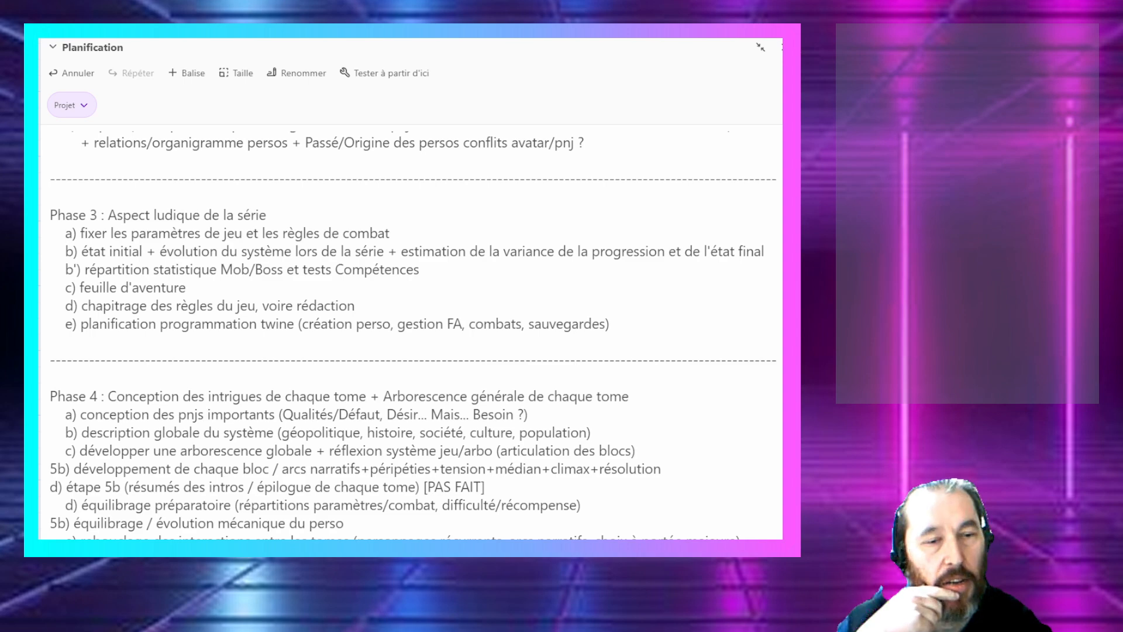
Step: Review the planning notes from Phase 1 to Phase 3, examining the combat rules and system evolution in points a and b
scroll(534, 234, "up", 5)
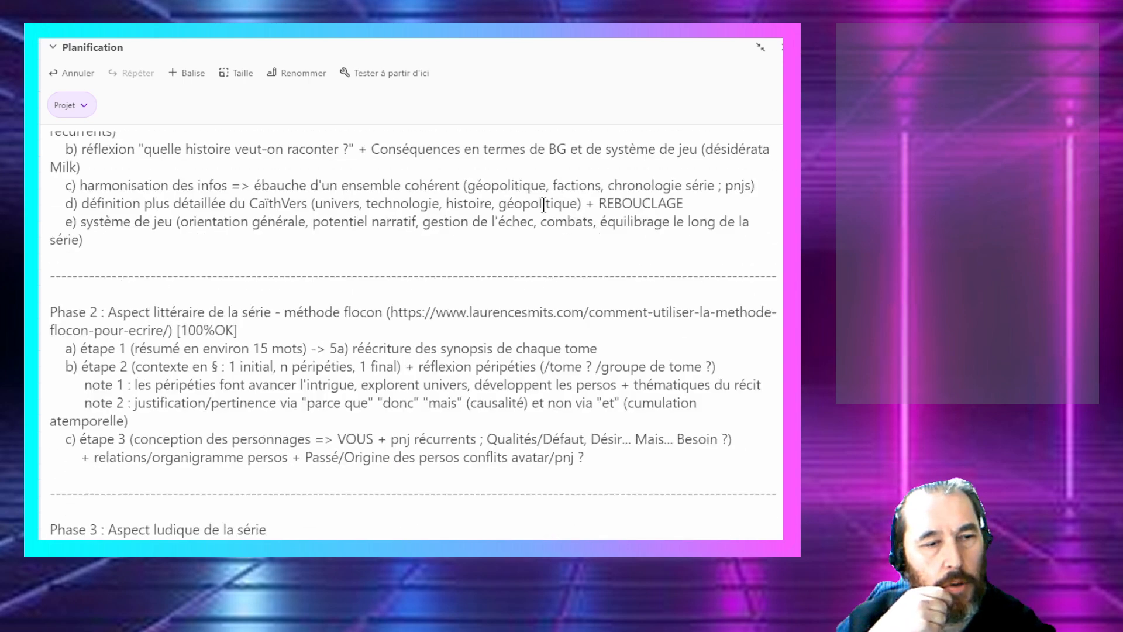
scroll(544, 204, "up", 2)
scroll(544, 201, "down", 9)
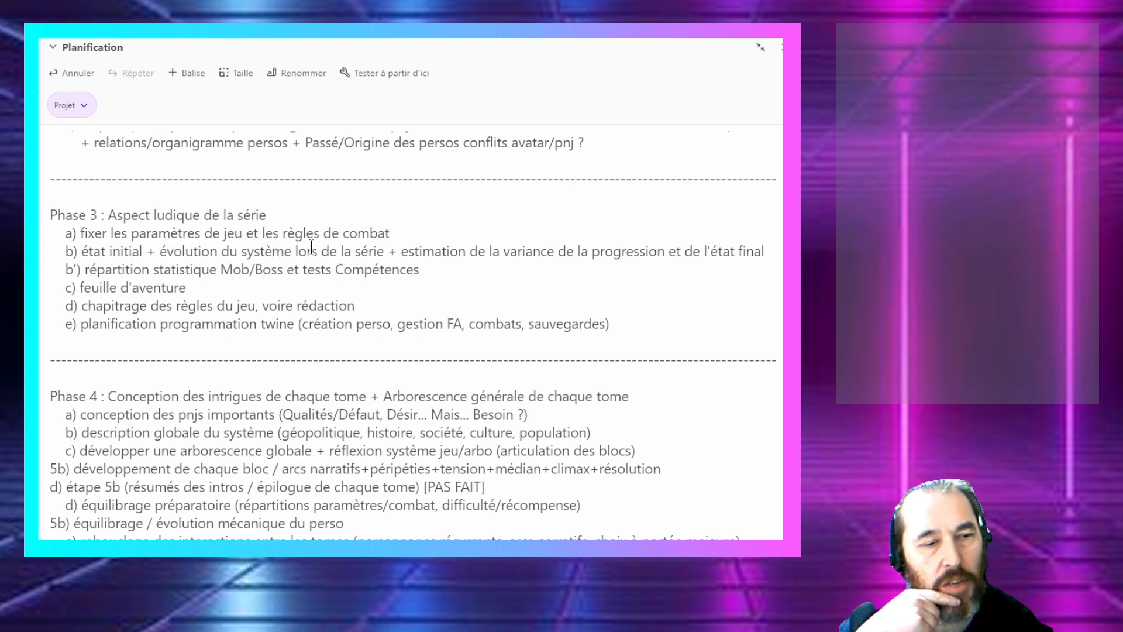
left_click_drag(414, 234, 272, 233)
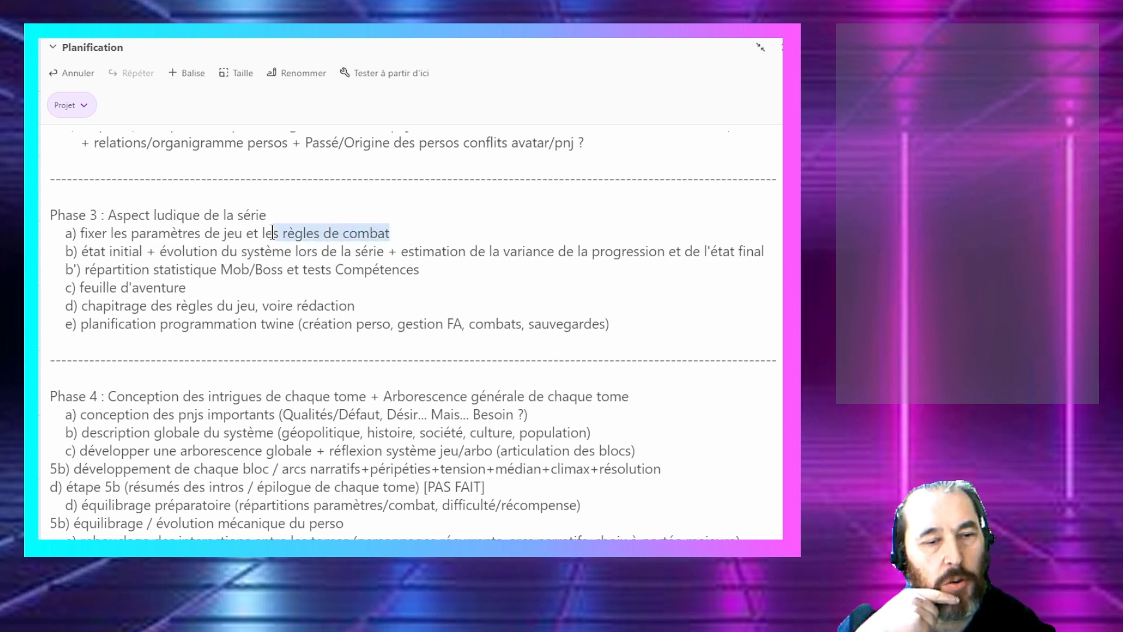
left_click(187, 252)
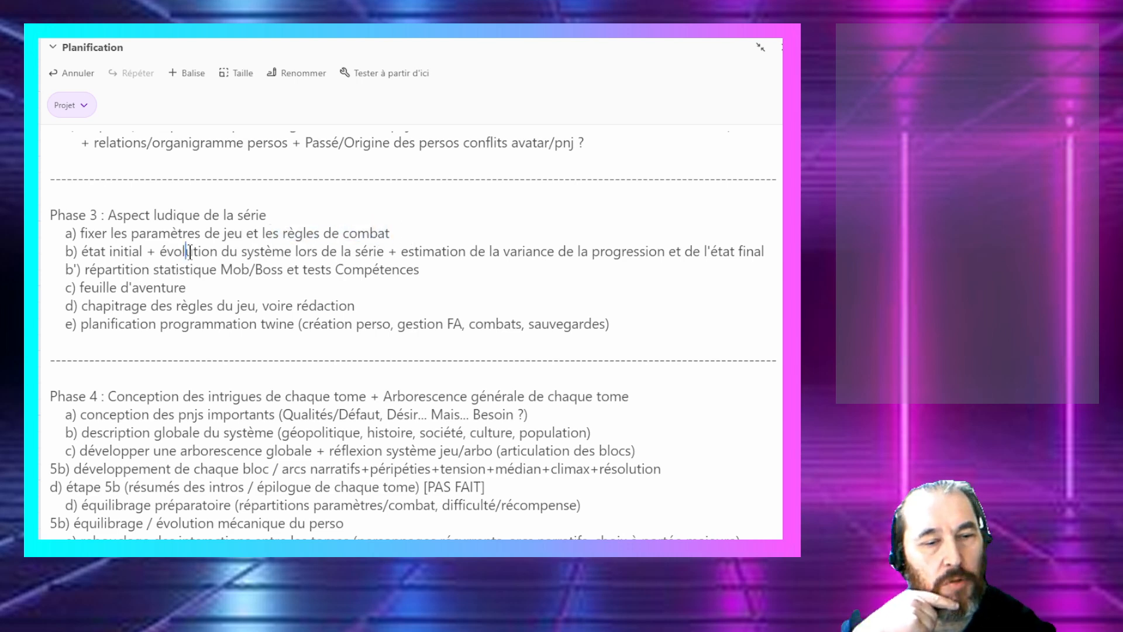
left_click_drag(187, 252, 650, 252)
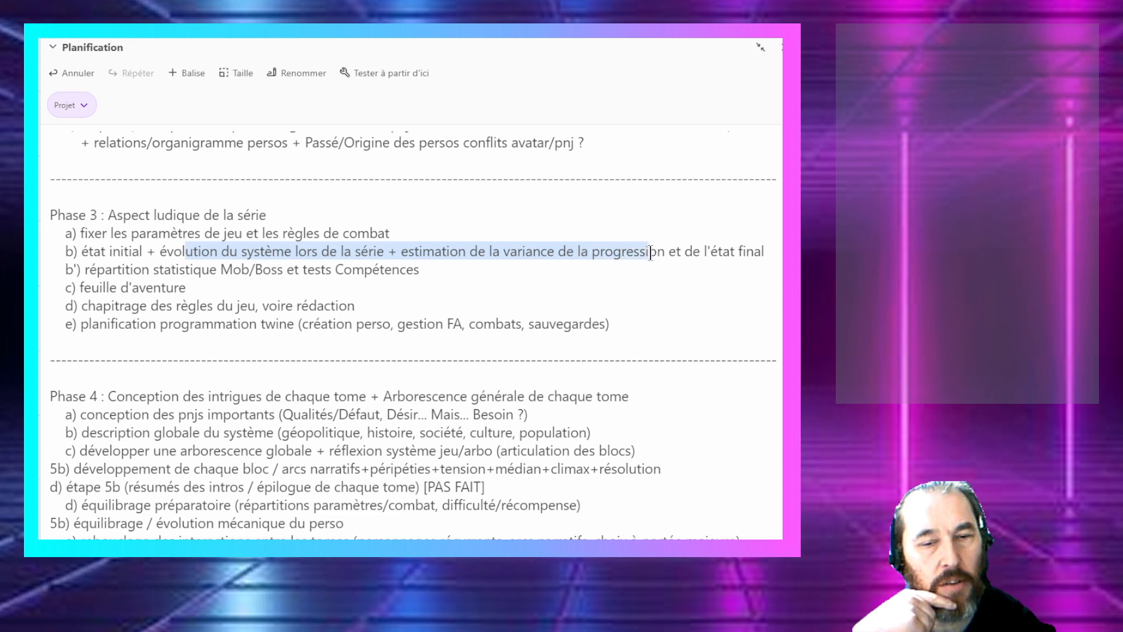
left_click(651, 253)
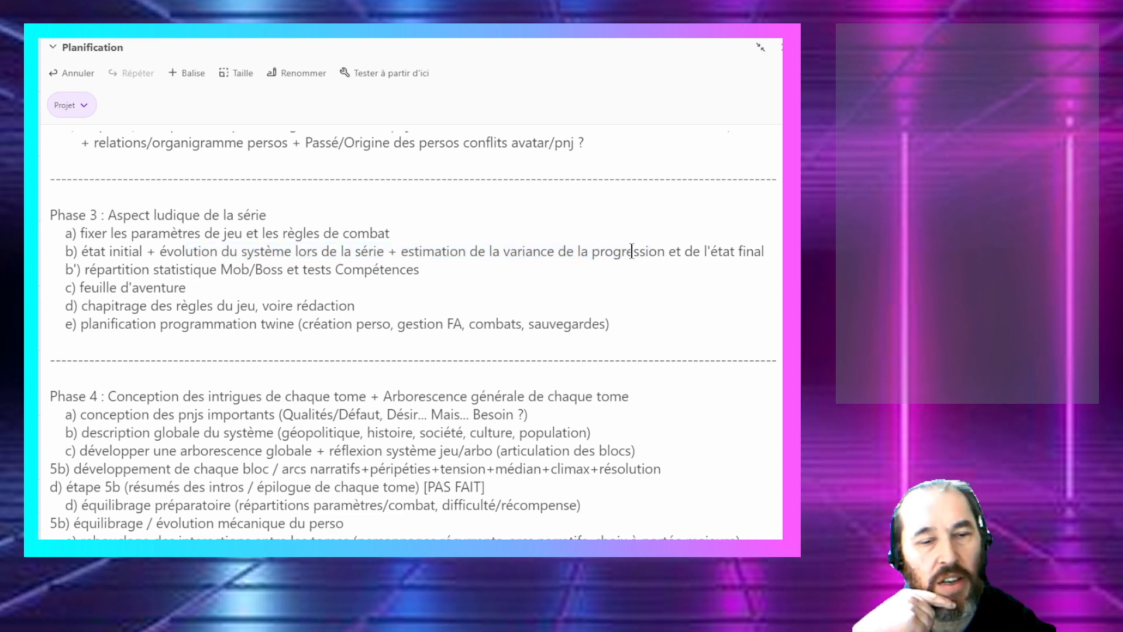
left_click_drag(524, 252, 477, 255)
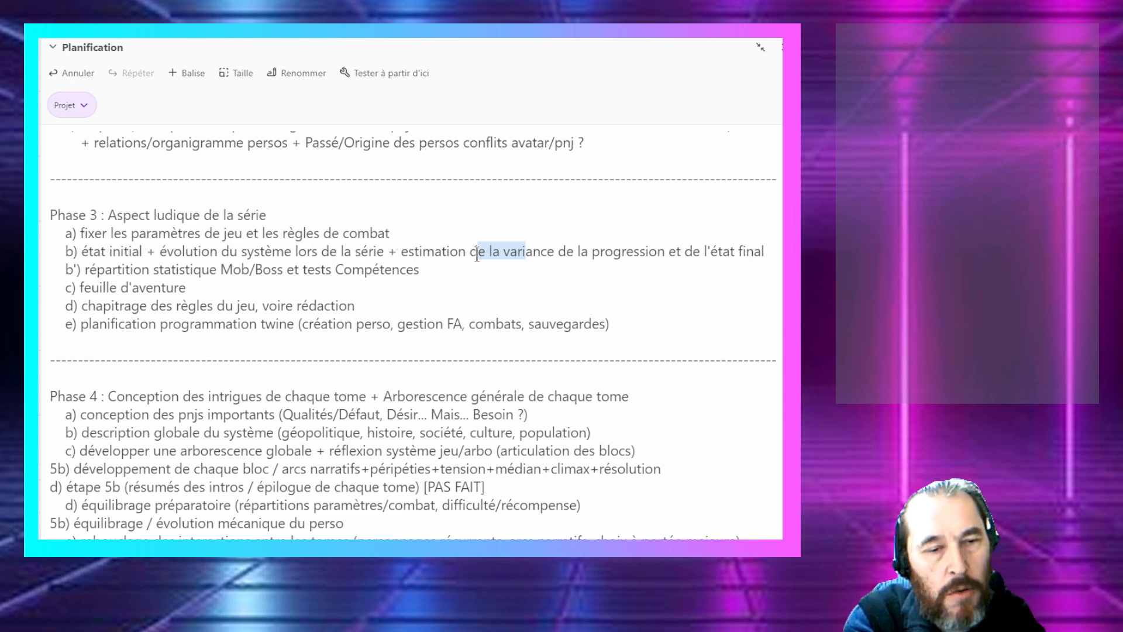
left_click(478, 255)
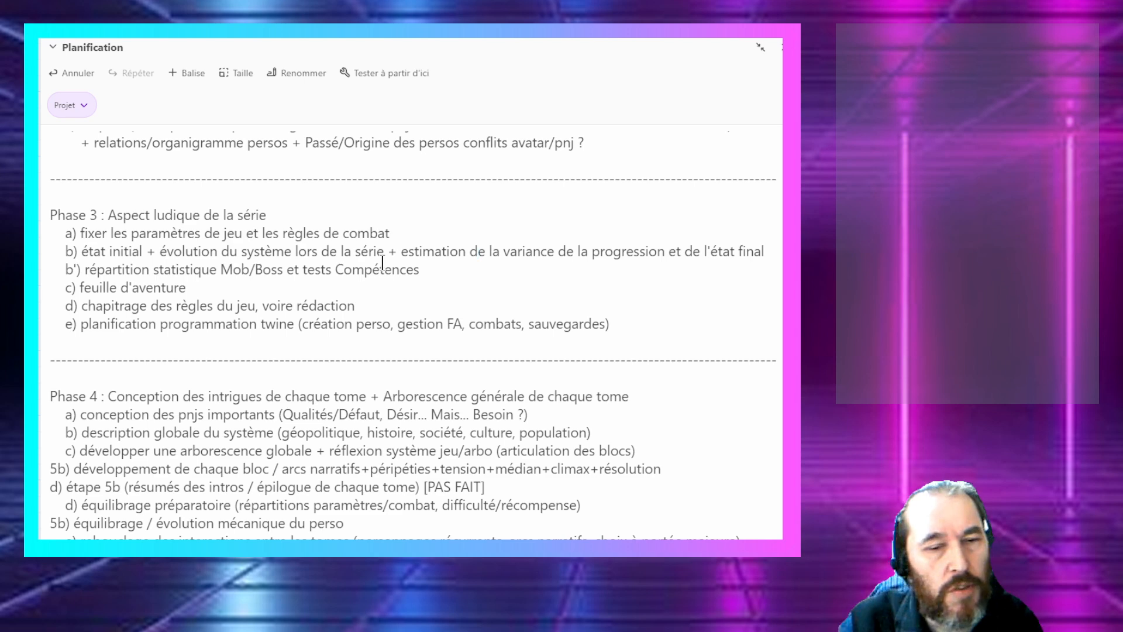
Step: Examine point b') on the Mob/Boss statistical distribution and Compétences tests against the progression variance estimate in point b of Phase 3
left_click(231, 268)
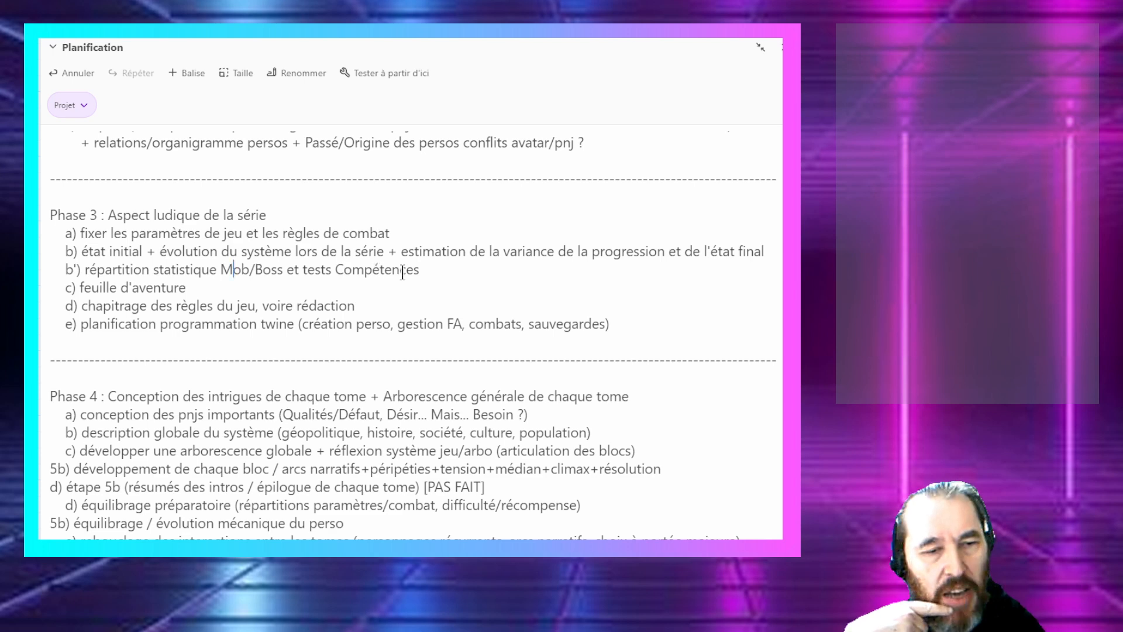
left_click_drag(420, 270, 71, 268)
left_click(468, 251)
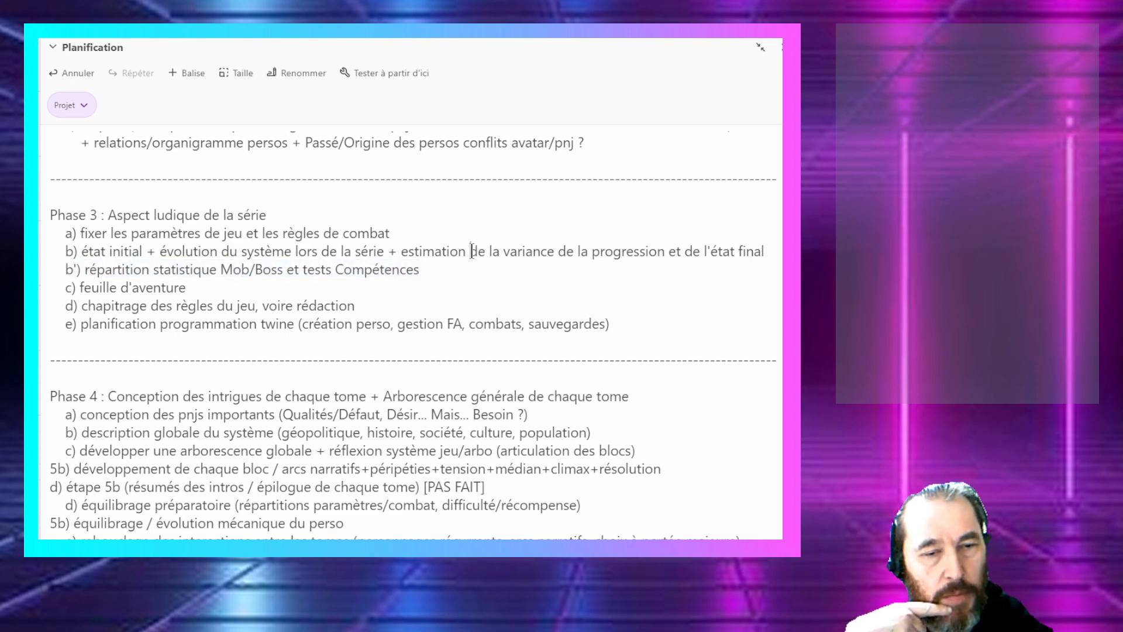
left_click_drag(424, 251, 476, 254)
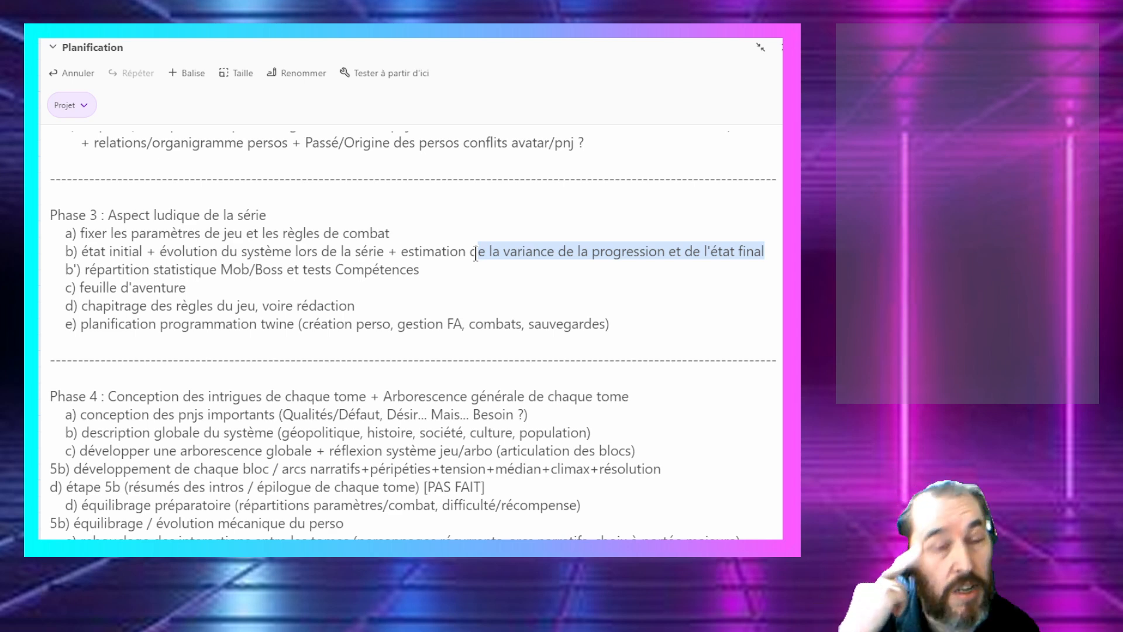
left_click(475, 253)
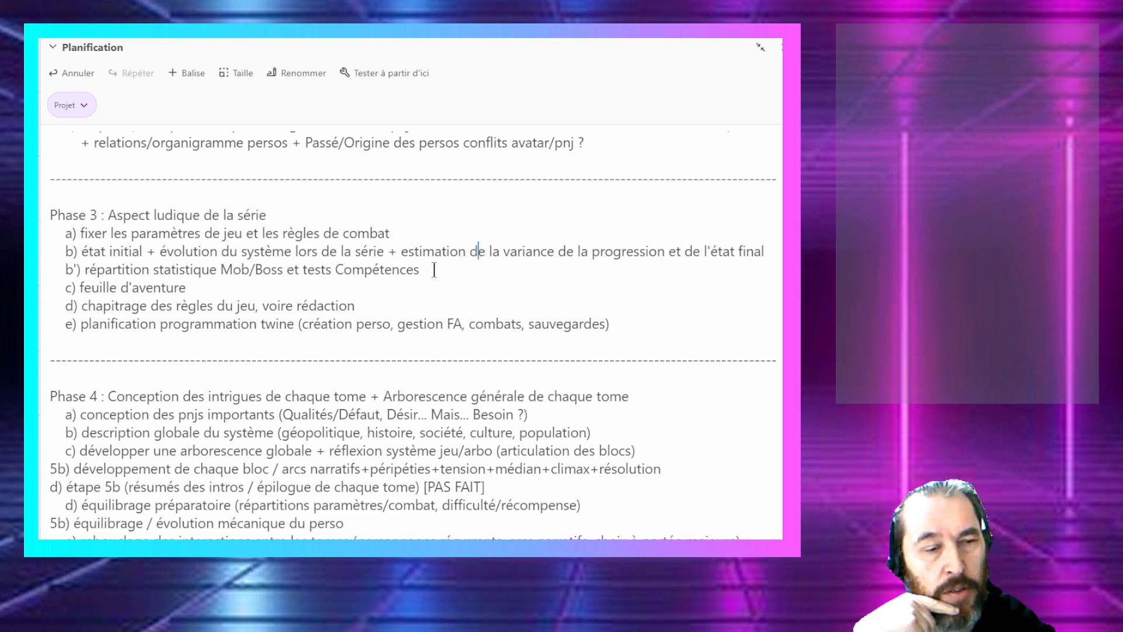
left_click_drag(434, 270, 79, 271)
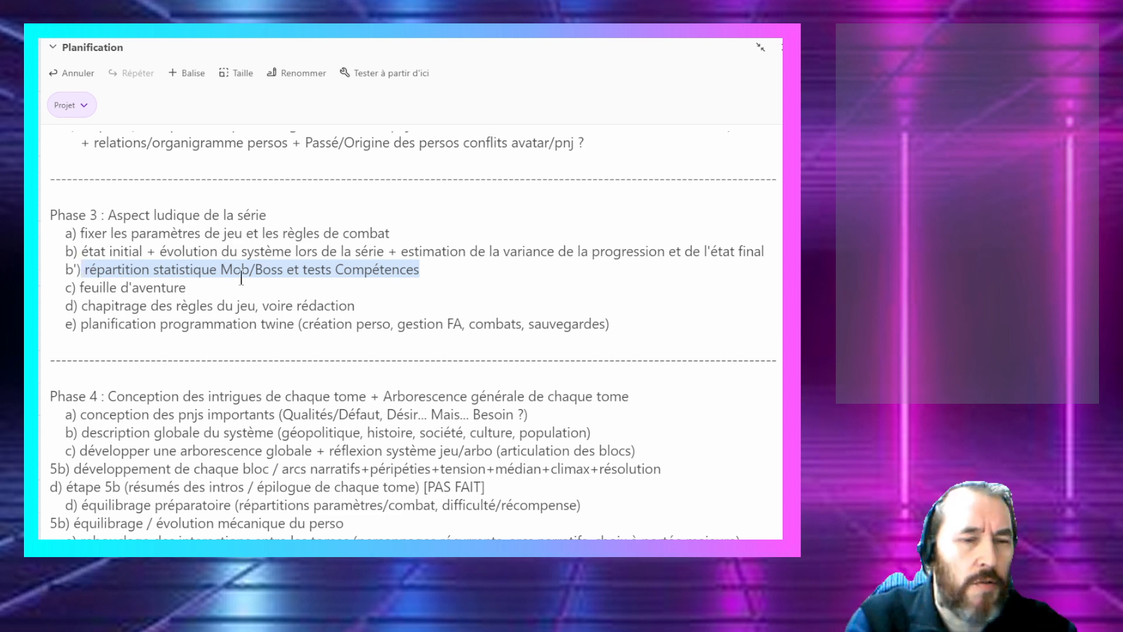
left_click(323, 272)
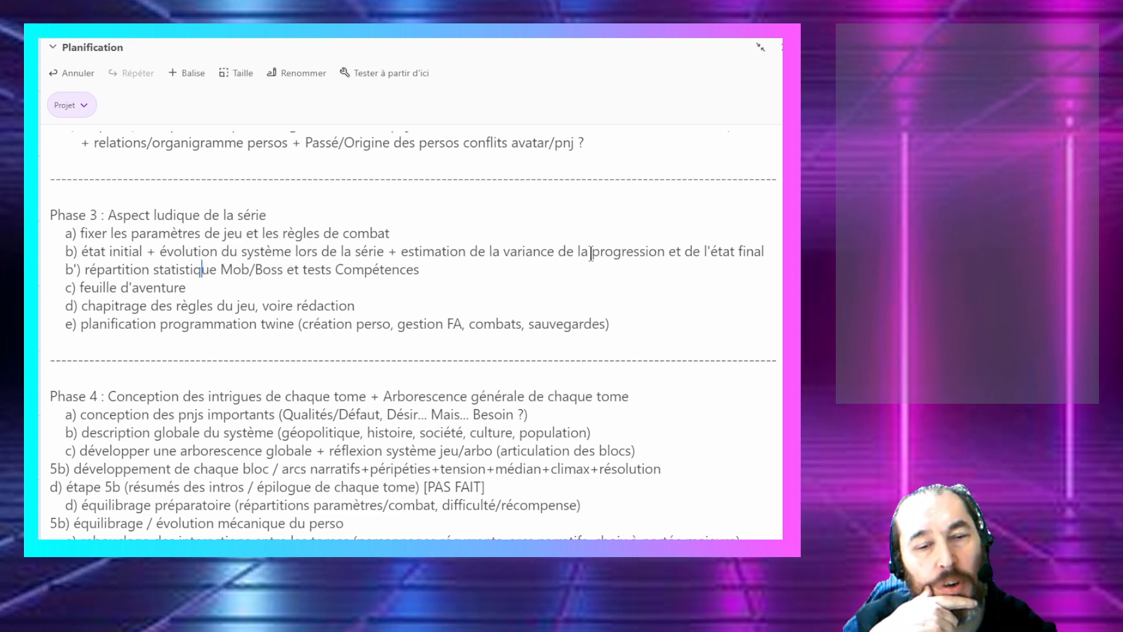
left_click_drag(589, 255, 501, 258)
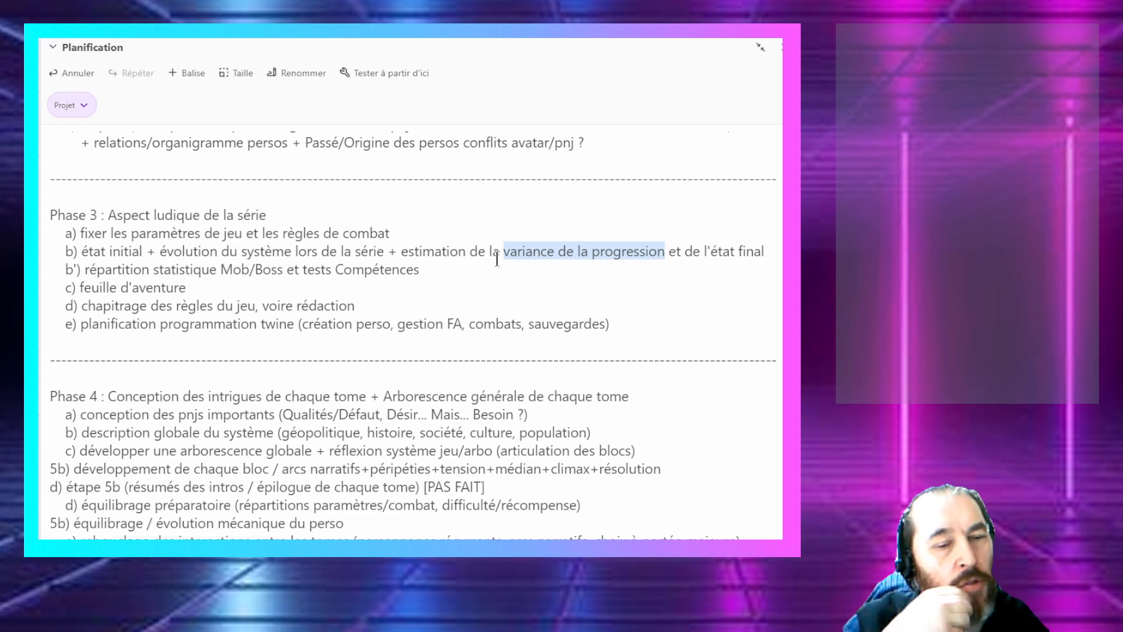
left_click(496, 258)
left_click_drag(466, 268, 402, 268)
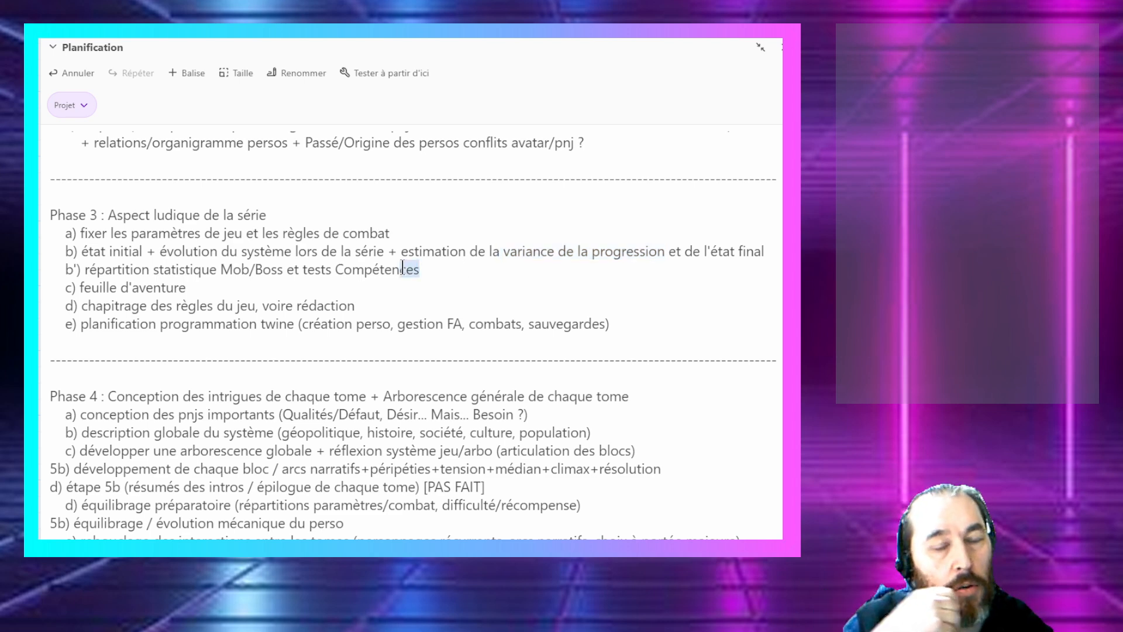
left_click(402, 268)
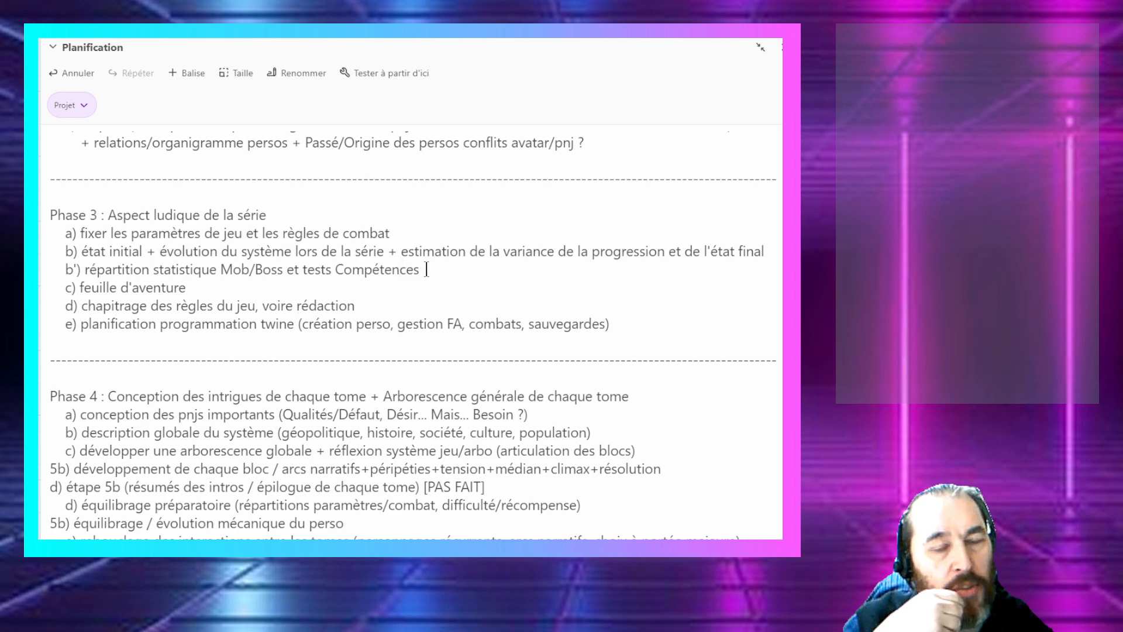
left_click_drag(421, 268, 140, 255)
left_click(283, 270)
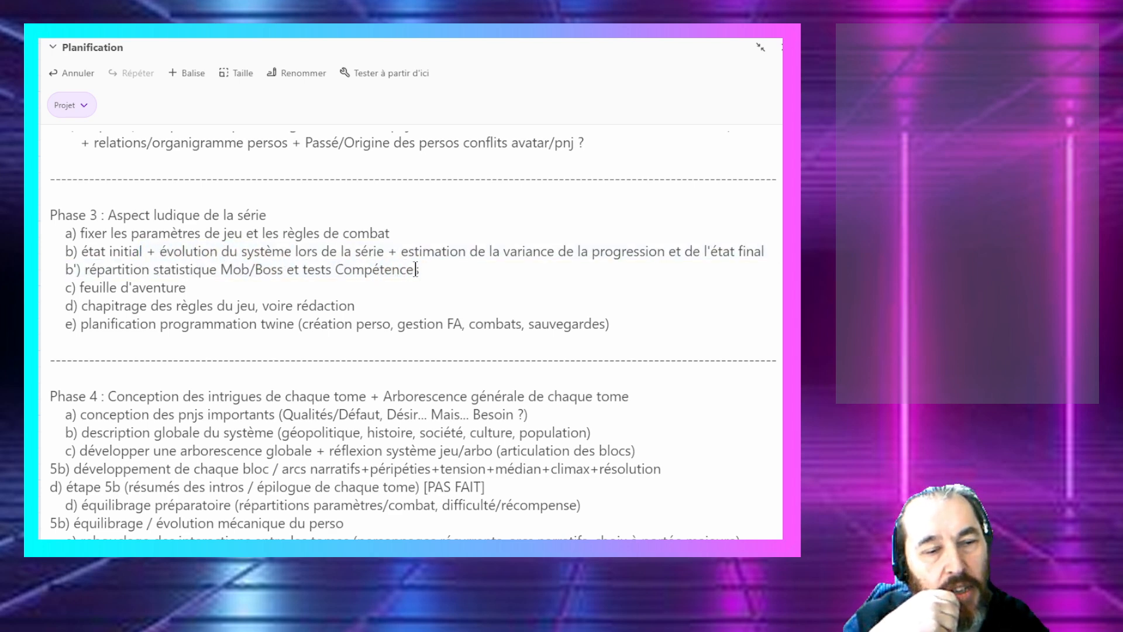
left_click_drag(423, 268, 296, 275)
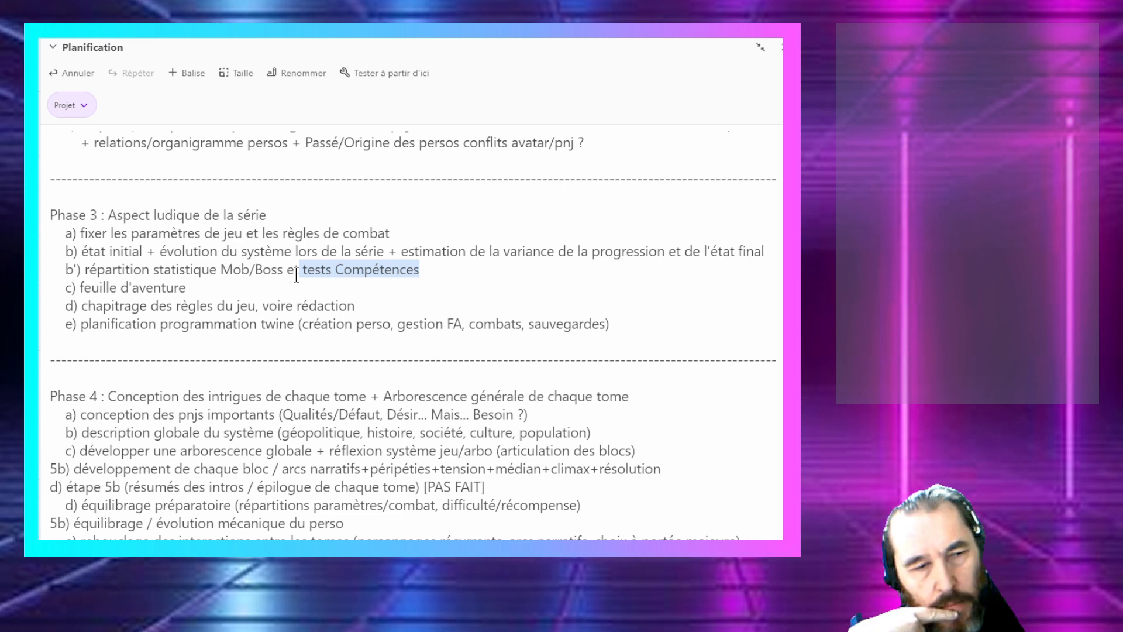
left_click(296, 275)
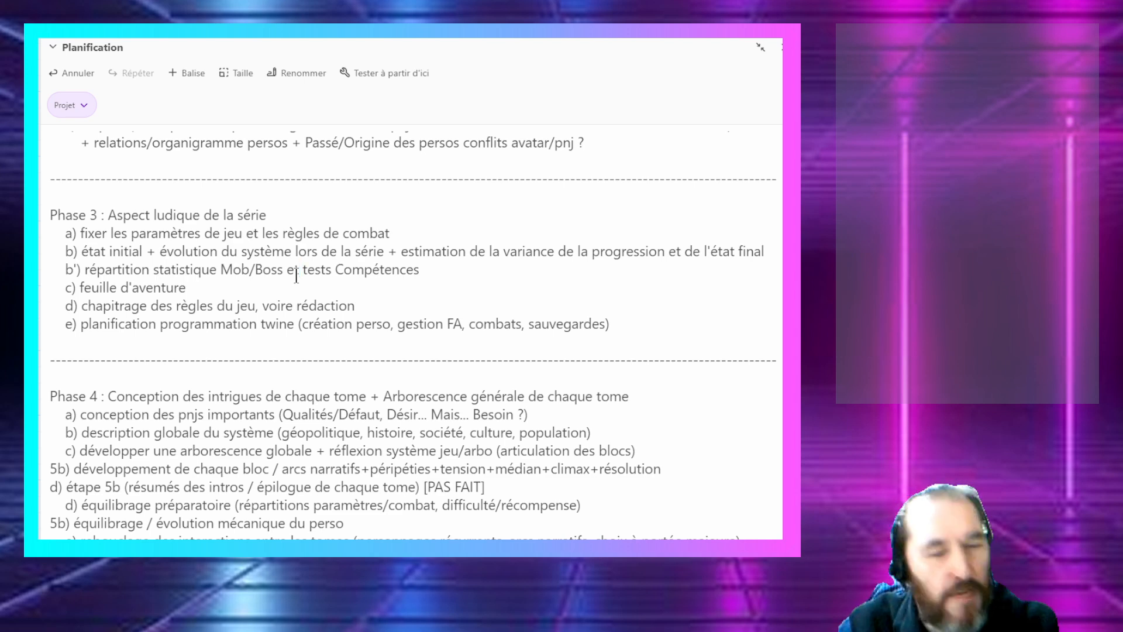
Step: Read Phase 3 points c to e on the adventure sheet, the chaptering of the game rules and the Twine programming plan
left_click(197, 288)
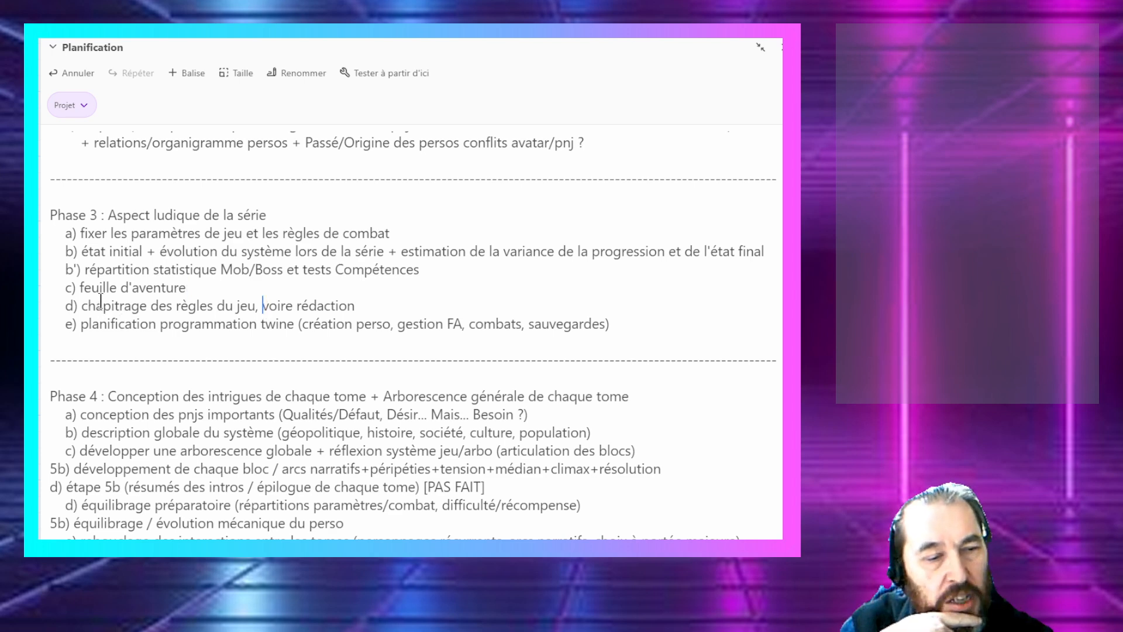
mouse_move(103, 306)
left_mouse_down()
mouse_move(353, 303)
mouse_move(82, 302)
left_mouse_up()
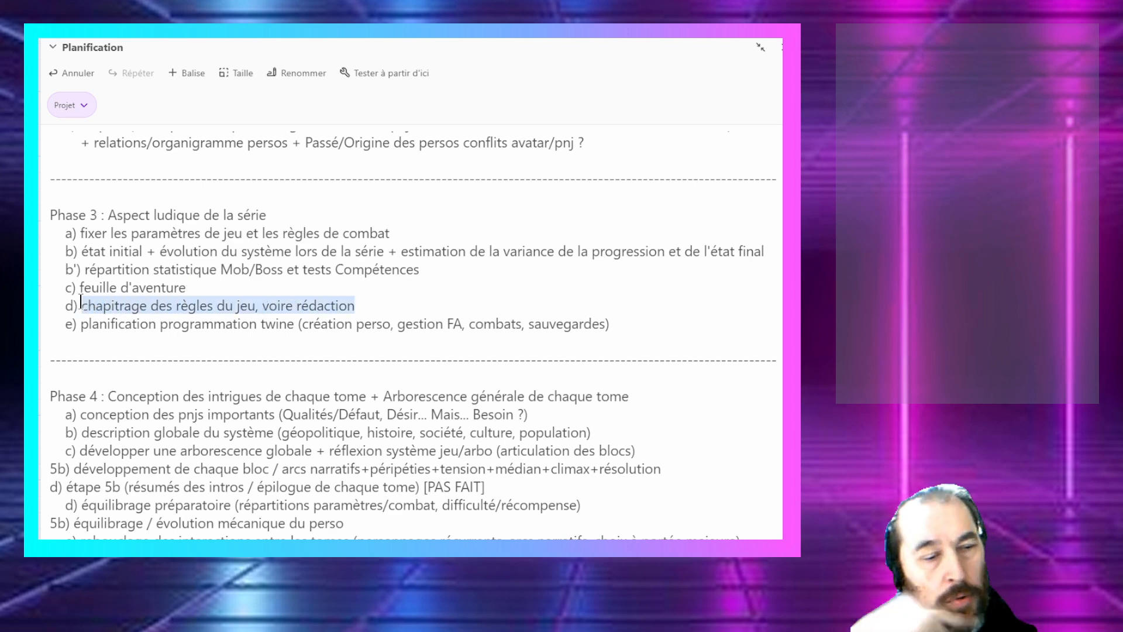
left_click(178, 309)
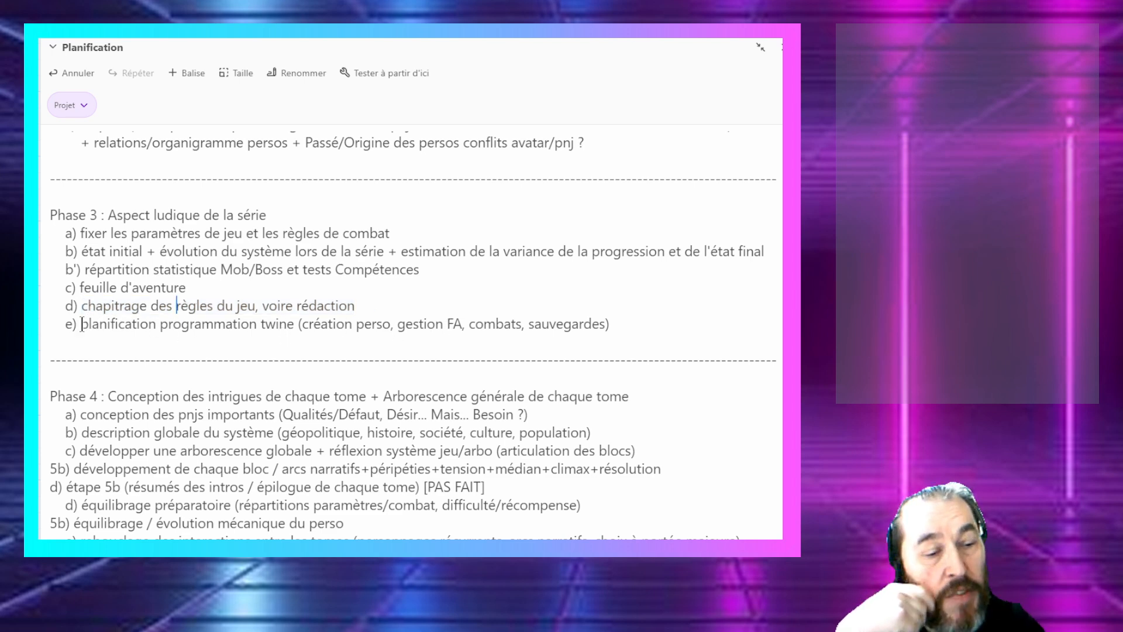
left_click_drag(81, 323, 610, 324)
left_click(610, 324)
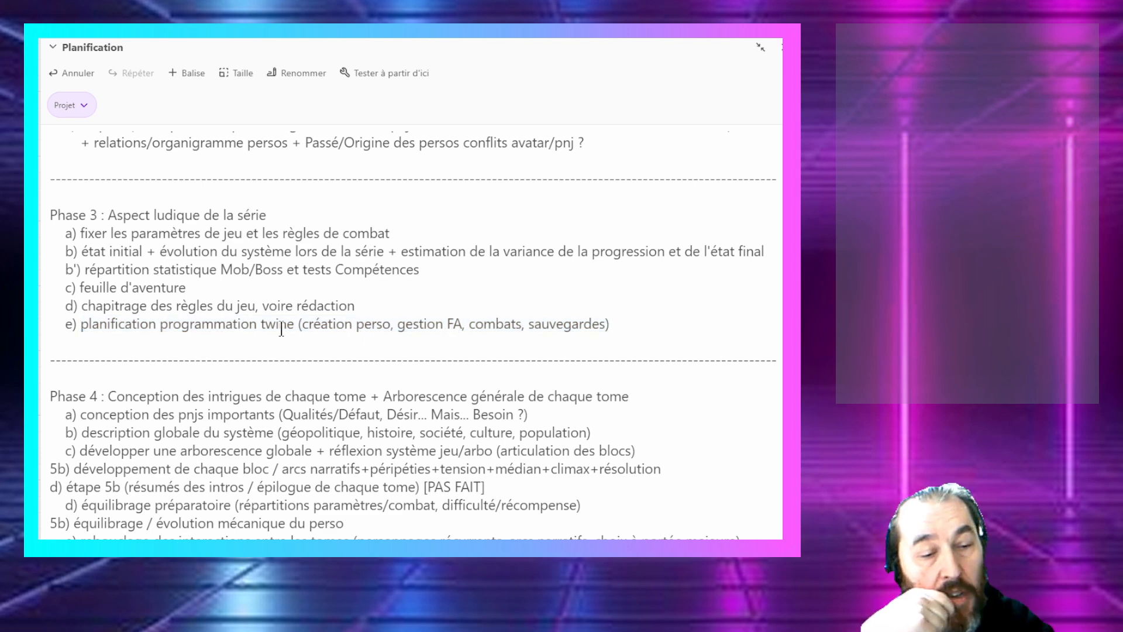
left_click(214, 288)
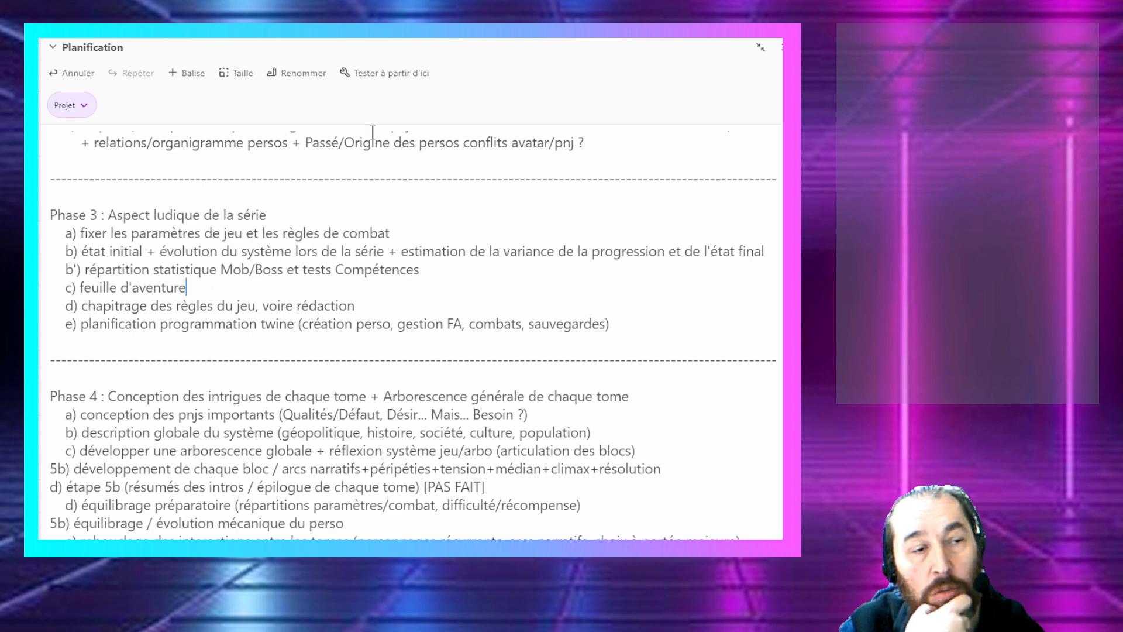
Step: Switch to the Excel workbook and examine the Combat, Désynchronisation and FA.1 - Loc&Équip sheets
key("alt+Tab")
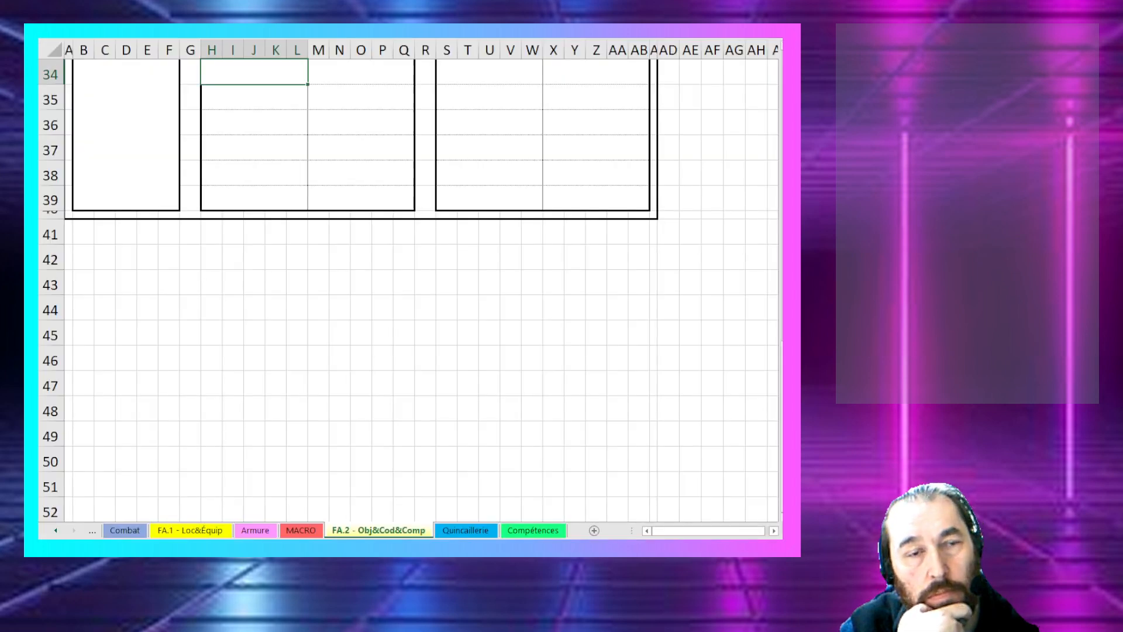
left_click(124, 530)
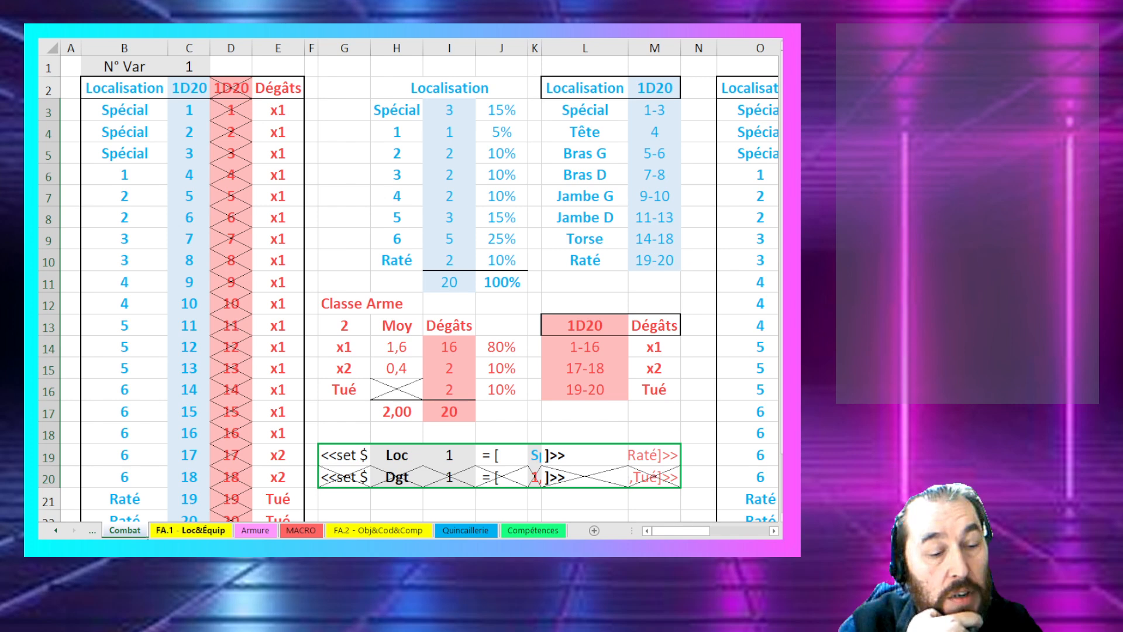
left_click(99, 533)
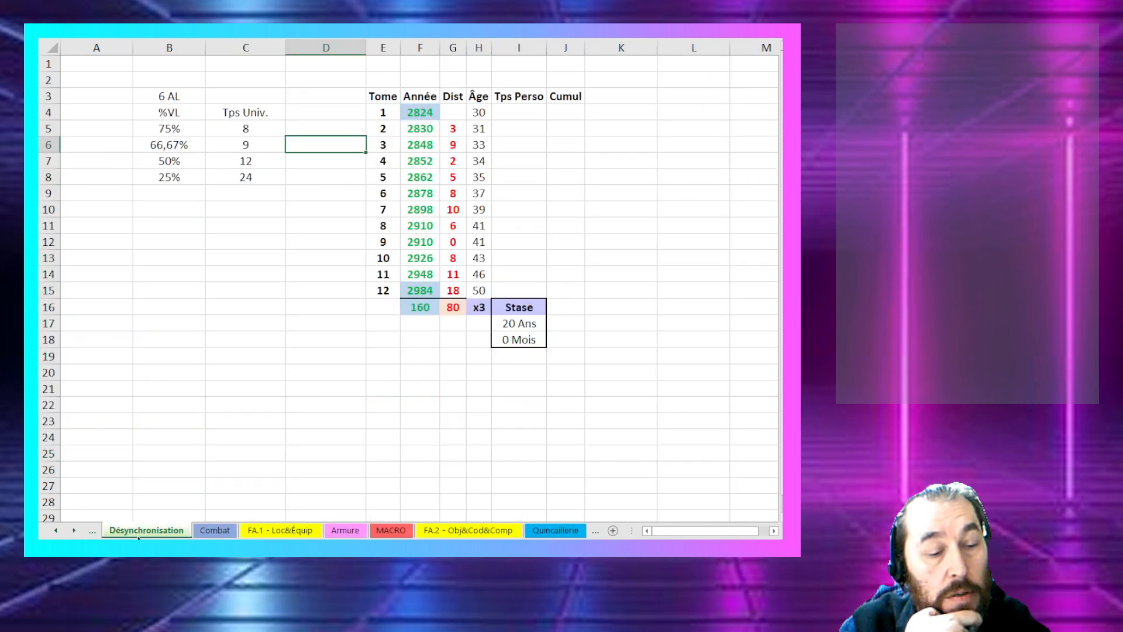
left_click(281, 530)
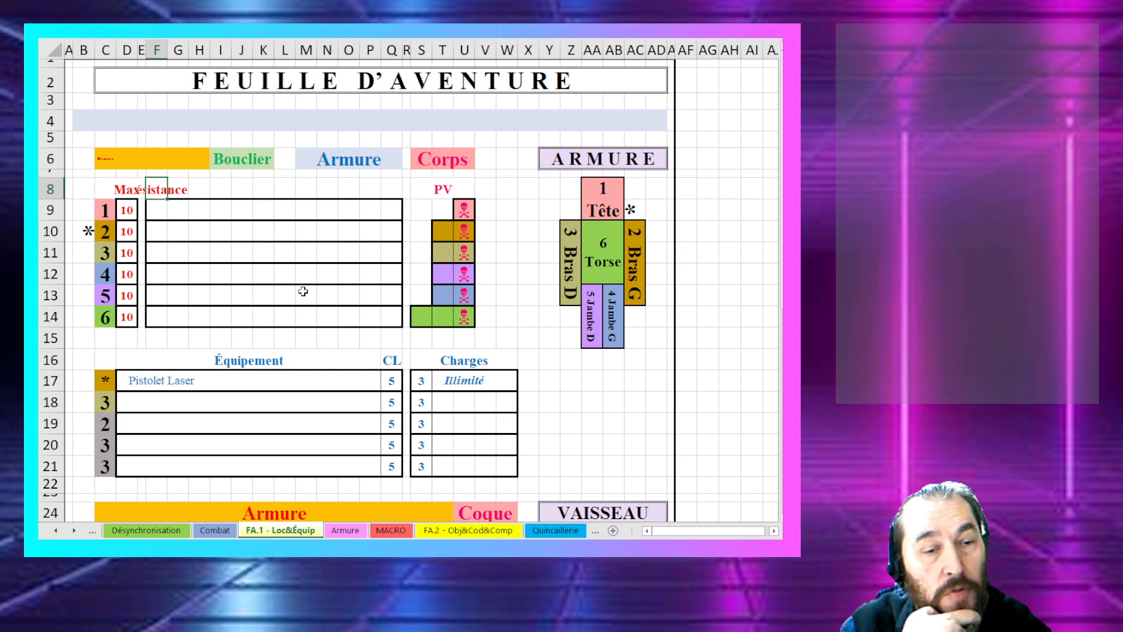
scroll(303, 291, "down", 1)
scroll(238, 251, "down", 2)
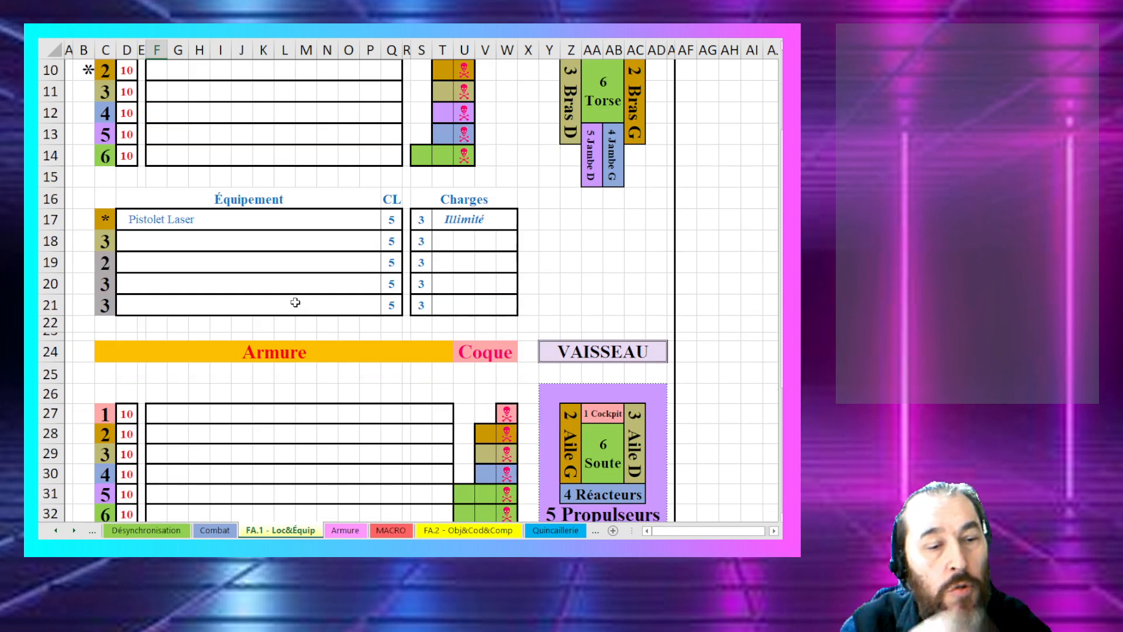
scroll(288, 330, "up", 2)
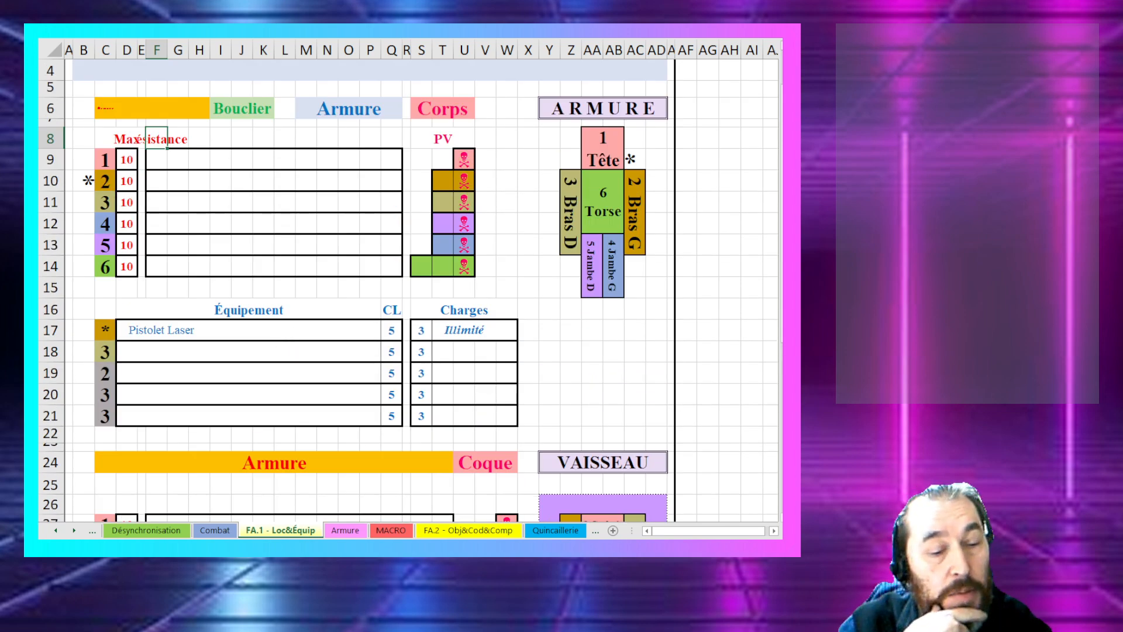
left_click(216, 529)
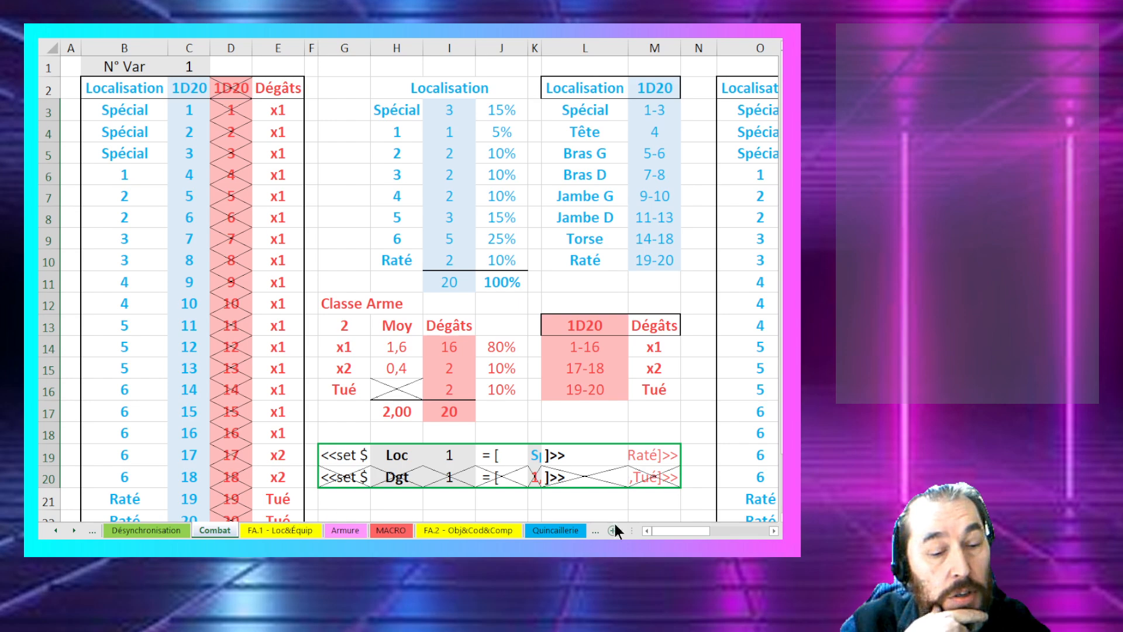
scroll(538, 472, "down", 5)
scroll(535, 477, "up", 5)
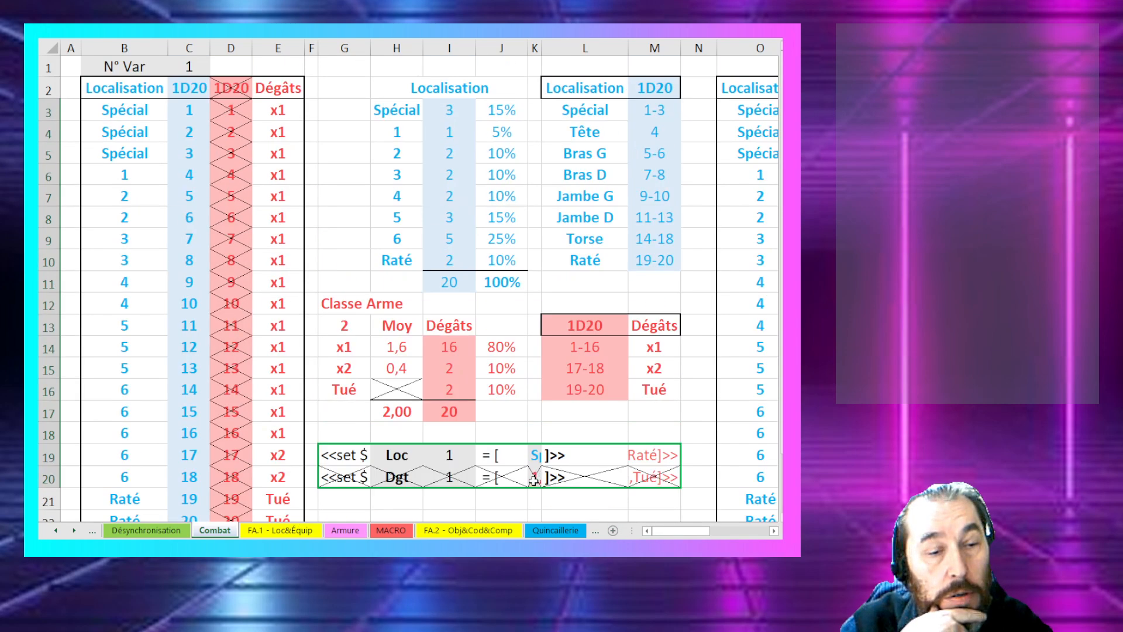
Step: Open the Armure sheet and move it between the Combat and FA.1 - Loc&Équip sheets
left_click(344, 530)
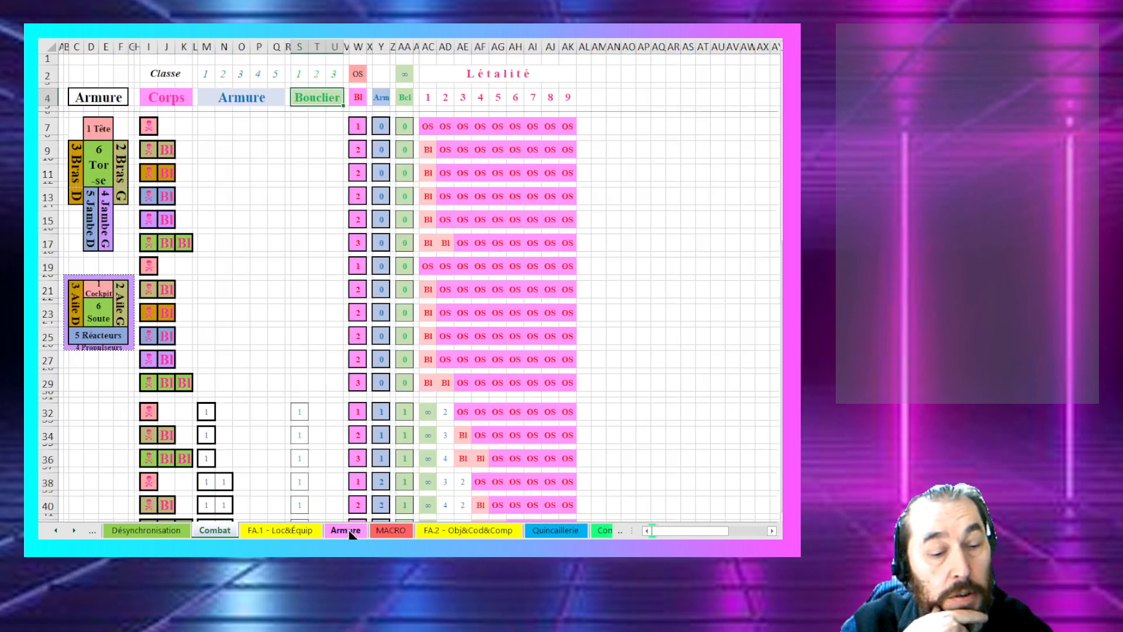
left_click_drag(340, 529, 269, 532)
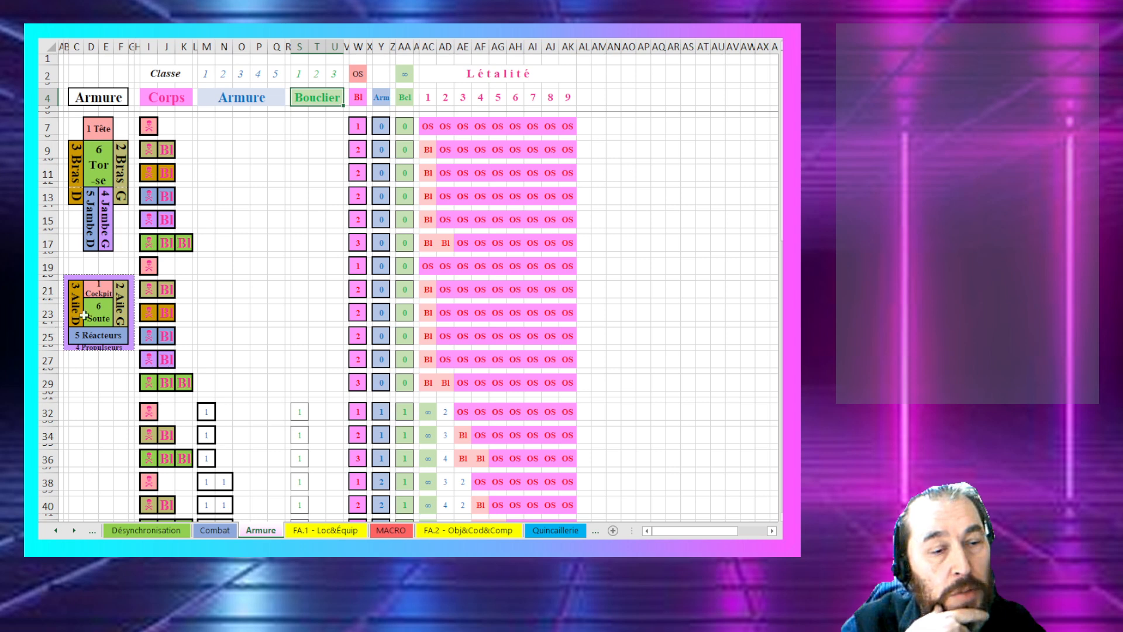
Step: Examine the Armure sheet's Corps, Armure and Bouclier combinations against the Létalité columns, down to row 60
scroll(273, 295, "down", 7)
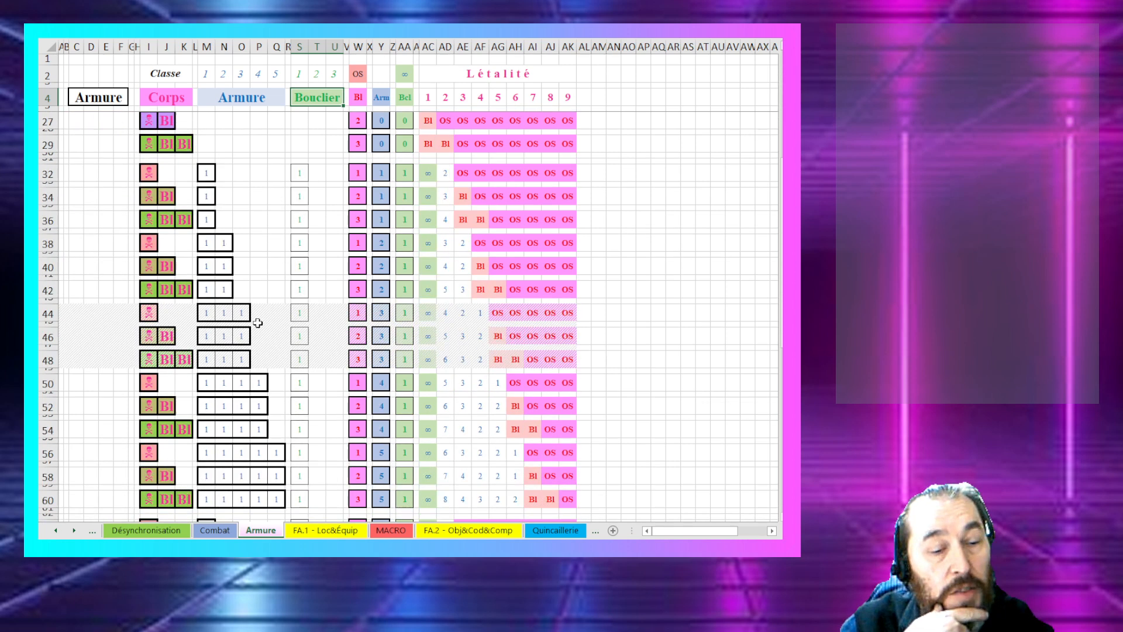
left_click(205, 242)
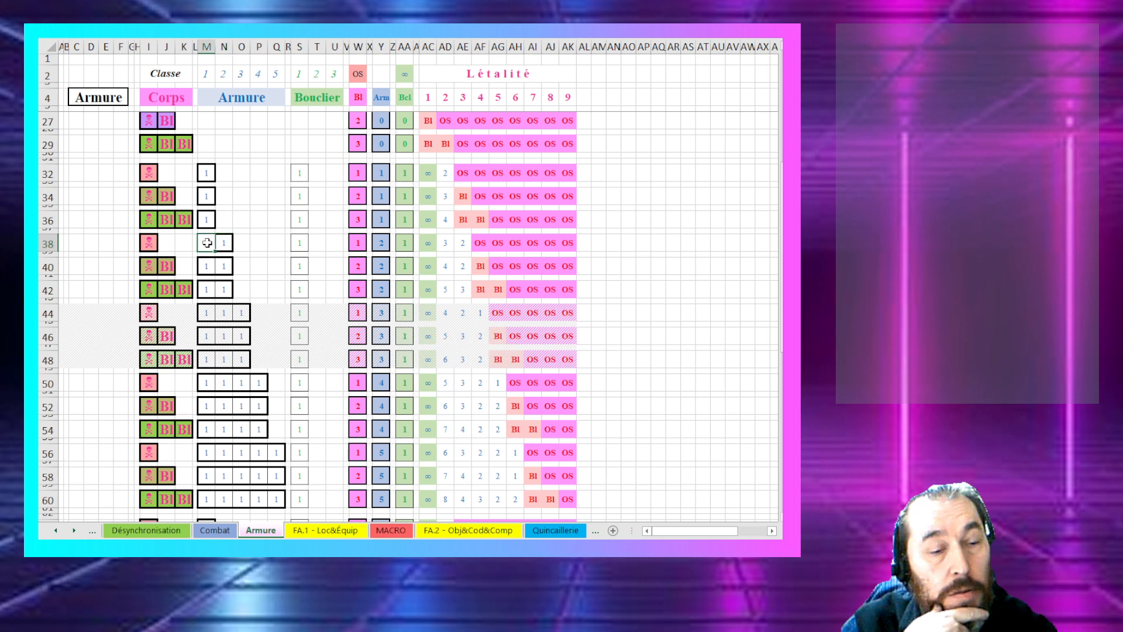
left_click(330, 222)
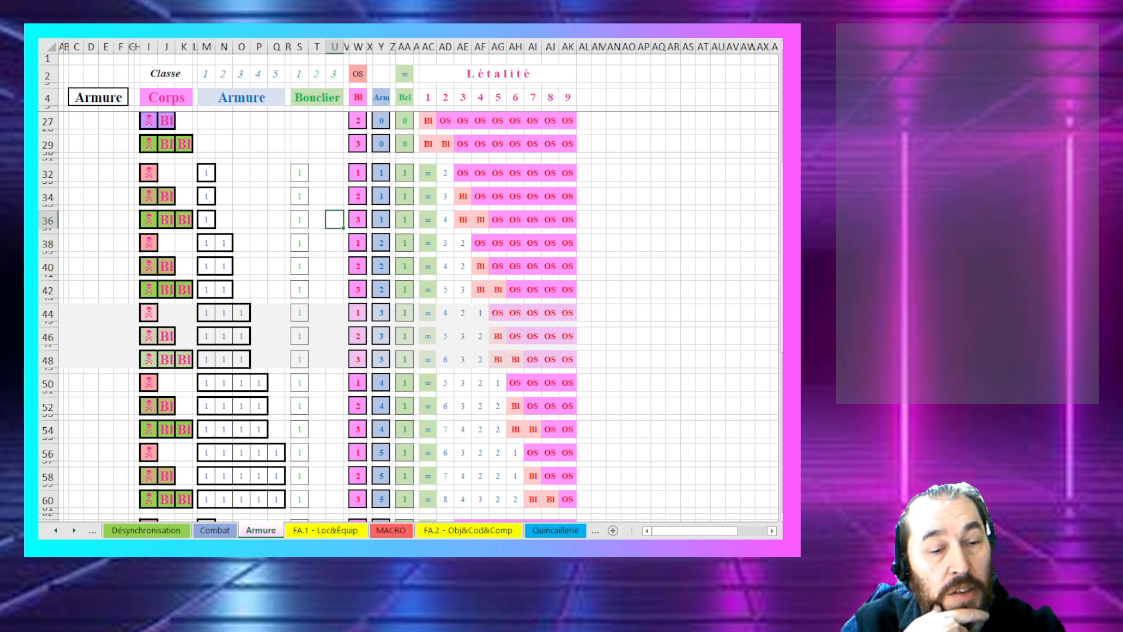
Step: Open the FA.1 - Loc&Équip sheet and examine its ARMURE and VAISSEAU sections with their resistance and equipment tables
left_click(333, 526)
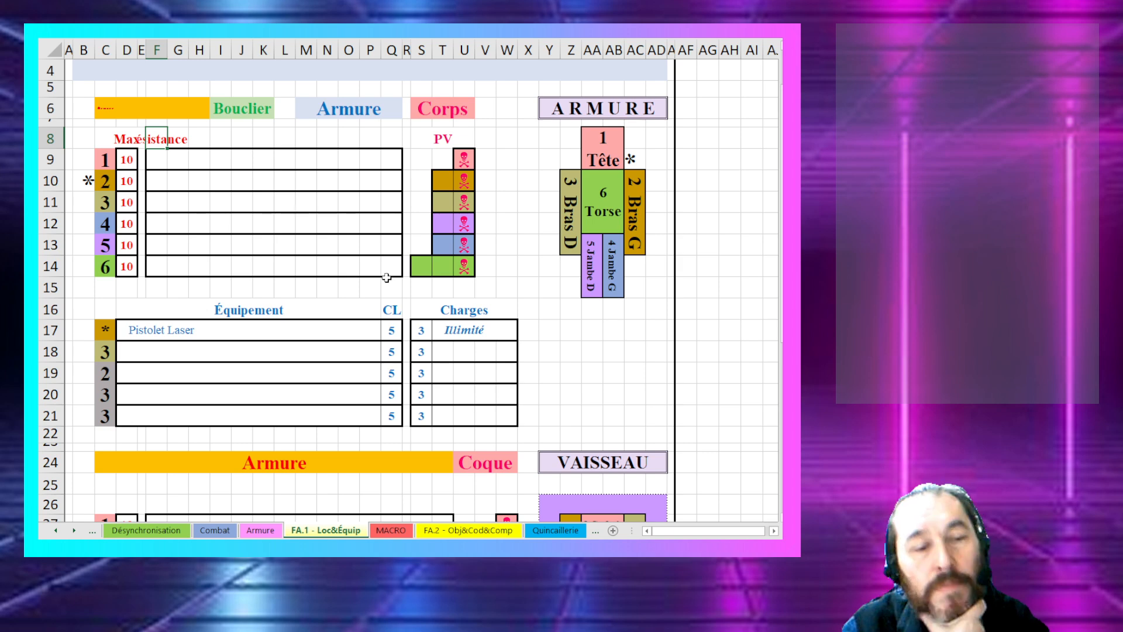
left_click(351, 249)
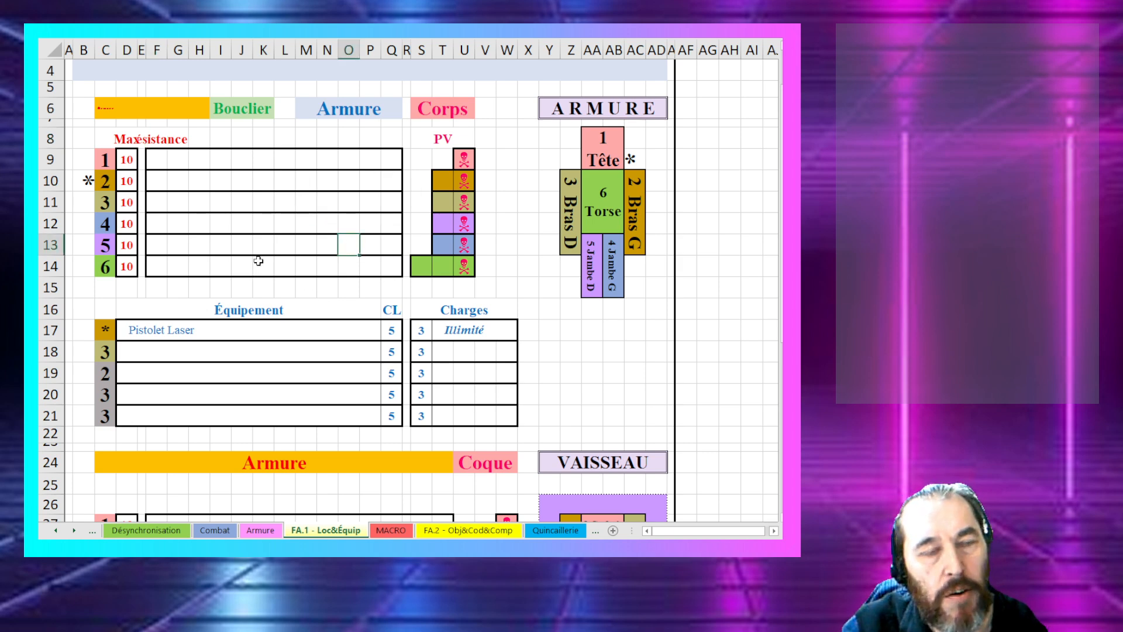
left_click(354, 298)
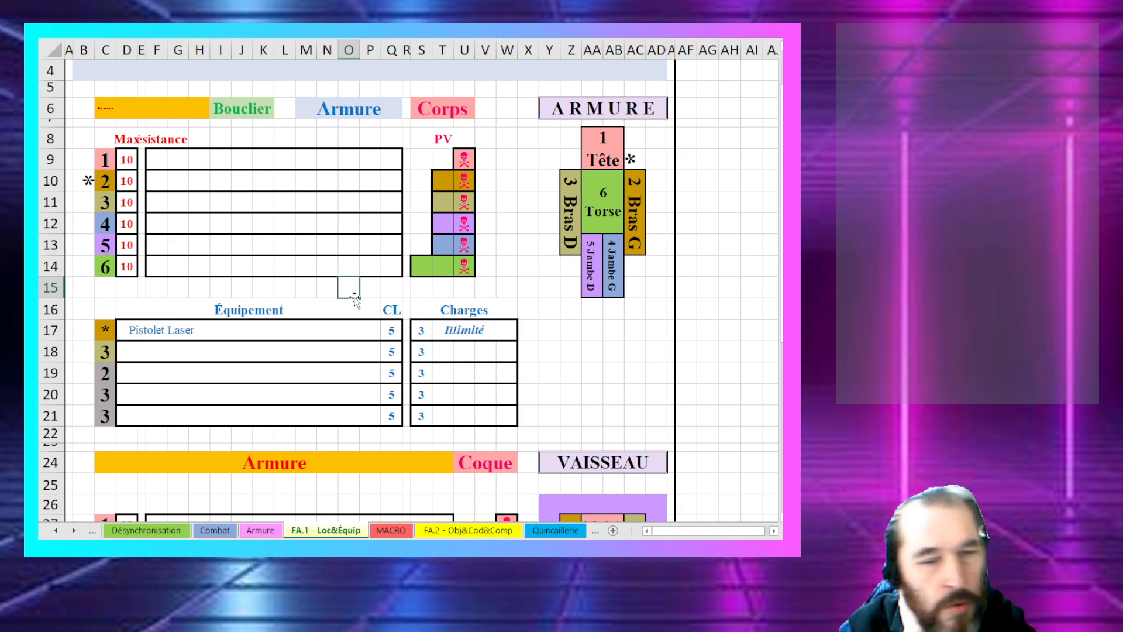
left_click(327, 291)
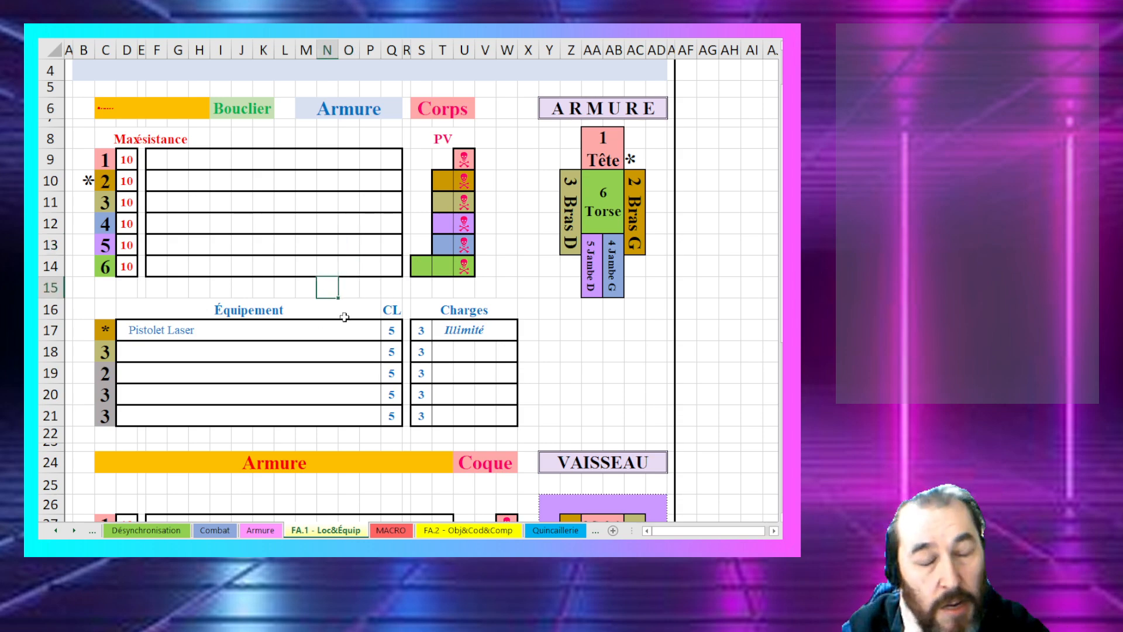
scroll(345, 317, "down", 3)
scroll(345, 317, "up", 4)
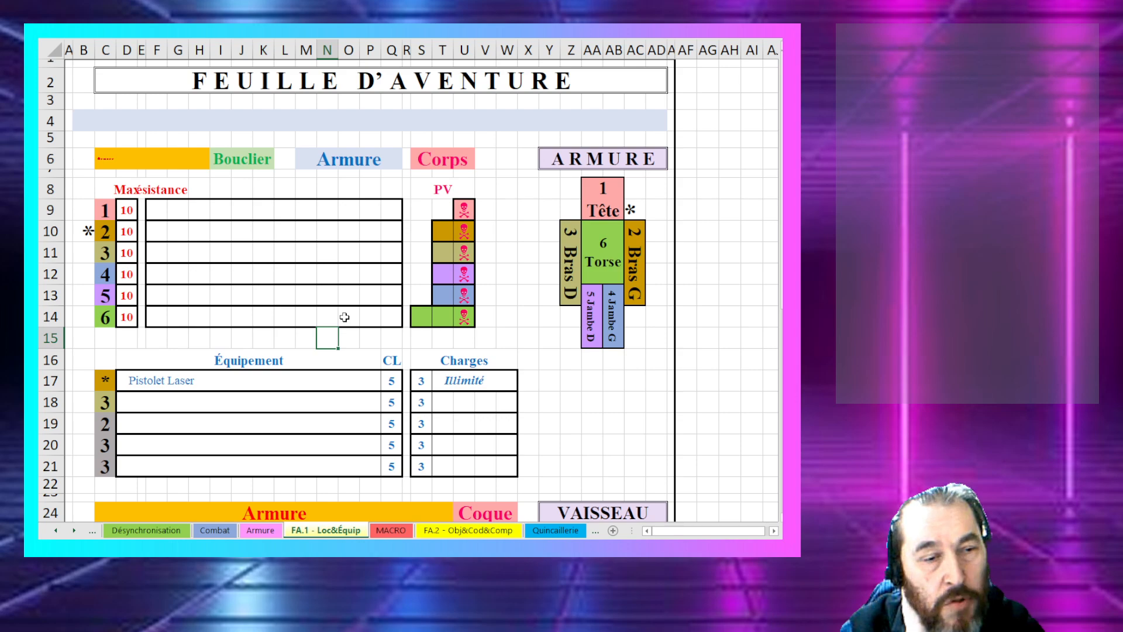
scroll(345, 317, "down", 5)
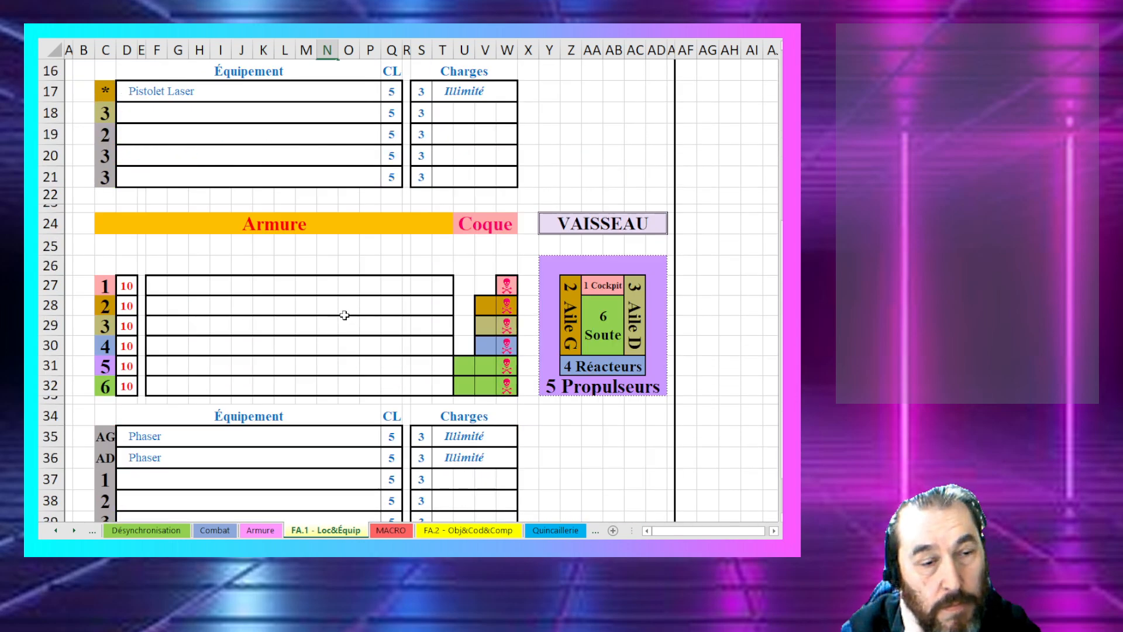
scroll(345, 315, "up", 4)
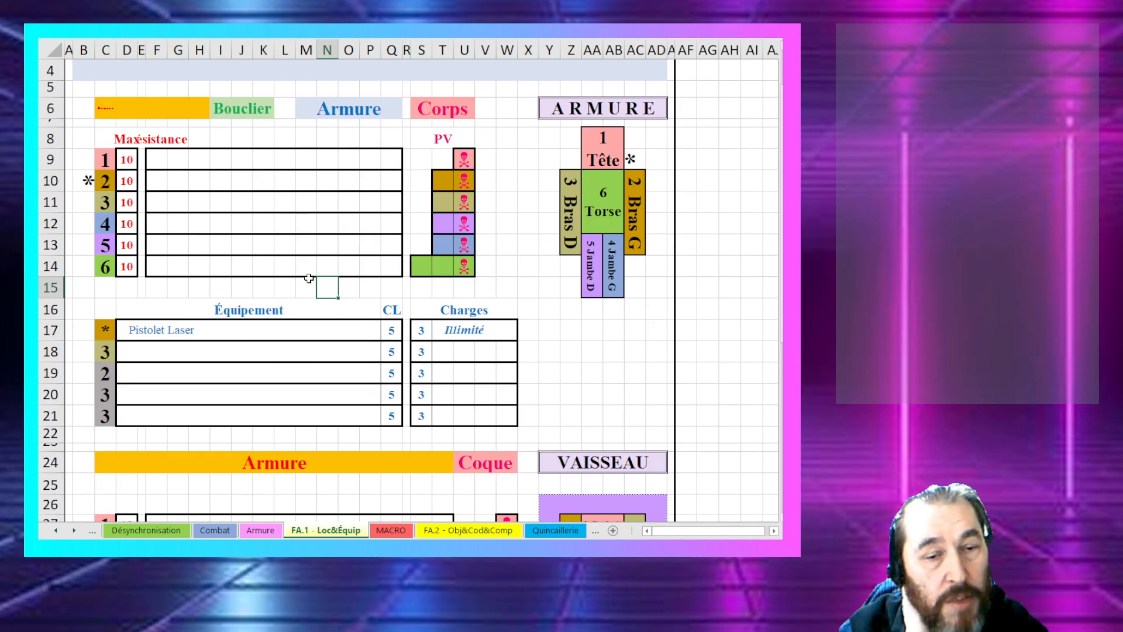
scroll(309, 278, "down", 6)
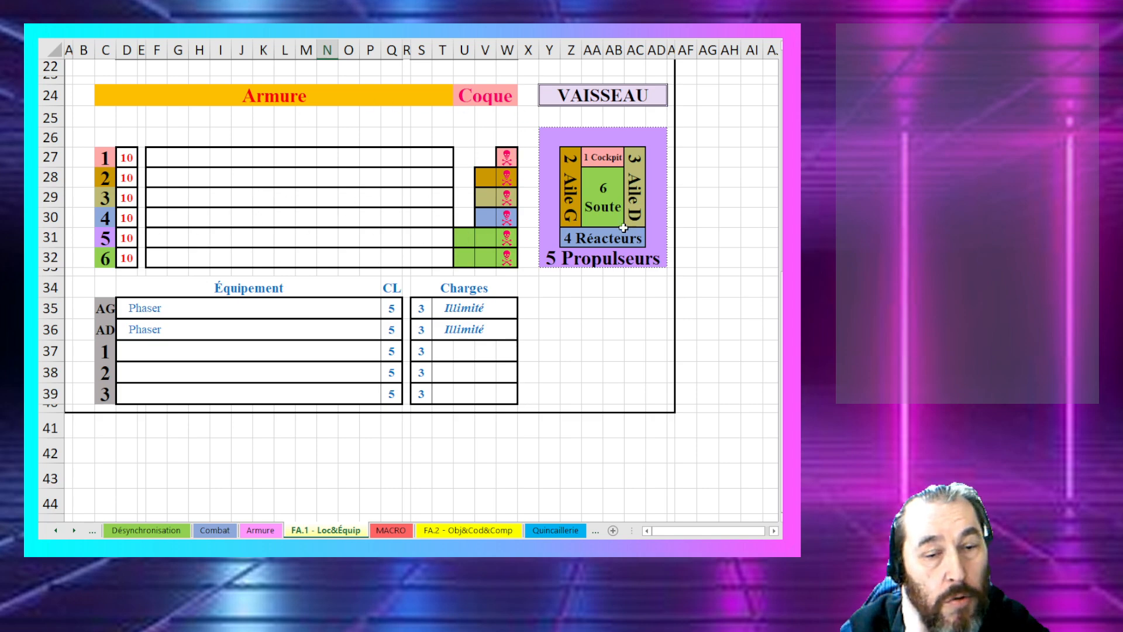
scroll(558, 230, "up", 2)
scroll(557, 230, "down", 2)
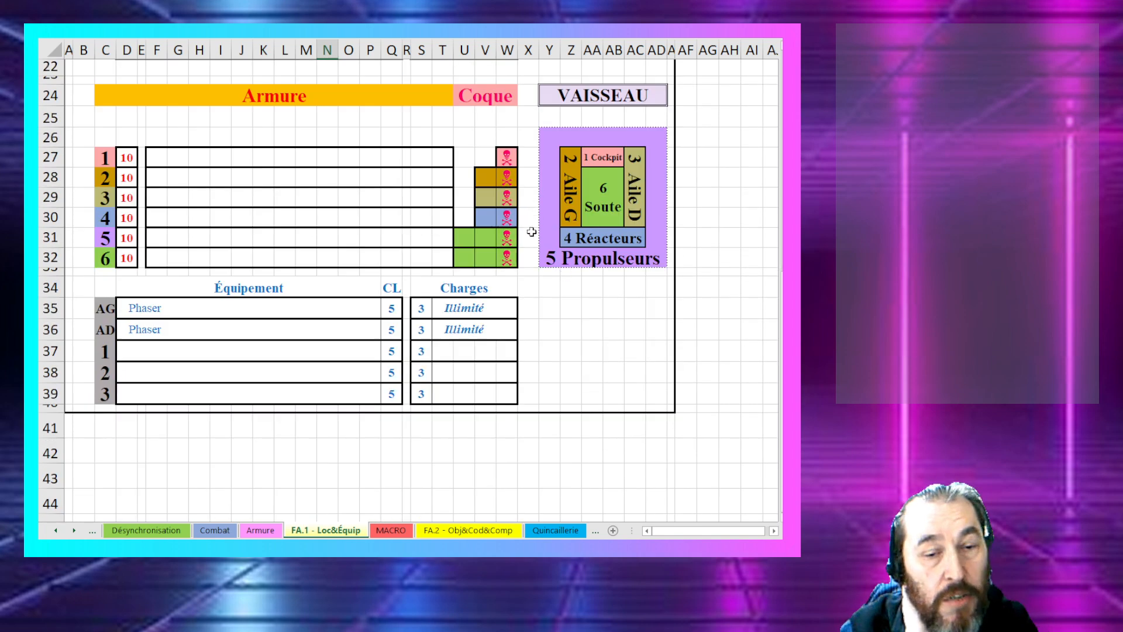
Step: Compare the numbered hit locations of the VAISSEAU diagram with those of the ARMURE diagram, including Bras G and Bras D
scroll(531, 232, "up", 4)
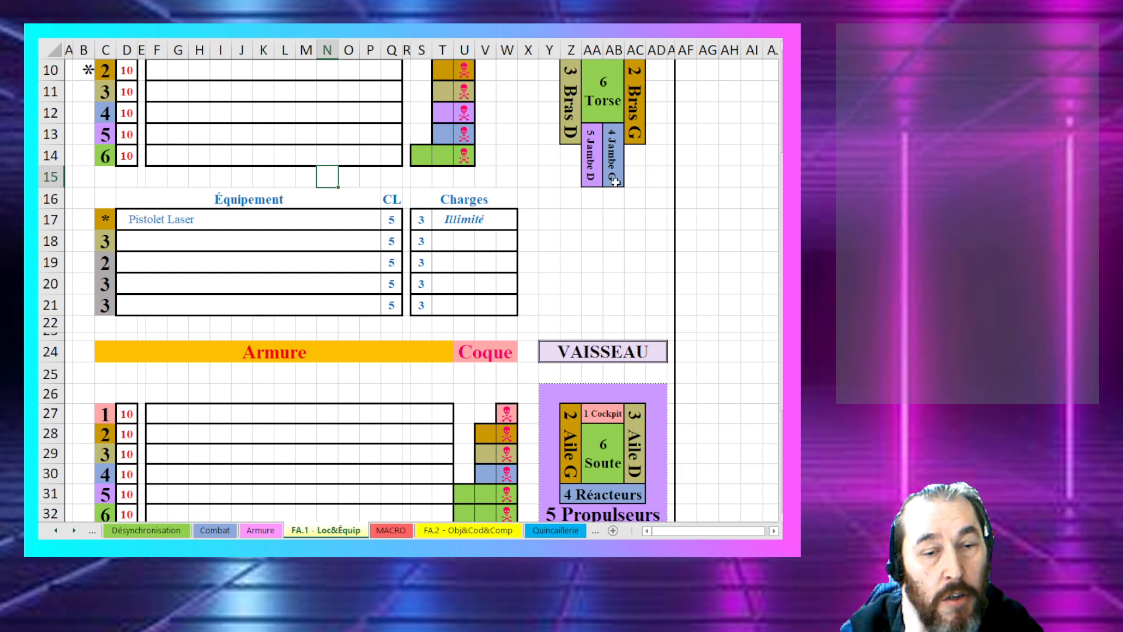
scroll(608, 298, "down", 2)
left_click(604, 335)
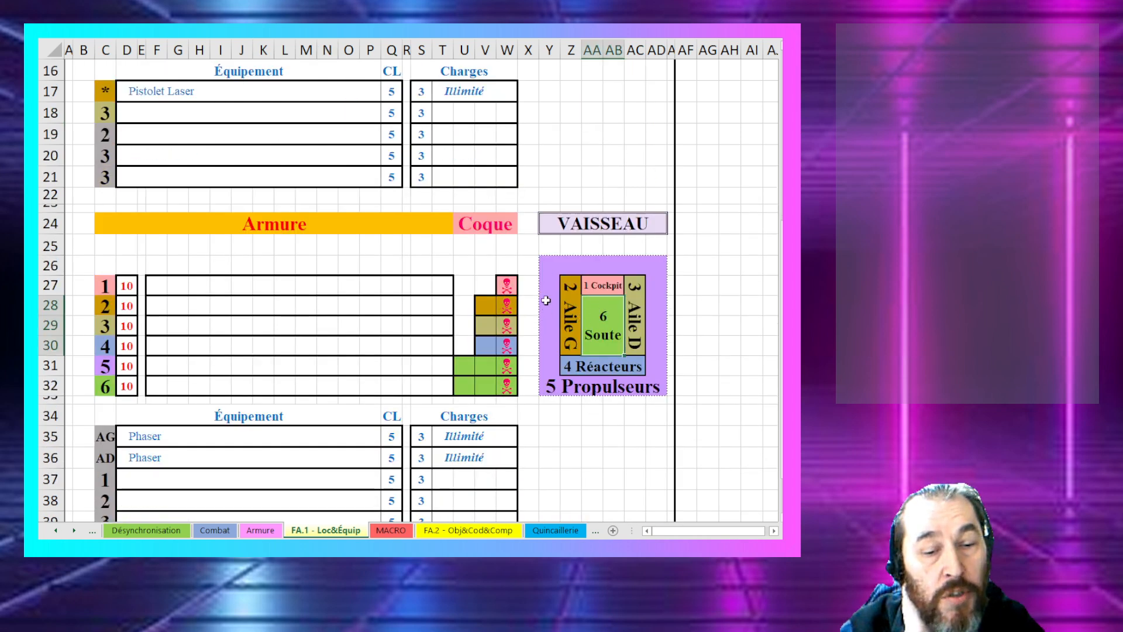
scroll(543, 300, "up", 3)
left_click(633, 124)
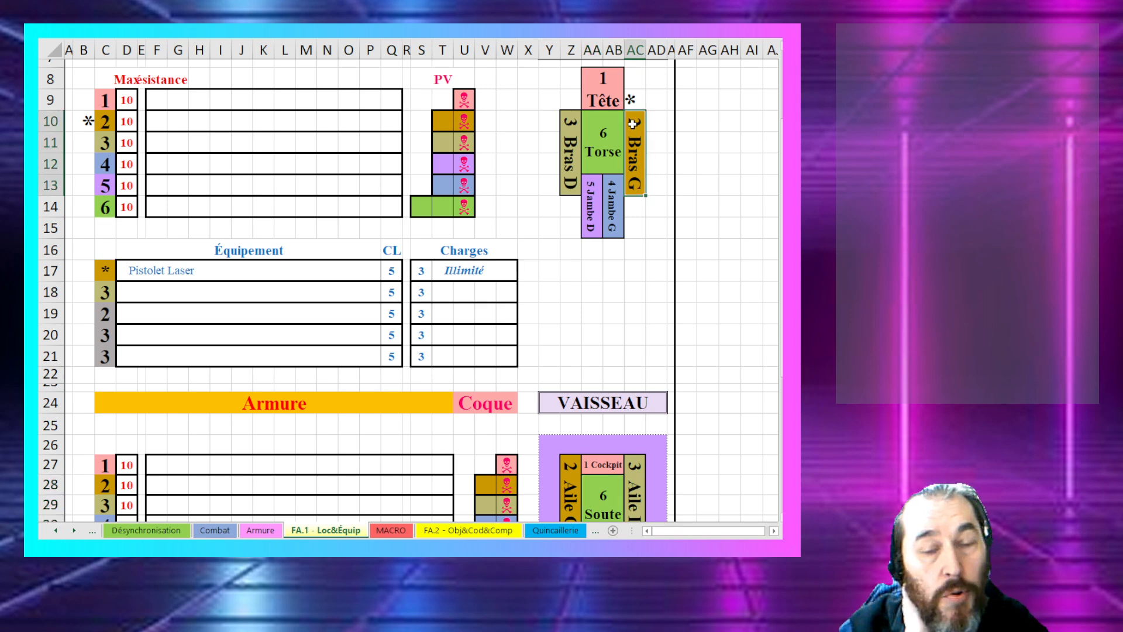
left_click_drag(576, 134, 632, 137)
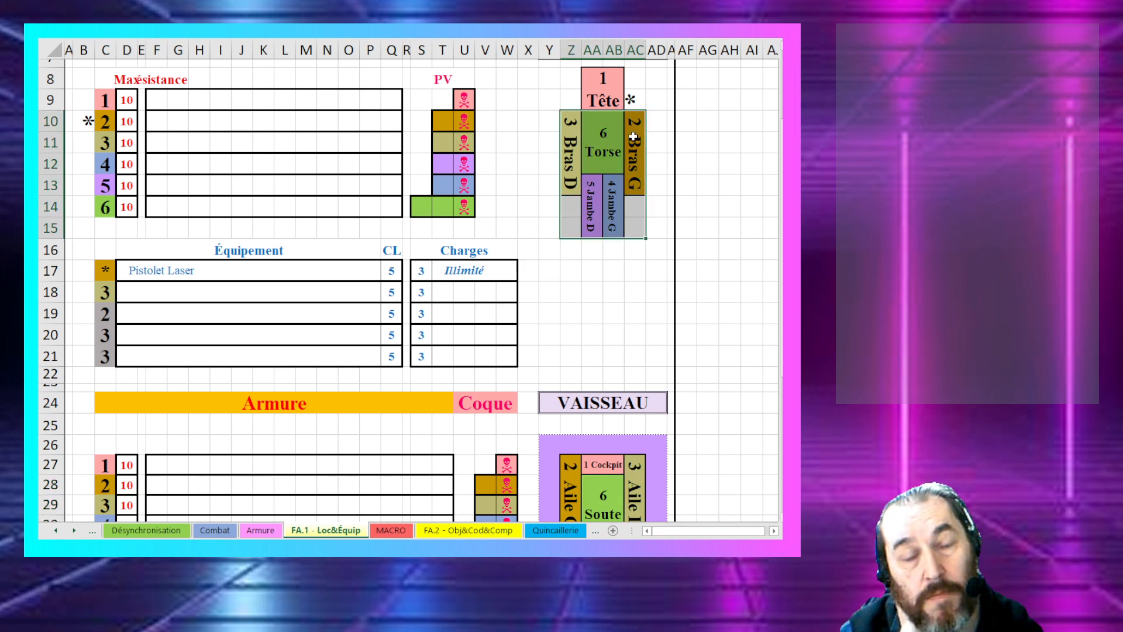
left_click(633, 136)
left_click(570, 141)
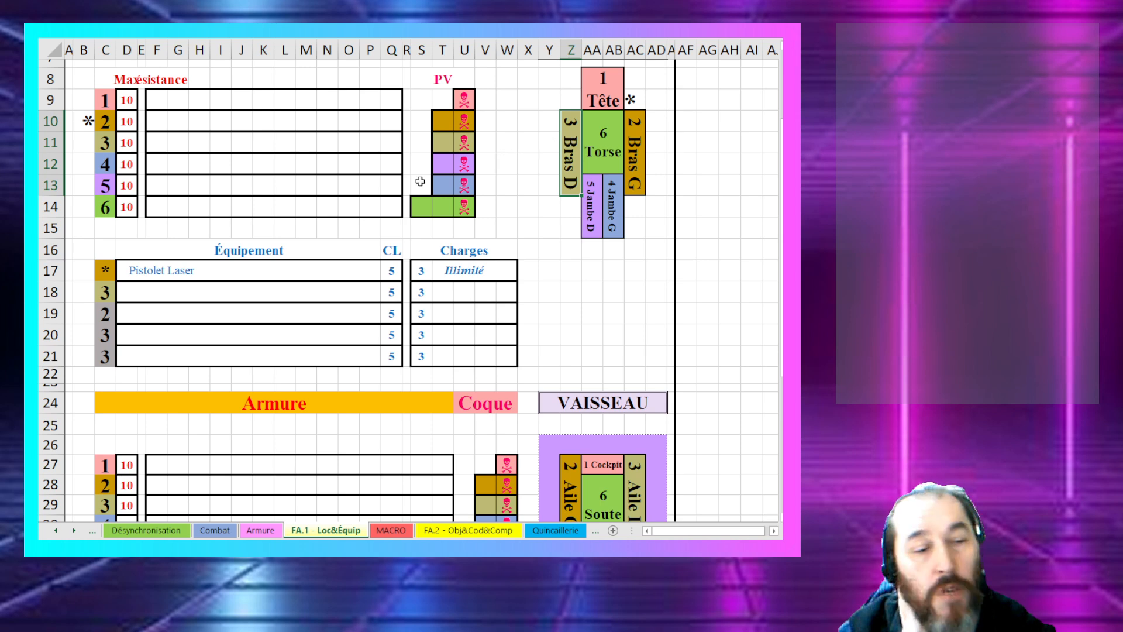
Step: Review the Équipement slots of the armour in rows 17 to 21 and of the ship in rows 35 to 39
left_click(145, 292)
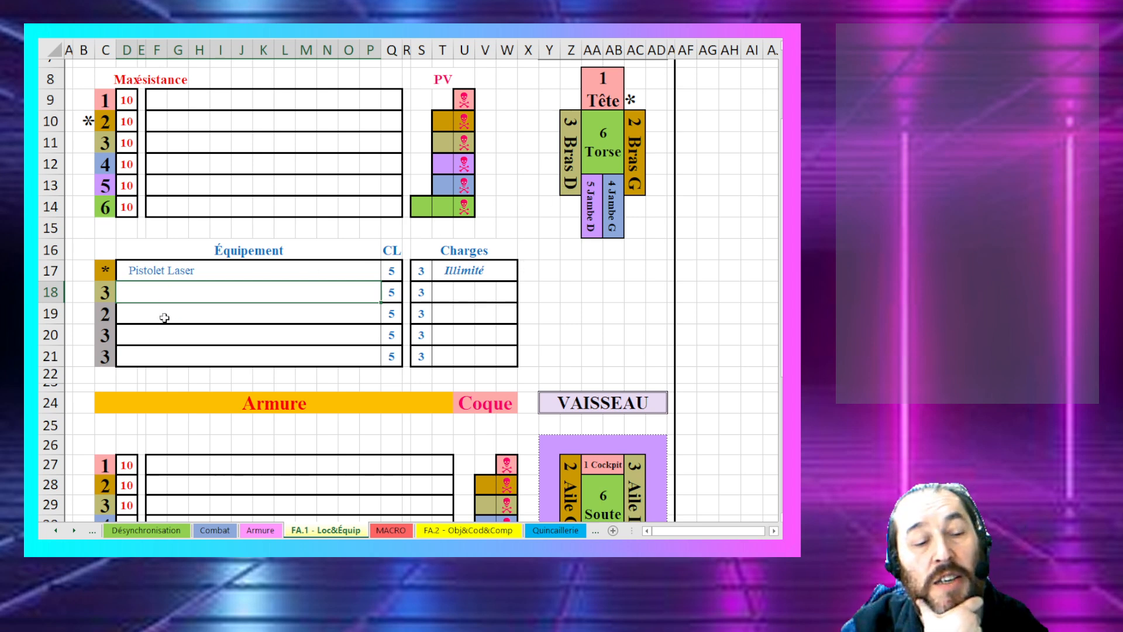
left_click_drag(165, 317, 156, 359)
left_click(238, 295)
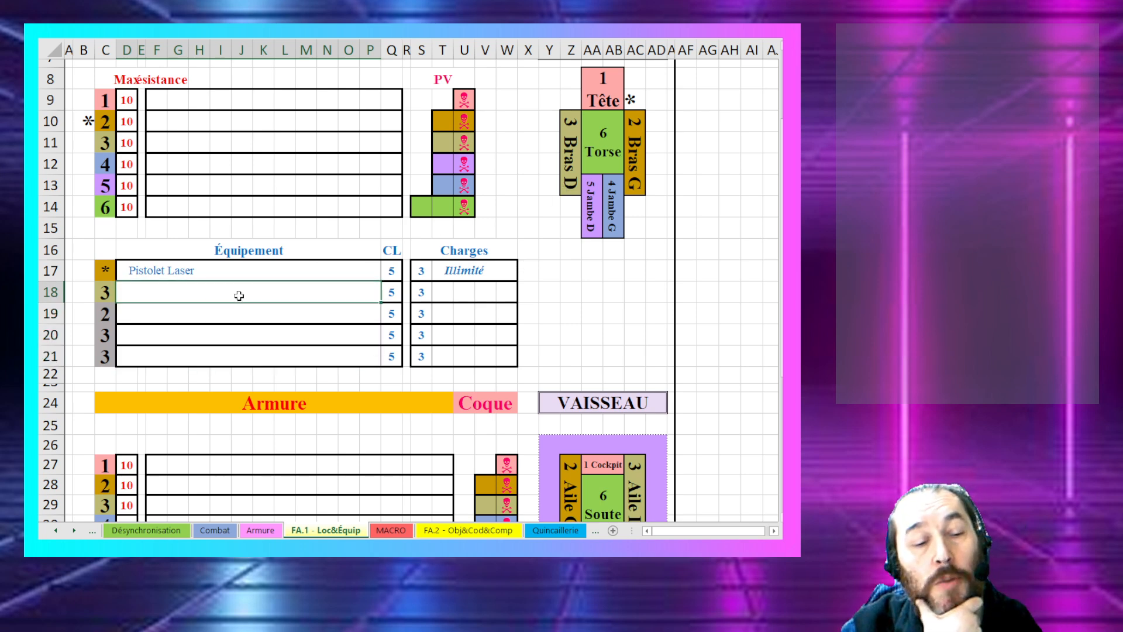
left_click_drag(239, 296, 231, 343)
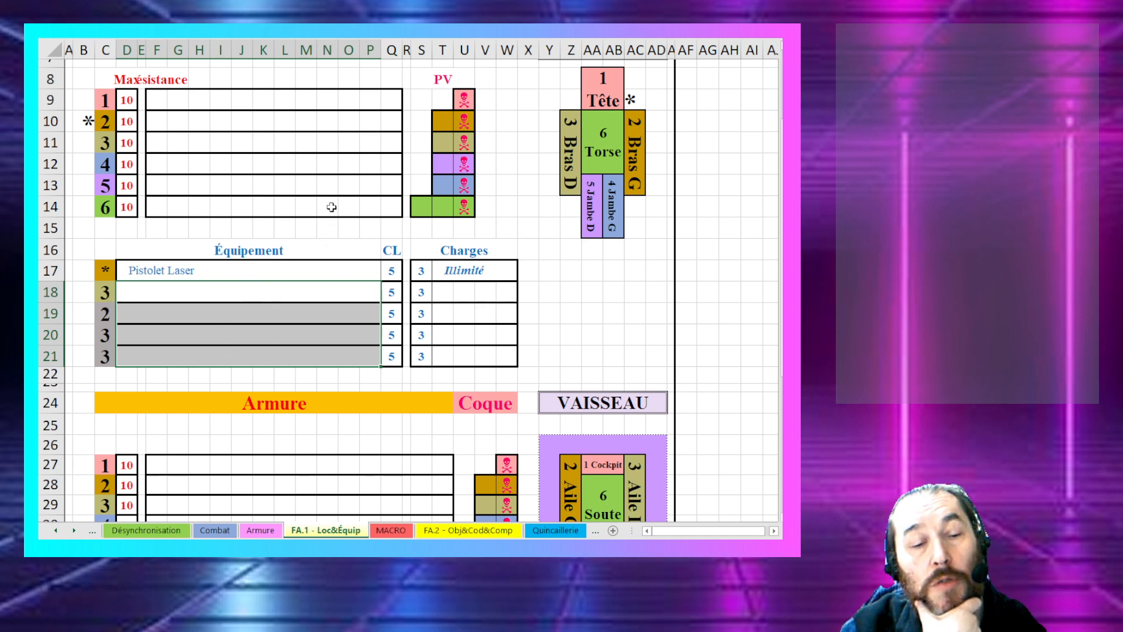
left_click(134, 270)
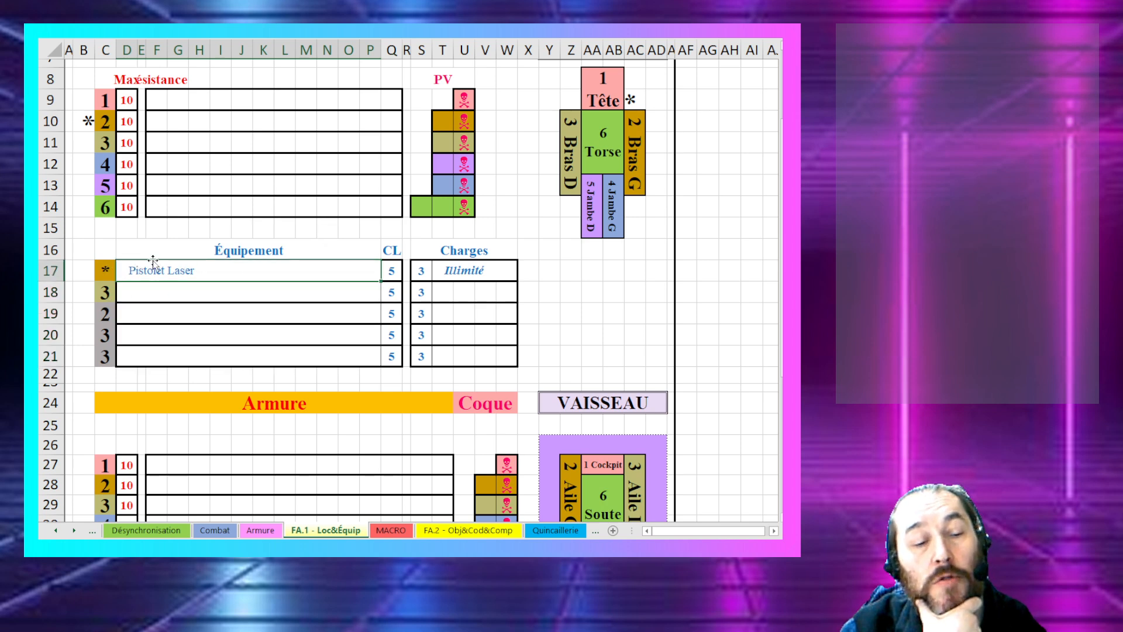
left_click(192, 294)
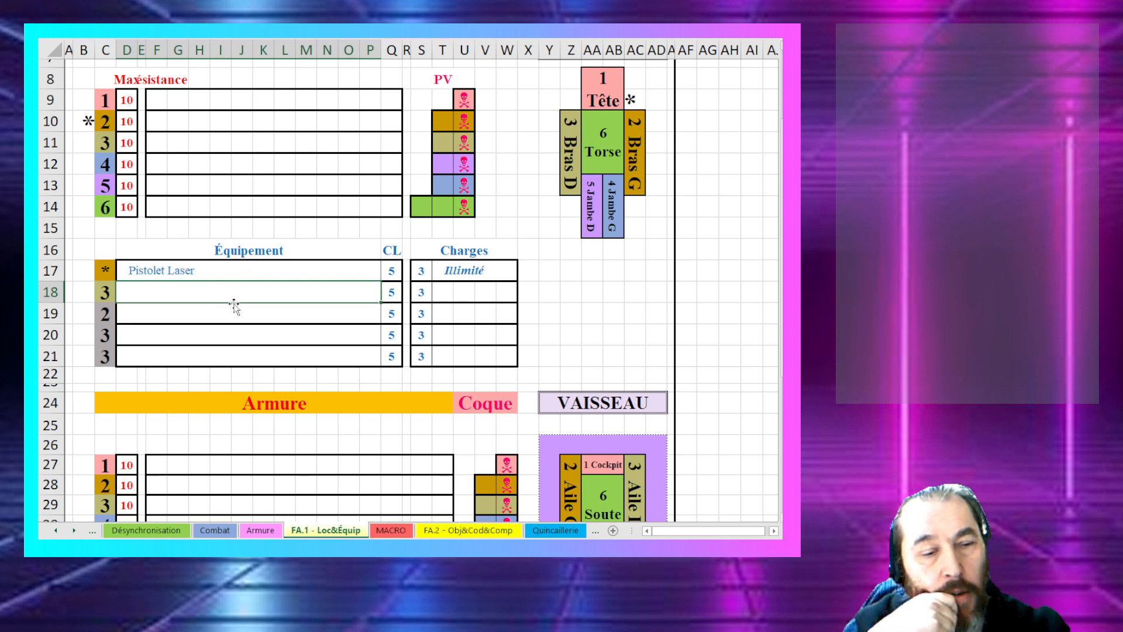
left_click(220, 353)
scroll(247, 284, "down", 1)
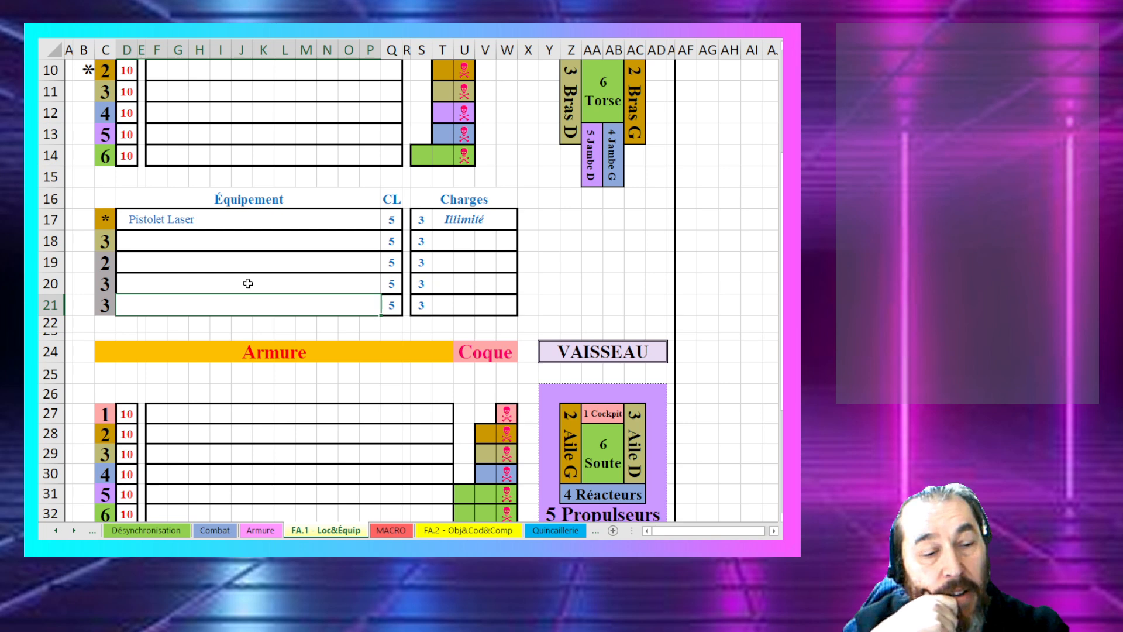
scroll(248, 284, "down", 2)
scroll(248, 284, "down", 1)
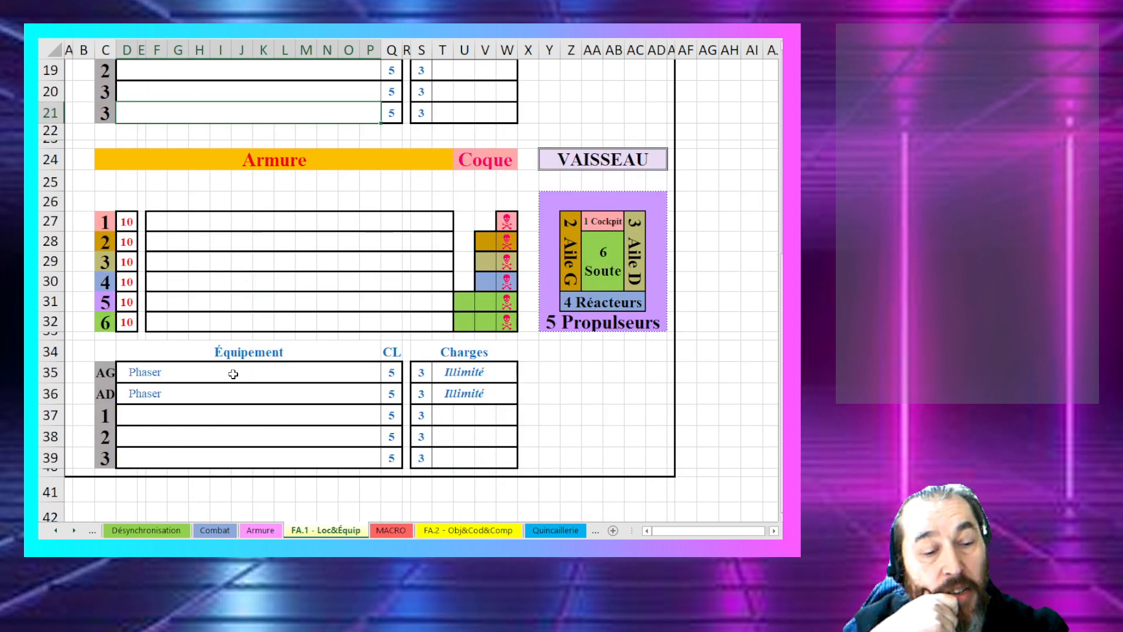
left_click_drag(233, 374, 238, 458)
Step: Relabel the armour's second equipment slot in row 18 as M and enter "Gant de Système" as its equipment
scroll(218, 196, "up", 2)
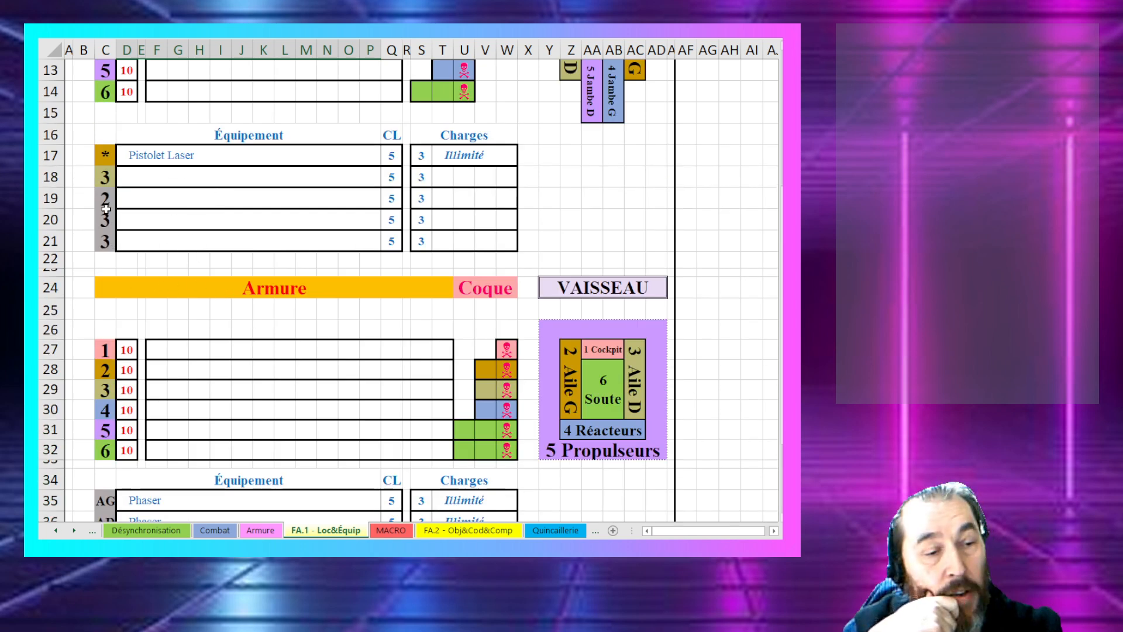
left_click(102, 177)
scroll(103, 176, "up", 2)
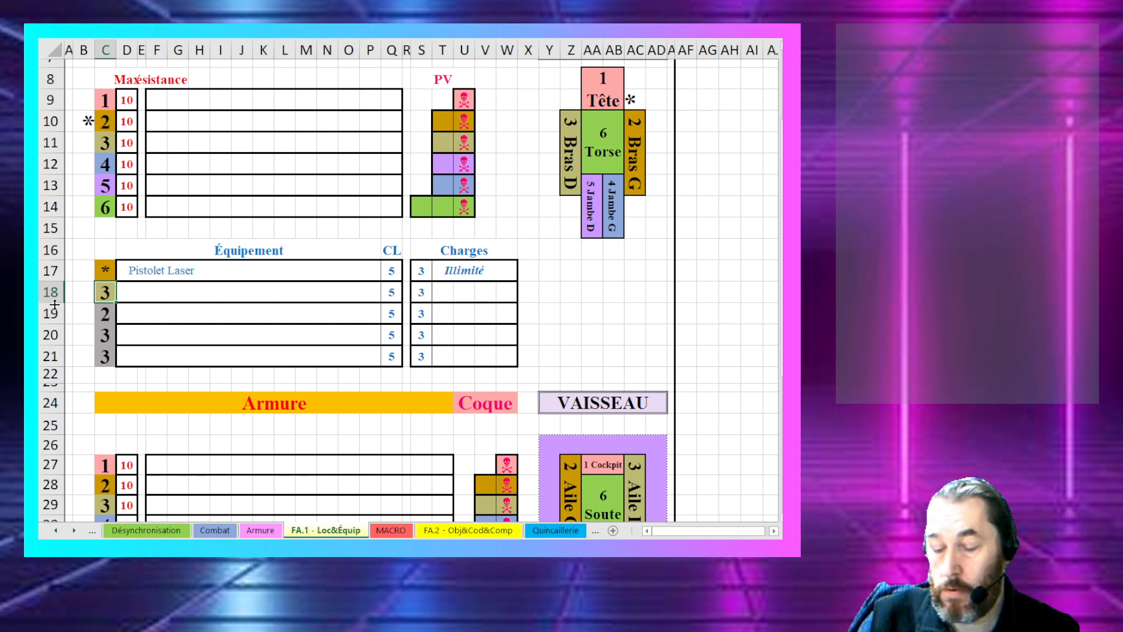
type("M")
left_click(195, 287)
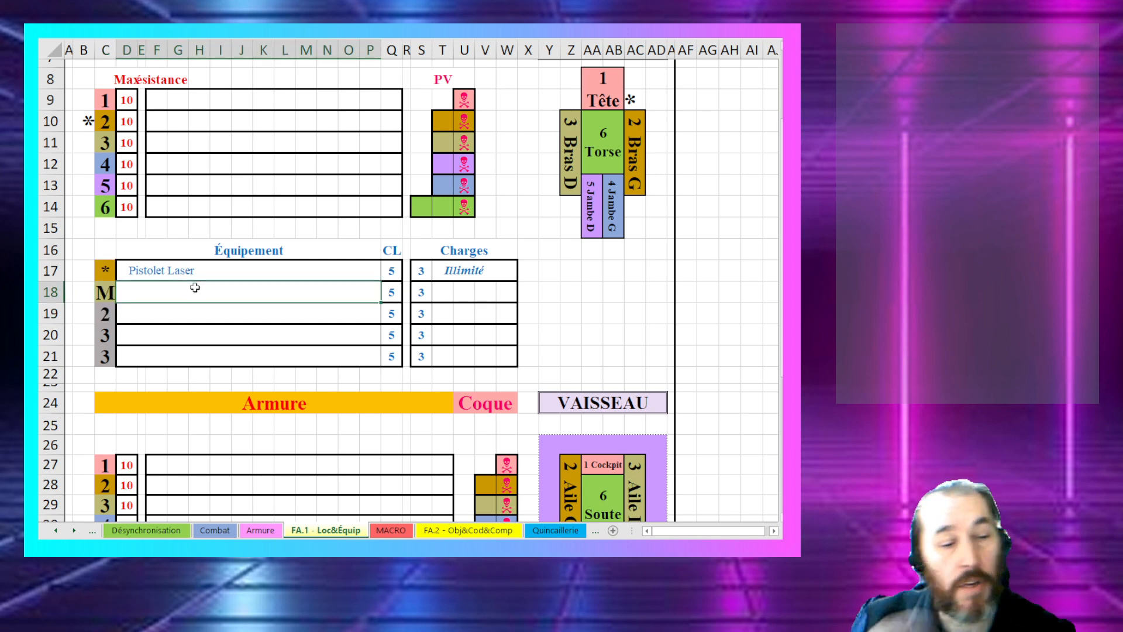
double_click(206, 295)
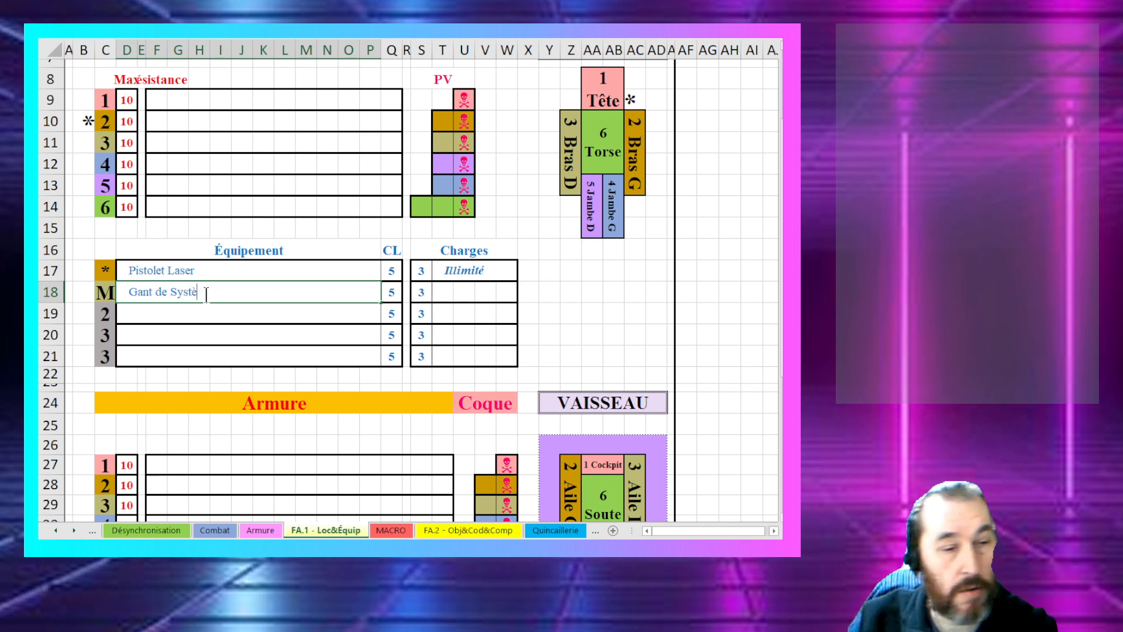
key("Return")
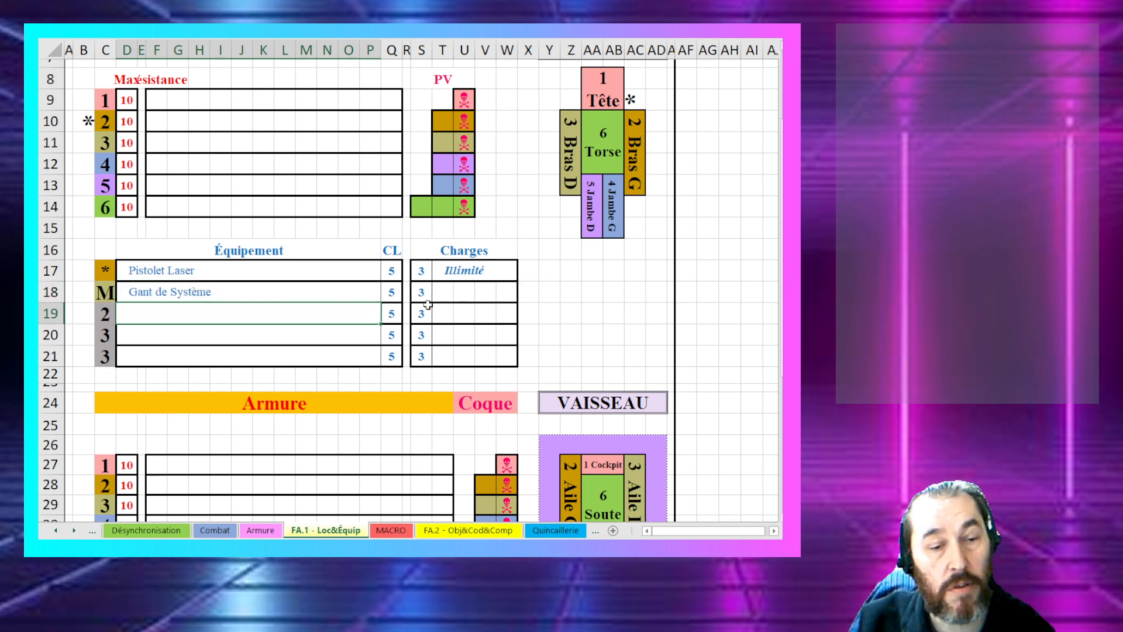
Step: Clear the borders of row 18's Charges box by filling the blank cell X18 back across to column T
left_click(500, 298)
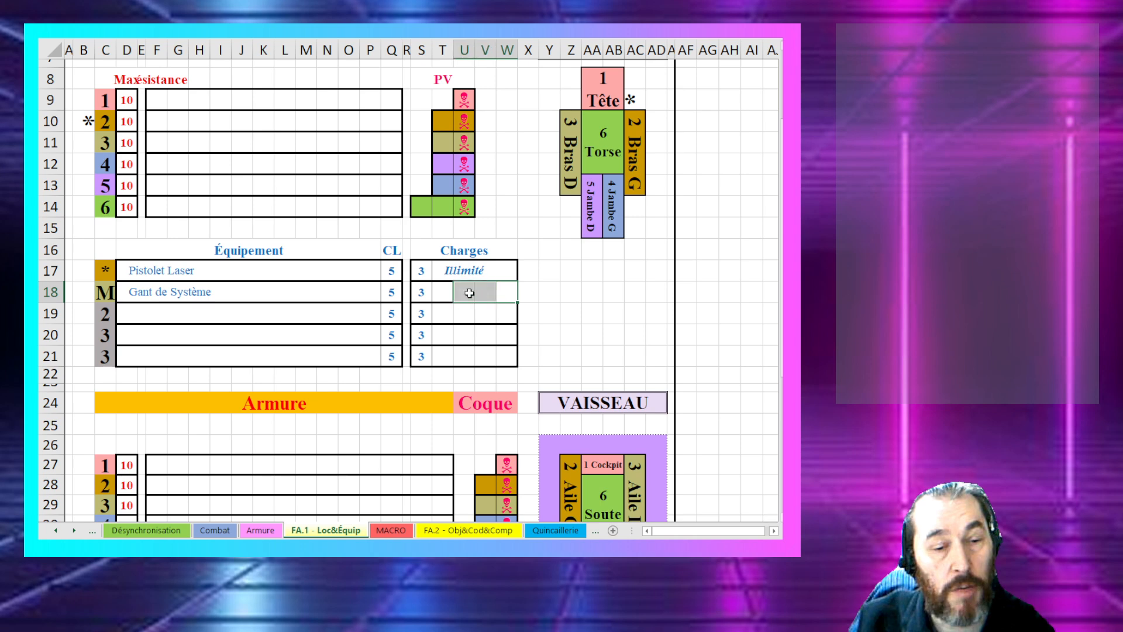
left_click(532, 289)
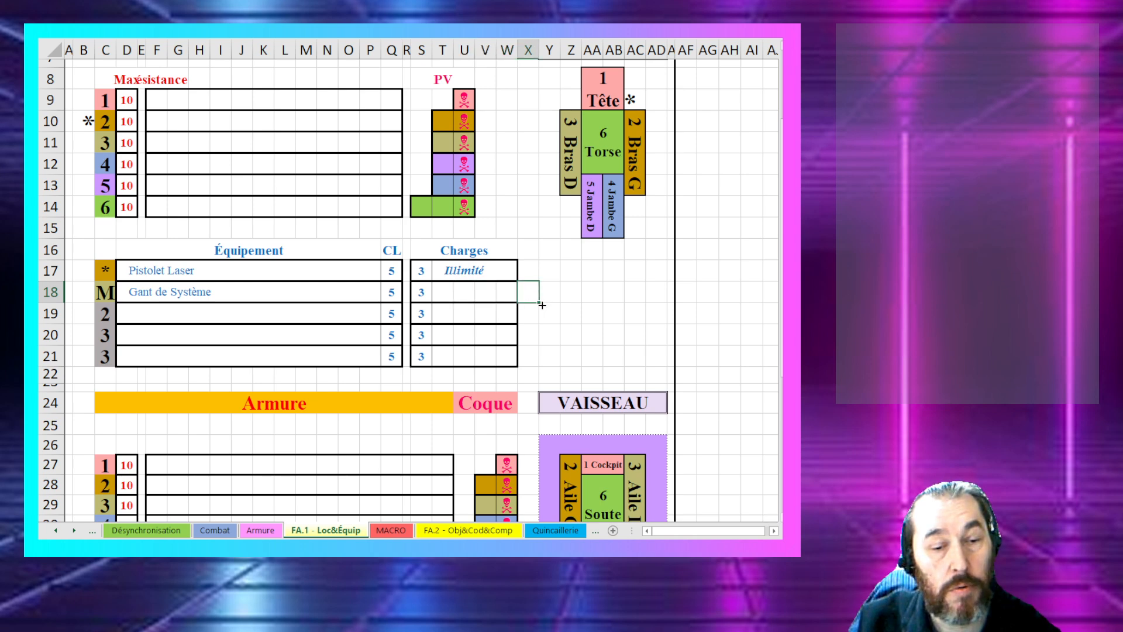
left_click_drag(542, 305, 435, 300)
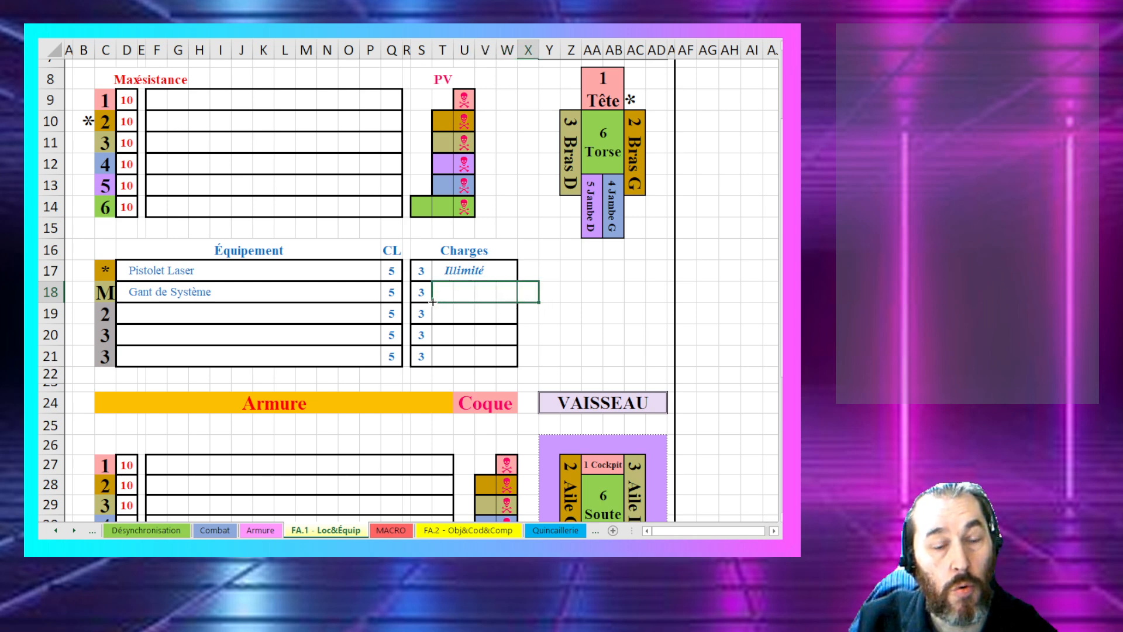
left_click_drag(433, 302, 433, 302)
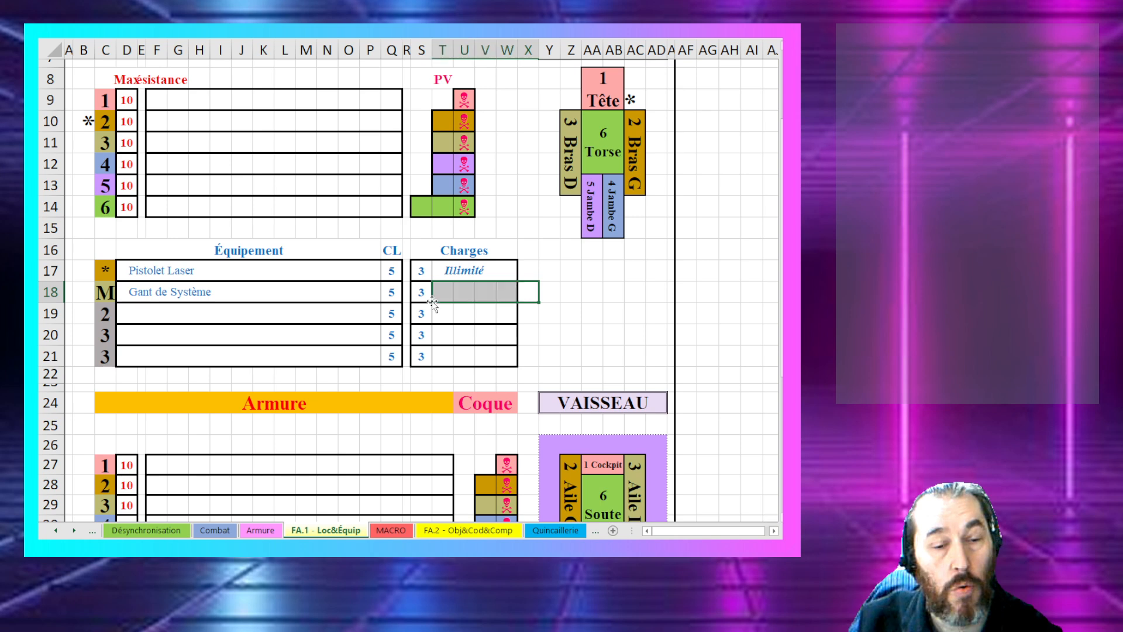
left_click(81, 311)
left_click_drag(94, 312, 101, 314)
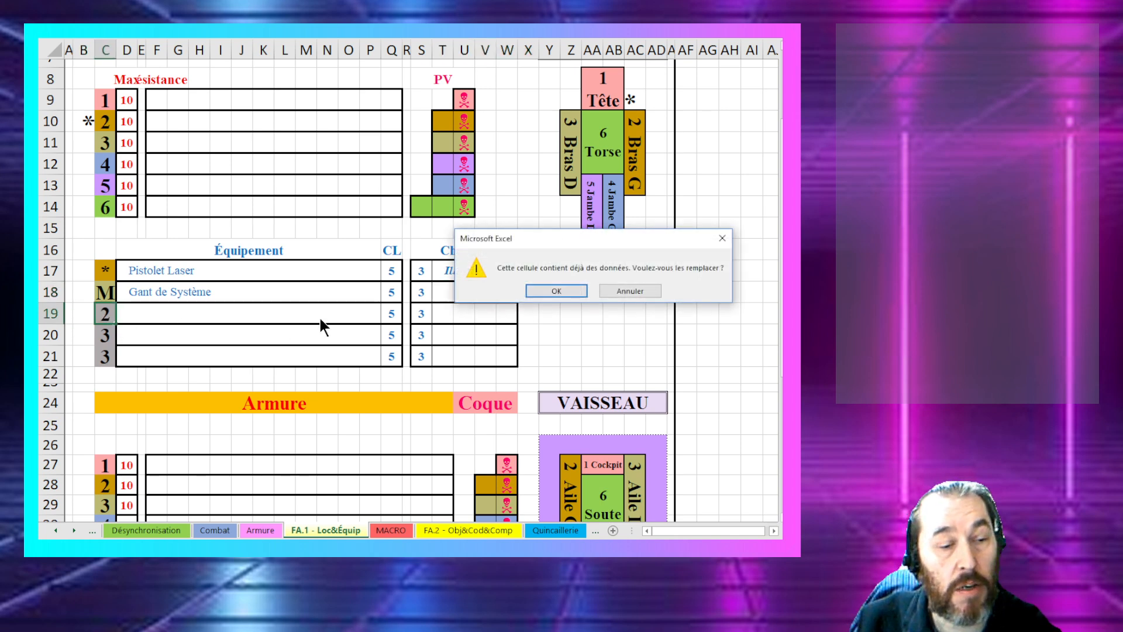
left_click(650, 293)
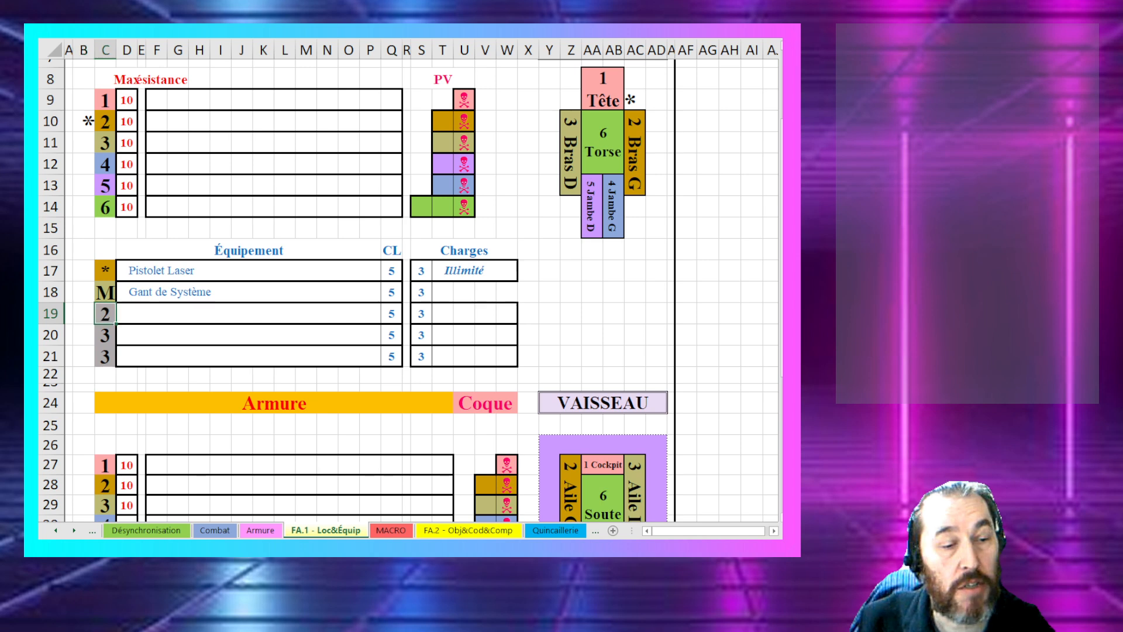
Step: Renumber the armour's last three equipment slots in rows 19 to 21 as 1, 2 and 3
type("11")
key("BackSpace")
key("Return")
type("2")
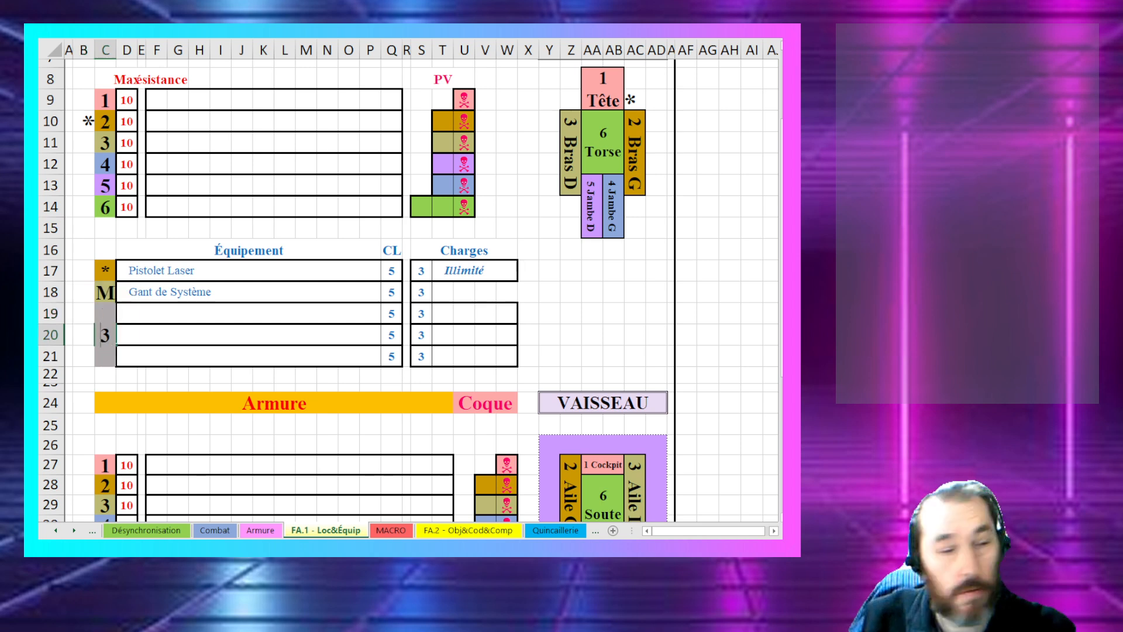
key("Return")
type("3")
key("Return")
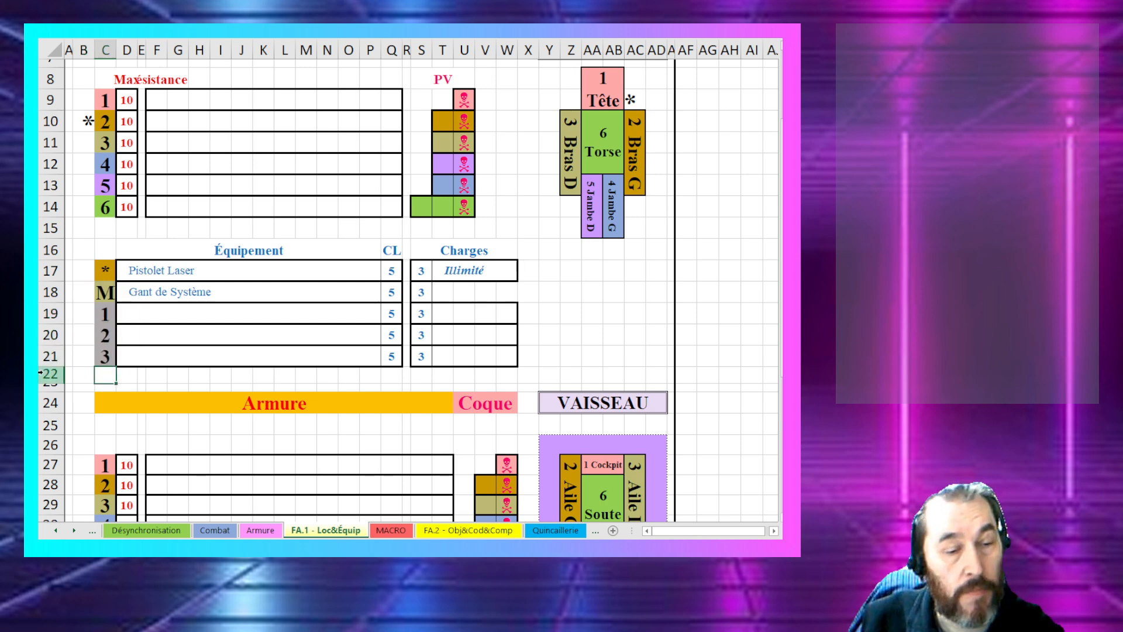
Step: Clear the remaining charges value and borders of the Gant de Système in cell S18 by filling it from the blank T18
scroll(183, 351, "down", 2)
scroll(179, 326, "up", 4)
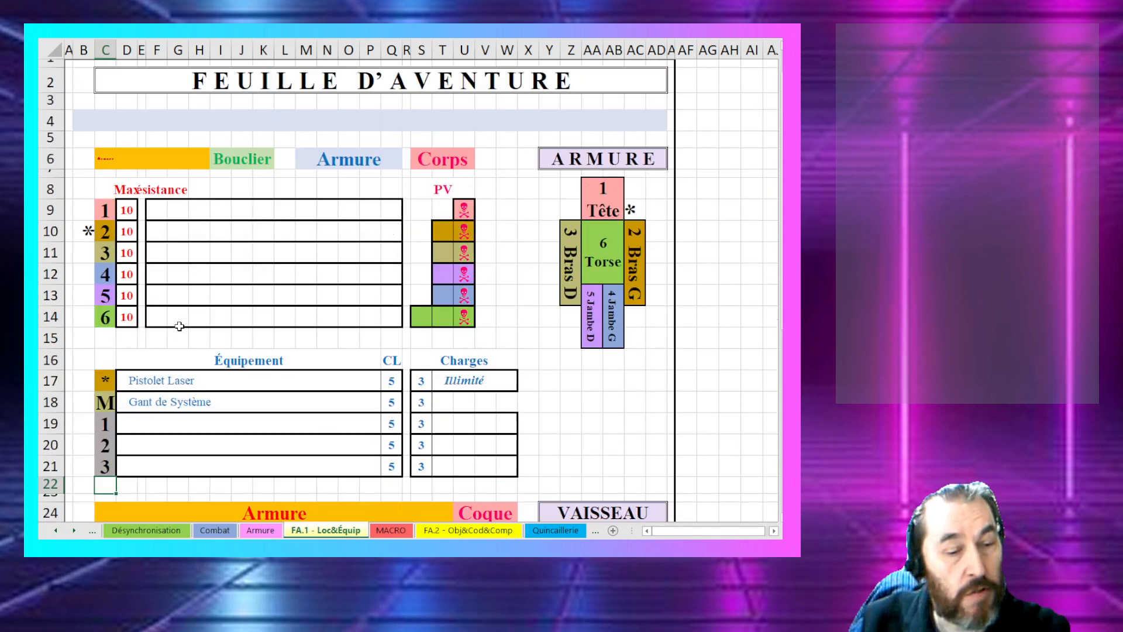
scroll(179, 324, "down", 2)
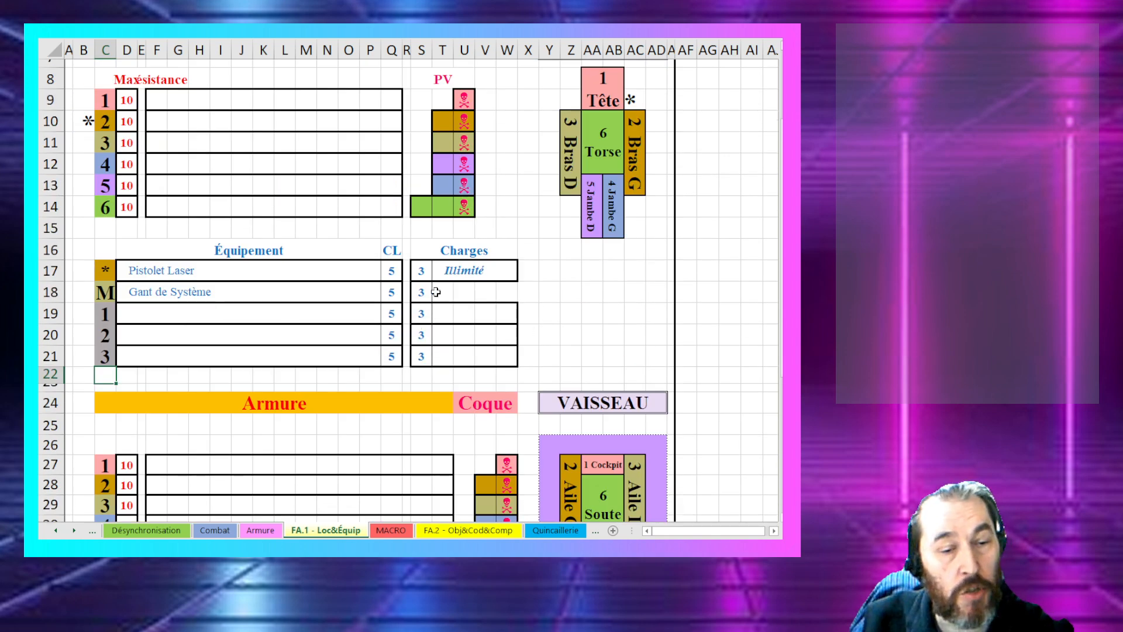
left_click(436, 292)
left_click_drag(454, 305, 423, 307)
left_click(466, 299)
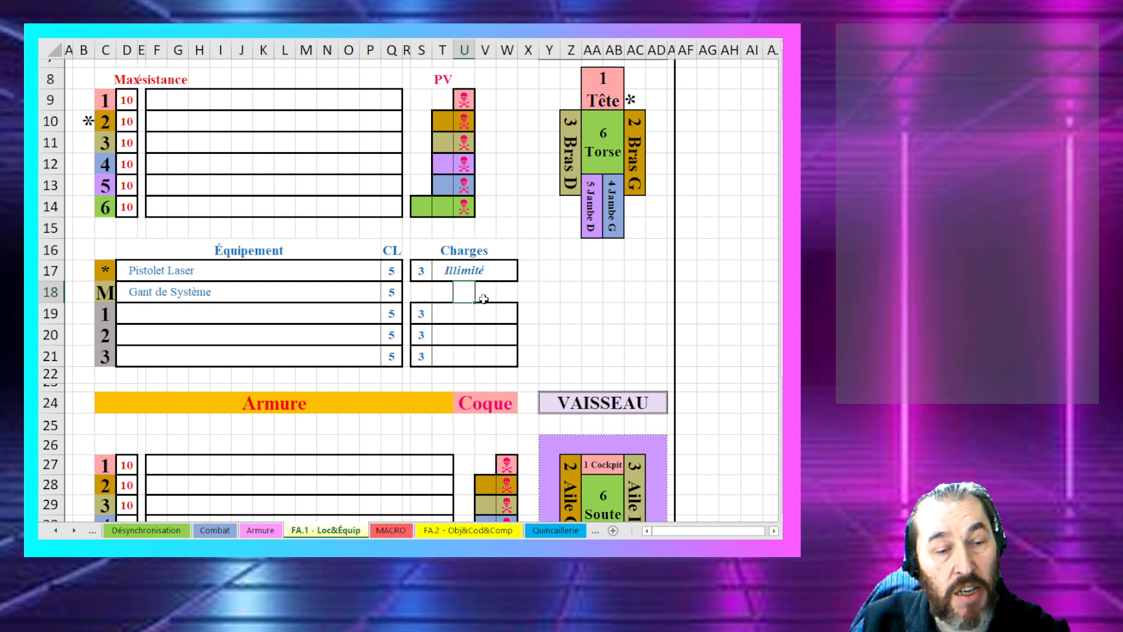
Step: Review the armour and ship equipment slots, and look over the combat simulation figures on the MACRO sheet
left_click(240, 322)
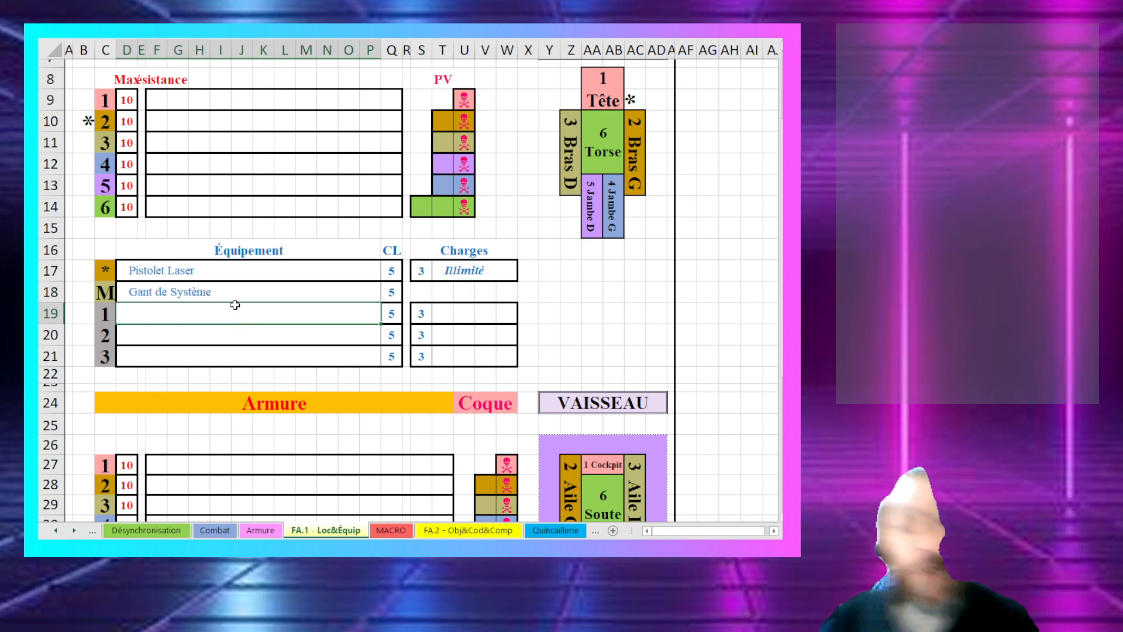
scroll(234, 306, "down", 1)
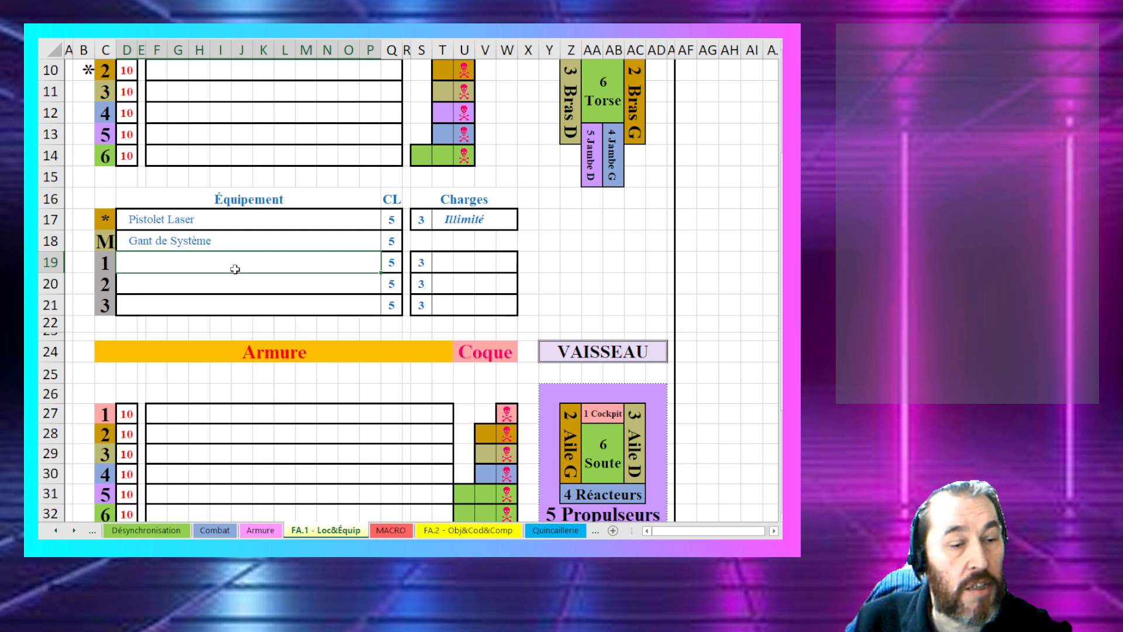
scroll(235, 269, "down", 1)
scroll(235, 269, "down", 3)
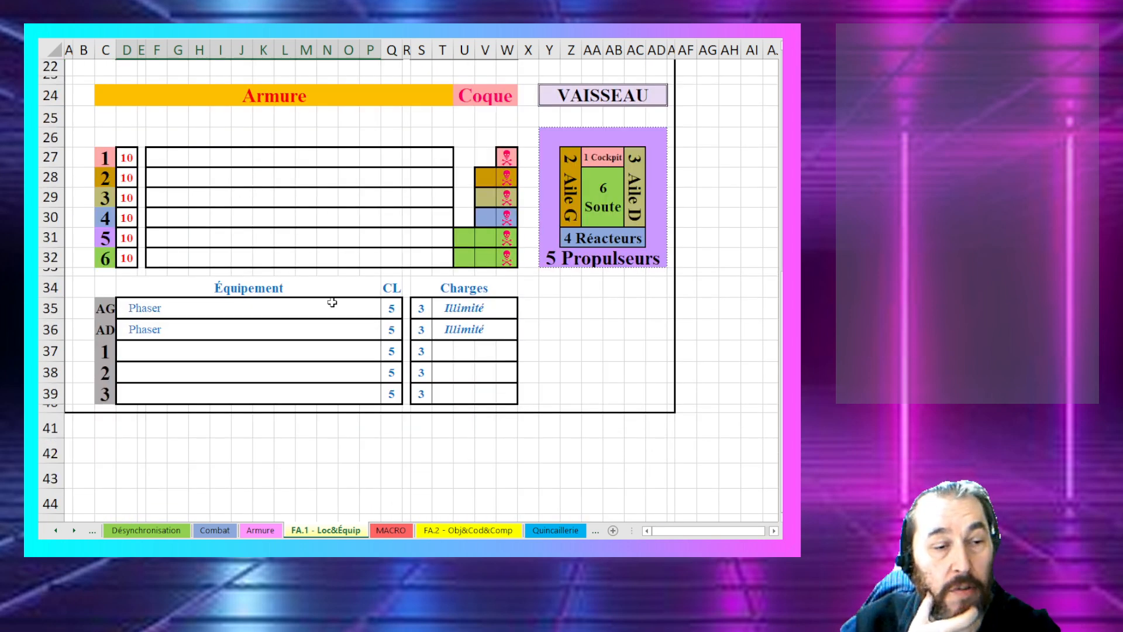
scroll(415, 129, "up", 6)
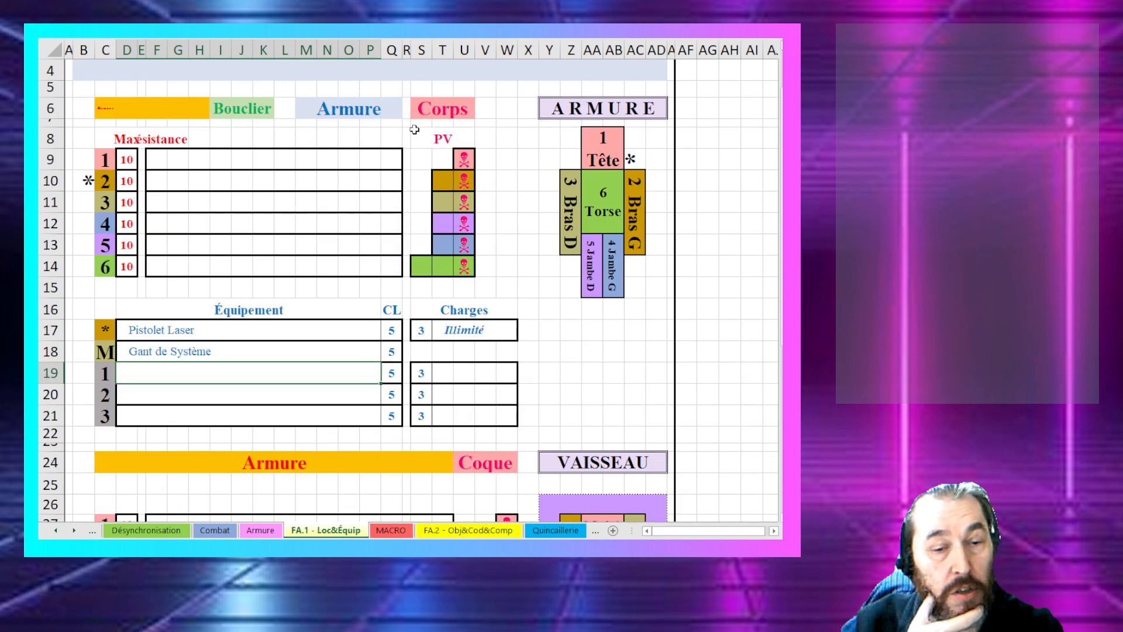
scroll(414, 130, "down", 4)
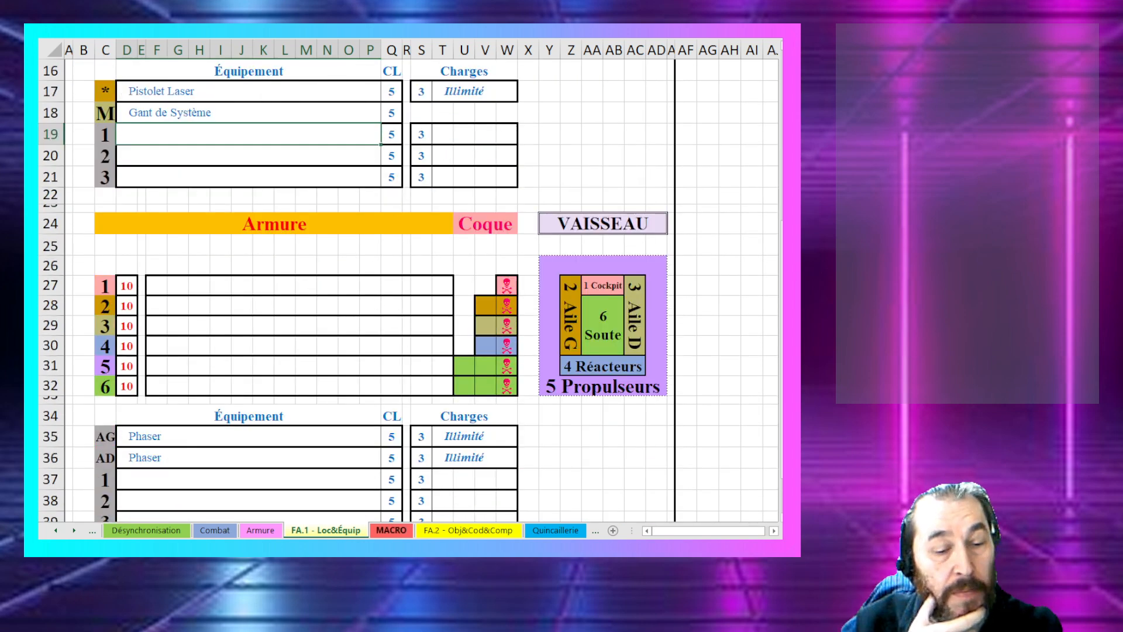
left_click(390, 530)
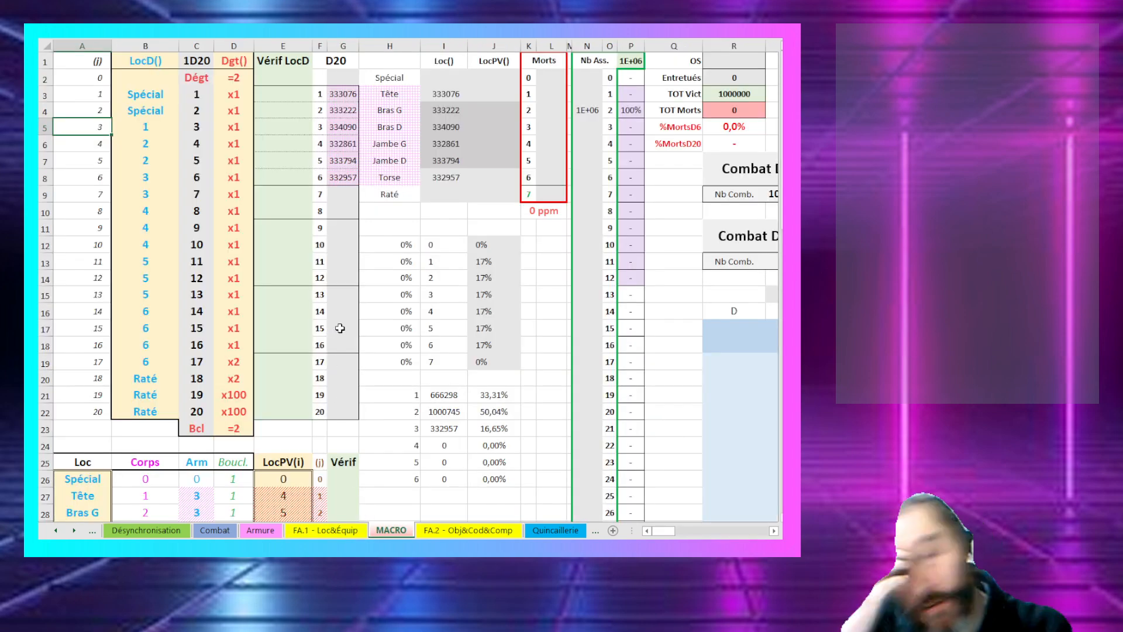
left_click(498, 430)
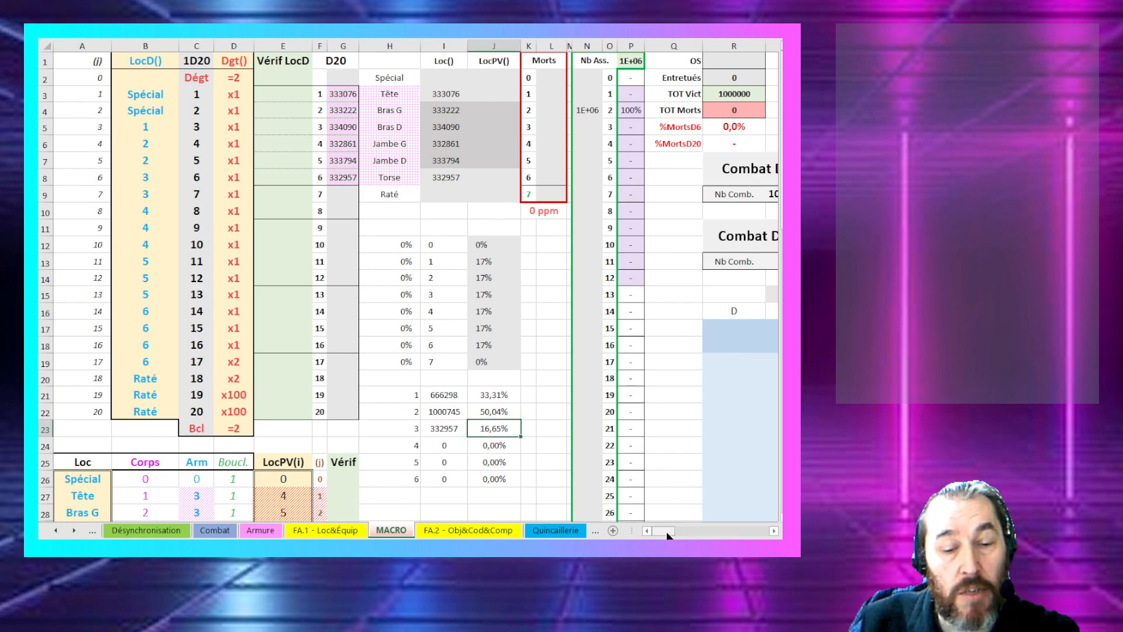
mouse_move(667, 533)
left_mouse_down()
mouse_move(711, 529)
mouse_move(656, 532)
mouse_move(674, 531)
left_mouse_up()
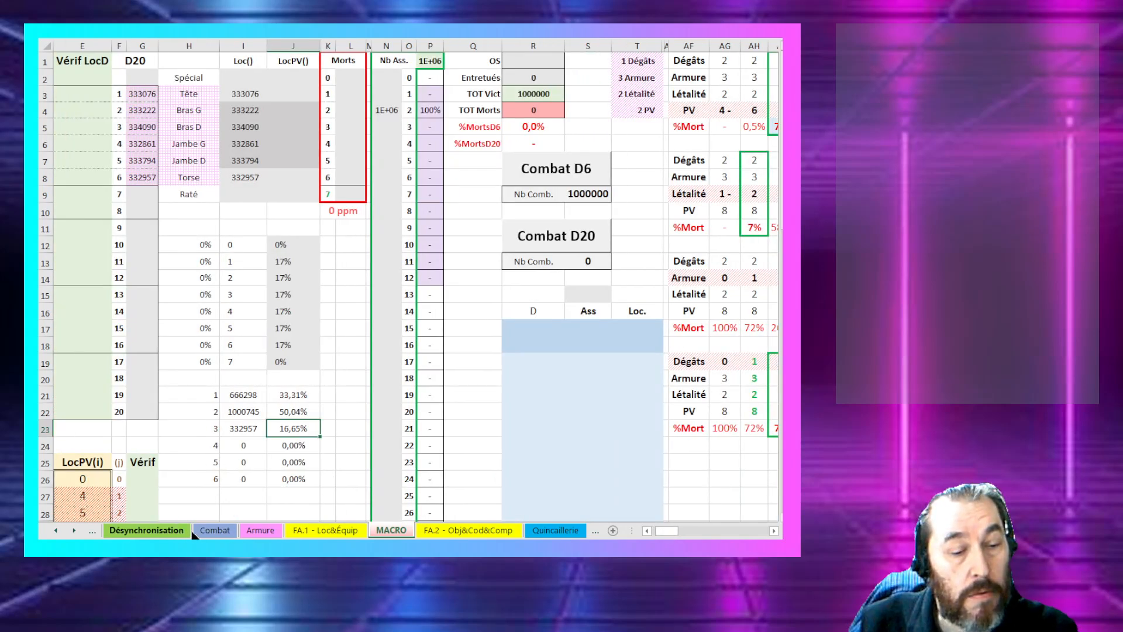
Step: On the Combat sheet, set the localisation for 1D20 roll 18 in cell O20 to Raté by copying it from roll 19
left_click(215, 531)
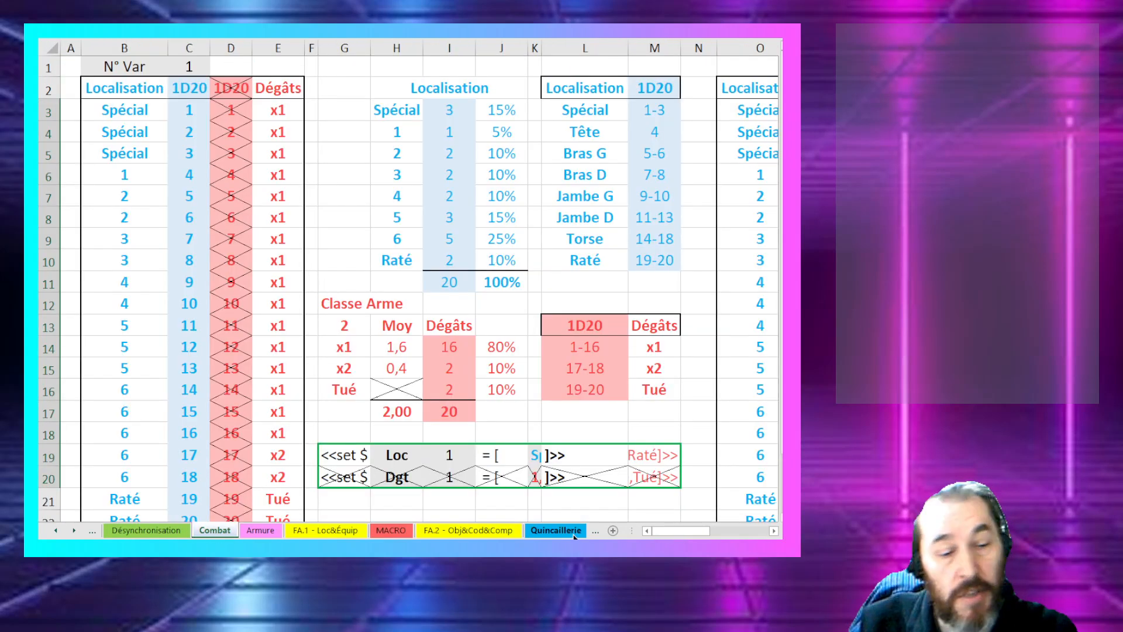
left_click_drag(672, 531, 707, 536)
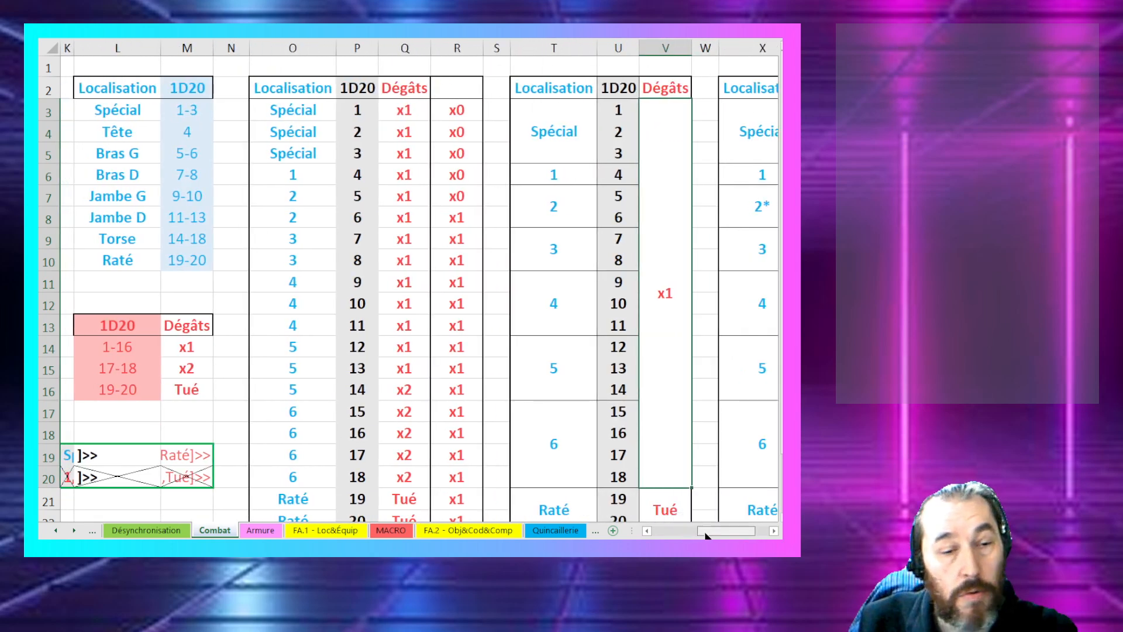
scroll(409, 367, "down", 4)
scroll(374, 367, "up", 2)
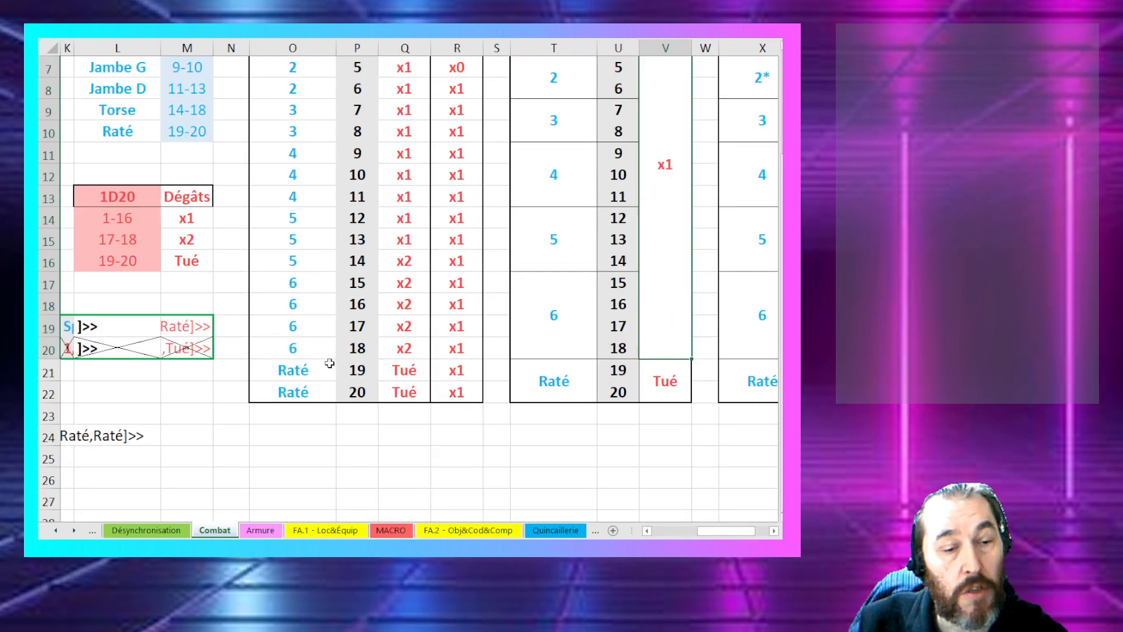
left_click(304, 369)
key("ctrl+c")
key("Up")
key("Return")
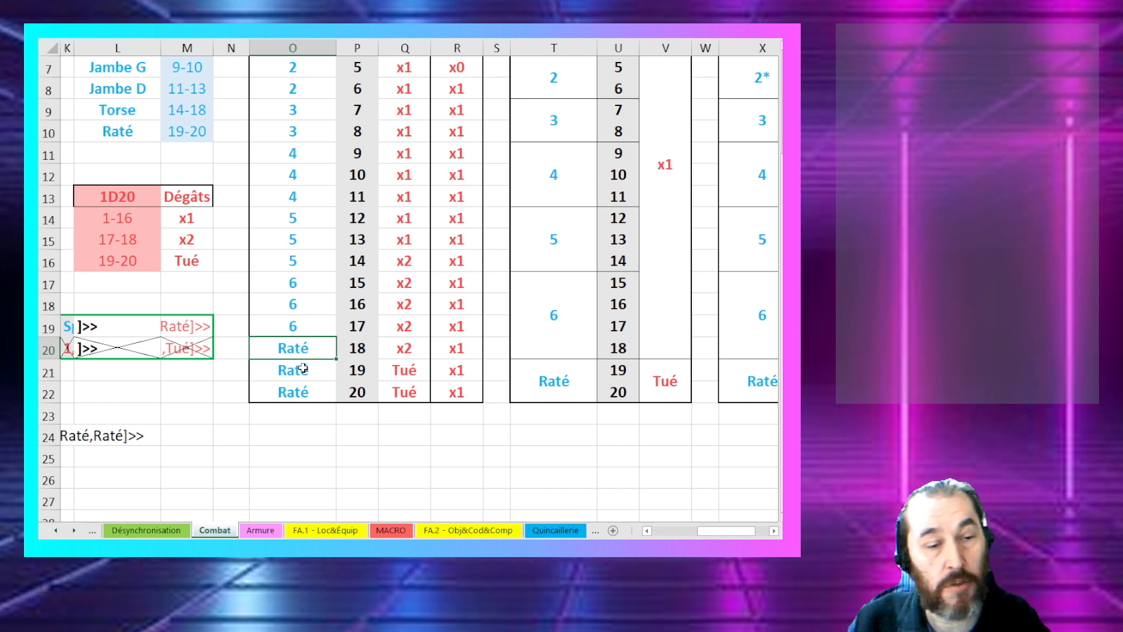
Step: Compare the Combat sheet's three 1D20 Localisation and Dégâts tables in columns O to R, T to V and X to Z
scroll(400, 316, "up", 2)
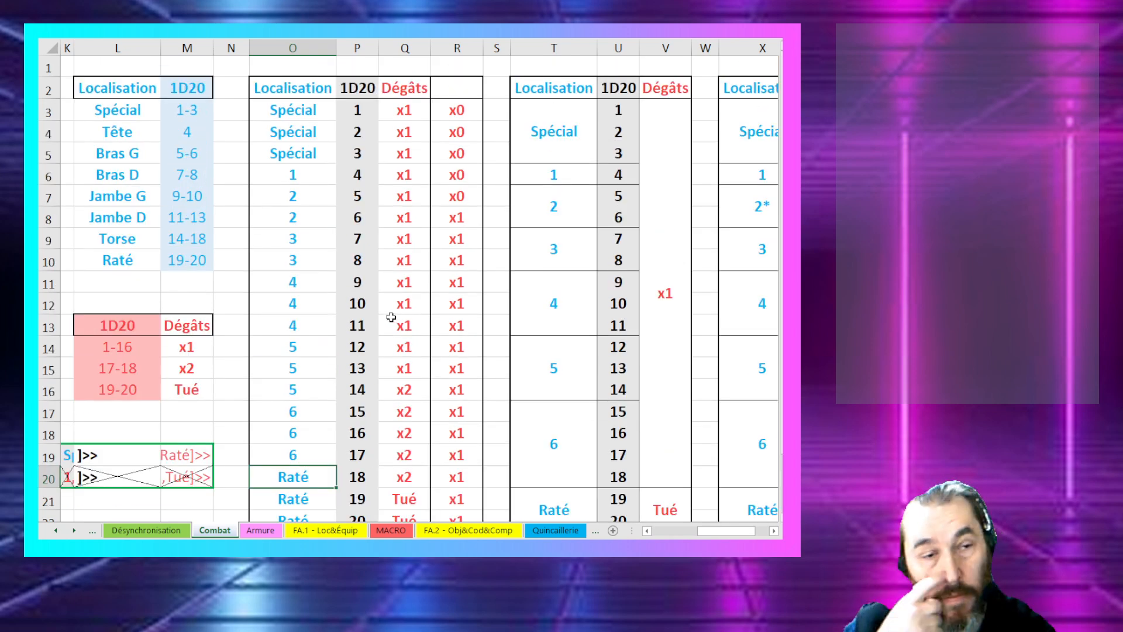
scroll(391, 317, "down", 1)
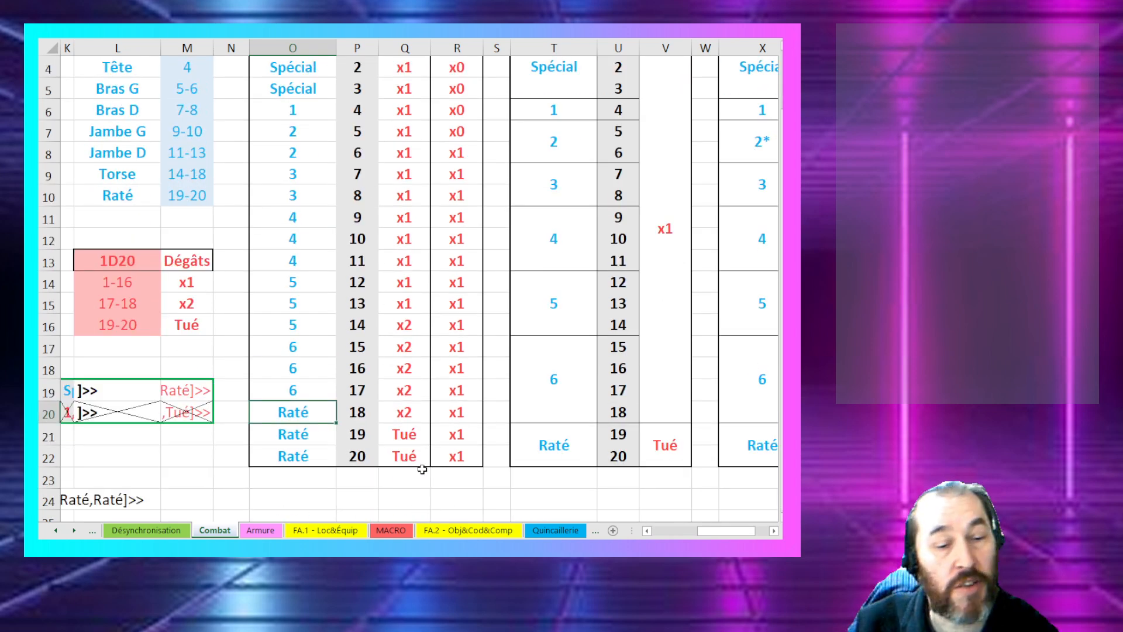
scroll(291, 251, "up", 1)
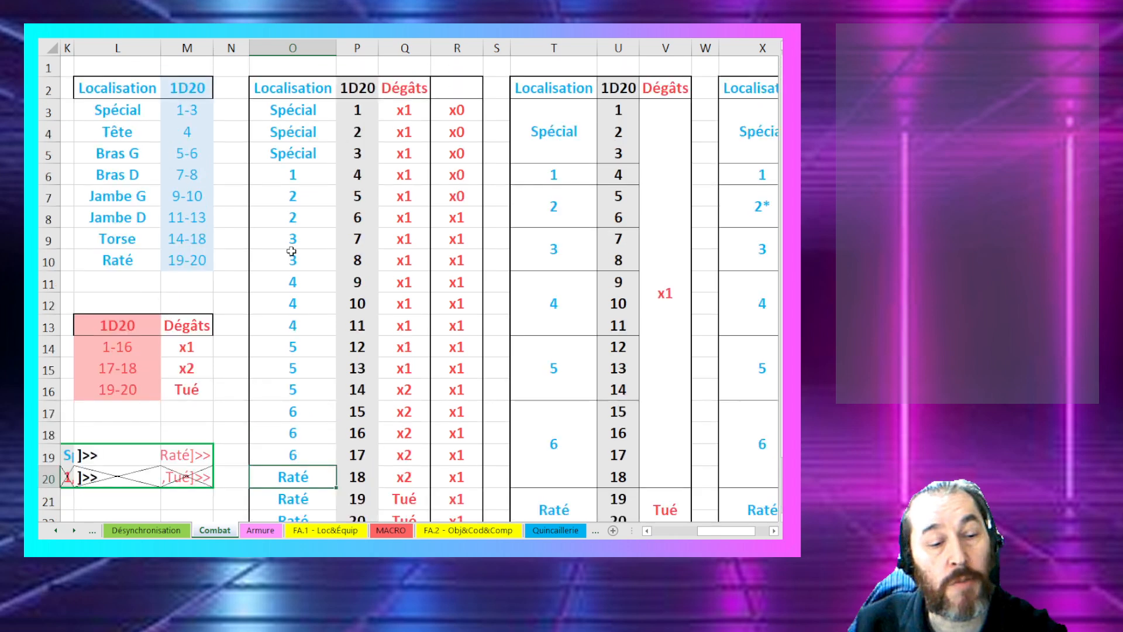
left_click(273, 148)
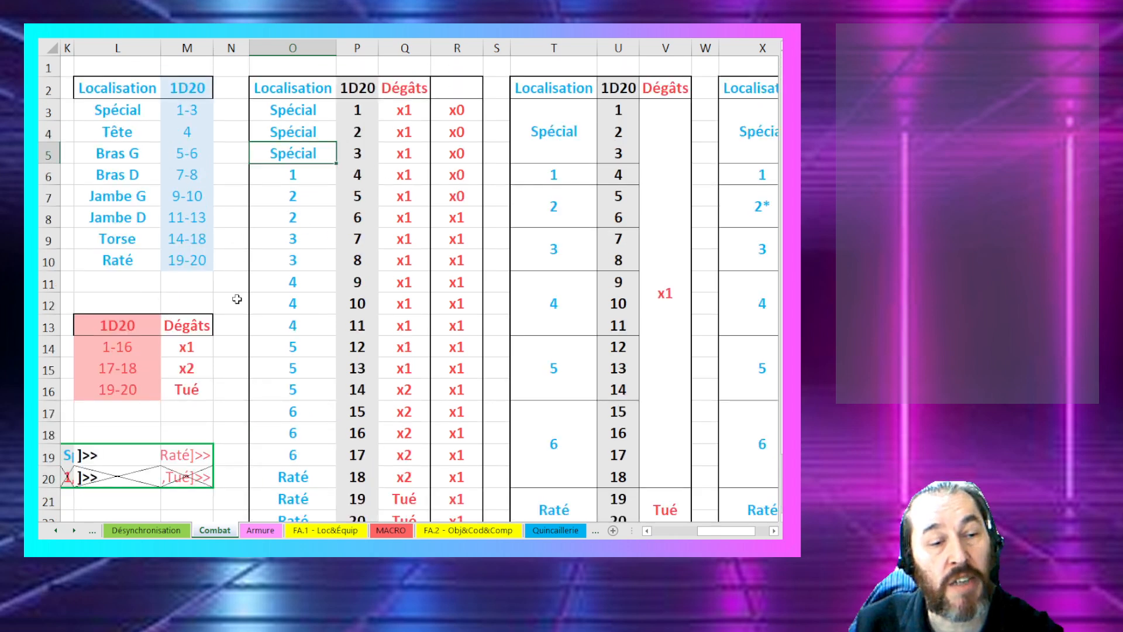
left_click(279, 491)
left_click(537, 321)
key("Right")
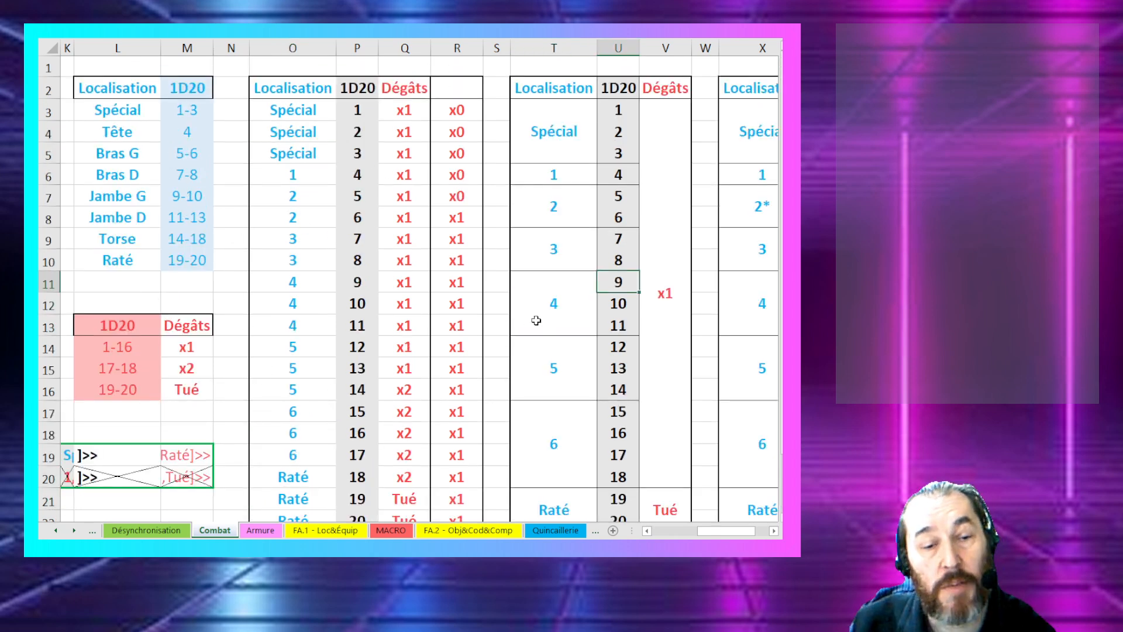
key("Right")
key("Right")
key("Right")
key("Right")
key("Right")
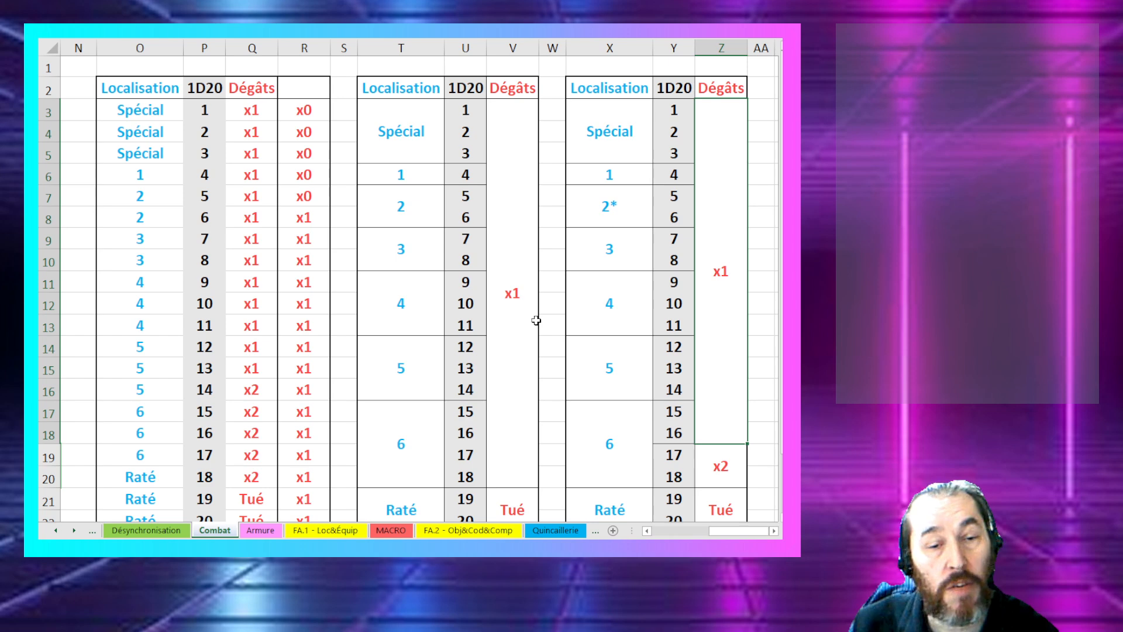
scroll(536, 321, "down", 3)
scroll(526, 344, "up", 2)
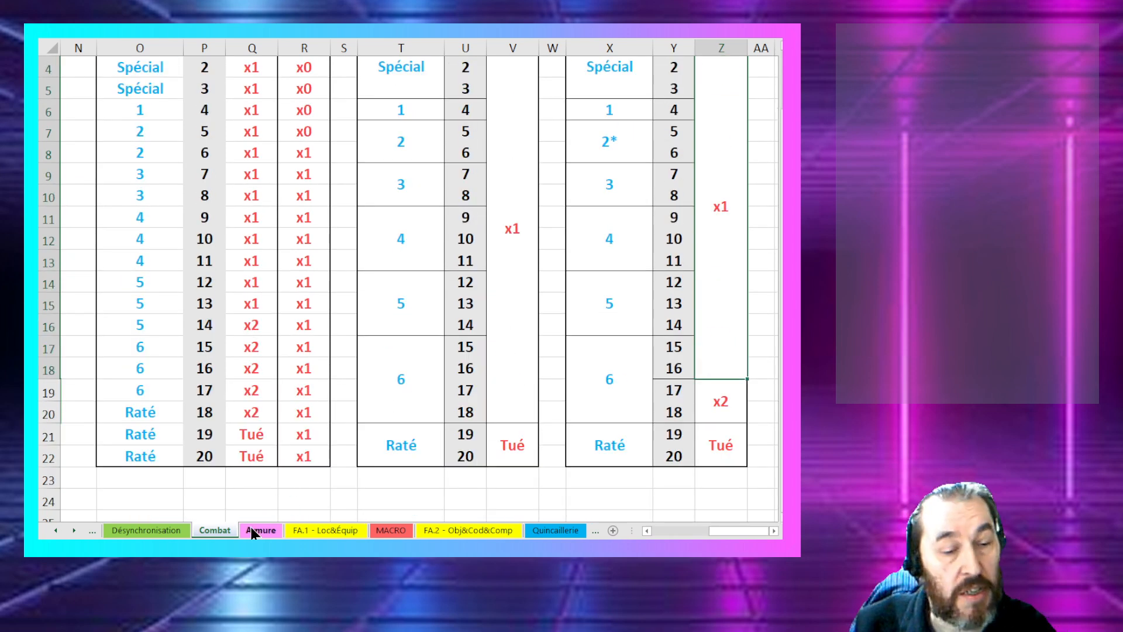
Step: On the MACRO sheet, examine the %Mort tables by Dégâts, Armure, Létalité and PV across to column BN
key("ctrl+Page_Down")
key("ctrl+Page_Down")
key("ctrl+Page_Down")
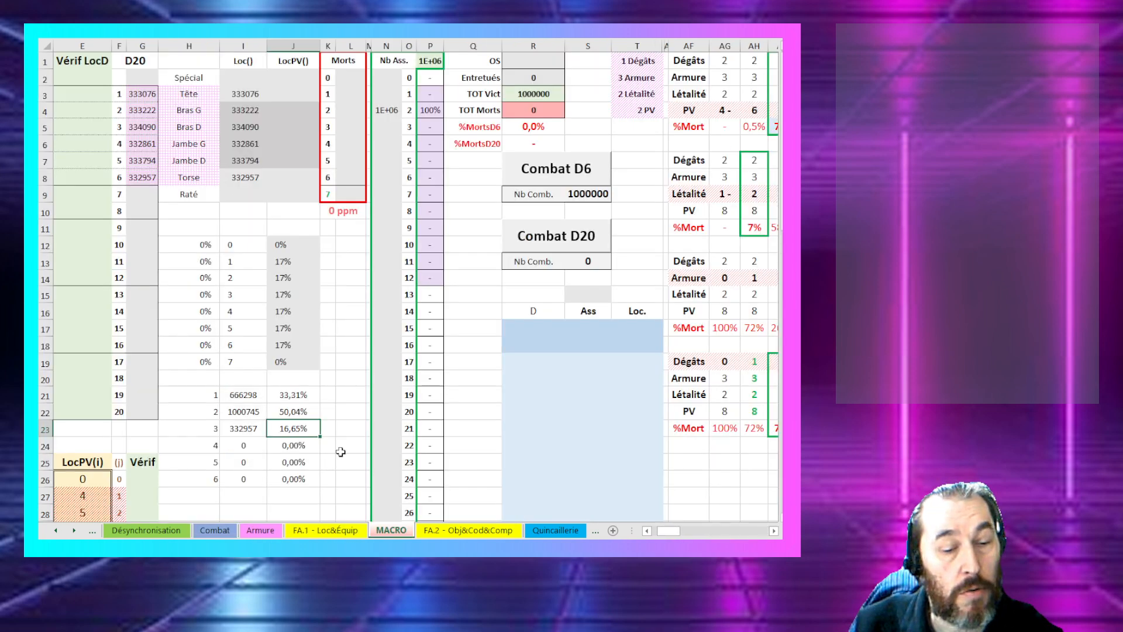
key("Up")
key("Right")
key("Right")
key("Right")
key("Right")
key("Right")
key("Right")
key("Right")
key("Right")
key("Right")
key("Right")
key("Right")
key("Right")
key("Right")
key("Right")
key("Right")
key("Right")
key("Right")
key("Right")
key("Right")
key("Right")
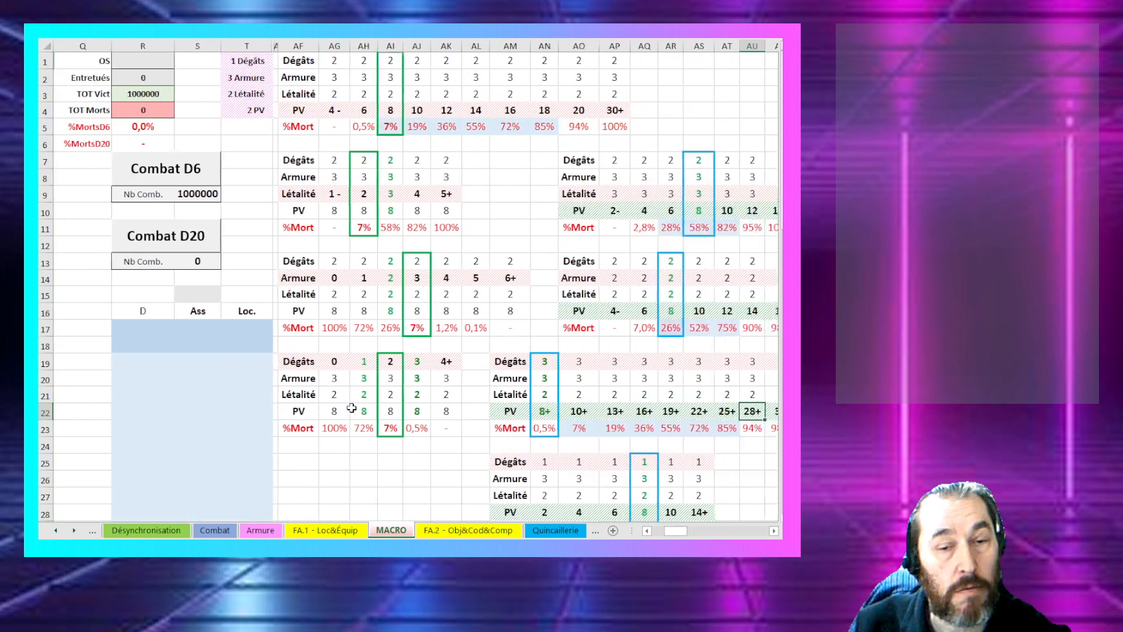
key("Right")
key("Right")
key("Right")
key("Right")
key("Right")
key("Right")
key("Right")
key("Right")
key("Right")
key("Right")
key("Right")
key("Right")
key("Right")
key("Right")
key("Right")
key("Right")
key("Right")
key("Right")
key("Right")
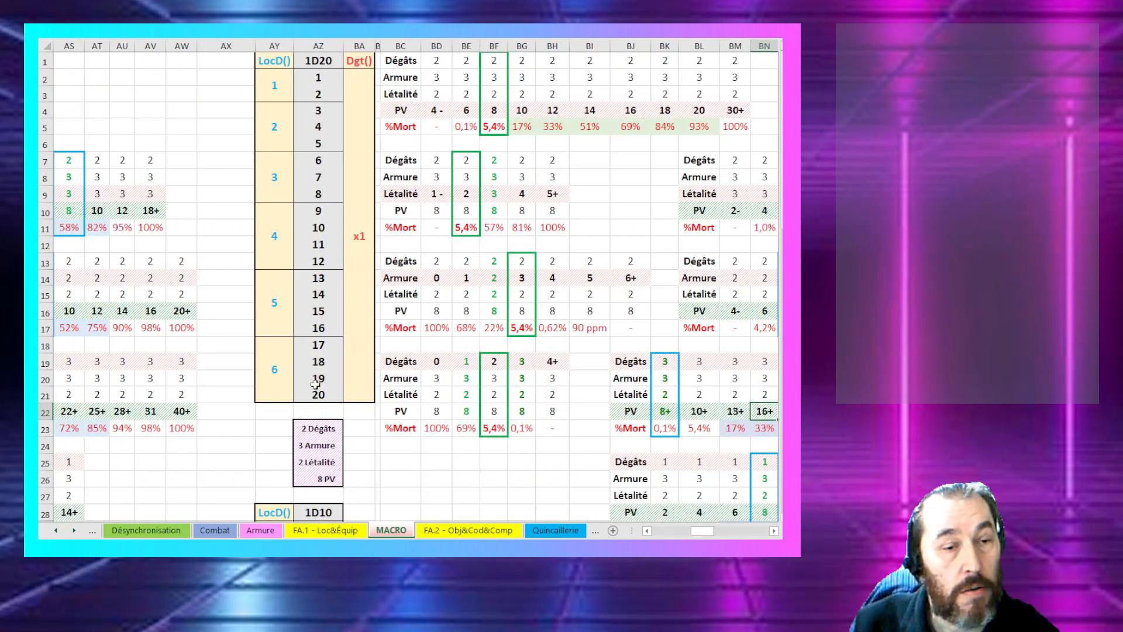
Step: Examine the 1D20 table in columns AY to BA, checking locations 1 to 6 and the x1 damage multiplier
left_click(274, 227)
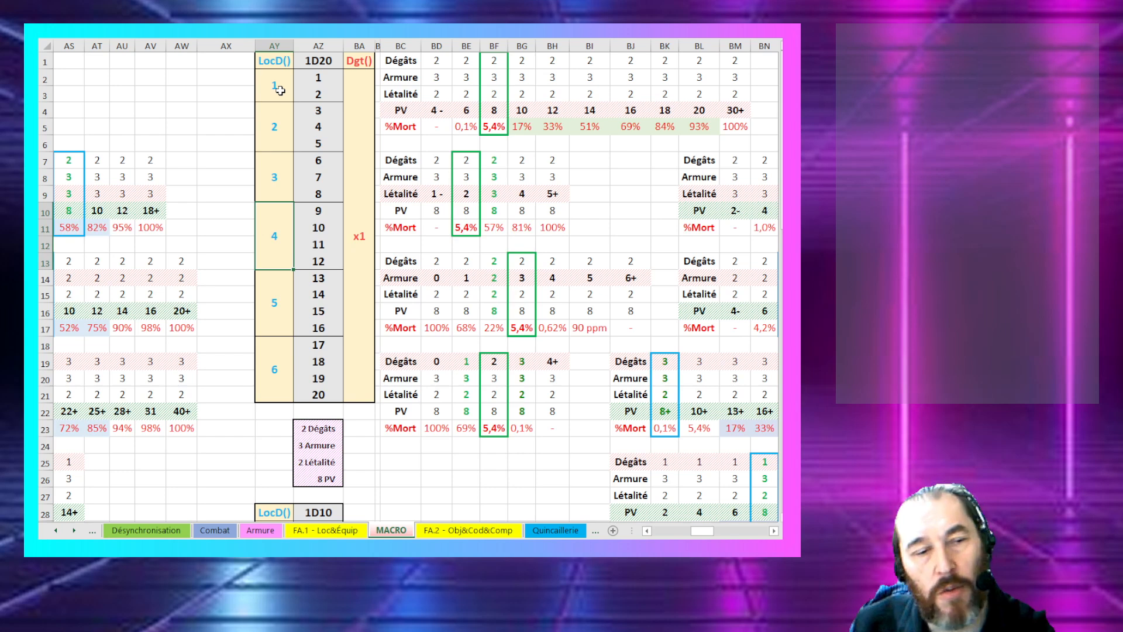
left_click_drag(280, 90, 275, 366)
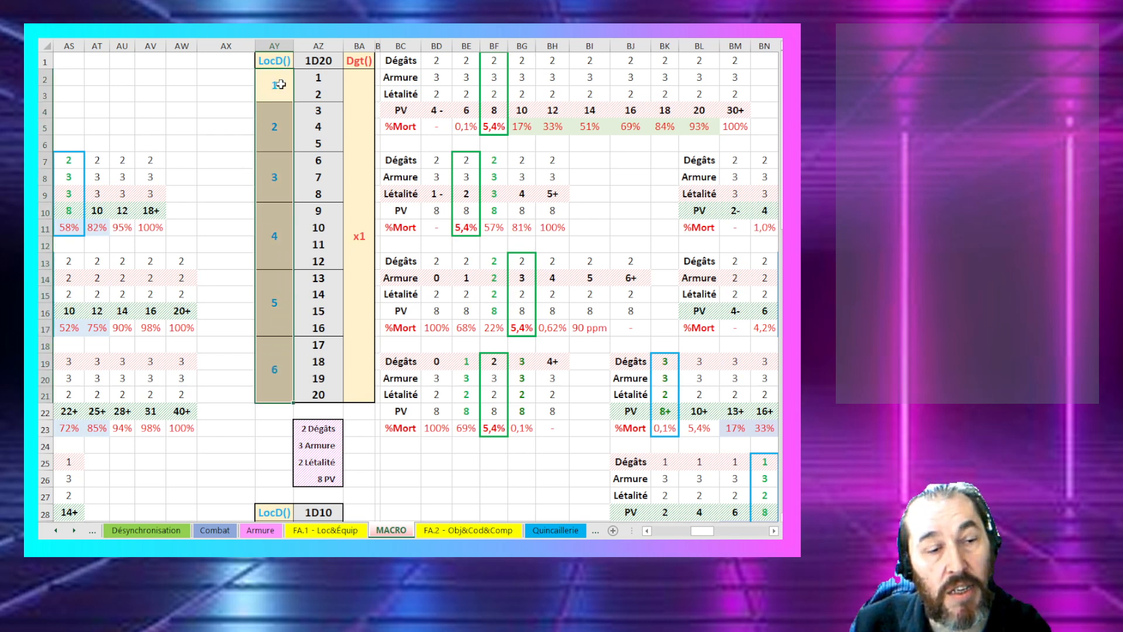
left_click_drag(280, 84, 278, 346)
left_click(358, 218)
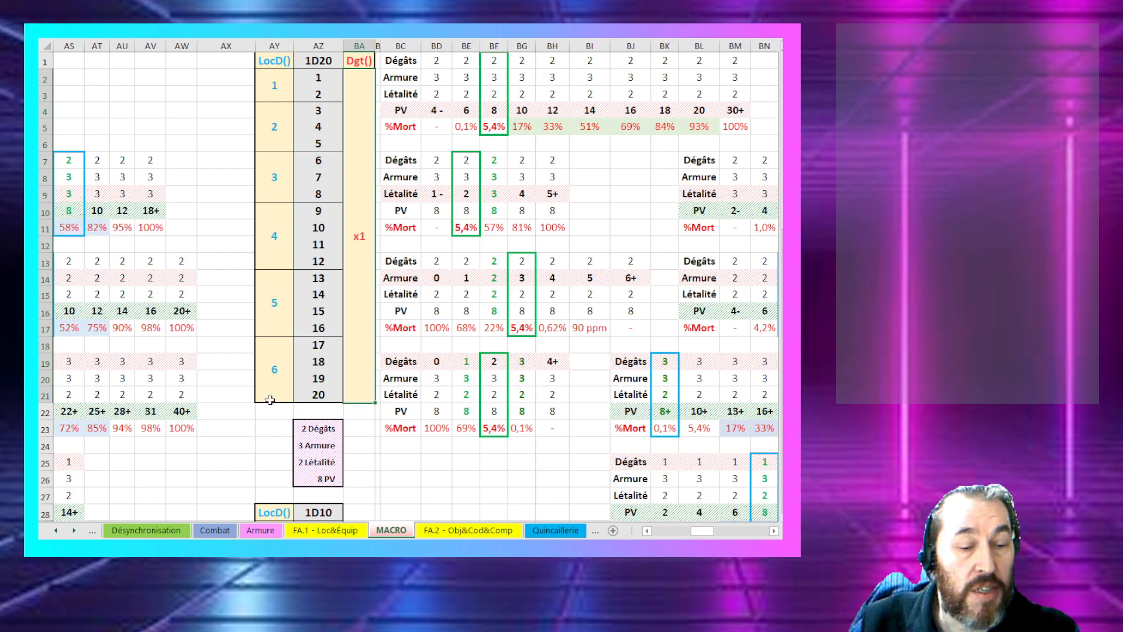
Step: Examine the 1D20 table in columns BV to BX, checking Spécial, Raté and the x100 damage multiplier against the neighbouring %Mort results
mouse_move(693, 530)
left_mouse_down()
mouse_move(726, 528)
mouse_move(715, 529)
left_mouse_up()
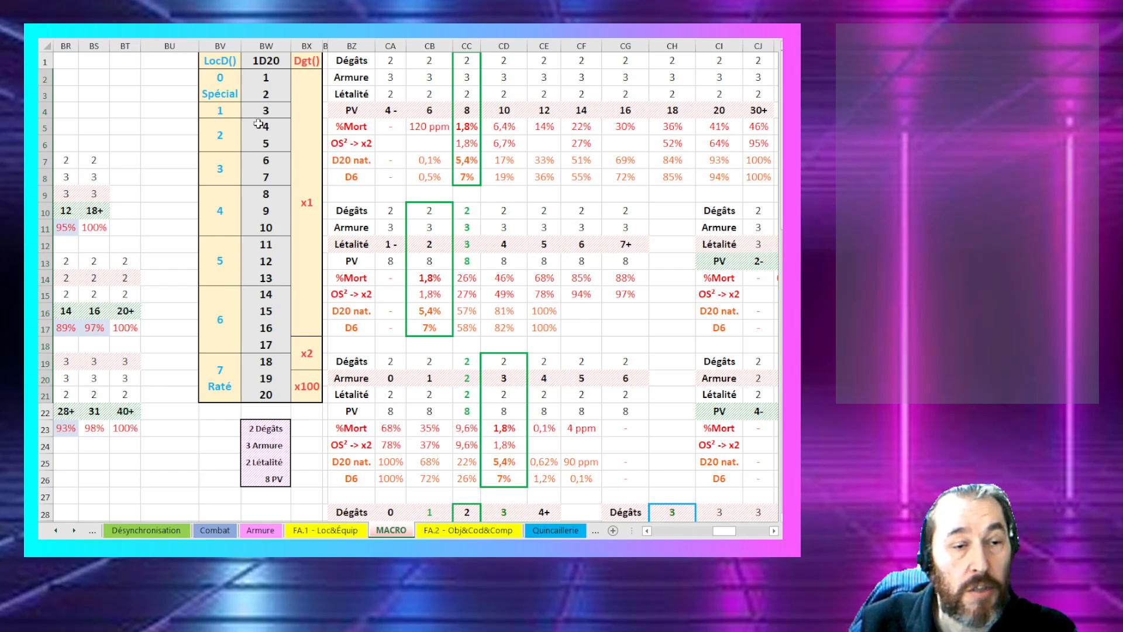
left_click_drag(251, 105, 233, 93)
left_click(219, 388)
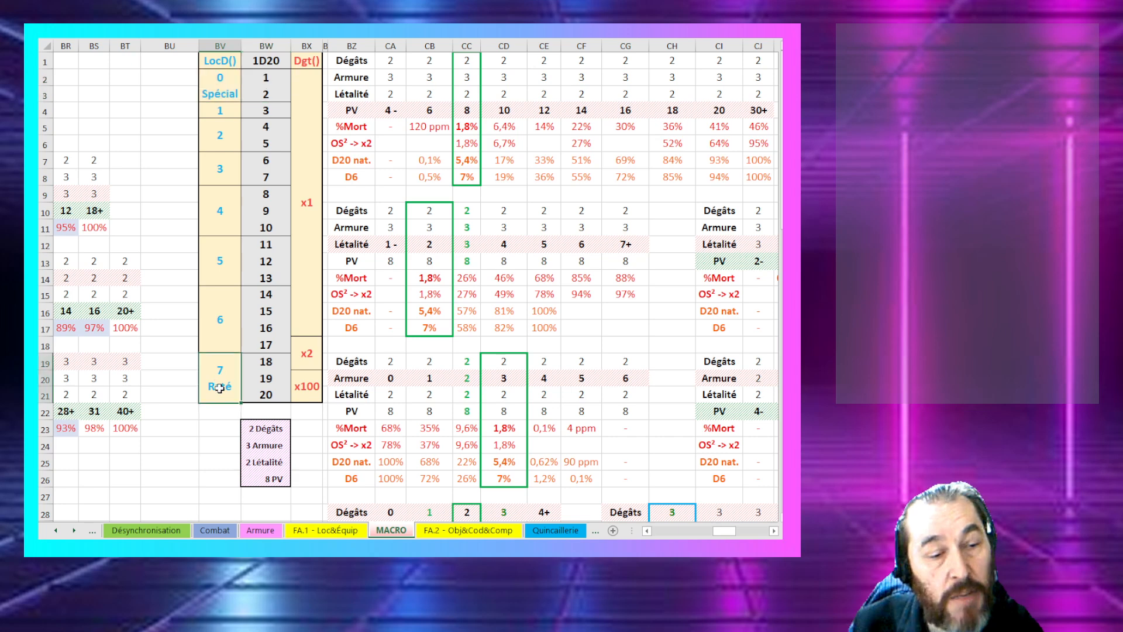
left_click(310, 389)
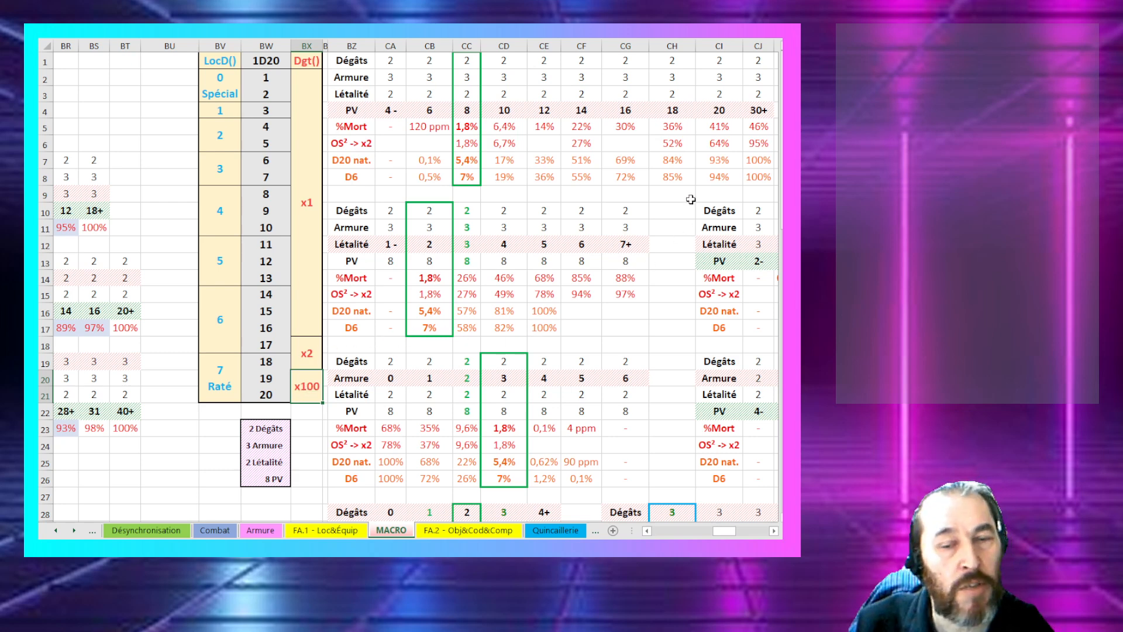
left_click(482, 298)
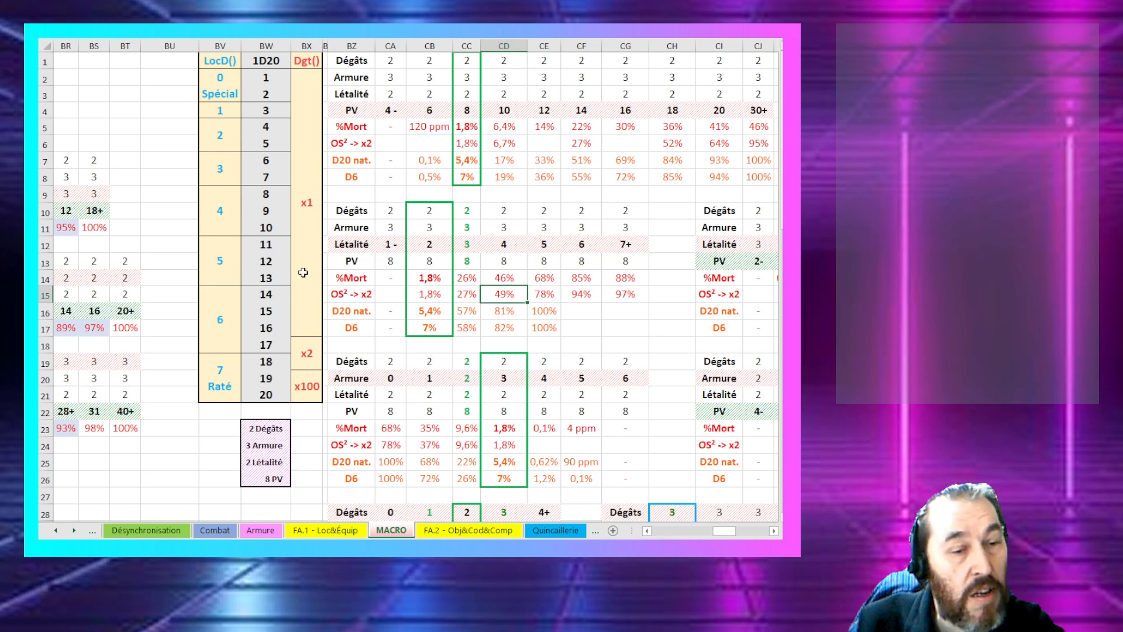
left_click(309, 385)
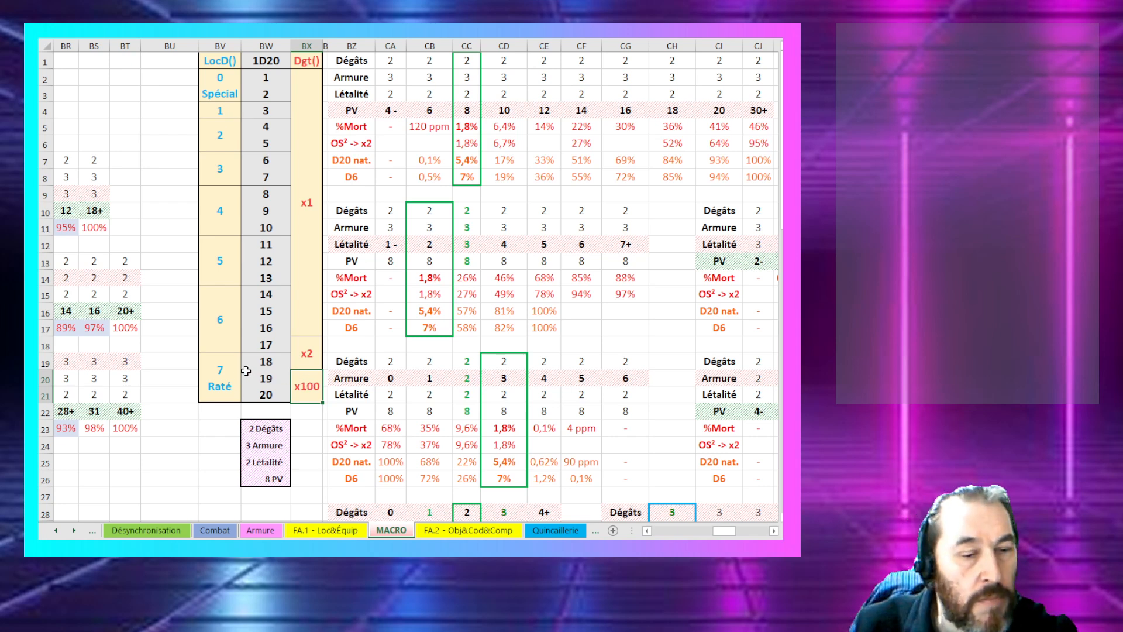
Step: Check roll 9, the x100 damage multiplier and location 4 in the 1D20 table of columns BV to BX
left_click(268, 203)
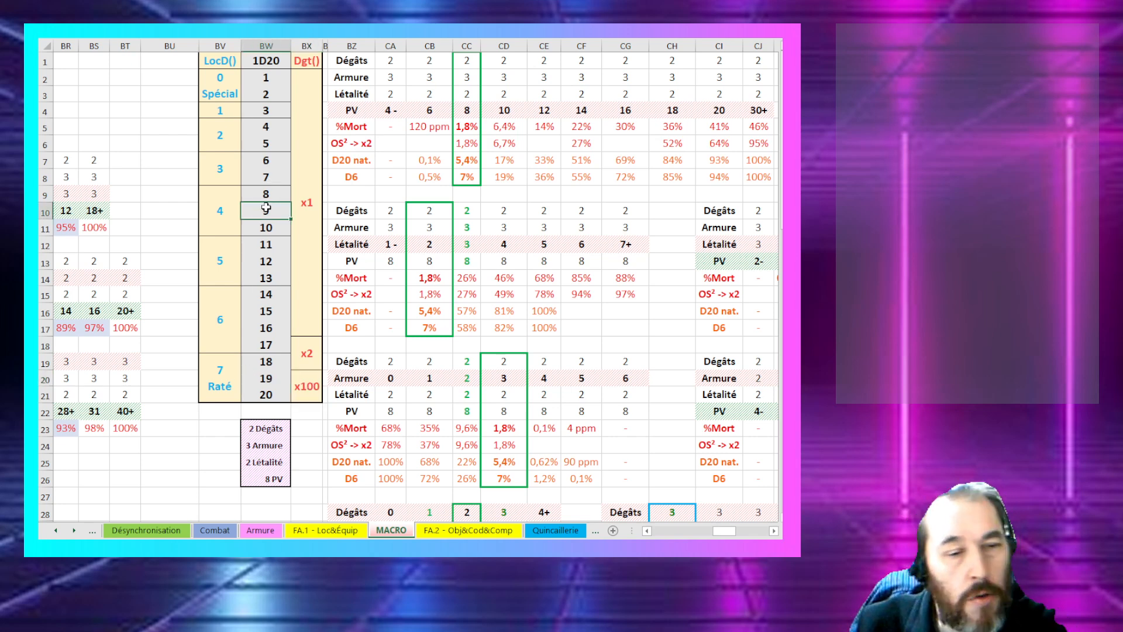
left_click(304, 387)
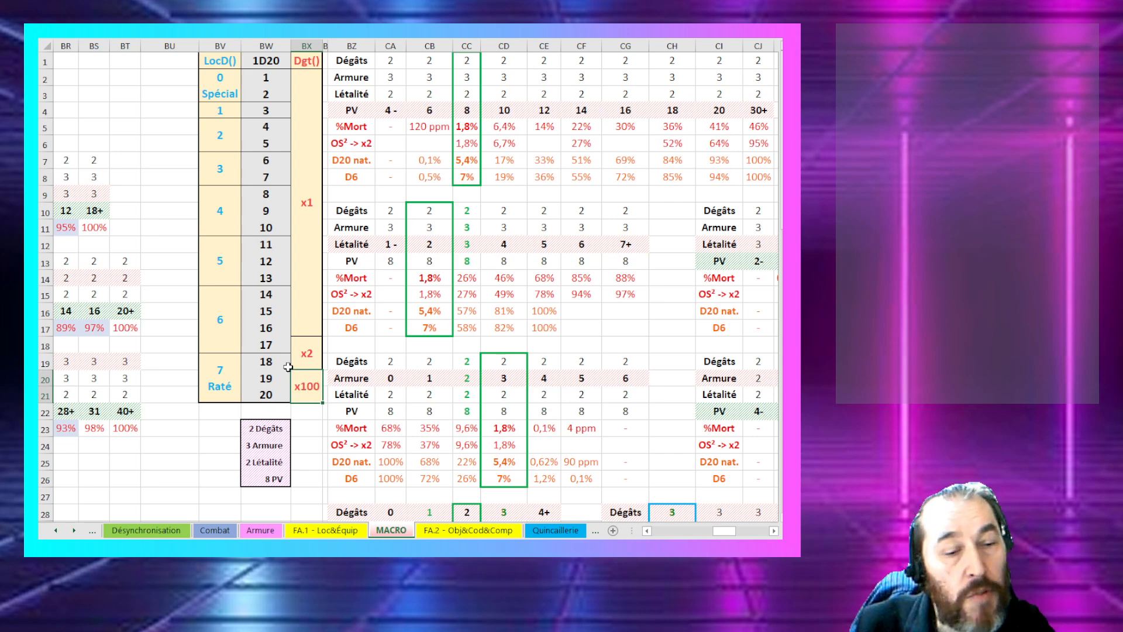
left_click(230, 203)
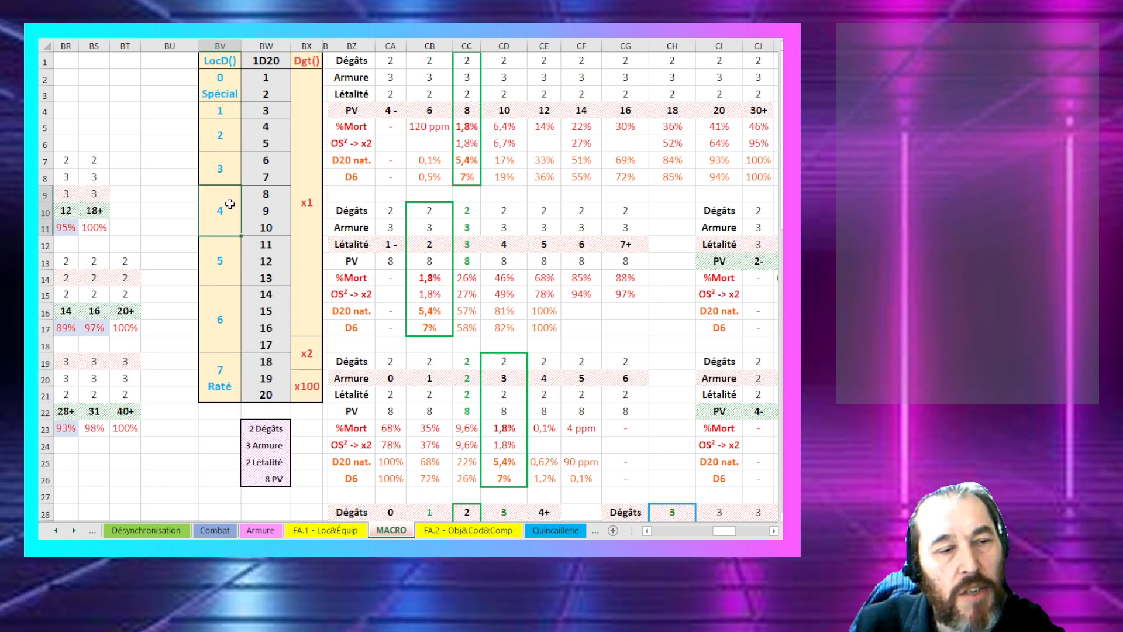
Step: Compare the LocD(), 1D20 and Dgt() columns of the 1D20 table in columns AY to BA, from location 1 to 6
key("Left")
key("Left")
key("Left")
key("Left")
key("Left")
key("Left")
key("Left")
key("Left")
key("Left")
key("Left")
key("Left")
key("Left")
key("Left")
key("Left")
key("Left")
key("Left")
key("Left")
key("Left")
key("Left")
key("Left")
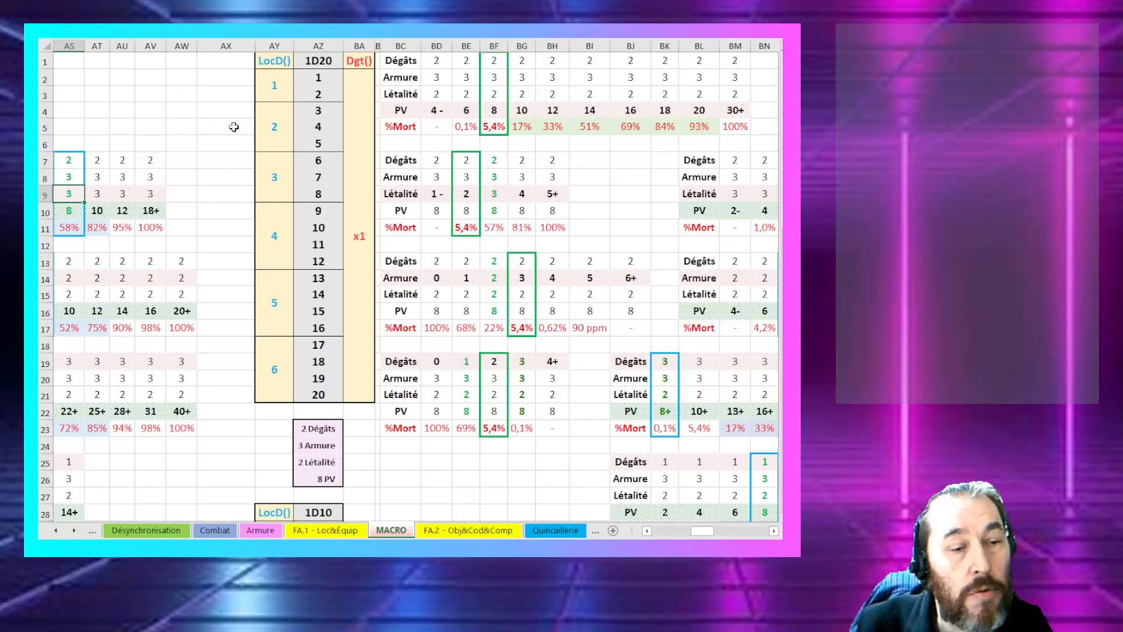
left_click_drag(281, 93, 281, 383)
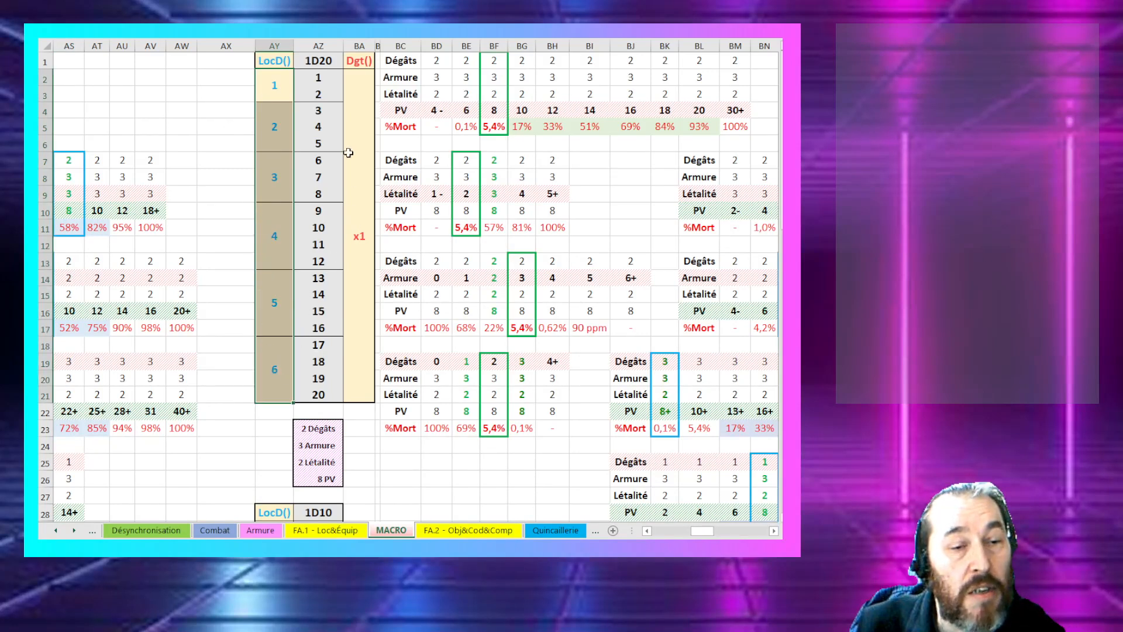
left_click_drag(318, 61, 287, 324)
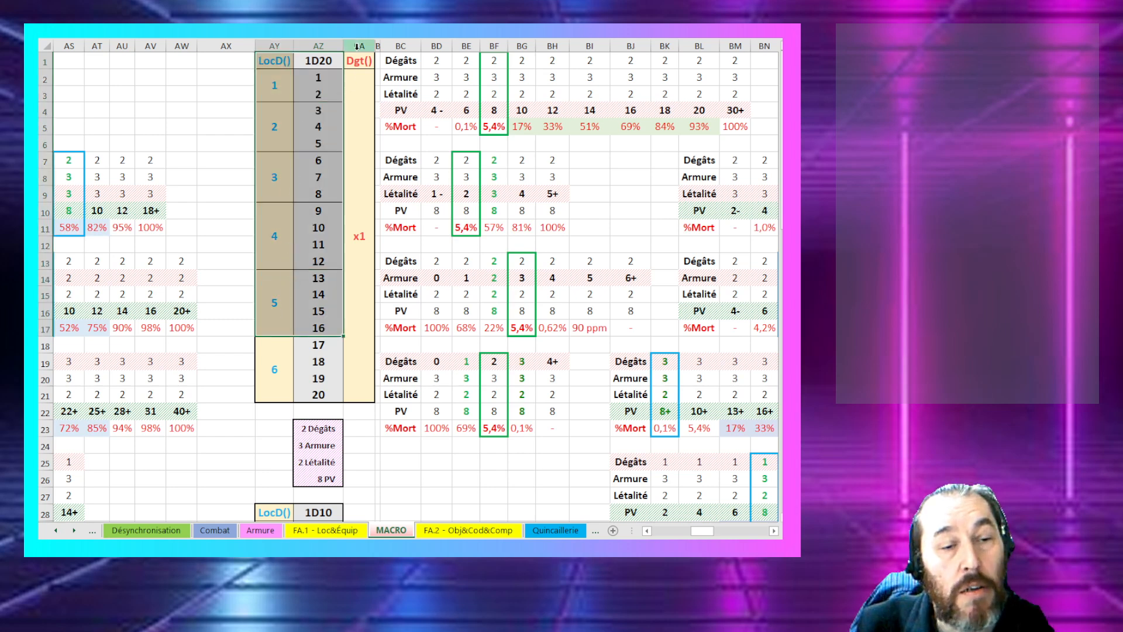
left_click(356, 46)
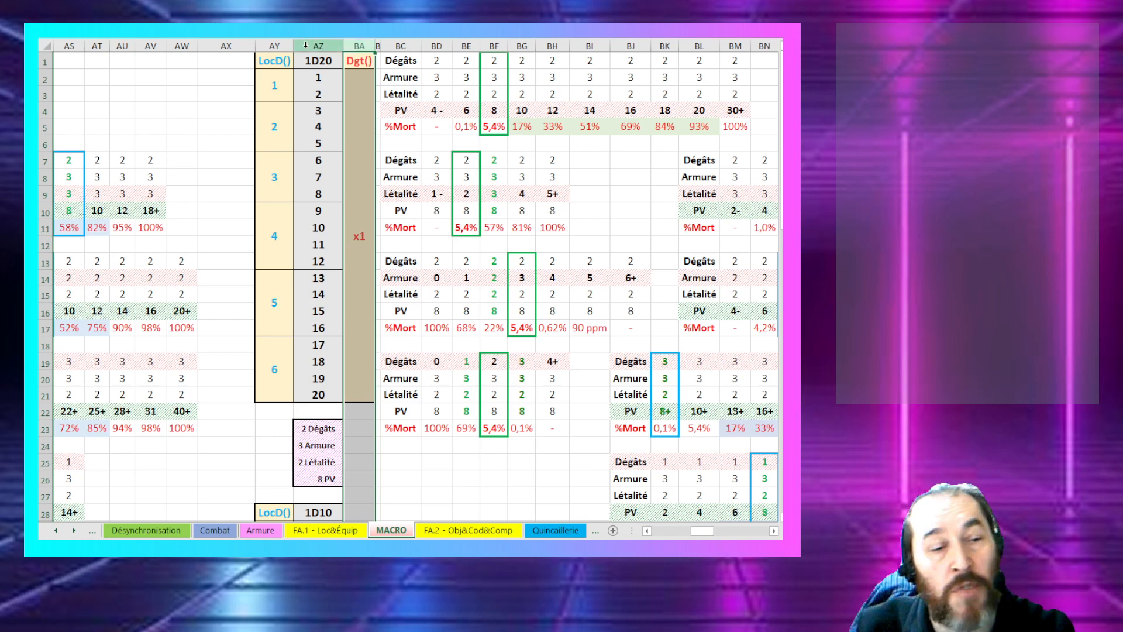
mouse_move(276, 63)
left_mouse_down()
mouse_move(293, 170)
mouse_move(279, 349)
mouse_move(321, 381)
left_mouse_up()
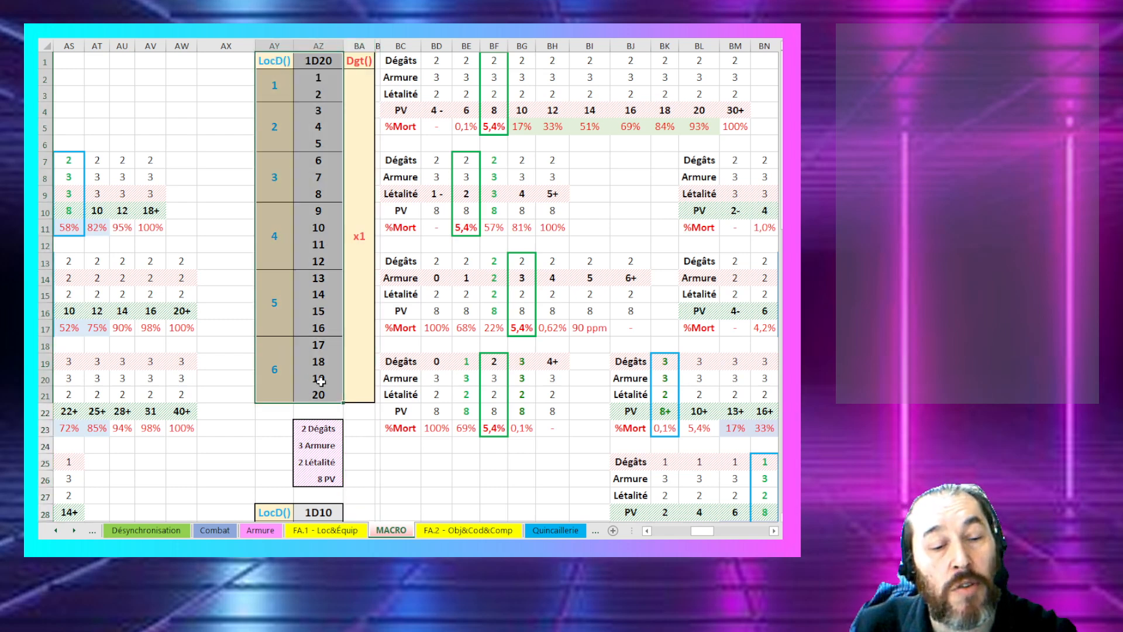
left_click(352, 296)
Step: Unhide the hidden columns between T and AF on the MACRO sheet
left_click_drag(713, 535, 683, 533)
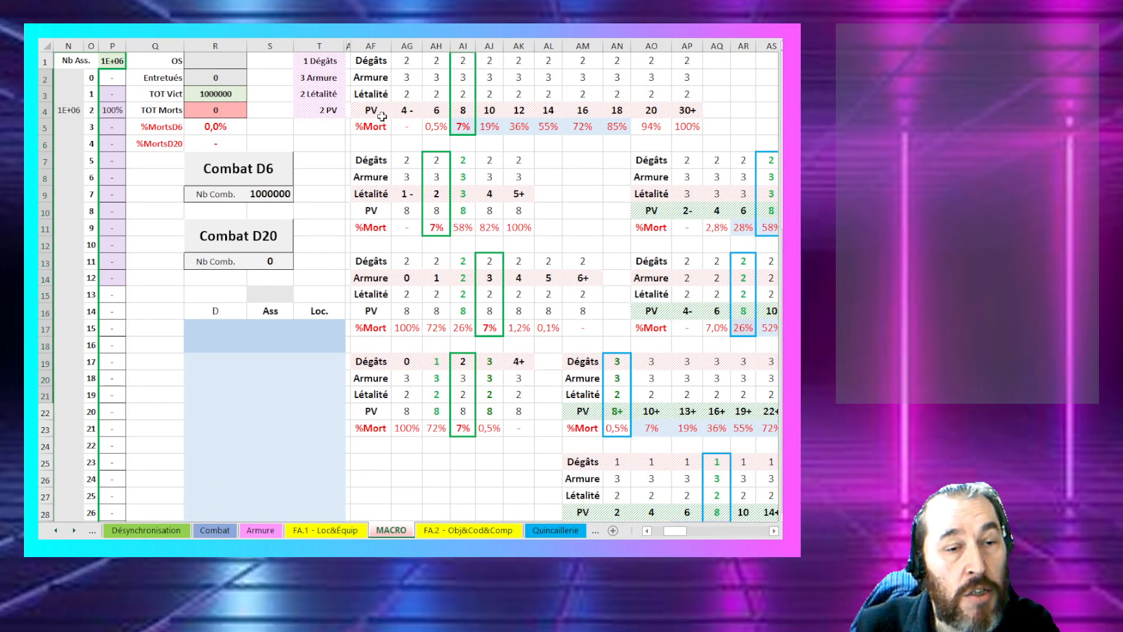
left_click(375, 48)
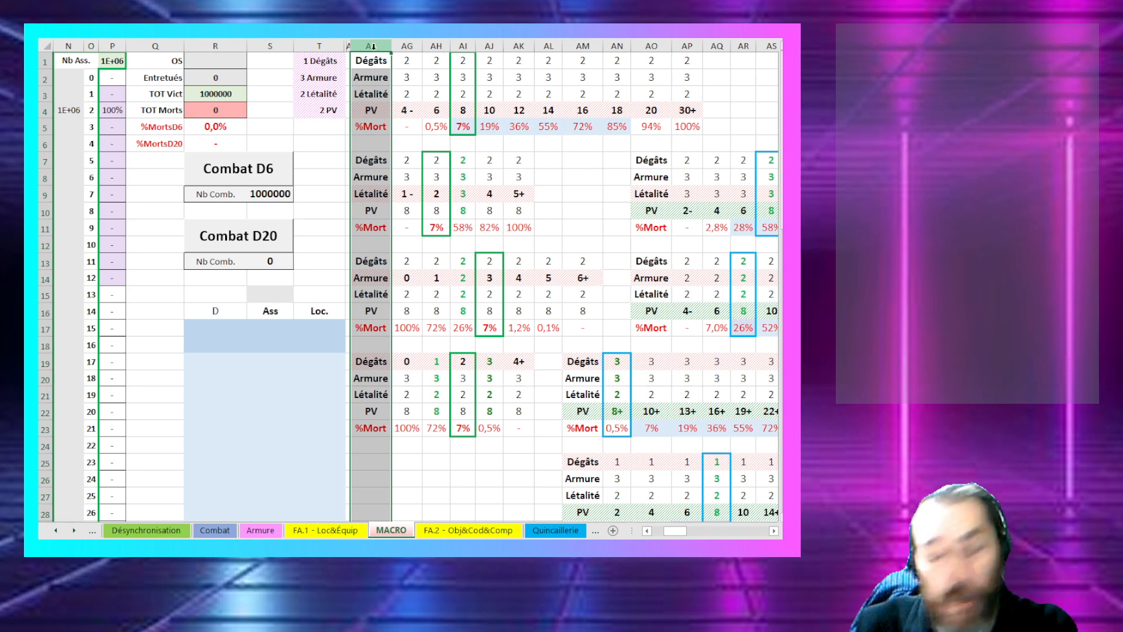
left_click(319, 45)
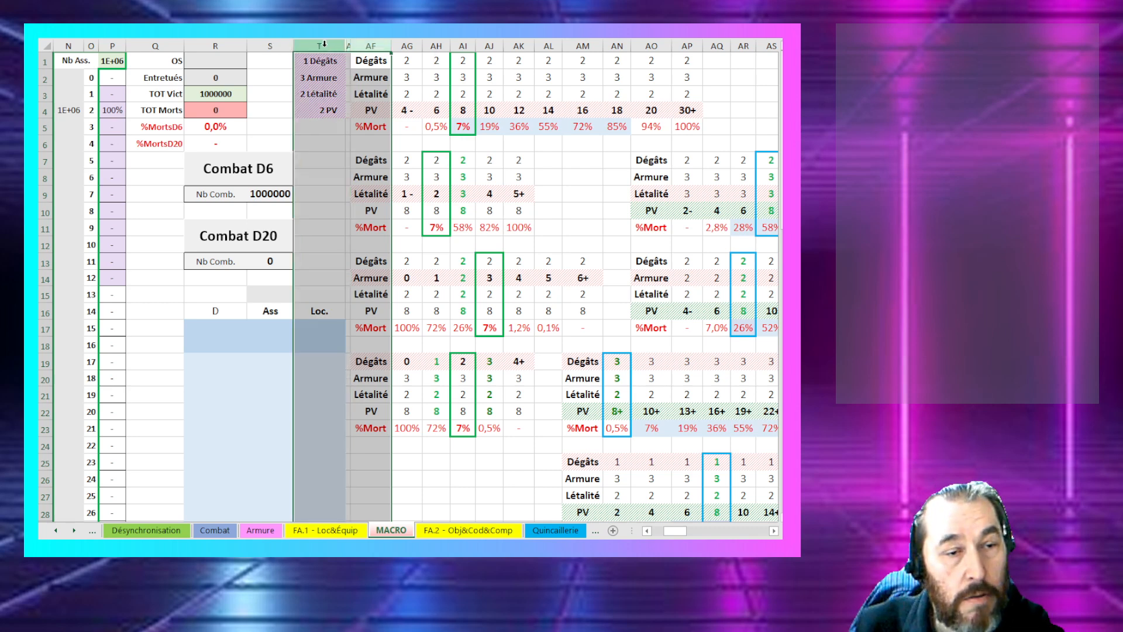
right_click(324, 46)
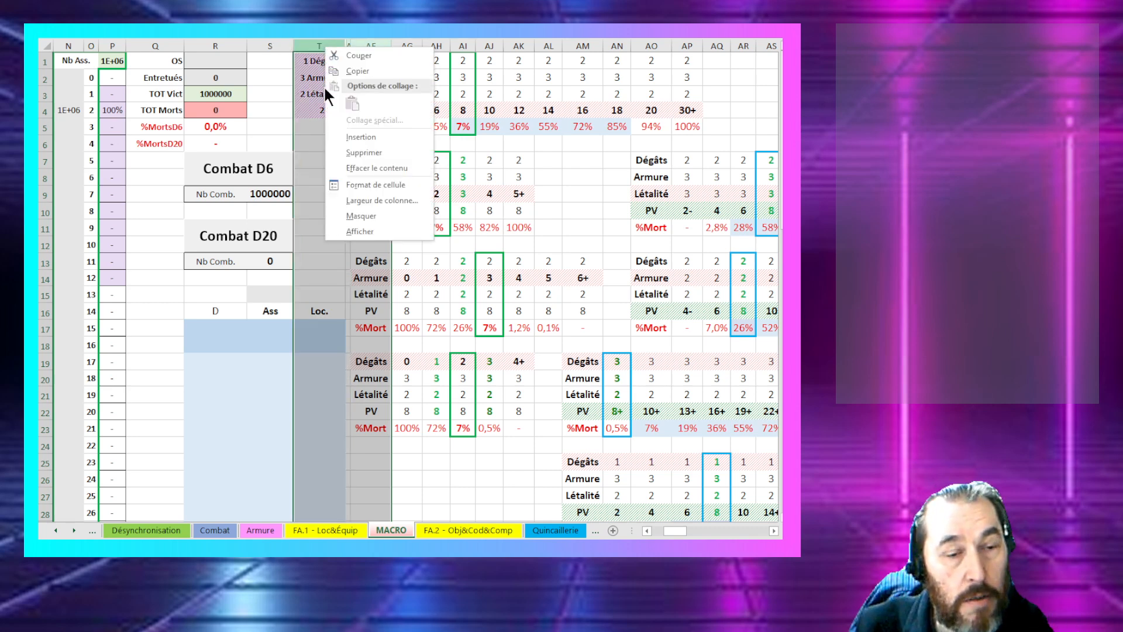
left_click(359, 231)
left_click(455, 258)
key("Right")
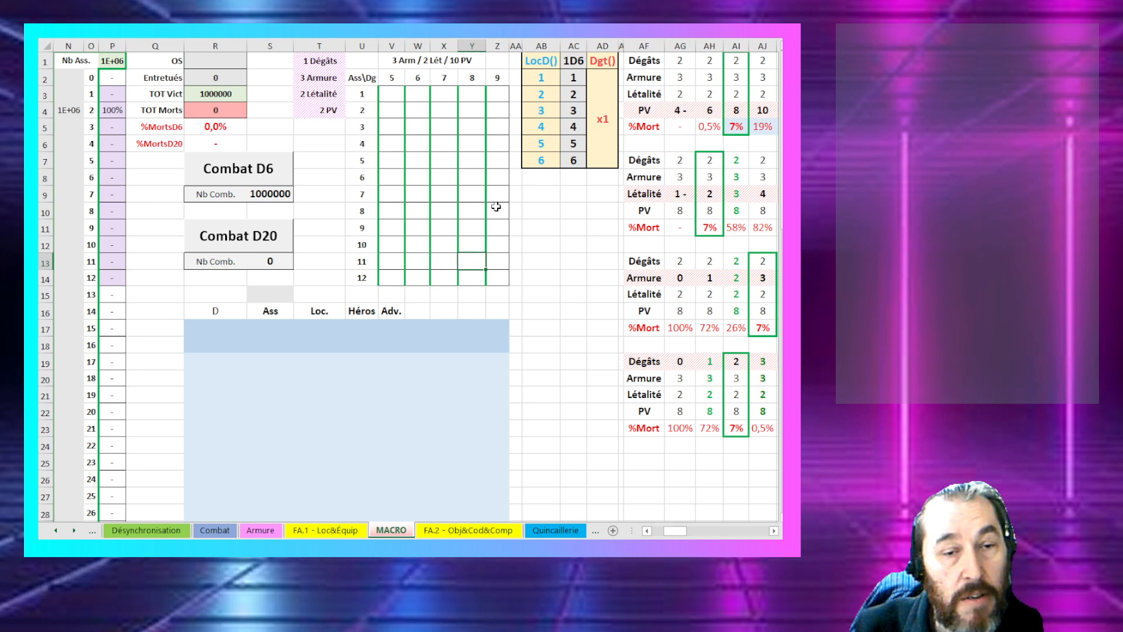
Step: Examine the 1D6 location table in columns AB to AD and its %Mort results for PV 10 to 18
left_click(551, 74)
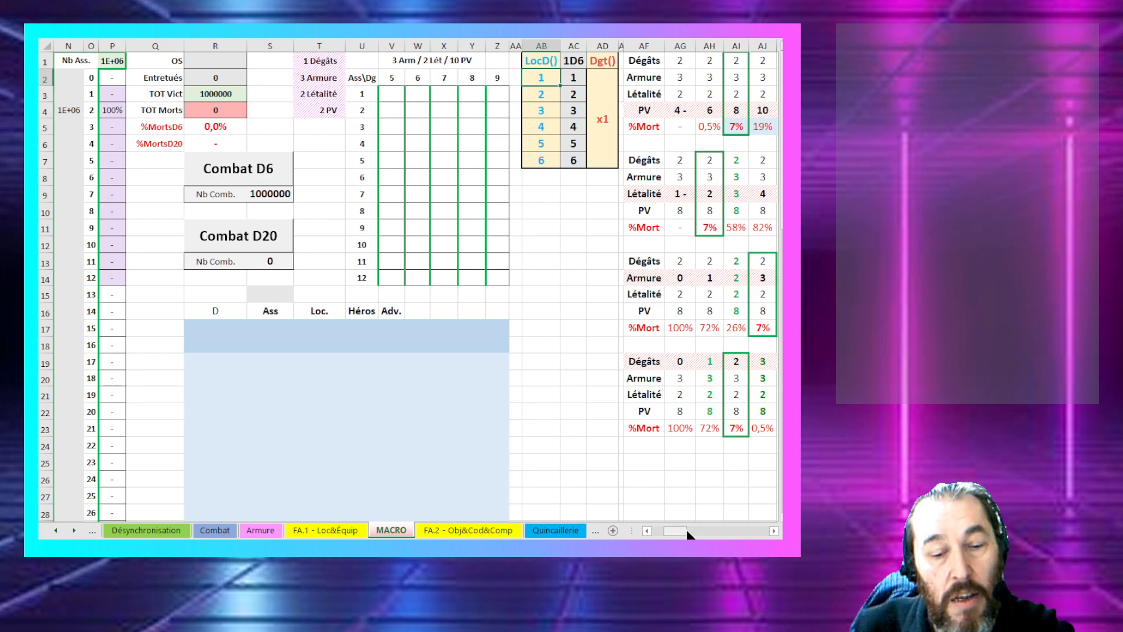
mouse_move(687, 533)
left_mouse_down()
mouse_move(696, 538)
mouse_move(673, 537)
mouse_move(695, 539)
left_mouse_up()
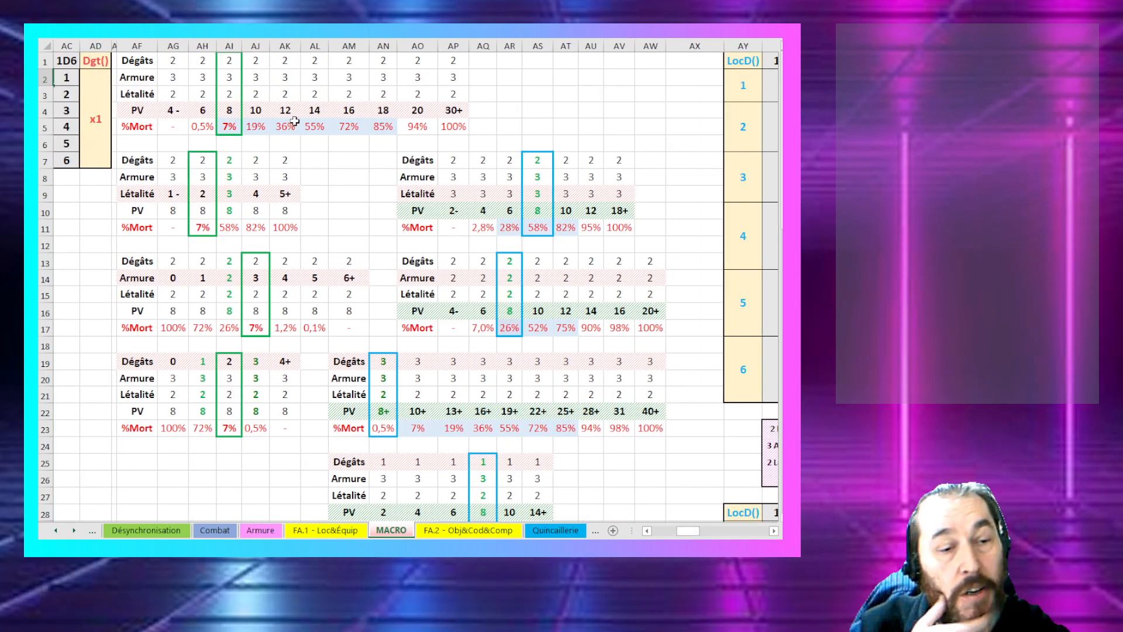
left_click_drag(249, 127, 384, 125)
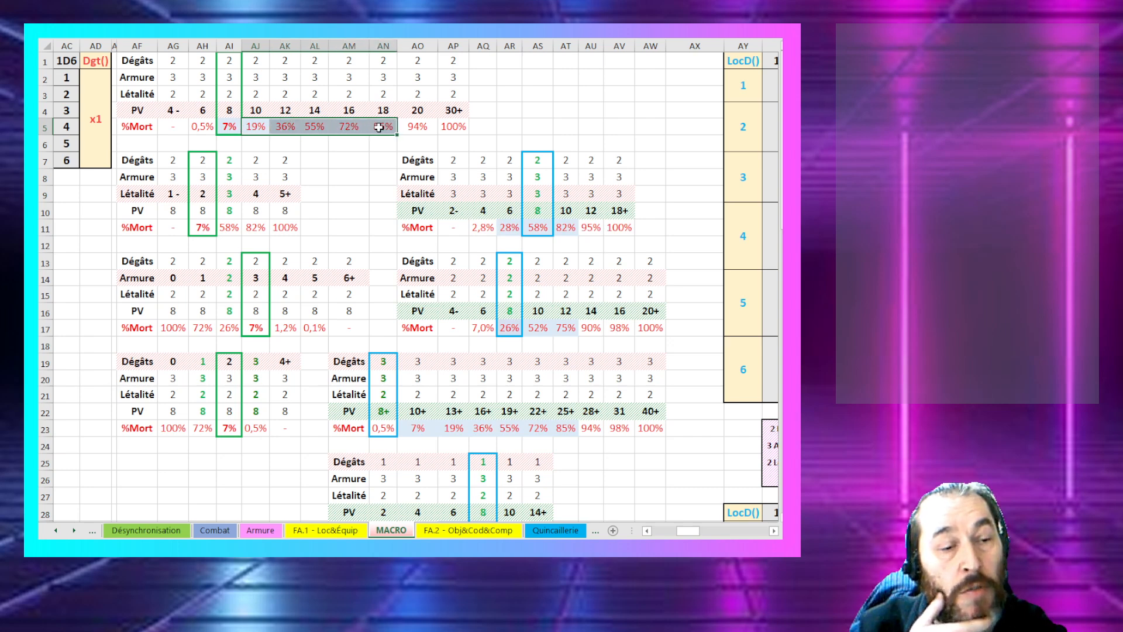
left_click_drag(252, 125, 382, 129)
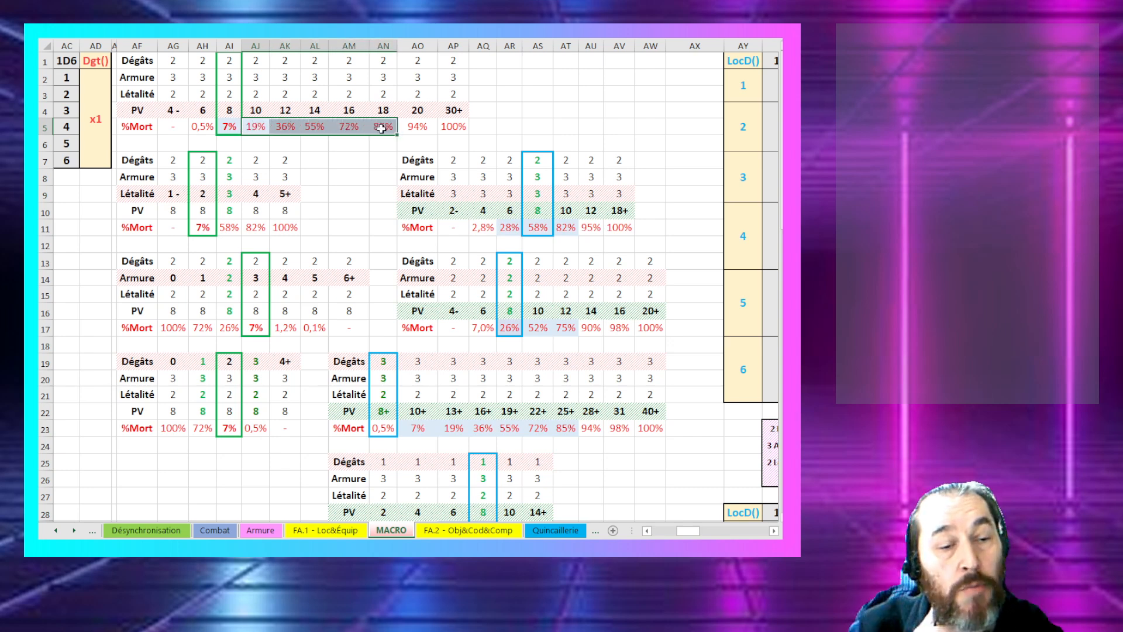
scroll(381, 245, "down", 1)
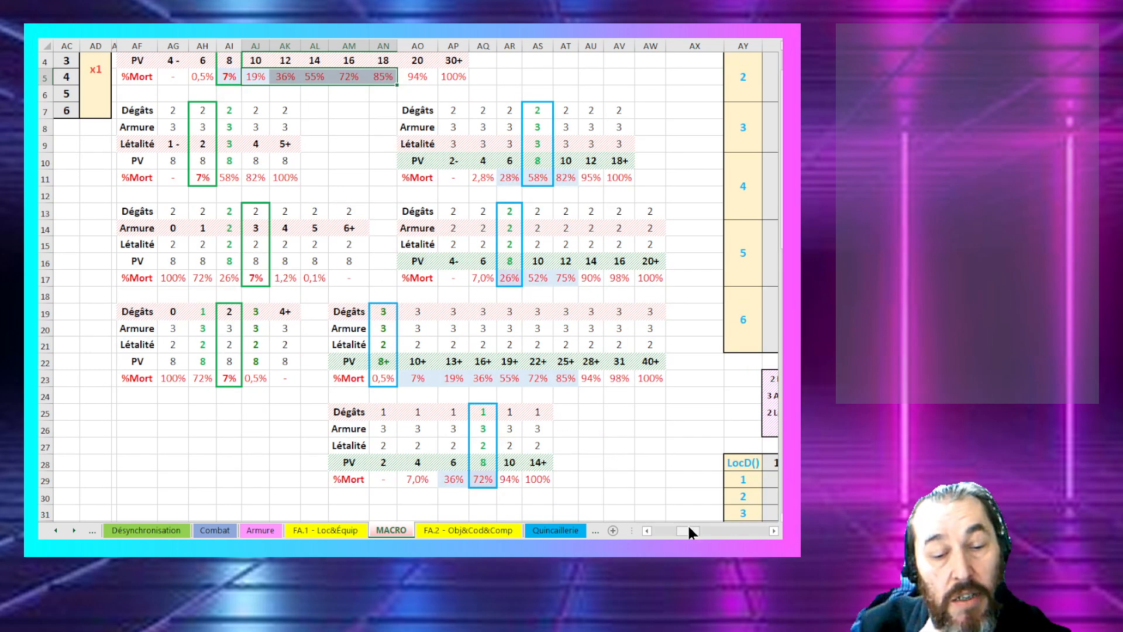
Step: Examine the %Mort and D20 nat. rows from PV 10 upward in the first table of columns BZ to CJ
left_click_drag(688, 530, 726, 536)
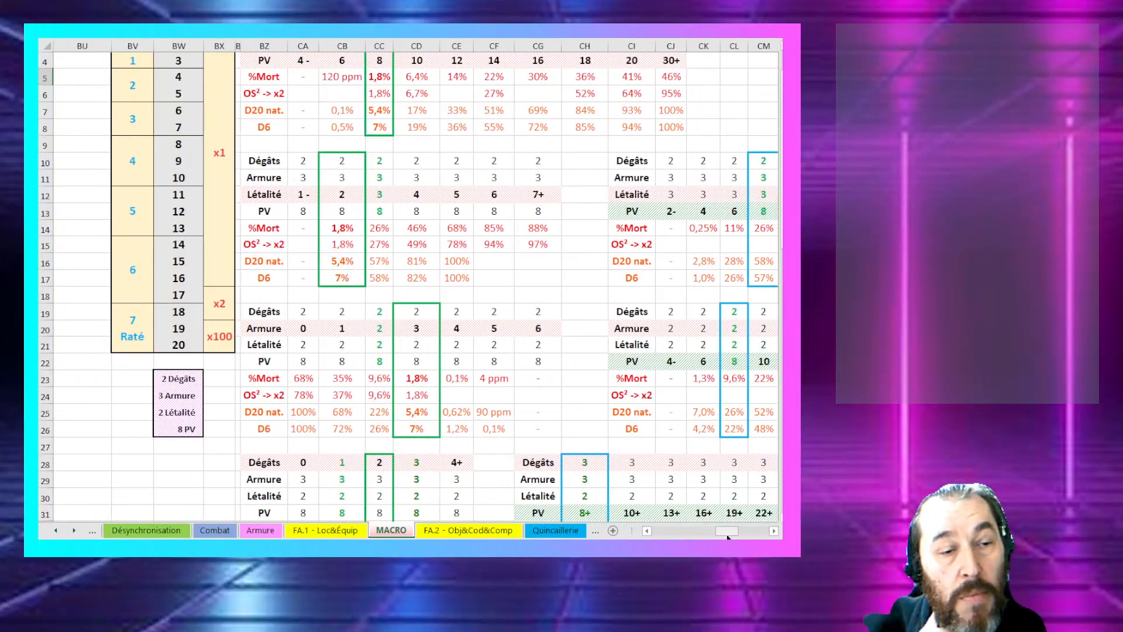
scroll(693, 462, "up", 1)
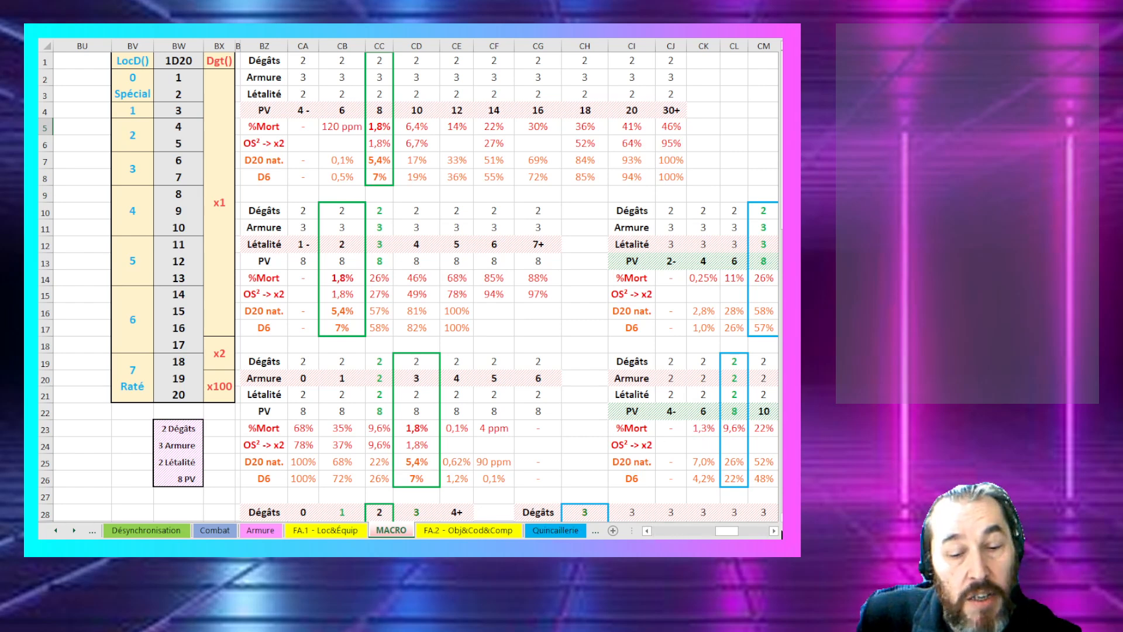
left_click(773, 531)
left_click(773, 530)
left_click(773, 531)
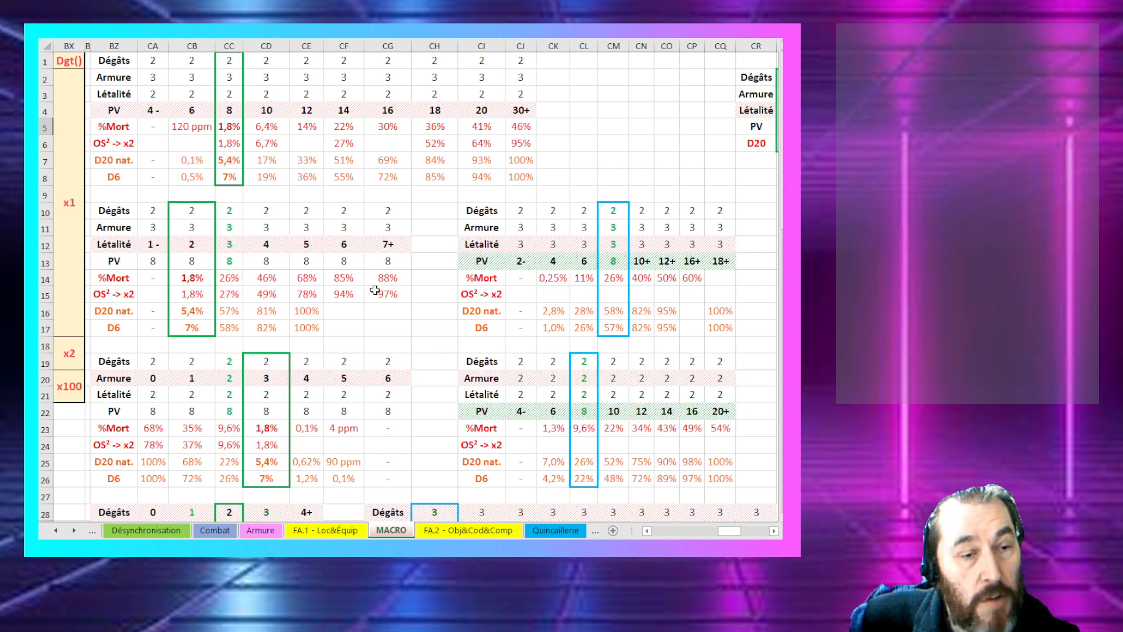
left_click_drag(270, 127, 519, 129)
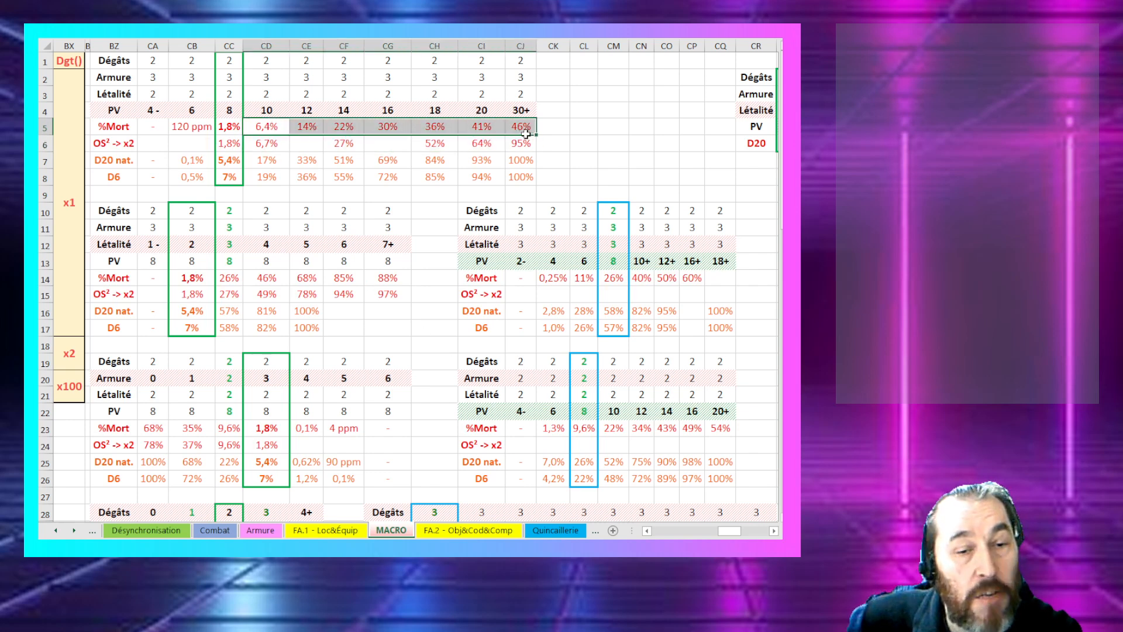
left_click_drag(274, 162, 493, 159)
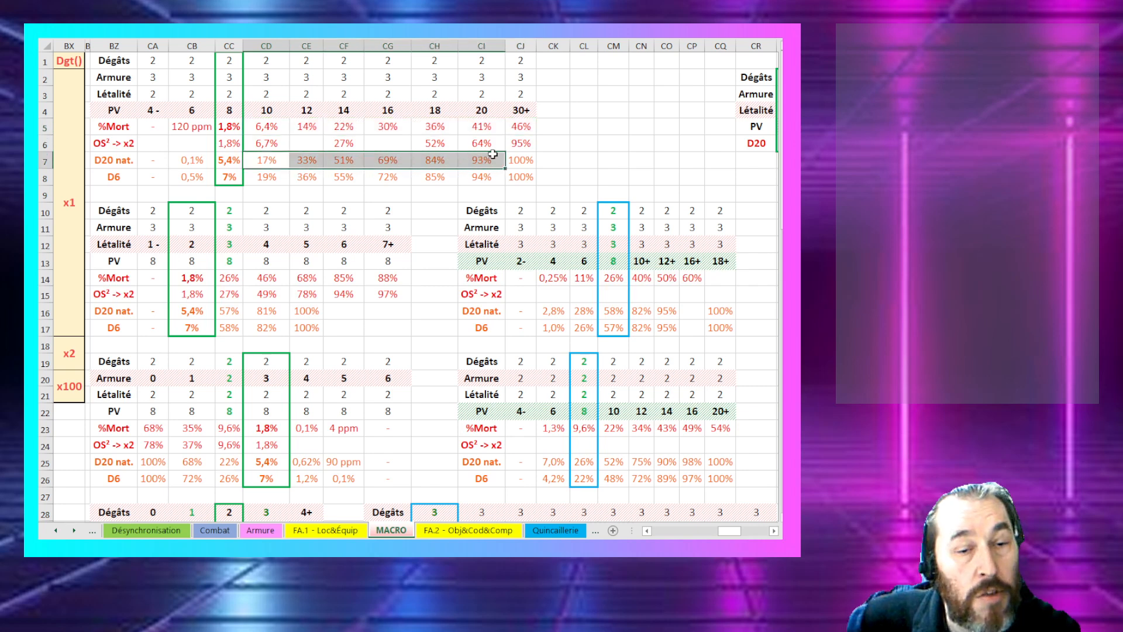
Step: Compare the D20 nat. and D6 rows of the first table across PV 10 to 30+
left_click(112, 160)
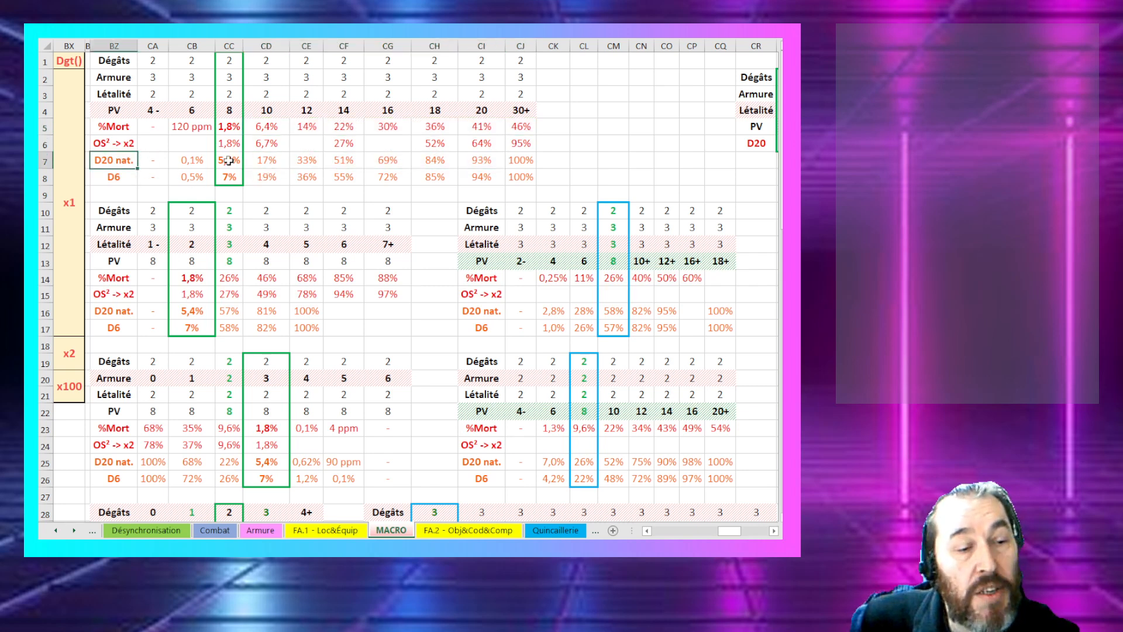
left_click_drag(522, 162, 278, 174)
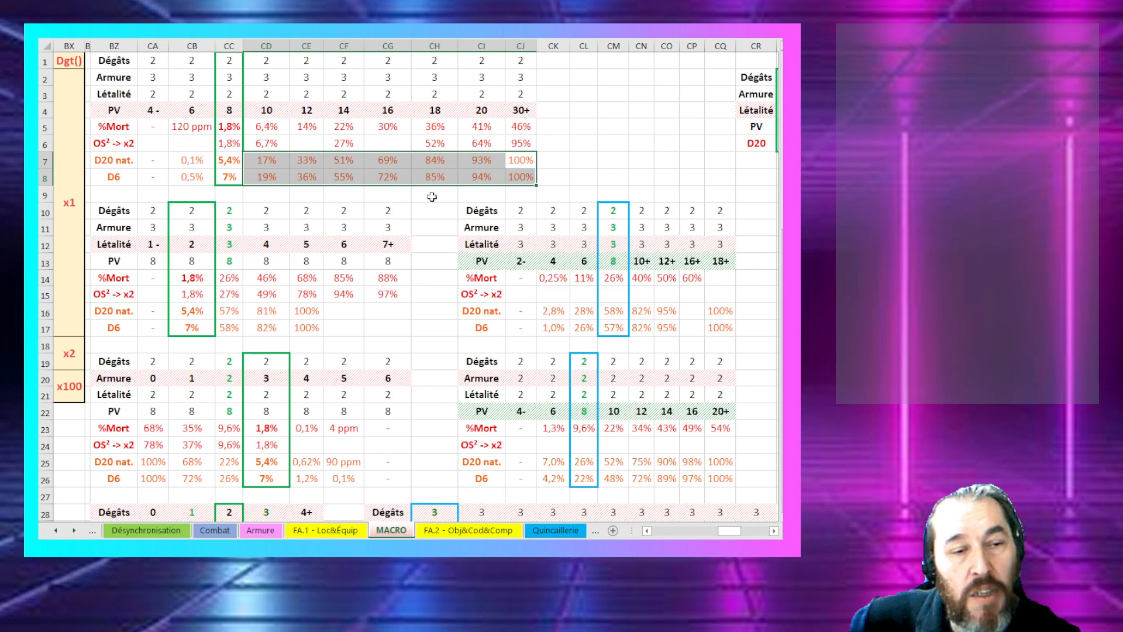
left_click(432, 196)
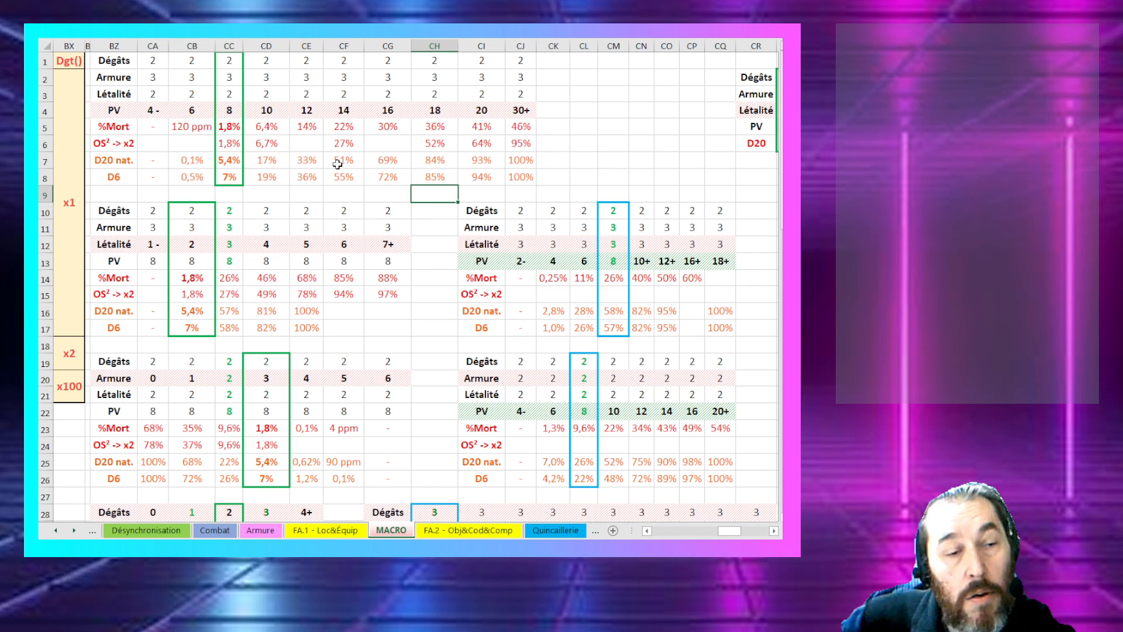
left_click_drag(509, 160, 248, 178)
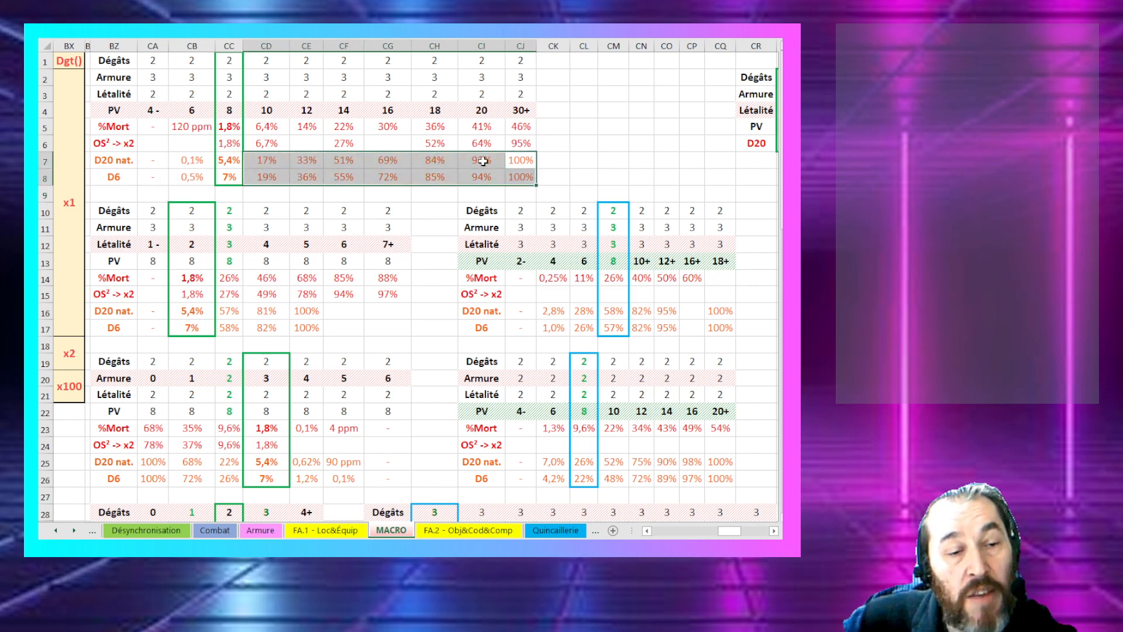
mouse_move(534, 163)
left_mouse_down()
mouse_move(251, 156)
mouse_move(439, 155)
mouse_move(532, 177)
mouse_move(525, 161)
left_mouse_up()
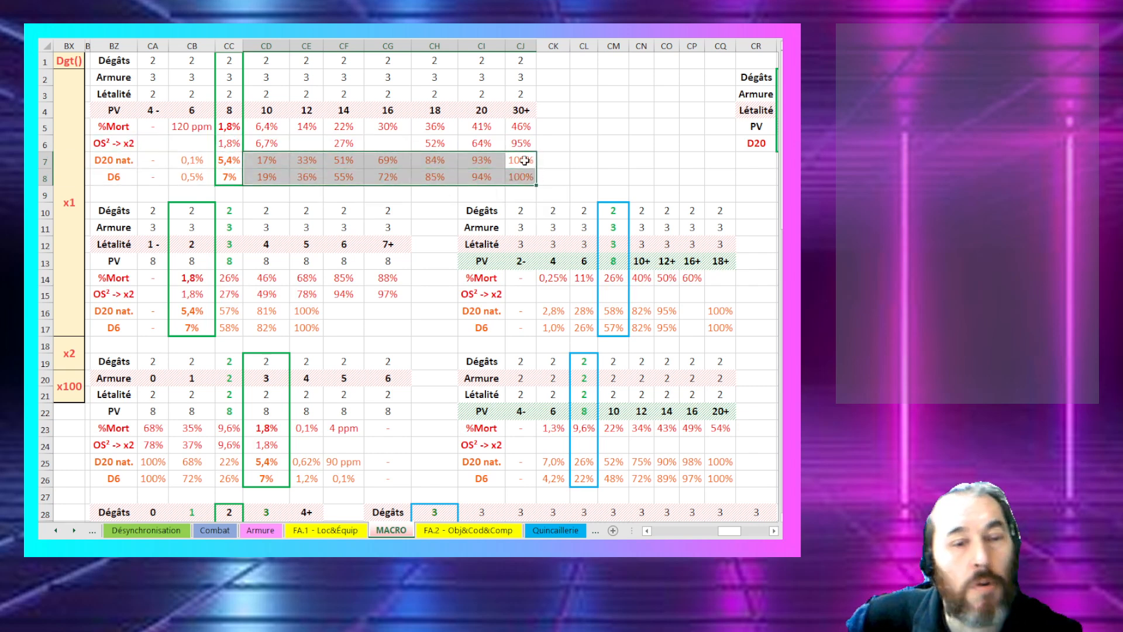
left_click(455, 195)
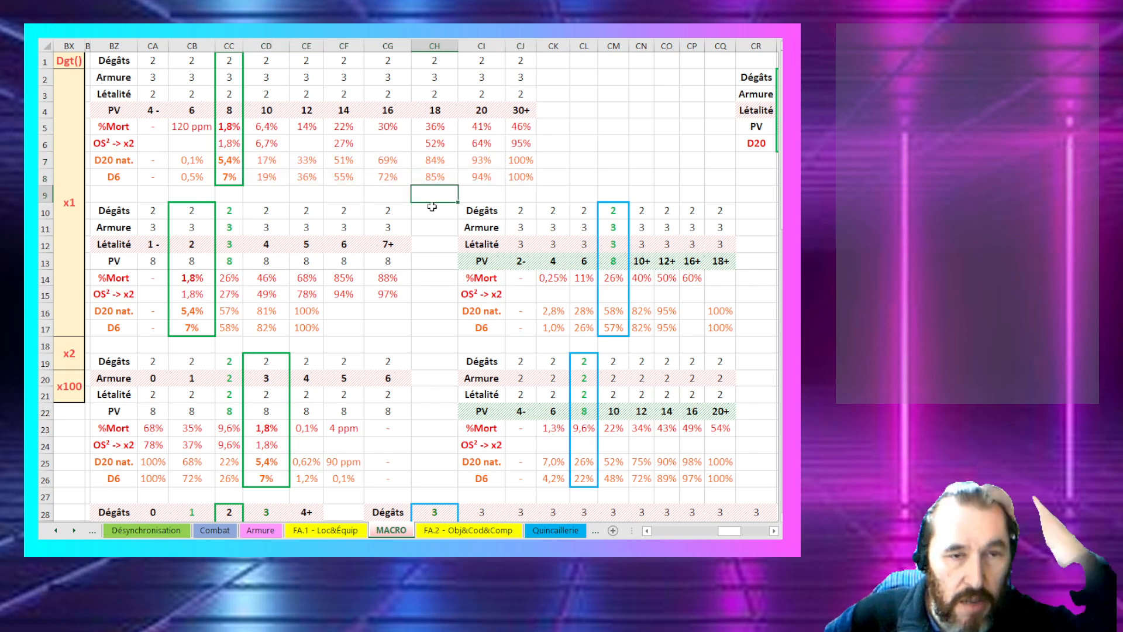
left_click_drag(514, 163, 468, 164)
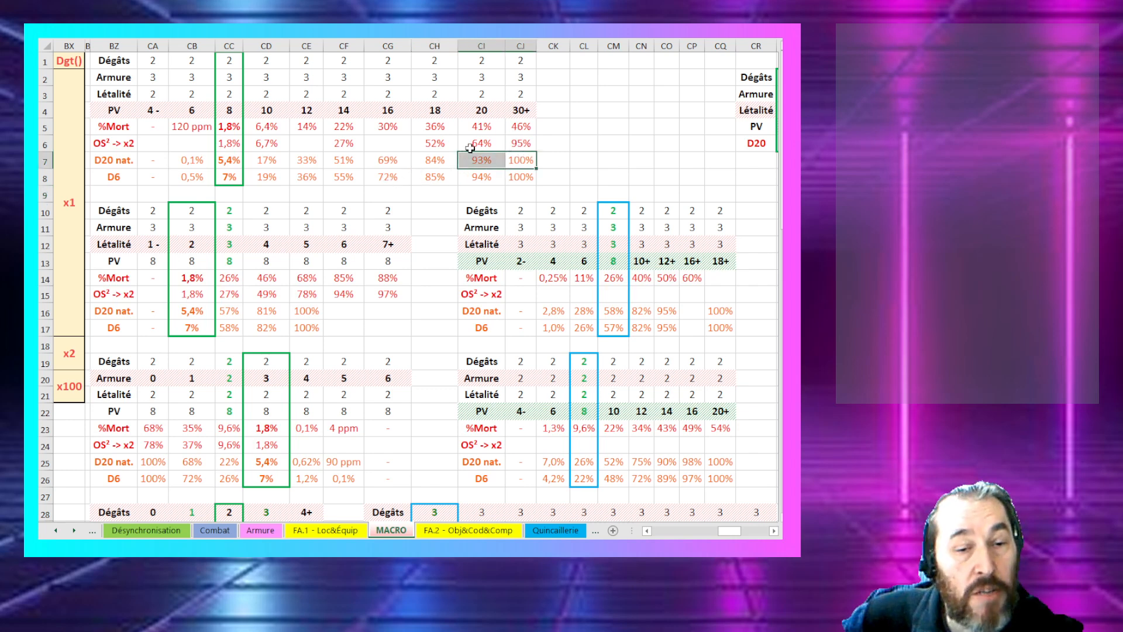
left_click(519, 159)
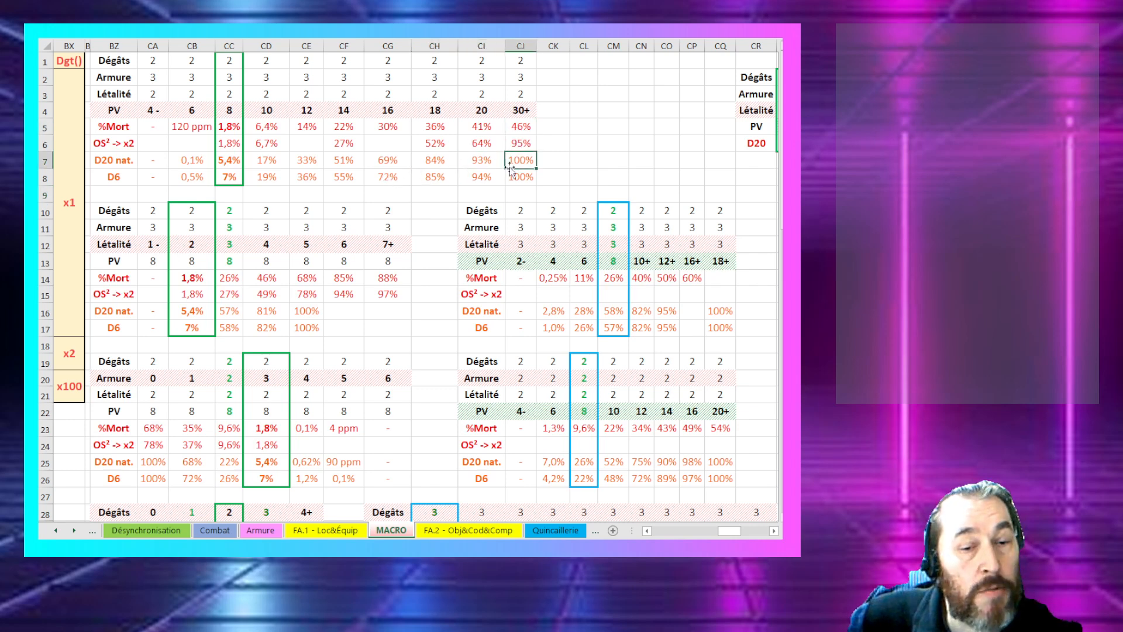
Step: Compare %Mort with D20 nat. at PV 16 and D20 nat. with D6 at PV 12, then check D6 at Létalité 2
left_click_drag(383, 131, 388, 166)
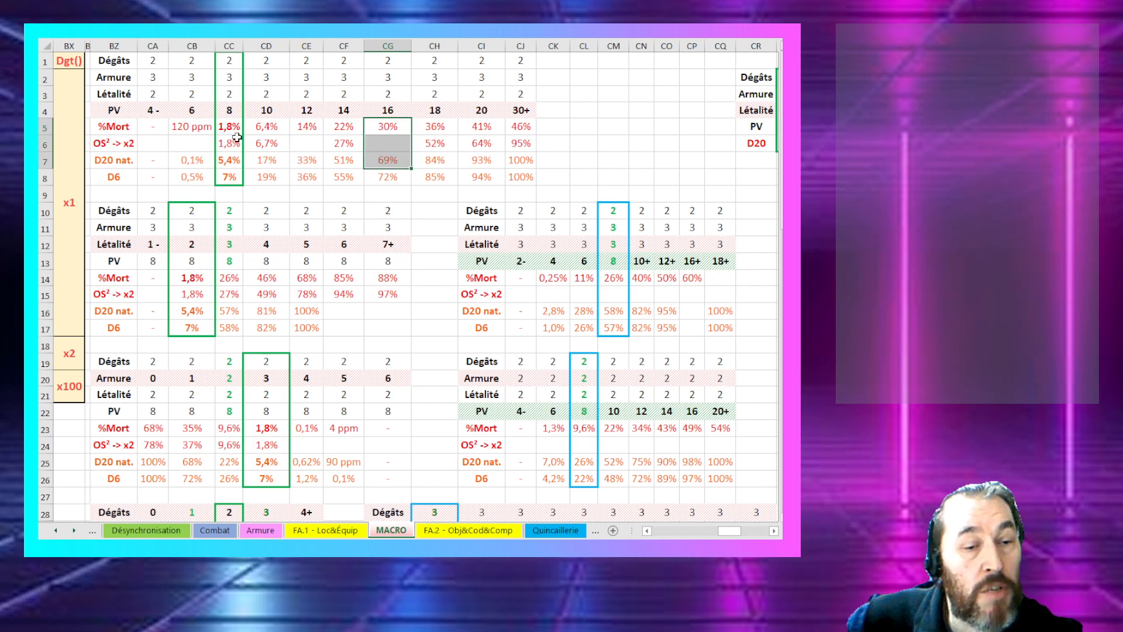
left_click(210, 170)
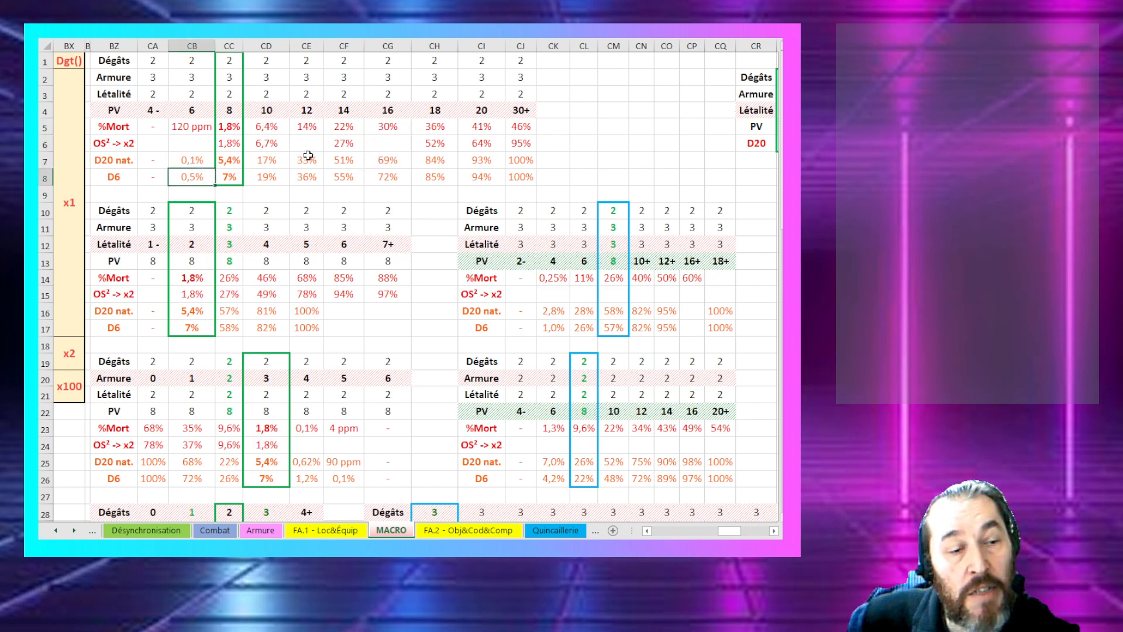
left_click_drag(313, 160, 312, 175)
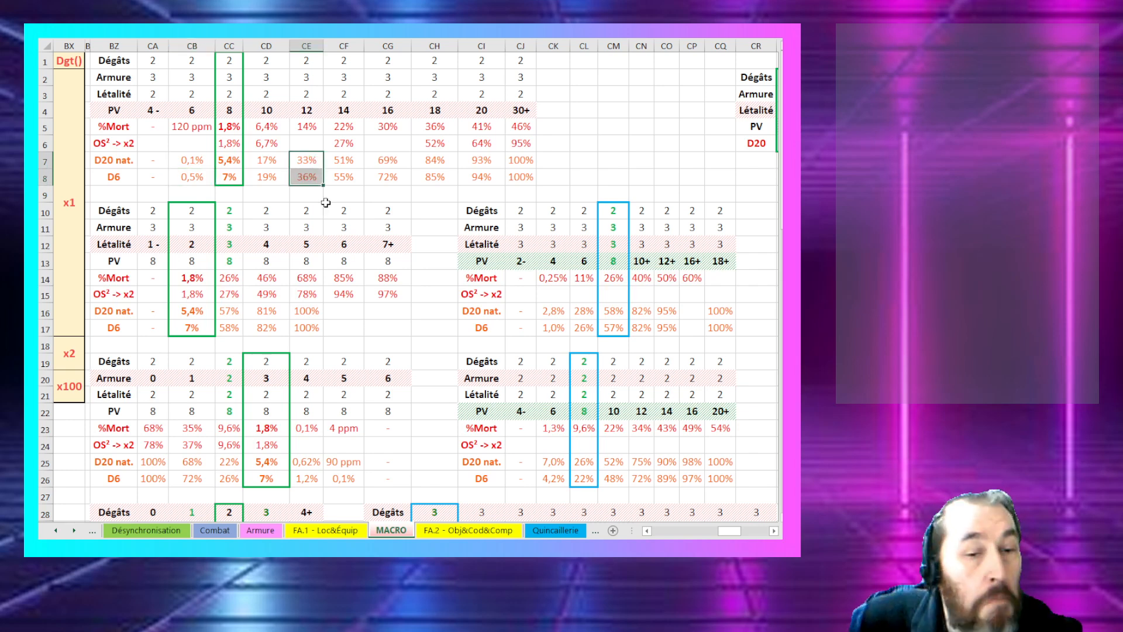
left_click(205, 322)
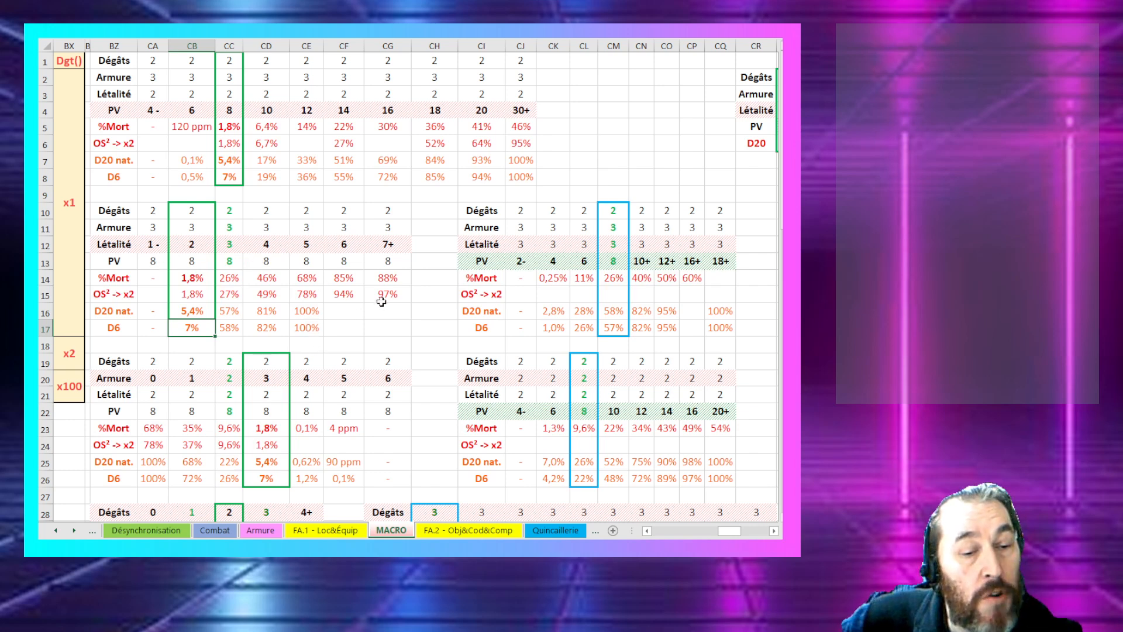
Step: Compare D20 nat. with D6 across Létalité 2 to 5, then check %Mort at PV 16+ and 18+ in the Létalité 3 table
left_click_drag(293, 311, 235, 321)
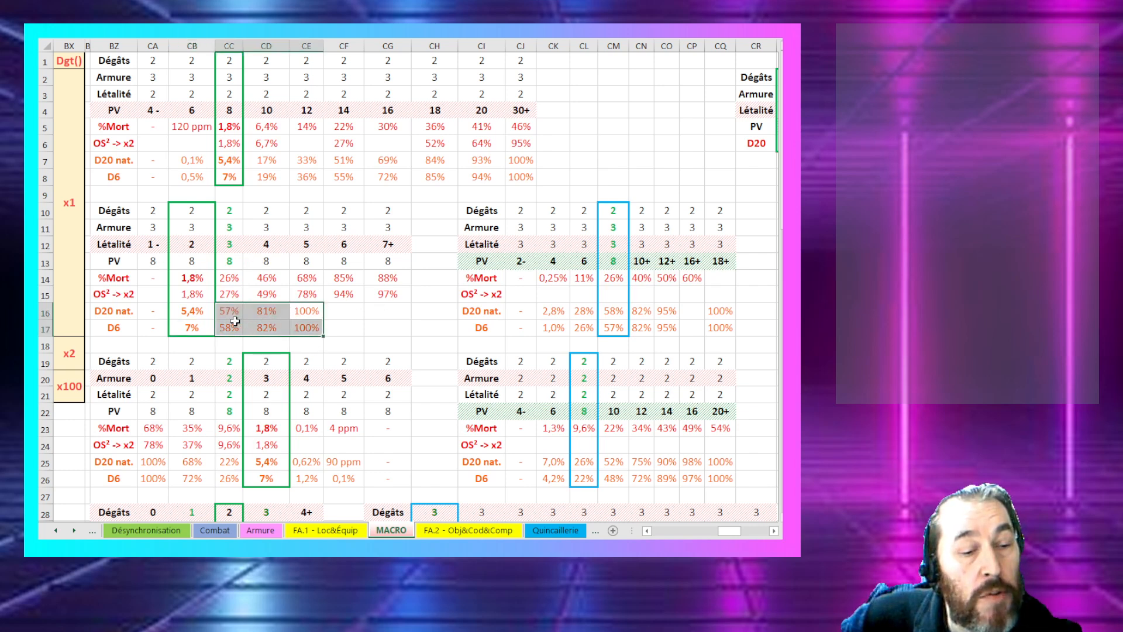
left_click_drag(304, 309, 304, 326)
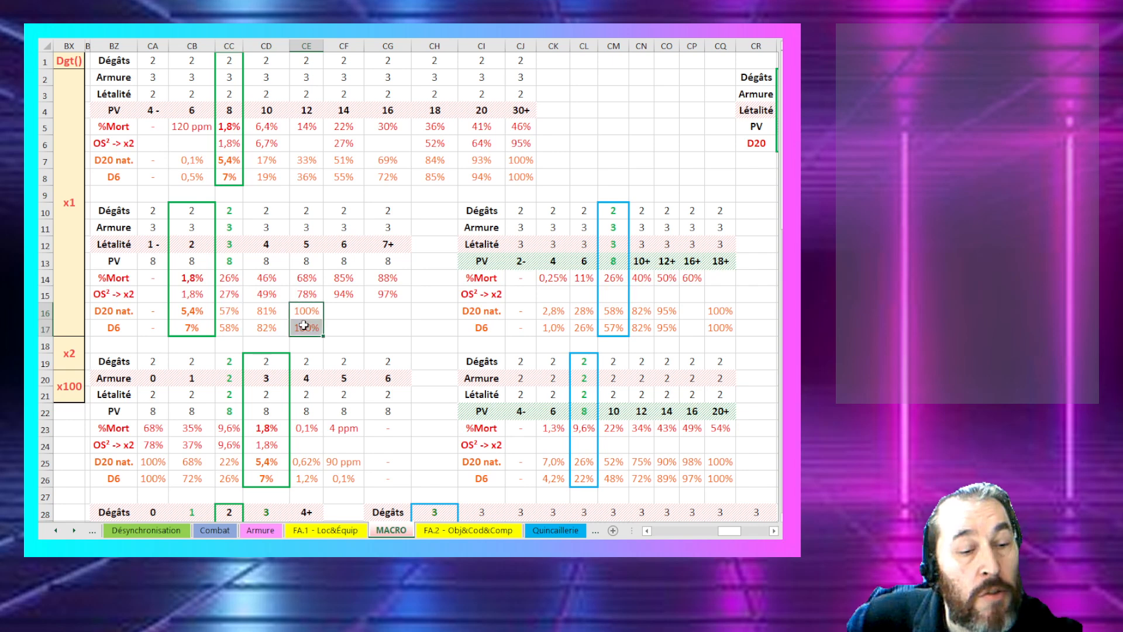
left_click_drag(187, 310, 291, 328)
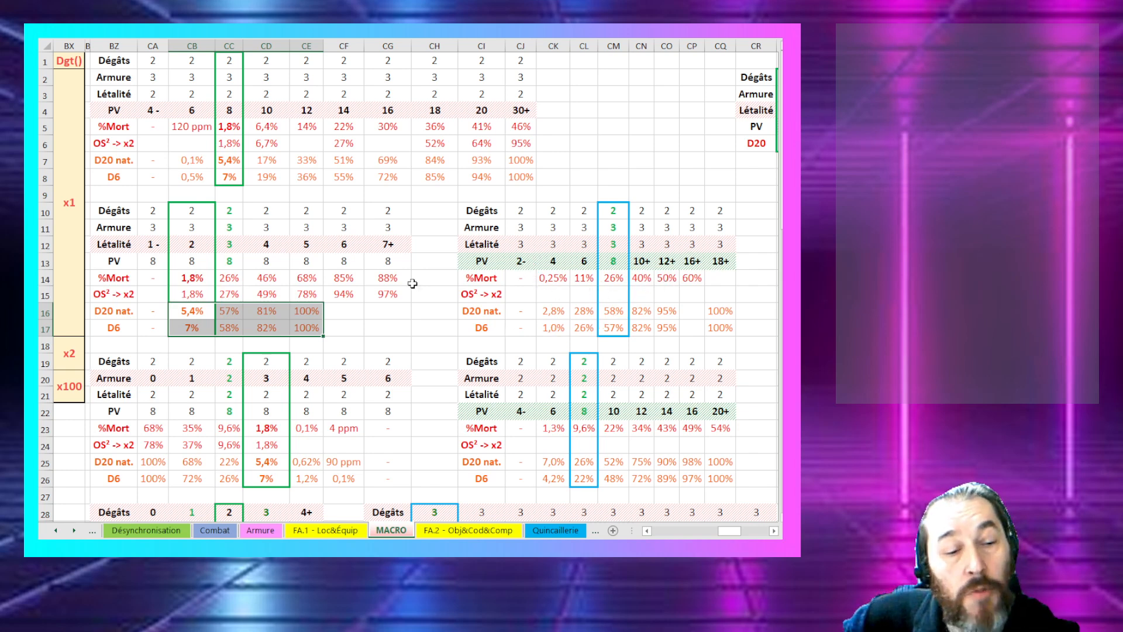
left_click(688, 280)
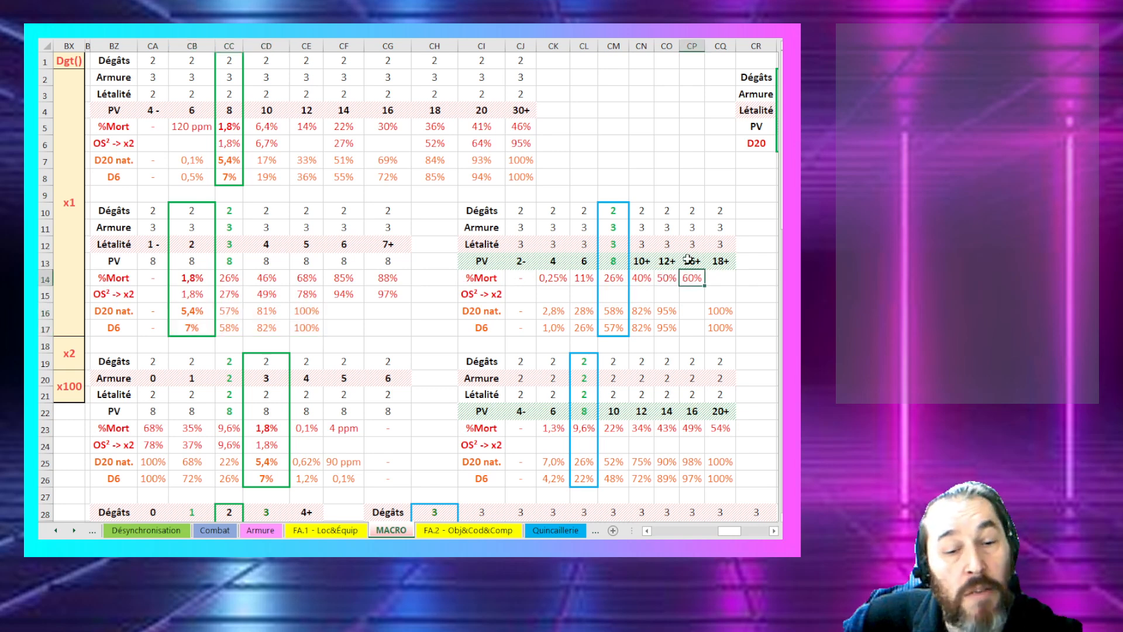
left_click(723, 278)
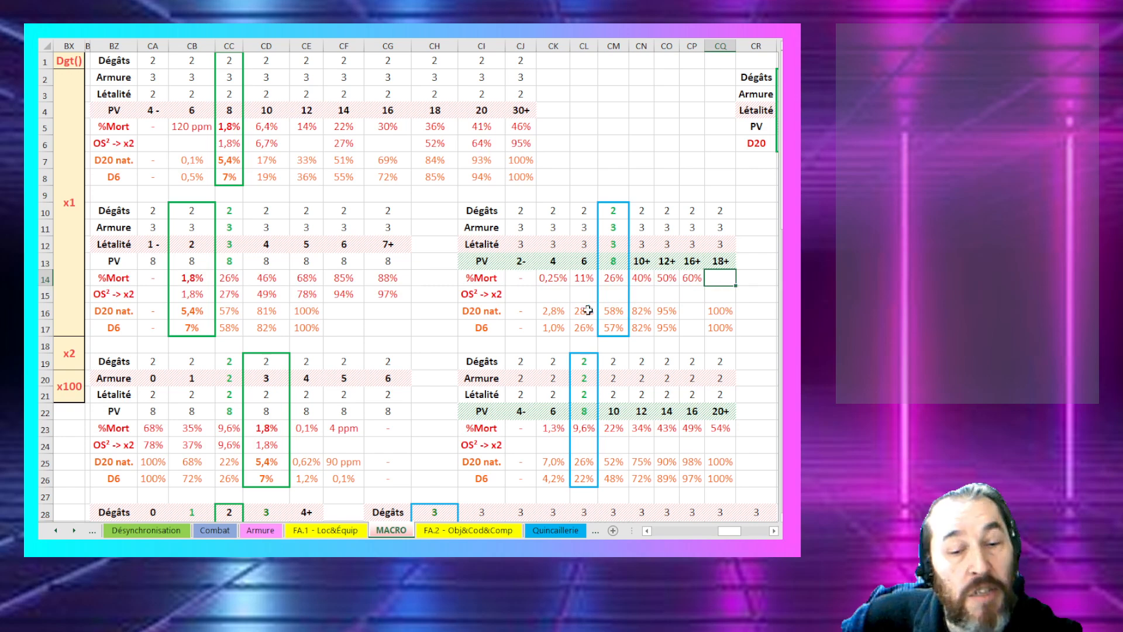
Step: Examine %Mort for Armure 0 to 2 in the table varying Armure, then the whole Armure 1 column
scroll(386, 295, "down", 2)
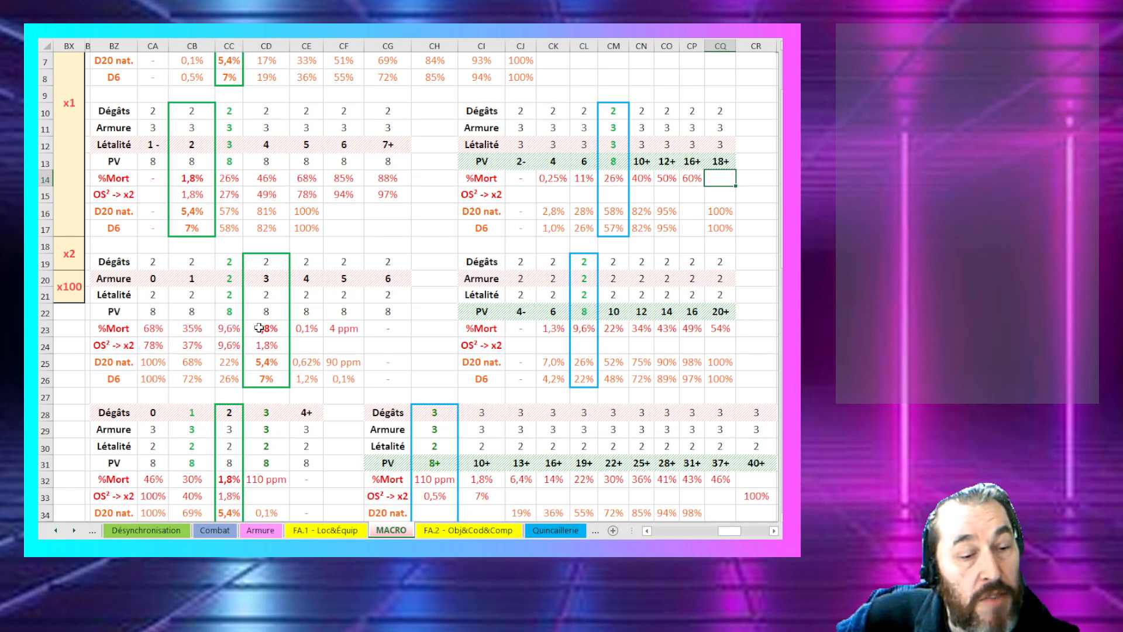
left_click(229, 327)
left_click(176, 322)
left_click(141, 325)
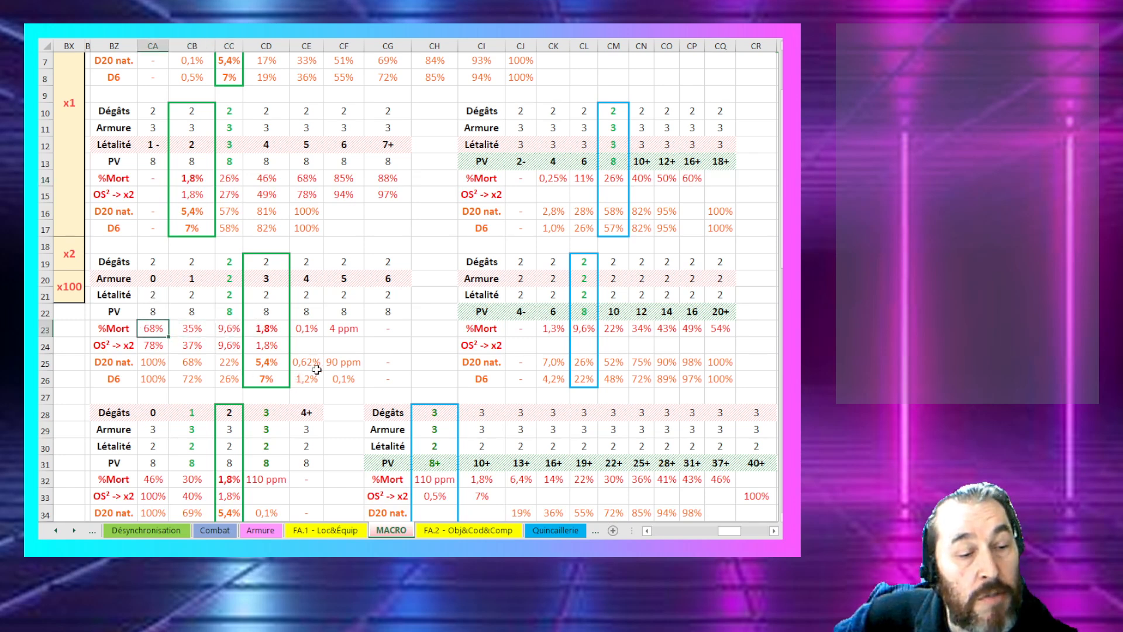
left_click(212, 329)
left_click_drag(216, 332, 259, 379)
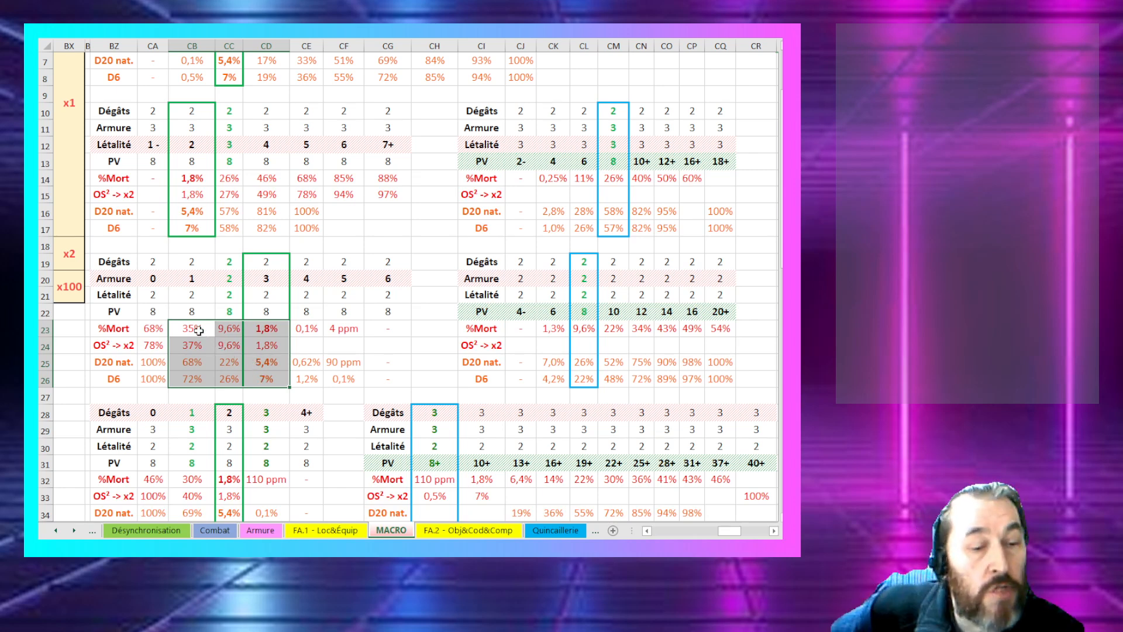
left_click_drag(202, 335, 199, 371)
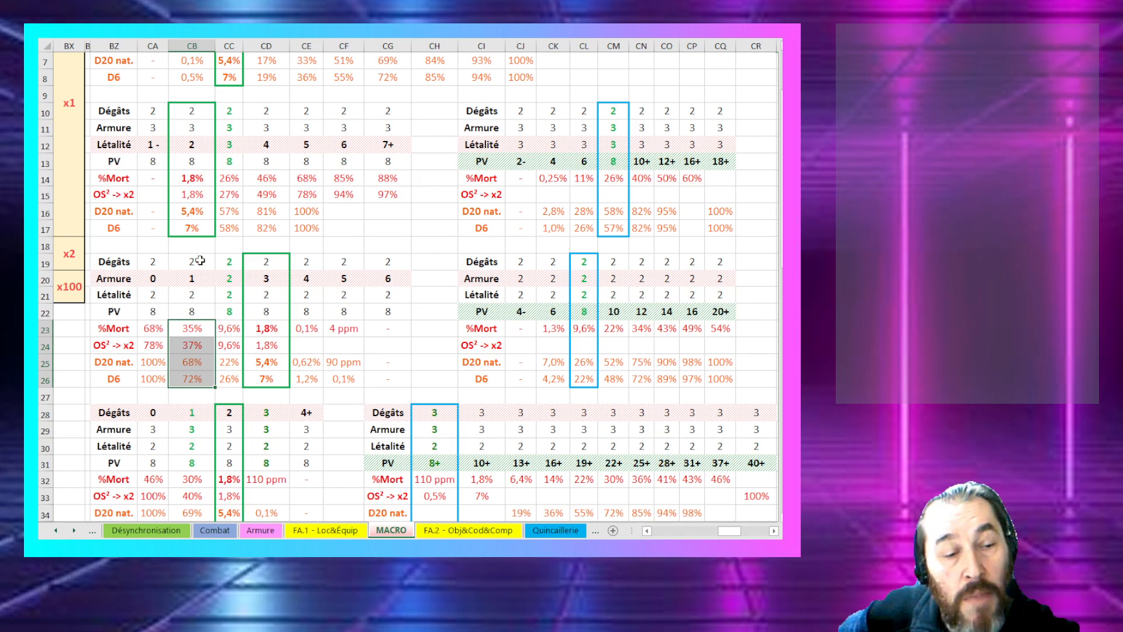
left_click_drag(200, 262, 184, 398)
Step: Examine the PV thresholds of the Armure 2 table from PV 4- and its %Mort results for PV 10 to 16
left_click(520, 331)
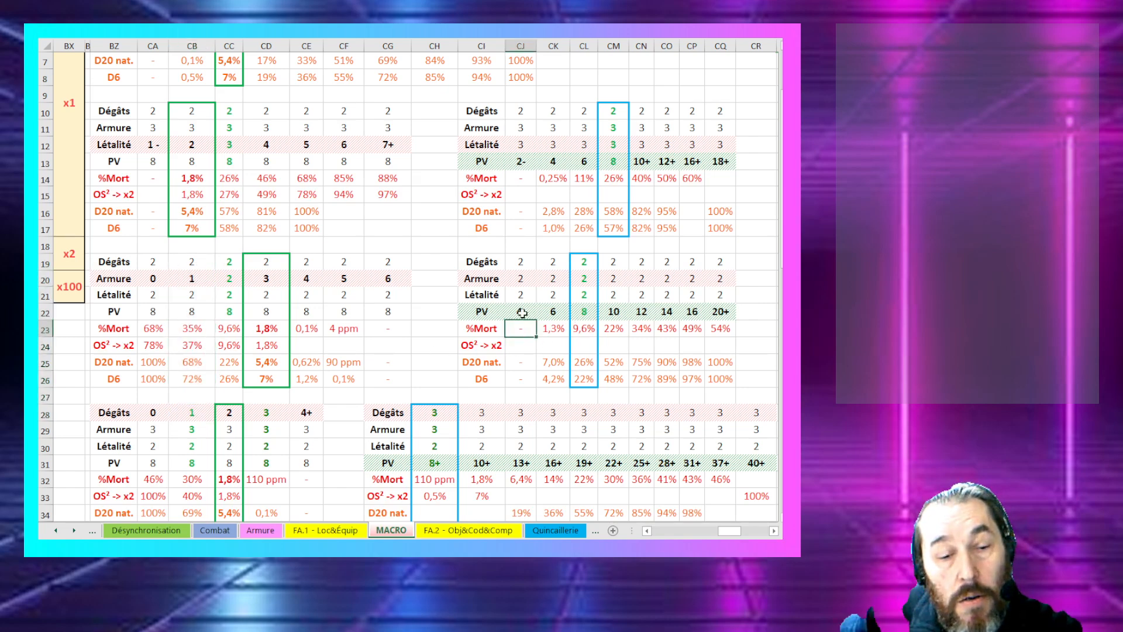
scroll(427, 300, "up", 3)
scroll(424, 305, "down", 3)
scroll(425, 305, "down", 3)
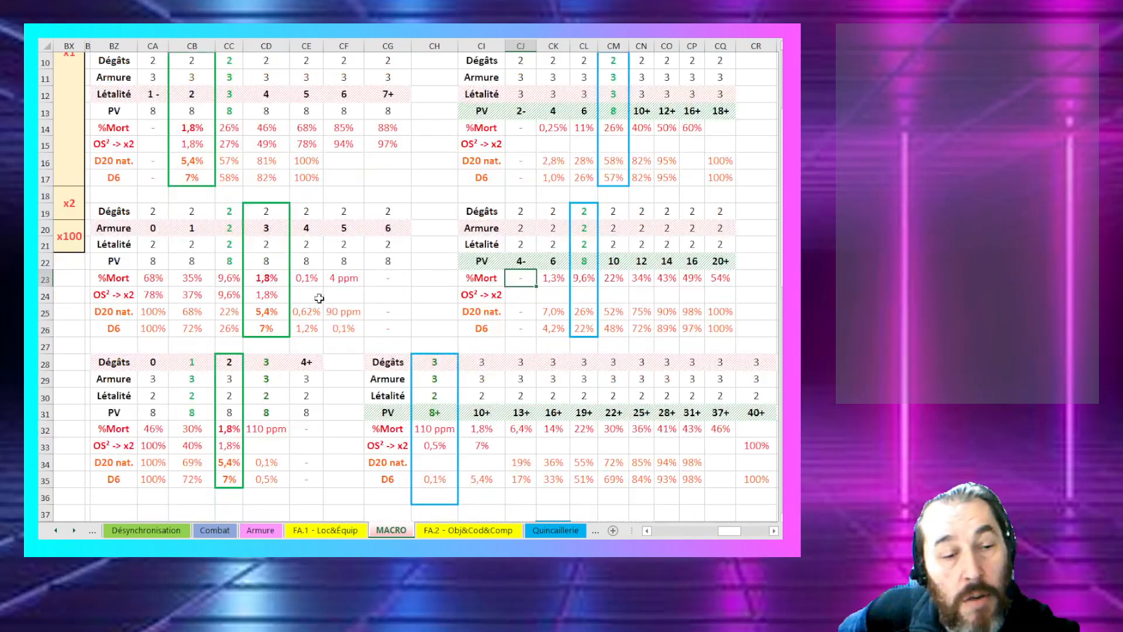
scroll(299, 287, "up", 3)
left_click(539, 307)
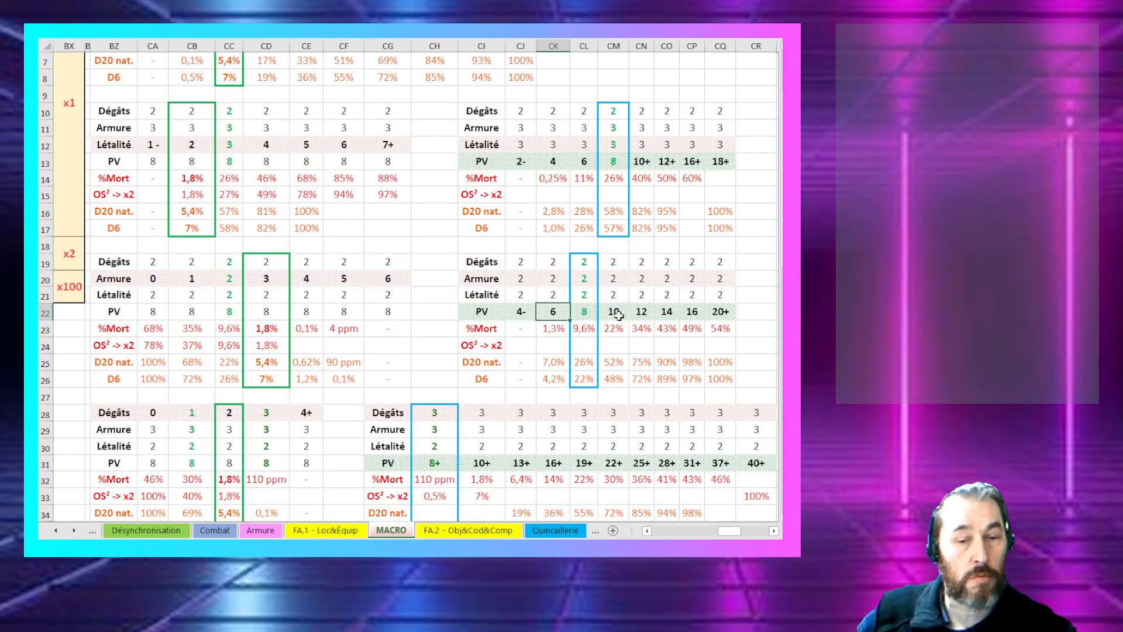
left_click(643, 329)
left_click_drag(698, 325, 615, 334)
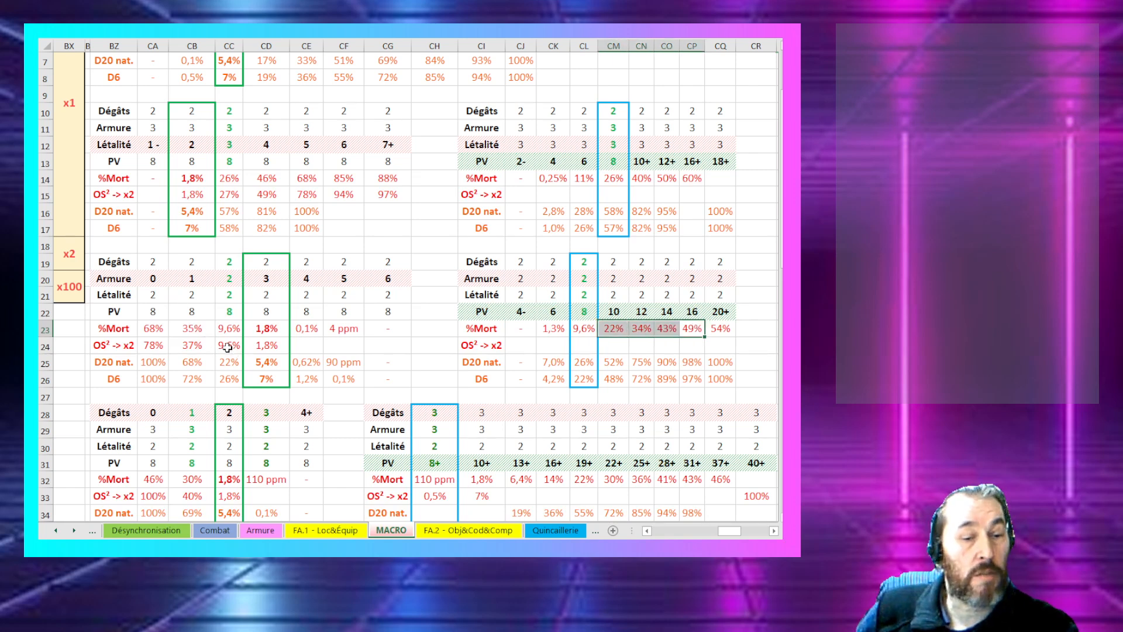
Step: Compare the OS² -> x2 results for Armure 3, 2 and 1 in the table varying Armure
left_click(261, 341)
left_click(222, 344)
left_click(187, 343)
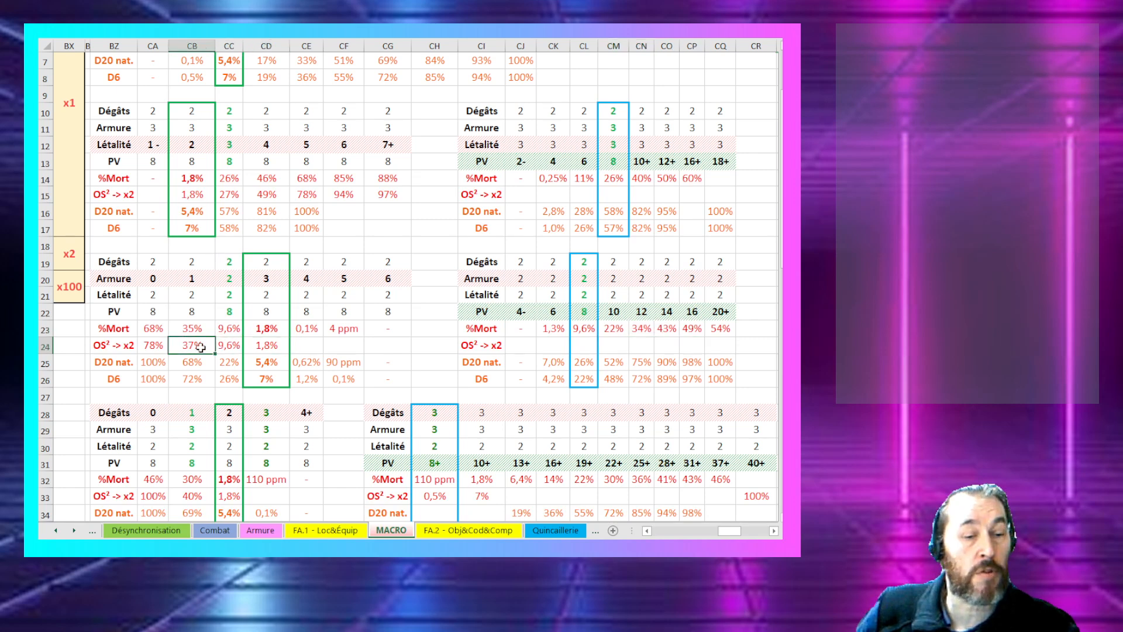
left_click_drag(201, 348, 221, 351)
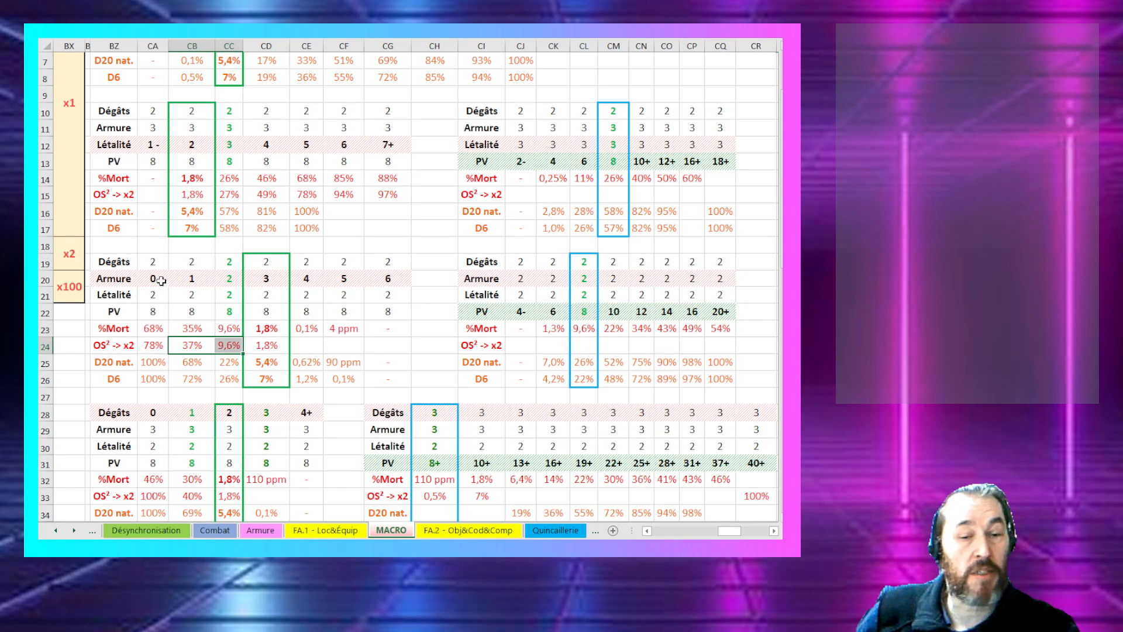
Step: Review the full PV row of the Armure 2 table and its %Mort from PV 8 to 20+, focusing on PV 10 and 12
left_click(523, 307)
left_click_drag(540, 306, 719, 312)
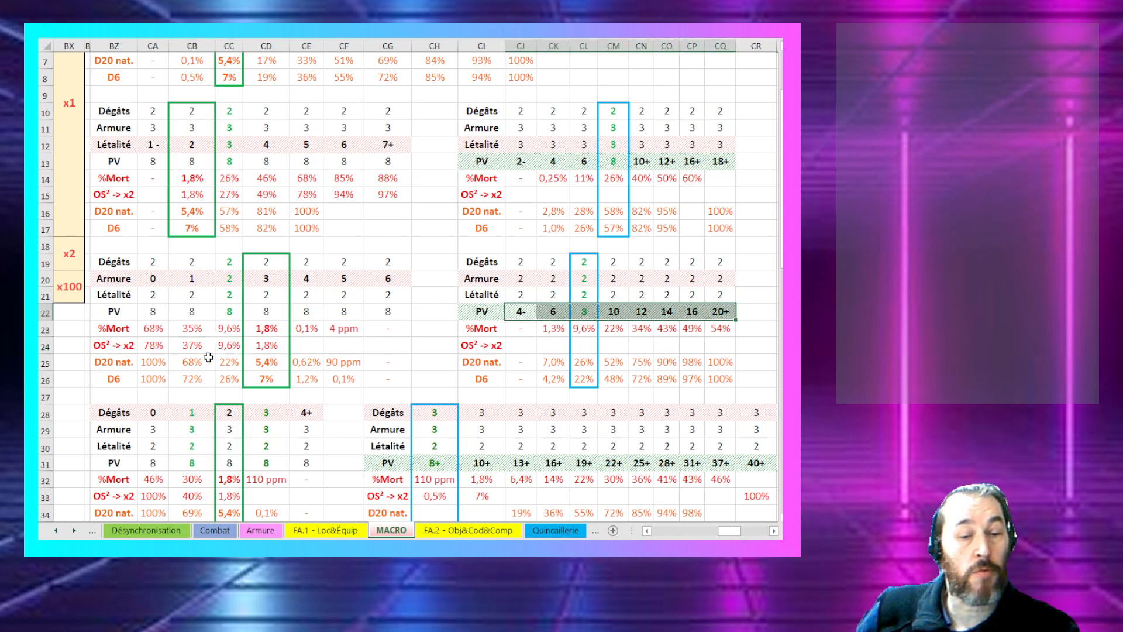
left_click(232, 326)
left_click_drag(585, 329, 724, 325)
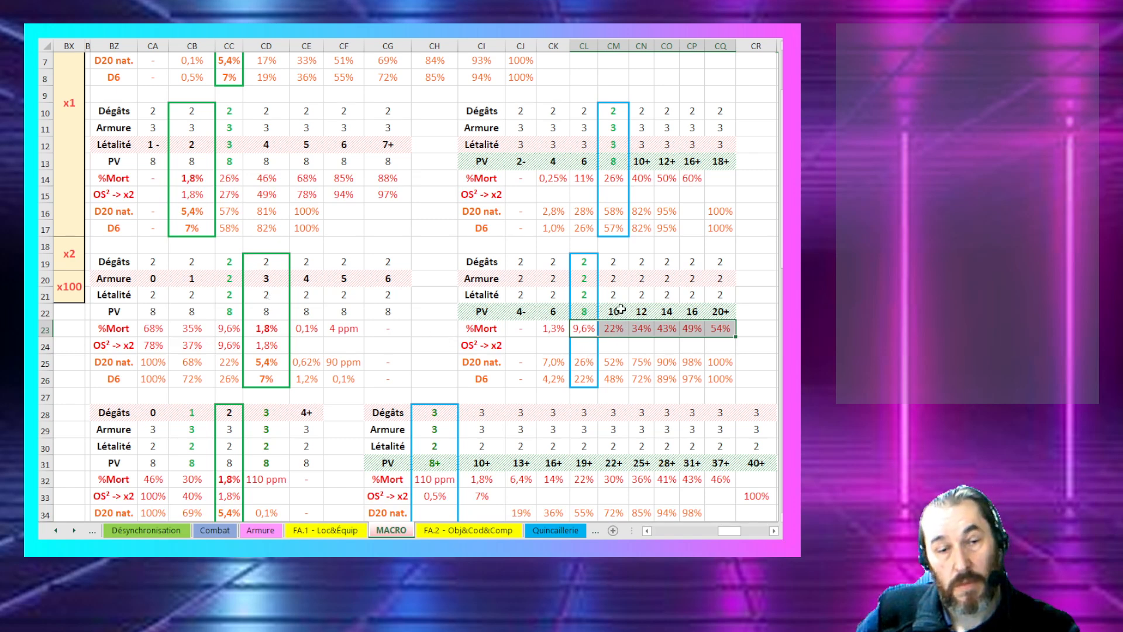
left_click_drag(620, 310, 635, 307)
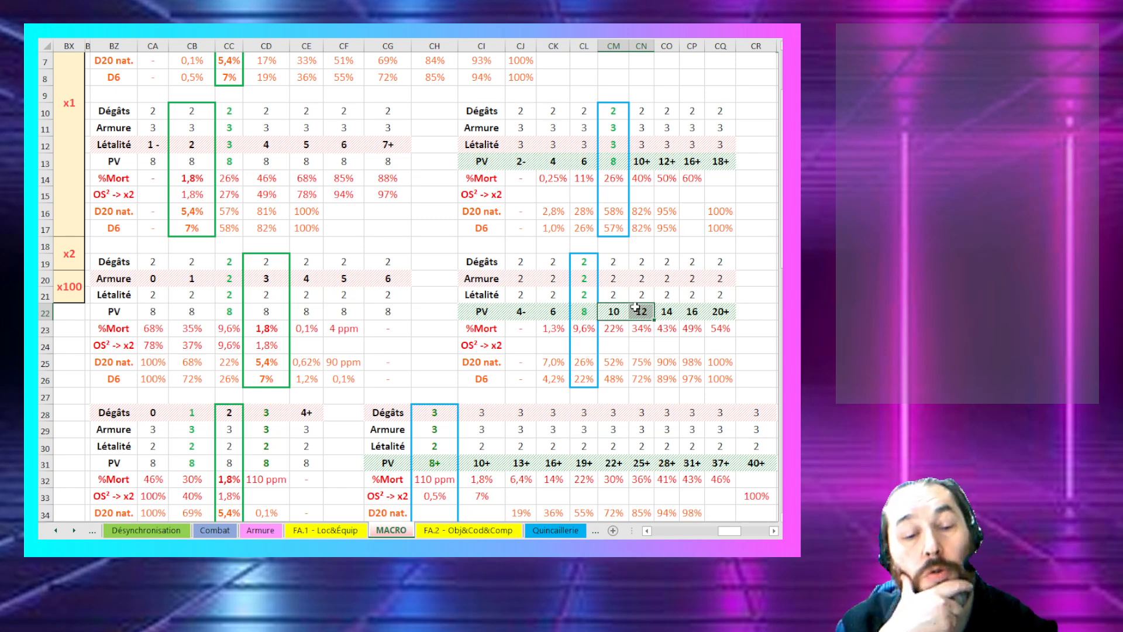
left_click(636, 307)
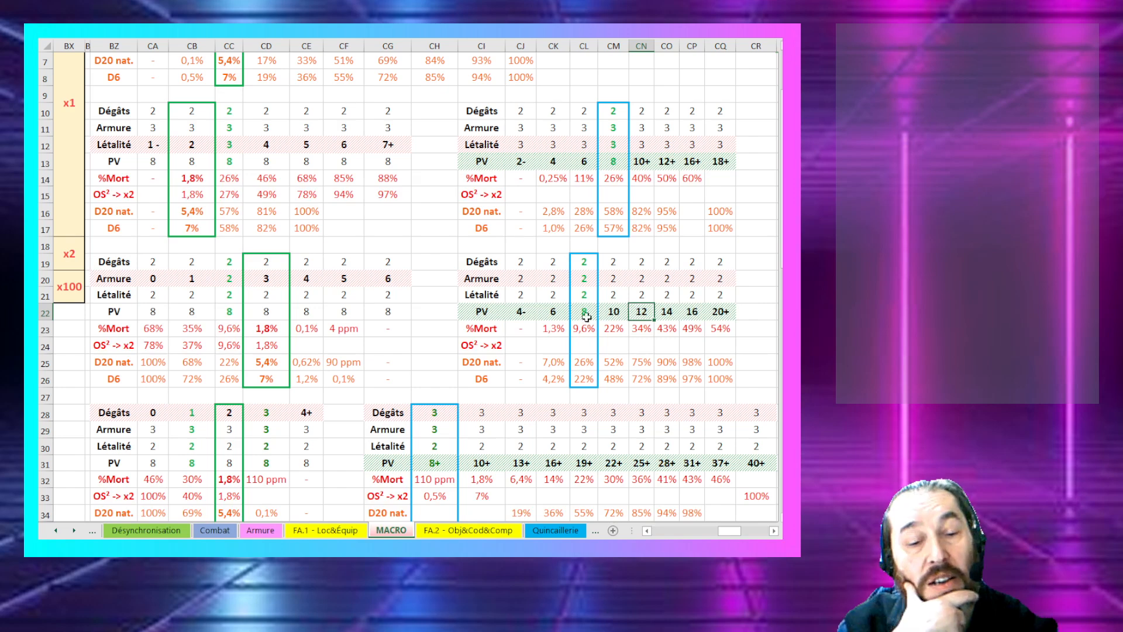
Step: Examine the table varying Dégâts in rows 28 to 35, comparing %Mort at Dégâts 0, 1 and 2
scroll(437, 276, "down", 3)
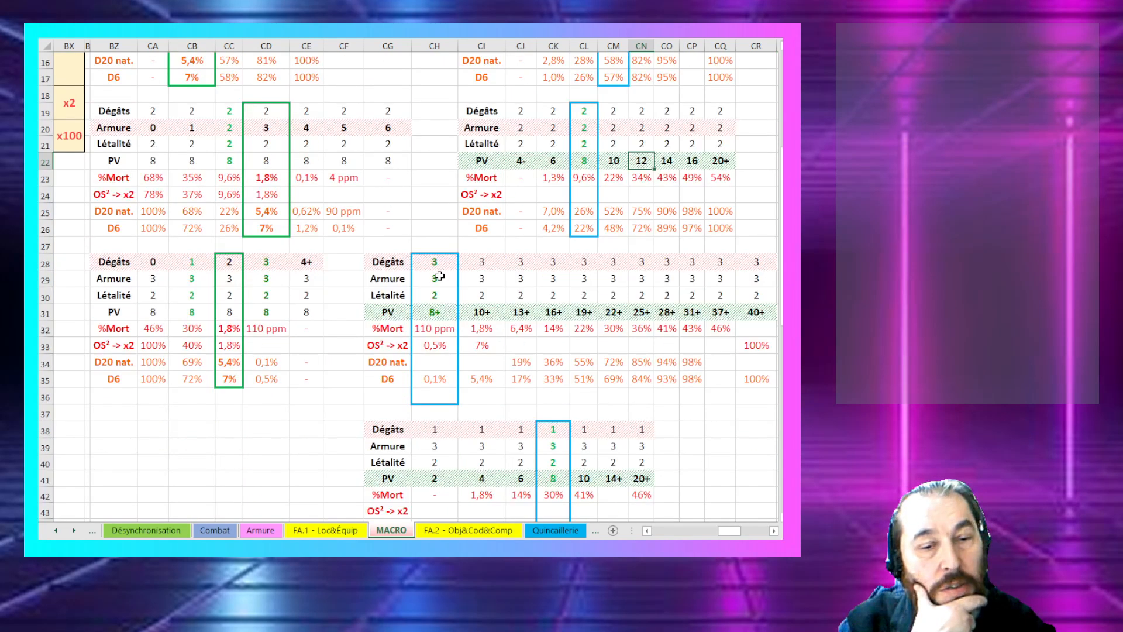
scroll(438, 276, "down", 2)
scroll(433, 276, "up", 1)
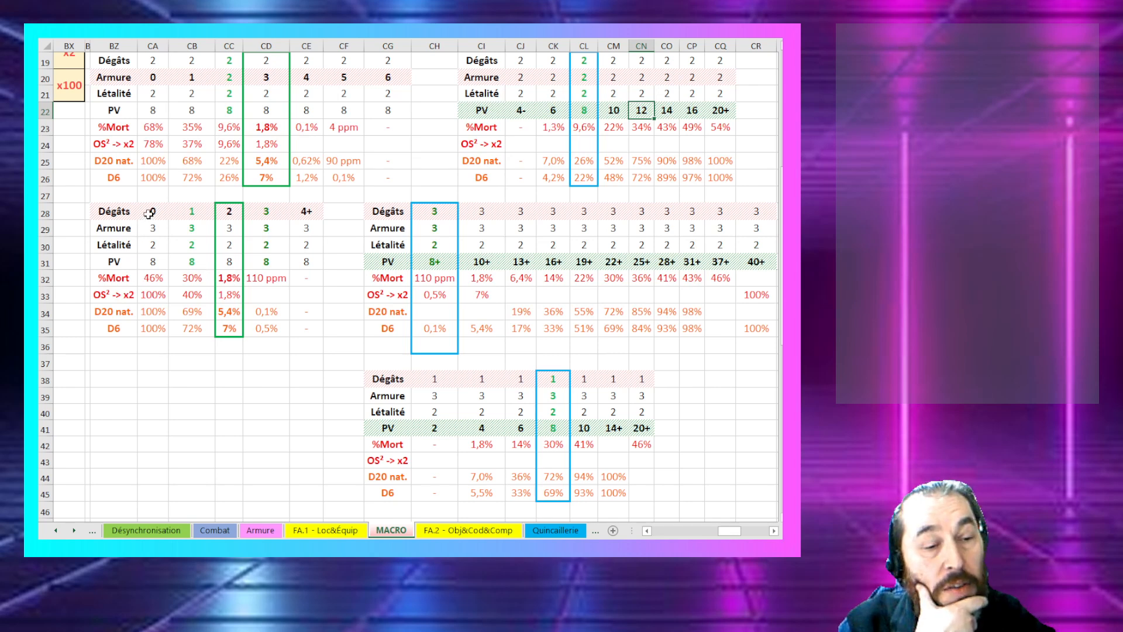
left_click_drag(147, 212, 370, 230)
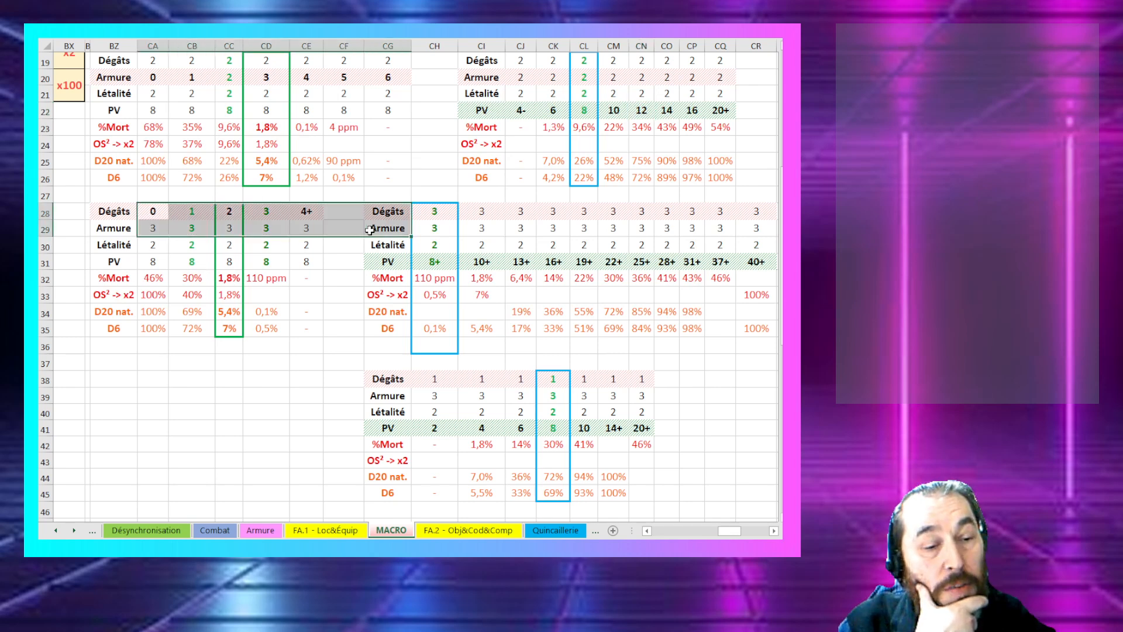
left_click(192, 277)
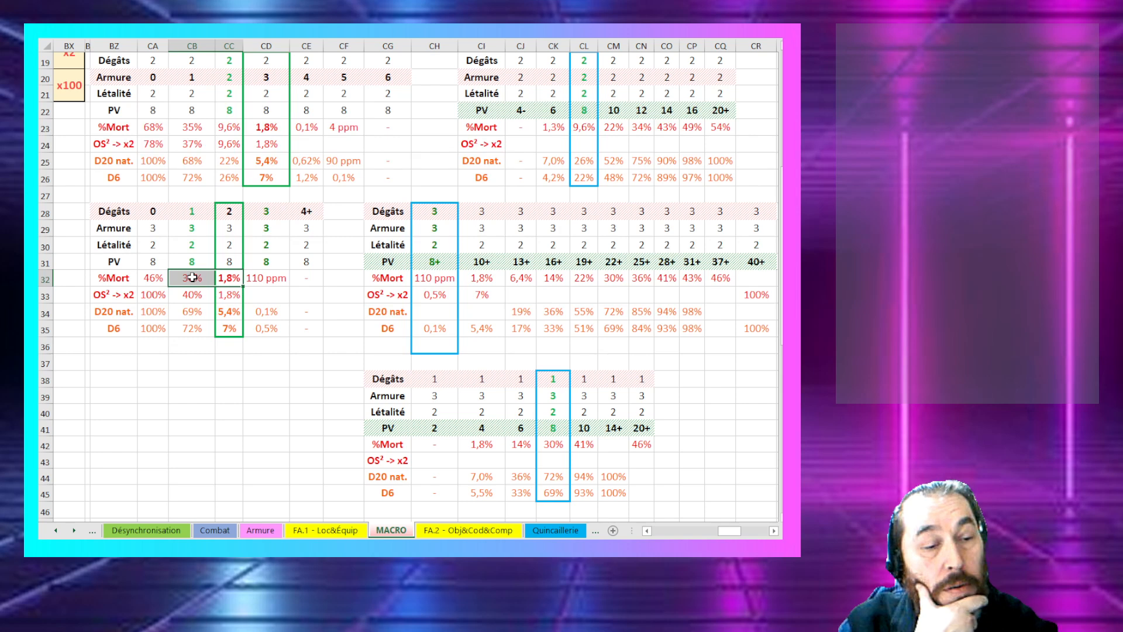
mouse_move(193, 277)
left_mouse_down()
mouse_move(257, 277)
mouse_move(227, 278)
left_mouse_up()
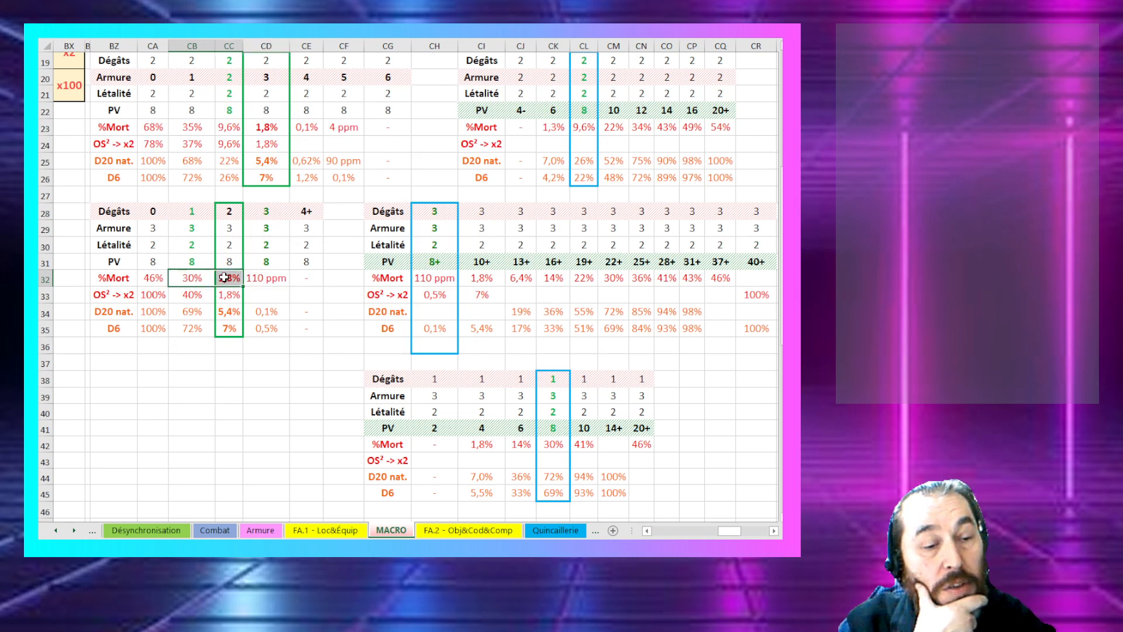
left_click(147, 278)
left_click(194, 282)
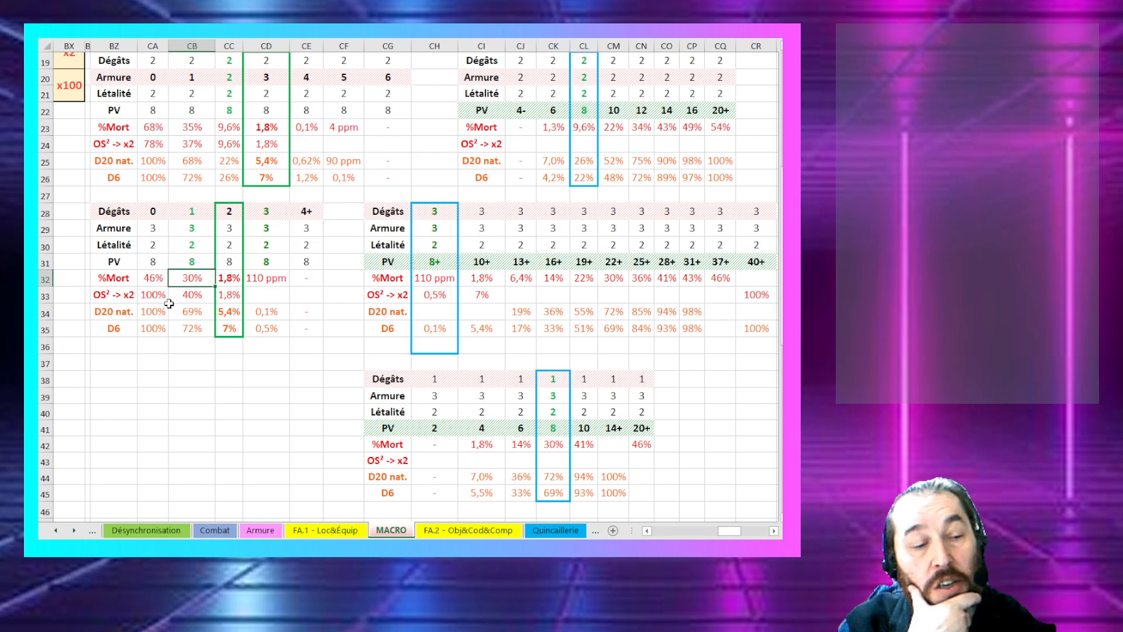
Step: Compare D20 nat. with D6 at Dégâts 0, then check OS² -> x2 at Dégâts 2 and 1
left_click_drag(151, 328, 153, 313)
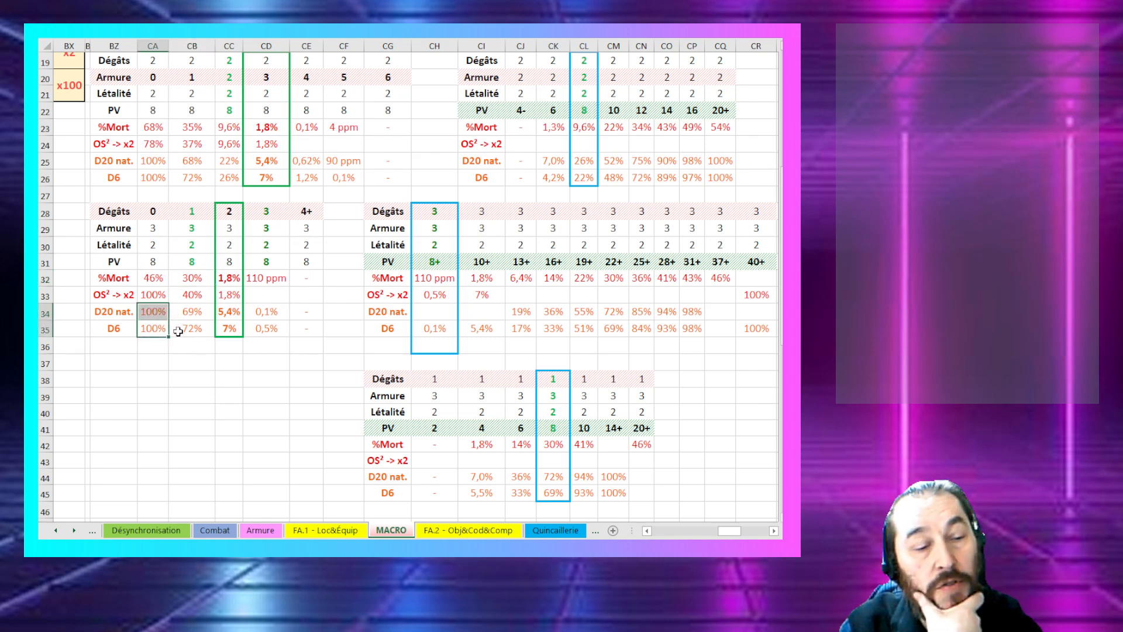
left_click(237, 351)
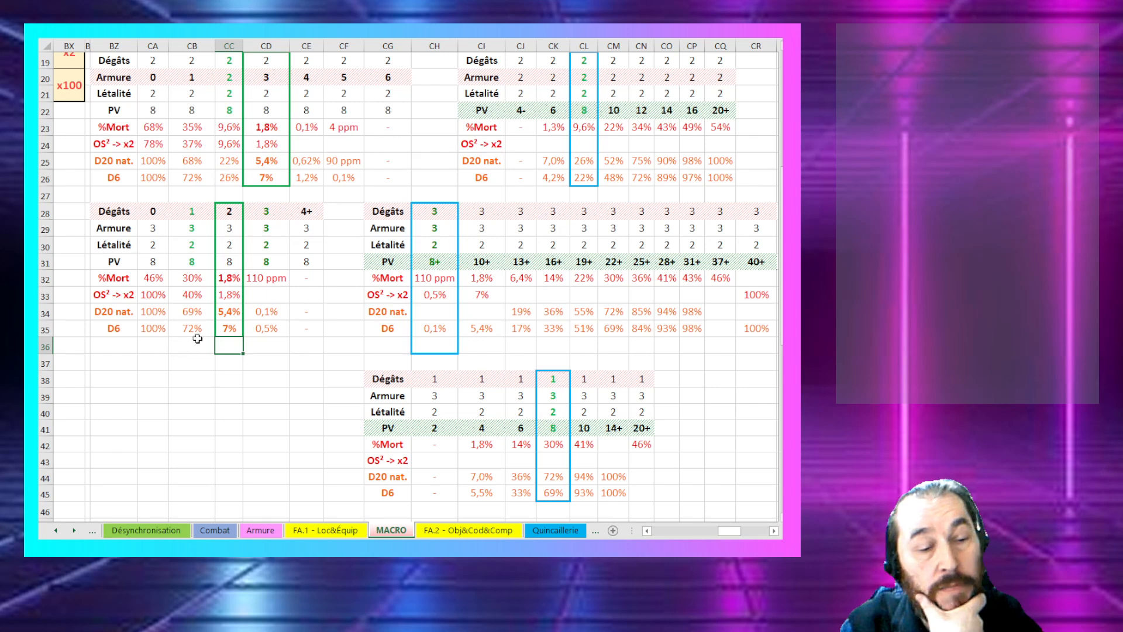
left_click(229, 300)
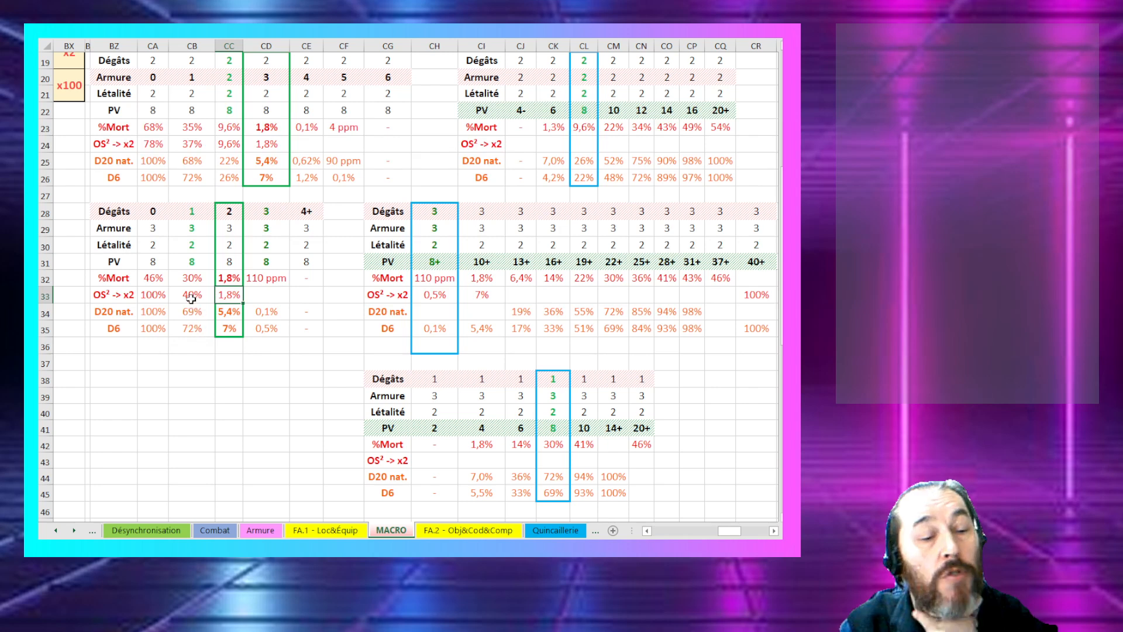
left_click(192, 298)
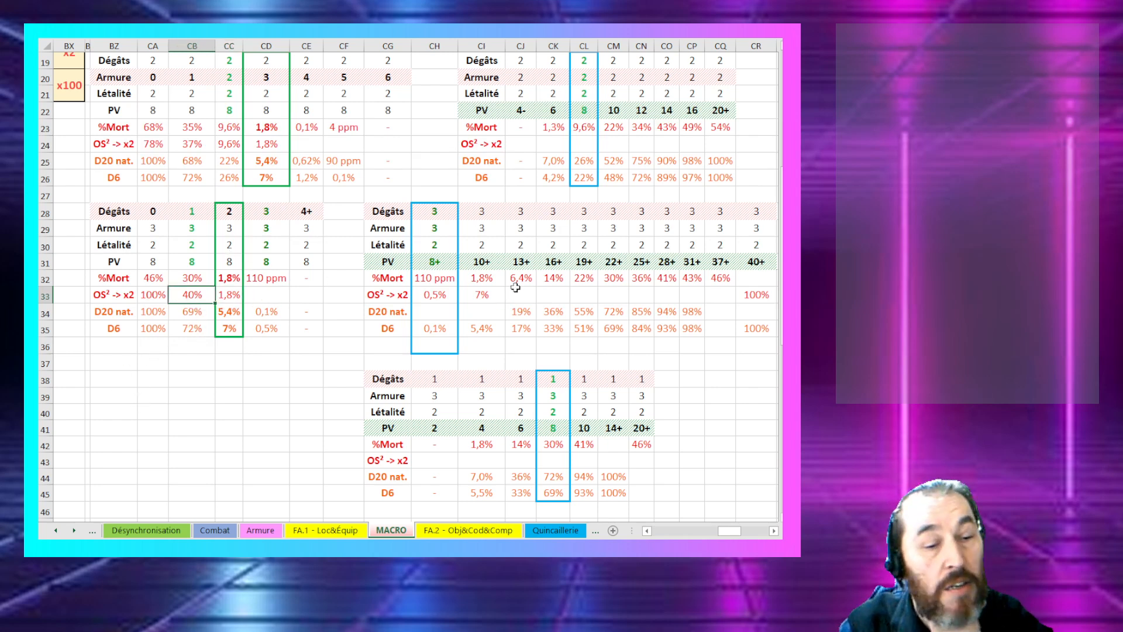
Step: Examine the Dégâts 3 table from PV 10+ to 19+, checking %Mort, OS² -> x2, and D20 nat. against D6 at PV 13+ and 16+
left_click(475, 262)
left_click_drag(475, 262, 584, 262)
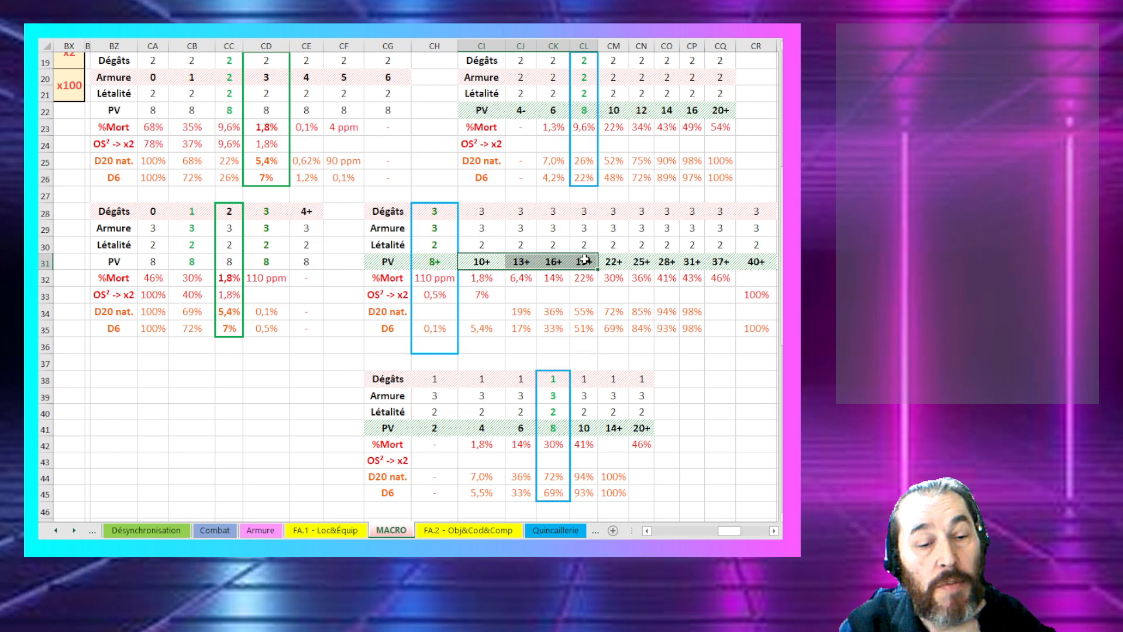
left_click(518, 278)
left_click_drag(510, 308, 545, 325)
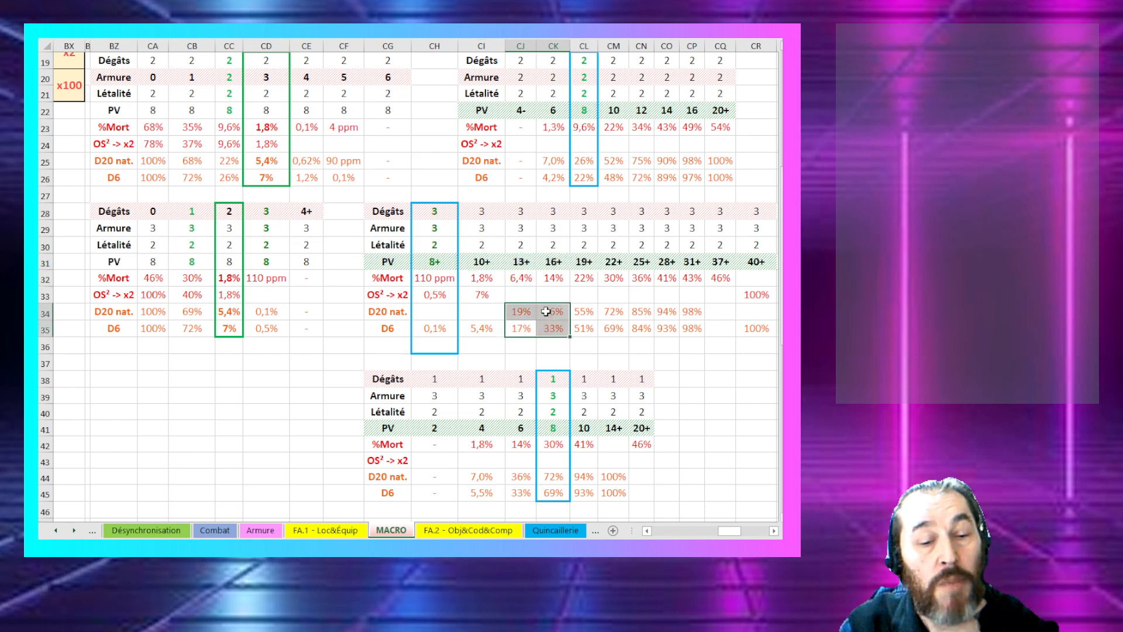
left_click(530, 260)
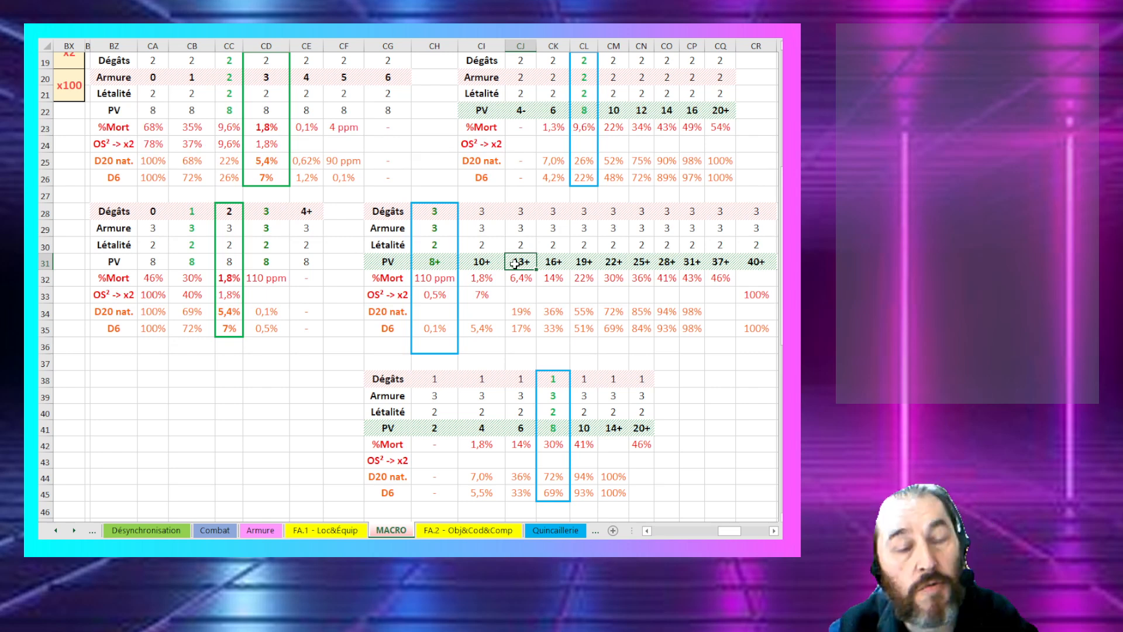
left_click(485, 293)
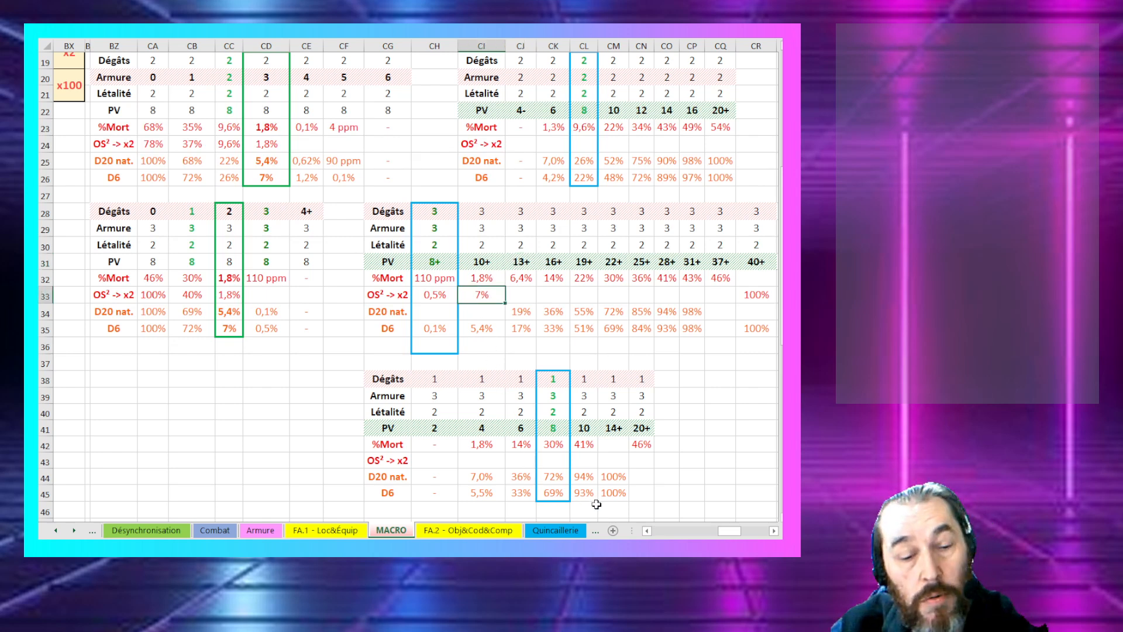
left_click(508, 293)
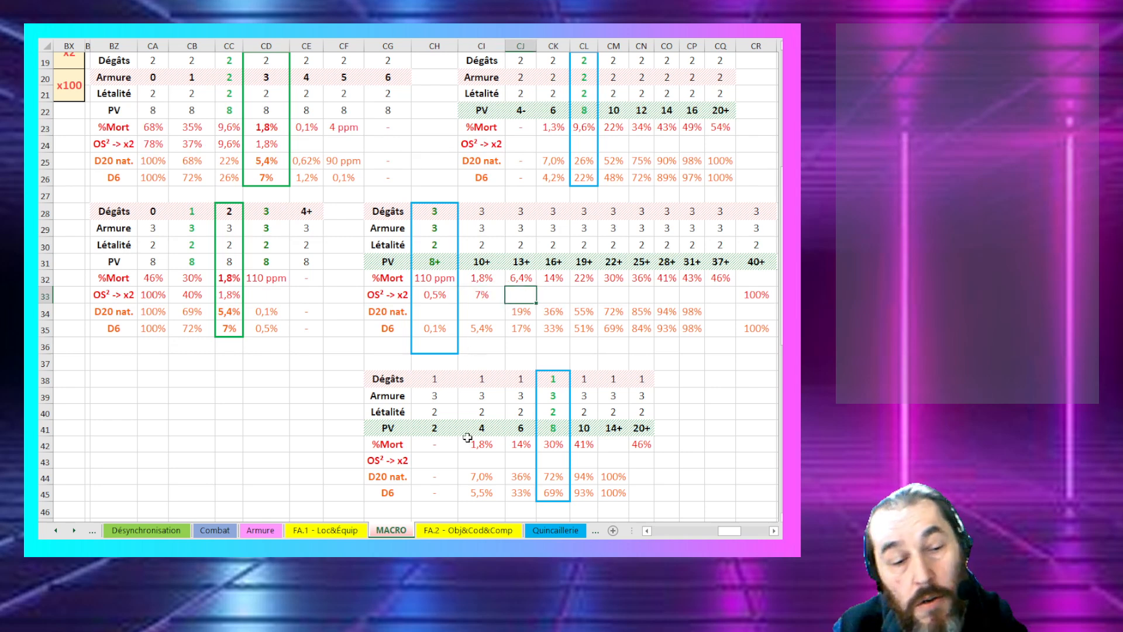
scroll(467, 438, "down", 1)
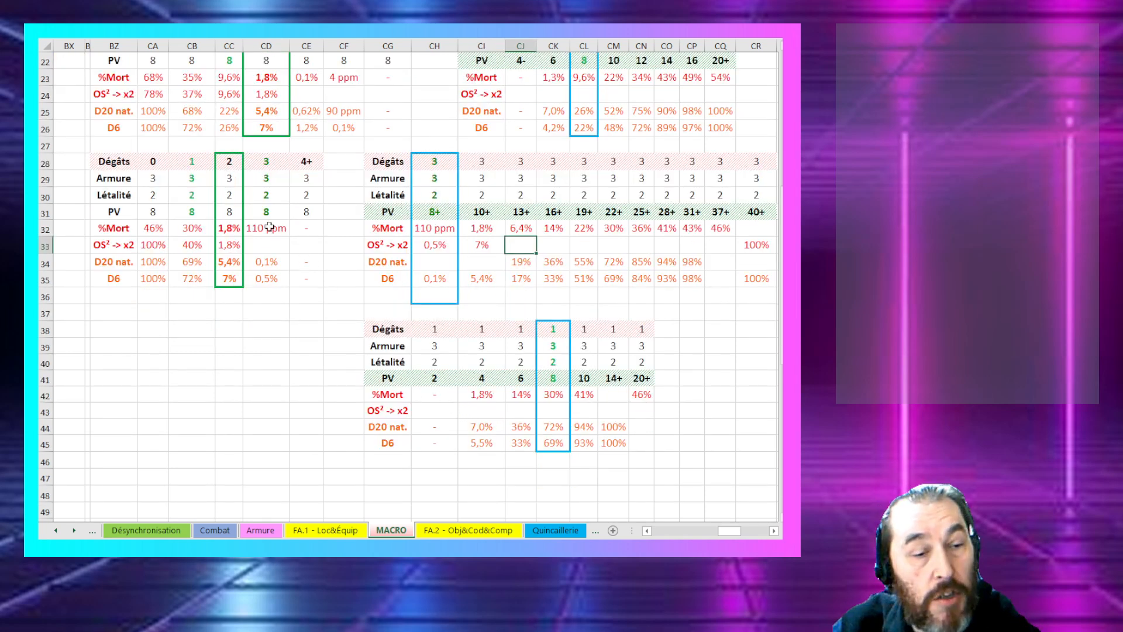
Step: Check the Dégâts, Armure, Létalité and PV settings of the Dégâts 3 column in rows 28 to 31
left_click_drag(266, 213, 266, 163)
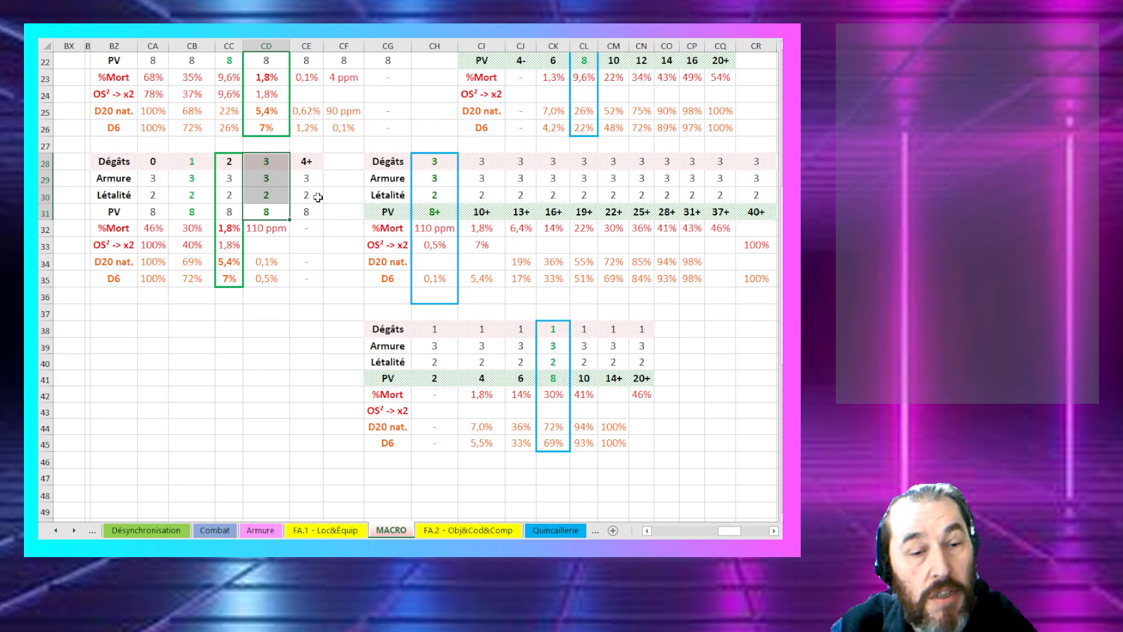
left_click(209, 205)
left_click_drag(208, 205, 208, 196)
Step: Examine the Dégâts 1 table in rows 38 to 45, focusing on D20 nat. from PV 4 to 10
left_click(509, 374)
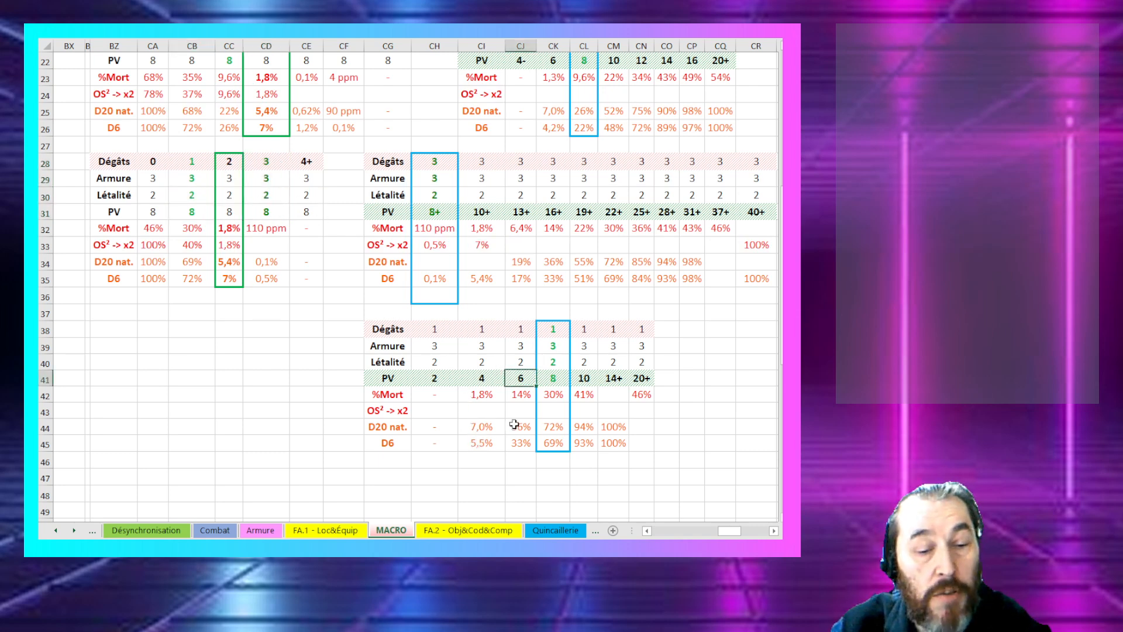
left_click_drag(494, 427, 595, 430)
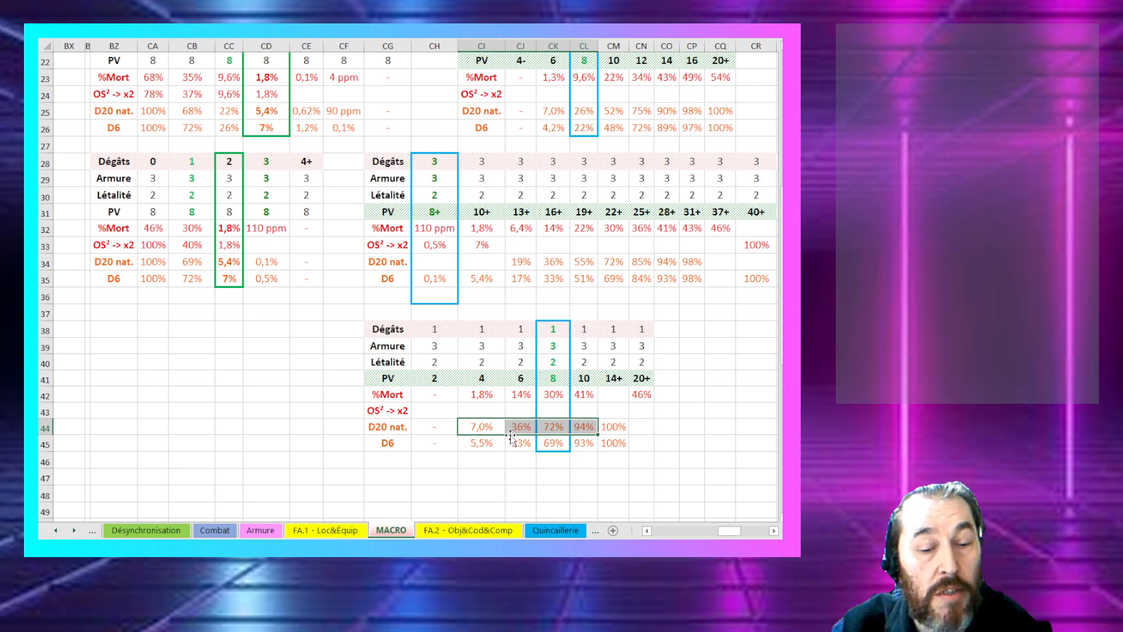
left_click_drag(488, 426, 575, 428)
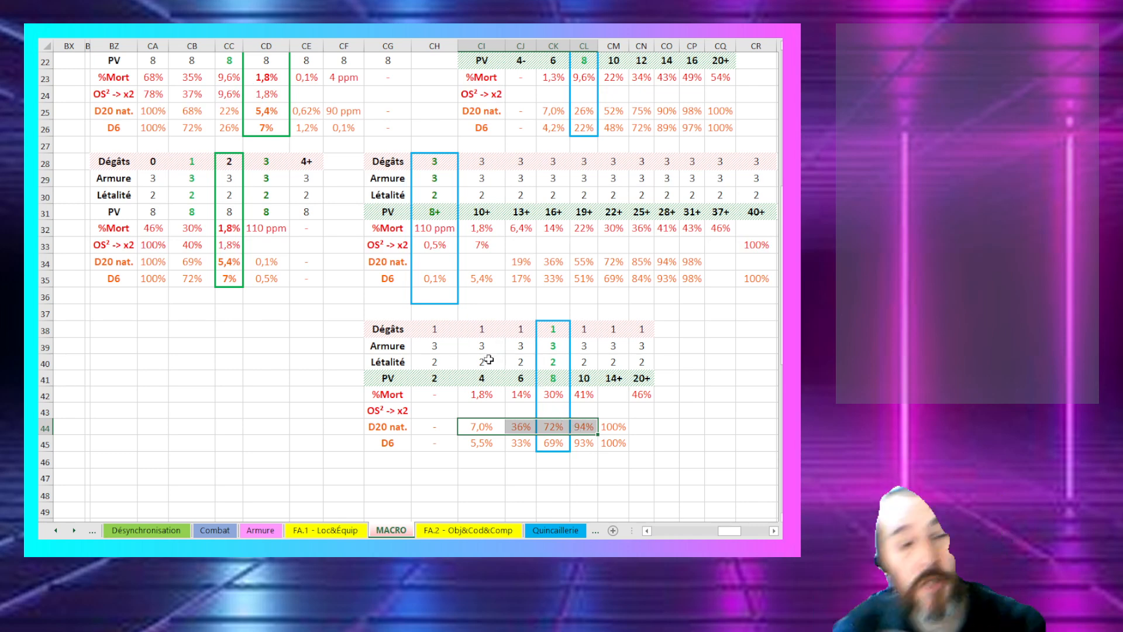
left_click(489, 406)
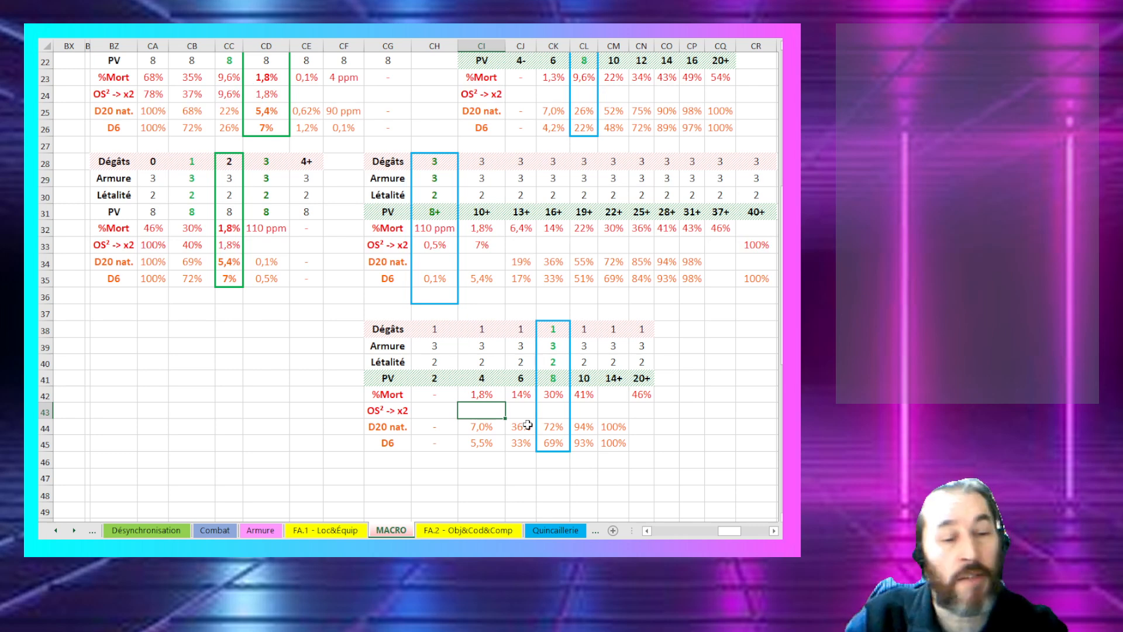
left_click(450, 364)
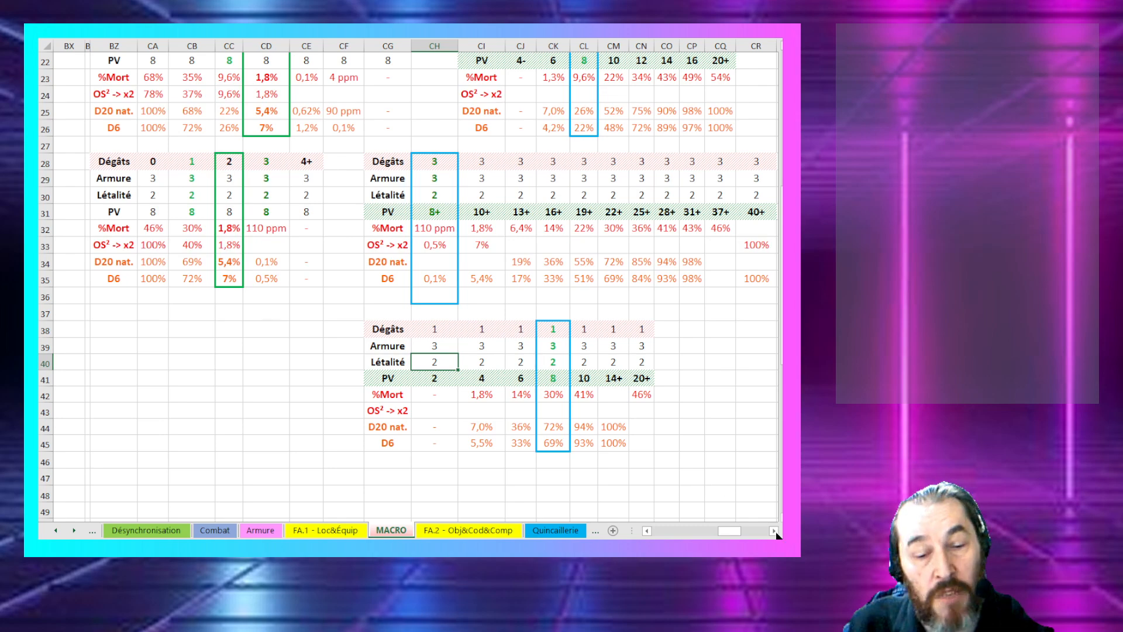
left_click(502, 346)
Step: Look back over the PV, Létalité, Armure and Dégâts tables and the separate D20 table beginning in column CR
scroll(502, 346, "up", 7)
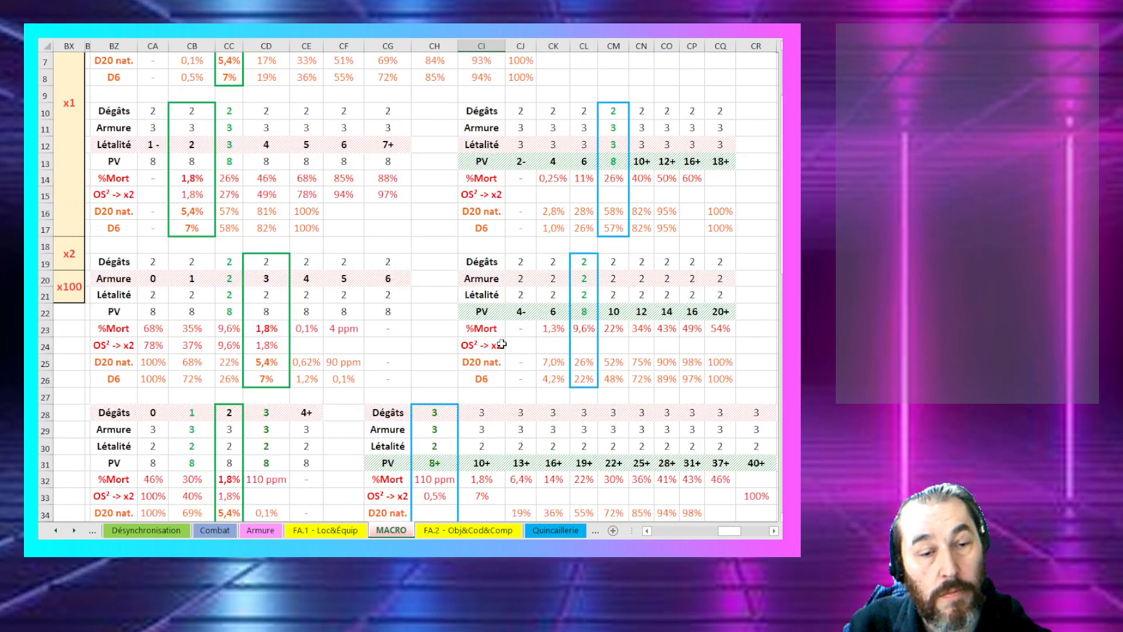
scroll(501, 345, "down", 3)
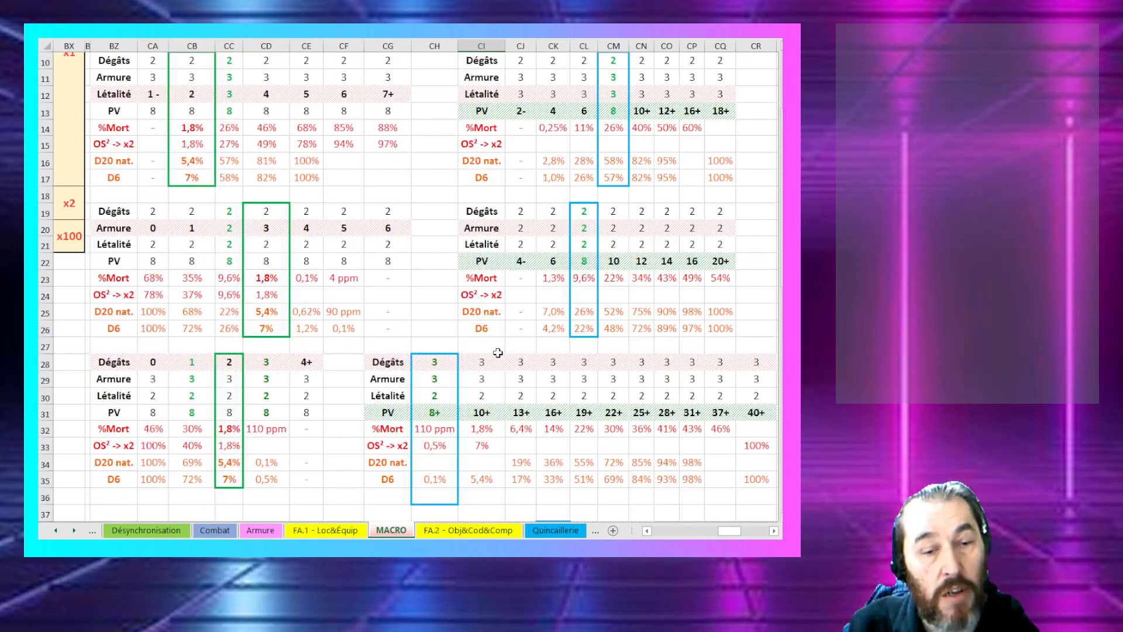
scroll(498, 353, "up", 3)
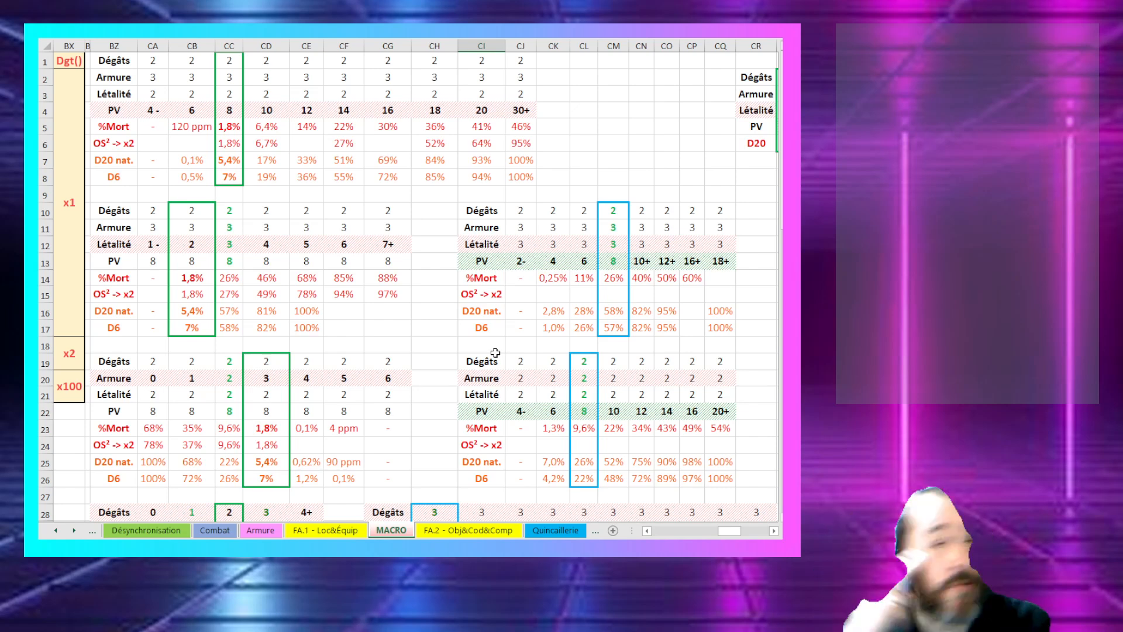
left_click(326, 382)
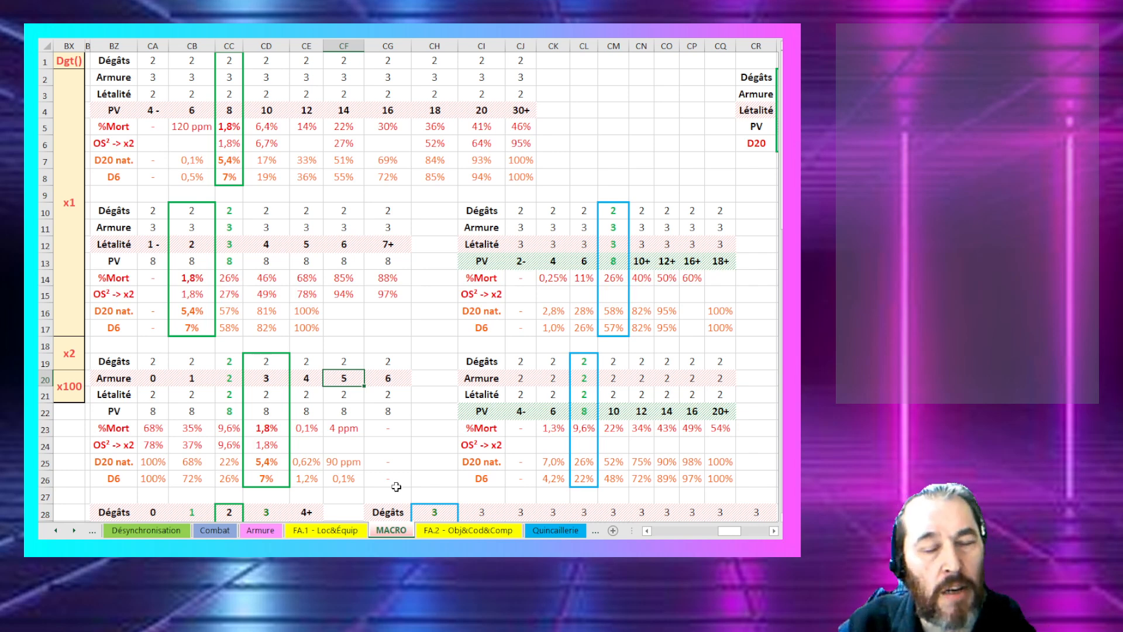
left_click(774, 530)
left_click(773, 530)
left_click(774, 530)
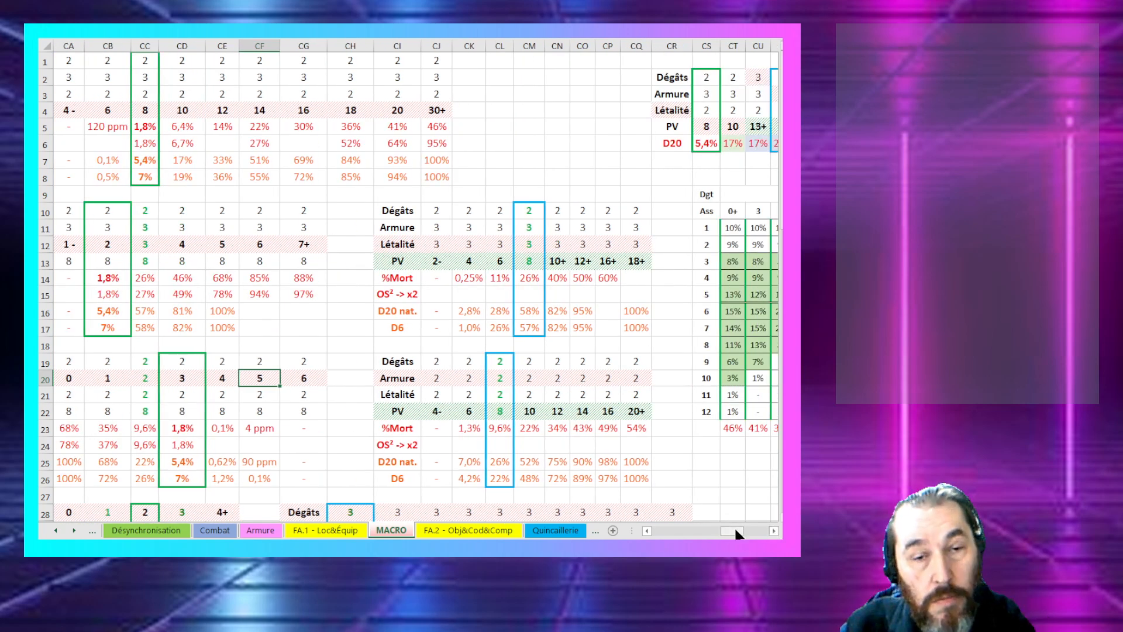
left_click_drag(734, 527, 729, 528)
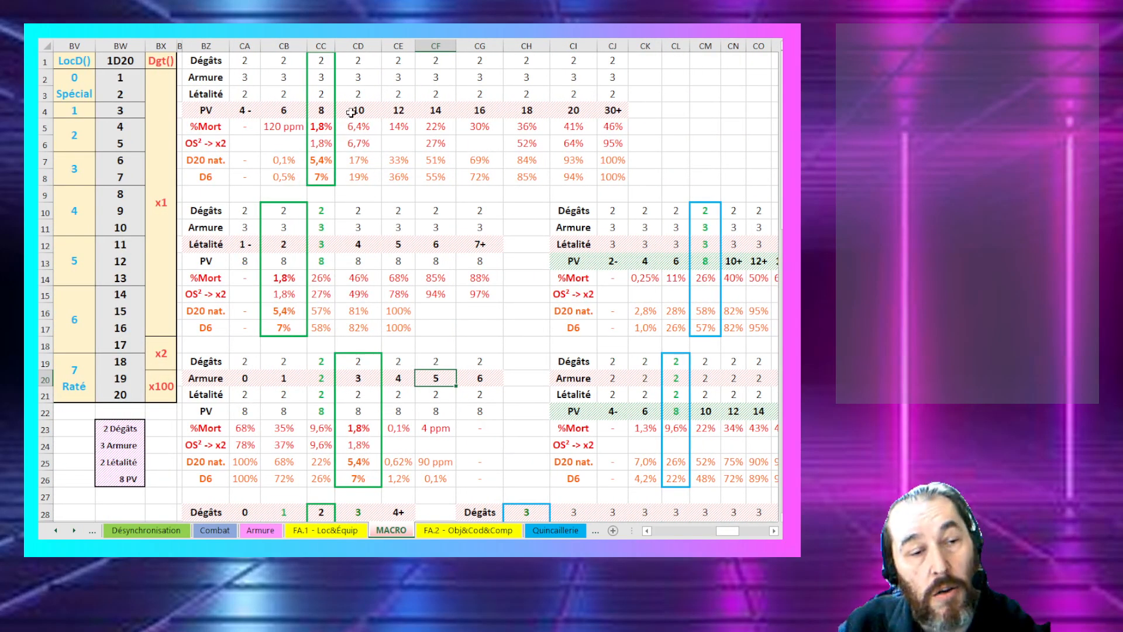
Step: Review the first table's PV row from 10 to 20, checking D20 nat. for PV 10 to 14
mouse_move(350, 112)
left_mouse_down()
mouse_move(547, 111)
mouse_move(244, 108)
mouse_move(368, 108)
left_mouse_up()
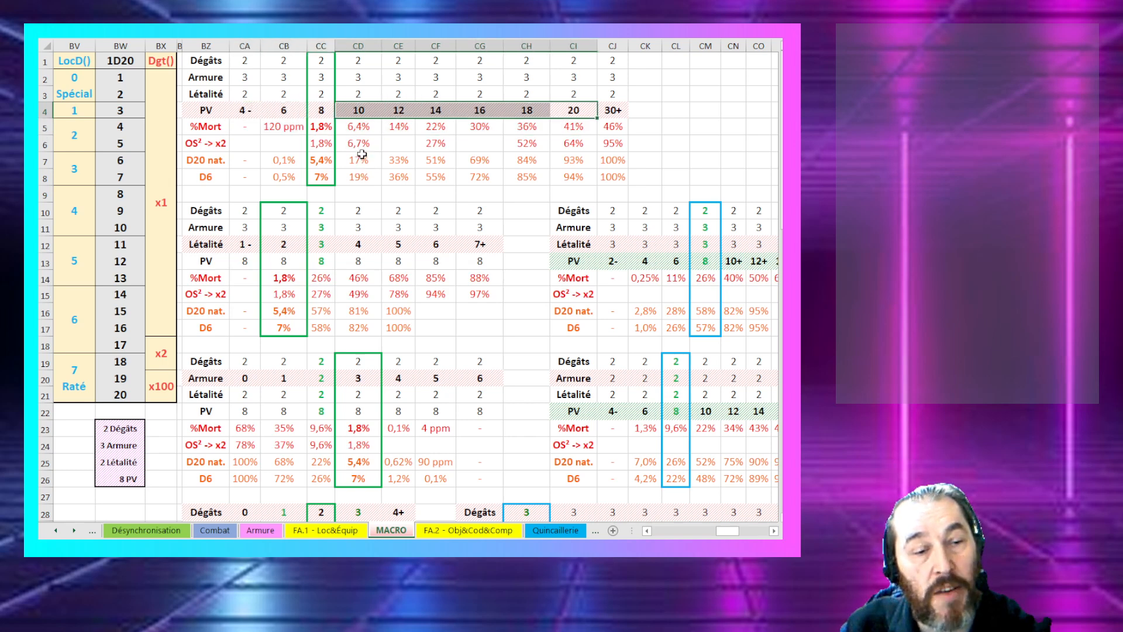
left_click_drag(431, 114, 375, 113)
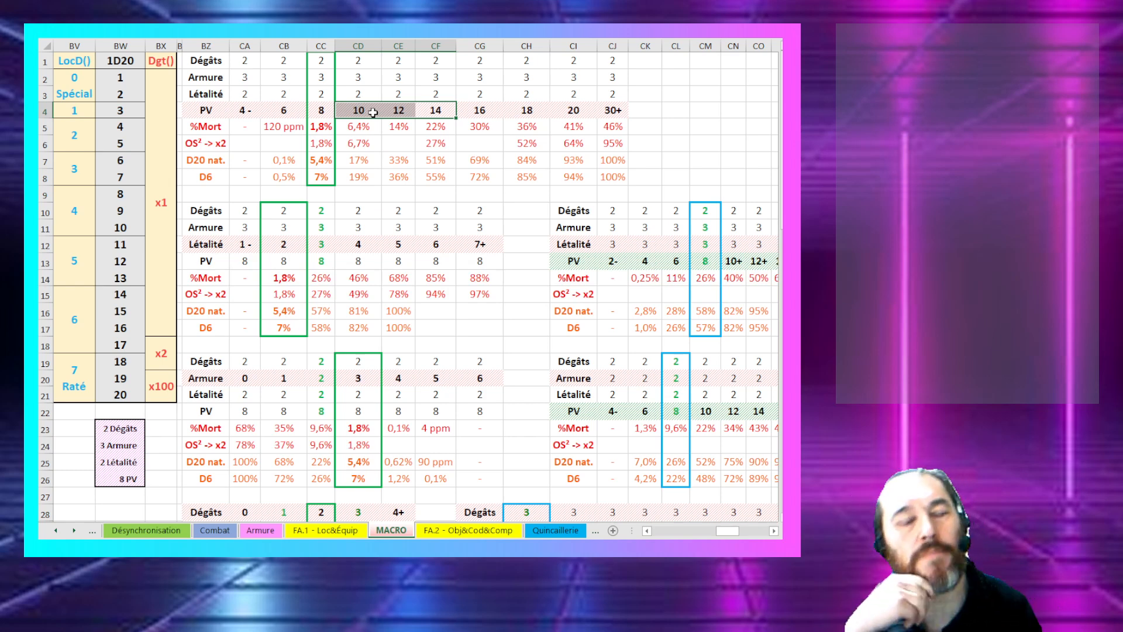
left_click(374, 113)
left_click_drag(373, 113, 425, 112)
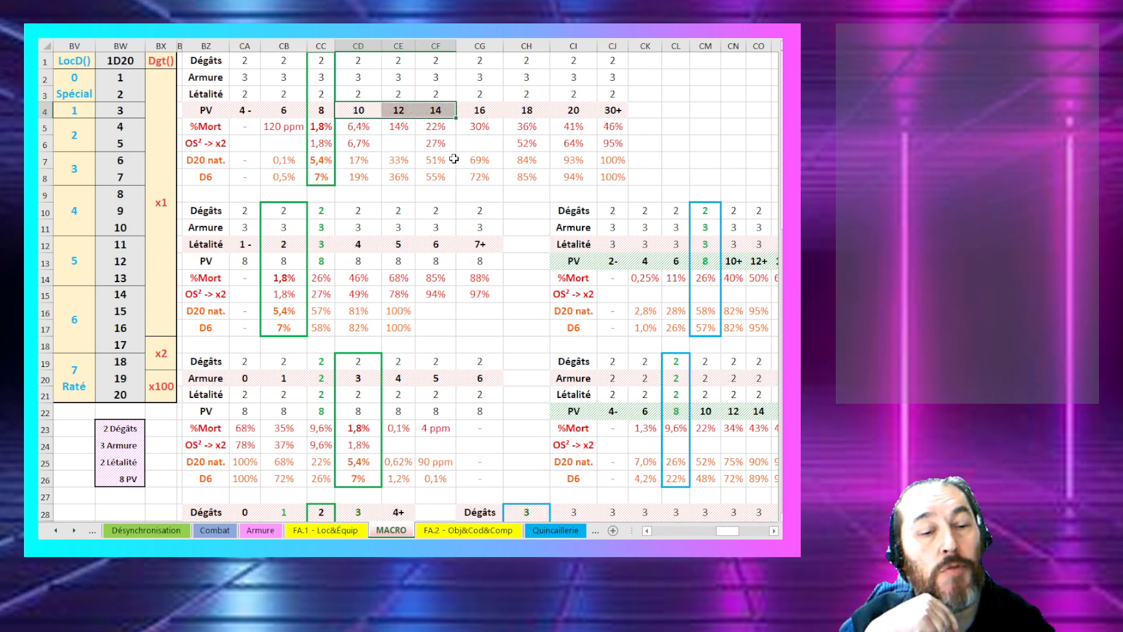
left_click_drag(450, 160, 375, 161)
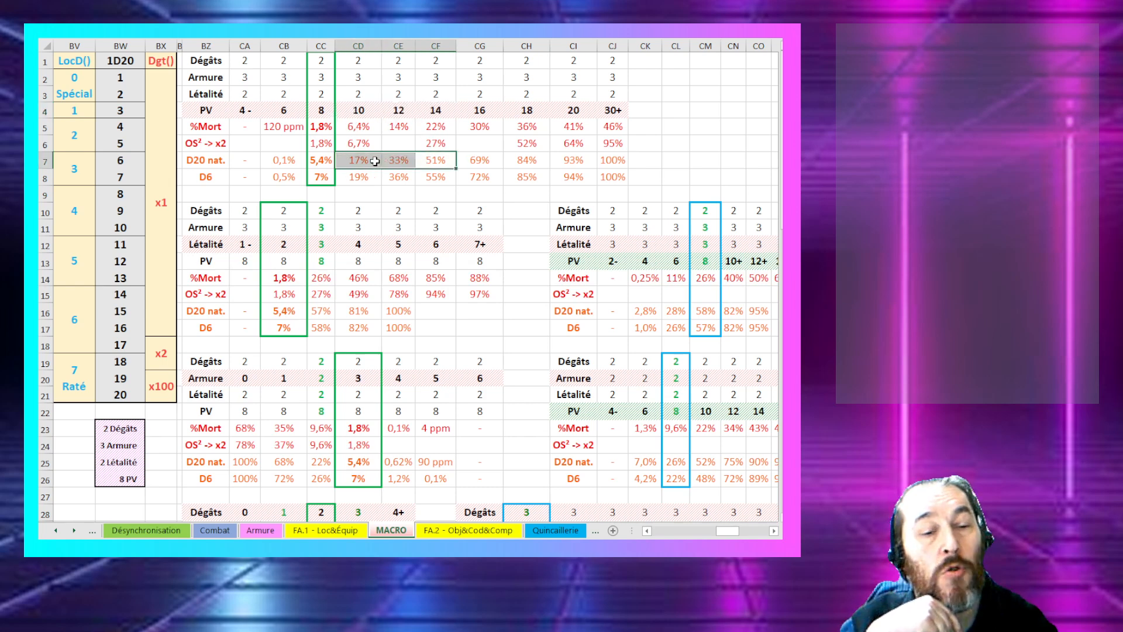
left_click(401, 112)
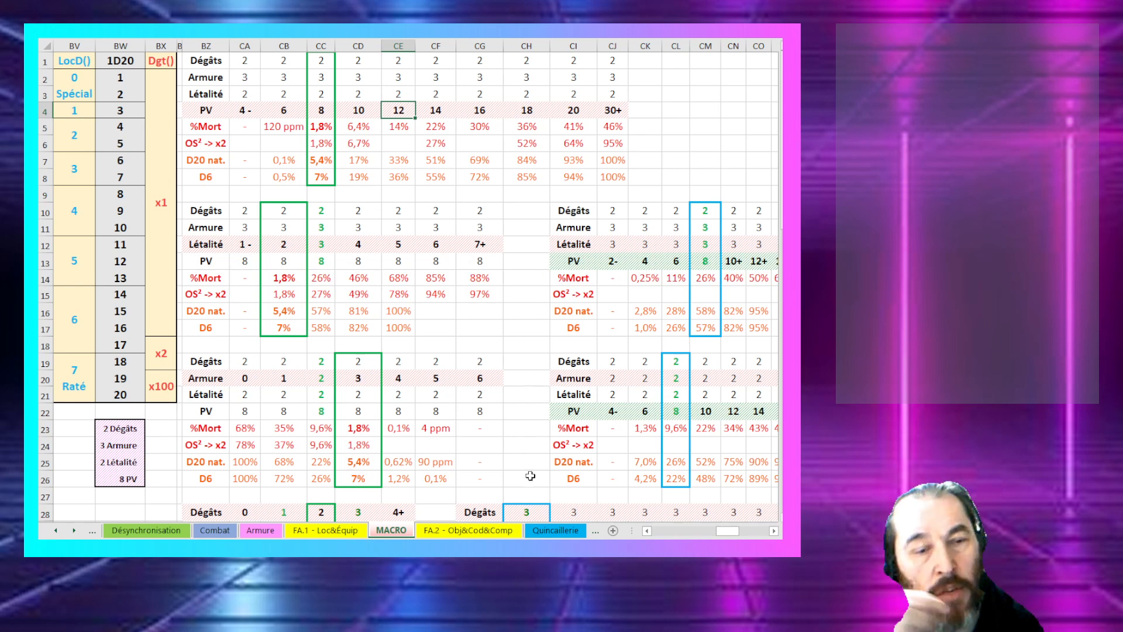
Step: Compare Létalité 2, 3 and 4 in row 12 of the table varying Létalité
left_click(281, 245)
left_click_drag(281, 244, 337, 243)
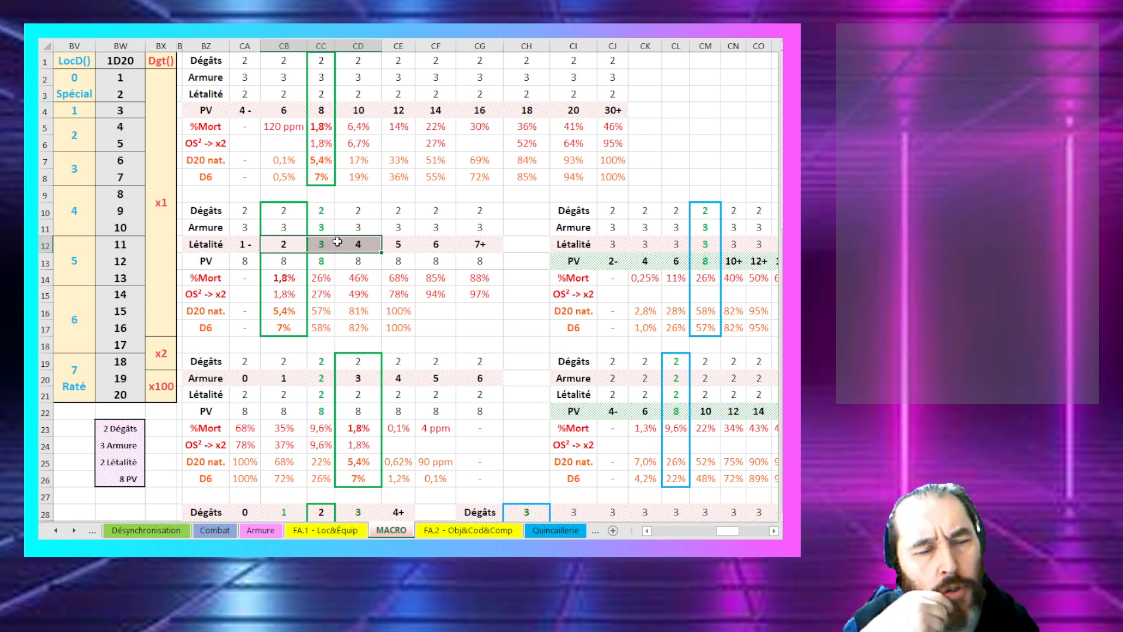
left_click(338, 242)
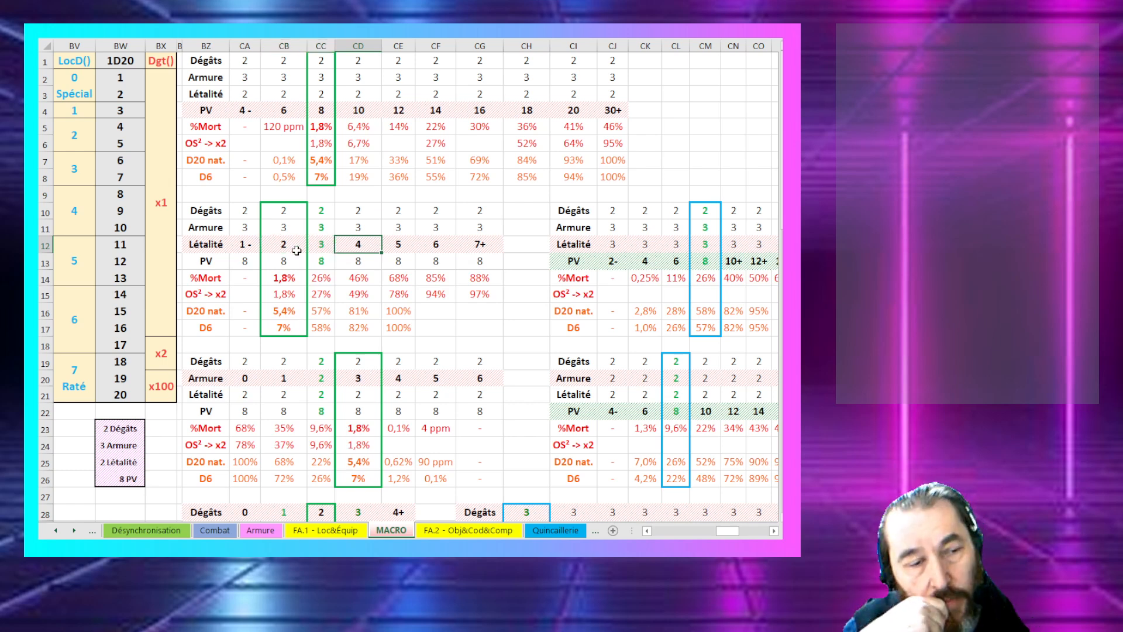
mouse_move(285, 240)
left_mouse_down()
mouse_move(372, 238)
mouse_move(265, 245)
left_mouse_up()
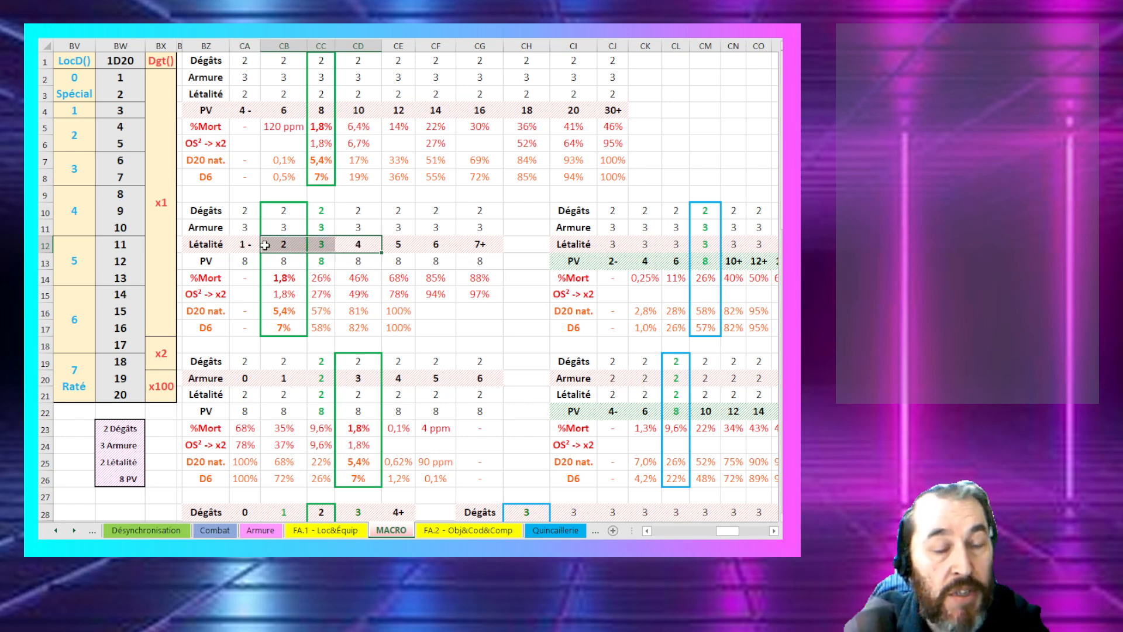
left_click(265, 245)
left_click_drag(322, 244, 355, 245)
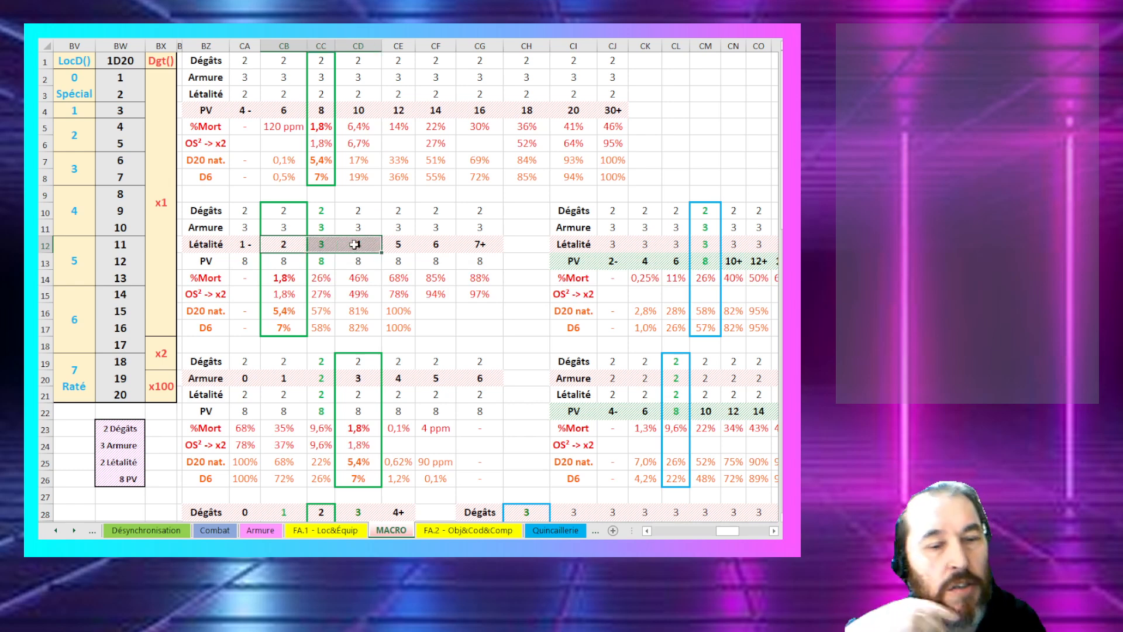
left_click(354, 245)
Step: Review the full Létalité range in row 12 from 1- to 7+, ending on 7+
left_click_drag(273, 242, 478, 242)
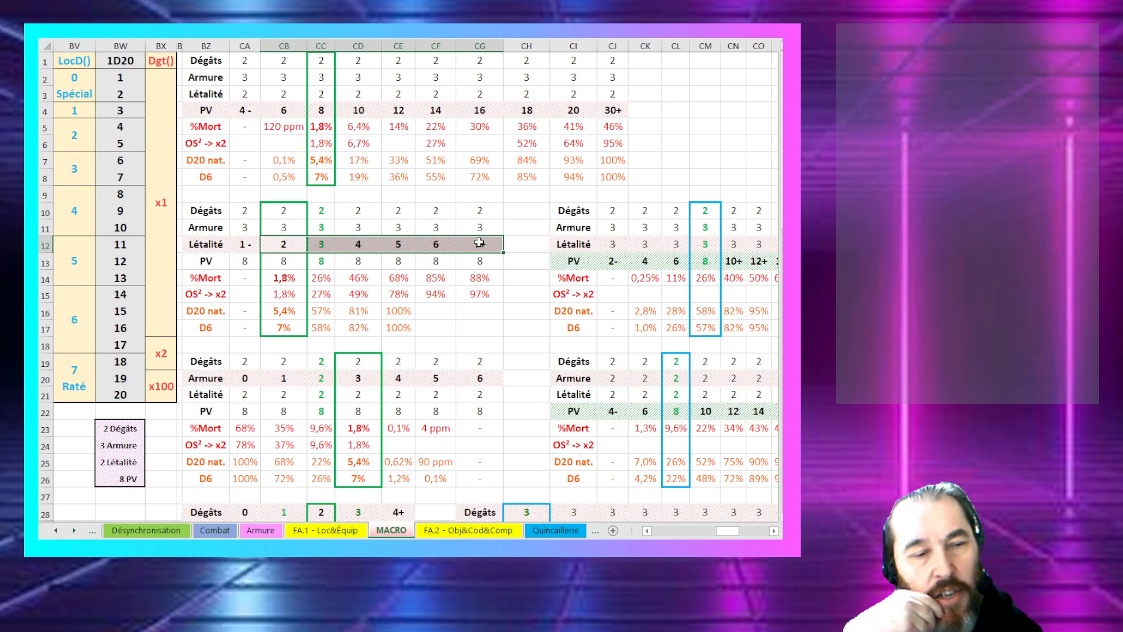
left_click_drag(480, 242, 384, 242)
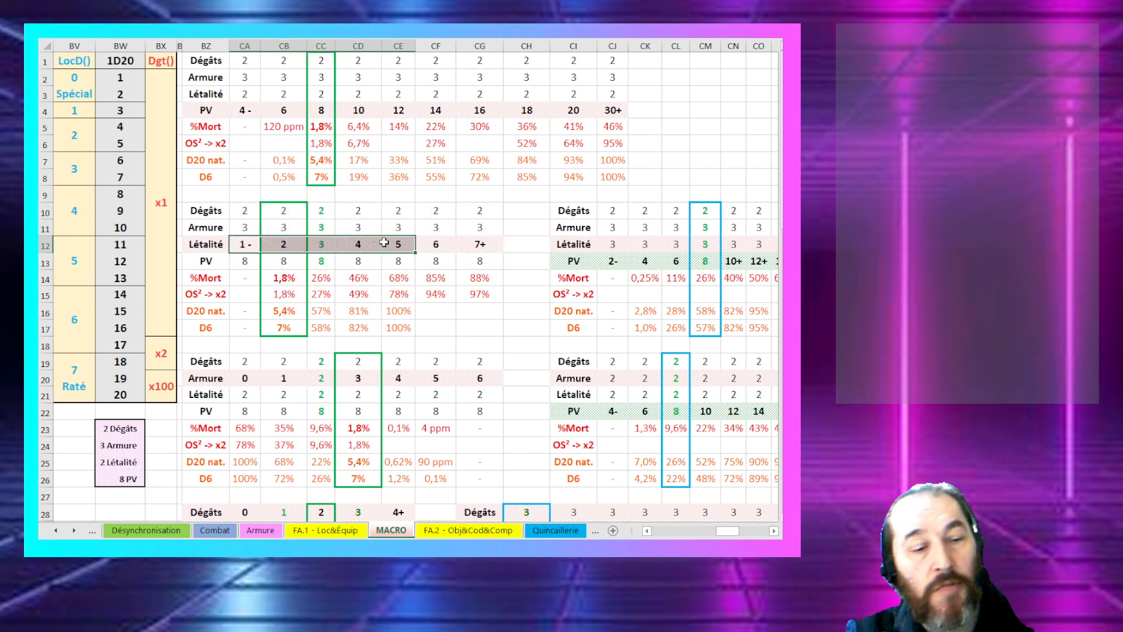
left_click(480, 241)
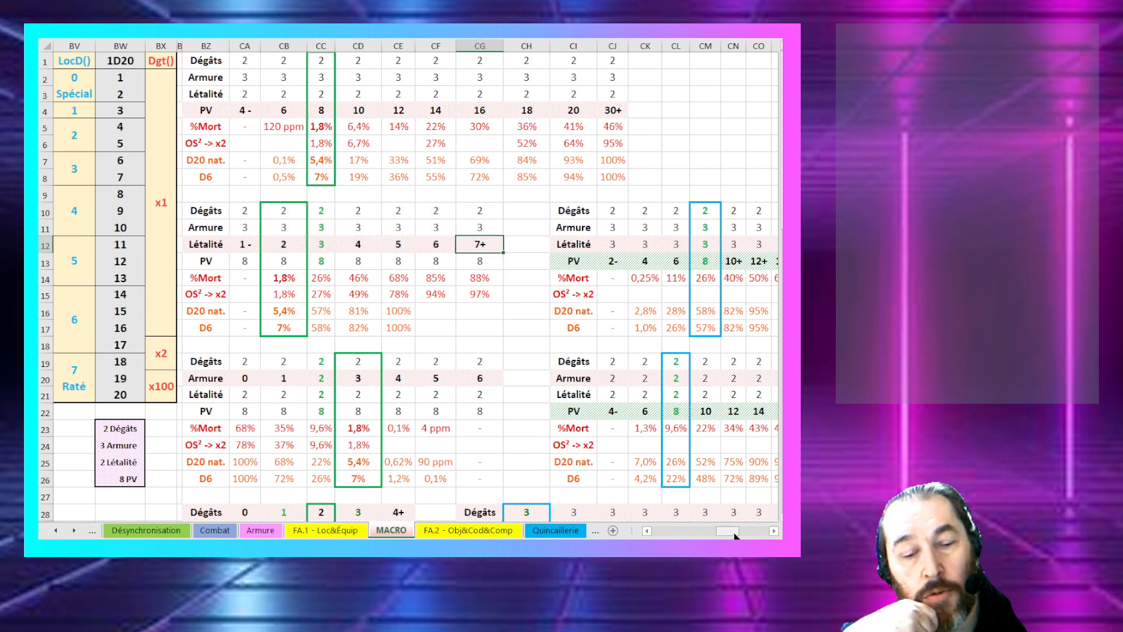
Step: Compare Armure 1, 2 and 3 in row 20 of the table varying Armure
left_click_drag(736, 535, 740, 535)
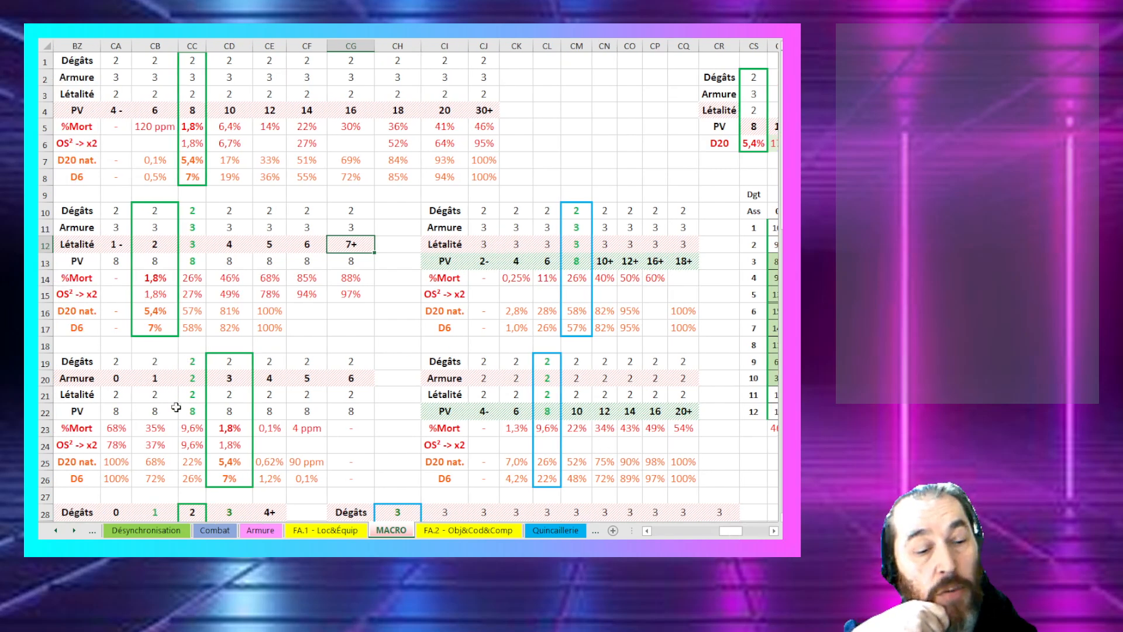
left_click_drag(128, 366, 170, 381)
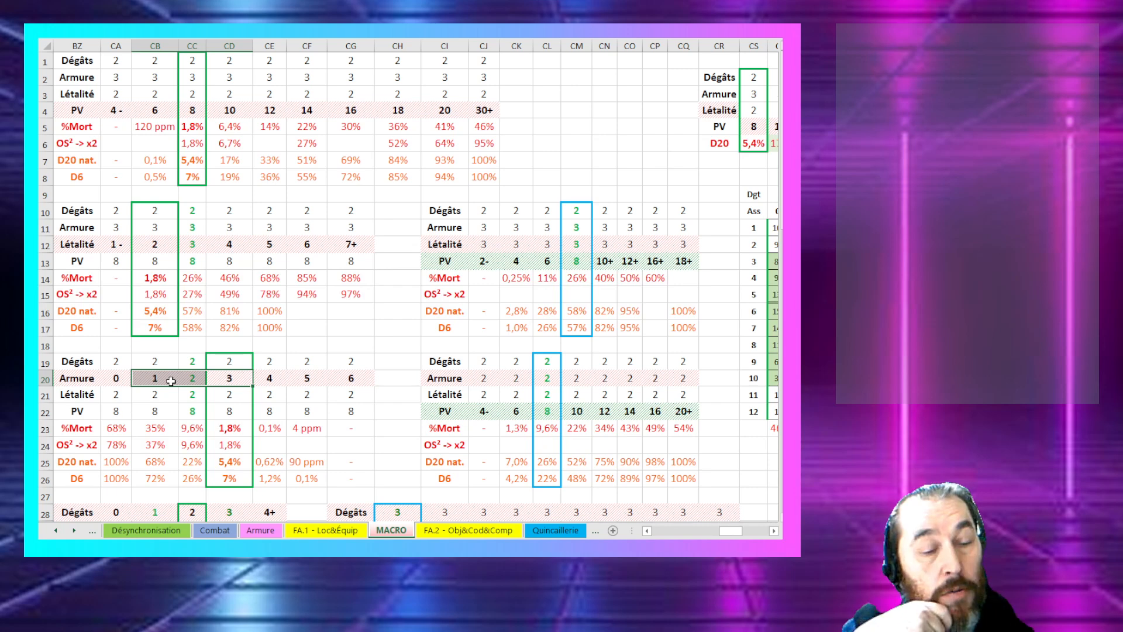
left_click(216, 381)
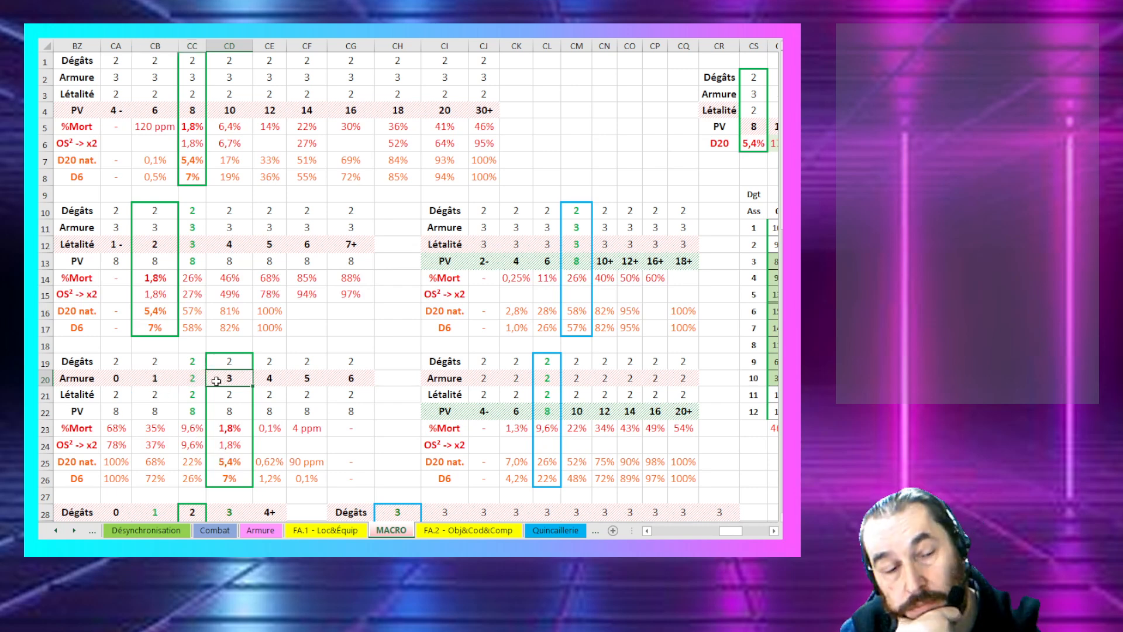
mouse_move(217, 377)
left_mouse_down()
mouse_move(222, 430)
mouse_move(225, 378)
left_mouse_up()
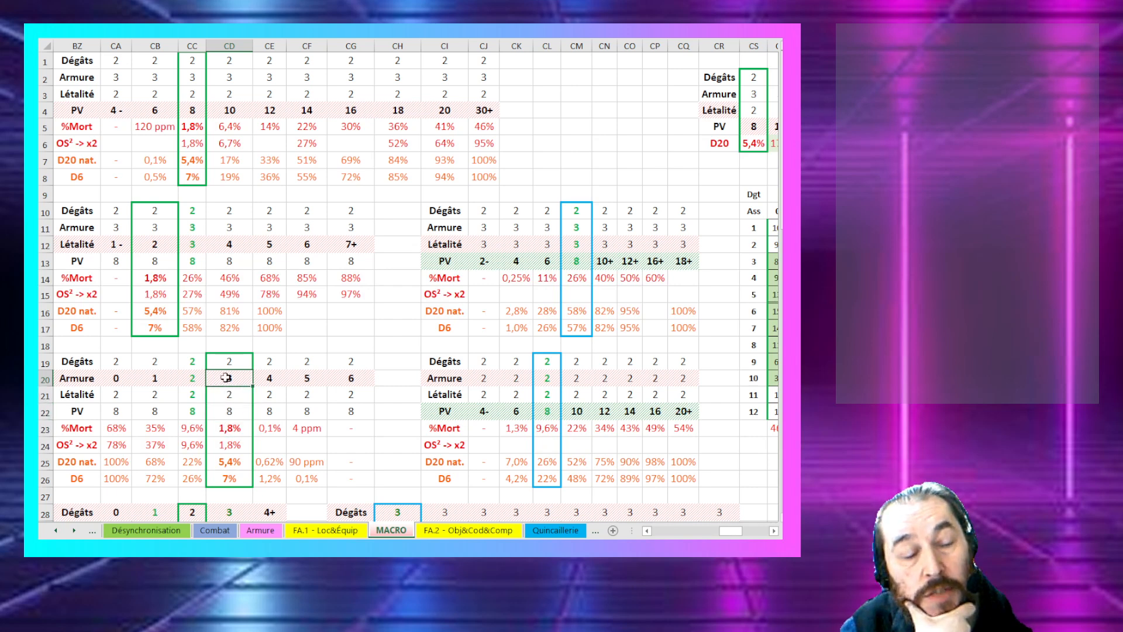
left_click(195, 379)
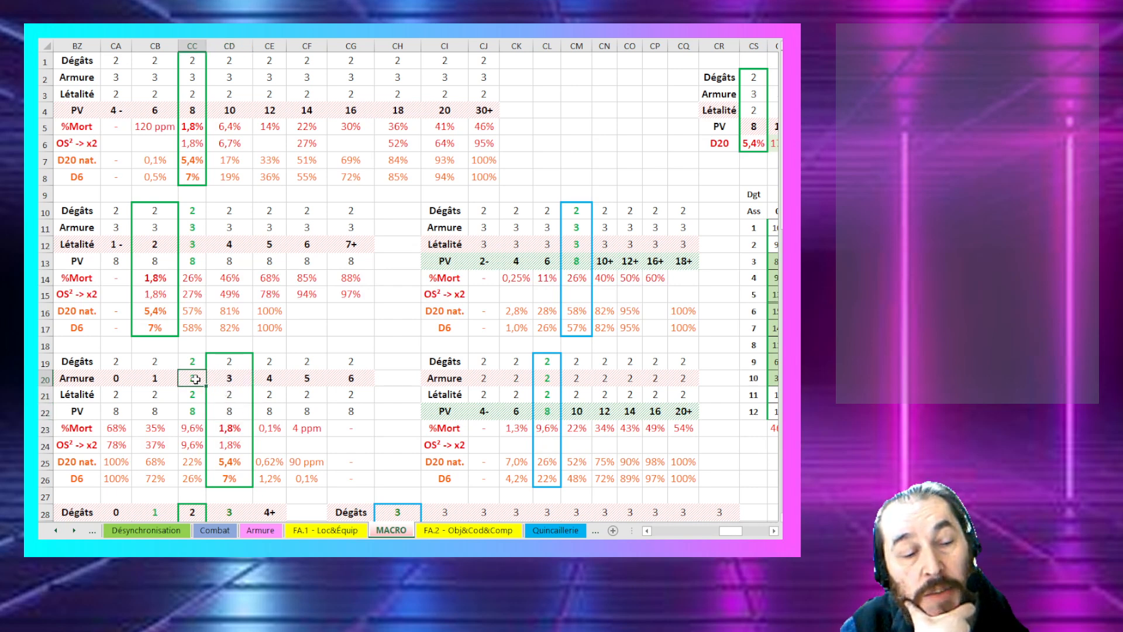
left_click(233, 382)
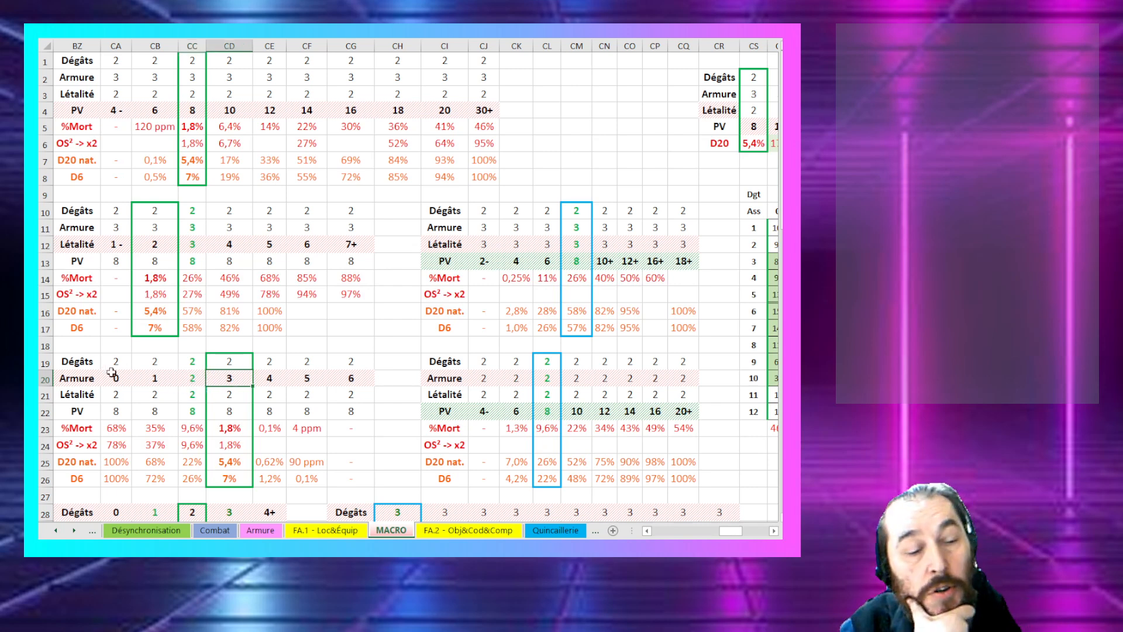
Step: Check Létalité 2 against Armure 2, 3 and 4 in rows 20 and 21
left_click(256, 399)
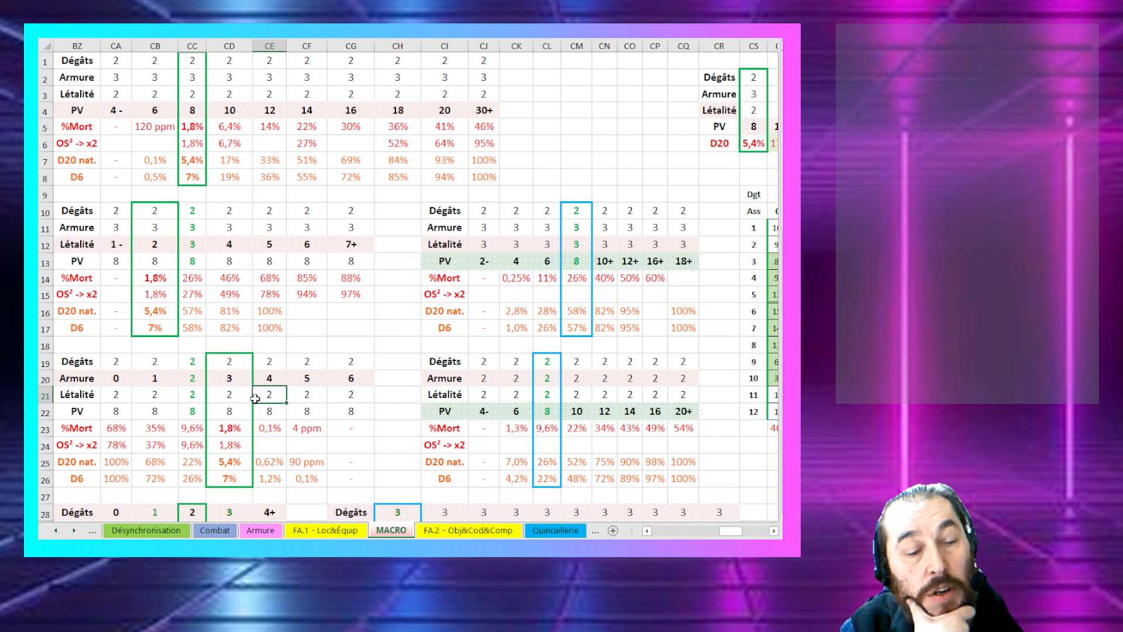
left_click(190, 398)
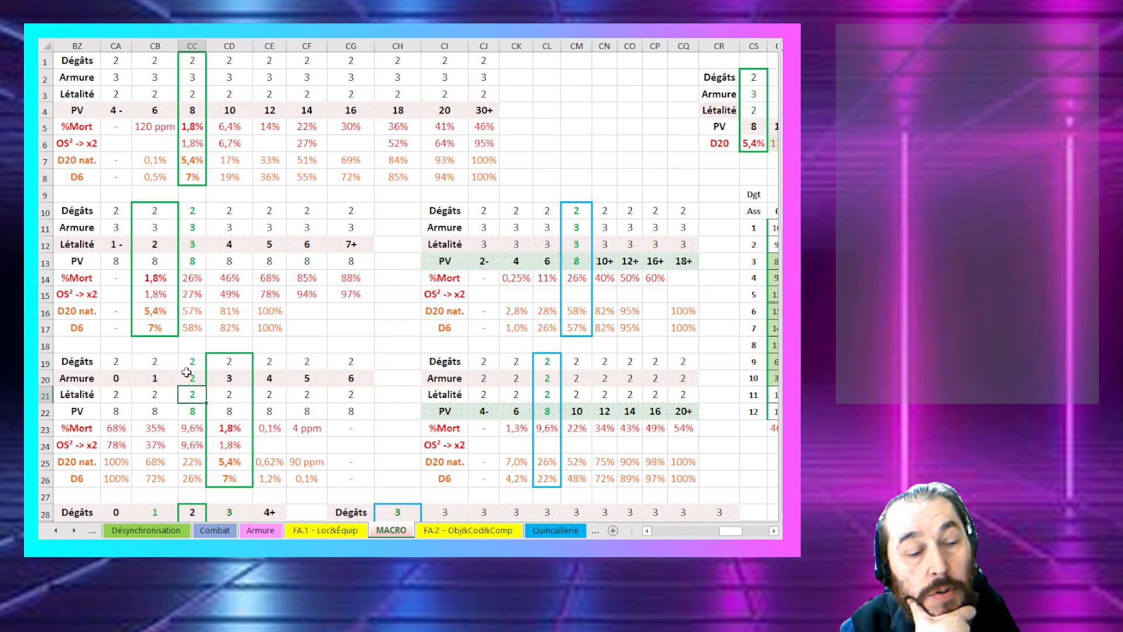
left_click(188, 378)
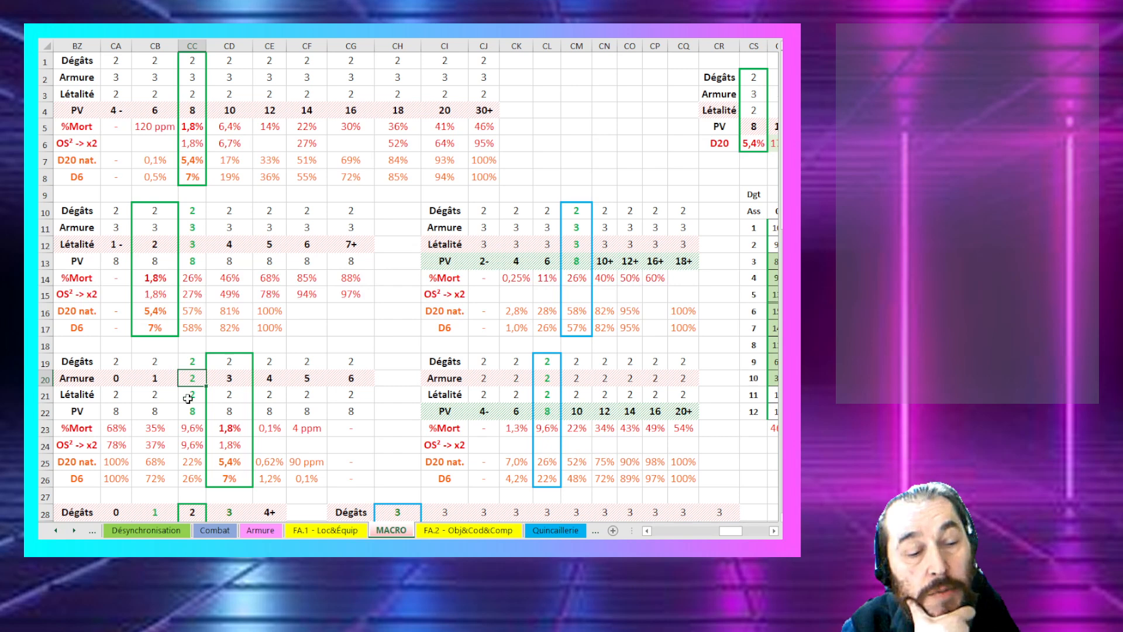
left_click(188, 398)
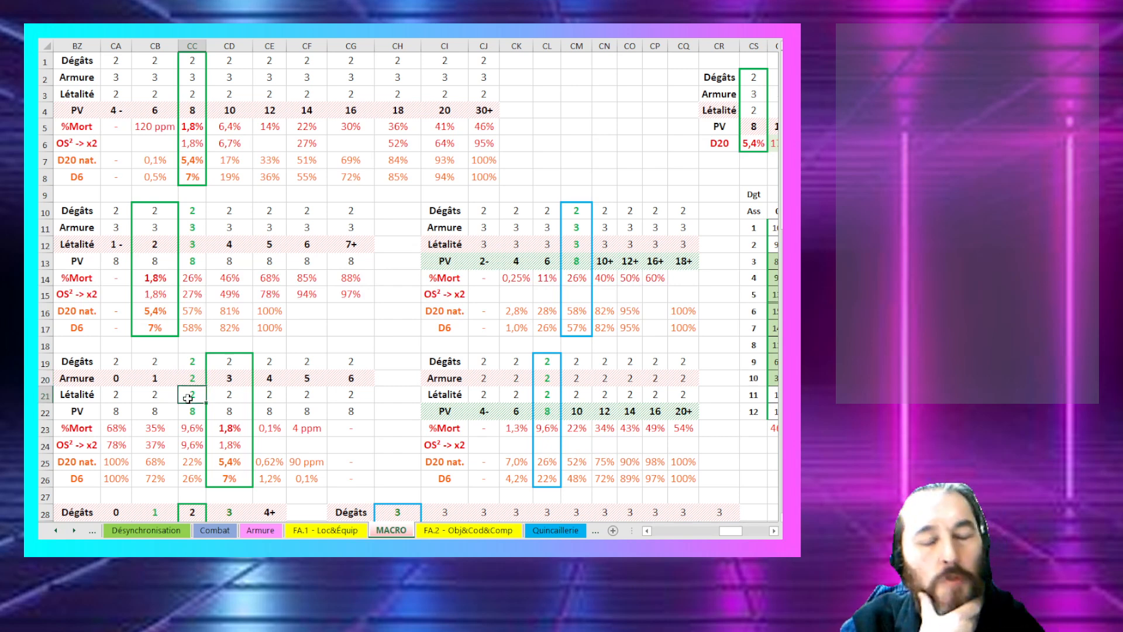
left_click(240, 397)
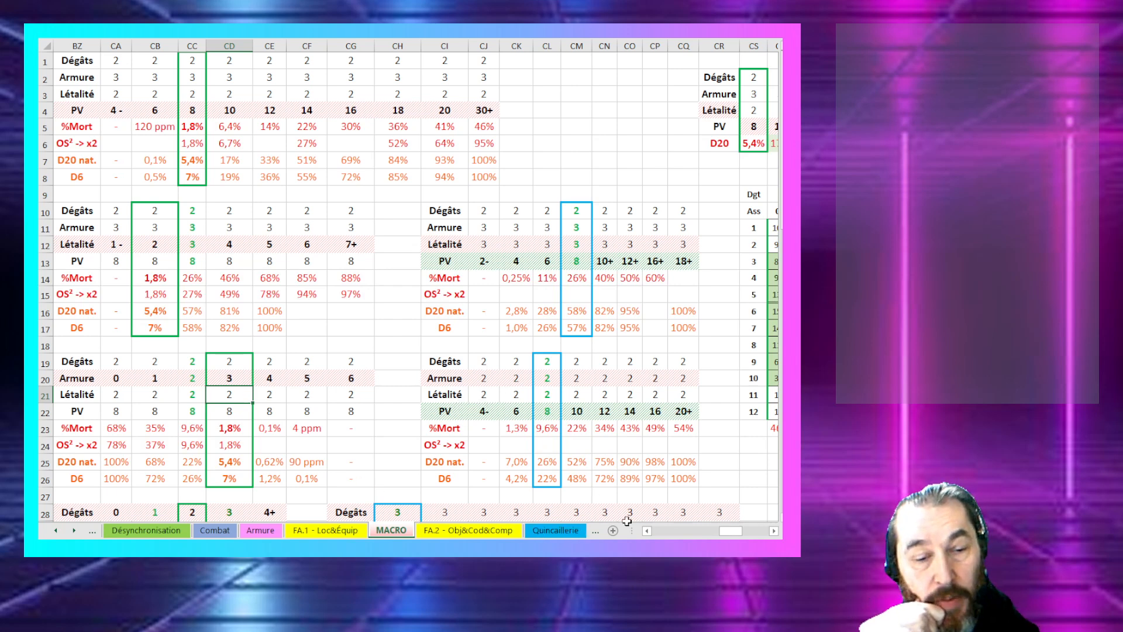
Step: Compare the three assault tables for 3 Arm // 2 Lét at 30 PV, 20 PV and 10 PV
left_click_drag(721, 532, 741, 533)
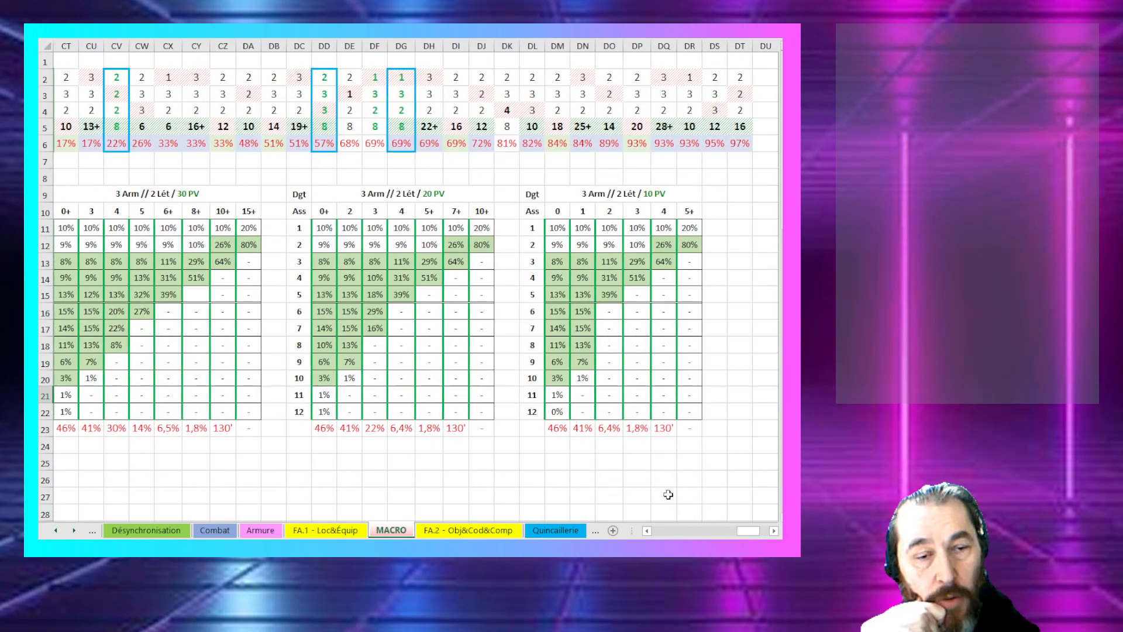
left_click(646, 531)
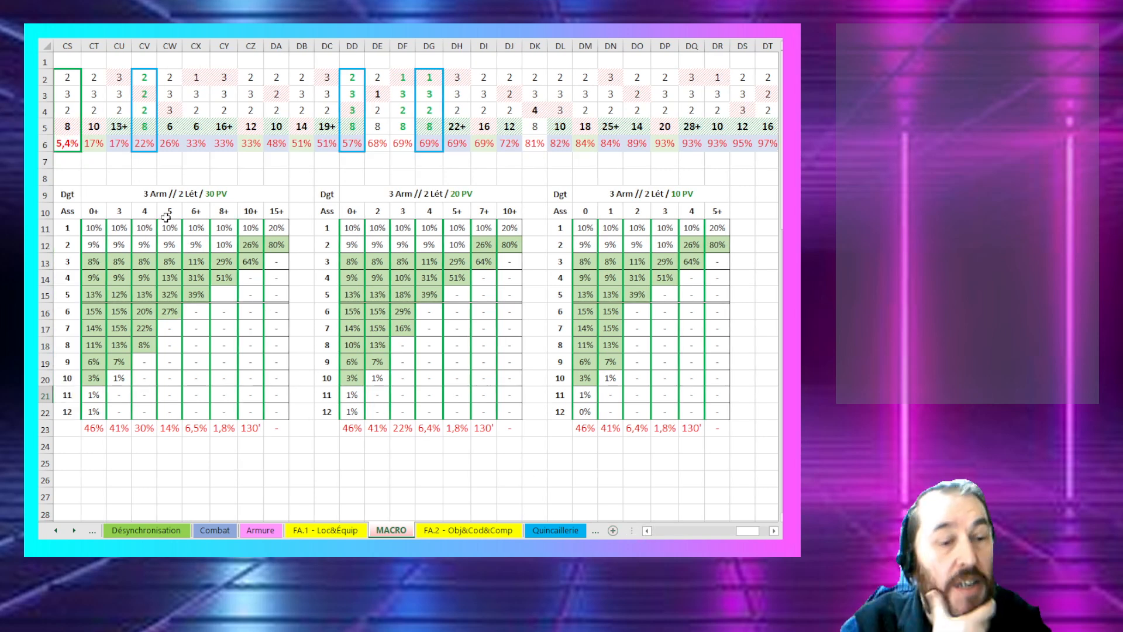
left_click(180, 188)
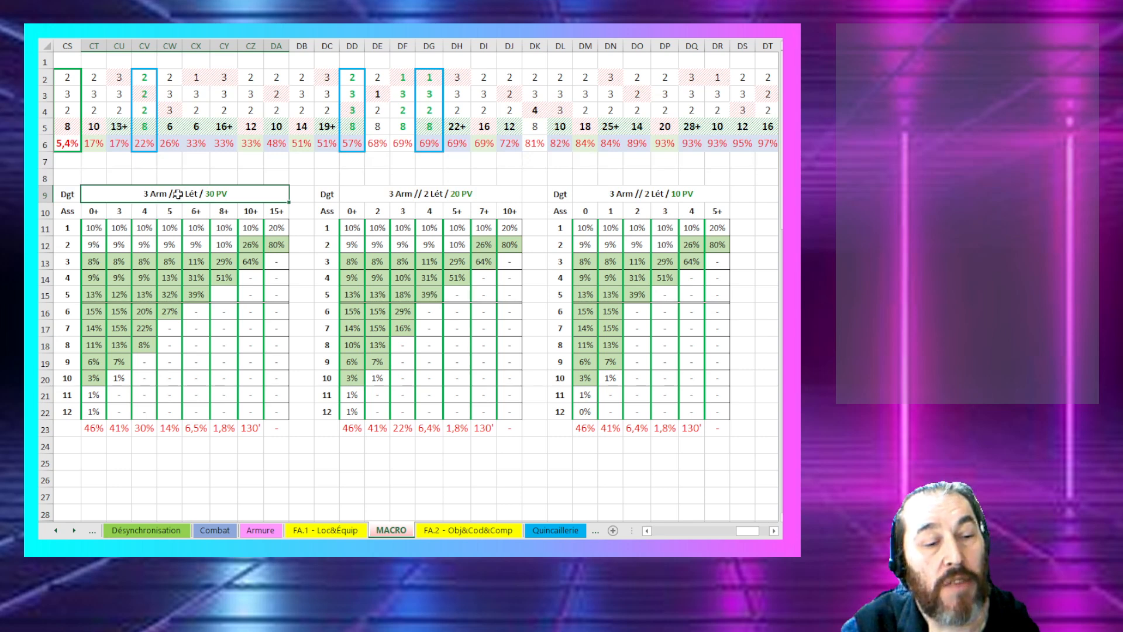
left_click(454, 197)
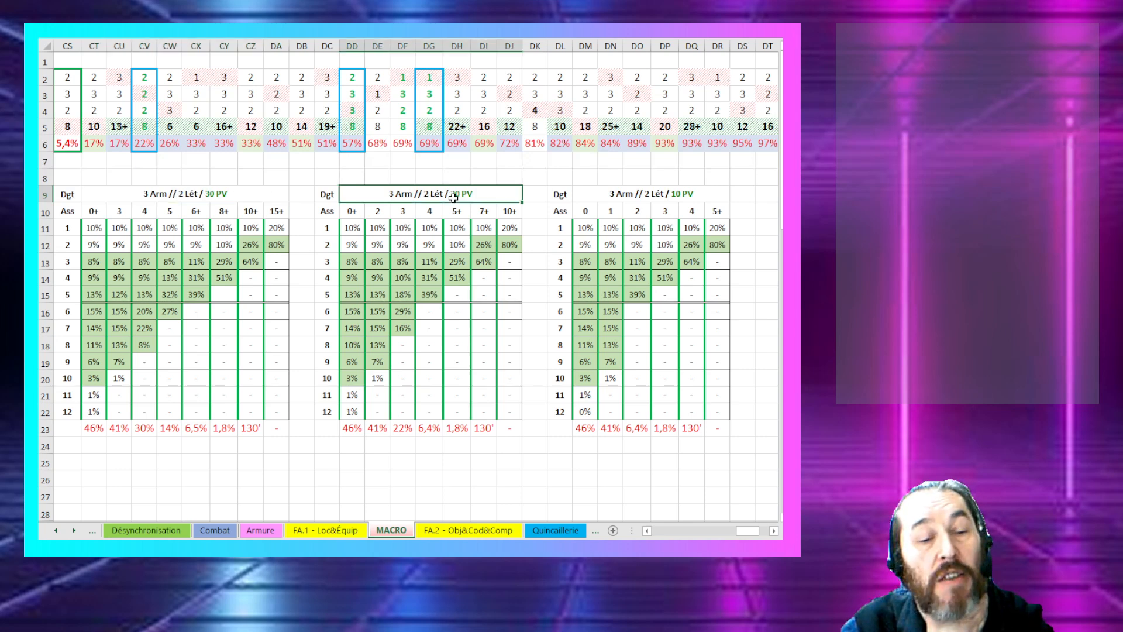
left_click(625, 192)
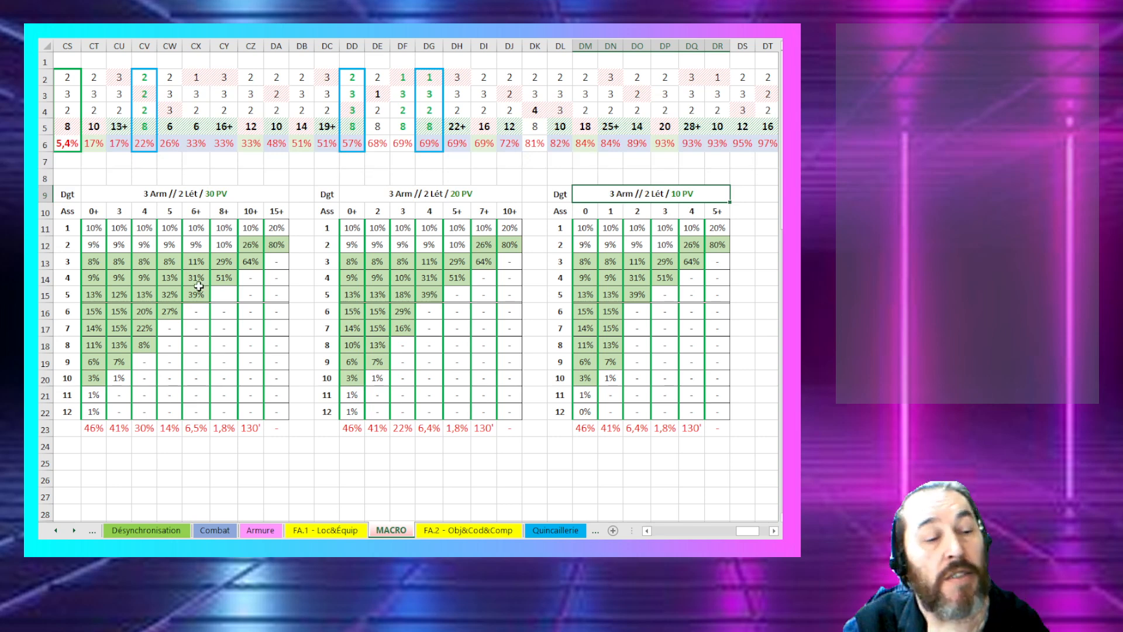
Step: Review assaults 1 to 12 and the damage headings 0+ to 15+ of the 30 PV table
left_click_drag(66, 228, 61, 409)
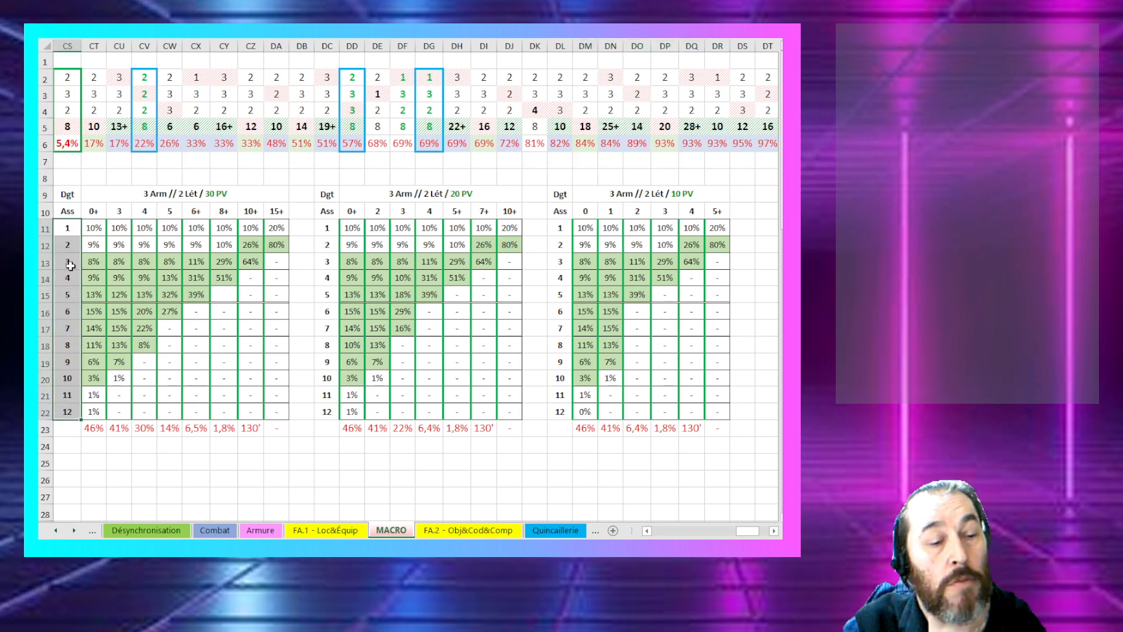
left_click(170, 307)
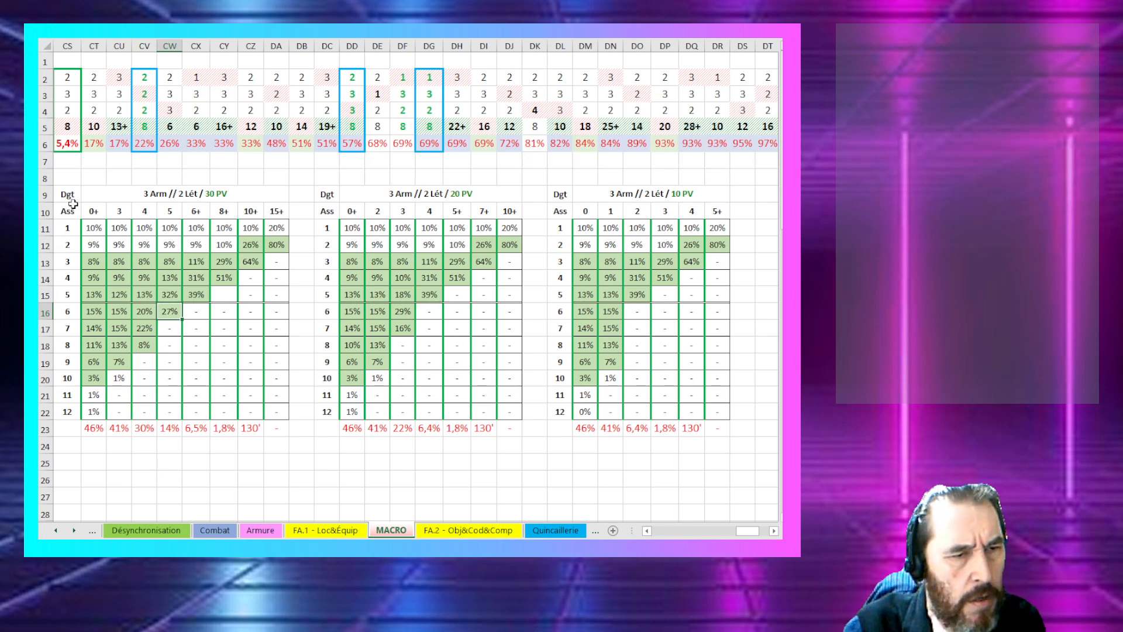
left_click(96, 211)
left_click_drag(96, 211, 276, 211)
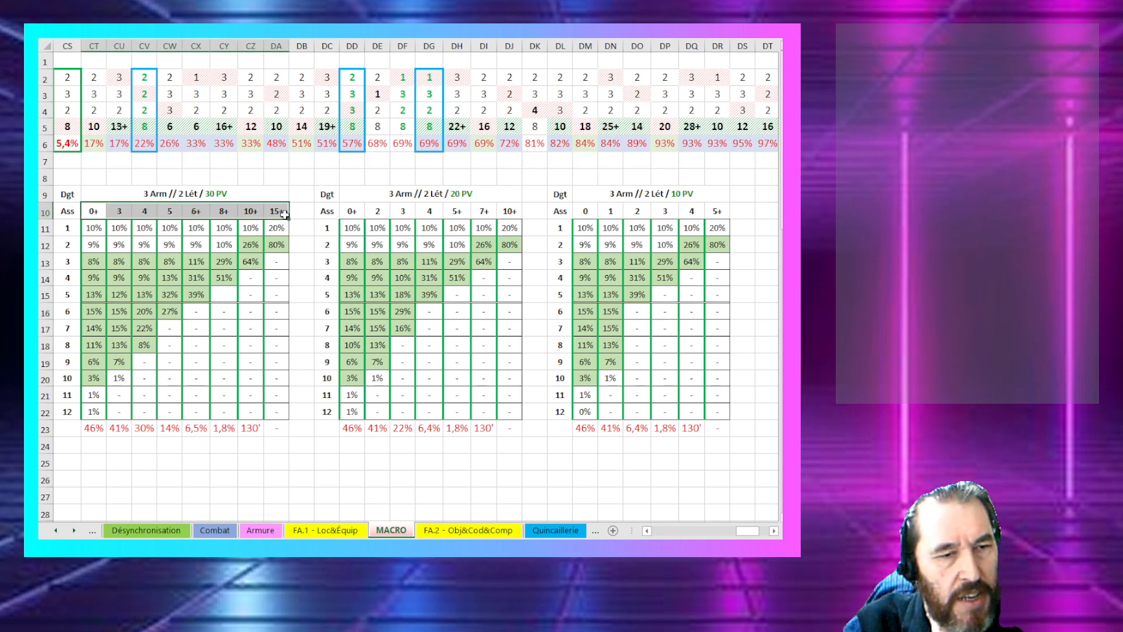
left_click_drag(71, 230, 58, 410)
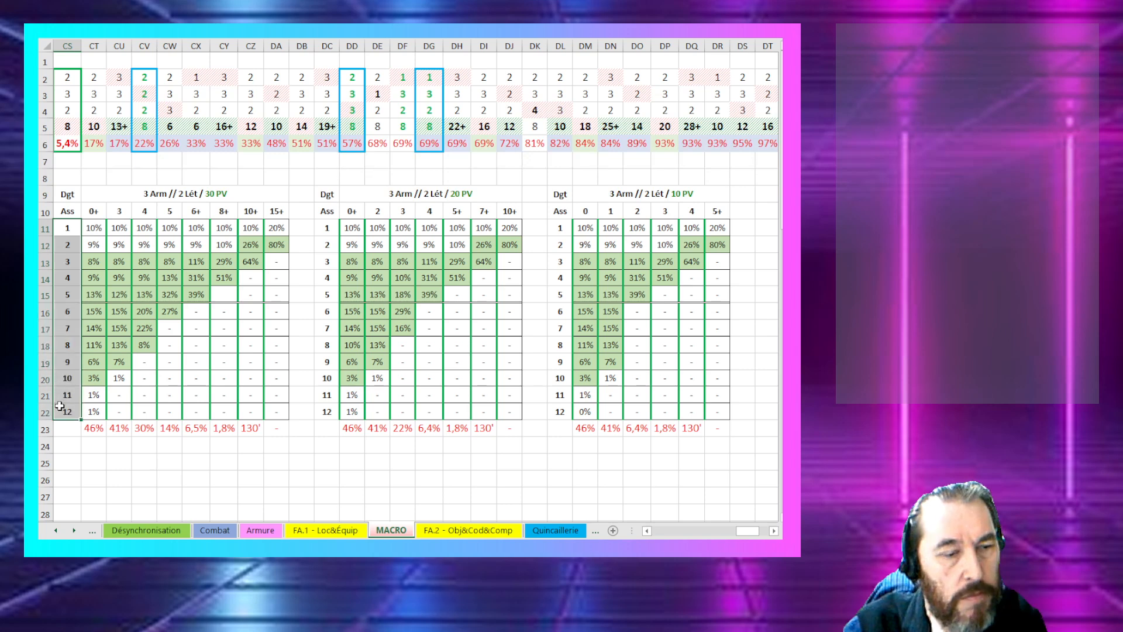
left_click(151, 194)
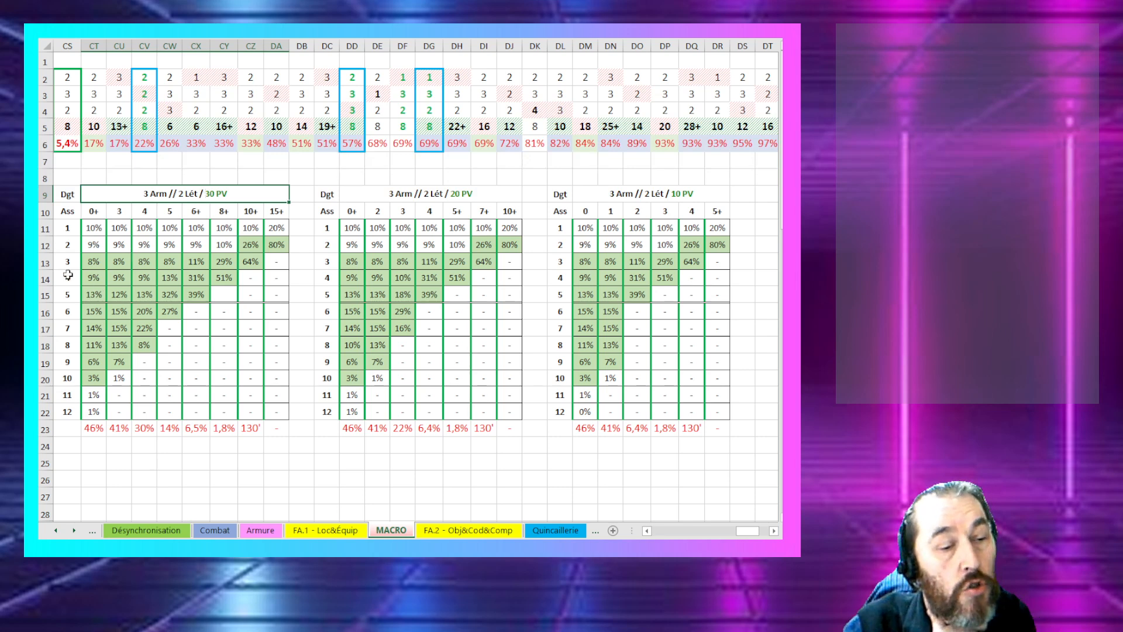
Step: Examine the 0+ damage column of the 30 PV table across its assault rows, including its percentage in row 23
left_click(62, 245)
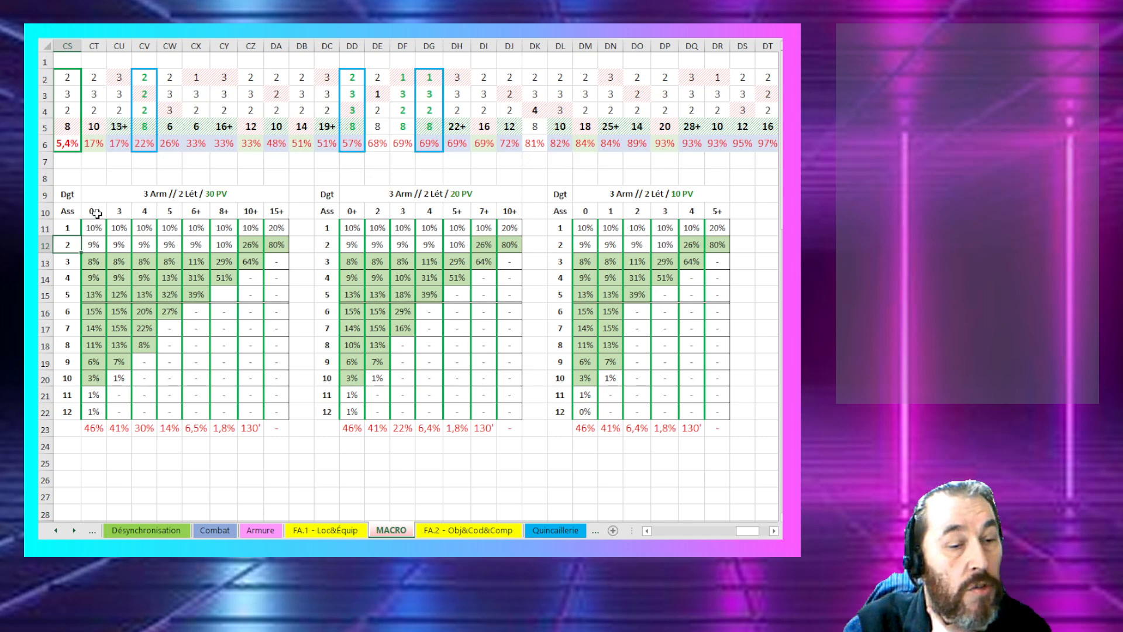
left_click_drag(93, 244, 91, 386)
left_click(113, 362)
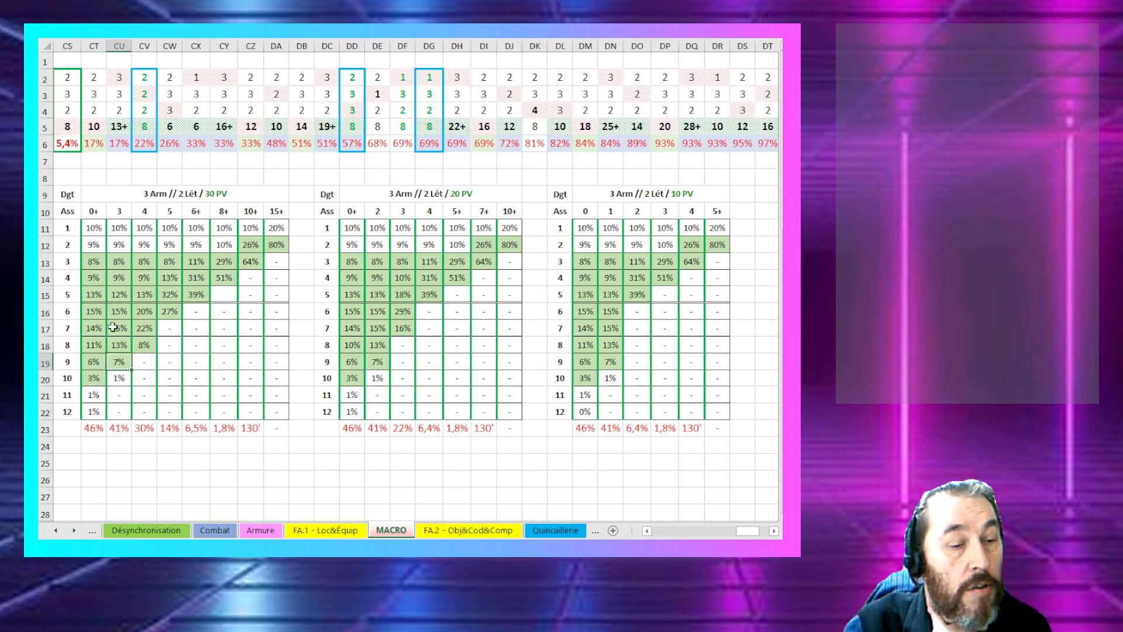
left_click(96, 261)
left_click_drag(98, 286, 91, 316)
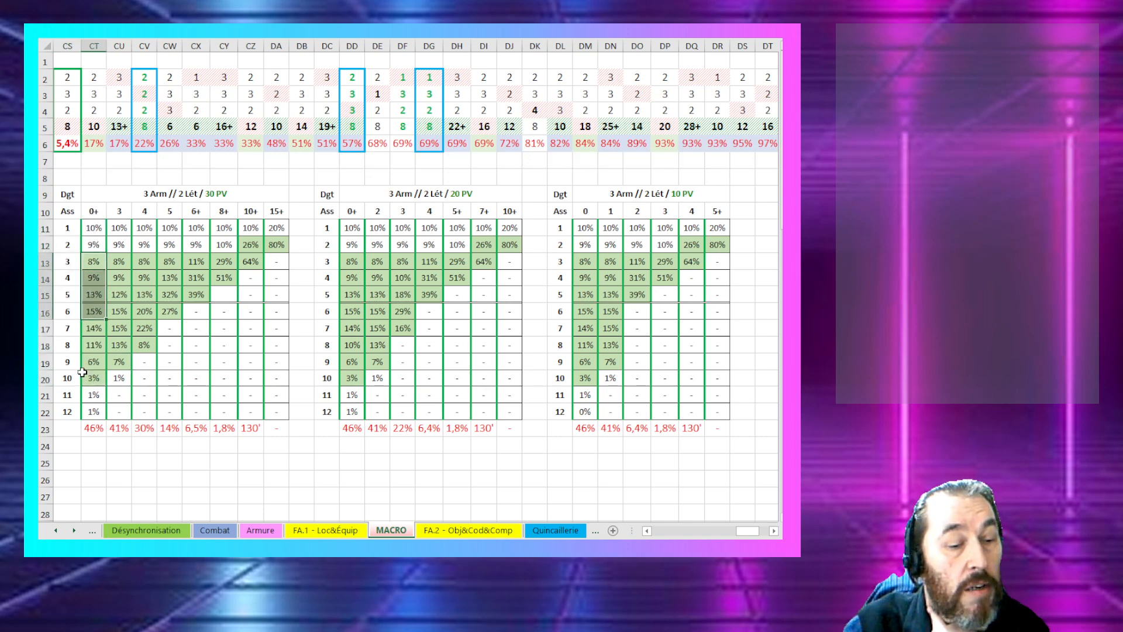
left_click(92, 429)
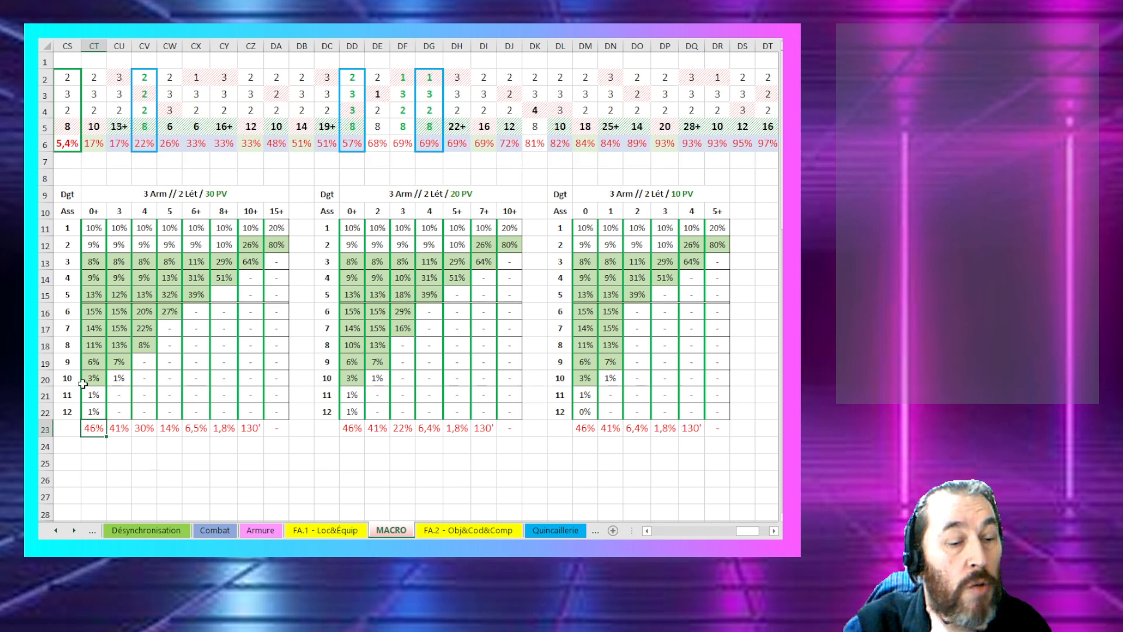
left_click_drag(92, 307, 90, 328)
left_click_drag(90, 327, 76, 346)
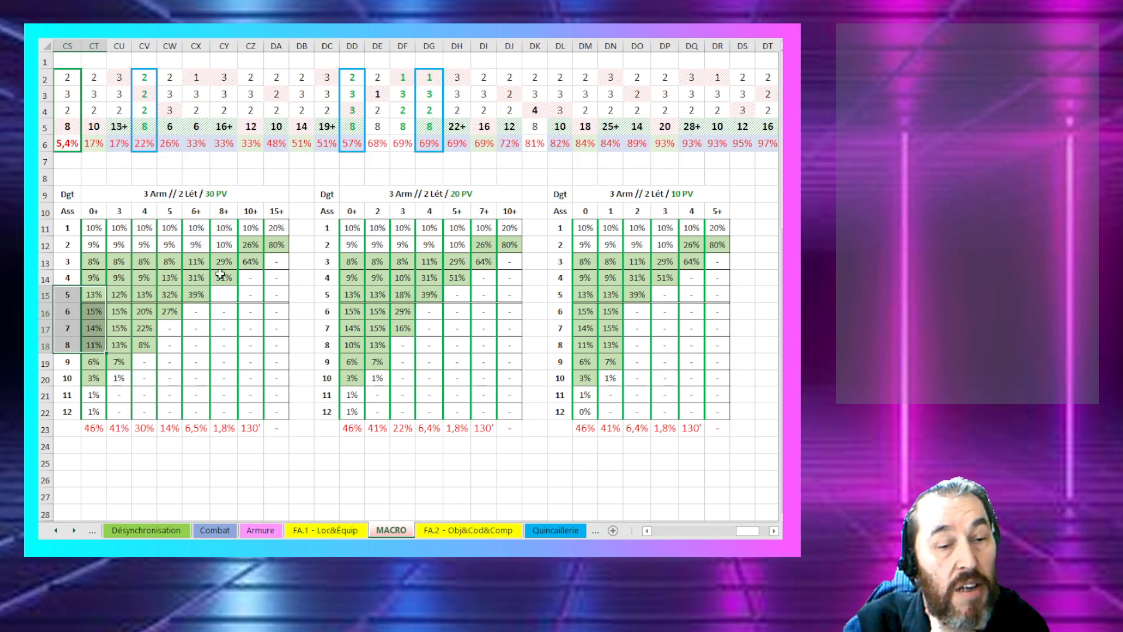
Step: Compare damage 3 in the 20 PV and 10 PV tables with the 30 PV table
left_click(407, 234)
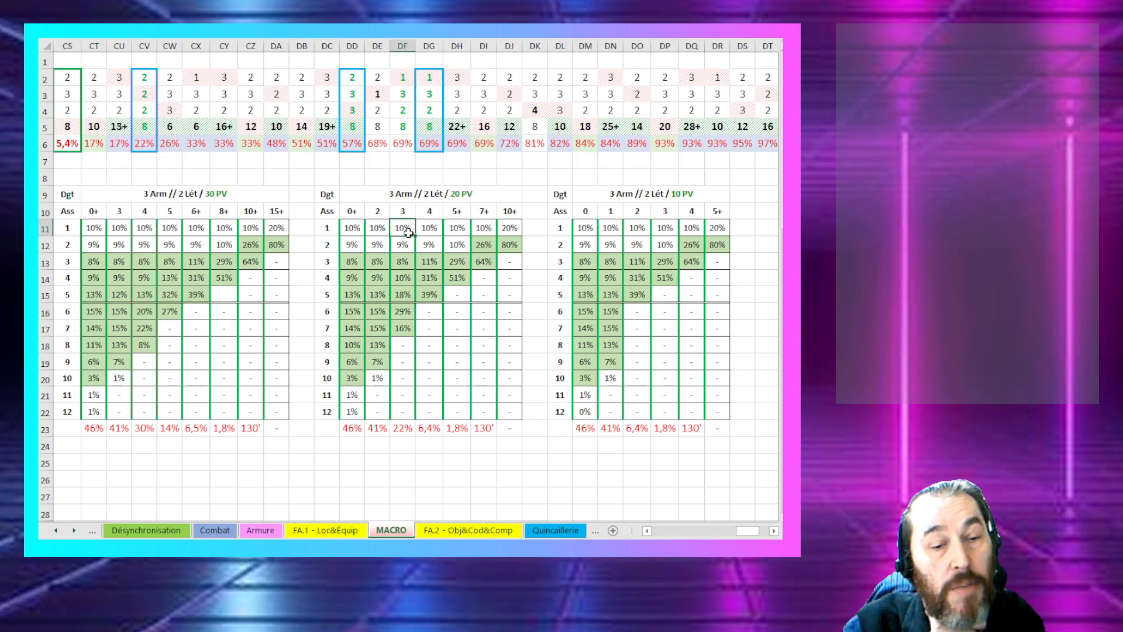
left_click(655, 214)
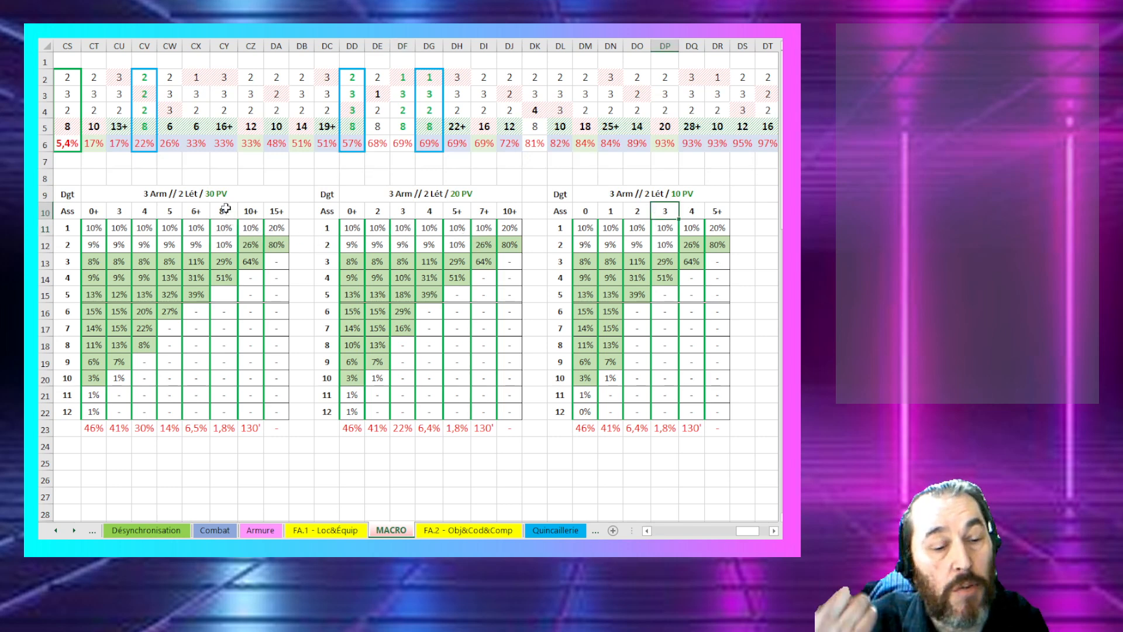
left_click(256, 193)
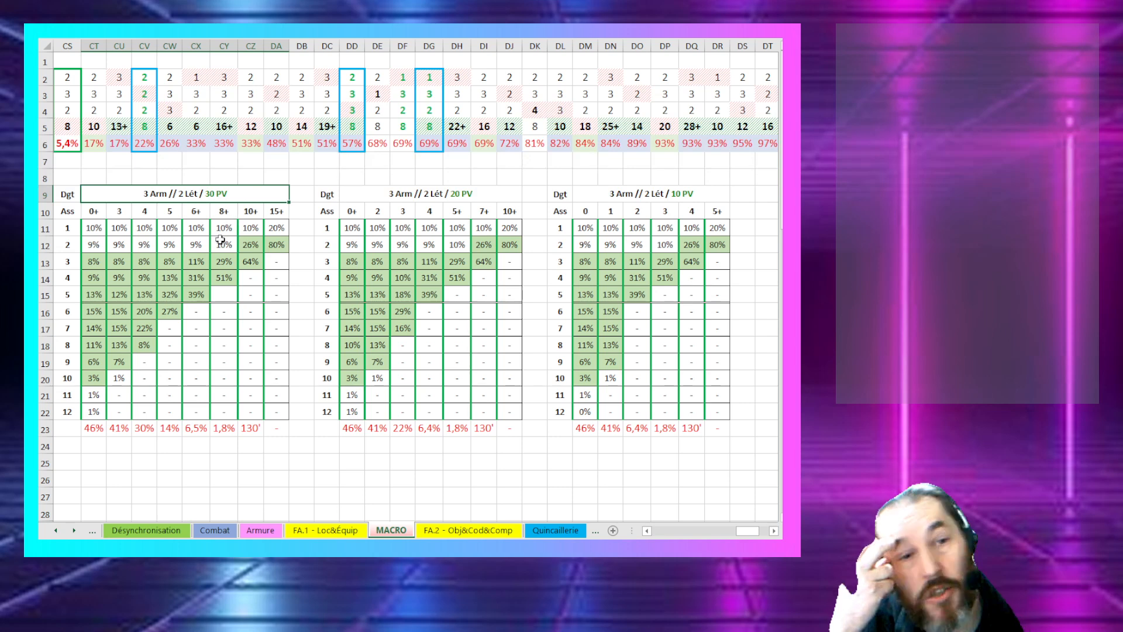
left_click(146, 391)
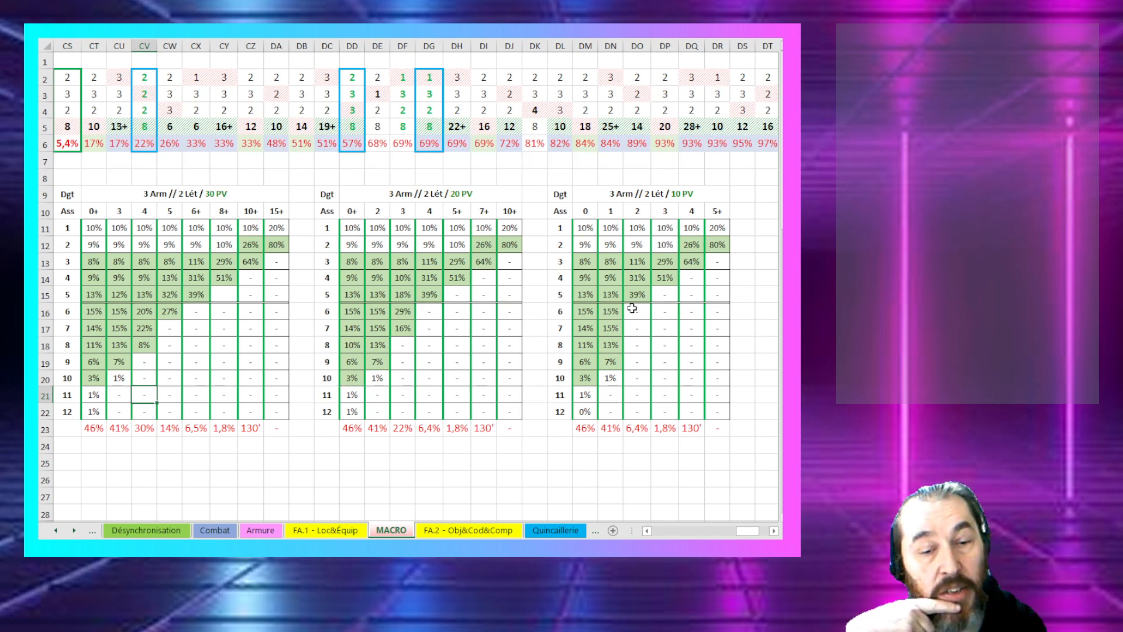
Step: Check damage 2 at assault 5 in the 10 PV table
mouse_move(608, 210)
left_mouse_down()
mouse_move(637, 209)
mouse_move(611, 210)
left_mouse_up()
left_click(648, 212)
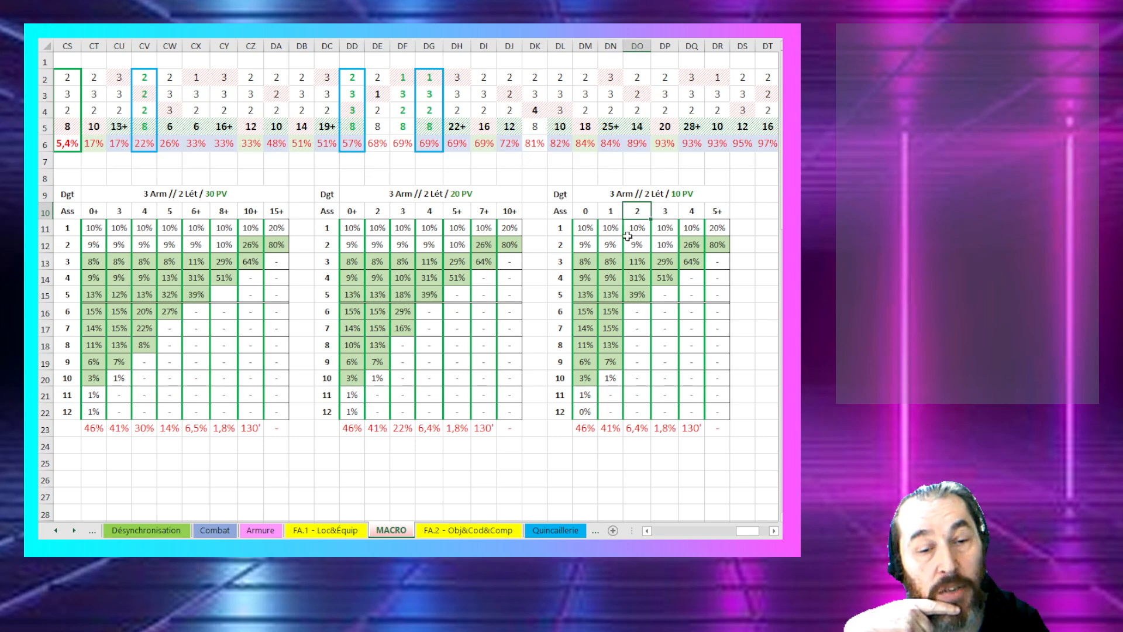
left_click_drag(563, 296, 628, 300)
left_click(632, 298)
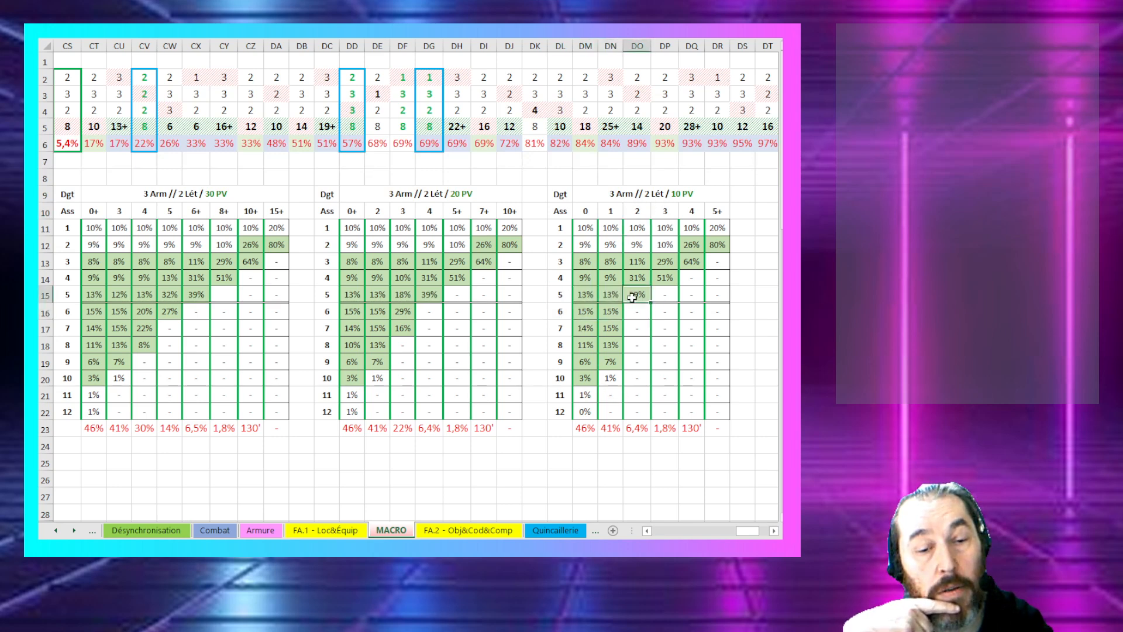
left_click(641, 212)
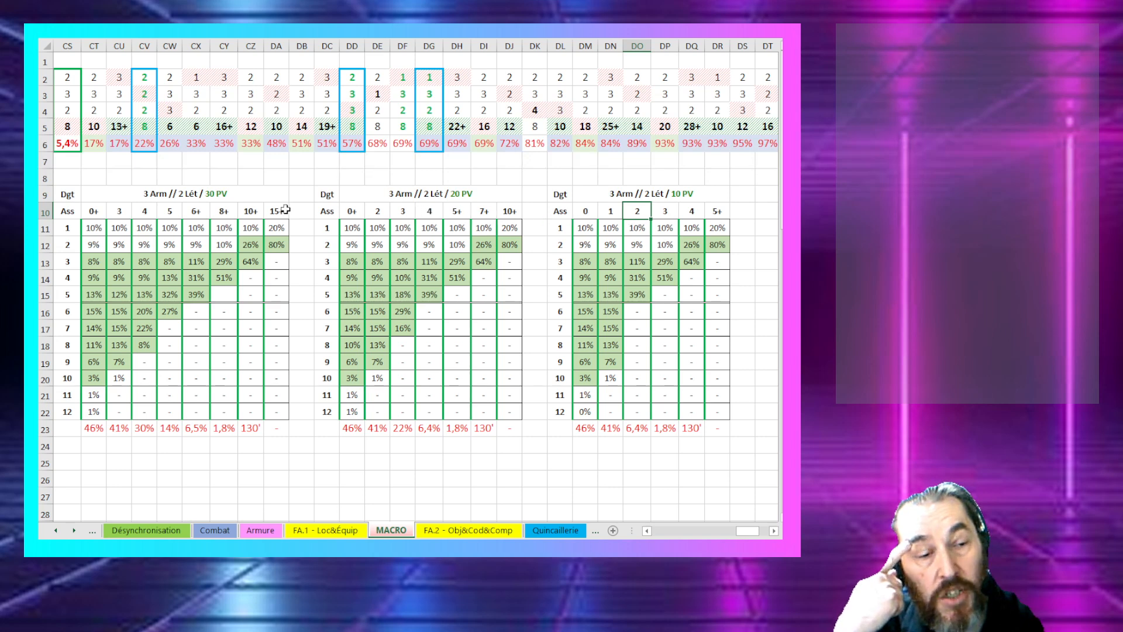
Step: Check damage 4 at assault 7 and damage 6+ at assault 5 in the 30 PV table
left_click(219, 197)
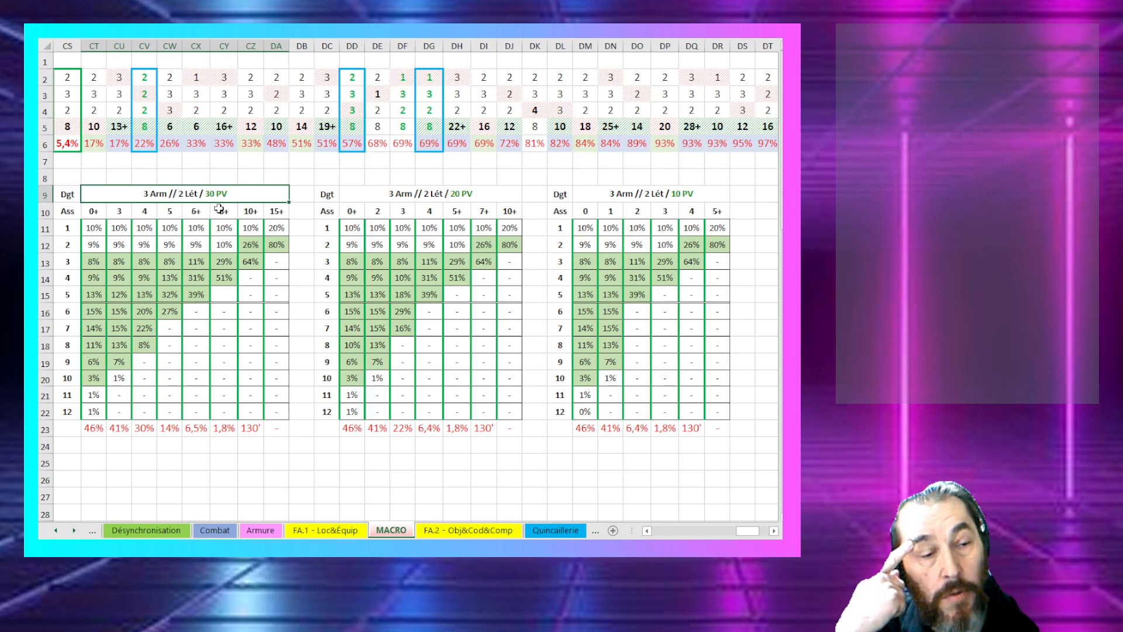
left_click(141, 212)
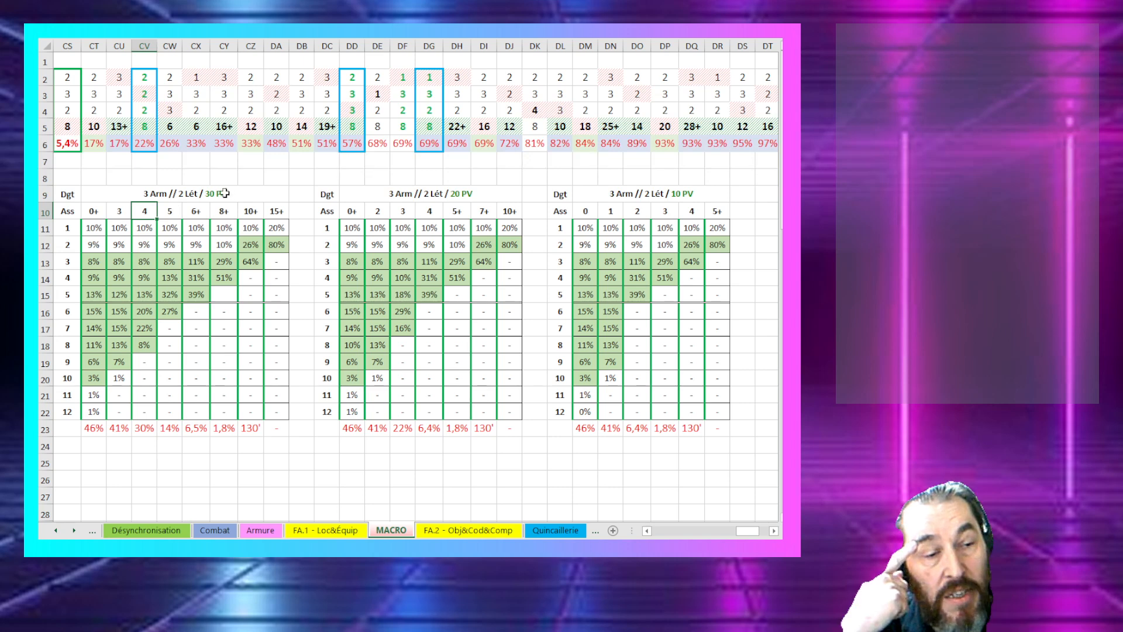
left_click(140, 326)
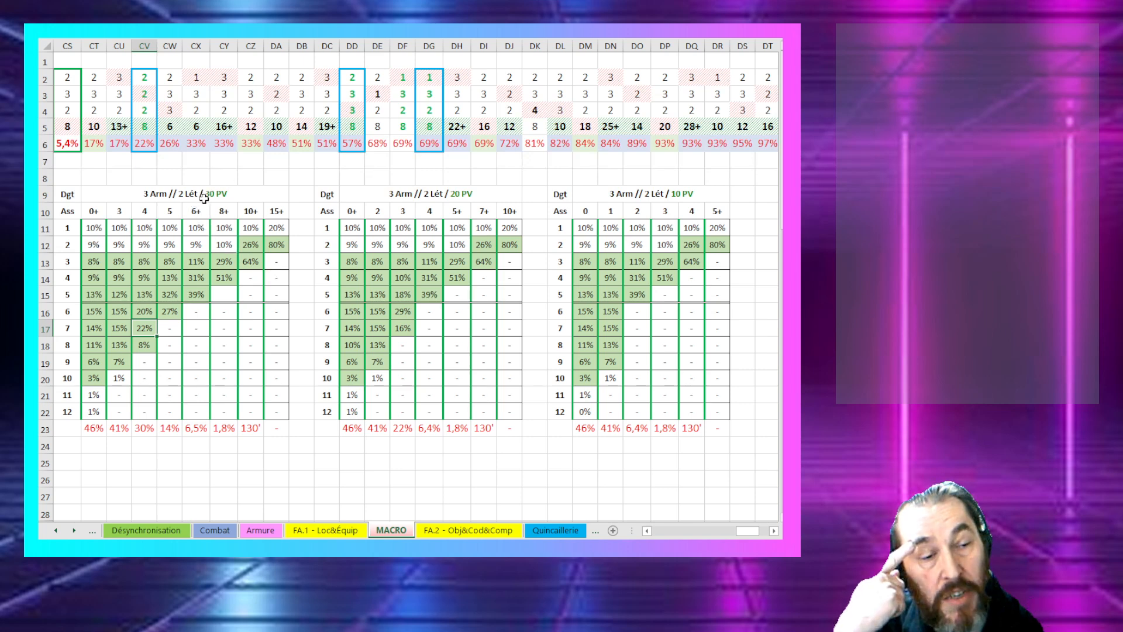
left_click(198, 290)
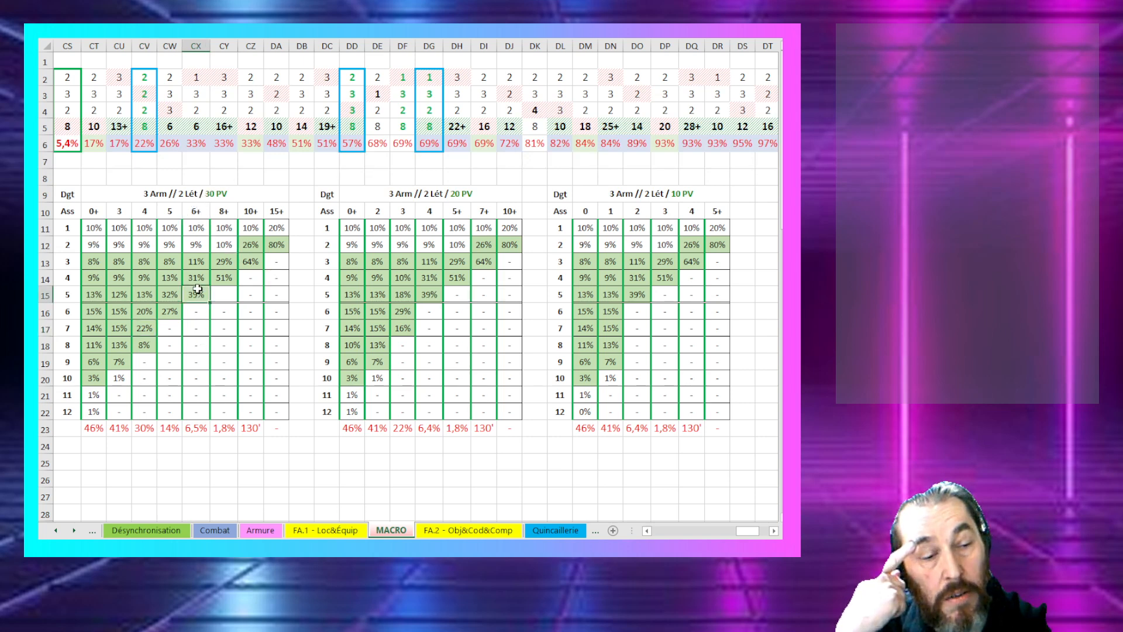
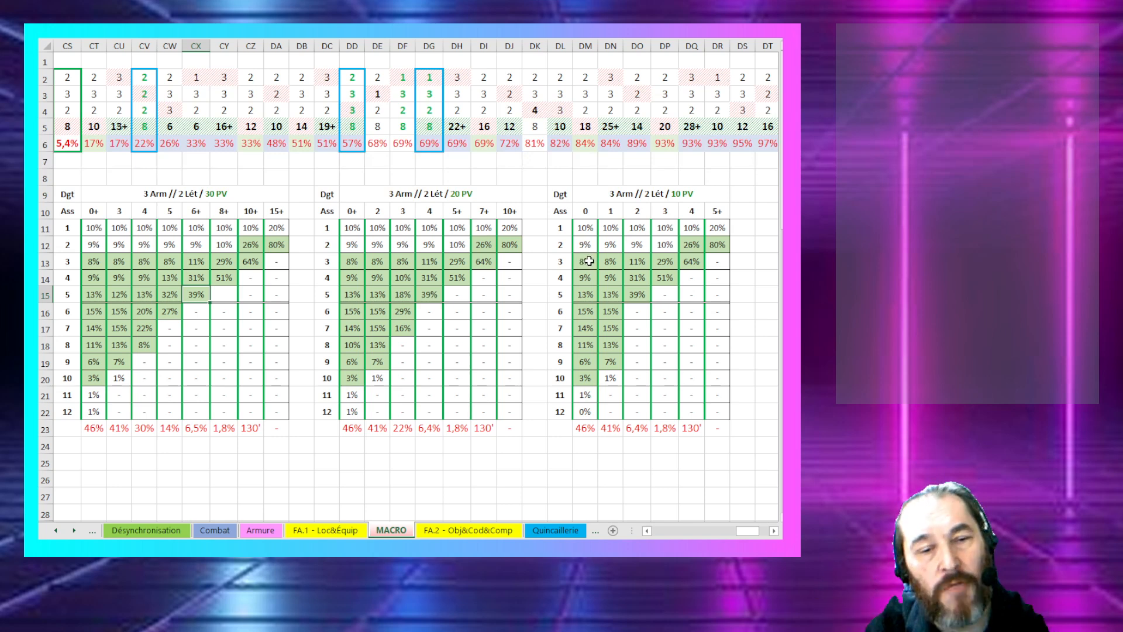
Step: Compare damage 1 and damage 2 at assault 5 in the 10 PV table
left_click(689, 194)
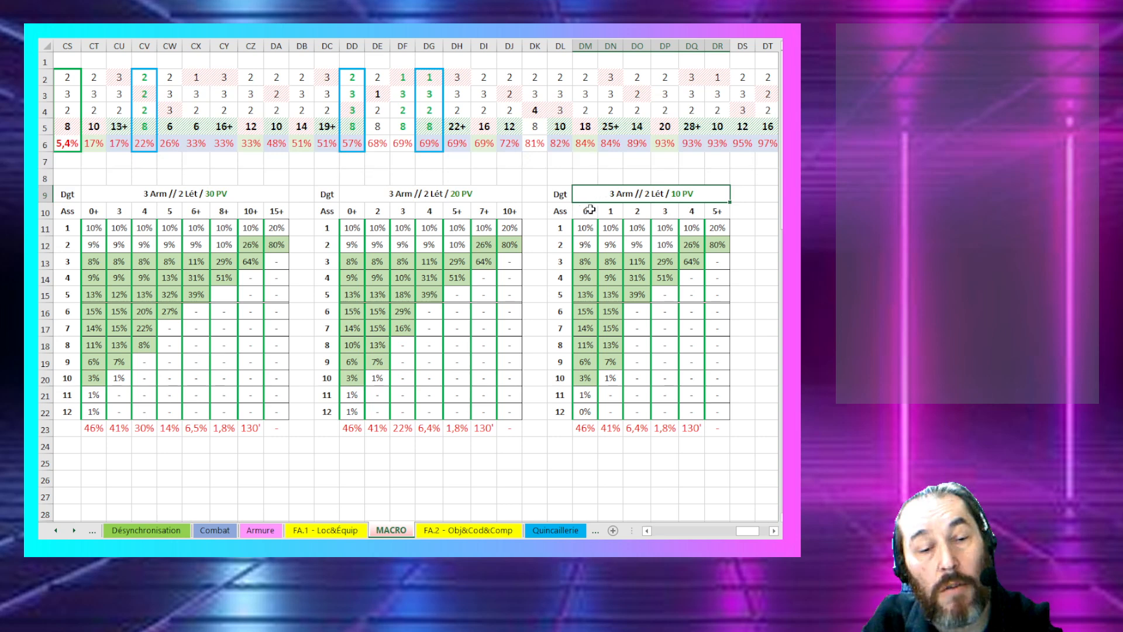
left_click(611, 211)
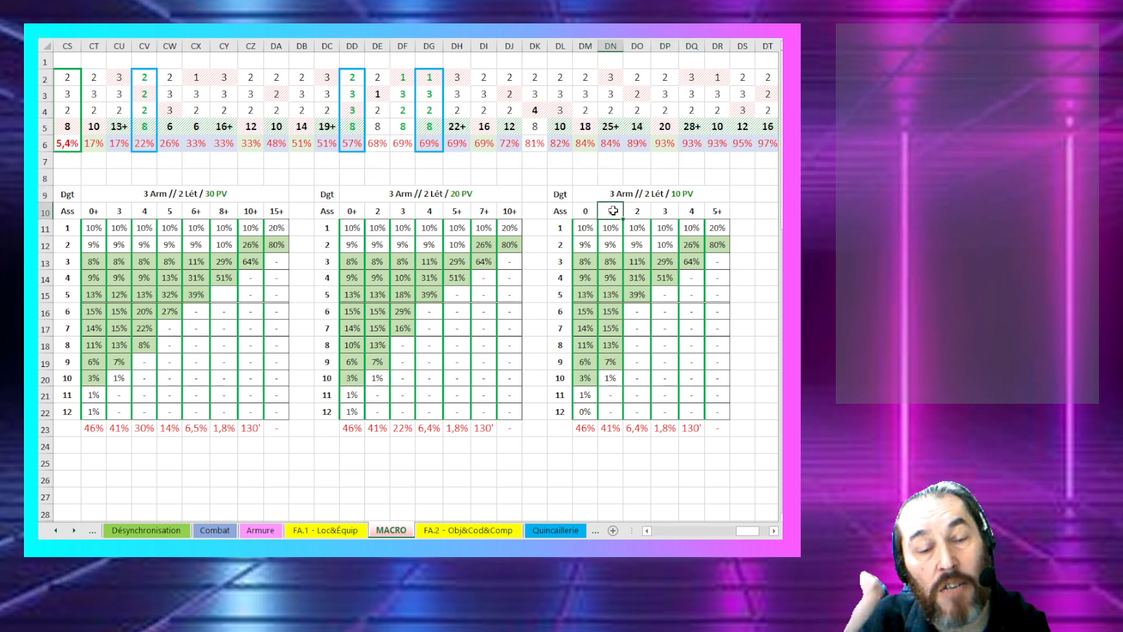
left_click(613, 297)
left_click(629, 298)
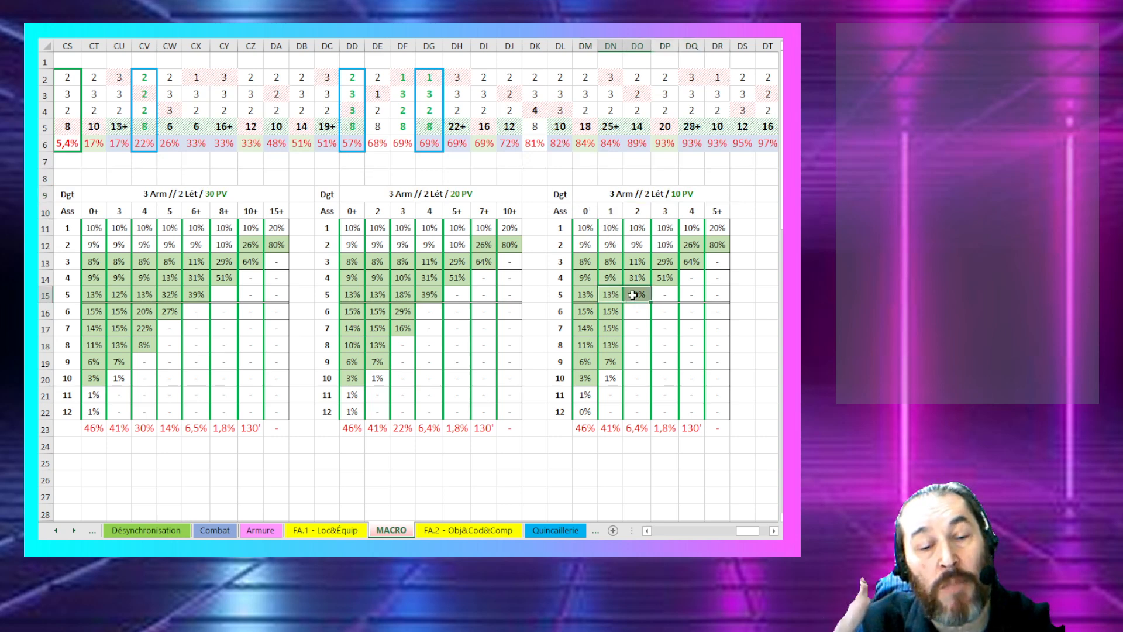
left_click(632, 295)
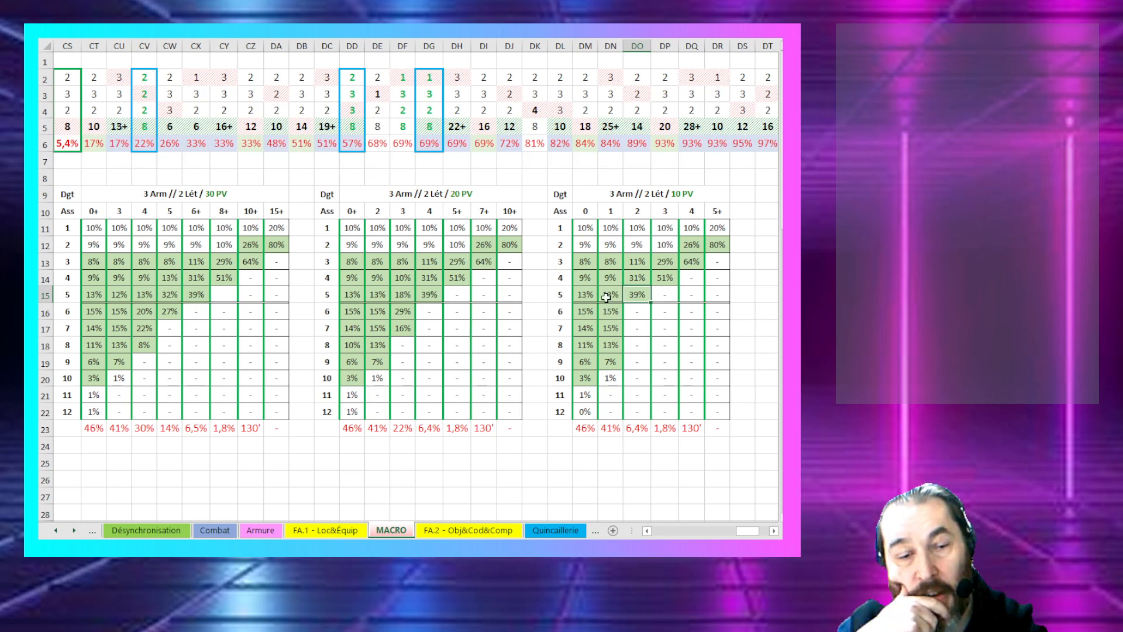
left_click(609, 212)
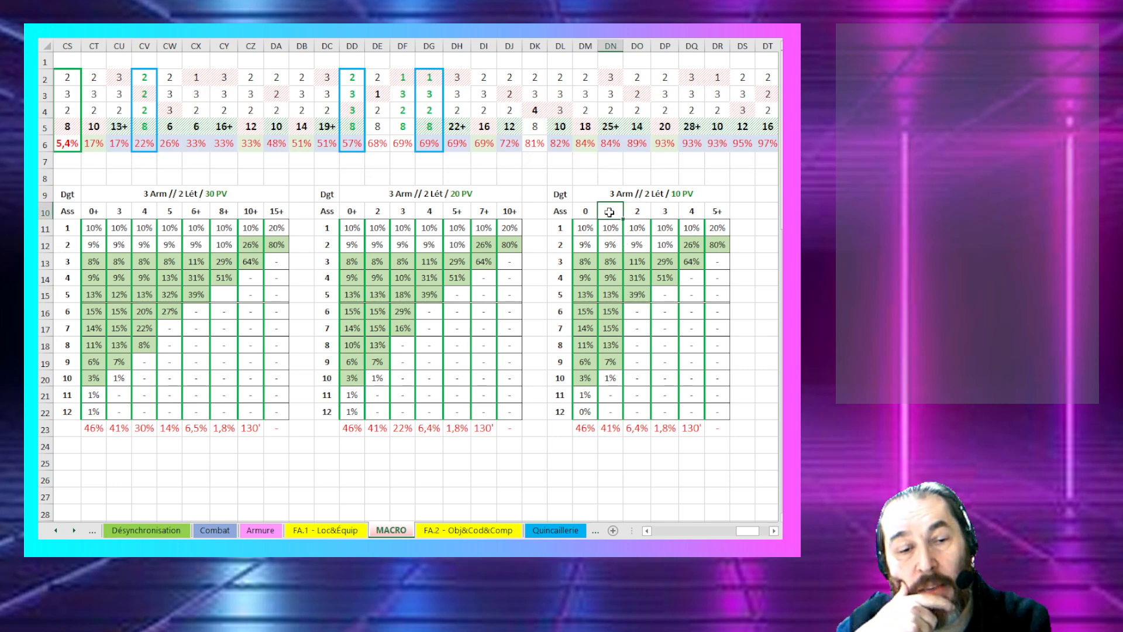
Step: Compare the 10 PV table with the 7+ damage column of the 20 PV table
left_click(675, 195)
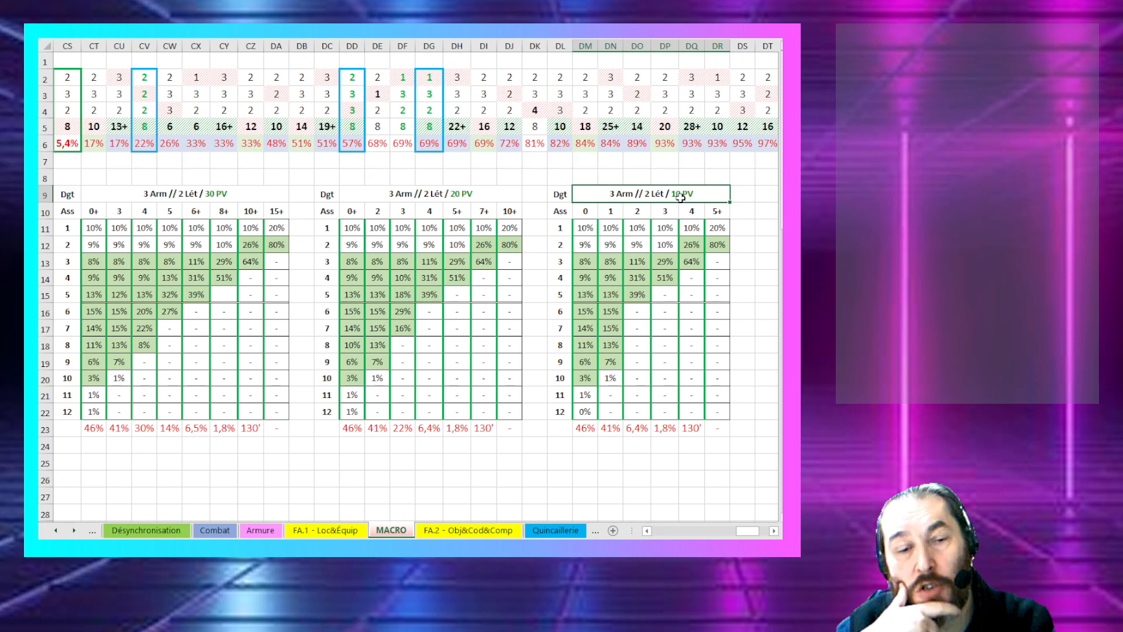
left_click(485, 215)
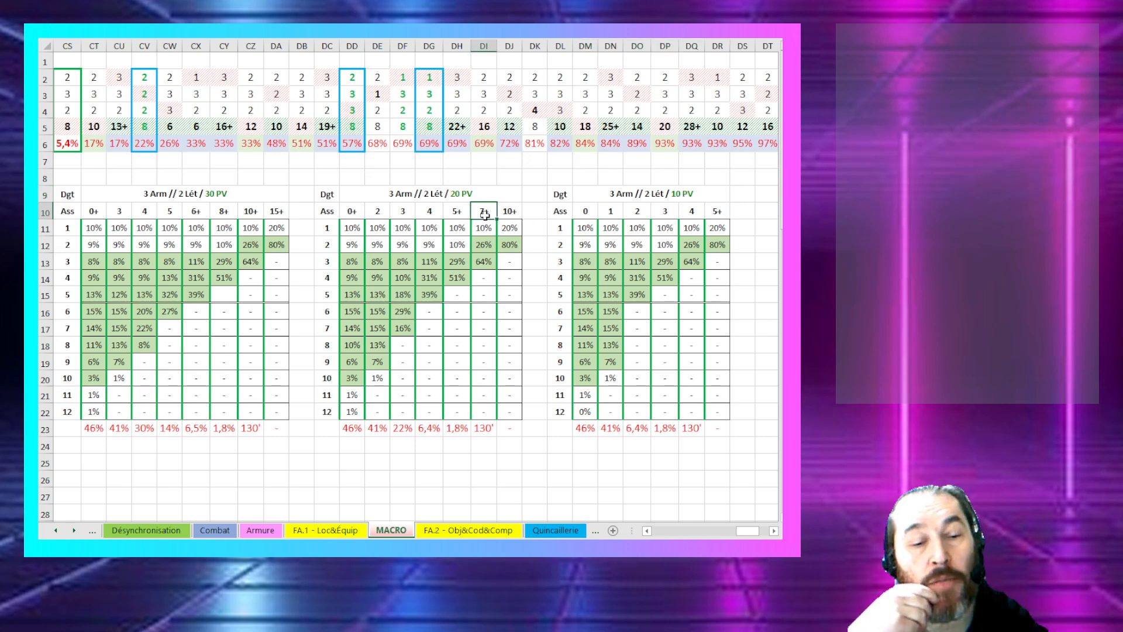
left_click(464, 195)
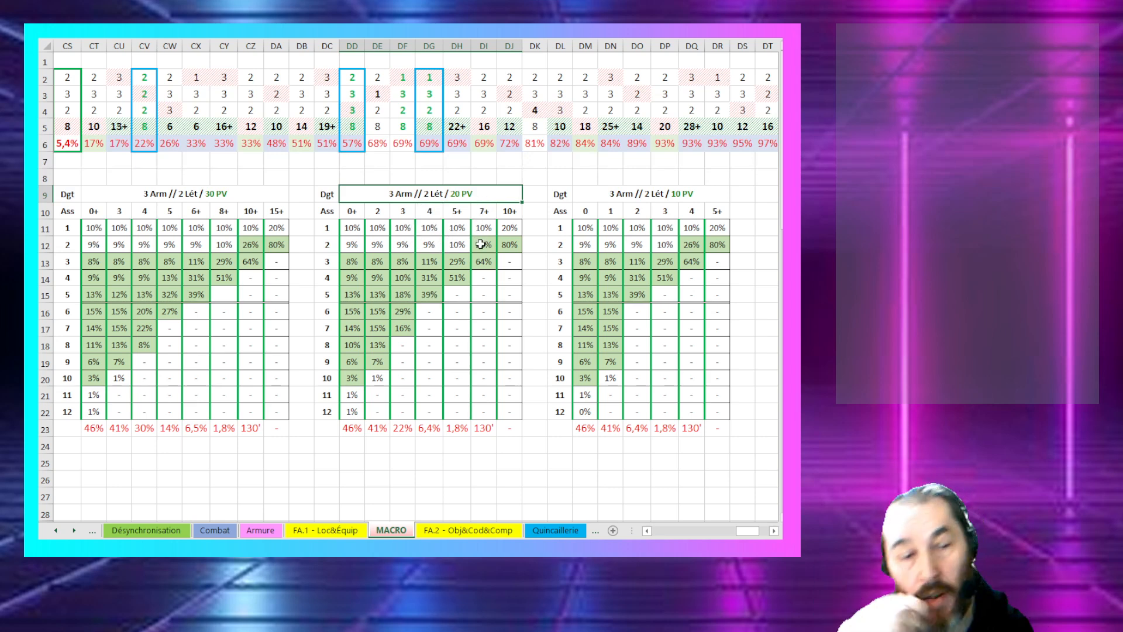
Step: Check the damage 2, 3 and 5+ columns over the first assaults in the 20 PV table
left_click(375, 211)
left_click_drag(378, 212, 377, 288)
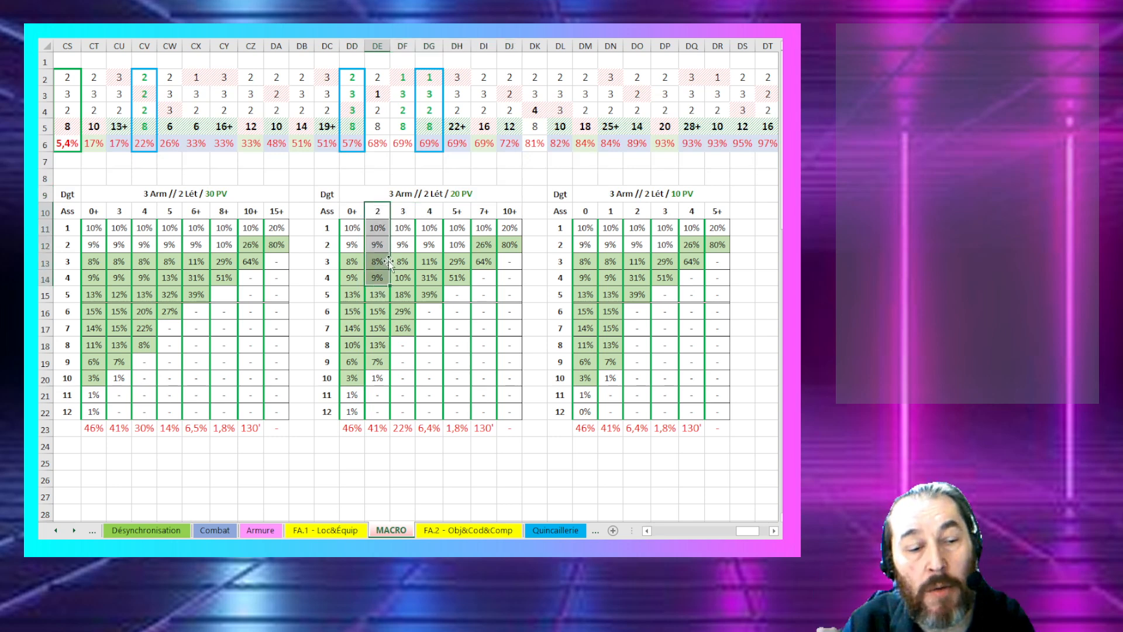
left_click_drag(403, 212, 409, 243)
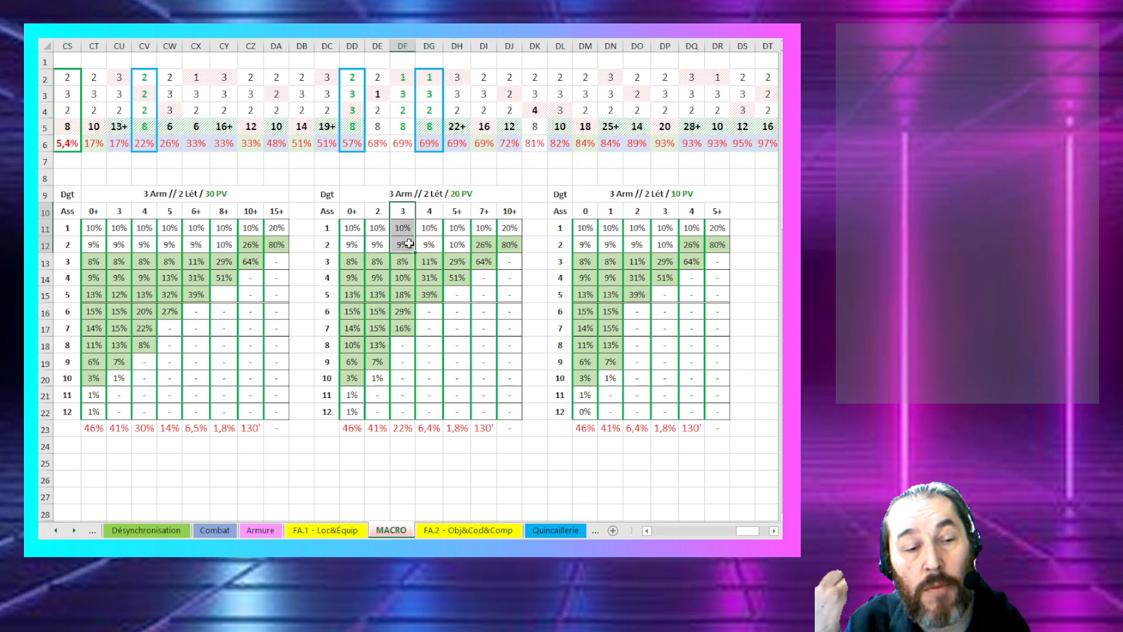
left_click(462, 194)
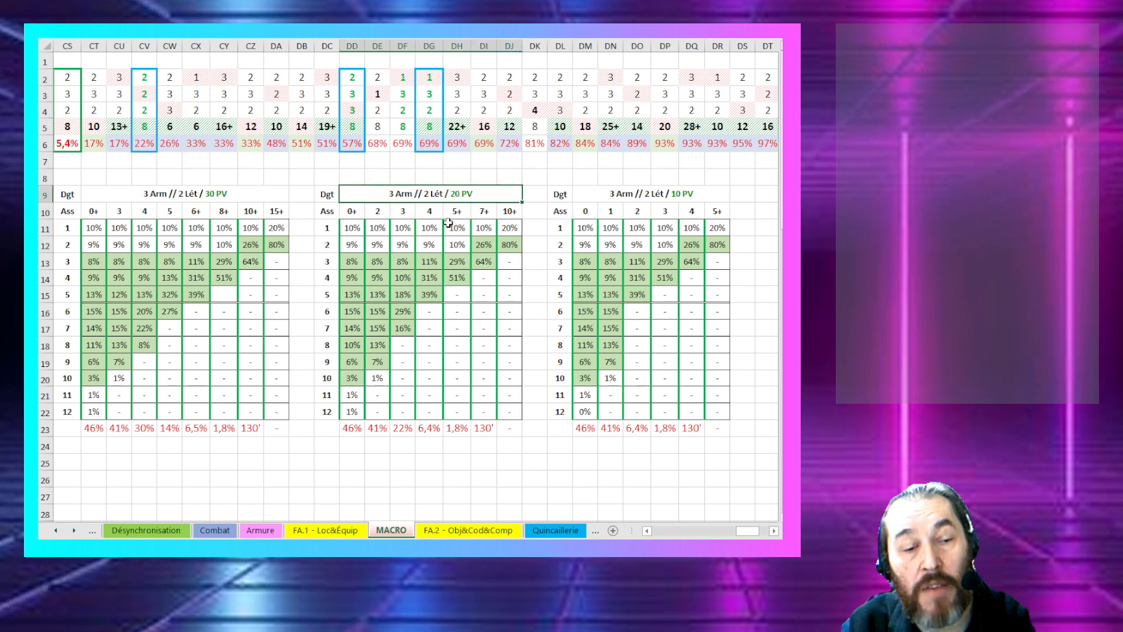
left_click(453, 214)
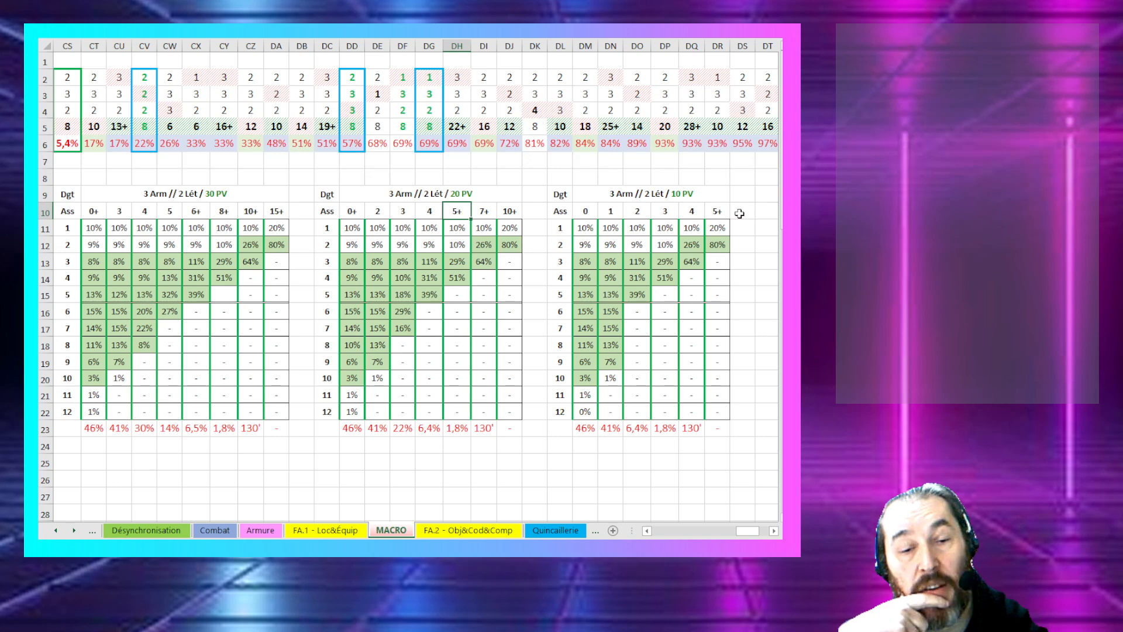
Step: Compare the death rates for damage 1 and 2 at 10 PV with those for damage 3 and 4 at 20 PV
left_click(694, 212)
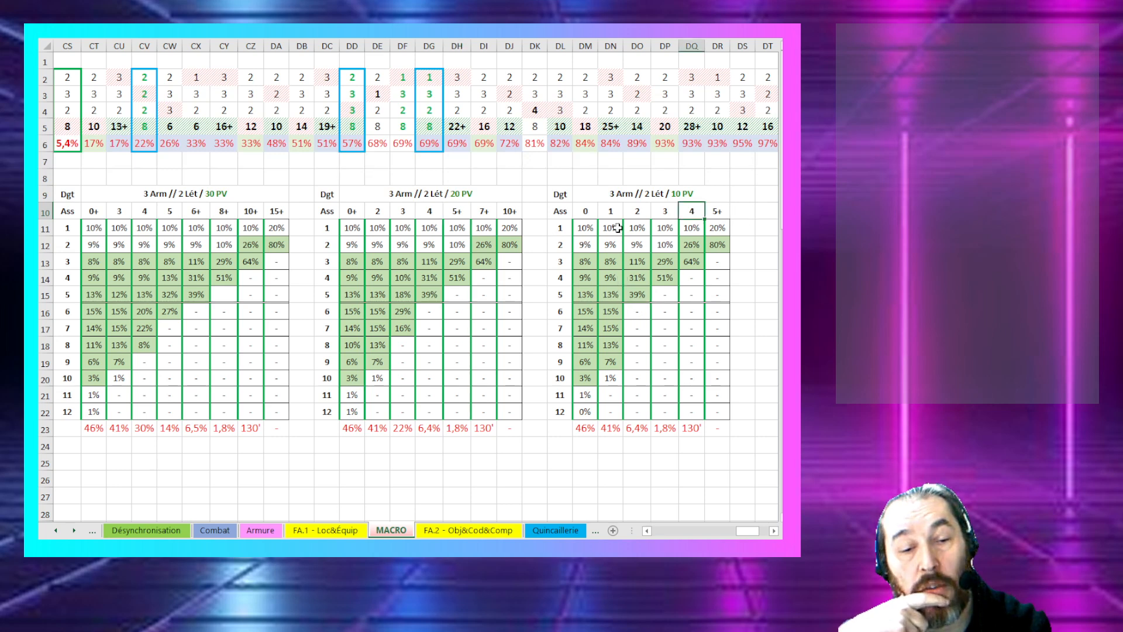
left_click_drag(611, 210, 638, 211)
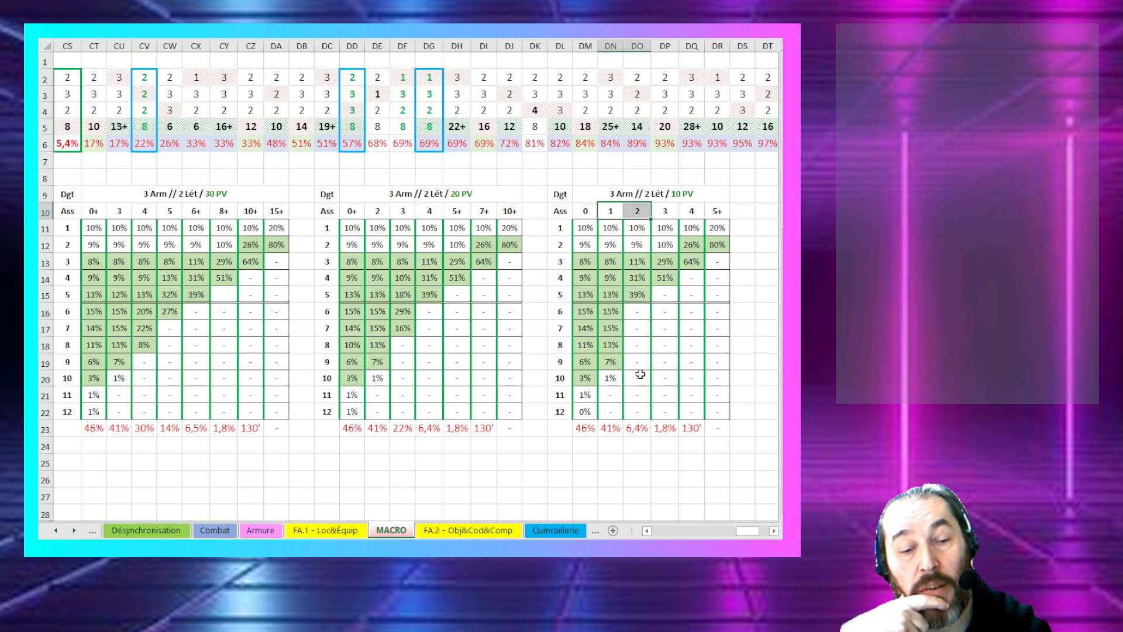
left_click_drag(638, 362, 630, 311)
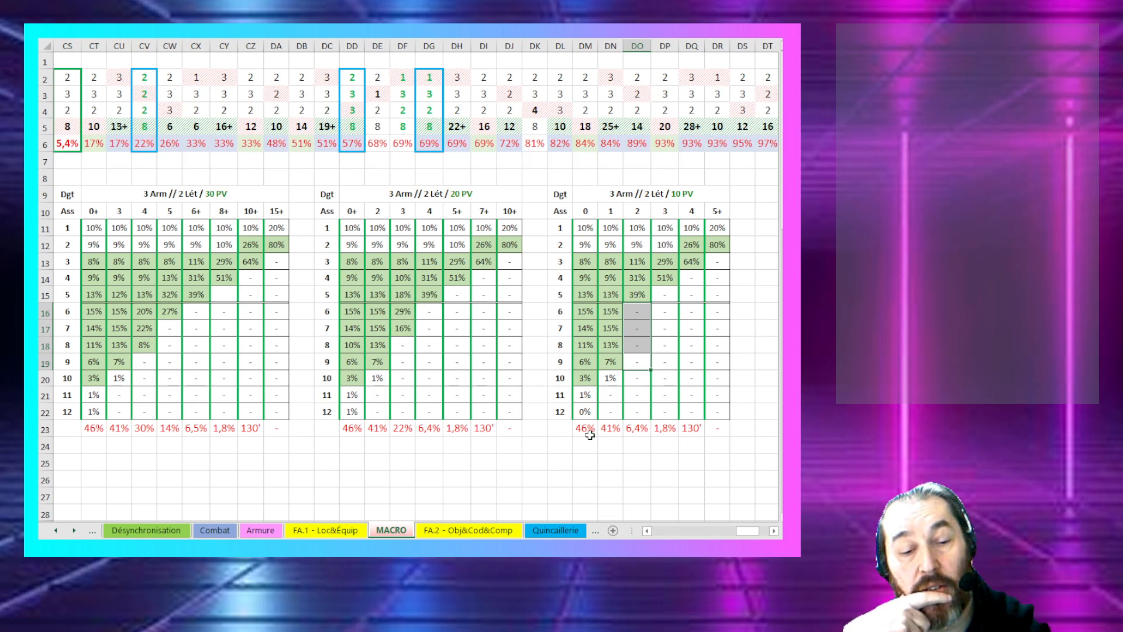
left_click(632, 428)
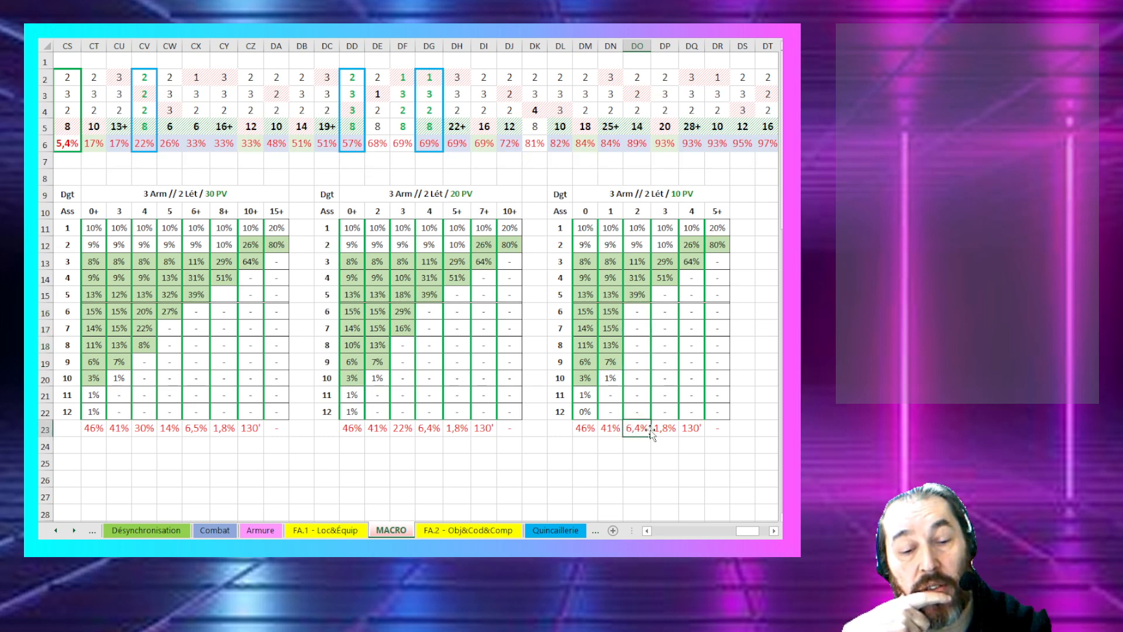
left_click_drag(610, 429, 634, 429)
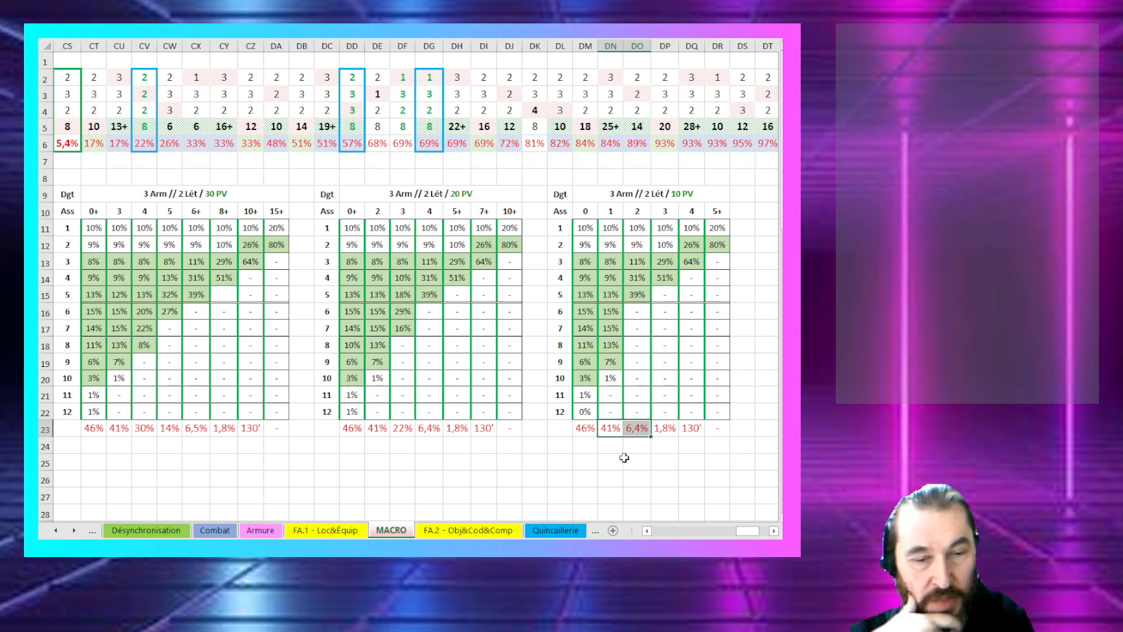
left_click(632, 429)
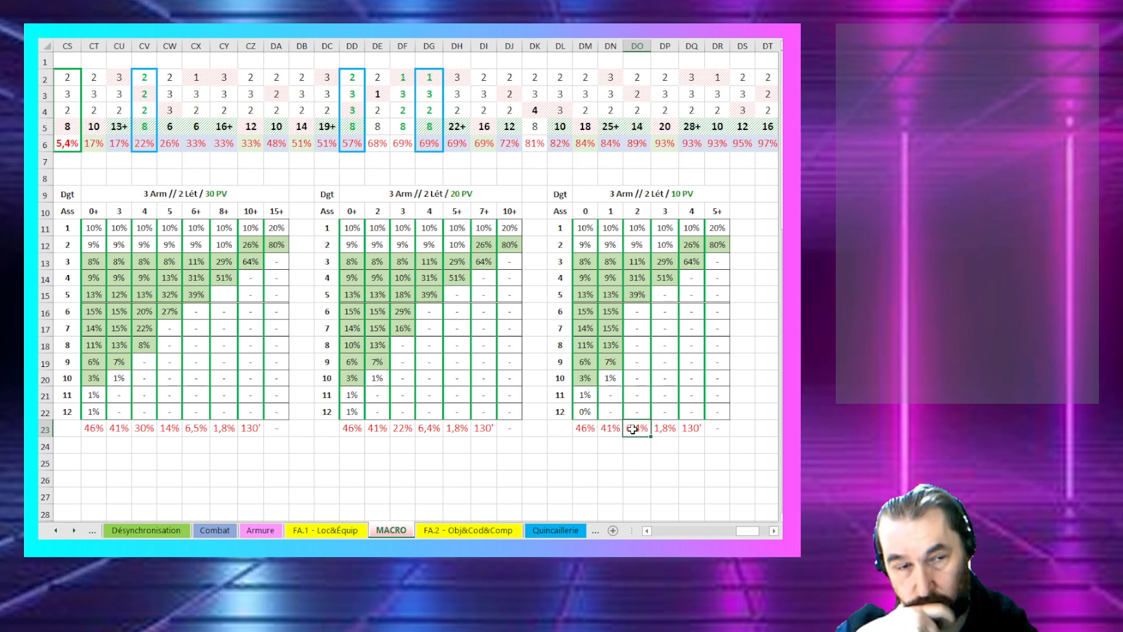
left_click_drag(402, 428, 425, 425)
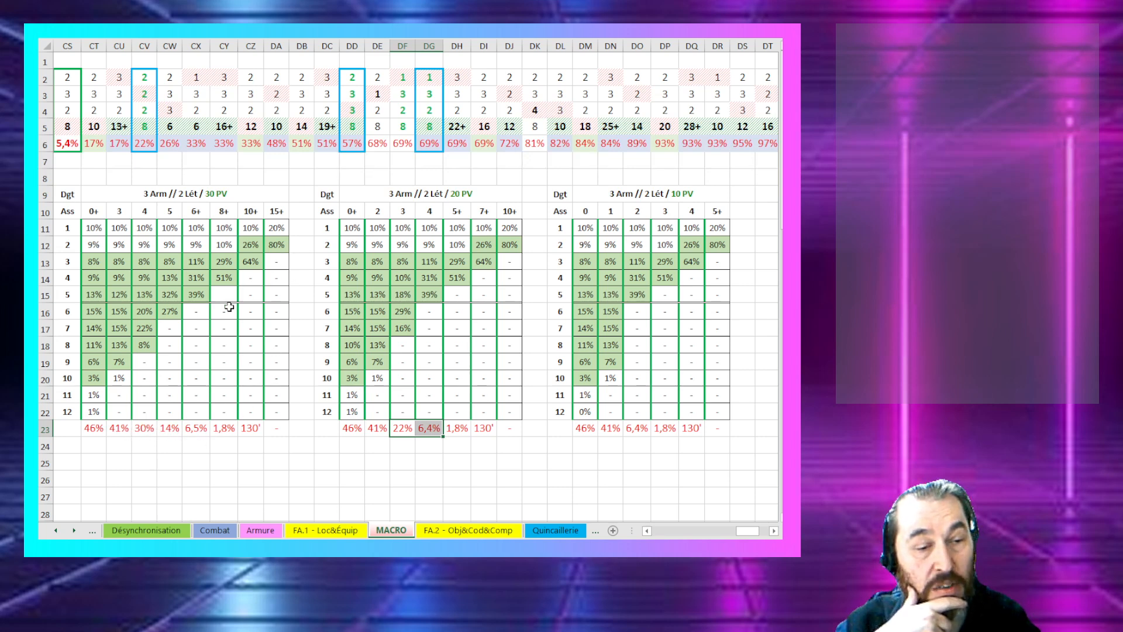
Step: Examine damage 3 to 5 in the 30 PV table, then the death rates from damage 5 to 10+
left_click(173, 334)
left_click_drag(174, 334, 174, 351)
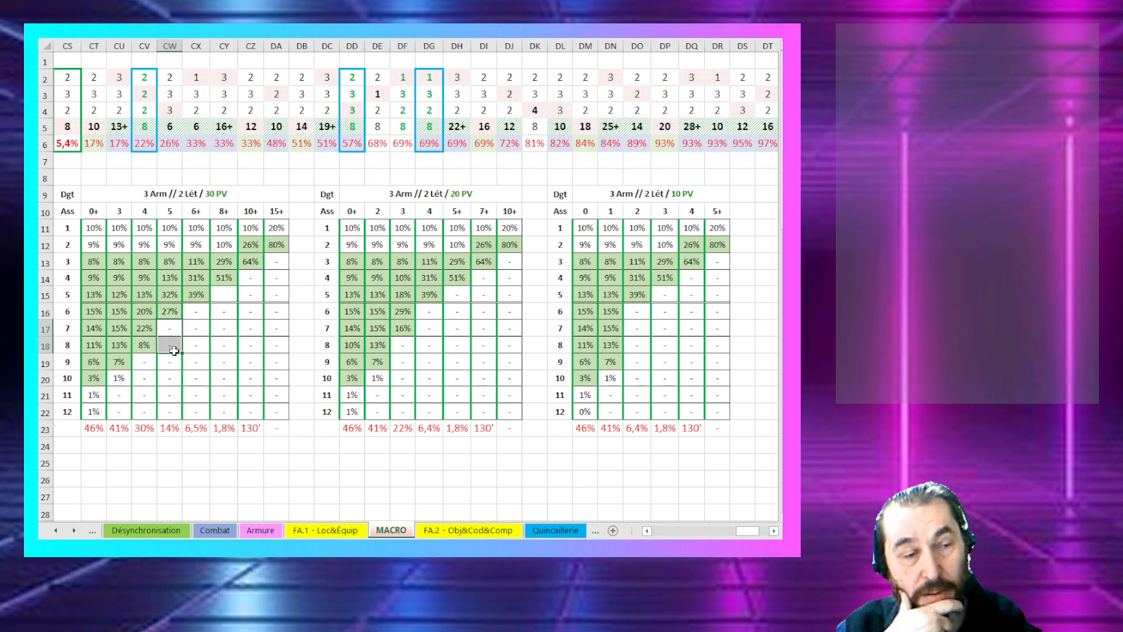
left_click(226, 195)
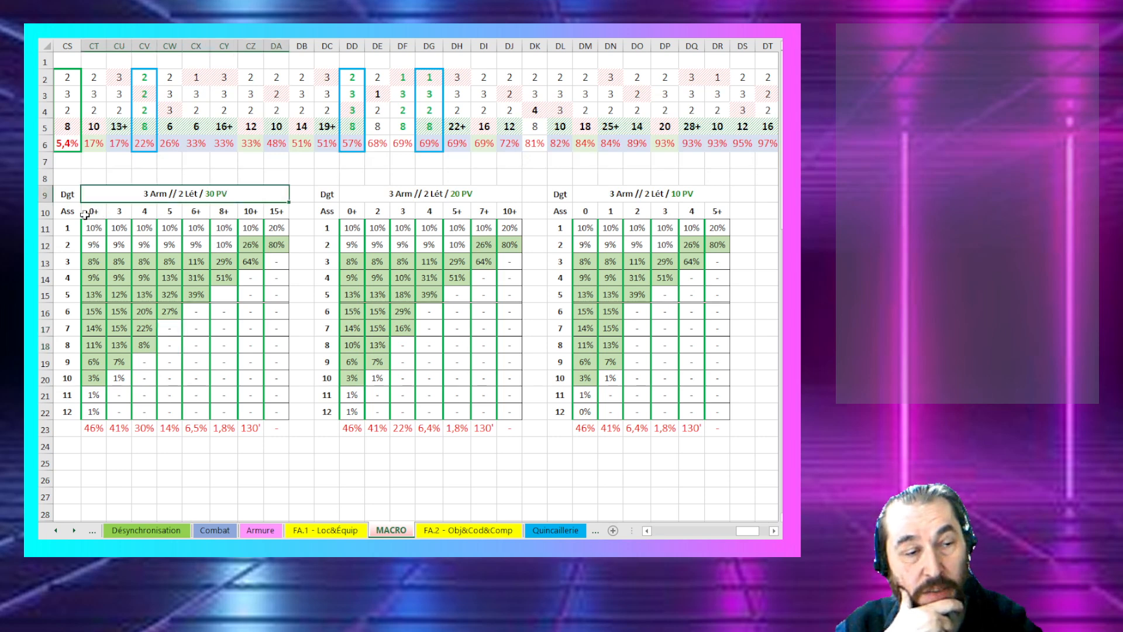
left_click(126, 217)
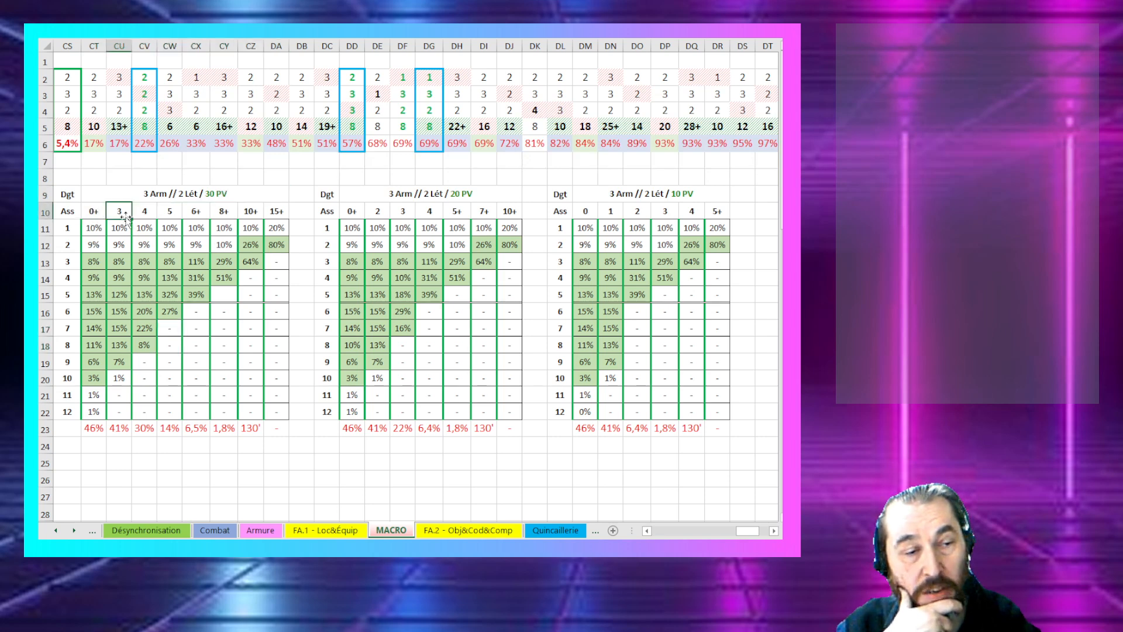
left_click(147, 327)
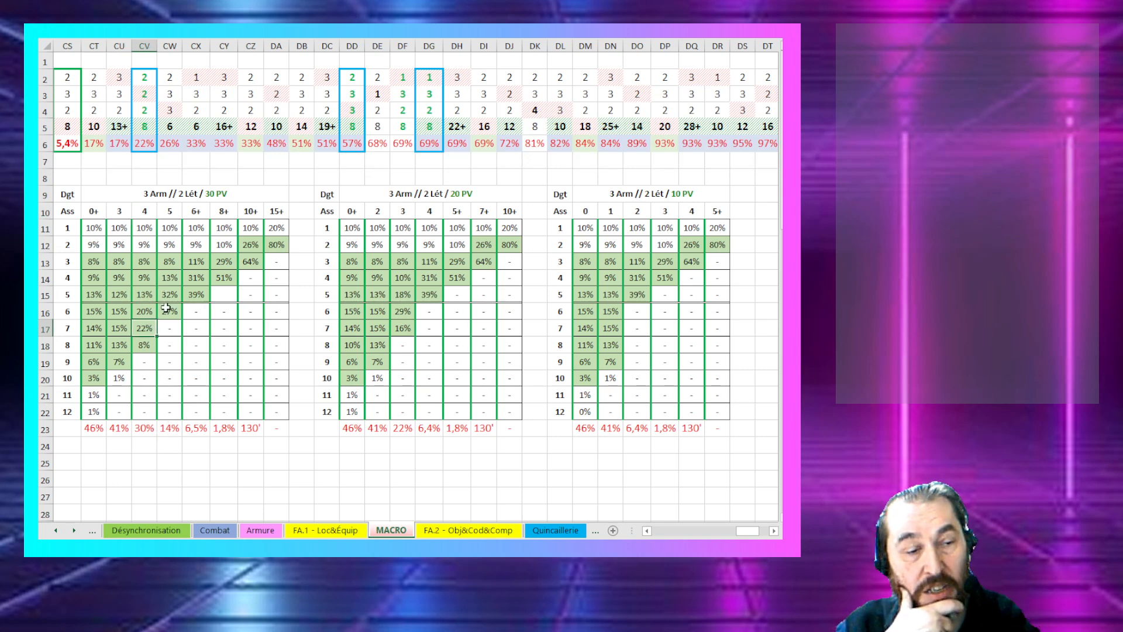
left_click_drag(174, 433, 247, 435)
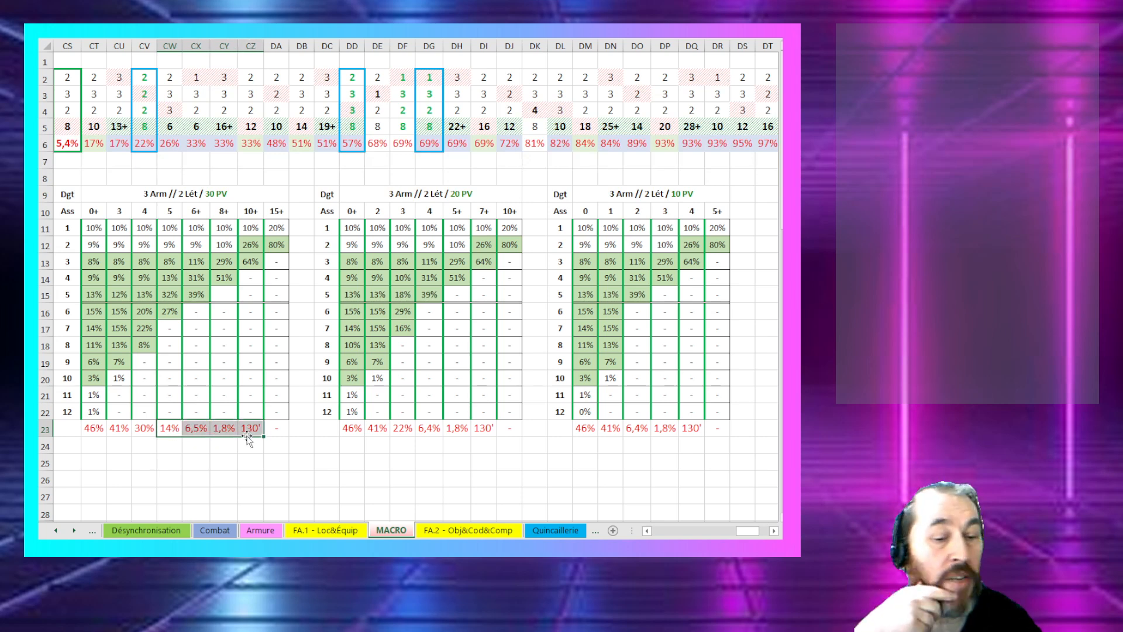
Step: Check damage 4's death rate, damage 0+ at assault 8 and damage 3 at assault 3 in the 20 PV table
left_click(434, 434)
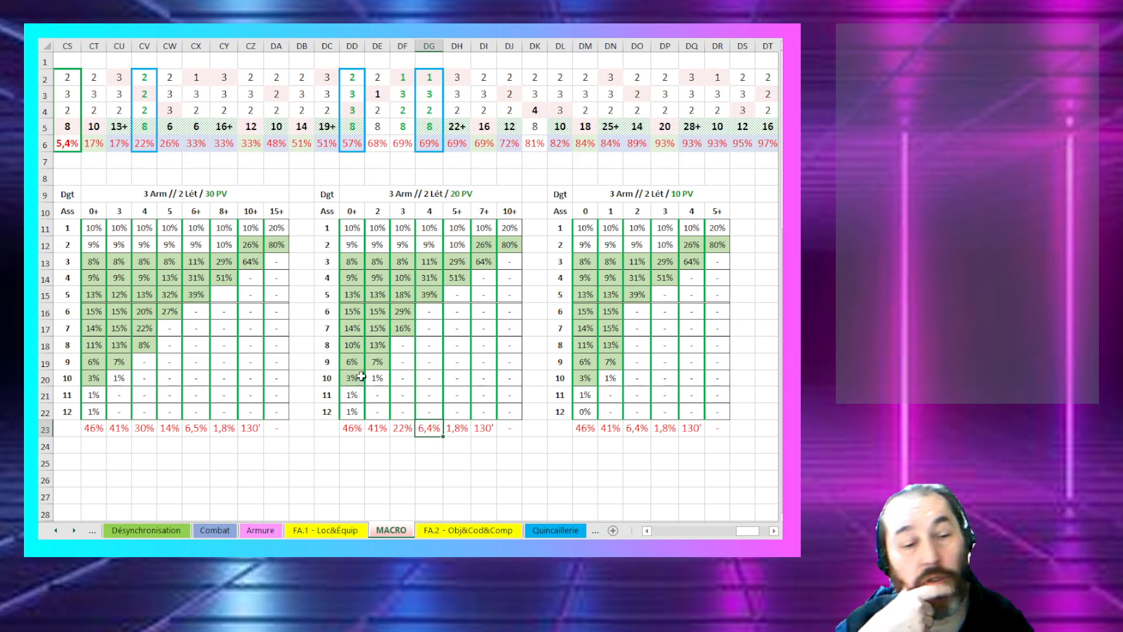
left_click(354, 346)
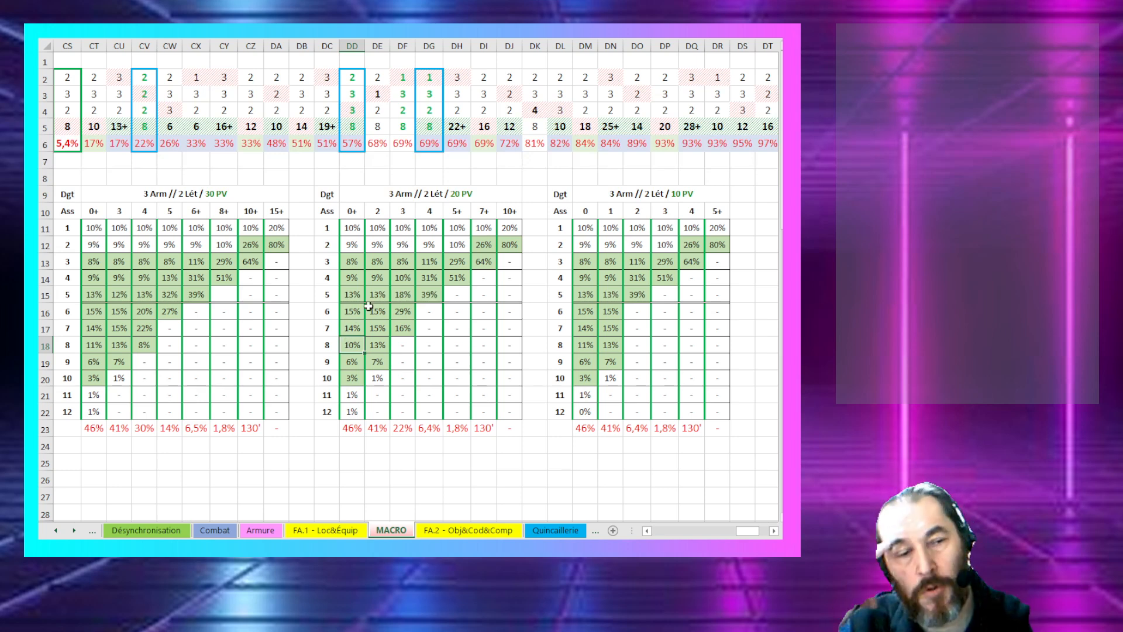
left_click(400, 256)
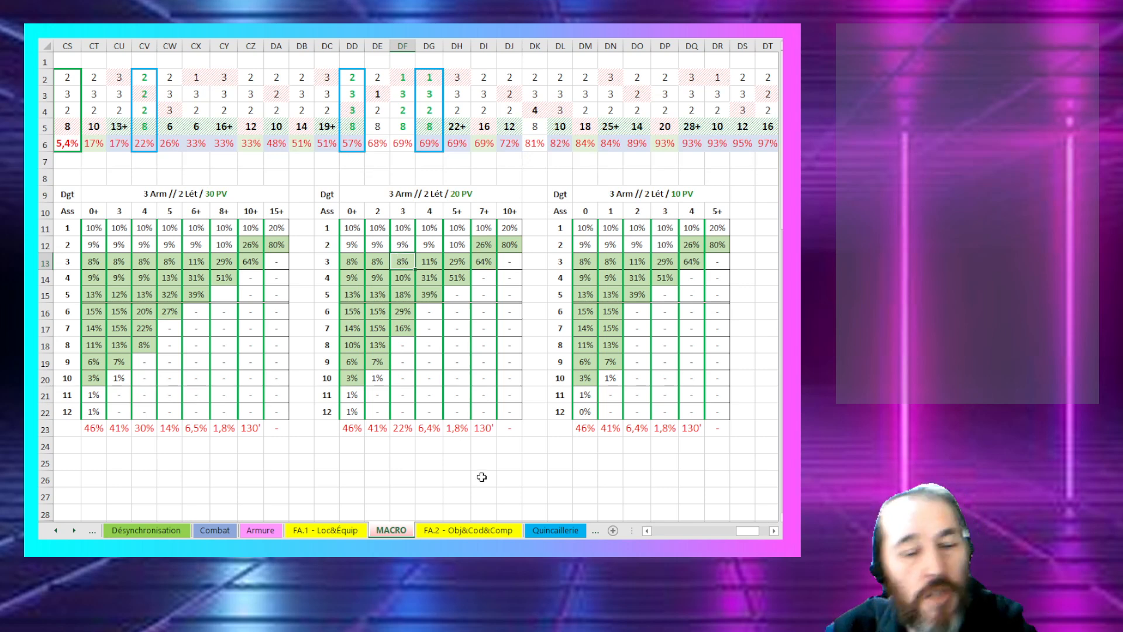
Step: Review the Combat D6 and Combat D20 simulation area and the D20 mortality tables with their 1D20 location table
left_click(707, 530)
left_click_drag(726, 530, 665, 530)
left_click(529, 386)
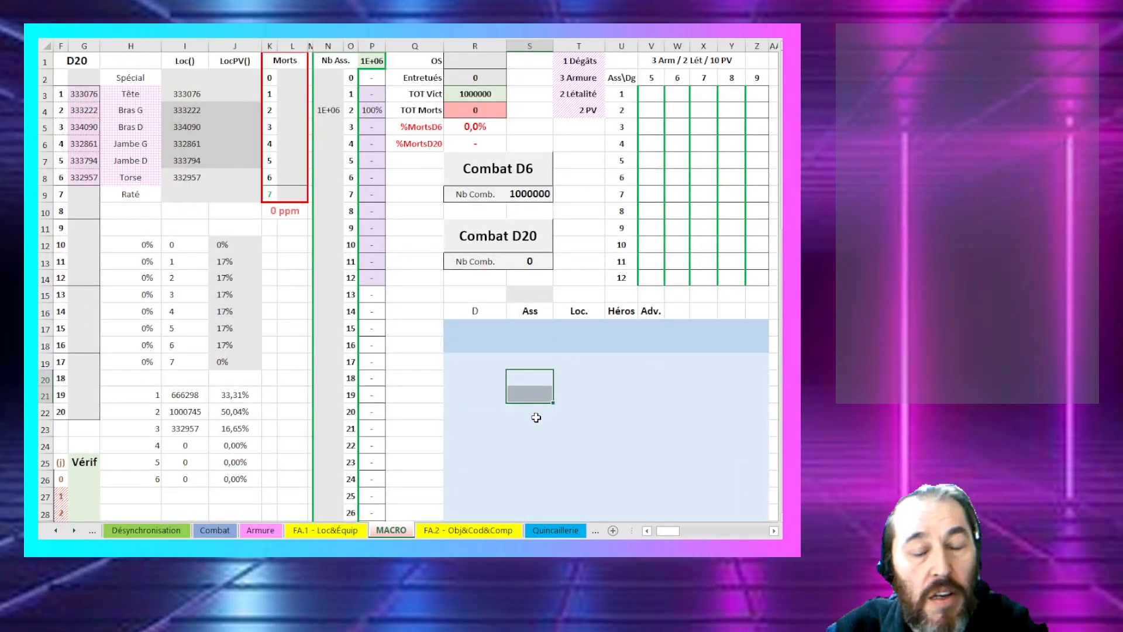
left_click(537, 415)
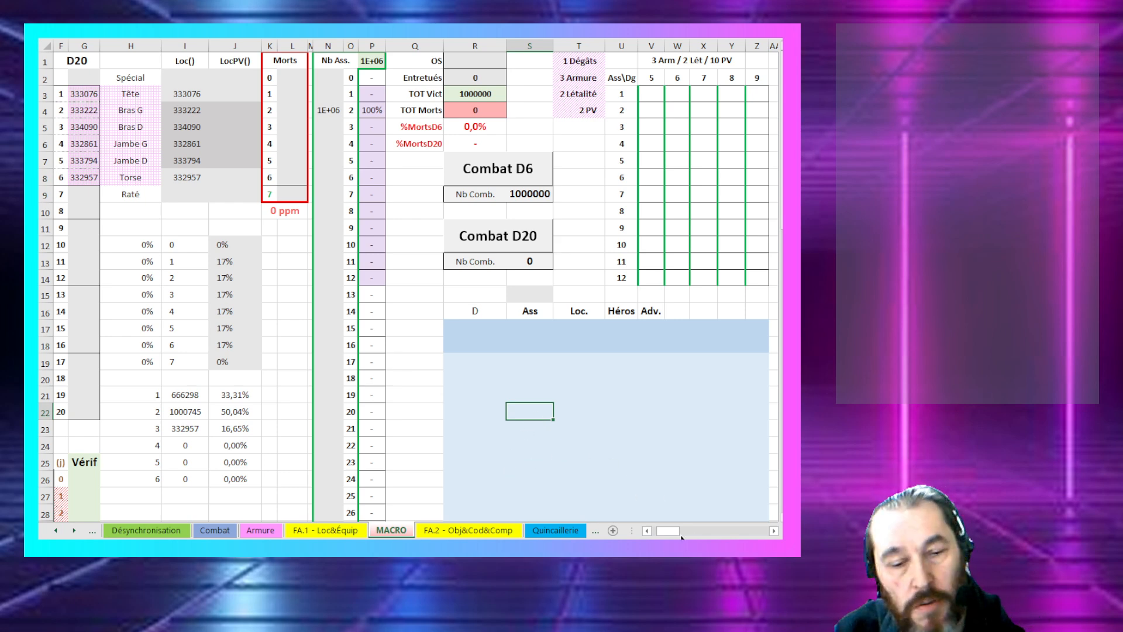
left_click_drag(679, 531, 717, 530)
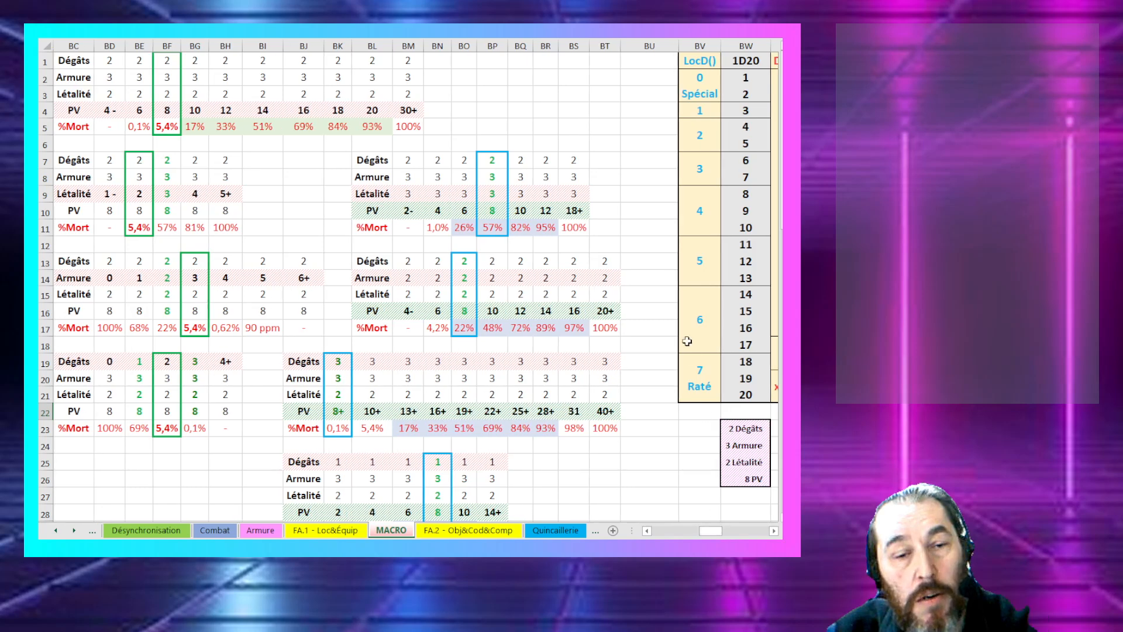
left_click(700, 75)
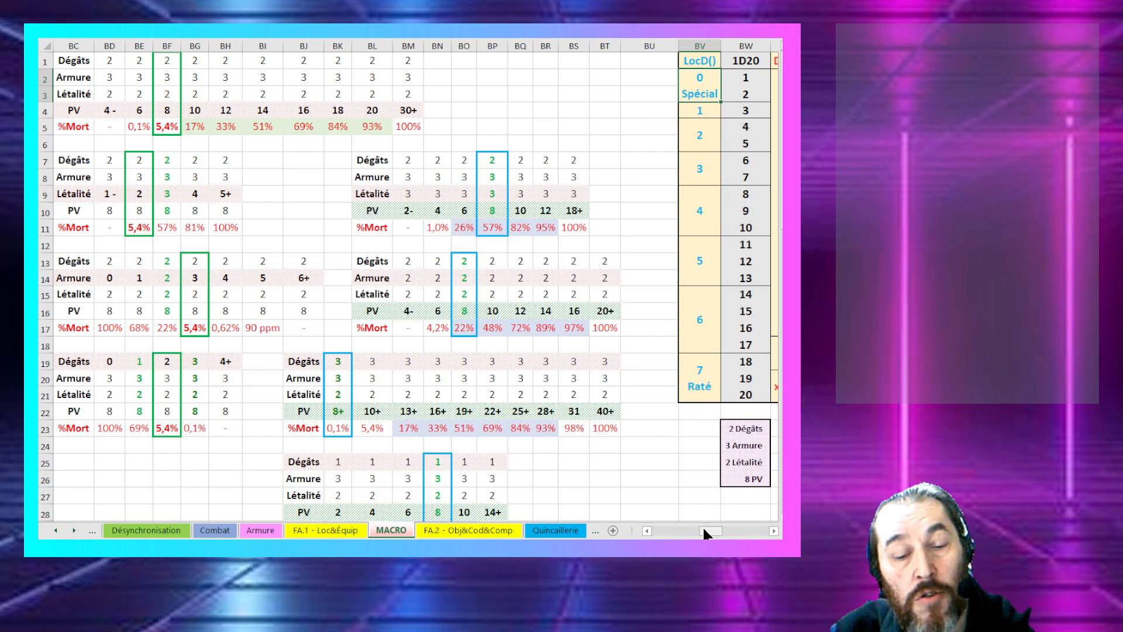
Step: Return to the assault-duration tables and check damage 1 at assaults 7 and 4 for 10 PV and damage 4 at assault 6 for 20 PV
left_click_drag(703, 525, 742, 533)
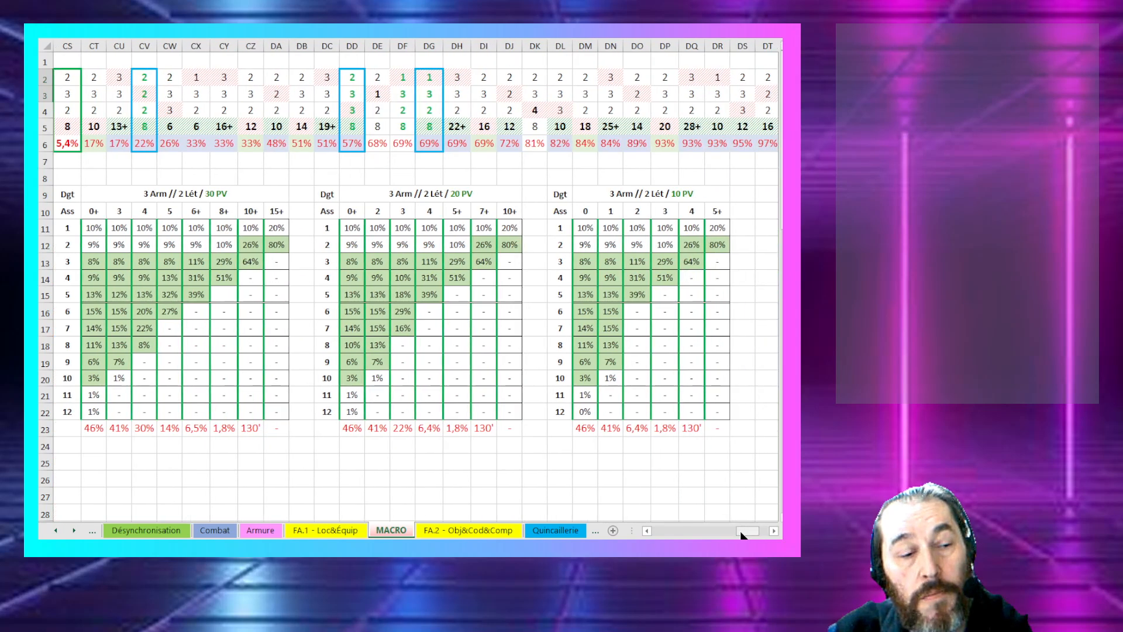
left_click(606, 326)
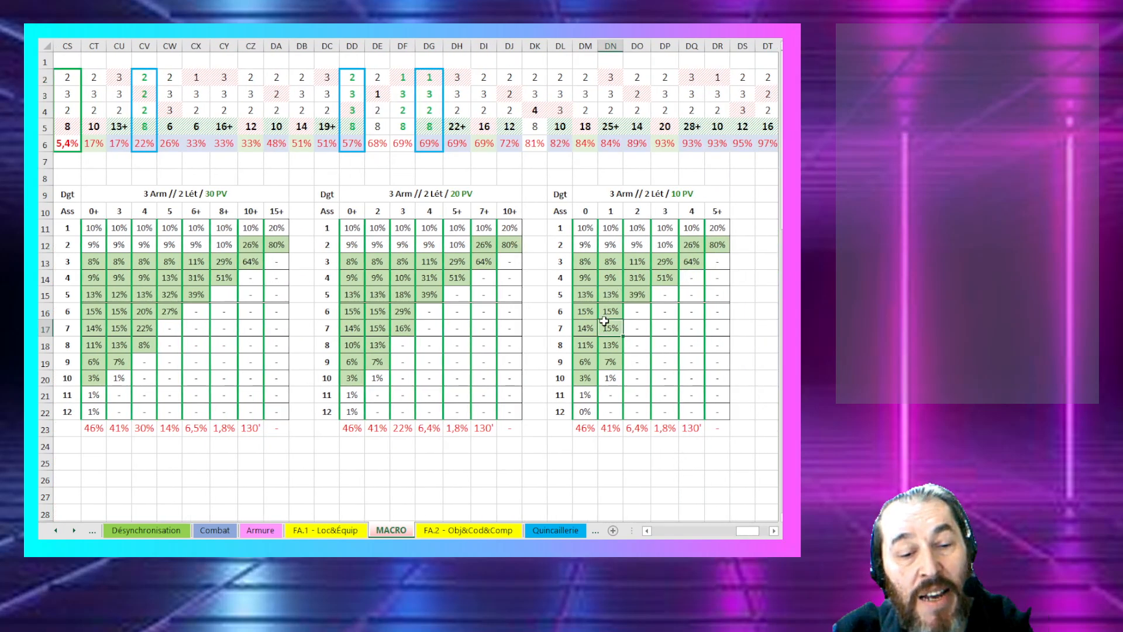
left_click(614, 282)
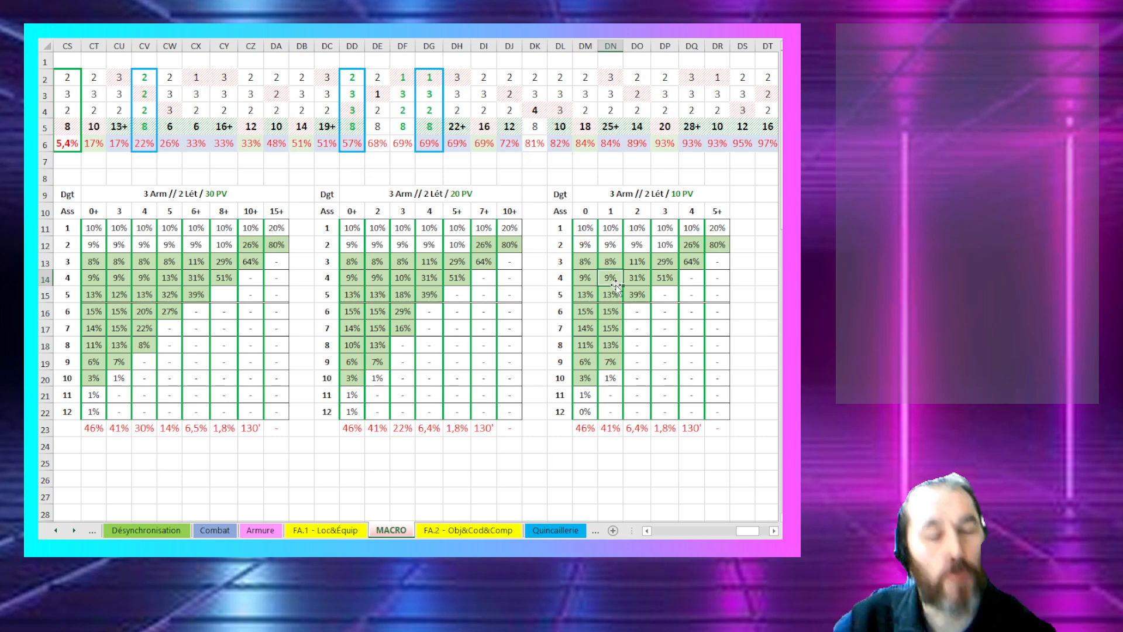
left_click(434, 311)
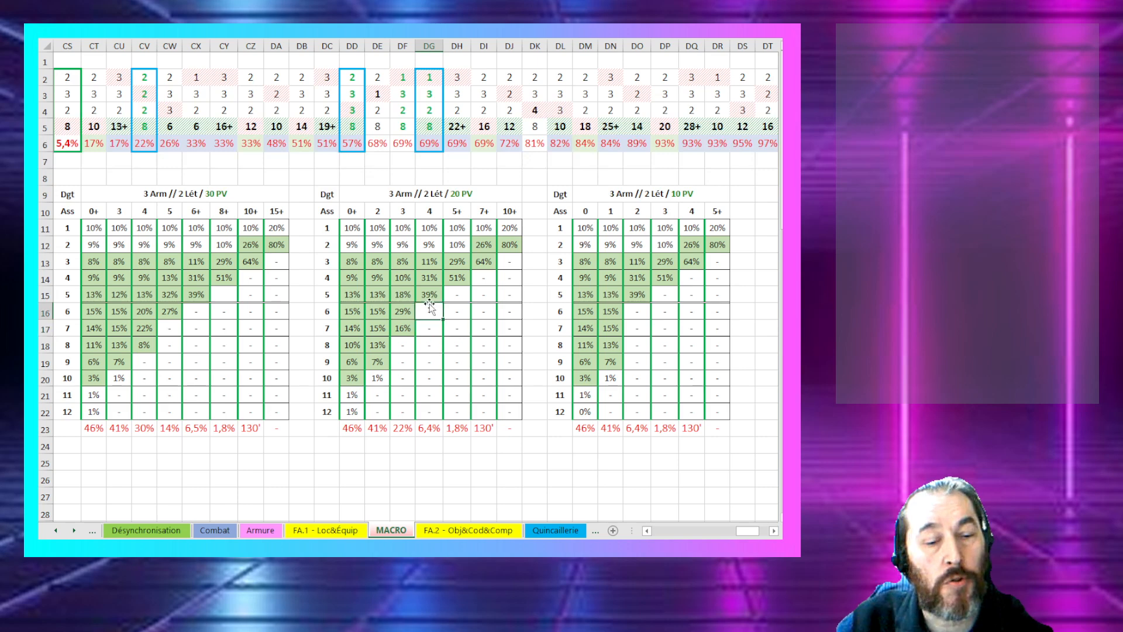
Step: Compare the D6 mortality tables with the D20 mortality tables
left_click_drag(757, 531, 687, 523)
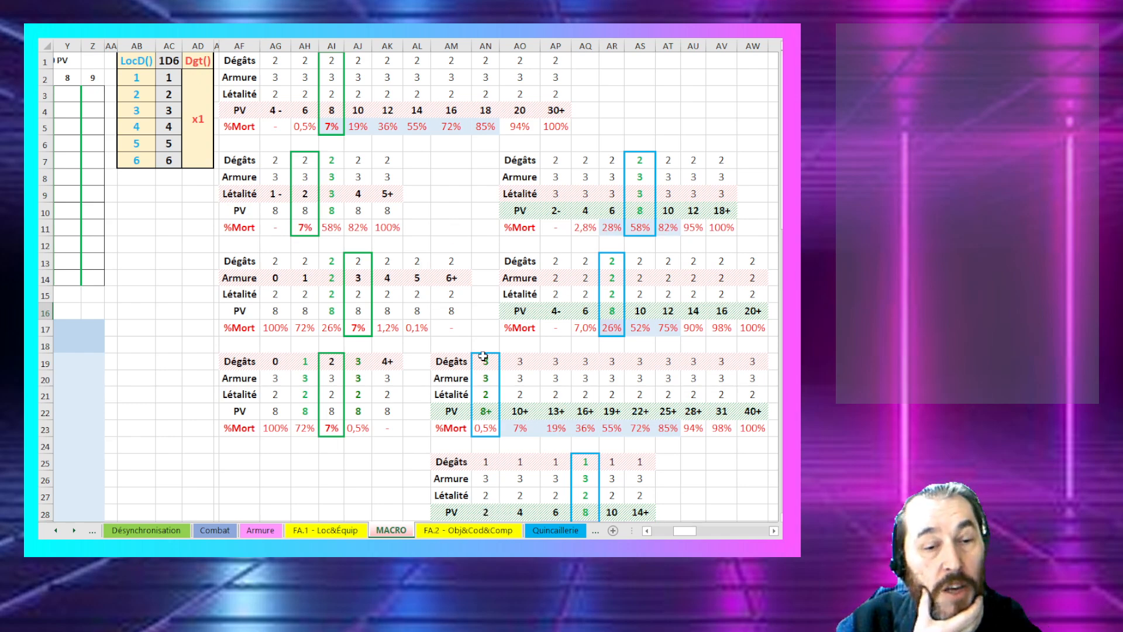
left_click_drag(677, 531, 708, 538)
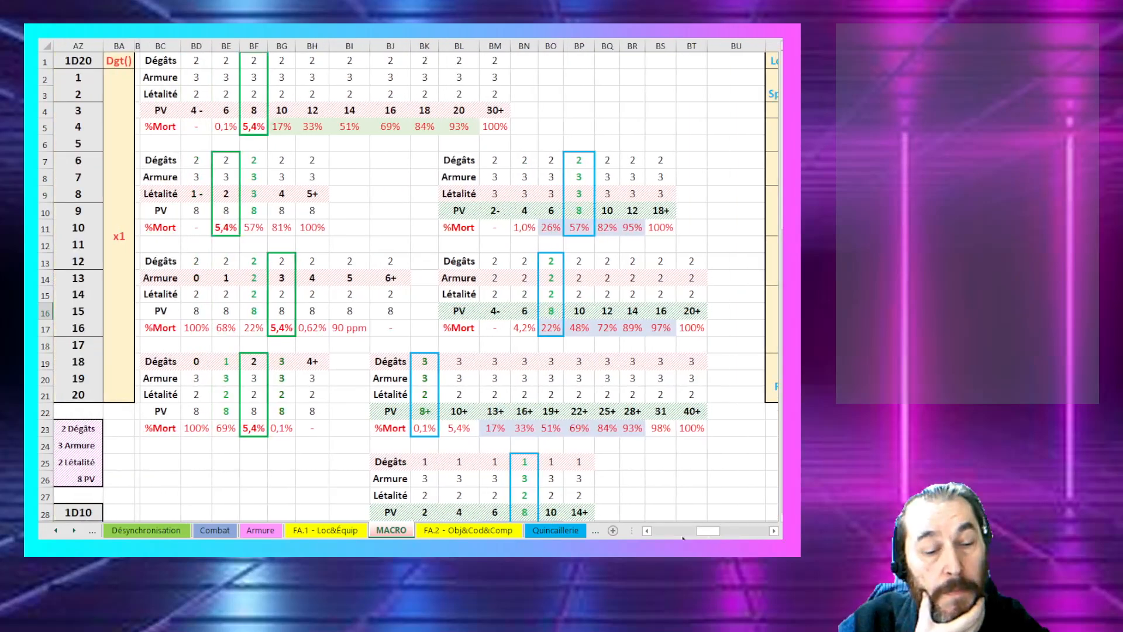
Step: Open the FA.2 - Obj&Cod&Comp sheet and examine the eight object slots of the Réacteur dorsal section
left_click(461, 530)
scroll(461, 457, "up", 3)
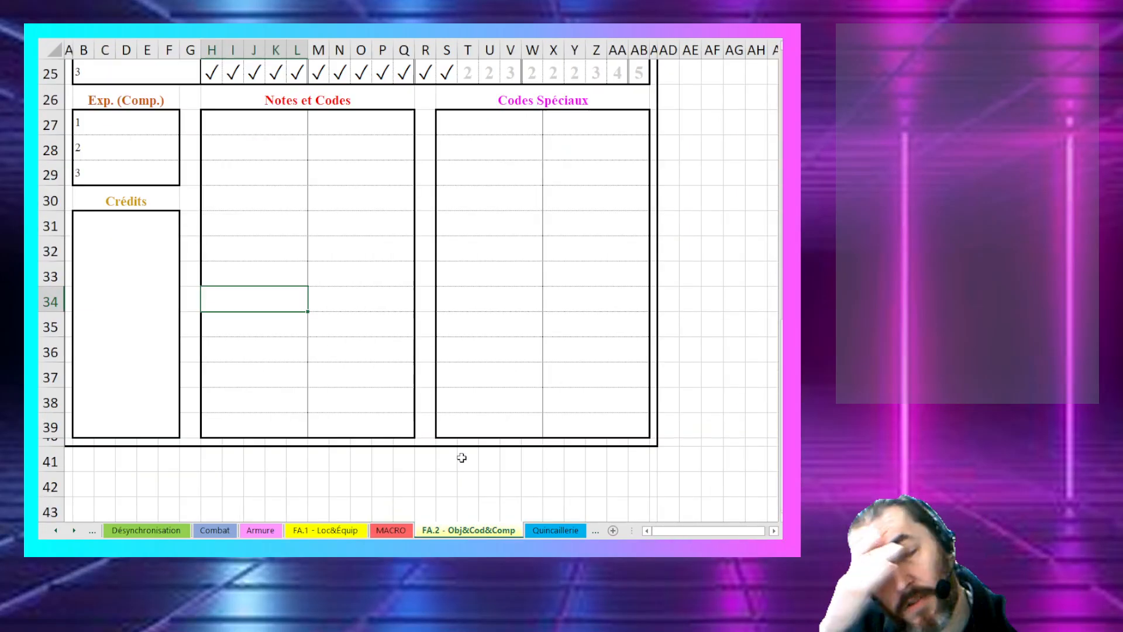
scroll(461, 457, "up", 8)
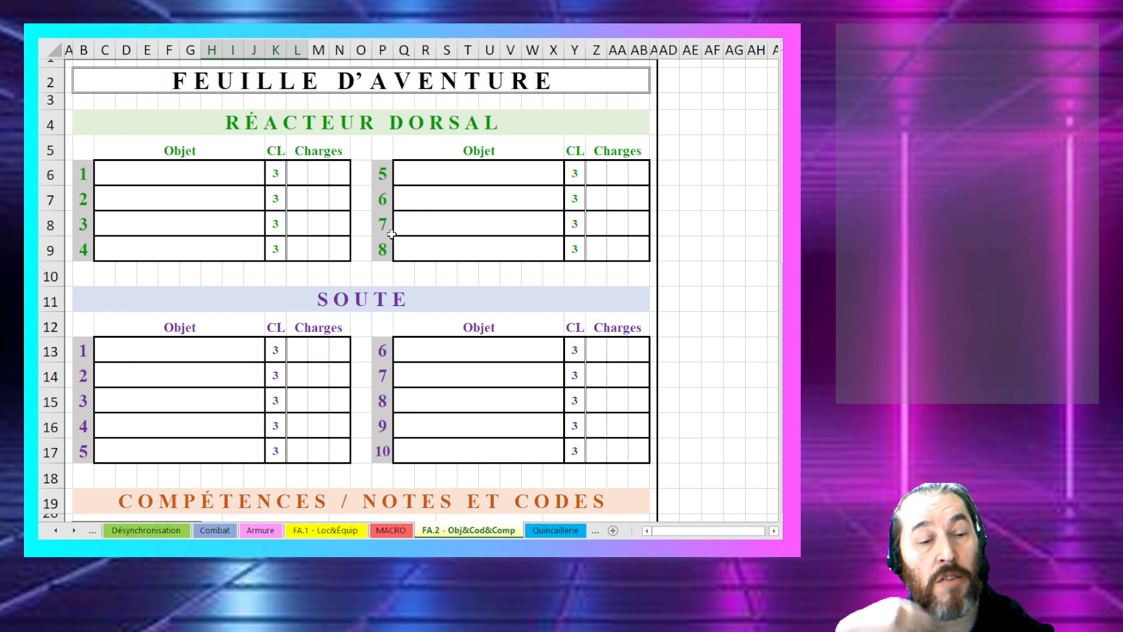
left_click(421, 240)
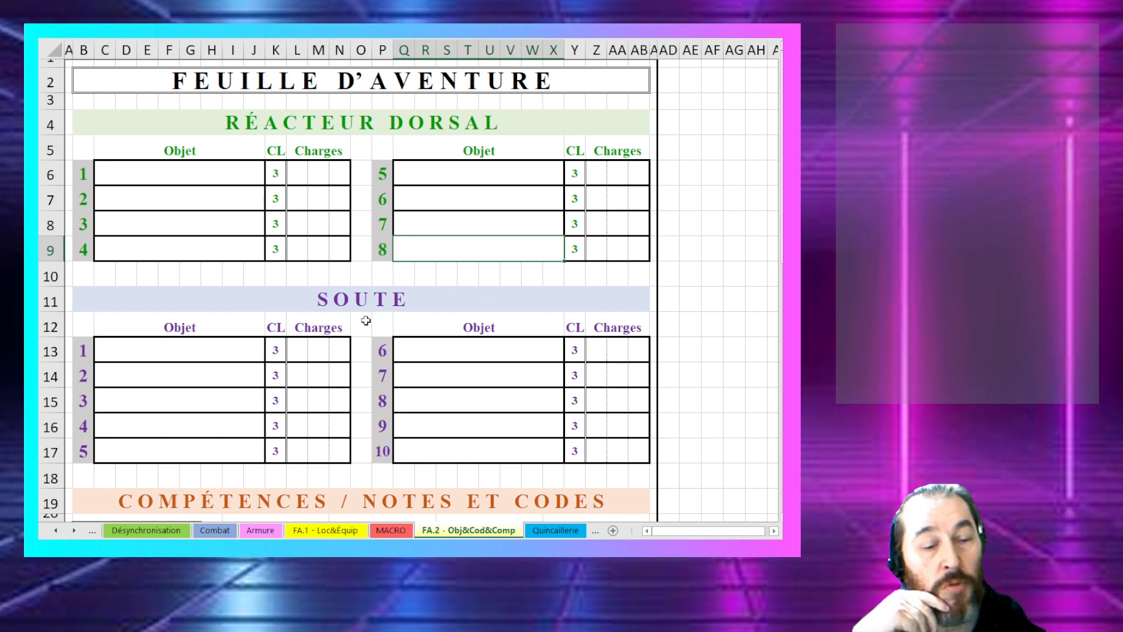
Step: Examine the ten object slots of the Soute section and the Compétences / Notes et Codes section
scroll(363, 319, "down", 1)
left_click(409, 402)
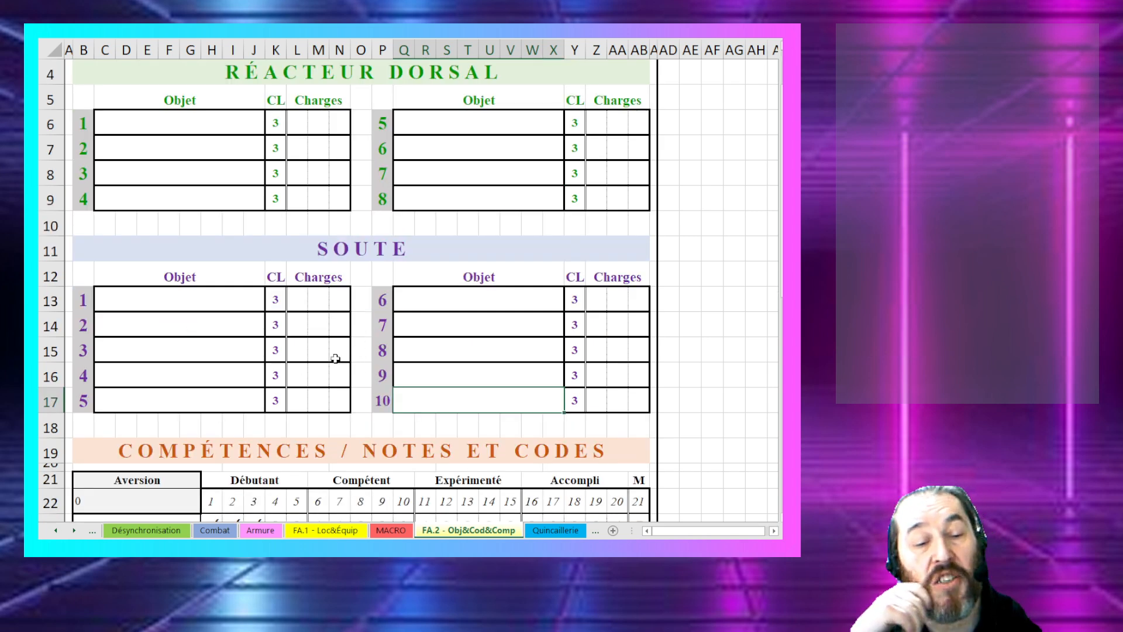
left_click(250, 334)
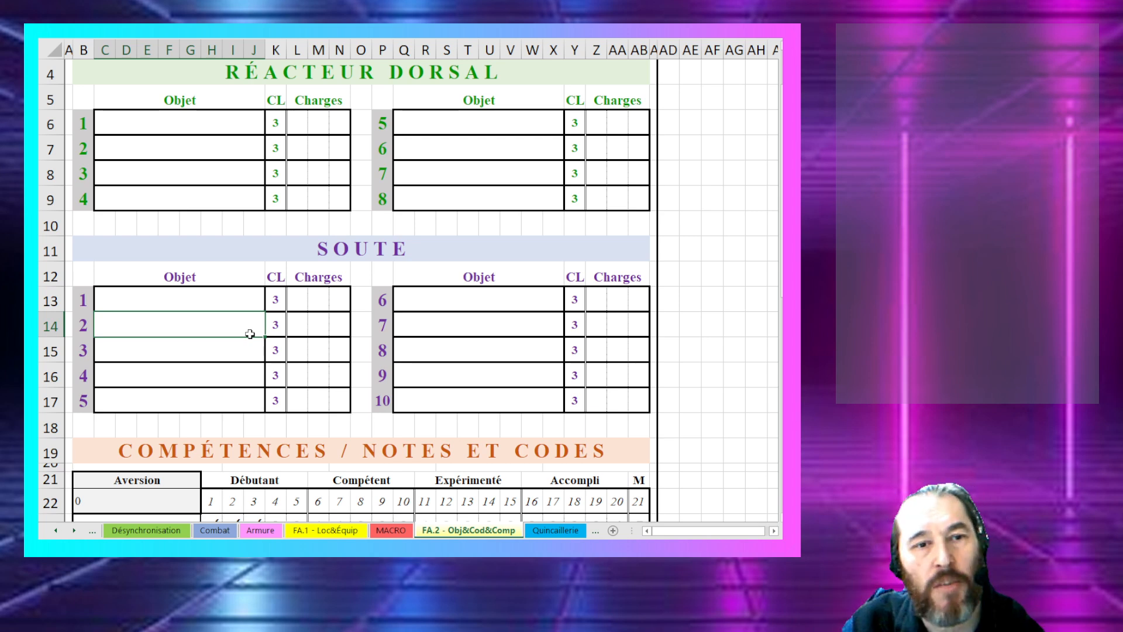
scroll(251, 334, "down", 2)
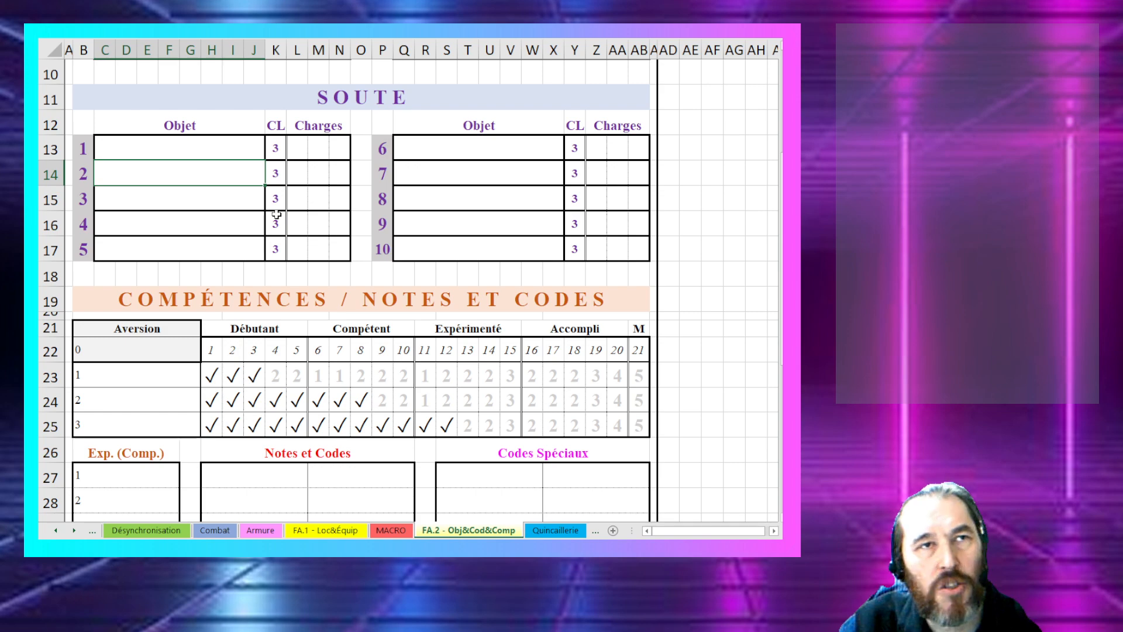
Step: Compare the eight object slots of the Réacteur dorsal section with the ten object slots of the Soute section
left_click(304, 203)
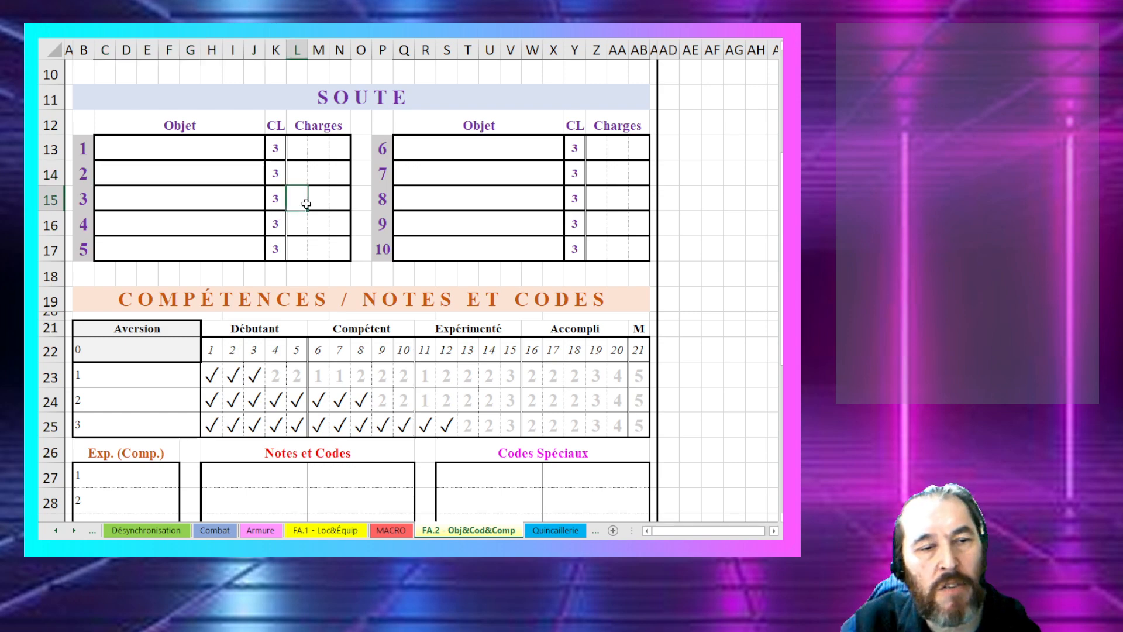
scroll(326, 220, "down", 2)
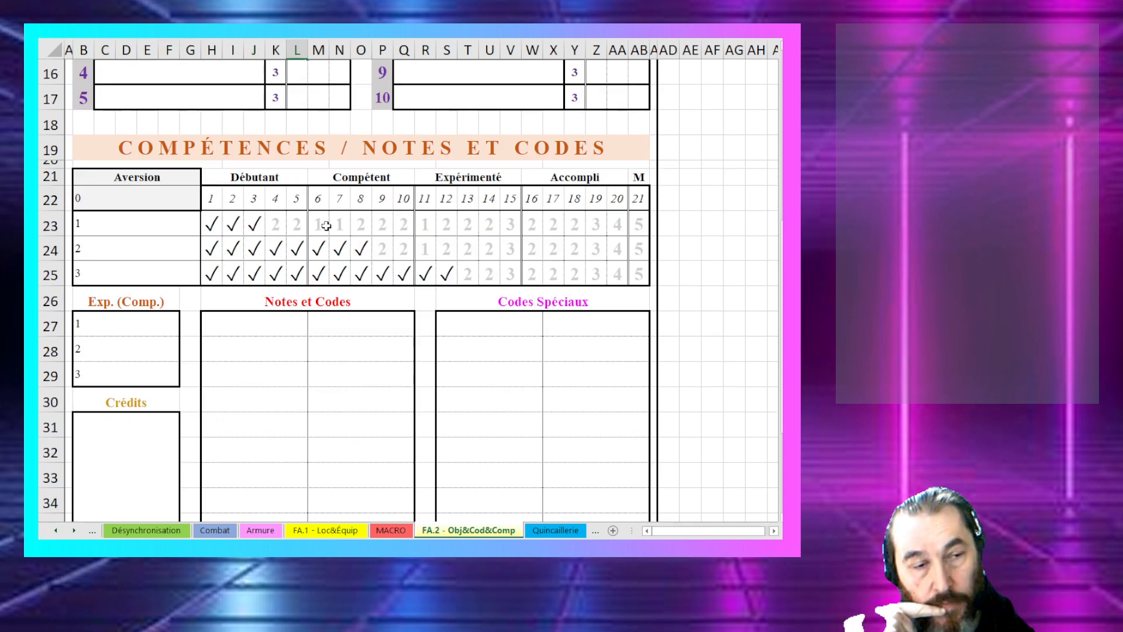
scroll(327, 221, "up", 3)
scroll(361, 267, "up", 1)
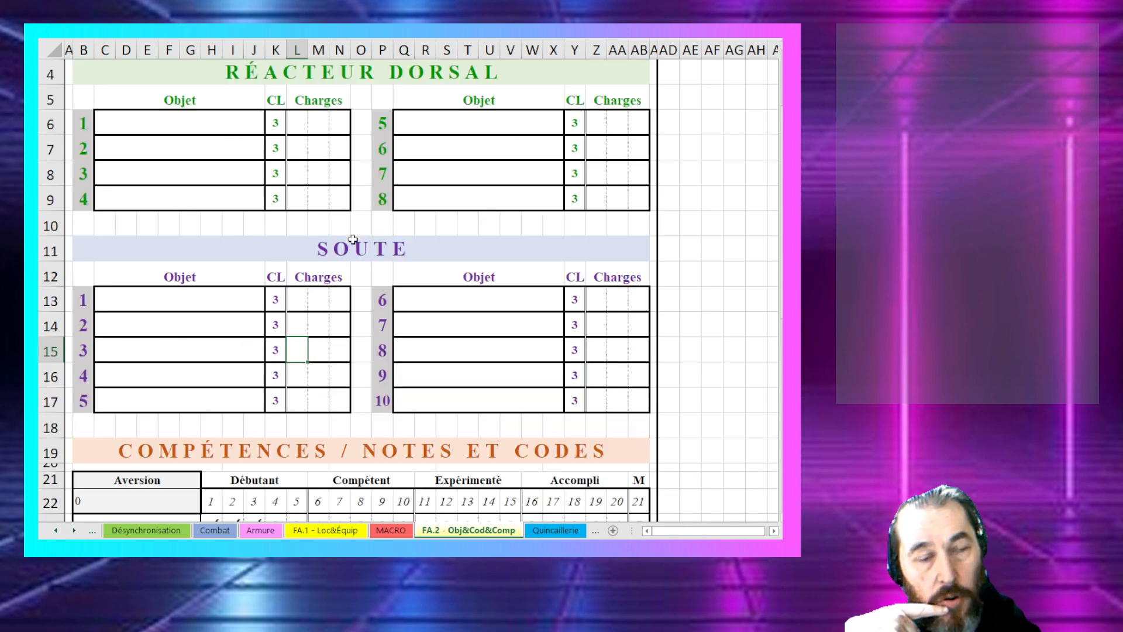
left_click_drag(200, 116, 531, 191)
left_click(189, 297)
left_click_drag(189, 297, 546, 403)
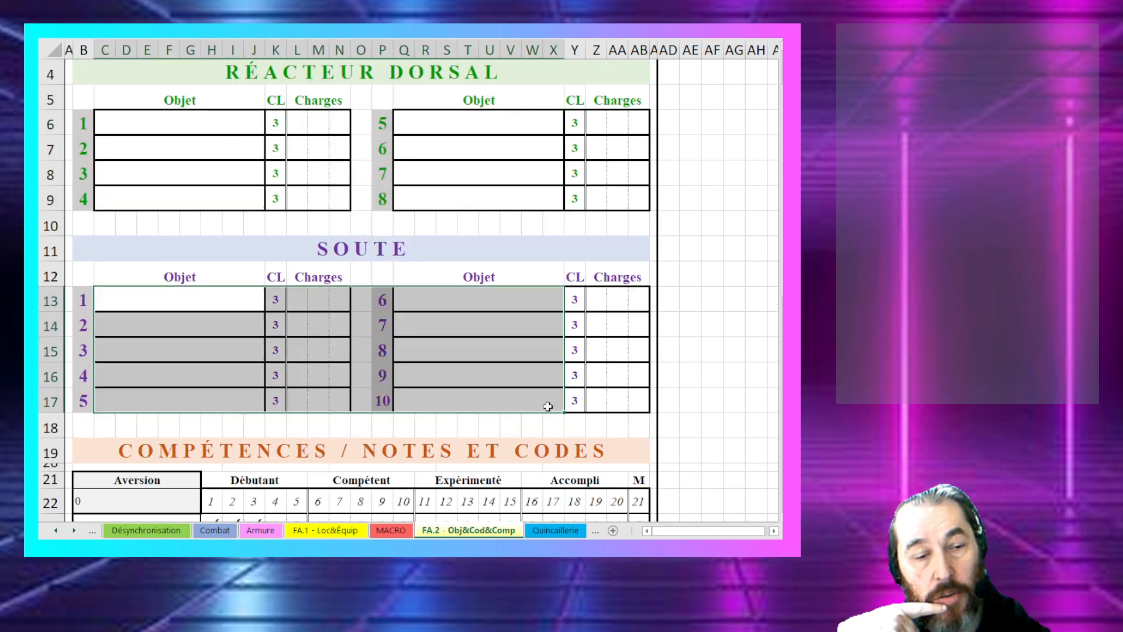
left_click(466, 329)
scroll(462, 319, "down", 4)
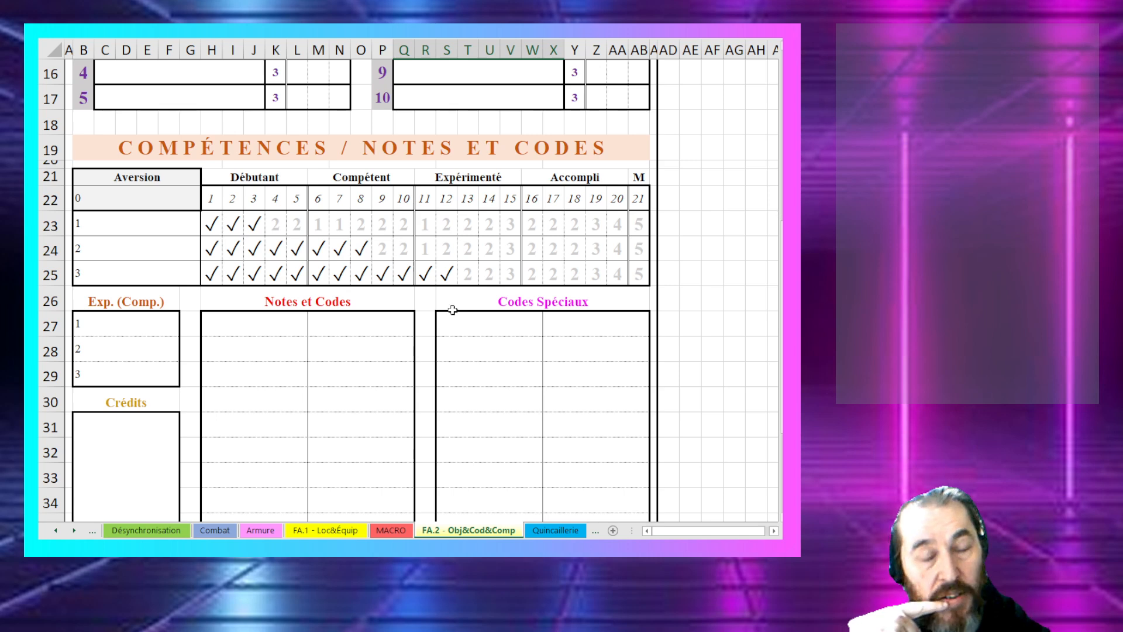
Step: Examine the Soute object slots 2 to 5 and 7 to 10, and the whole ten-slot block with its CL values
scroll(453, 310, "up", 2)
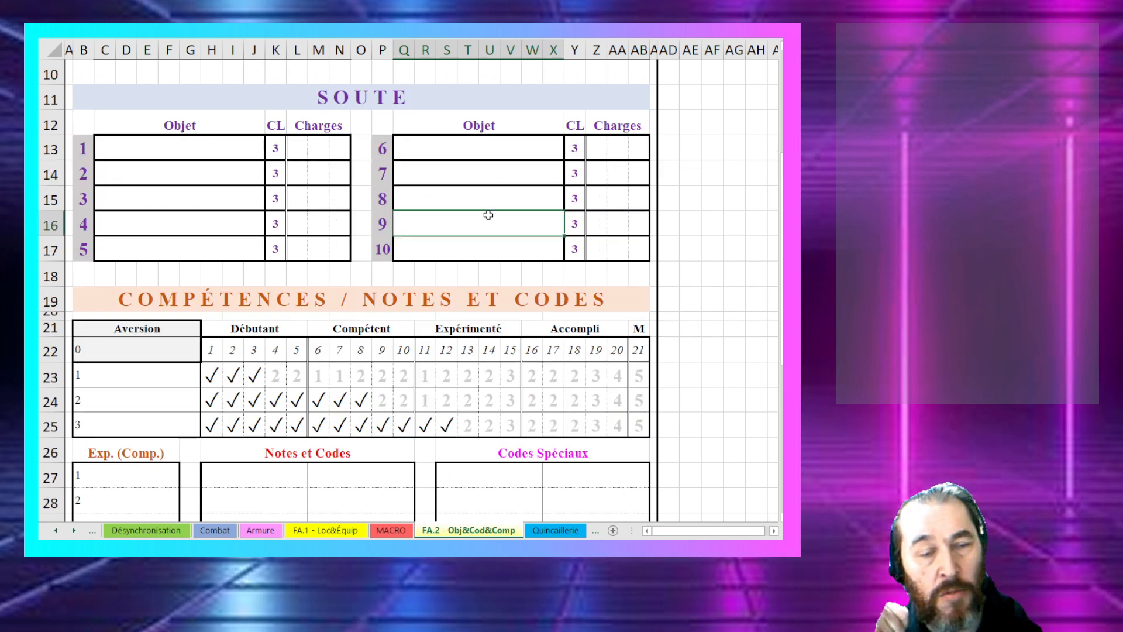
left_click_drag(223, 172, 501, 241)
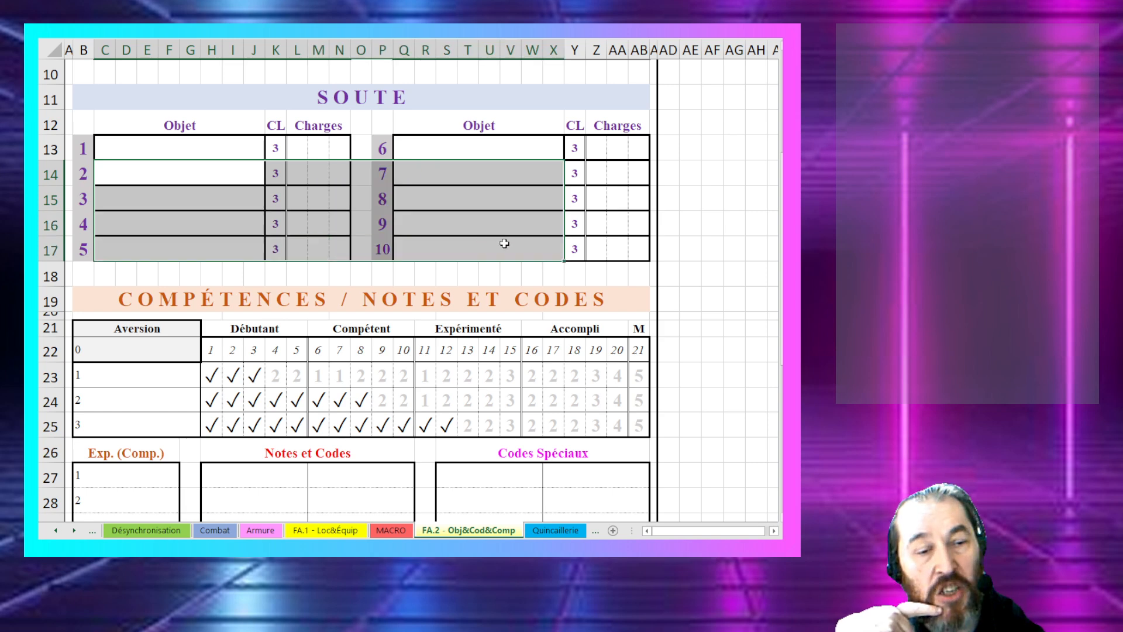
left_click(502, 238)
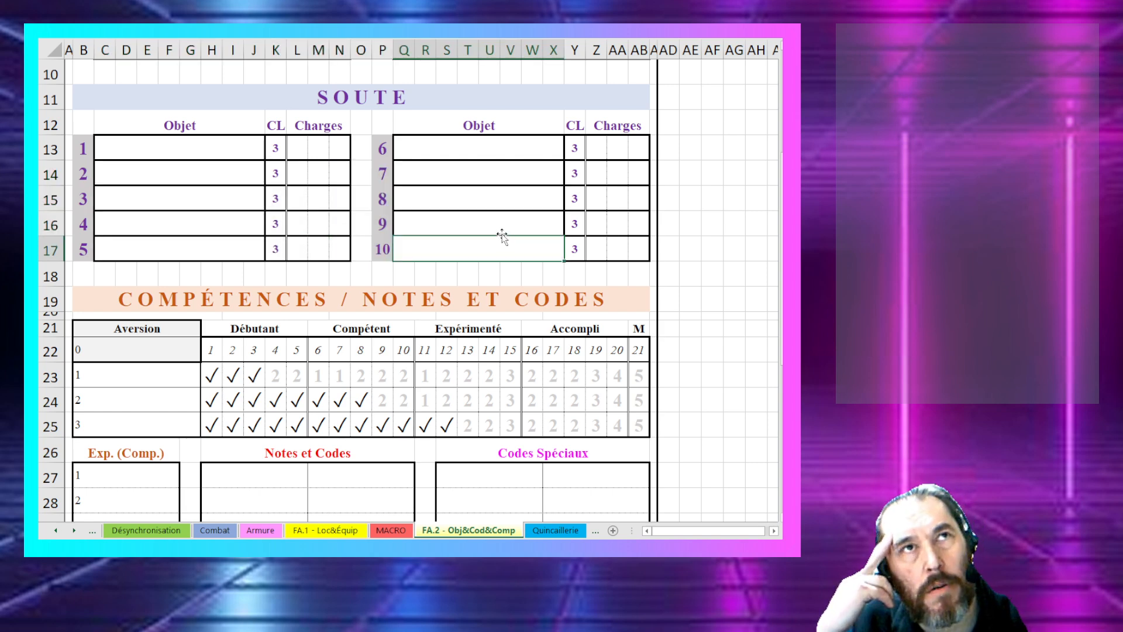
left_click(237, 184)
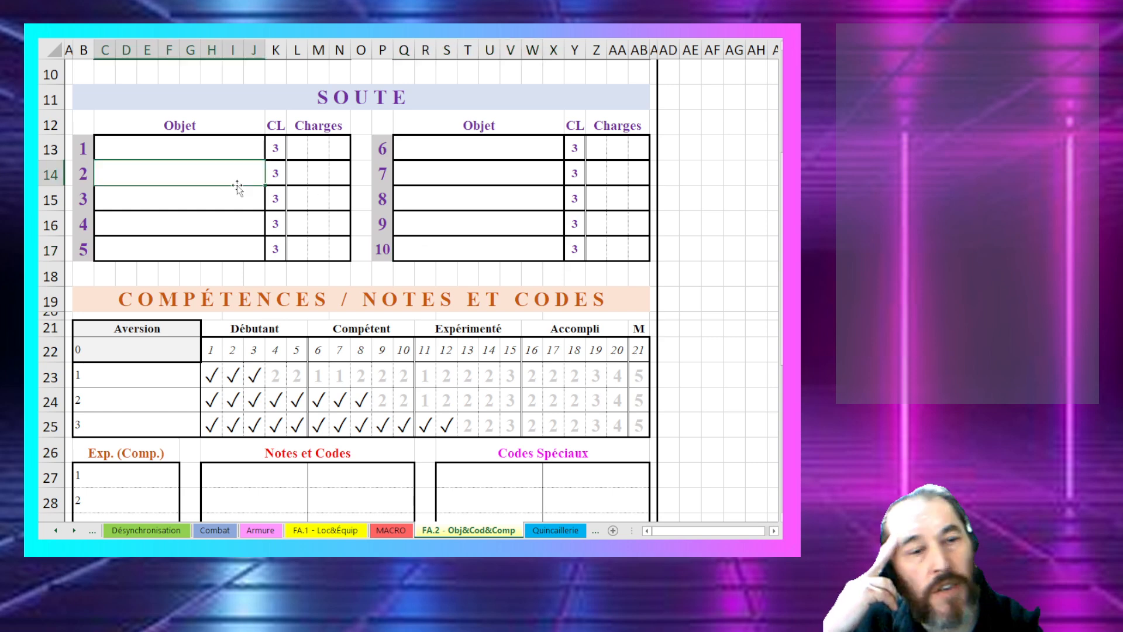
scroll(331, 257, "down", 1)
scroll(332, 258, "down", 1)
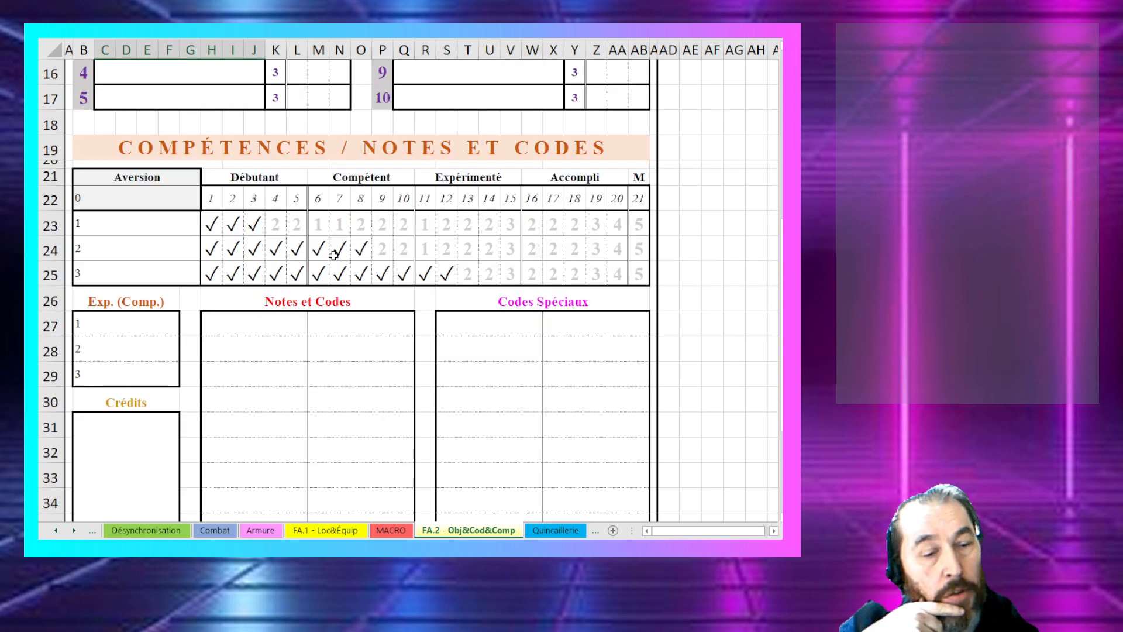
scroll(246, 146, "up", 3)
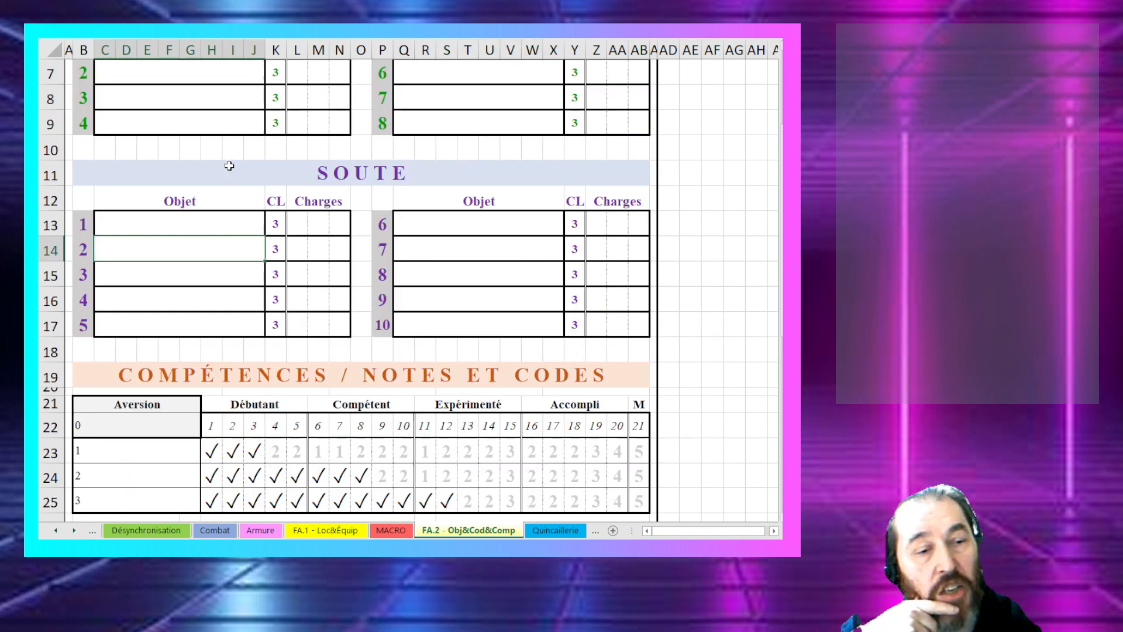
left_click_drag(208, 228, 574, 324)
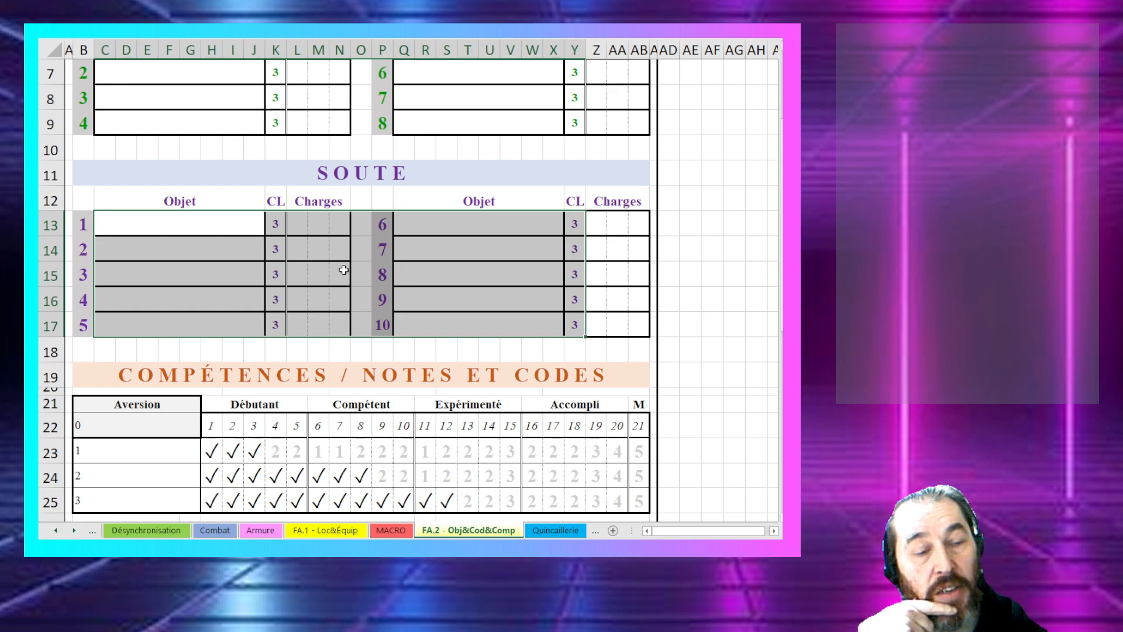
left_click(377, 246)
Step: Review Soute slots 7 to 9 in relation to the Réacteur dorsal and Compétences / Notes et Codes sections
scroll(376, 247, "up", 2)
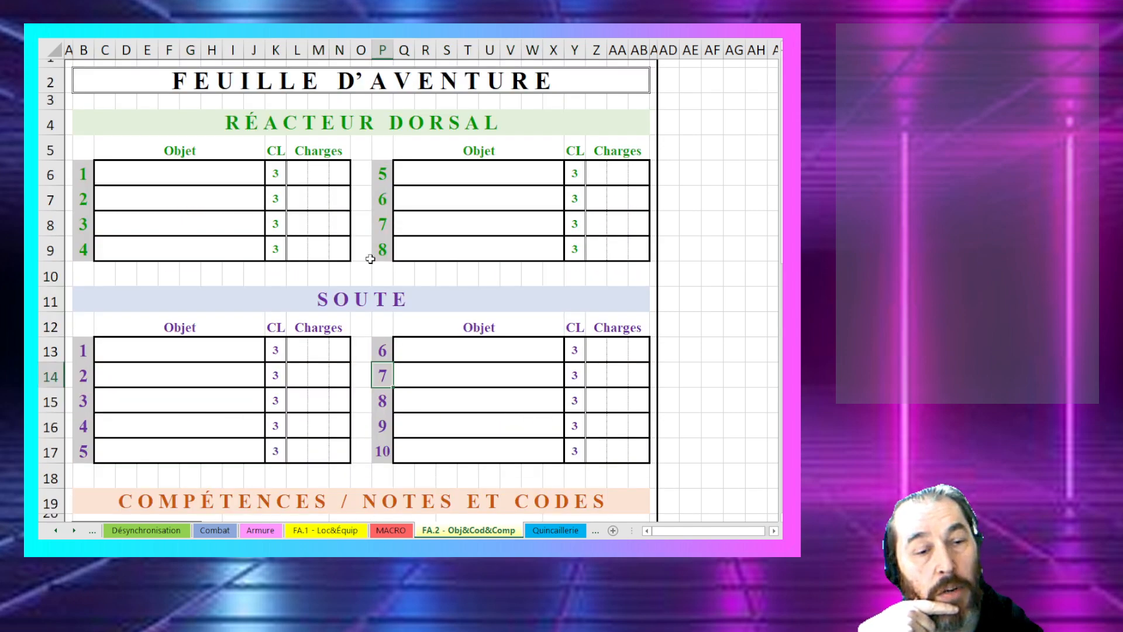
left_click(422, 383)
scroll(376, 345, "down", 3)
scroll(377, 345, "down", 1)
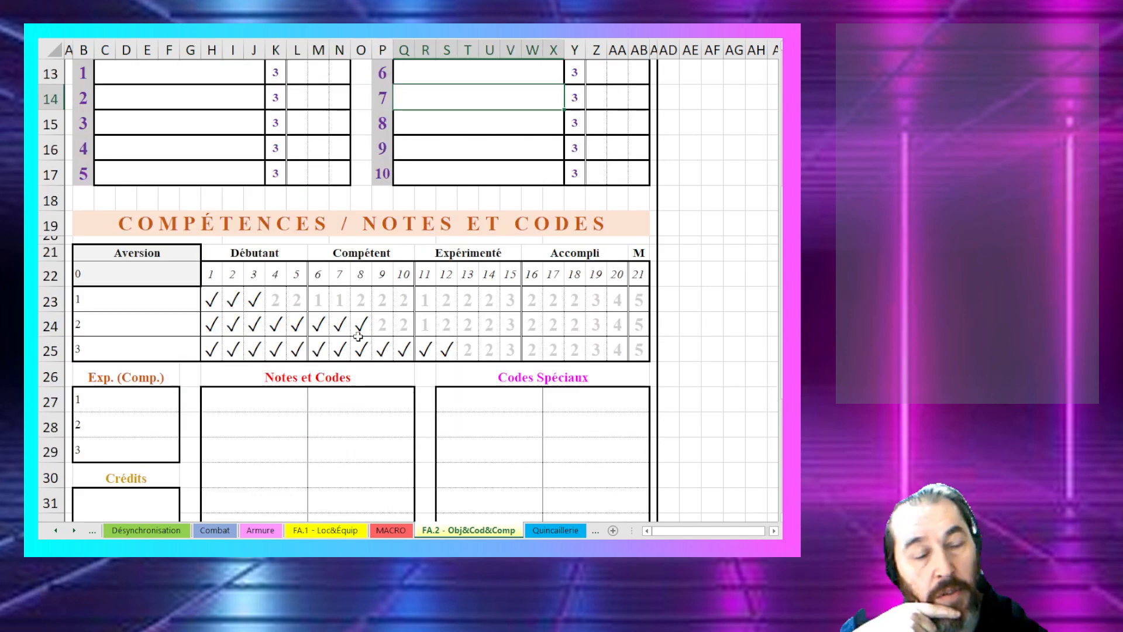
left_click(417, 156)
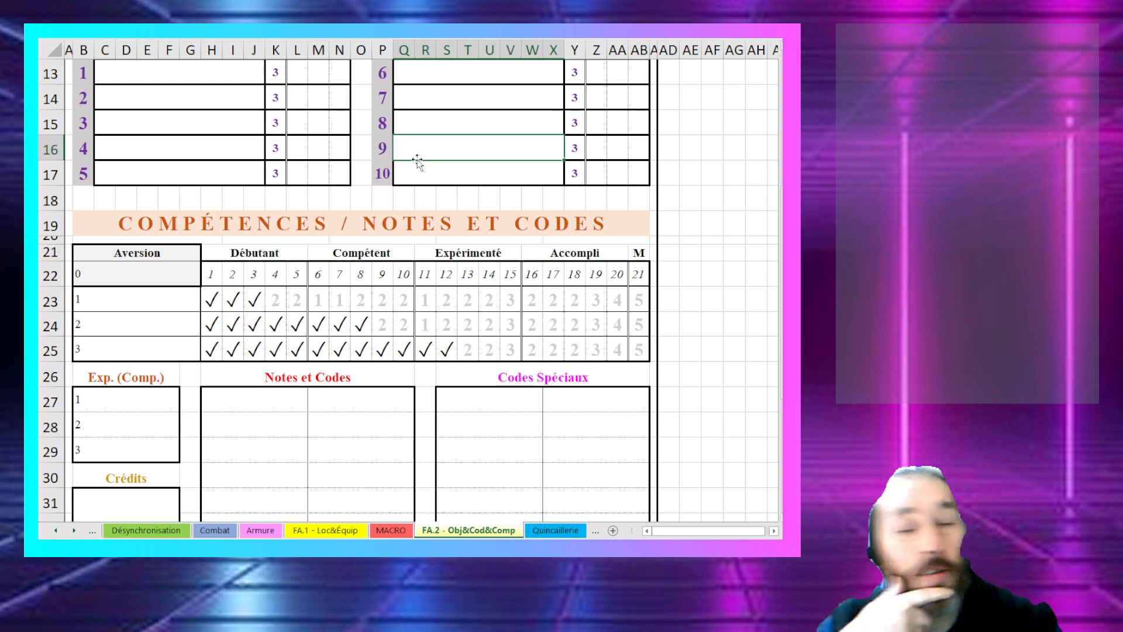
scroll(417, 160, "up", 1)
left_click_drag(480, 173, 478, 231)
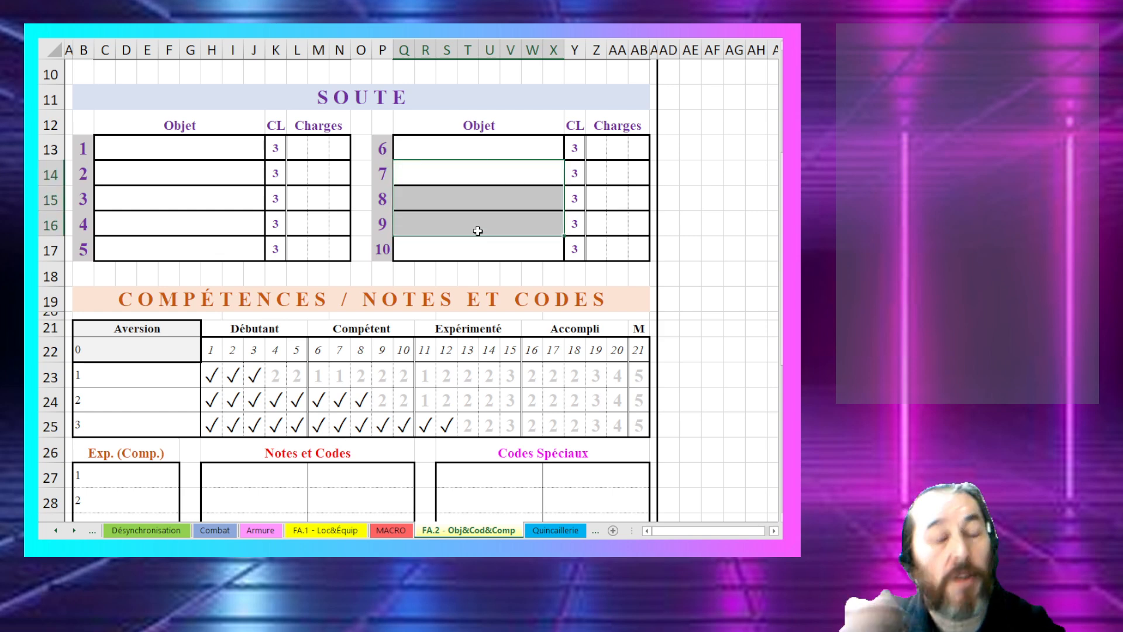
left_click(478, 231)
scroll(462, 246, "down", 2)
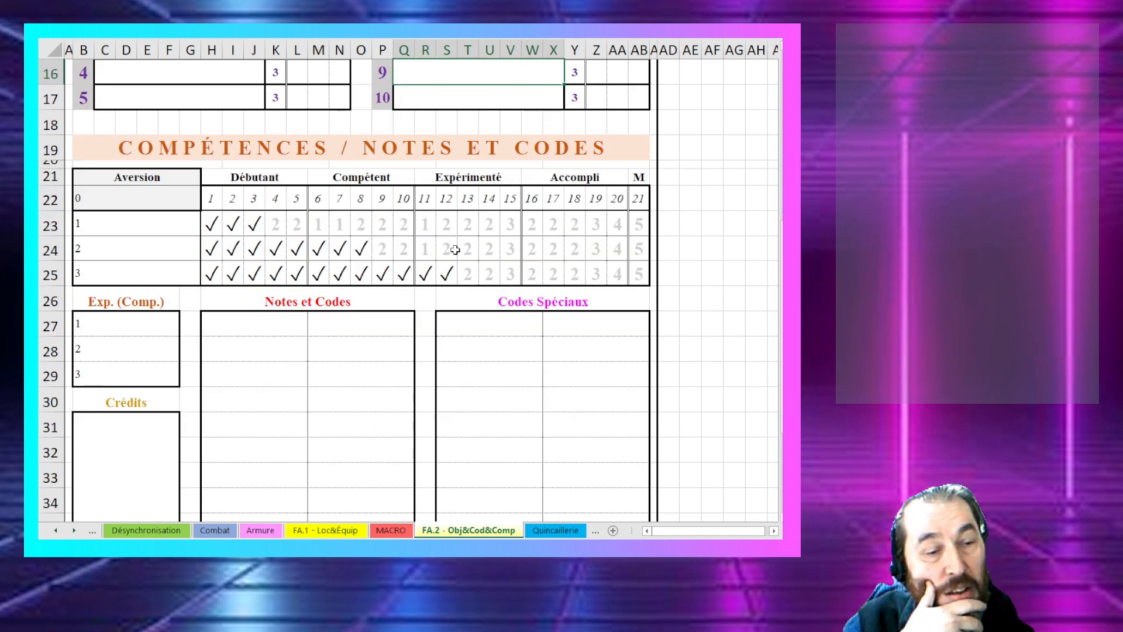
scroll(456, 250, "up", 2)
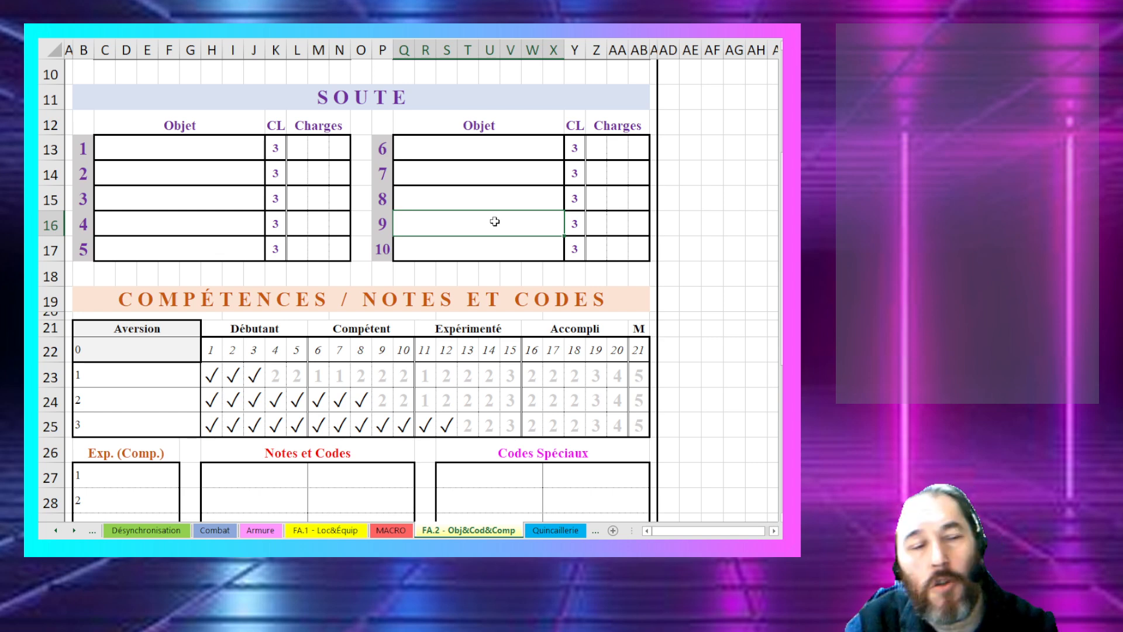
scroll(462, 182, "up", 2)
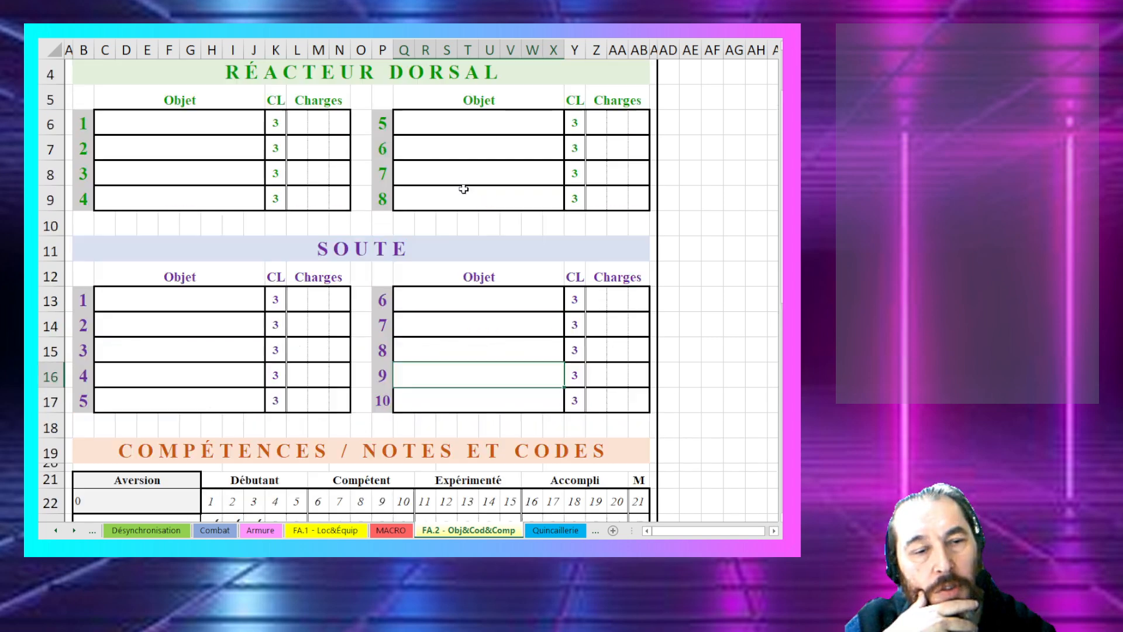
scroll(475, 264, "down", 2)
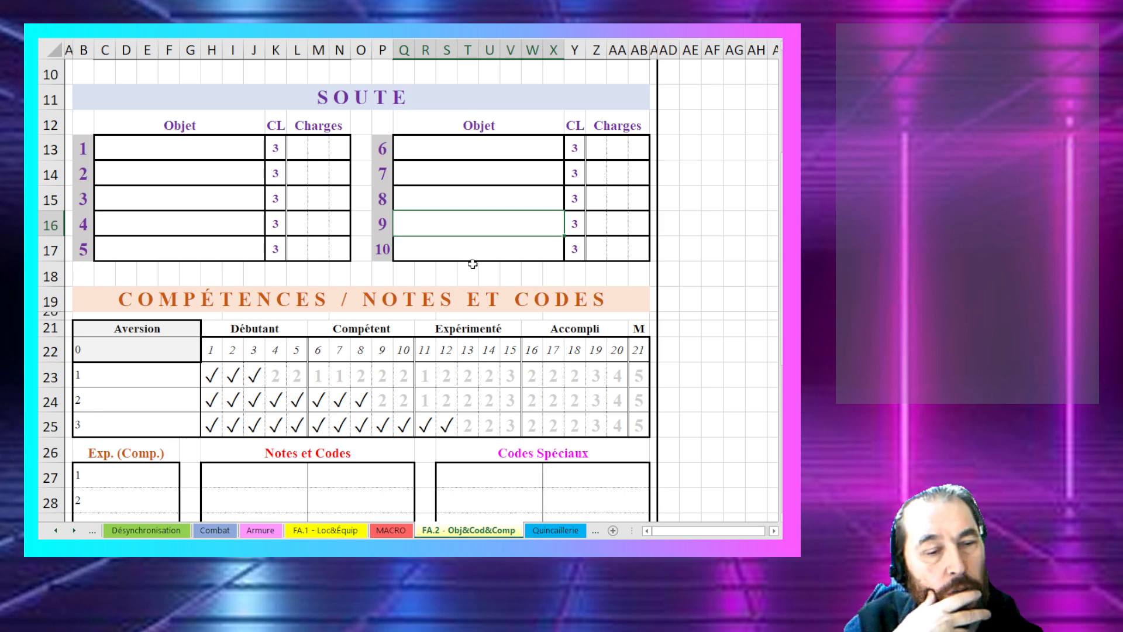
Step: Examine the Exp. (Comp.), Crédits and Notes et Codes boxes below the skills table
scroll(471, 265, "down", 2)
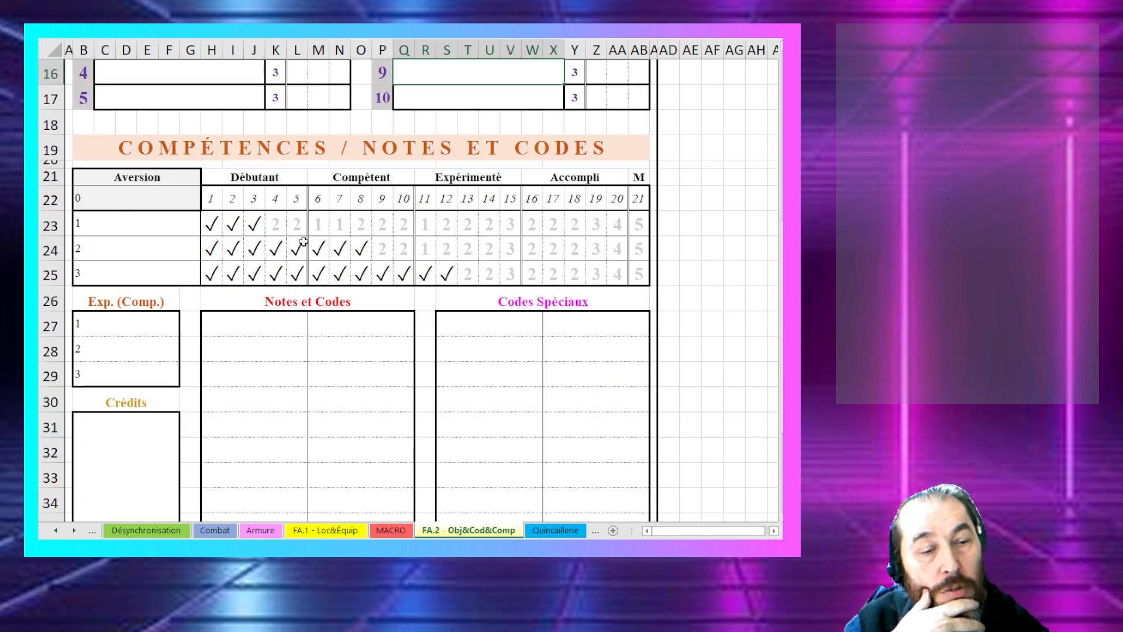
scroll(136, 266, "down", 1)
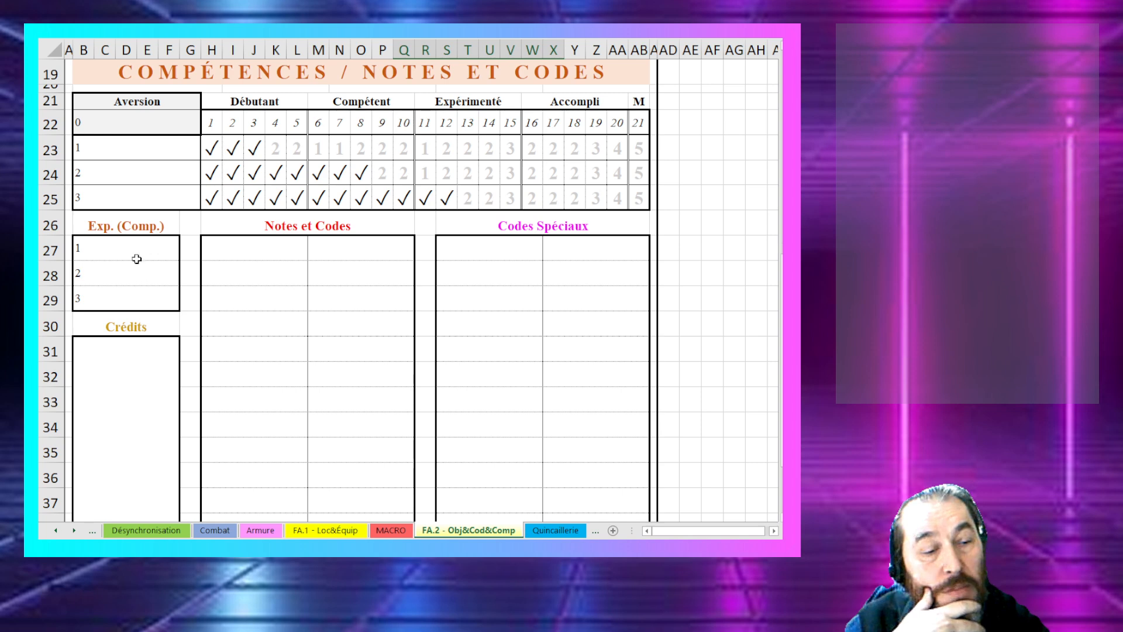
left_click_drag(136, 259, 131, 296)
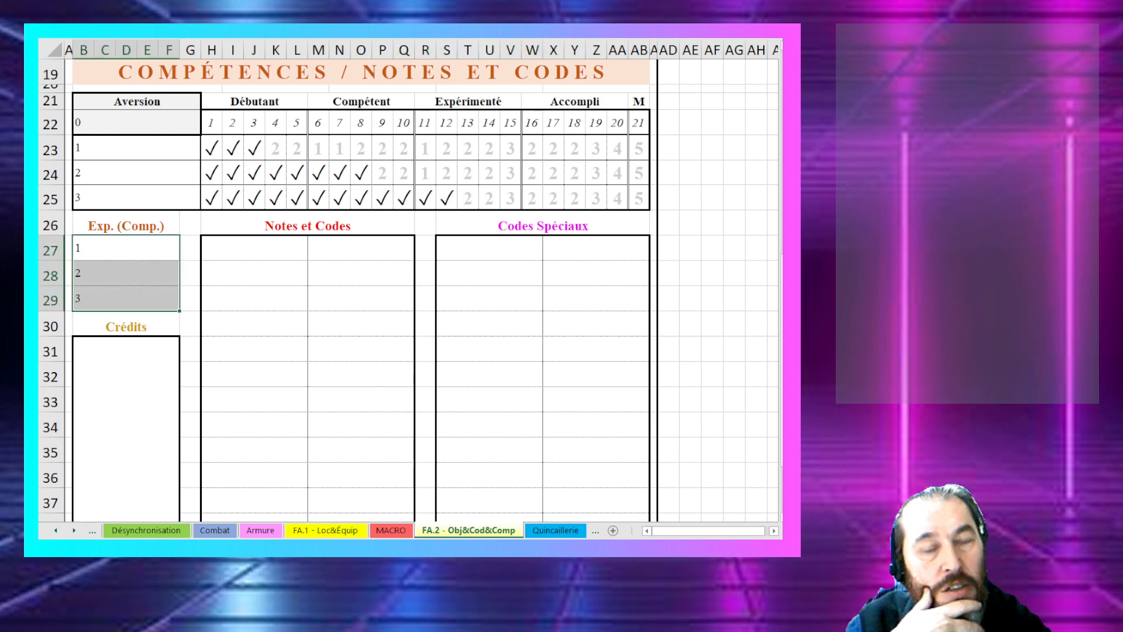
scroll(88, 298, "down", 1)
left_click(508, 275)
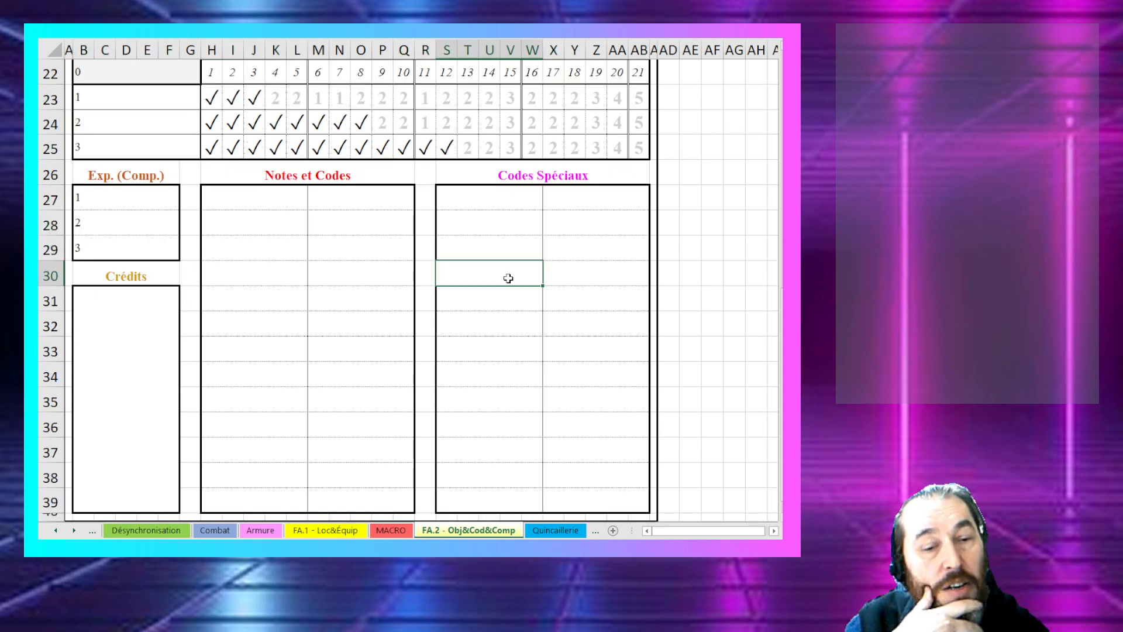
left_click(95, 339)
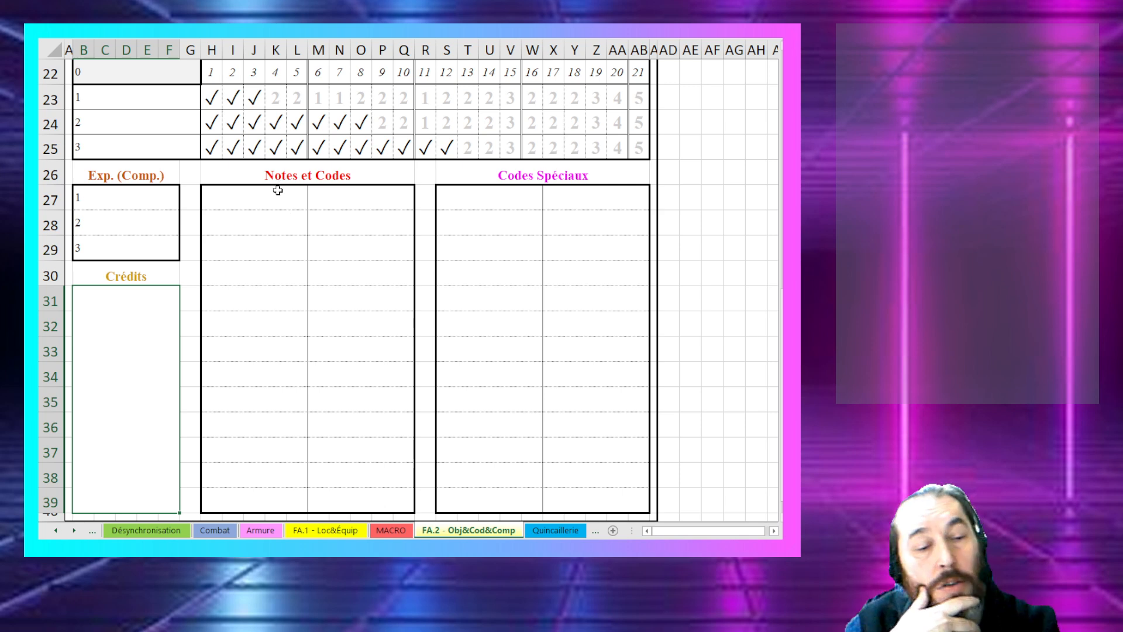
left_click_drag(225, 195, 357, 437)
scroll(357, 436, "up", 3)
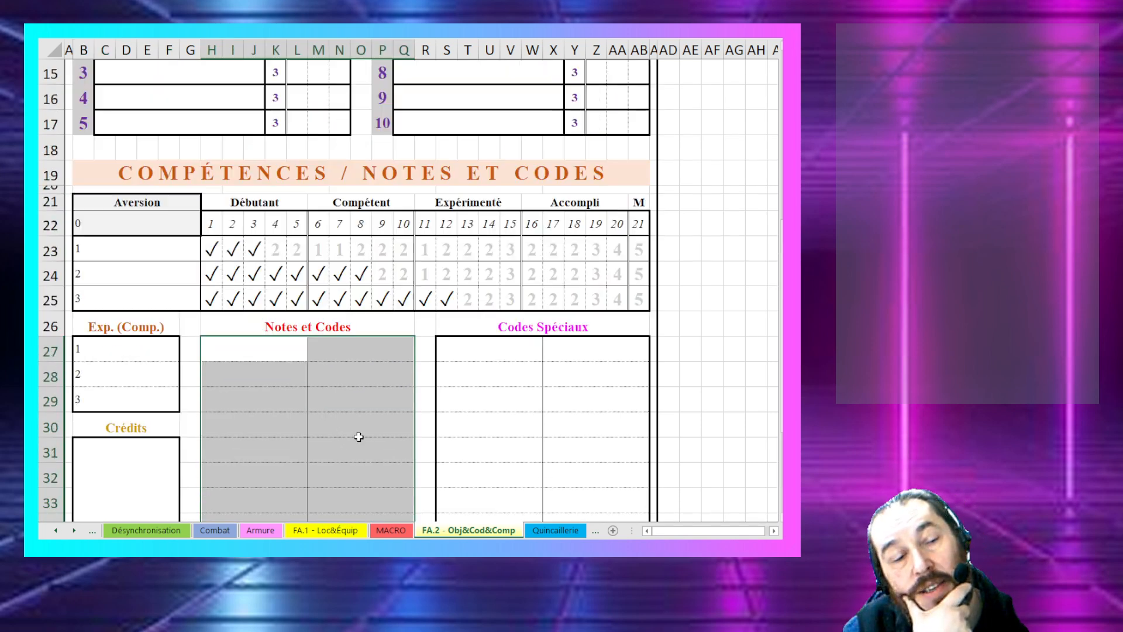
Step: Compare the Codes Spéciaux box with the Notes et Codes box, going through the first rows of each
left_click(290, 322)
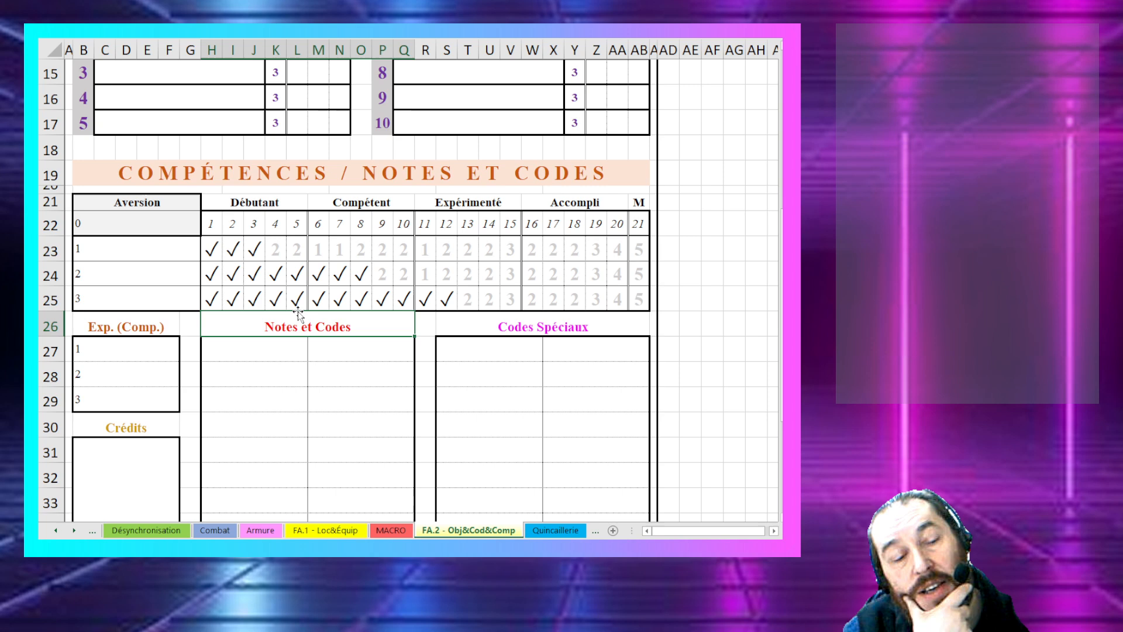
left_click(495, 329)
scroll(479, 335, "down", 1)
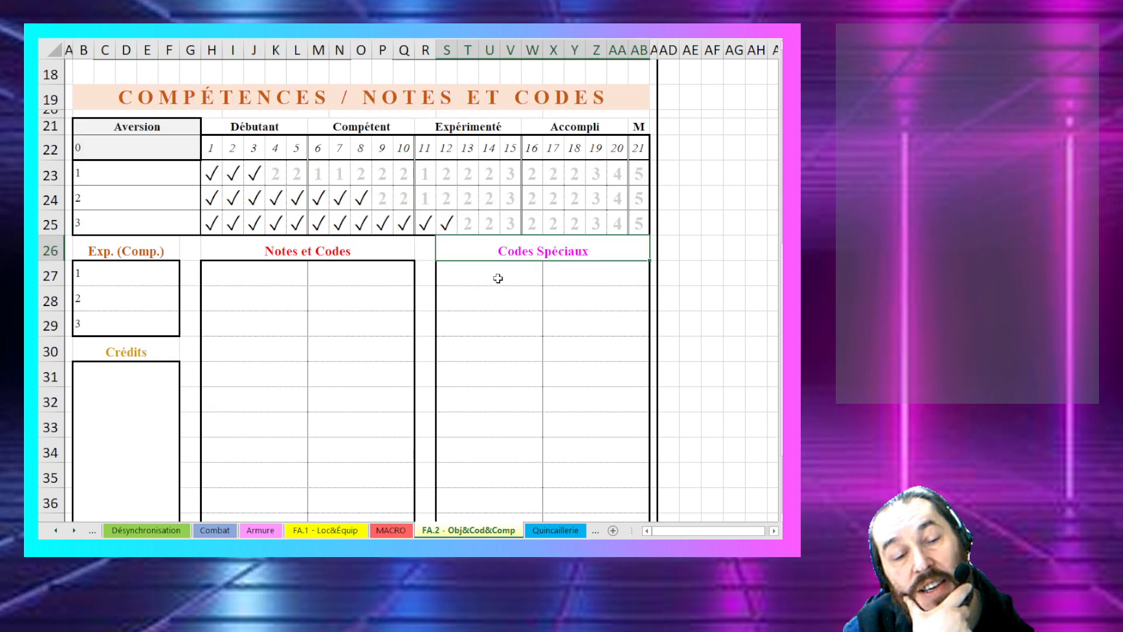
left_click_drag(496, 276, 524, 396)
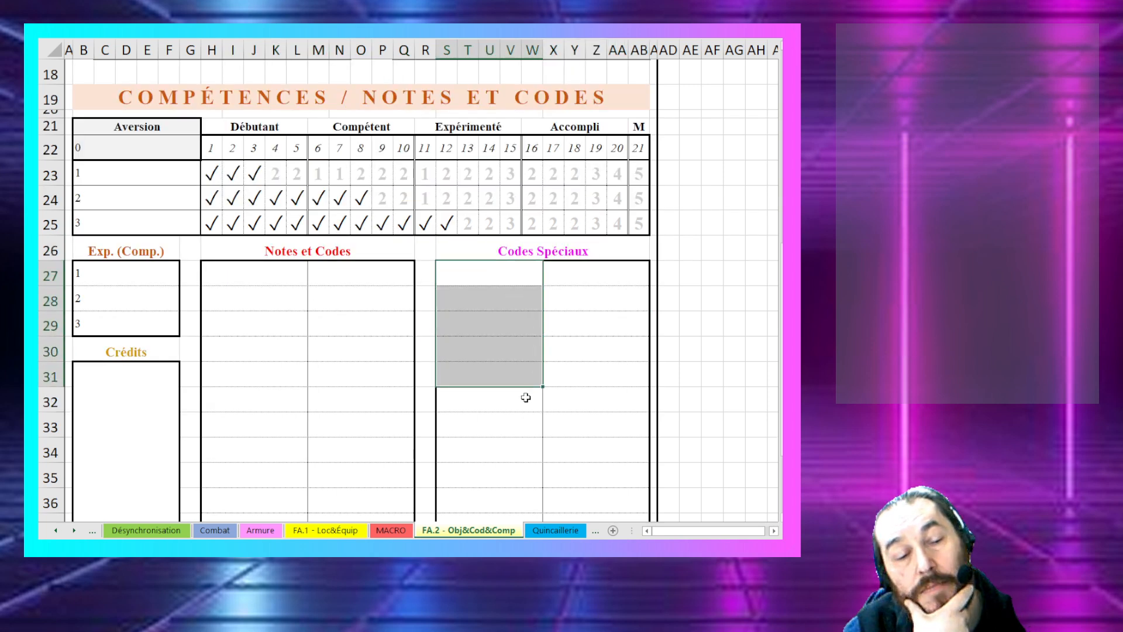
left_click(488, 275)
double_click(488, 276)
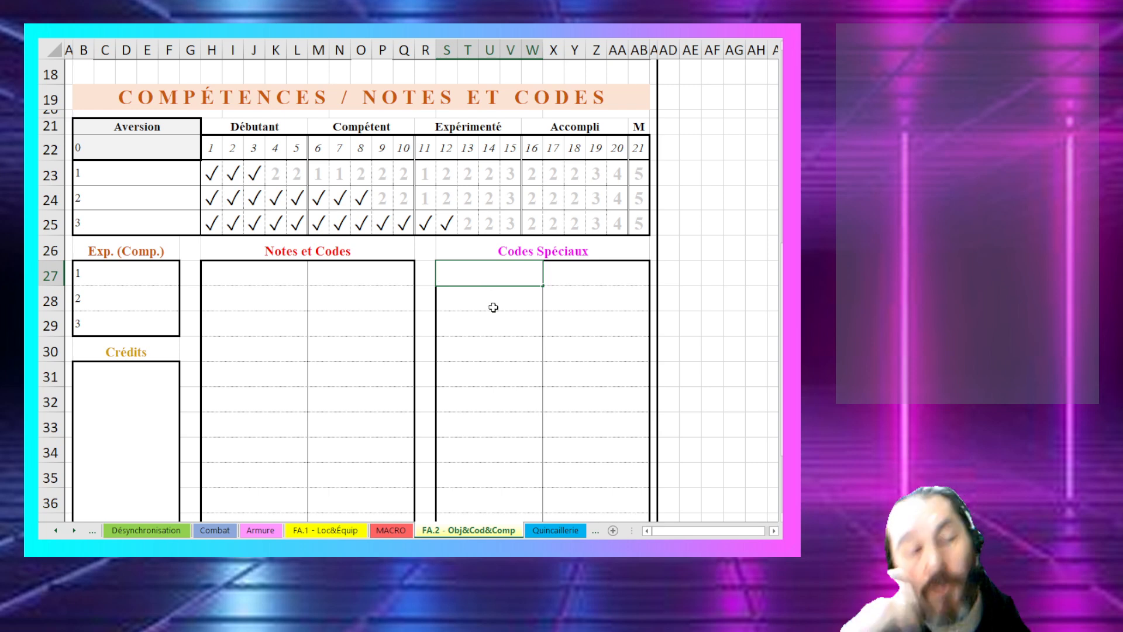
left_click(494, 298)
left_click(489, 273)
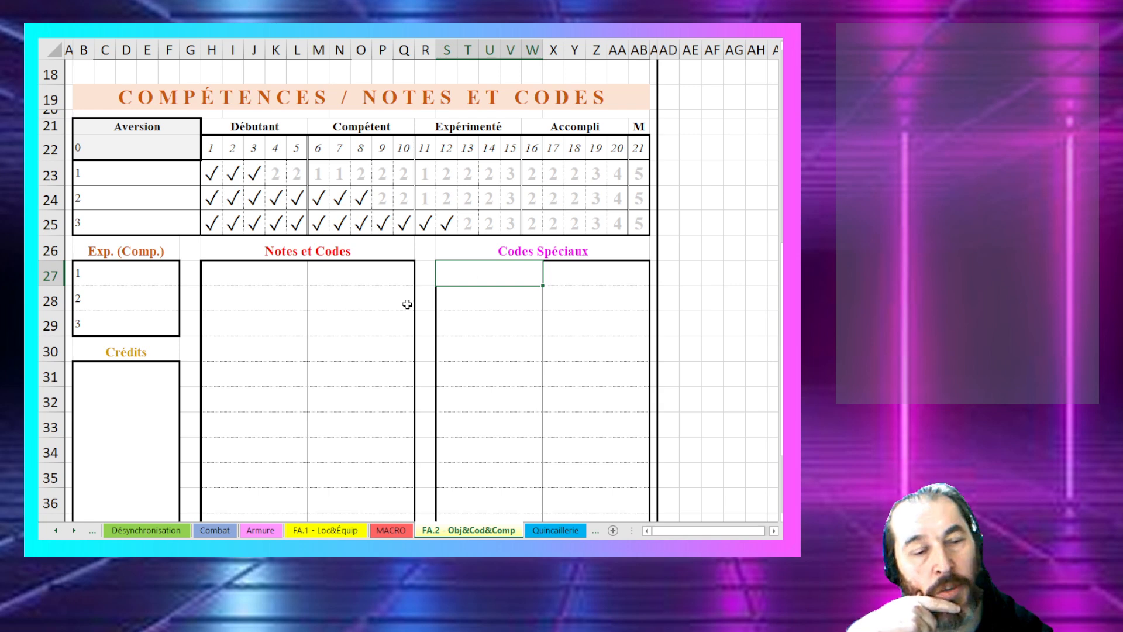
left_click(346, 305)
left_click_drag(279, 279, 318, 319)
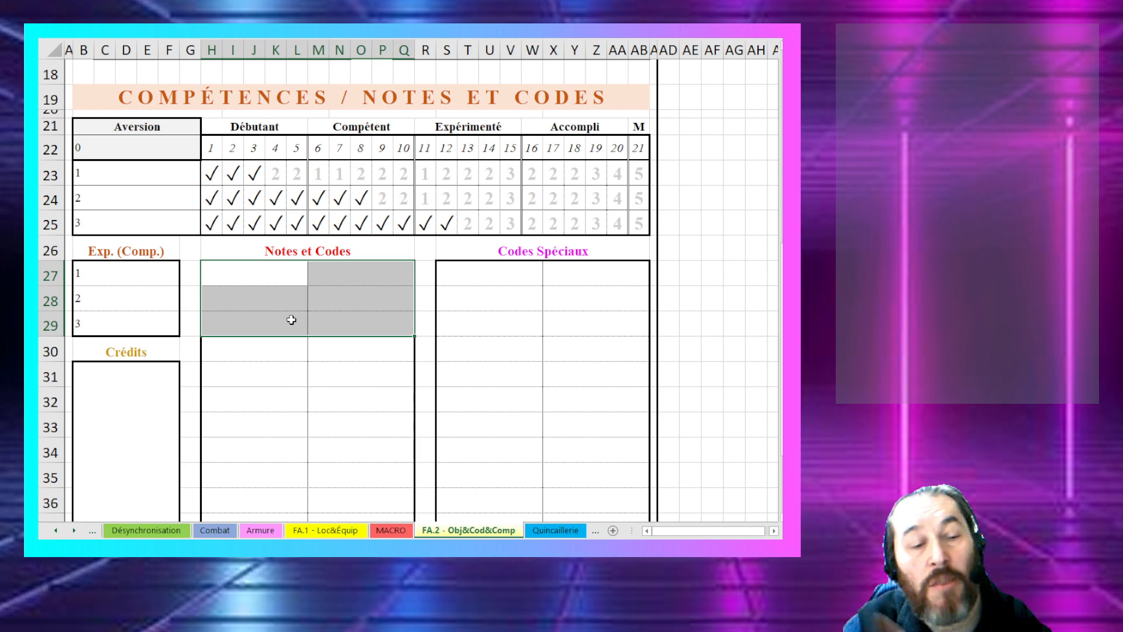
Step: Open the Compétences sheet and compare the totals of the two skill progression tables in rows 66 to 78
scroll(291, 320, "up", 3)
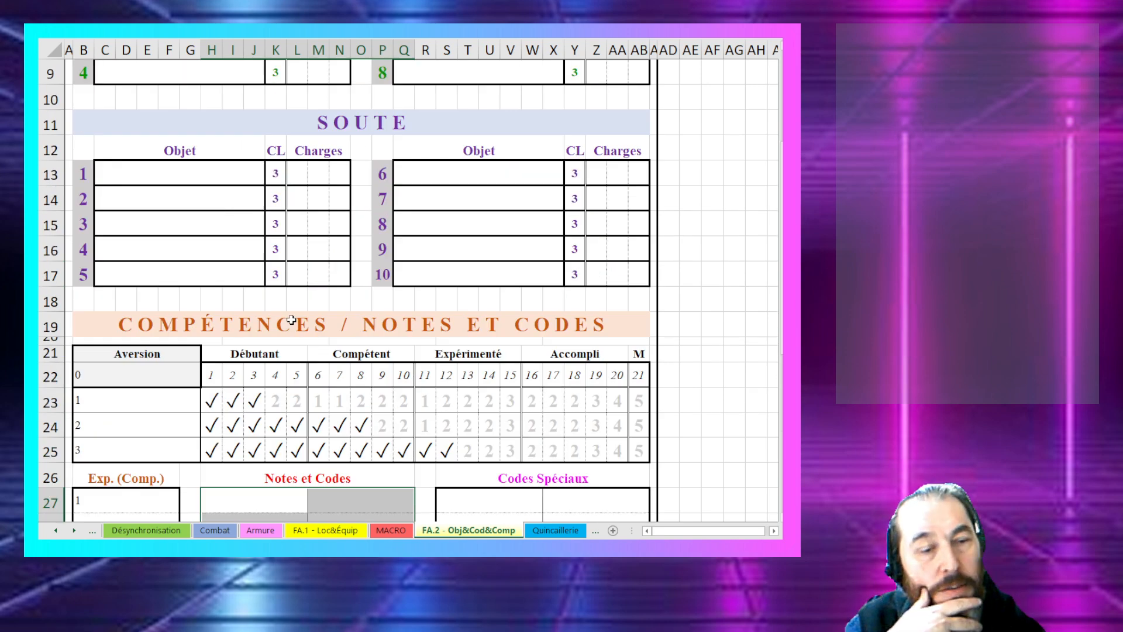
scroll(291, 318, "up", 2)
scroll(290, 315, "down", 3)
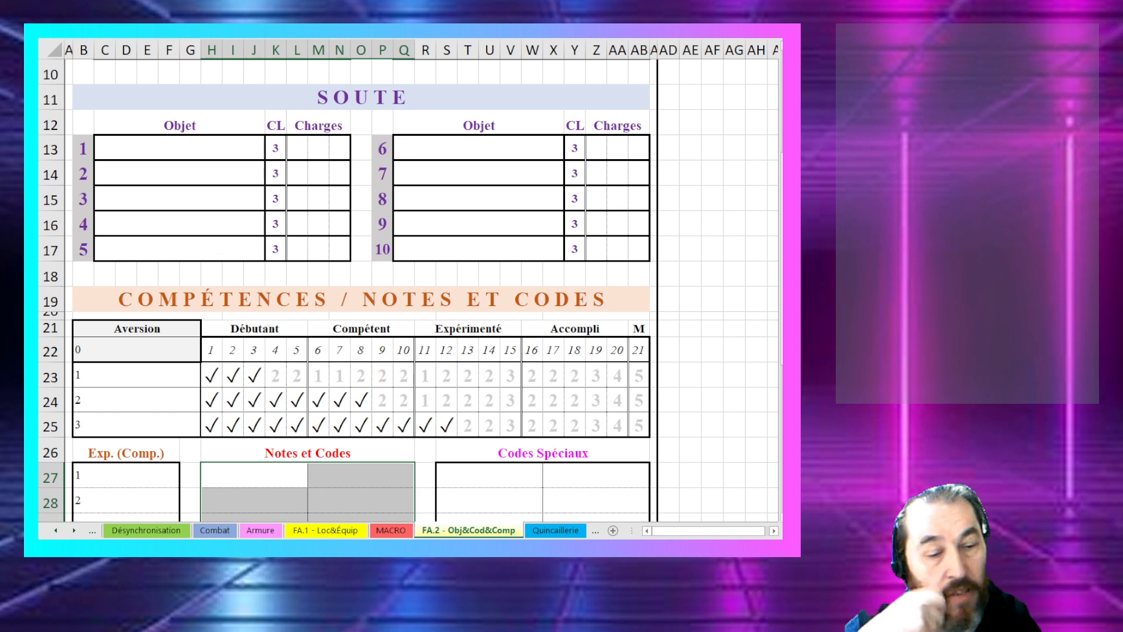
left_click(74, 529)
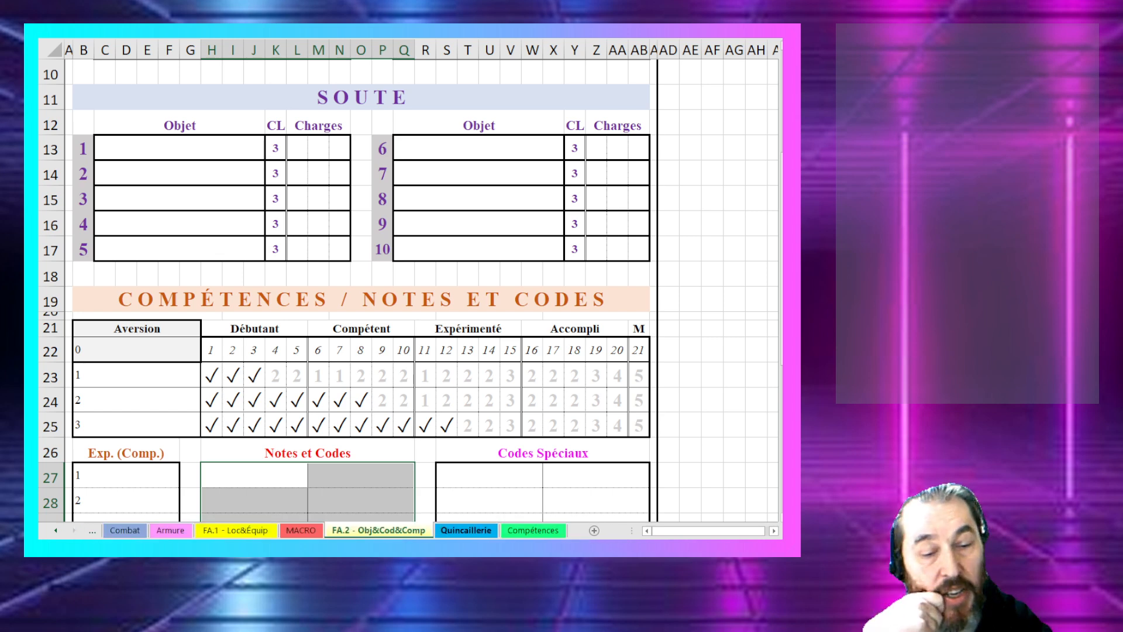
left_click(533, 530)
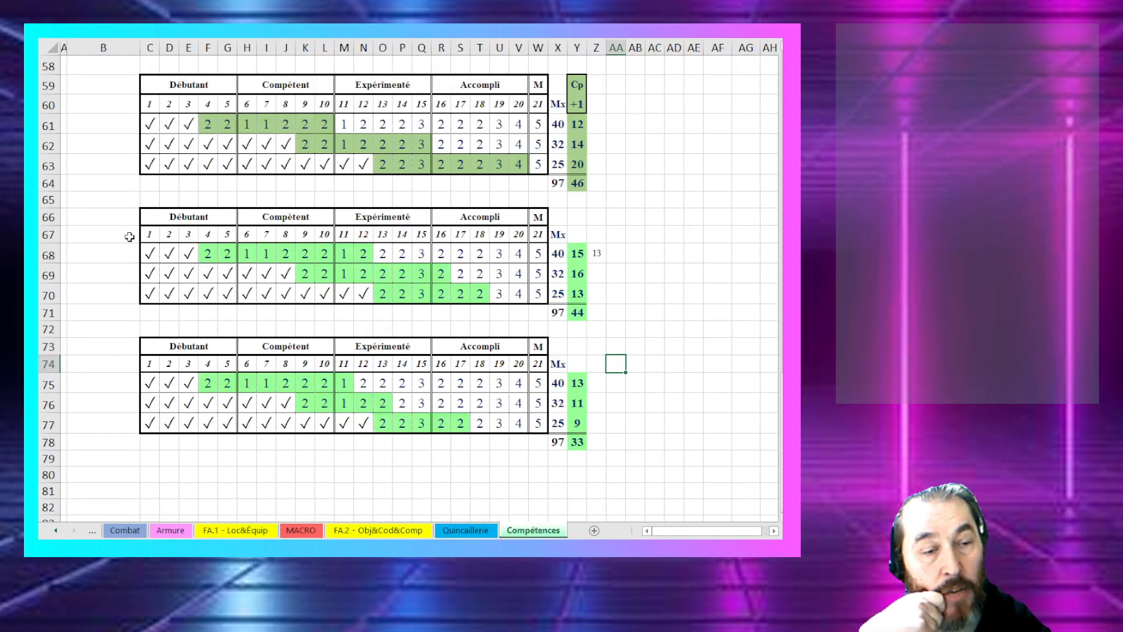
mouse_move(125, 199)
left_mouse_down()
mouse_move(431, 343)
mouse_move(659, 479)
left_mouse_up()
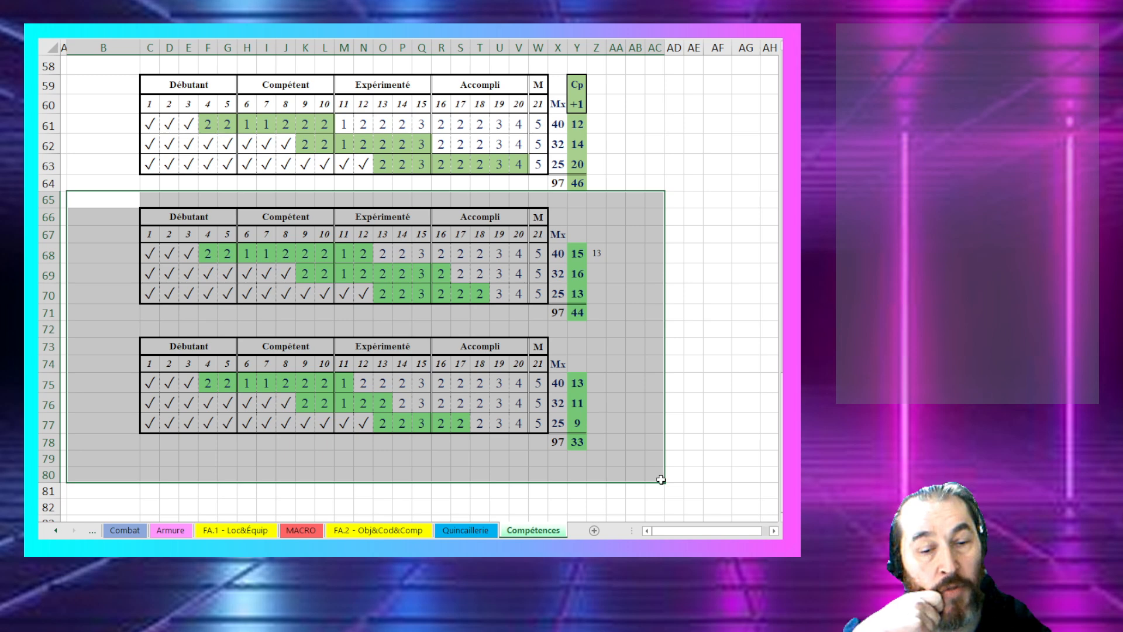
left_click(577, 444)
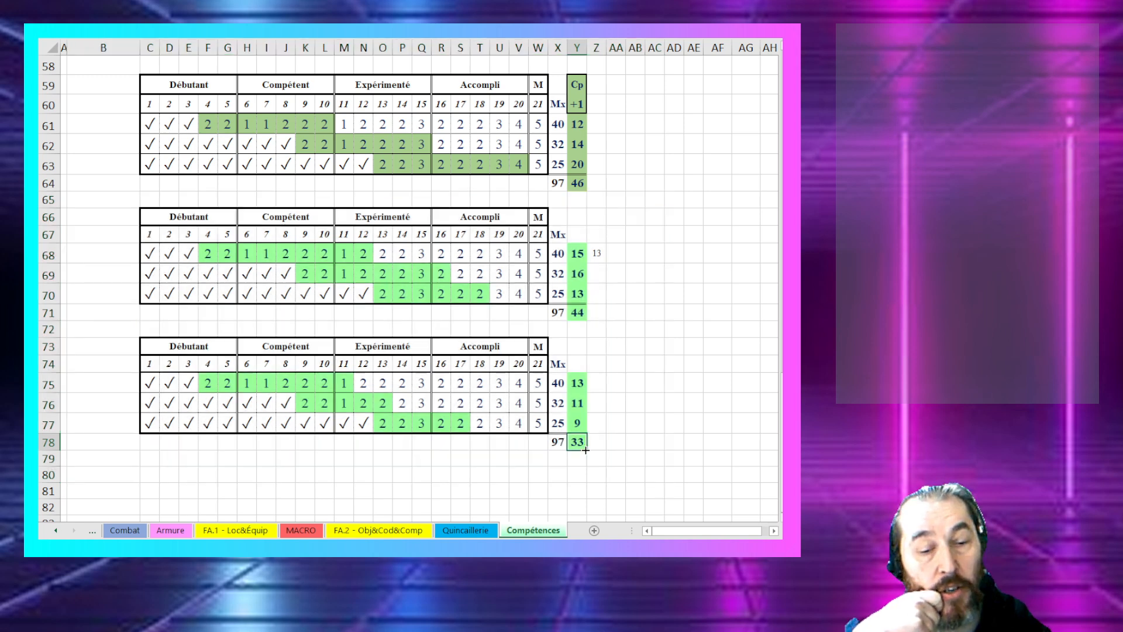
left_click(575, 316)
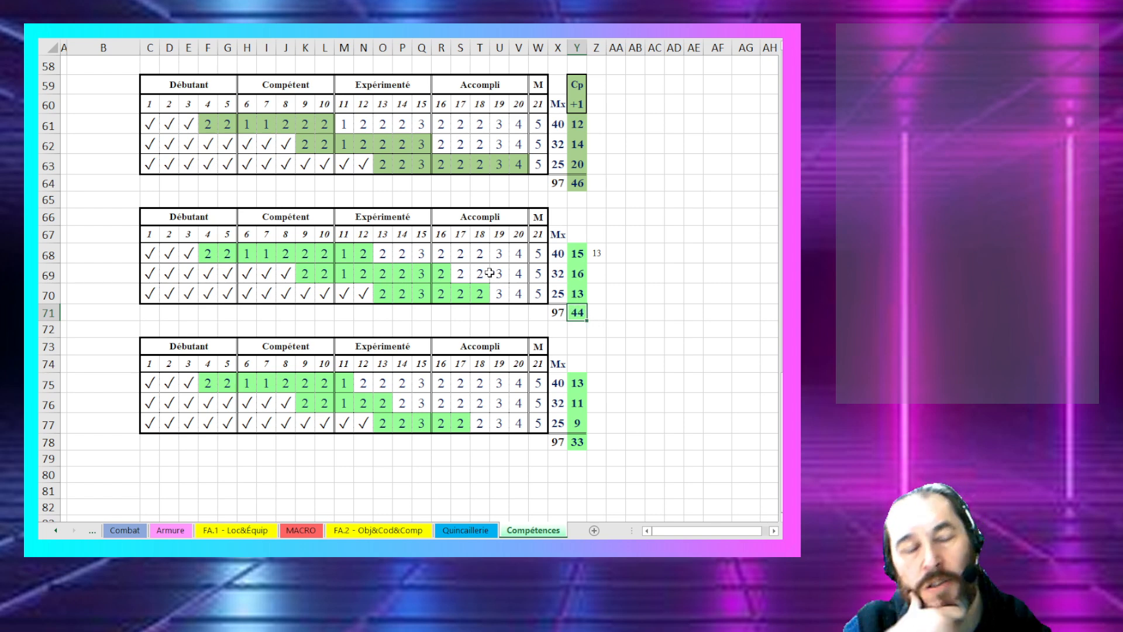
left_click(577, 442)
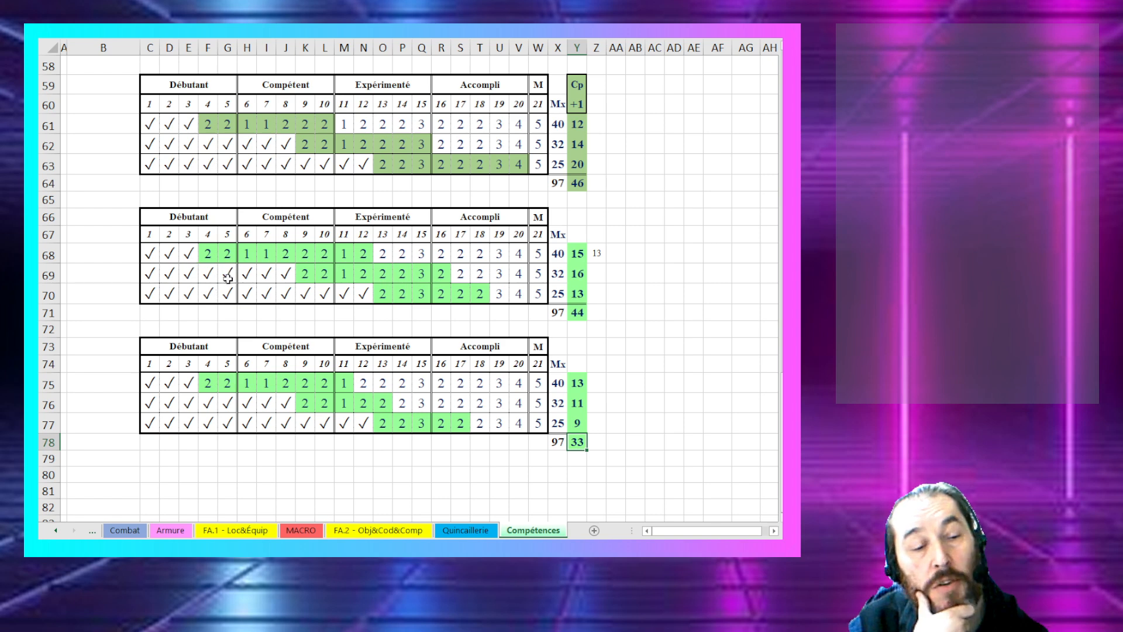
Step: Examine the highlighted and remaining skill levels in rows 68 to 70, along with that table's total
left_click(247, 258)
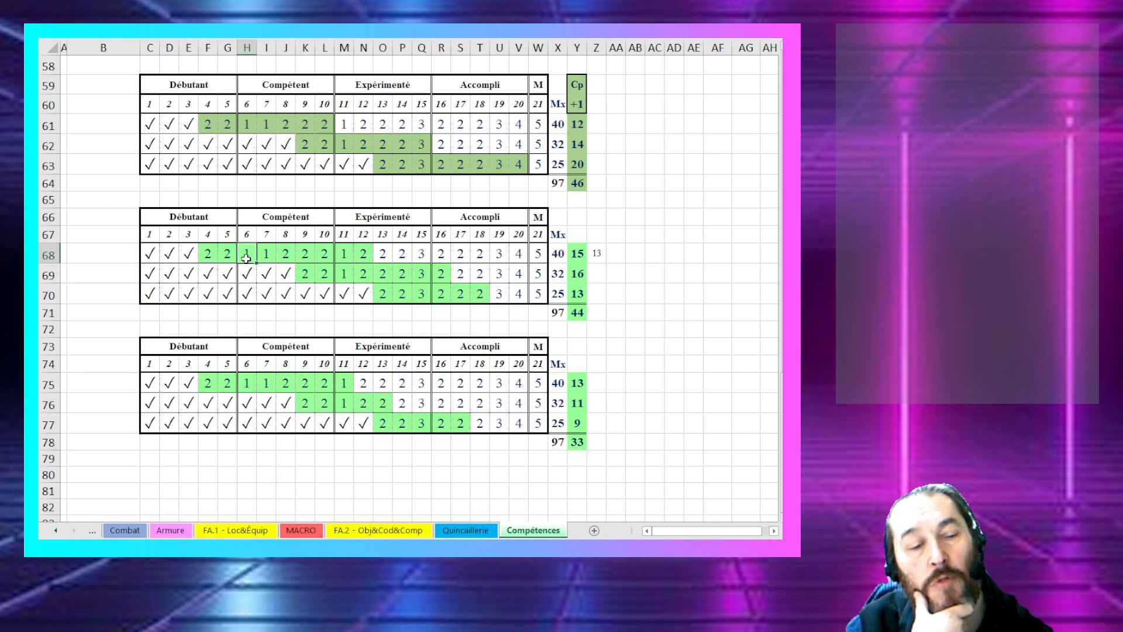
mouse_move(247, 258)
left_mouse_down()
mouse_move(277, 268)
mouse_move(258, 264)
left_mouse_up()
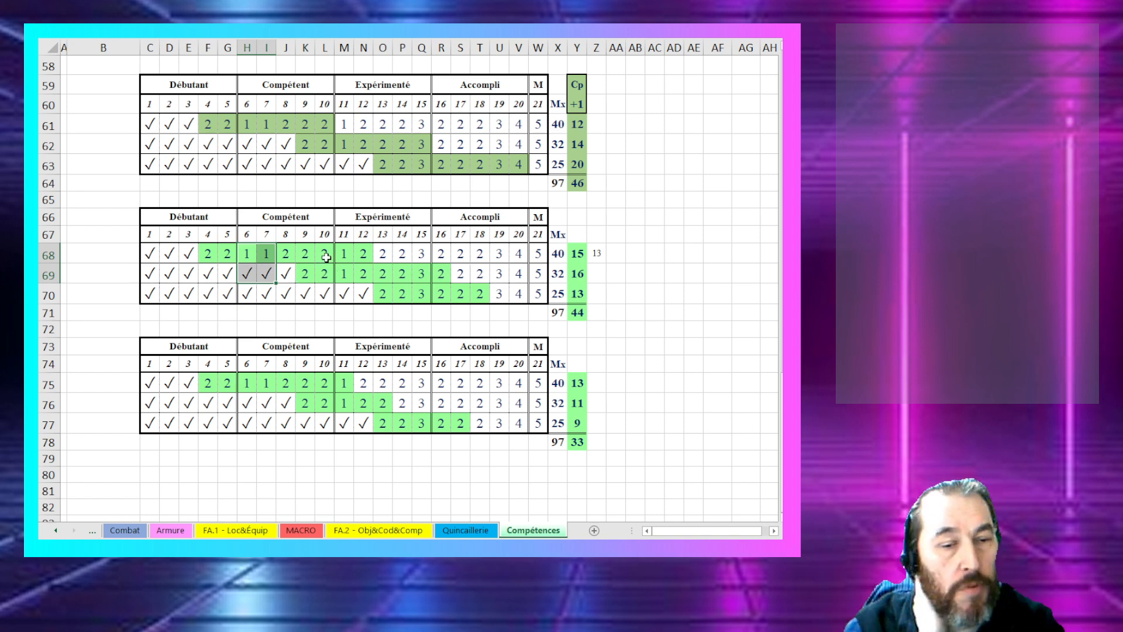
left_click_drag(322, 275, 477, 296)
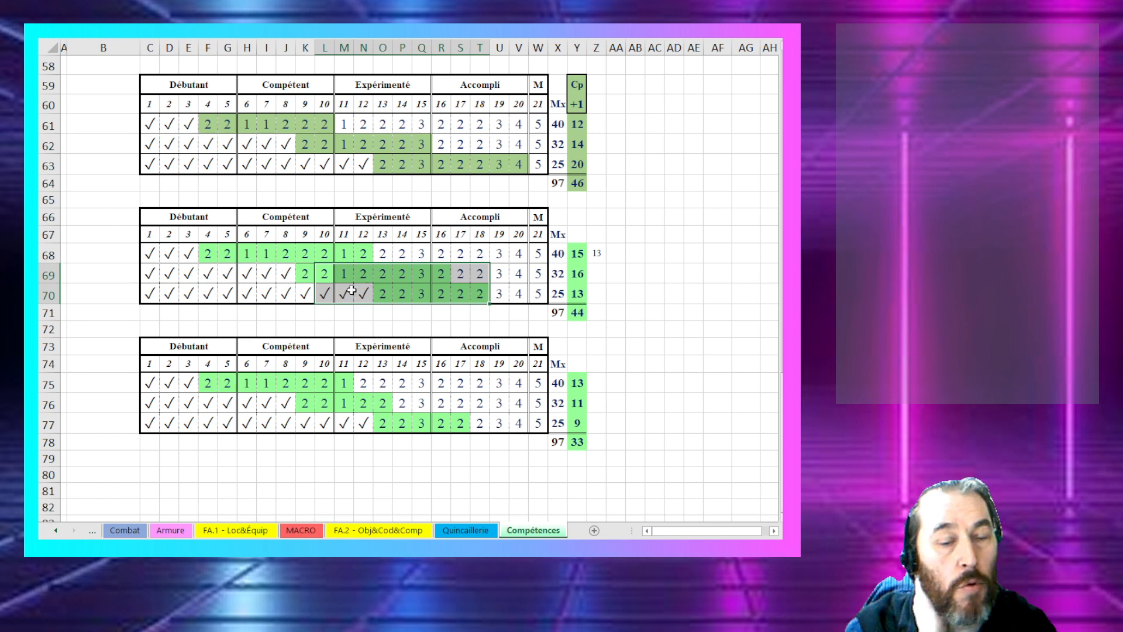
left_click(350, 253)
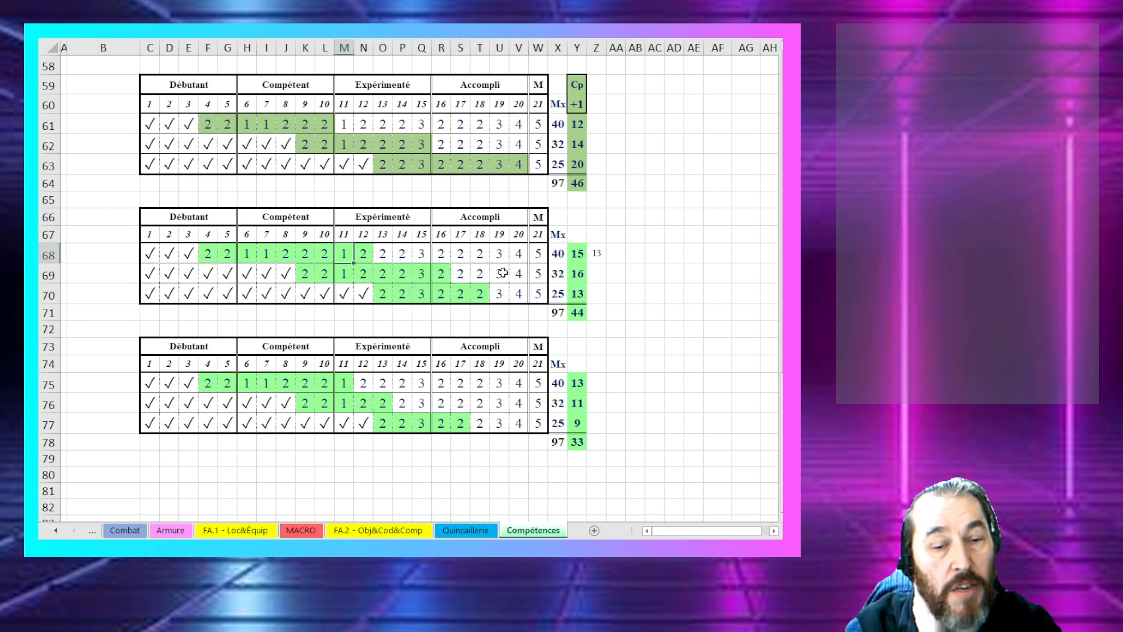
left_click(578, 313)
left_click_drag(492, 292, 536, 291)
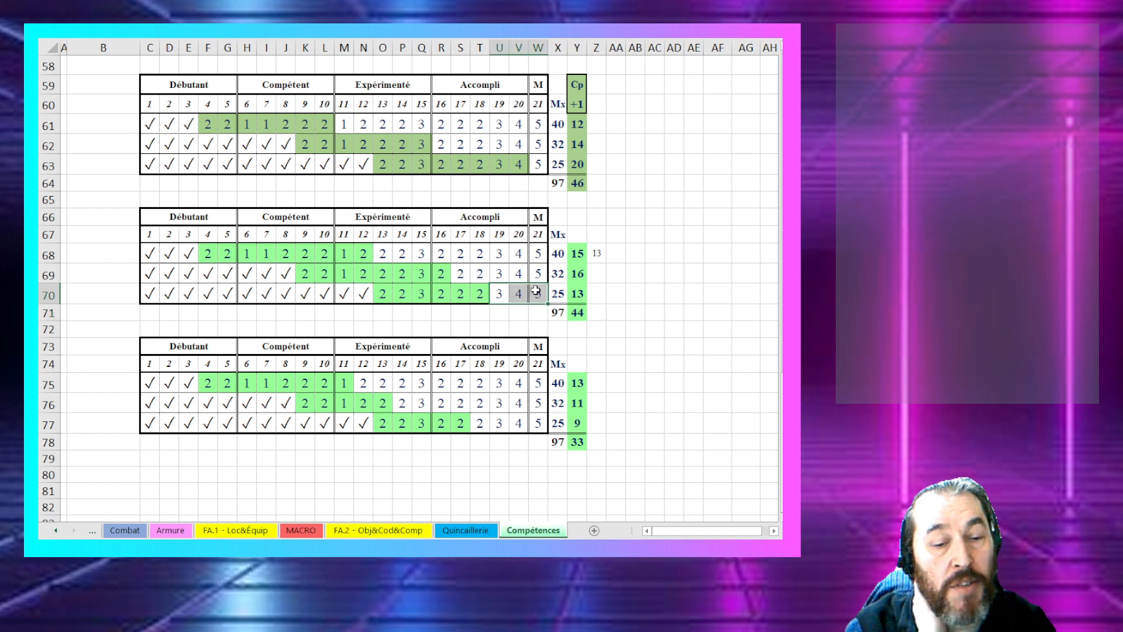
scroll(382, 375, "down", 1)
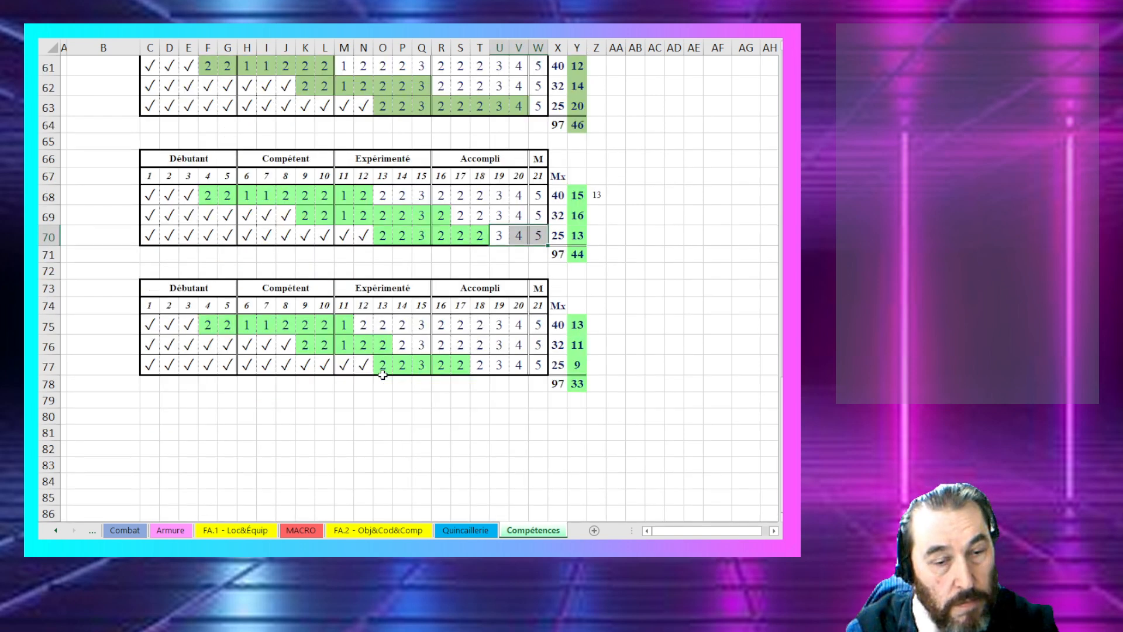
Step: Open the Quincaillerie sheet and review the Pistolet Laser and Bouclier entries
left_click(468, 531)
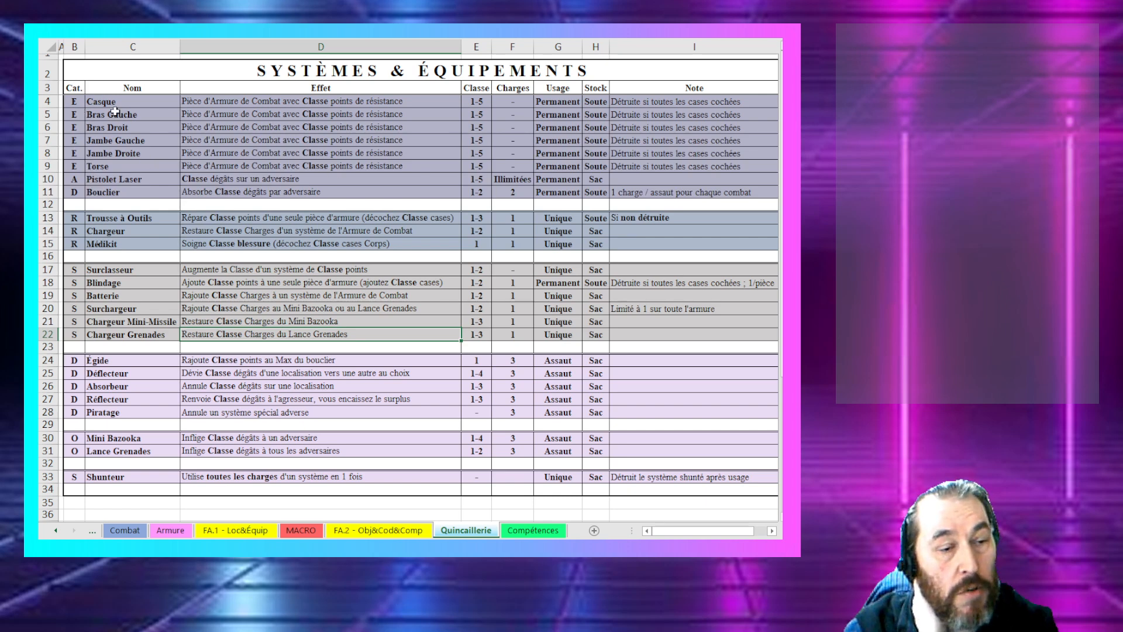
left_click(111, 178)
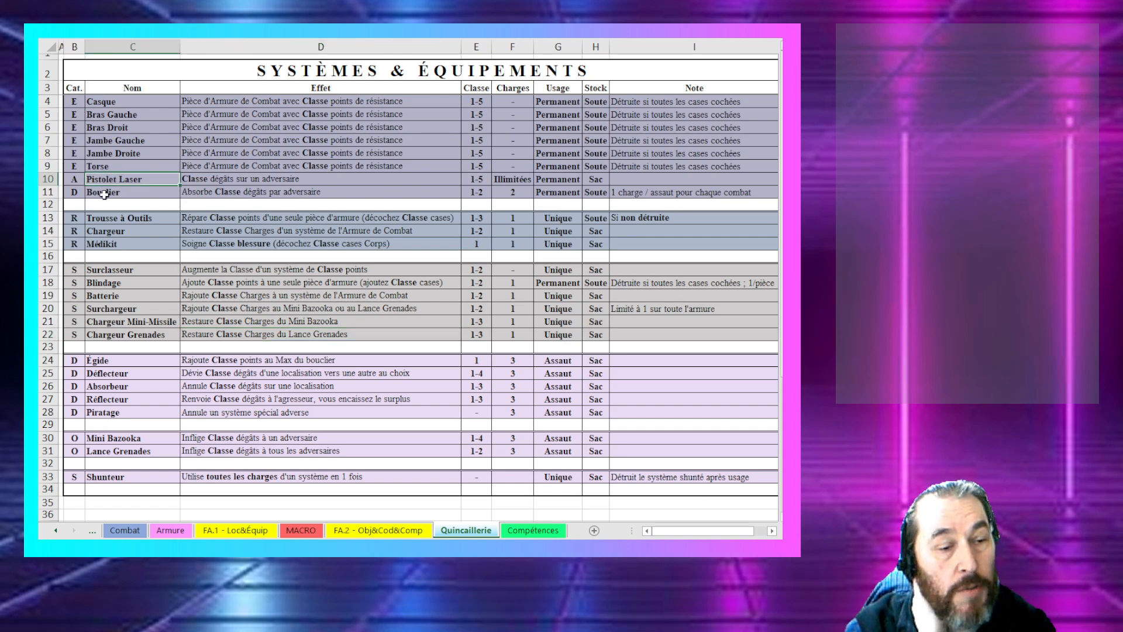
left_click(103, 193)
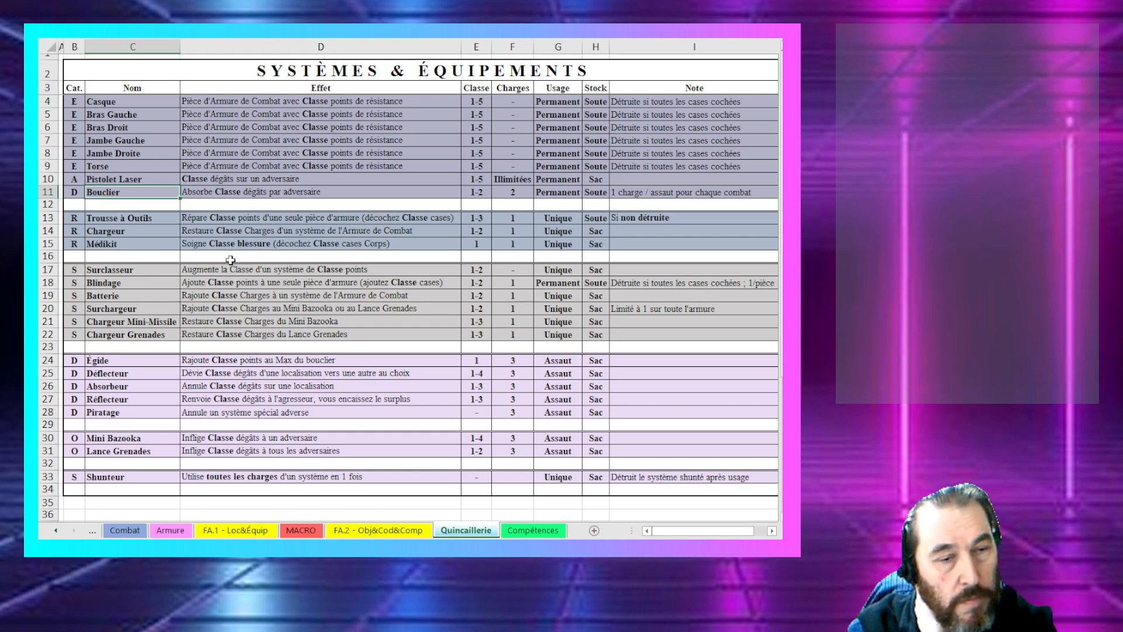
Step: Review the category R items in the Quincaillerie list, reading the effects of Trousse à Outils and Chargeur
left_click_drag(74, 218, 77, 236)
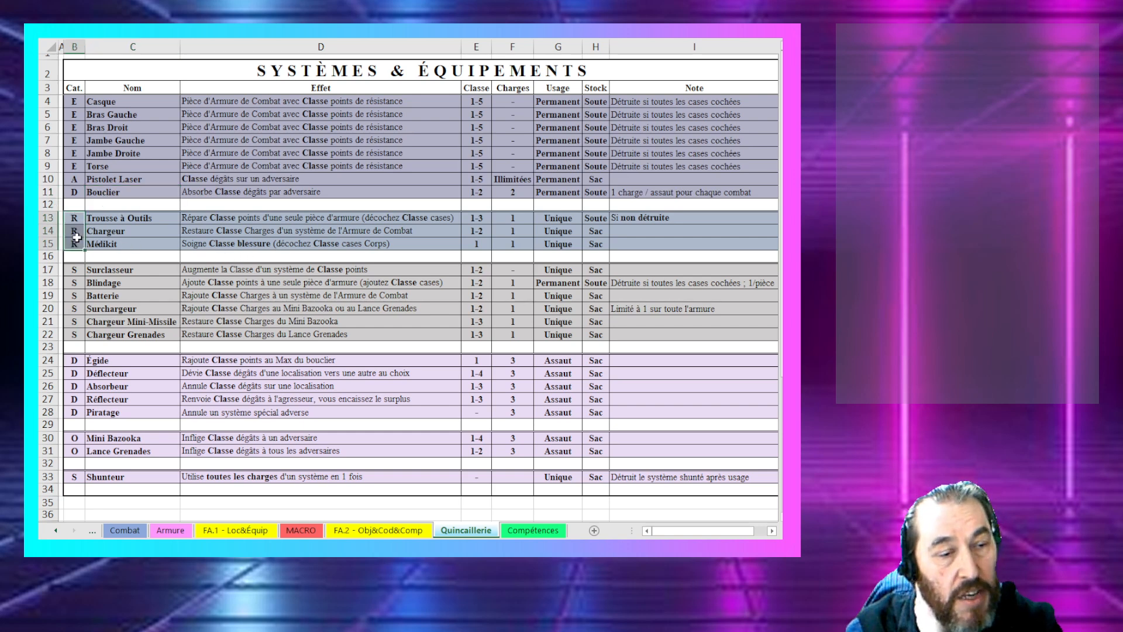
left_click(143, 219)
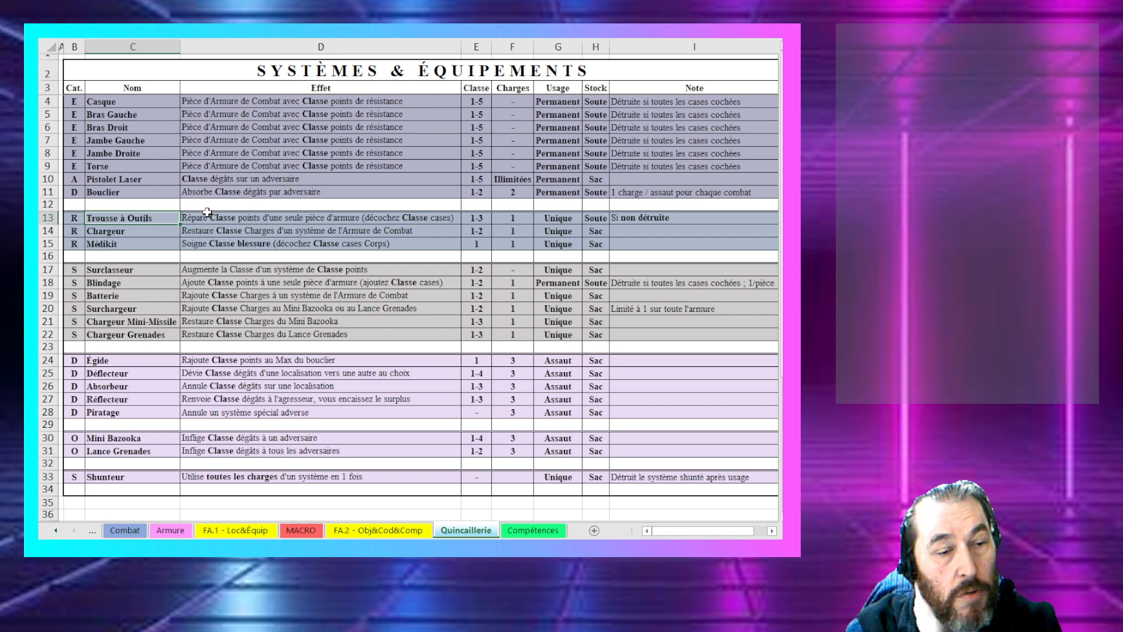
left_click(300, 218)
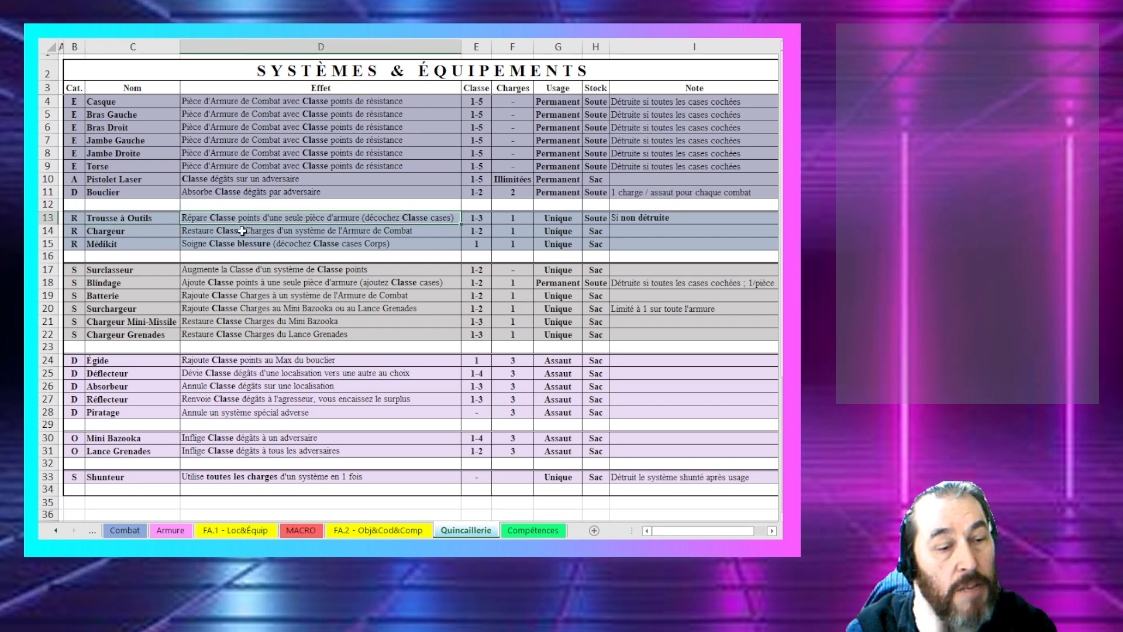
left_click(143, 237)
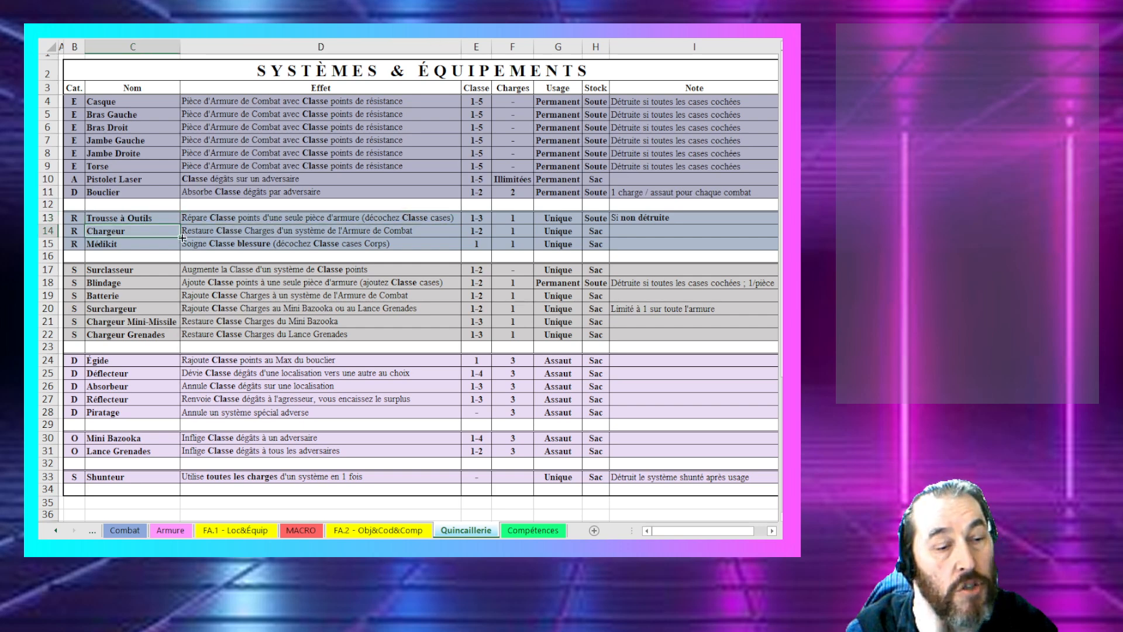
left_click(261, 234)
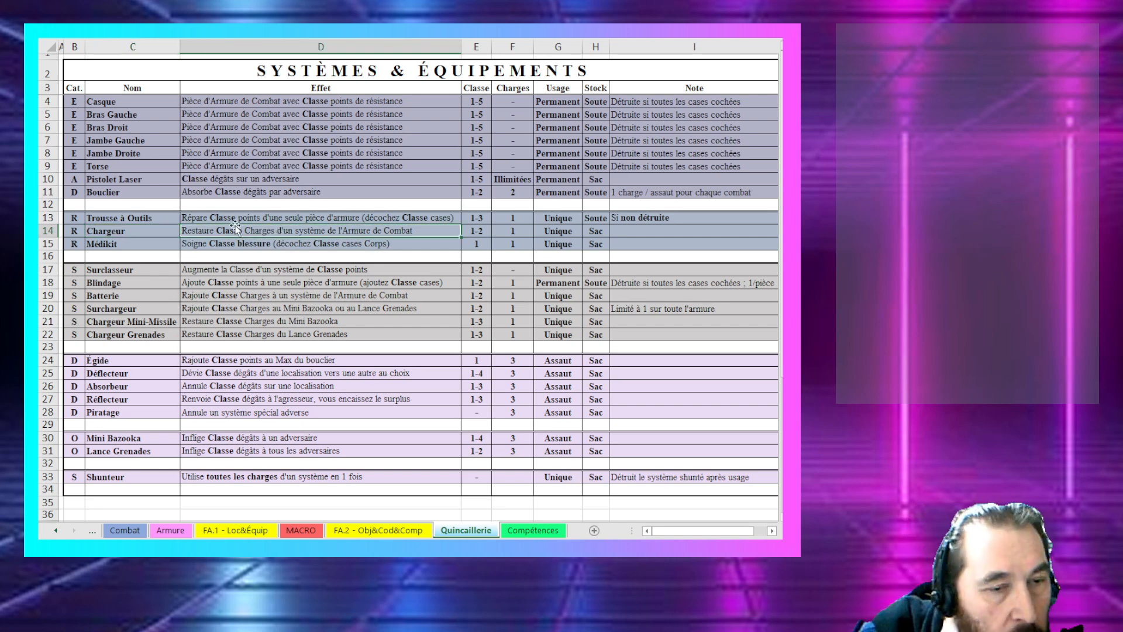
Step: Shorten the Chargeur effect to "Restaure Classe Charges d'un système" by removing the mention of the Armure de Combat
left_click(284, 219)
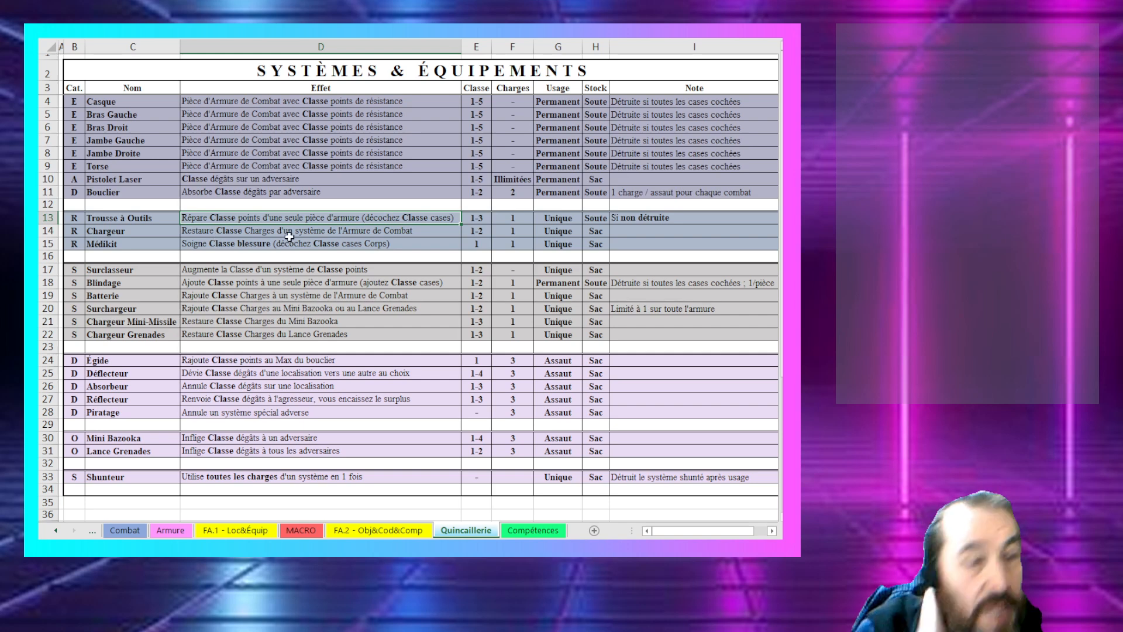
double_click(314, 229)
left_click_drag(328, 231, 448, 236)
key("Delete")
key("Return")
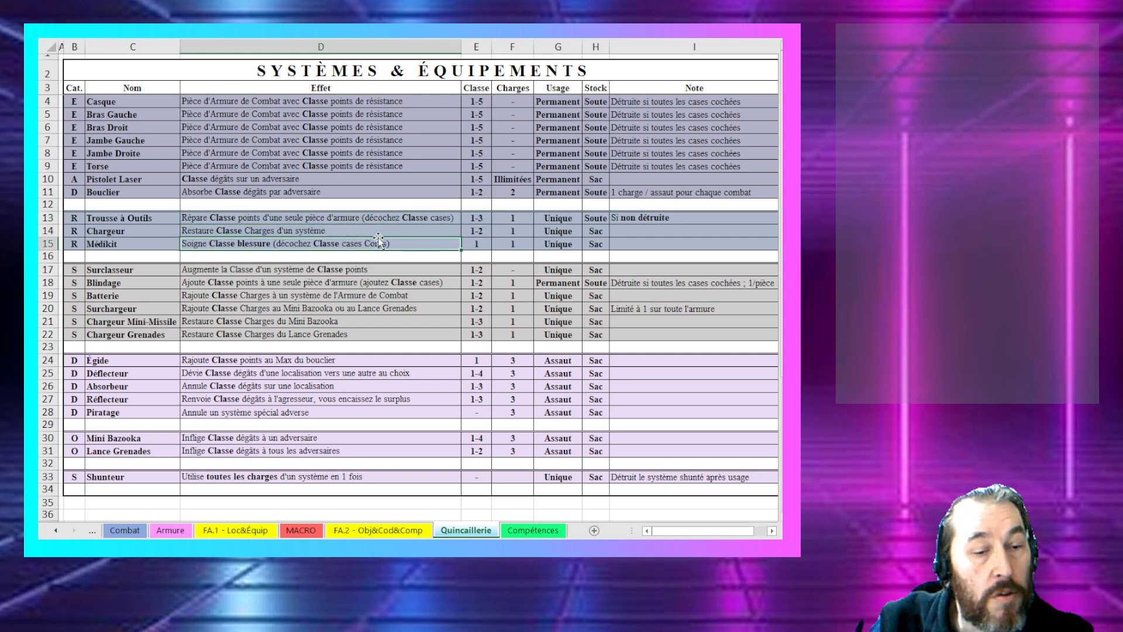
left_click(118, 232)
left_click(211, 233)
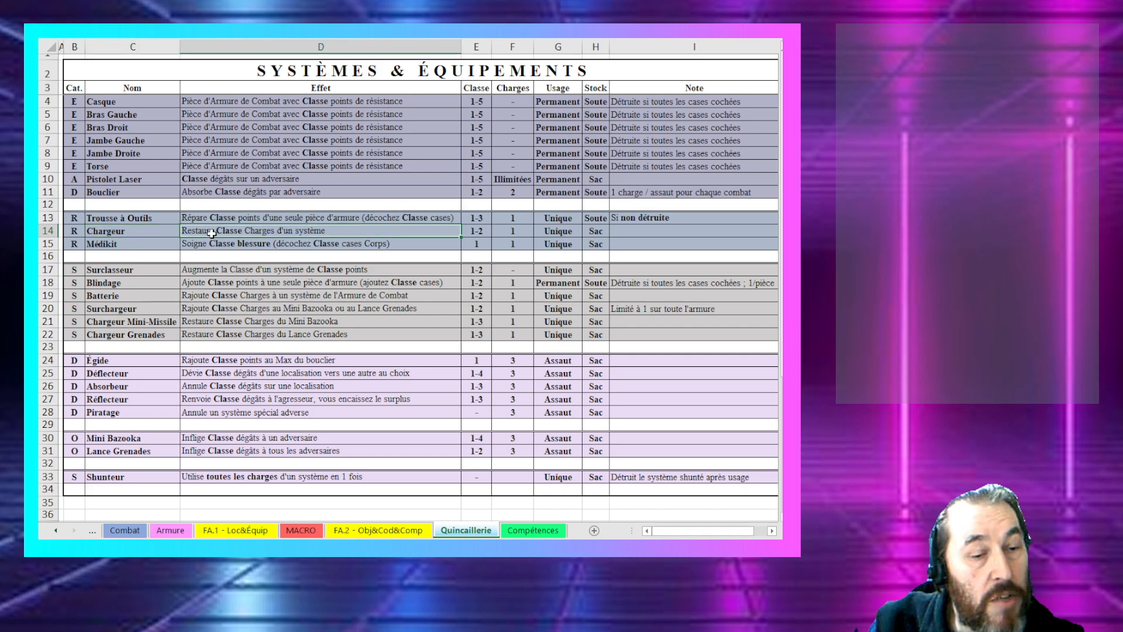
Step: On the FA.2 - Obj&Cod&Comp sheet, try to fill the first Charges cell of Soute slot 1 from its CL cell
left_click(366, 531)
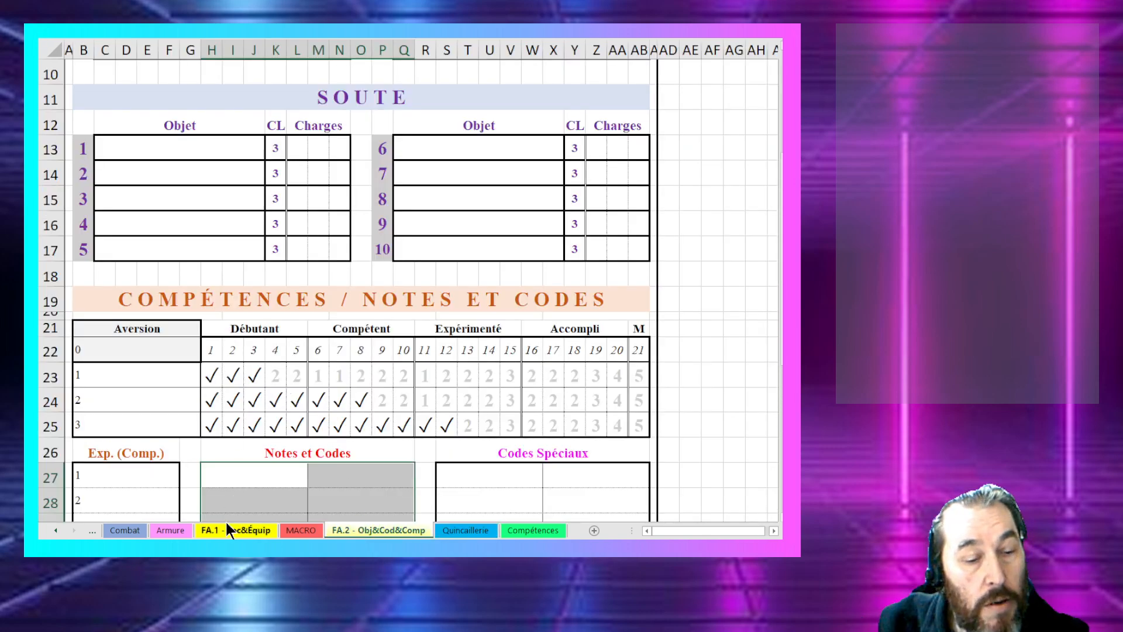
left_click(296, 147)
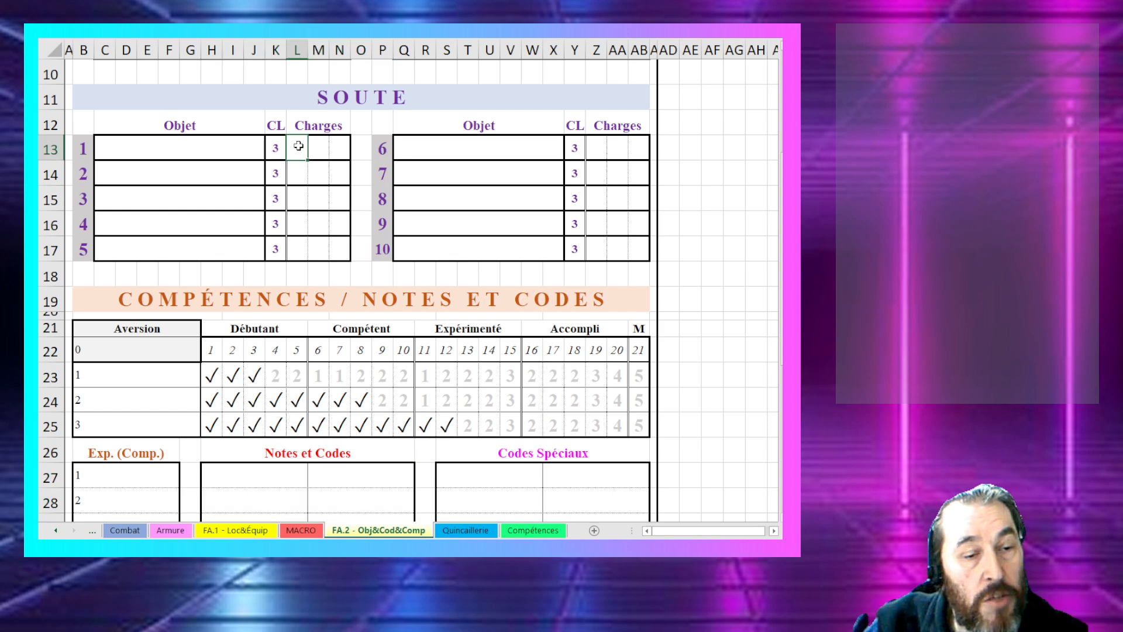
type("=")
key("Left")
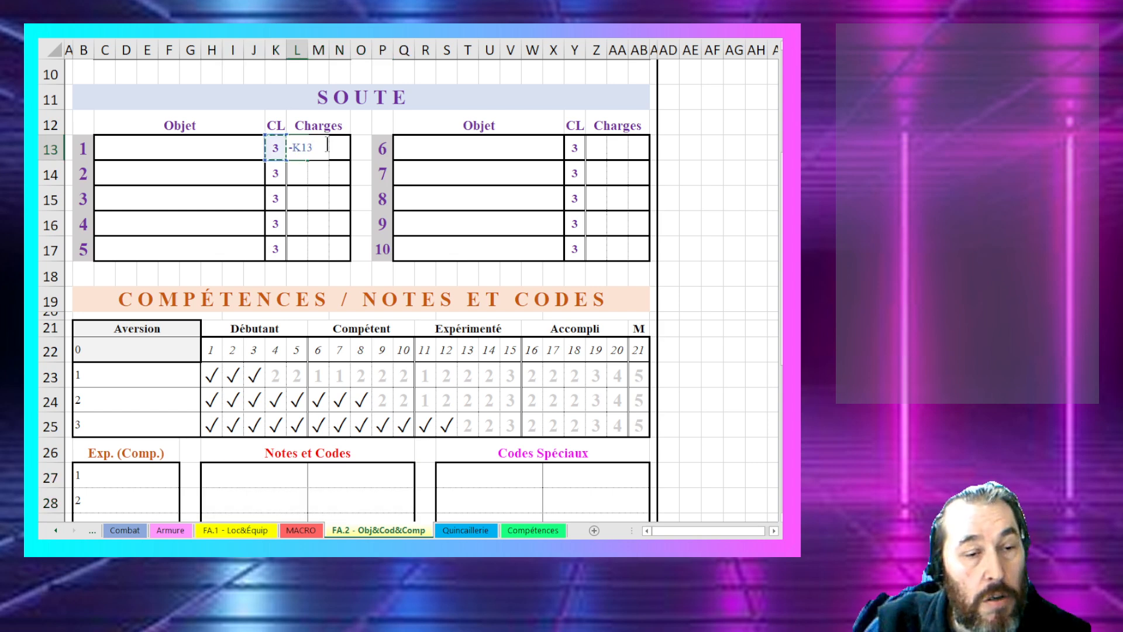
key("Escape")
Step: Go through the Charges, CL and Objet cells of Soute slot 1
left_click(327, 143)
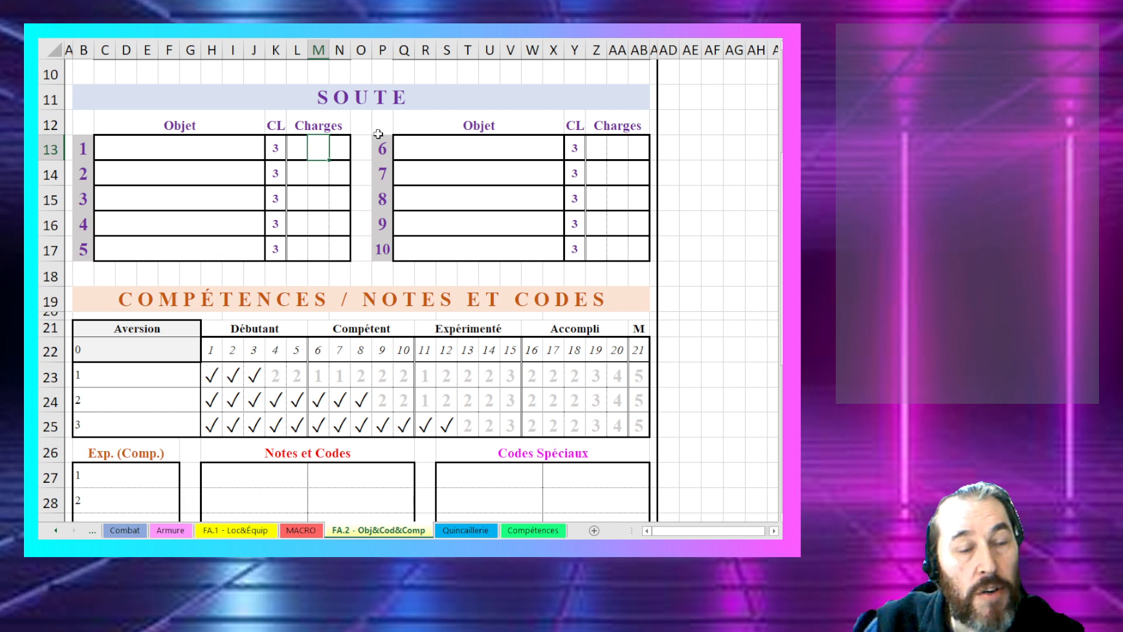
key("Right")
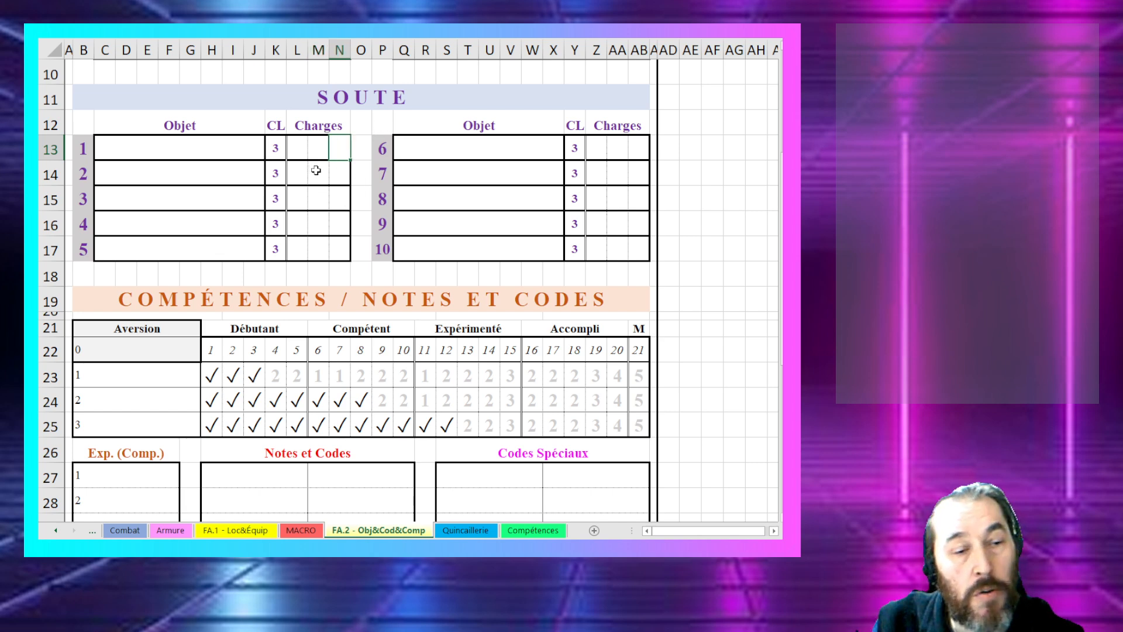
key("Left")
key("Left")
key("Left")
left_click(245, 144)
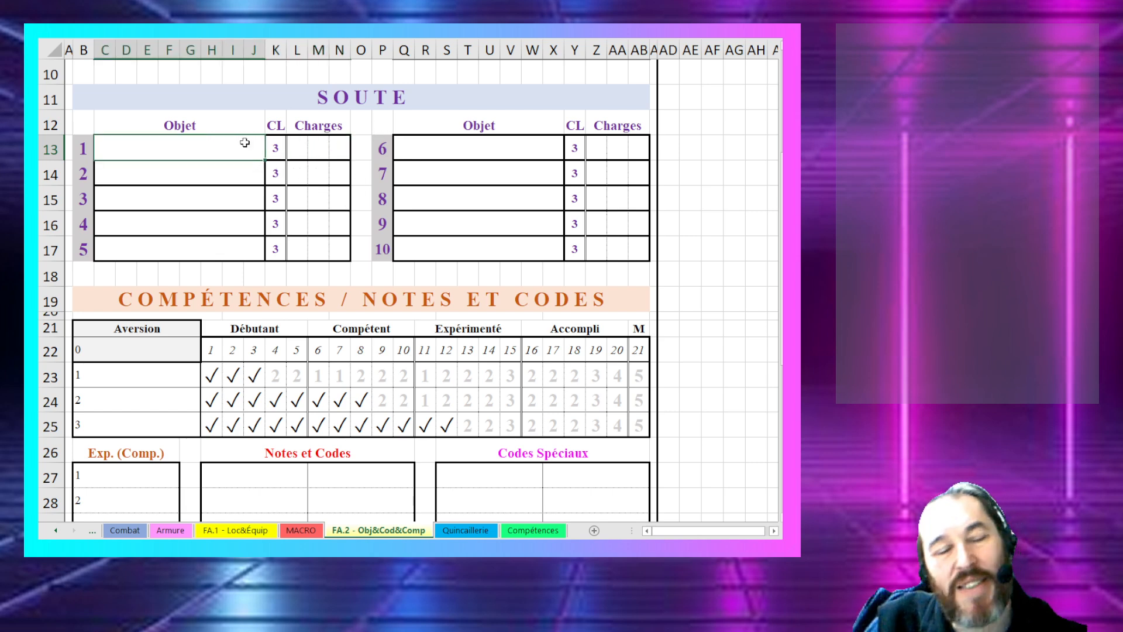
left_click(293, 151)
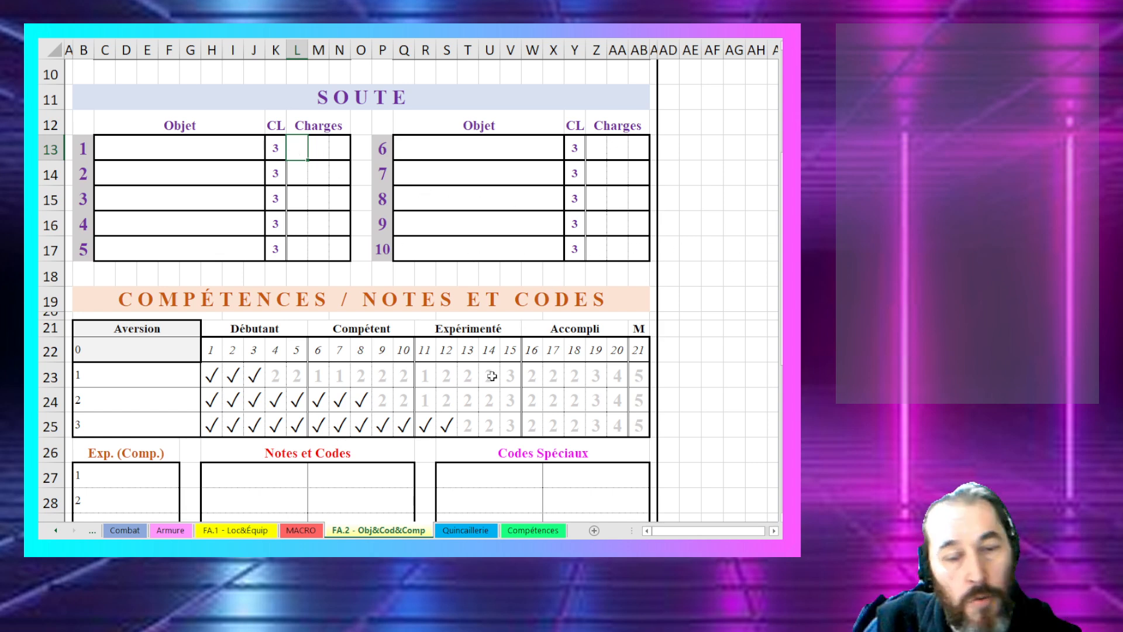
Step: Return to the Quincaillerie sheet and review the Médikit effect and the three category R items
left_click(465, 530)
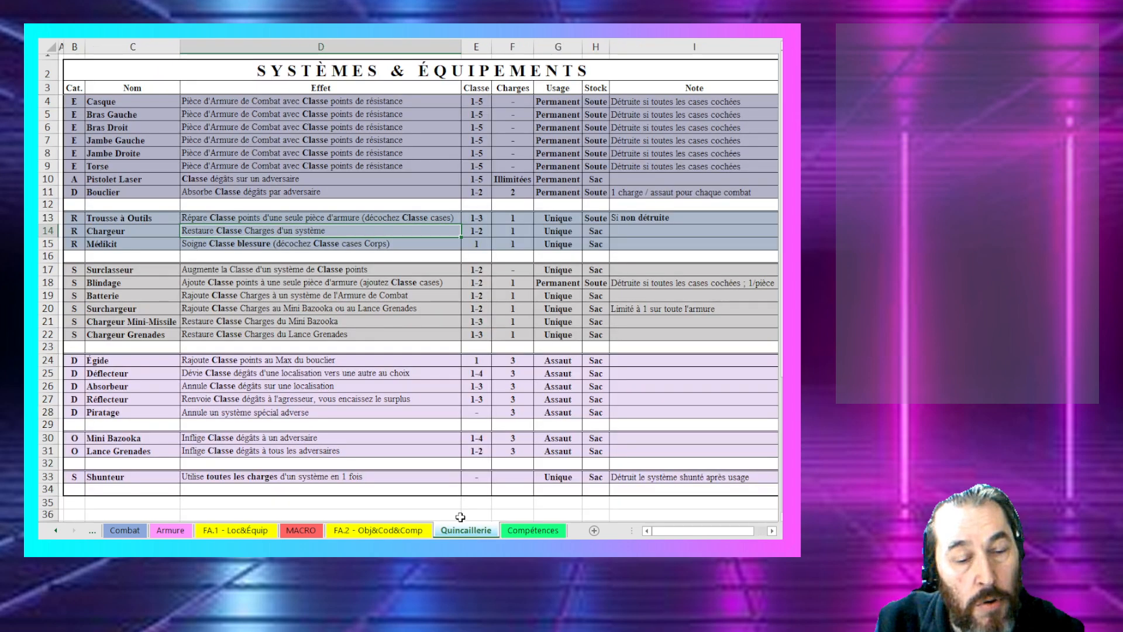
left_click(92, 244)
left_click(250, 241)
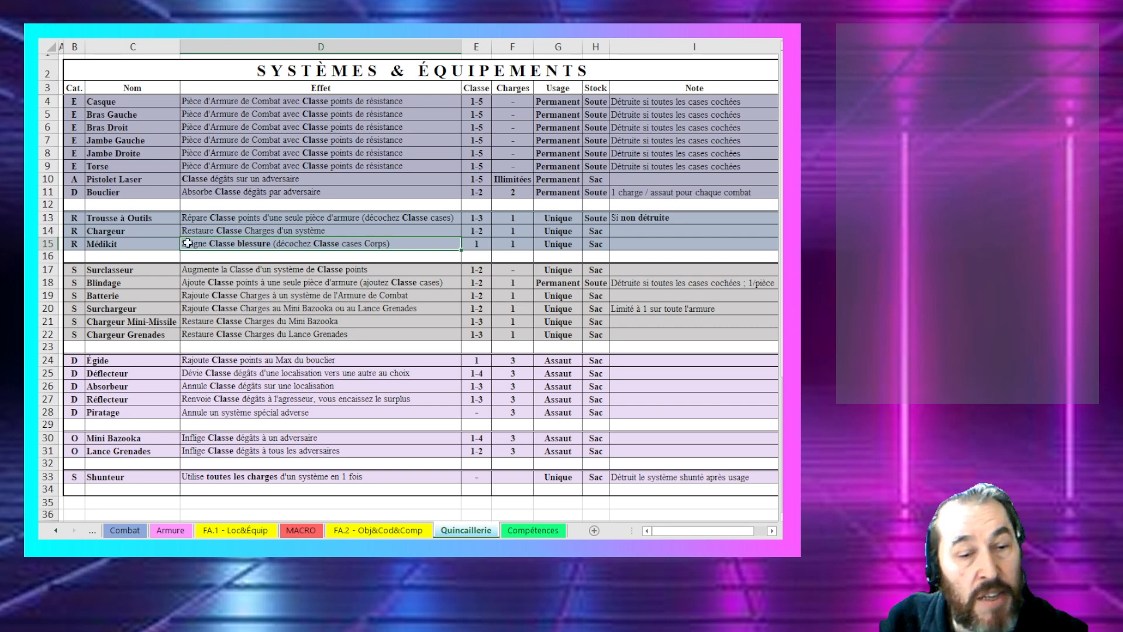
left_click(71, 219)
left_click_drag(70, 219, 72, 244)
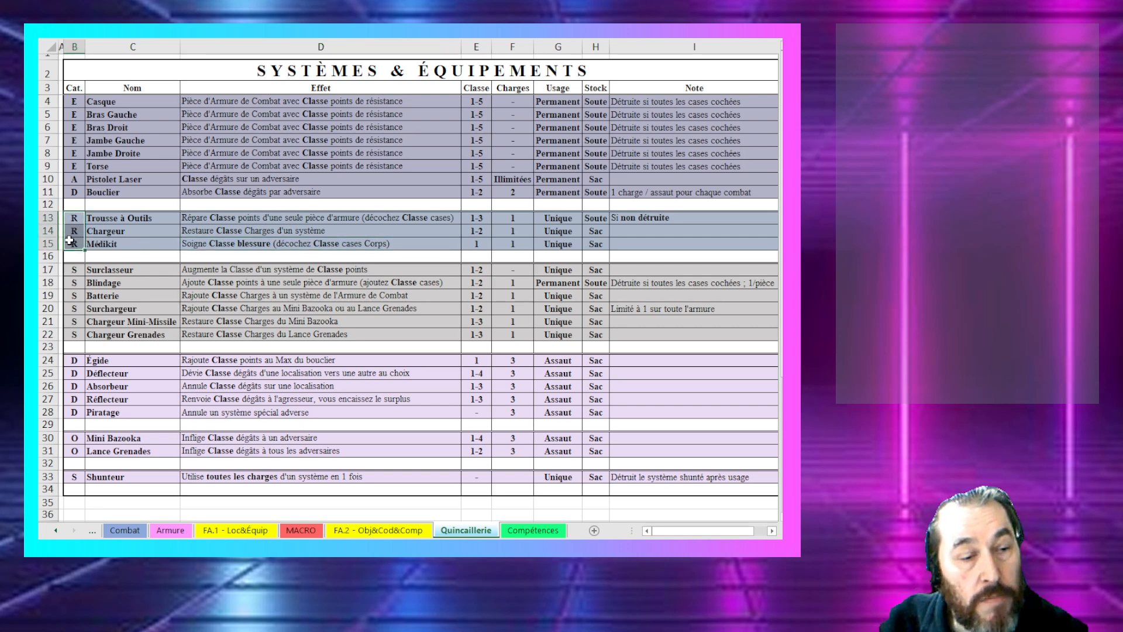
Step: Go through the effect, usage and stock of the Trousse à Outils, and the names and effects of Chargeur and Médikit
left_click(299, 215)
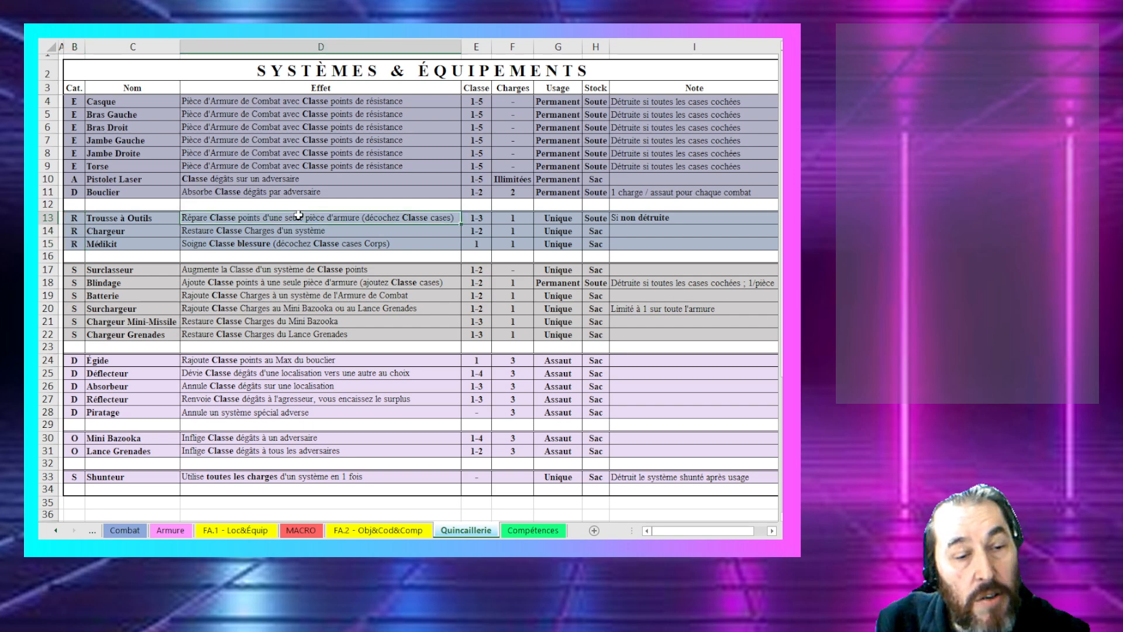
key("Right")
key("Right")
key("Right")
key("Right")
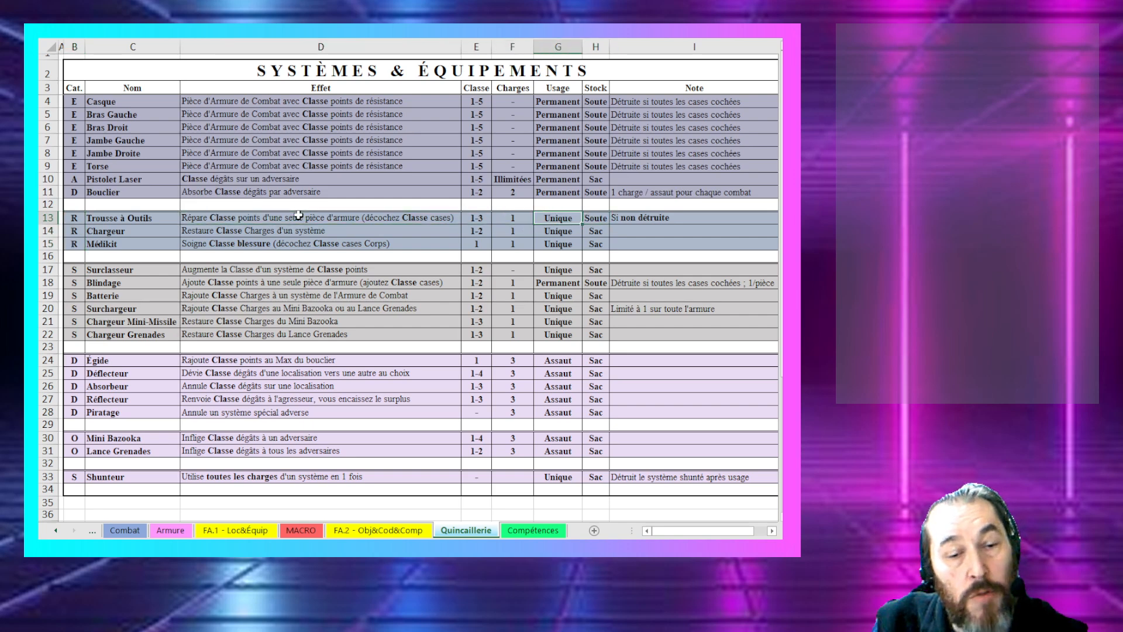
key("Left")
key("Right")
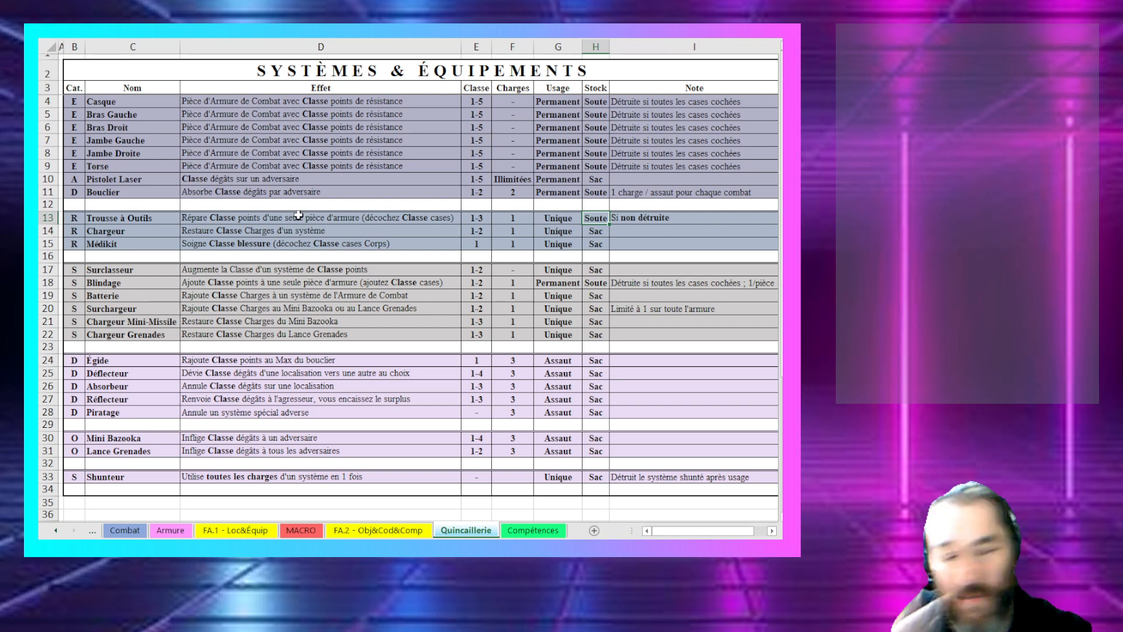
left_click(283, 228)
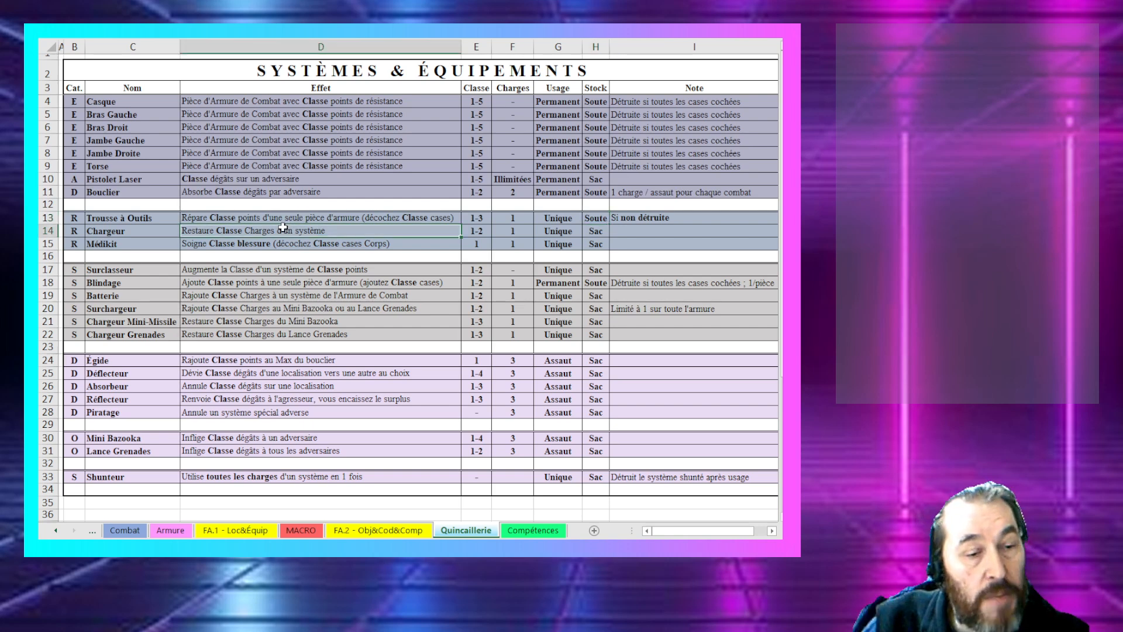
left_click(154, 232)
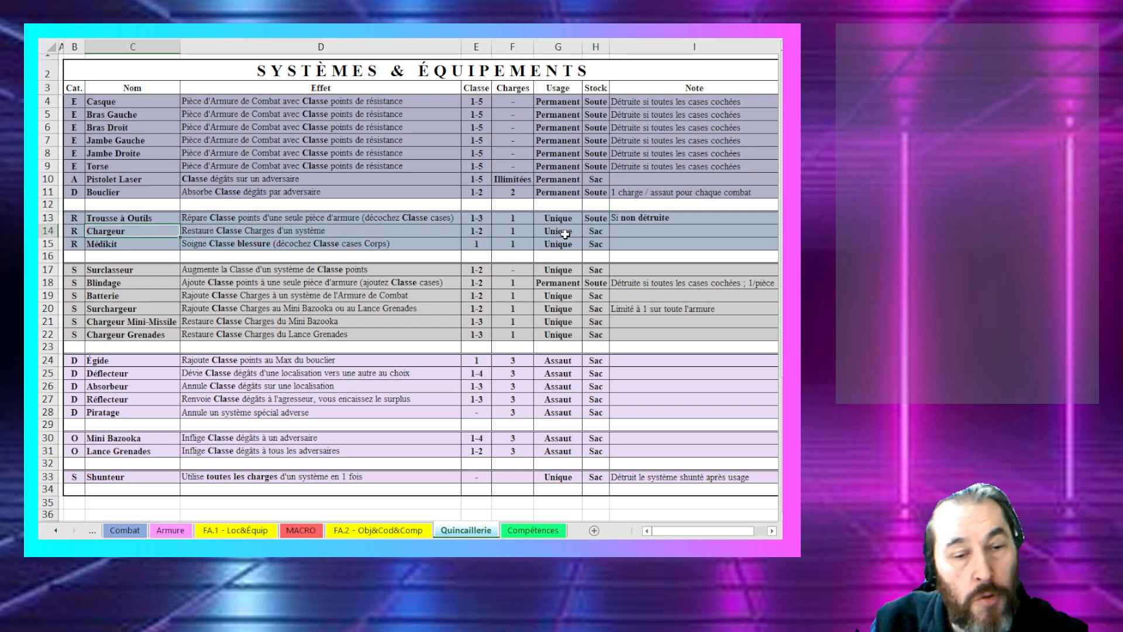
left_click(234, 245)
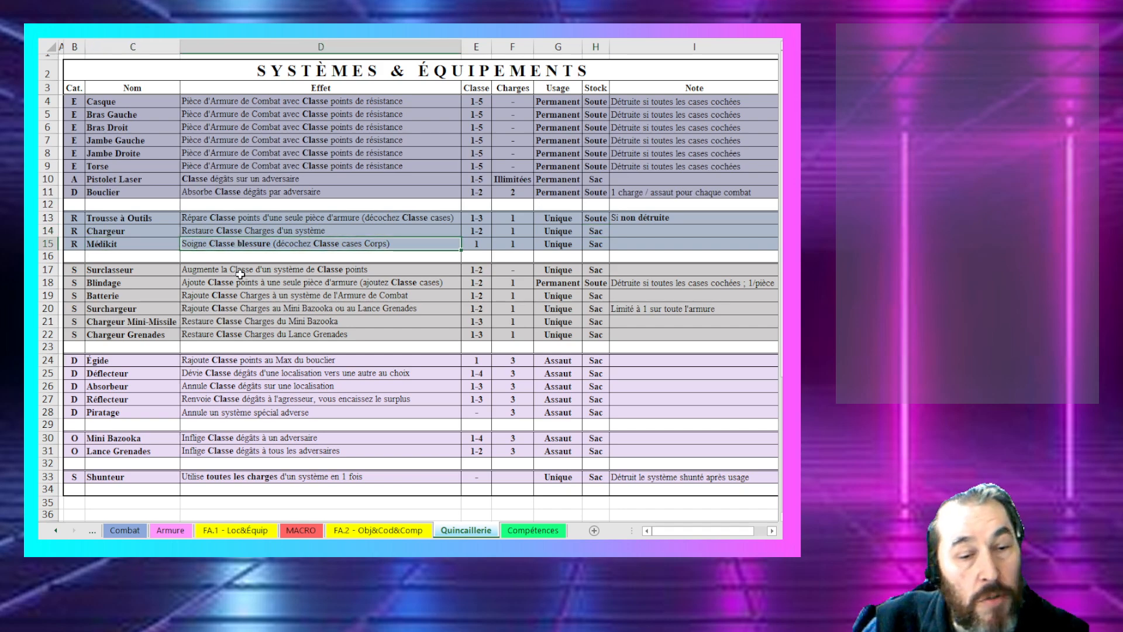
key("Left")
Step: Survey the category S items from Surclasseur to Chargeur Grenades, examining the Batterie, Blindage and Surchargeur entries
scroll(240, 264, "down", 2)
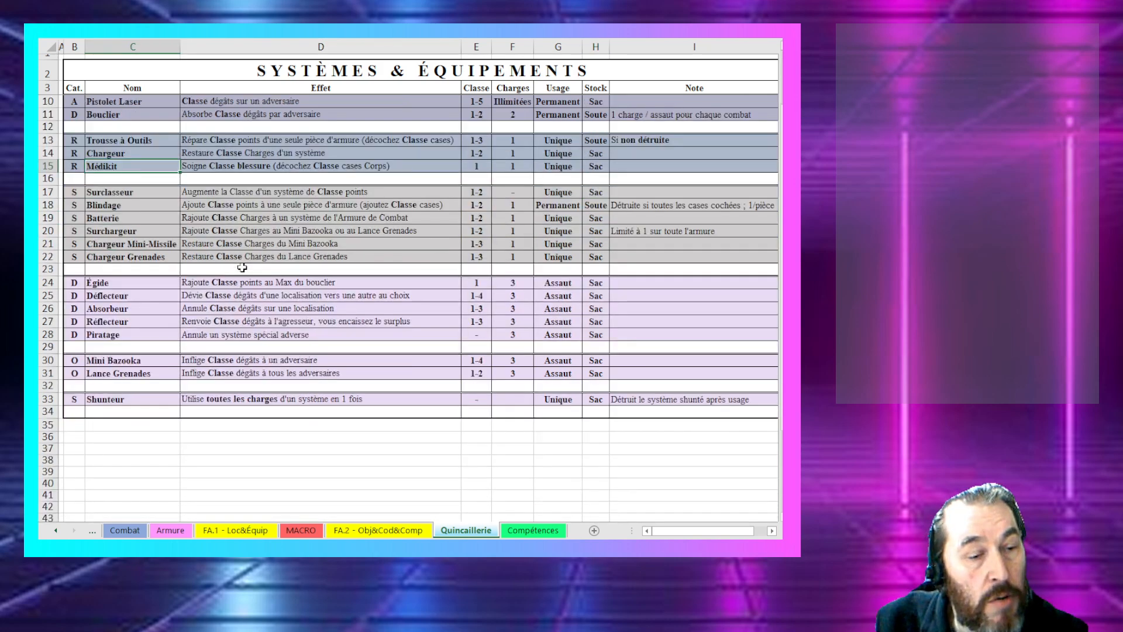
left_click_drag(77, 194, 76, 258)
left_click(182, 221)
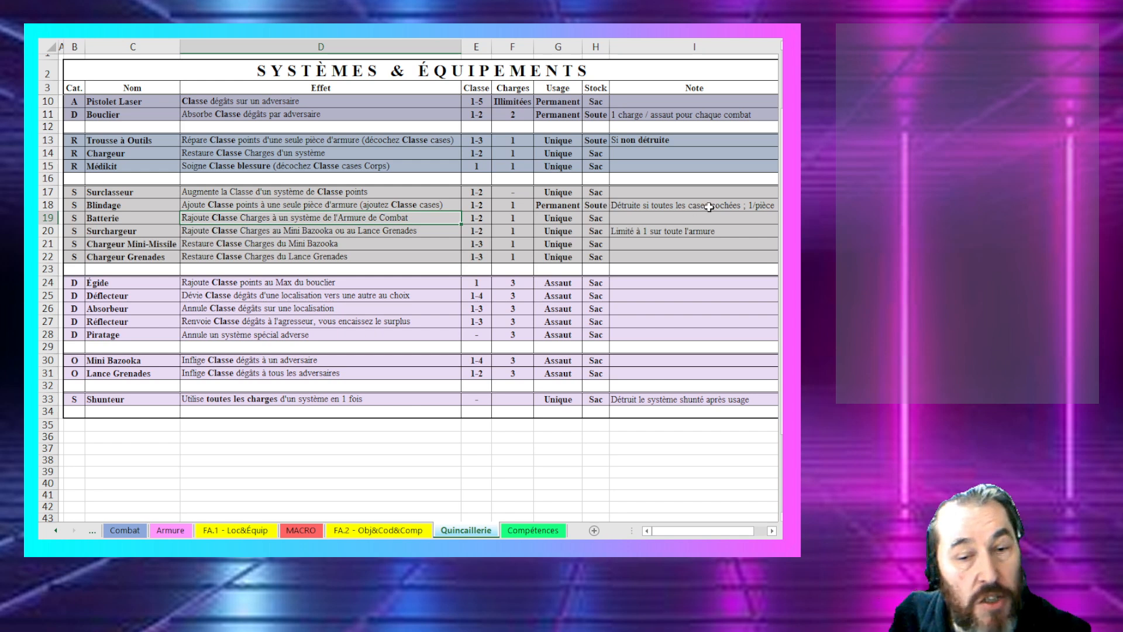
left_click_drag(708, 208, 392, 218)
left_click_drag(246, 209, 74, 210)
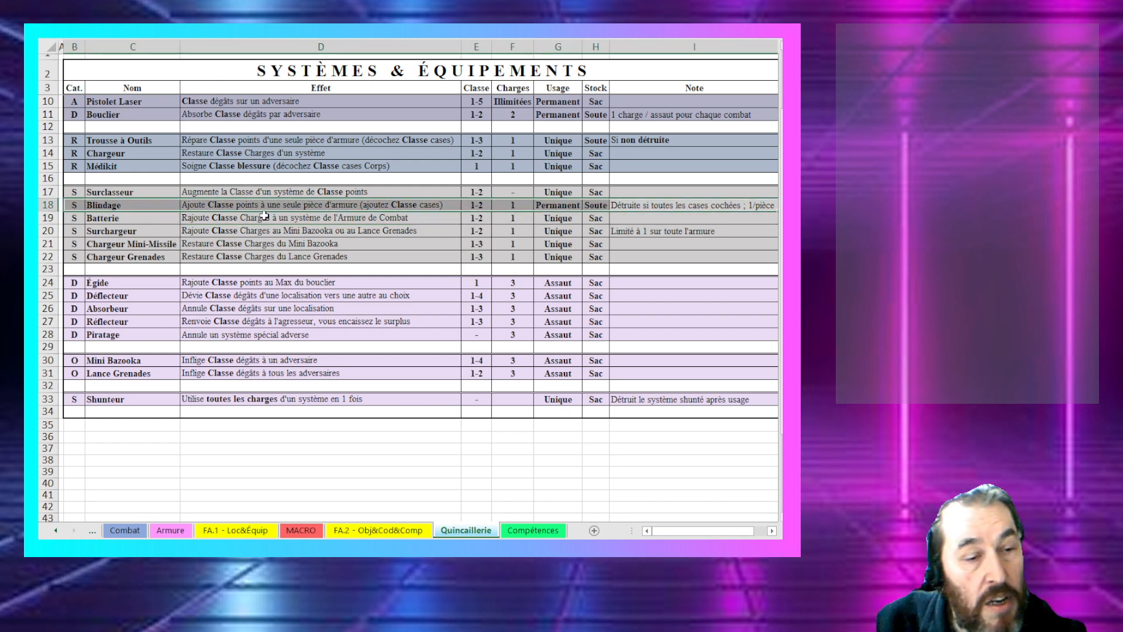
left_click(113, 231)
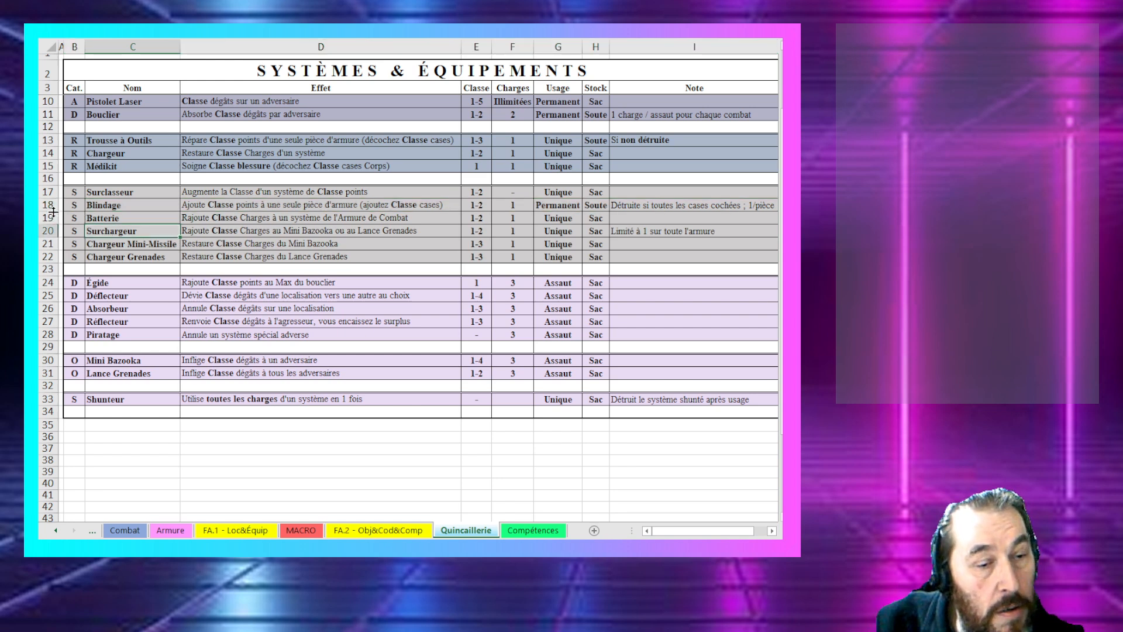
left_click(220, 229)
Step: Examine the Surclasseur's effect and usage, and the Blindage's effect and note
left_click(104, 190)
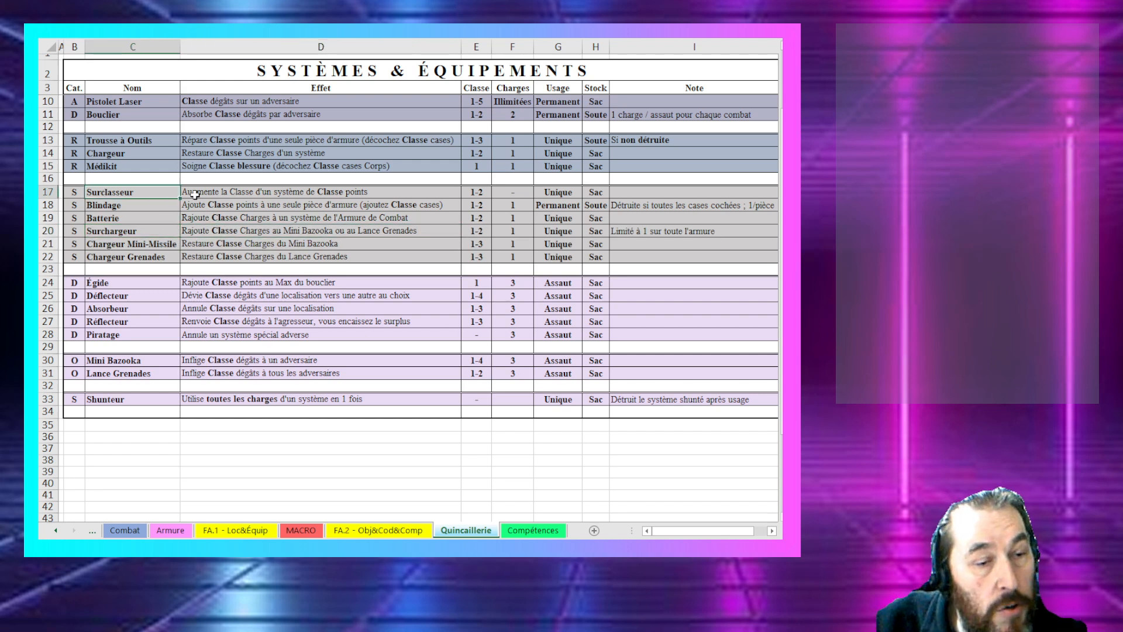
left_click(243, 191)
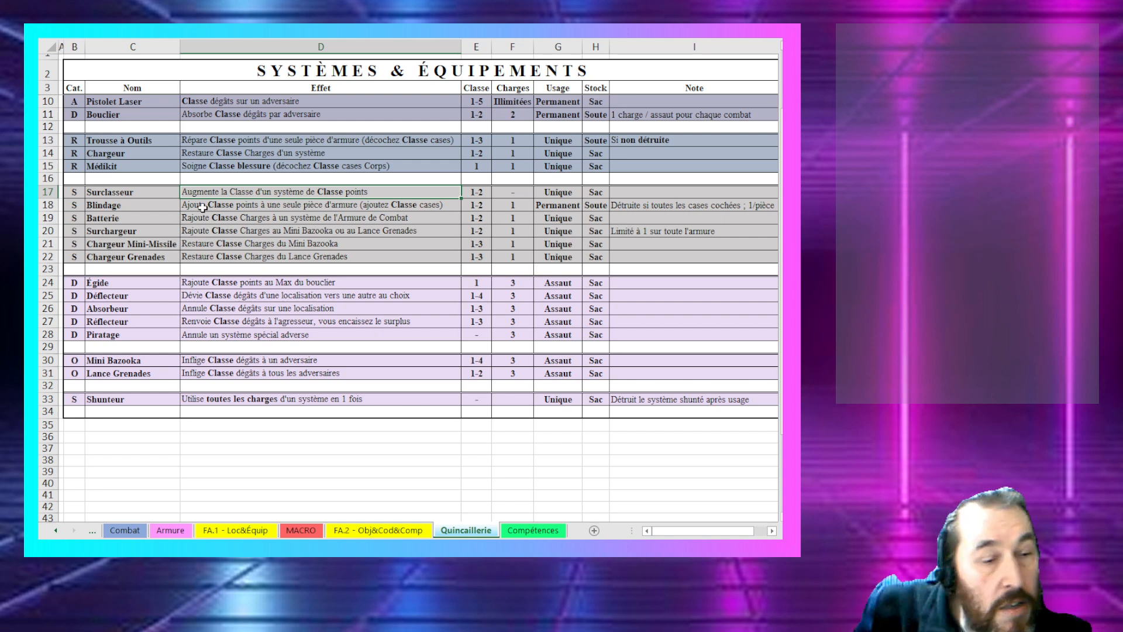
left_click(556, 192)
left_click(284, 192)
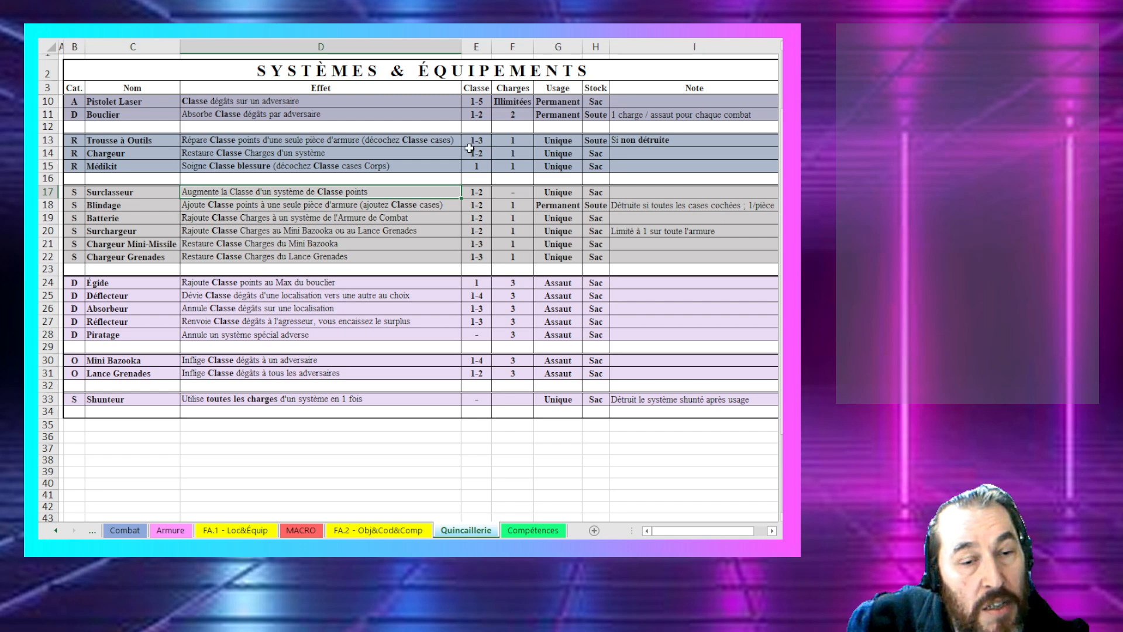
left_click(132, 207)
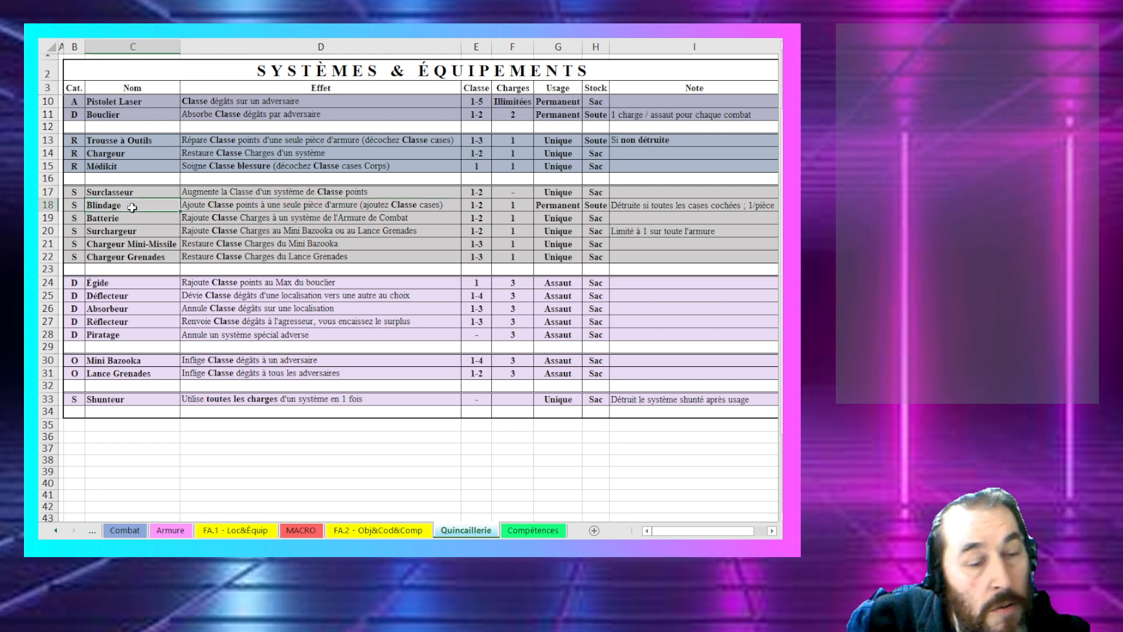
left_click(275, 207)
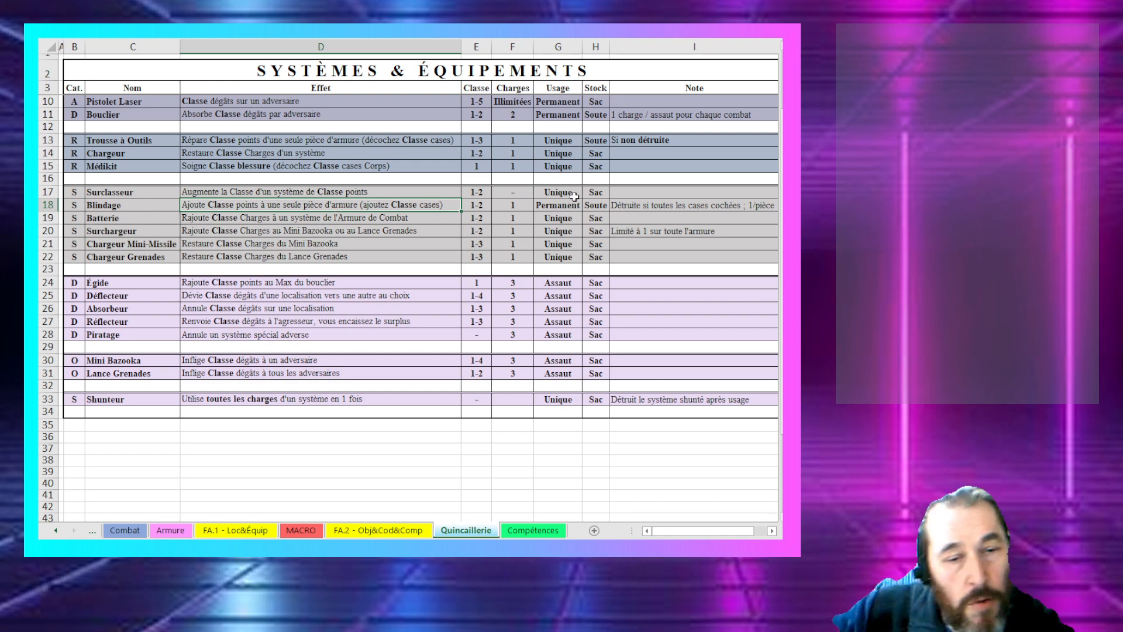
left_click(688, 207)
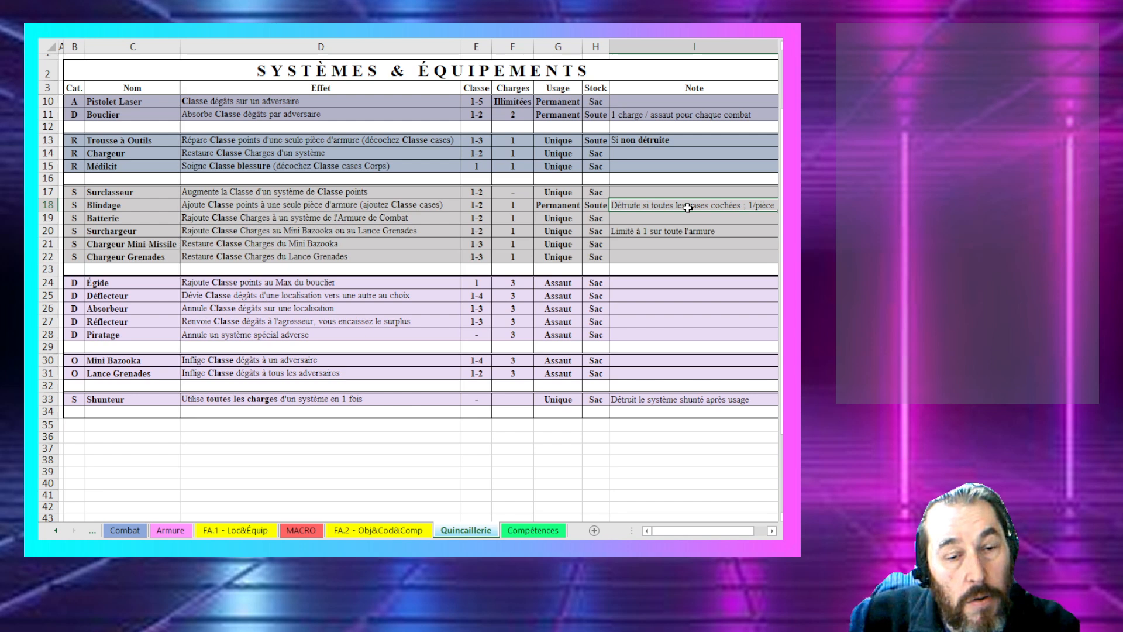
left_click(412, 206)
left_click(644, 209)
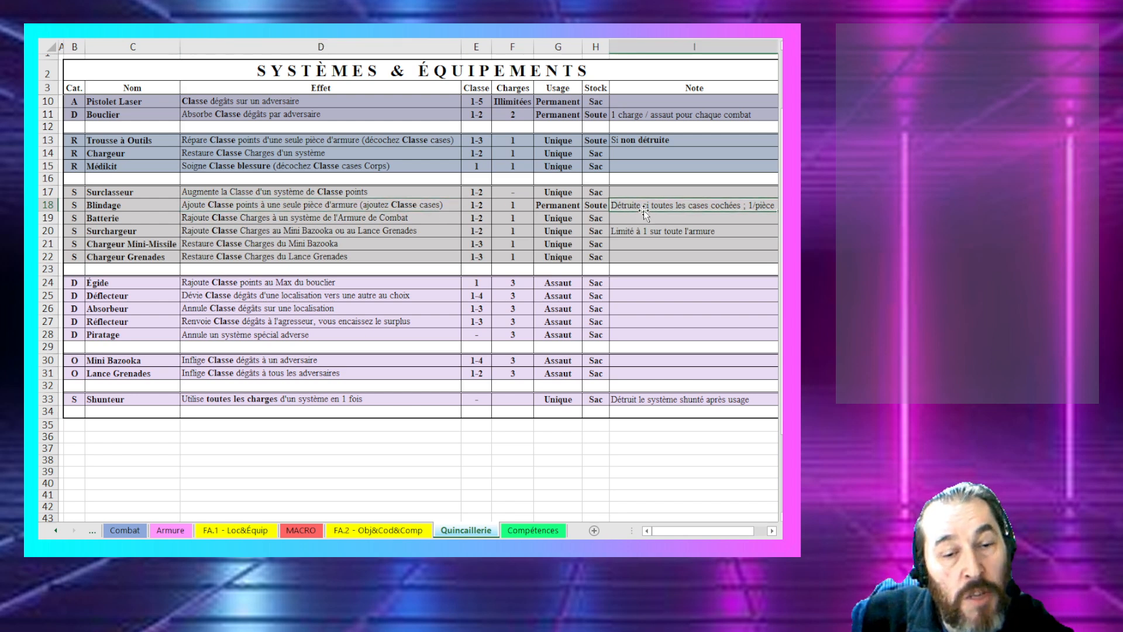
Step: Shorten the Batterie effect to "Rajoute Classe Charges à un système" by removing the mention of the Armure de Combat
left_click(120, 218)
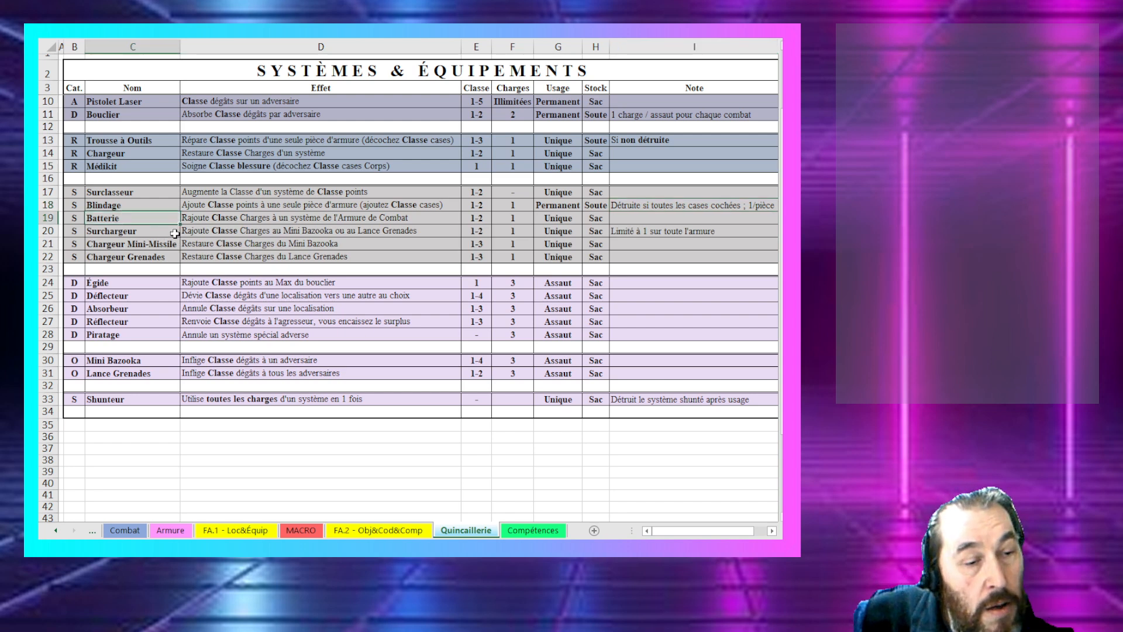
left_click(275, 221)
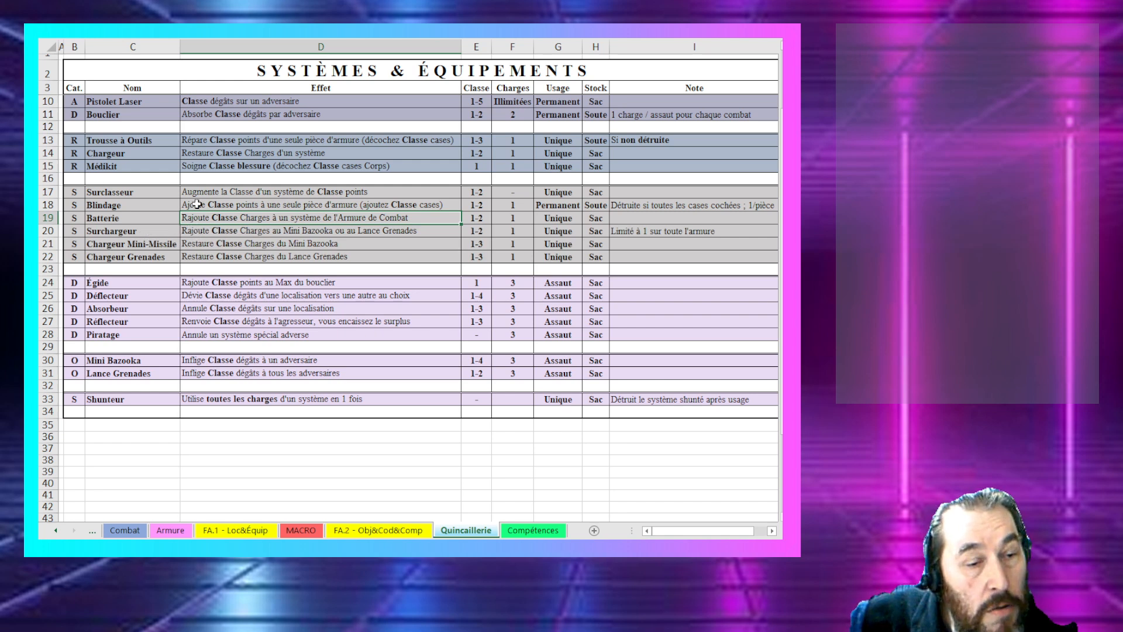
left_click(195, 234)
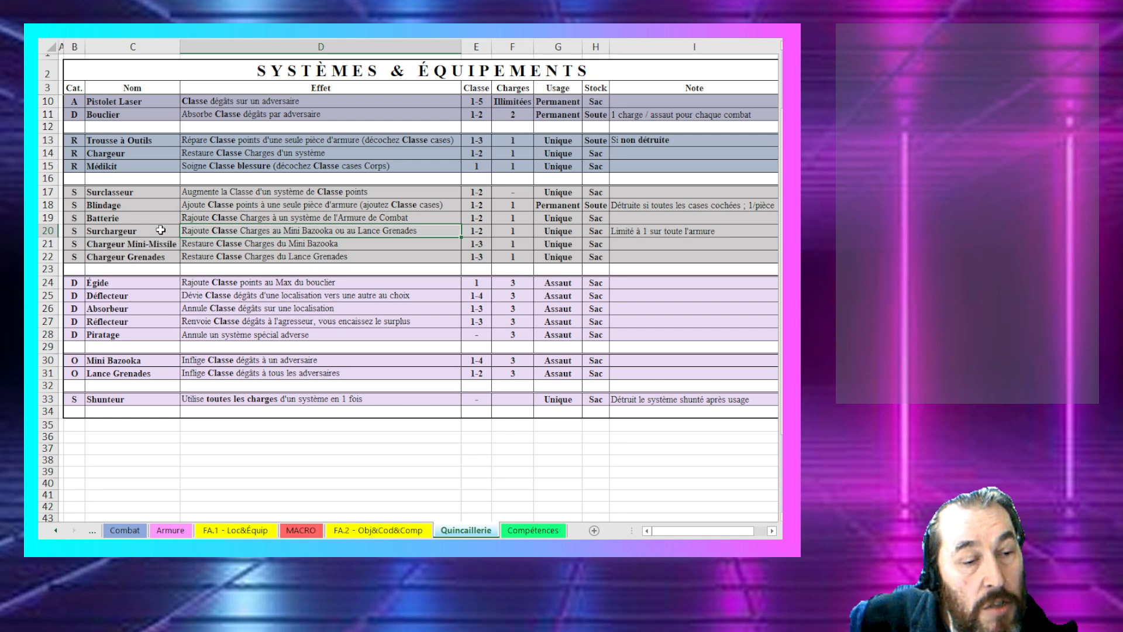
left_click(204, 221)
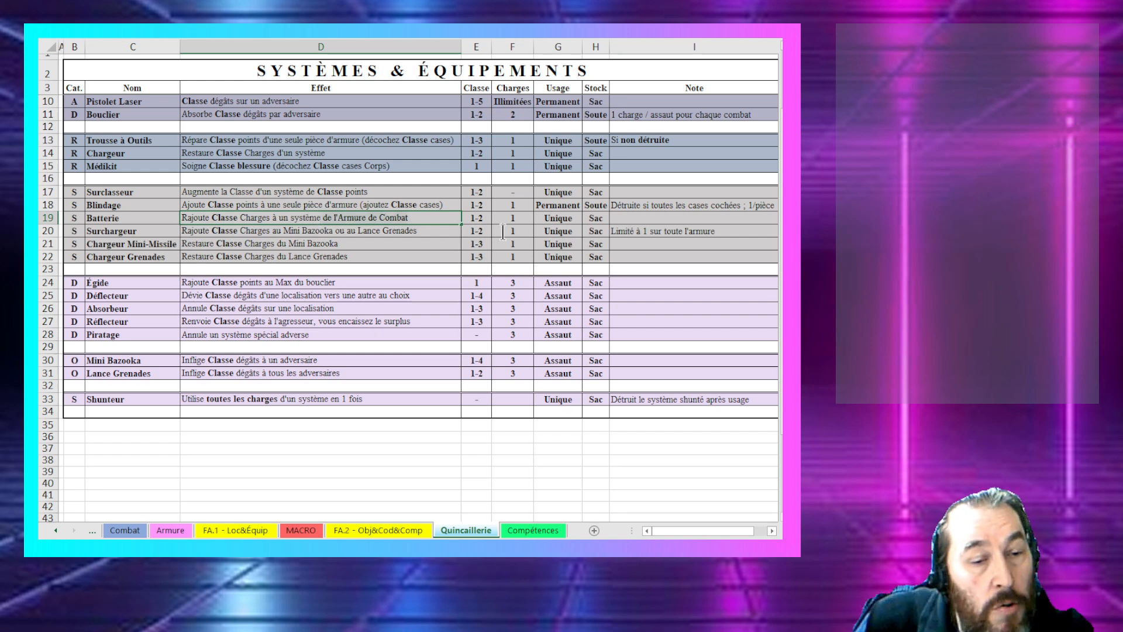
key("Delete")
key("Return")
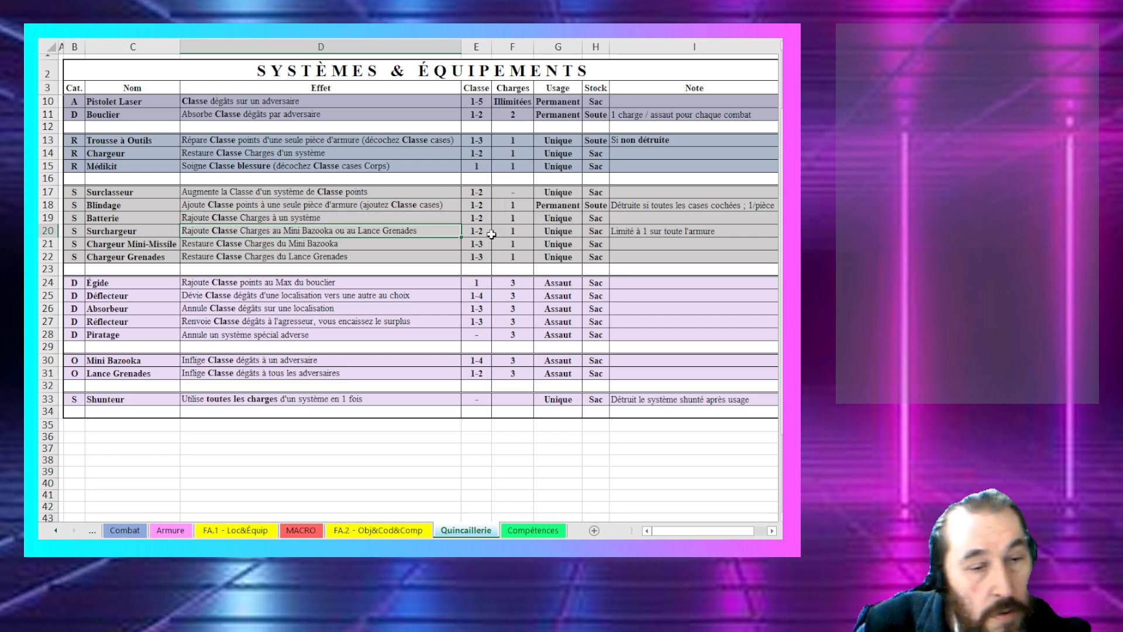
Step: Move the whole Batterie row up one position, between Surclasseur and Blindage
left_click(222, 218)
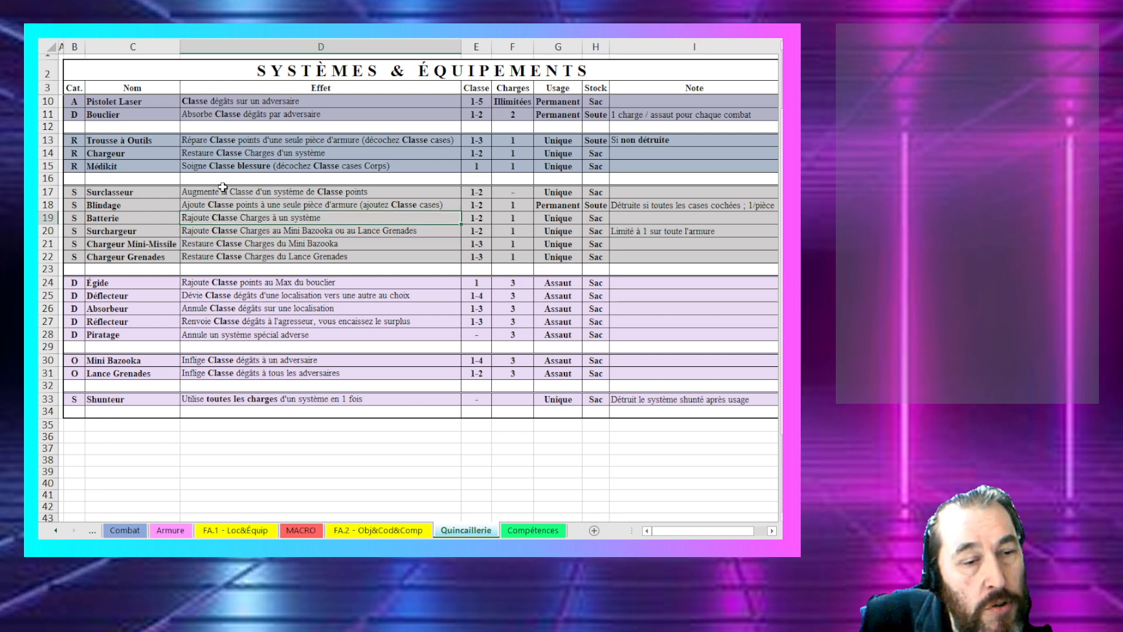
left_click(221, 196)
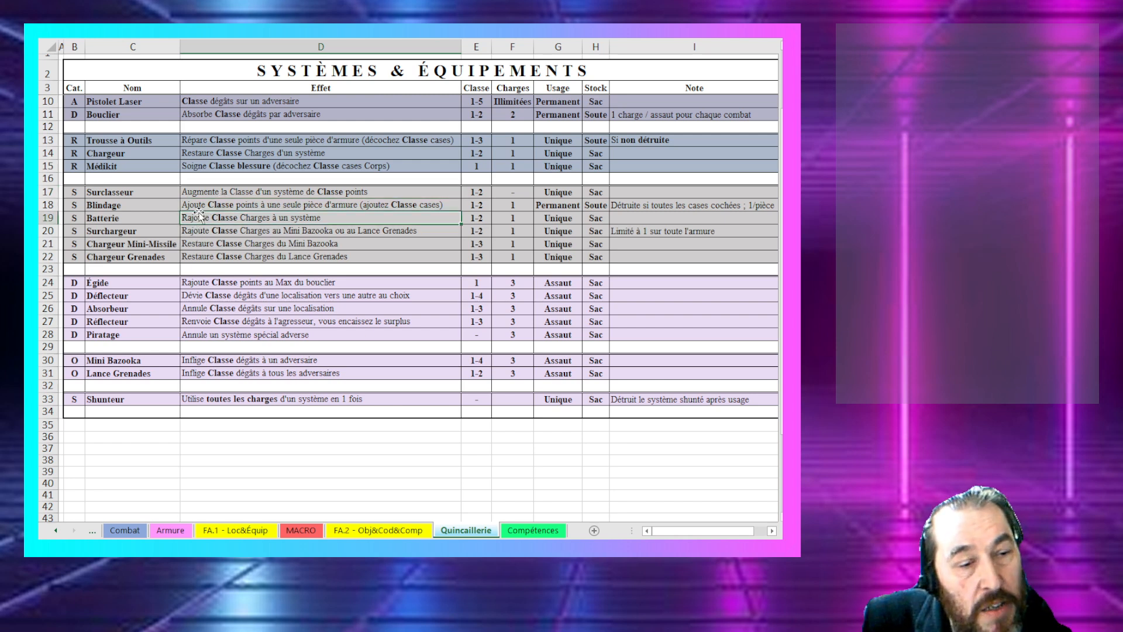
left_click(203, 203)
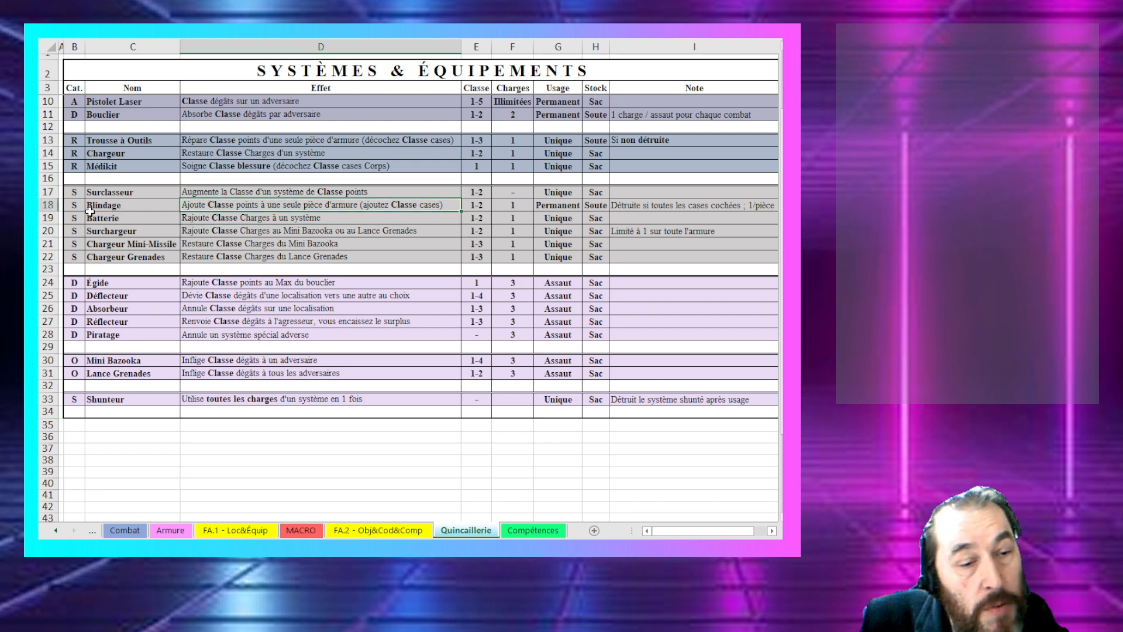
left_click(41, 218)
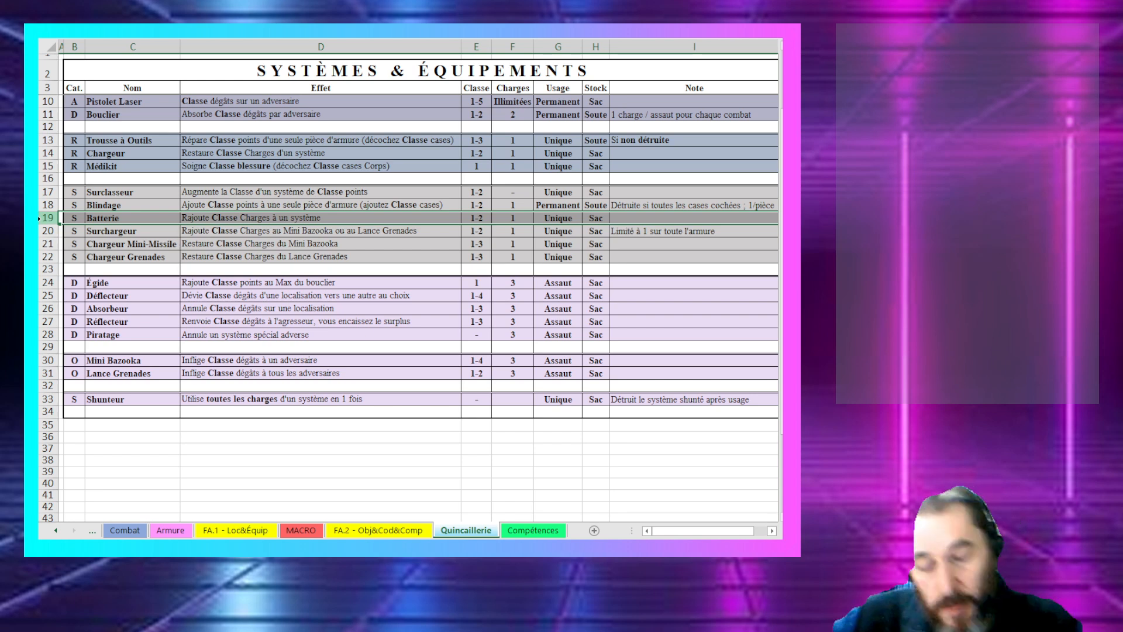
key("ctrl+c")
right_click(47, 206)
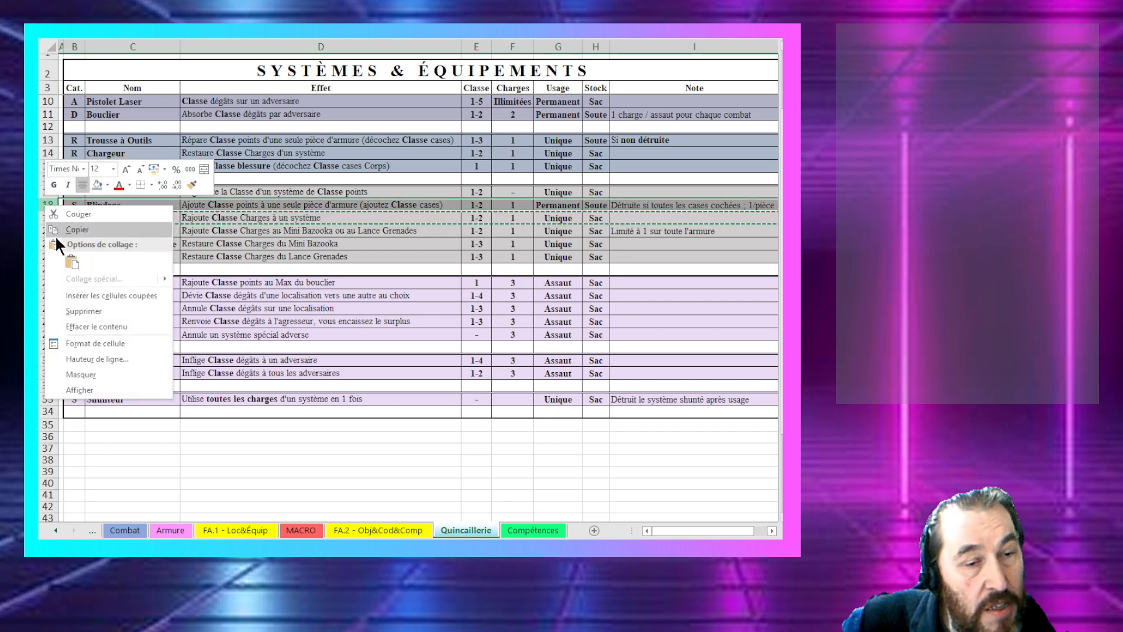
left_click(69, 295)
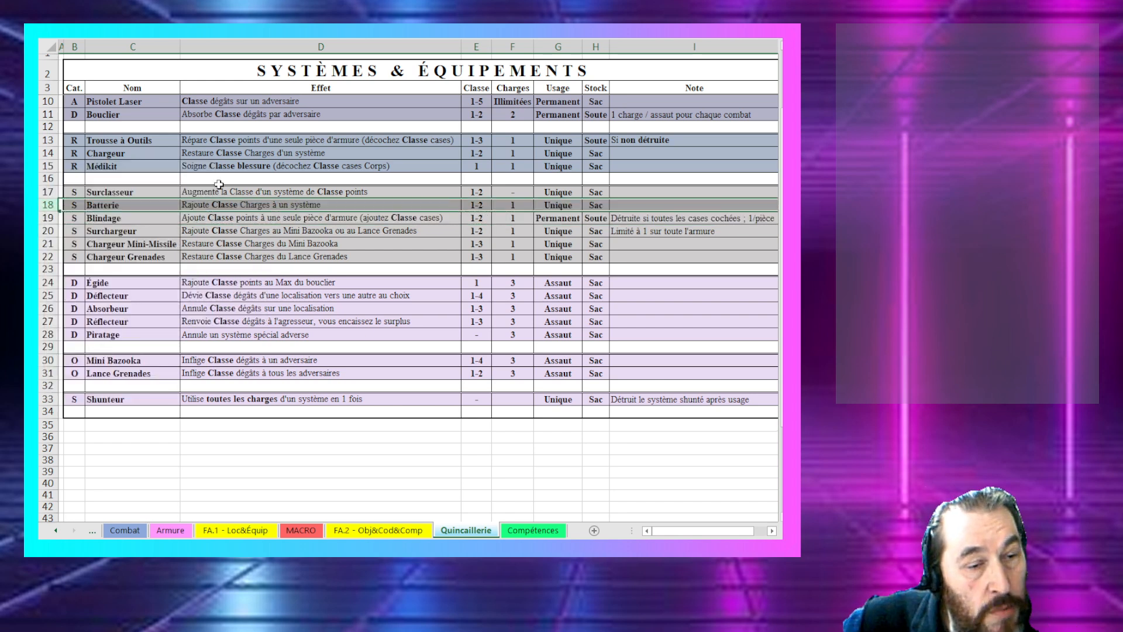
Step: Select the whole Blindage row, directly below Batterie
left_click(212, 225)
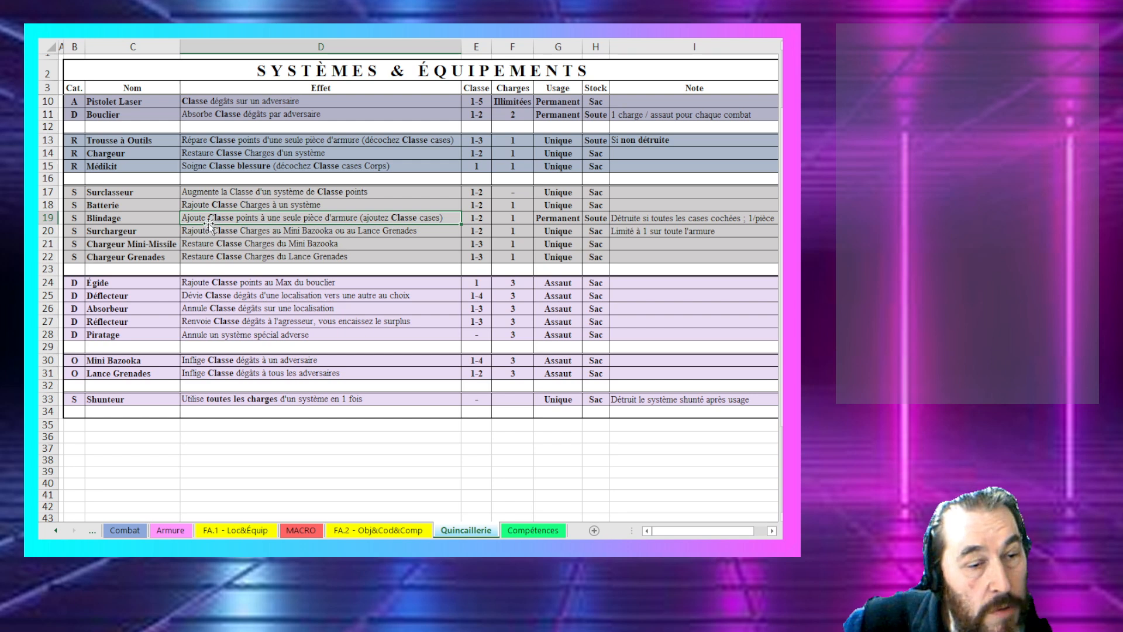
left_click(43, 218)
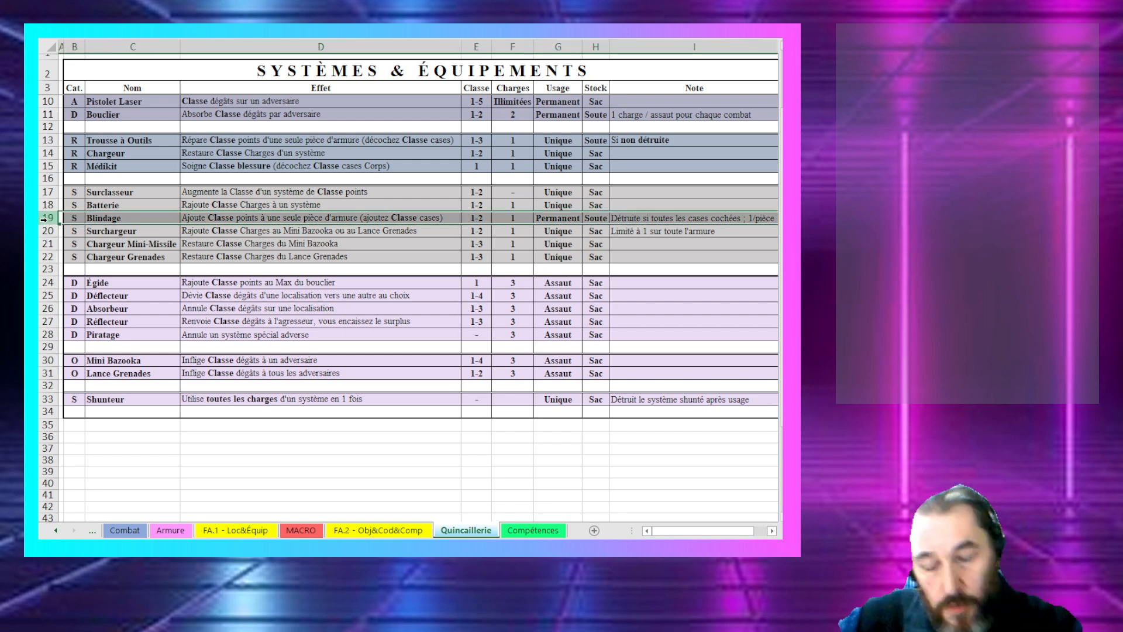
Step: Move the Blindage row to row 17, directly above the Surclasseur row
key("ctrl+c")
right_click(46, 192)
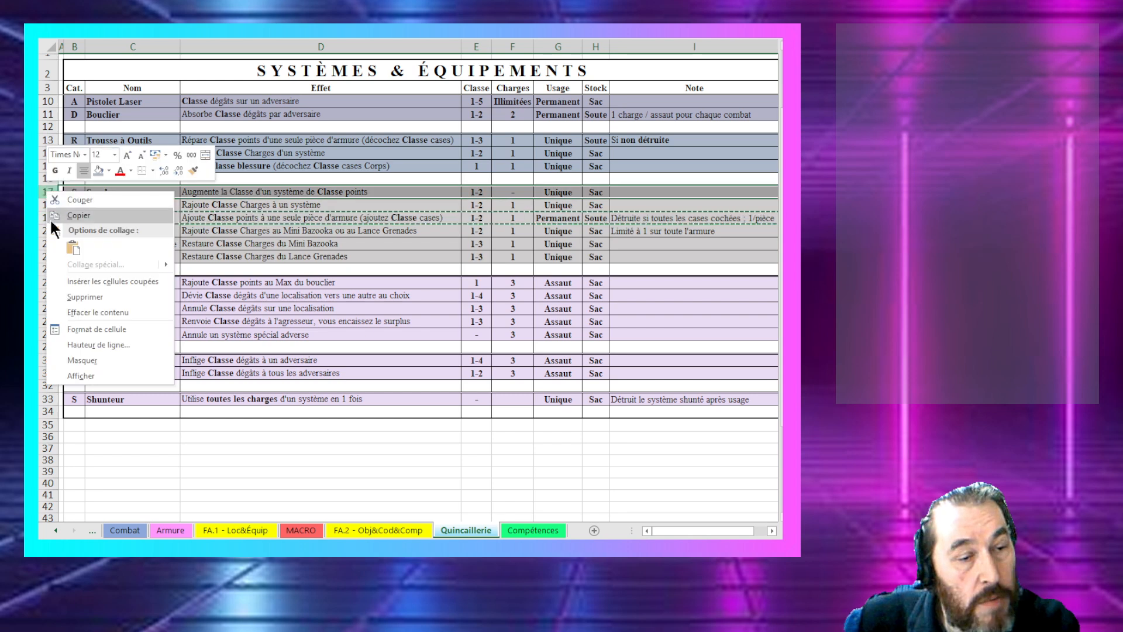
left_click(83, 282)
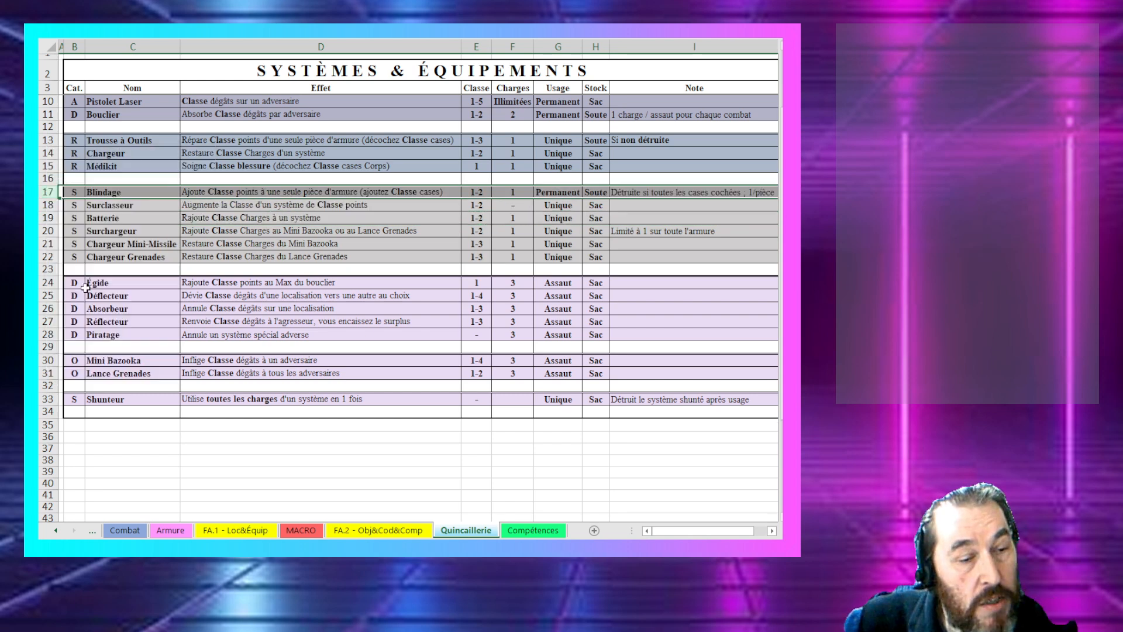
Step: Review the effects and classes of the support items, the Mini Bazooka and Lance Grenades weapons, and the Égide defence entry
left_click(246, 192)
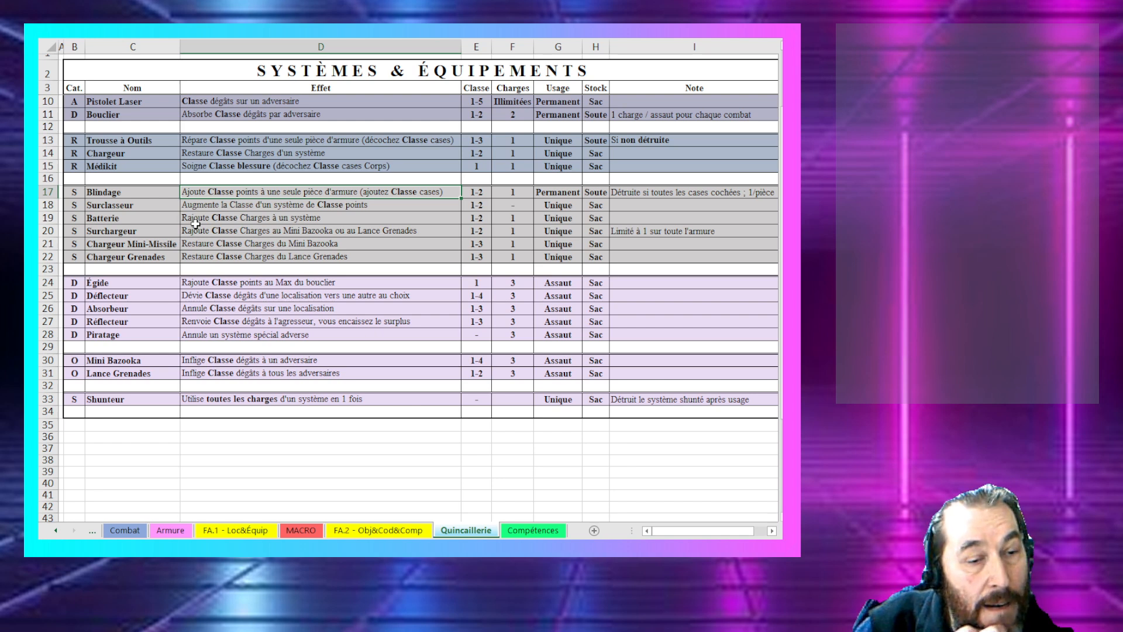
left_click(280, 203)
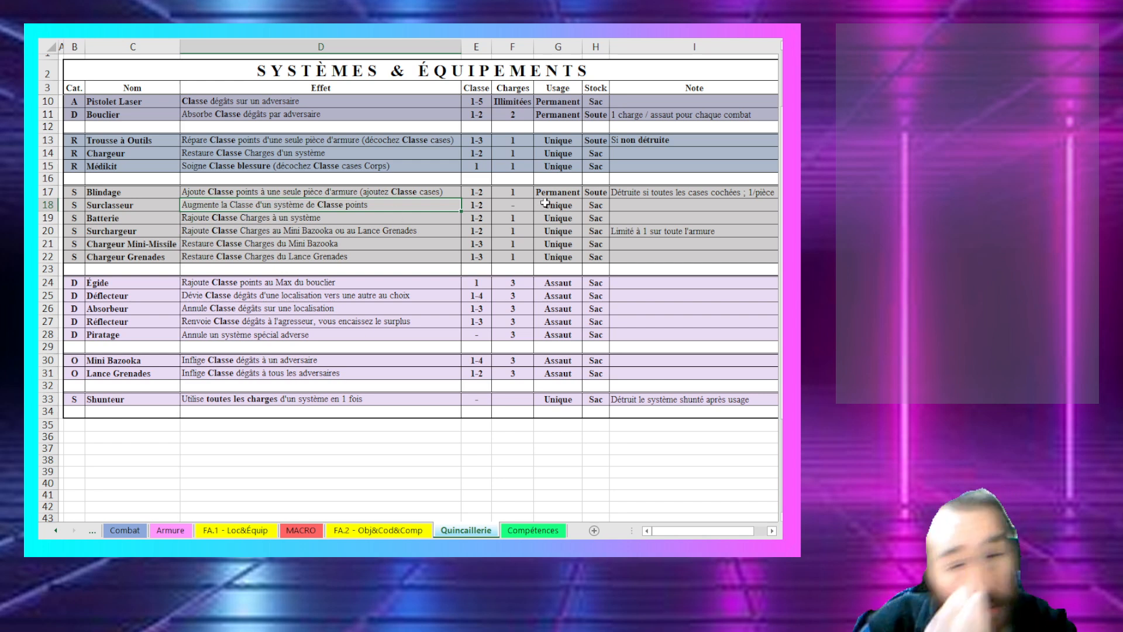
left_click(474, 204)
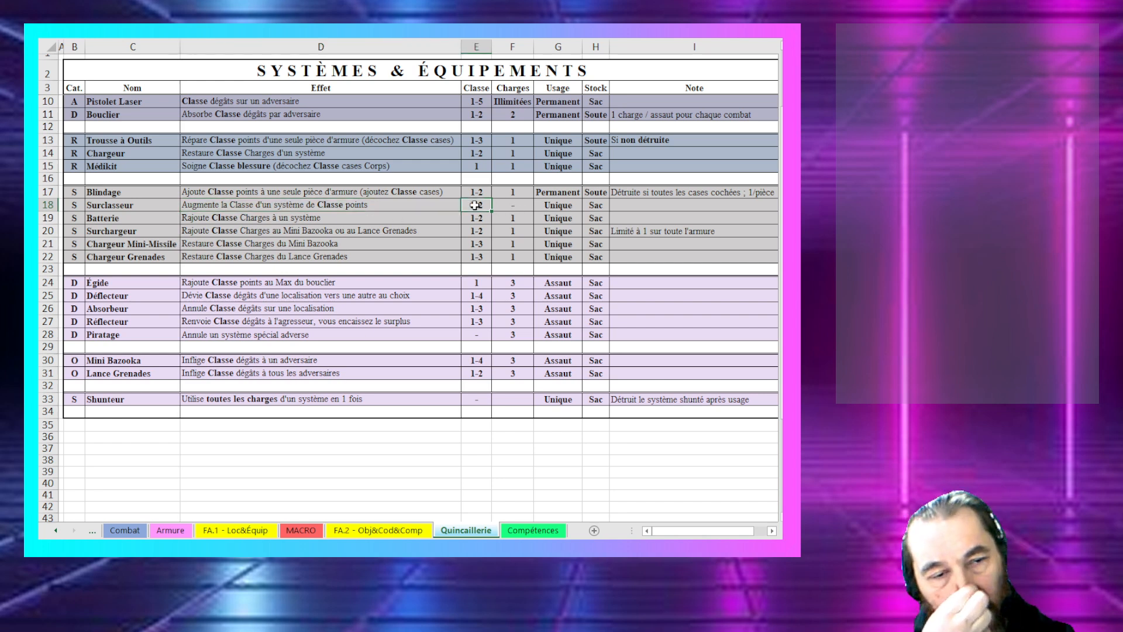
left_click(89, 233)
left_click(95, 246)
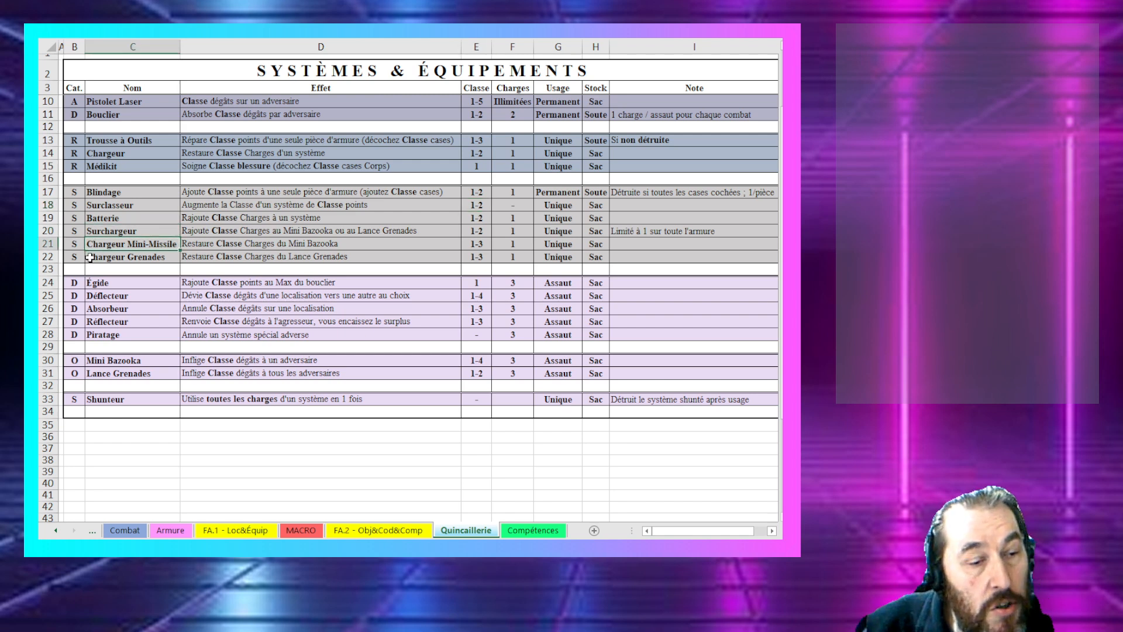
left_click(89, 258)
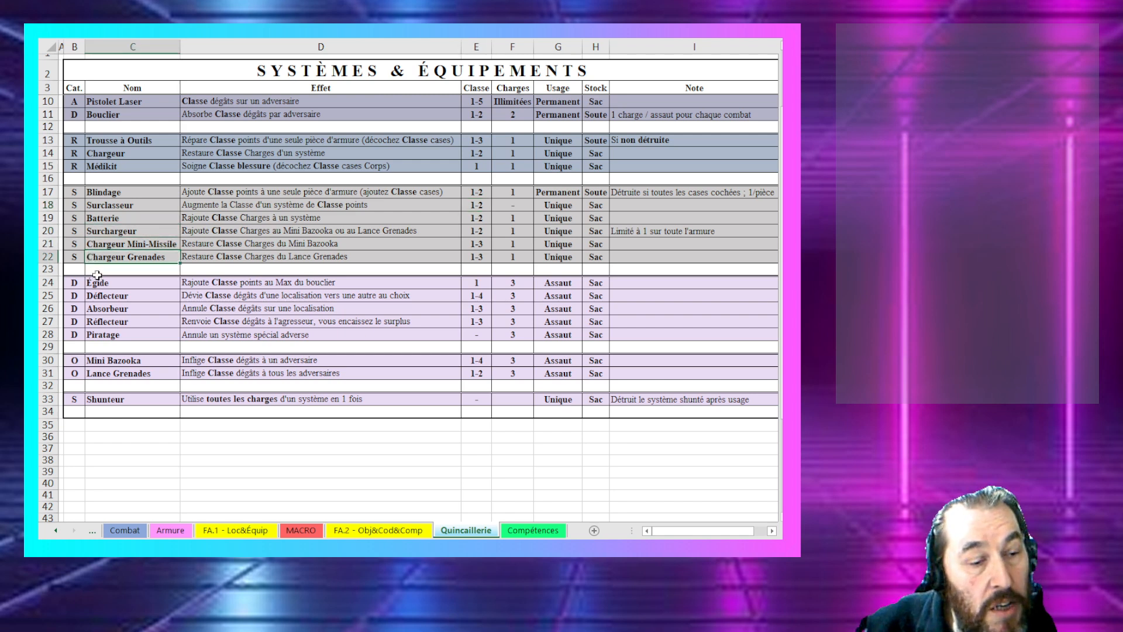
left_click_drag(95, 245, 97, 258)
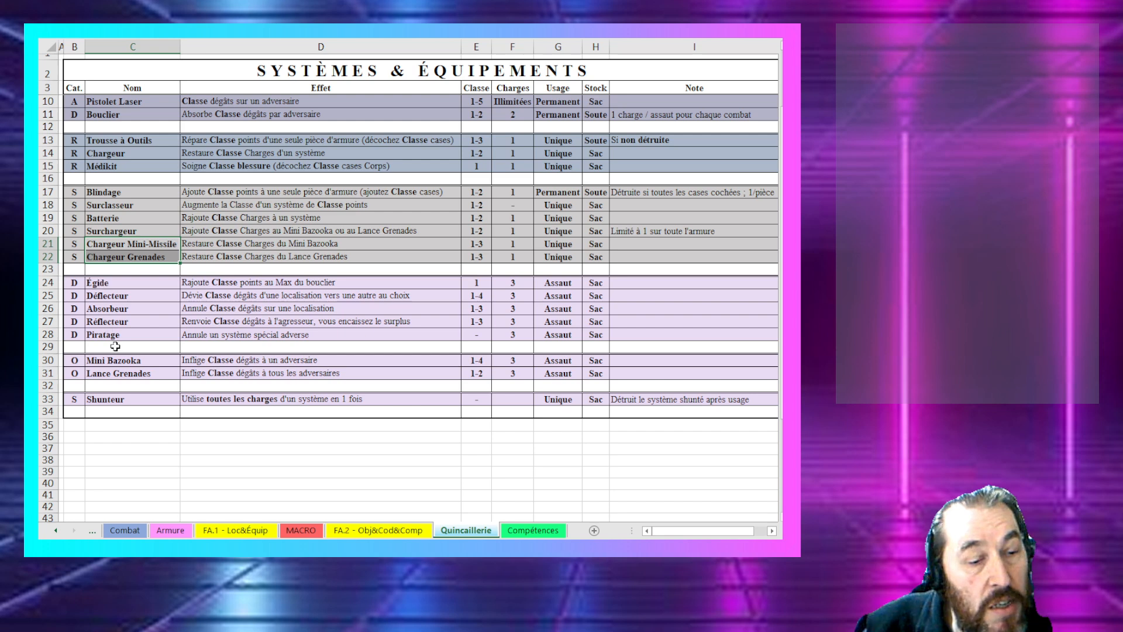
left_click_drag(114, 359, 112, 374)
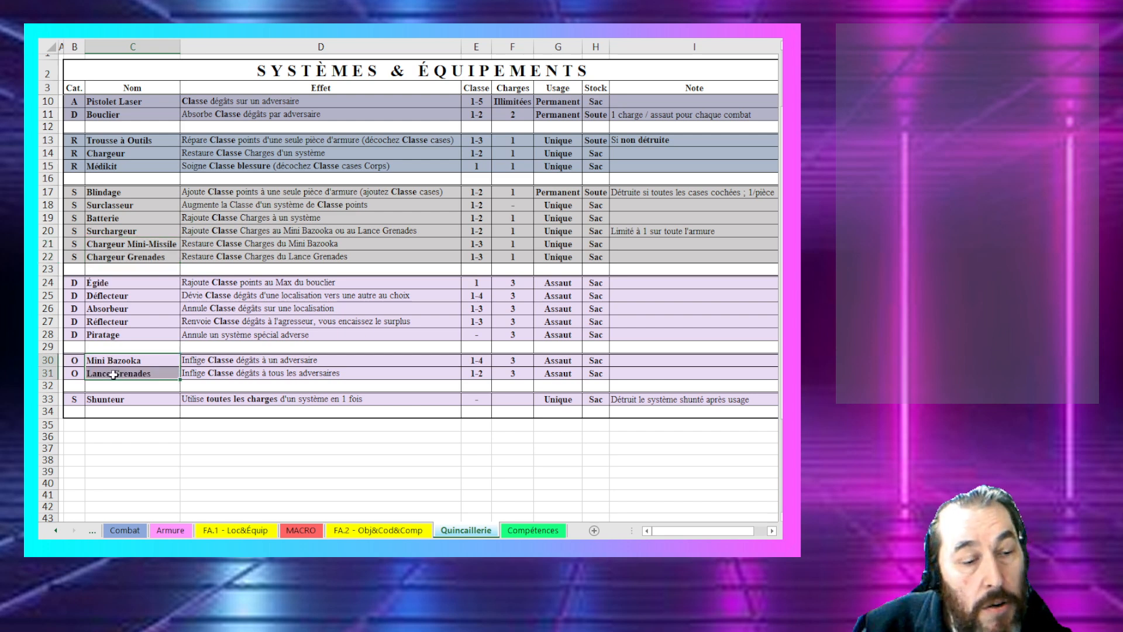
left_click(238, 370)
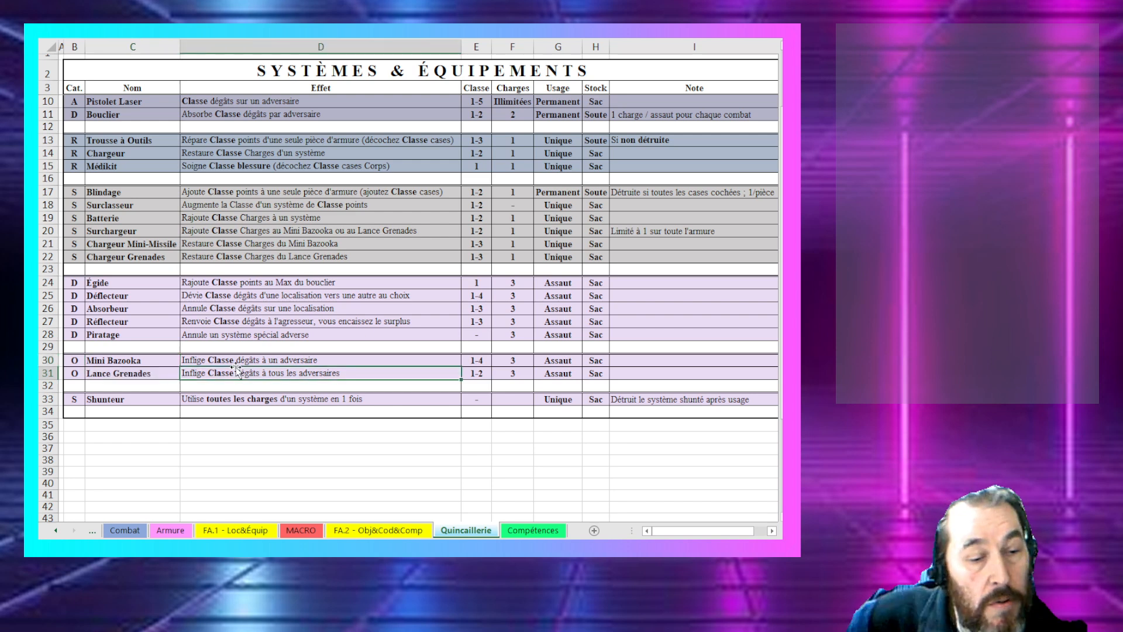
left_click(237, 359)
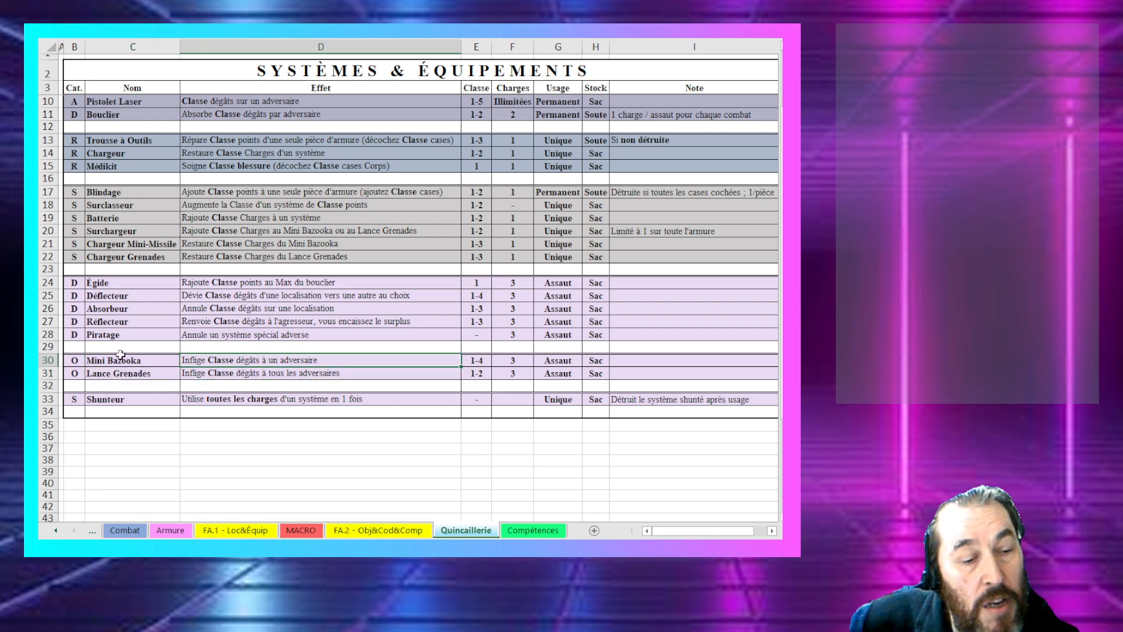
left_click(159, 377)
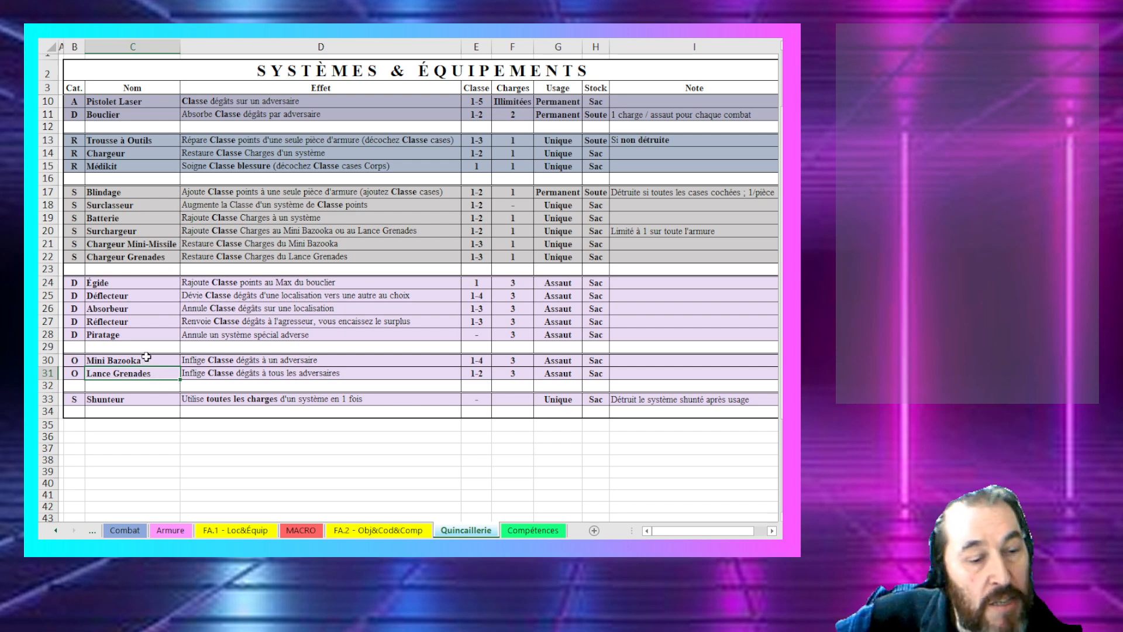
left_click_drag(146, 357, 146, 373)
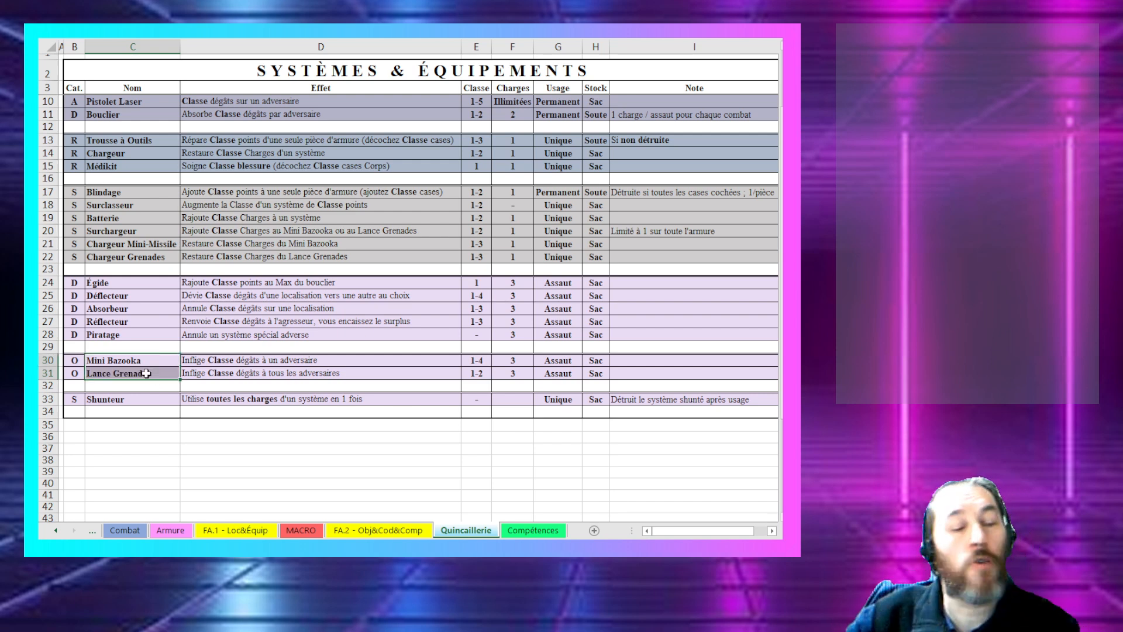
left_click(148, 256)
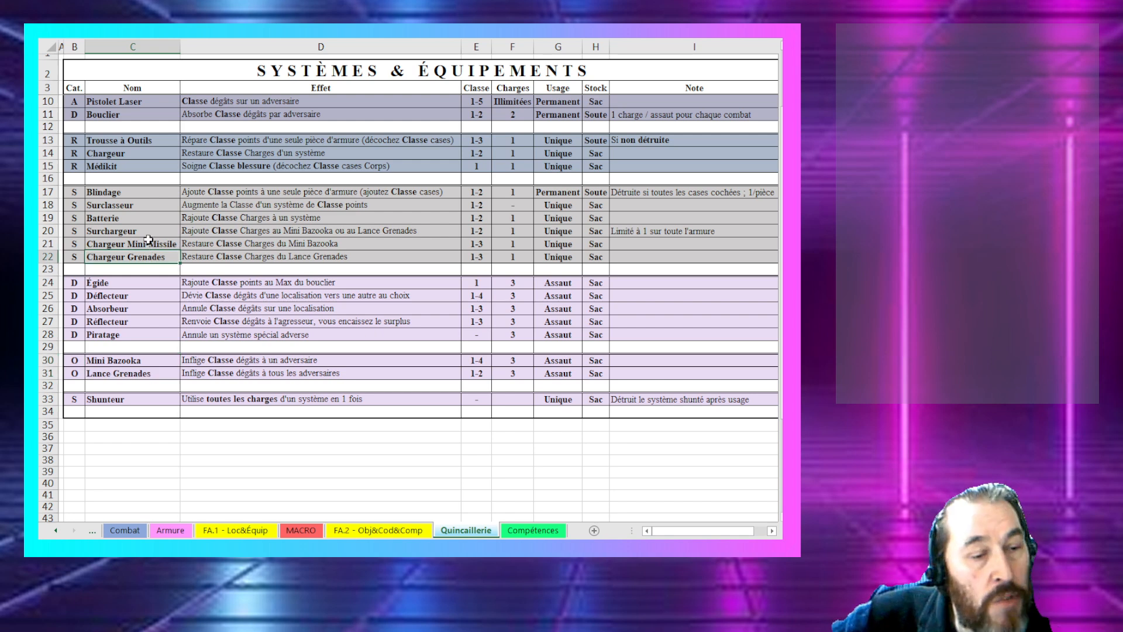
scroll(156, 226, "down", 1)
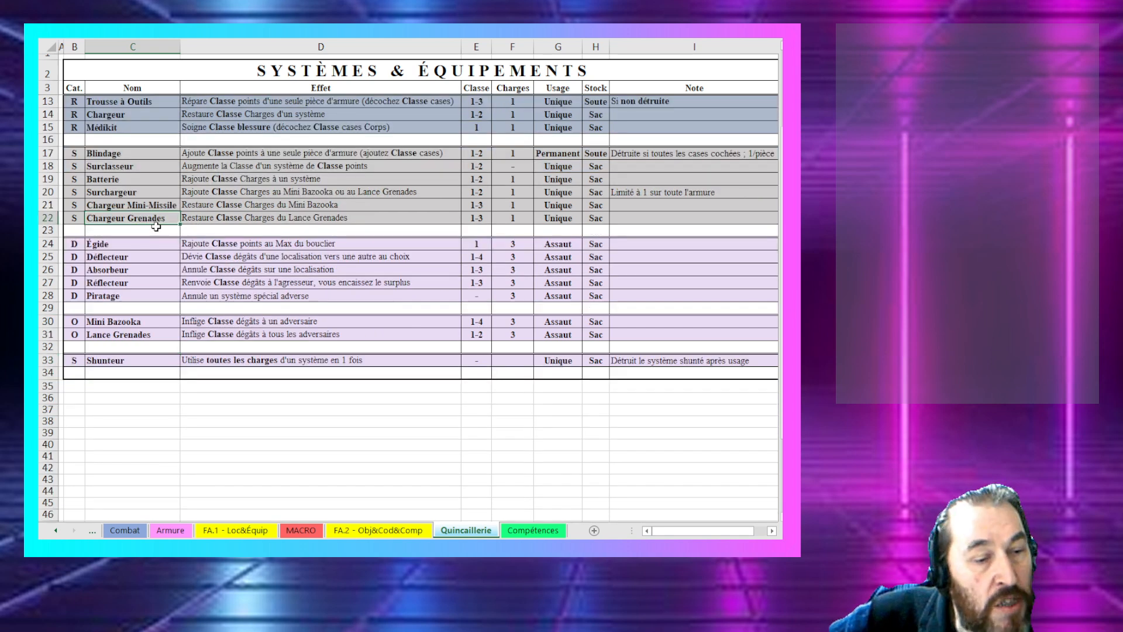
left_click(69, 242)
left_click(221, 242)
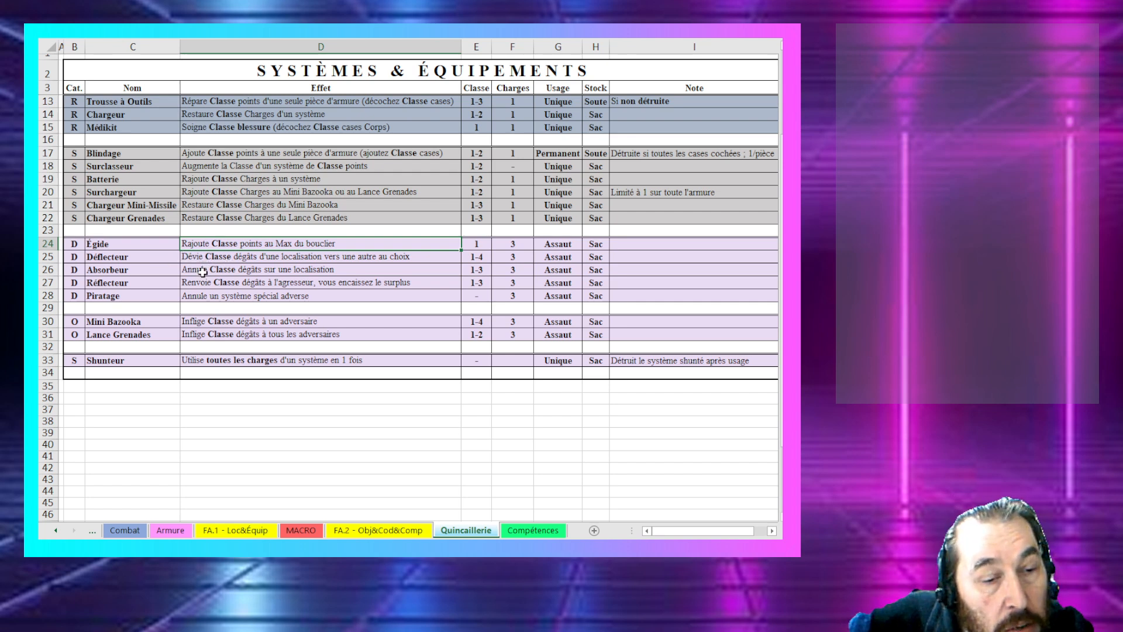
Step: Insert a copy of the Déflecteur row directly below Égide and clear the name in the new row 25
left_click(47, 256)
key("ctrl+c")
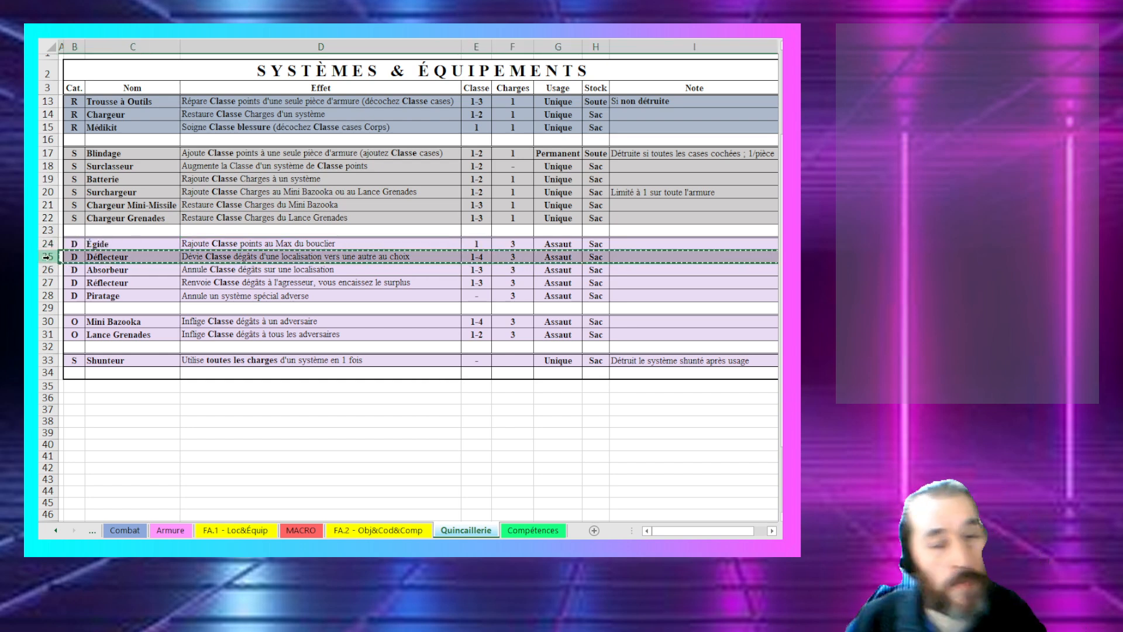
right_click(50, 258)
left_click(94, 347)
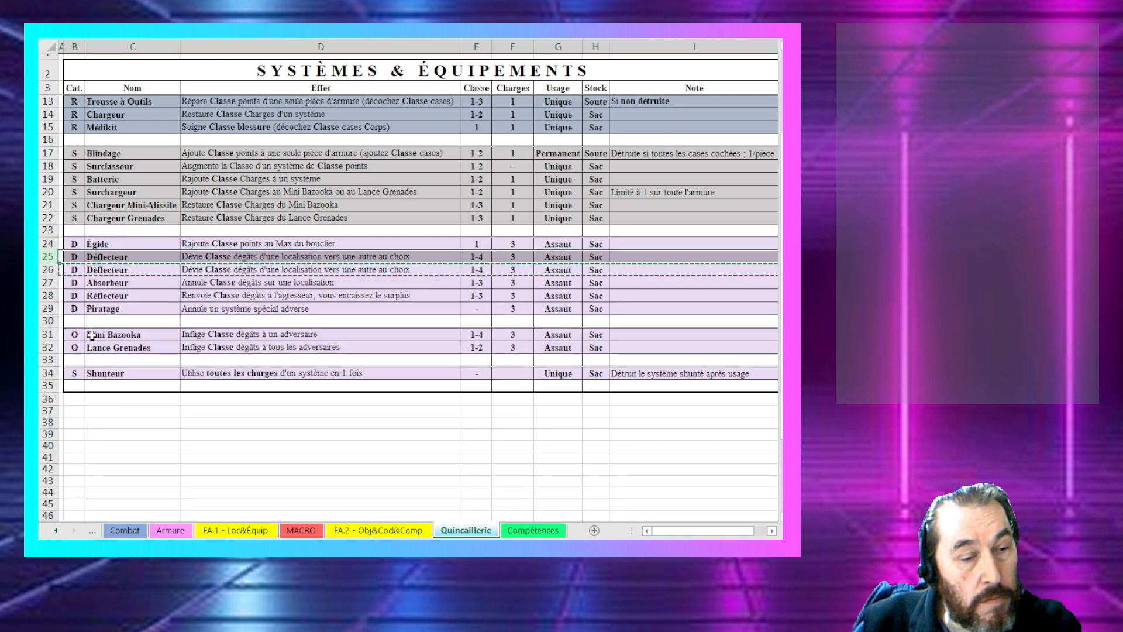
left_click(138, 258)
key("Delete")
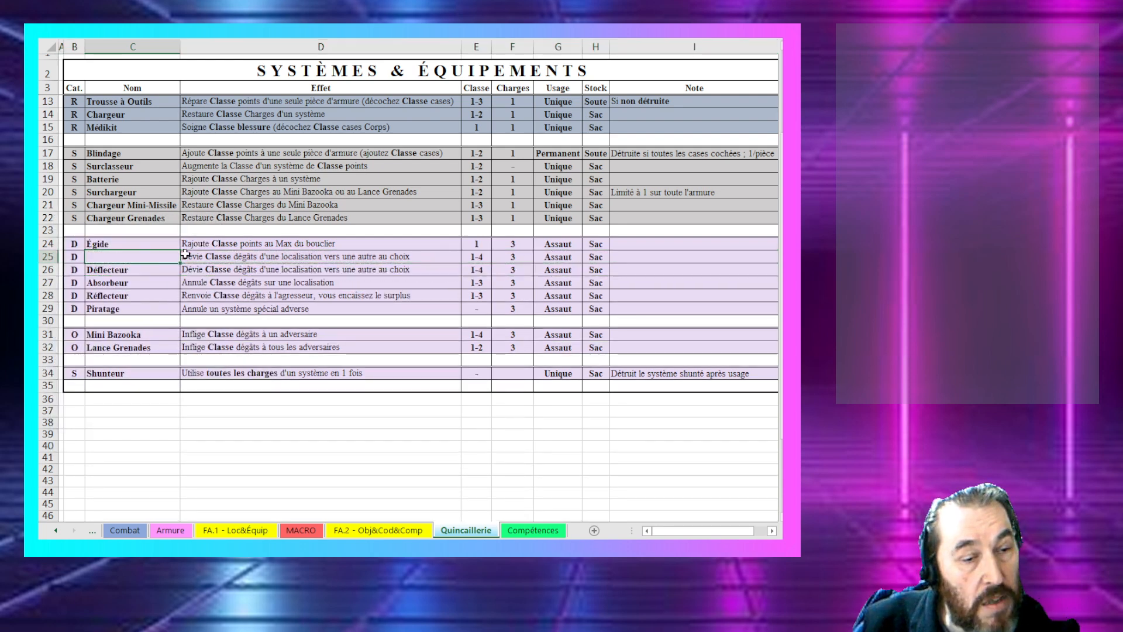
Step: Copy Égide's effect text into the Effet cell of row 25 as values only
left_click(209, 240)
left_click_drag(210, 240, 241, 256)
key("ctrl+c")
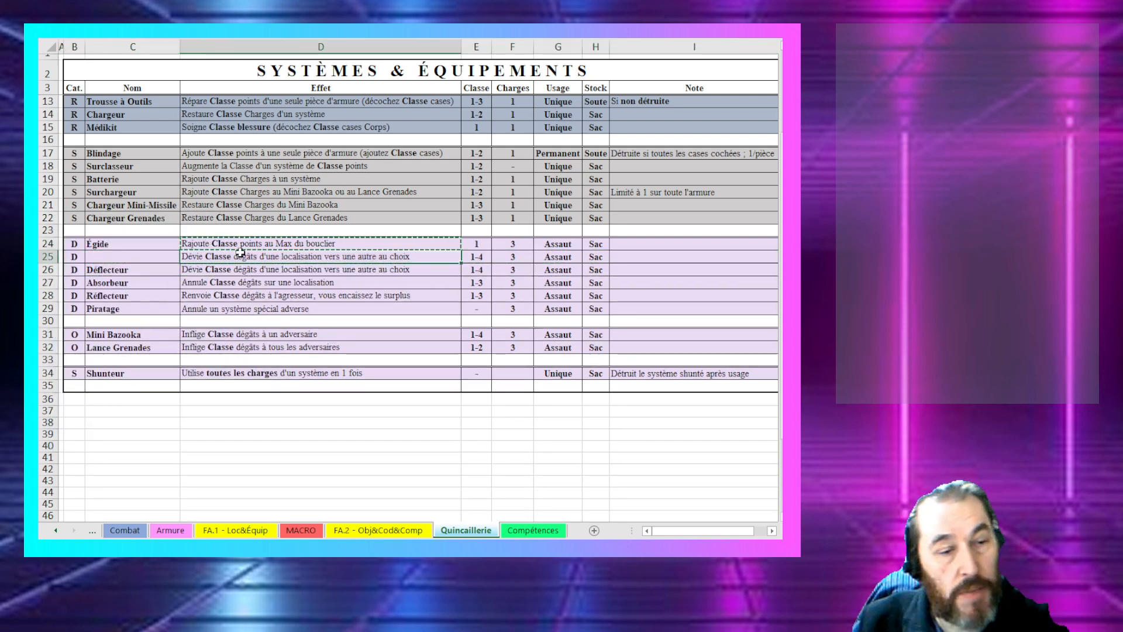
right_click(241, 256)
left_click(288, 314)
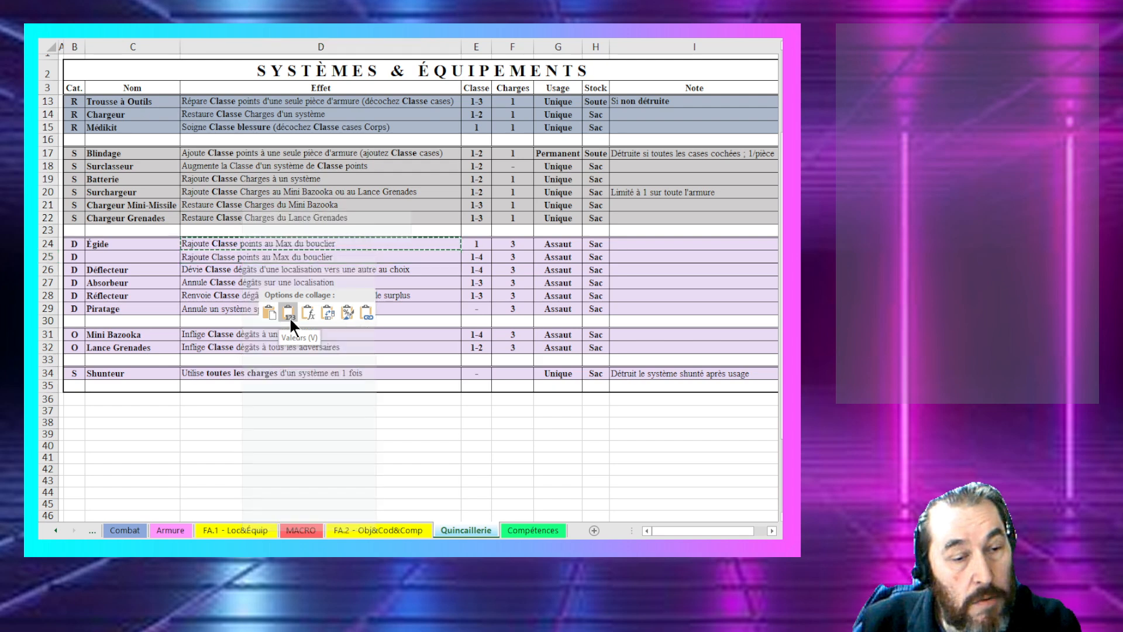
Step: Make the word "Classe" bold in the effect text of row 25
double_click(209, 256)
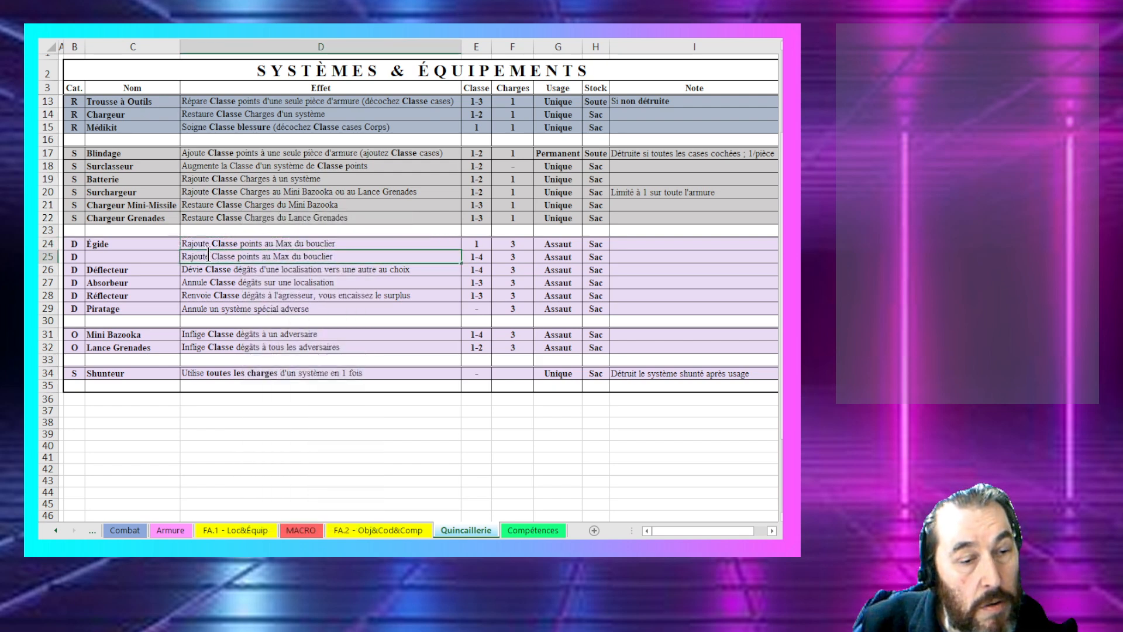
left_click_drag(212, 256, 237, 256)
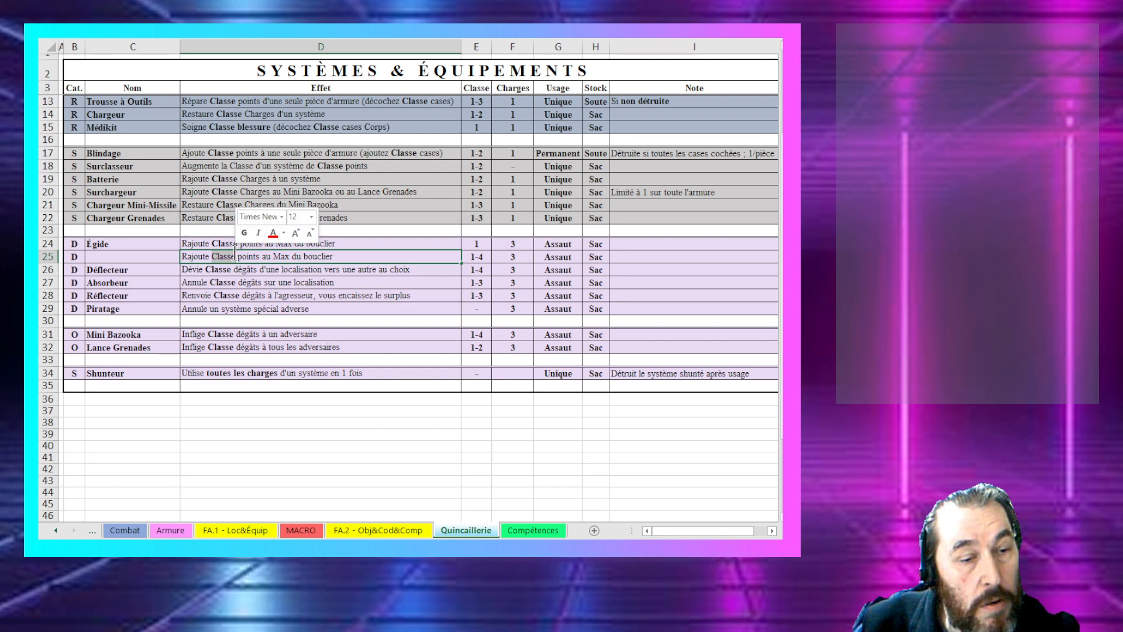
left_click(243, 232)
Step: Reword the effect text of row 25 to "Rajoute Classe assaut au bouclier"
left_click(267, 257)
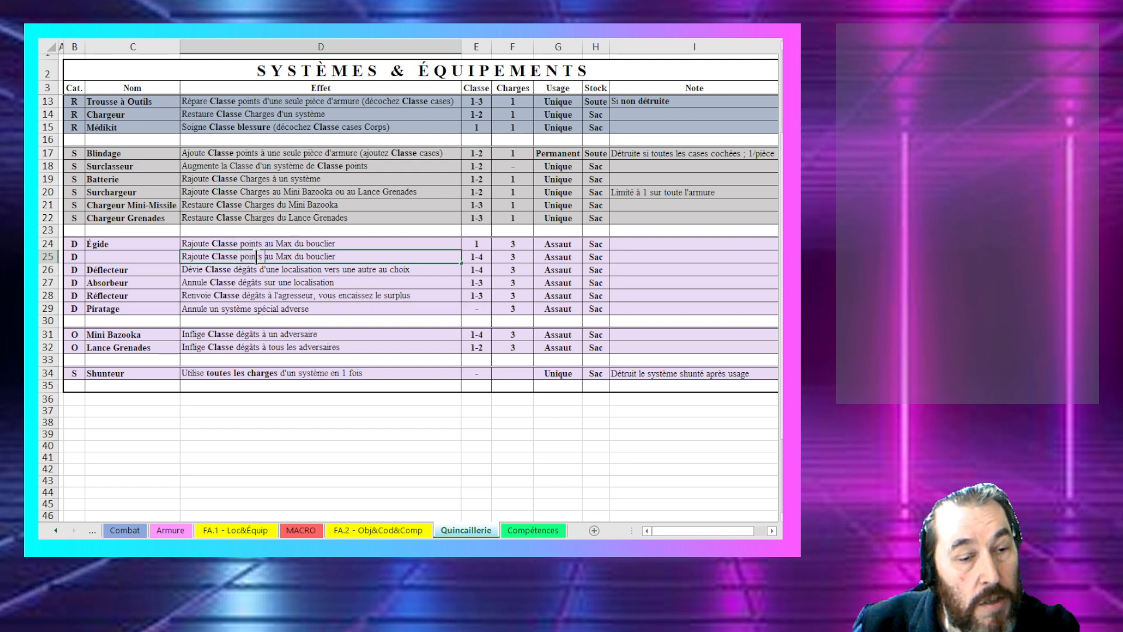
key("Delete")
key("BackSpace")
key("BackSpace")
key("BackSpace")
key("BackSpace")
key("BackSpace")
key("BackSpace")
key("BackSpace")
key("BackSpace")
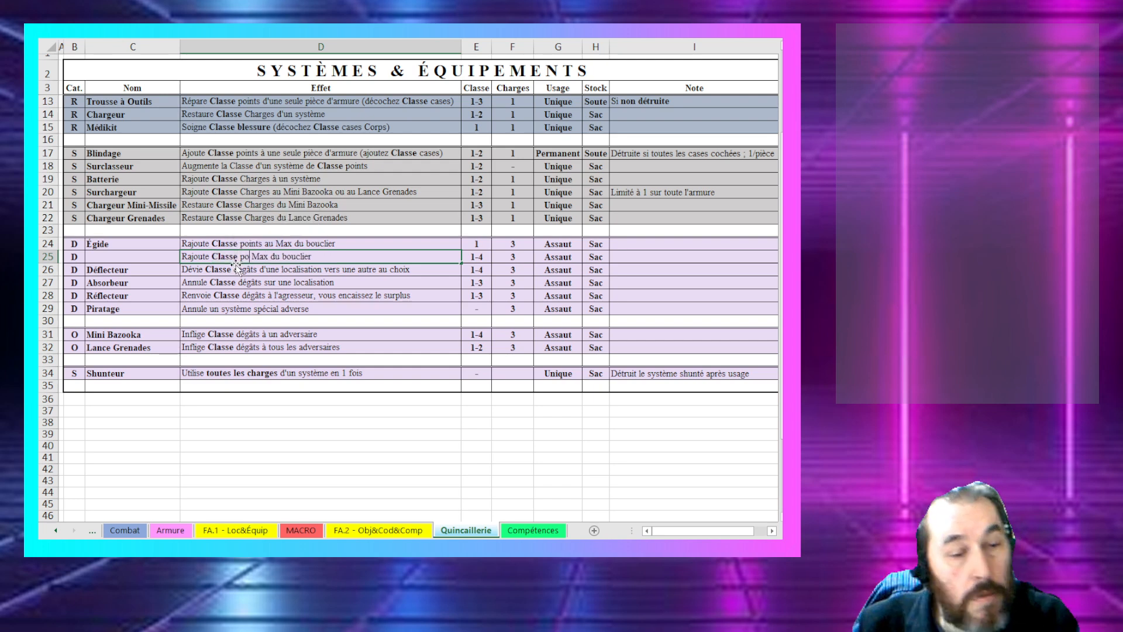
type("assaut")
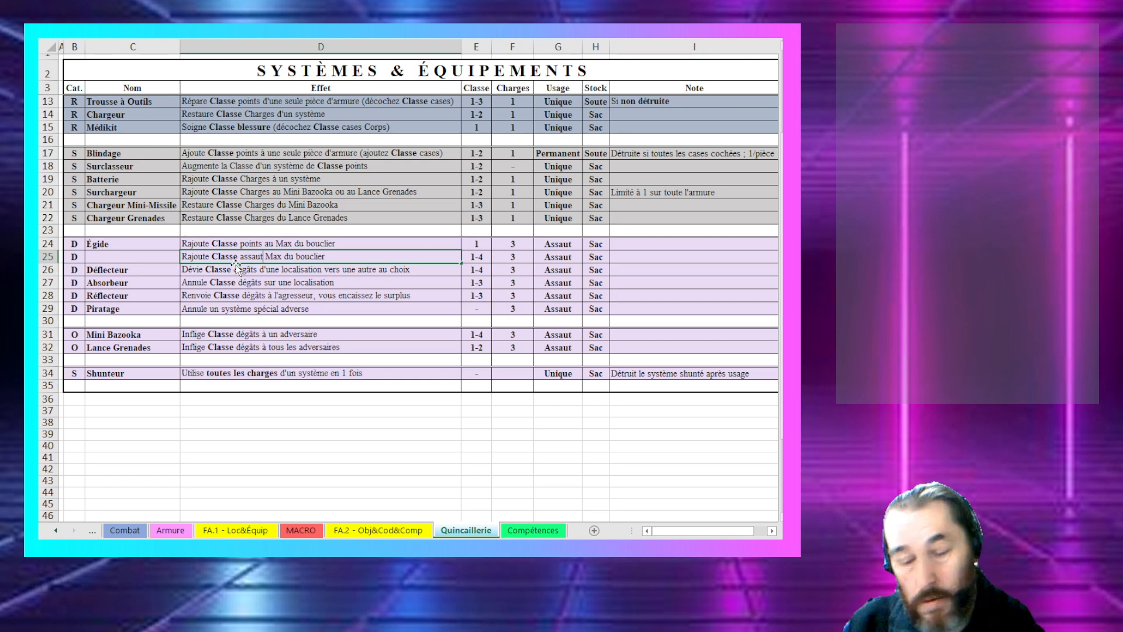
key("Delete")
key("Delete")
key("Delete")
key("Delete")
key("Delete")
key("Delete")
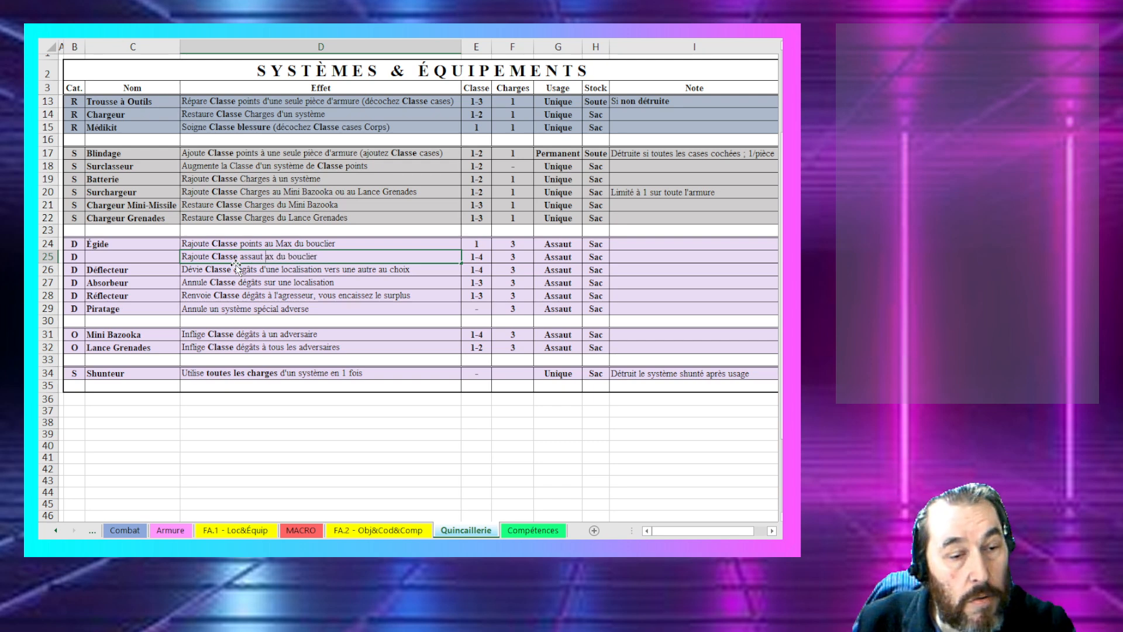
type("au")
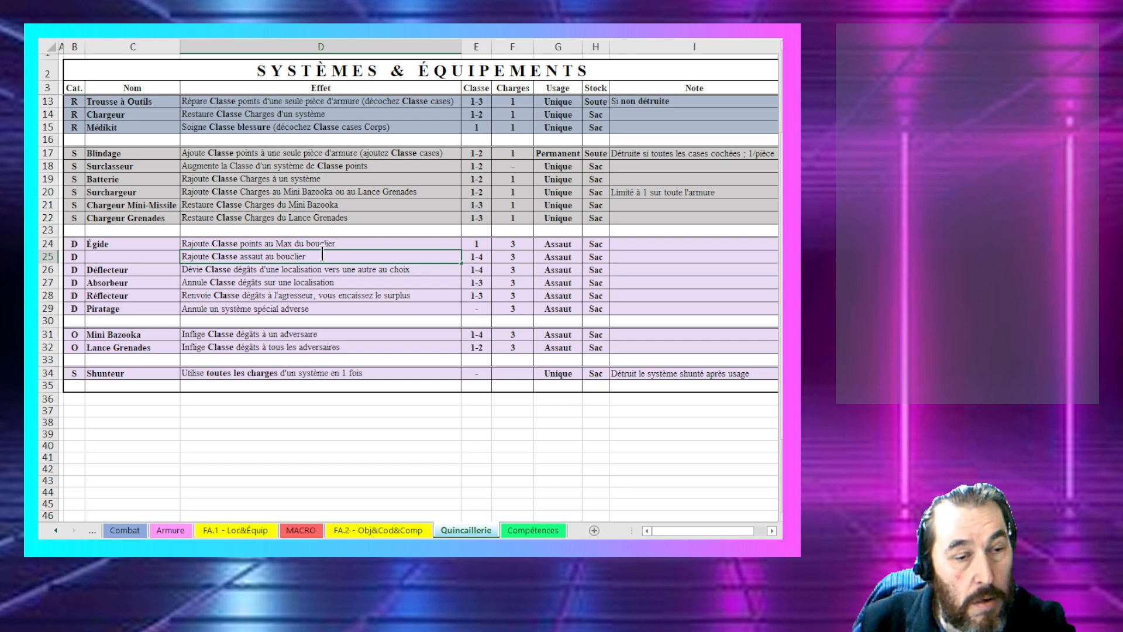
left_click(552, 255)
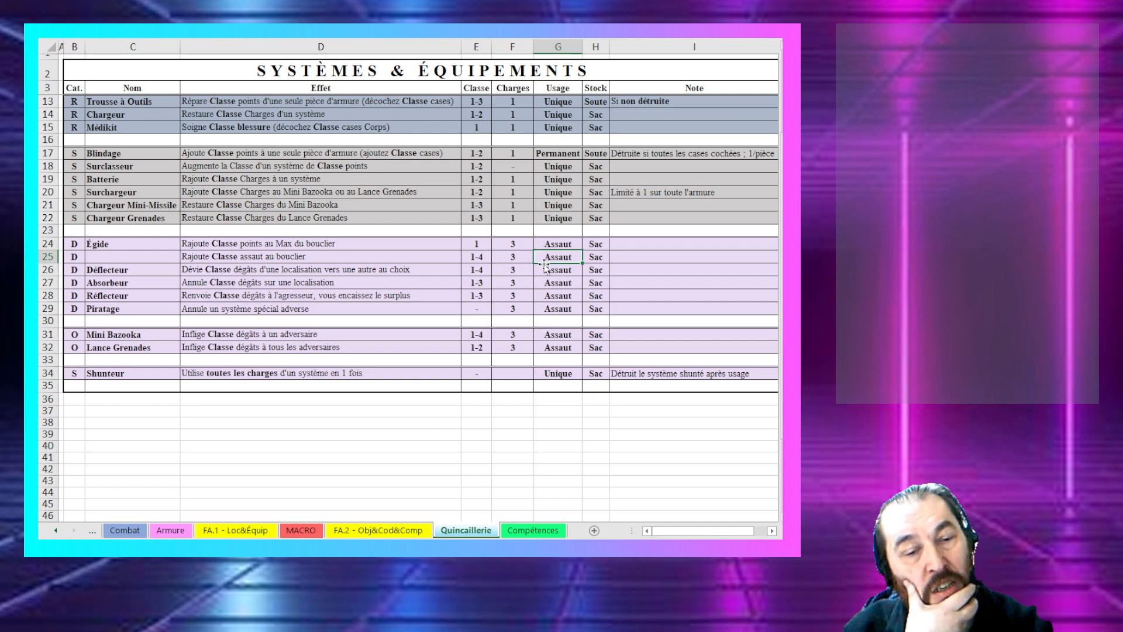
Step: Set the Usage of row 25 to "Combat" and enter "???" as its placeholder name
left_click(330, 258)
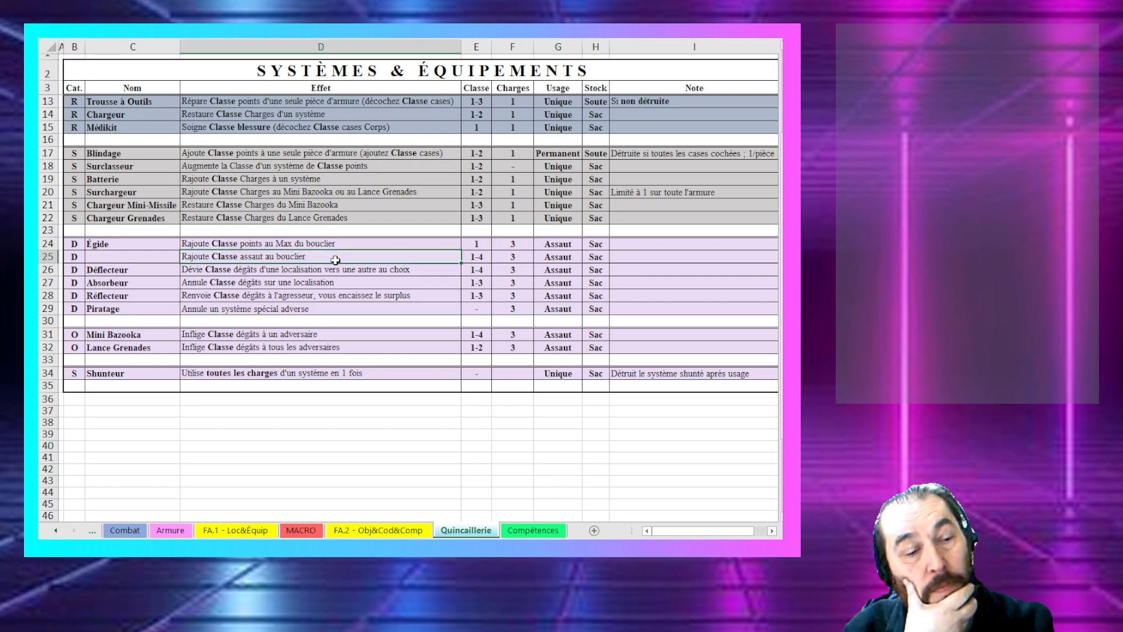
left_click(558, 256)
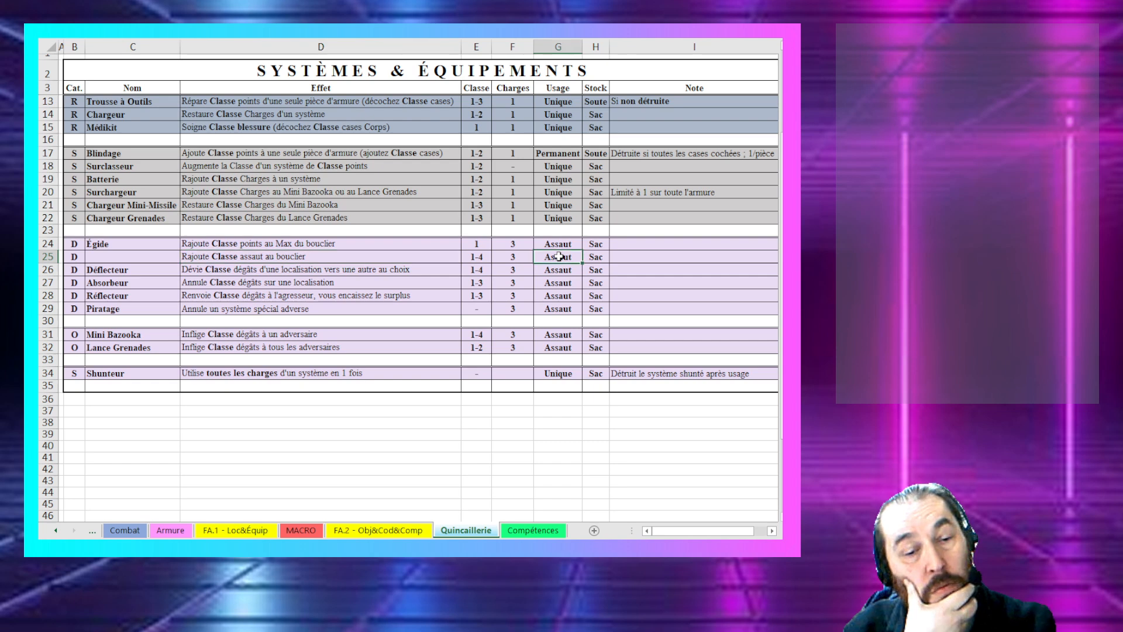
left_click(473, 258)
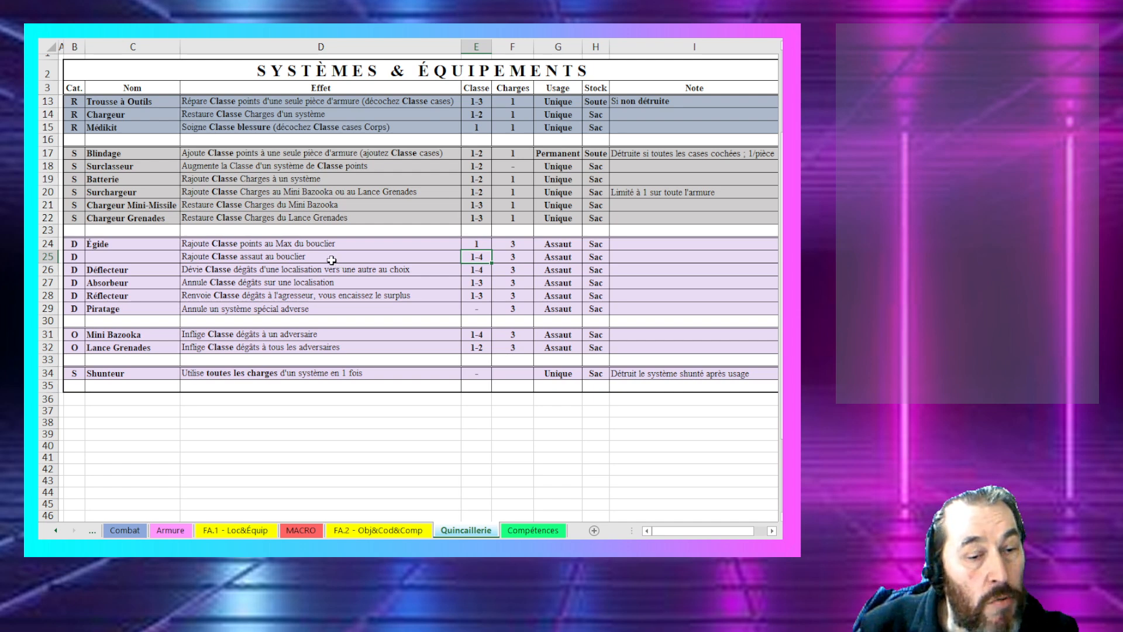
left_click(547, 258)
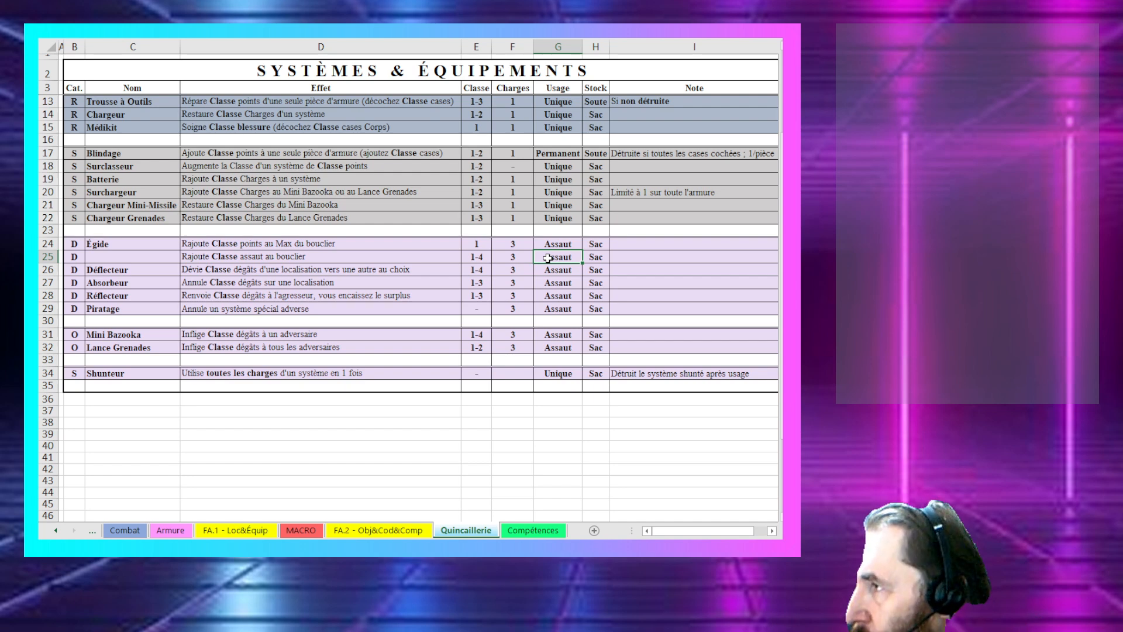
type("C")
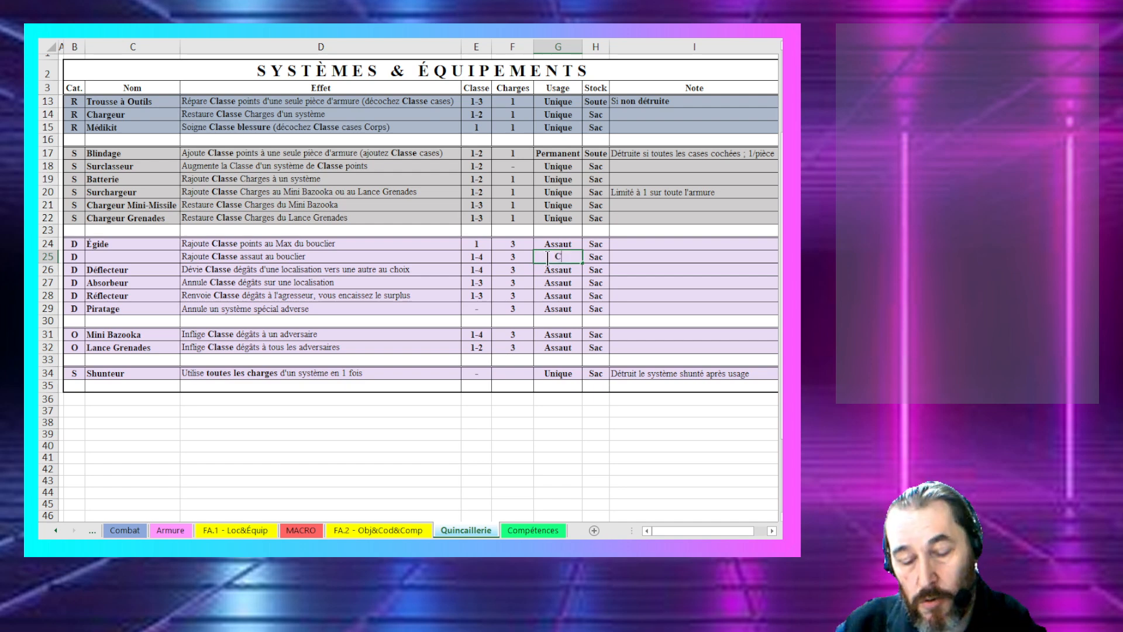
type("obm")
key("BackSpace")
key("BackSpace")
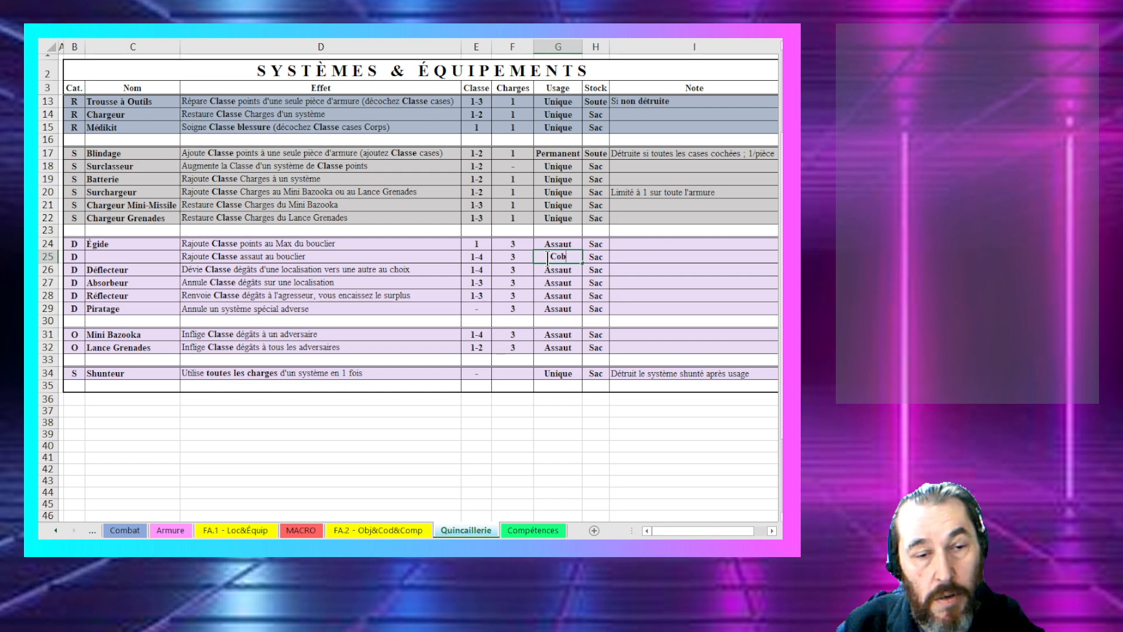
type("mba")
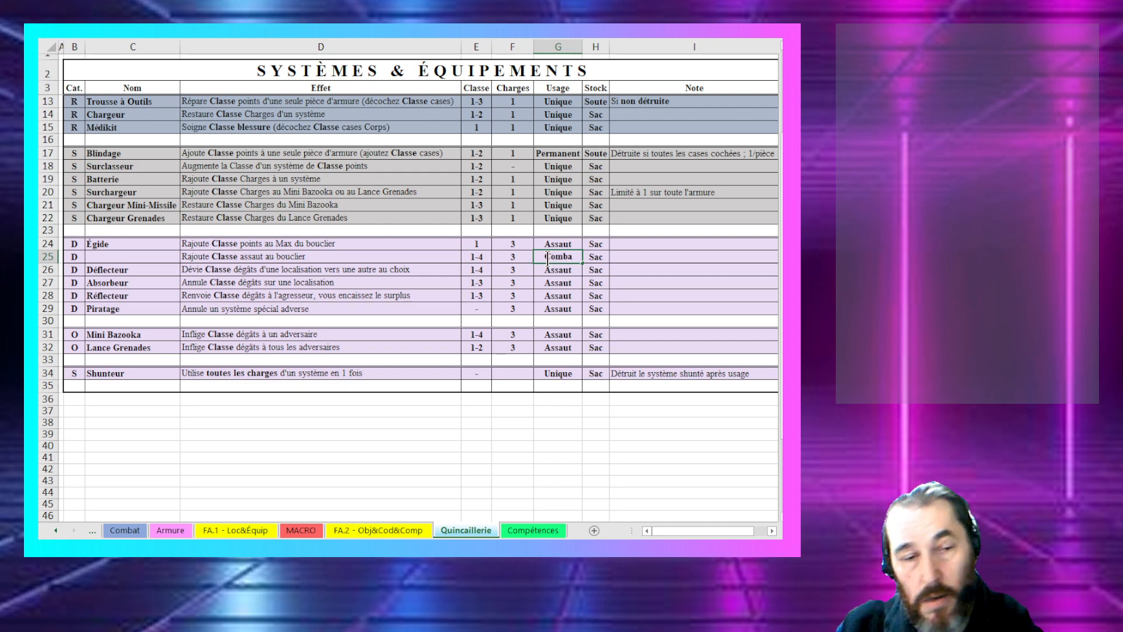
type("t")
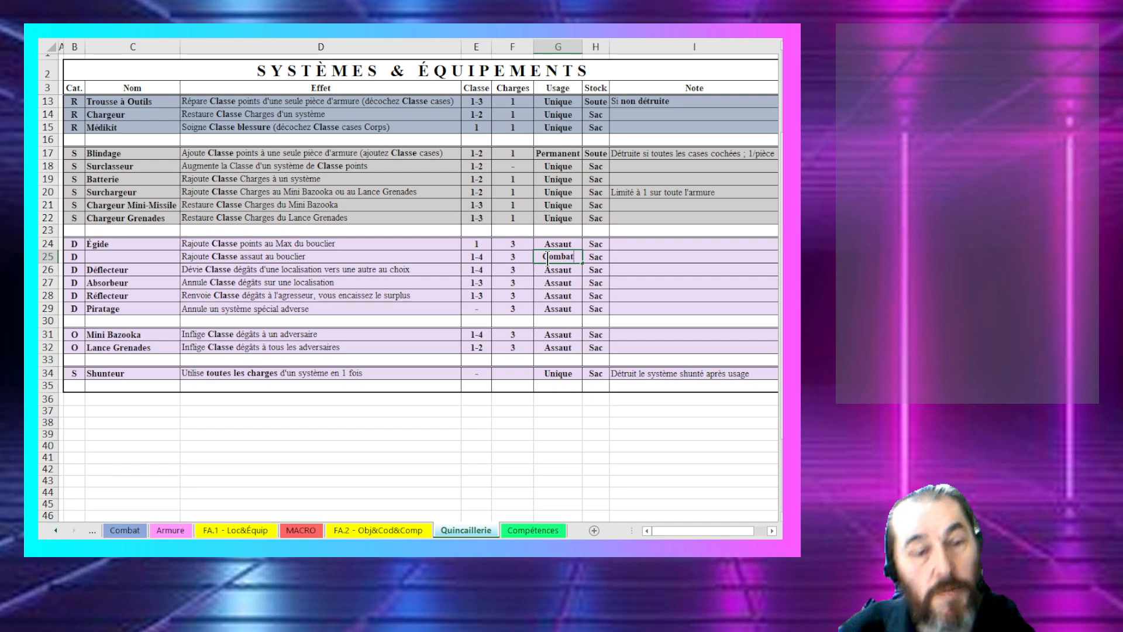
key("Return")
left_click(109, 257)
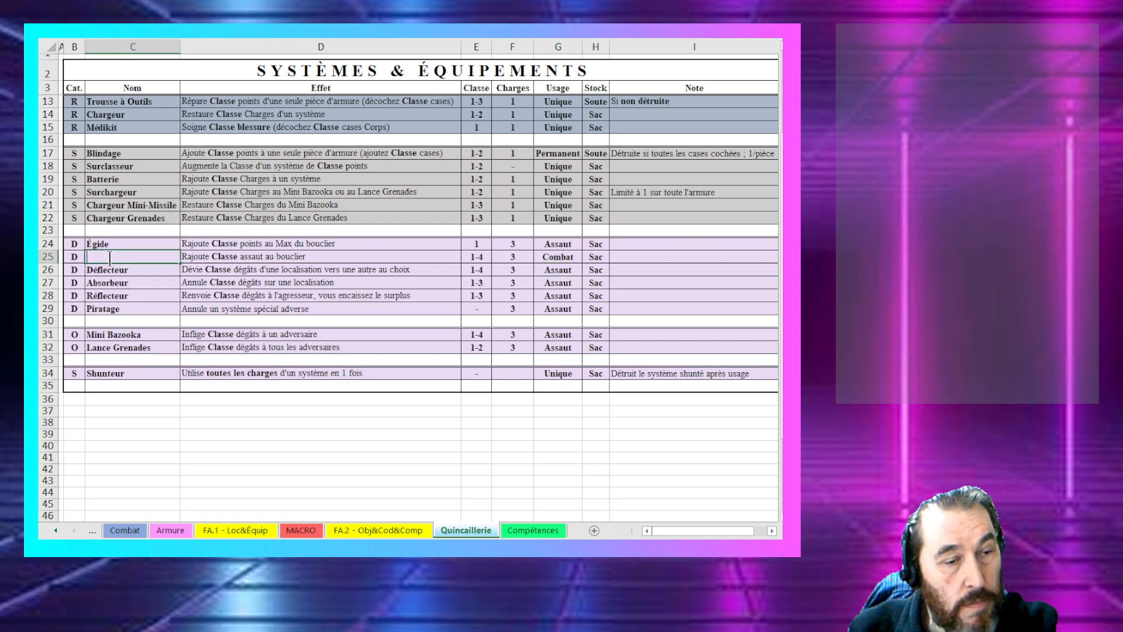
type("???")
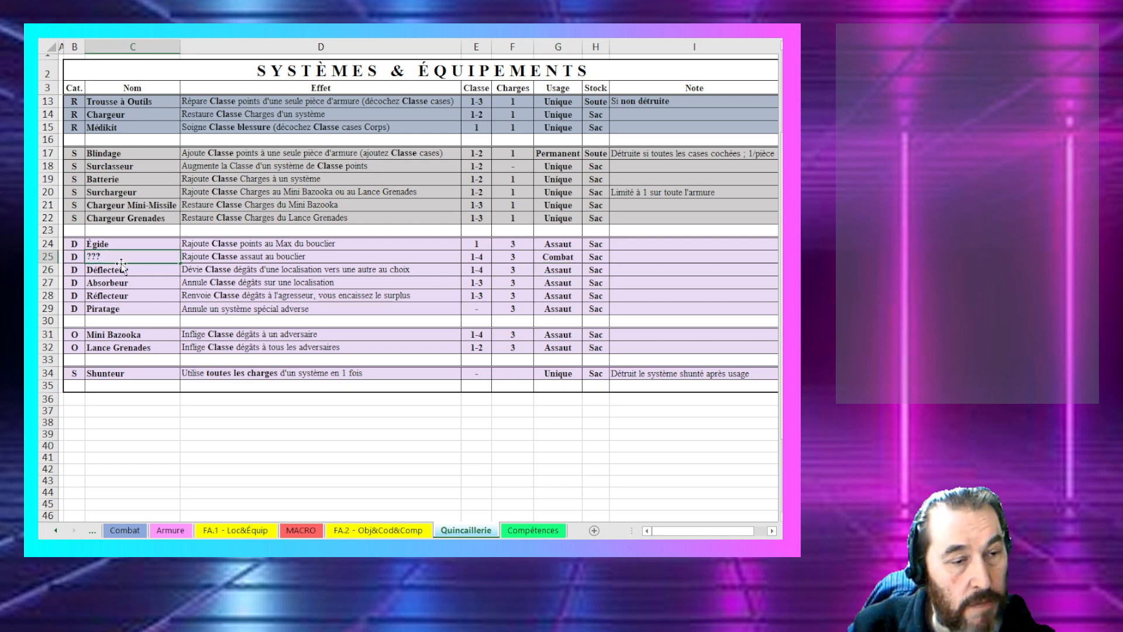
Step: Move the "???" row directly above the Égide row
left_click(44, 256)
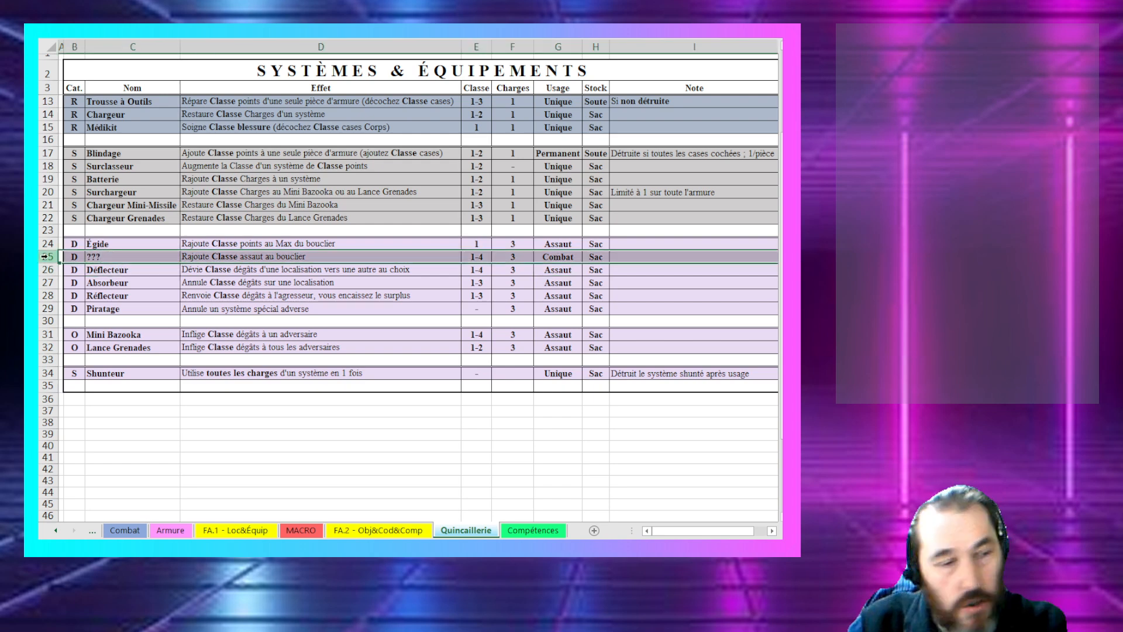
key("ctrl+x")
right_click(44, 244)
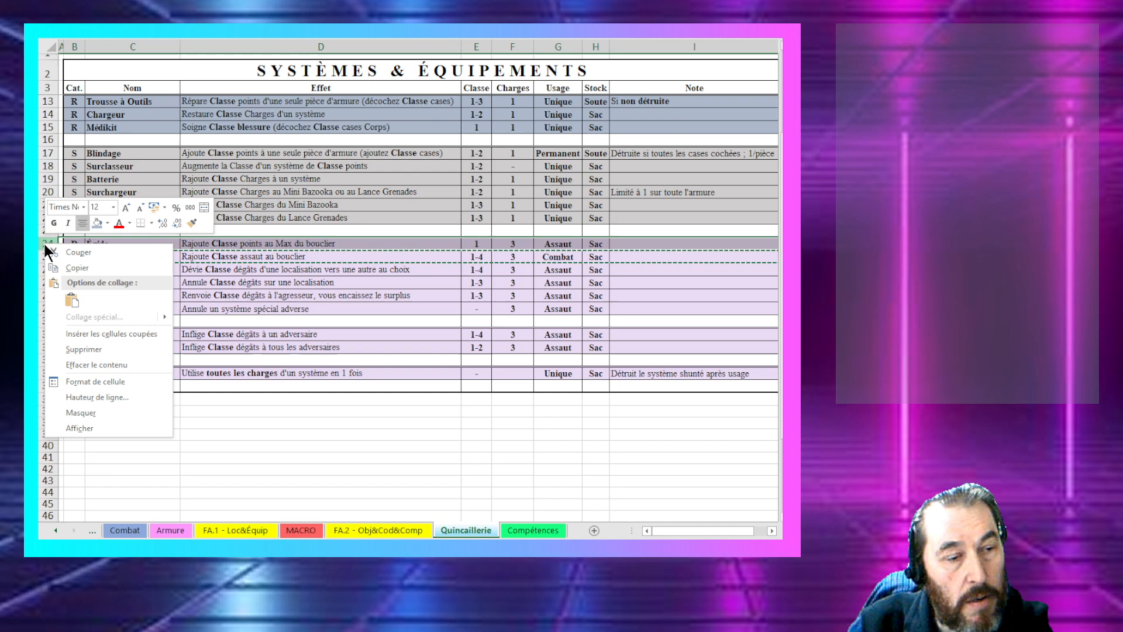
left_click(76, 329)
left_click(94, 322)
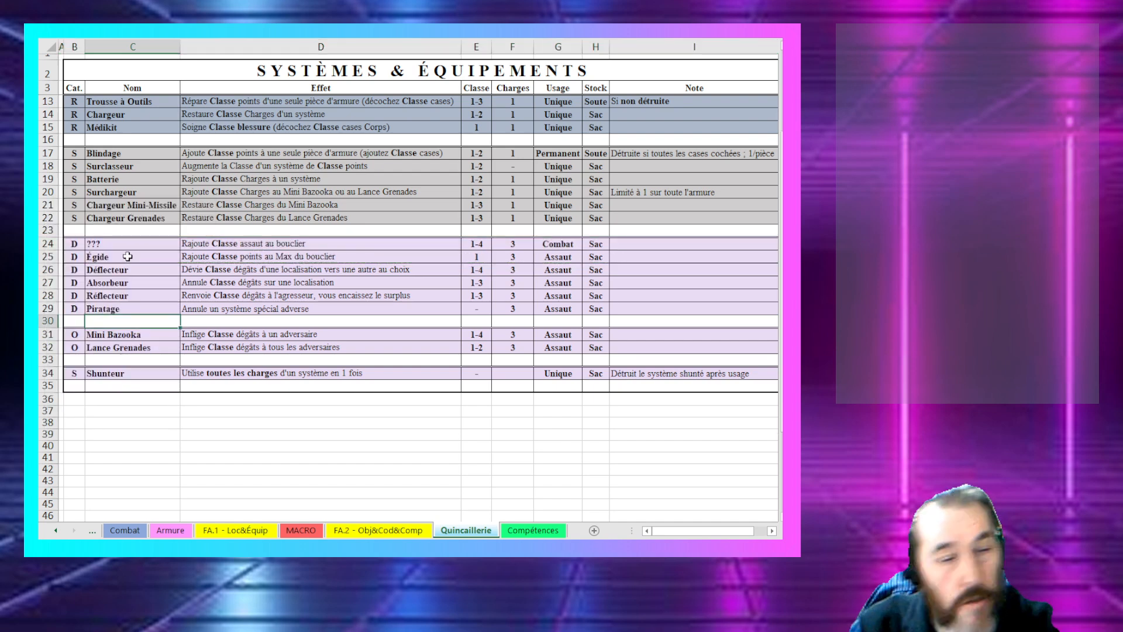
Step: Compare the "???" row's effect, charges and usage with those of the other defence and offence systems
left_click(267, 245)
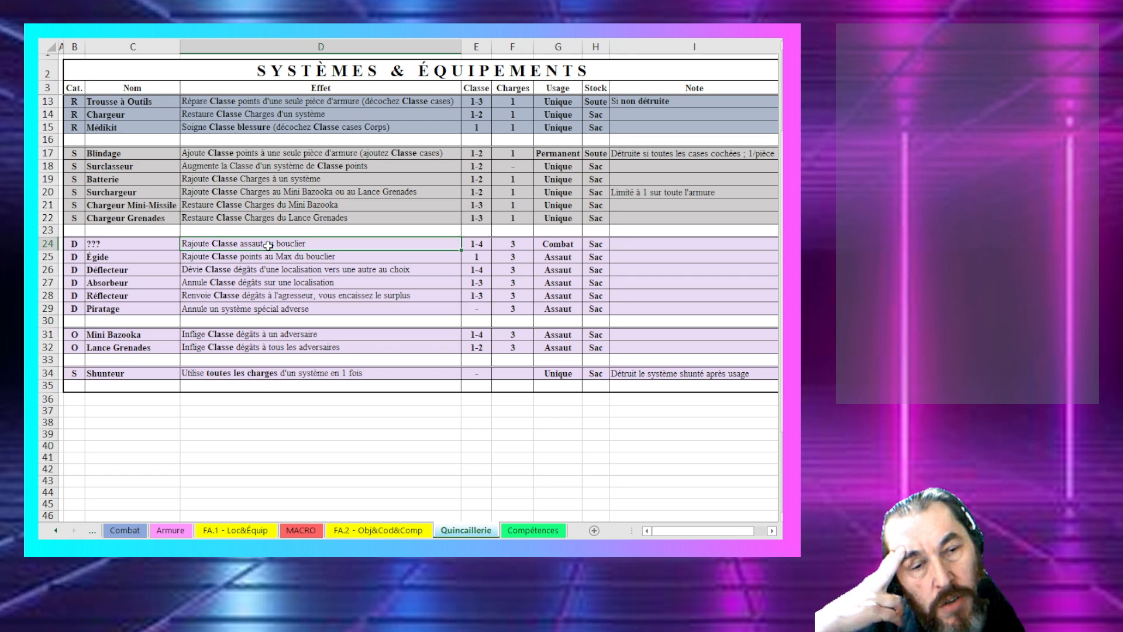
left_click(159, 245)
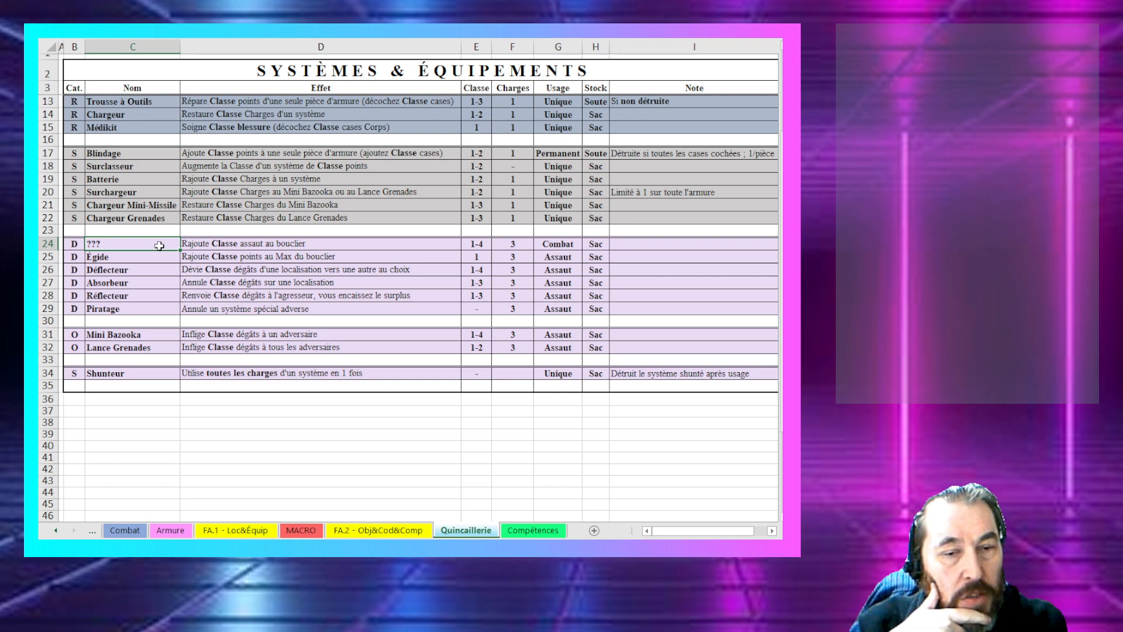
left_click(269, 244)
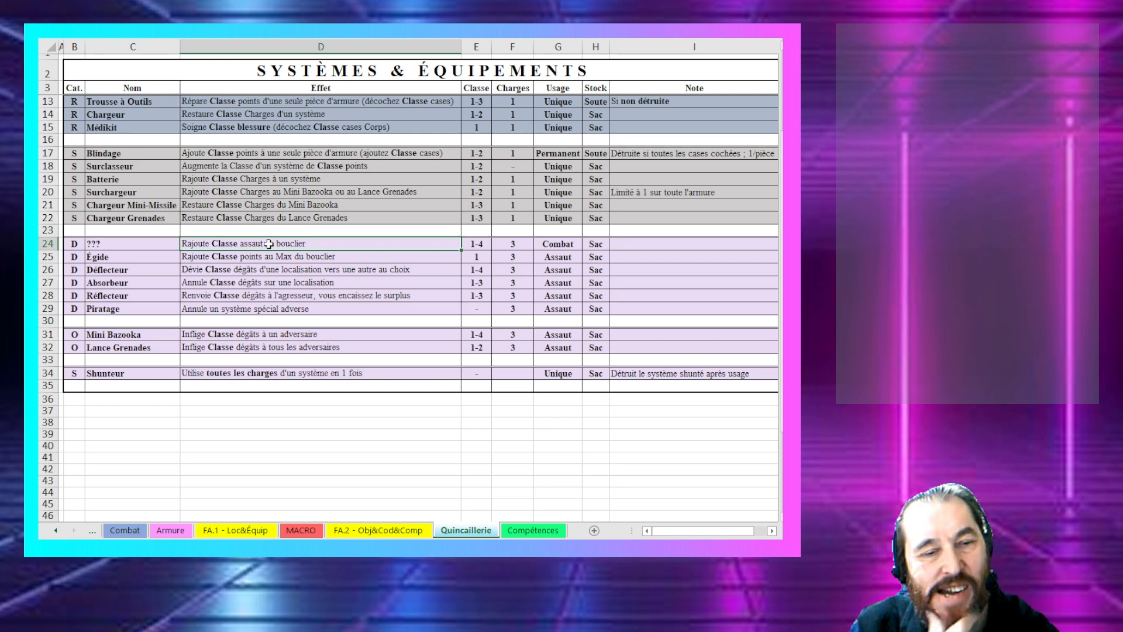
left_click(165, 257)
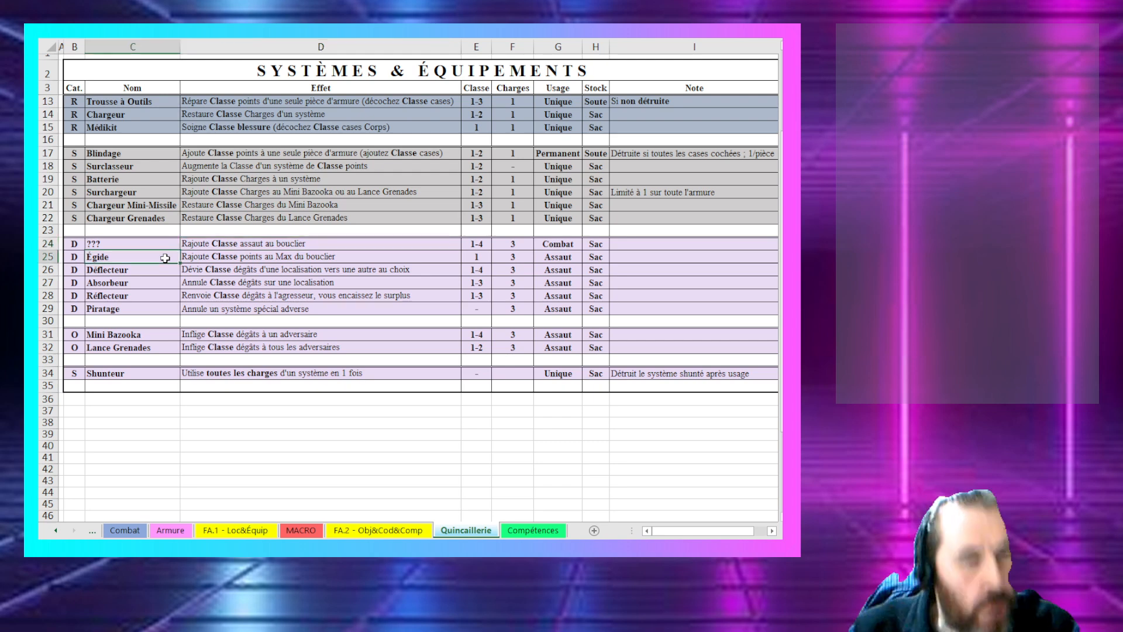
left_click_drag(631, 246, 596, 240)
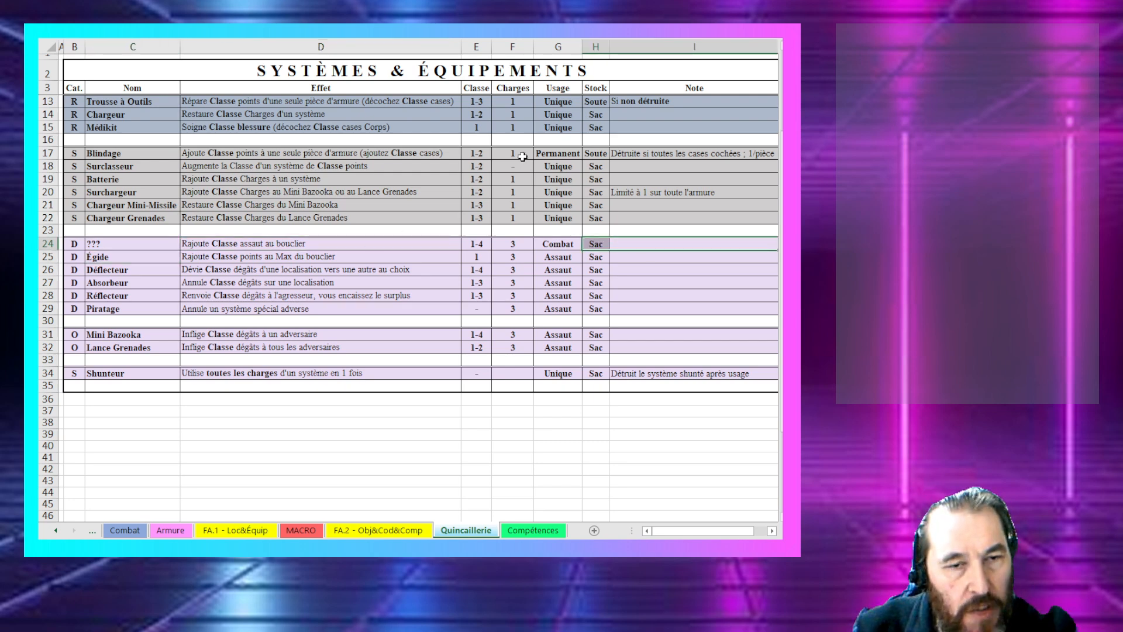
left_click(523, 157)
left_click(276, 171)
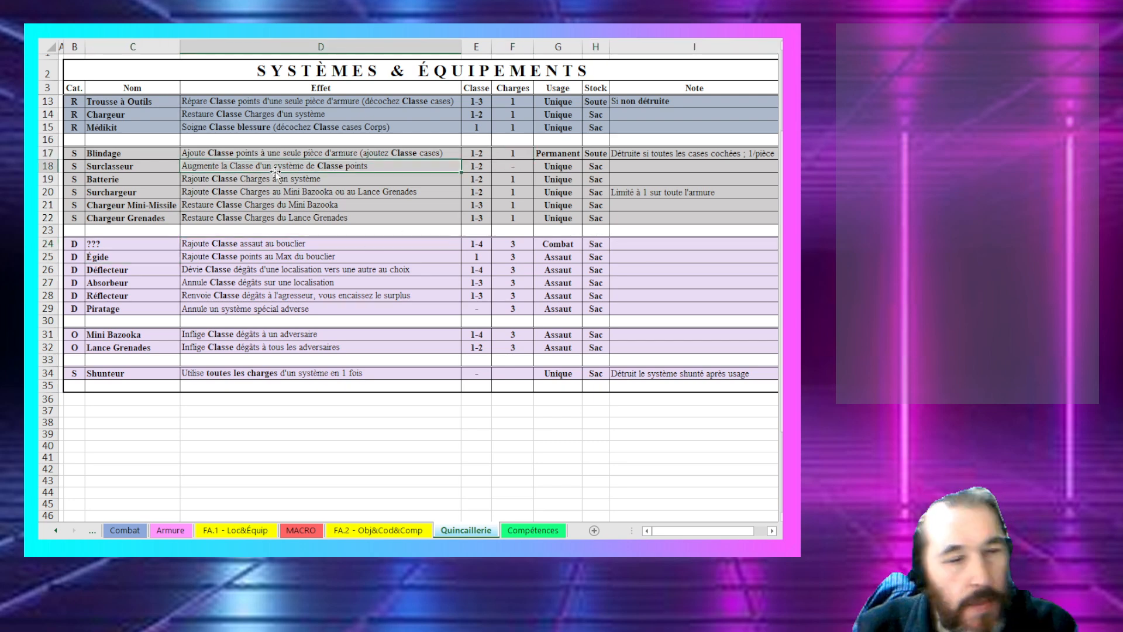
left_click(44, 244)
left_click(530, 281)
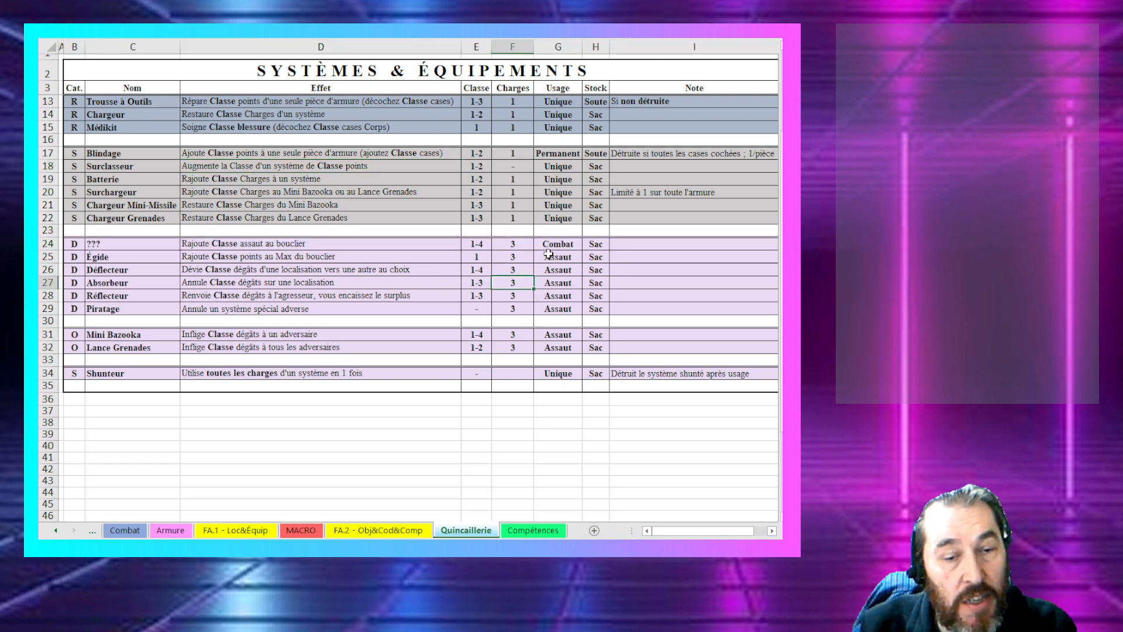
left_click_drag(548, 255, 545, 311)
left_click_drag(550, 349, 504, 352)
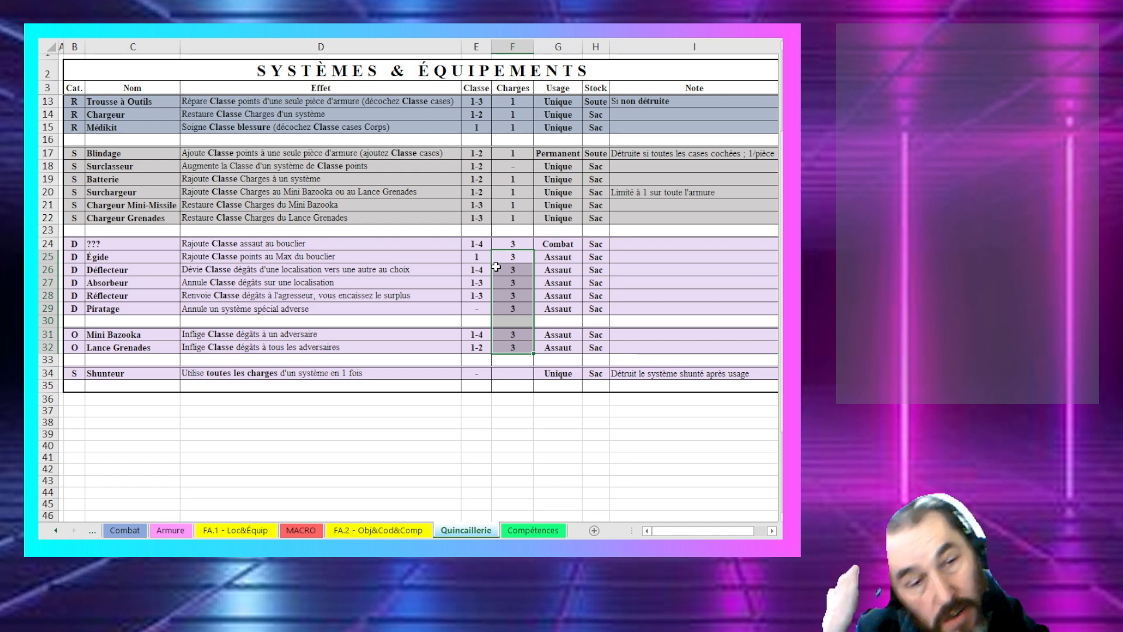
left_click(332, 280)
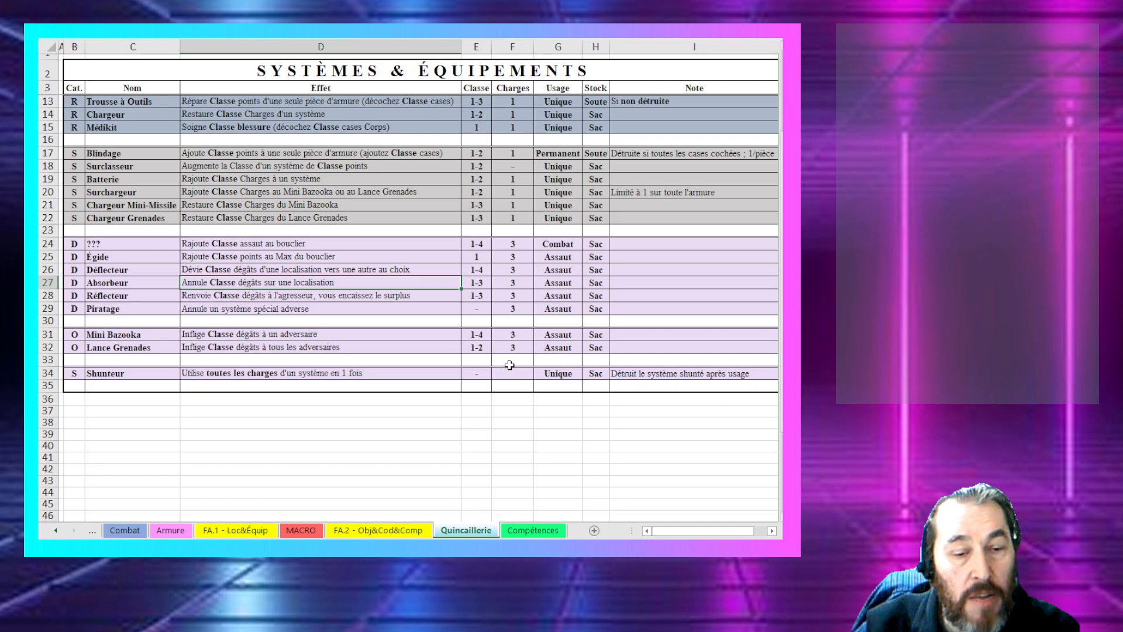
Step: Examine the Charges, Classe and Usage columns across the whole table, starting with the Pistolet Laser and Bouclier rows
scroll(509, 366, "up", 3)
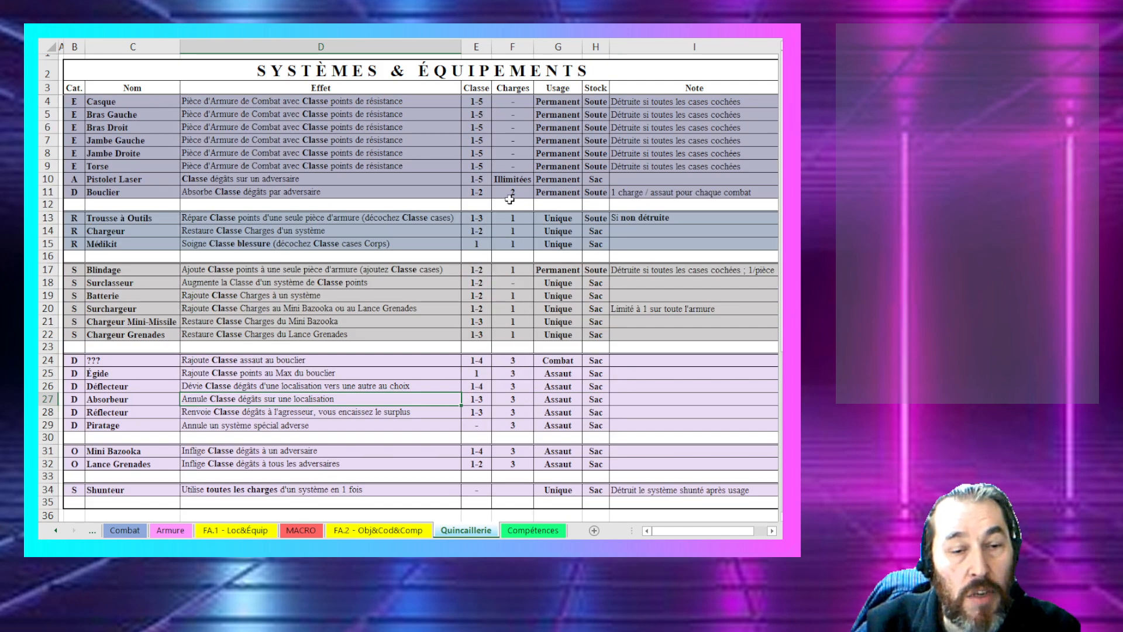
left_click(514, 177)
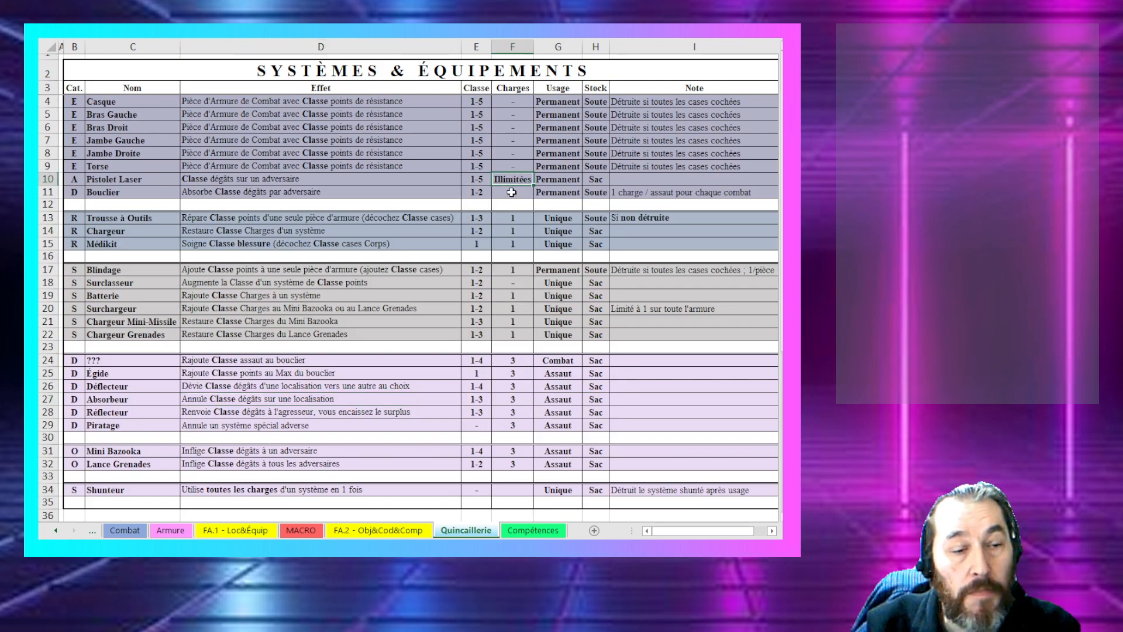
left_click(512, 193)
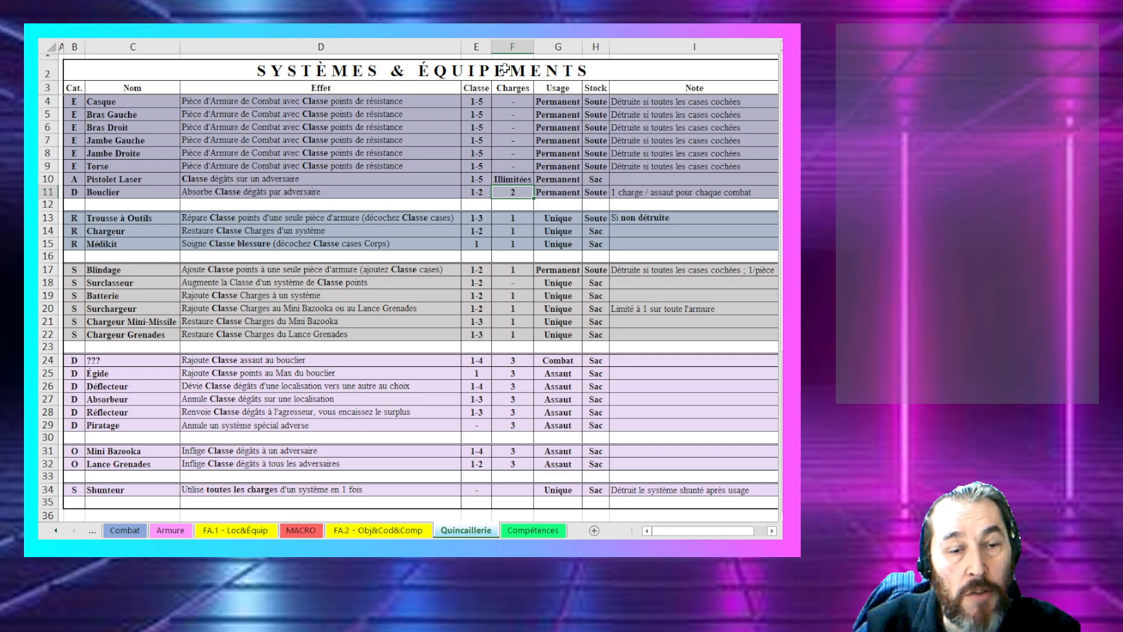
left_click(513, 47)
scroll(521, 152, "down", 3)
scroll(521, 152, "up", 3)
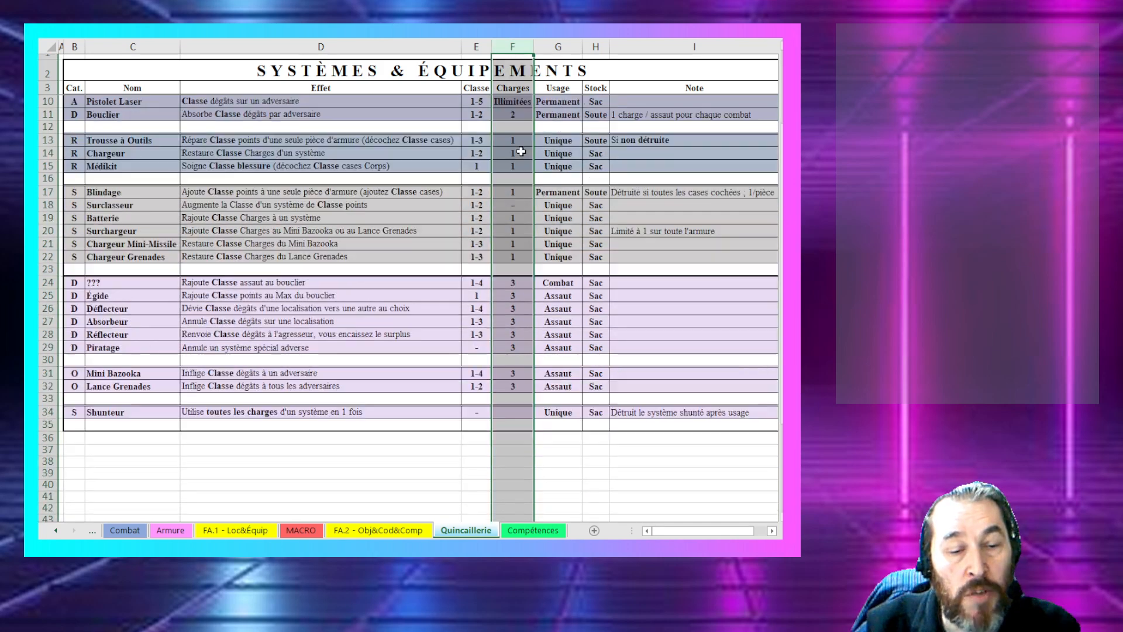
left_click(473, 87)
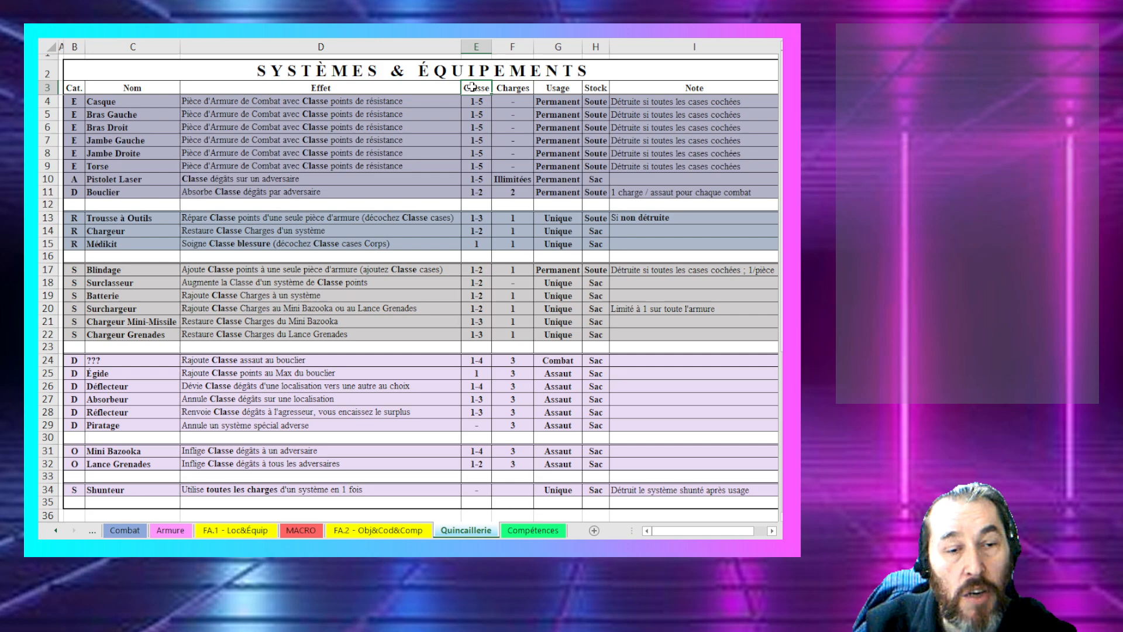
left_click(562, 89)
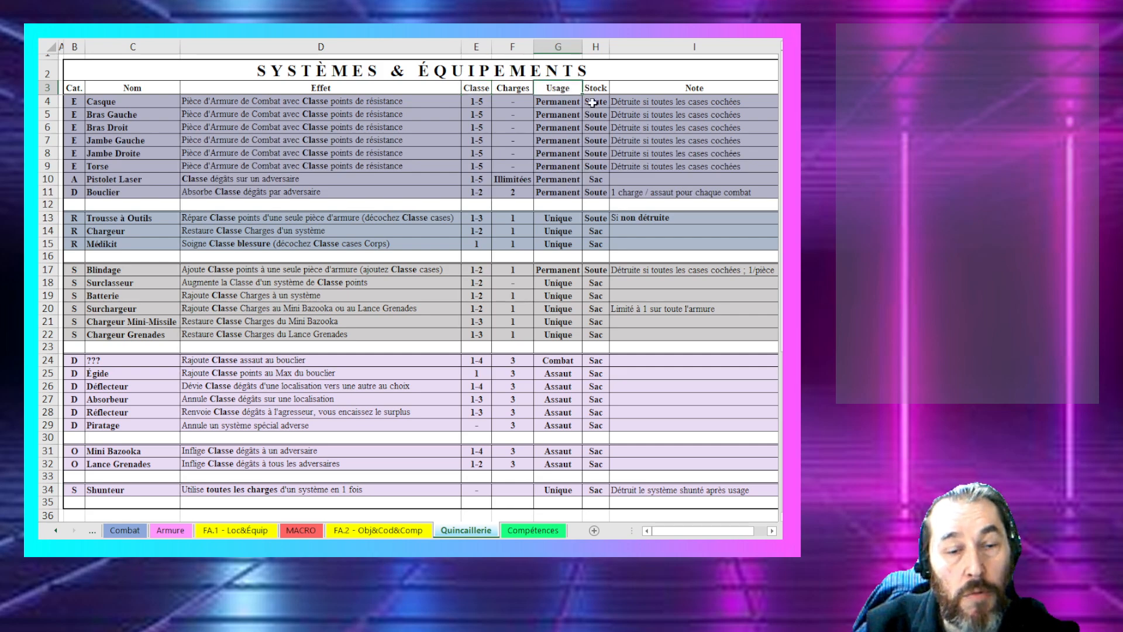
scroll(561, 220, "down", 2)
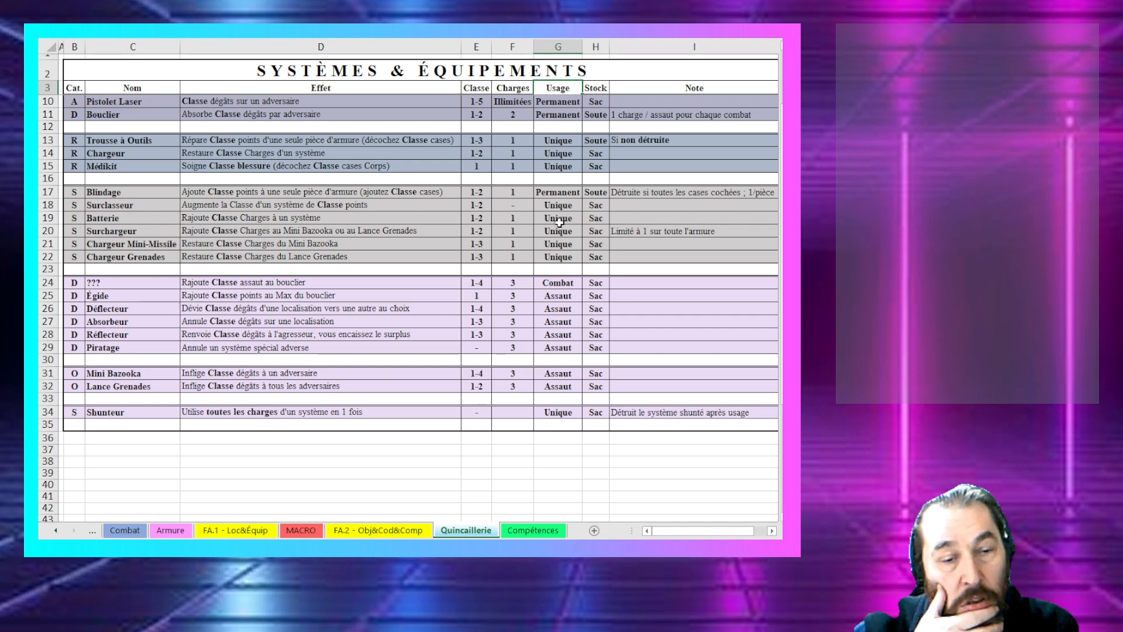
Step: Insert an empty row between Surclasseur and Batterie in the grey S category block
left_click(41, 282)
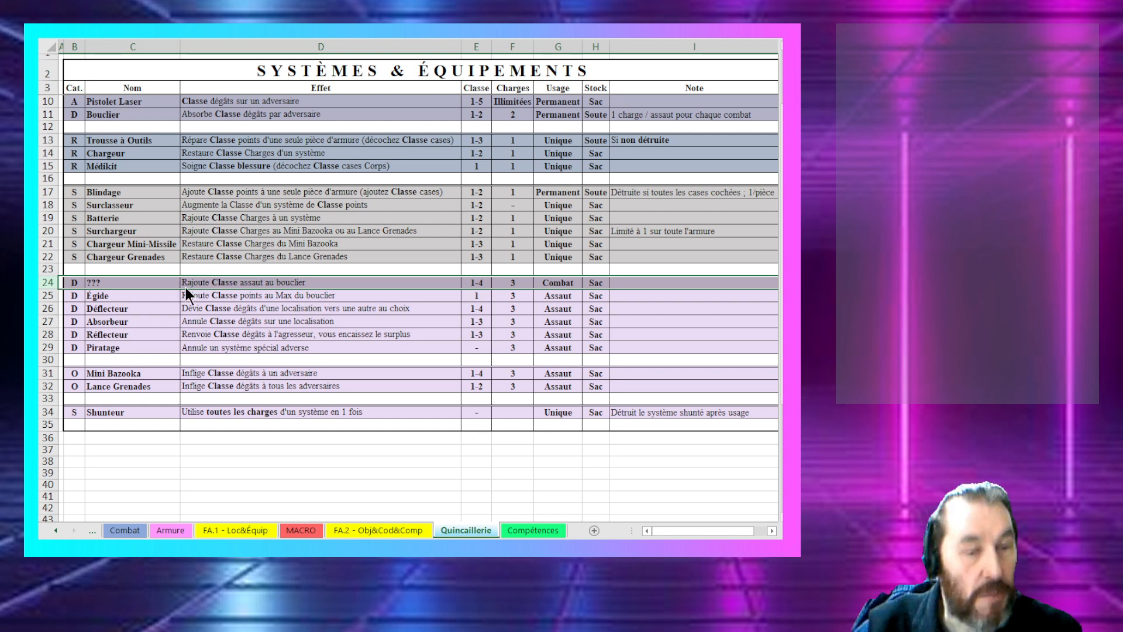
left_click(309, 205)
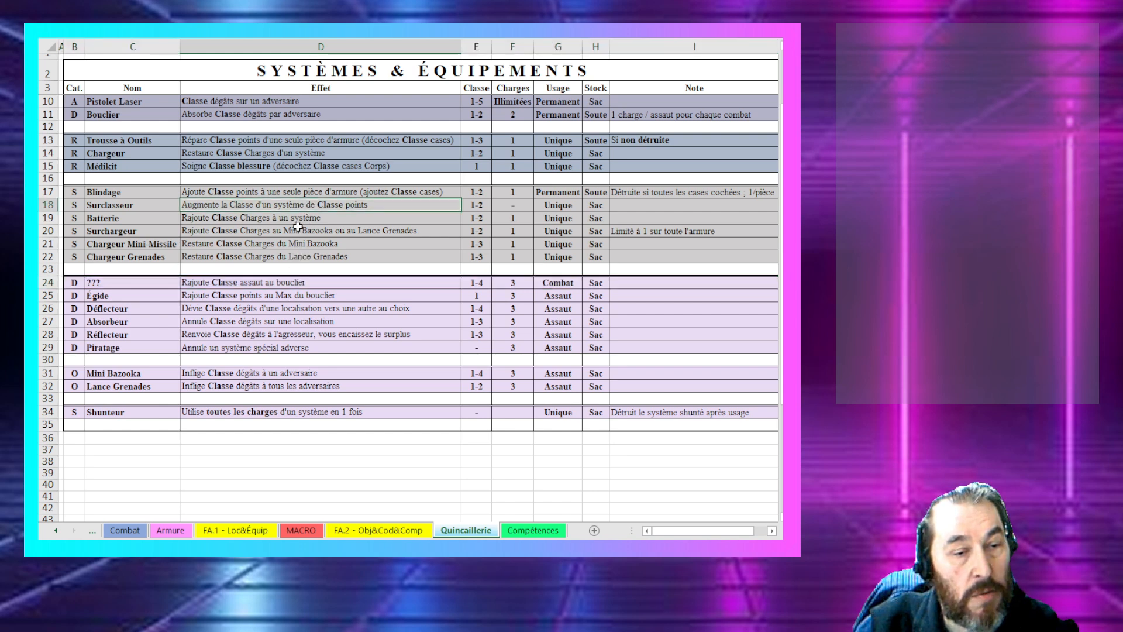
left_click(296, 228)
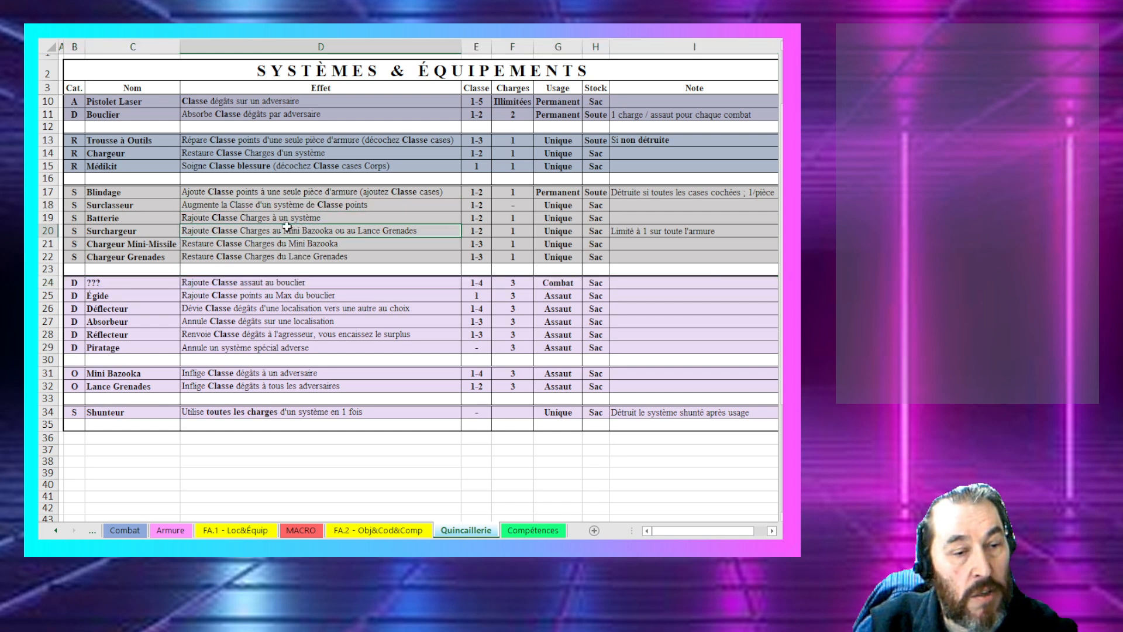
right_click(47, 218)
left_click(84, 310)
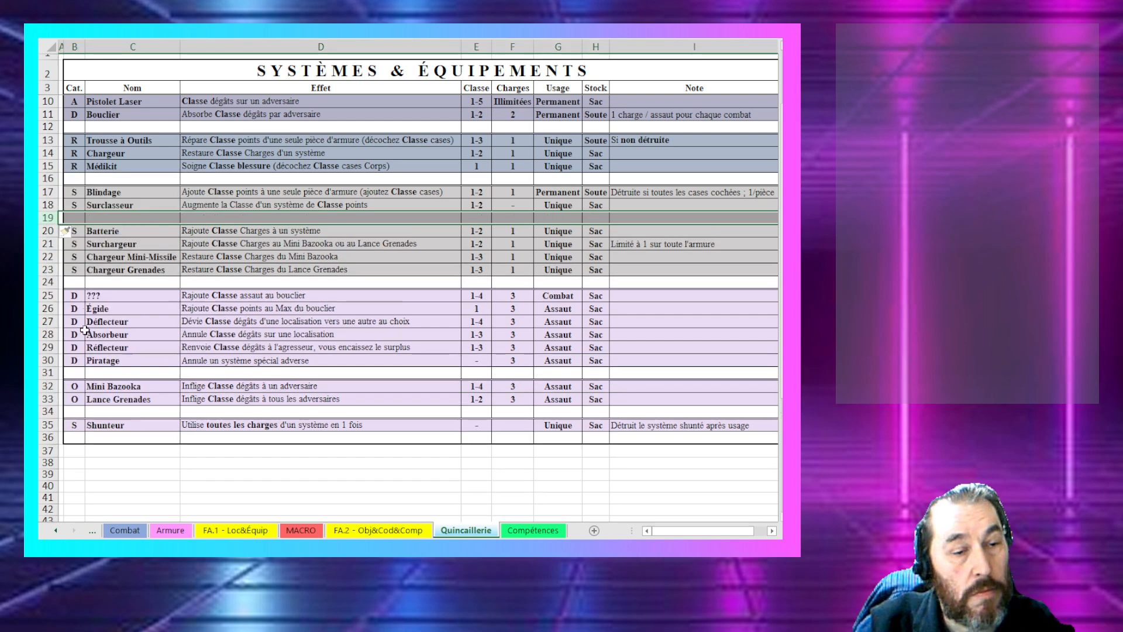
Step: Copy the "???" entry's name through stock cells as values into the empty row below Surclasseur, and set its category to S
left_click(50, 296)
left_click(69, 297)
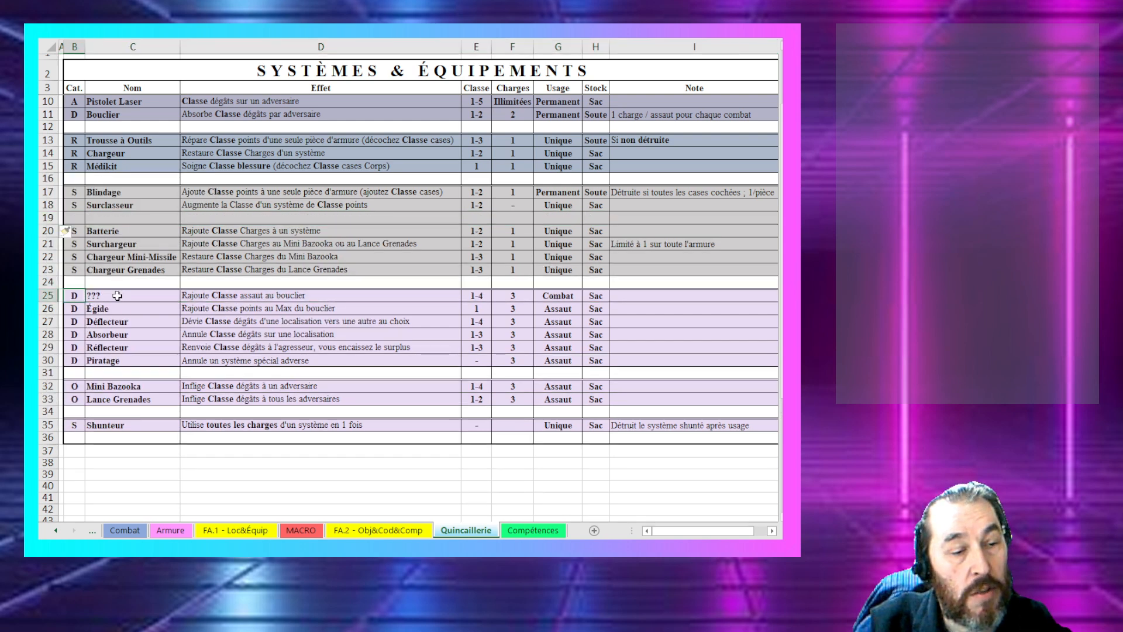
left_click_drag(119, 296, 594, 306)
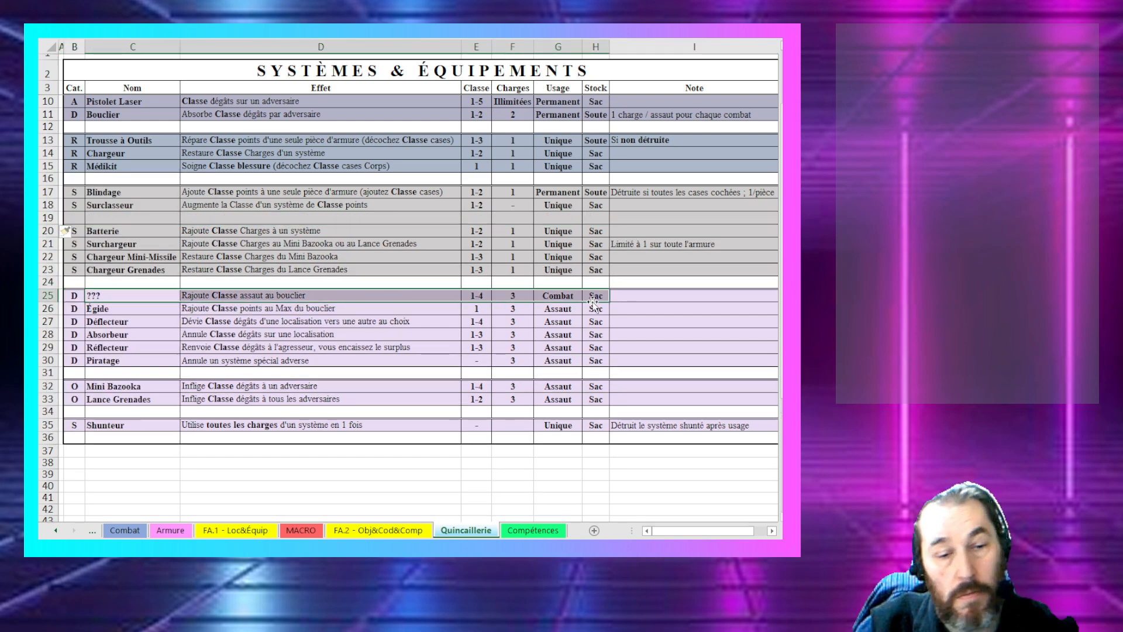
key("ctrl+c")
right_click(144, 217)
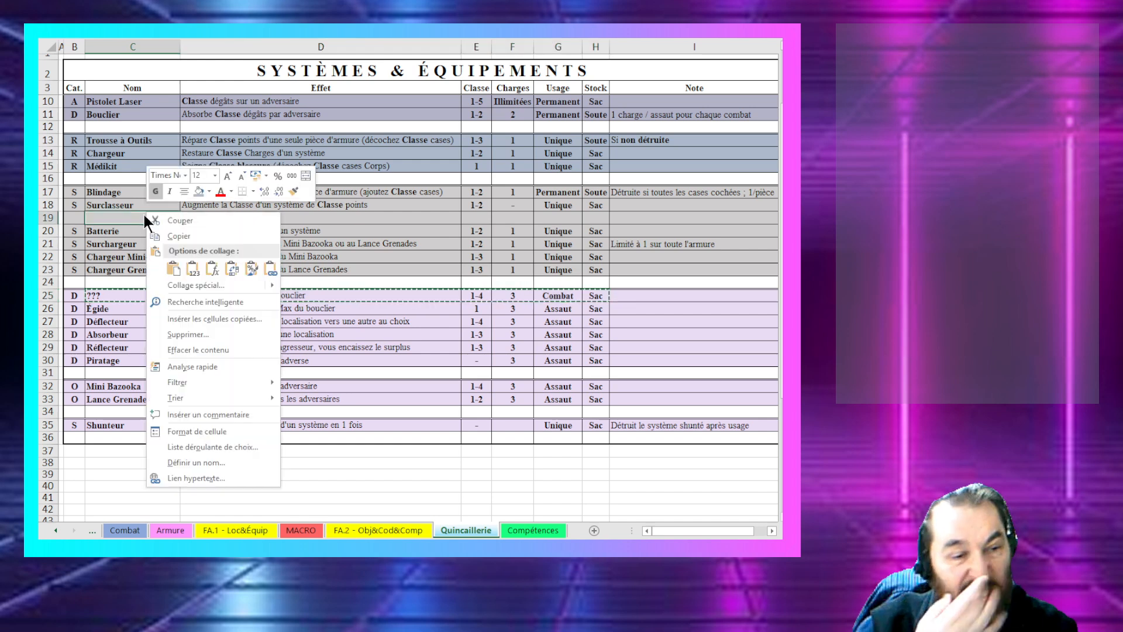
left_click(193, 269)
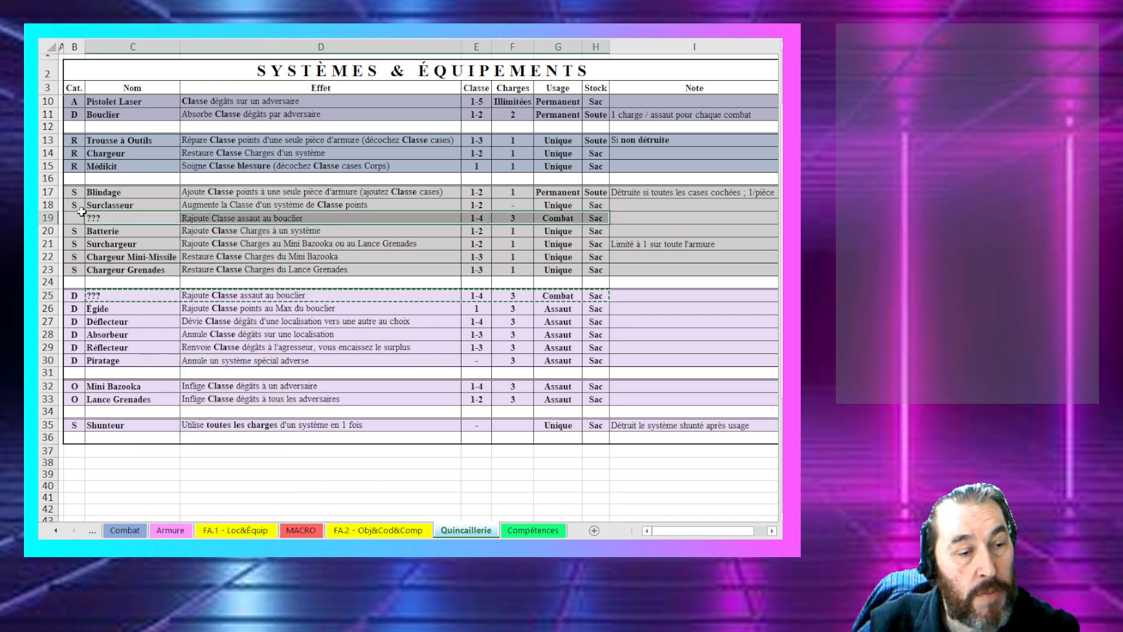
key("Escape")
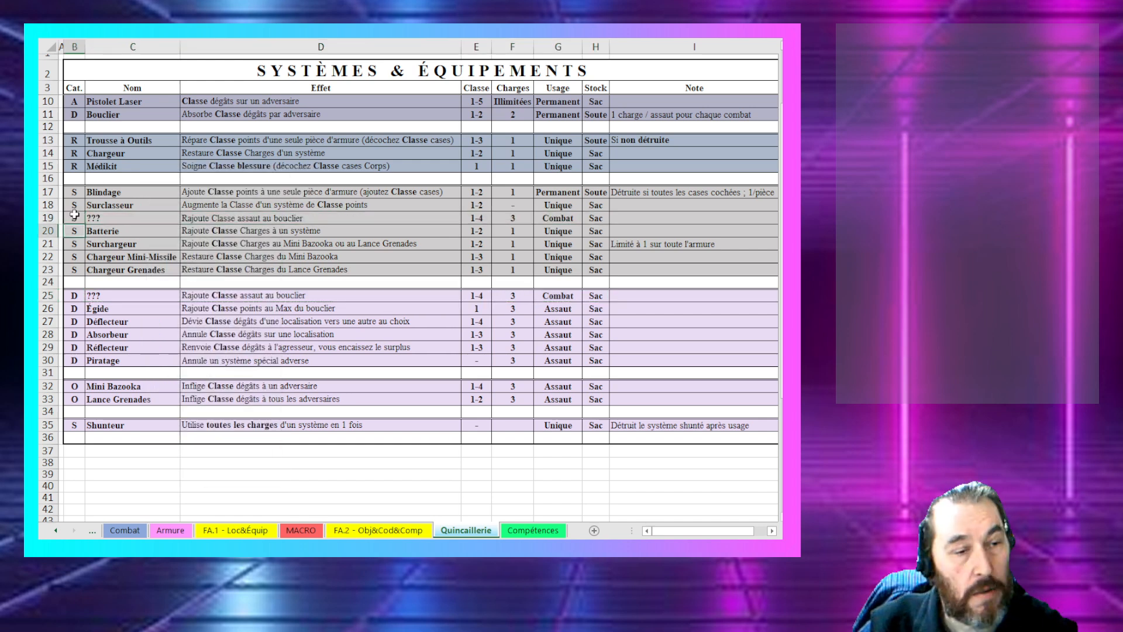
left_click(634, 215, "shift")
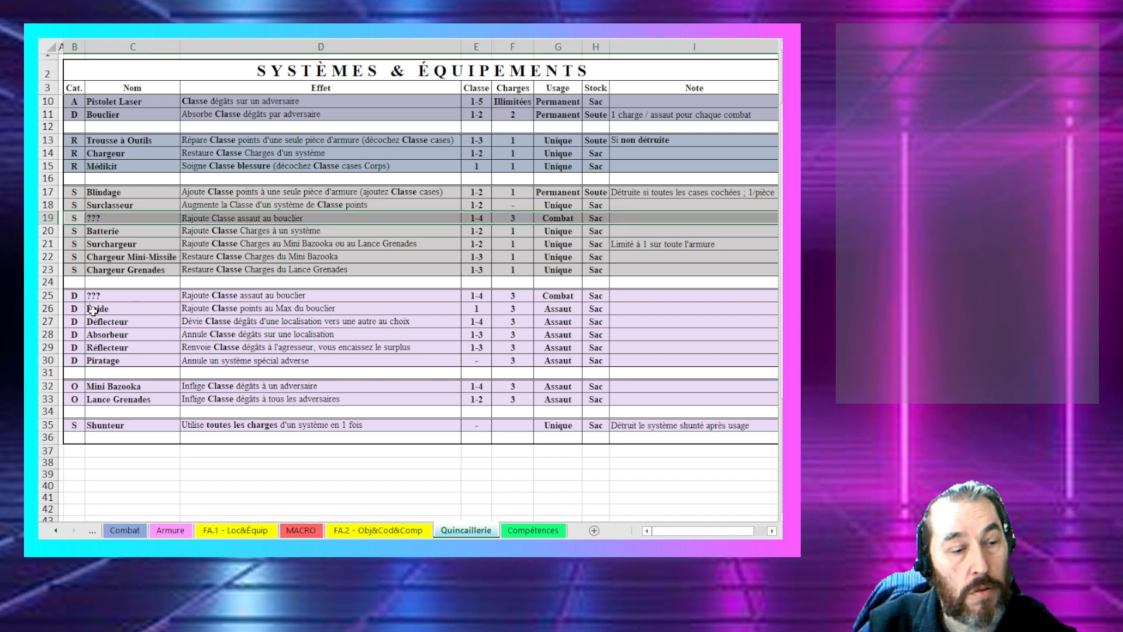
Step: Colour the text of the "???" row in the purple D category block red
left_click(73, 287)
left_click(75, 296, "ctrl")
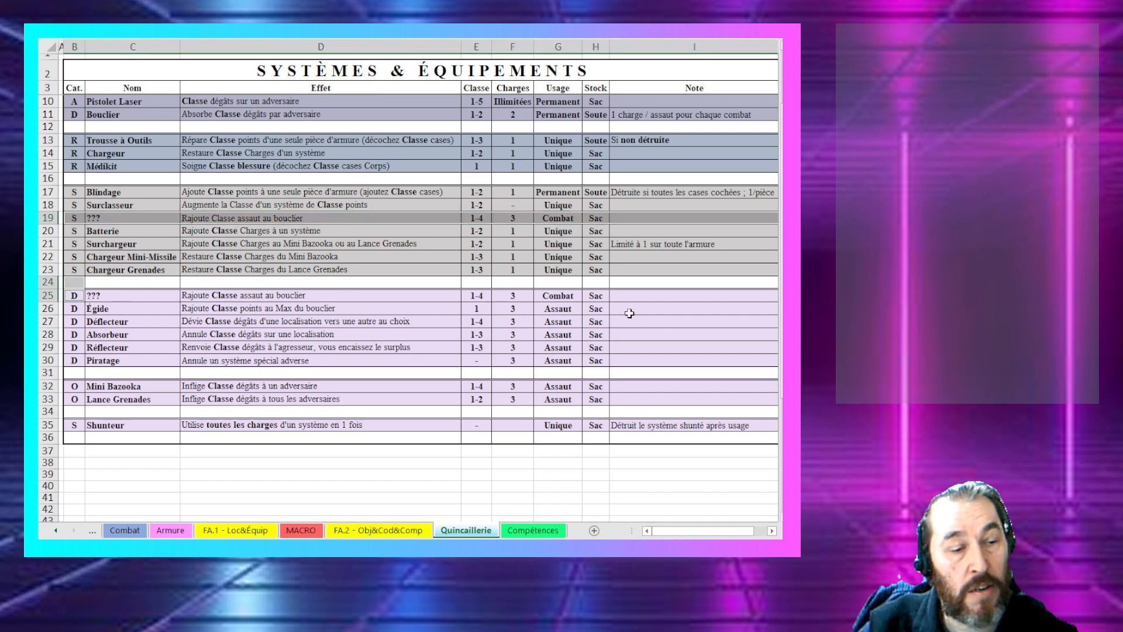
left_click(644, 299)
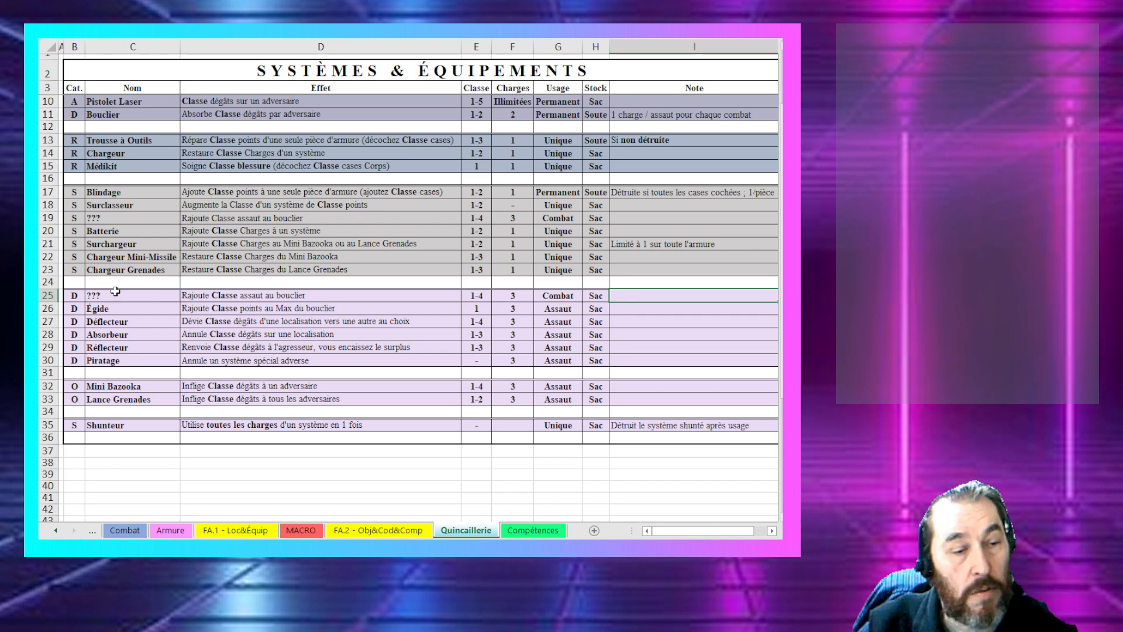
left_click(75, 297, "shift")
right_click(75, 295)
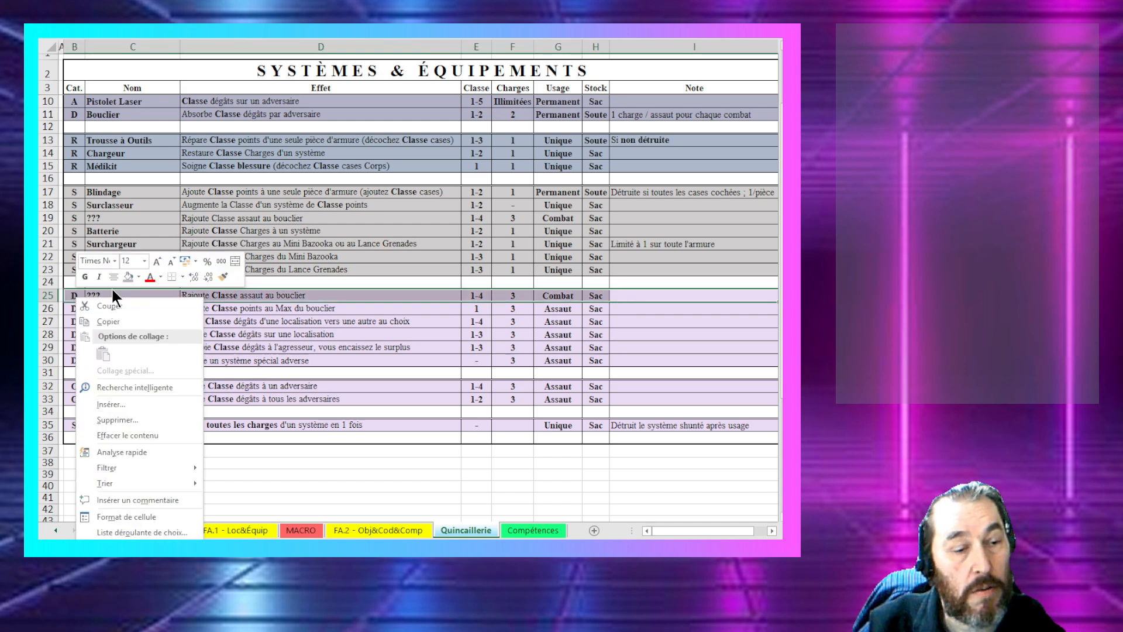
left_click(150, 277)
left_click(663, 193)
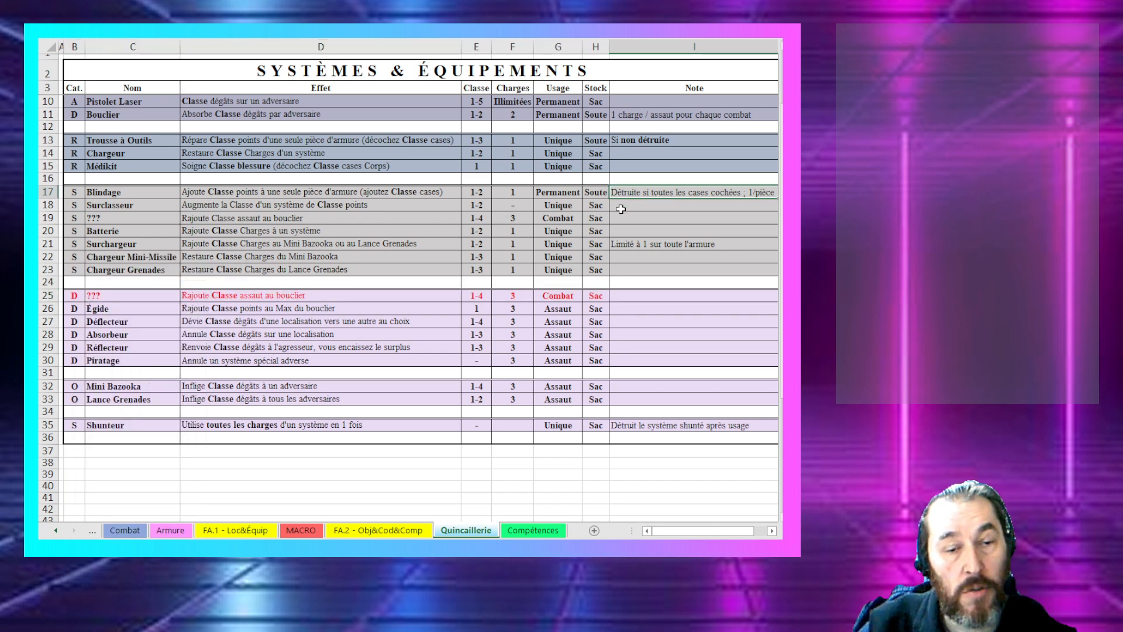
Step: Colour the text of the "???" row in the grey S category block red
left_click_drag(75, 218, 647, 221)
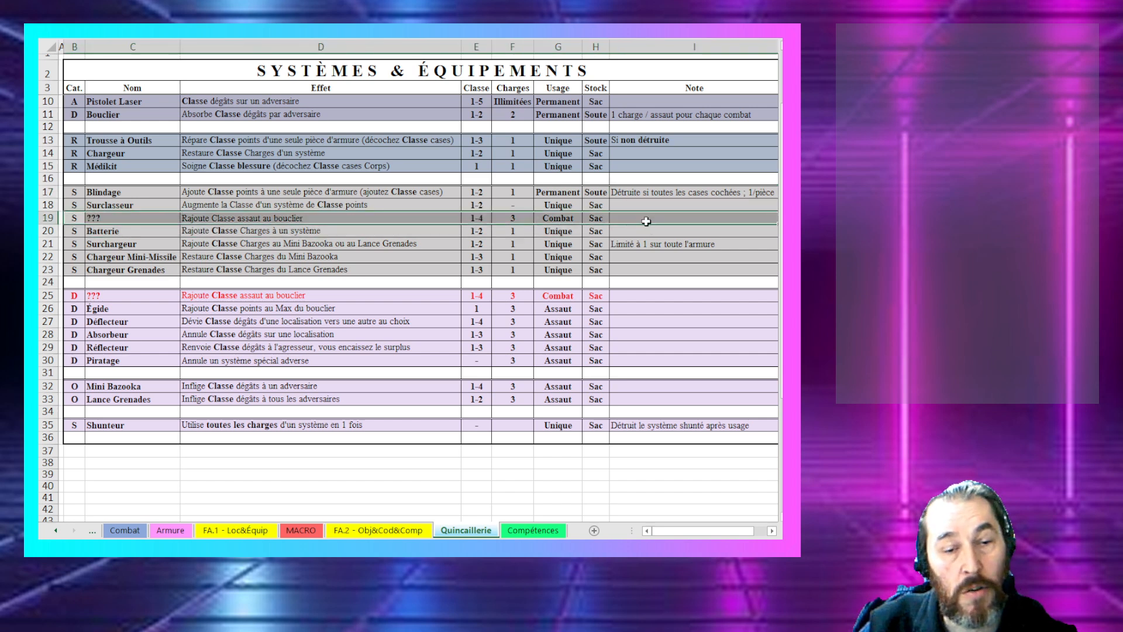
right_click(647, 216)
left_click(721, 195)
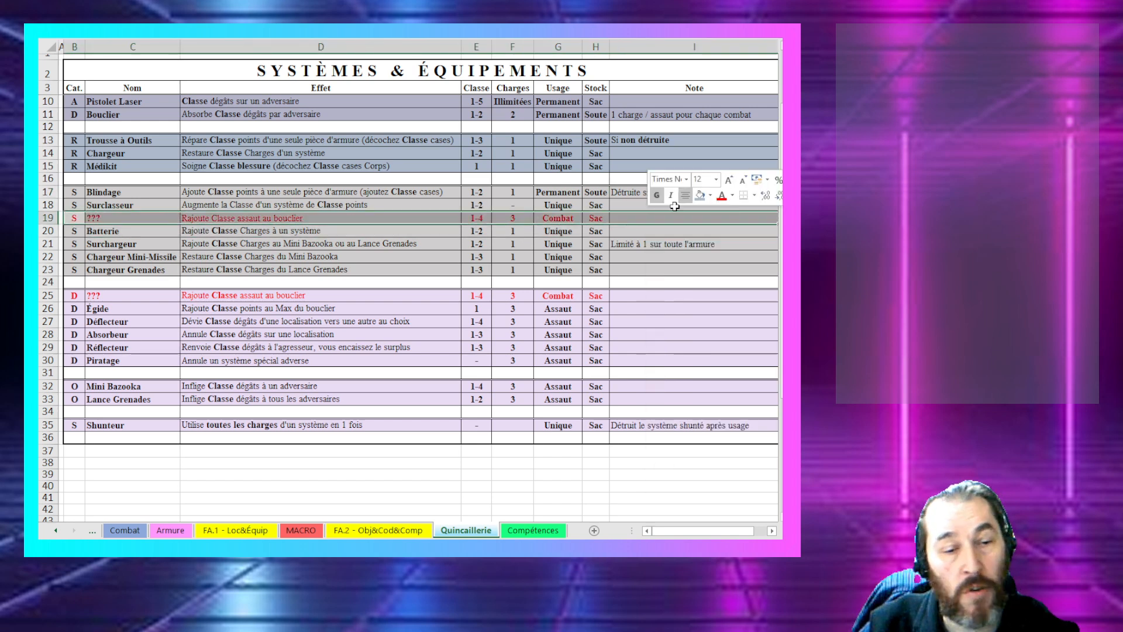
left_click(297, 257)
Step: Compare the two red "???" rows with the neighbouring systems in the grey S and purple D blocks
scroll(292, 263, "down", 1)
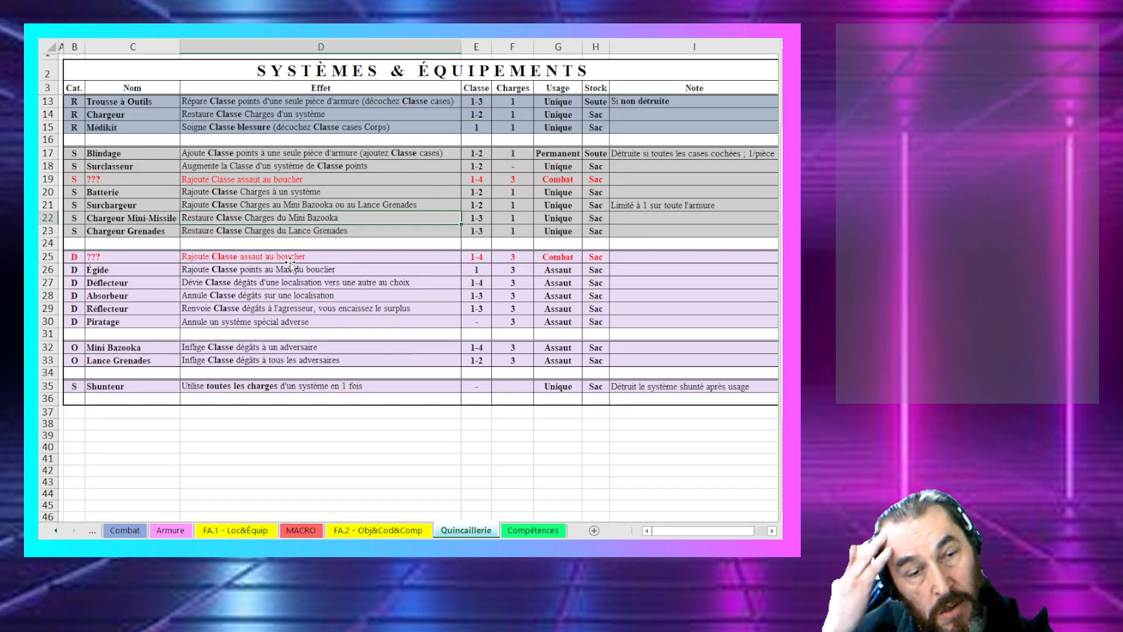
left_click(258, 258)
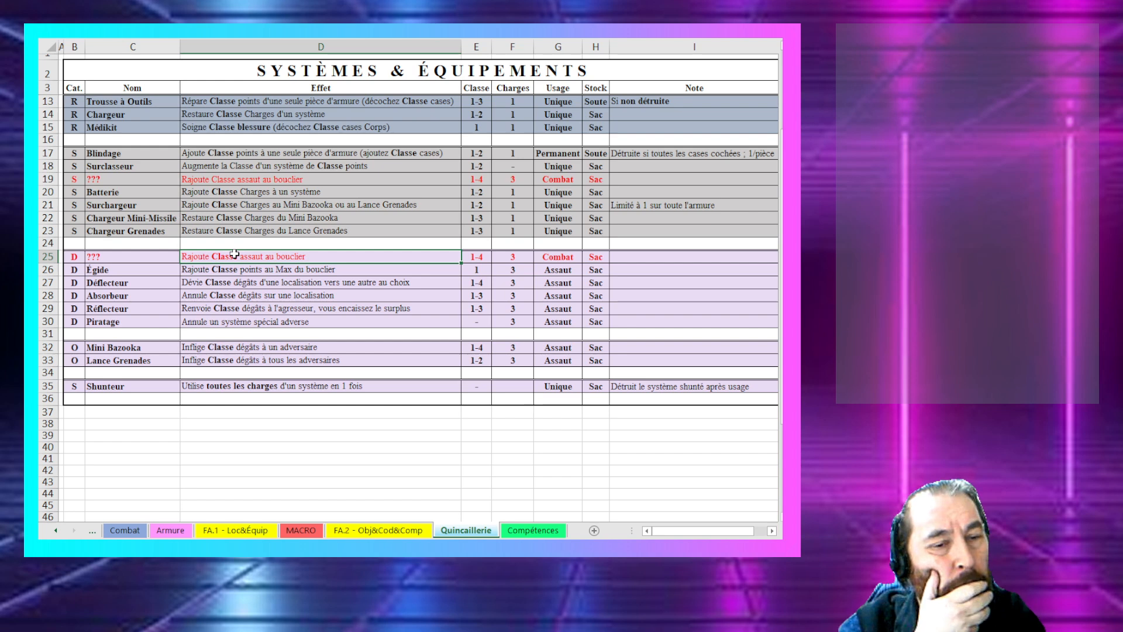
left_click(263, 224)
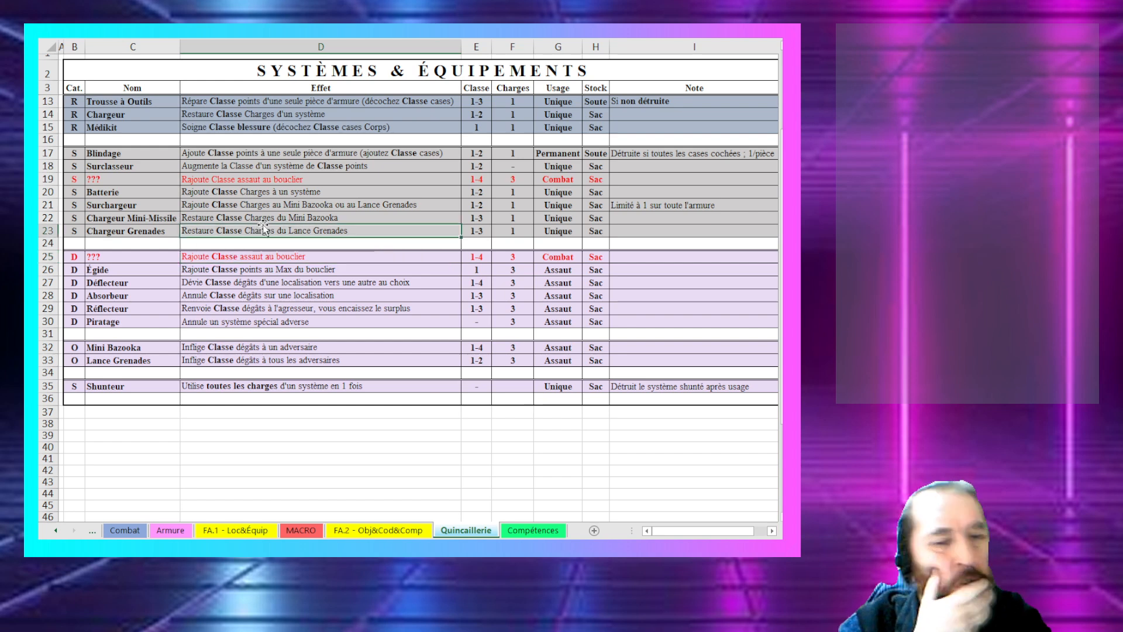
left_click(393, 283)
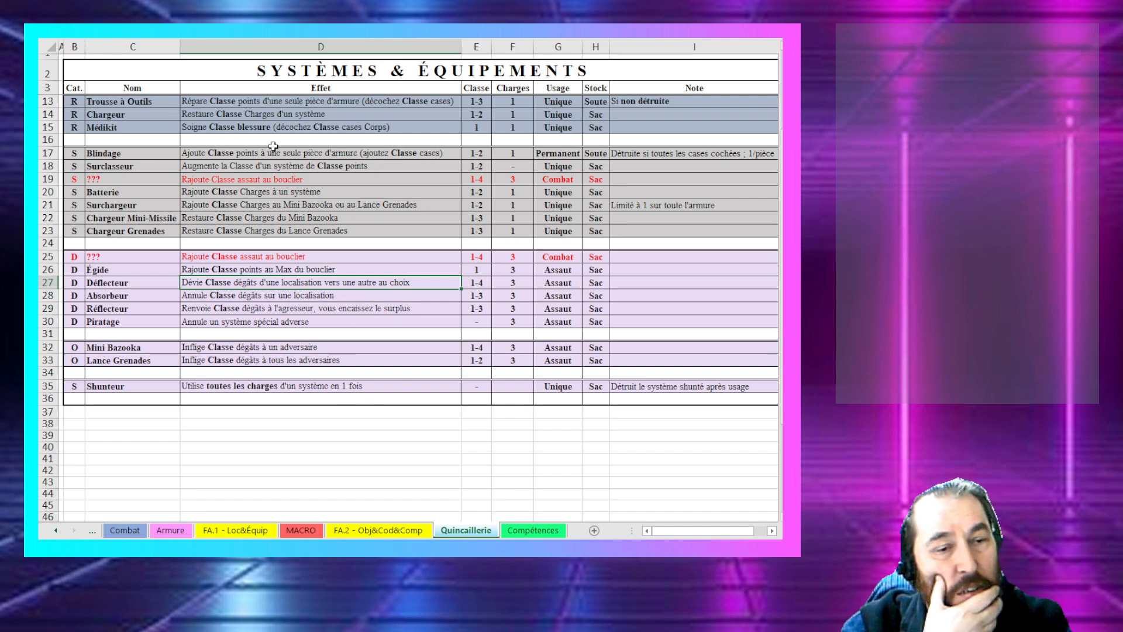
left_click(387, 170)
scroll(389, 169, "up", 3)
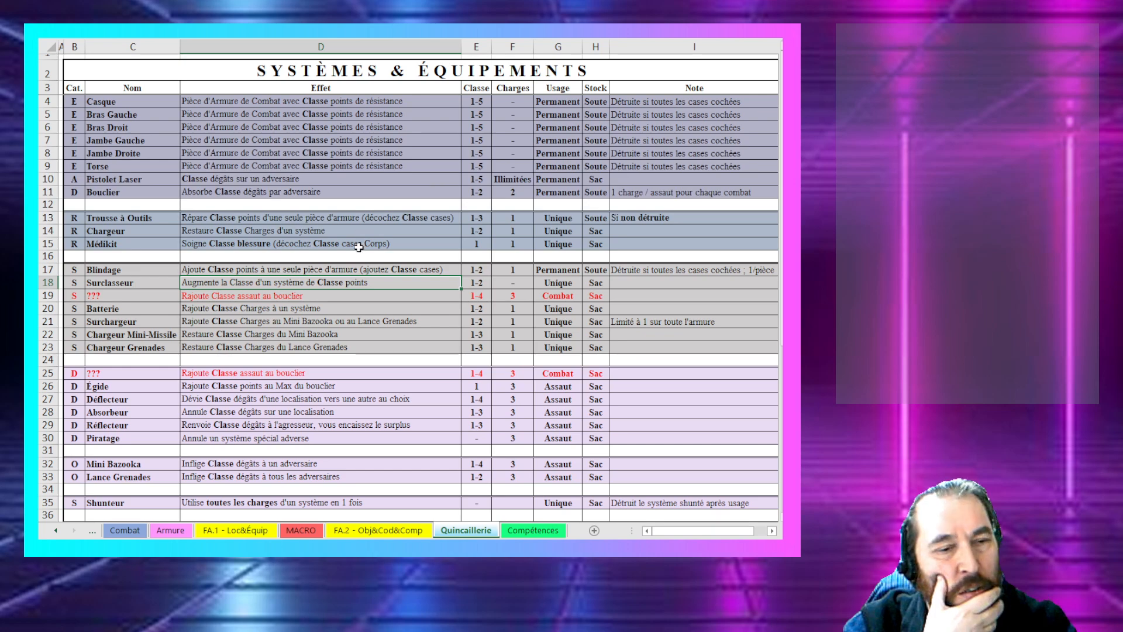
scroll(345, 327, "down", 2)
scroll(484, 331, "down", 1)
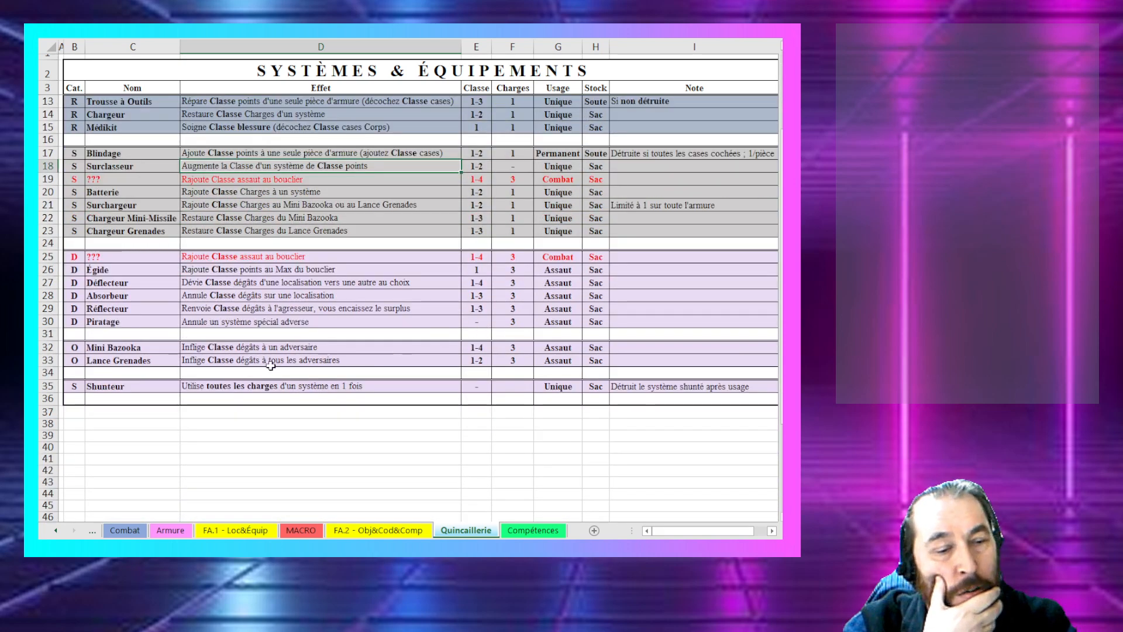
Step: Examine the Shunteur row's effect, usage and note against the other blocks of the table
left_click_drag(74, 386, 299, 383)
left_click(304, 385)
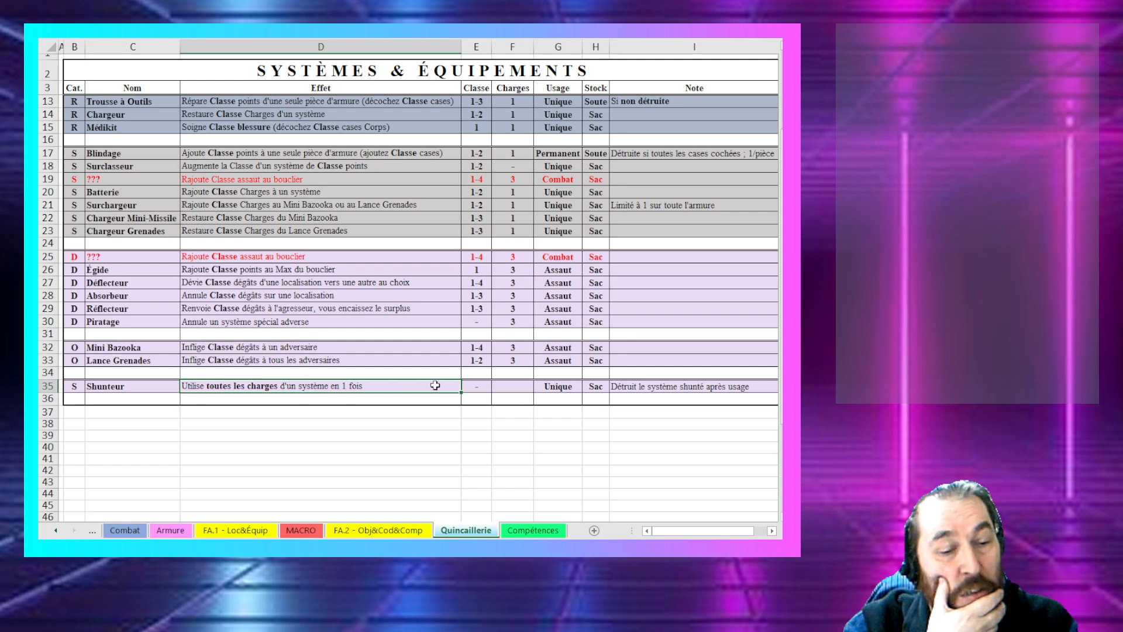
left_click_drag(549, 392, 73, 388)
scroll(419, 302, "up", 2)
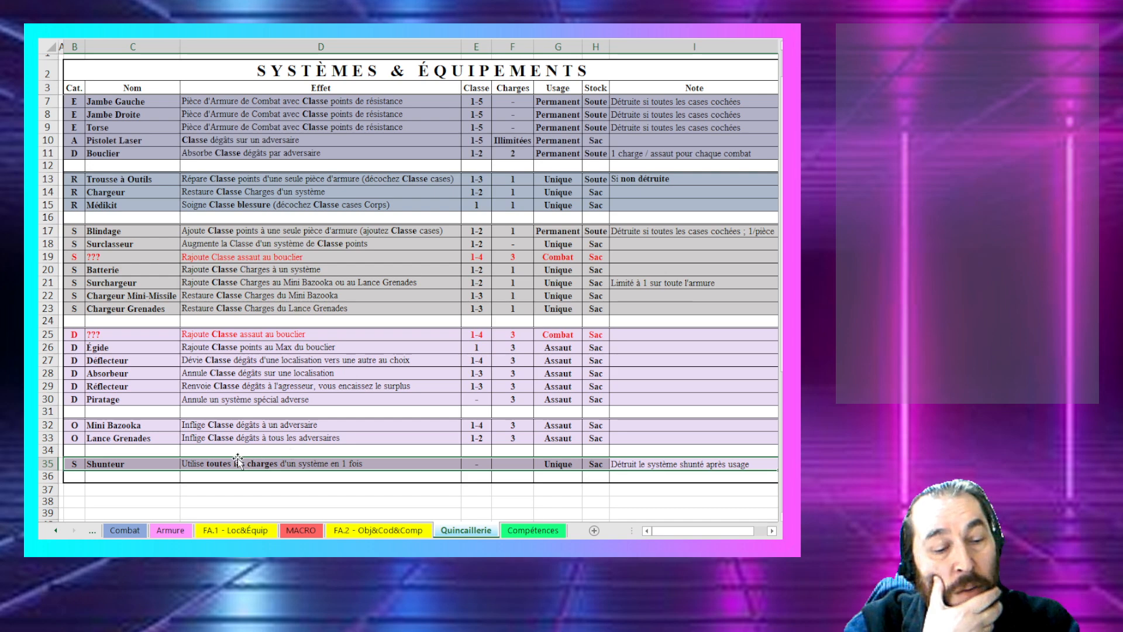
scroll(339, 425, "down", 1)
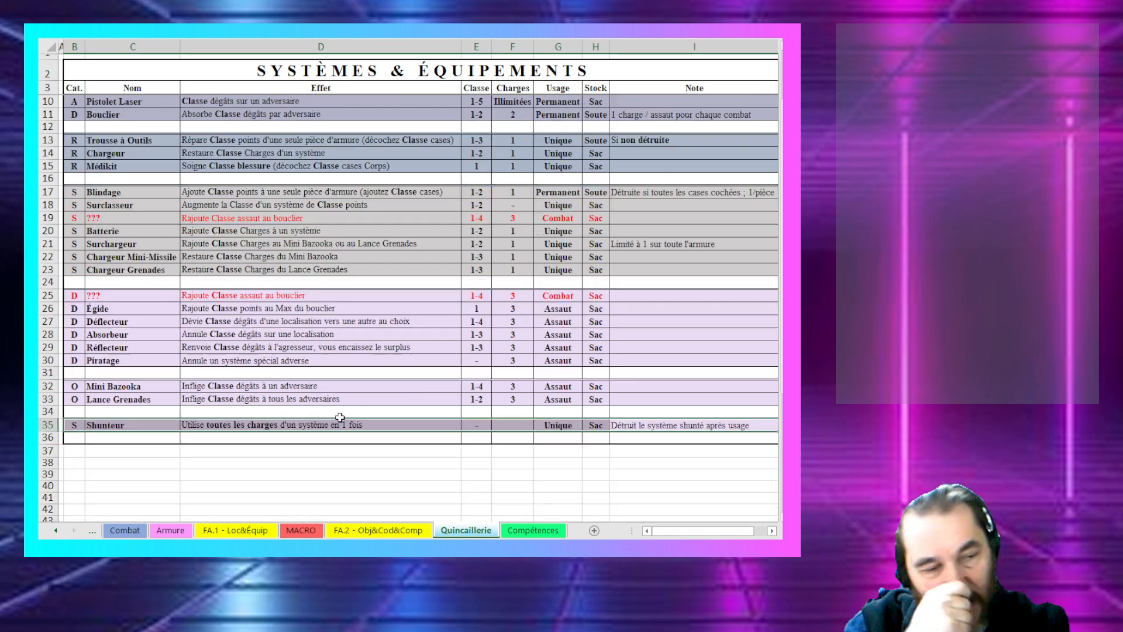
left_click(344, 412)
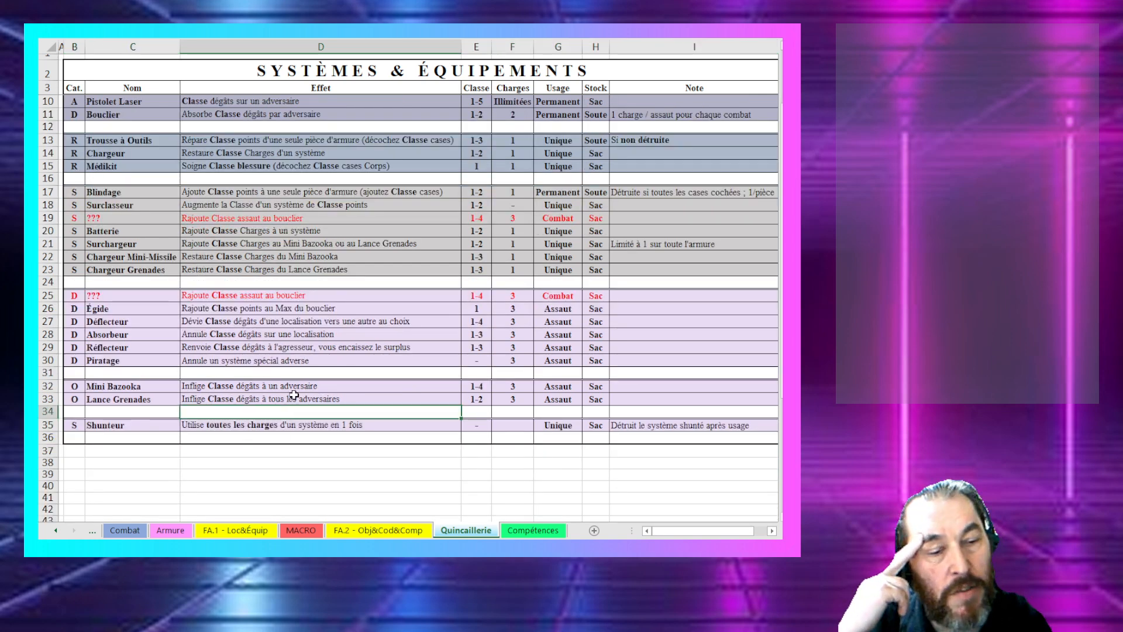
scroll(359, 359, "down", 2)
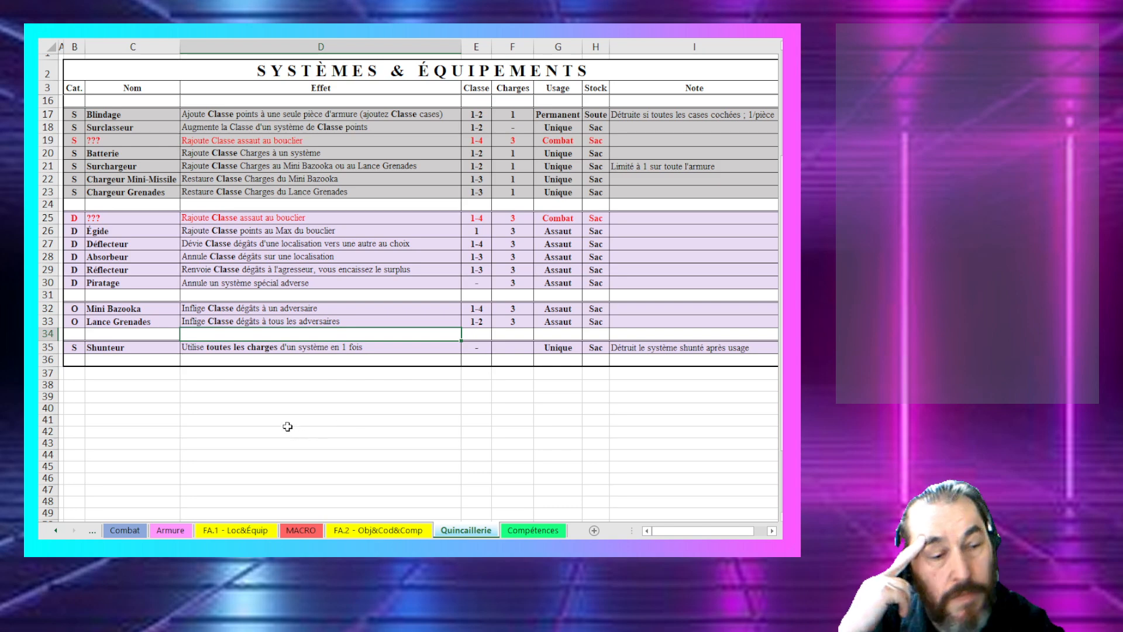
scroll(269, 421, "up", 4)
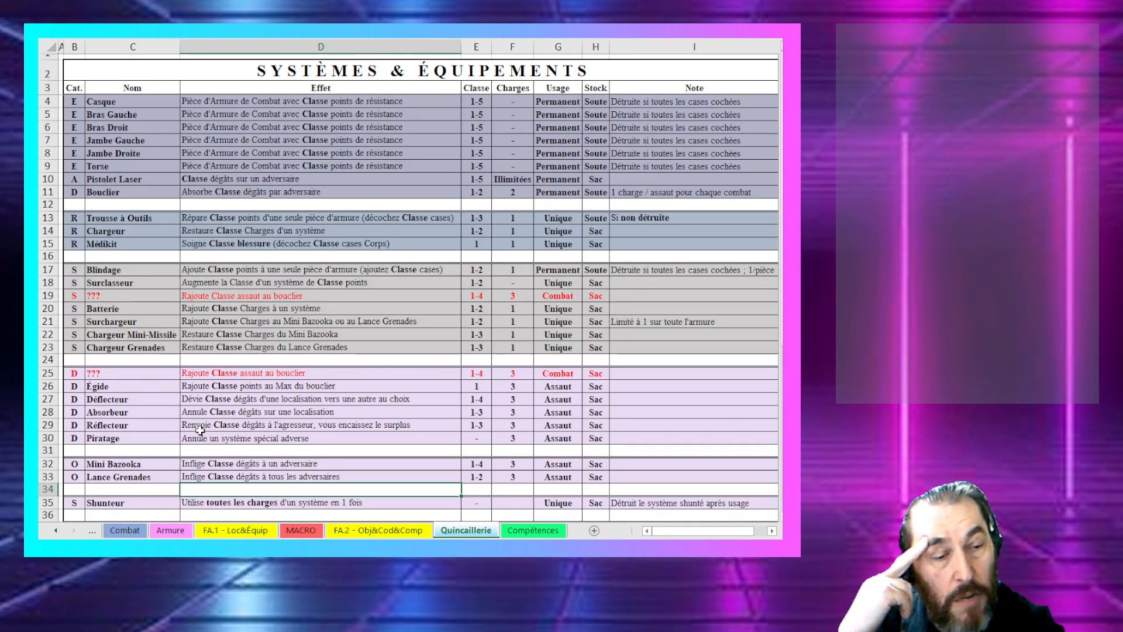
Step: Review the system names block by block, from Lance Grenades up through Égide and the grey S systems to Trousse à Outils
left_click(109, 479)
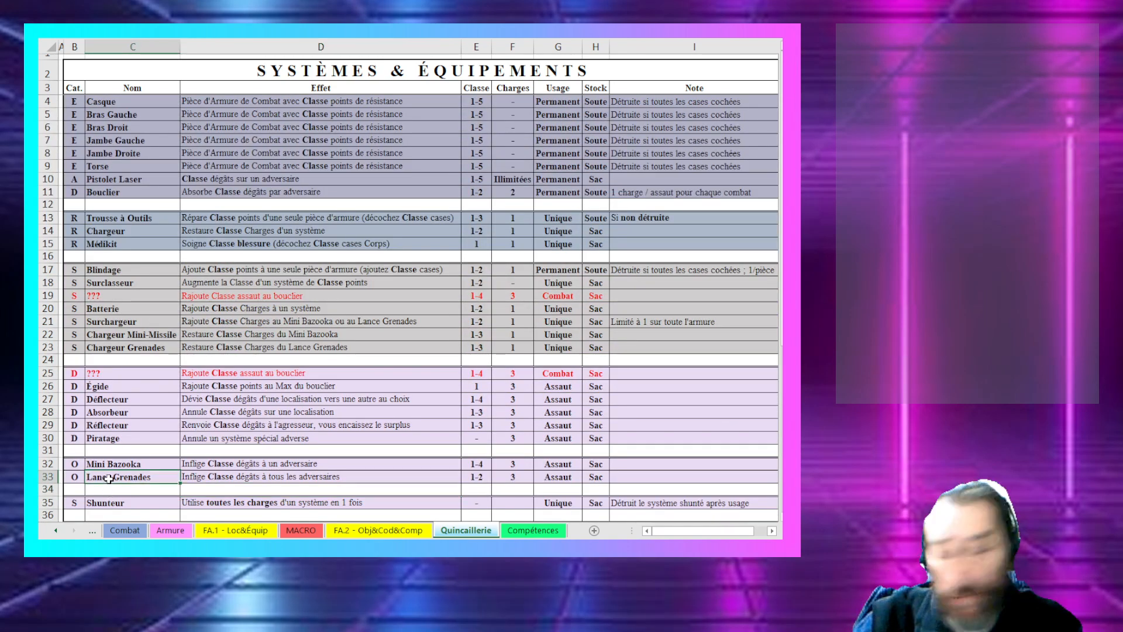
left_click(113, 396, "shift")
left_click(113, 392, "shift")
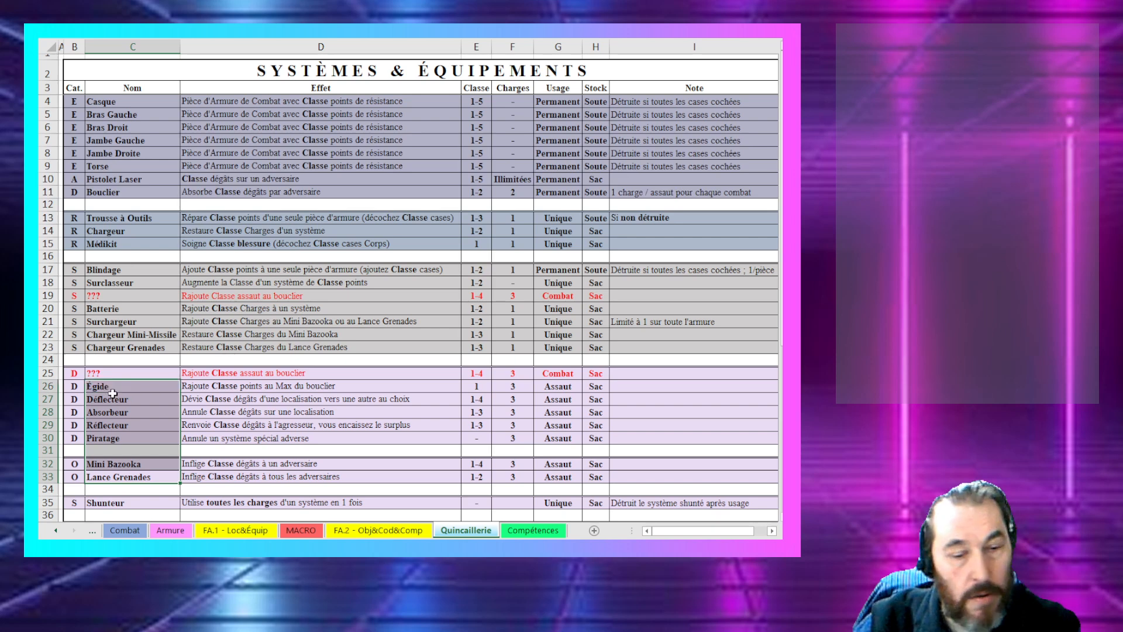
left_click(131, 351)
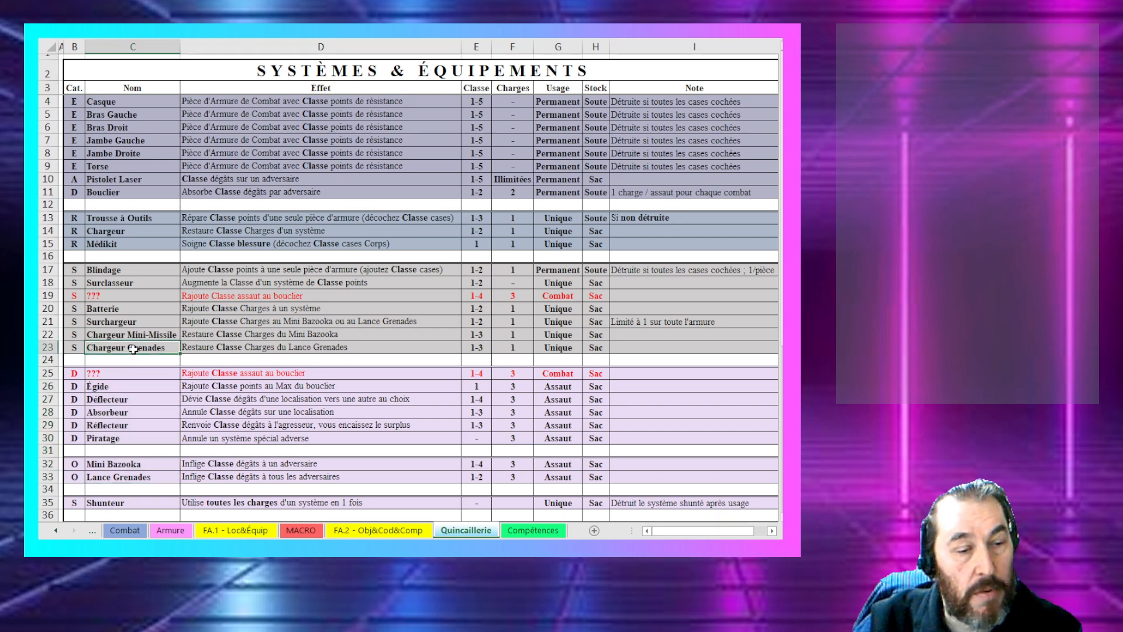
left_click(129, 291, "shift")
left_click(129, 289, "shift")
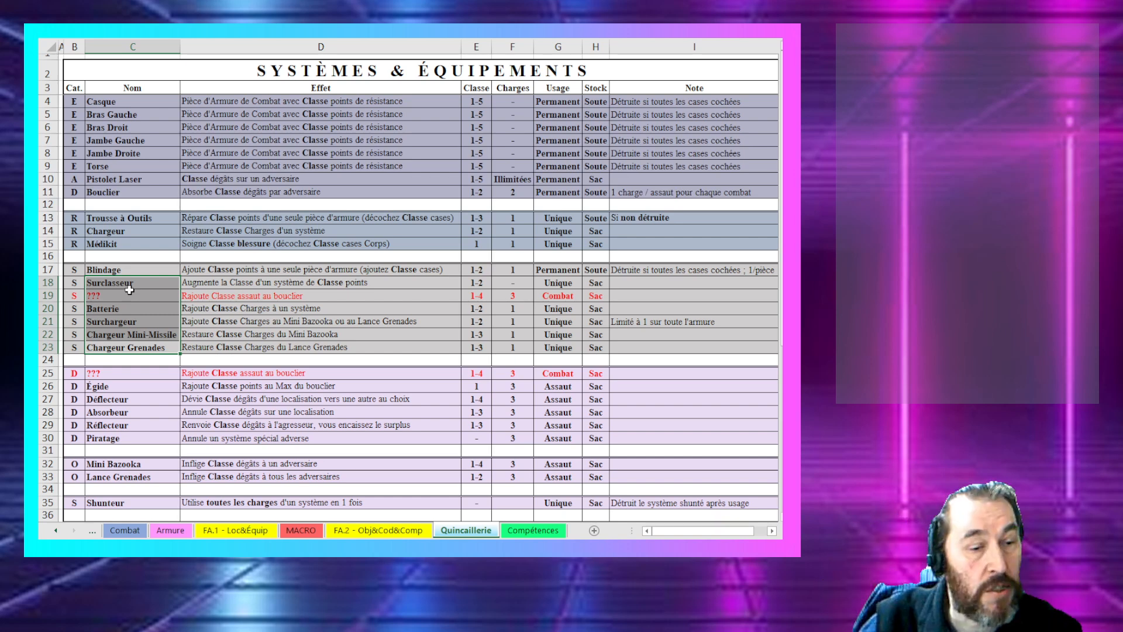
left_click(132, 221)
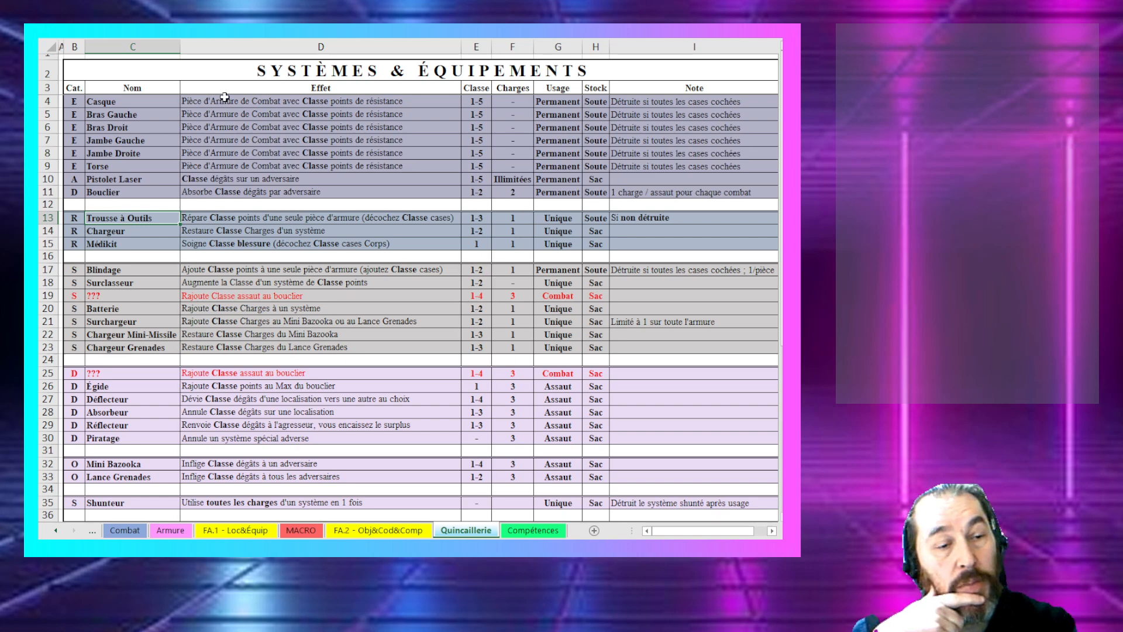
Step: Examine the Effet descriptions of the armour pieces and all other systems, ending at the "???" row in the grey S block
left_click_drag(224, 100, 230, 176)
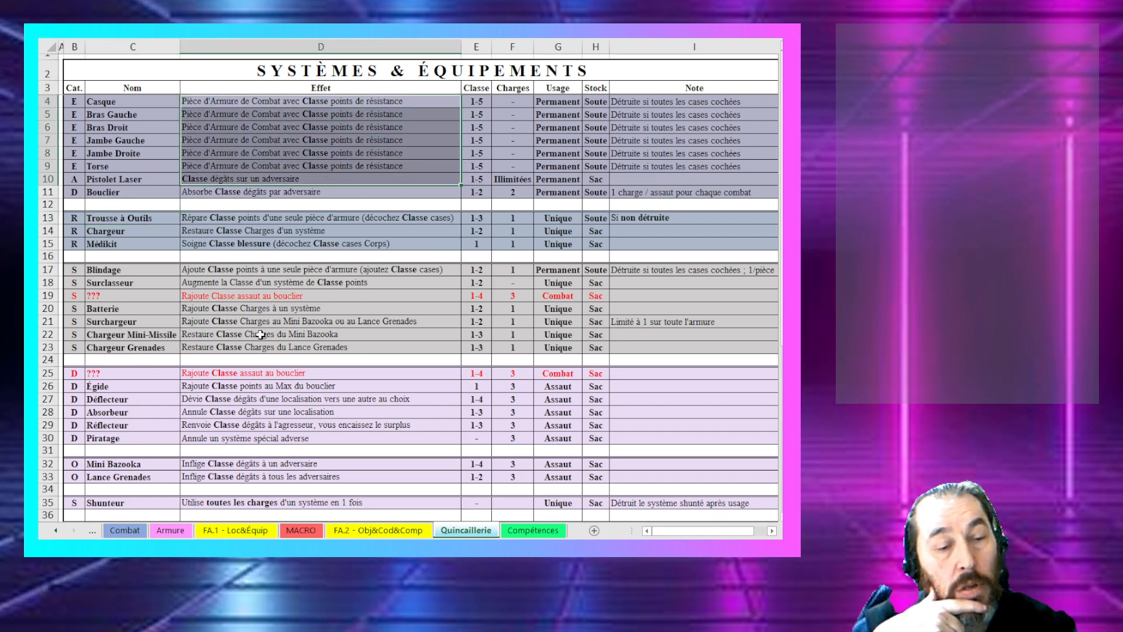
left_click(249, 477)
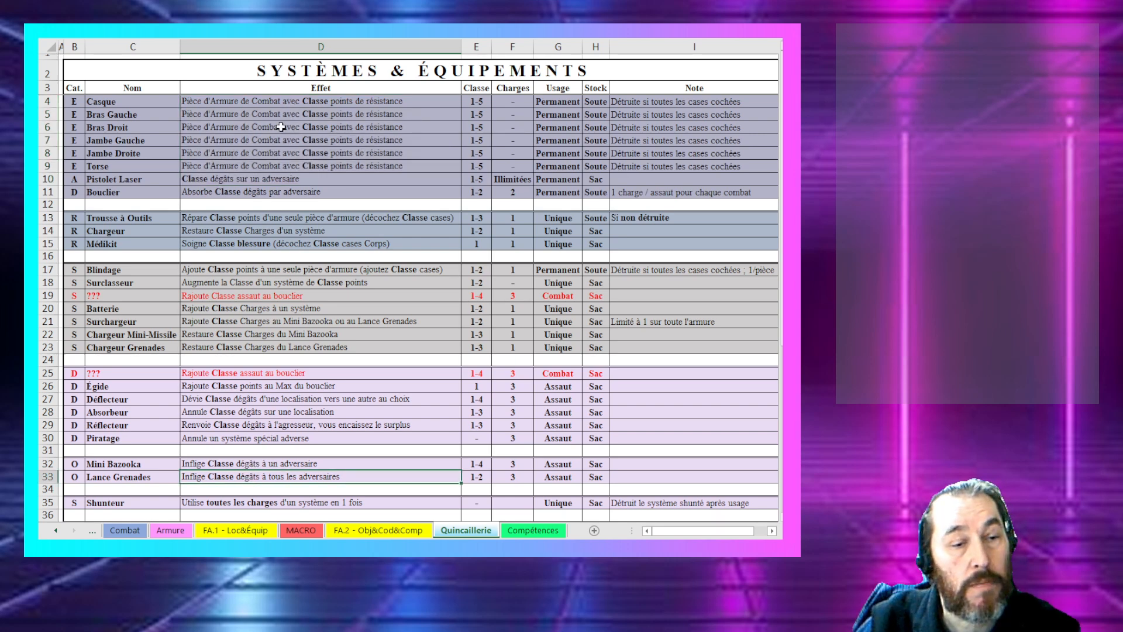
left_click(241, 219, "shift")
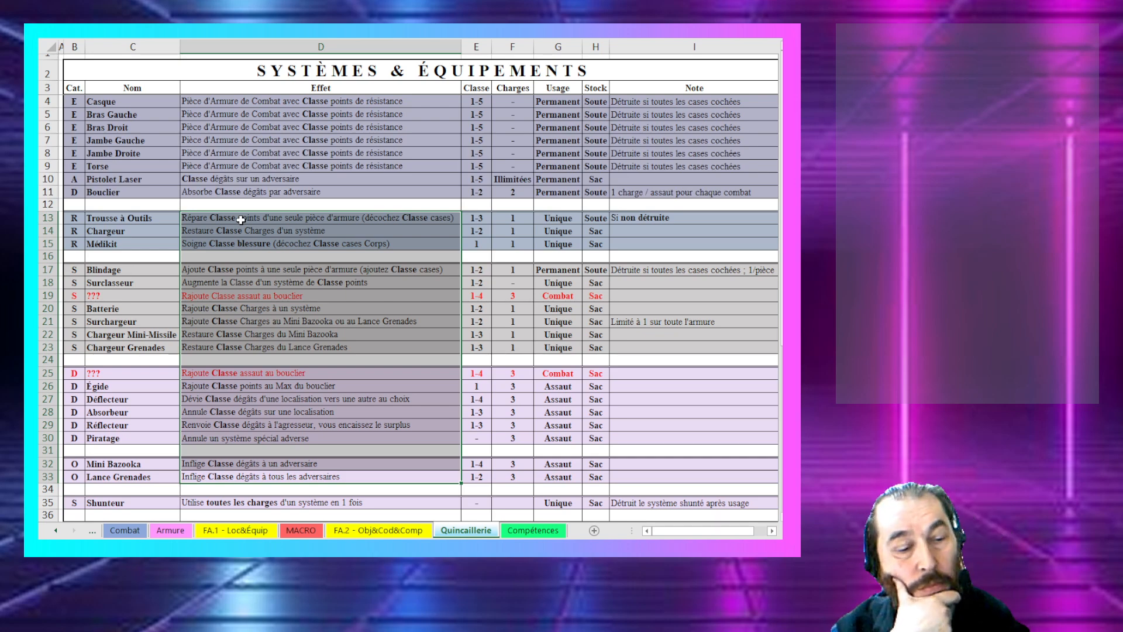
left_click(240, 220)
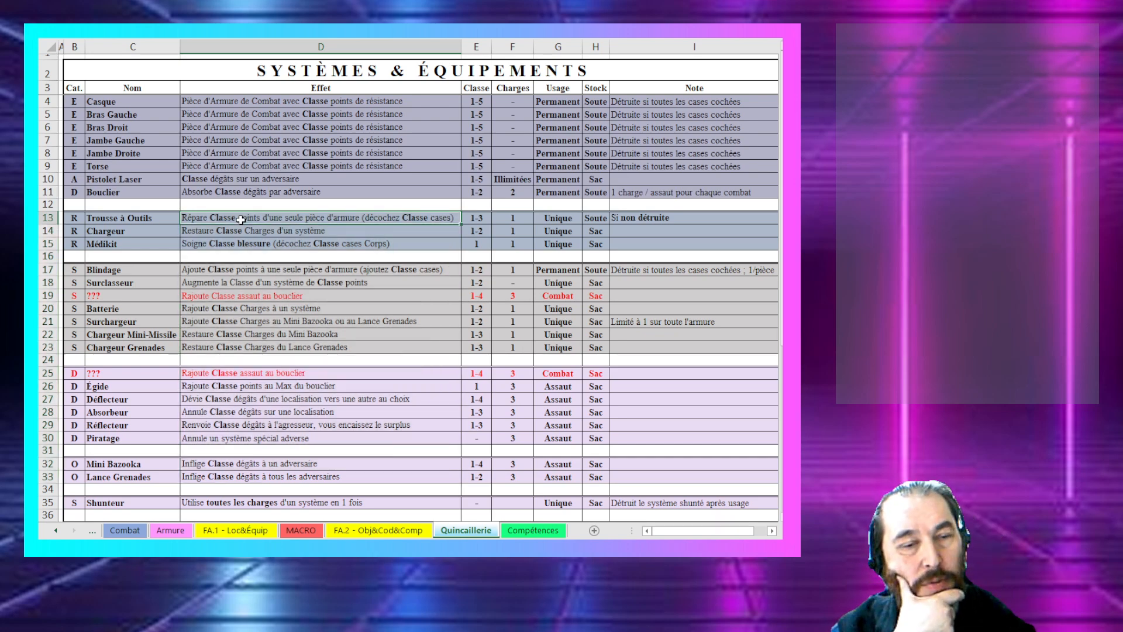
scroll(241, 219, "down", 1)
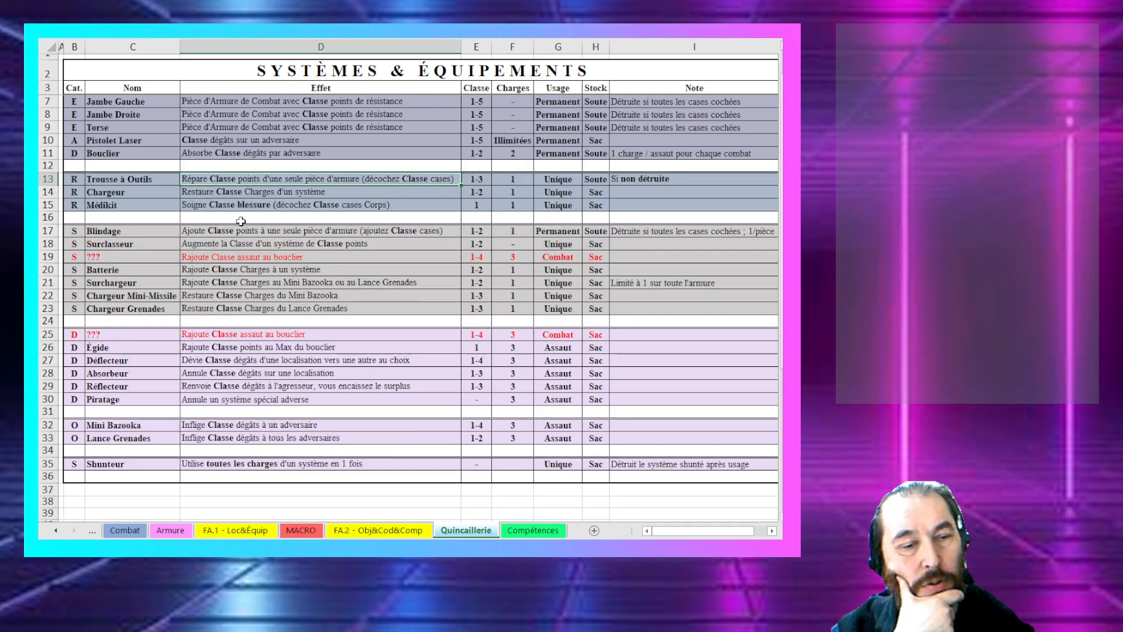
left_click(481, 232)
left_click(405, 262)
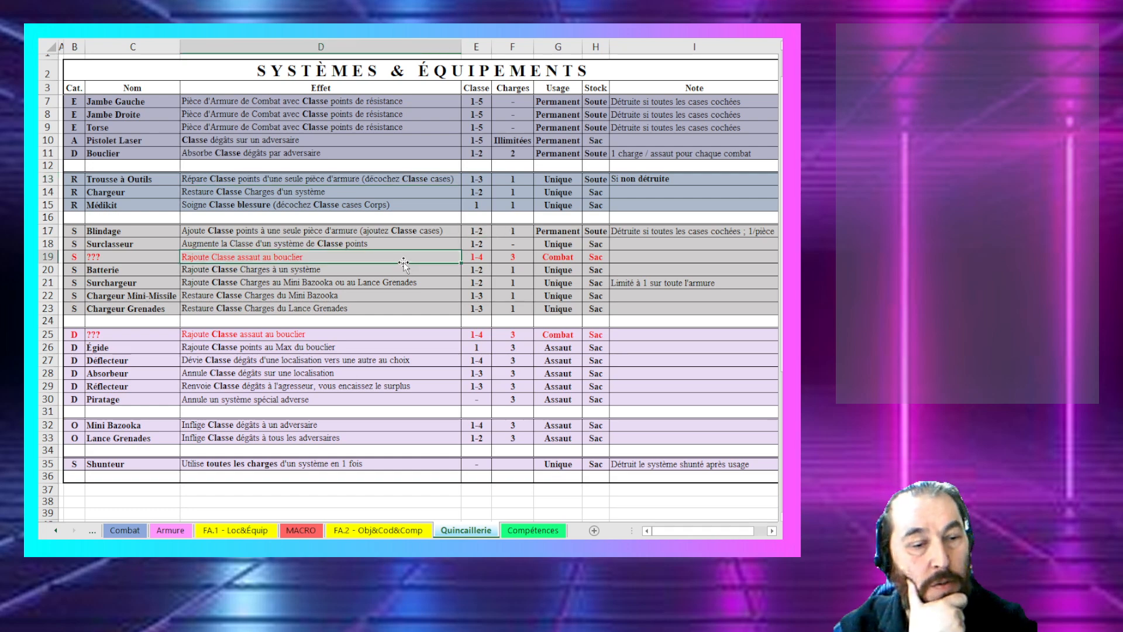
scroll(401, 260, "down", 1)
scroll(401, 261, "up", 2)
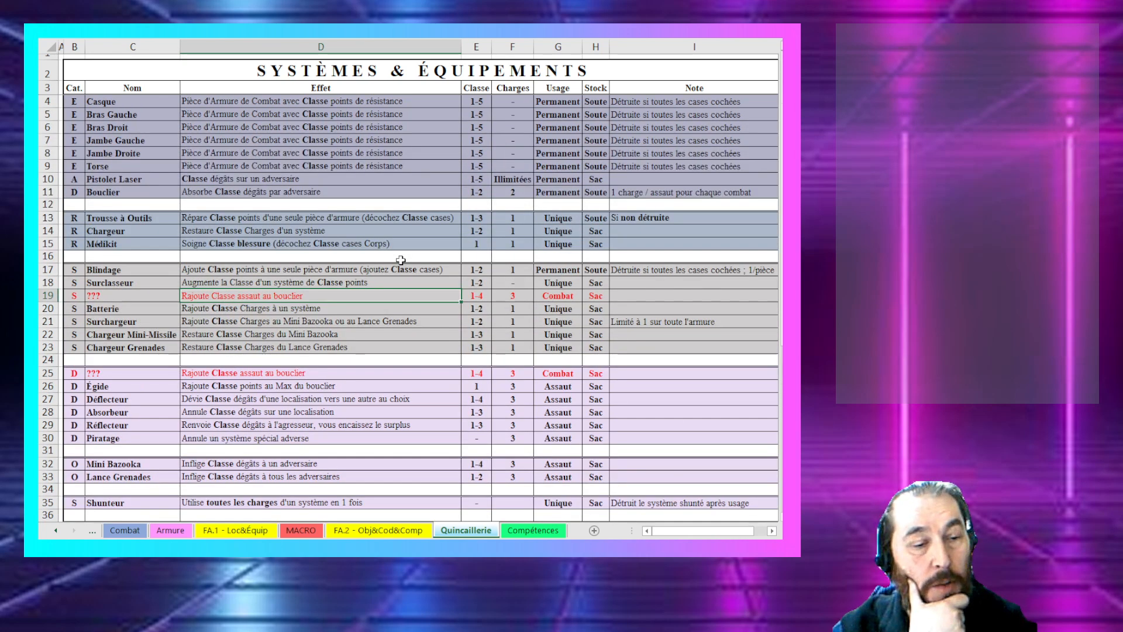
scroll(401, 260, "down", 2)
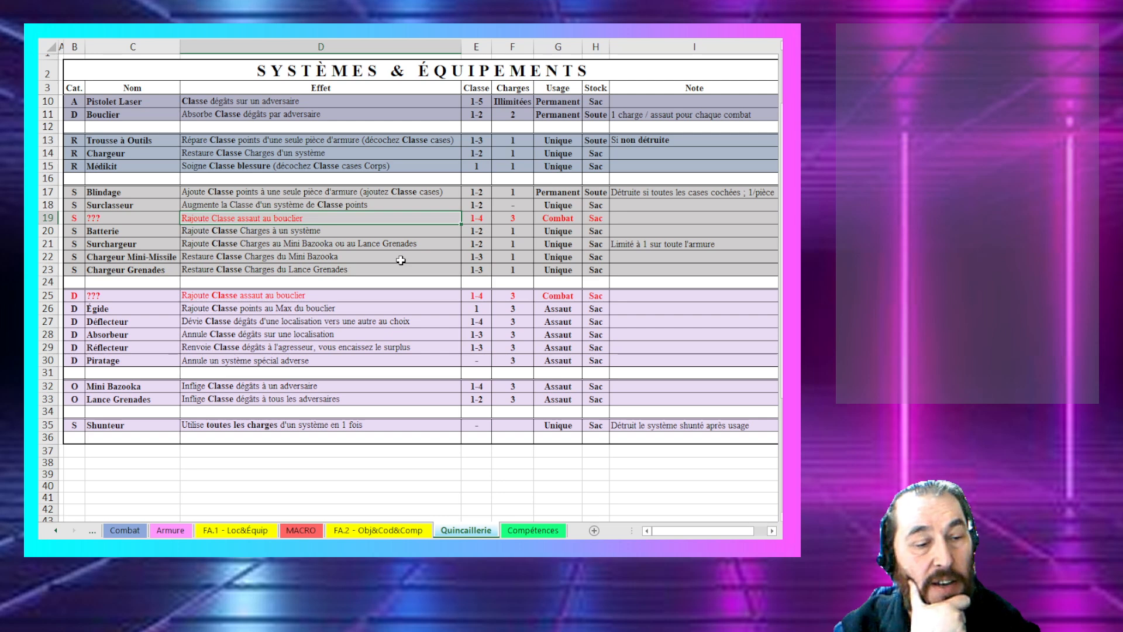
scroll(401, 261, "up", 2)
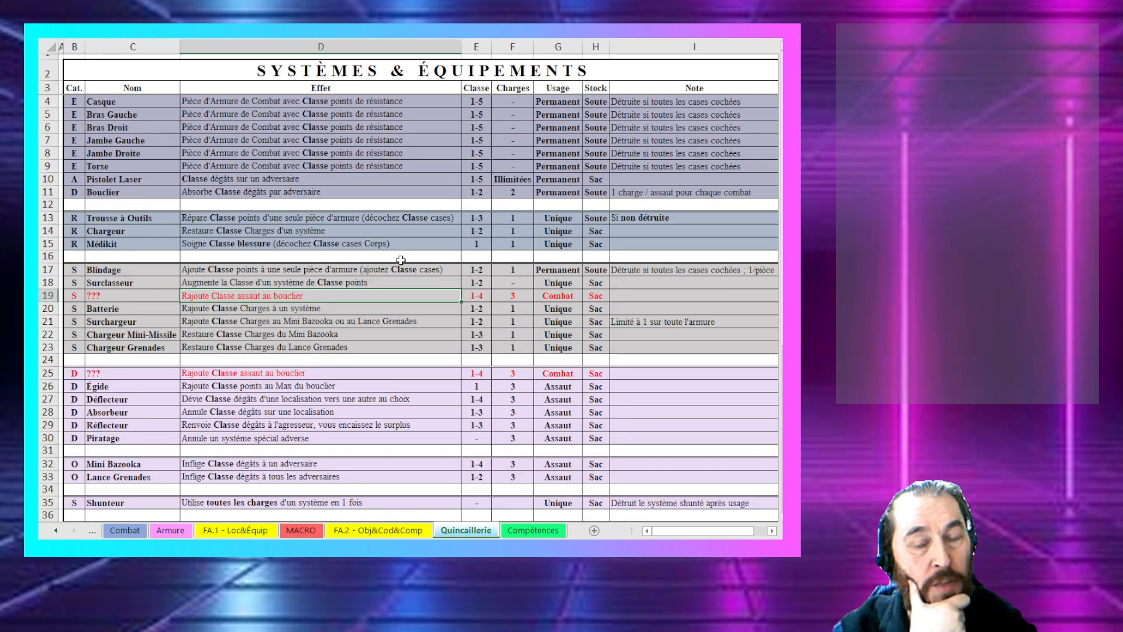
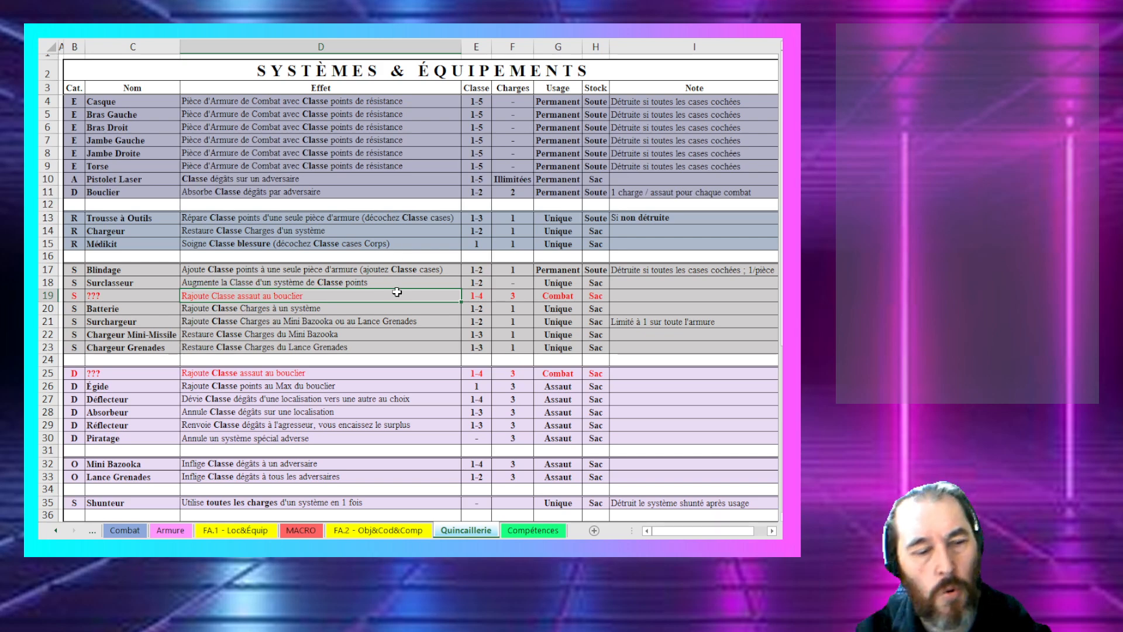
Step: Delete the Shunteur row together with the blank separator row above it
scroll(397, 292, "down", 3)
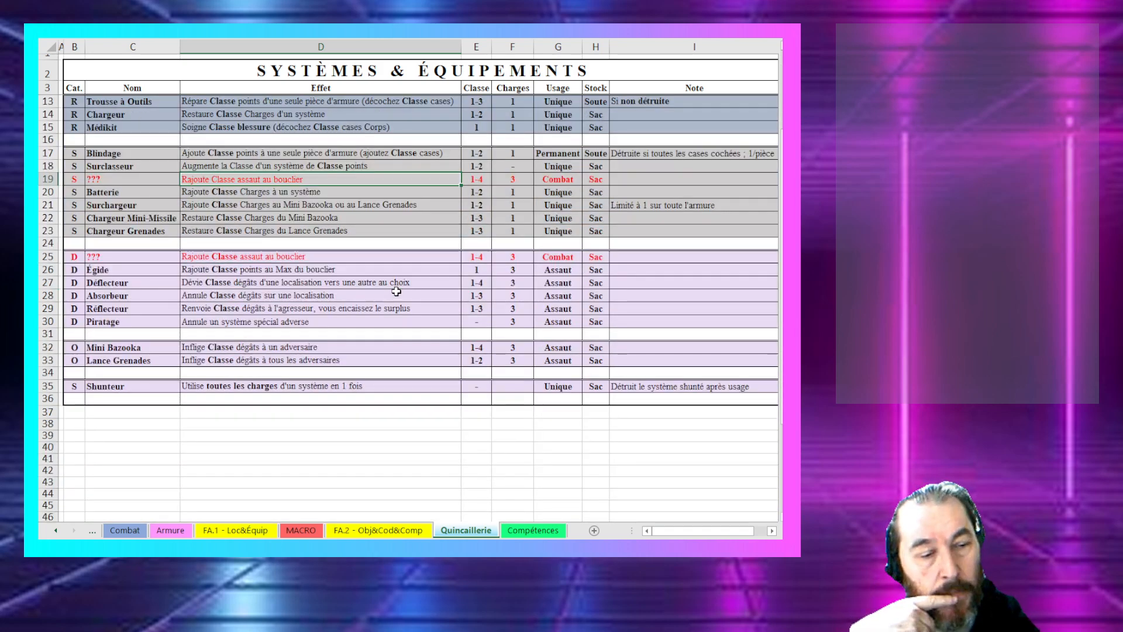
left_click(47, 386)
right_click(46, 386)
key("Escape")
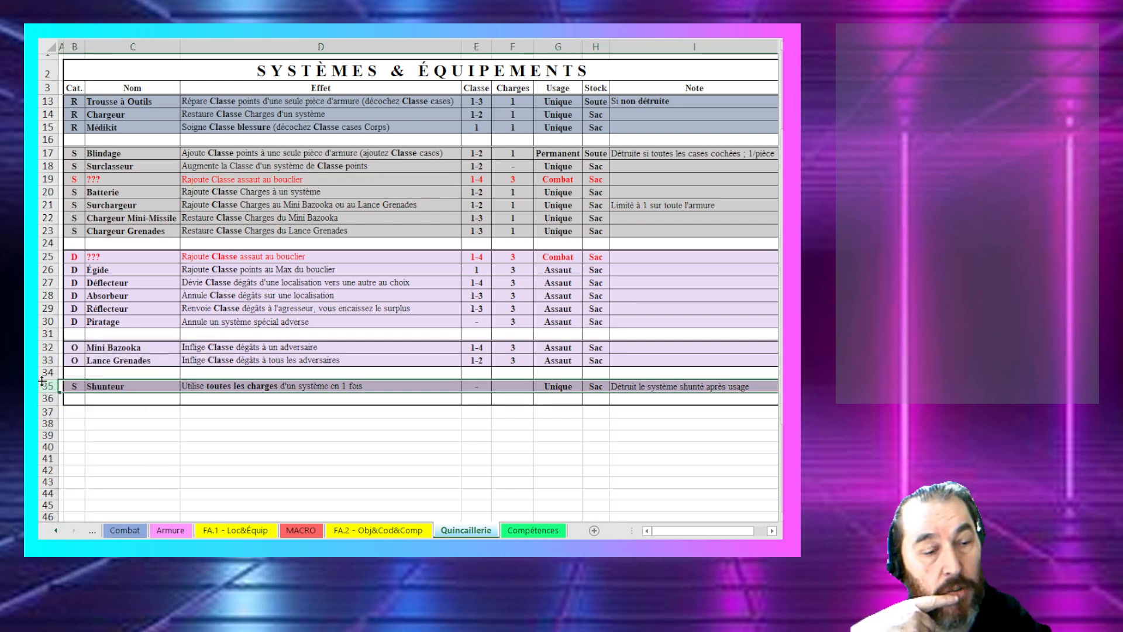
mouse_move(42, 381)
left_mouse_down()
mouse_move(44, 372)
mouse_move(46, 386)
left_mouse_up()
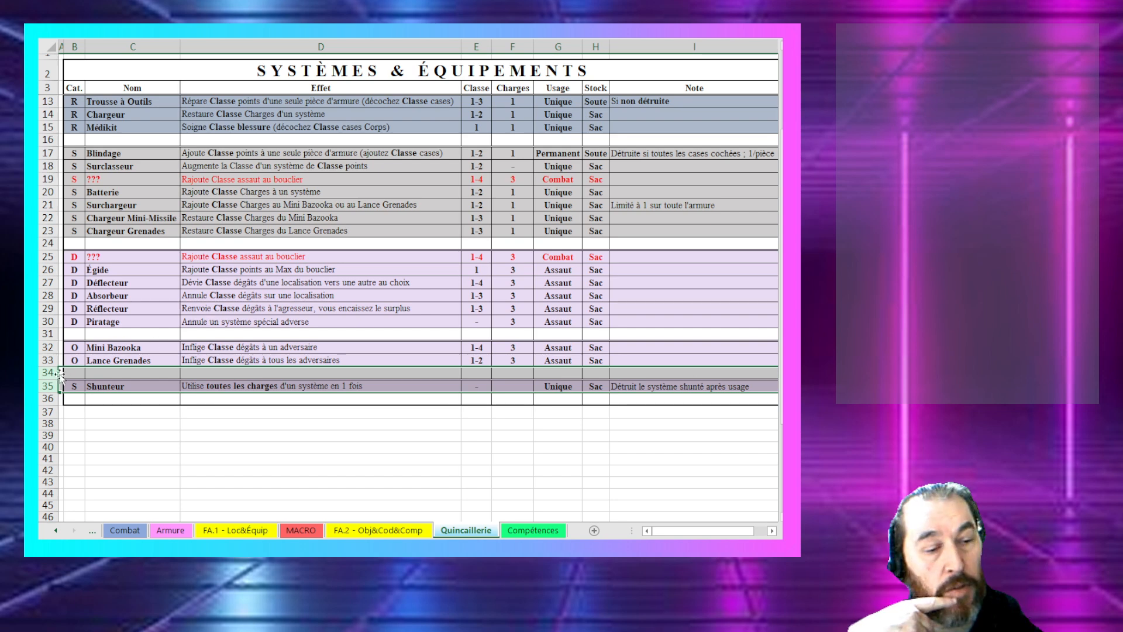
right_click(47, 387)
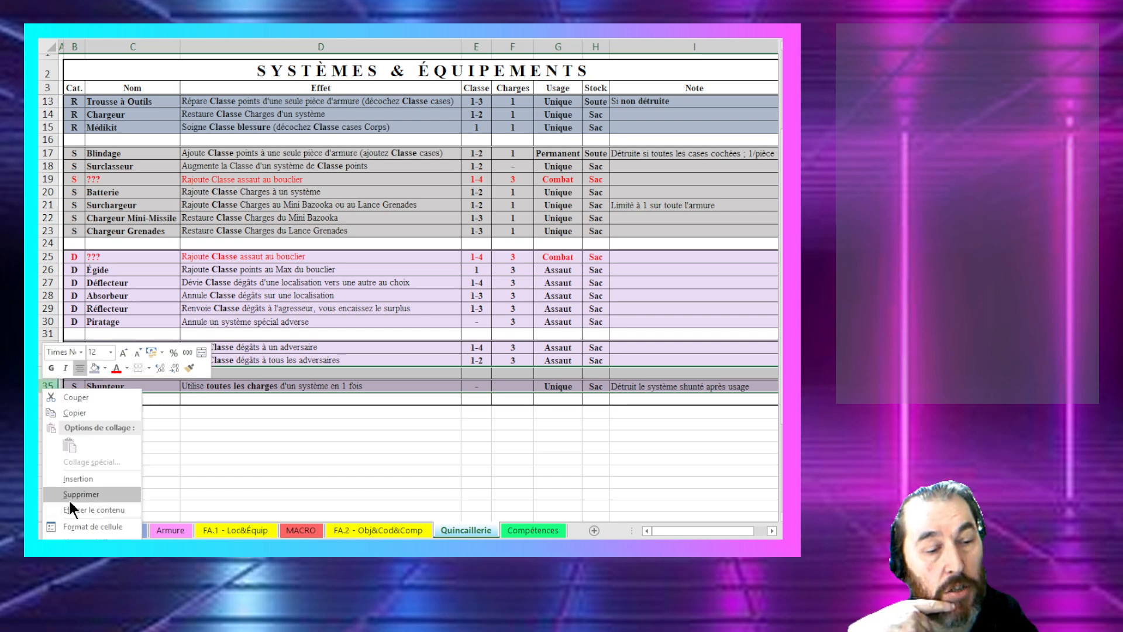
left_click(70, 500)
left_click(158, 383)
Step: Compare the two red "???" rows and delete the one in the purple D block, keeping the one in category S
scroll(161, 384, "up", 2)
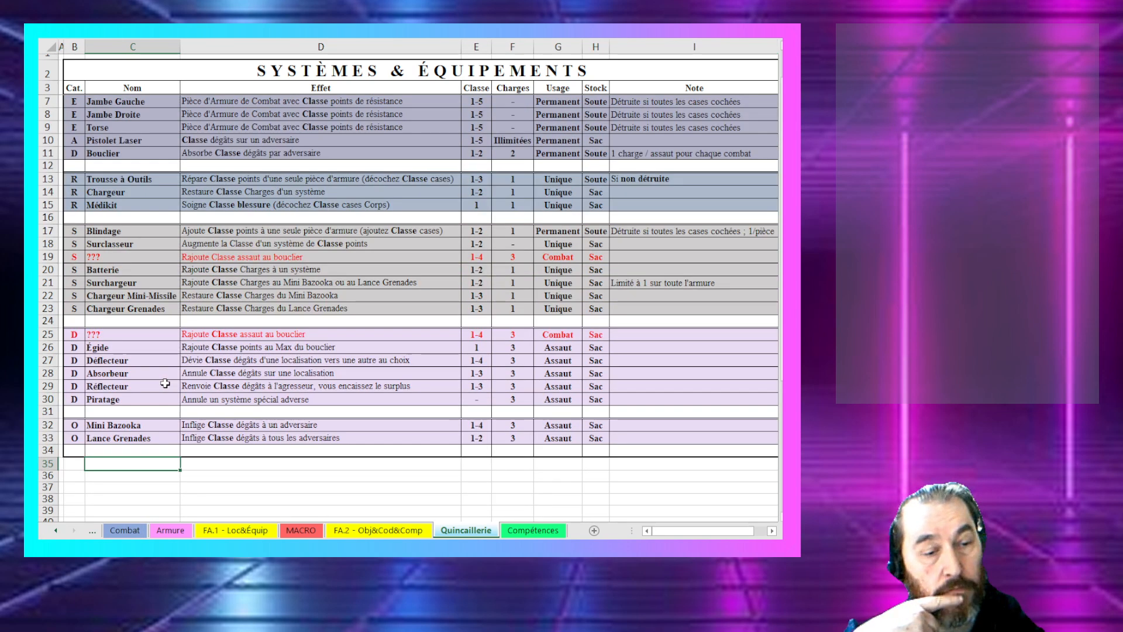
left_click(298, 331)
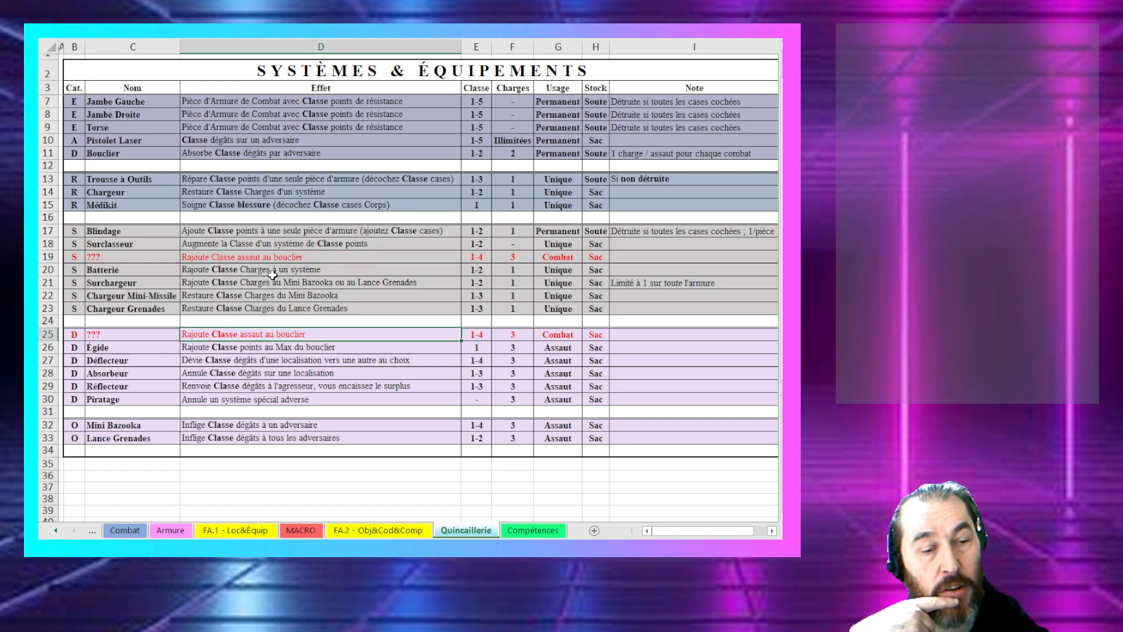
left_click(275, 256)
left_click(282, 332)
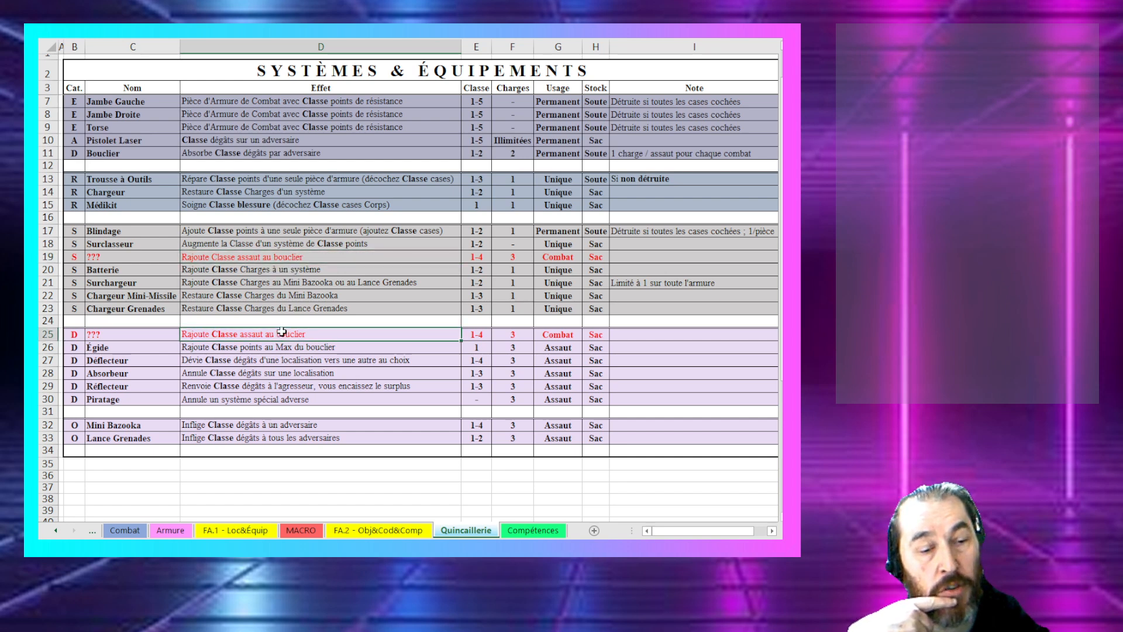
left_click(121, 255)
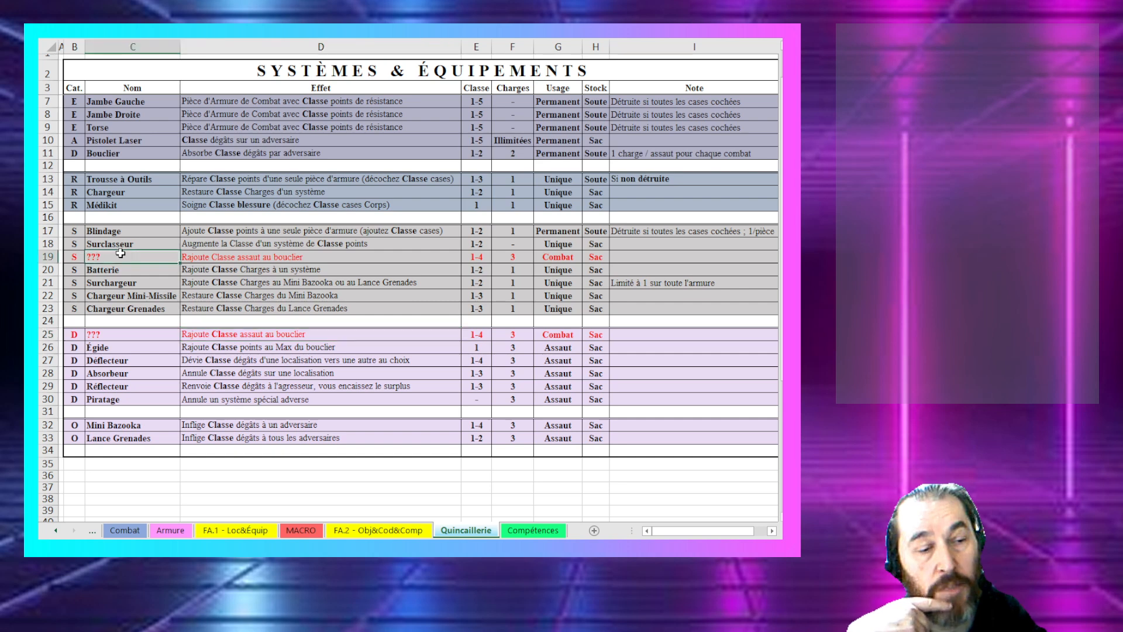
right_click(55, 335)
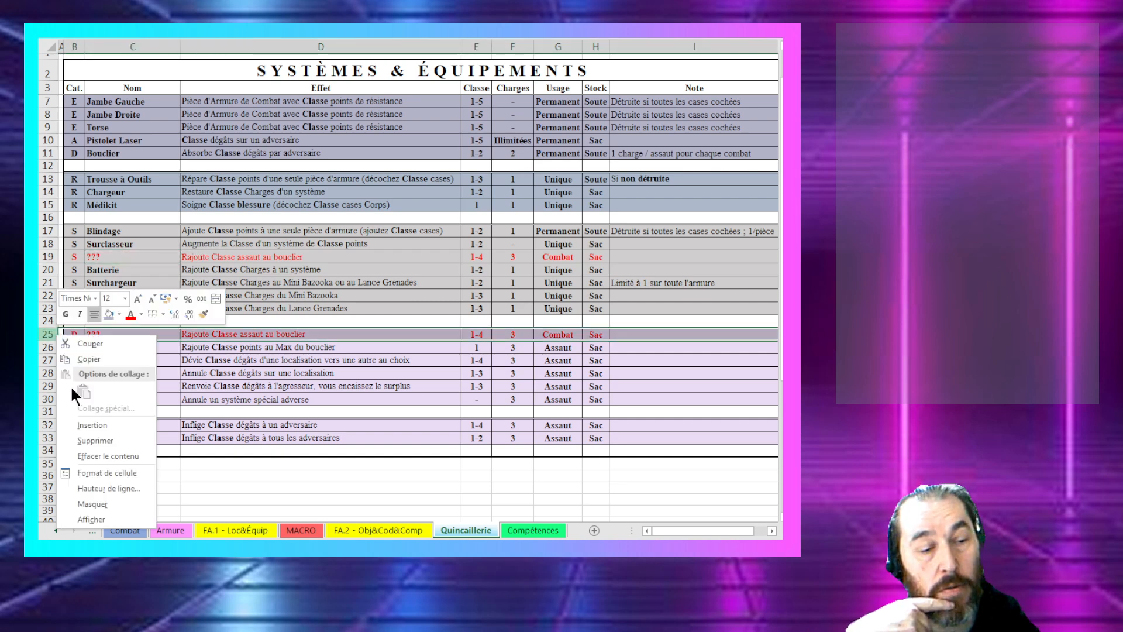
left_click(90, 441)
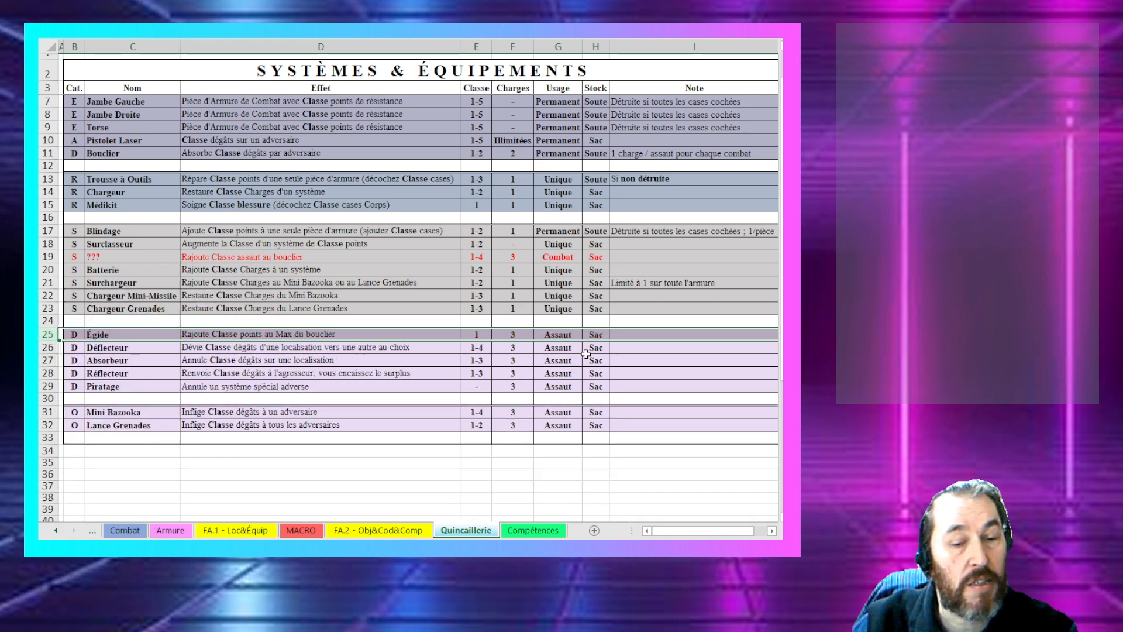
Step: Examine the charges, usage and effects of the purple D and O systems from Égide to Lance Grenades
left_click_drag(556, 334, 506, 424)
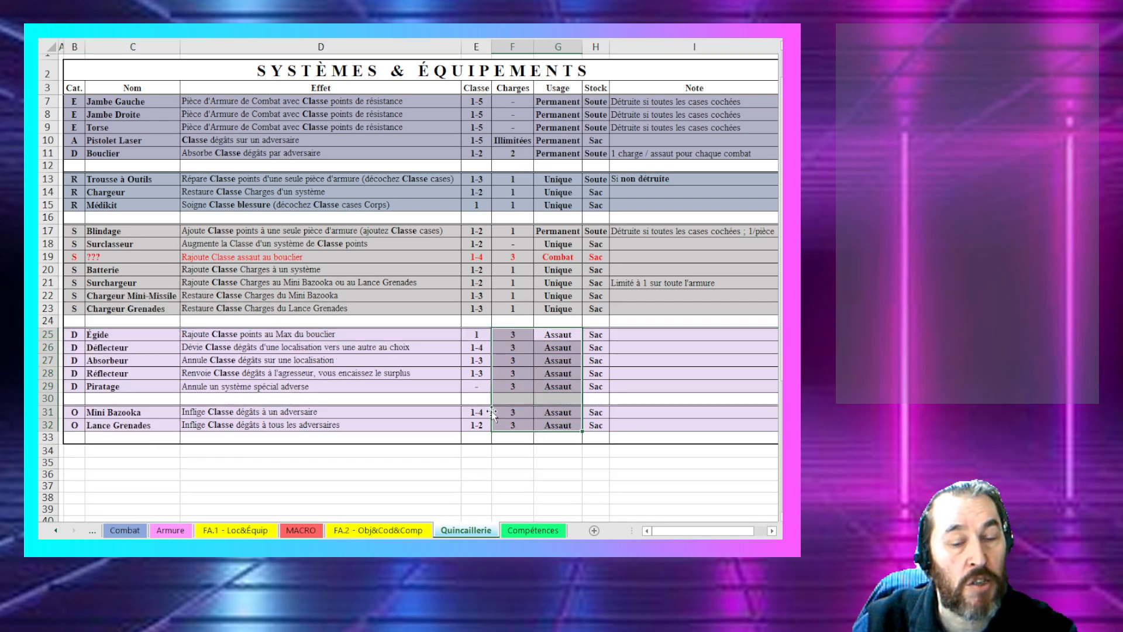
left_click(247, 375)
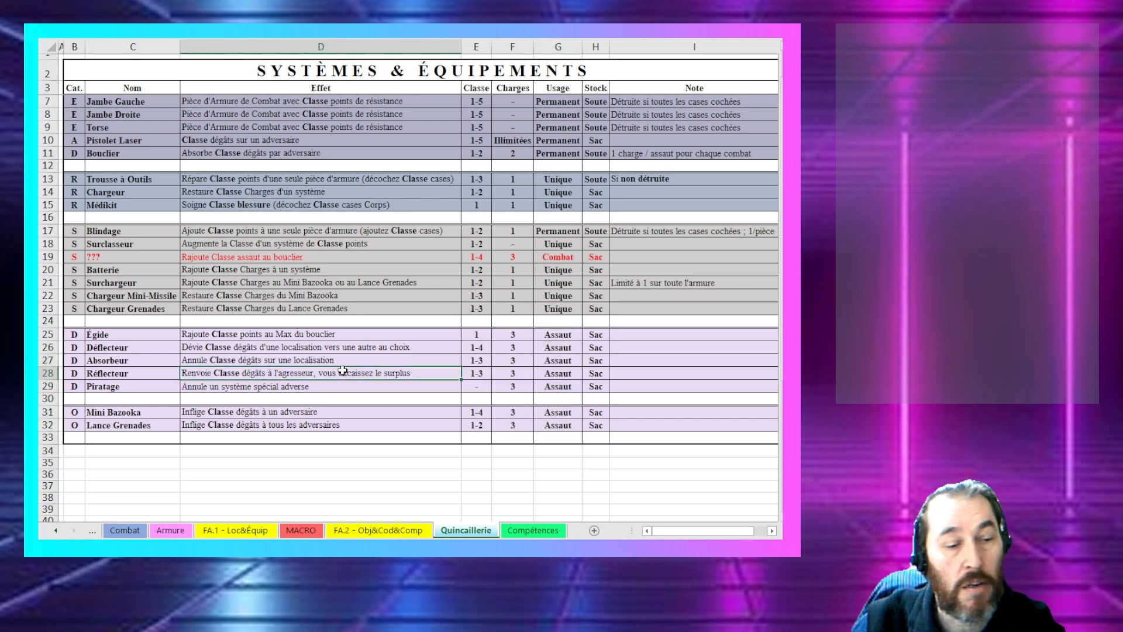
left_click_drag(301, 336, 291, 427)
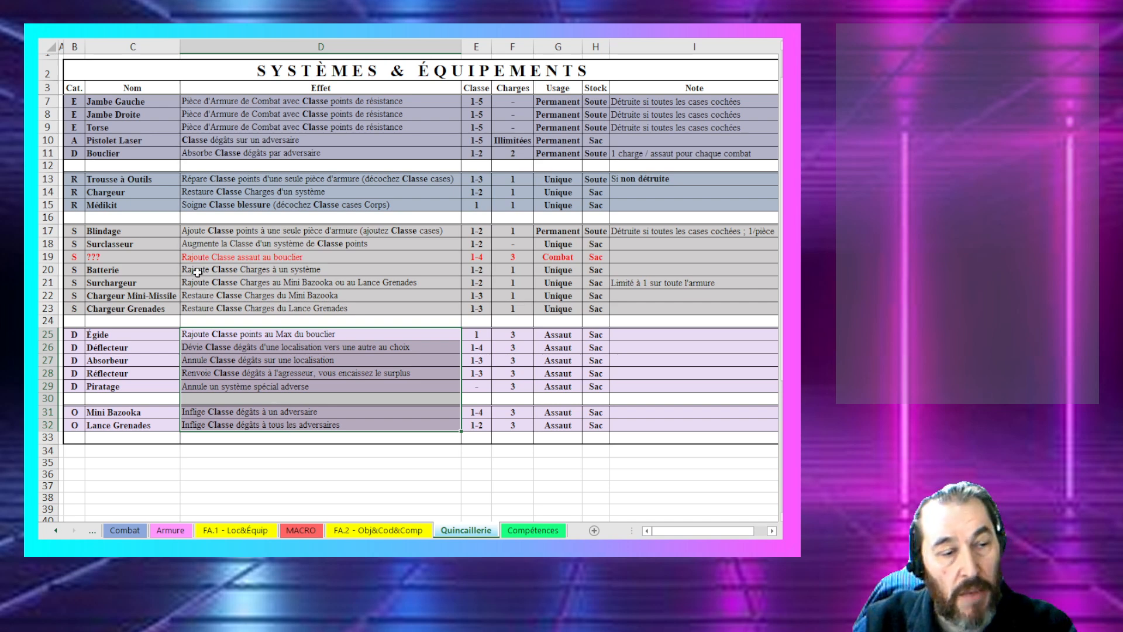
Step: Review the Effet descriptions of the R and S systems, from Trousse à Outils to Chargeur Grenades
left_click(224, 309)
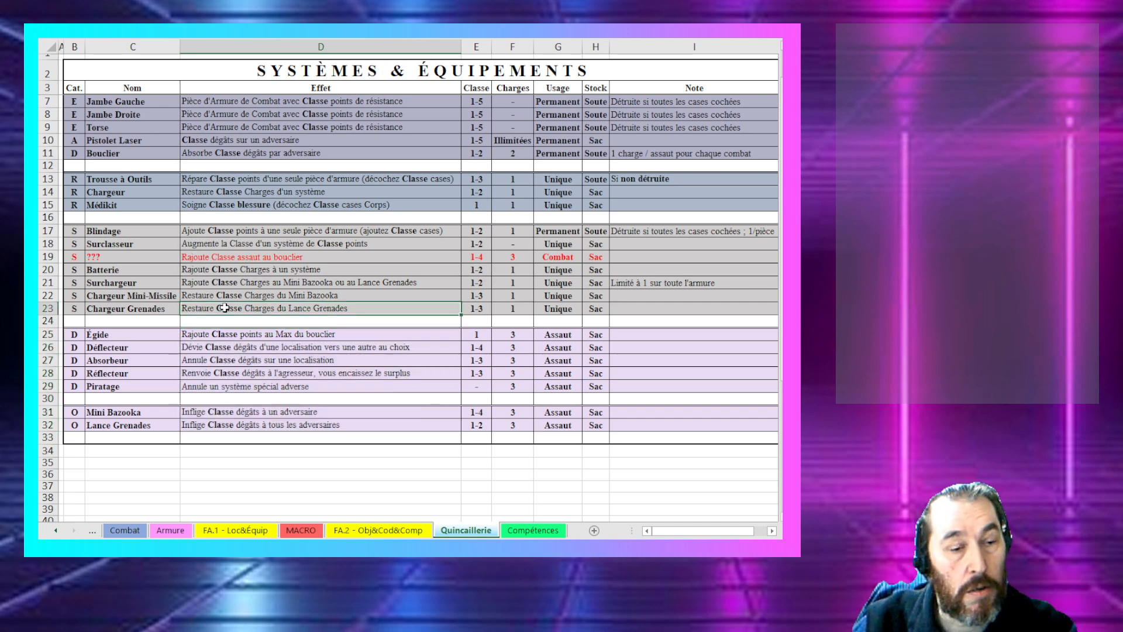
left_click(224, 178, "ctrl")
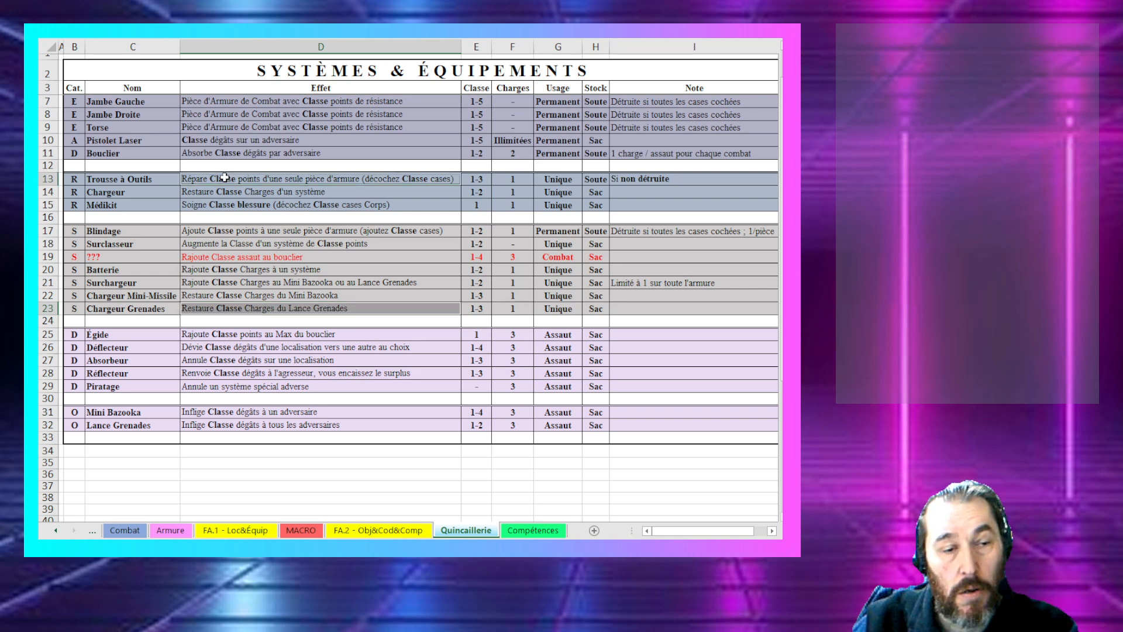
left_click(225, 178)
left_click(206, 311, "ctrl")
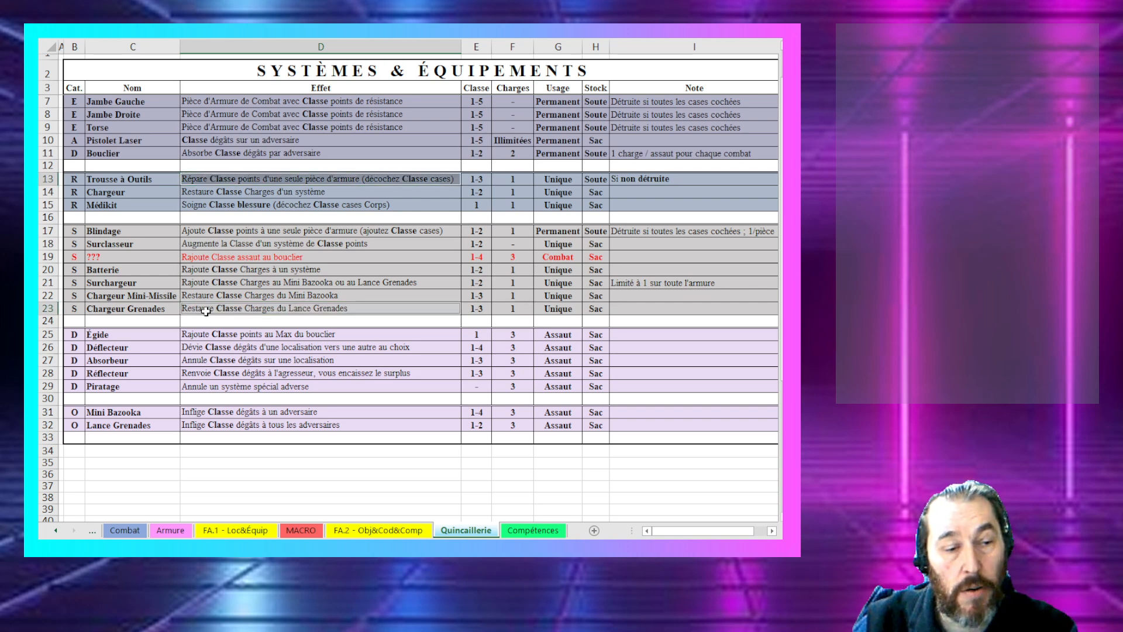
left_click(206, 311)
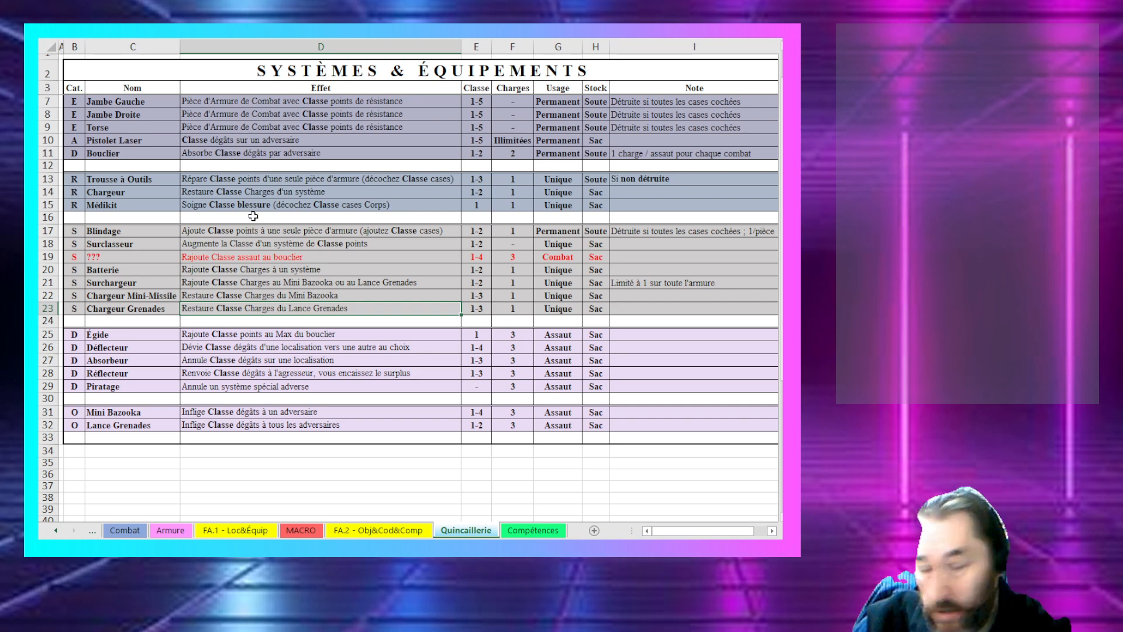
left_click(282, 182)
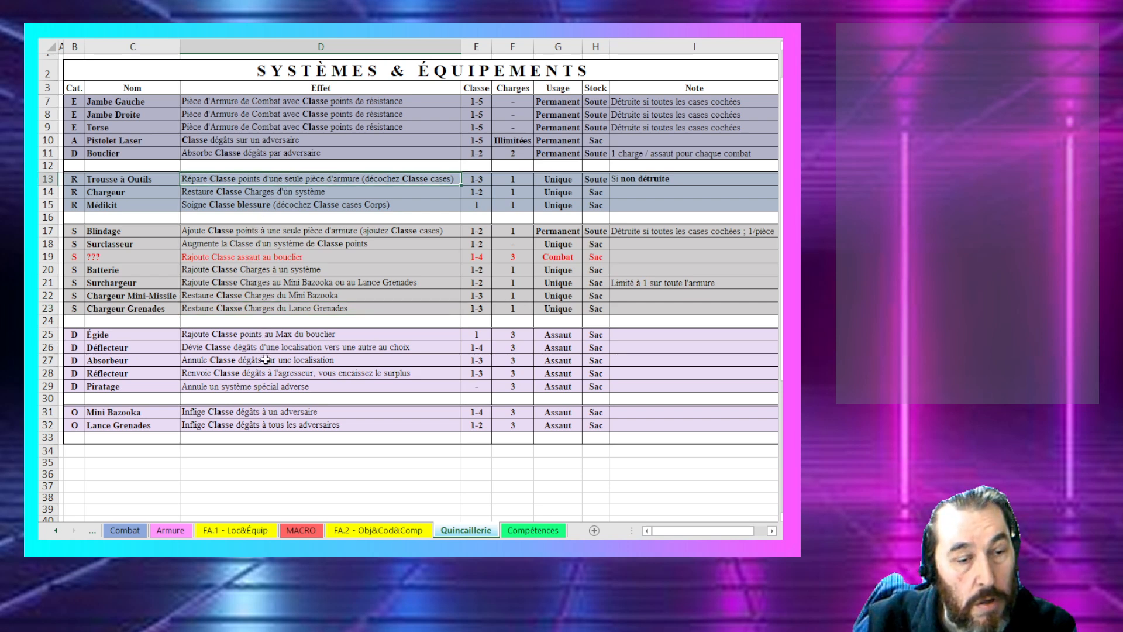
left_click(258, 299, "shift")
left_click(258, 305, "shift")
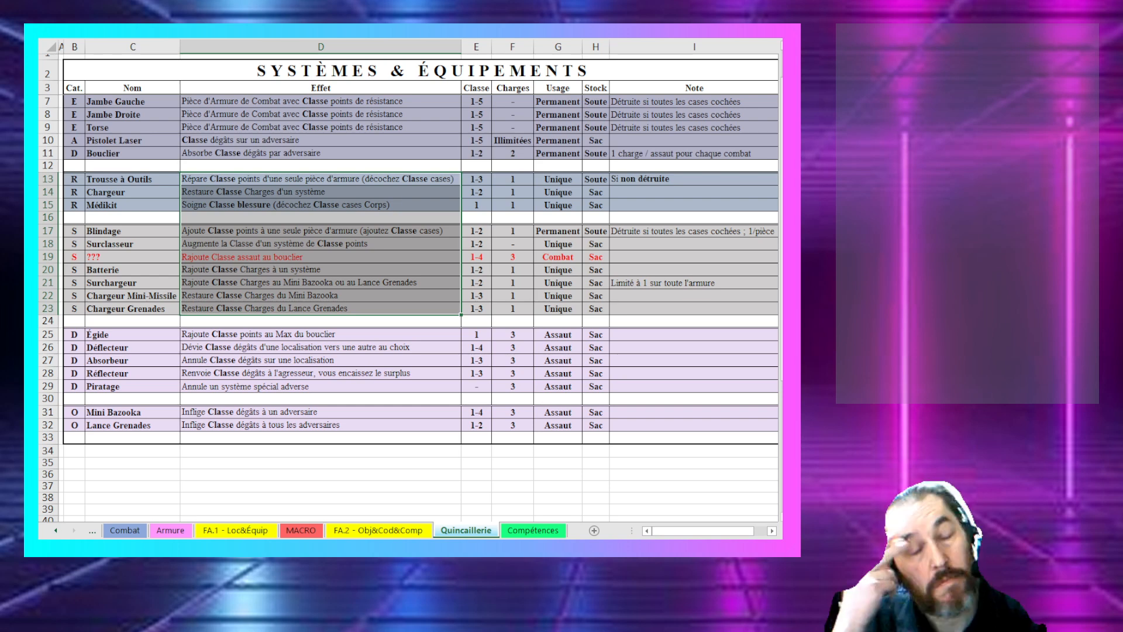
left_click(421, 295)
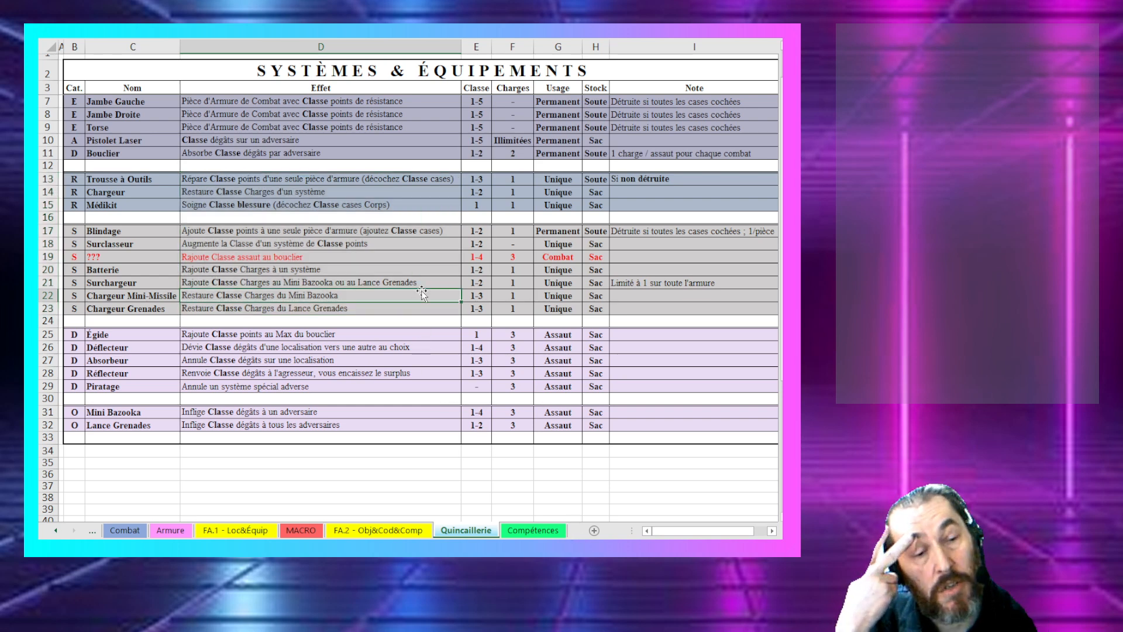
Step: On the FA.1 - Loc&Équip sheet, delete charge cells V19:V21 of equipment slots 1 to 3, shifting cells left
left_click(380, 527)
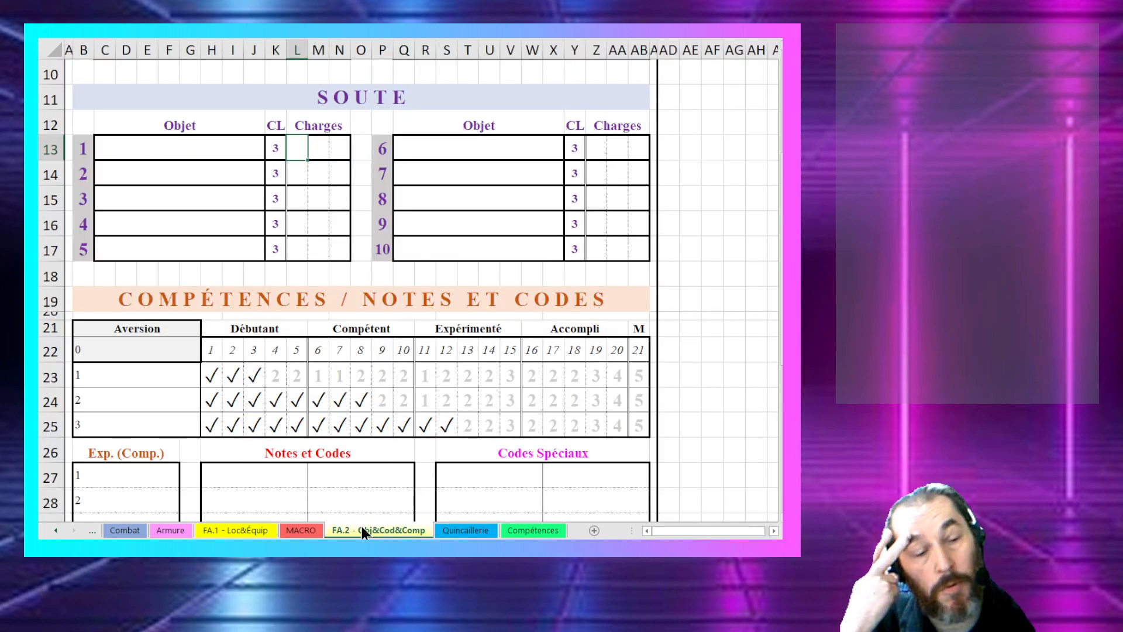
left_click(268, 530)
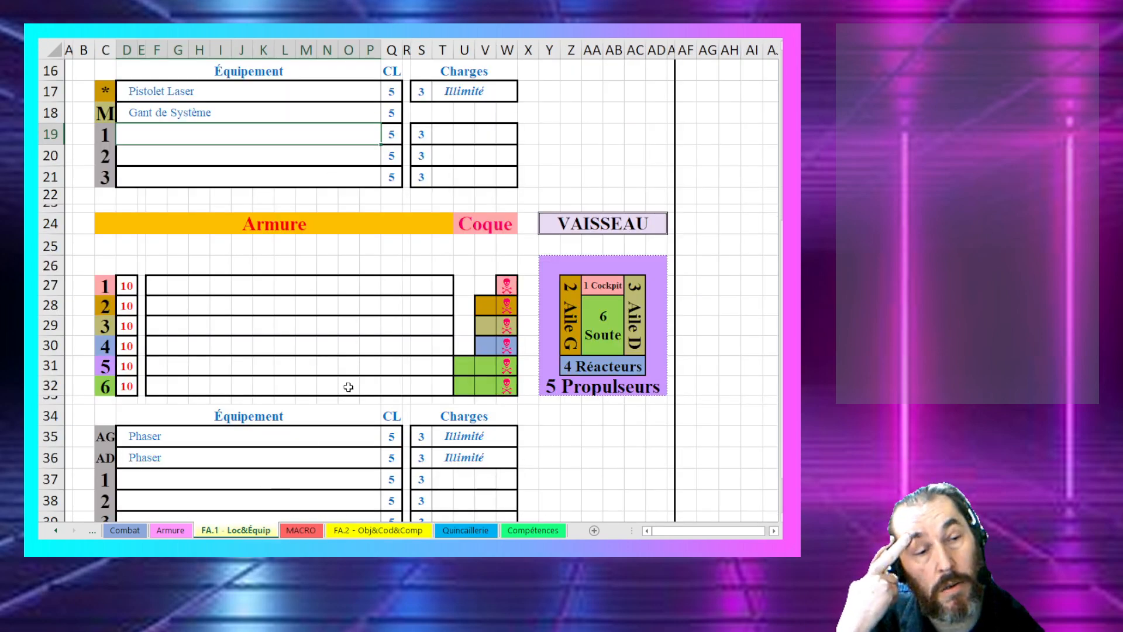
scroll(371, 336, "up", 3)
left_click_drag(327, 319, 363, 335)
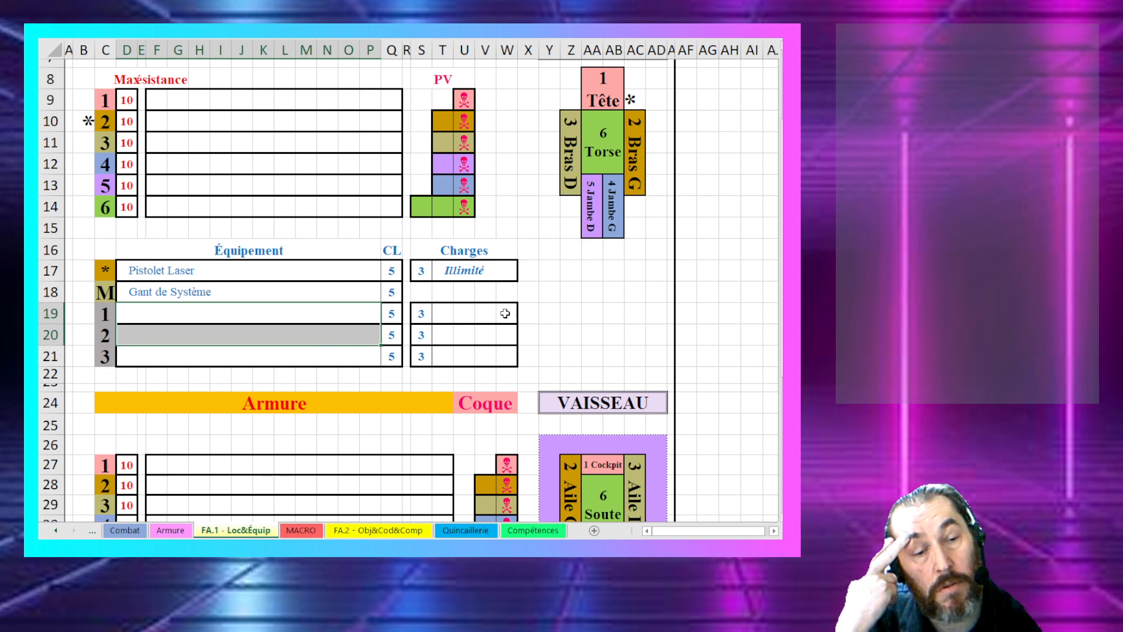
left_click_drag(486, 310, 484, 353)
right_click(484, 354)
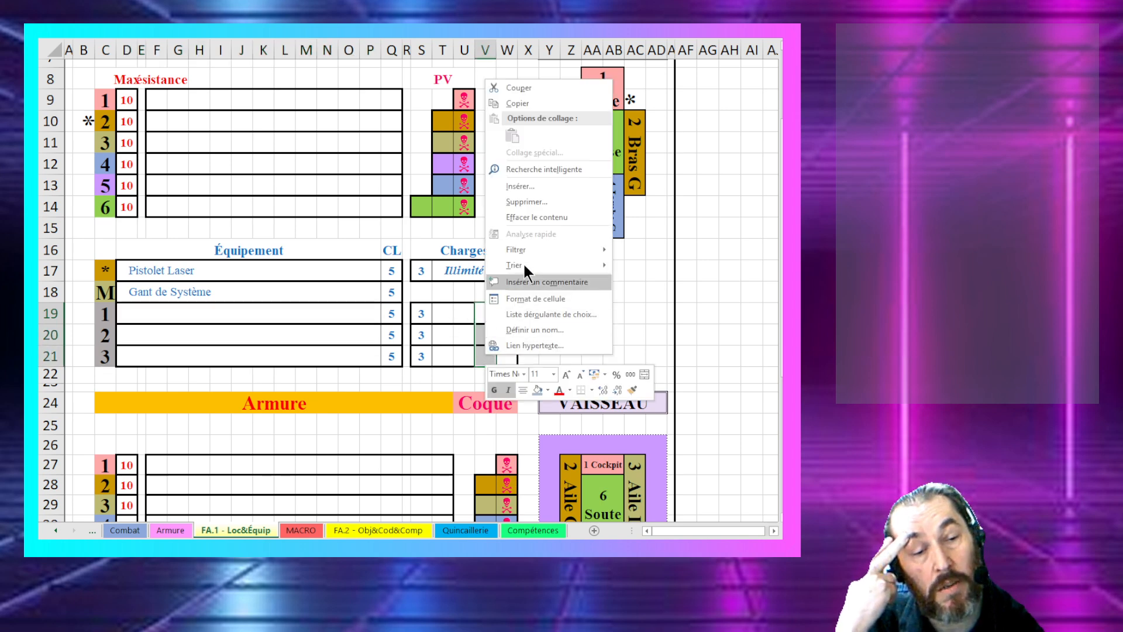
left_click(526, 202)
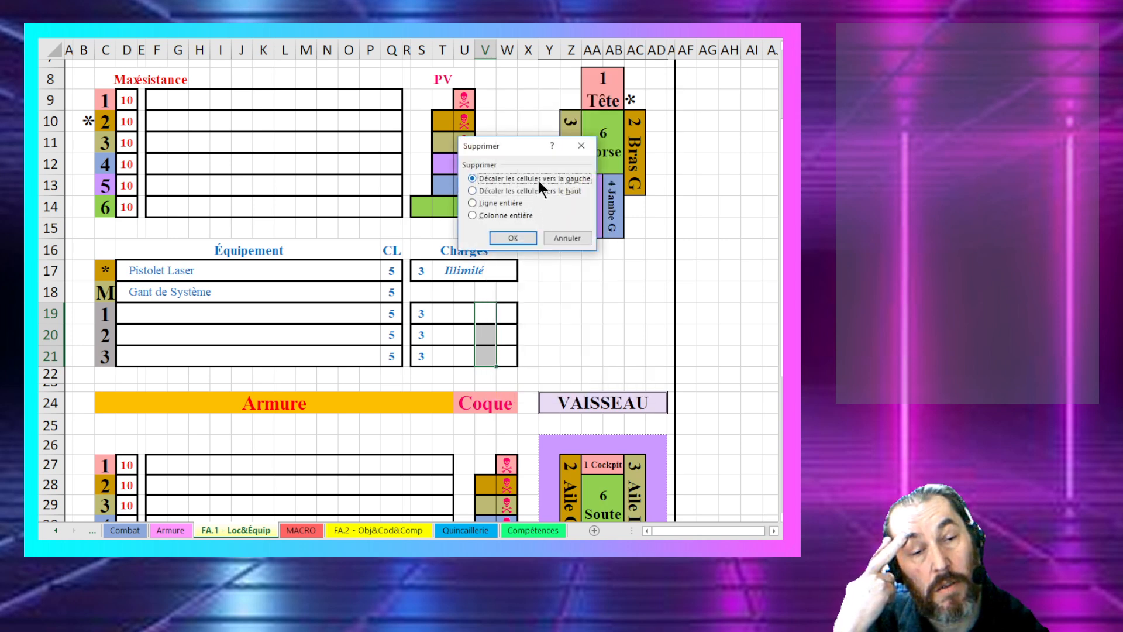
left_click(513, 237)
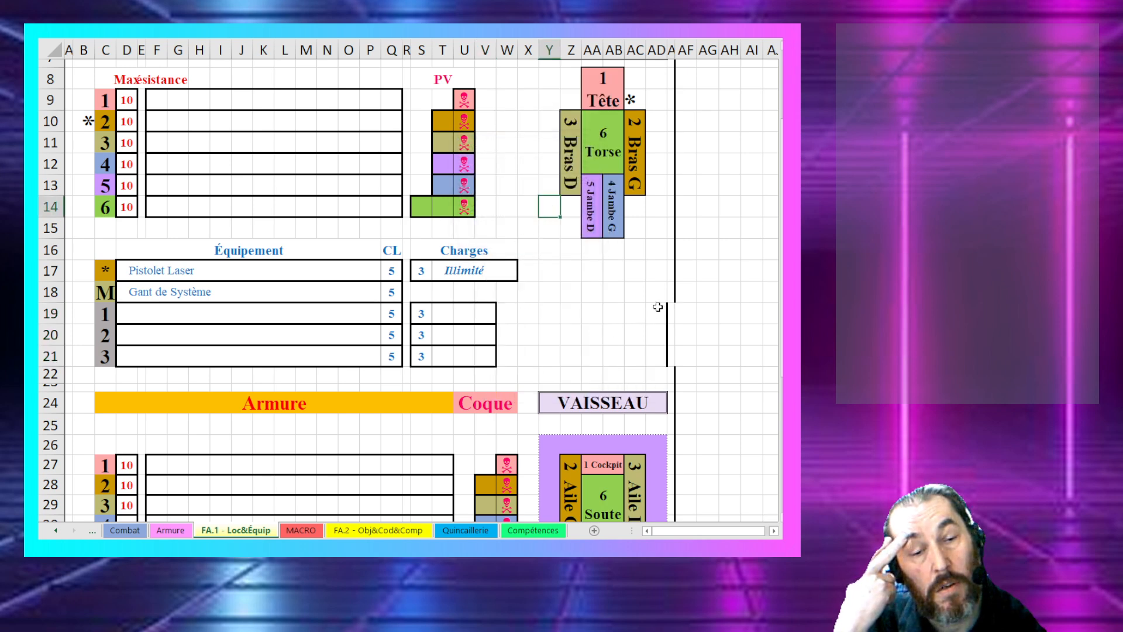
Step: Insert cells at AD19:AD21 to realign the vertical page border beside equipment slots 1 to 3
left_click_drag(656, 310, 655, 353)
right_click(655, 353)
left_click(651, 258)
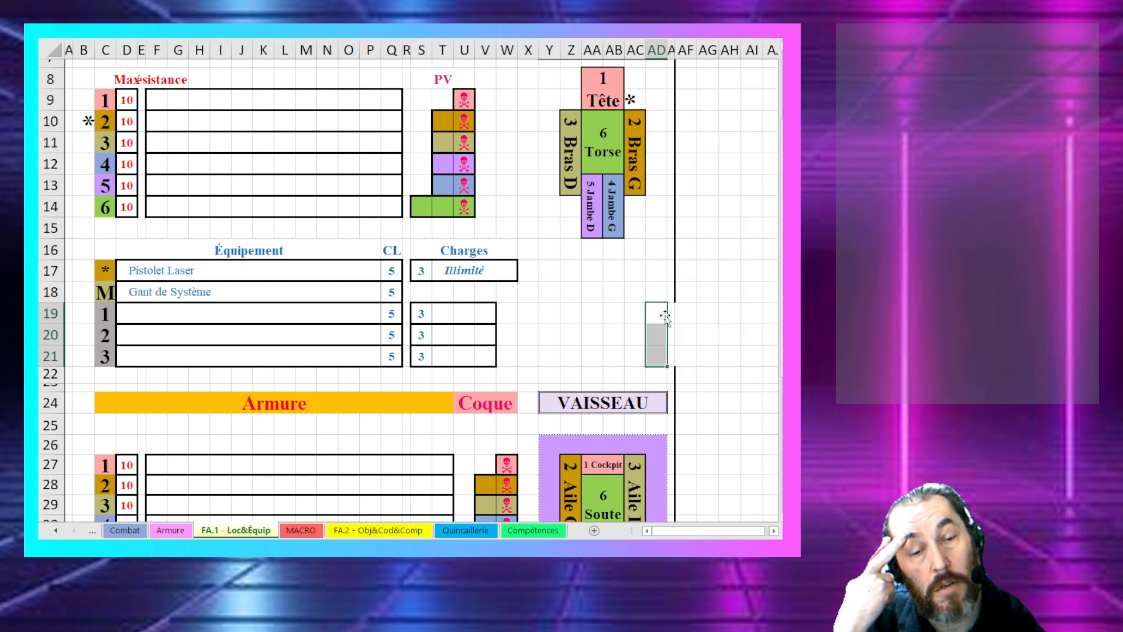
left_click_drag(667, 322, 671, 322)
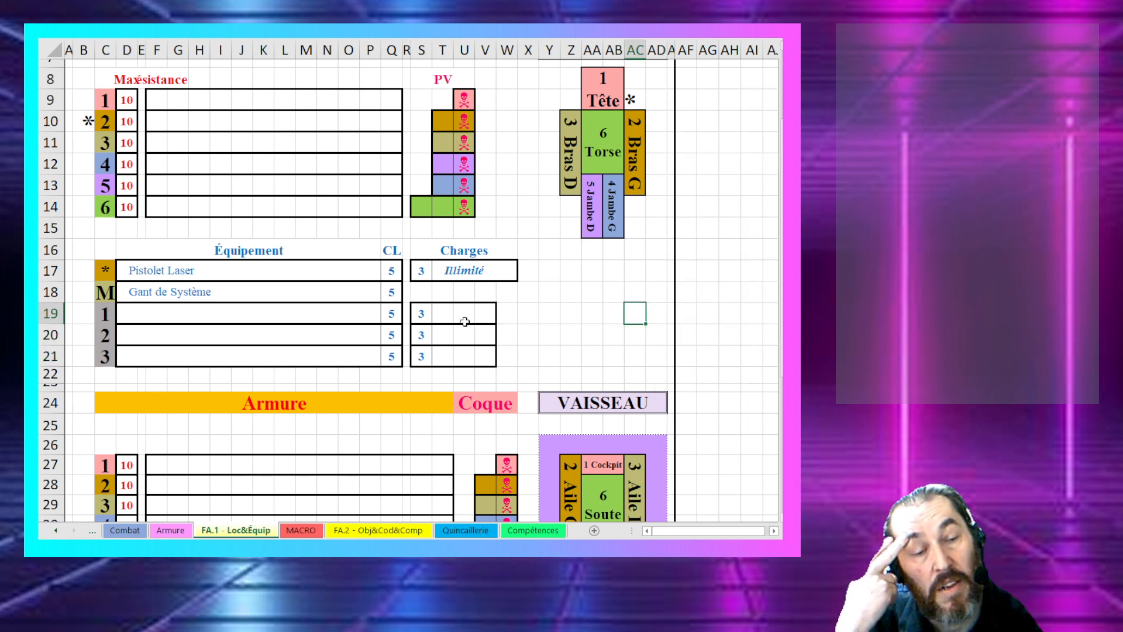
Step: Check the charge boxes and empty name fields of equipment slots 1 to 3
left_click_drag(444, 313, 484, 359)
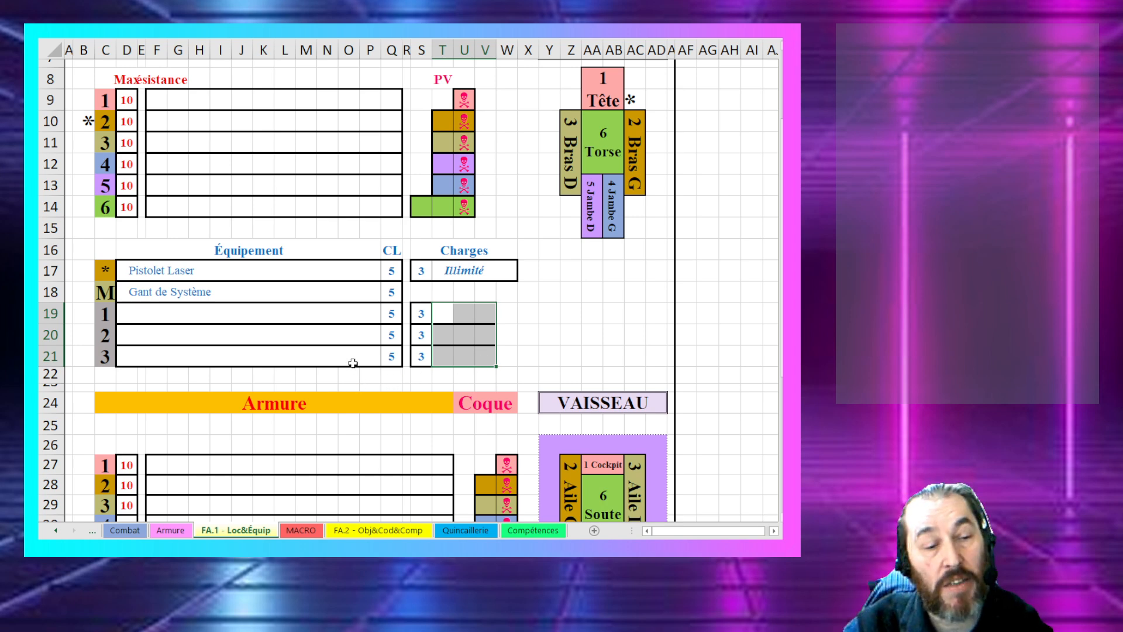
left_click(310, 330)
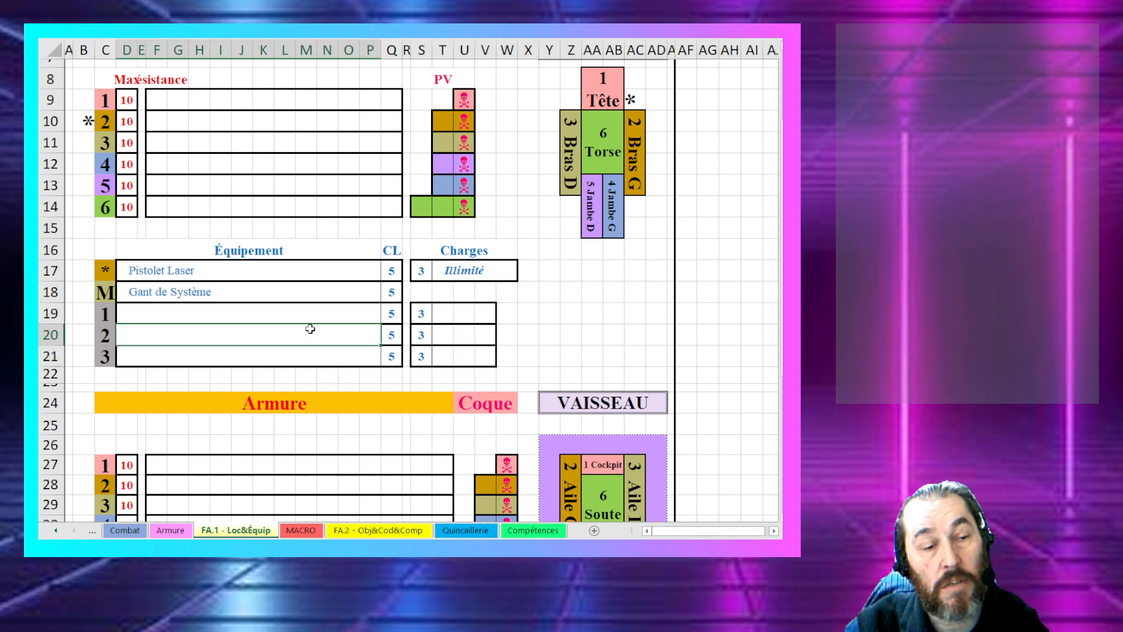
left_click(297, 358)
left_click(307, 330)
left_click(343, 315)
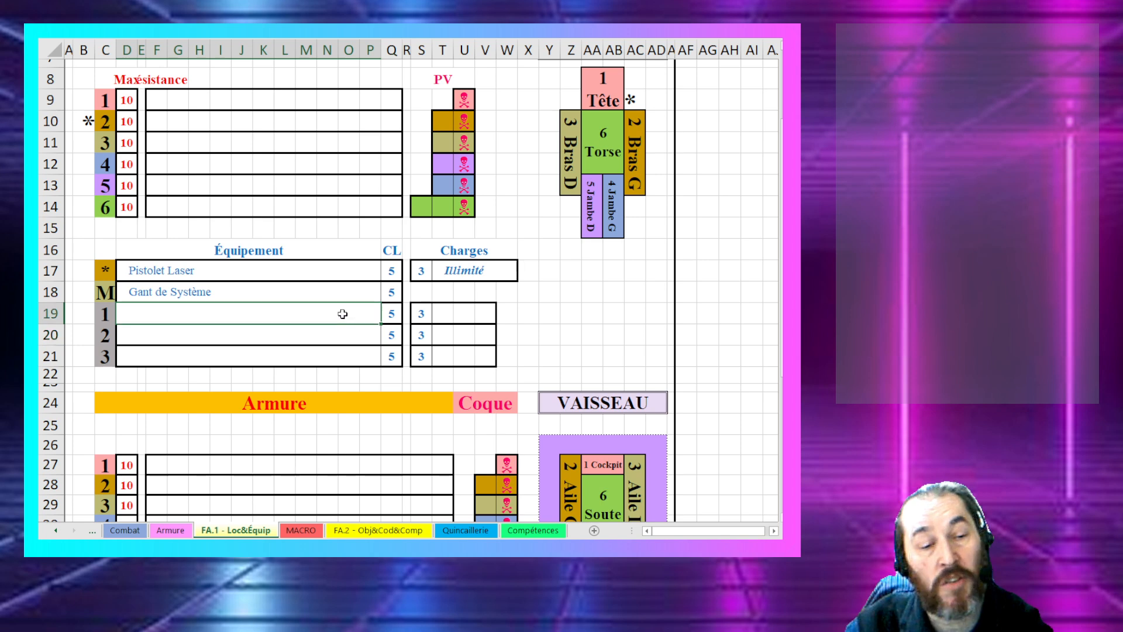
Step: Examine the charge boxes of equipment slots 1 to 3 and the Réacteur Dorsal and Soute tables on the FA.2 - Obj&Cod&Comp sheet
left_click_drag(437, 313, 477, 361)
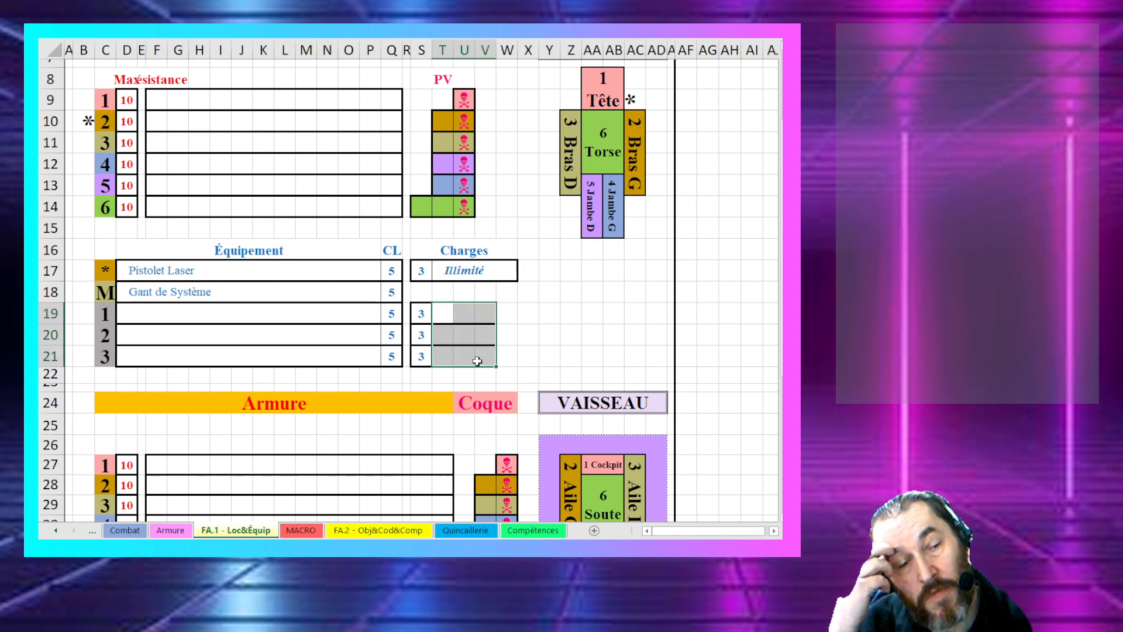
left_click_drag(251, 314, 251, 366)
left_click(472, 318)
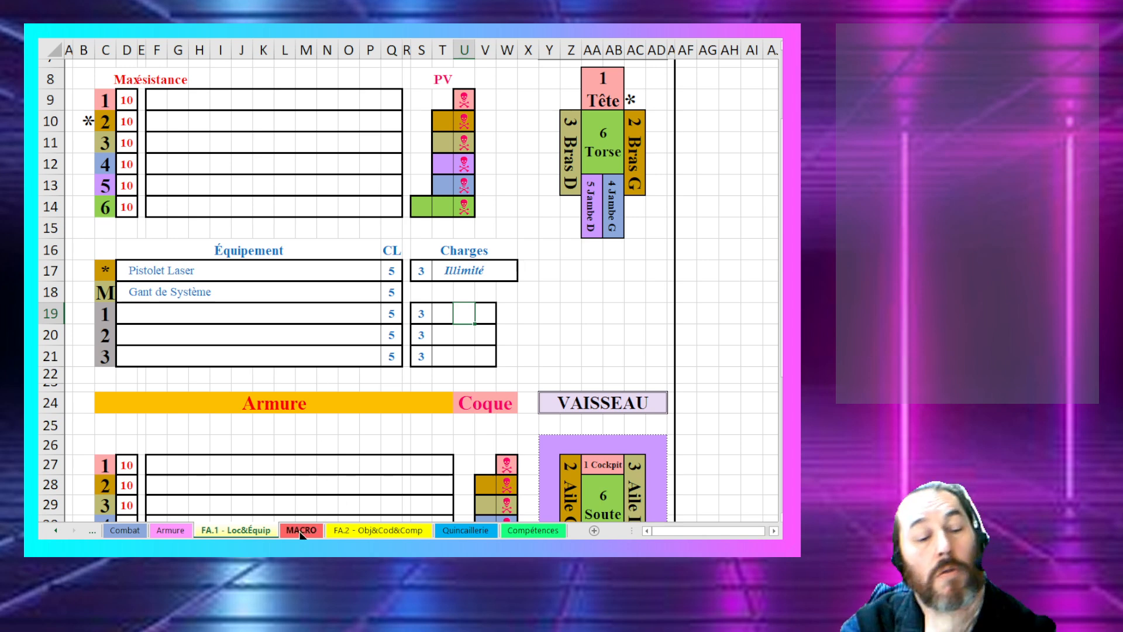
left_click(378, 530)
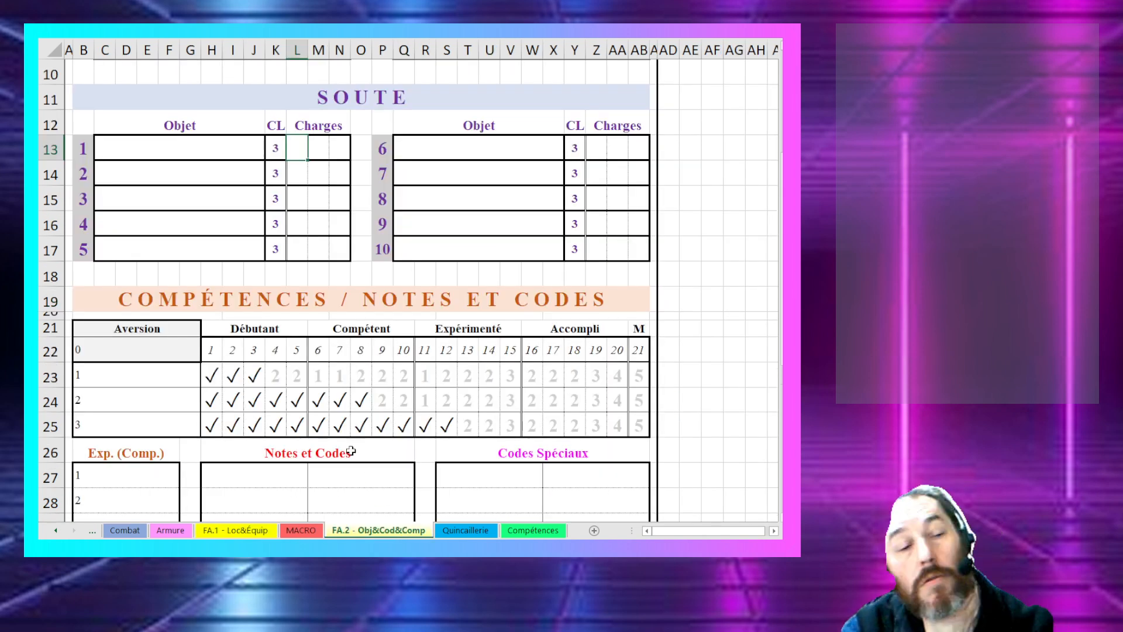
scroll(321, 364, "up", 3)
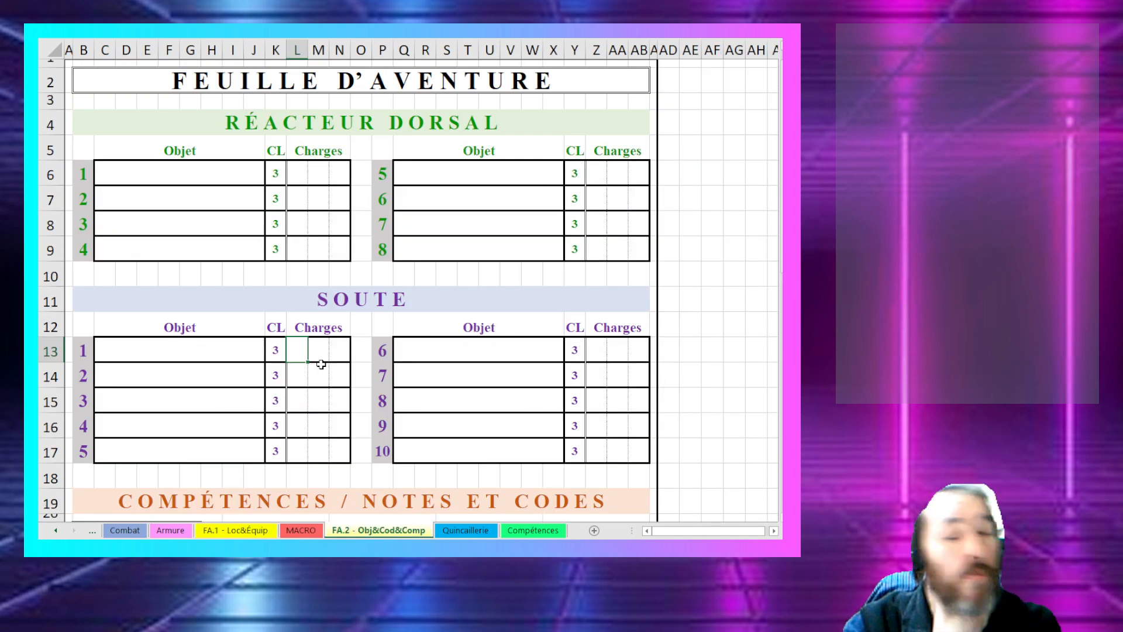
left_click(264, 232)
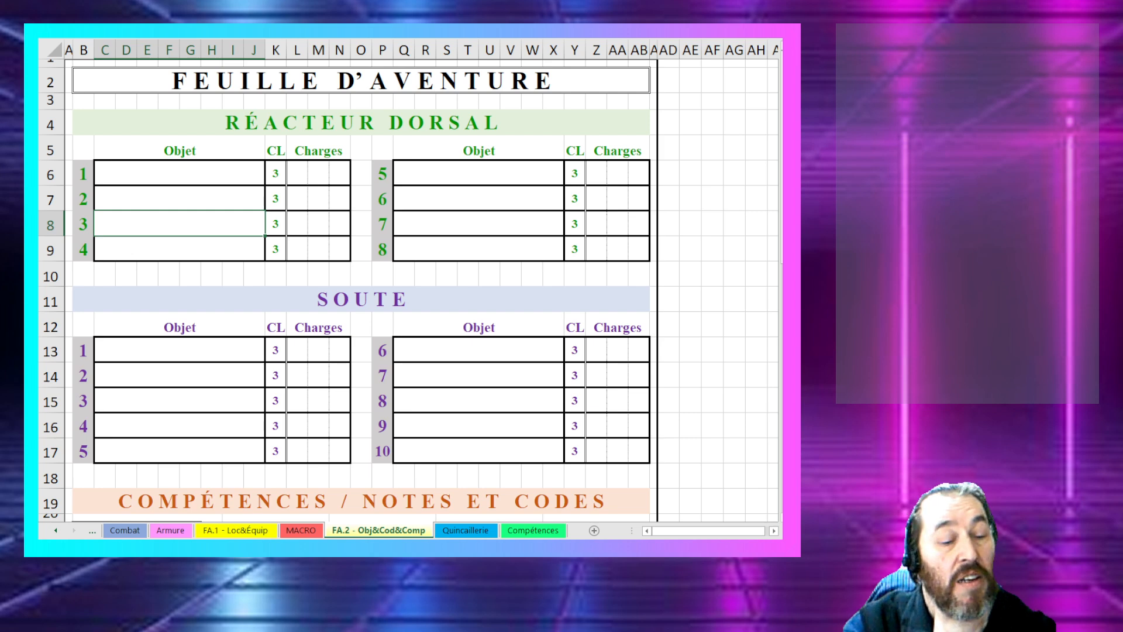
Step: On the Quincaillerie sheet, move the Chargeur Mini-Missile and Chargeur Grenades rows directly below Médikit
left_click(450, 532)
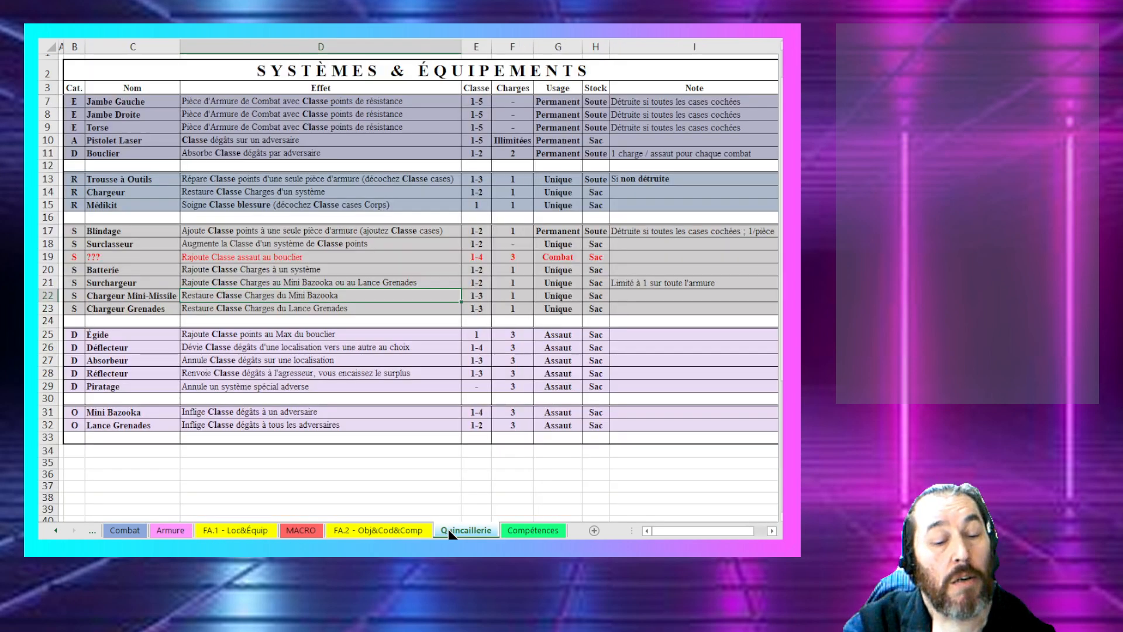
left_click(209, 243)
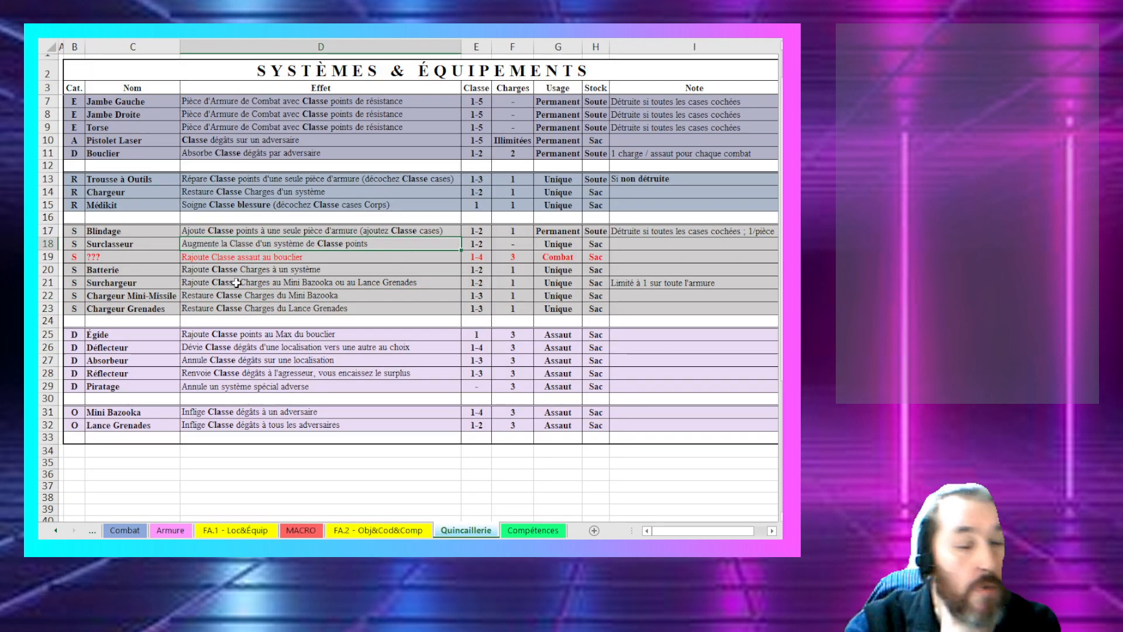
mouse_move(233, 308)
left_mouse_down()
mouse_move(231, 284)
mouse_move(230, 294)
left_mouse_up()
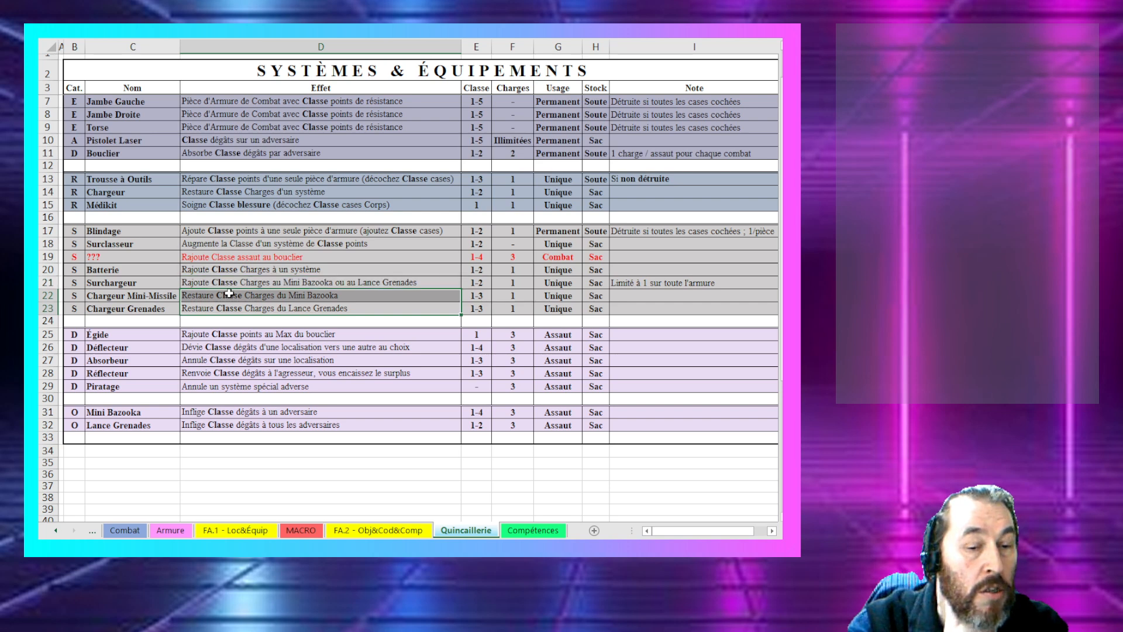
left_click_drag(227, 282, 230, 240)
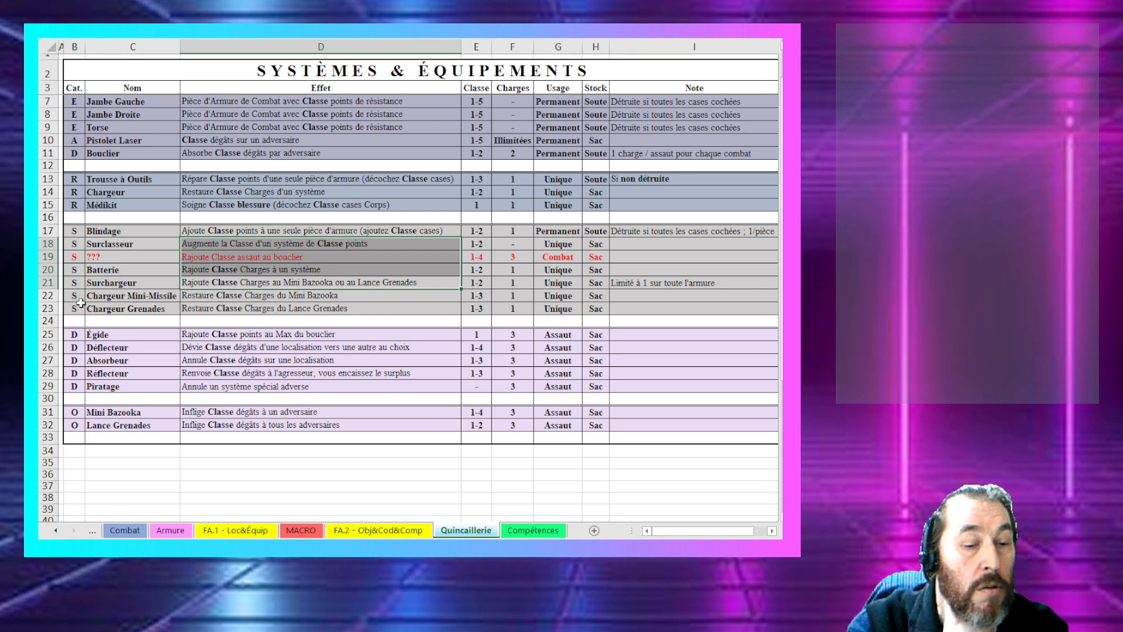
left_click(41, 298)
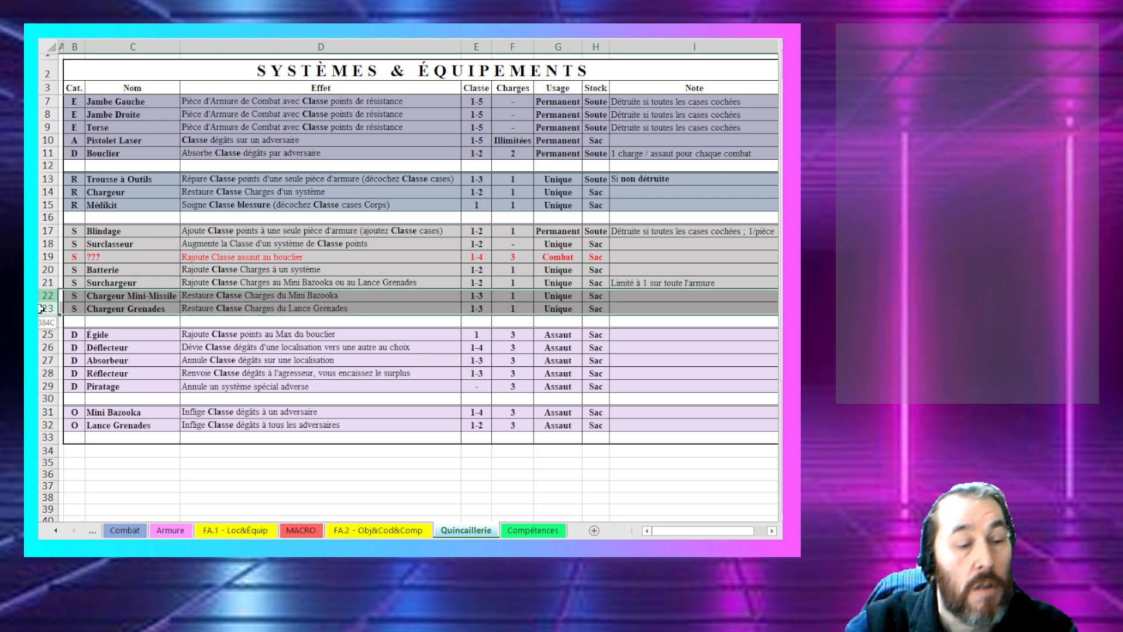
left_click_drag(41, 299, 41, 308)
key("ctrl+x")
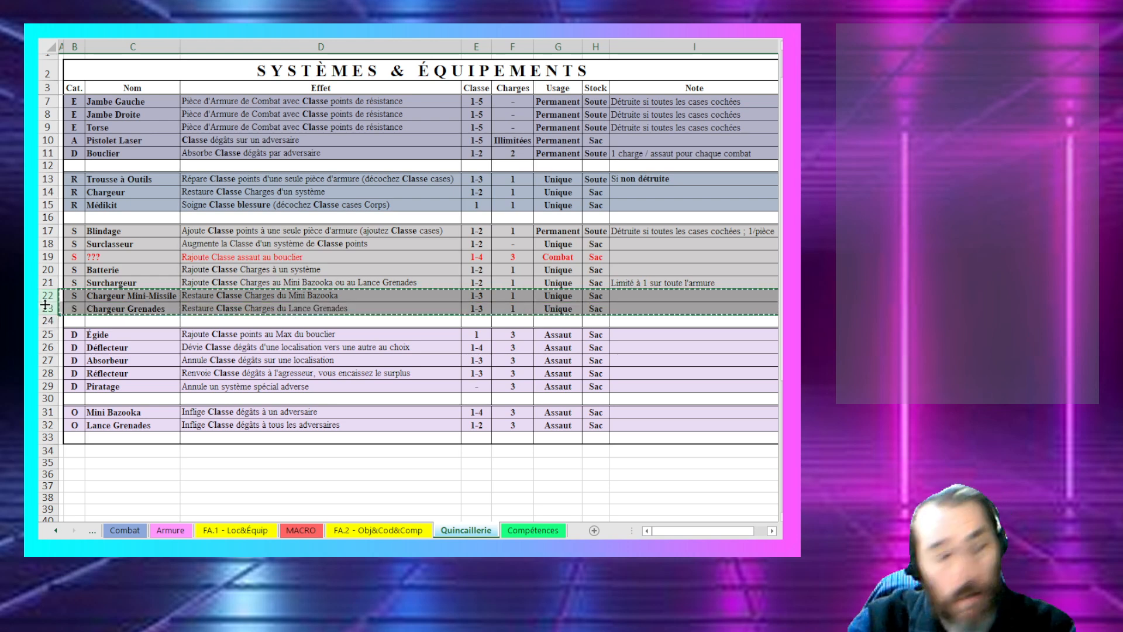
right_click(48, 218)
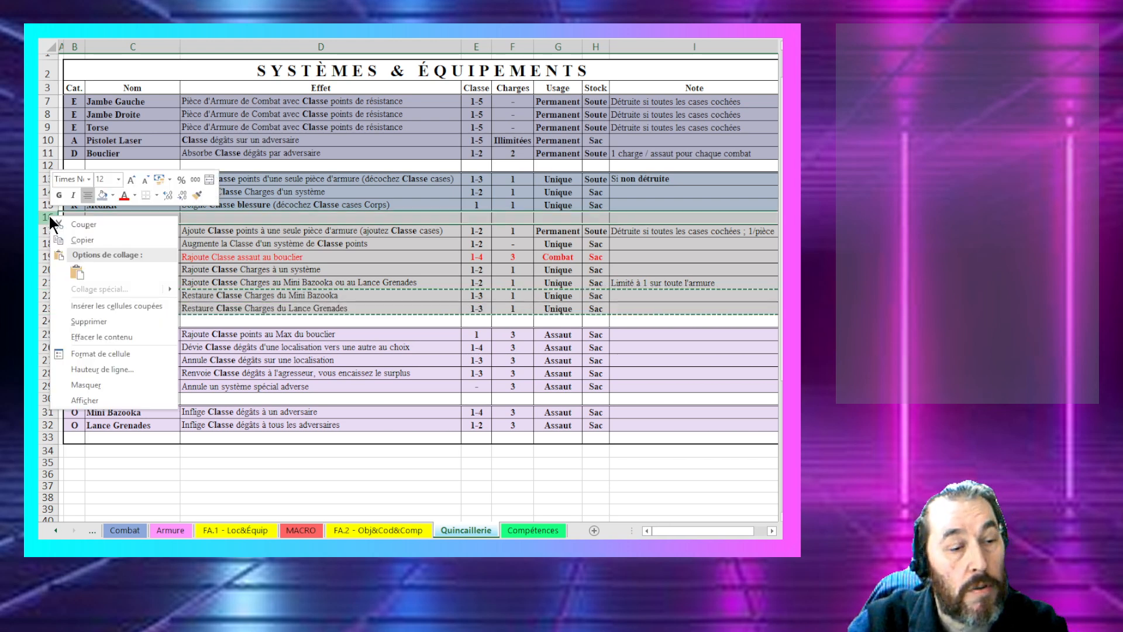
left_click(82, 306)
left_click(158, 256)
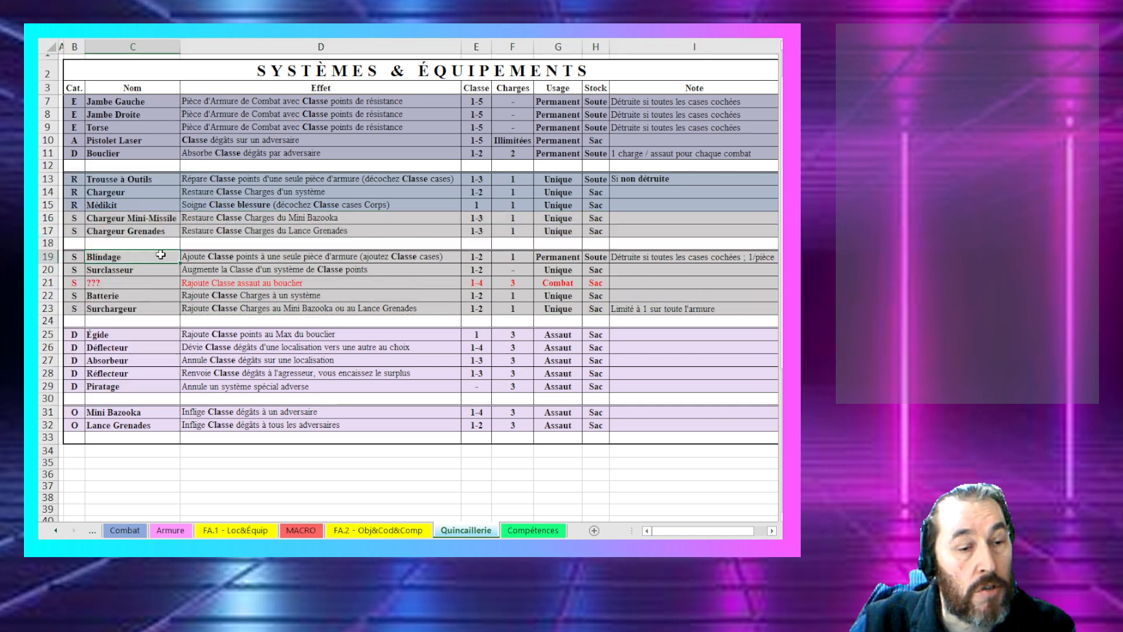
Step: Set the category of Chargeur Mini-Missile and Chargeur Grenades to R
left_click(76, 217)
type("R")
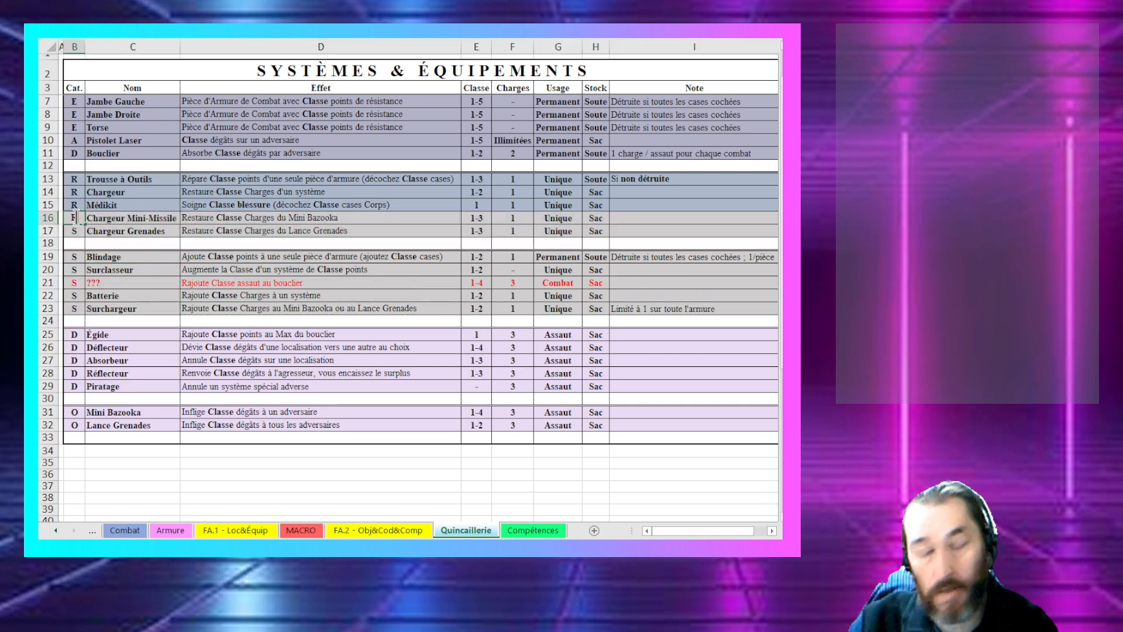
key("Return")
type("R")
key("Return")
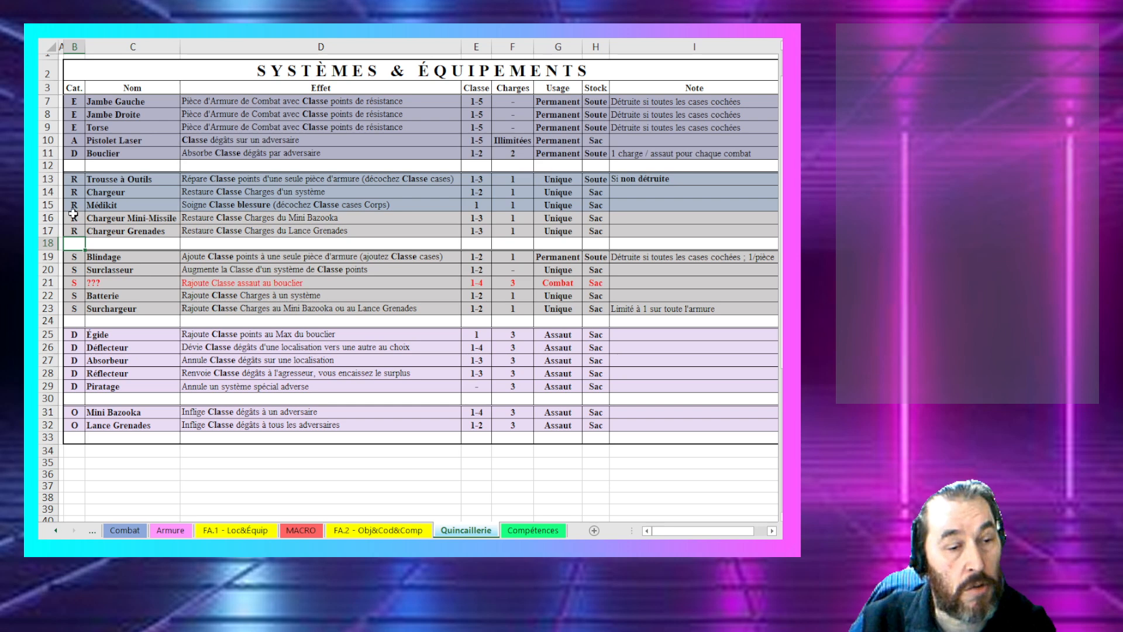
Step: Fill the Chargeur Mini-Missile and Chargeur Grenades rows with the blue-grey colour of the R group
right_click(73, 208)
key("Escape")
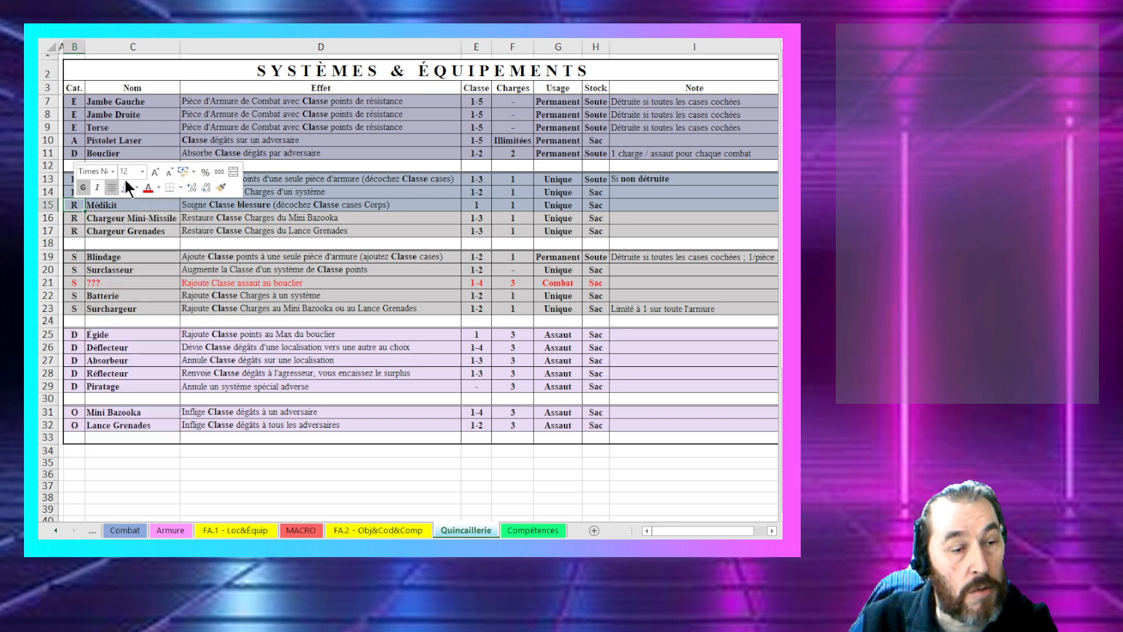
key("Down")
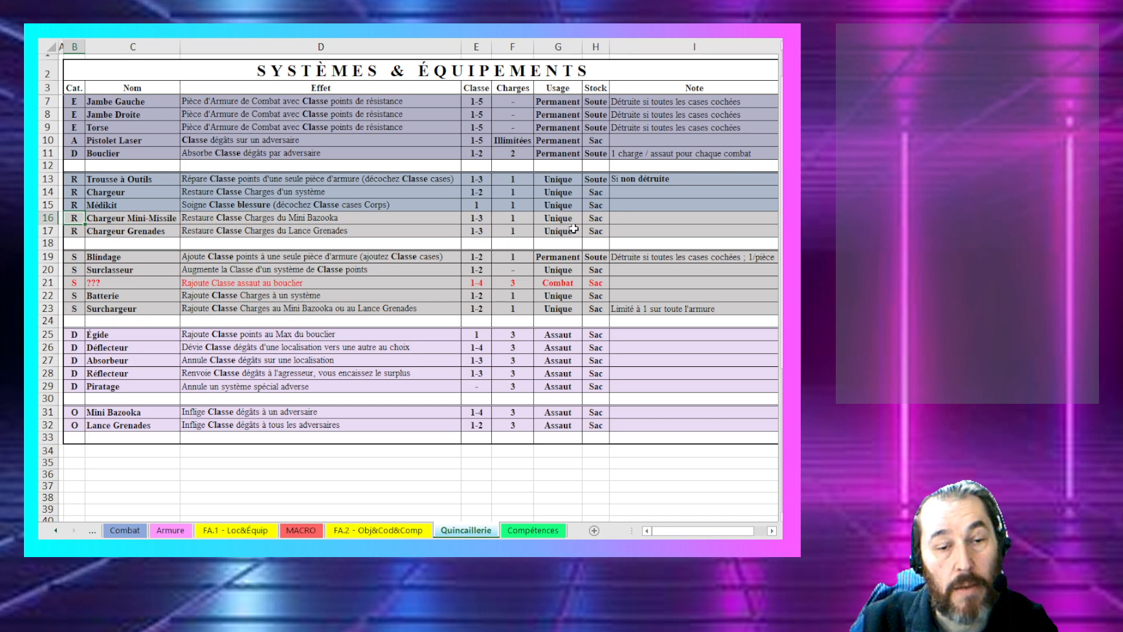
left_click(627, 231, "shift")
right_click(631, 233)
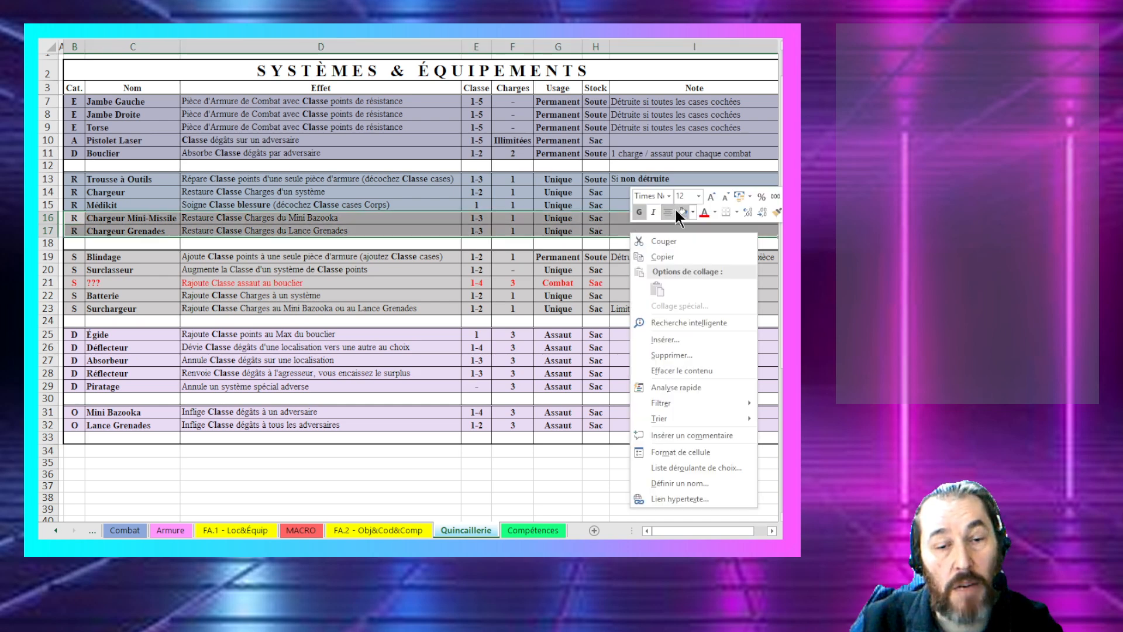
left_click(675, 207)
left_click(333, 214)
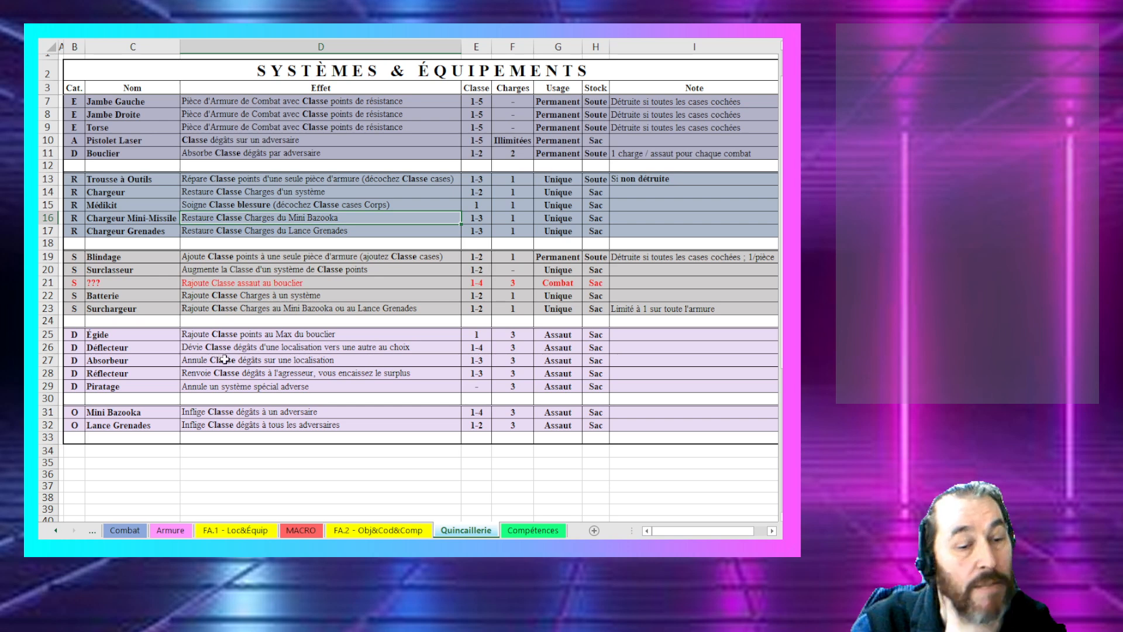
Step: Review the Effet descriptions of Égide, Mini Bazooka and Lance Grenades
left_click(237, 334)
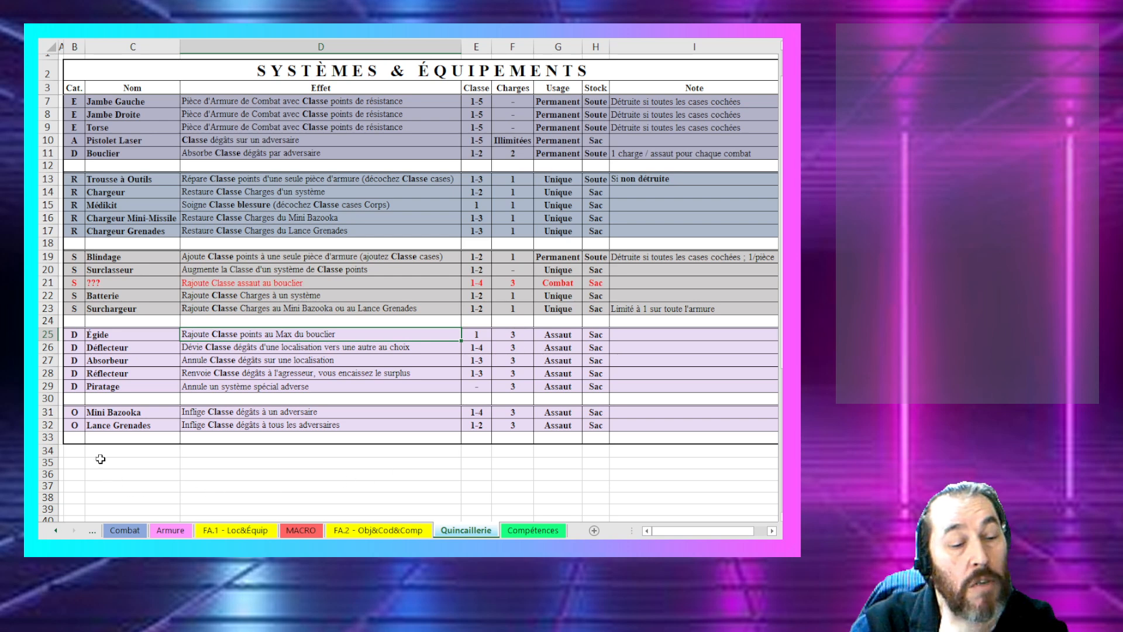
left_click(92, 423)
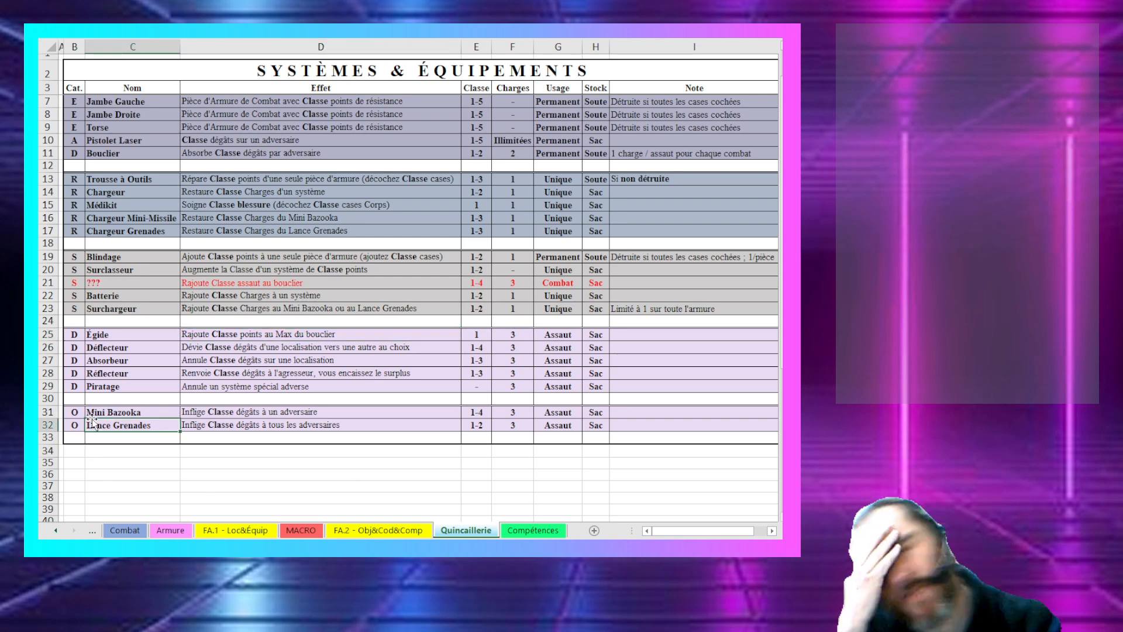
left_click(143, 409)
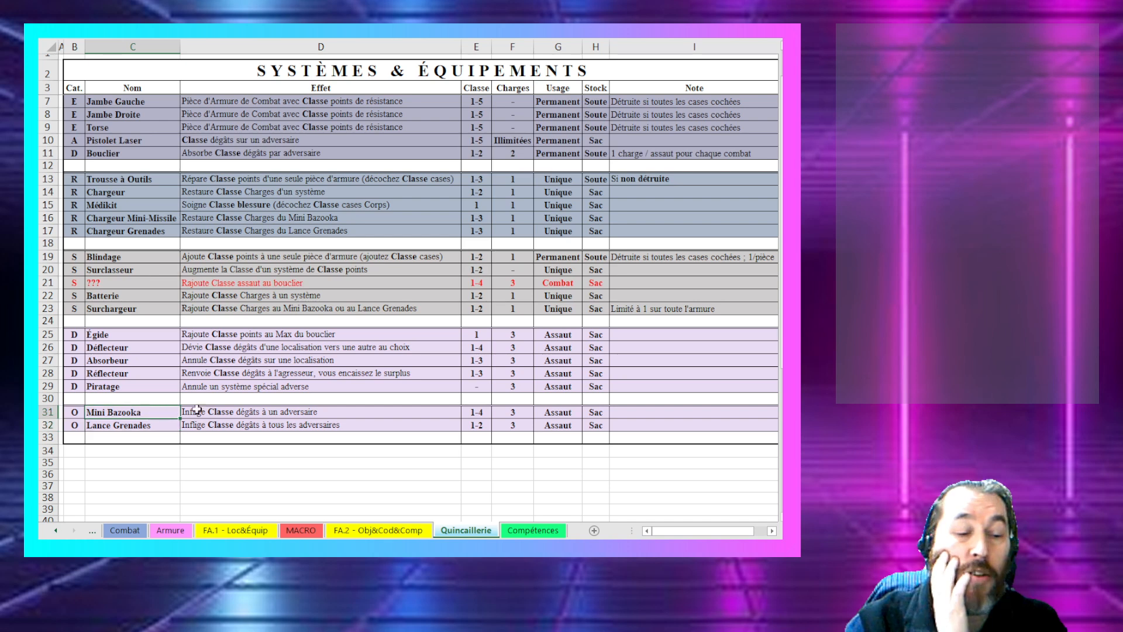
left_click(201, 408)
left_click(92, 427)
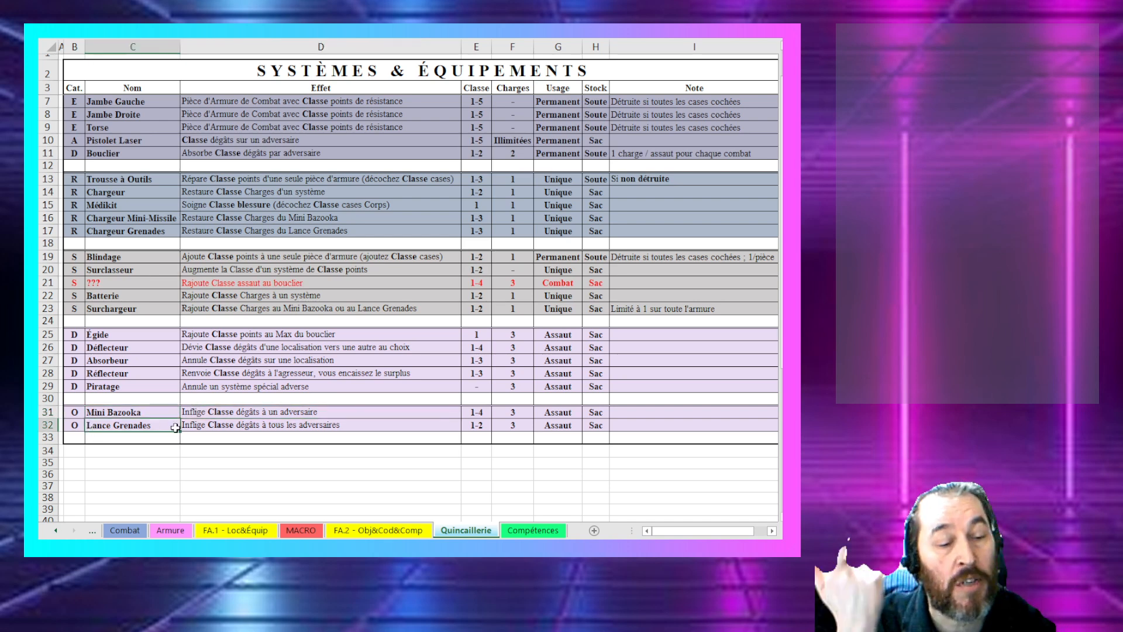
left_click(231, 430)
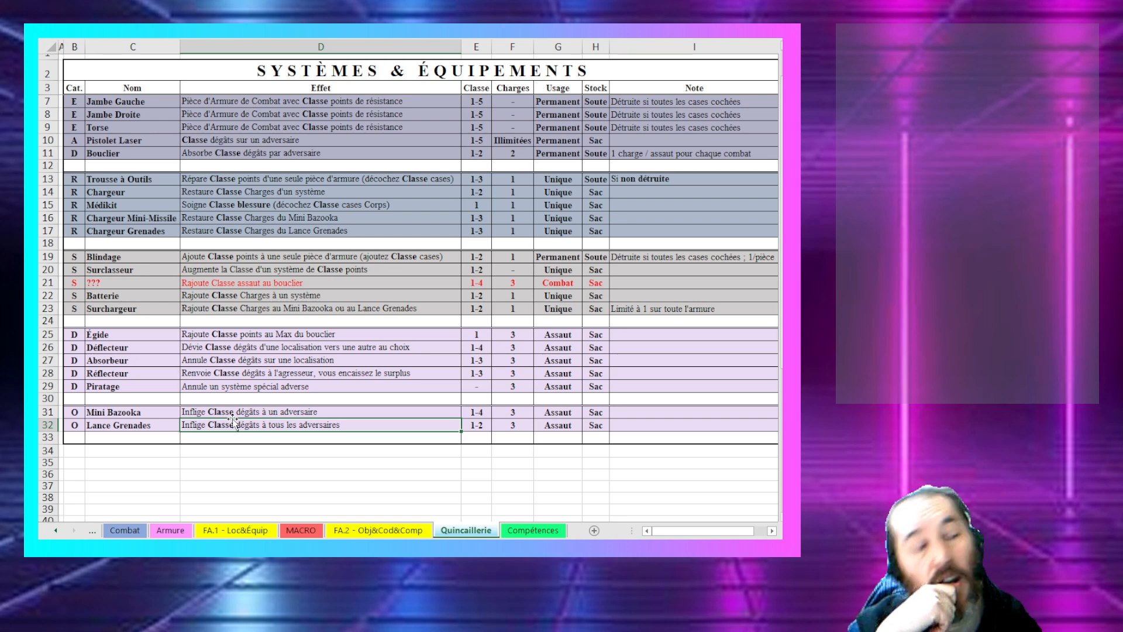
Step: Compare the Mini Bazooka and Lance Grenades weapons with Pistolet Laser and Chargeur Grenades
left_click(121, 145)
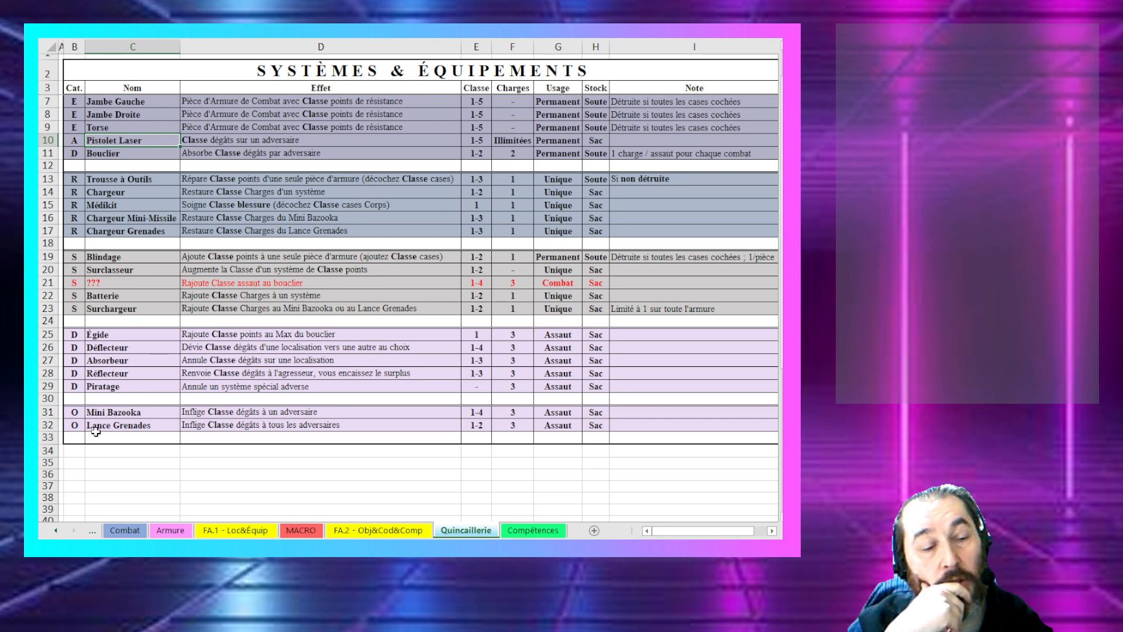
left_click_drag(120, 416, 122, 425)
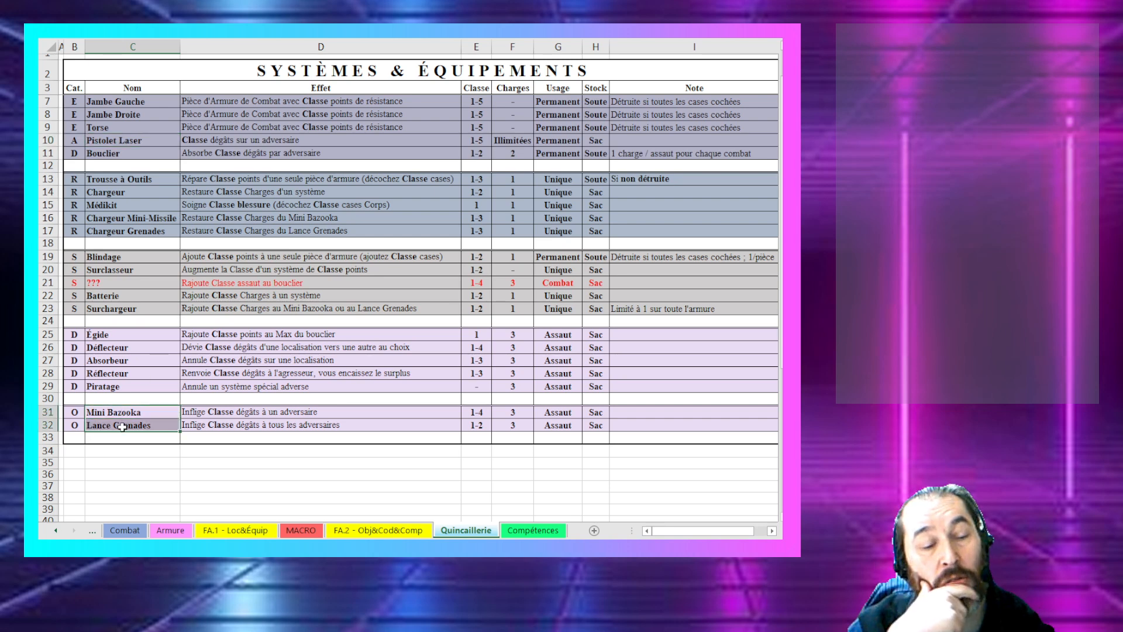
left_click(130, 413)
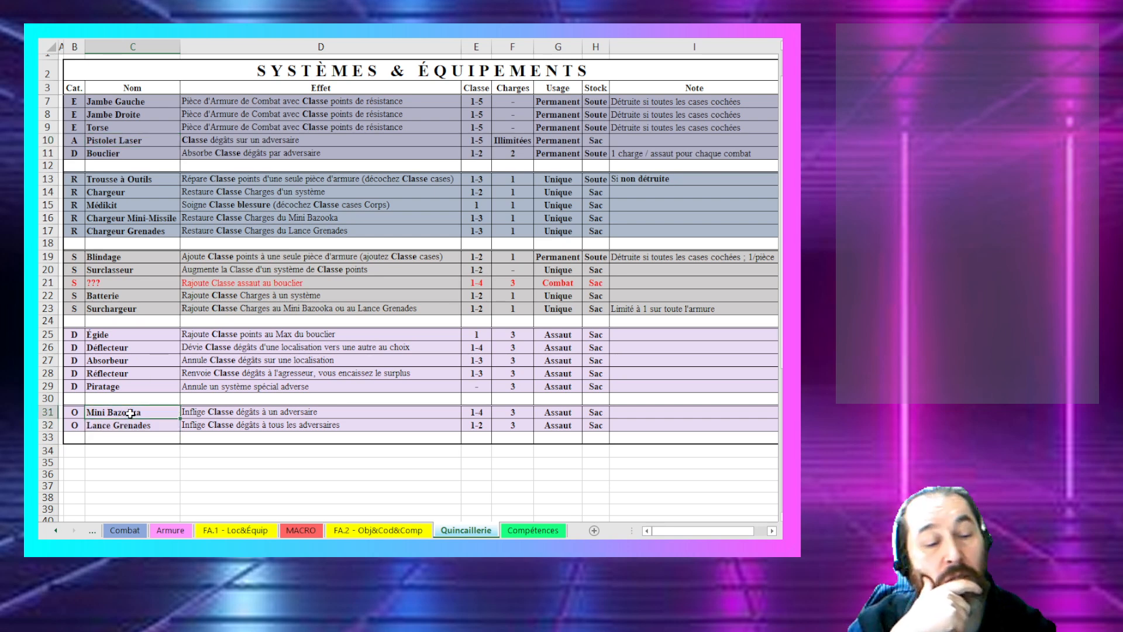
left_click(131, 426)
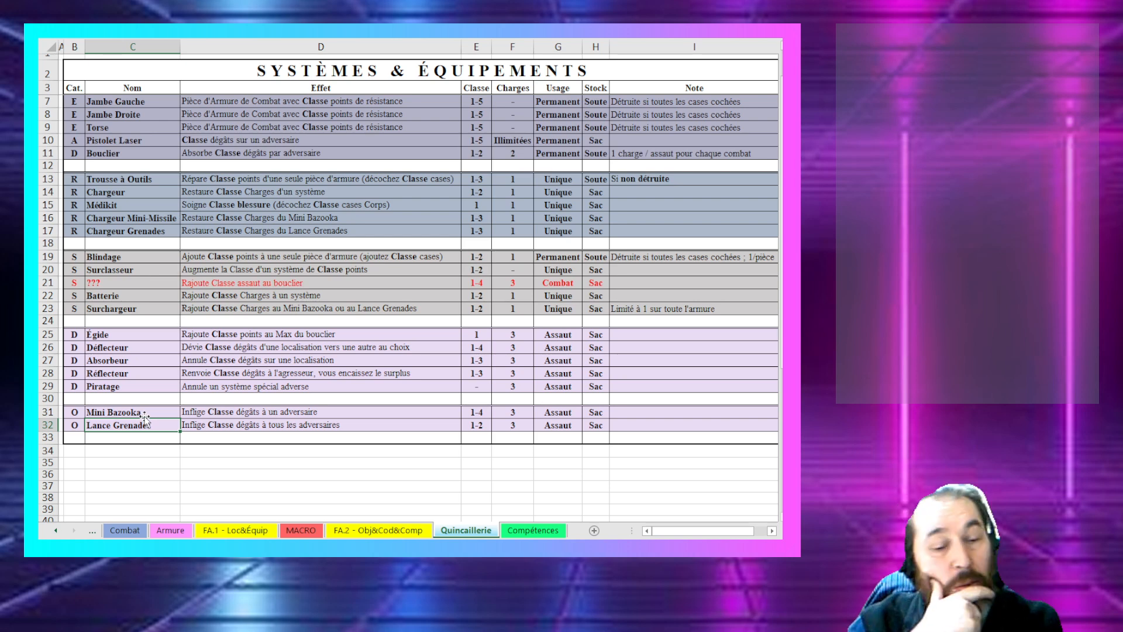
left_click(122, 228)
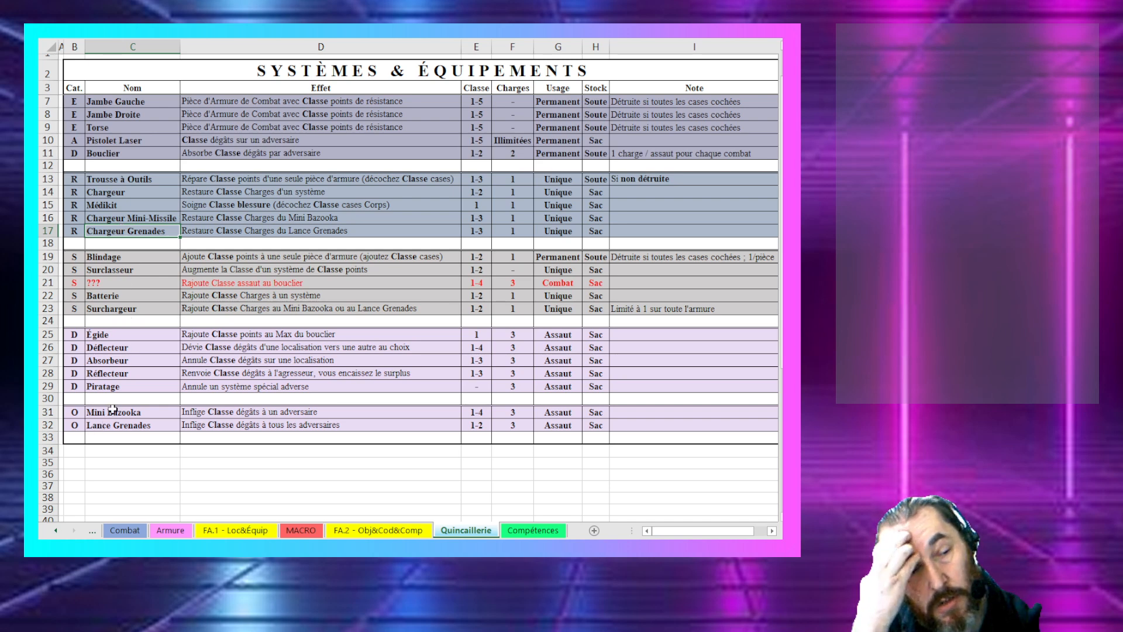
left_click_drag(112, 410, 110, 426)
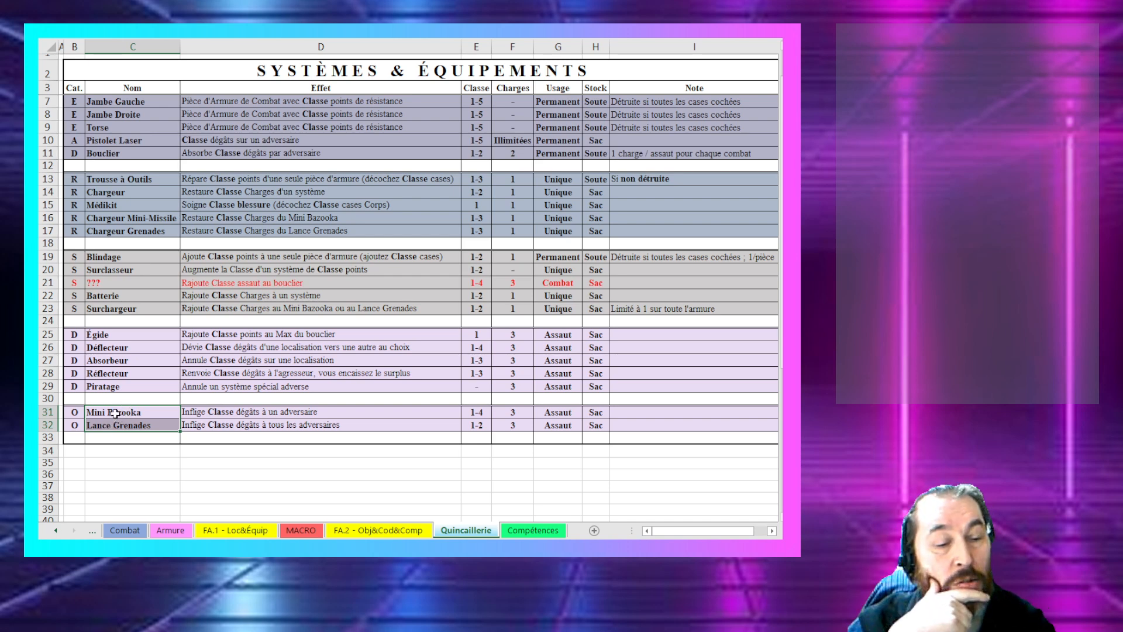
Step: Check the Effet and Classe ranges of the two O weapons, Mini Bazooka and Lance Grenades
left_click(322, 414)
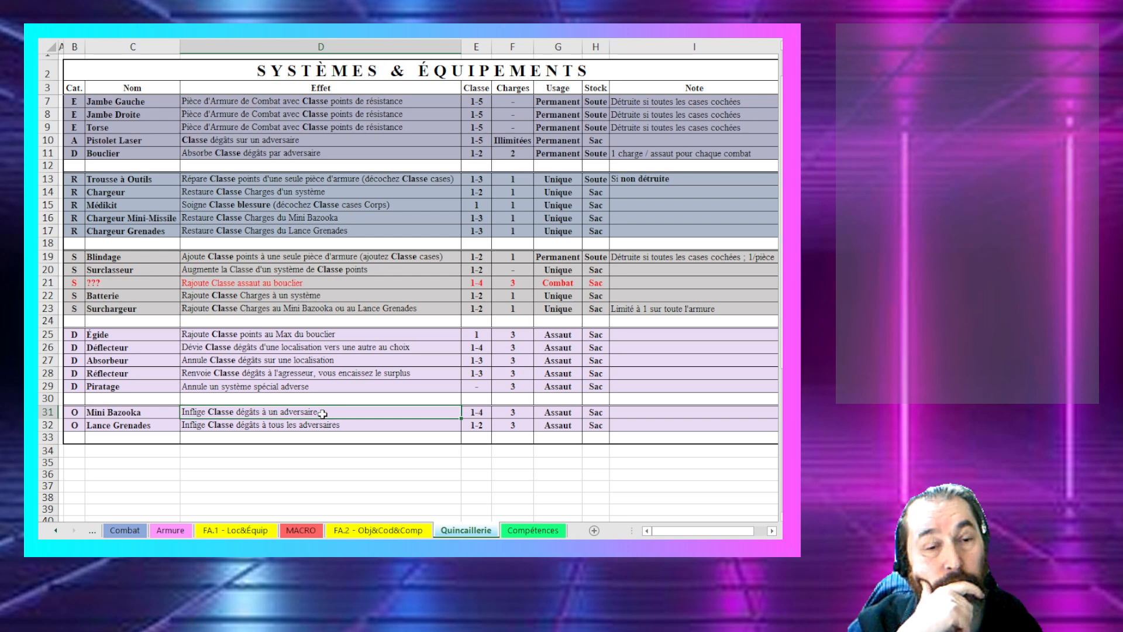
left_click(481, 412)
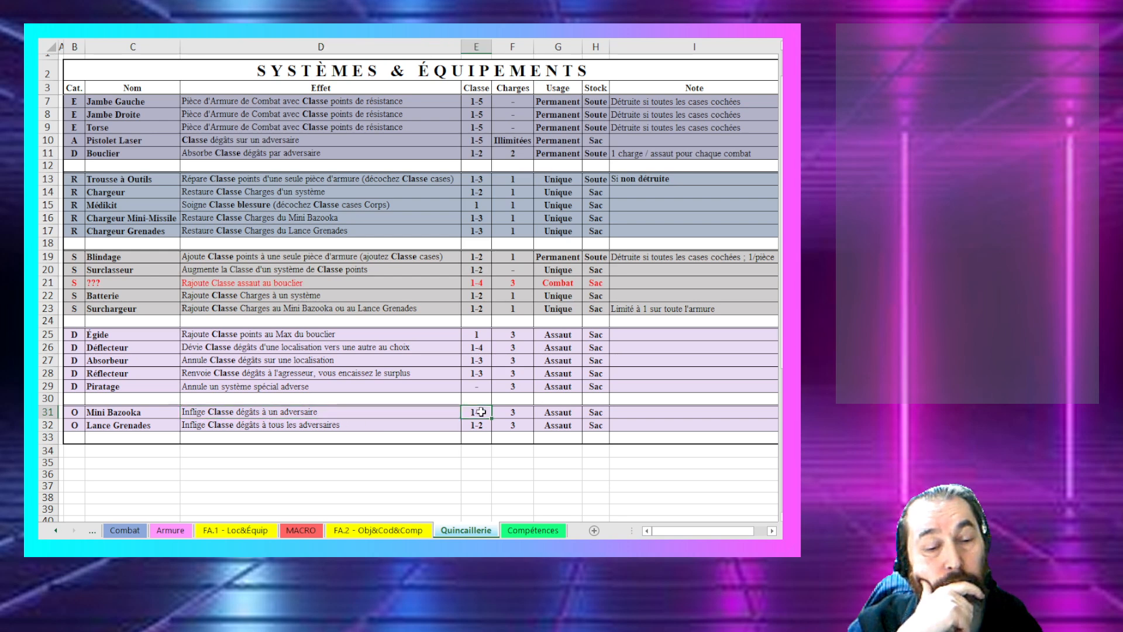
left_click(480, 437)
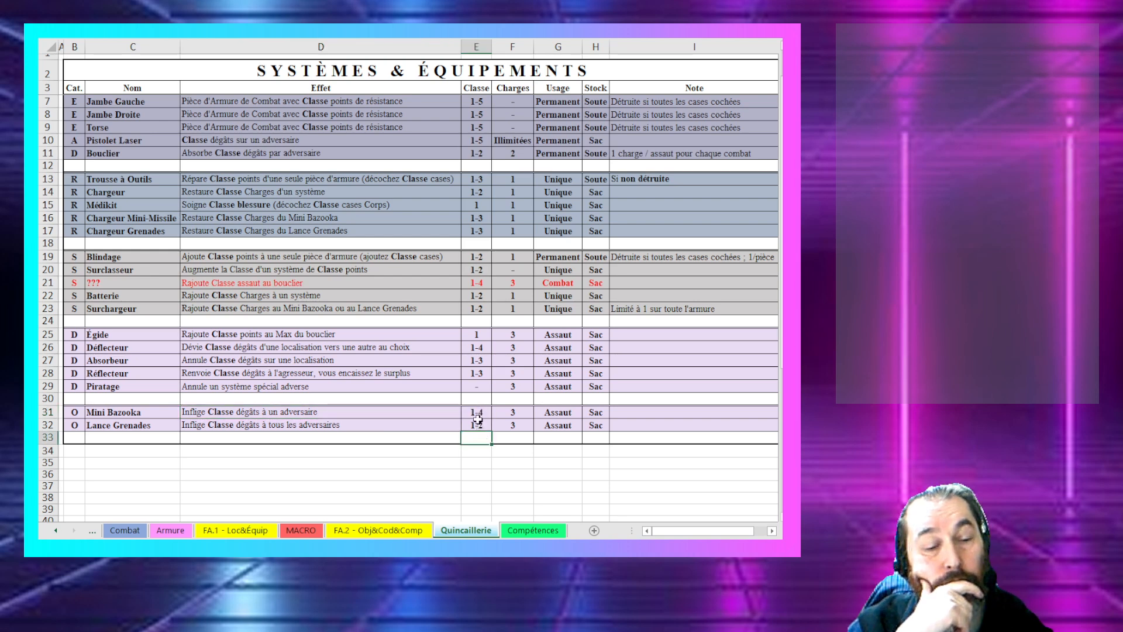
left_click_drag(478, 419, 81, 415)
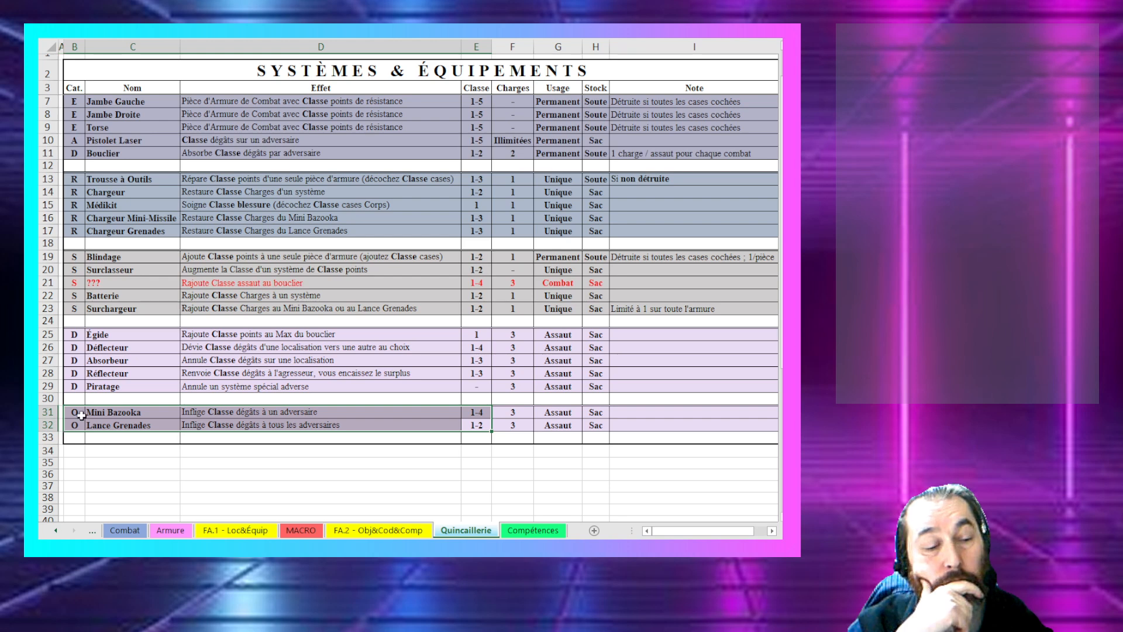
left_click(128, 414)
left_click(128, 420)
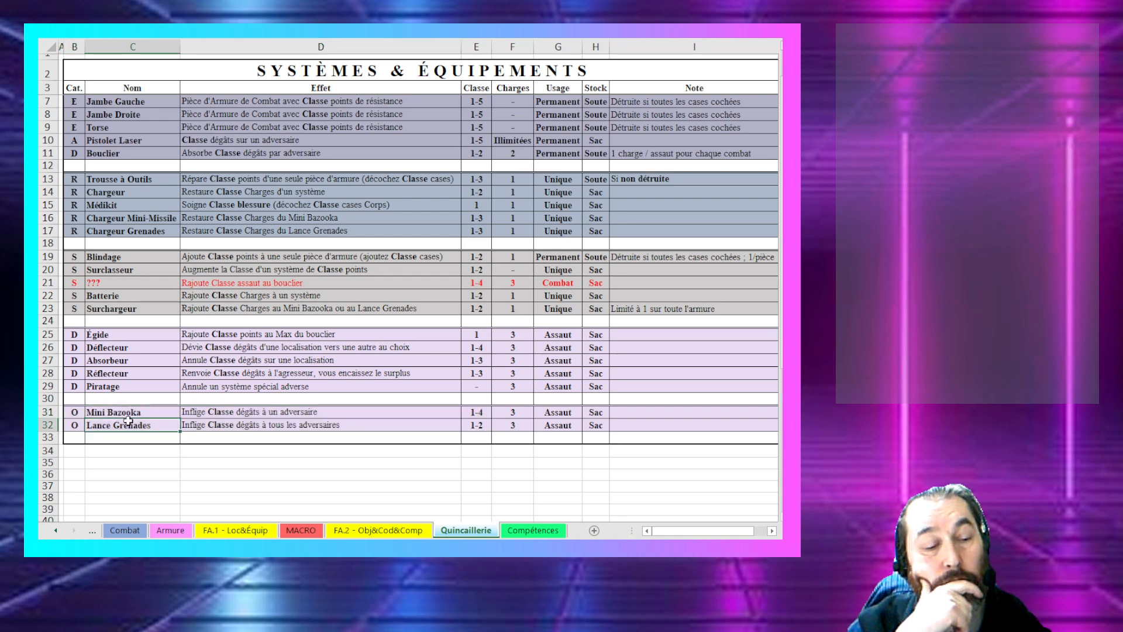
Step: Compare the Mini Bazooka weapon with the Effet description of Chargeur Mini-Missile in the equipment table
left_click(129, 413)
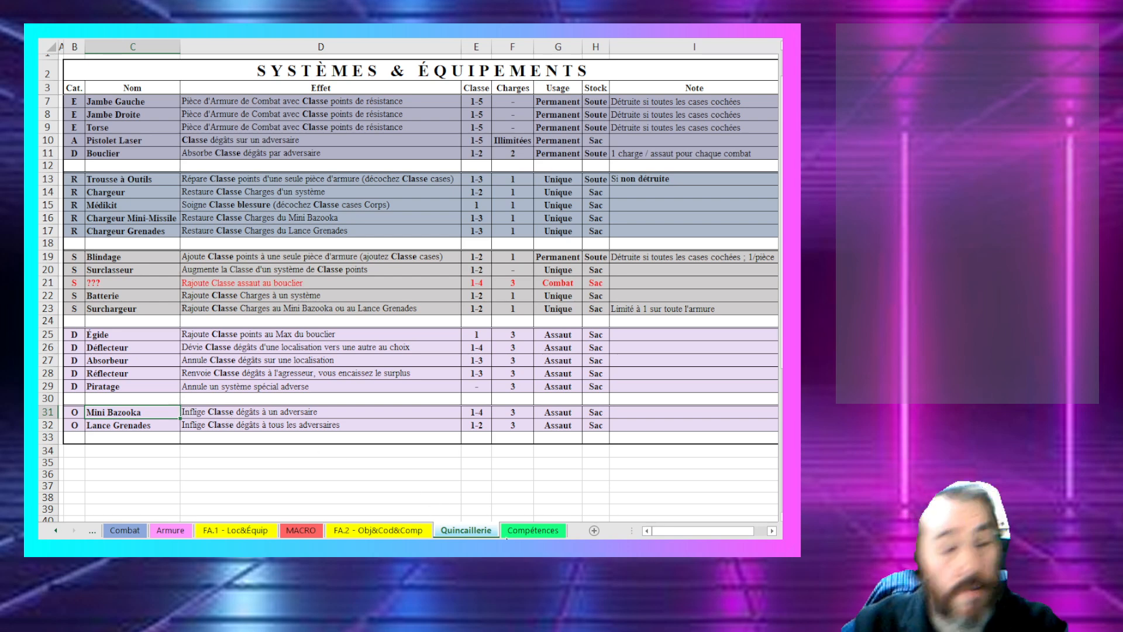
scroll(159, 263, "up", 1)
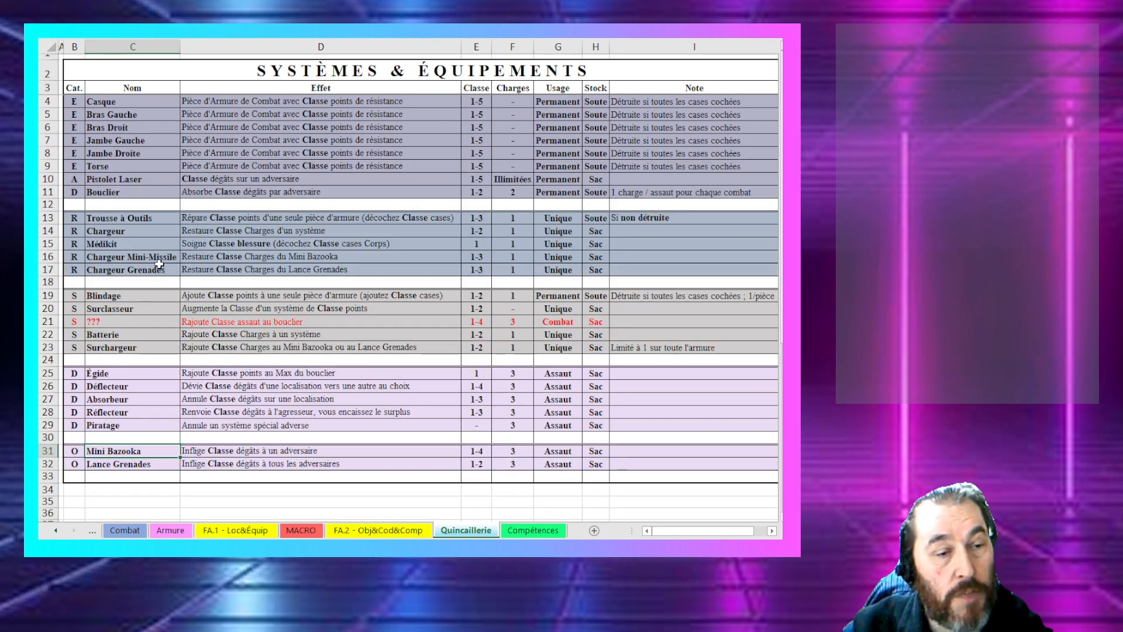
left_click(212, 254)
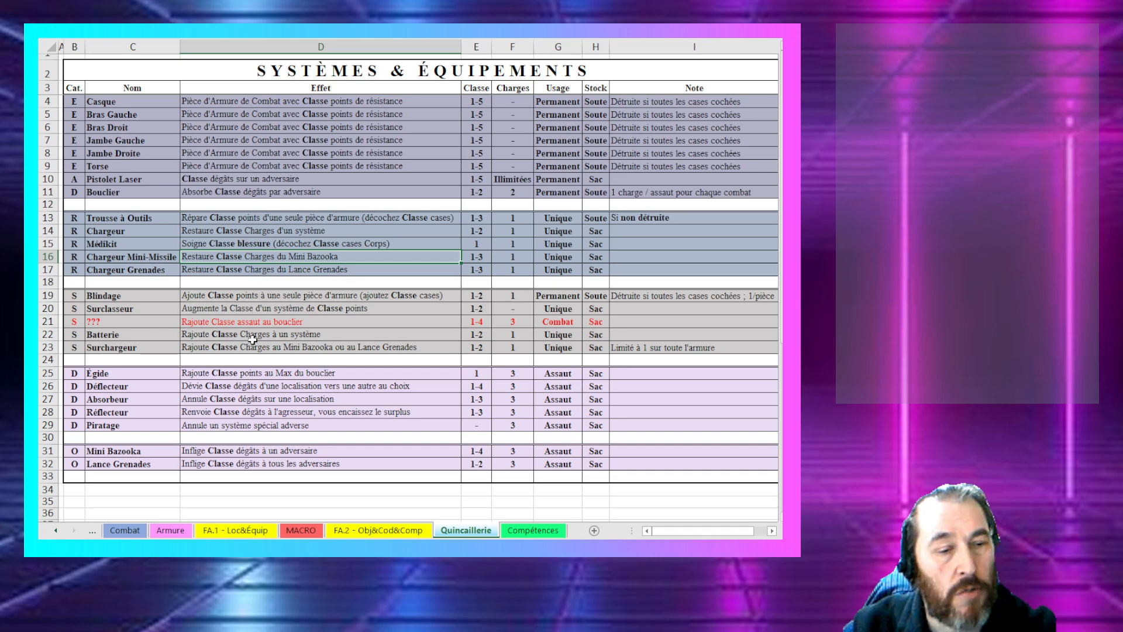
scroll(256, 321, "down", 1)
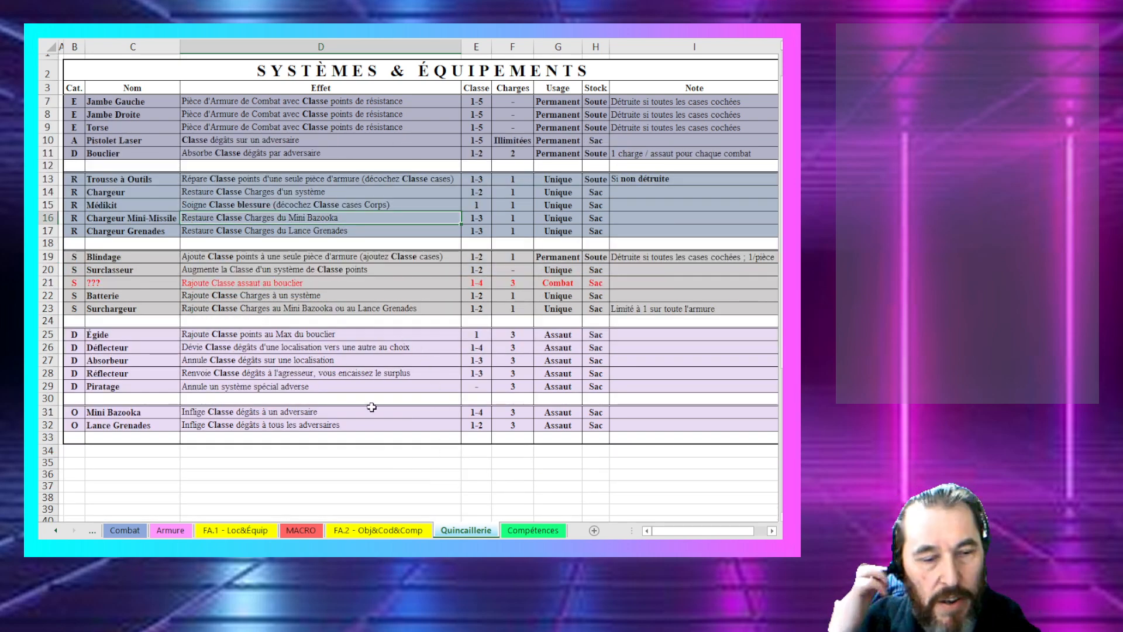
Step: Review the FA.2, FA.1, Armure, MACRO and Compétences sheets of the workbook one after another
left_click(348, 525)
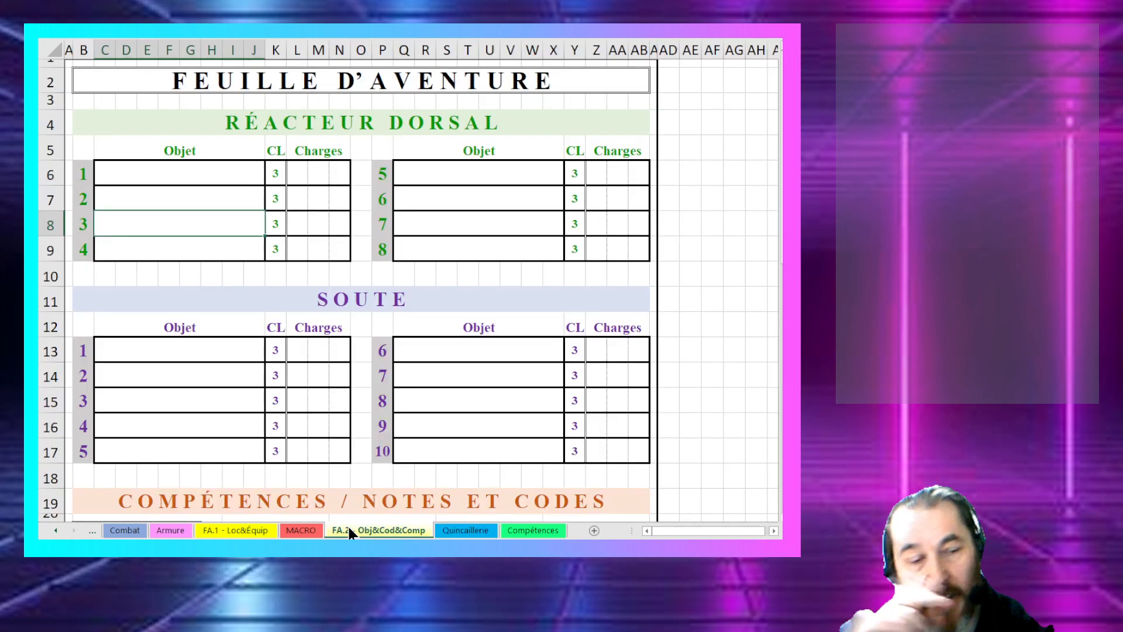
left_click(252, 531)
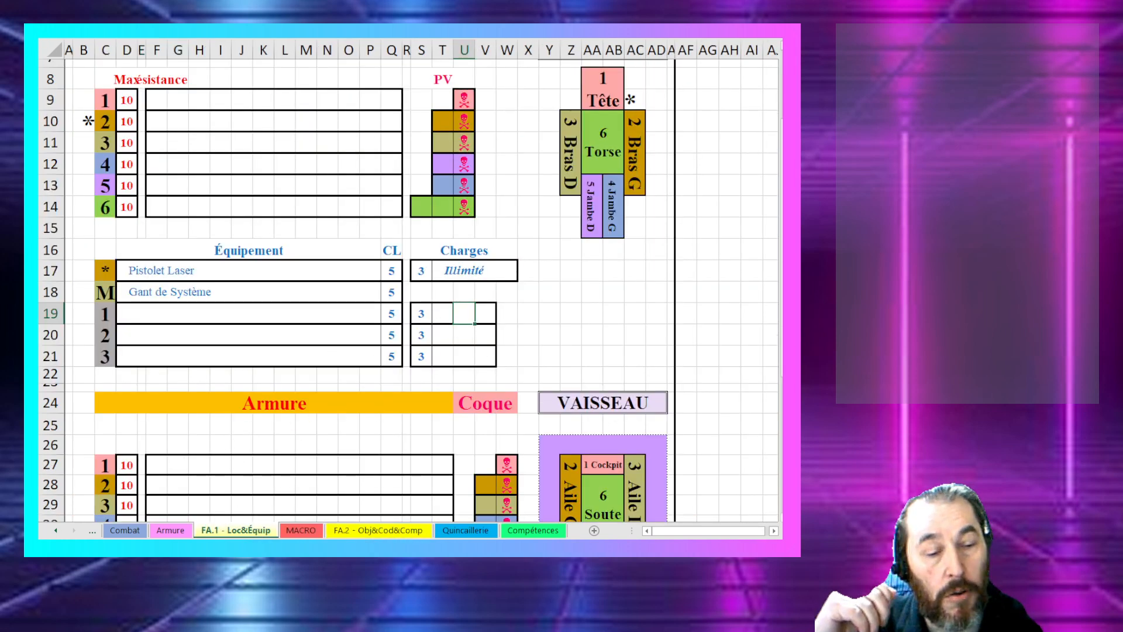
left_click(180, 533)
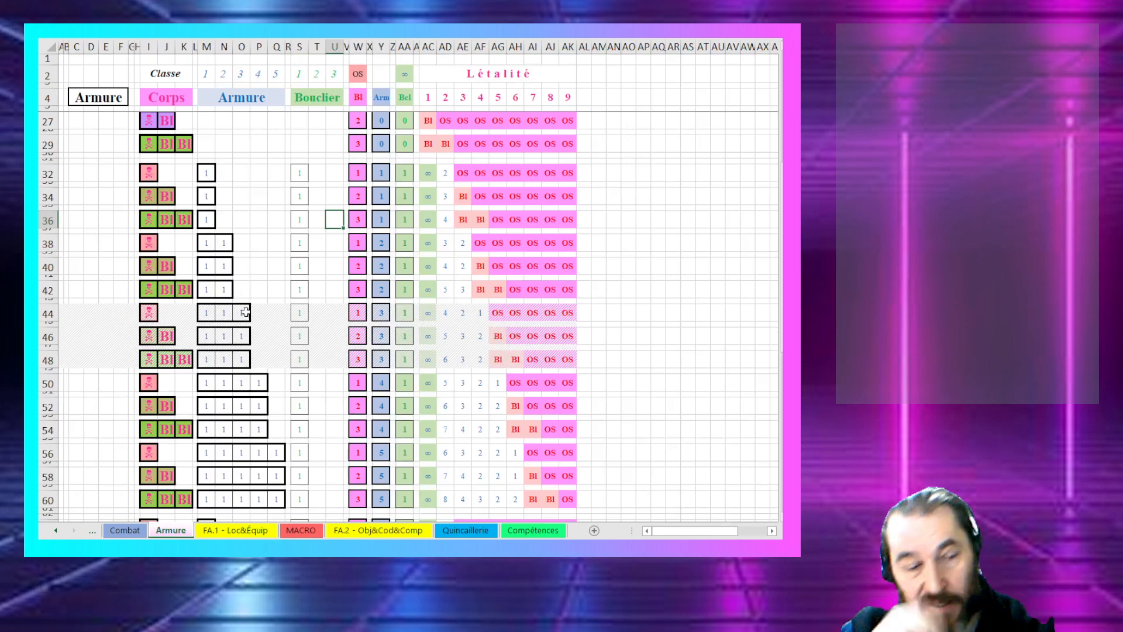
left_click(310, 530)
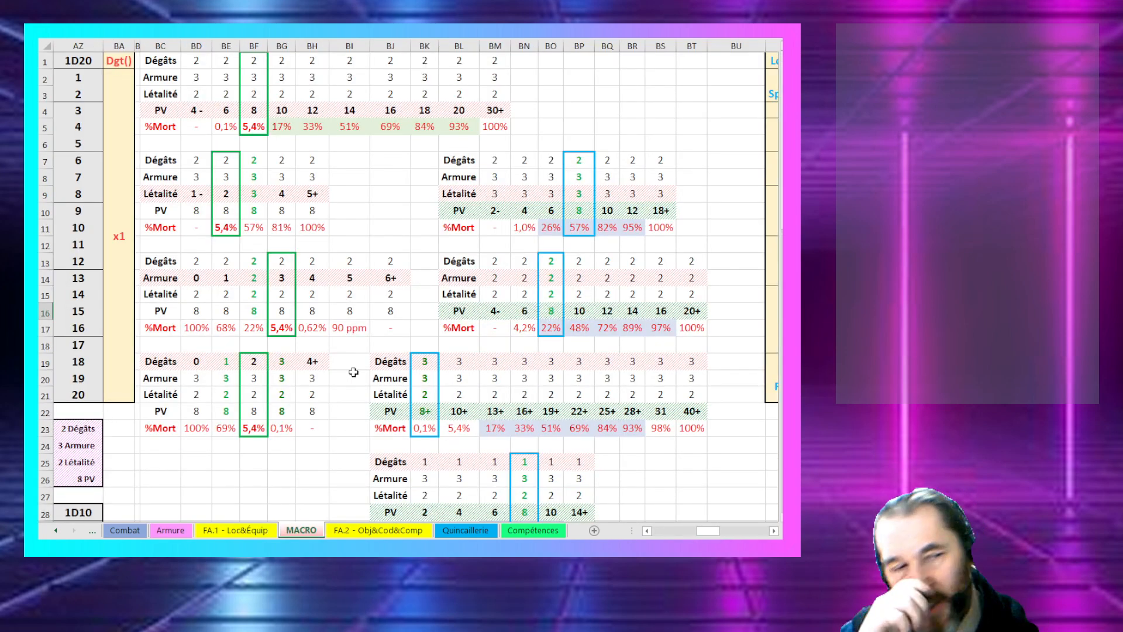
left_click(531, 530)
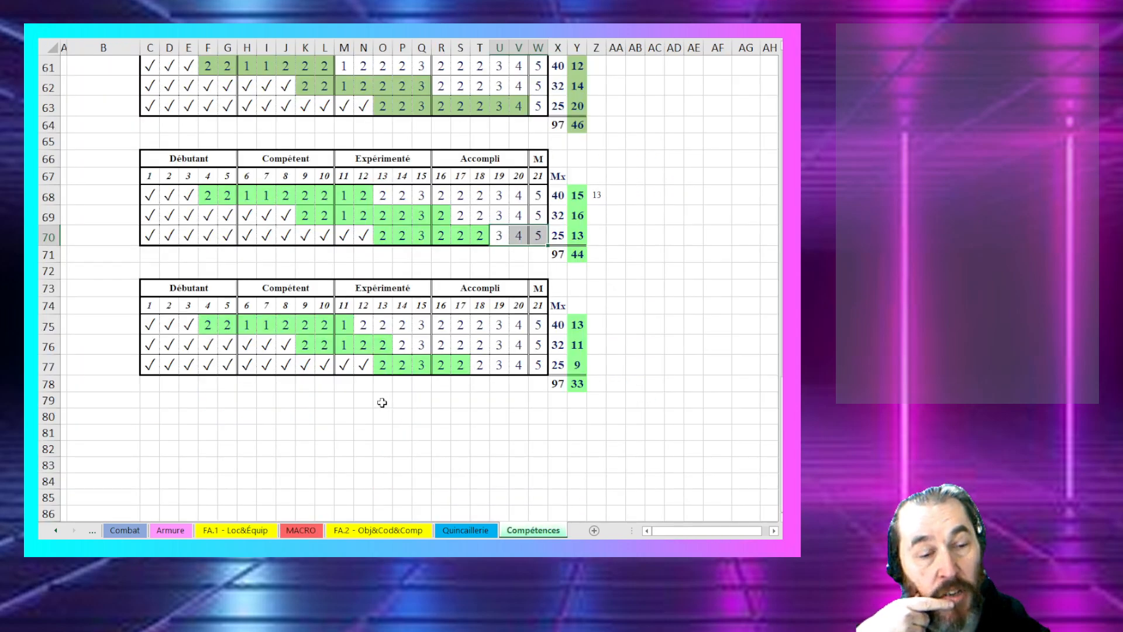
scroll(382, 403, "up", 2)
scroll(382, 403, "down", 1)
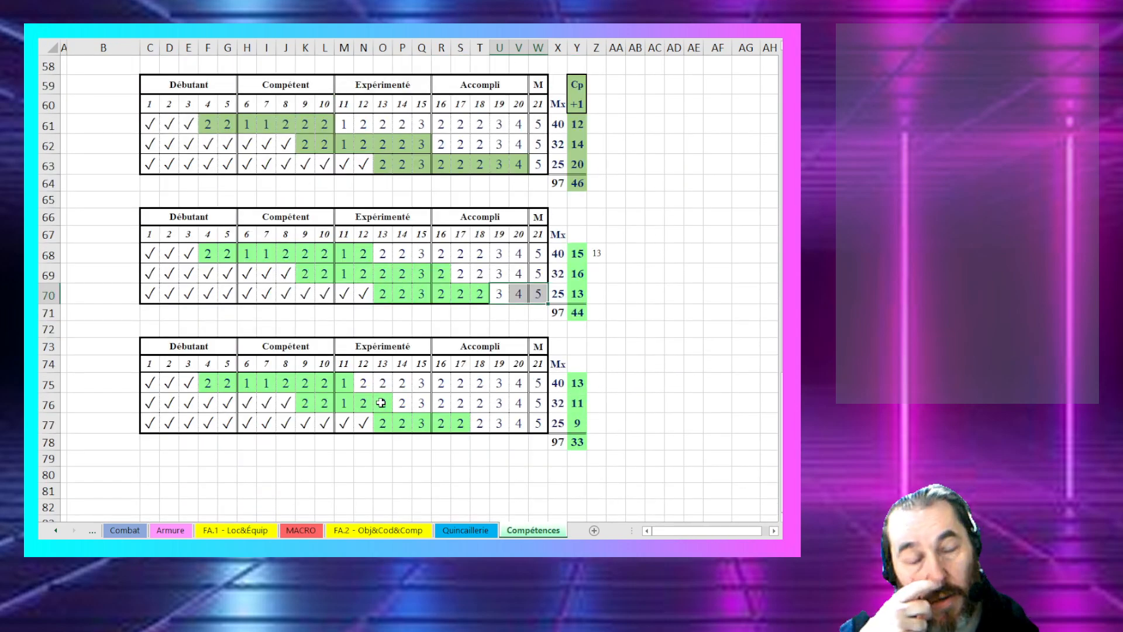
Step: Check the Quincaillerie table against the Réacteur Dorsal and Soute object slots on the FA.2 - Obj&Cod&Comp sheet
left_click(468, 531)
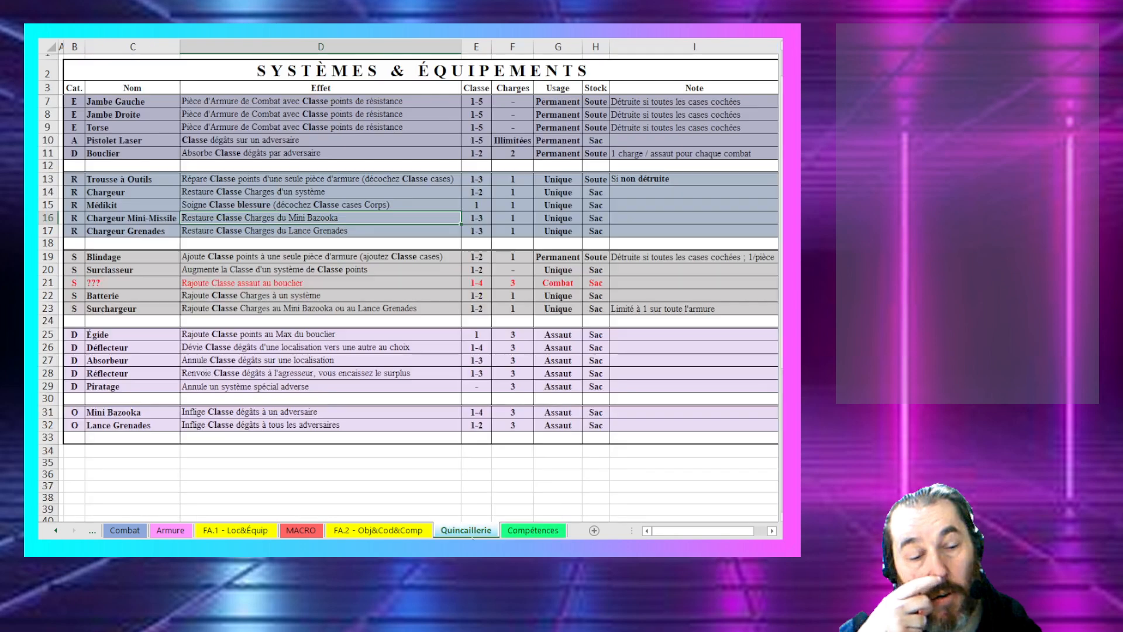
scroll(304, 402, "up", 1)
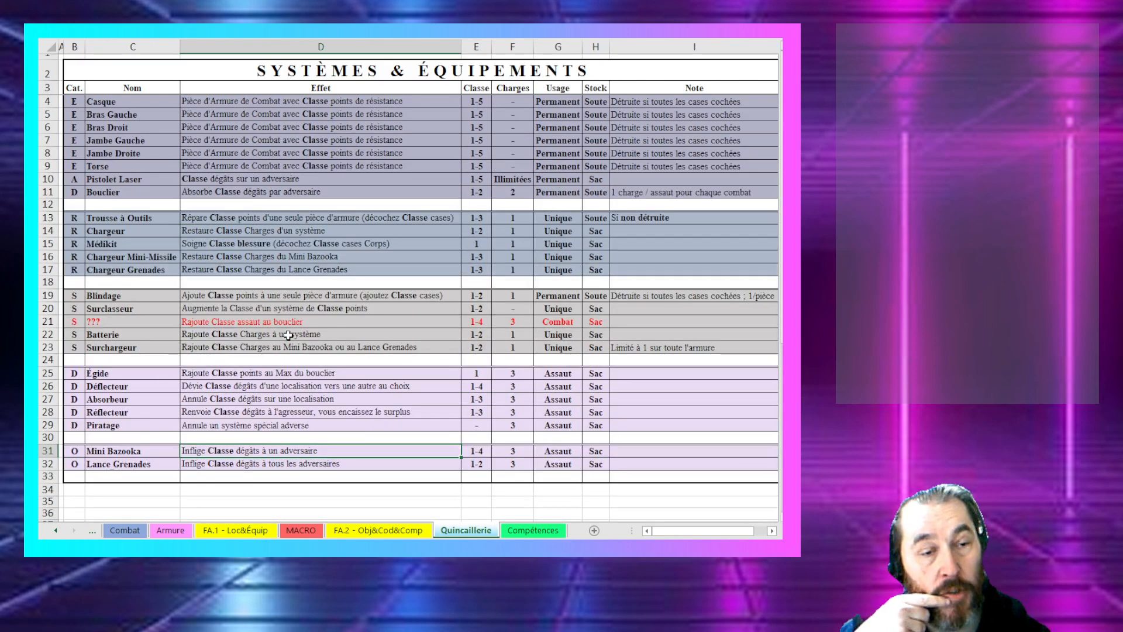
left_click(385, 531)
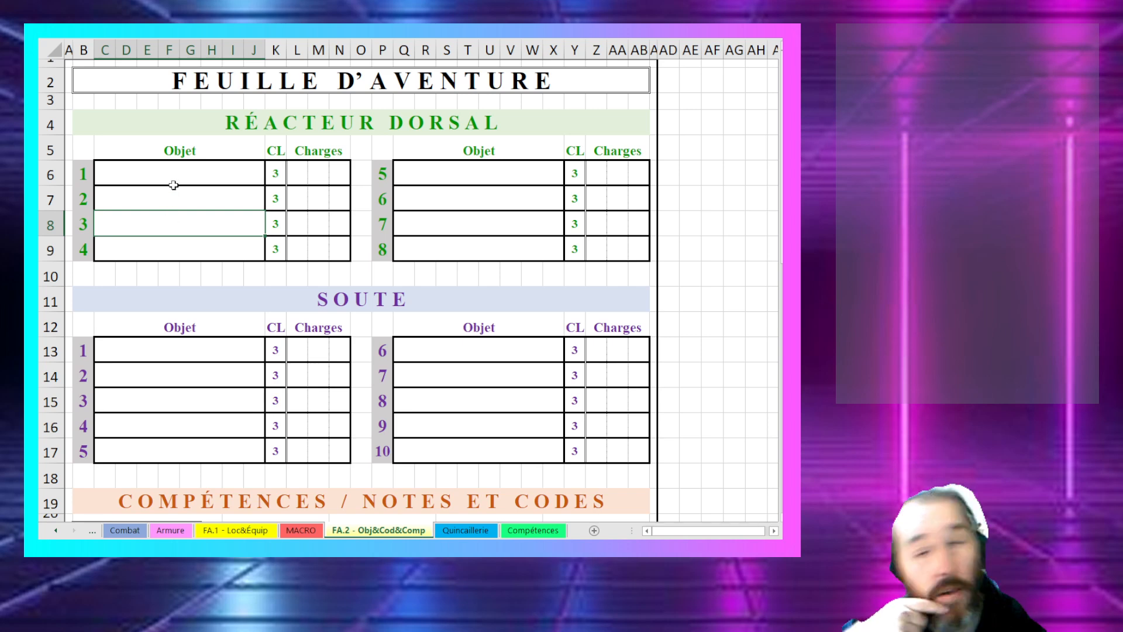
left_click_drag(175, 170, 571, 265)
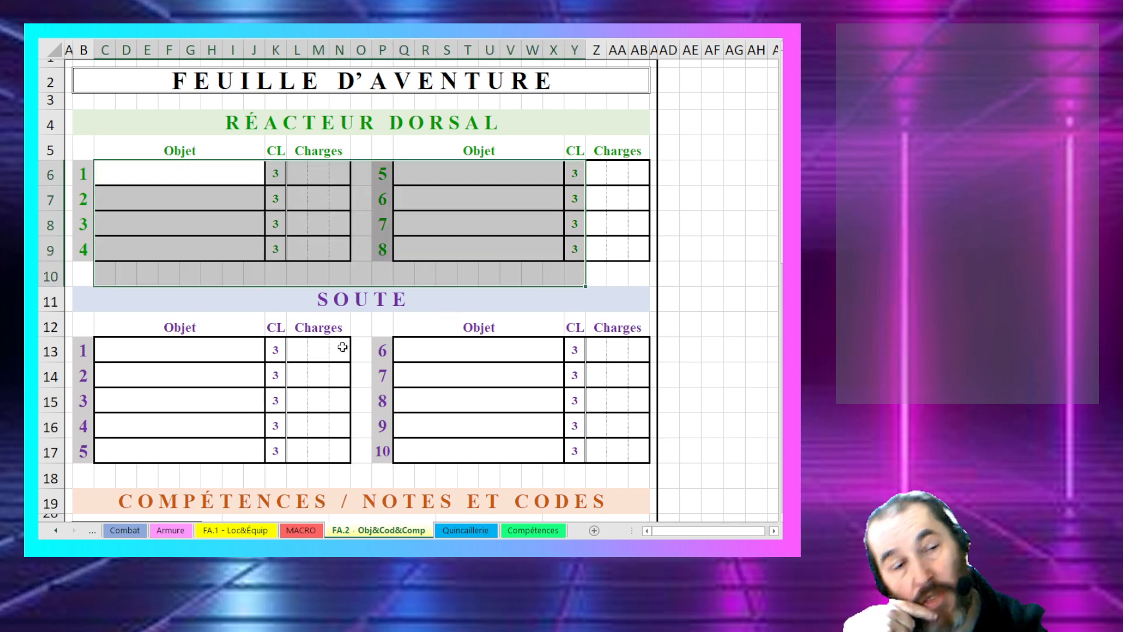
left_click_drag(207, 351, 499, 433)
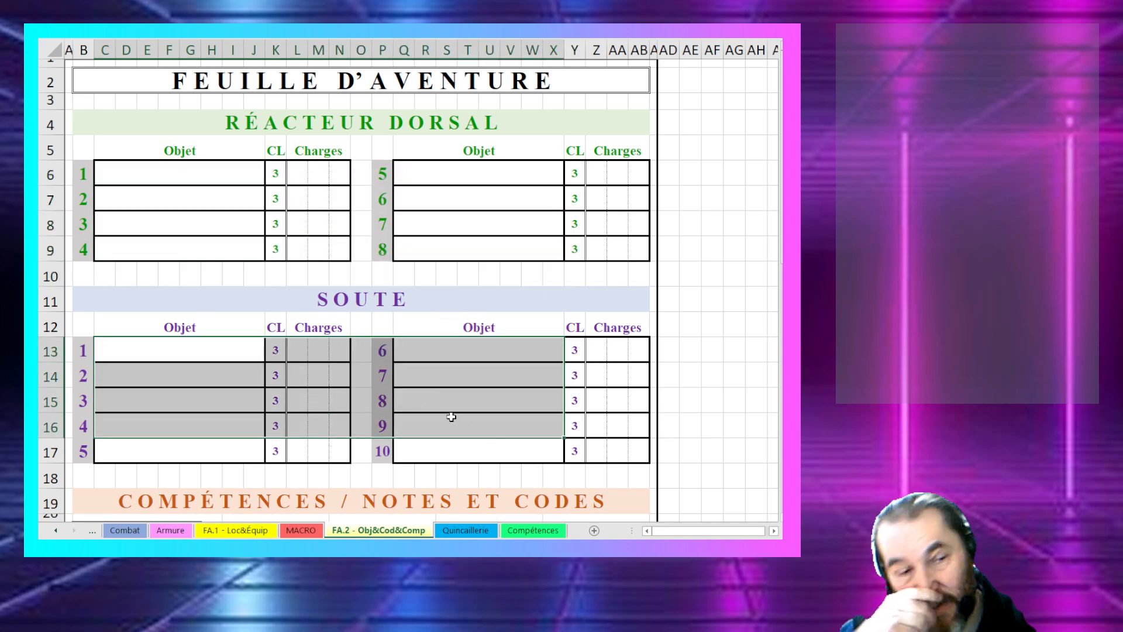
left_click(449, 416)
left_click_drag(207, 155, 591, 251)
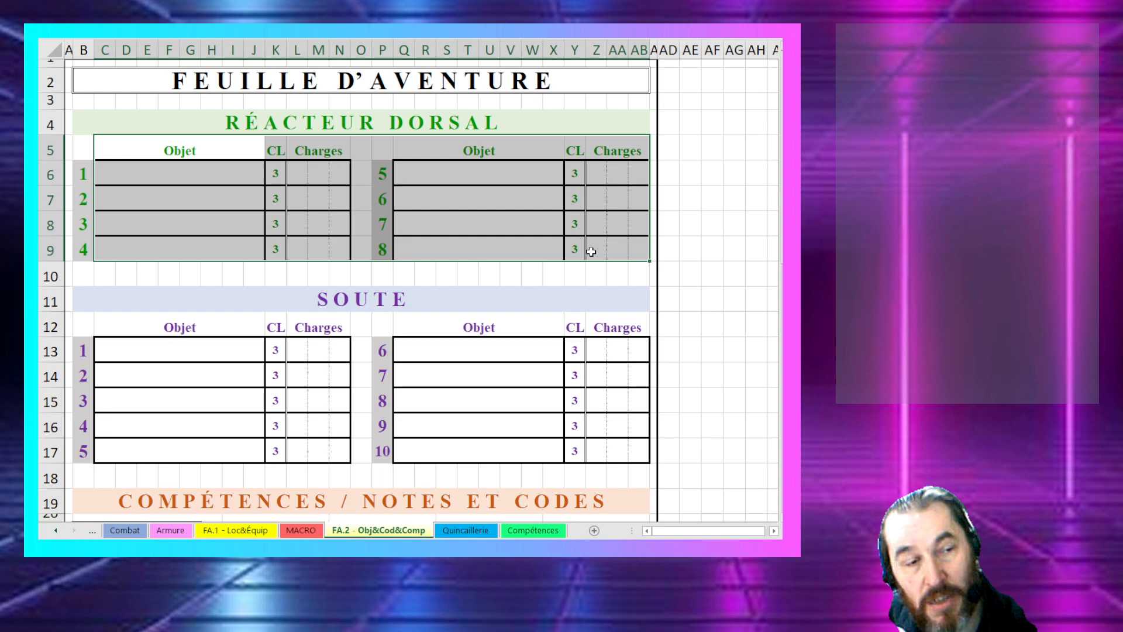
left_click(509, 230)
Step: Examine the Compétences / Notes et Codes grid and the Exp. (Comp.) boxes on the FA.2 adventure sheet
scroll(204, 240, "down", 2)
scroll(211, 250, "down", 3)
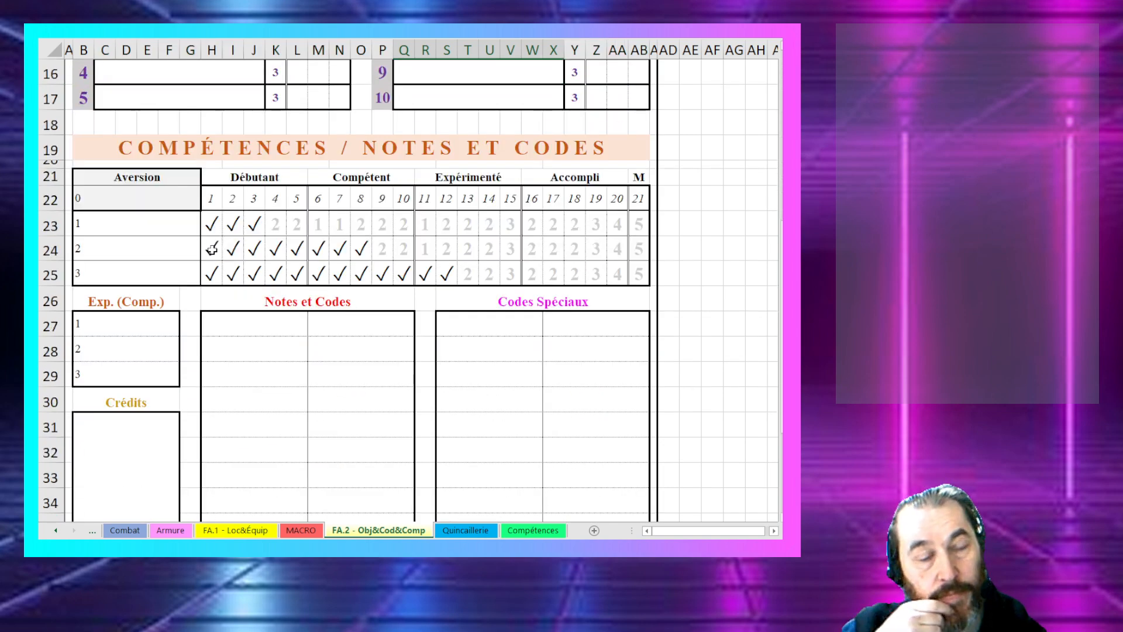
left_click(211, 249)
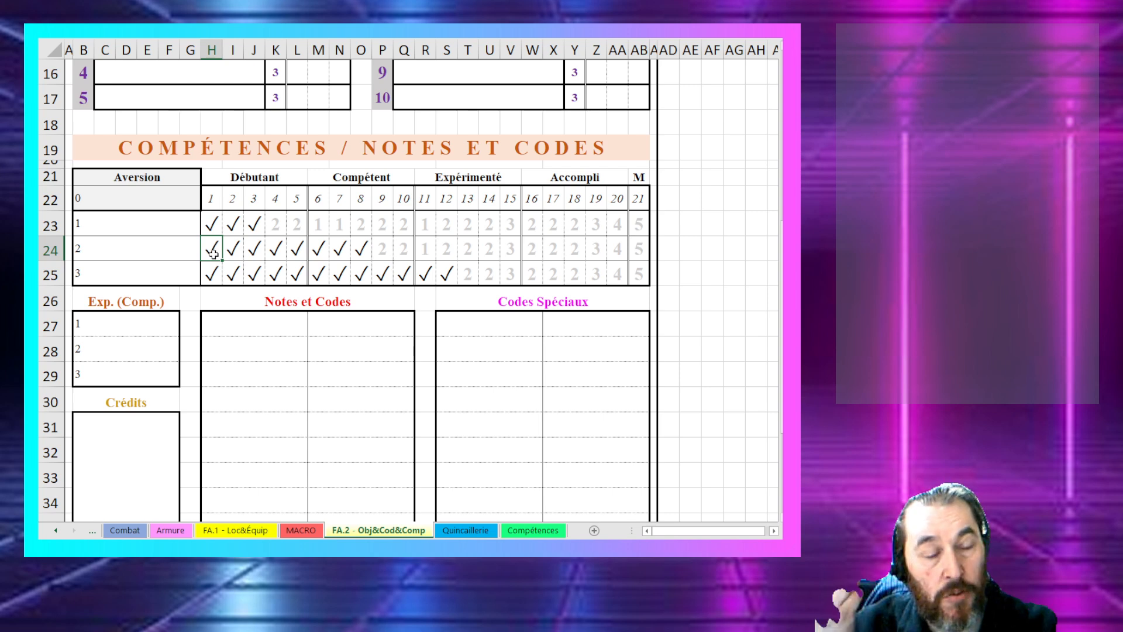
scroll(213, 252, "down", 2)
left_click(133, 229)
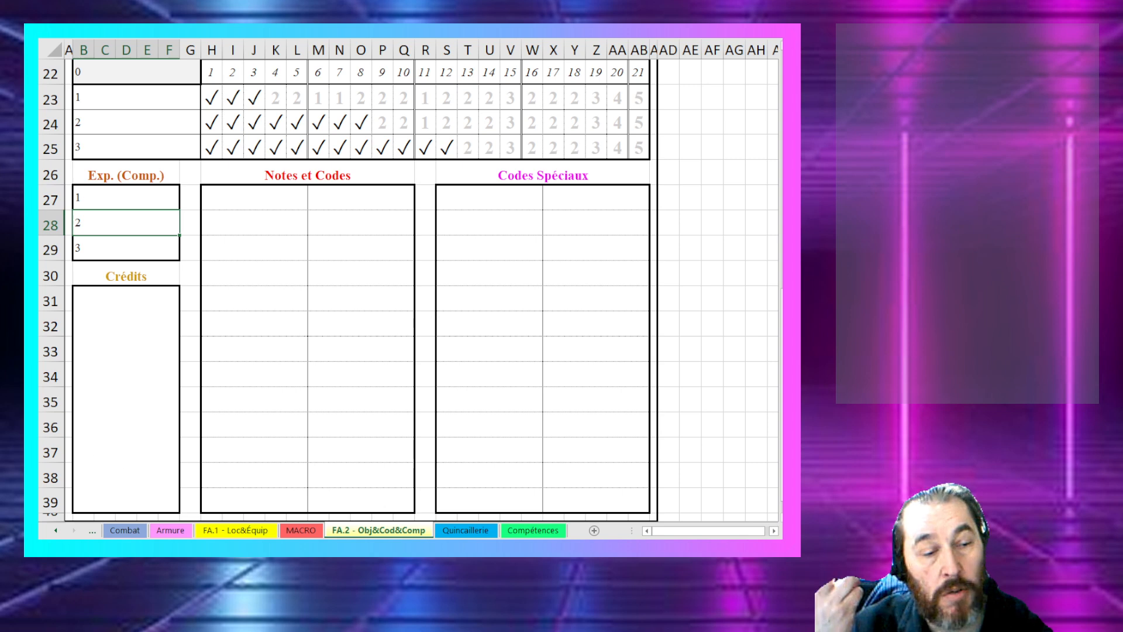
Step: Review the Armure and Vaisseau sections with their equipment and charge boxes on the FA.1 - Loc&Équip sheet
left_click(245, 530)
scroll(257, 442, "up", 2)
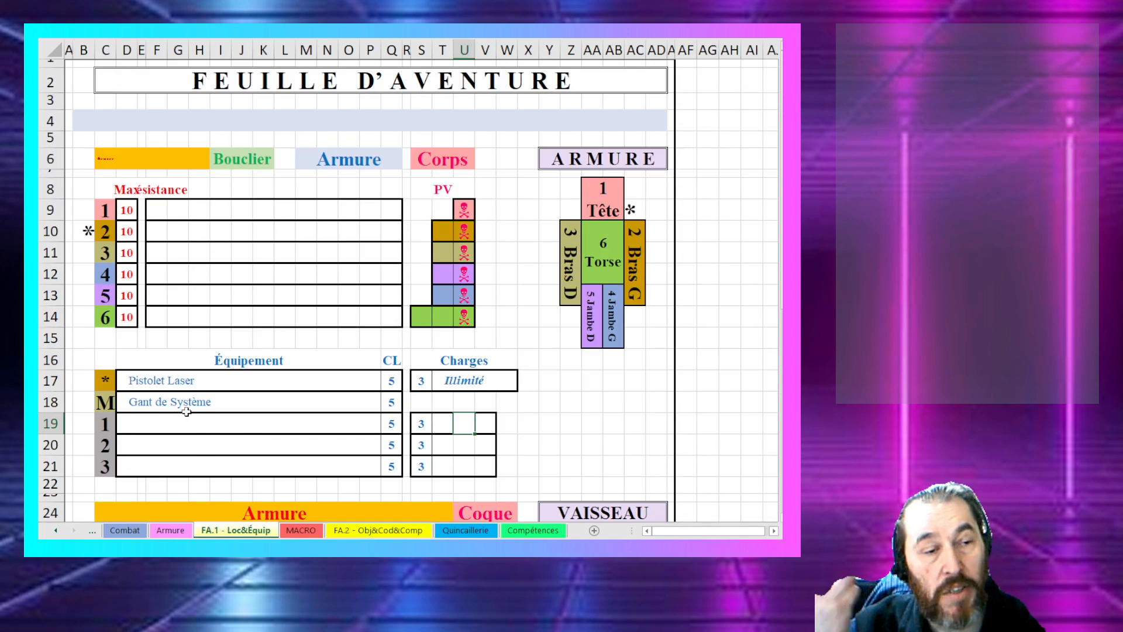
left_click(272, 283)
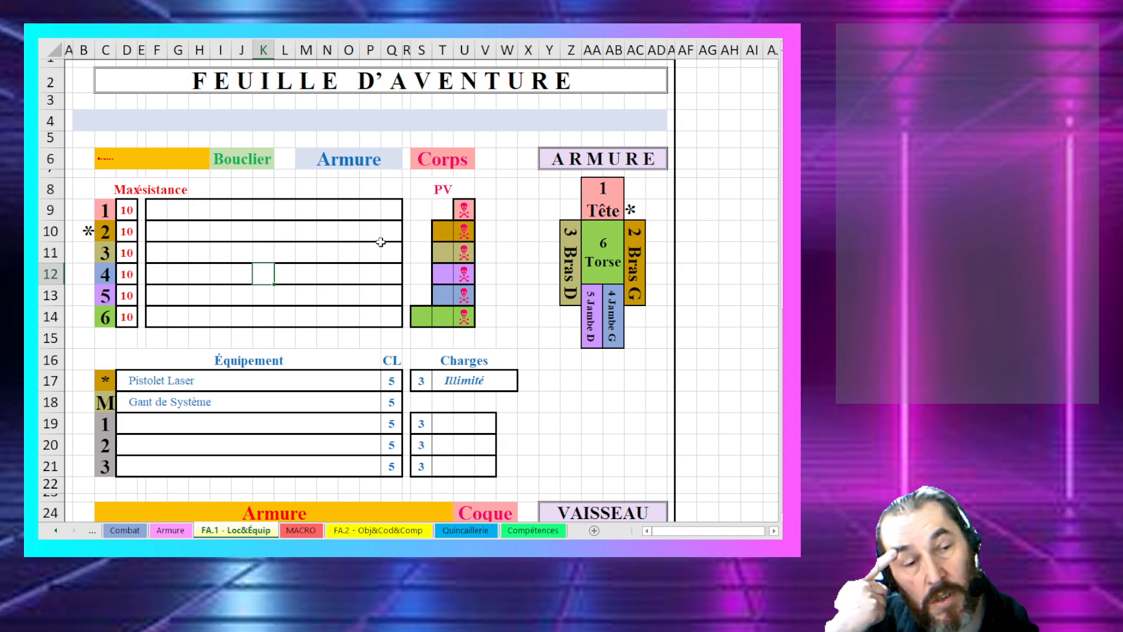
scroll(279, 394, "down", 2)
scroll(280, 394, "down", 3)
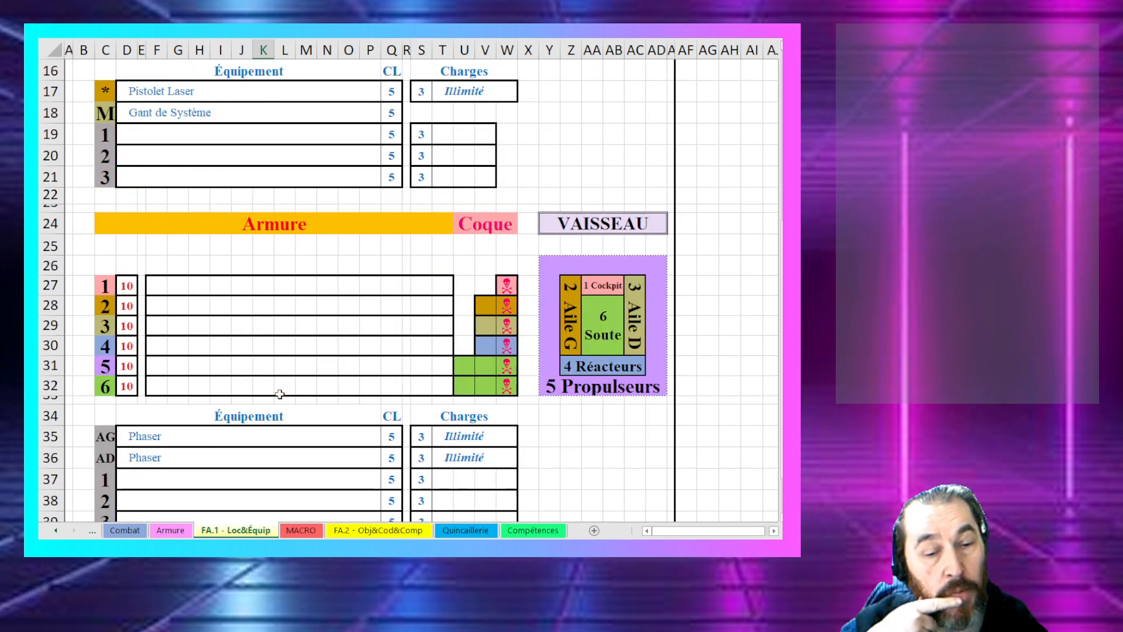
scroll(280, 394, "down", 3)
scroll(280, 395, "up", 8)
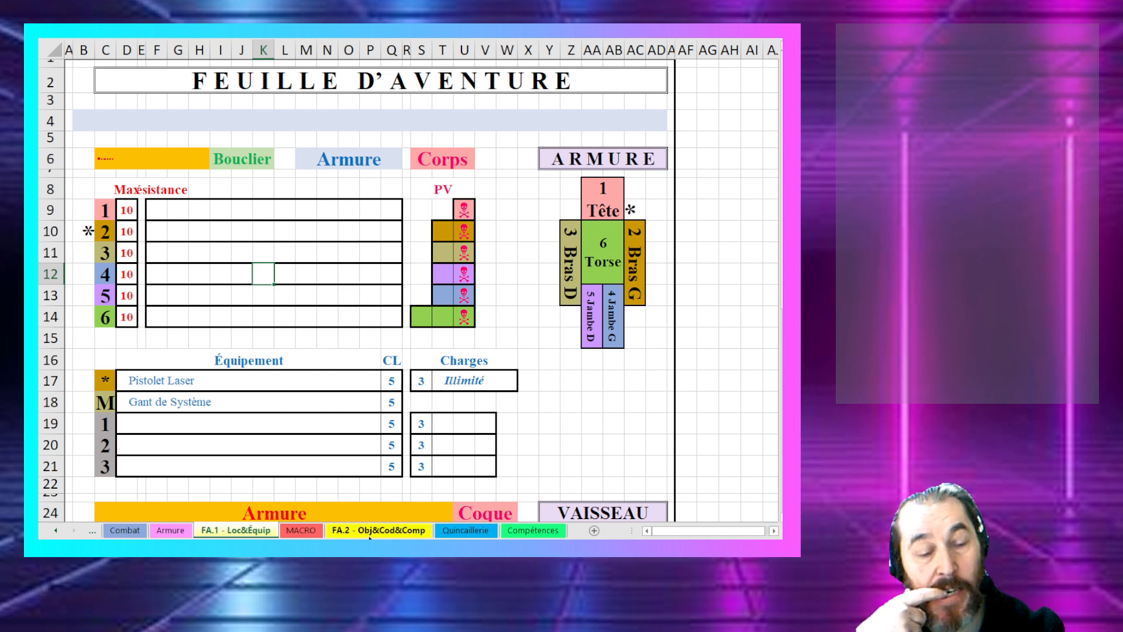
Step: Examine the damage, armour, lethality and %Mort tables on the MACRO sheet
left_click(300, 529)
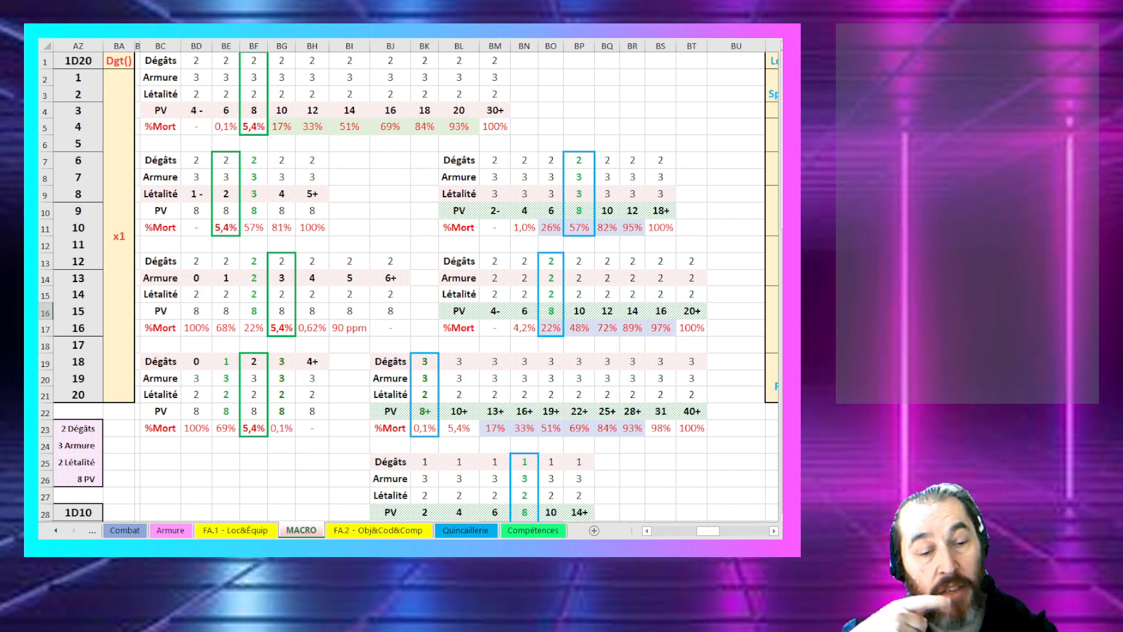
left_click_drag(700, 536, 741, 533)
left_click_drag(753, 535, 704, 540)
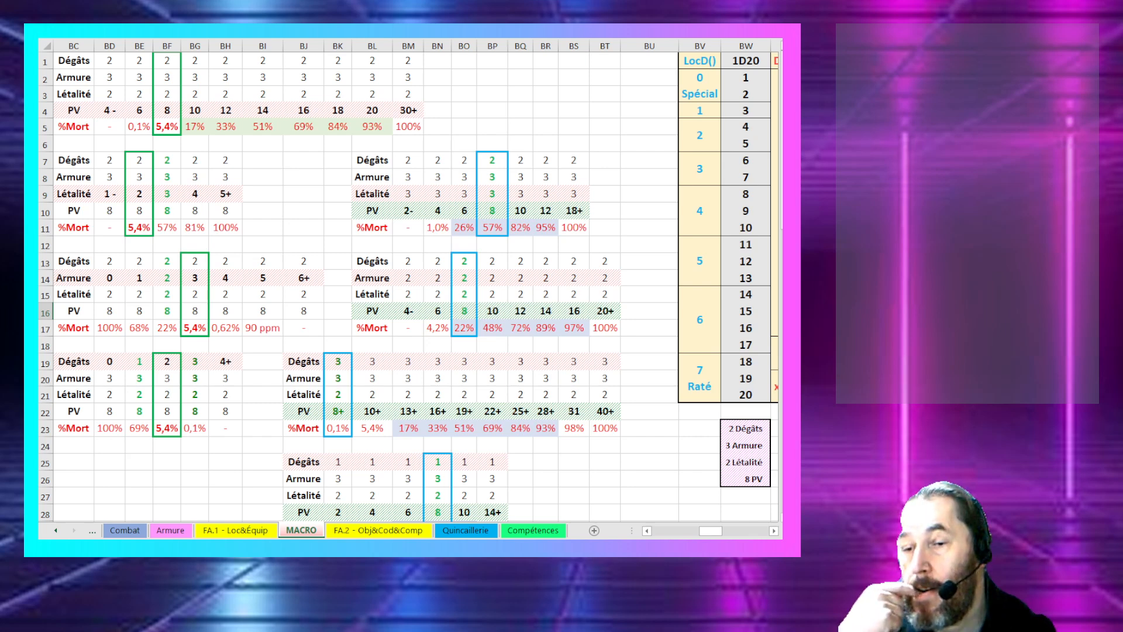
Step: Switch to the Planification passage in Twine and review item b') on Mob/Boss statistics and Compétences tests in Phase 3
key("alt+Tab")
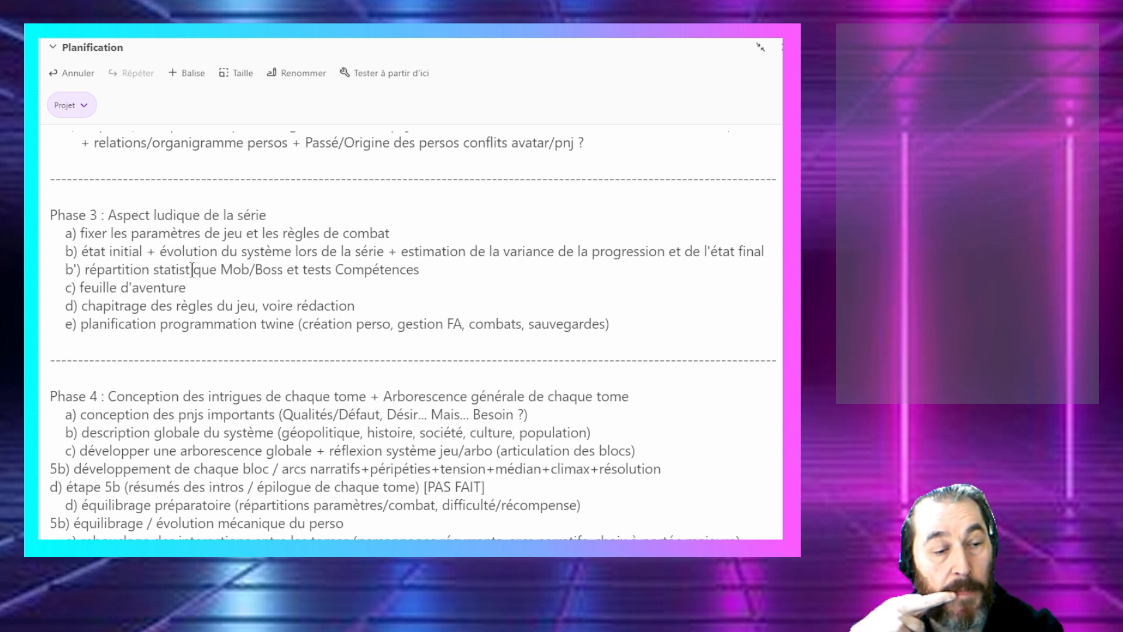
left_click_drag(443, 271, 84, 268)
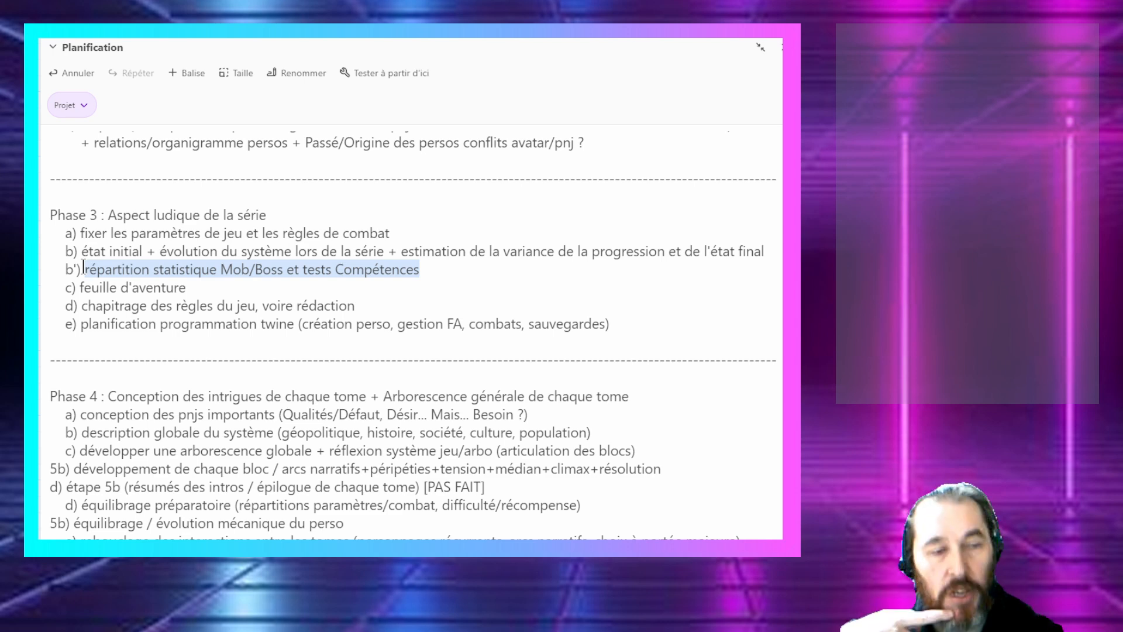
double_click(142, 269)
left_click(145, 269)
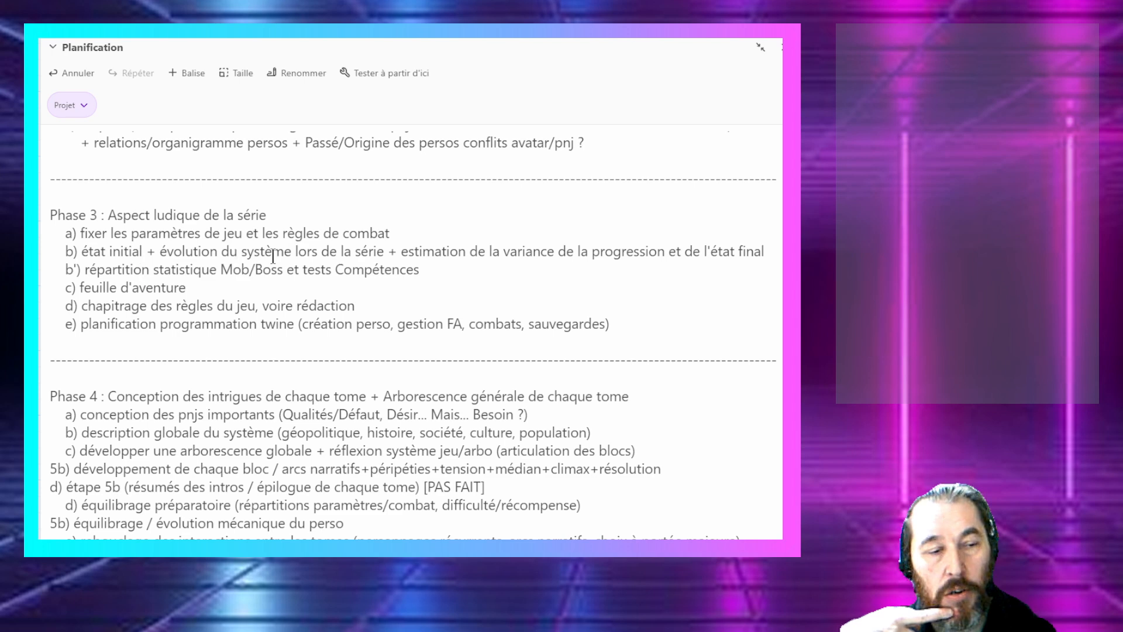
double_click(417, 270)
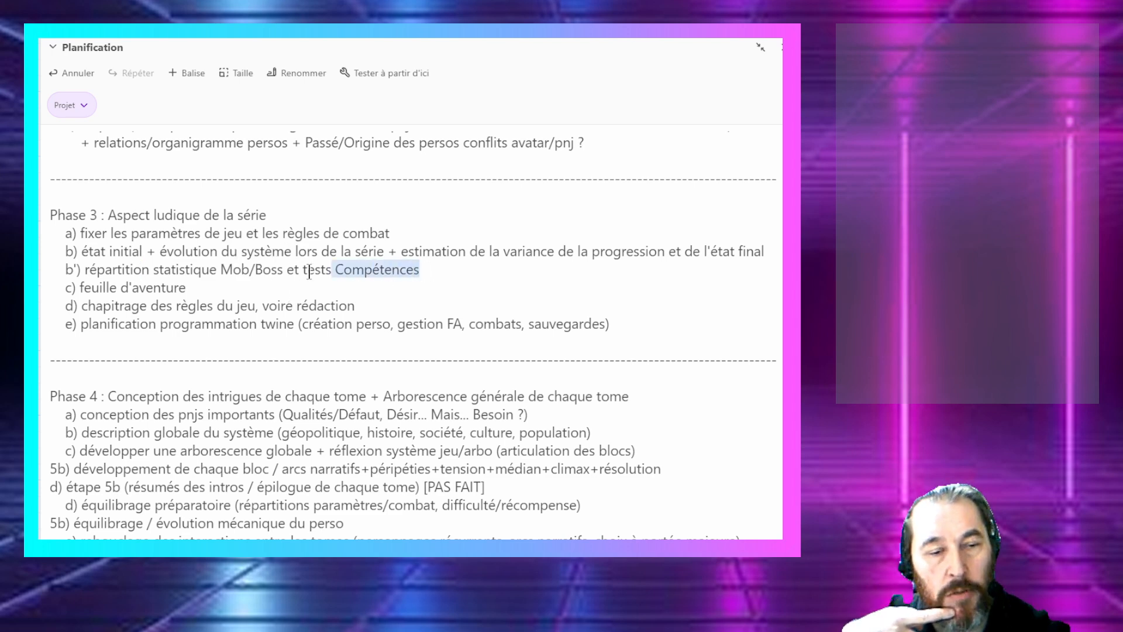
left_click_drag(310, 273, 66, 273)
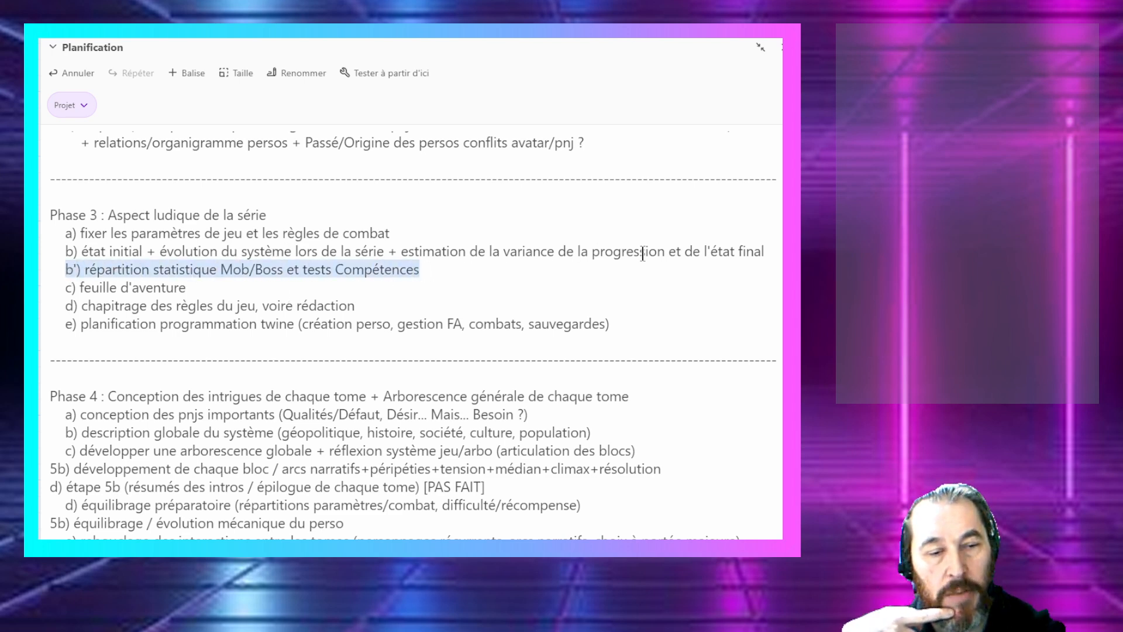
left_click(661, 251)
left_click_drag(441, 270, 66, 269)
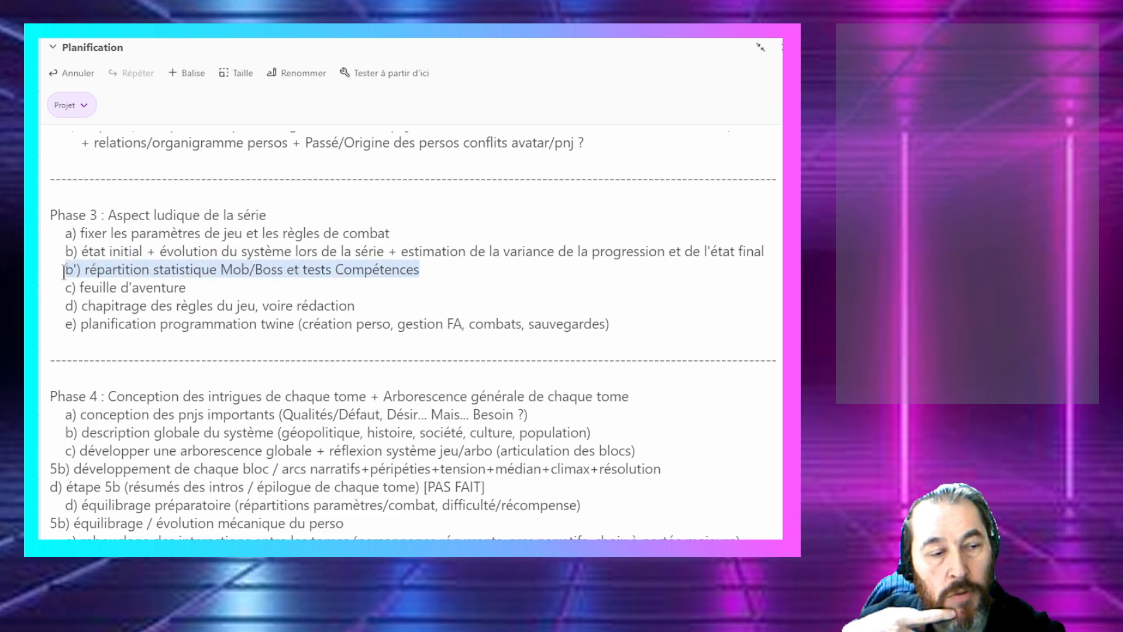
Step: Review Phase 3 items c) feuille d'aventure and e) planification programmation twine, including combats and sauvegardes
left_click(141, 288)
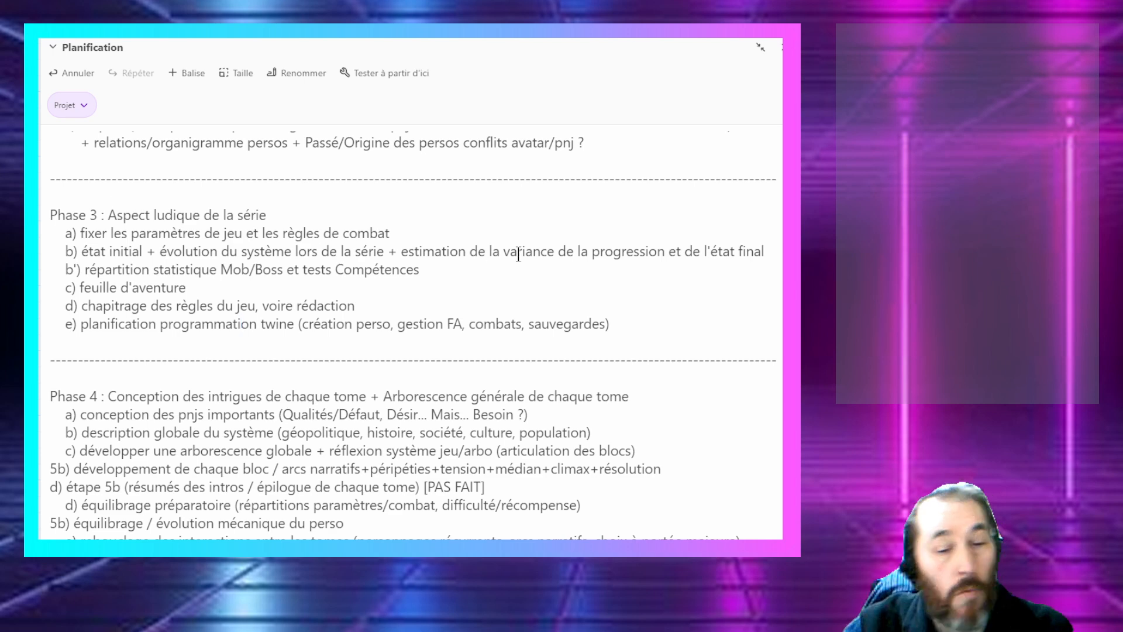
double_click(555, 325)
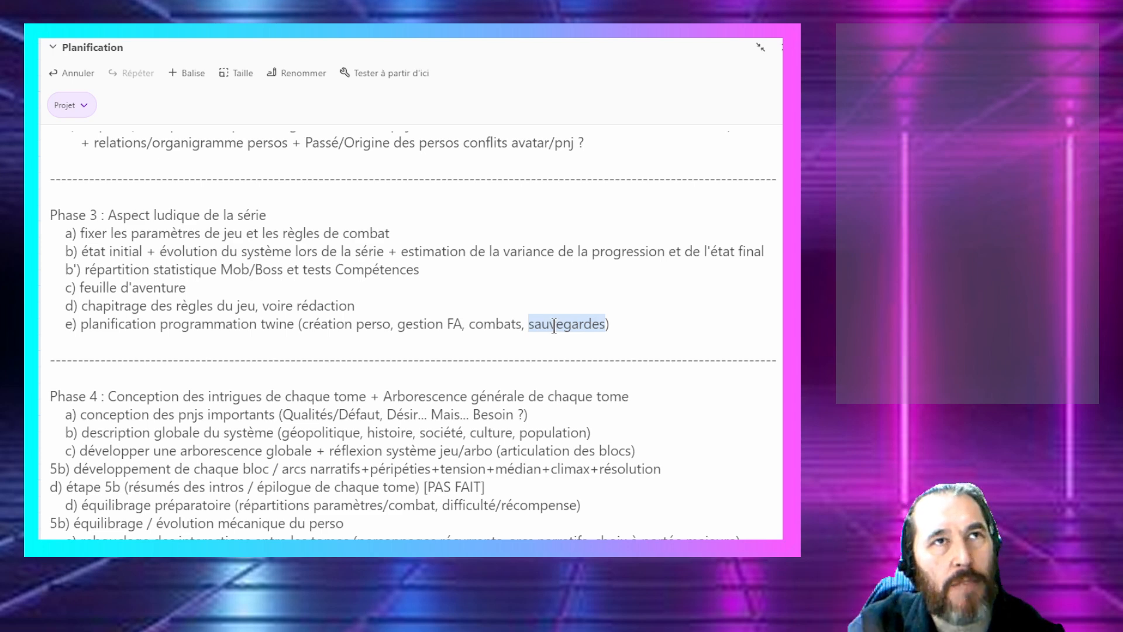
left_click(495, 288)
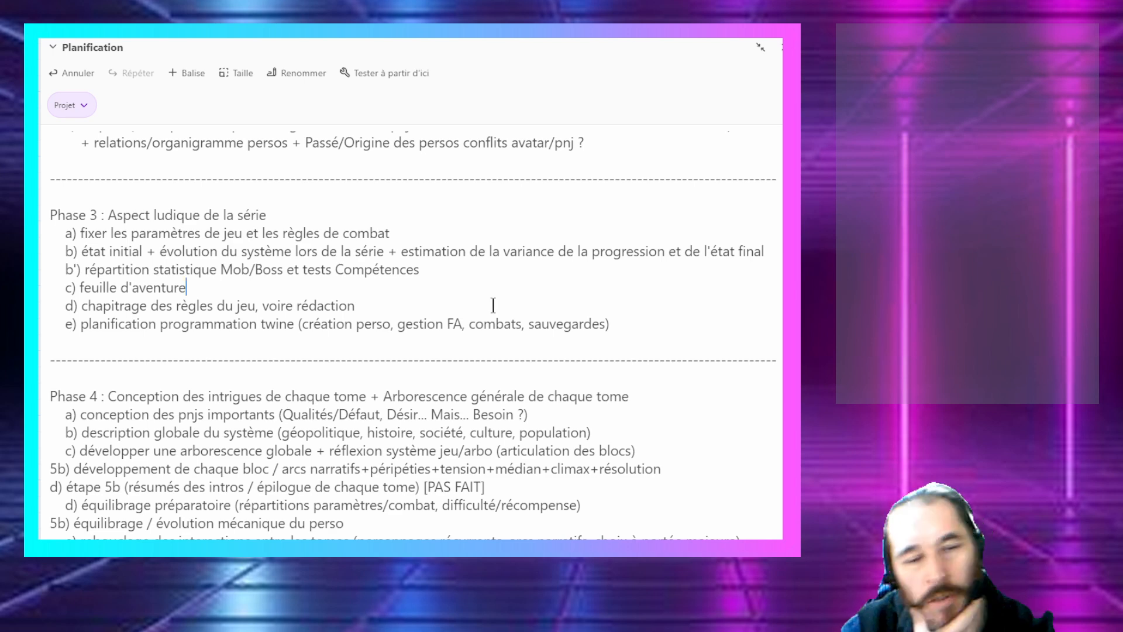
left_click(493, 325)
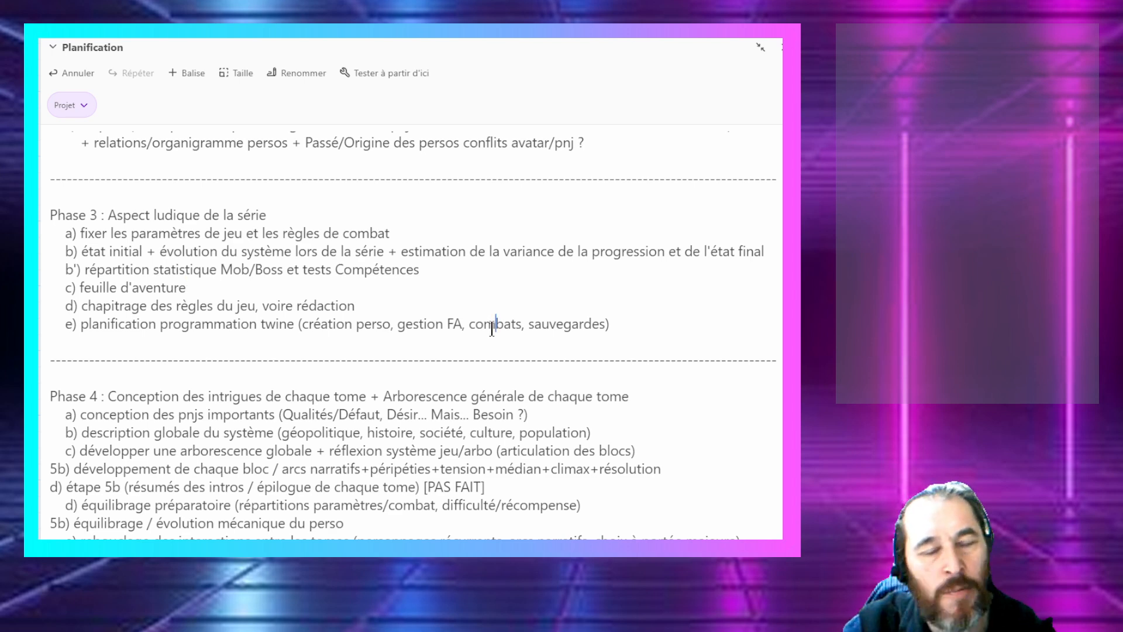
Step: Examine the combats entry in Phase 3 item e) on Twine programming in the Planification passage
double_click(492, 325)
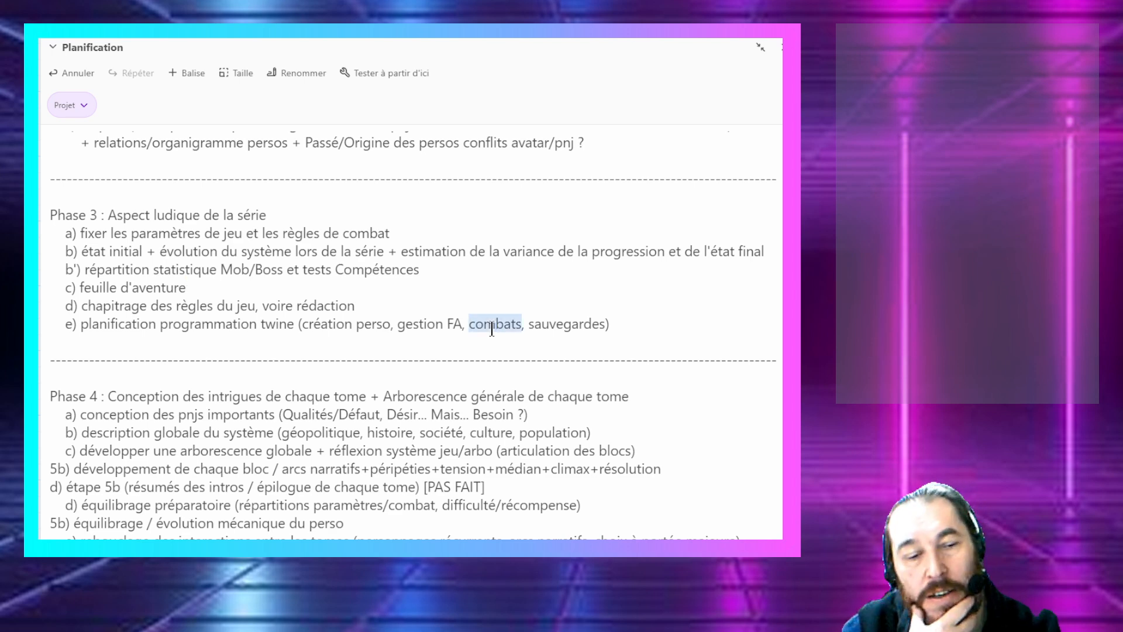
left_click(492, 328)
double_click(491, 327)
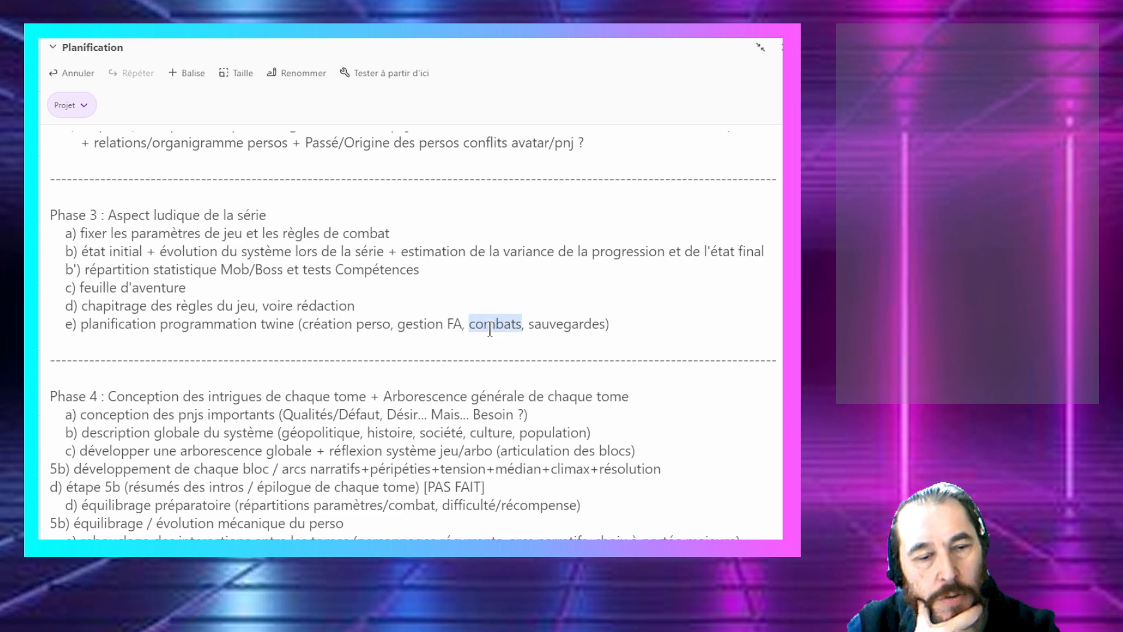
left_click(490, 328)
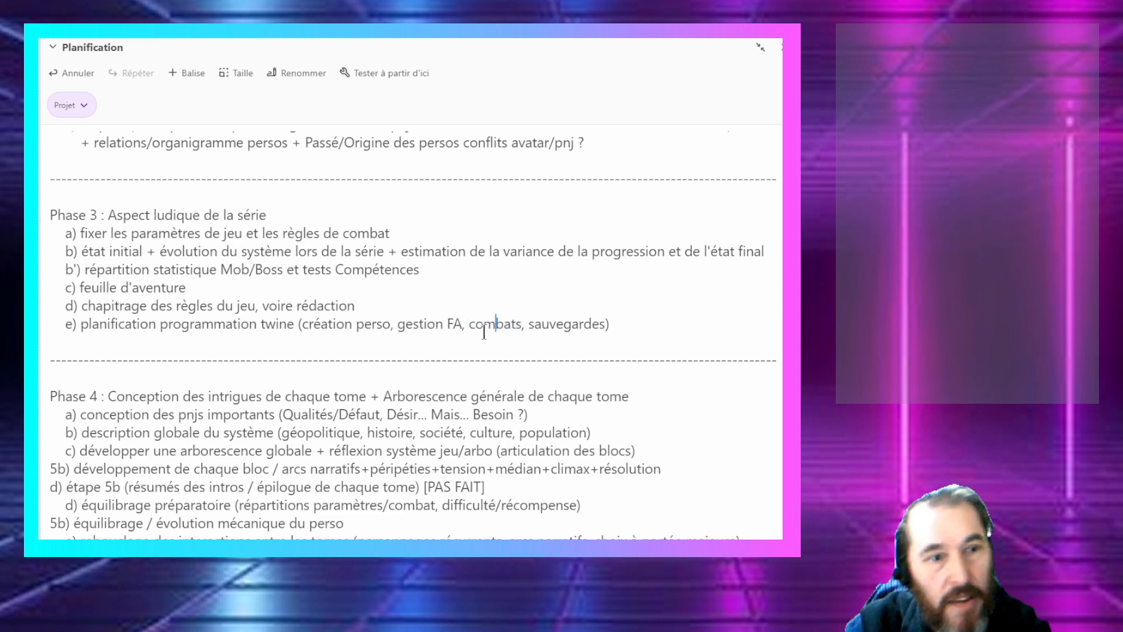
left_click(483, 327)
double_click(484, 325)
left_click(484, 327)
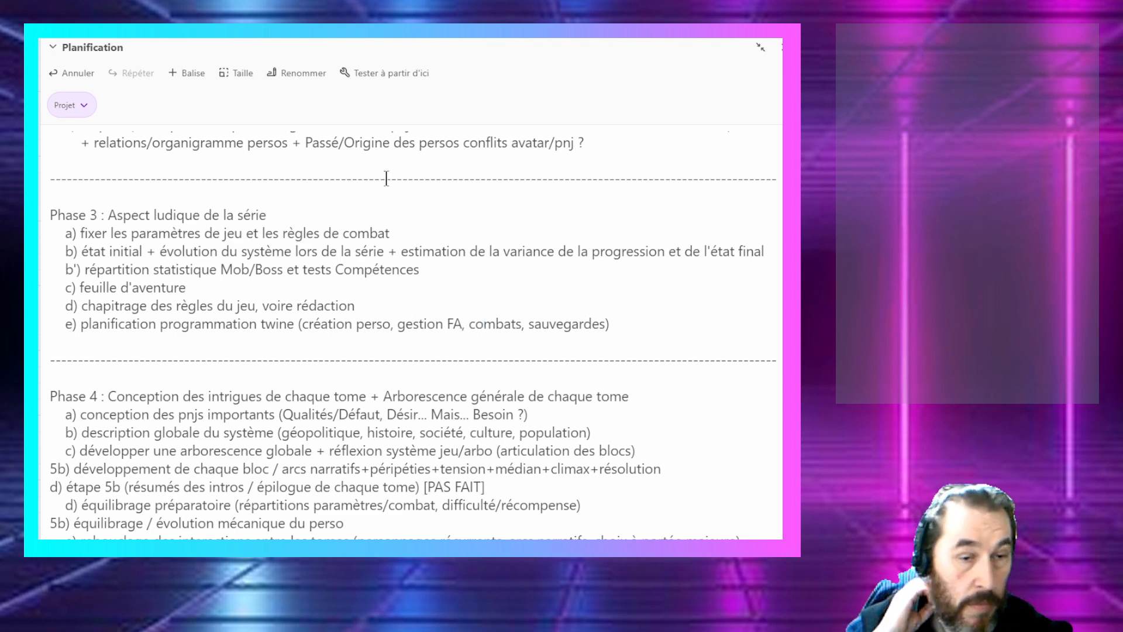
Step: Examine the sauvegardes entry and the full list from création perso to sauvegardes in Phase 3 item e)
double_click(572, 327)
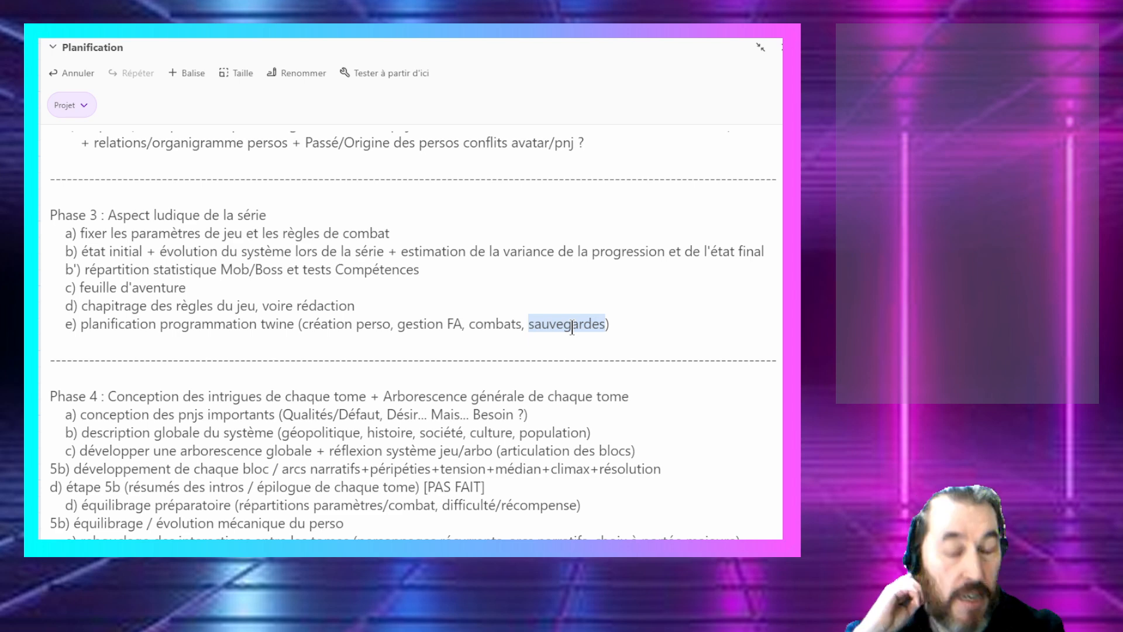
left_click(572, 328)
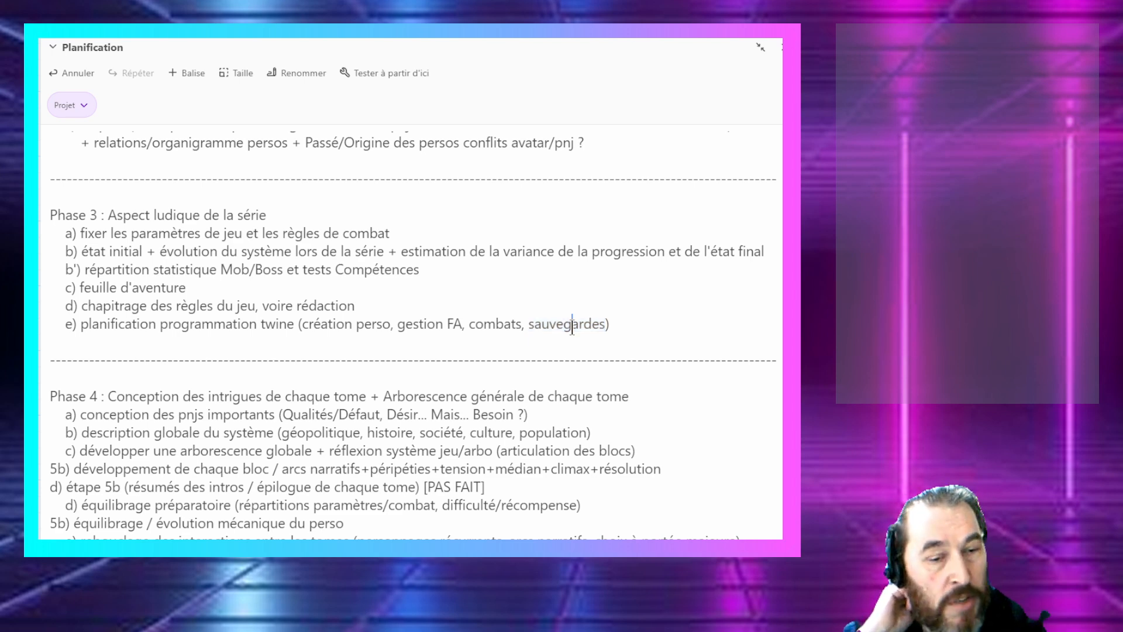
double_click(572, 327)
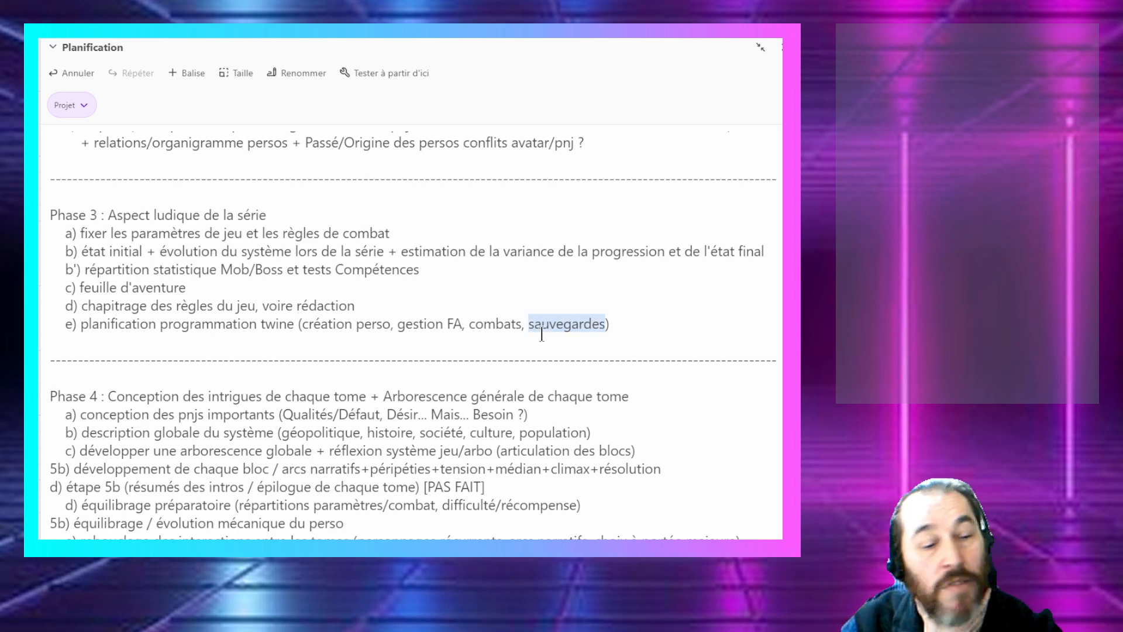
double_click(318, 326)
left_click(319, 325)
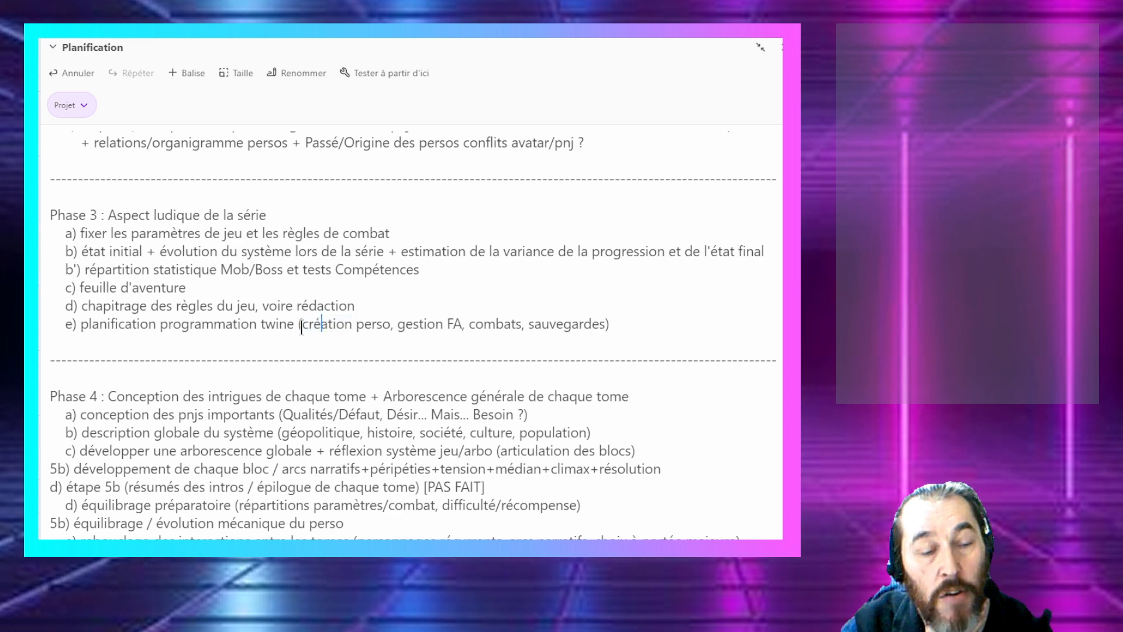
left_click_drag(302, 325, 602, 322)
left_click(602, 322)
double_click(578, 323)
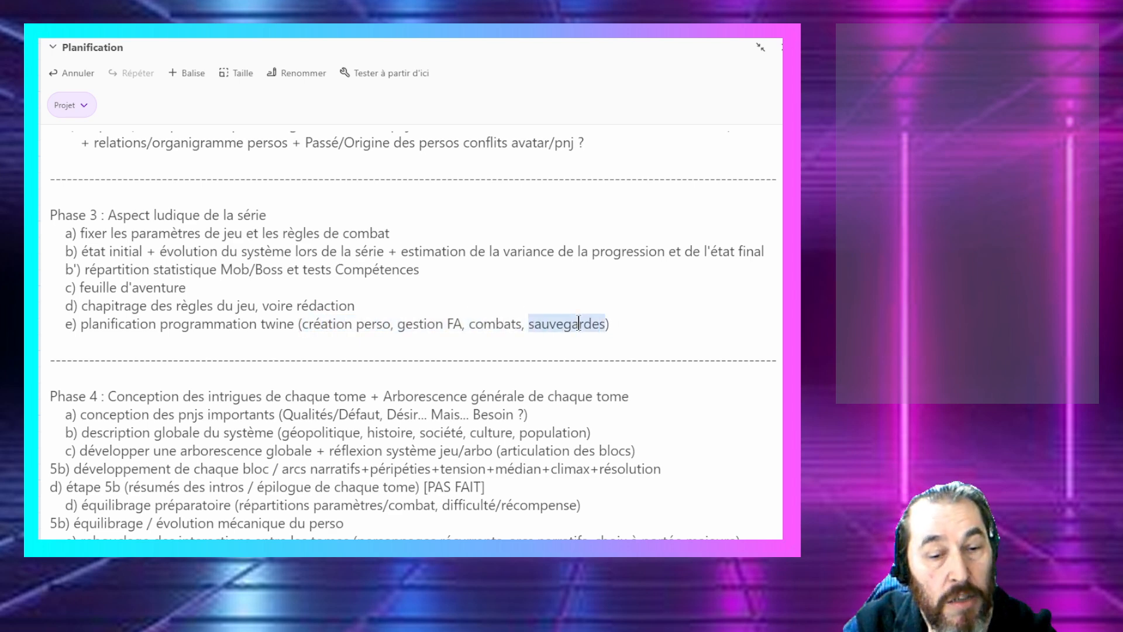
left_click(566, 273)
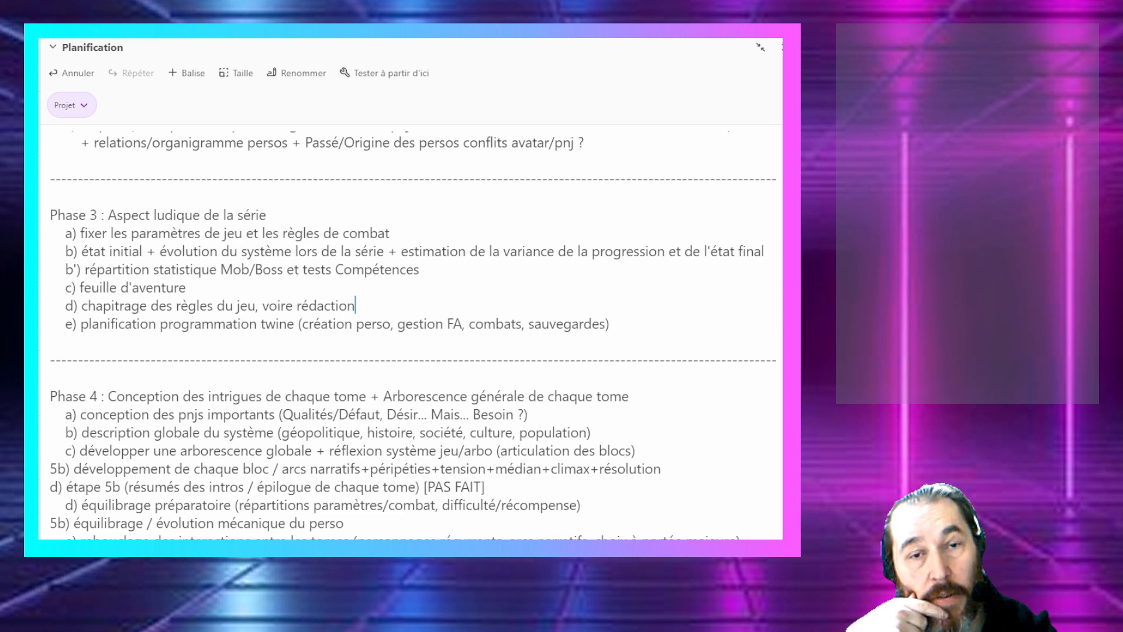
Step: Close the Planification passage and open the Création Perso passage of the CdP01 - Sauvegarde story
left_click(775, 43)
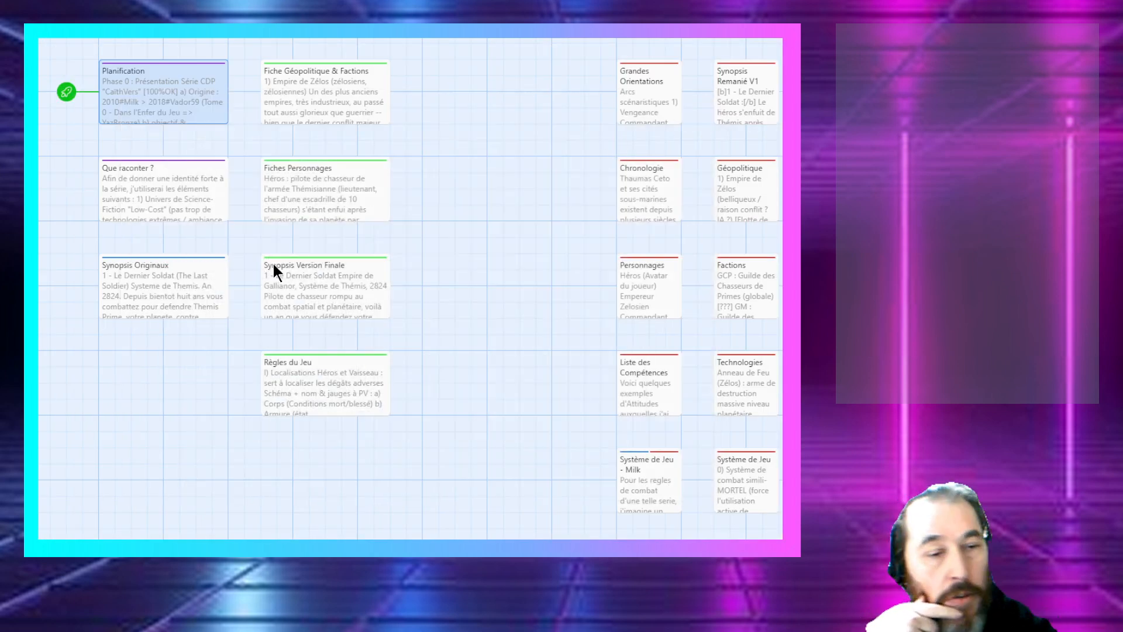
key("alt+Left")
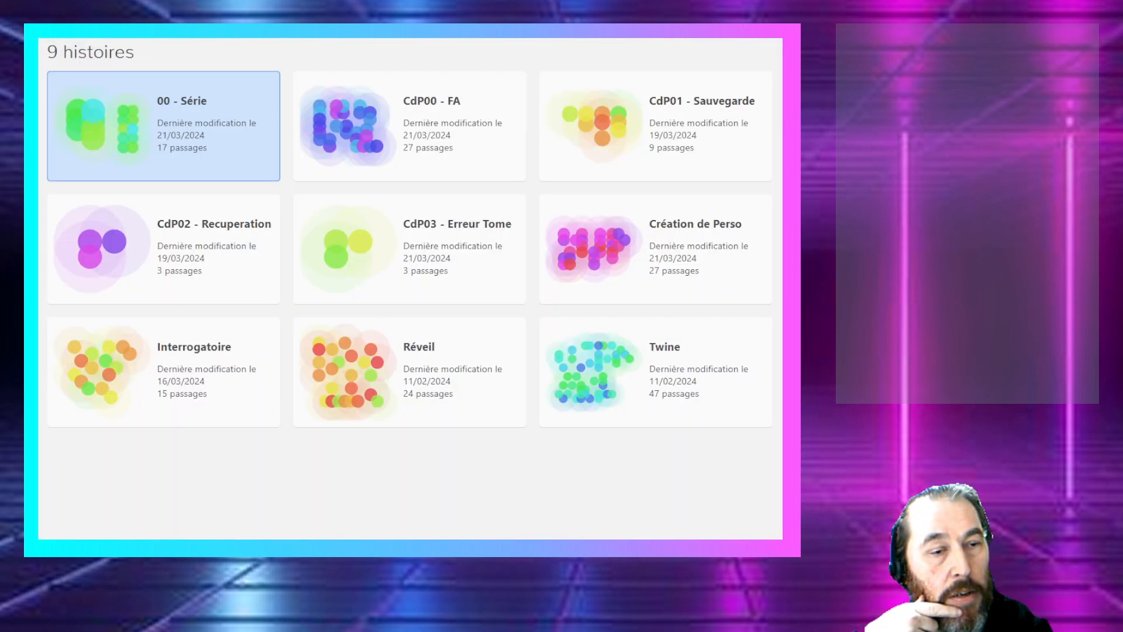
double_click(660, 164)
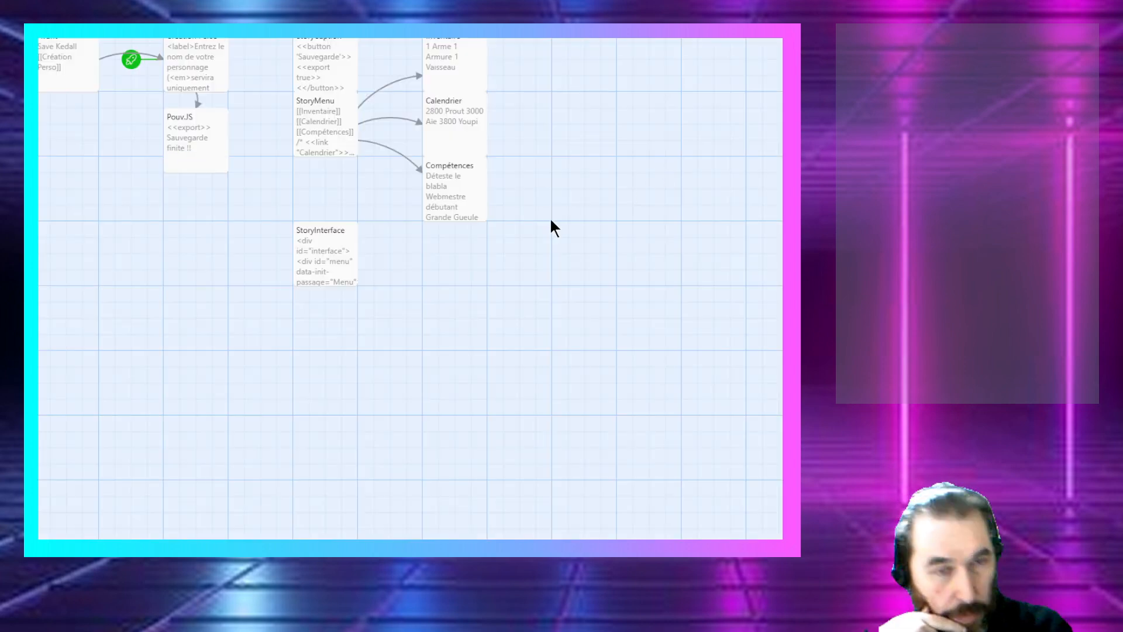
left_click(204, 58)
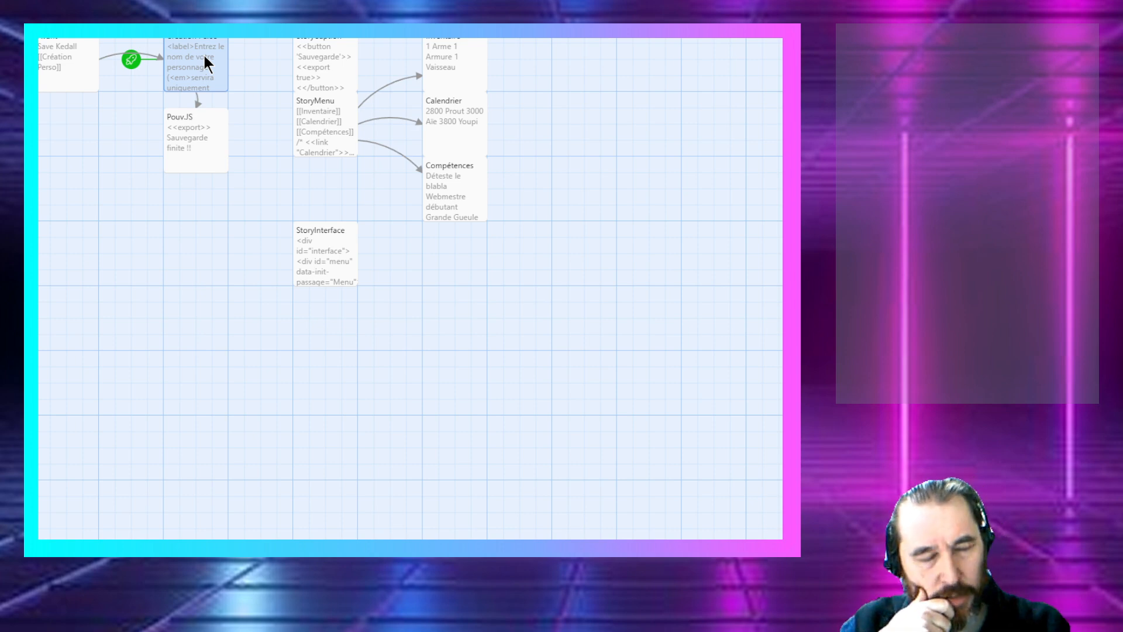
double_click(204, 56)
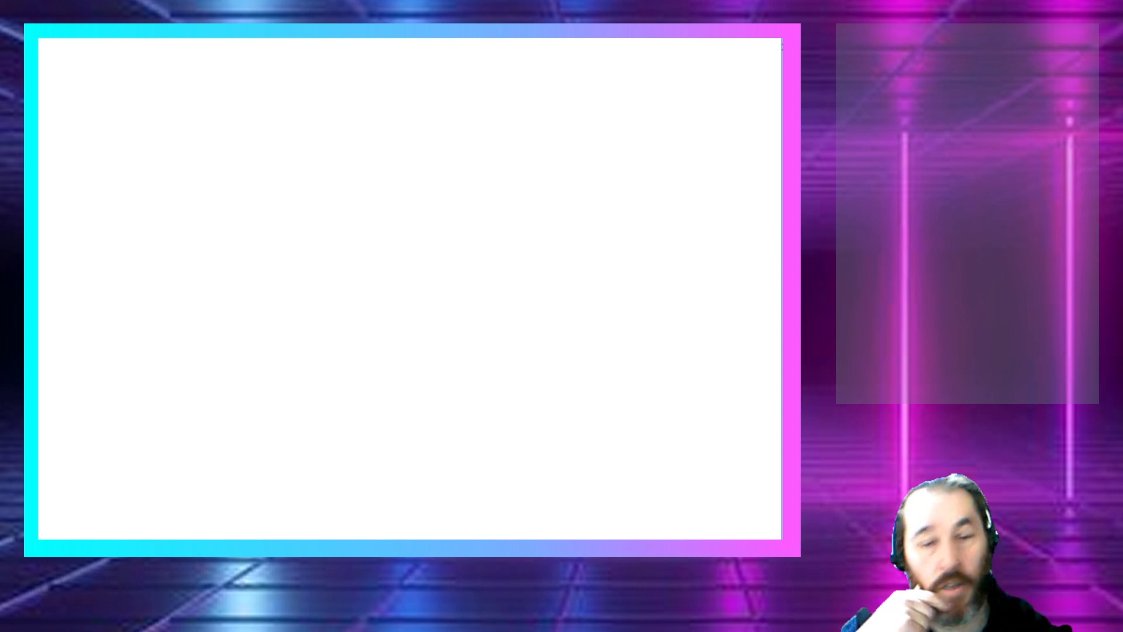
Step: Test the story from Création Perso, toggling the debug views off to check the page layout, and return to the editor
key("alt+Tab")
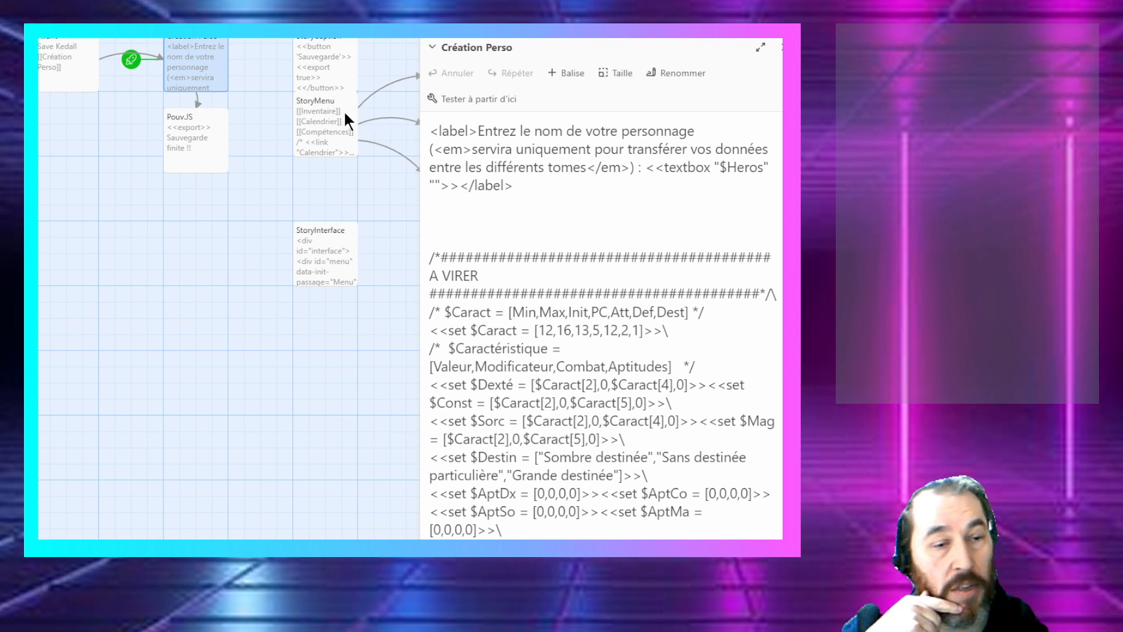
left_click(477, 100)
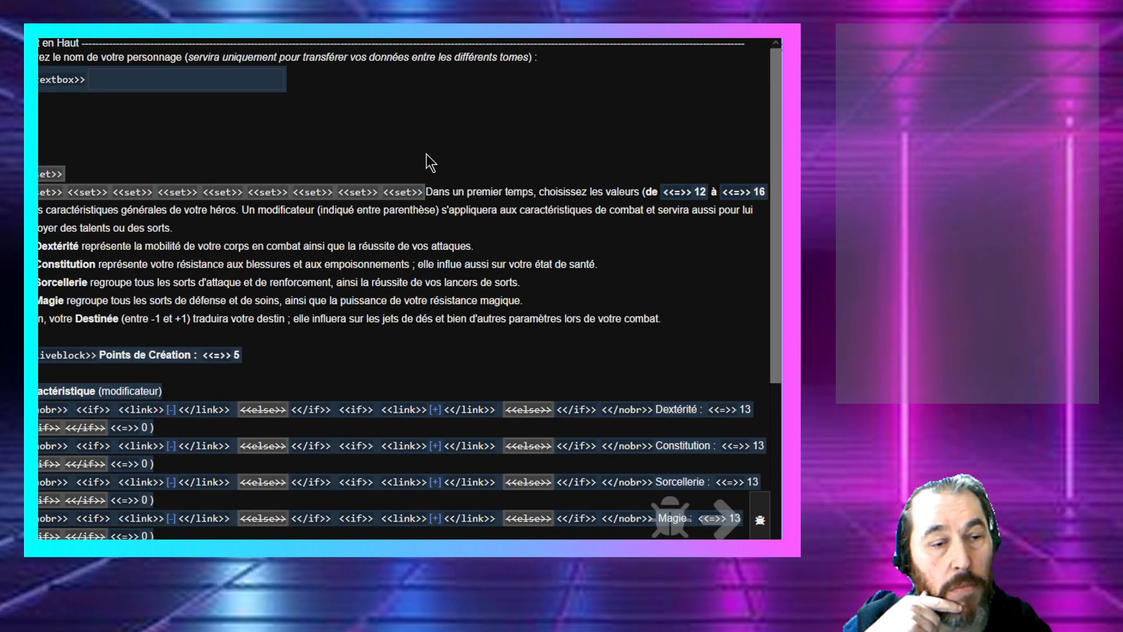
left_click(760, 520)
left_click(548, 509)
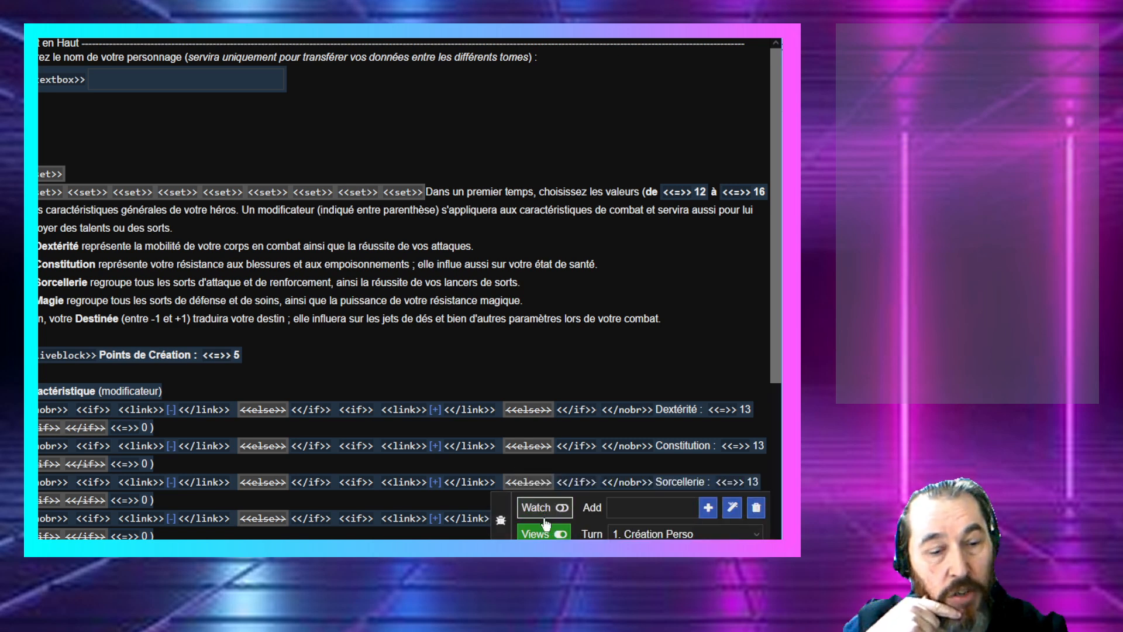
left_click(543, 534)
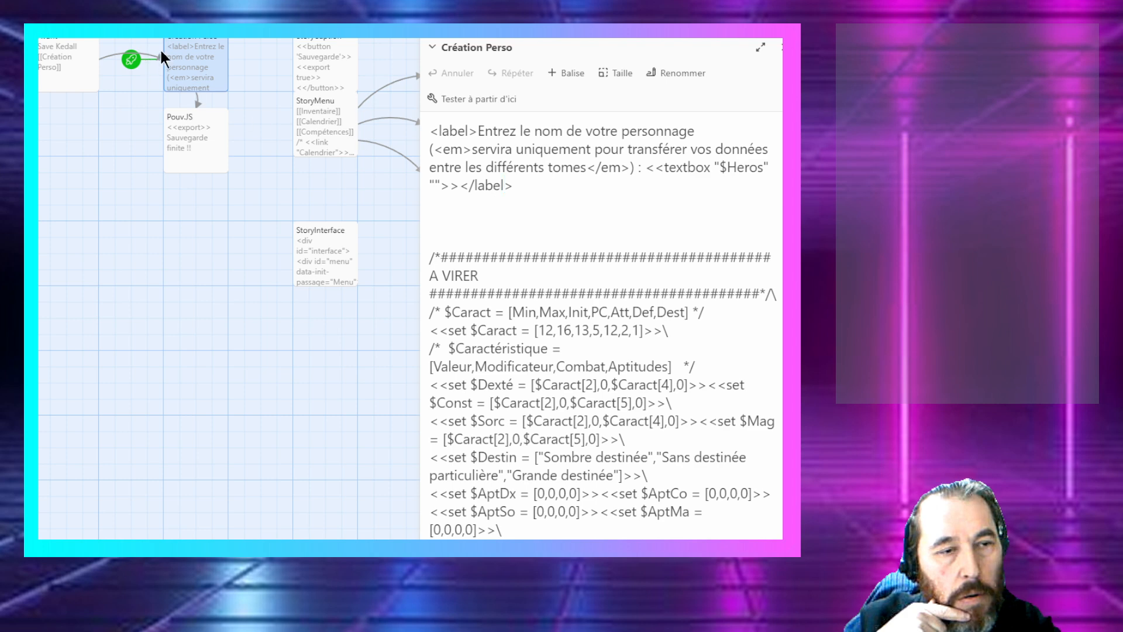
left_click(479, 101)
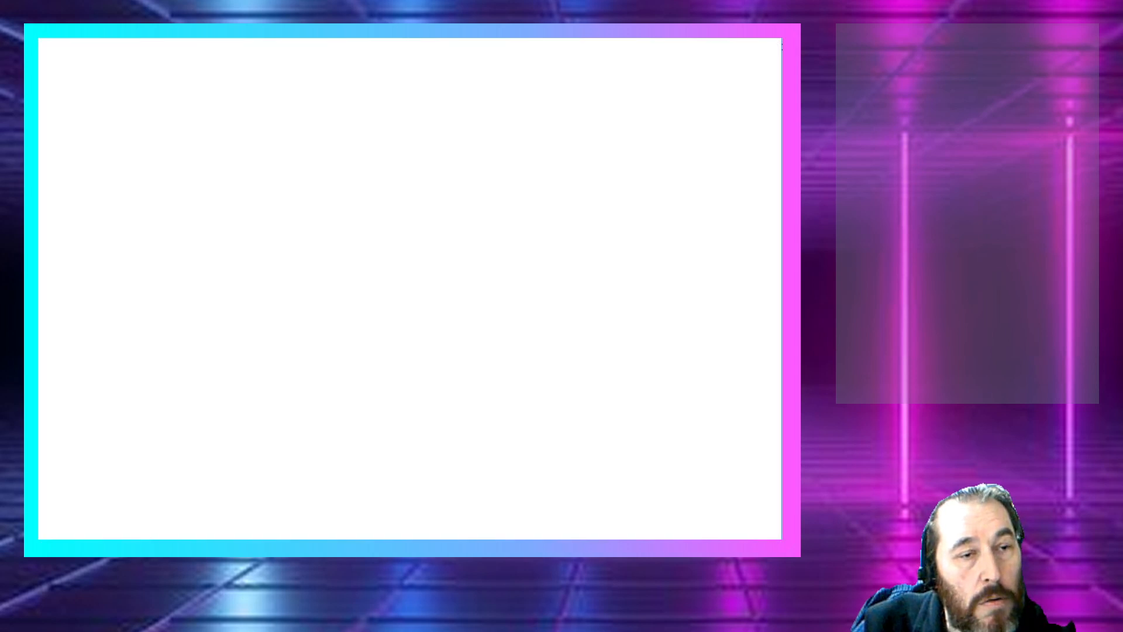
key("alt+Tab")
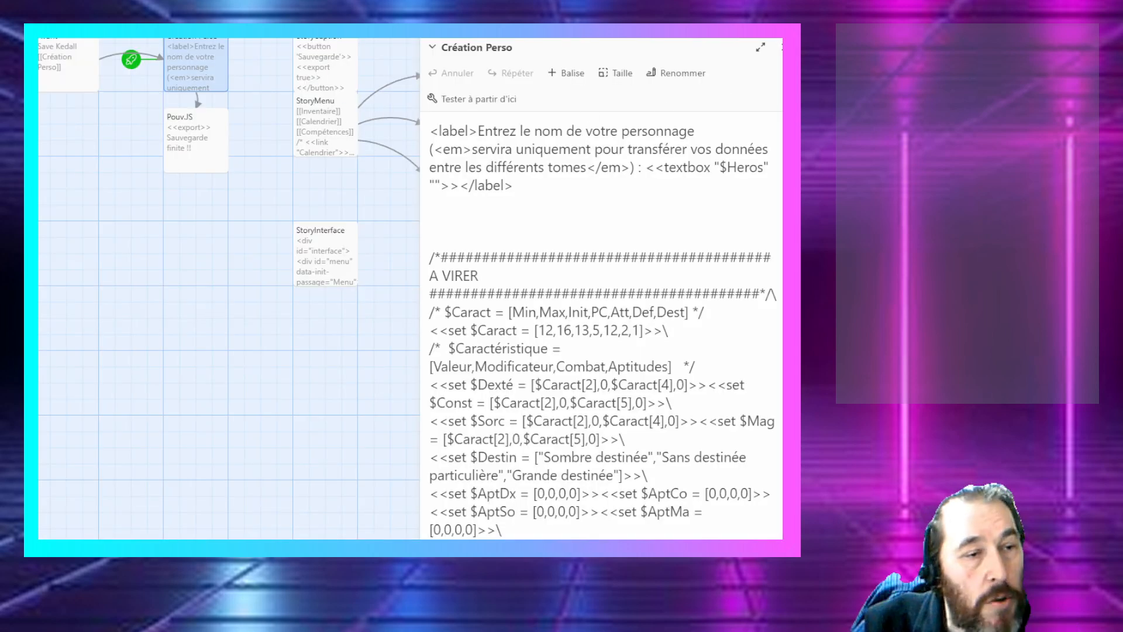
Step: Open the 00 - Série story, test it from the Planification passage to see its sidebar, and close the test
double_click(128, 125)
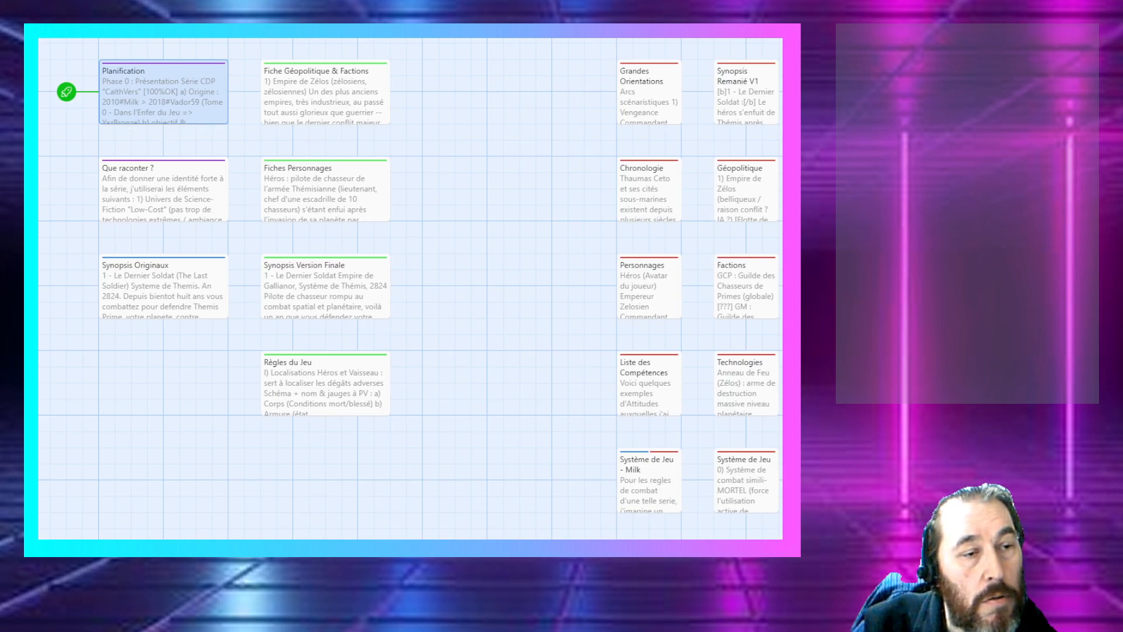
double_click(193, 106)
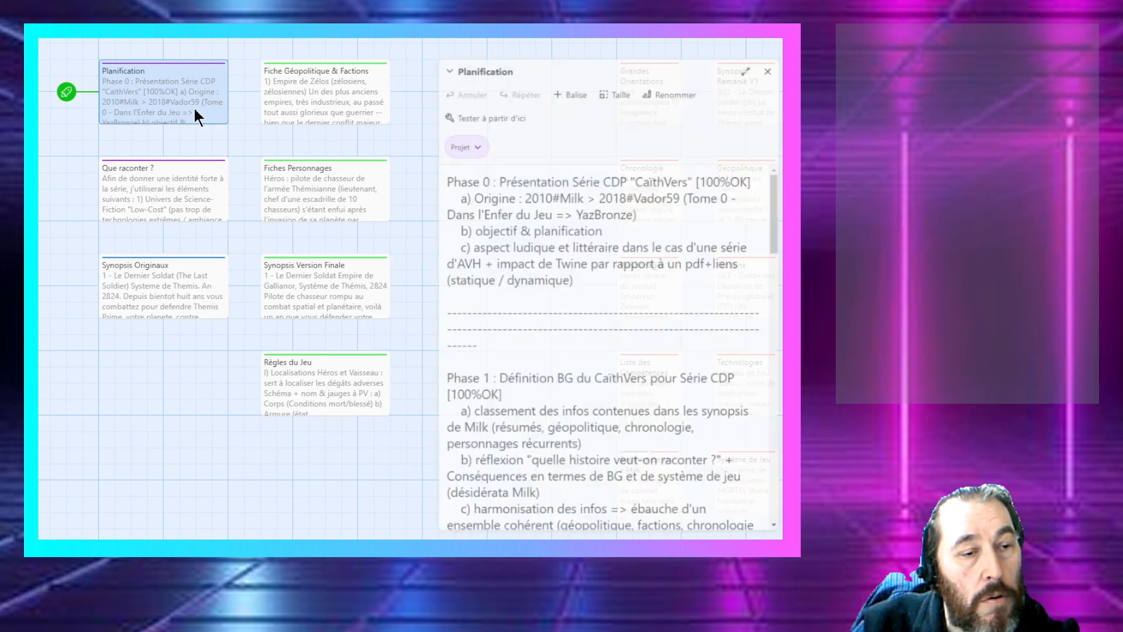
left_click(473, 101)
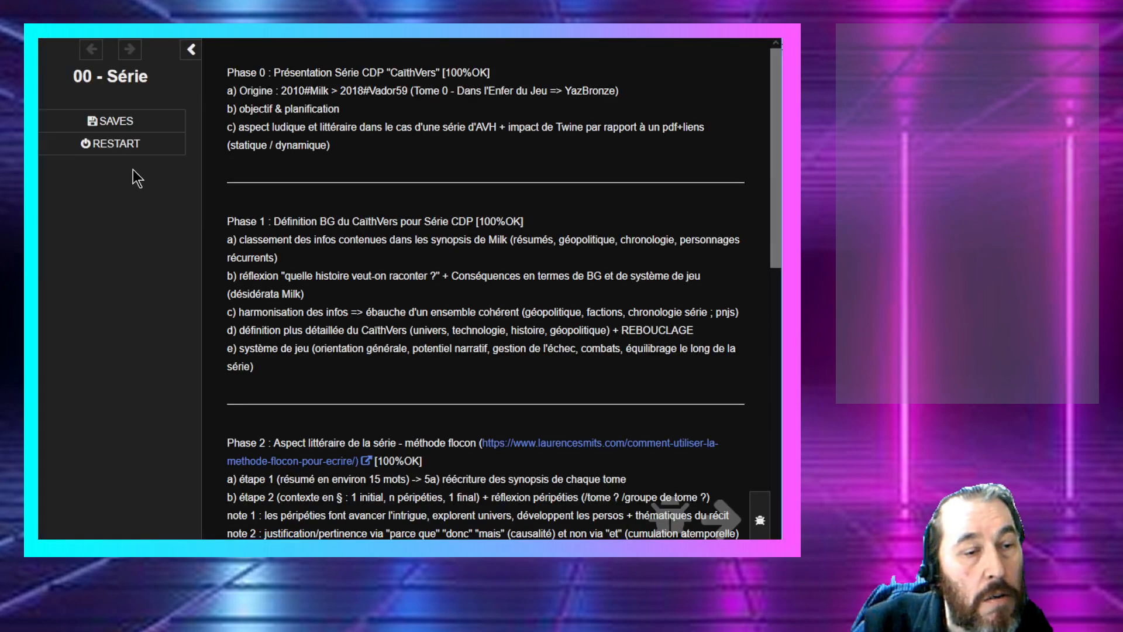
key("ctrl+w")
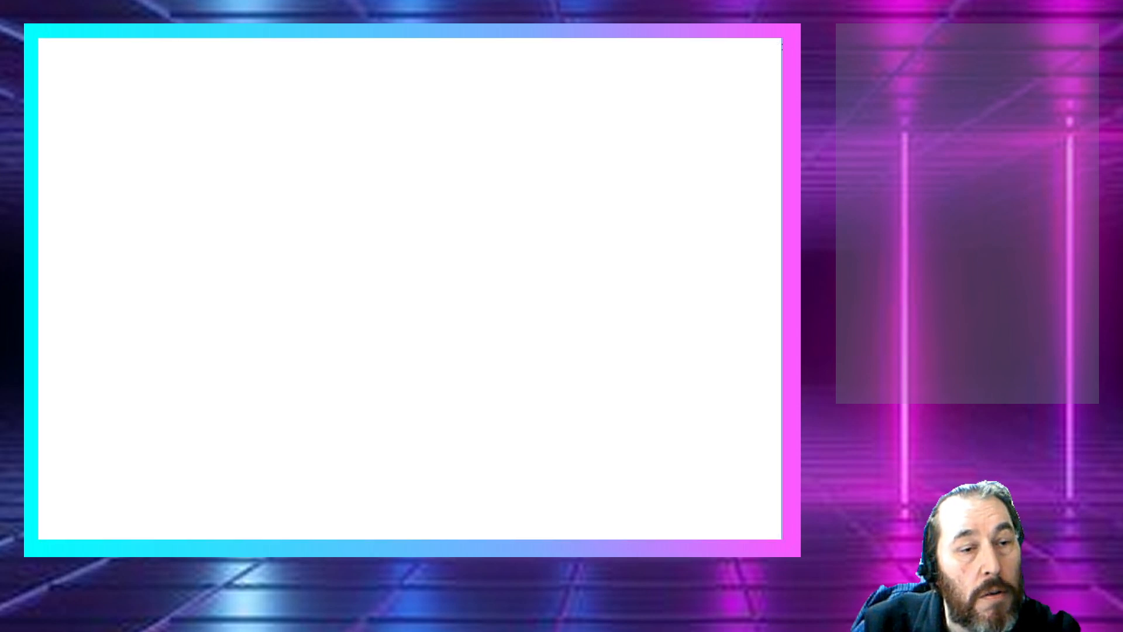
key("alt+Tab")
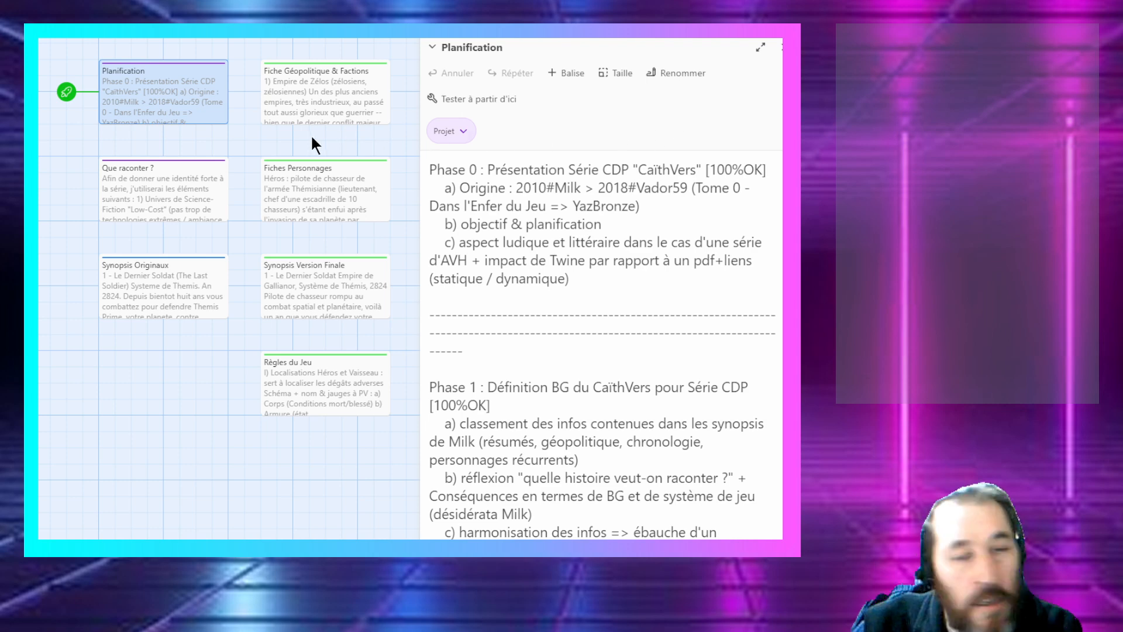
Step: Return to the CdP01 - Sauvegarde story and open its StoryInterface passage
left_click(54, 28)
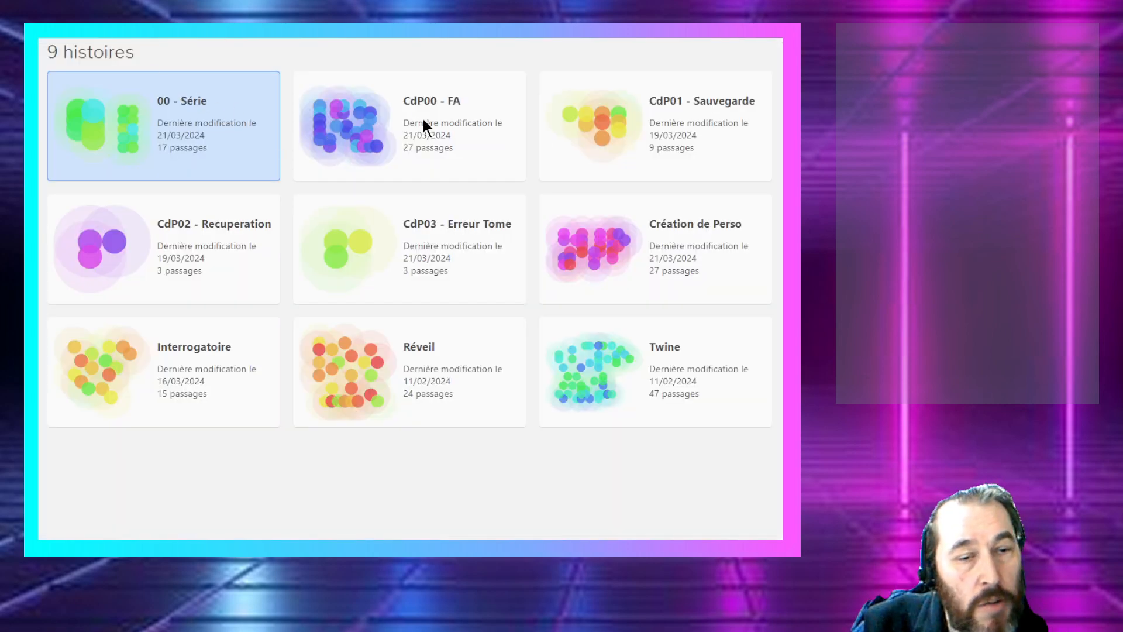
double_click(625, 117)
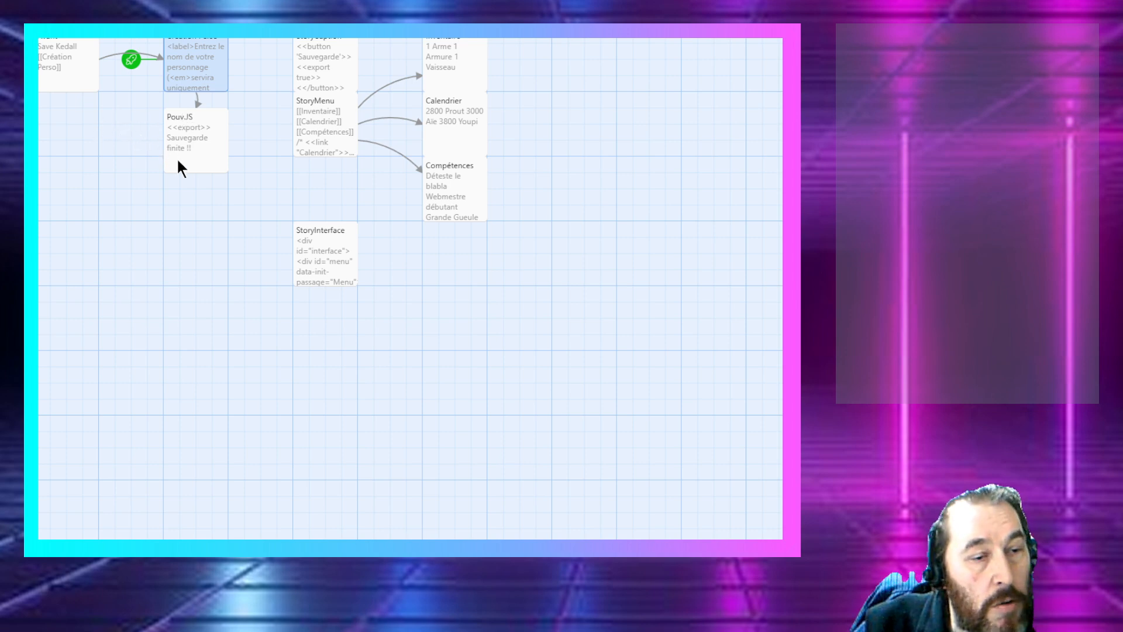
left_click(318, 283)
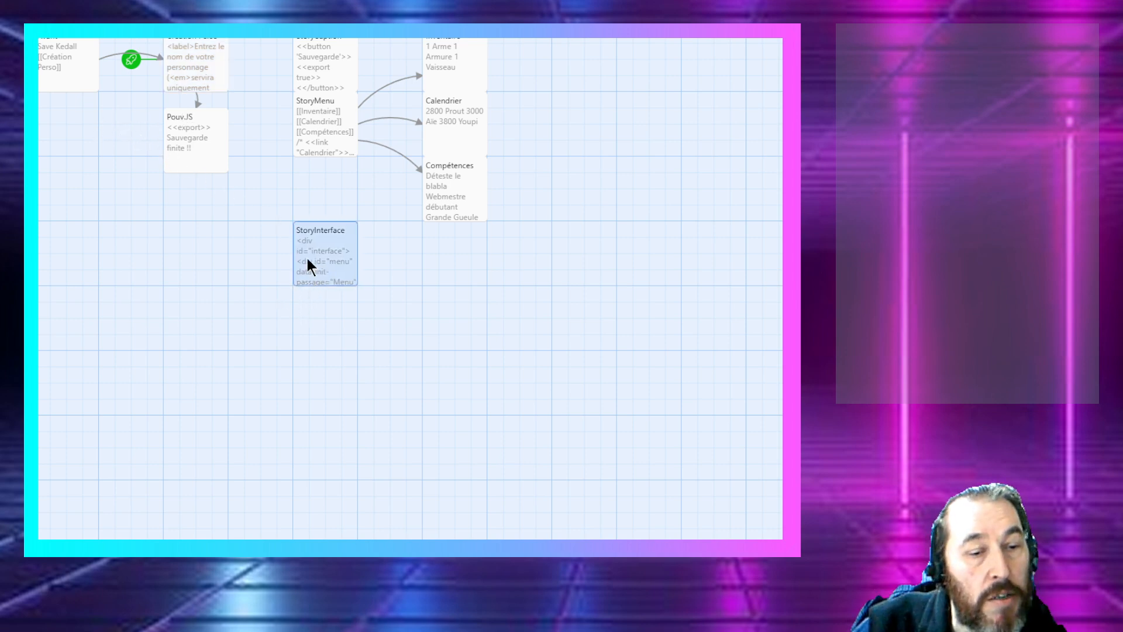
double_click(308, 259)
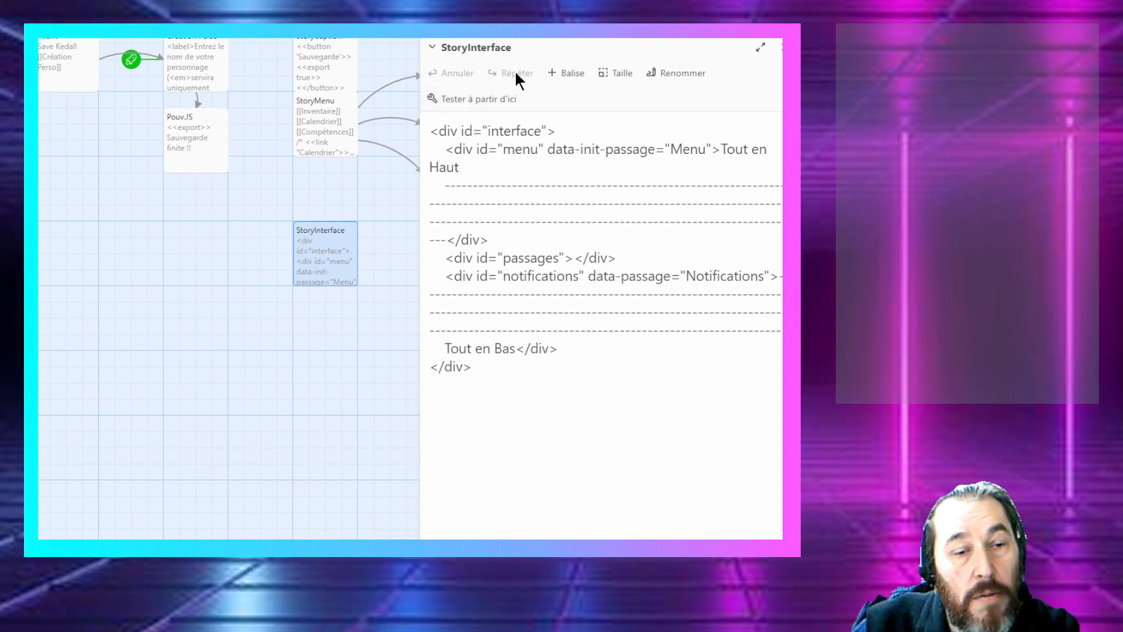
Step: Rename the StoryInterface passage to StoryInterface XX, close it, and move it below the passage that links to Création Perso
left_click(673, 73)
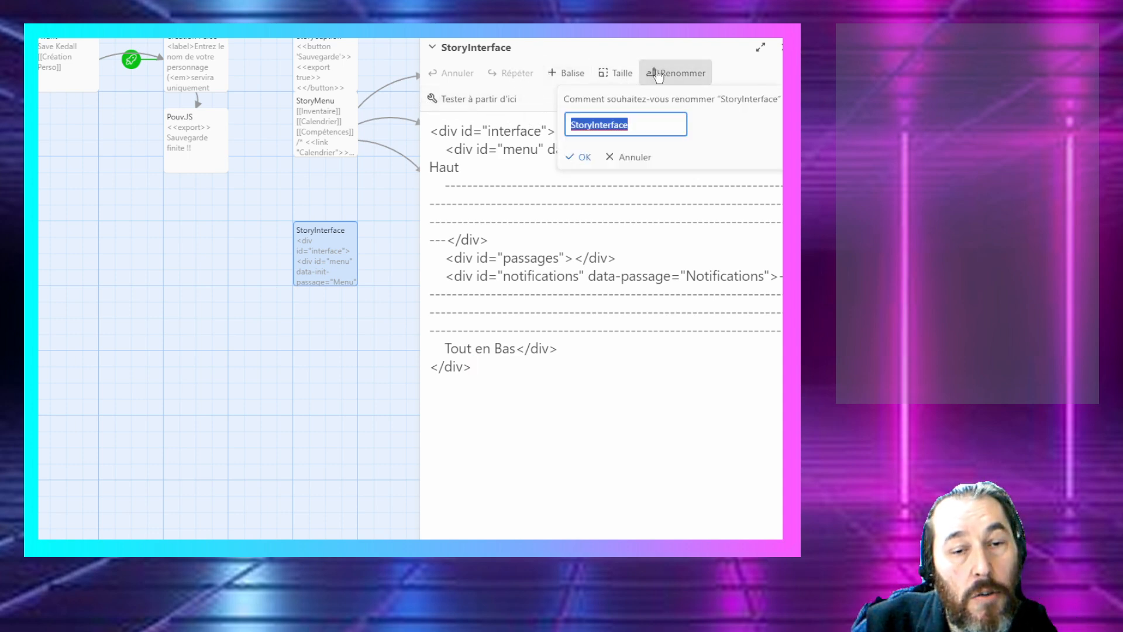
left_click(634, 120)
type("XX")
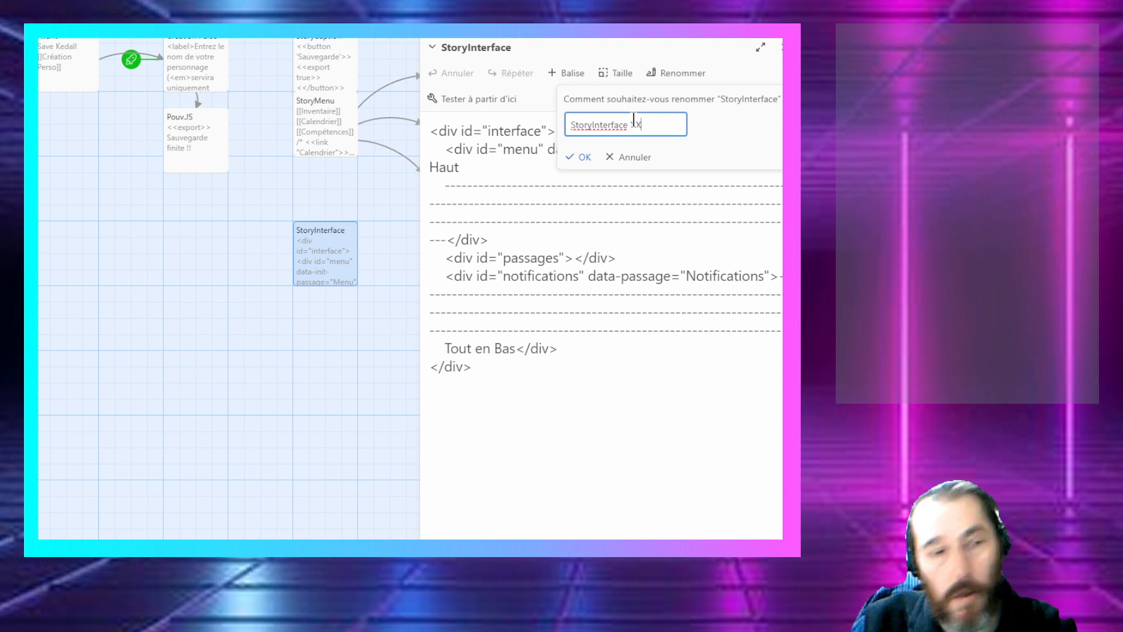
key("Return")
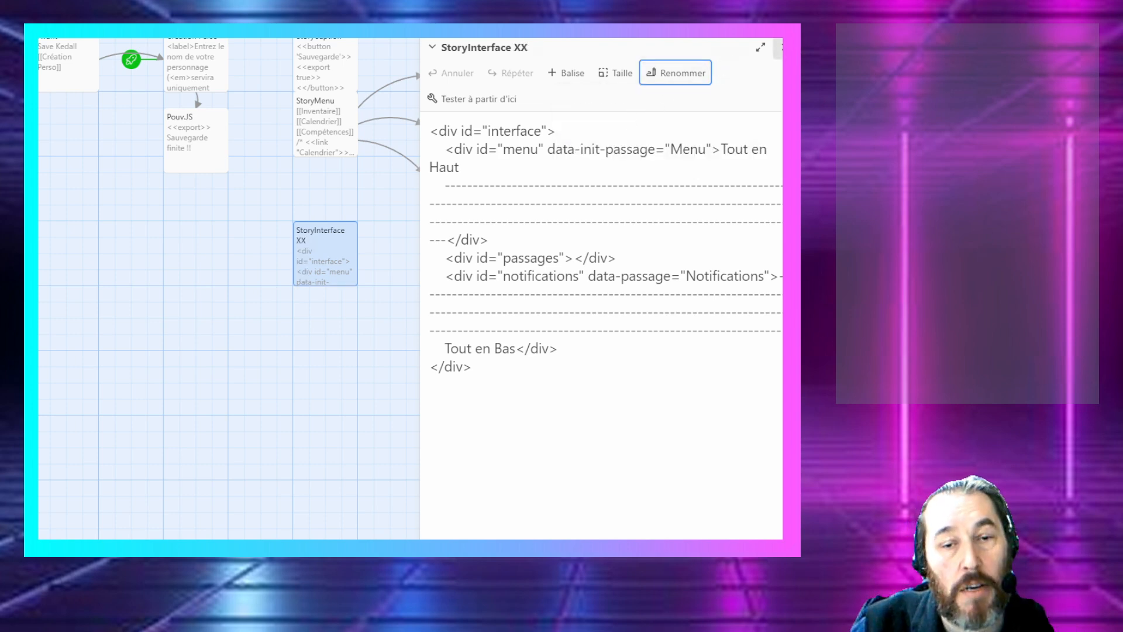
left_click(779, 47)
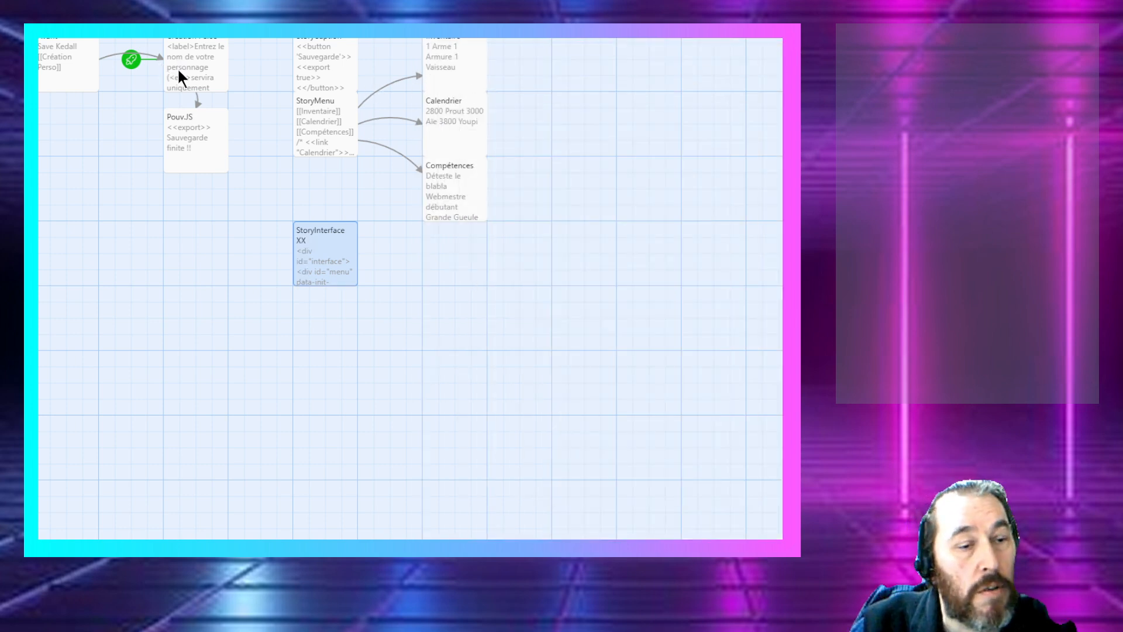
left_click_drag(314, 230, 64, 167)
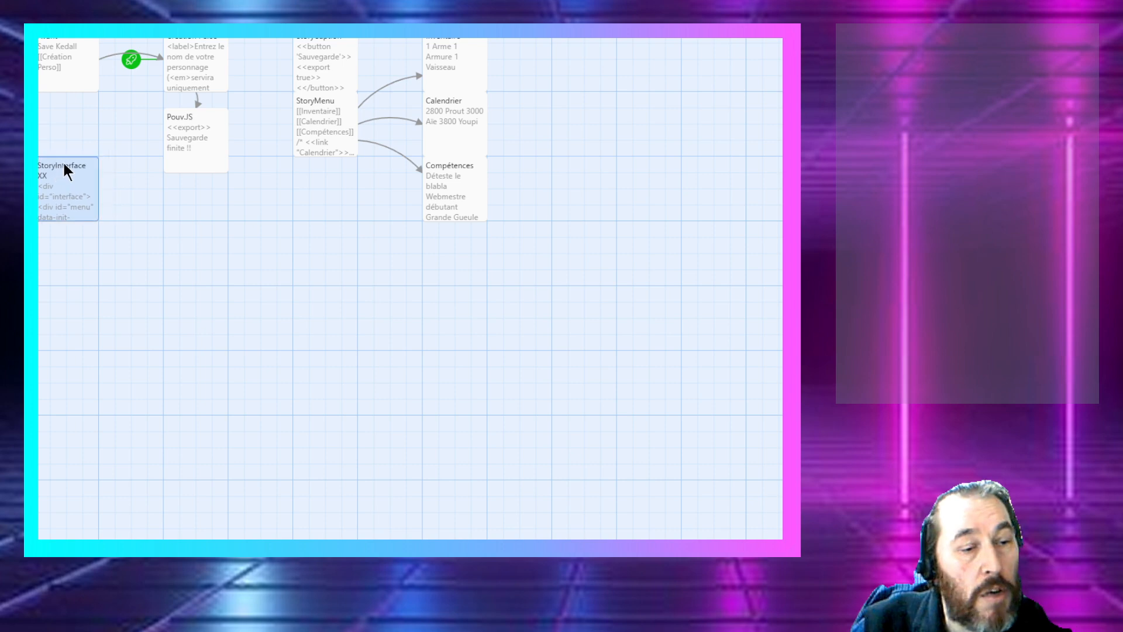
Step: Test the story from the Création Perso passage and turn off the debug views and the variable watch
left_click(190, 49)
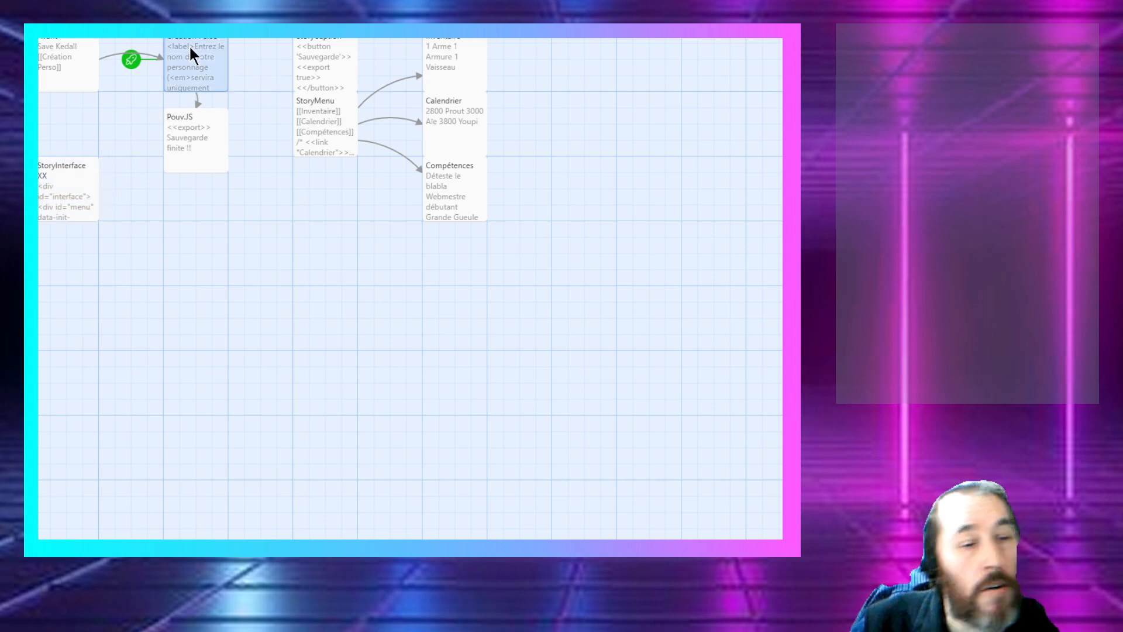
left_click(370, 34)
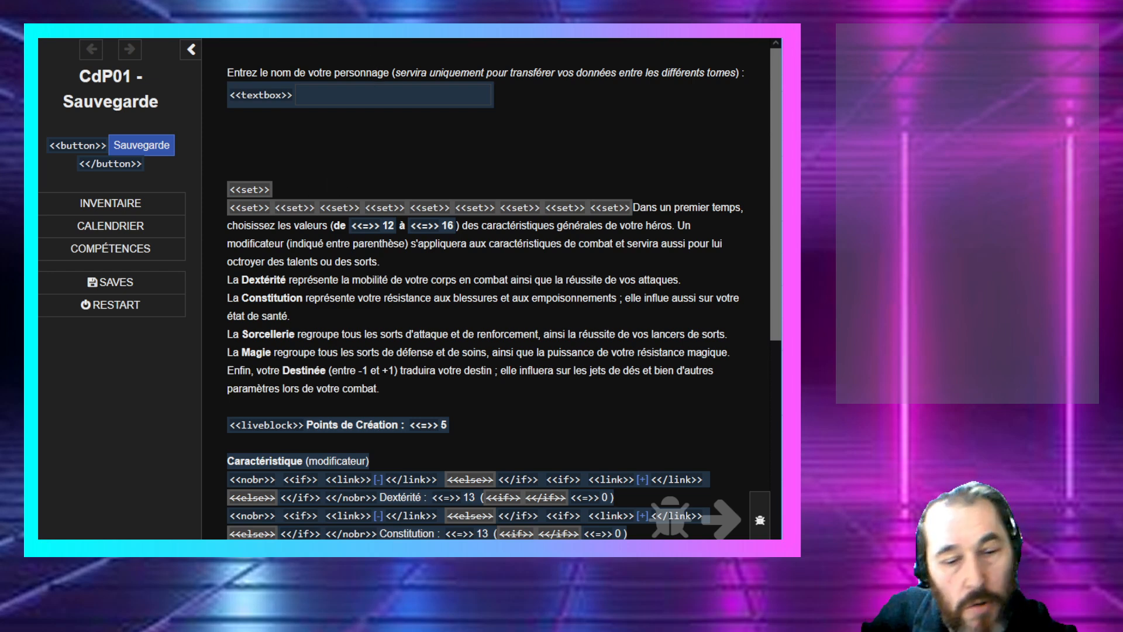
left_click(760, 520)
left_click(544, 531)
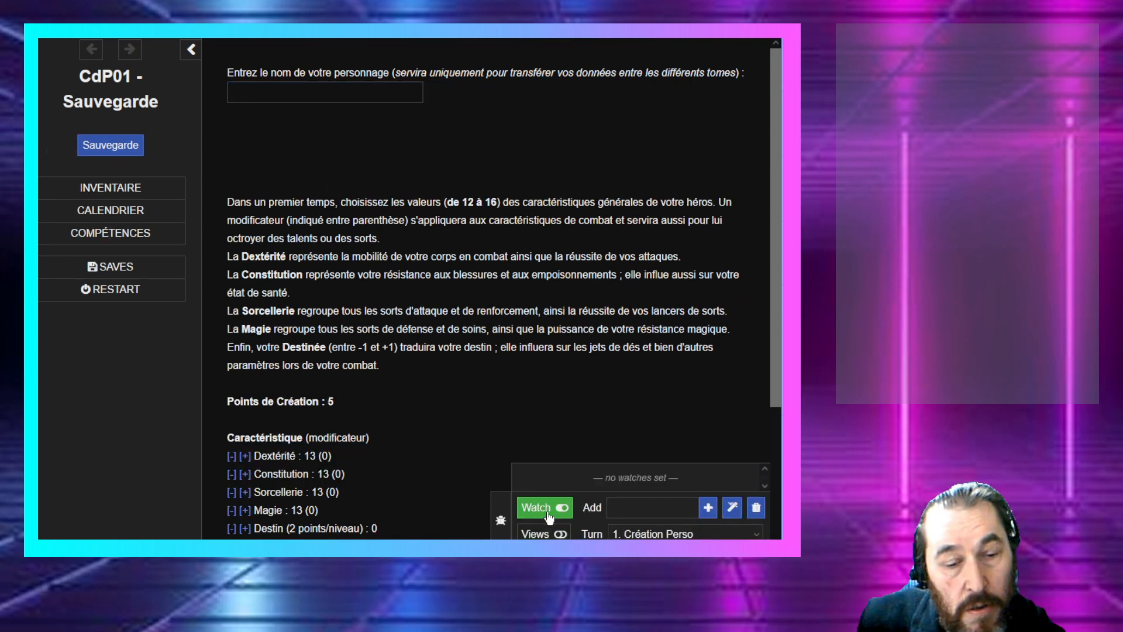
left_click(548, 514)
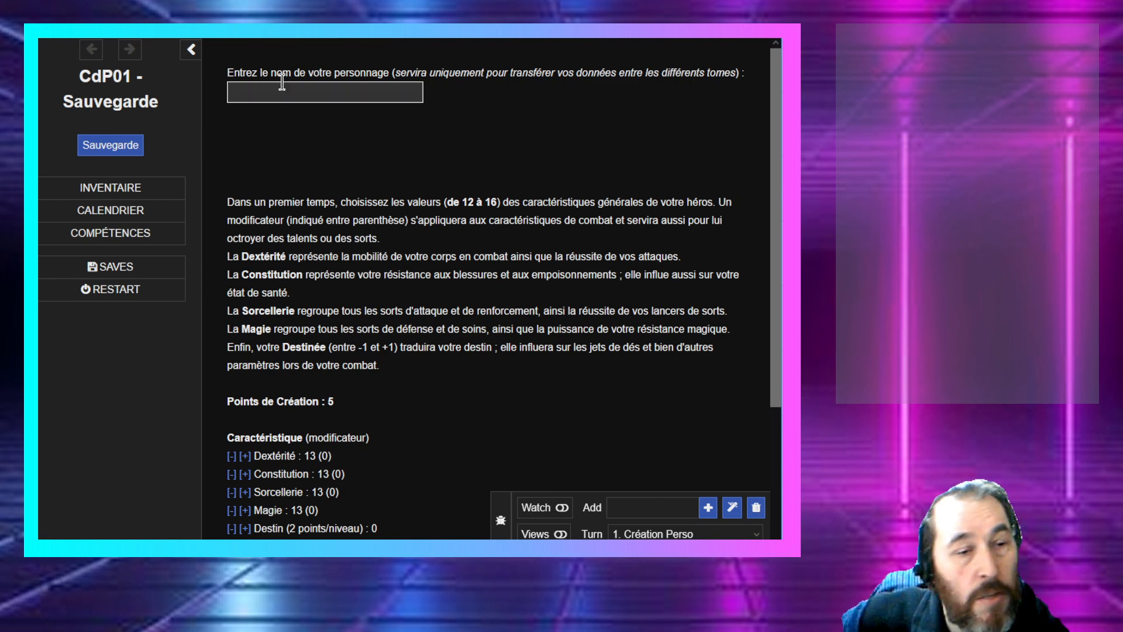
Step: Enter Caithness as the character's name on the character creation page
left_click(344, 91)
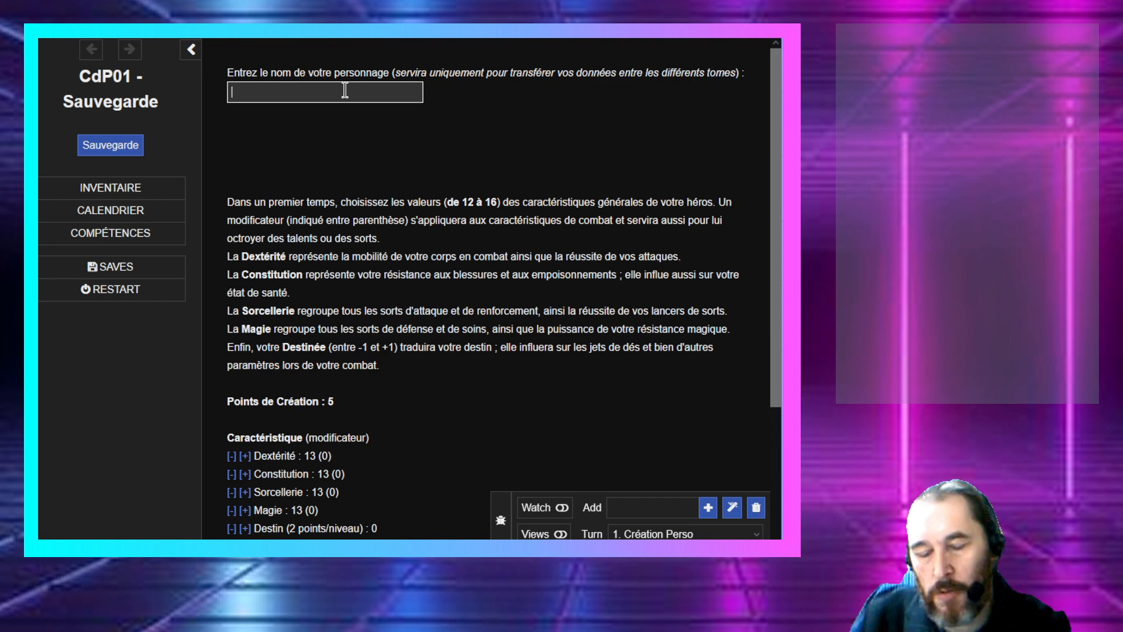
type("Le")
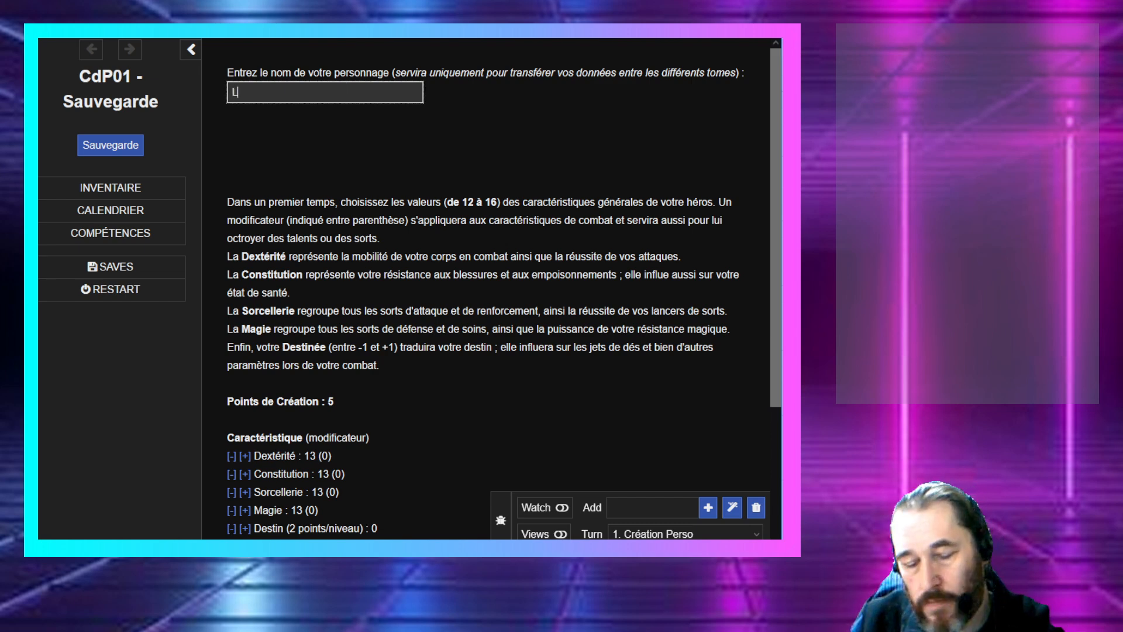
key("BackSpace")
key("BackSpace")
type("Caithness")
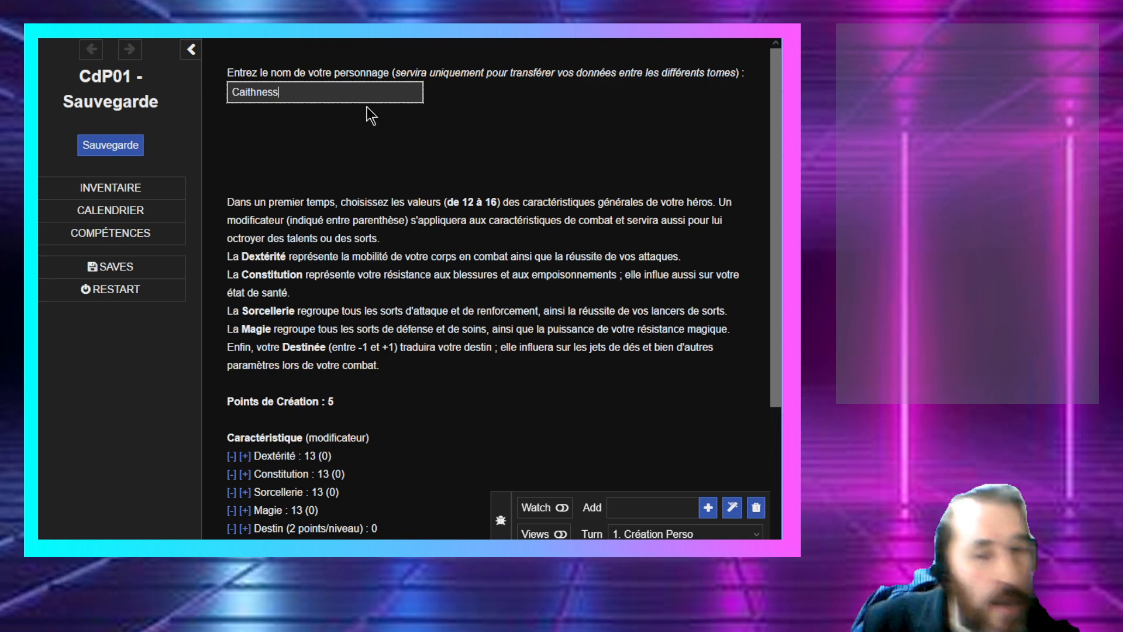
left_click(367, 92)
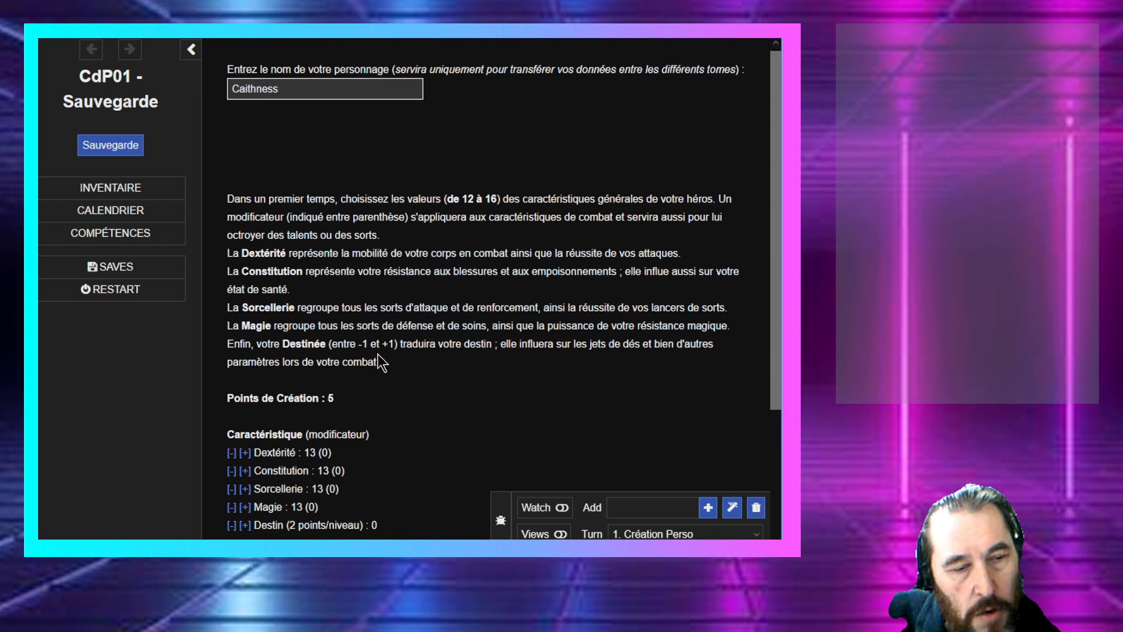
Step: Spend the five creation points by raising Dextérité to 15, Sorcellerie to 15 and Magie to 14
scroll(377, 343, "down", 3)
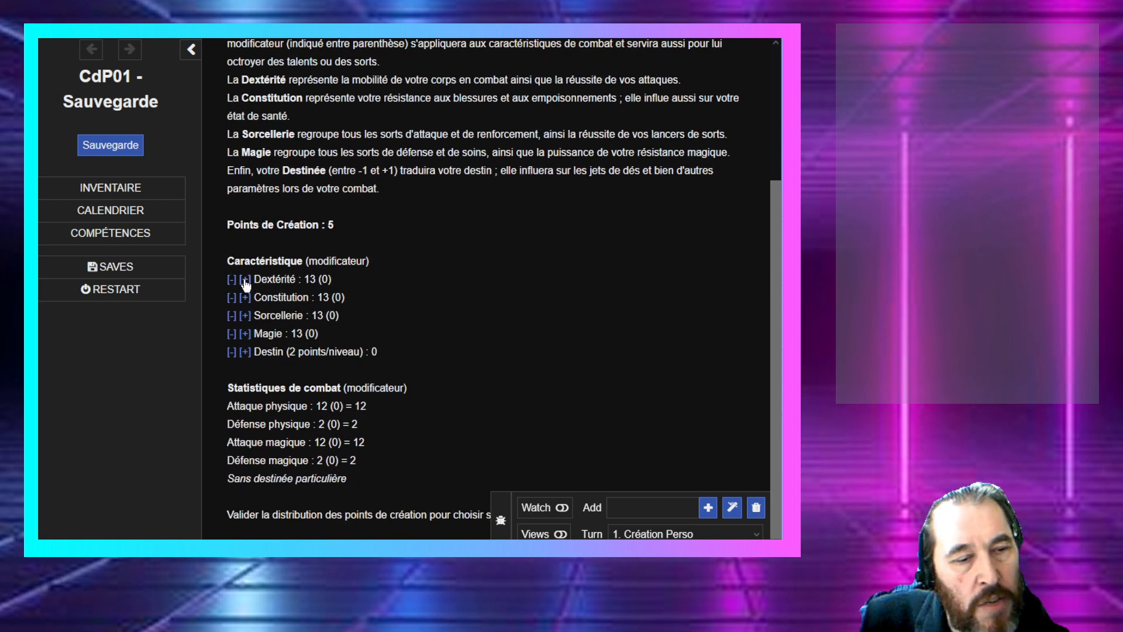
double_click(245, 279)
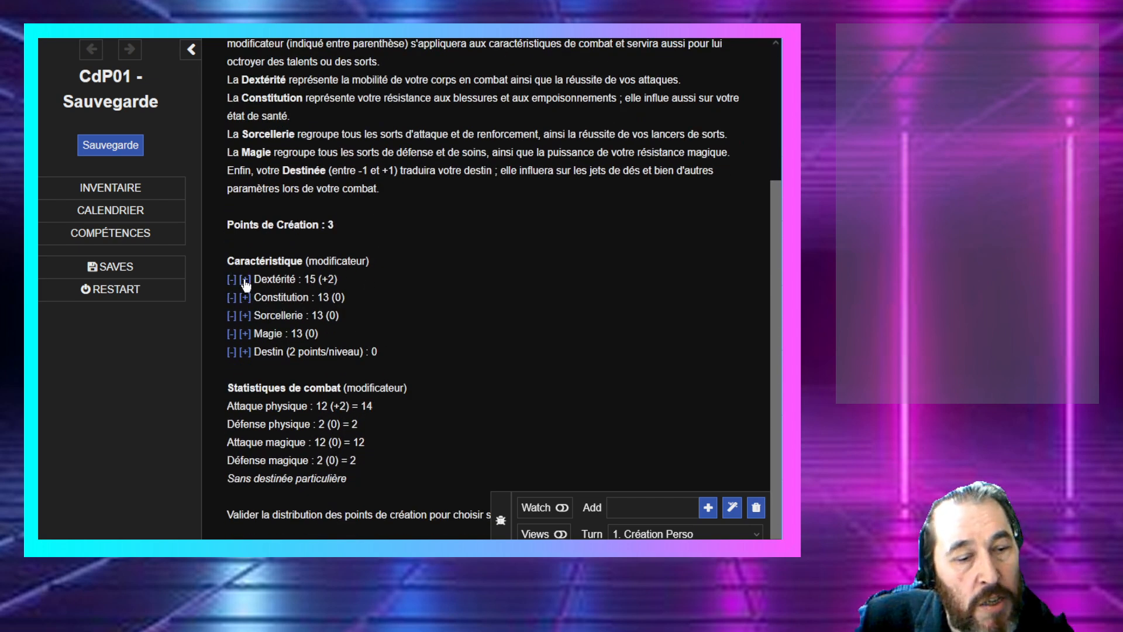
left_click(244, 316)
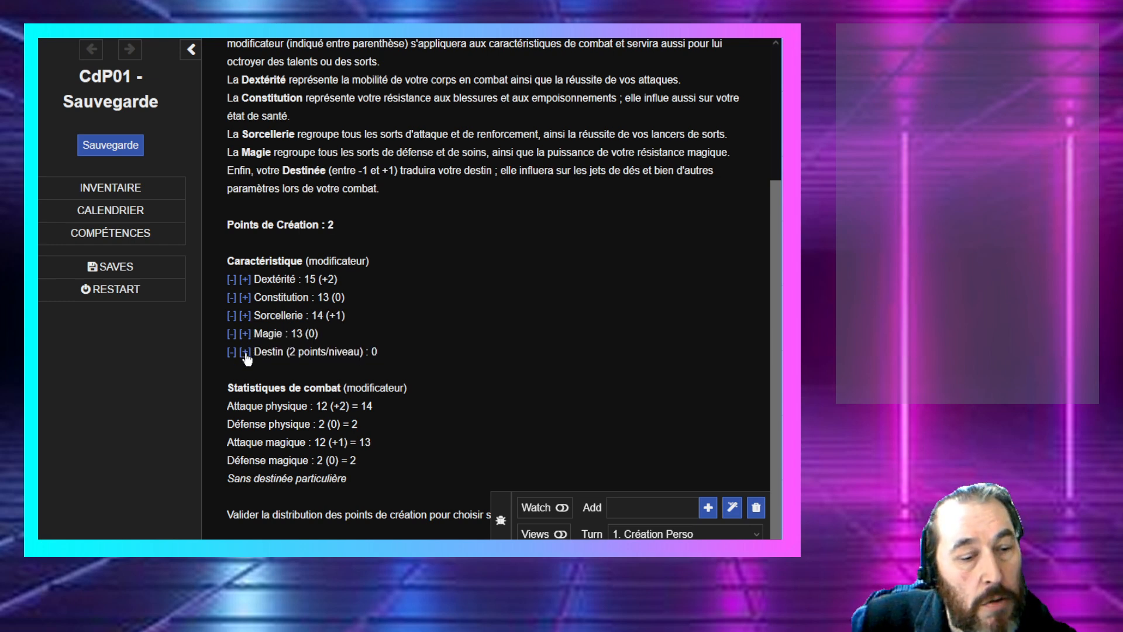
left_click(245, 334)
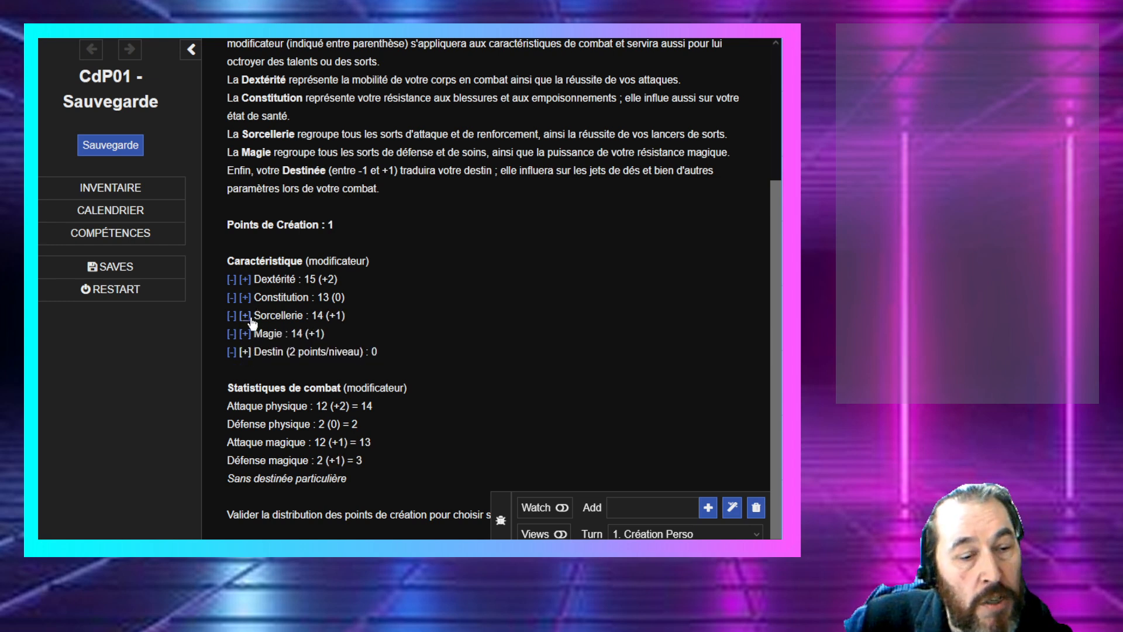
left_click(244, 316)
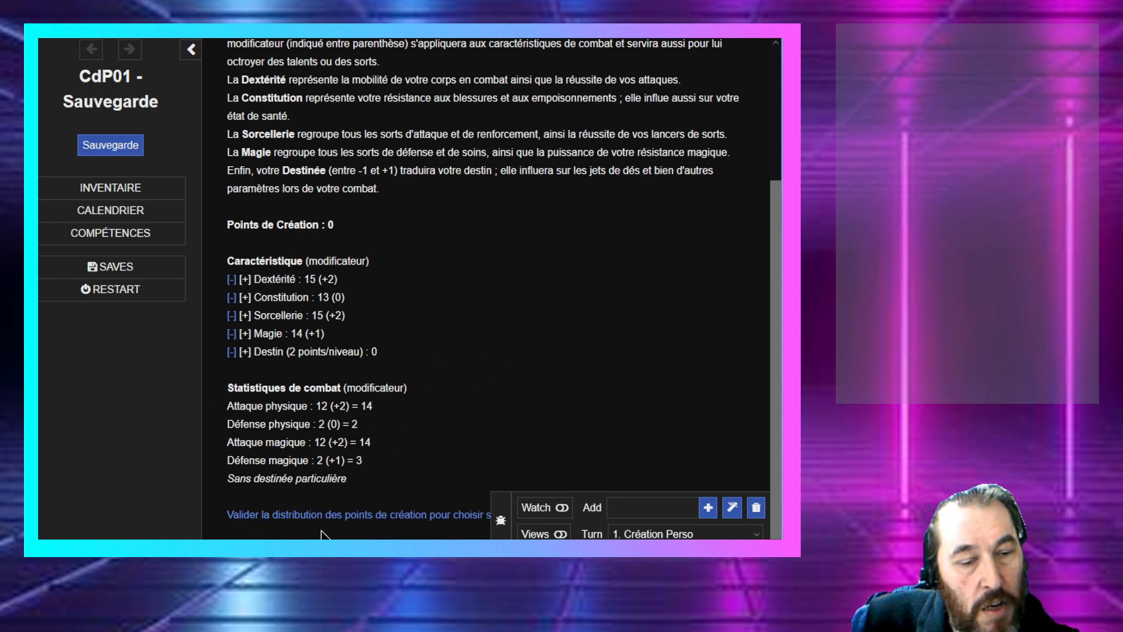
Step: Shift creation points from Sorcellerie to Constitution, ending with Sorcellerie at 13 and Constitution at 15
mouse_move(319, 525)
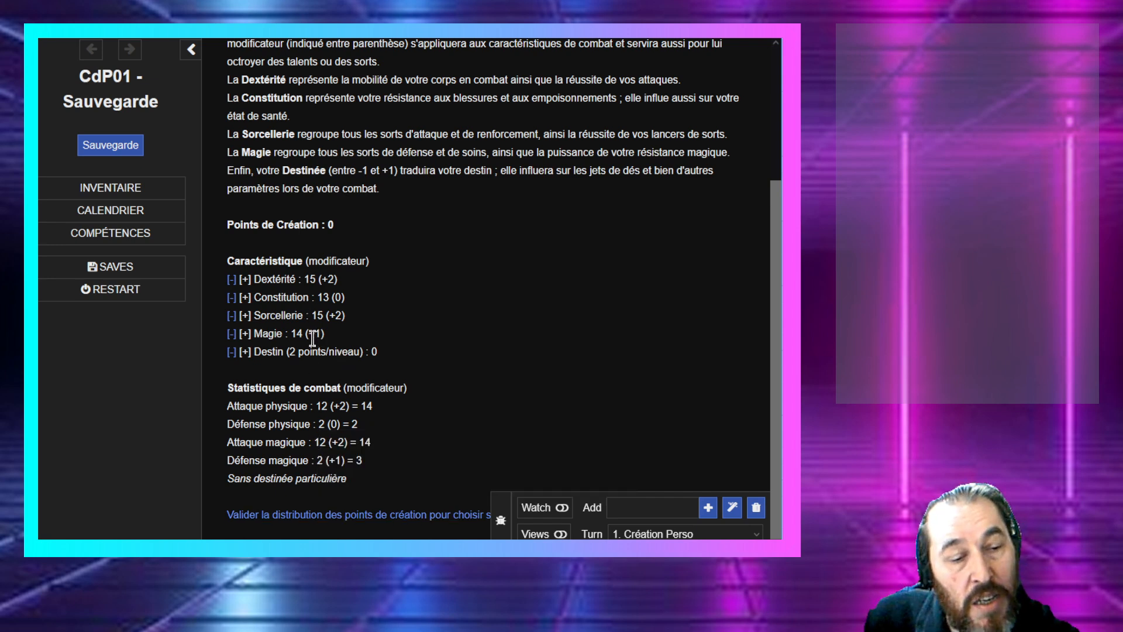
left_click(231, 297)
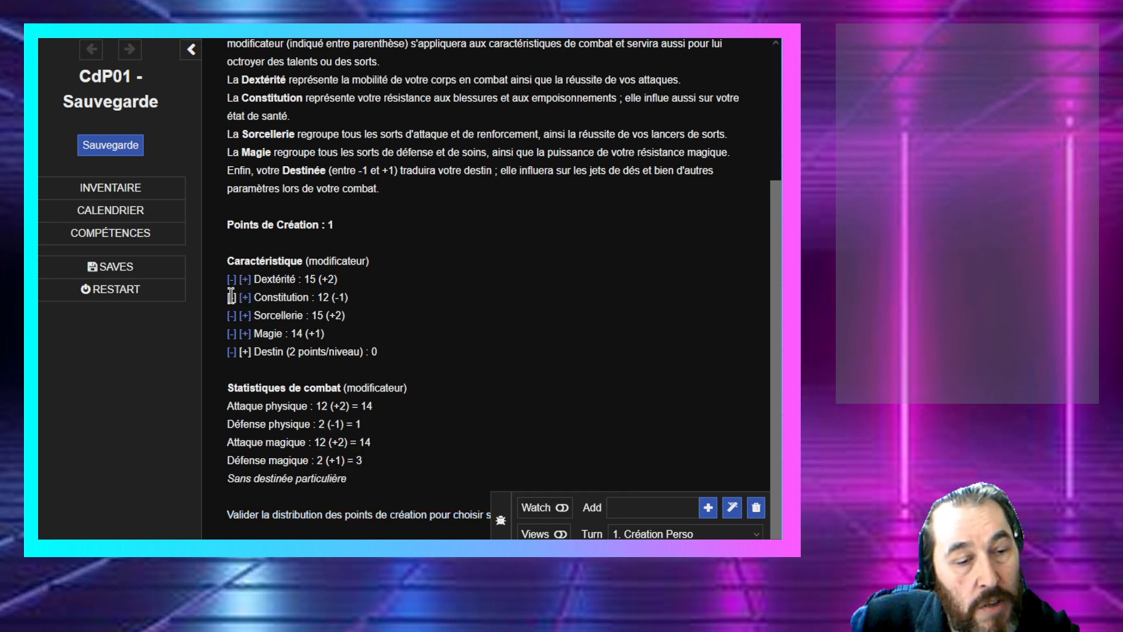
left_click(245, 298)
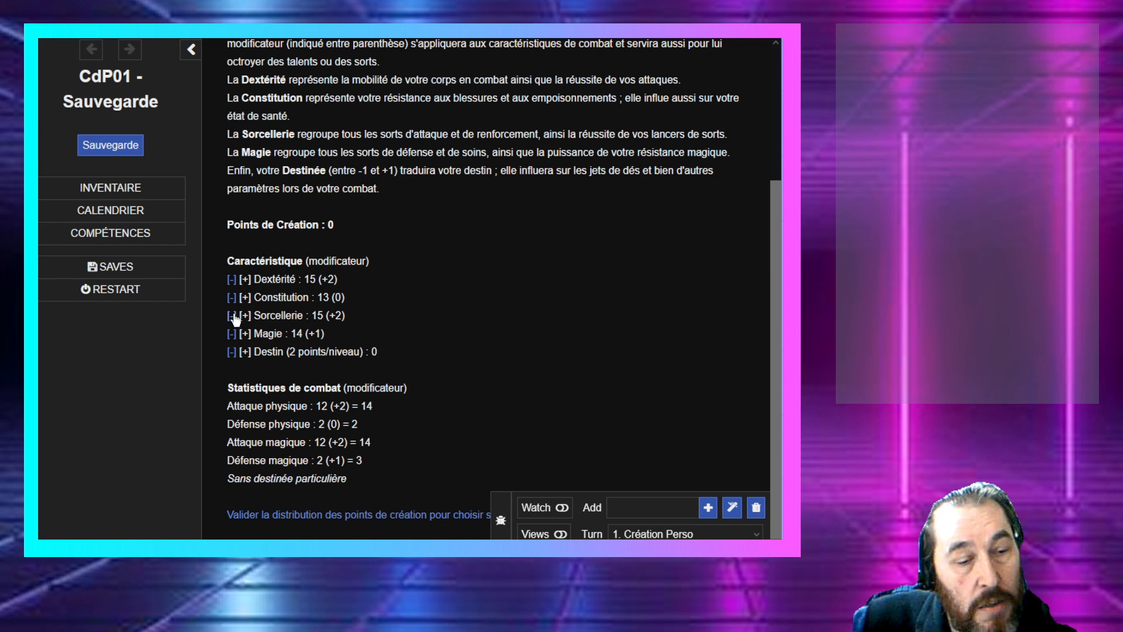
left_click(232, 315)
left_click(244, 299)
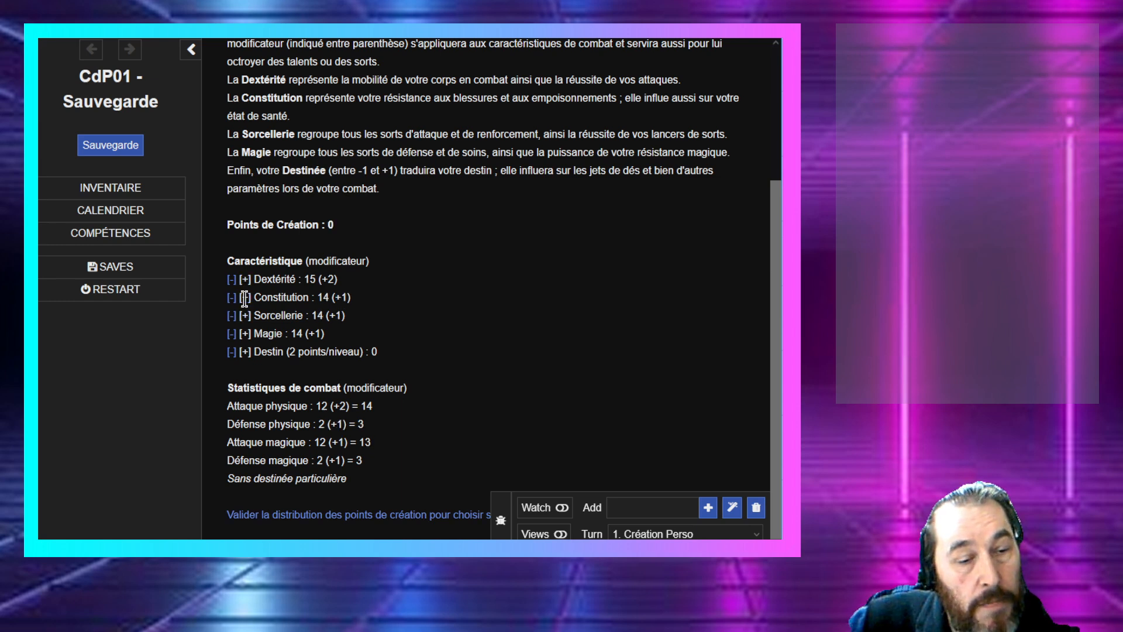
left_click(231, 316)
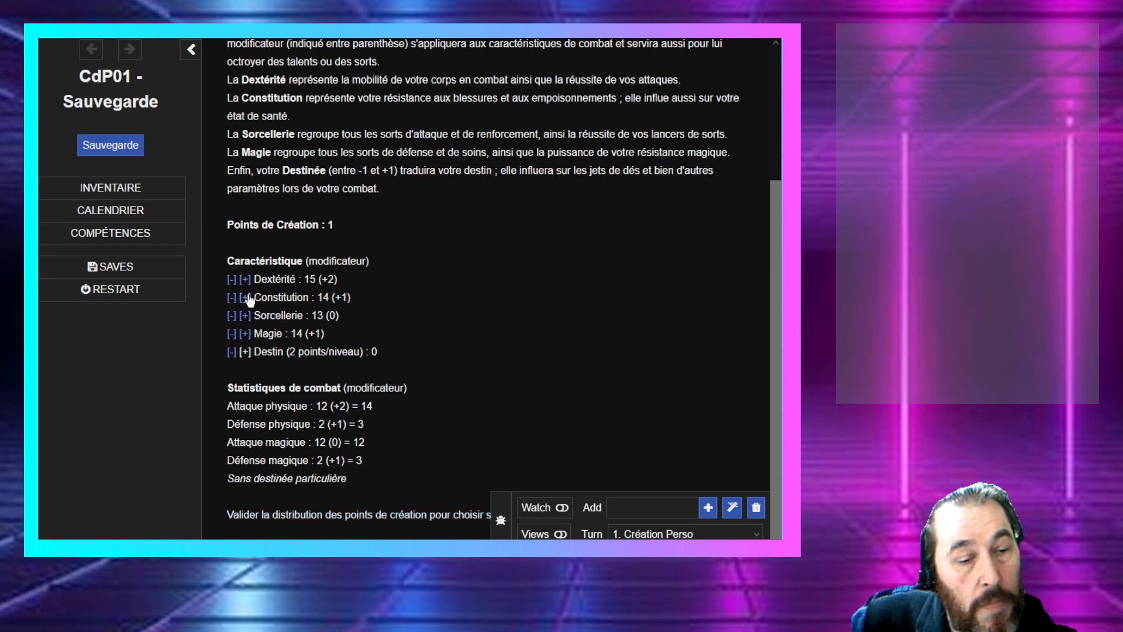
left_click(244, 297)
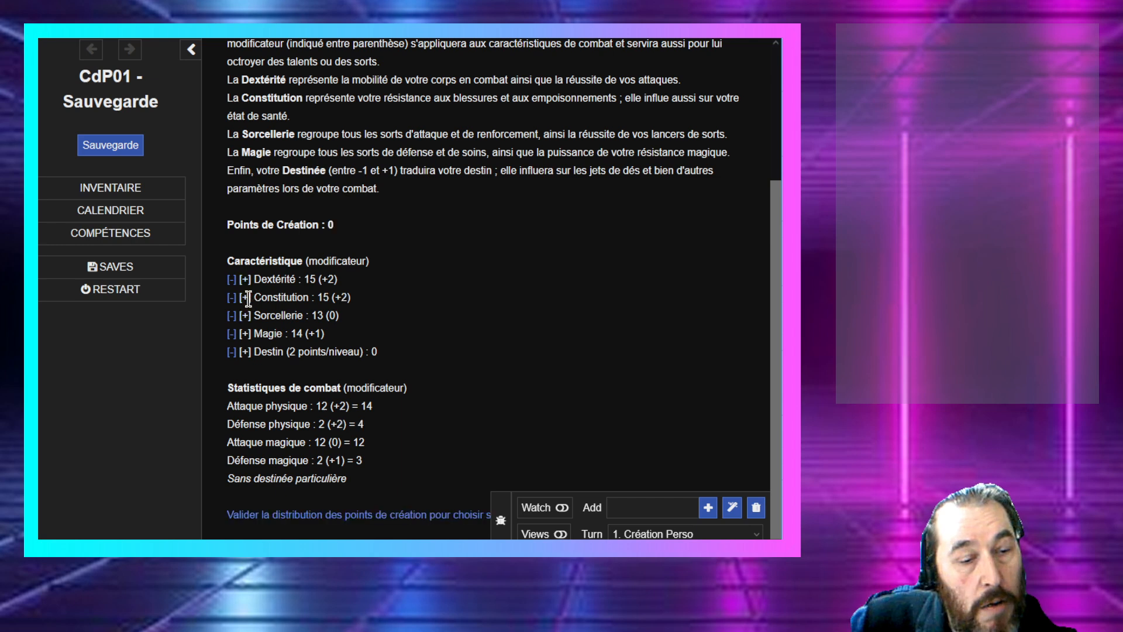
Step: Try lowering Sorcellerie and Magie to 12 and Destin to -1, and bring them back to 13, 13 and 0
left_click(231, 316)
double_click(228, 316)
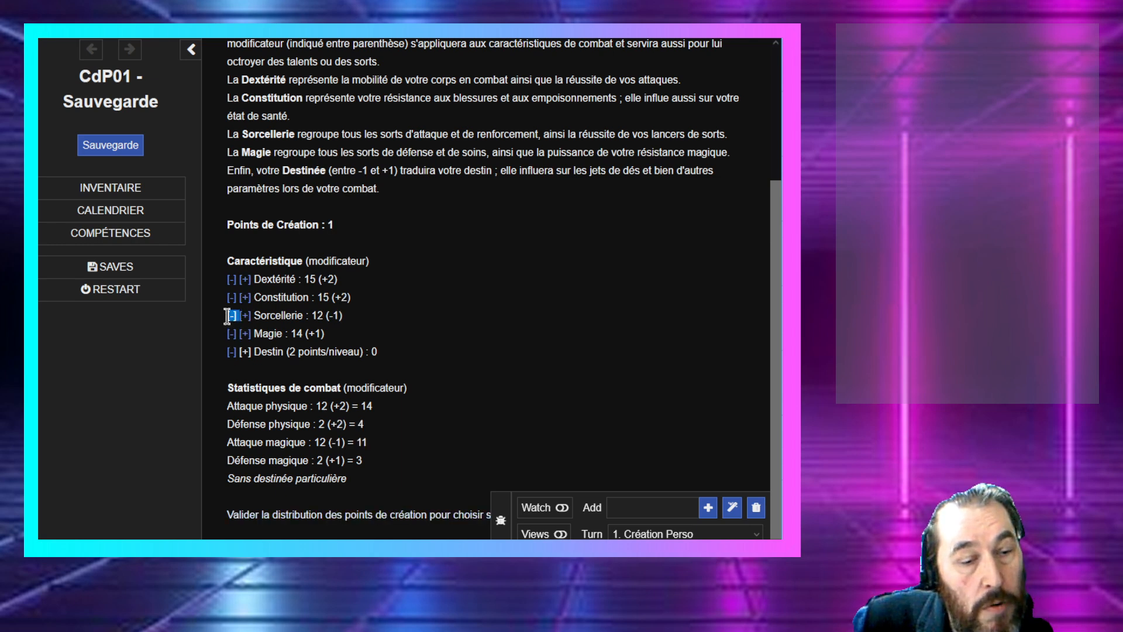
left_click(231, 334)
left_click(231, 334)
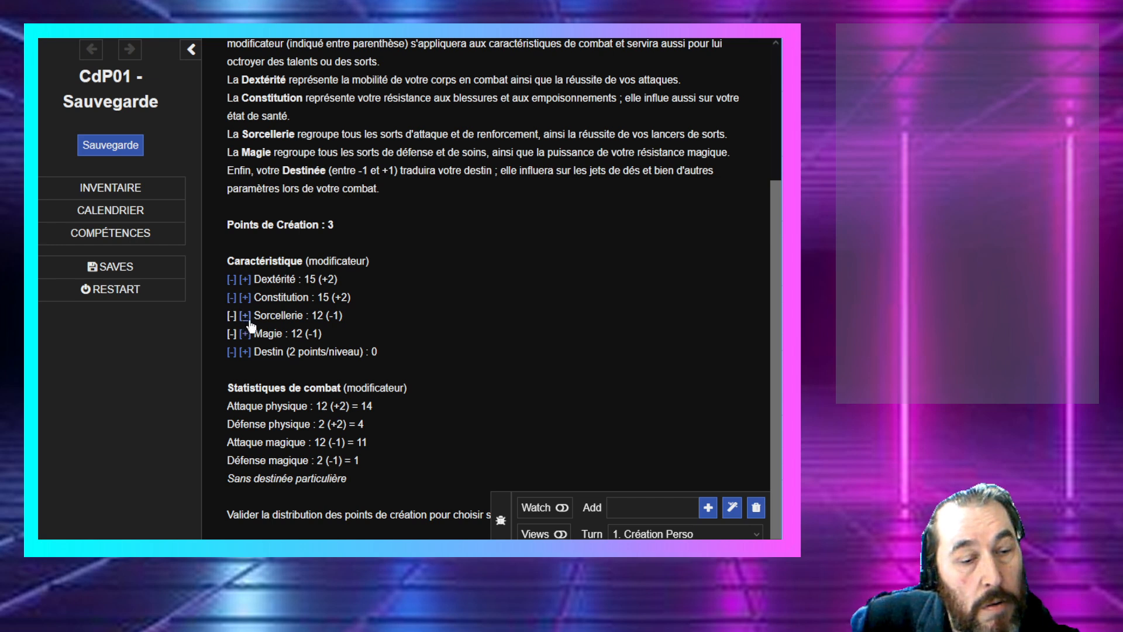
left_click(246, 317)
left_click(246, 337)
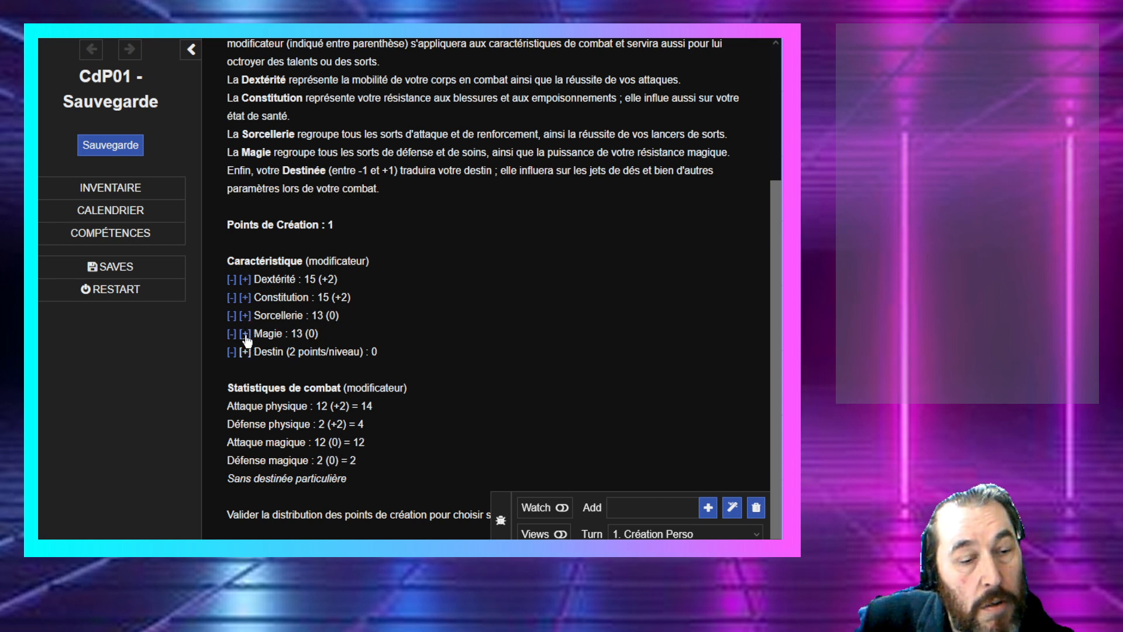
left_click(231, 351)
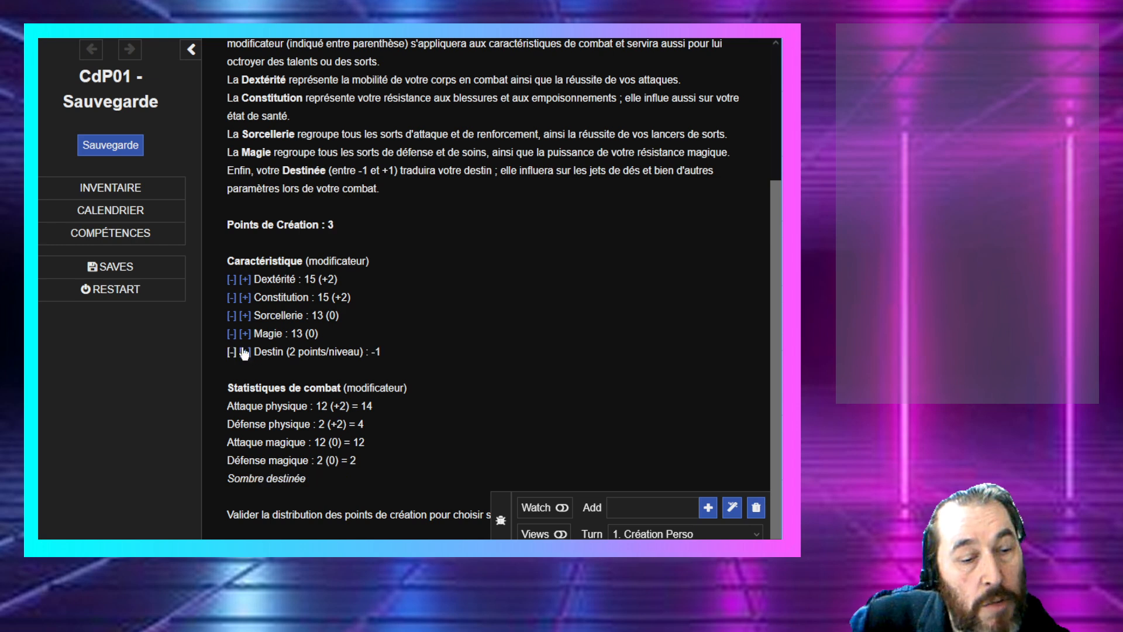
left_click(245, 352)
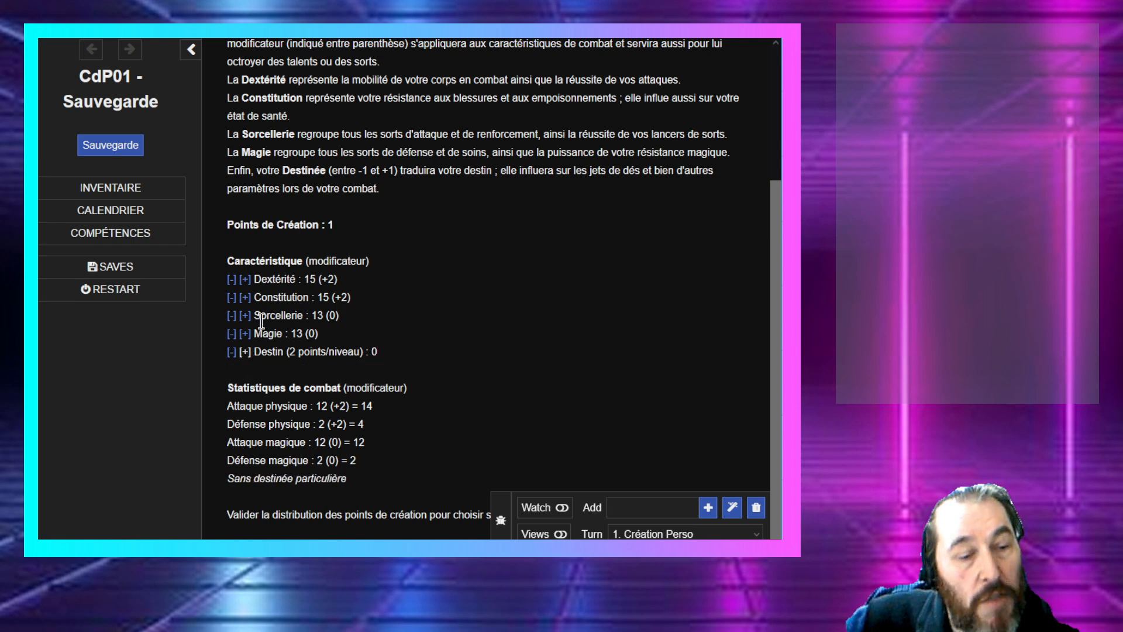
Step: Rebalance the creation points so that Constitution, Sorcellerie and Magie are each at 14
left_click(232, 298)
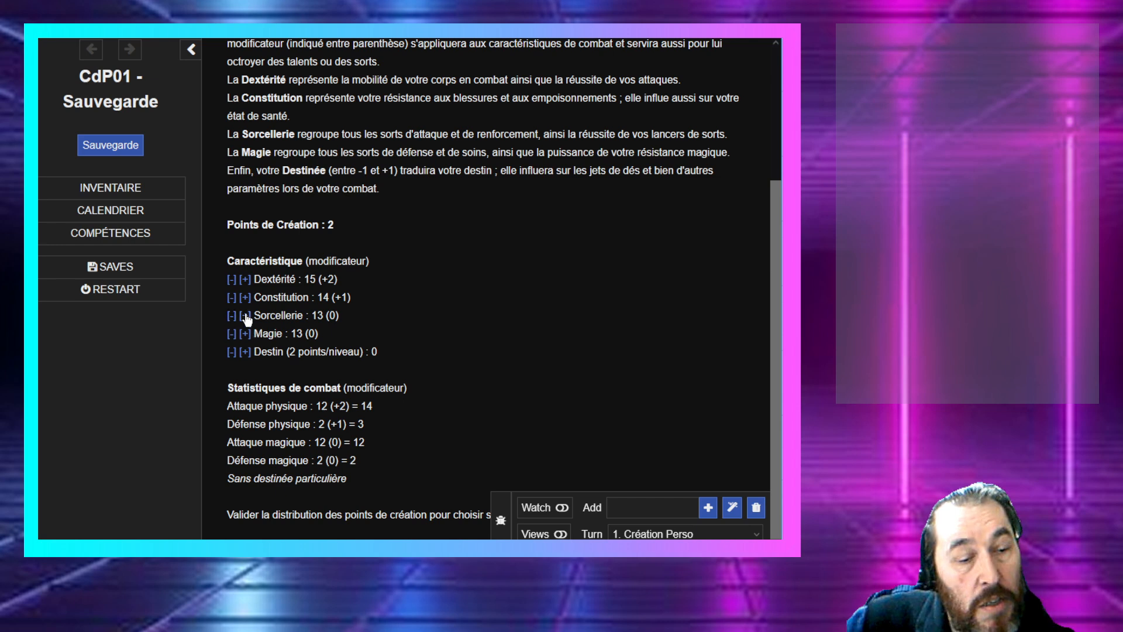
left_click(245, 316)
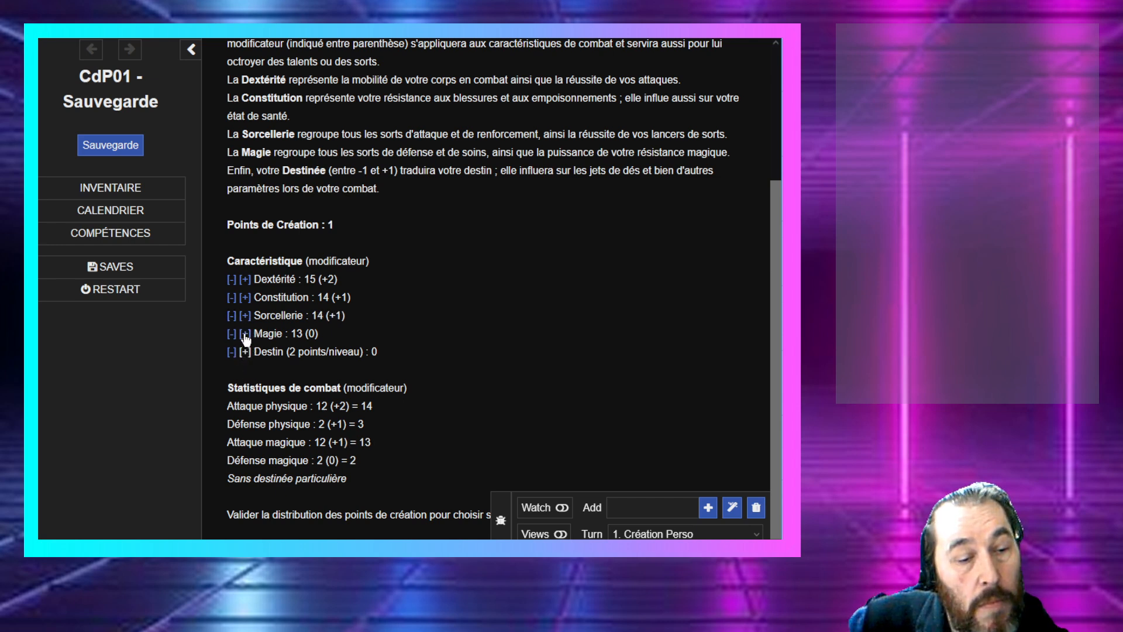
left_click(245, 333)
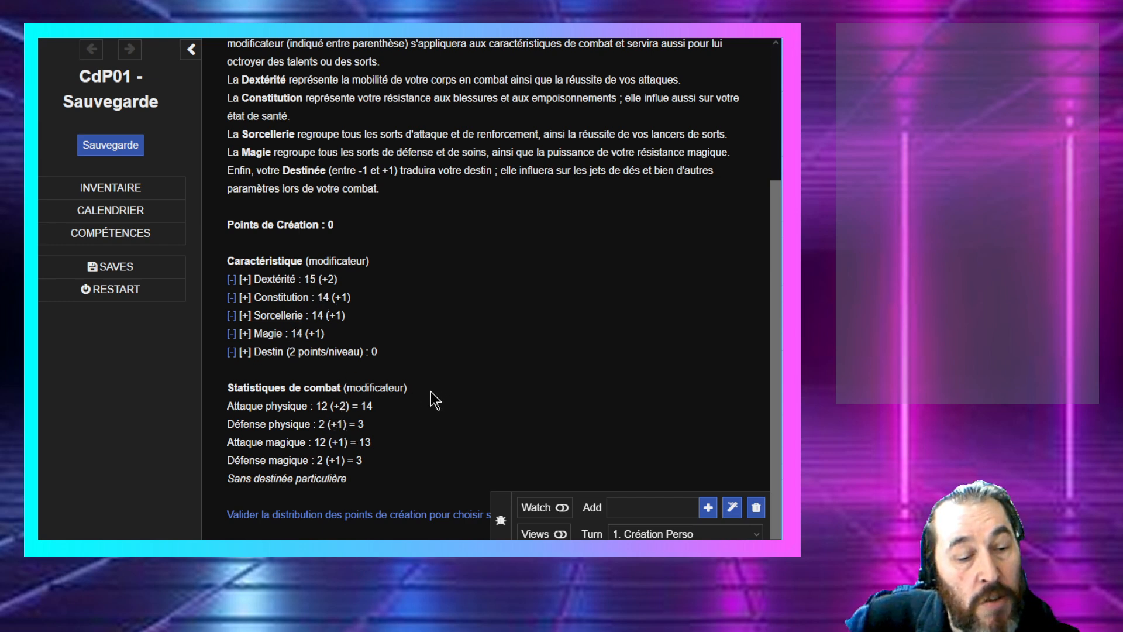
Step: Validate the creation point distribution and save the exported character file as Caithness-CdP01.TwineSave in the Download folder
left_click(380, 521)
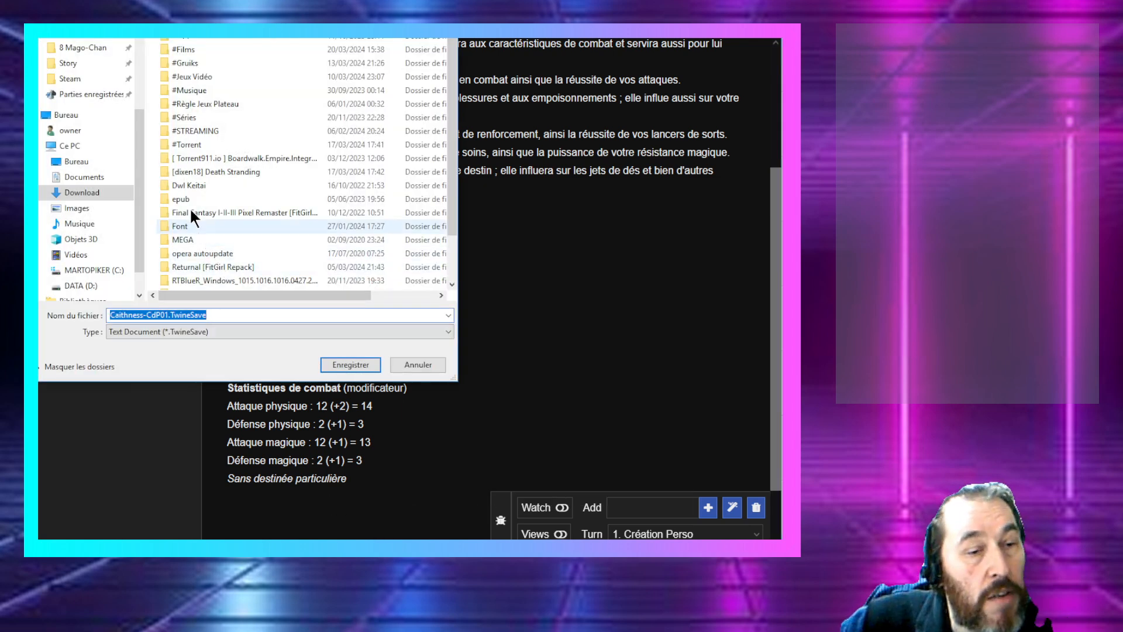
key("Return")
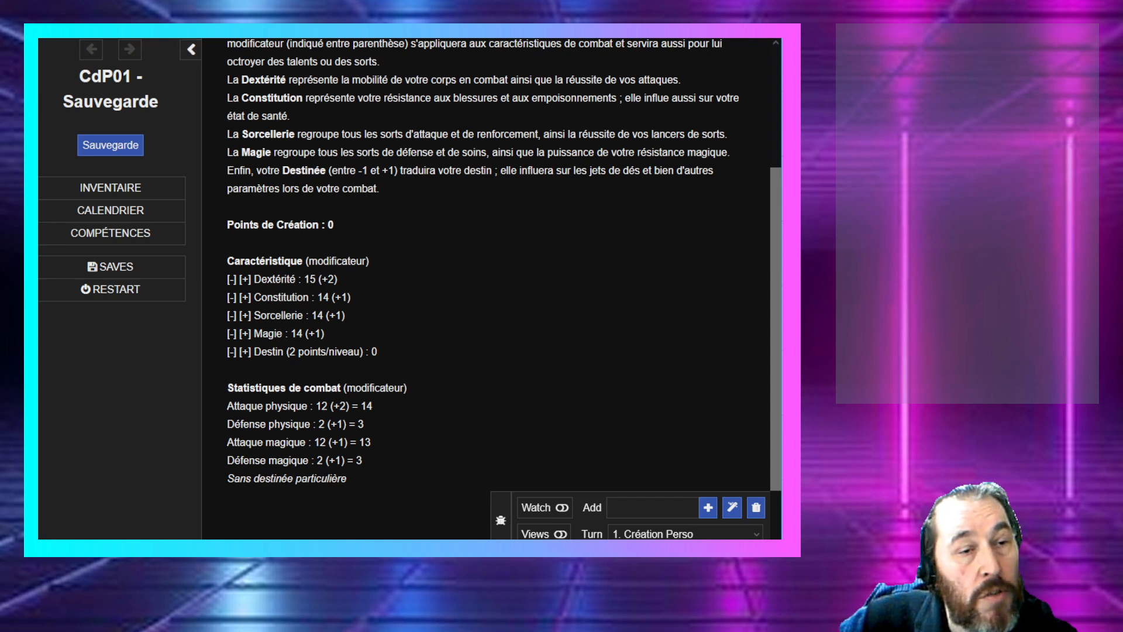
Step: Return to the story library, open the CdP02 - Recuperation story, and test it from its start passage
key("alt+Tab")
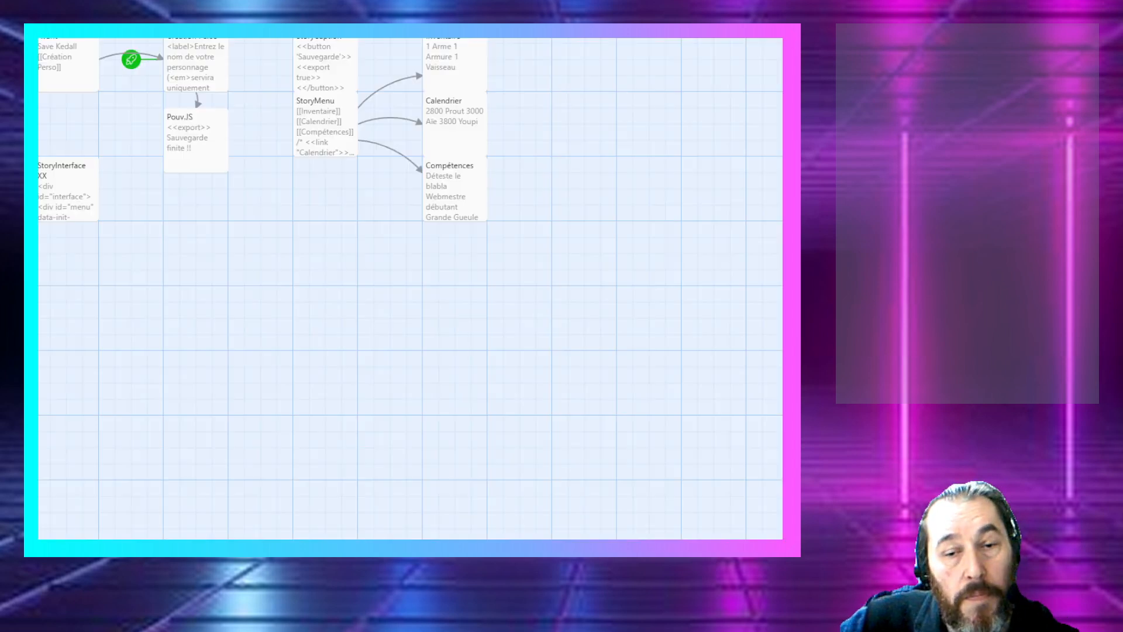
left_click(52, 28)
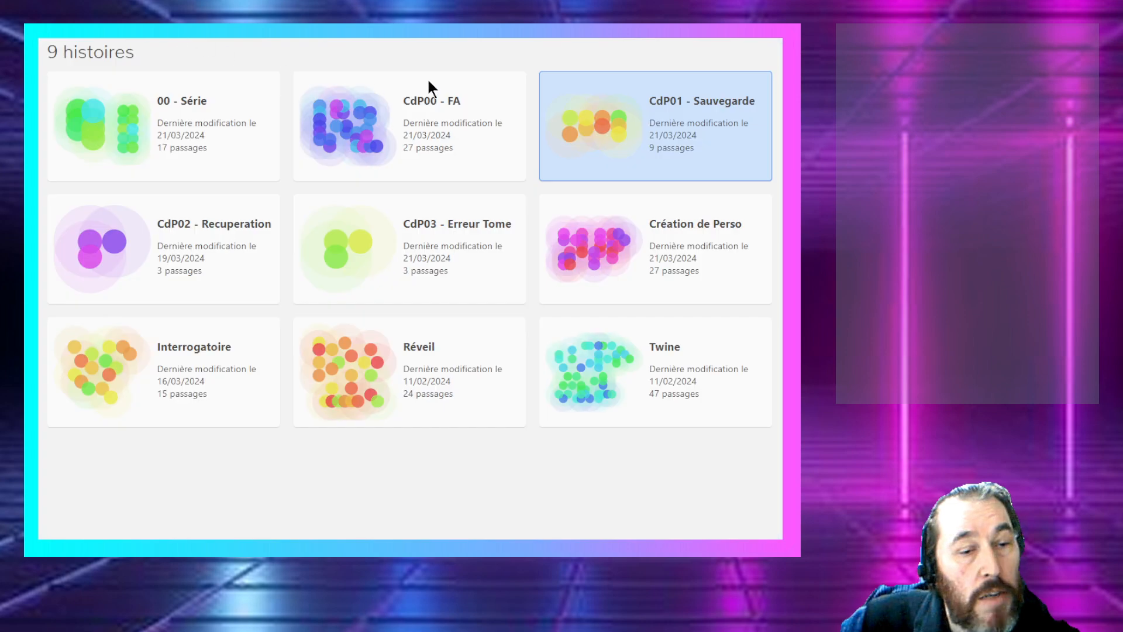
double_click(112, 242)
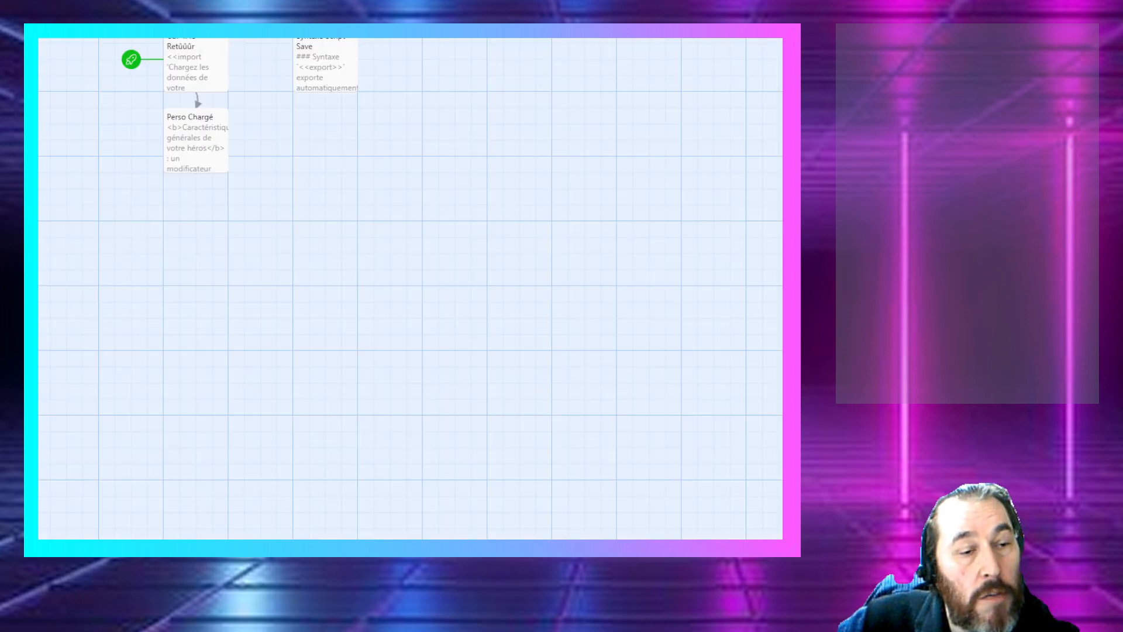
left_click(192, 50)
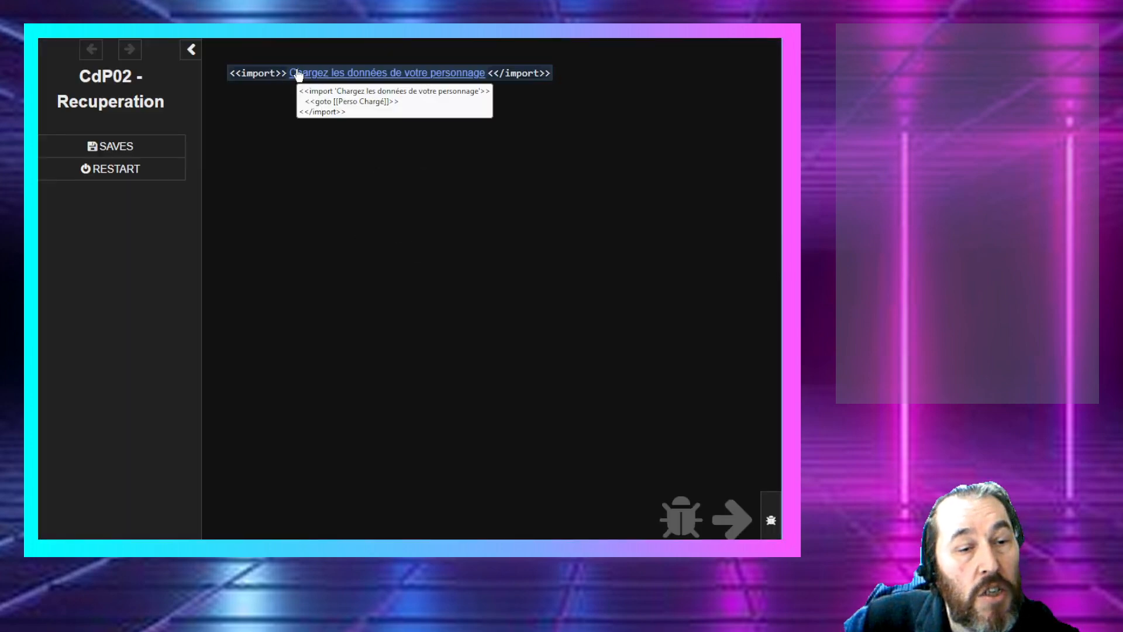
Step: Import the saved character data into the running CdP02 - Recuperation story
left_click(297, 69)
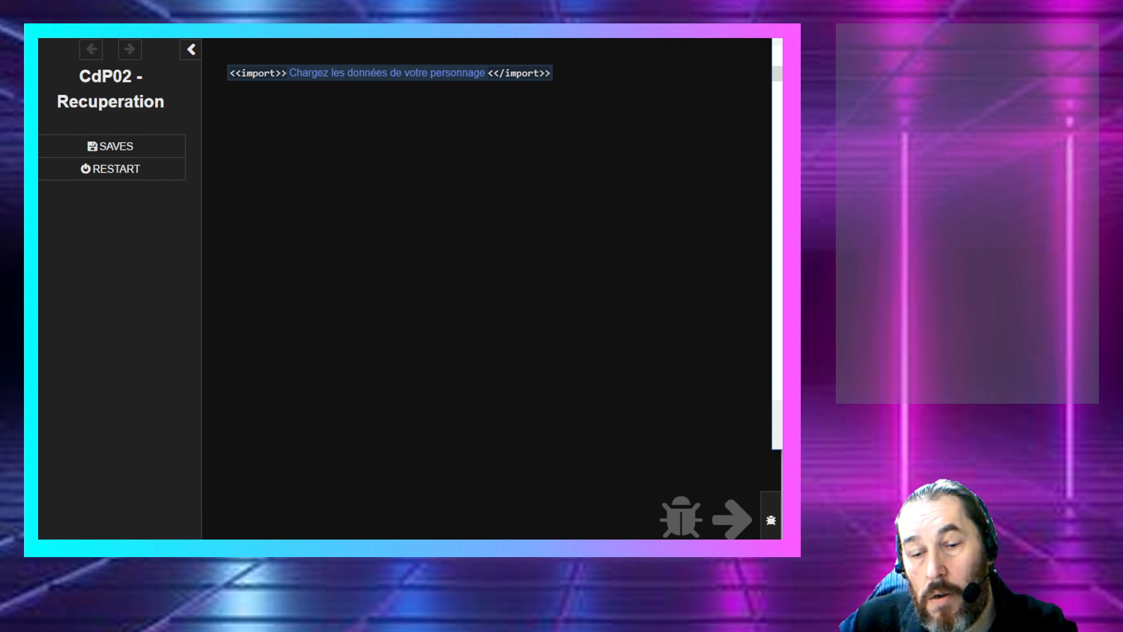
key("Return")
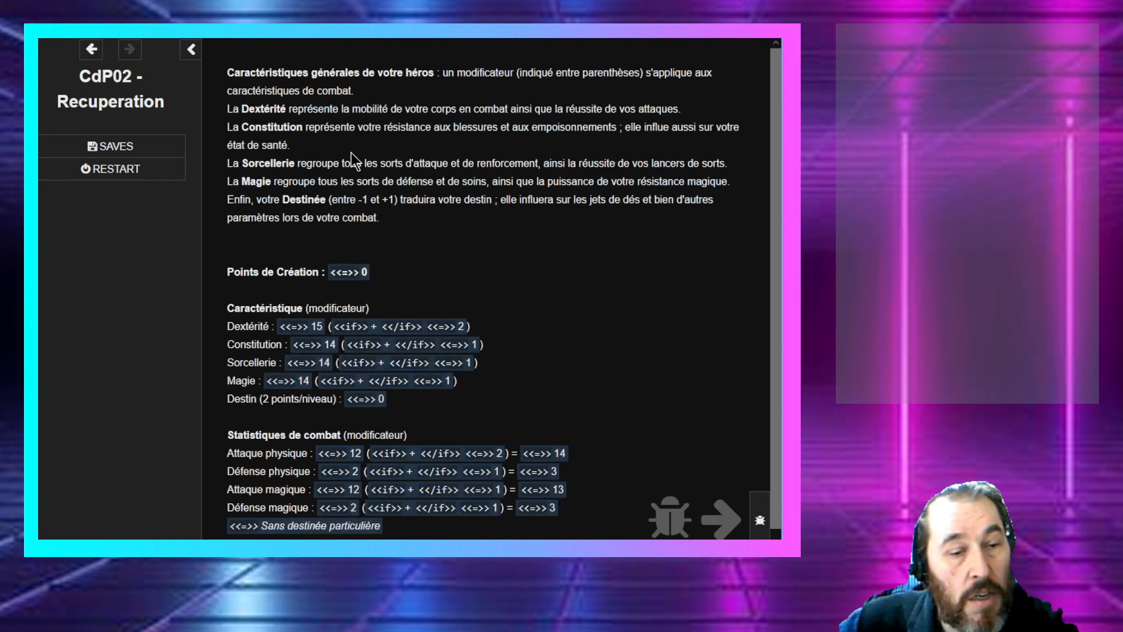
Step: Turn off the debug watch and debug views in the CdP02 - Recuperation test and compare its character sheet with the CdP01 - Sauvegarde test
left_click(758, 517)
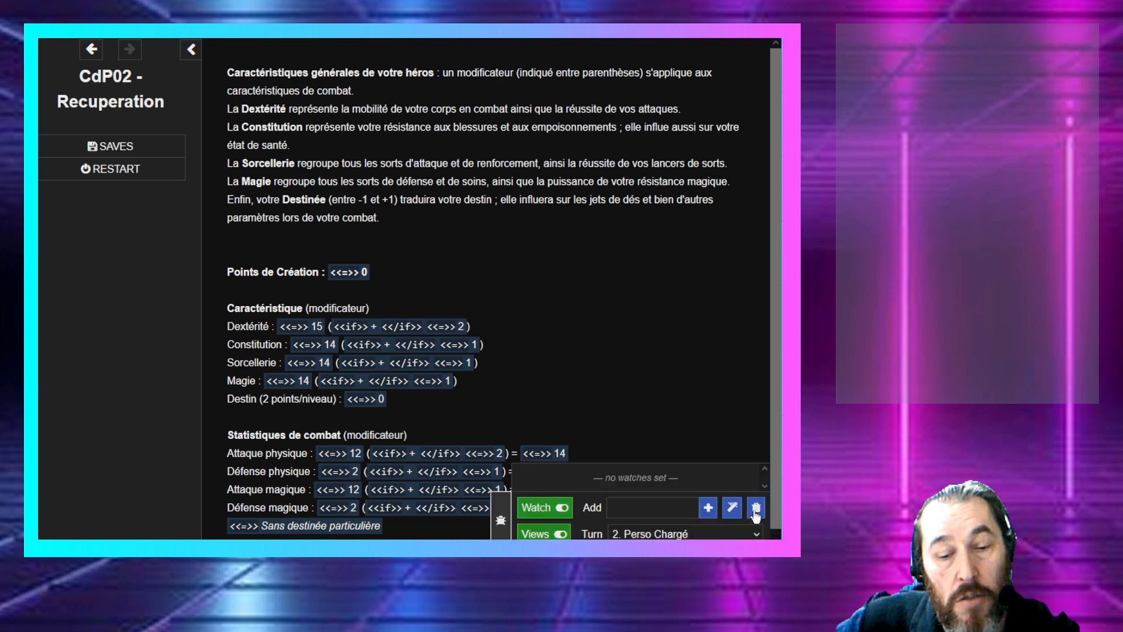
left_click(544, 508)
left_click(536, 531)
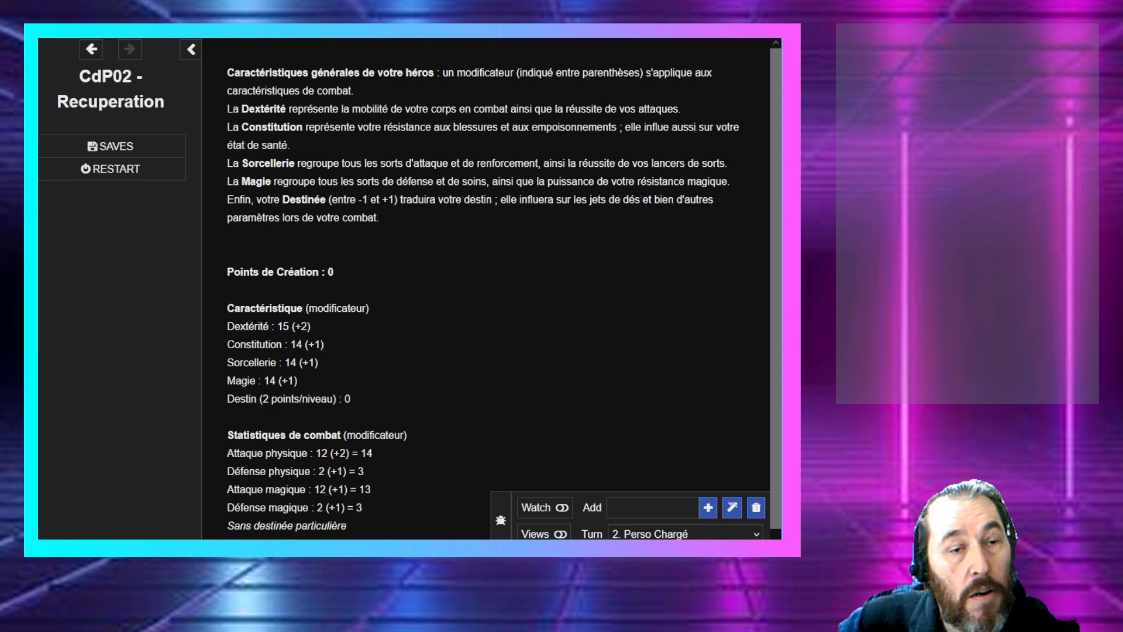
key("ctrl+shift+Tab")
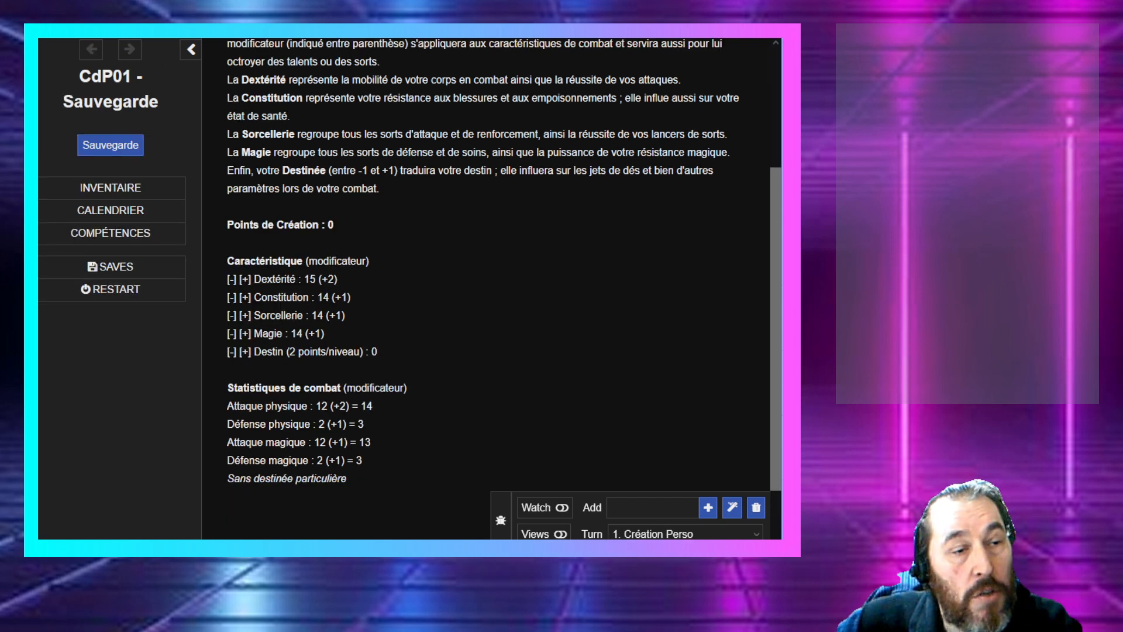
key("alt+Tab")
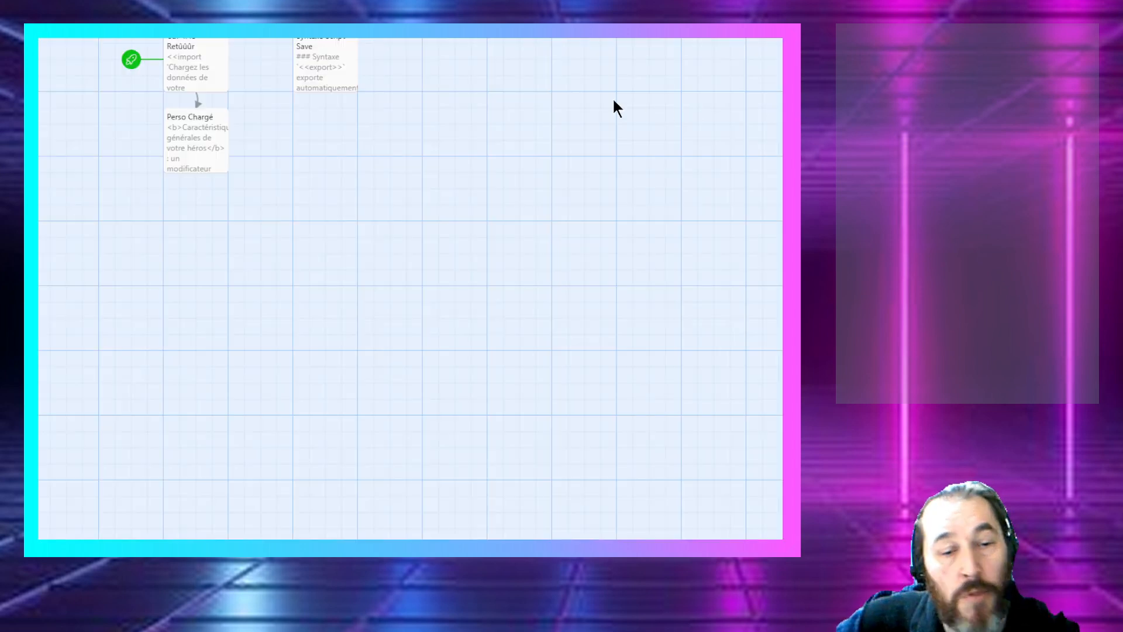
Step: Return to the story library, open the CdP03 - Erreur Tome story, and test it from its start passage
left_click(103, 39)
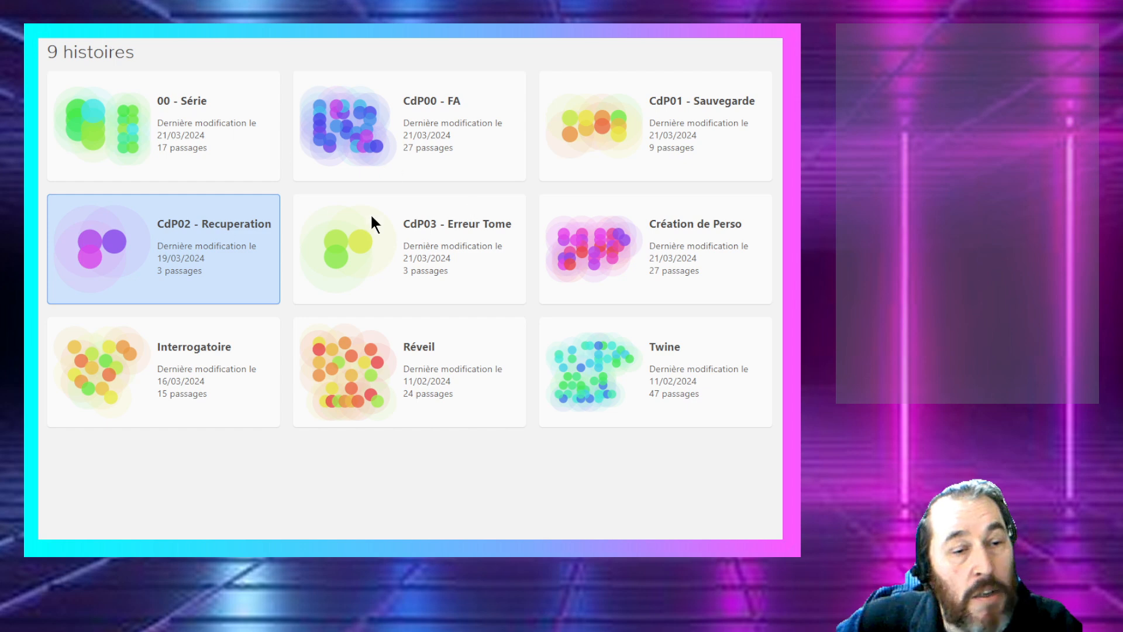
double_click(235, 227)
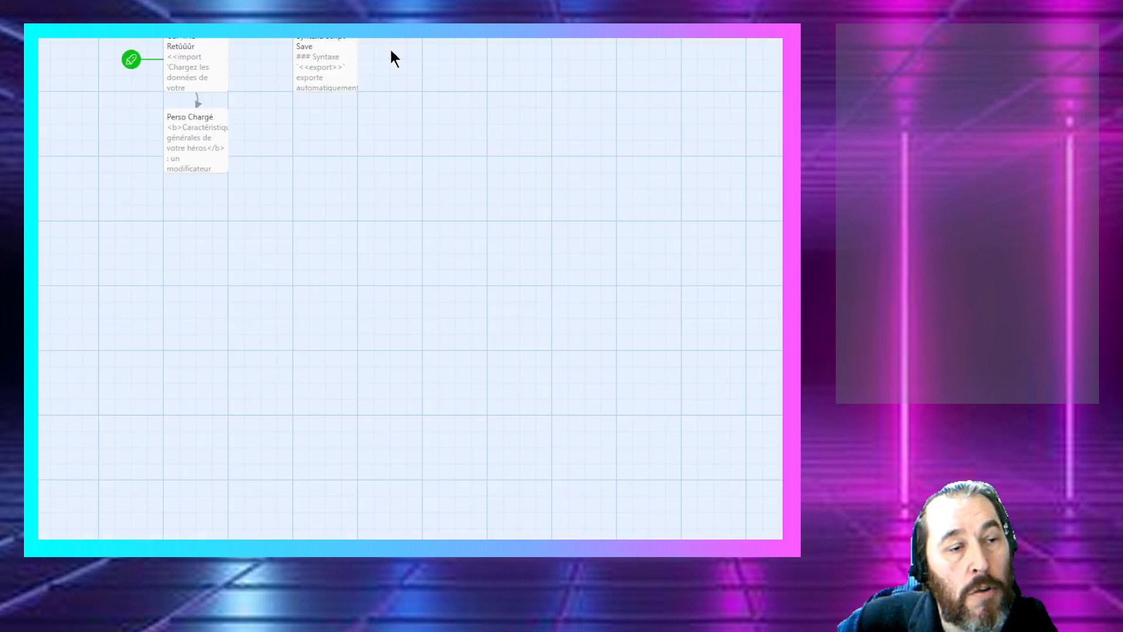
left_click(76, 37)
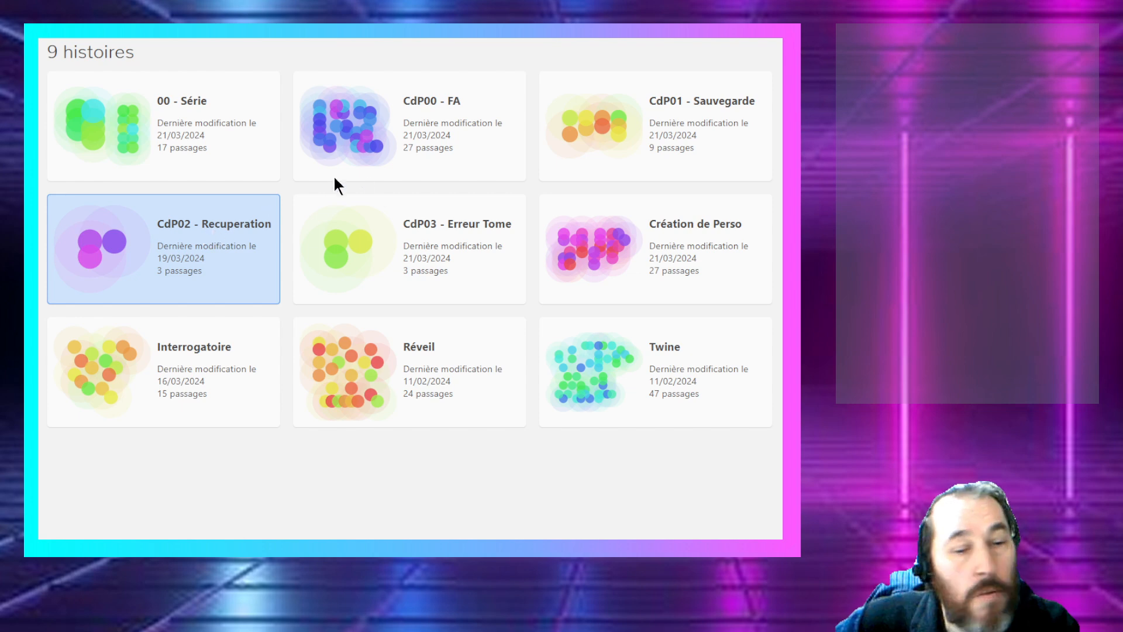
left_click(652, 138)
double_click(359, 268)
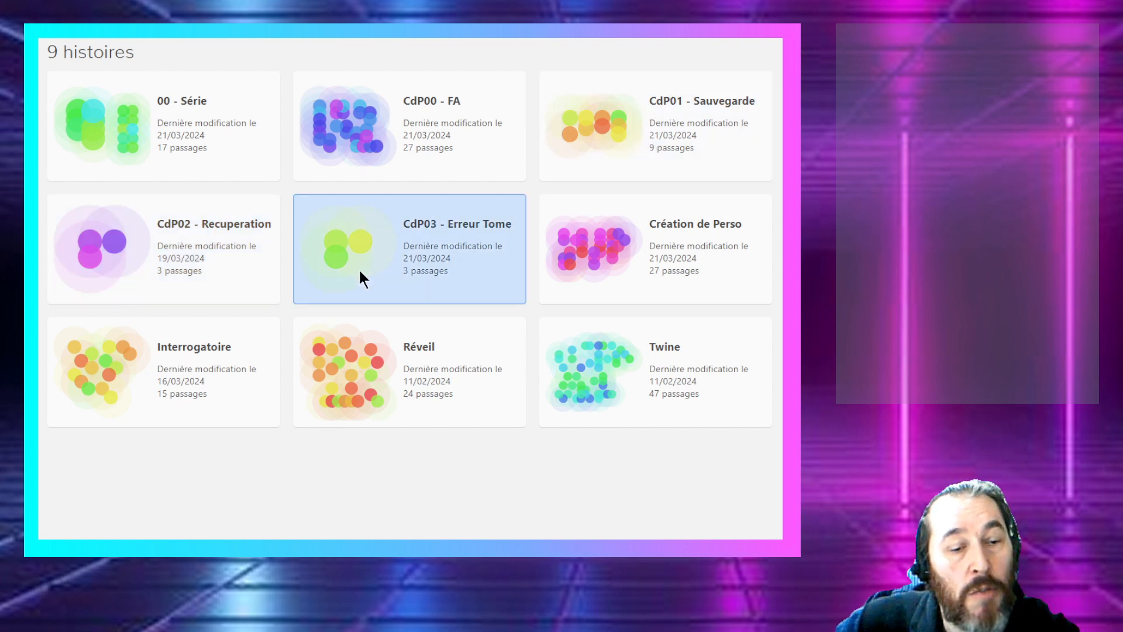
left_click(182, 41)
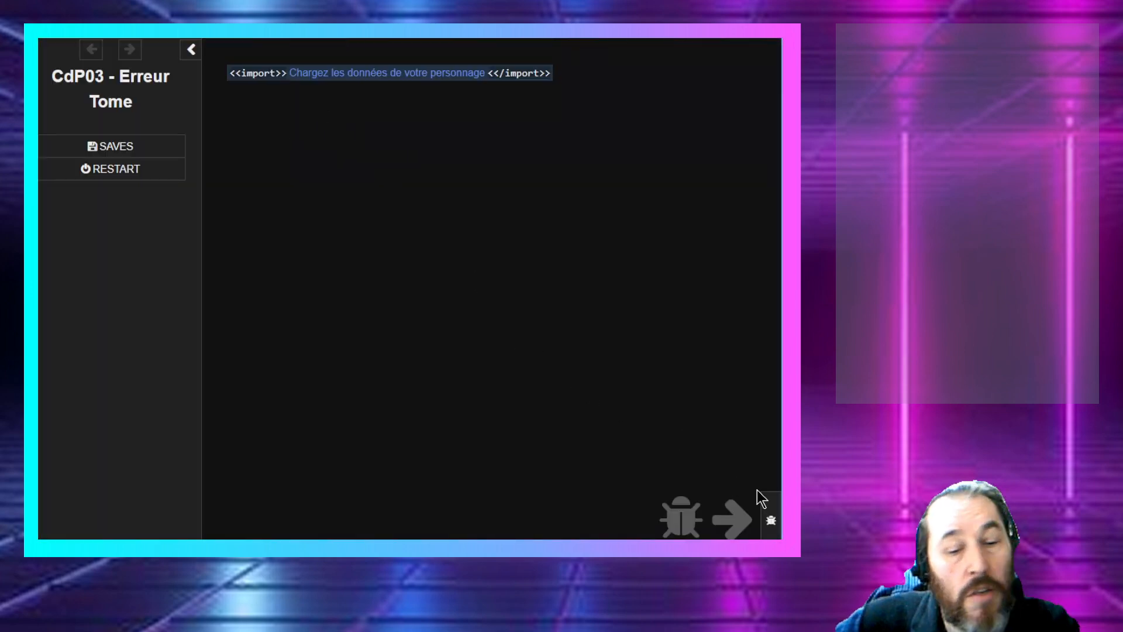
Step: Turn off the debug watch and debug views in the running CdP03 - Erreur Tome test
left_click(771, 520)
left_click(544, 507)
left_click(543, 534)
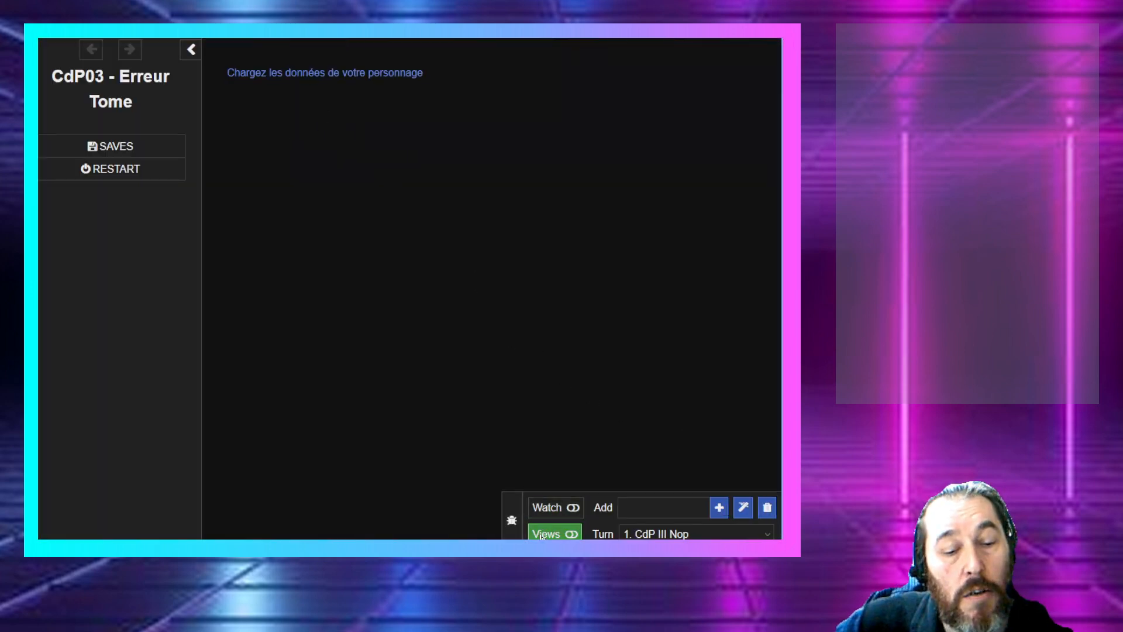
Step: Try to import the tome 1 character save into the CdP03 - Erreur Tome test and dismiss the alert
left_click(333, 71)
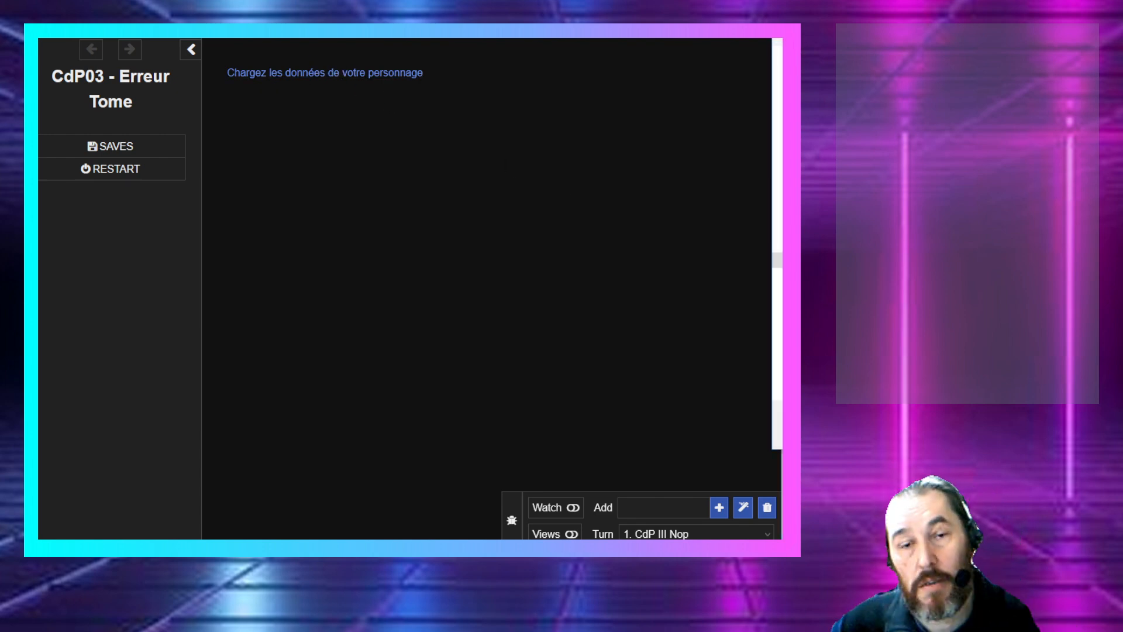
scroll(777, 89, "up", 2)
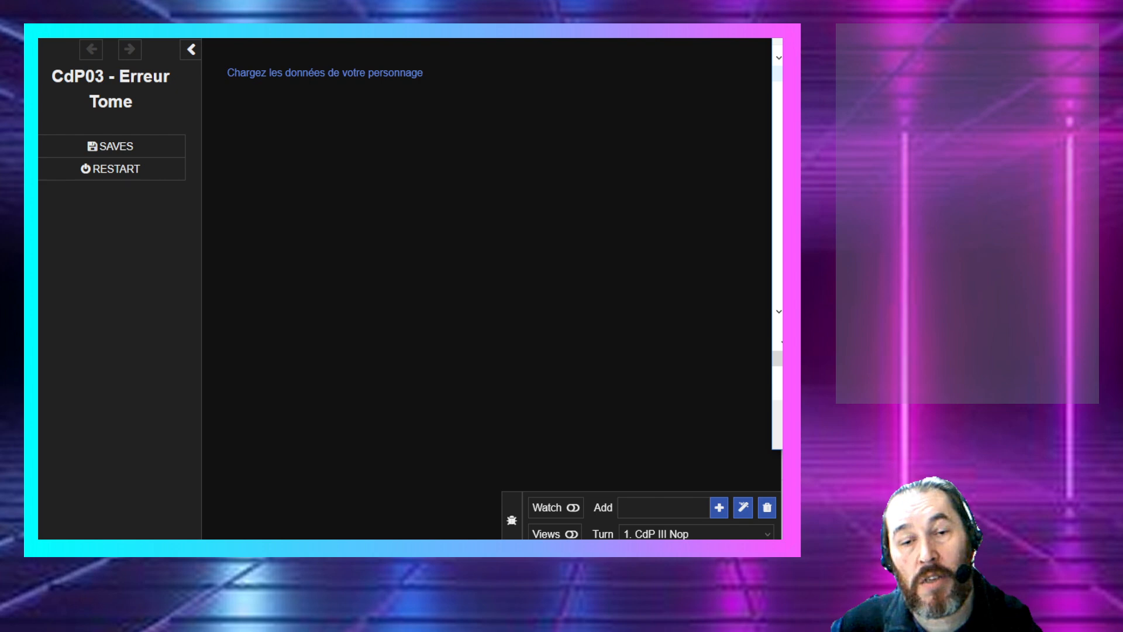
left_click(778, 74)
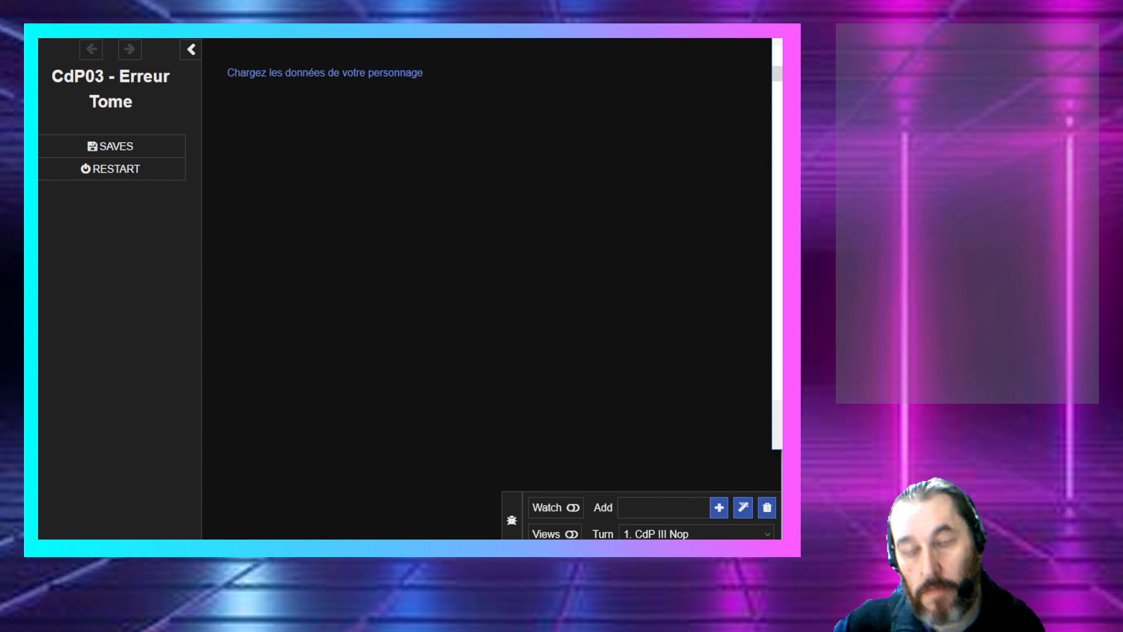
left_click(778, 434)
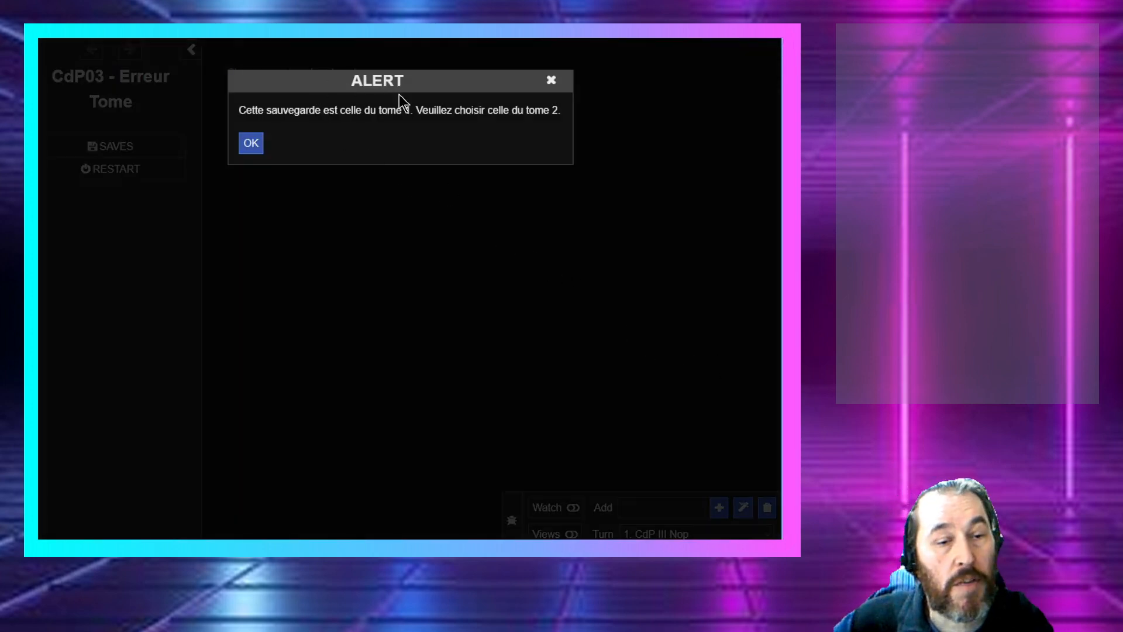
left_click(250, 143)
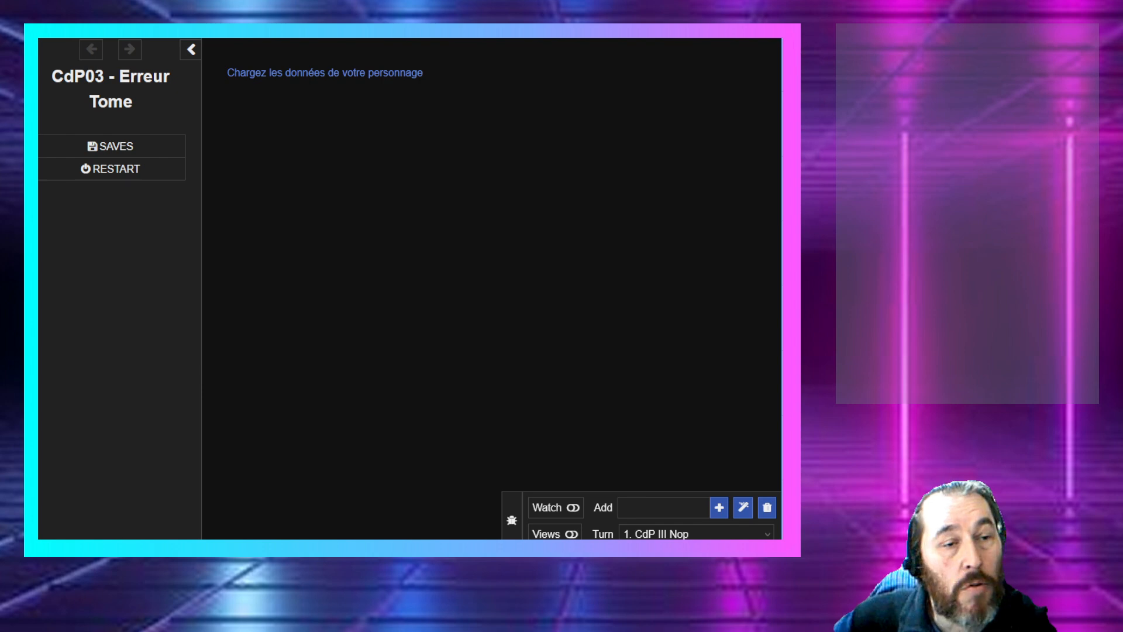
Step: Leave the running test, return to the story library, and open the CdP00 - FA story
left_click(332, 39)
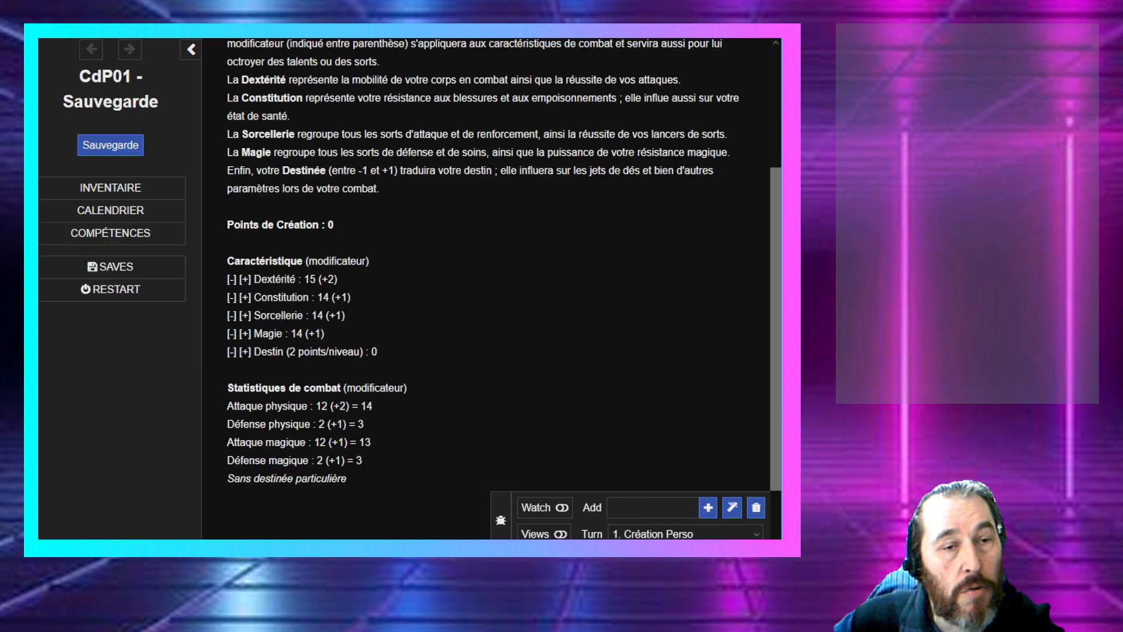
key("F5")
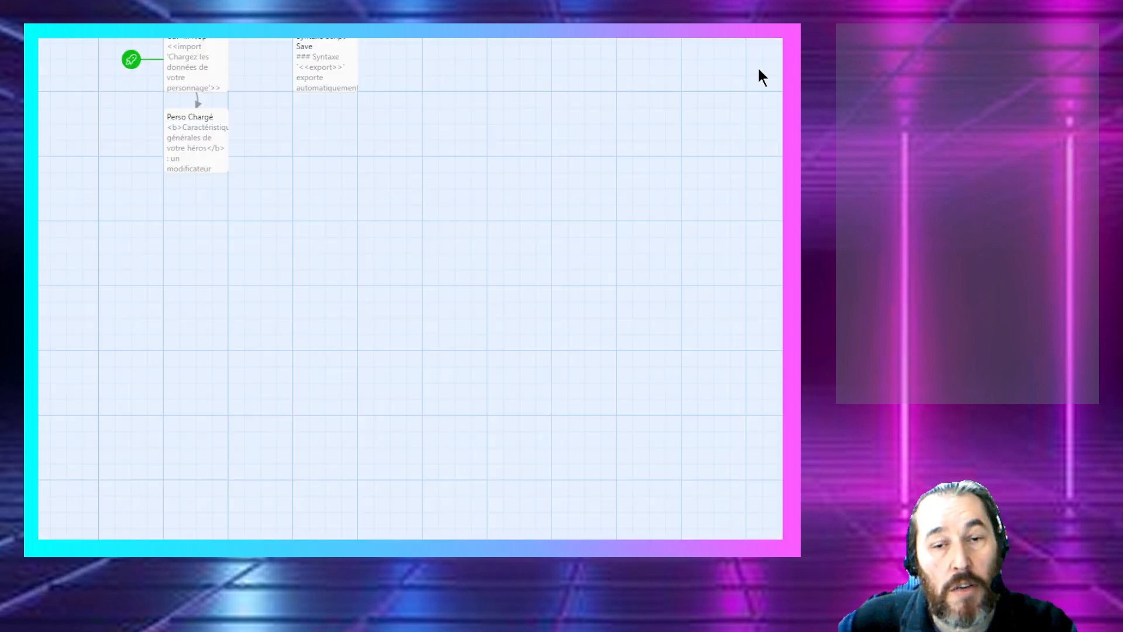
double_click(191, 102)
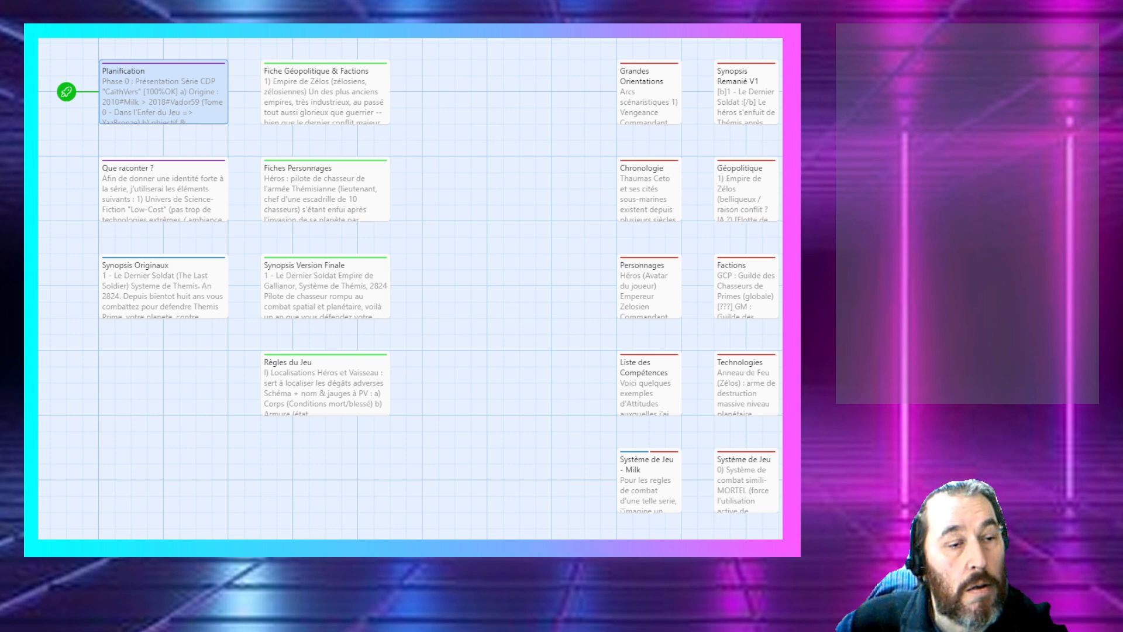
double_click(332, 125)
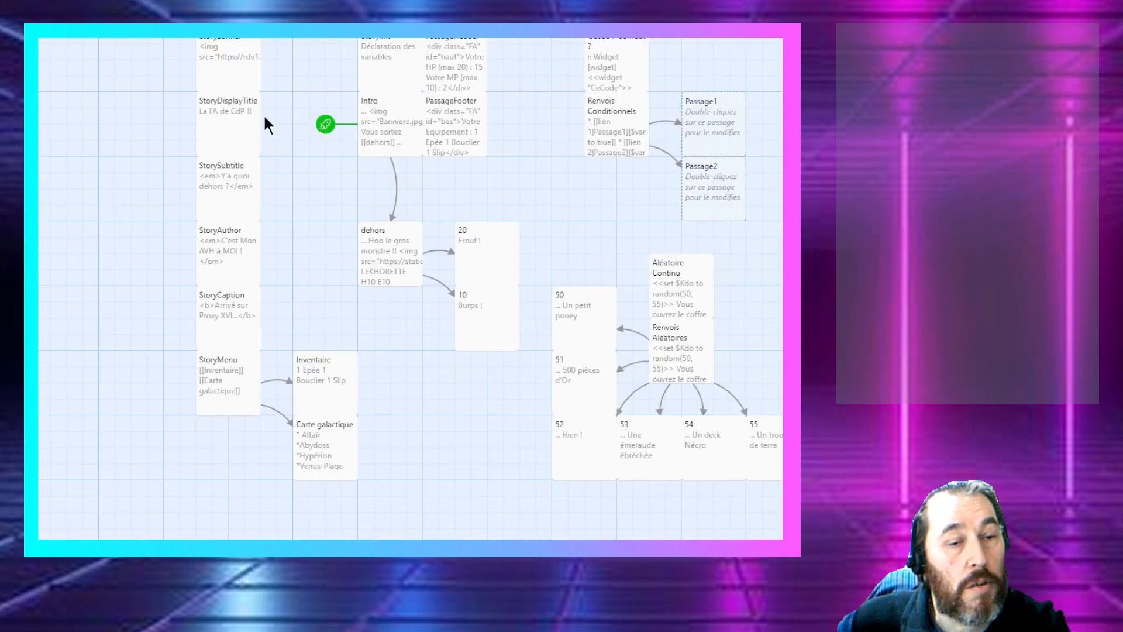
Step: Create an untitled passage near Carte galactique in CdP00 - FA and enter the text Caithness-CdP01.TwineSave
left_click(76, 26)
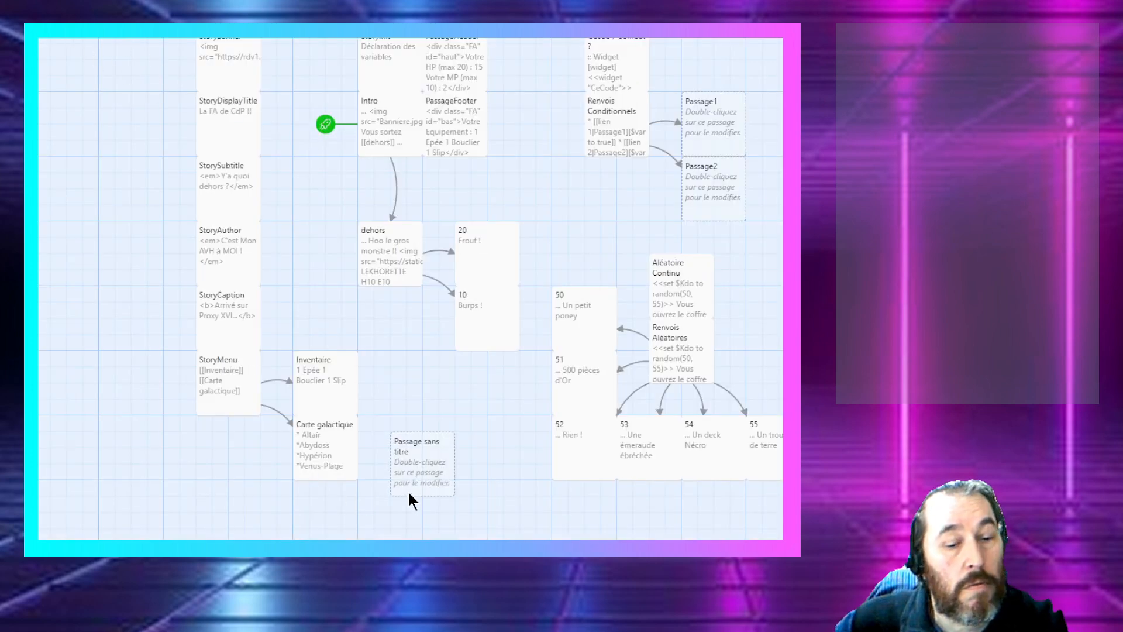
double_click(408, 490)
type("Caithness-CdP01.TwineSave")
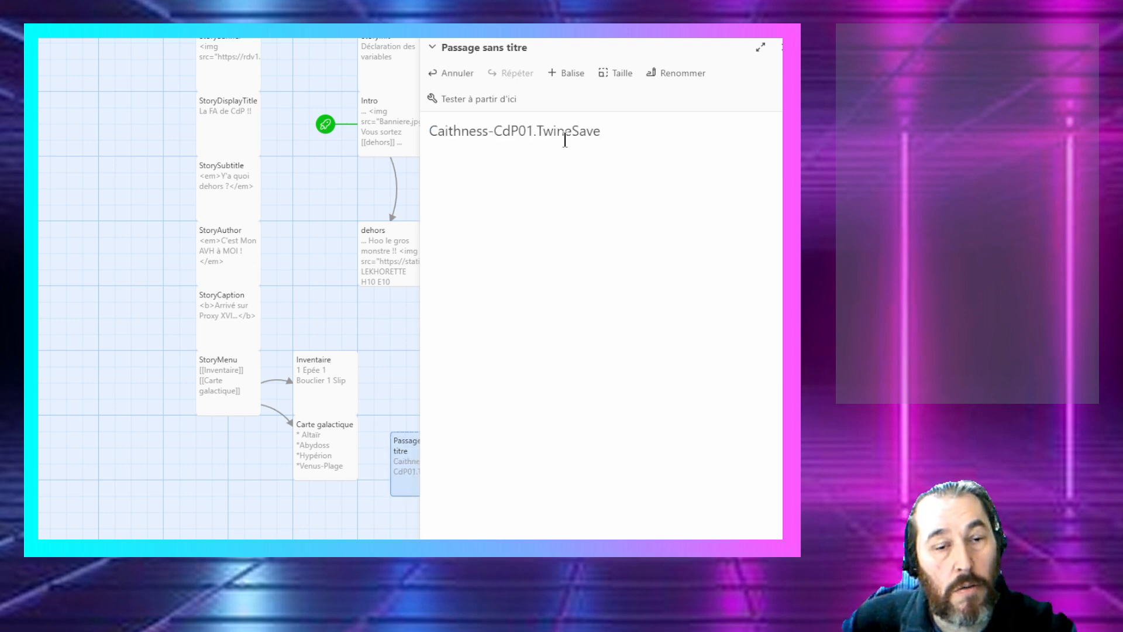
Step: Examine the parts of the save file name Caithness-CdP01.TwineSave: the hero name, the tome code and the extension
double_click(460, 130)
left_click(460, 129)
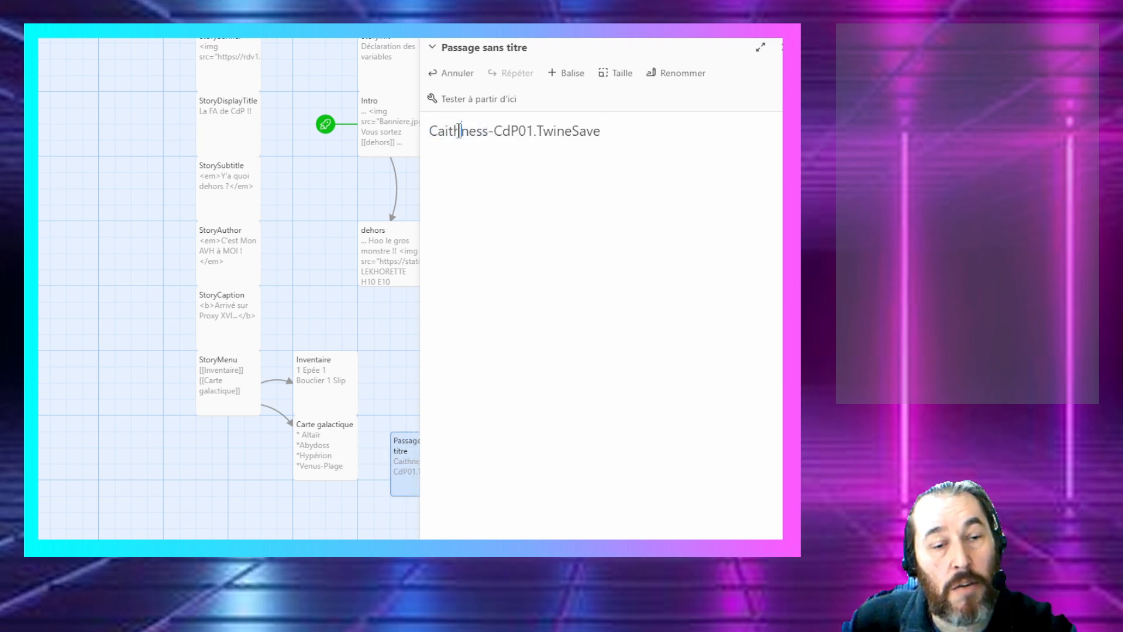
double_click(459, 129)
left_click_drag(496, 130, 541, 130)
double_click(546, 129)
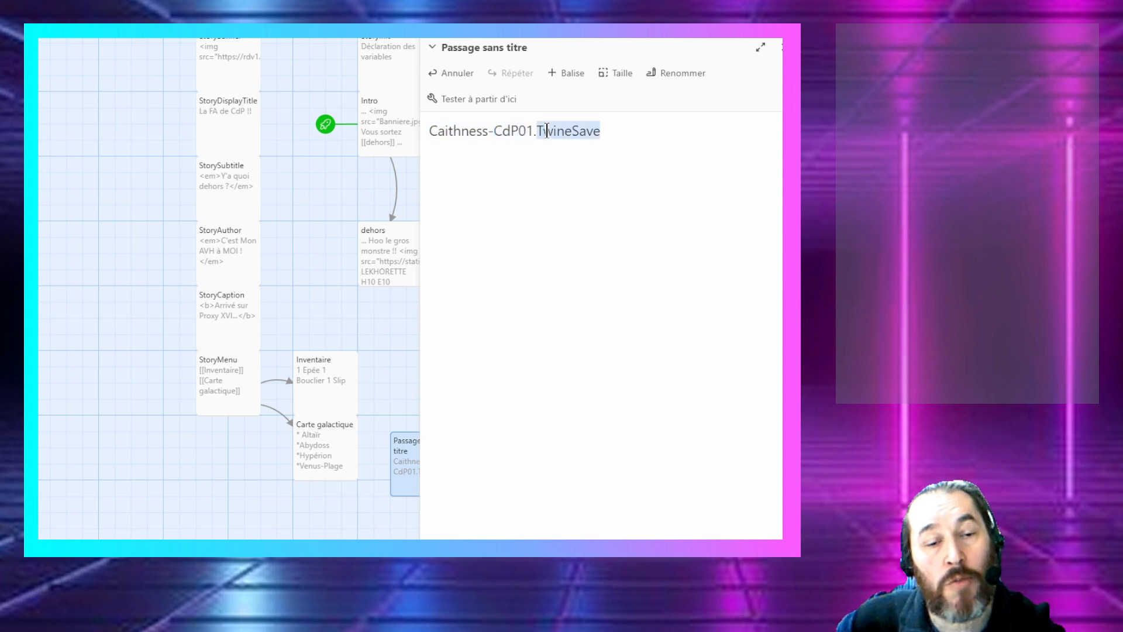
left_click(546, 130)
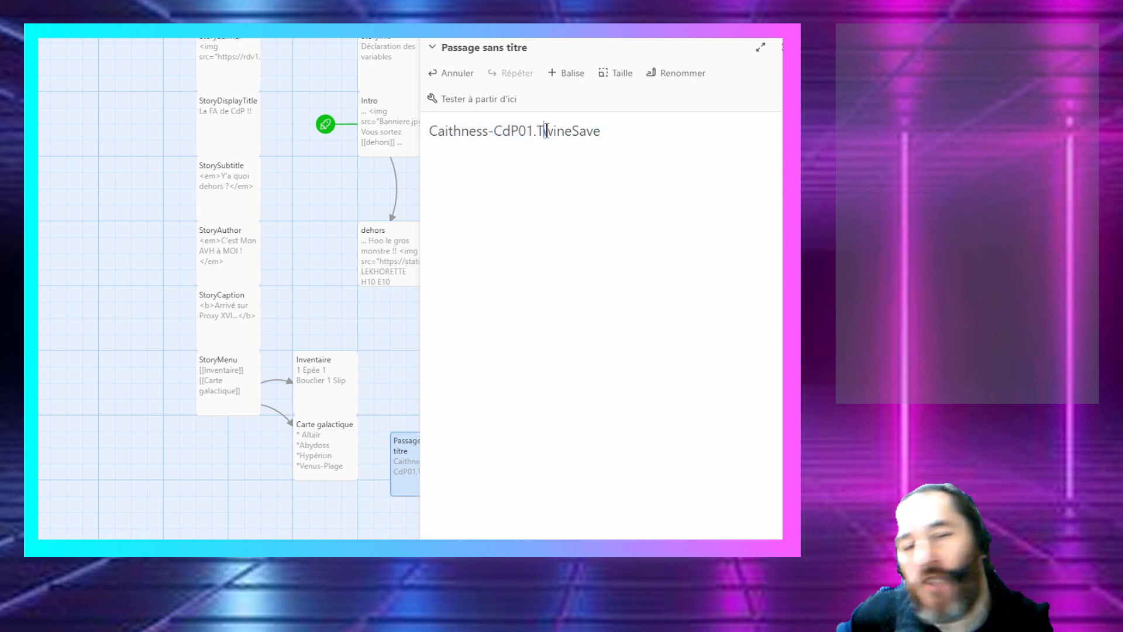
left_click_drag(601, 130, 428, 130)
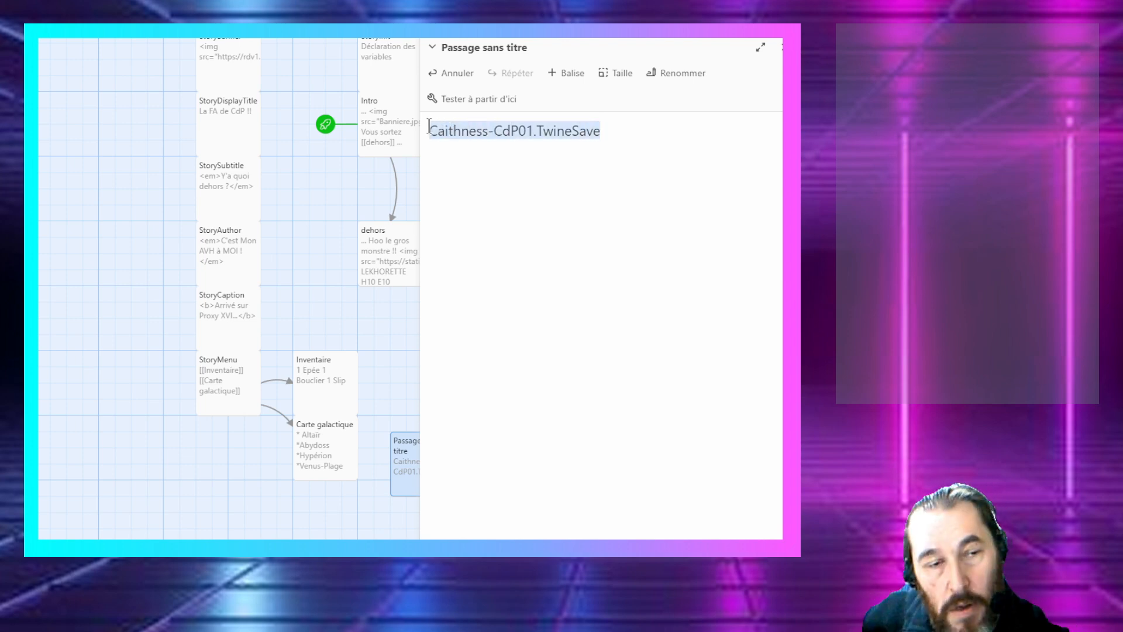
left_click(577, 188)
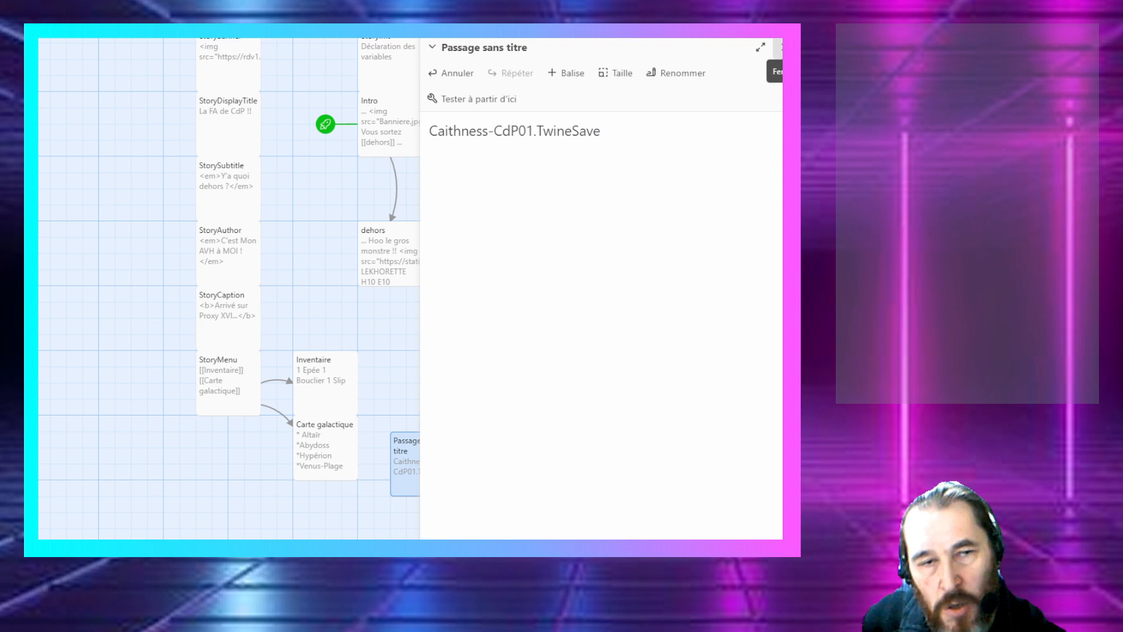
Step: Close the passage editor and delete the untitled passage holding the save file name from CdP00 - FA
left_click(780, 48)
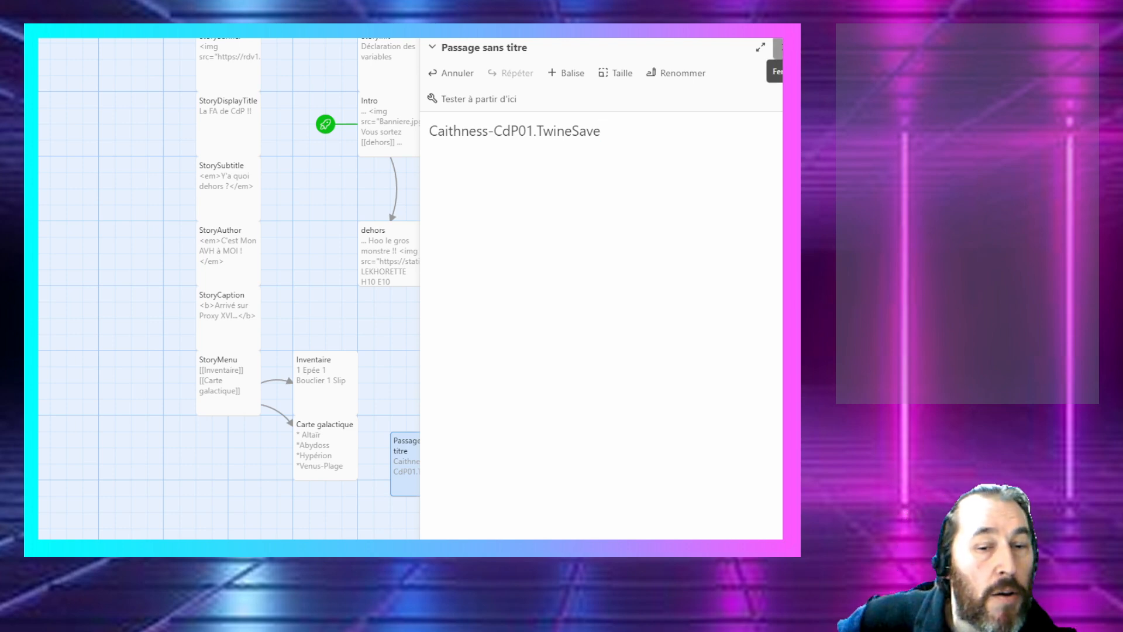
left_click(780, 48)
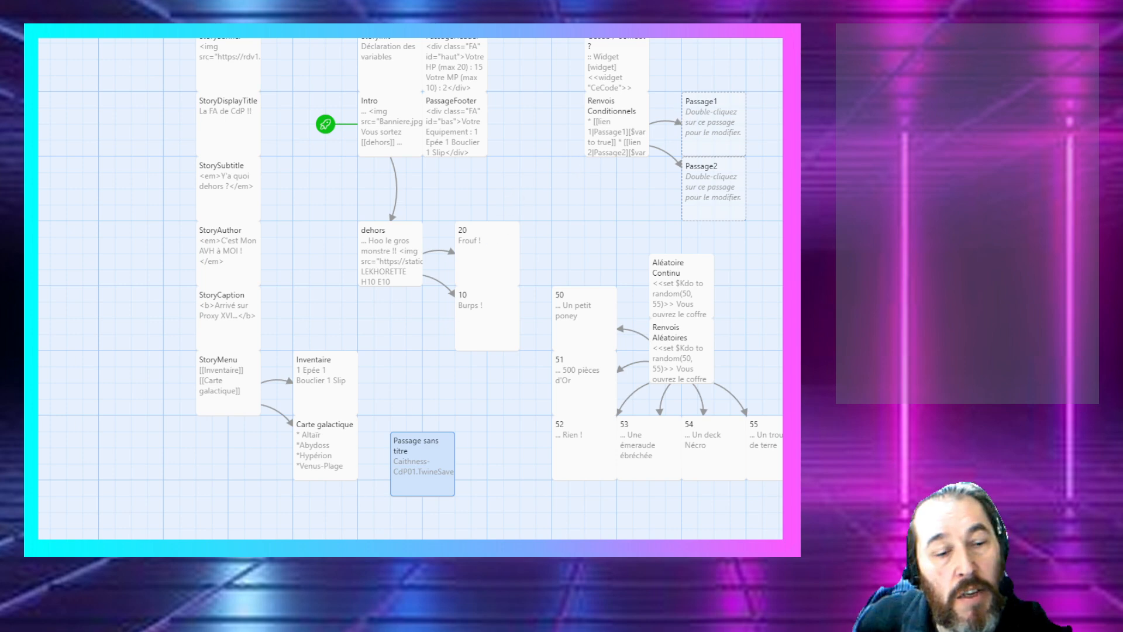
left_click(423, 421)
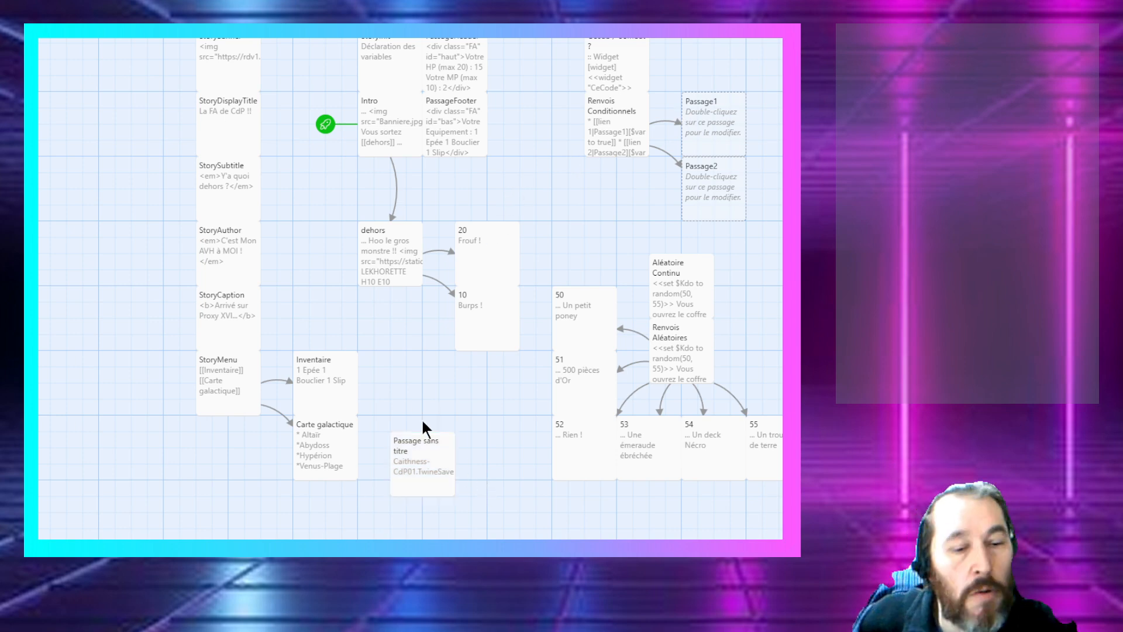
left_click(418, 494)
key("Delete")
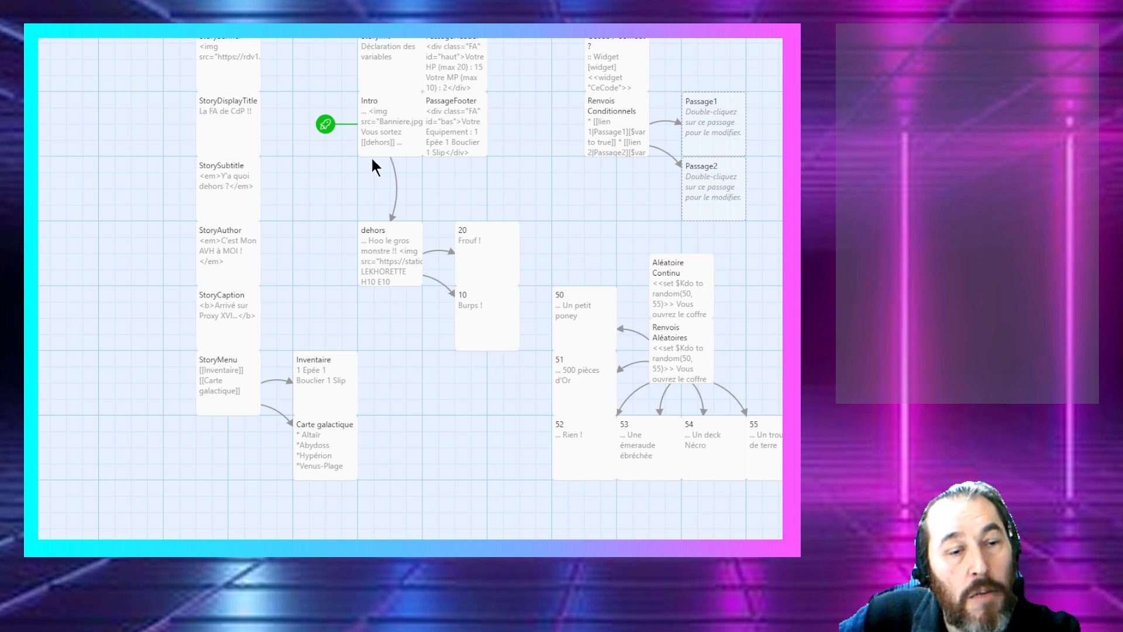
Step: Test the CdP00 - FA story from the Intro passage and turn off the debug watch and debug views
left_click(400, 136)
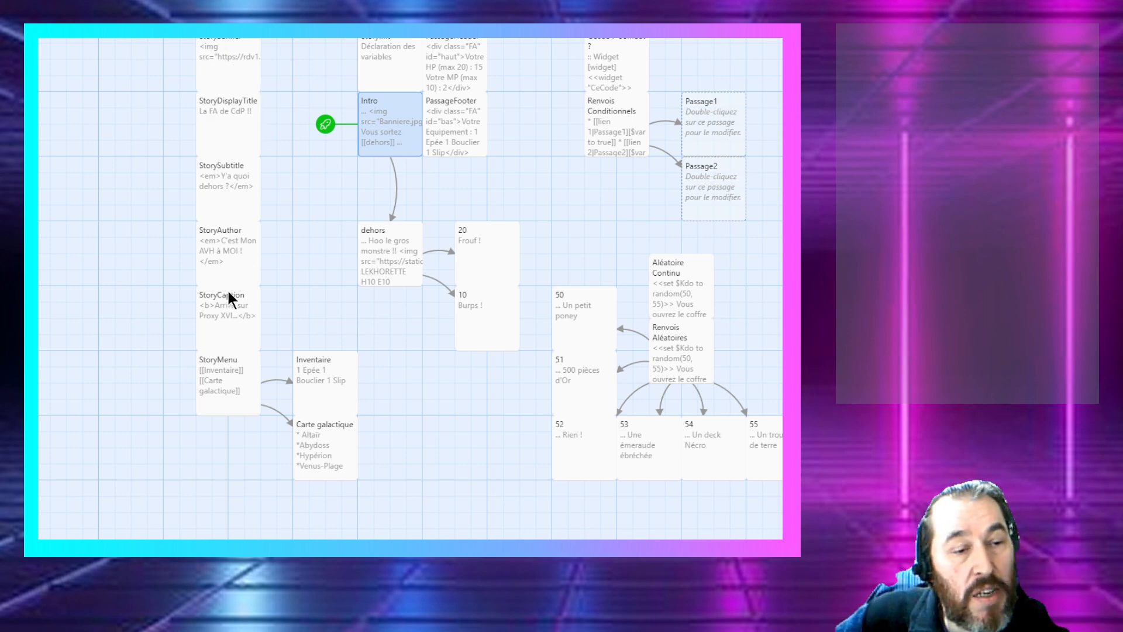
double_click(386, 137)
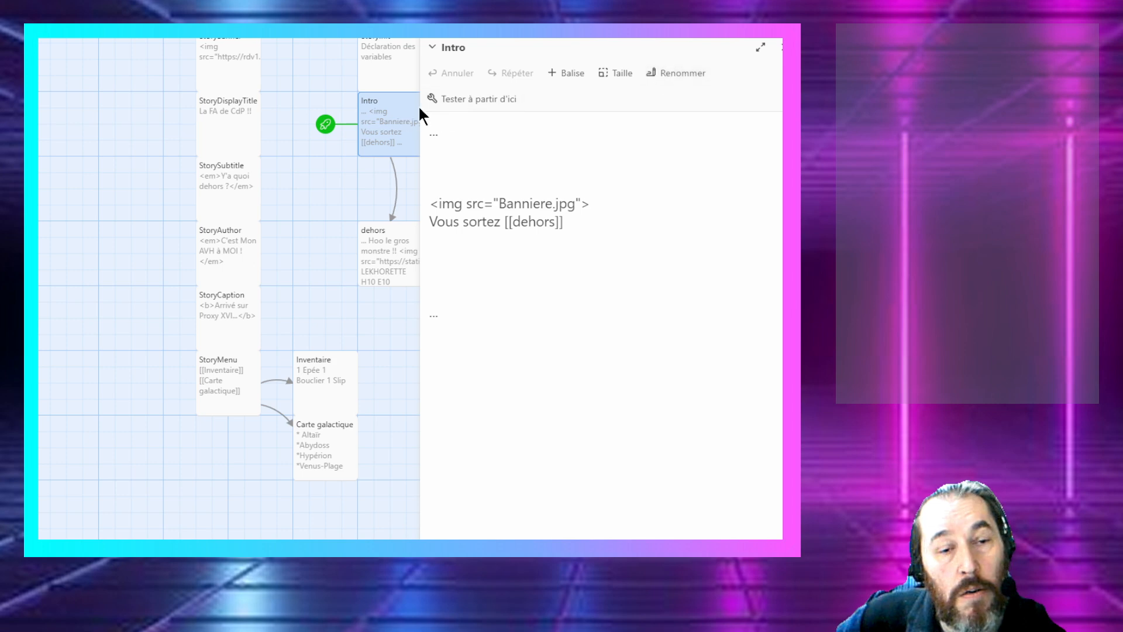
left_click(463, 105)
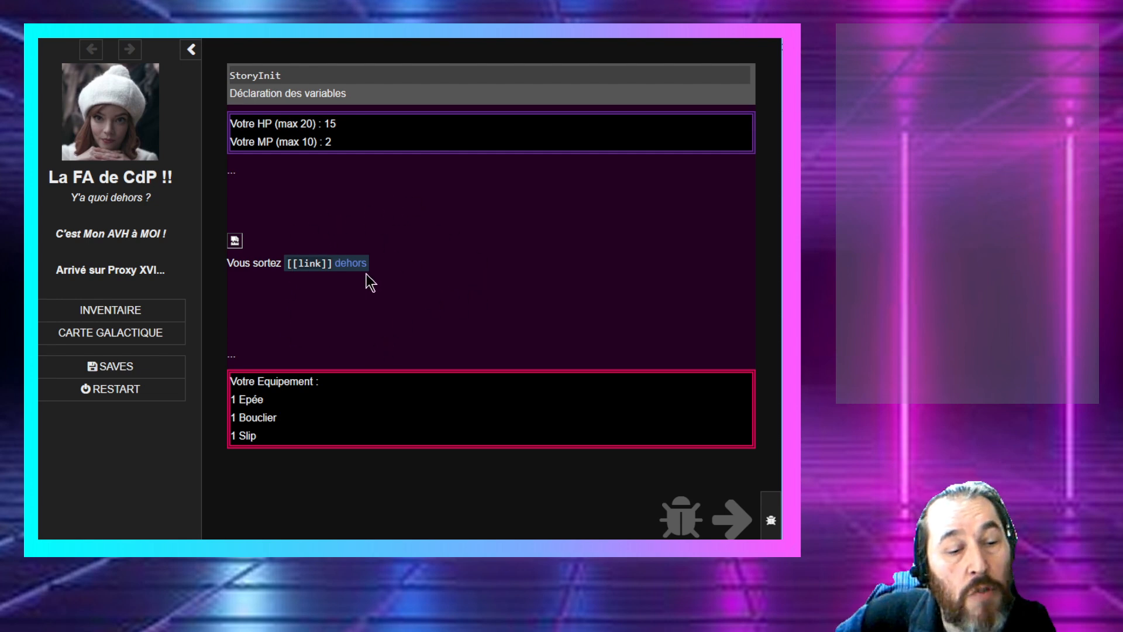
left_click(771, 519)
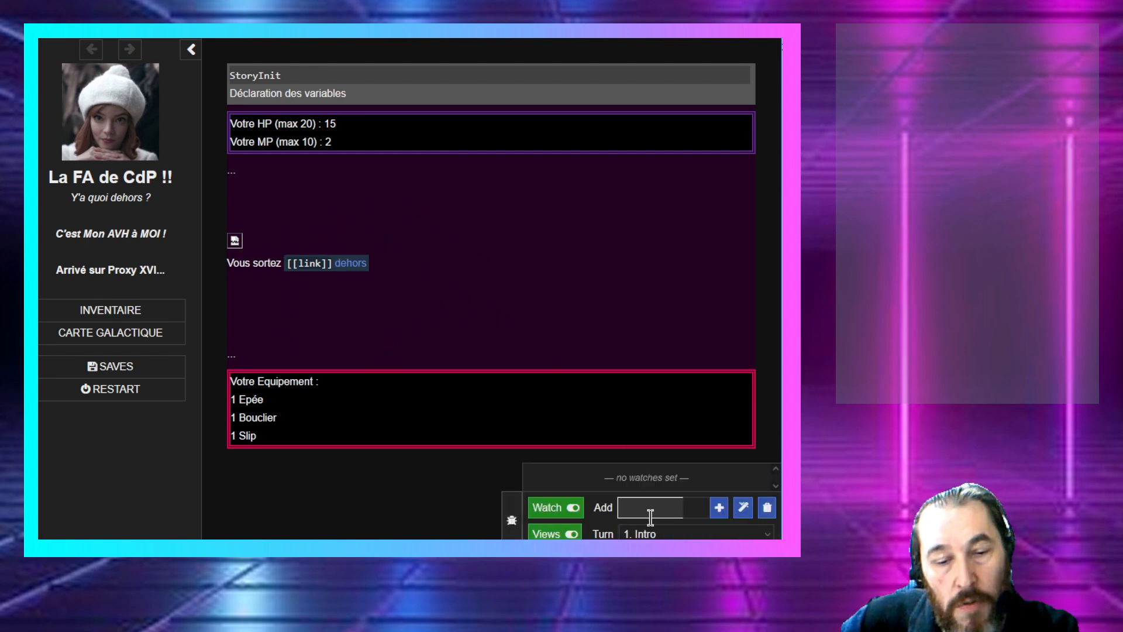
left_click(556, 507)
left_click(564, 533)
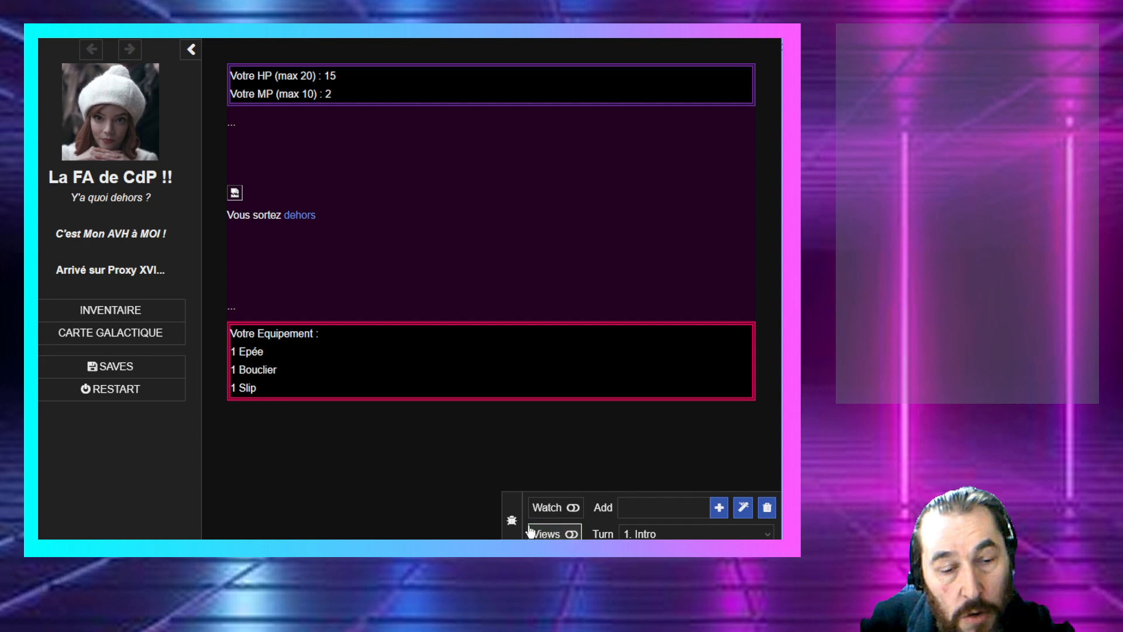
Step: Collapse the debug bar, view the Inventaire and Carte galactique pages of the test play, and return to the Intro passage
left_click(516, 507)
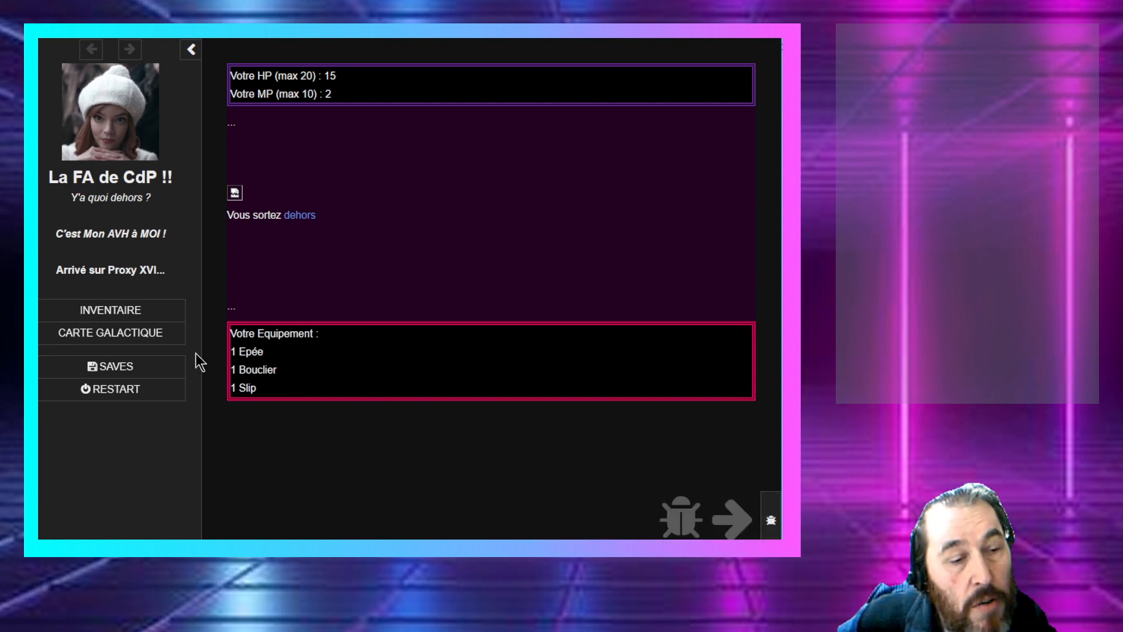
left_click(120, 311)
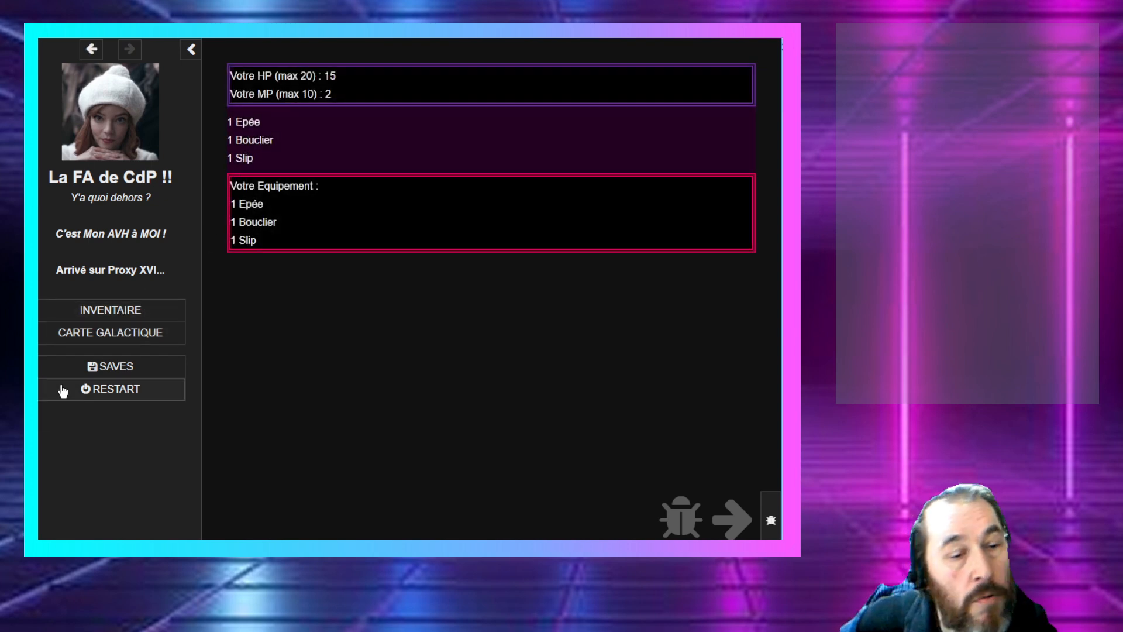
left_click(109, 341)
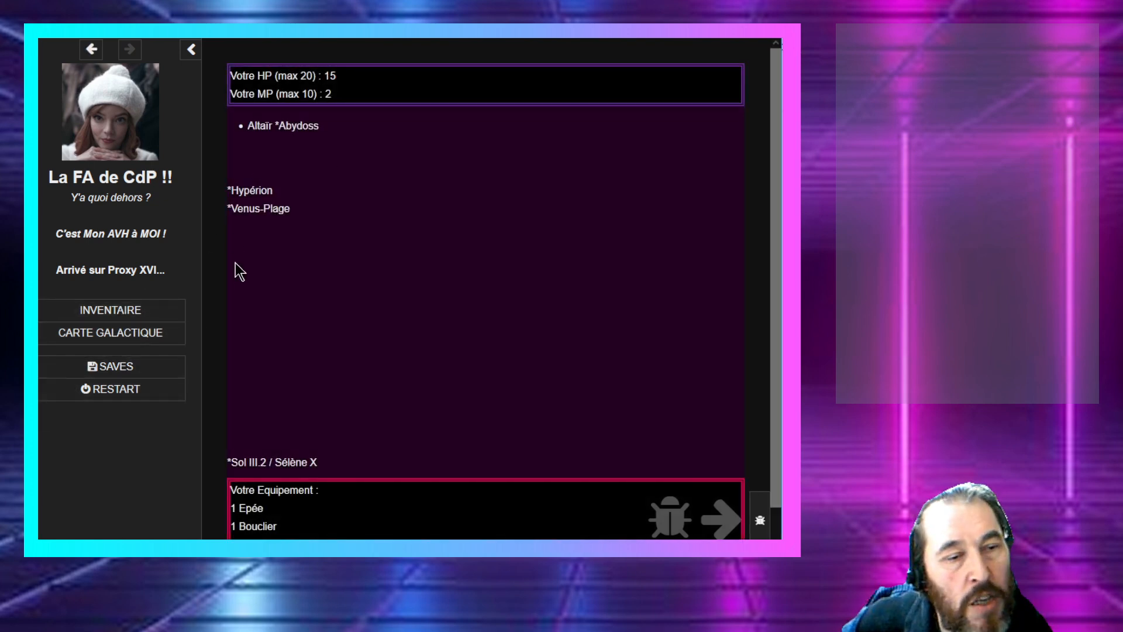
left_click(91, 50)
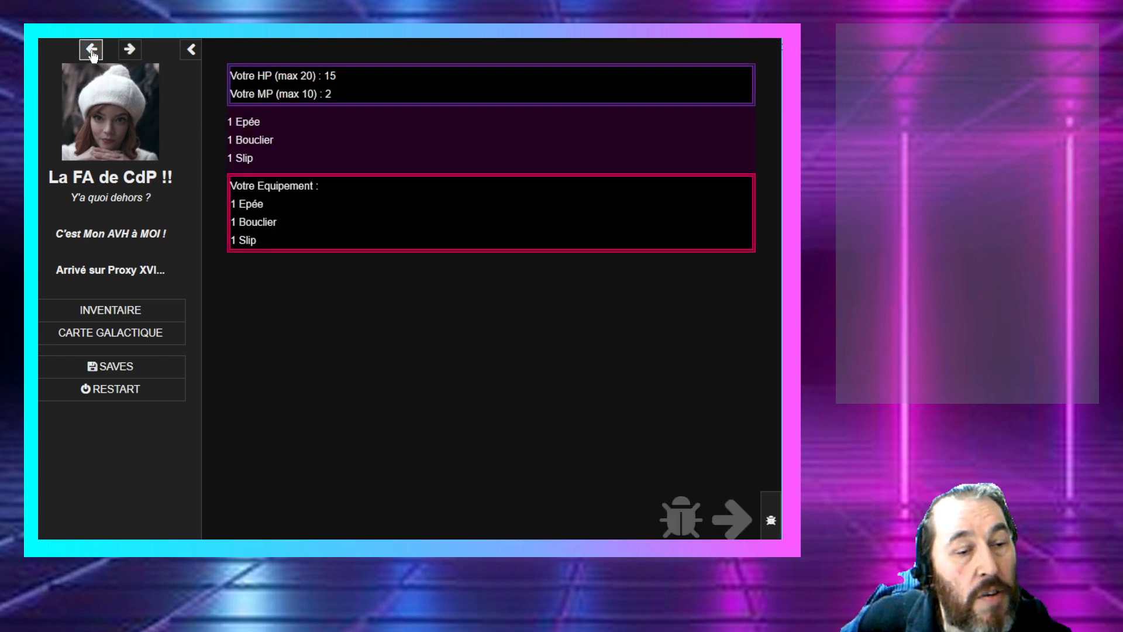
left_click(92, 51)
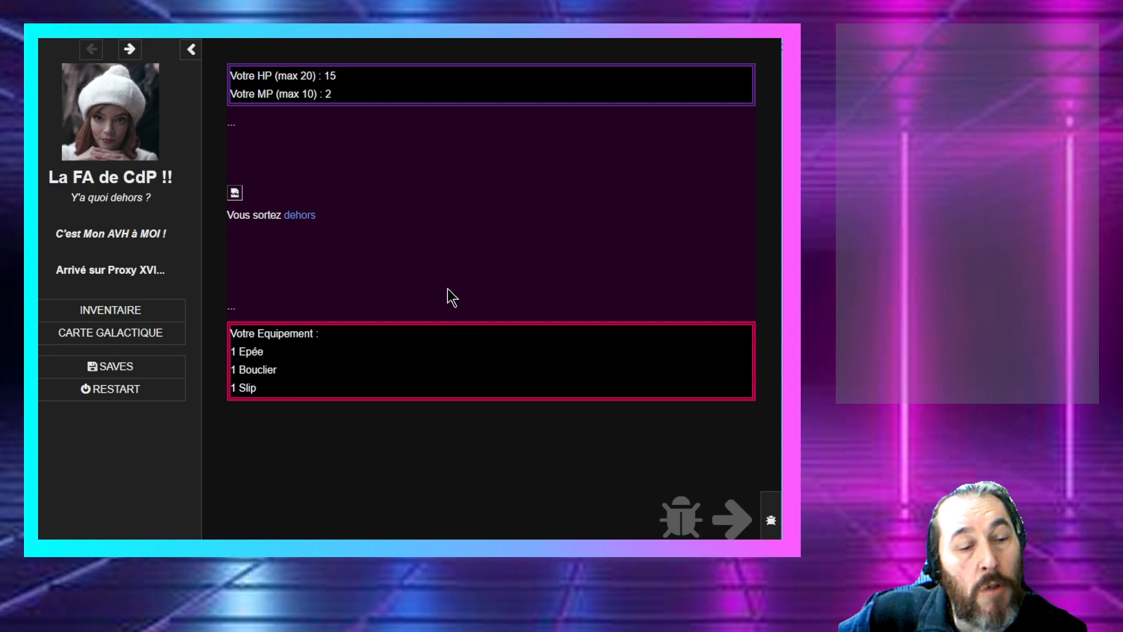
Step: Follow the dehors link and read the monster passage from the HP/MP header down to the equipment footer
left_click(295, 215)
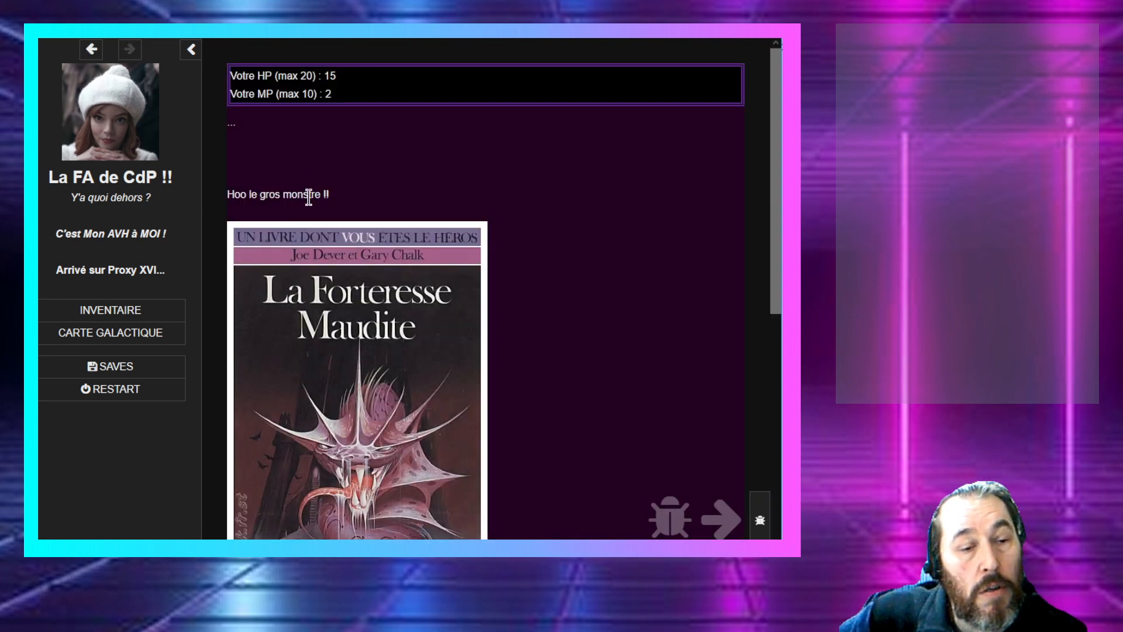
scroll(370, 219, "down", 3)
scroll(368, 252, "down", 3)
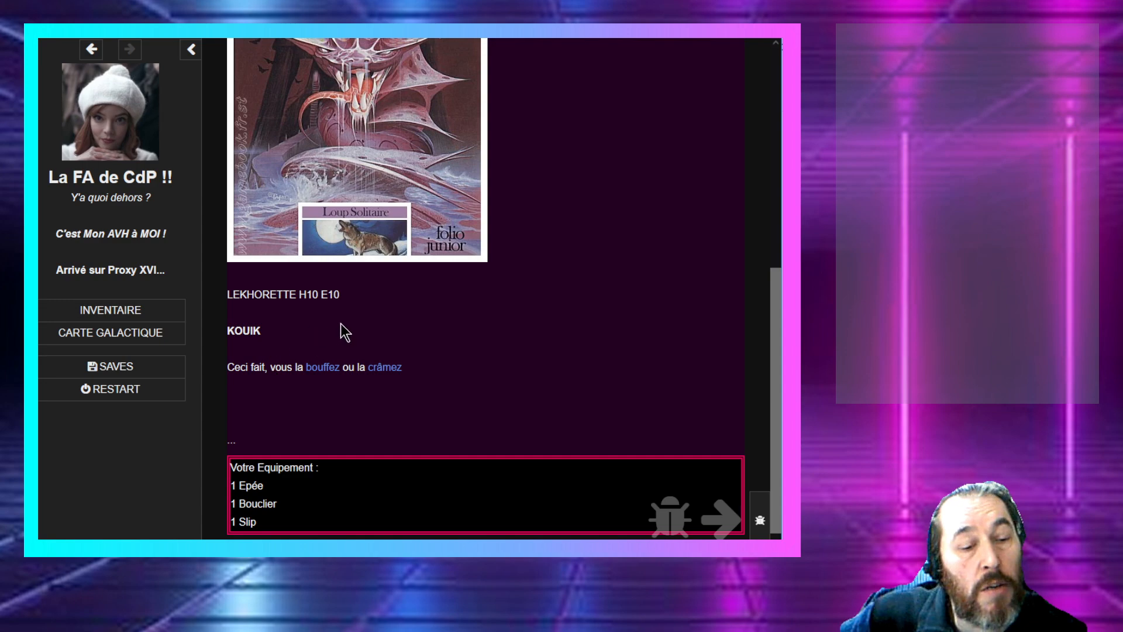
scroll(323, 380, "up", 6)
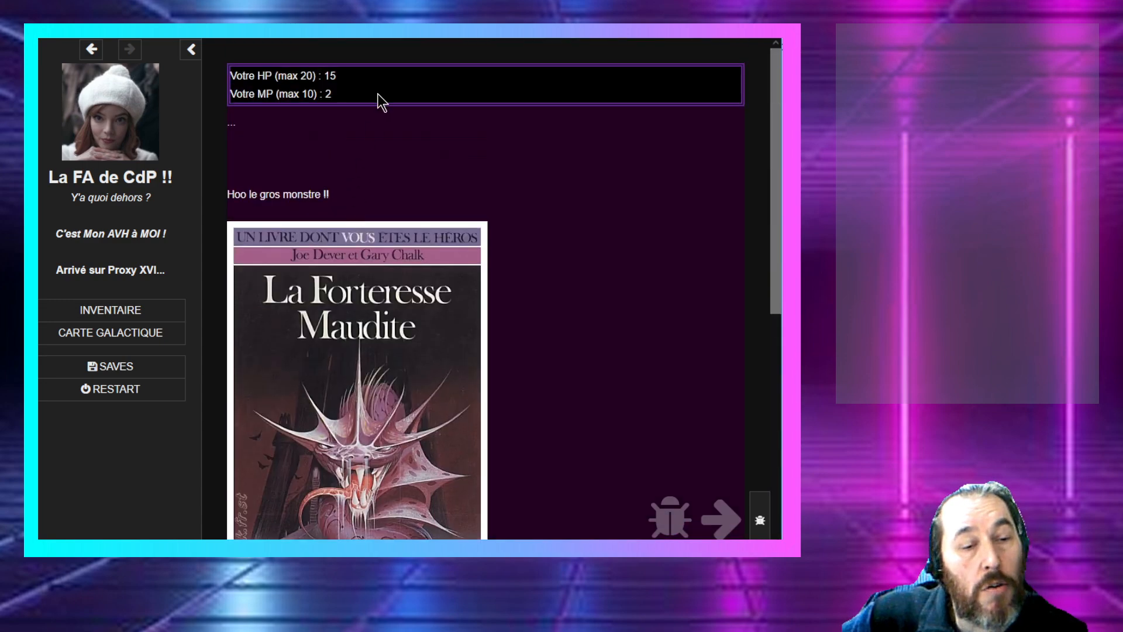
scroll(335, 276, "down", 6)
scroll(314, 474, "up", 6)
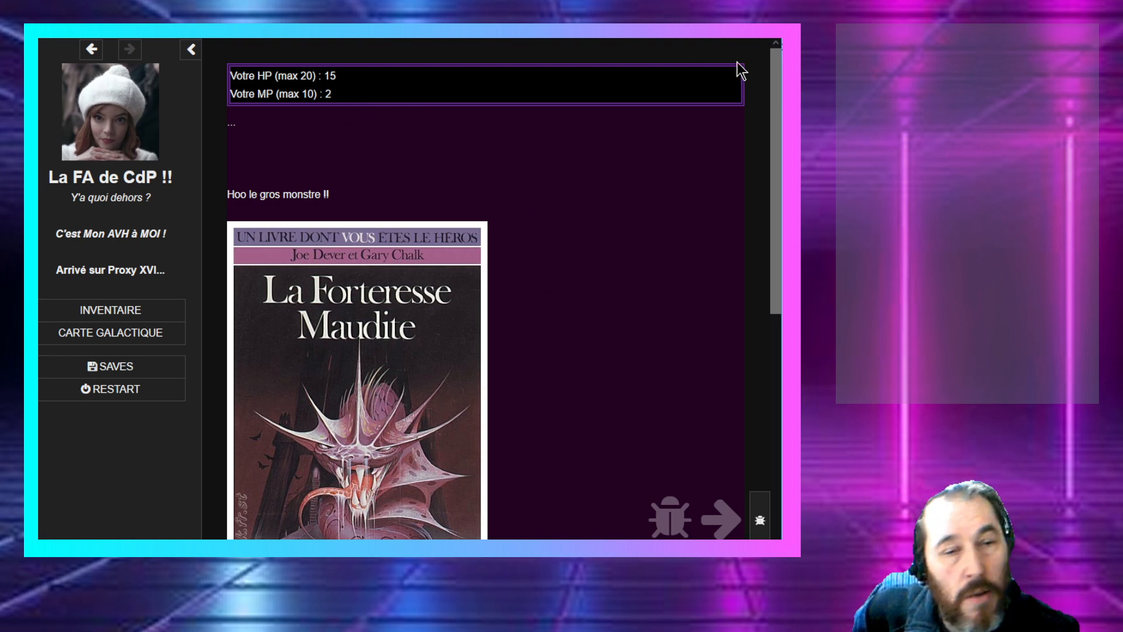
Step: Return to the story map, close the Intro editor, and point out the HP/MP header passage and PassageFooter
key("ctrl+w")
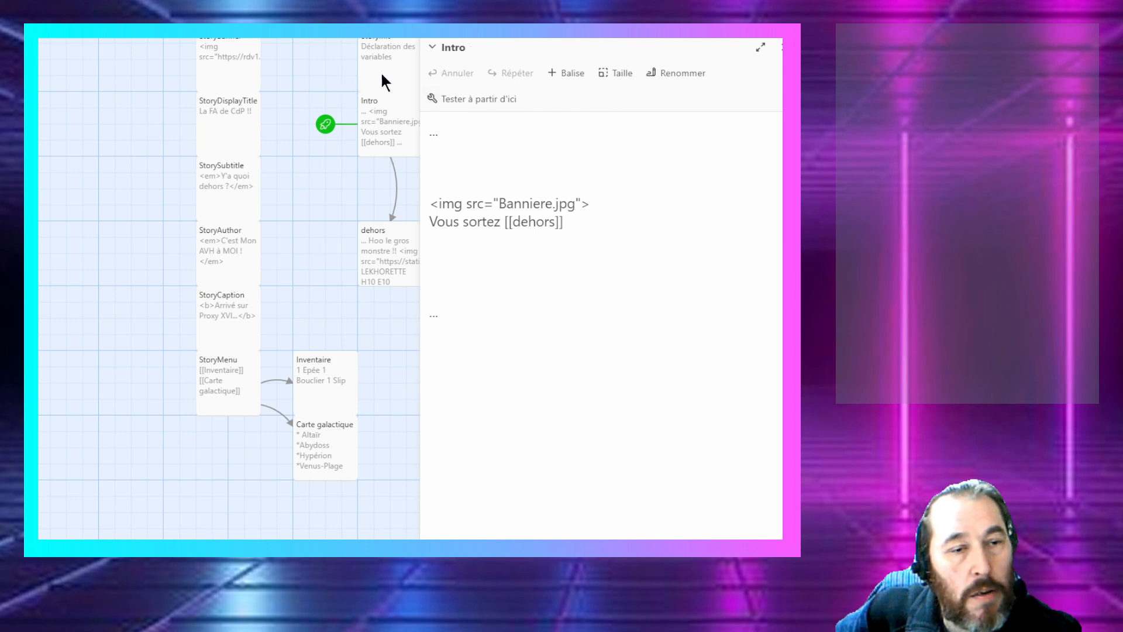
left_click(781, 47)
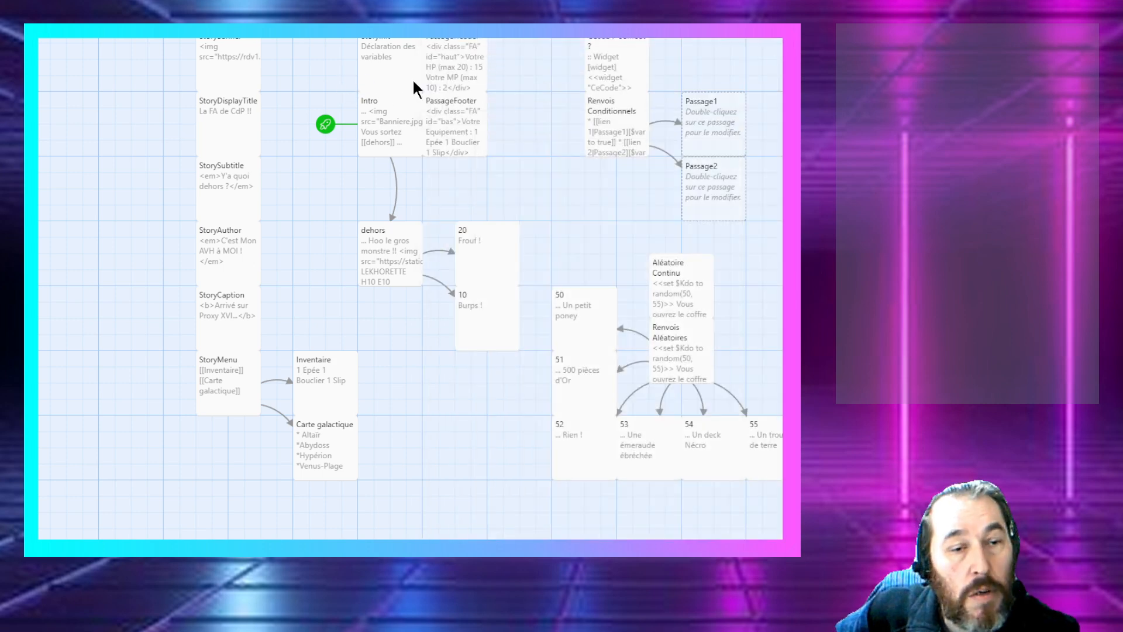
left_click(457, 56)
left_click(451, 116)
left_click(458, 63)
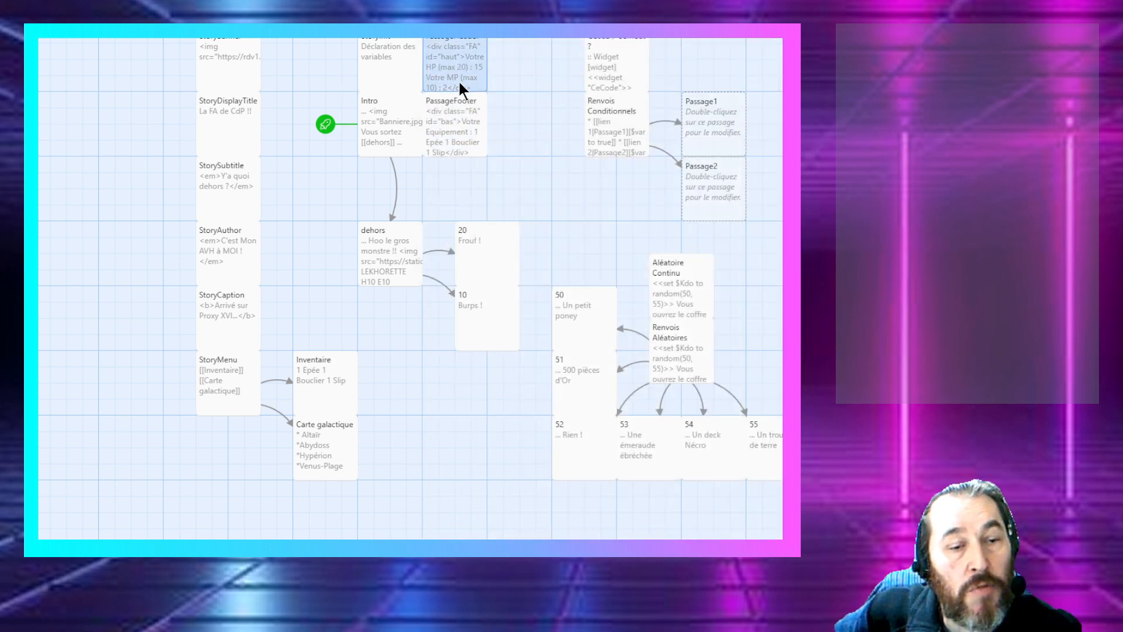
left_click(435, 138)
left_click(452, 75)
left_click(451, 102)
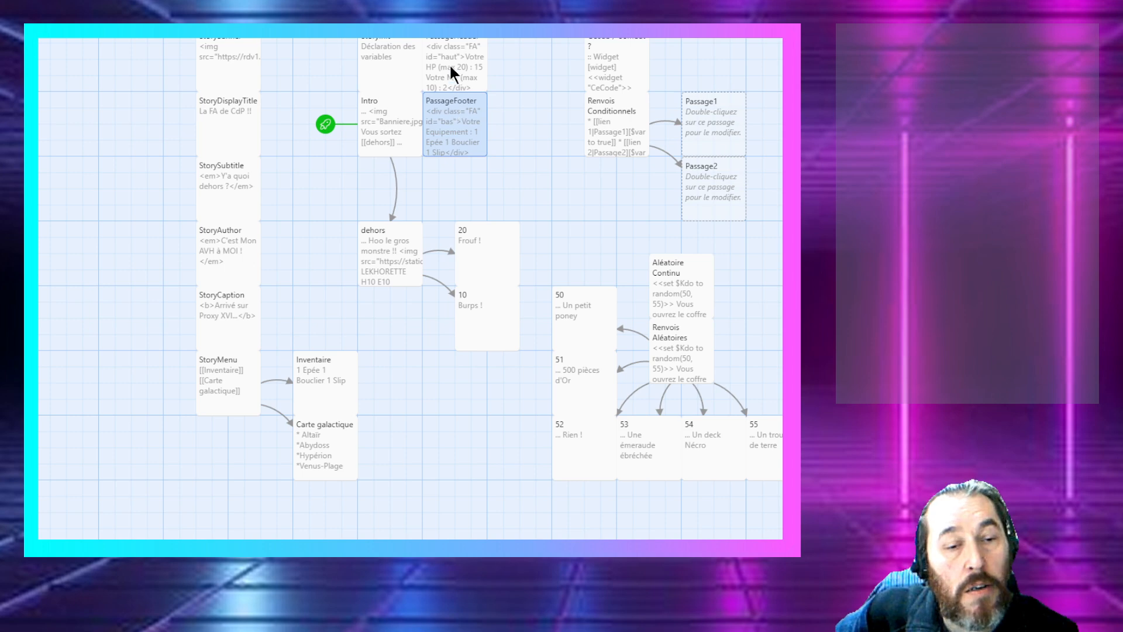
left_click(451, 66)
left_click(451, 120)
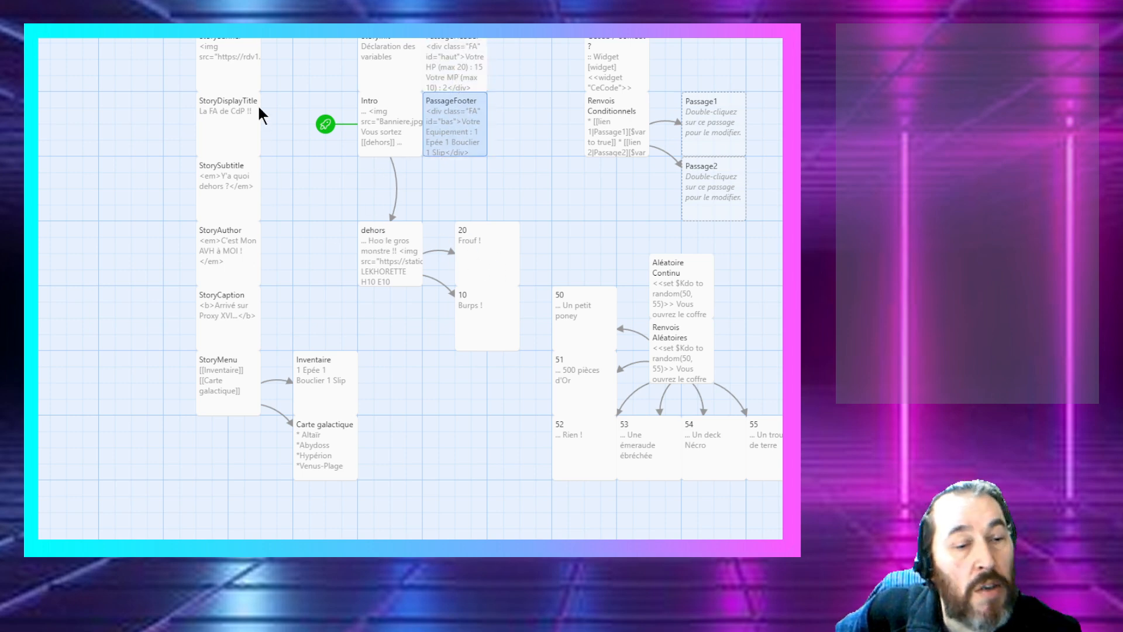
Step: Point out the sidebar passages one by one, from the banner image passage and StoryDisplayTitle down to StoryCaption and StoryMenu
left_click(232, 64)
left_click(221, 145)
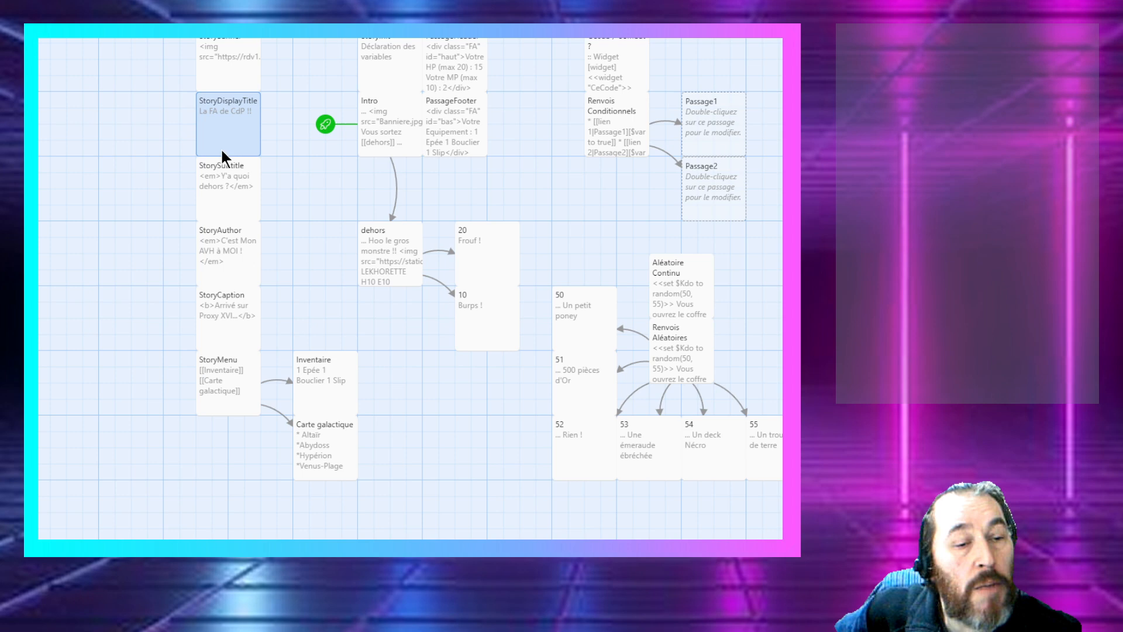
left_click(223, 188)
left_click(228, 278)
left_click(230, 309)
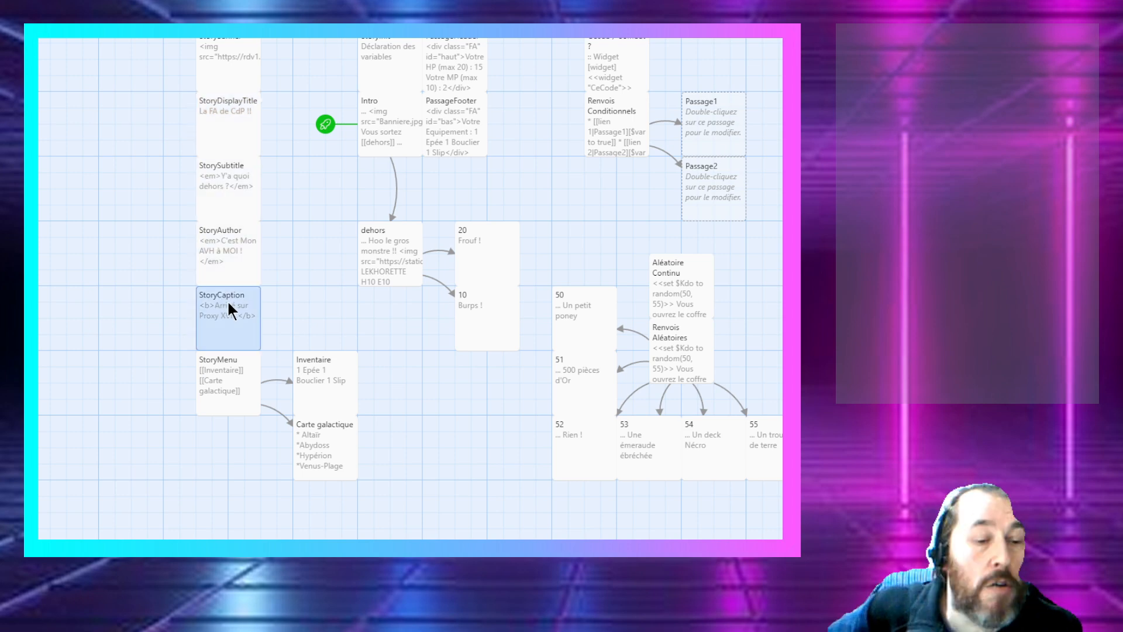
left_click(198, 377)
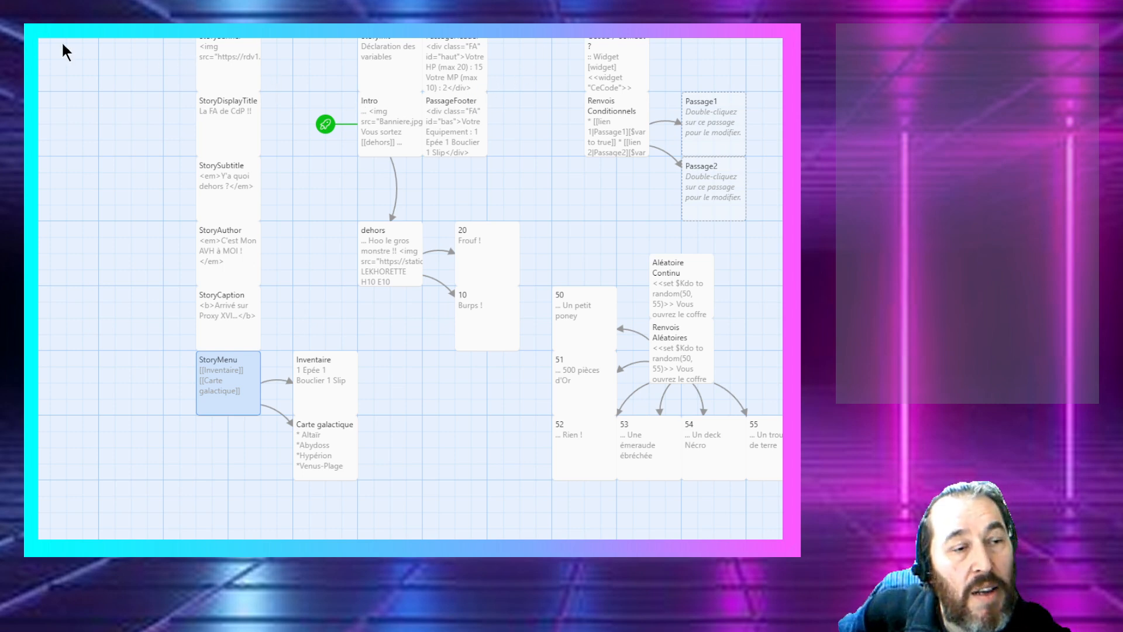
Step: Switch back to the test play and examine how the header and footer frame the dehors passage
key("alt+Tab")
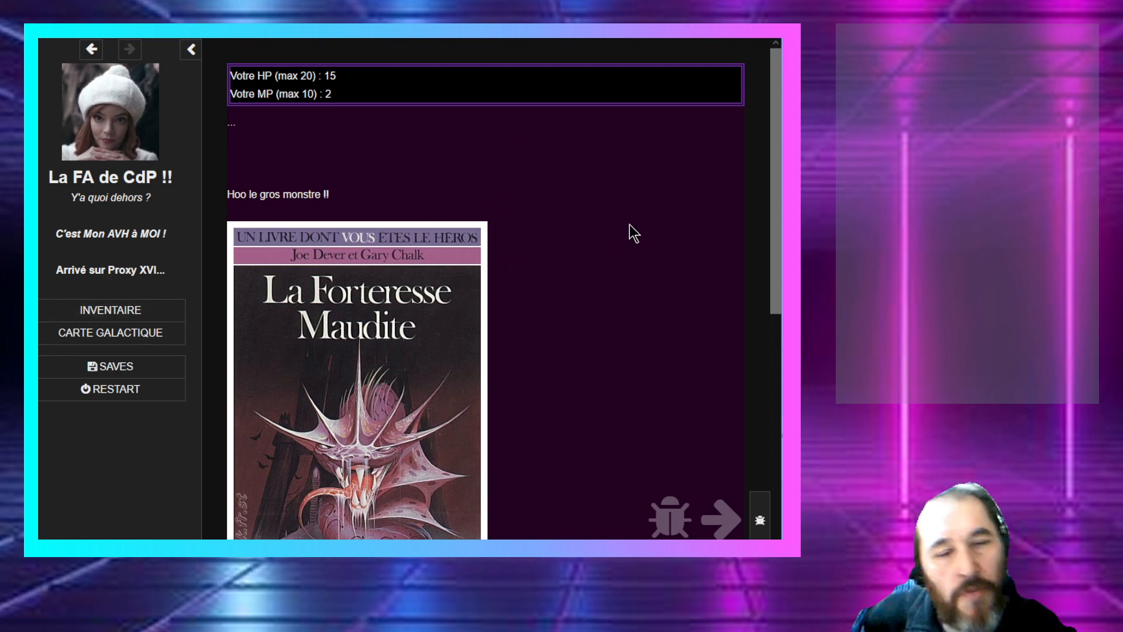
scroll(630, 225, "down", 3)
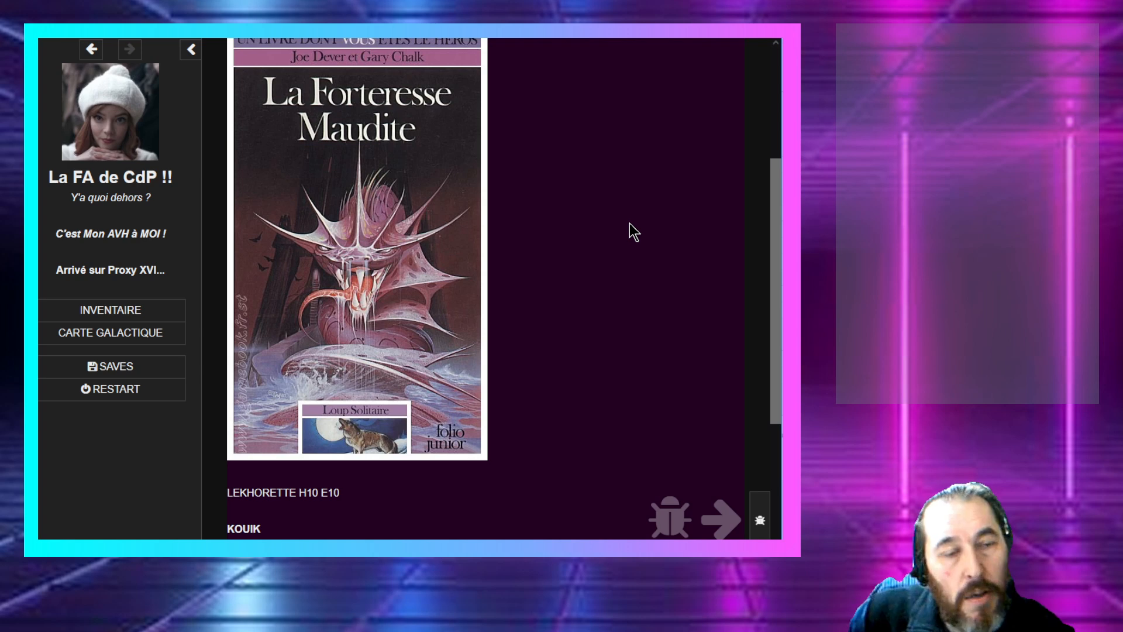
scroll(629, 222, "up", 3)
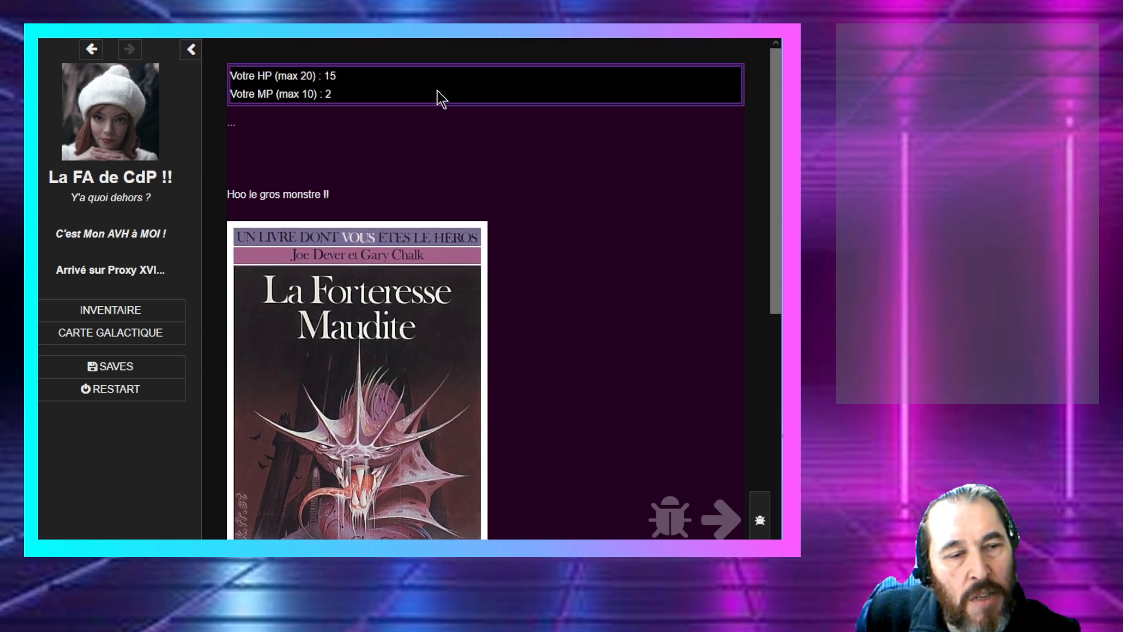
scroll(436, 270, "down", 6)
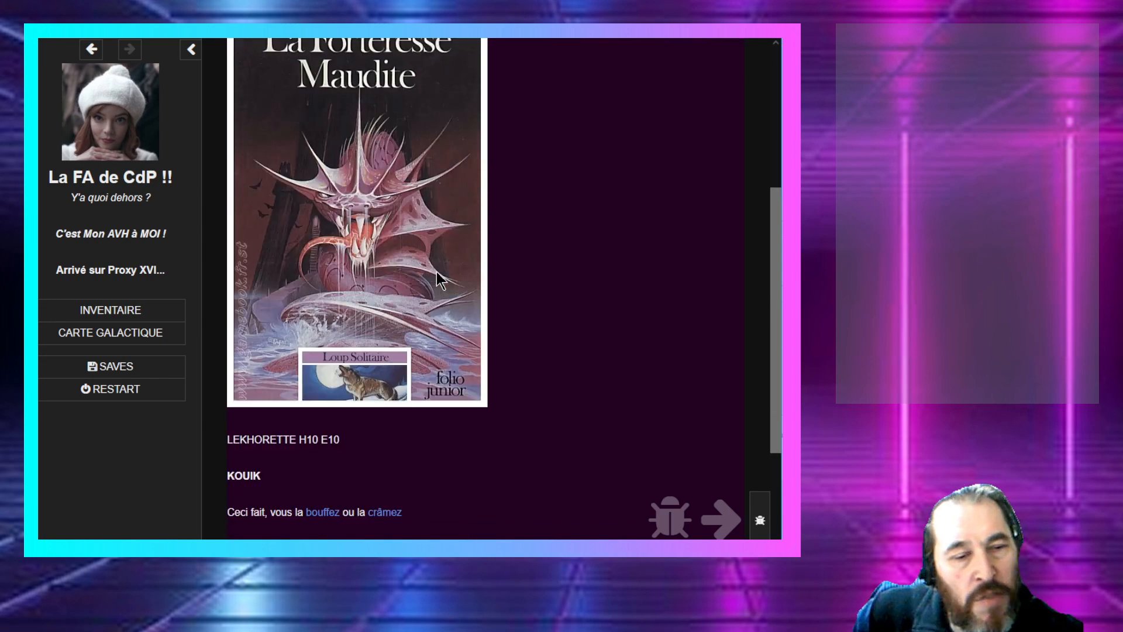
scroll(436, 273, "up", 5)
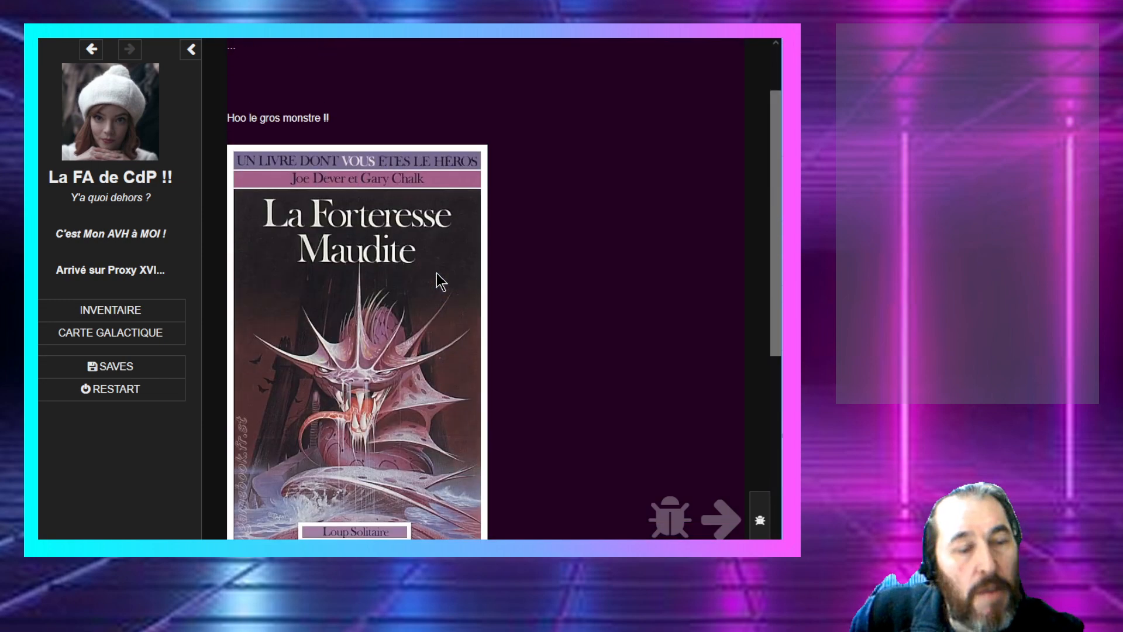
scroll(327, 166, "up", 1)
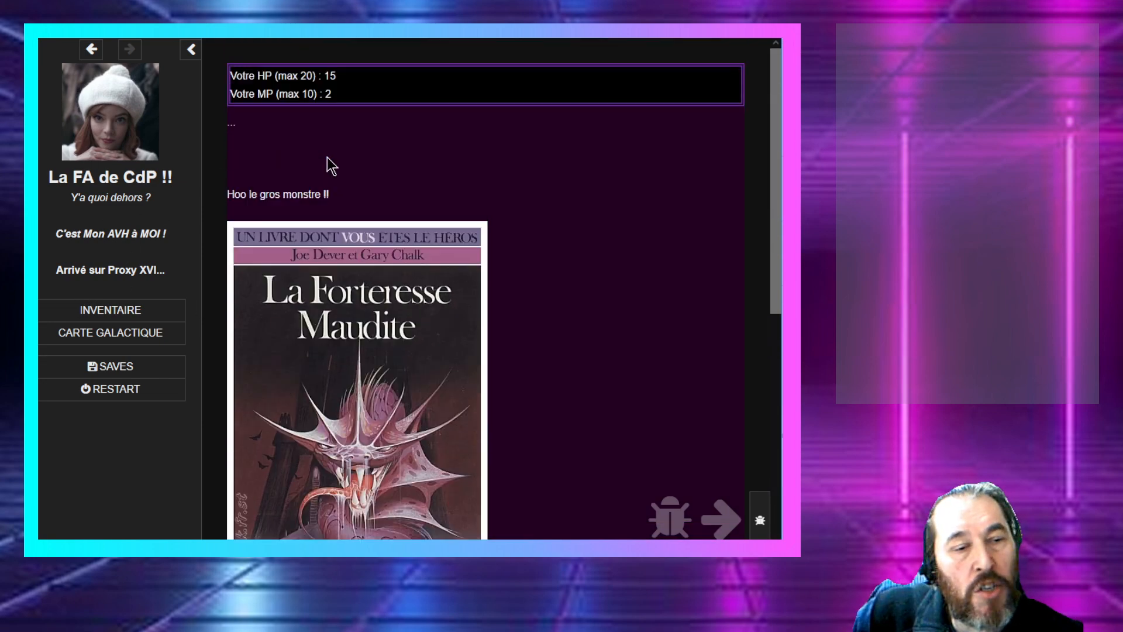
scroll(420, 314, "down", 6)
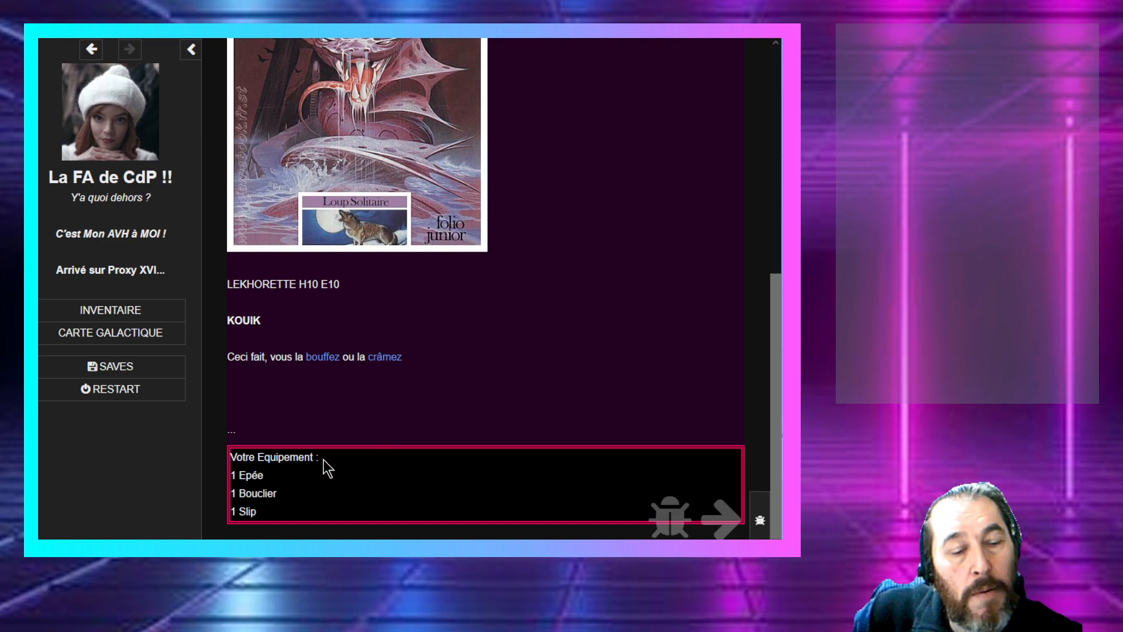
scroll(411, 336, "up", 6)
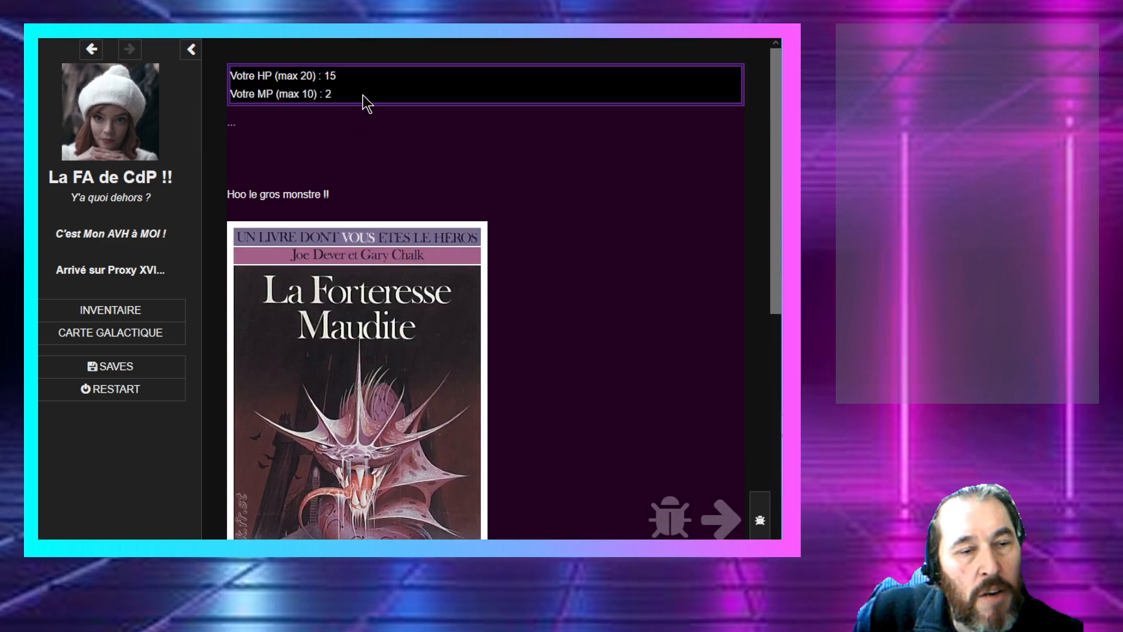
scroll(412, 146, "down", 6)
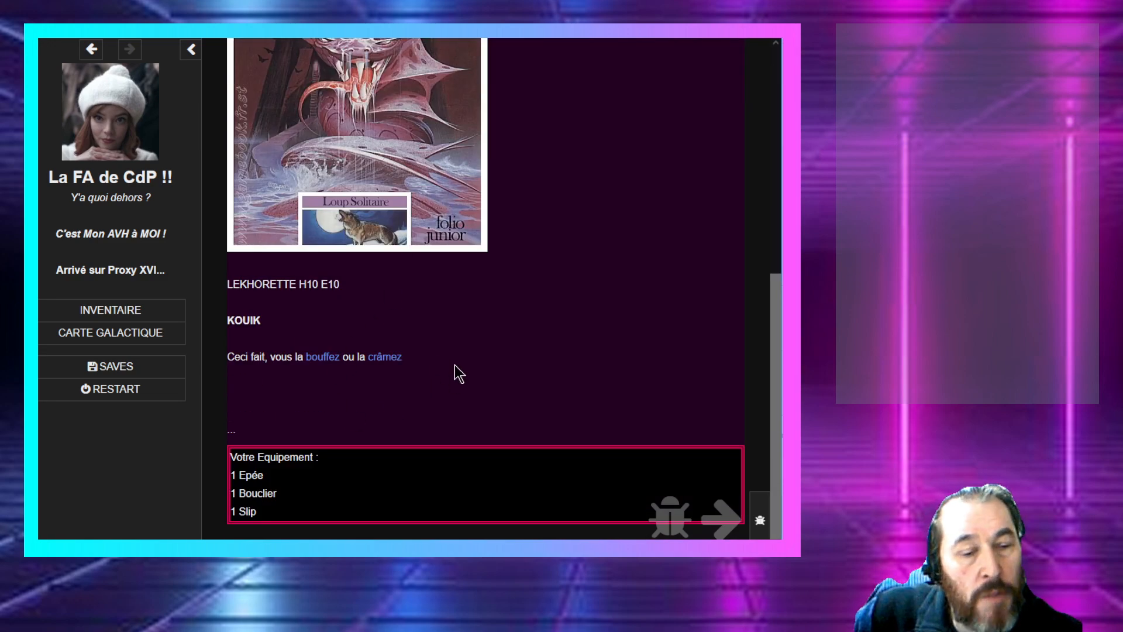
Step: Test the crâmez link of the dehors passage, go back, and test the bouffez link
left_click(385, 357)
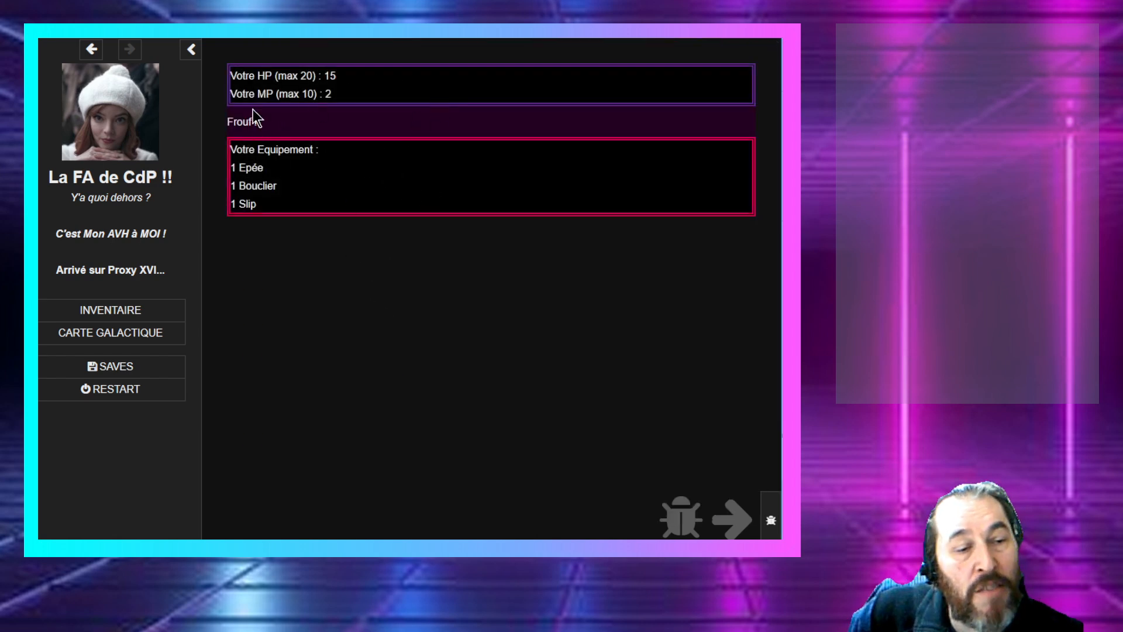
left_click(92, 51)
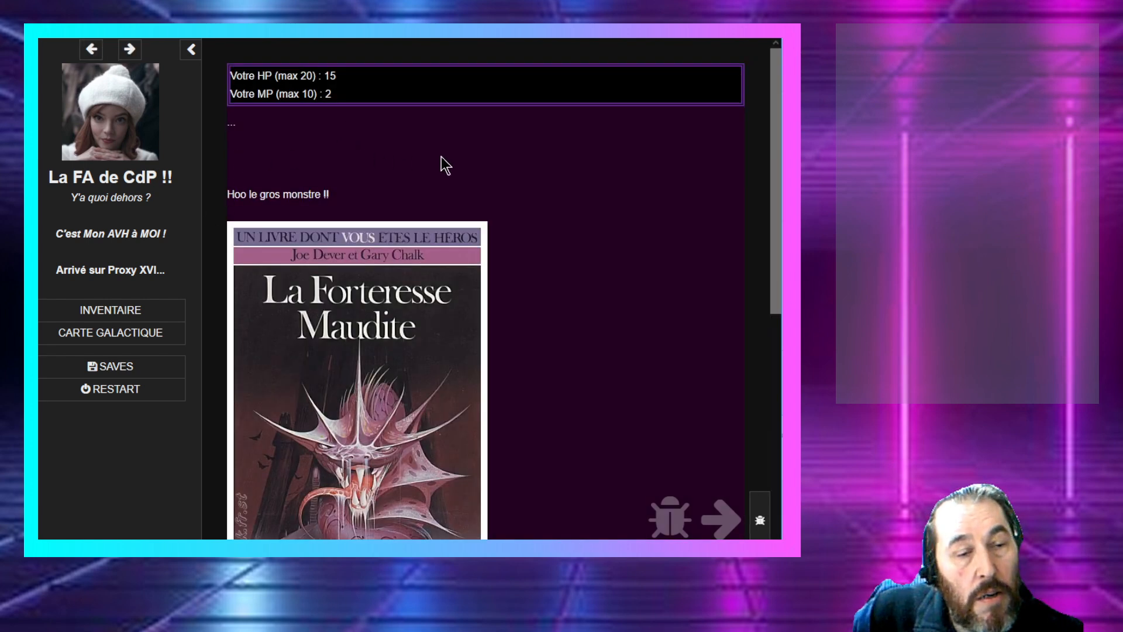
scroll(377, 397, "down", 7)
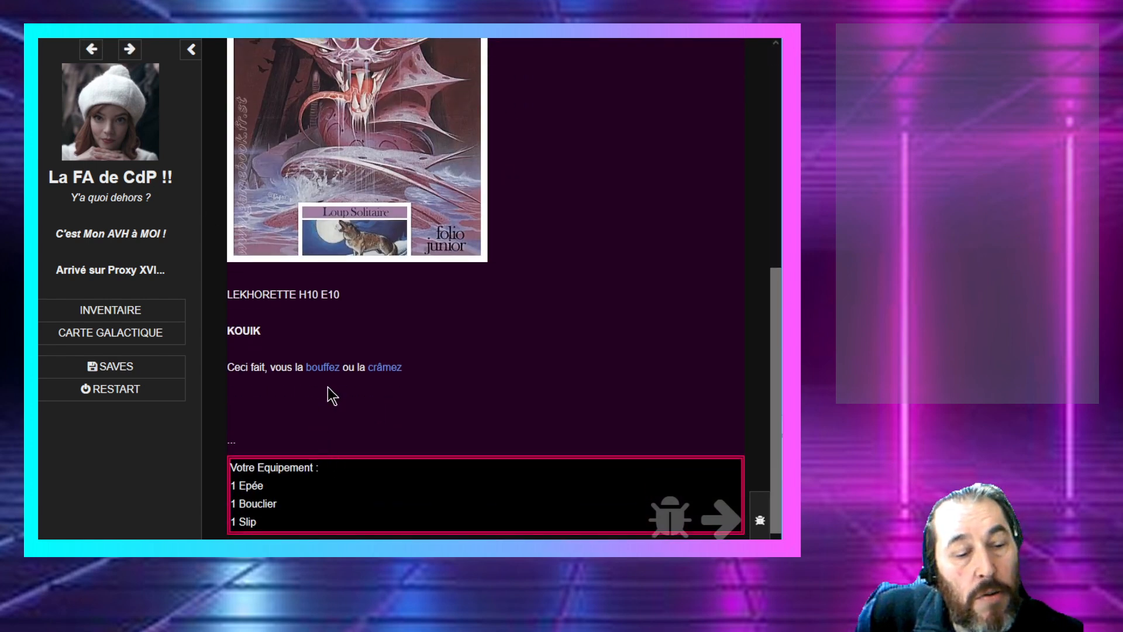
left_click(322, 367)
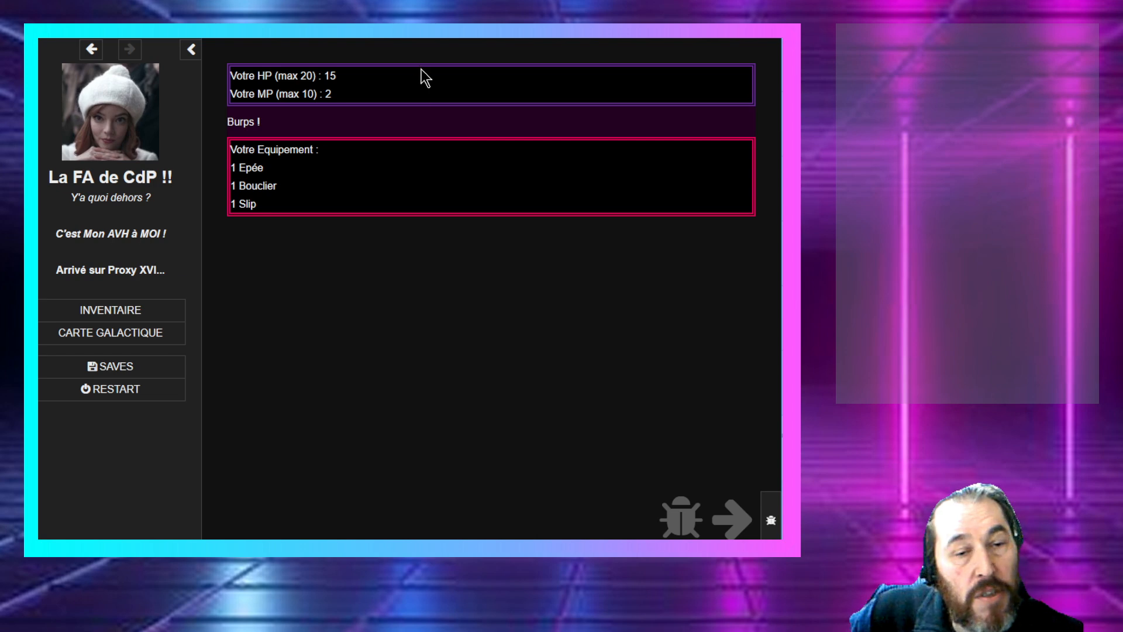
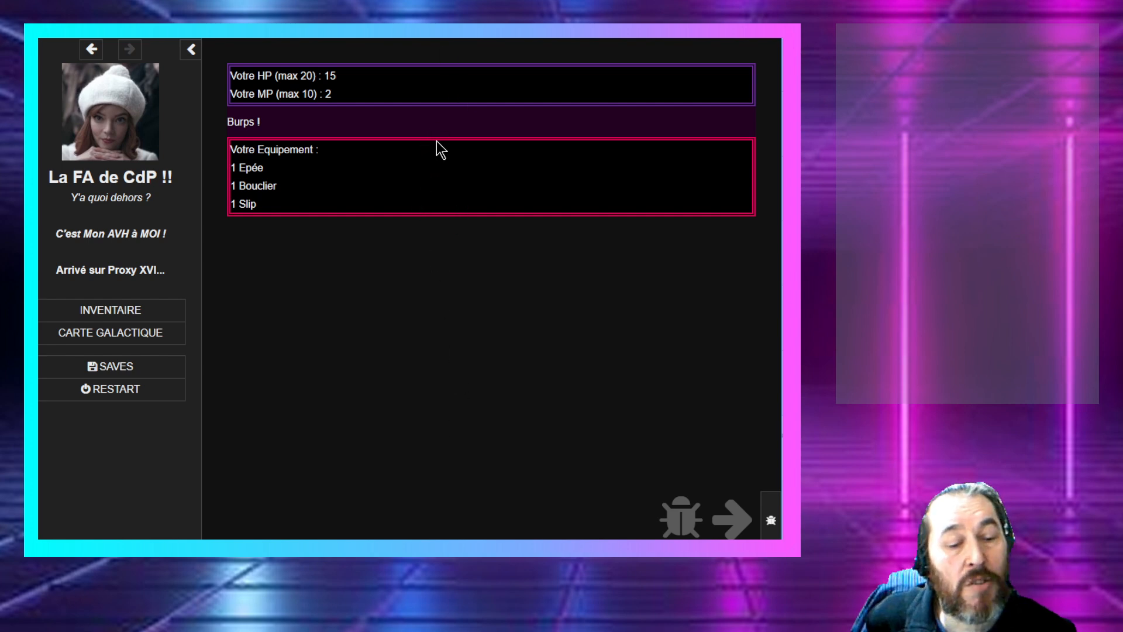
double_click(405, 113)
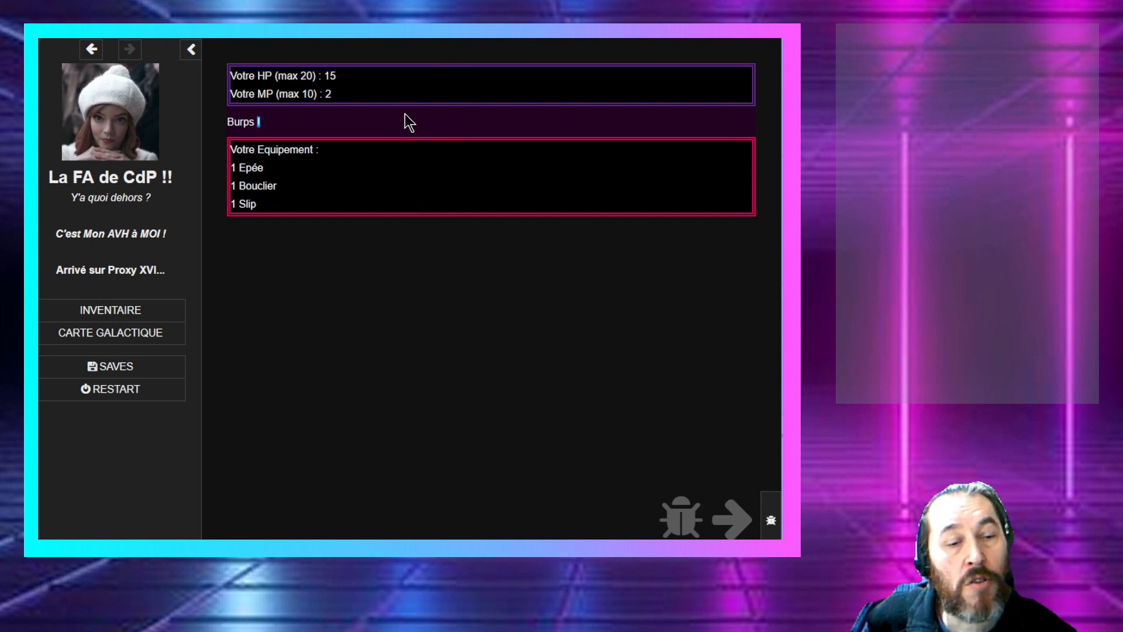
left_click(370, 257)
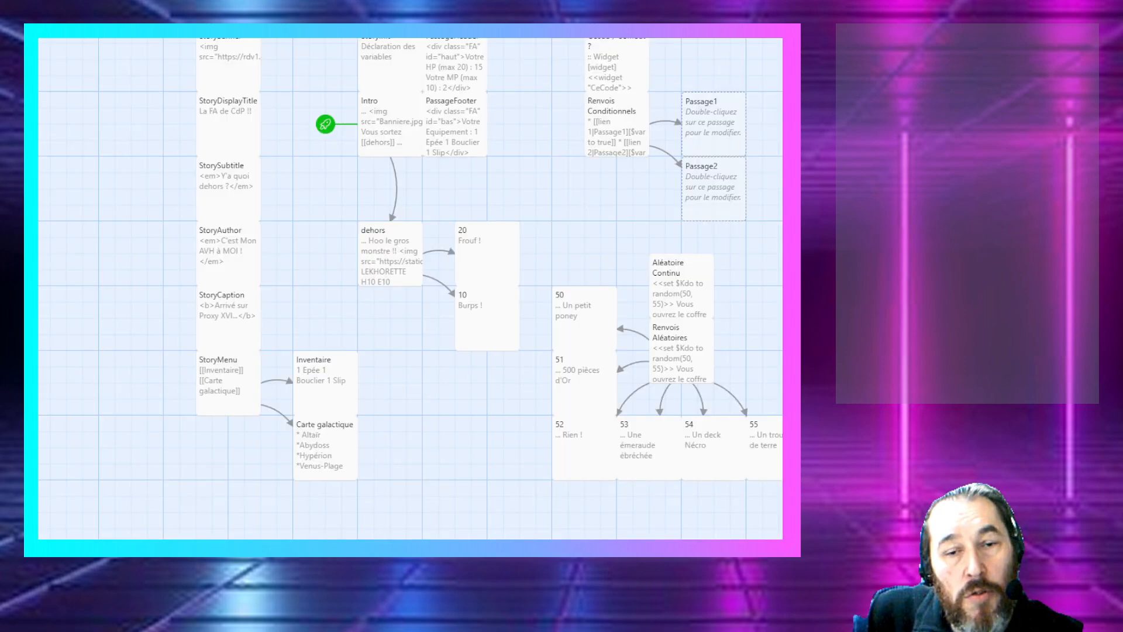
Step: Open the Gosub / Combat ? passage on the story map and highlight the <<CeCode>> widget call
double_click(598, 75)
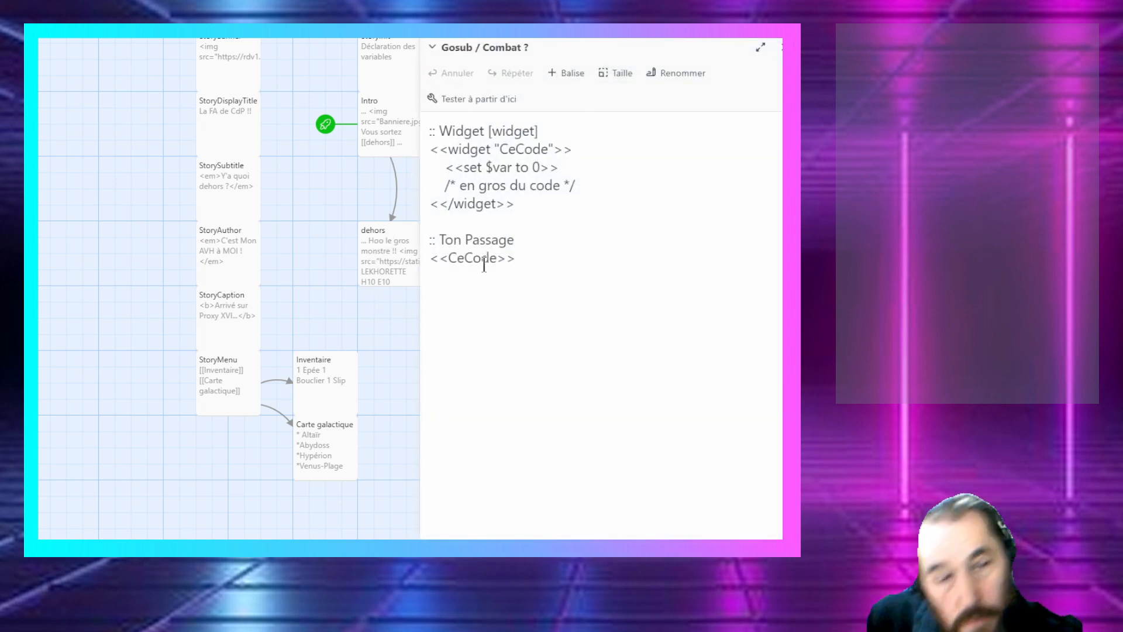
left_click_drag(515, 258, 384, 270)
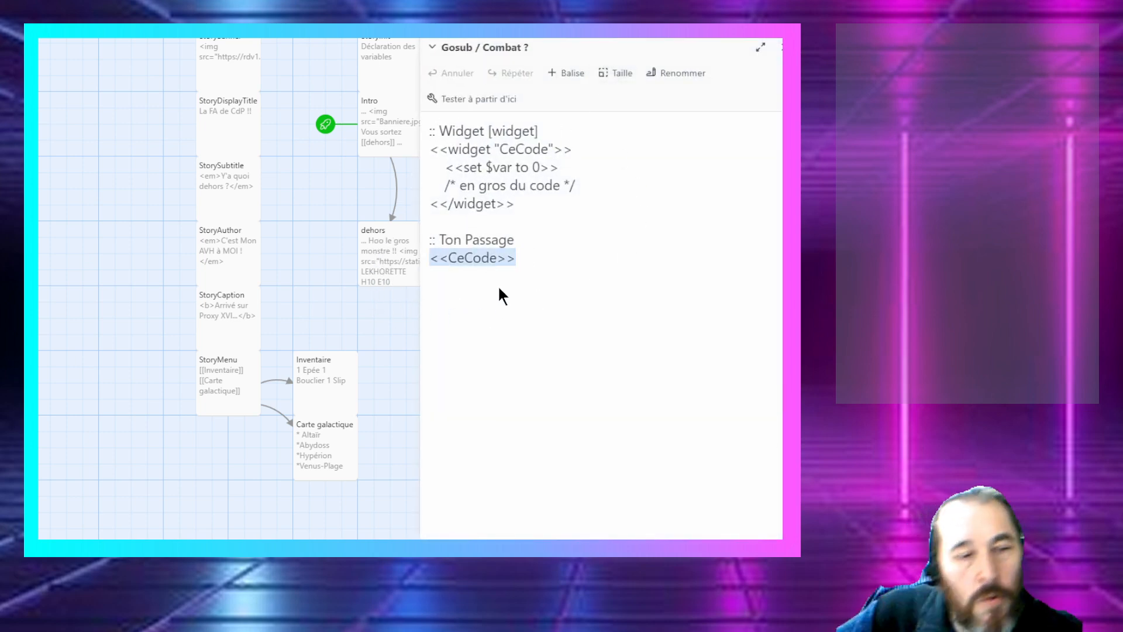
Step: Close the Gosub / Combat ? passage and open the Renvois Conditionnels passage on the story map
left_click(496, 258)
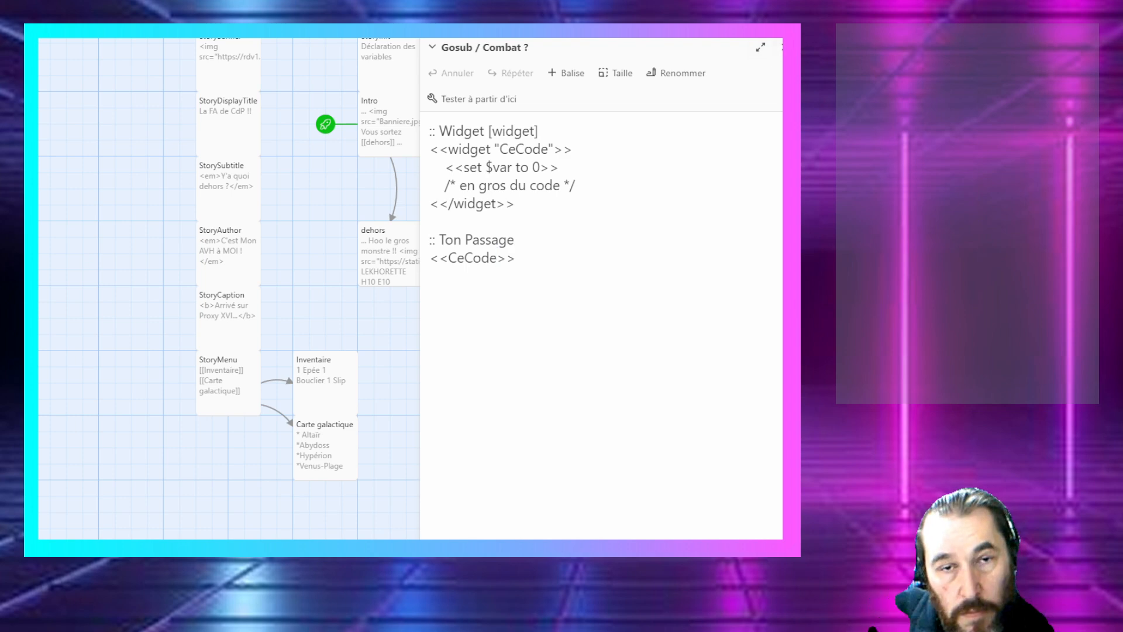
left_click(779, 47)
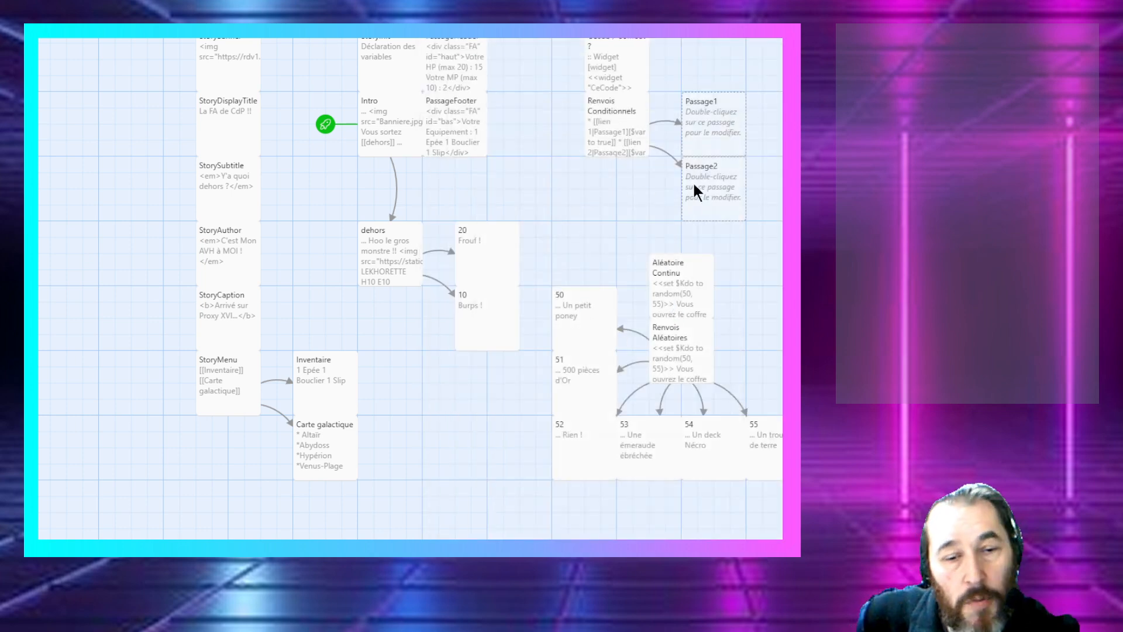
double_click(605, 140)
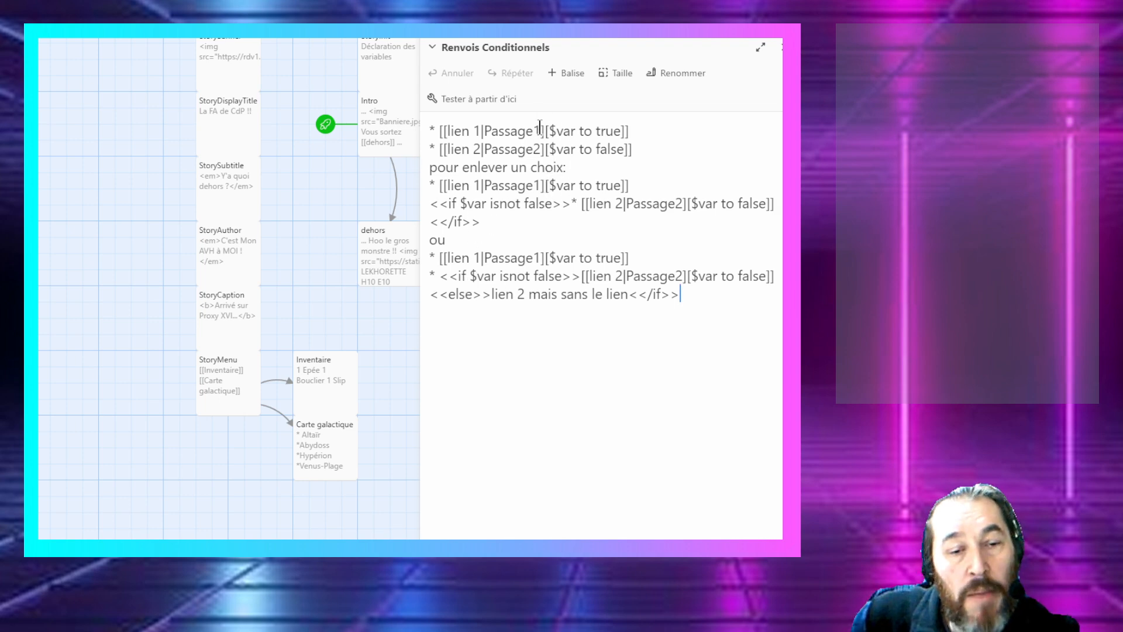
Step: Test the story from the Renvois Conditionnels passage with the debug views turned off
left_click(487, 103)
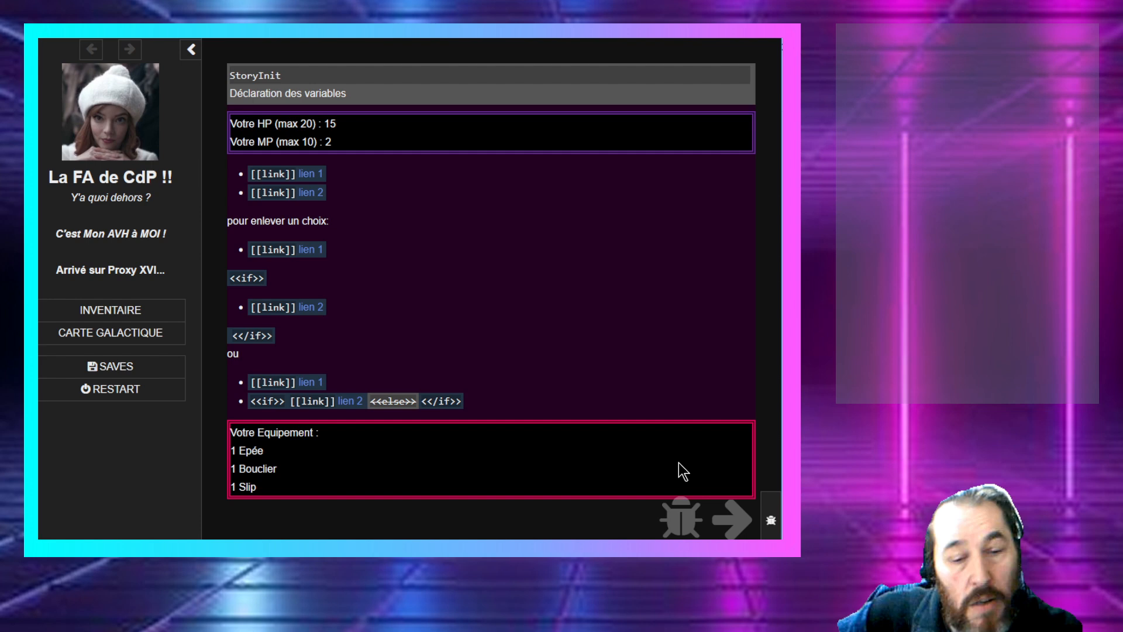
left_click(771, 520)
left_click(559, 514)
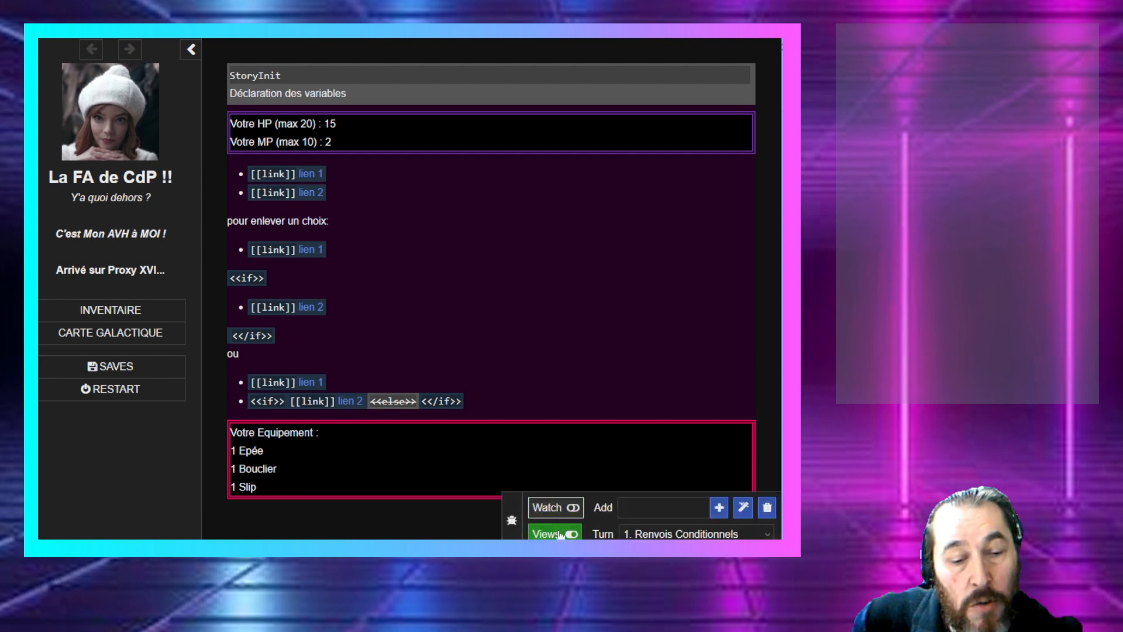
left_click(553, 534)
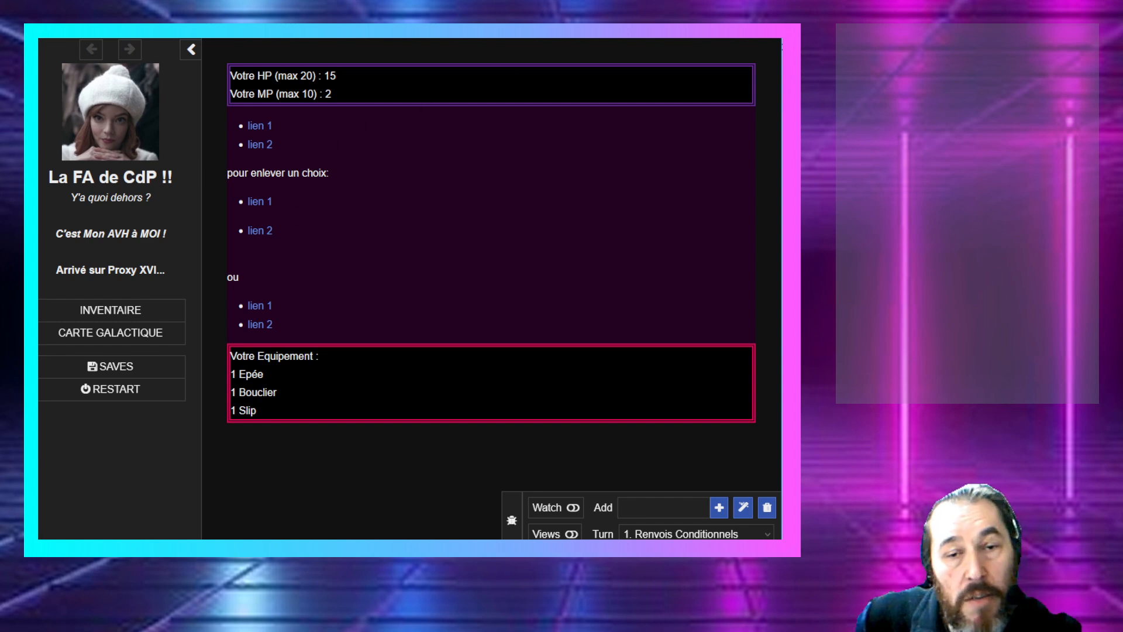
Step: Return to the Renvois Conditionnels code and copy $var to true from the link onto a new line below "pour enlever un choix:"
key("alt+Tab")
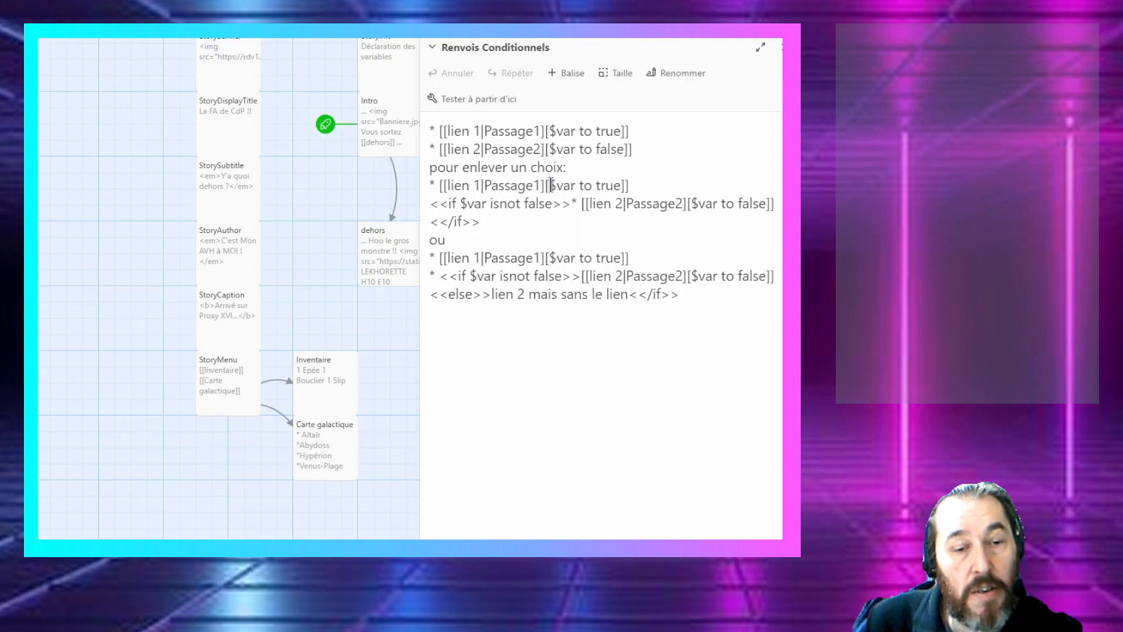
mouse_move(550, 185)
left_mouse_down()
mouse_move(622, 186)
mouse_move(538, 186)
mouse_move(550, 191)
left_mouse_up()
key("ctrl+c")
left_click(577, 191)
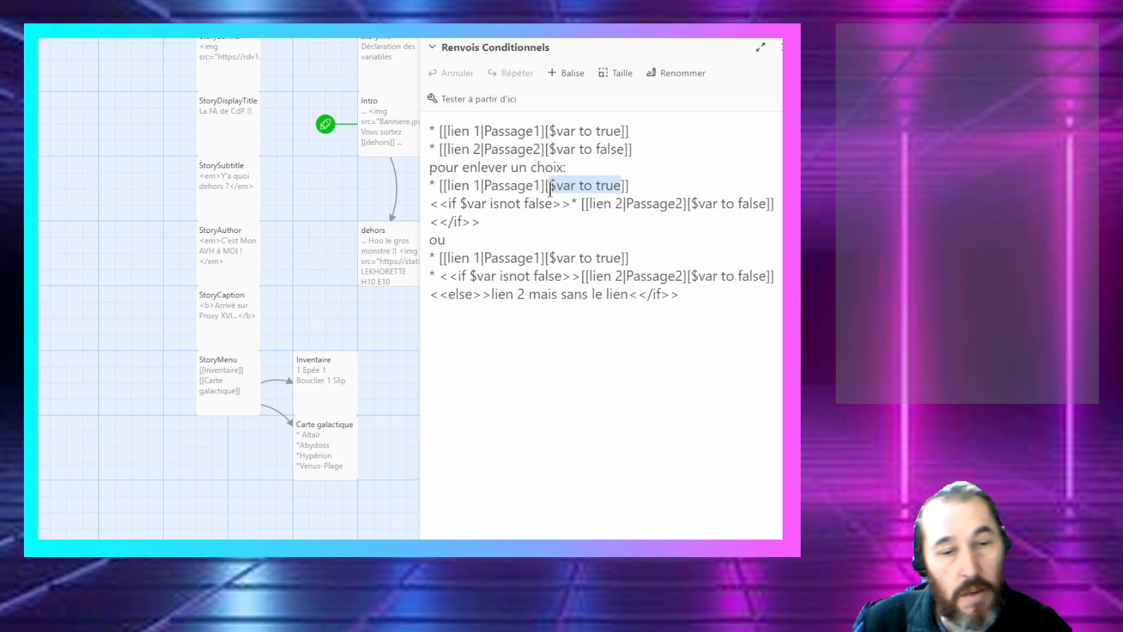
left_click(575, 169)
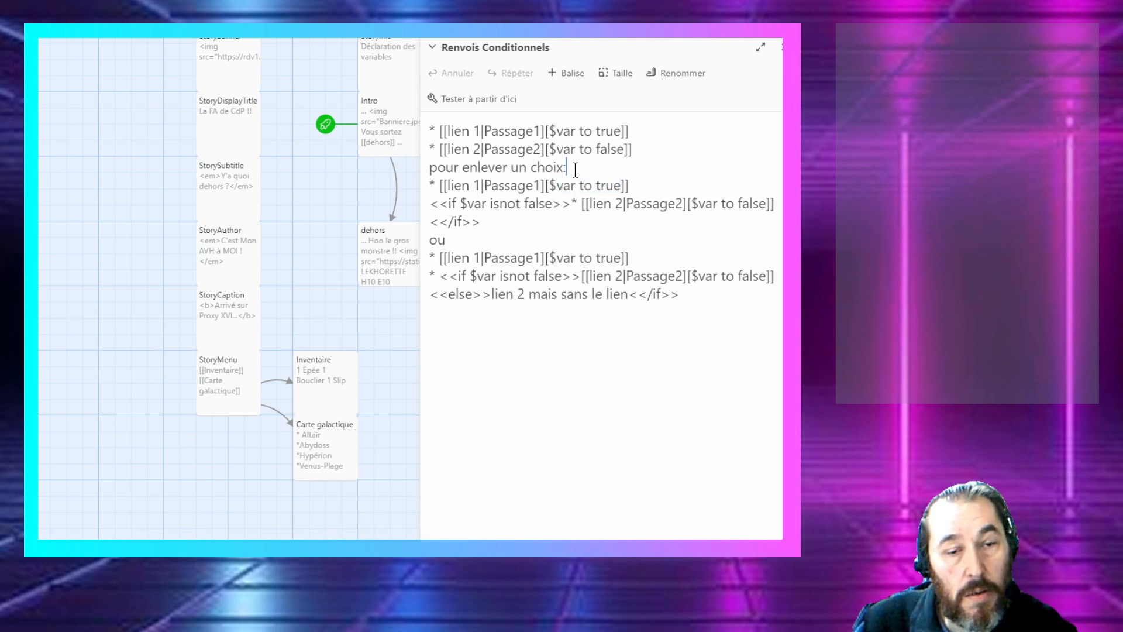
key("Return")
key("ctrl+v")
Step: Complete the new line as the macro << set $var to true>>
key("Left")
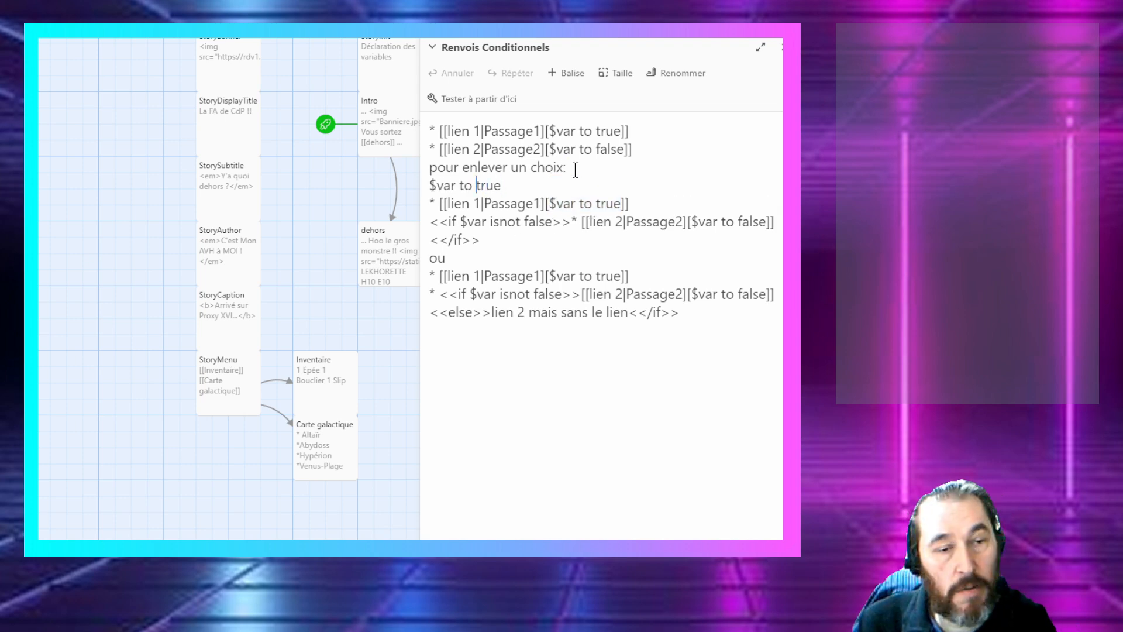
key("Left")
key("Left")
key("Left")
key("Left")
key("Left")
key("Left")
key("Left")
key("Left")
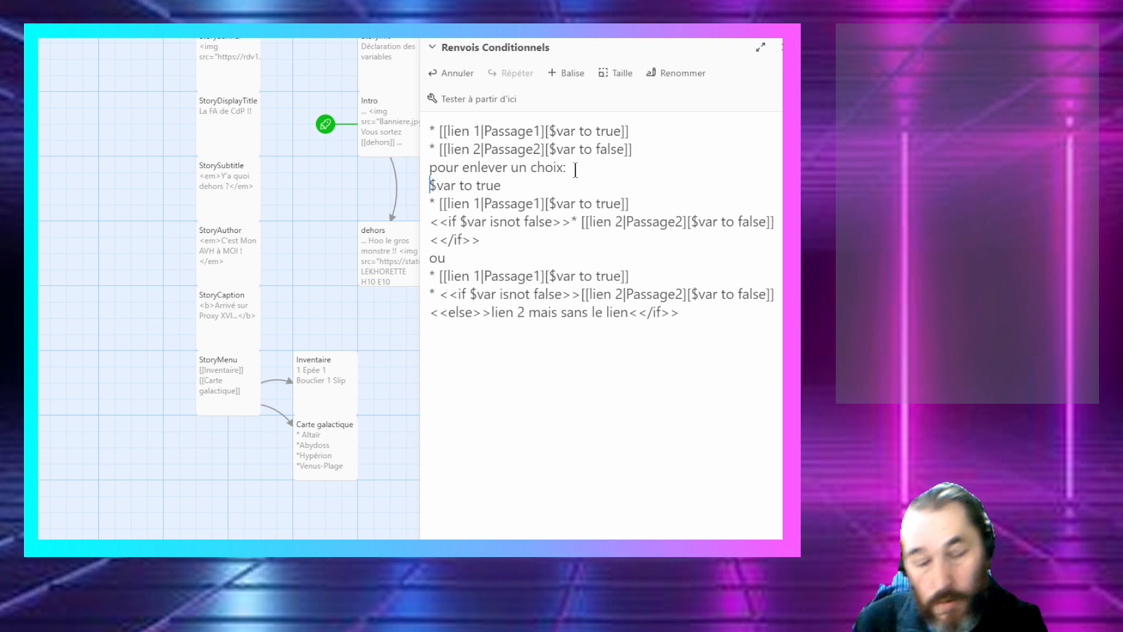
type("<<")
type("set")
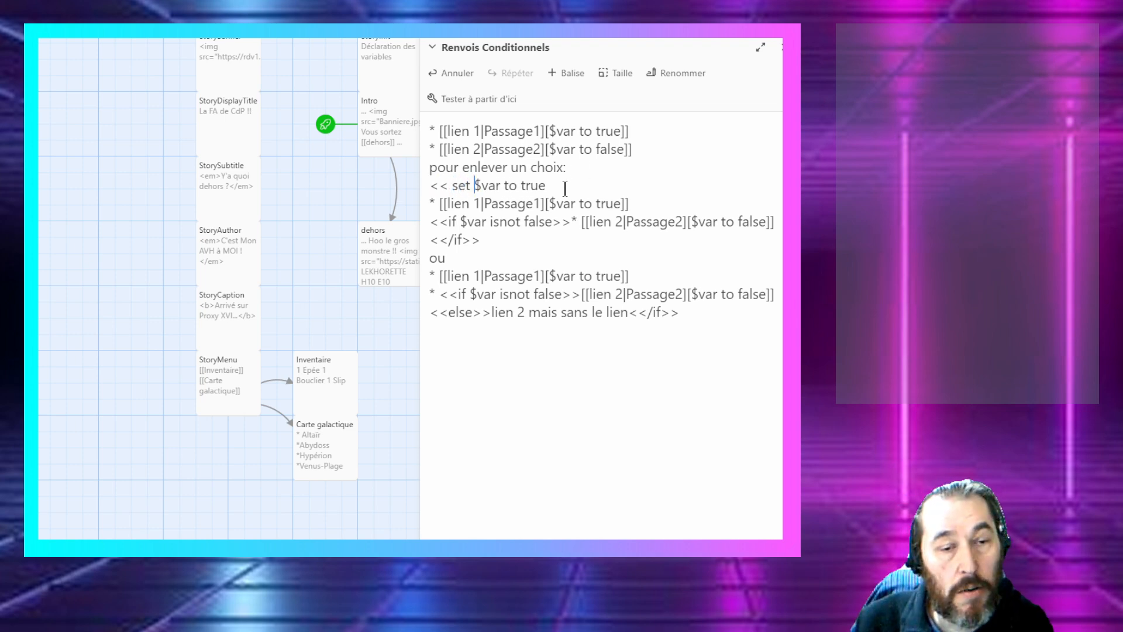
left_click(565, 188)
type(">>")
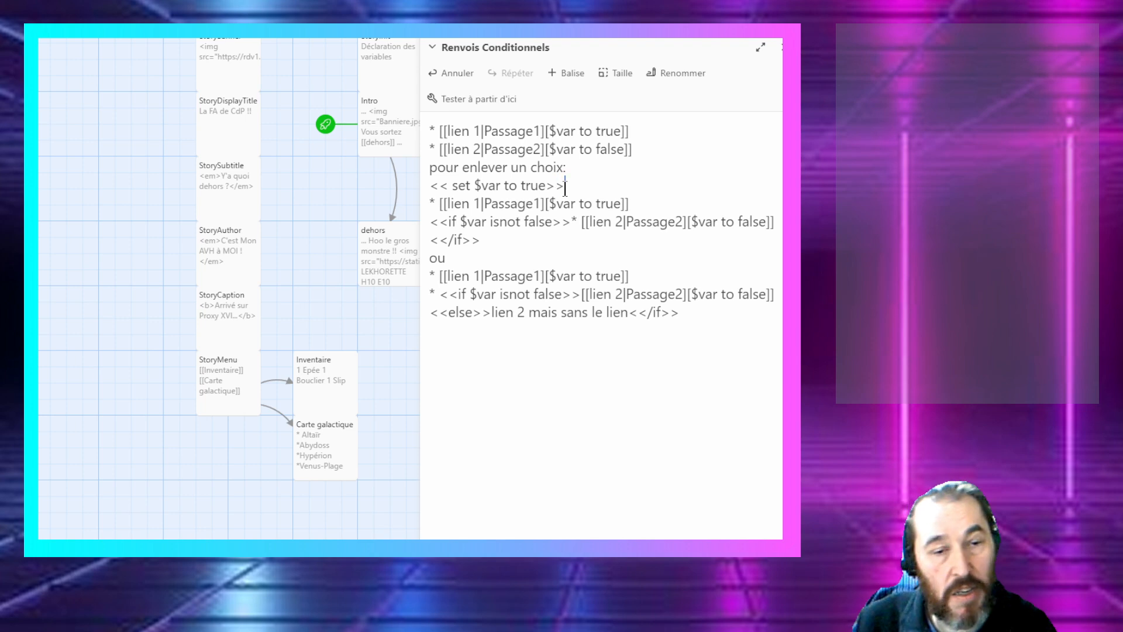
Step: Copy the << set $var to true>> line onto a new line below "ou"
left_click(520, 189)
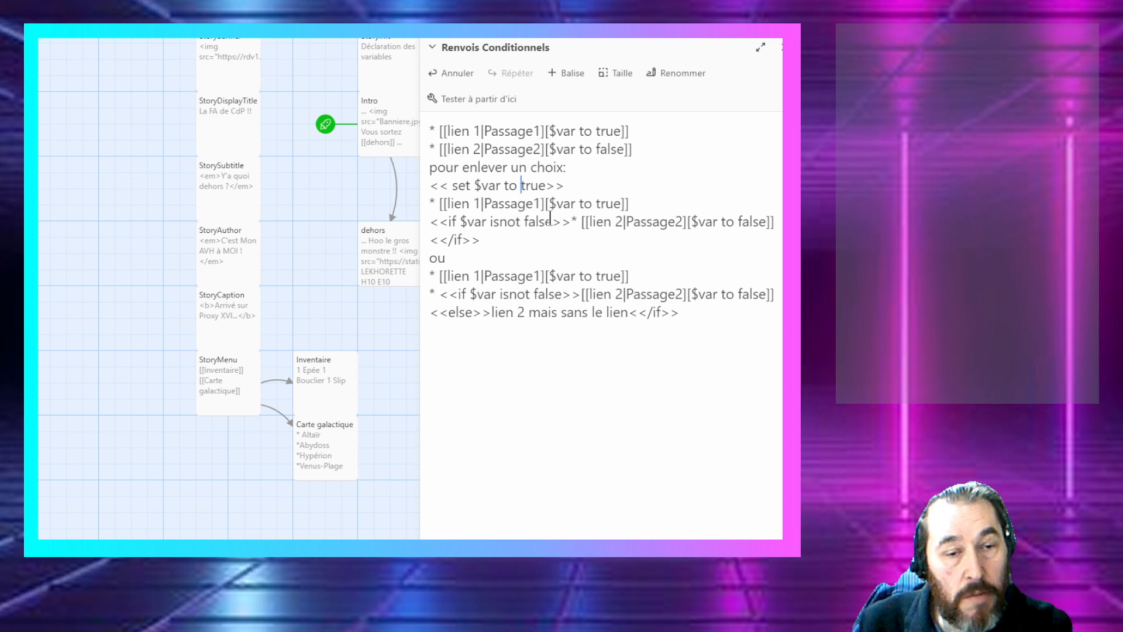
double_click(531, 184)
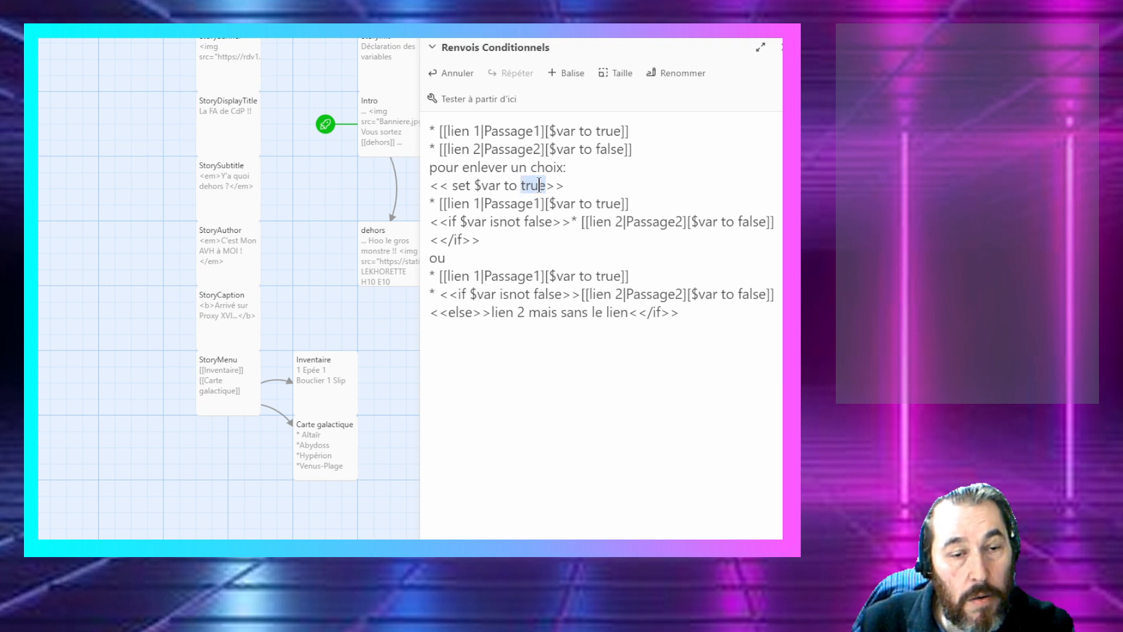
left_click_drag(573, 193, 357, 183)
key("ctrl+c")
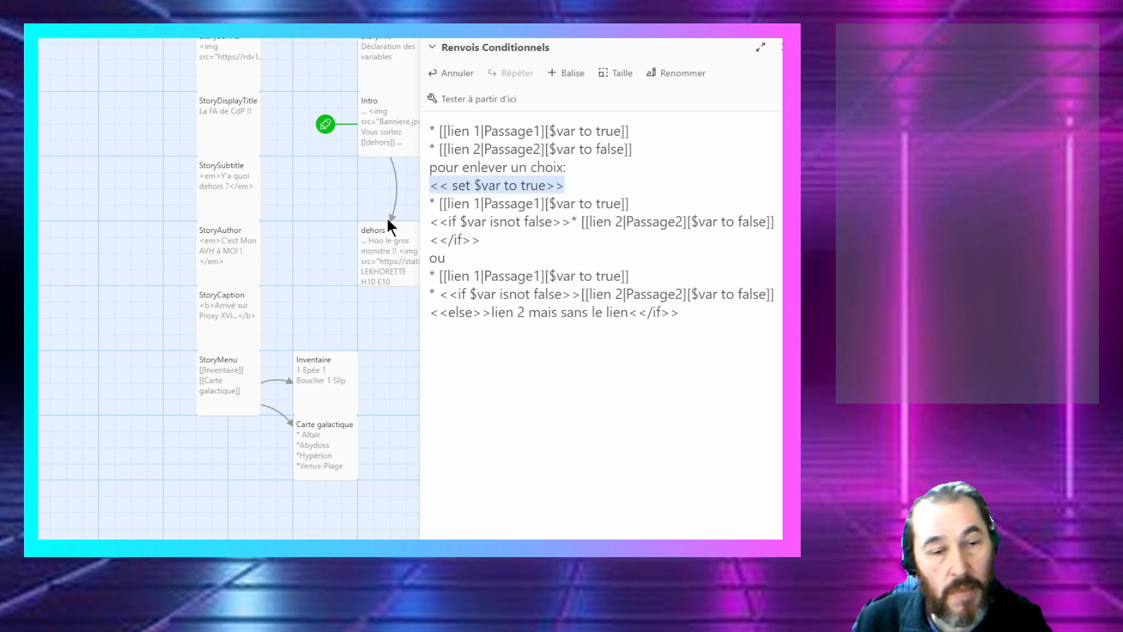
left_click(467, 258)
key("Return")
key("ctrl+v")
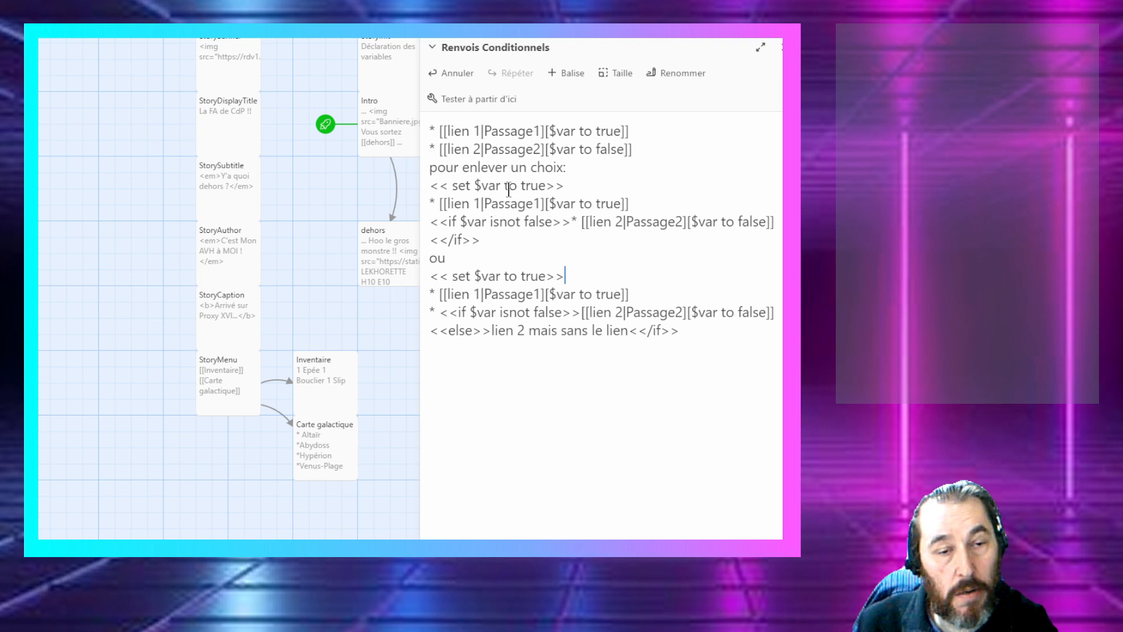
Step: Rename $var to $va throughout the second example, in its set line, both links and the if condition
left_click(498, 270)
key("BackSpace")
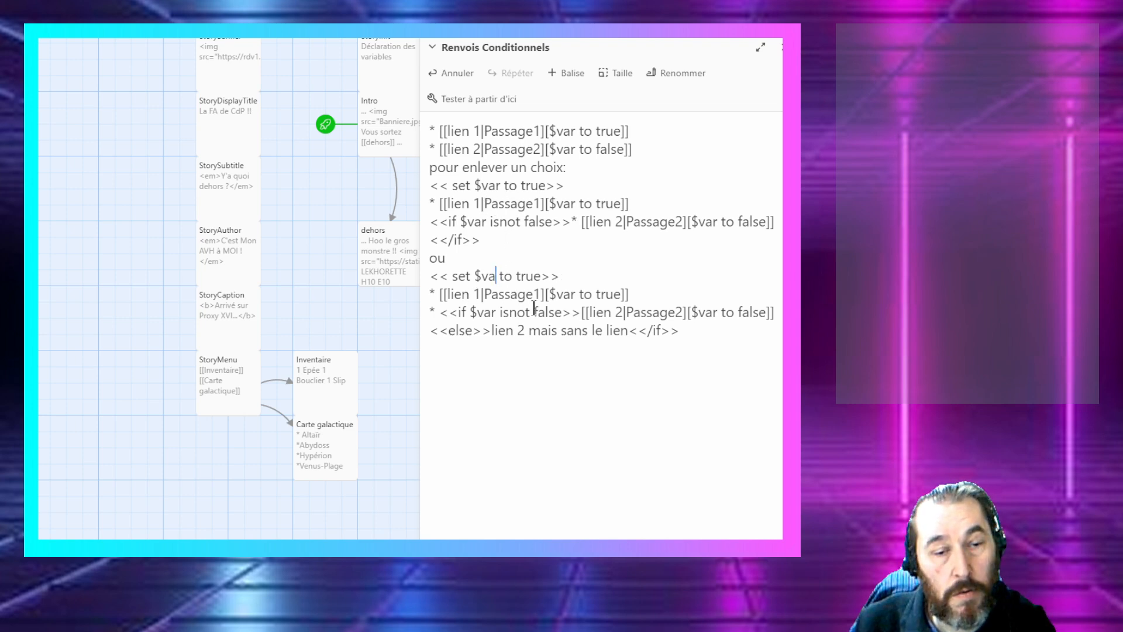
left_click(570, 295)
key("BackSpace")
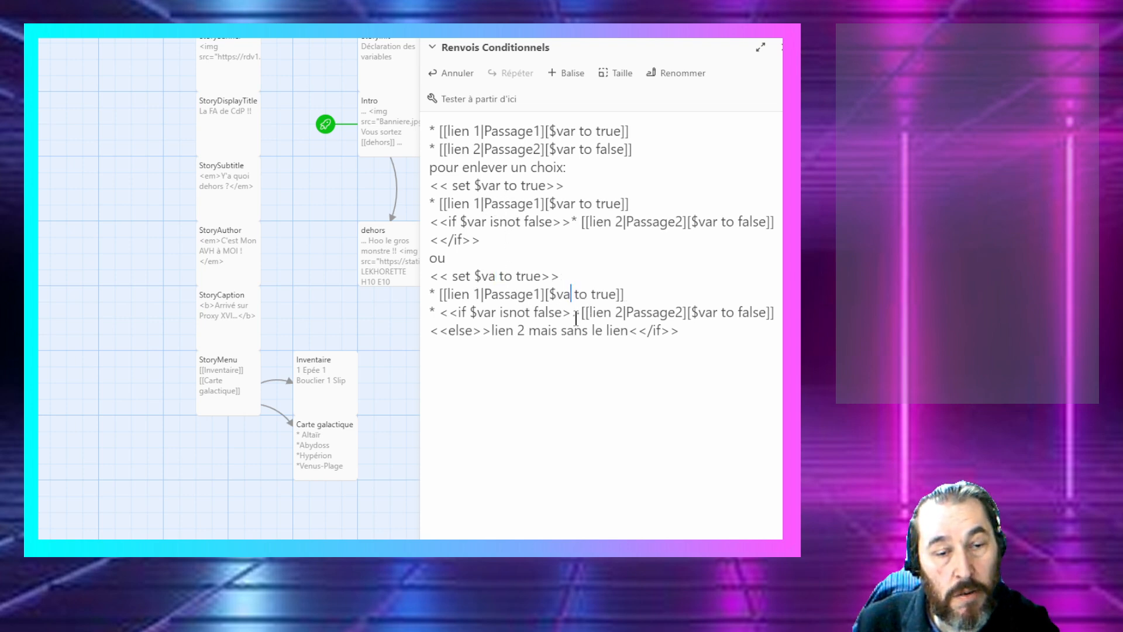
left_click(716, 311)
key("BackSpace")
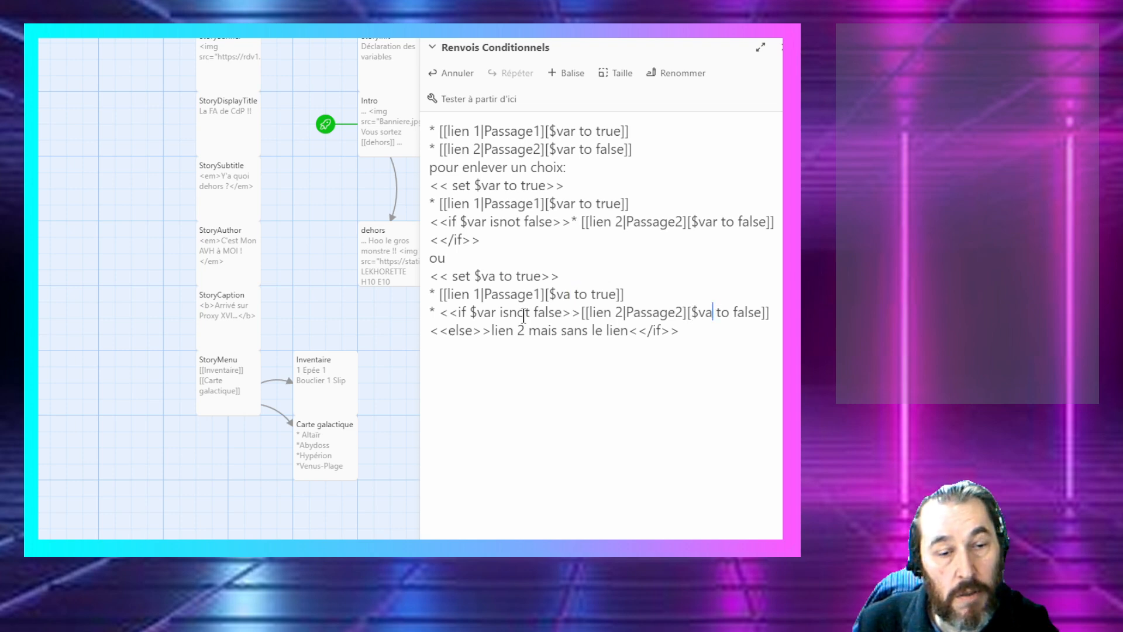
left_click(497, 313)
key("BackSpace")
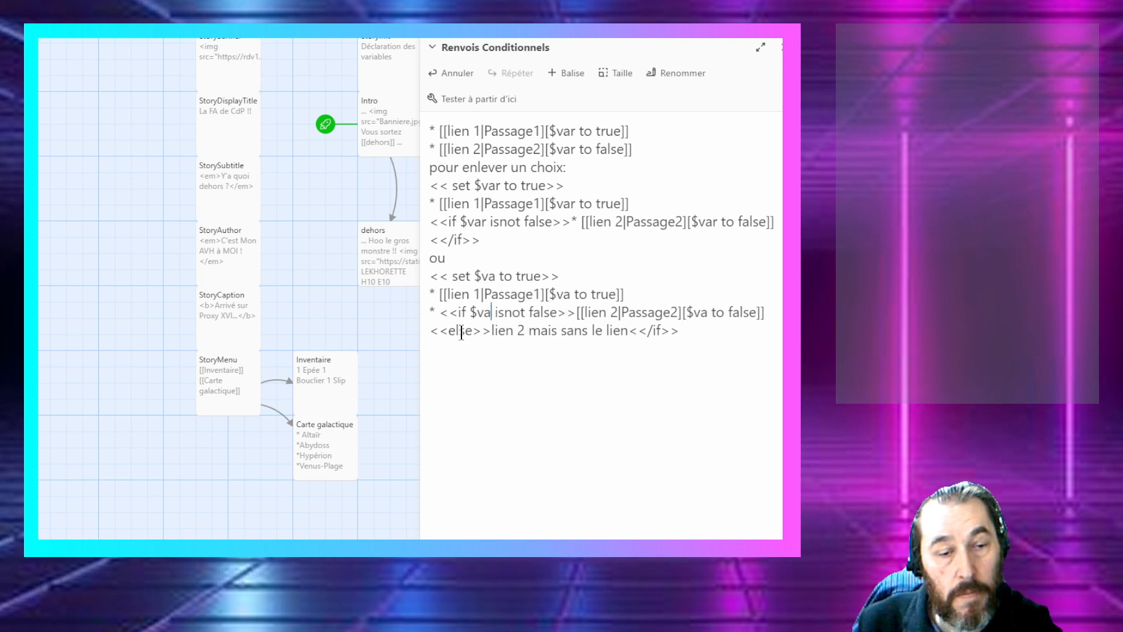
left_click(535, 415)
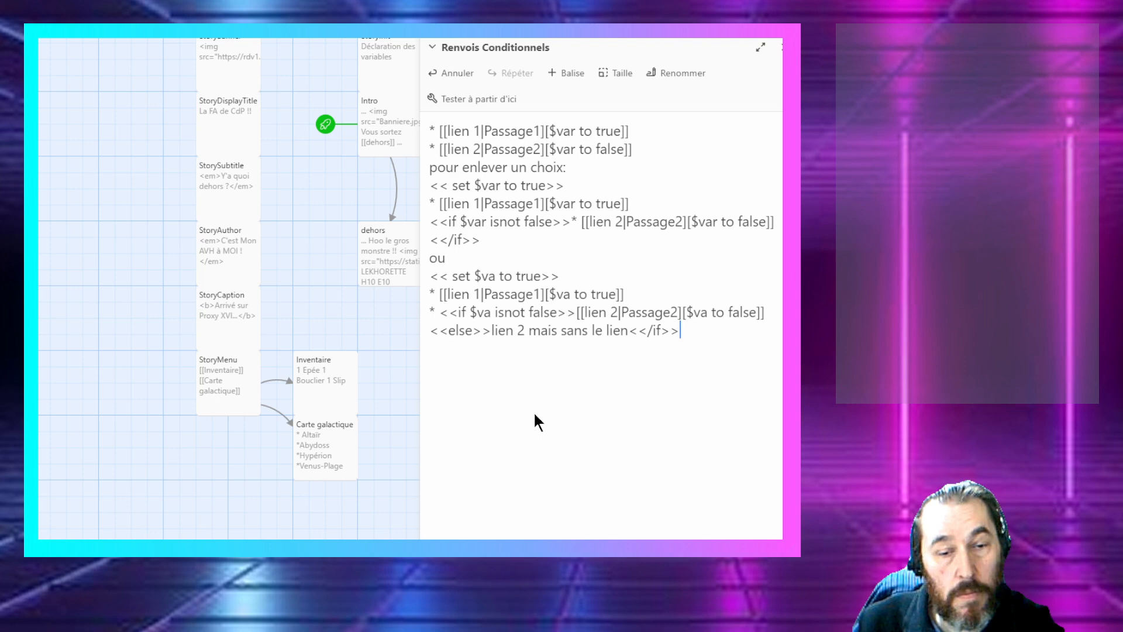
Step: Test the edited Renvois Conditionnels passage without debug views, and return to its code
left_click(443, 101)
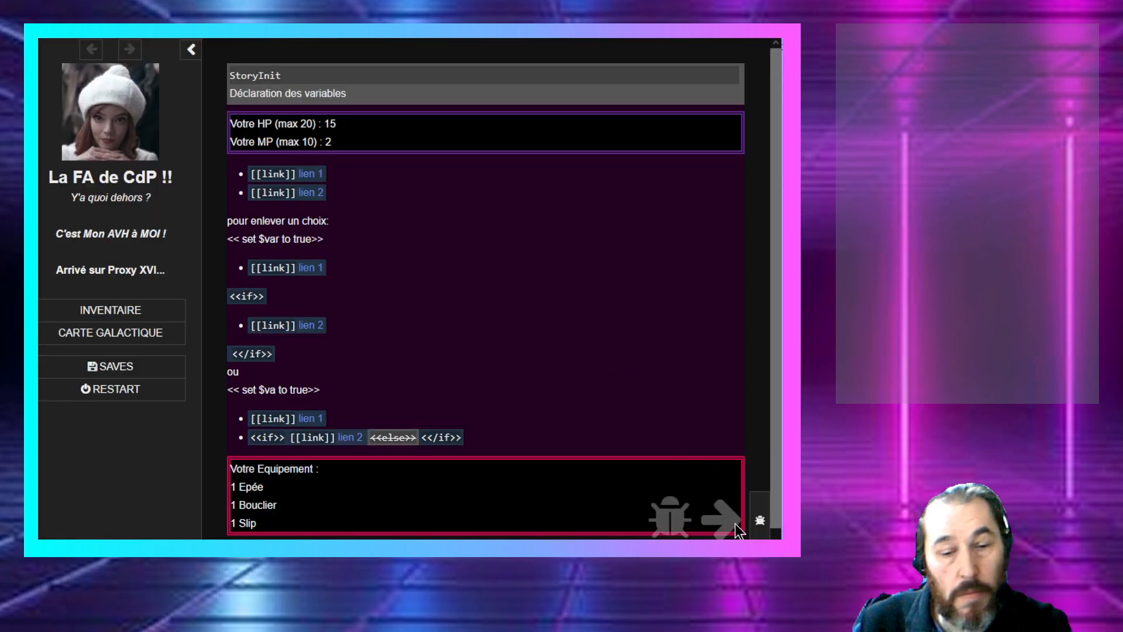
left_click(759, 527)
left_click(555, 507)
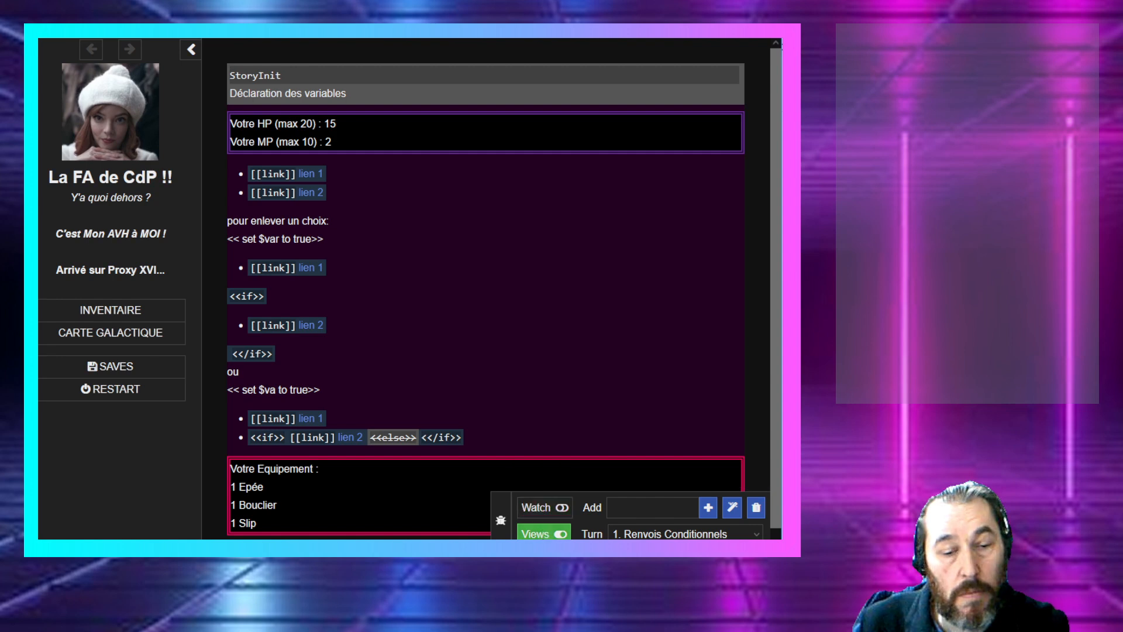
left_click(555, 534)
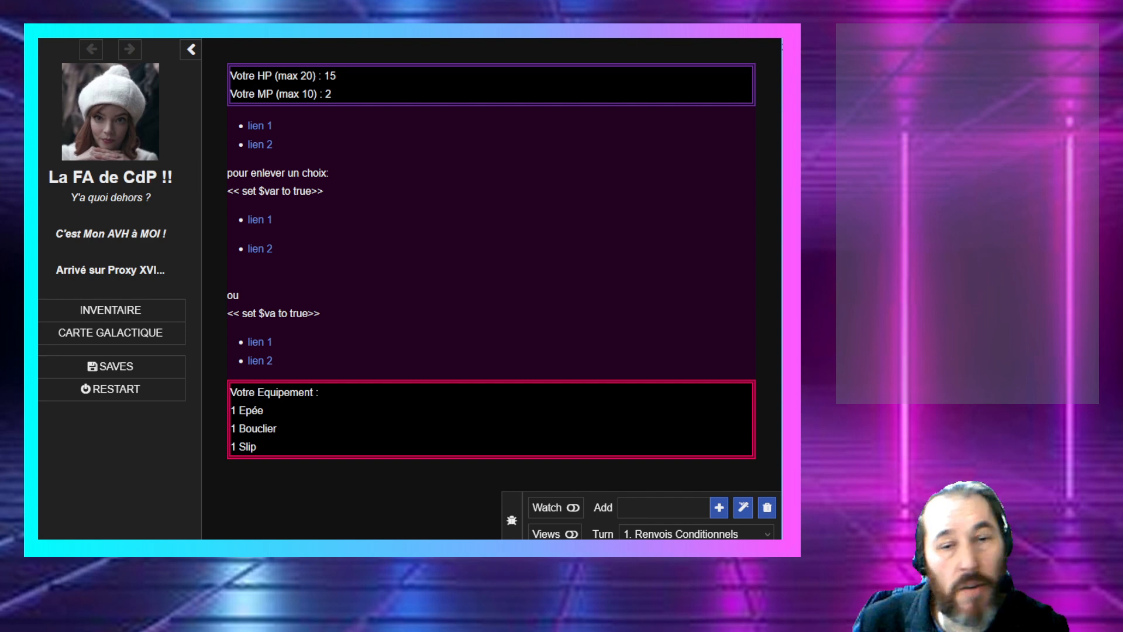
key("alt+Tab")
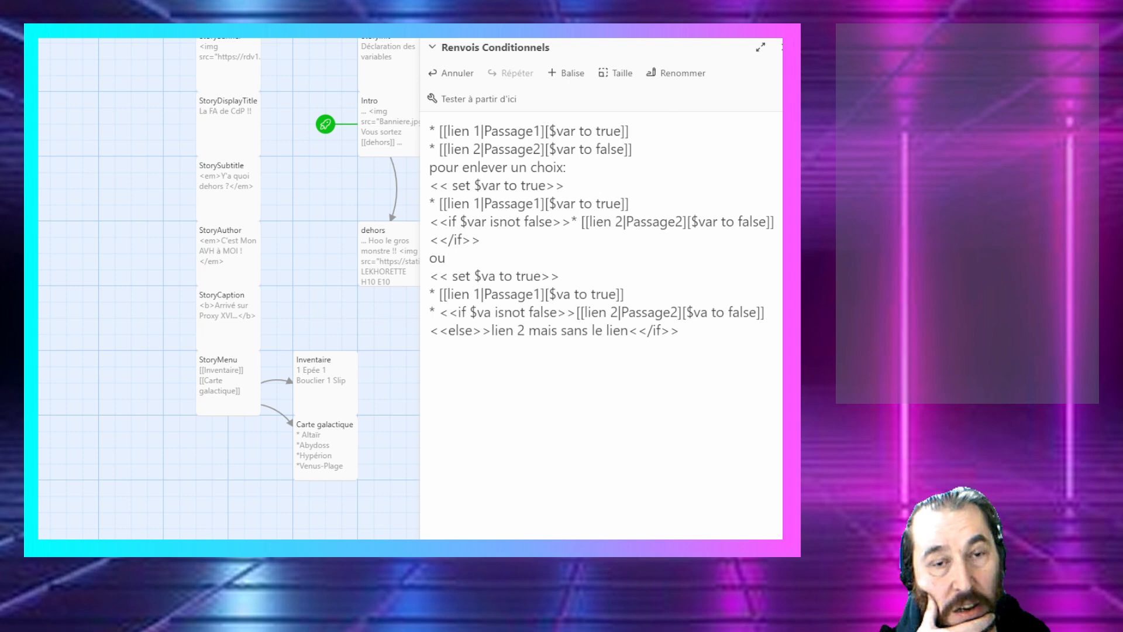
Step: Launch a fresh test from Renvois Conditionnels and switch the debug views off again
left_click(458, 110)
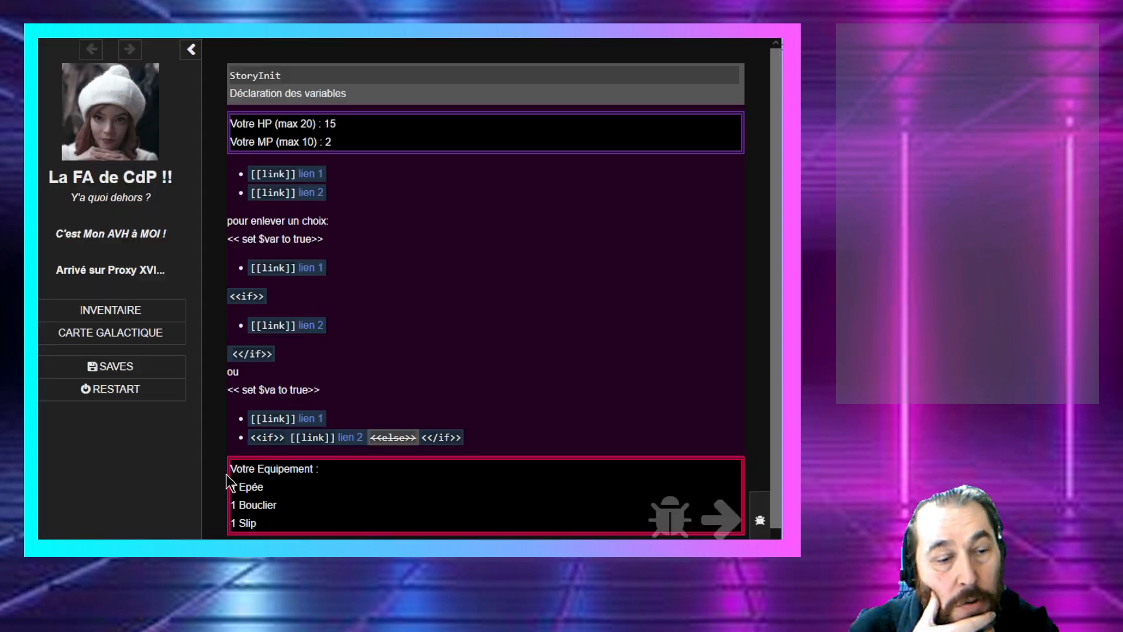
left_click(752, 520)
left_click(562, 508)
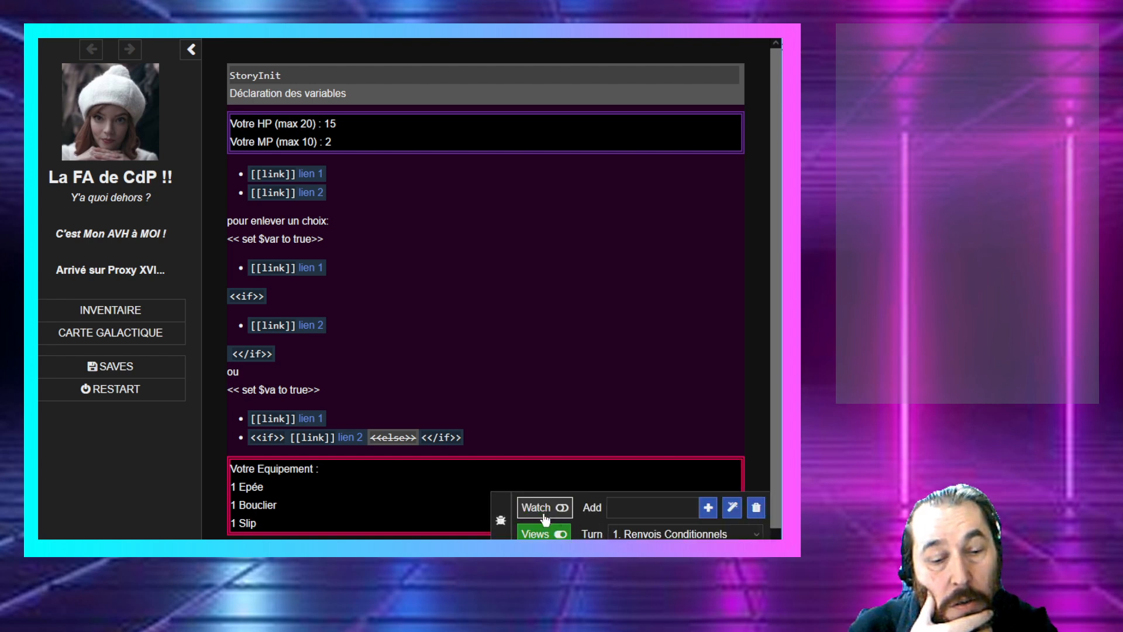
left_click(560, 534)
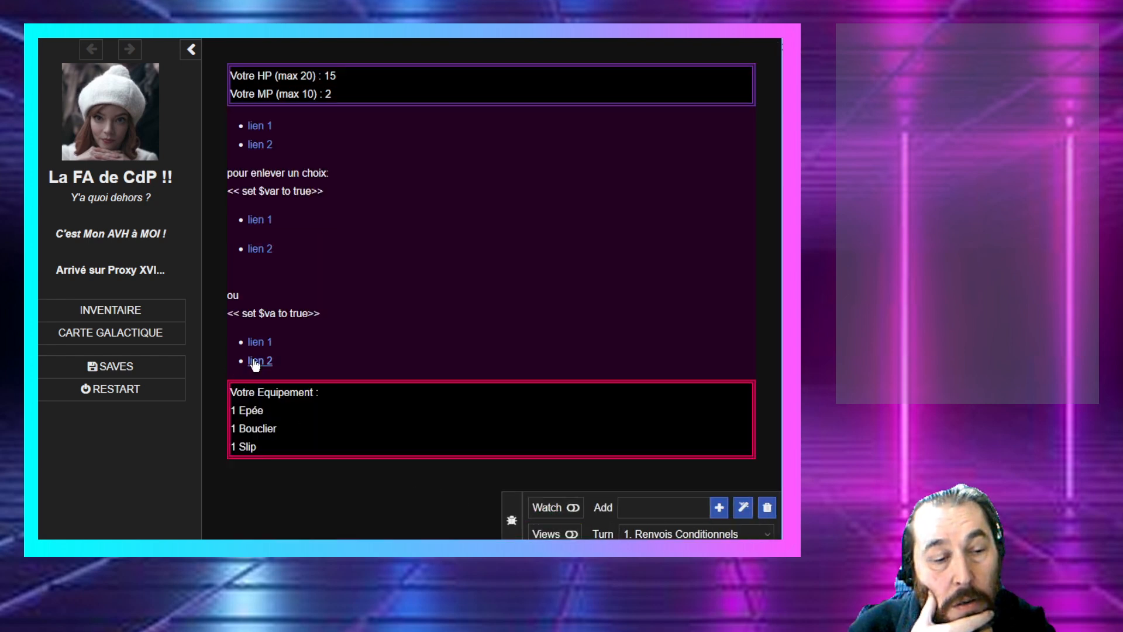
Step: Test lien 2 and lien 1 of the second example, going back after each, and return to the passage code
left_click(255, 361)
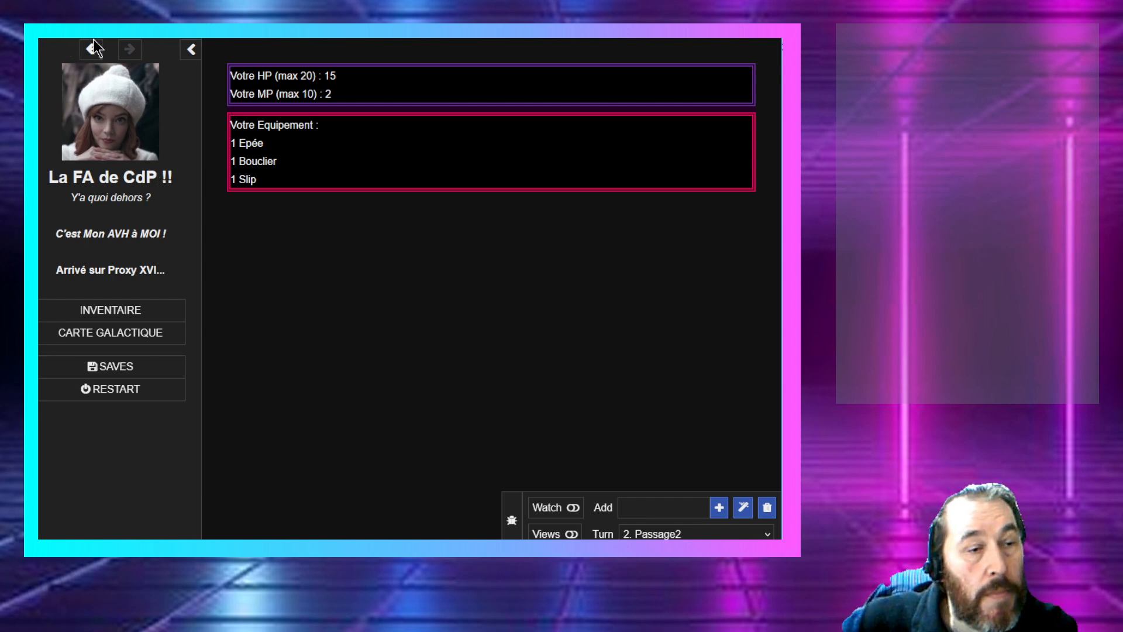
left_click(189, 52)
left_click(40, 49)
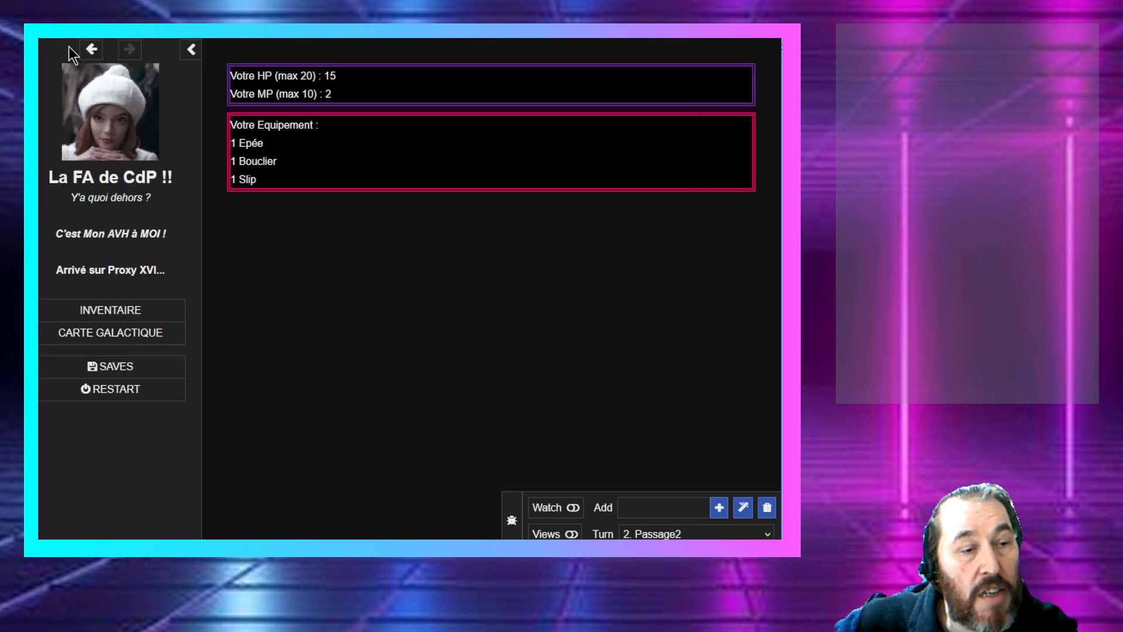
left_click(91, 49)
left_click(266, 345)
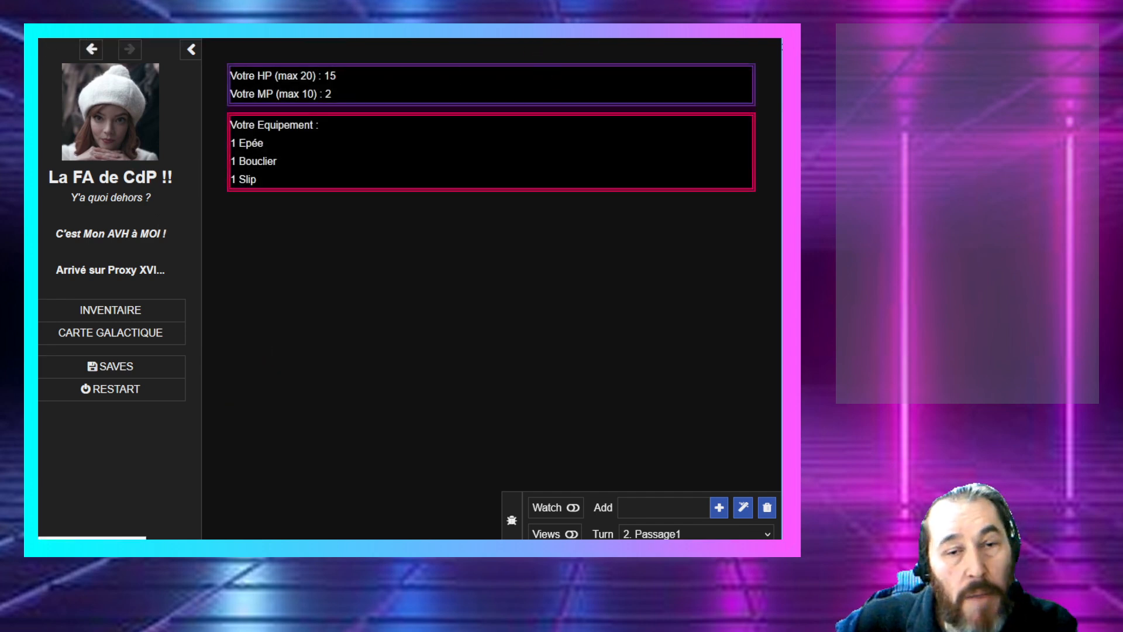
left_click(689, 38)
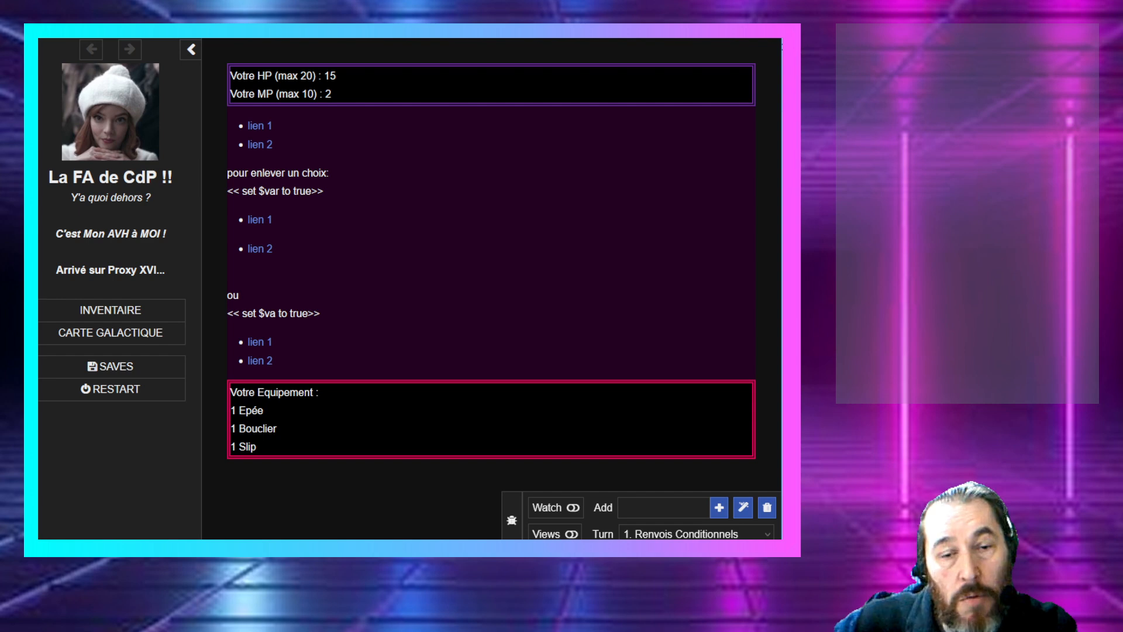
key("alt+Tab")
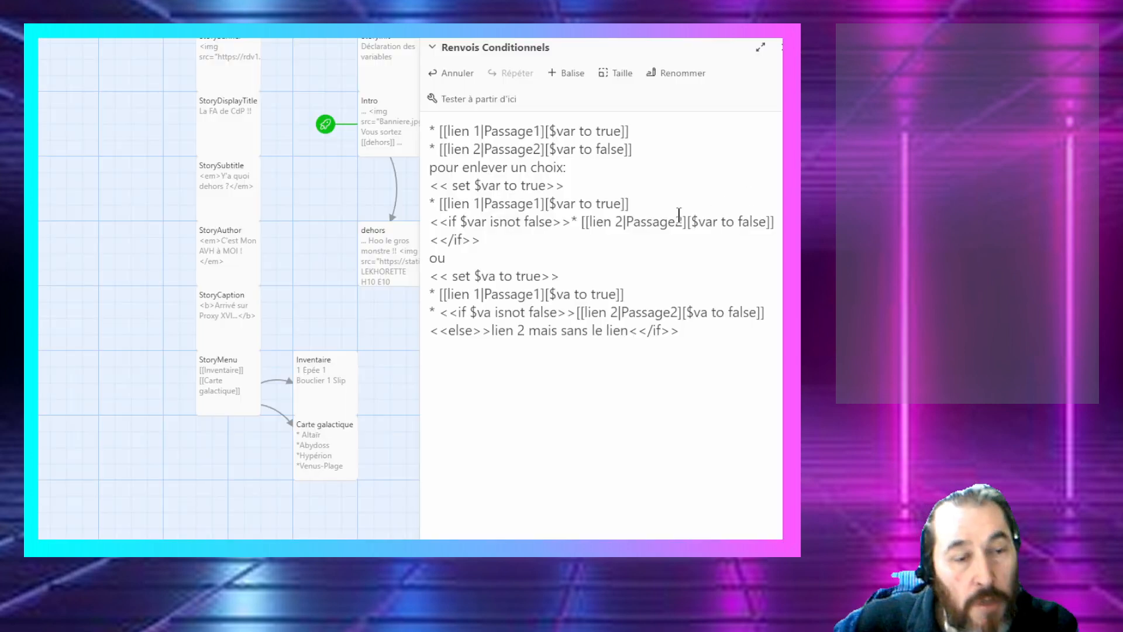
left_click(565, 223)
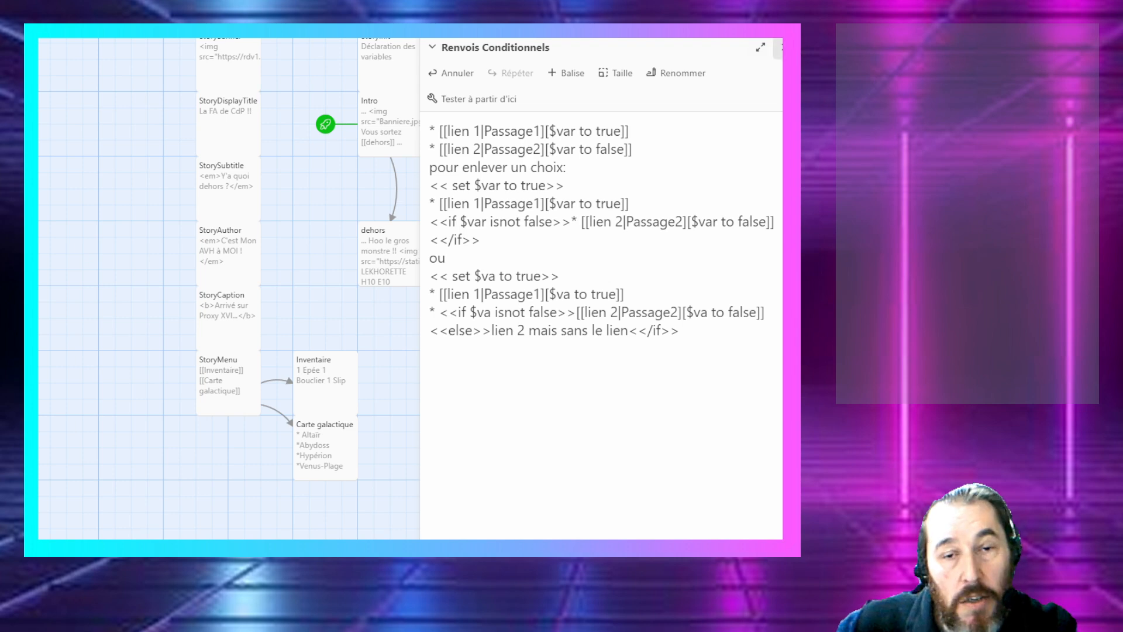
Step: Reopen the Renvois Conditionnels passage to review its conditional link code, and close it
left_click(780, 46)
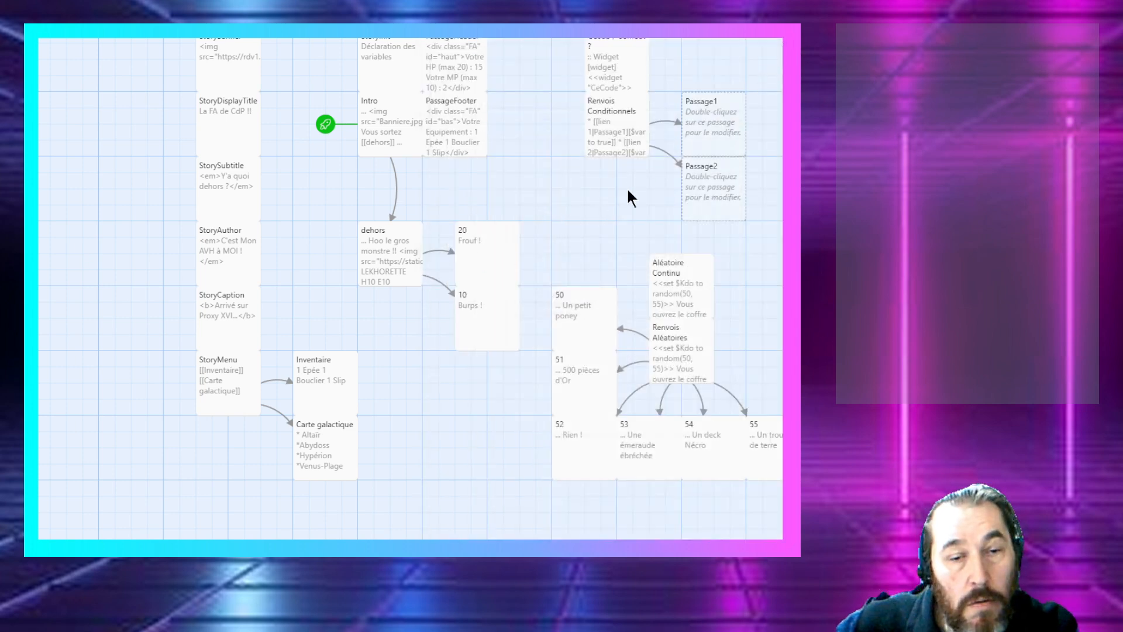
double_click(602, 118)
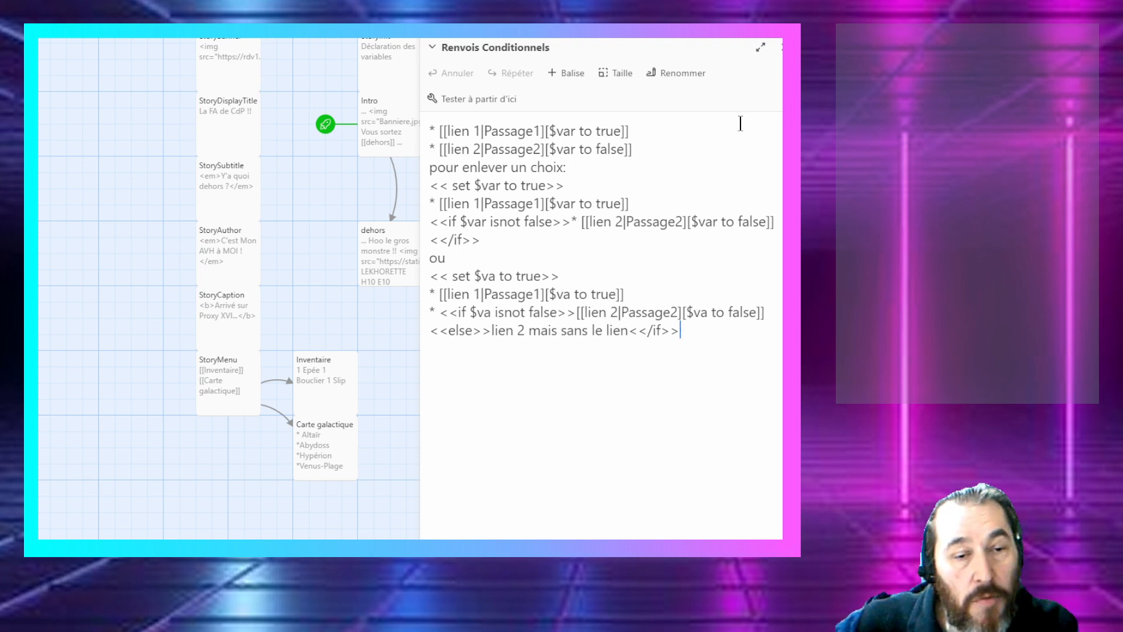
left_click(779, 48)
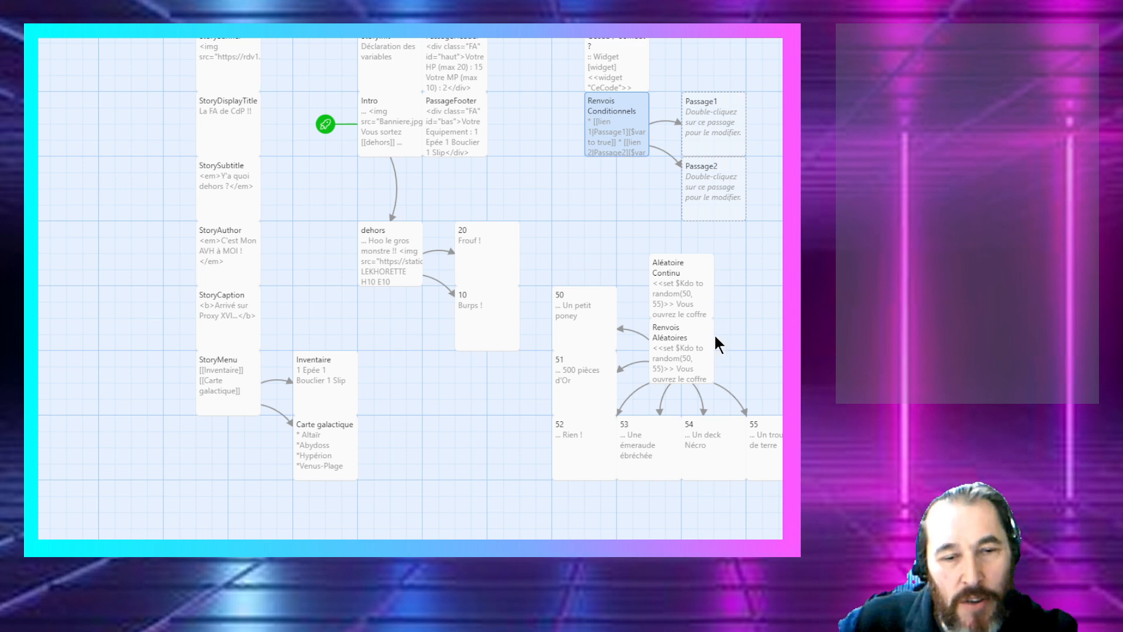
Step: Test the story from the Renvois Aléatoires passage with the debug watch and views turned off
double_click(678, 351)
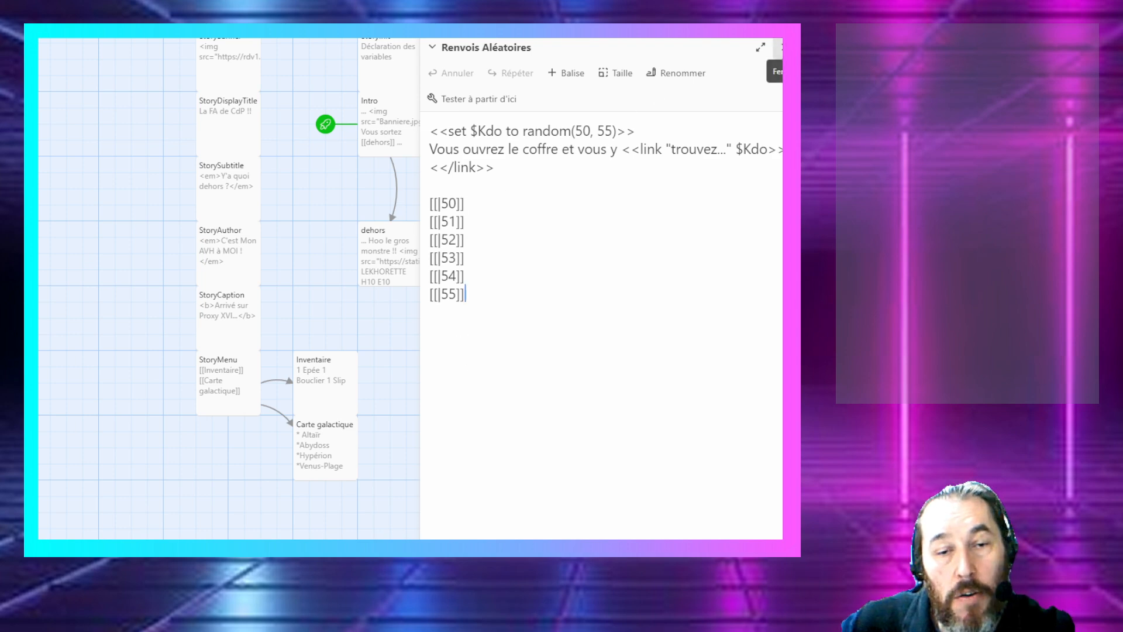
left_click(456, 105)
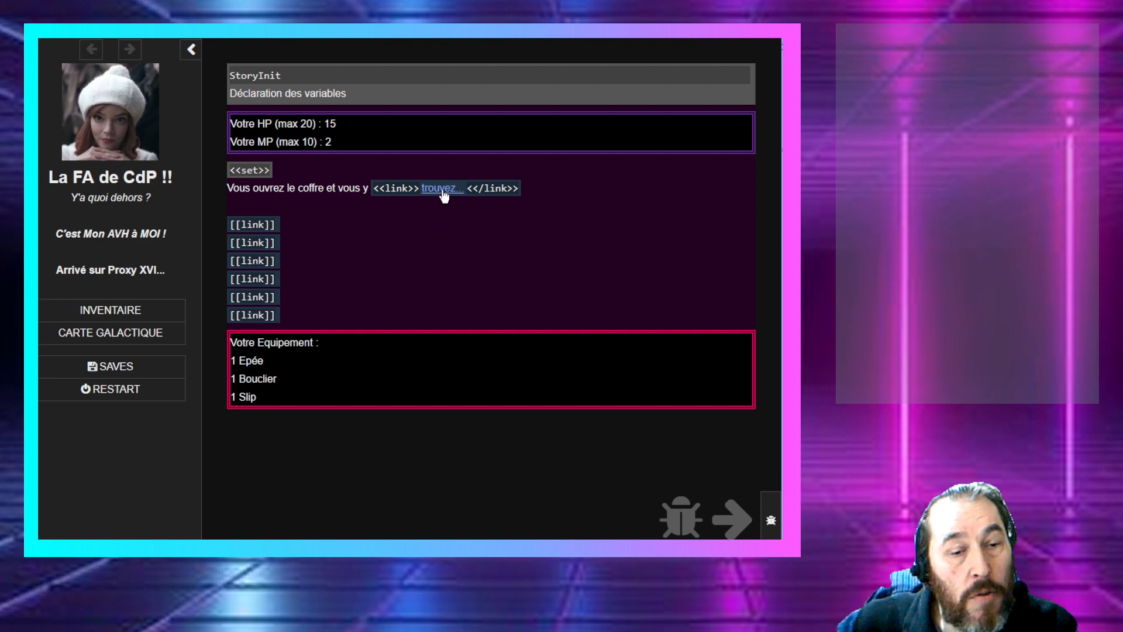
left_click(770, 521)
left_click(570, 512)
left_click(566, 515)
left_click(566, 532)
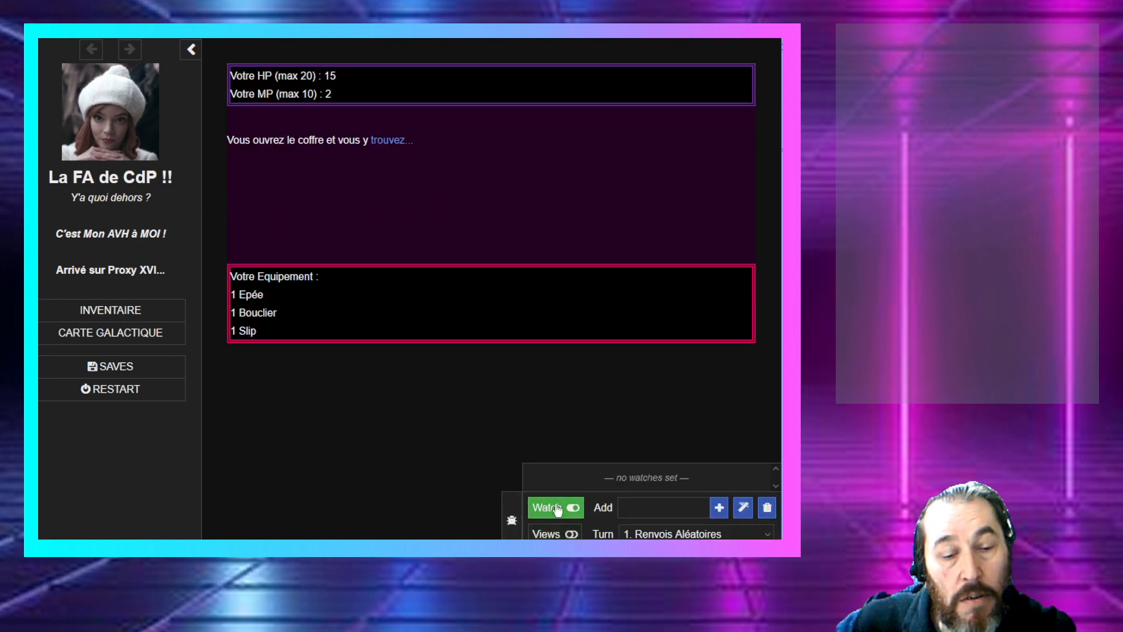
left_click(557, 510)
left_click(512, 521)
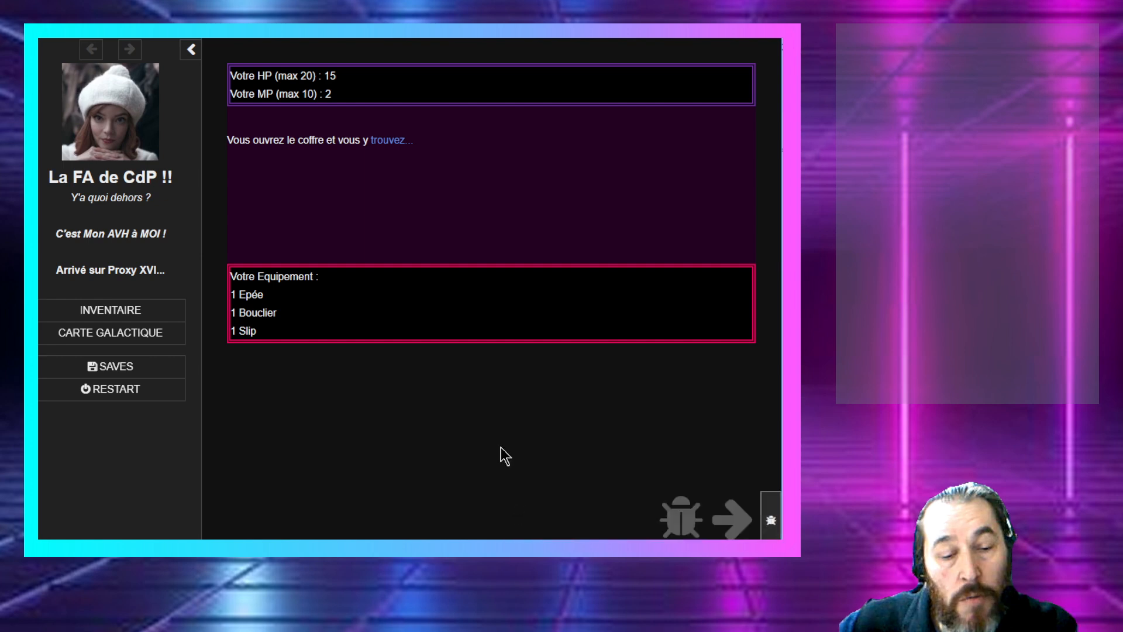
Step: Follow the chest's "trouvez..." link three times, returning to the chest text between tries, to check the random passages
left_click(382, 140)
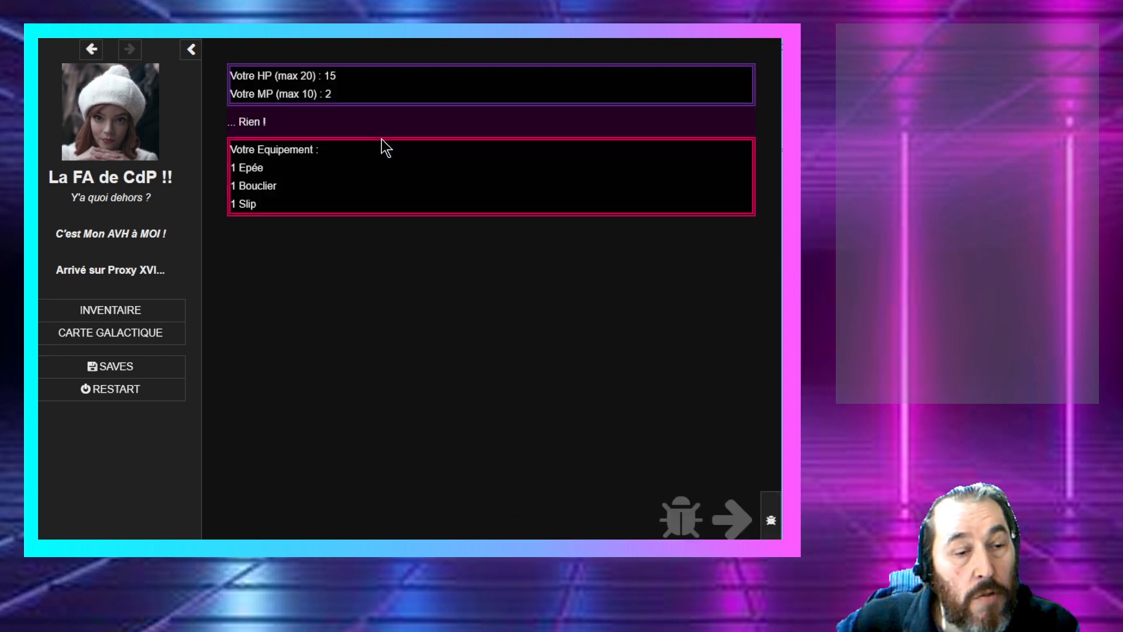
left_click(190, 50)
left_click(40, 64)
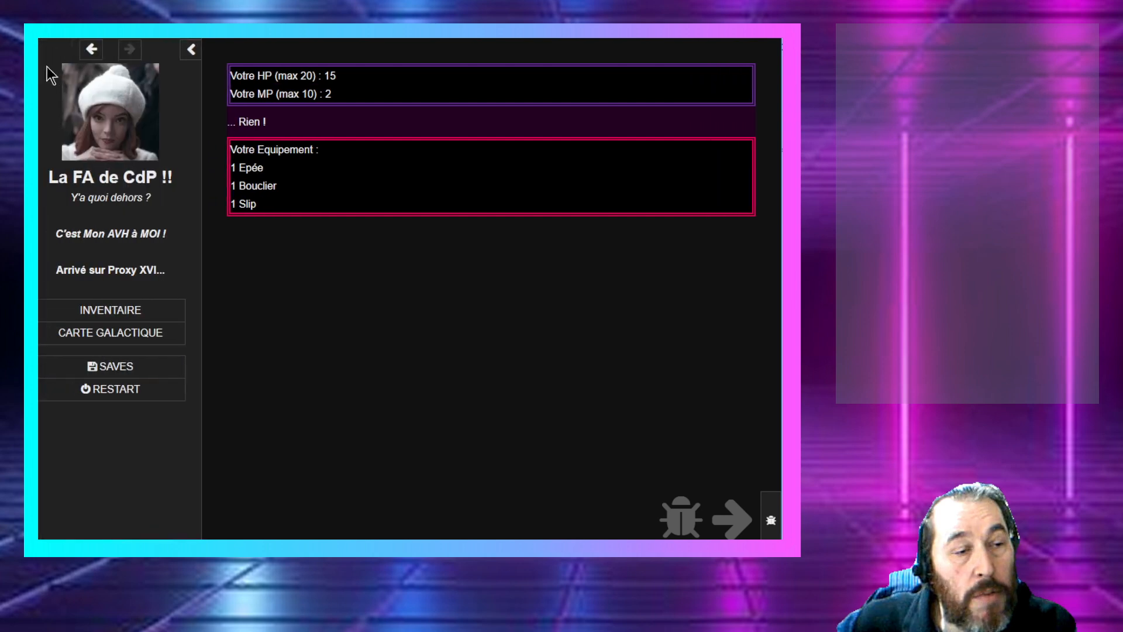
left_click(87, 47)
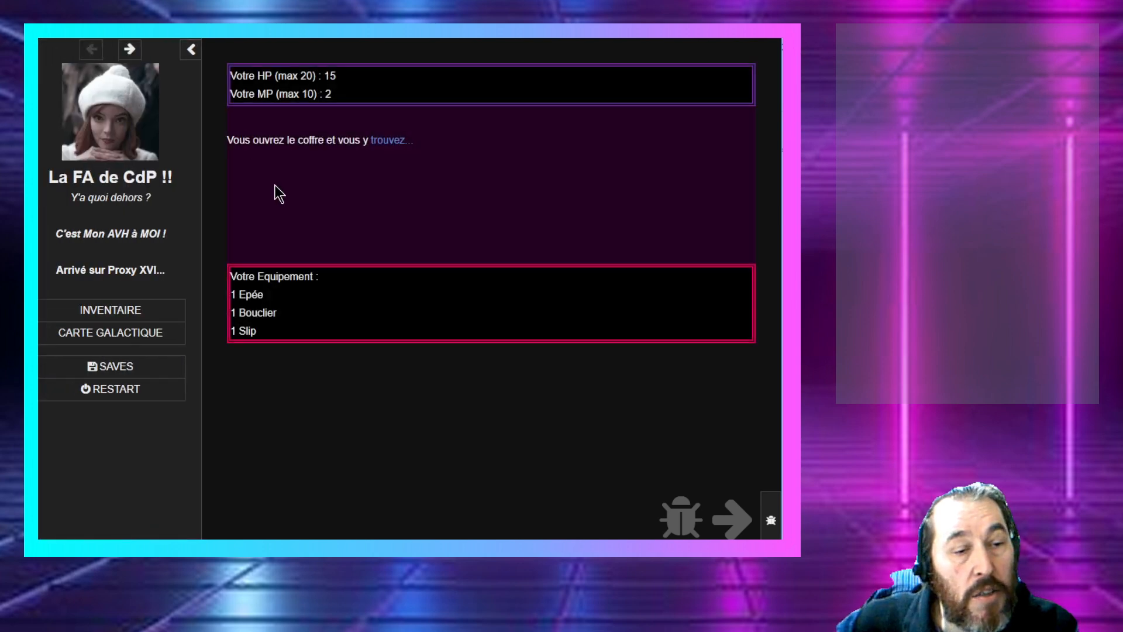
left_click(381, 140)
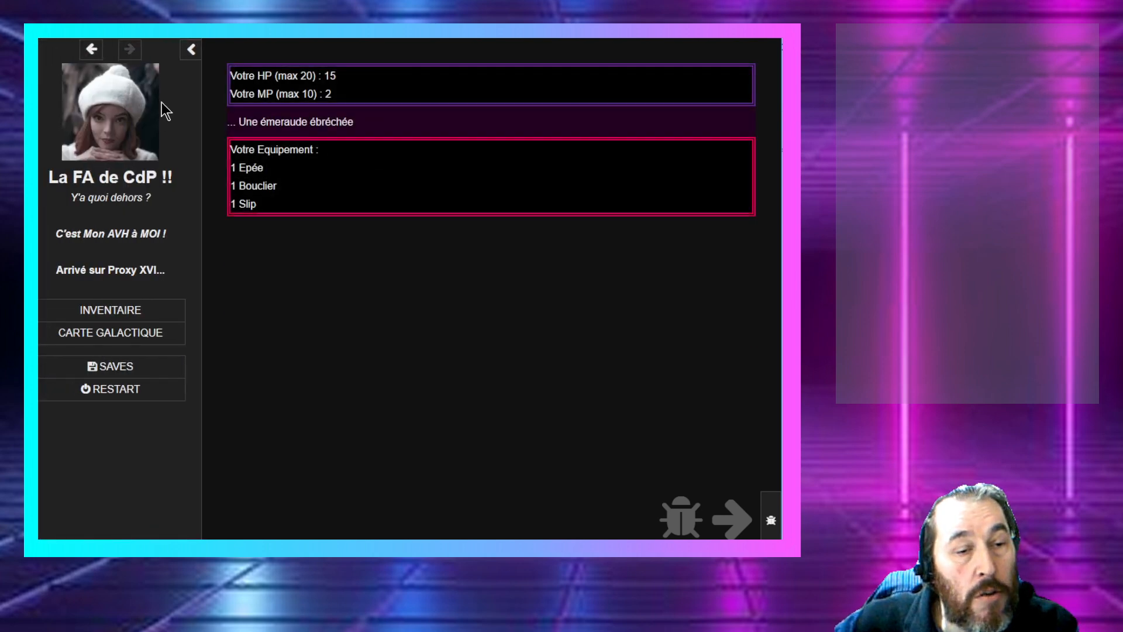
left_click(100, 56)
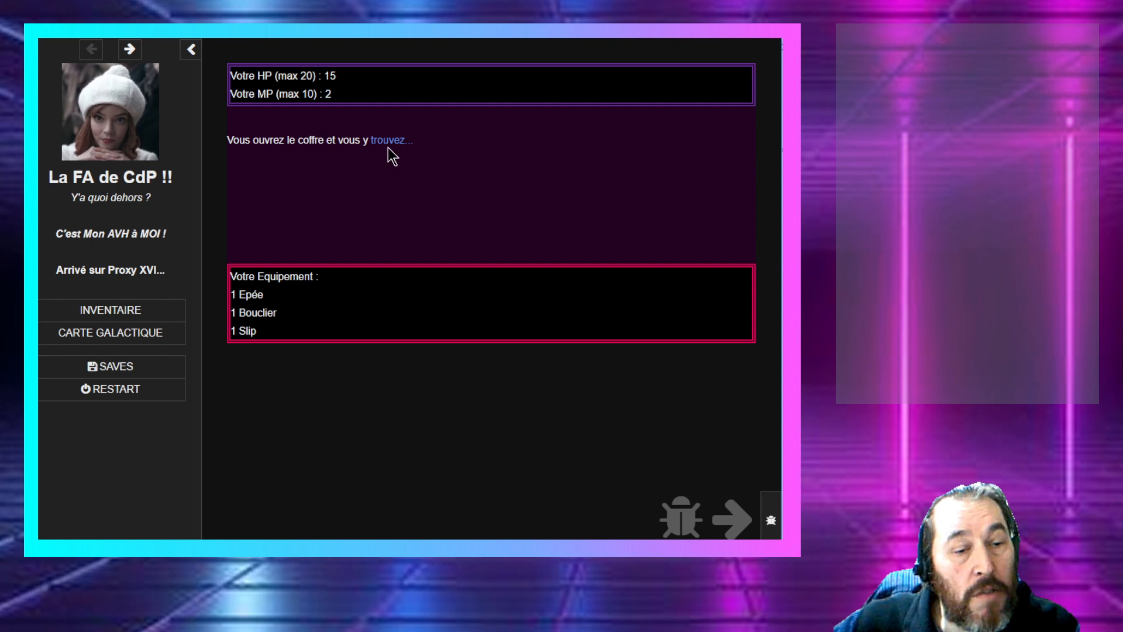
left_click(388, 142)
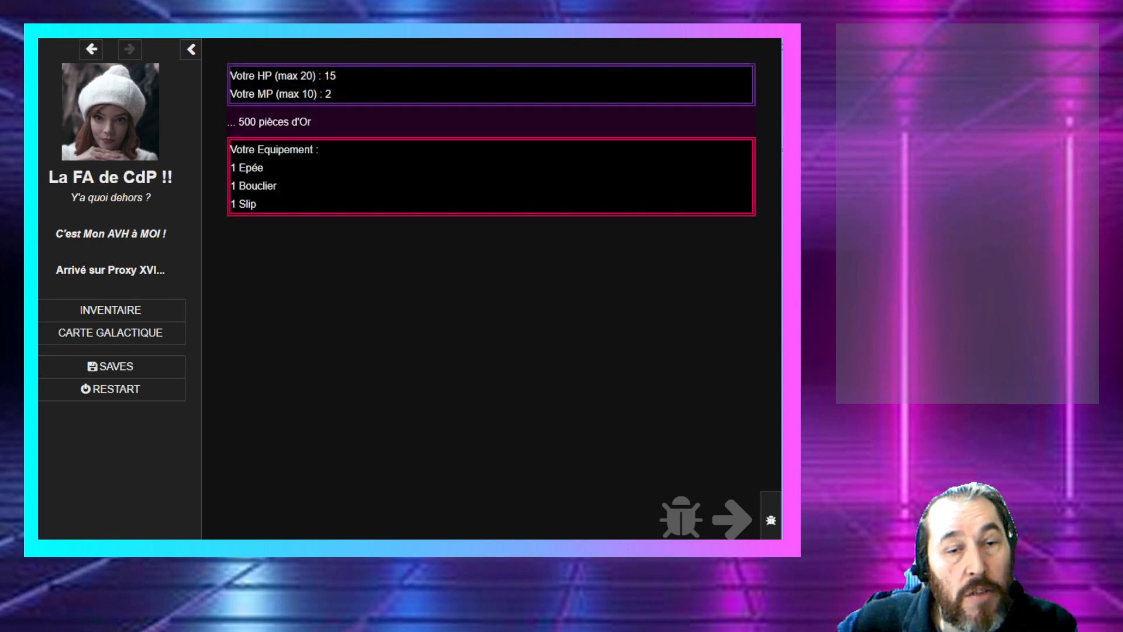
Step: Test the story from the Aléatoire Continu passage with the debug watch and views turned off
key("alt+Tab")
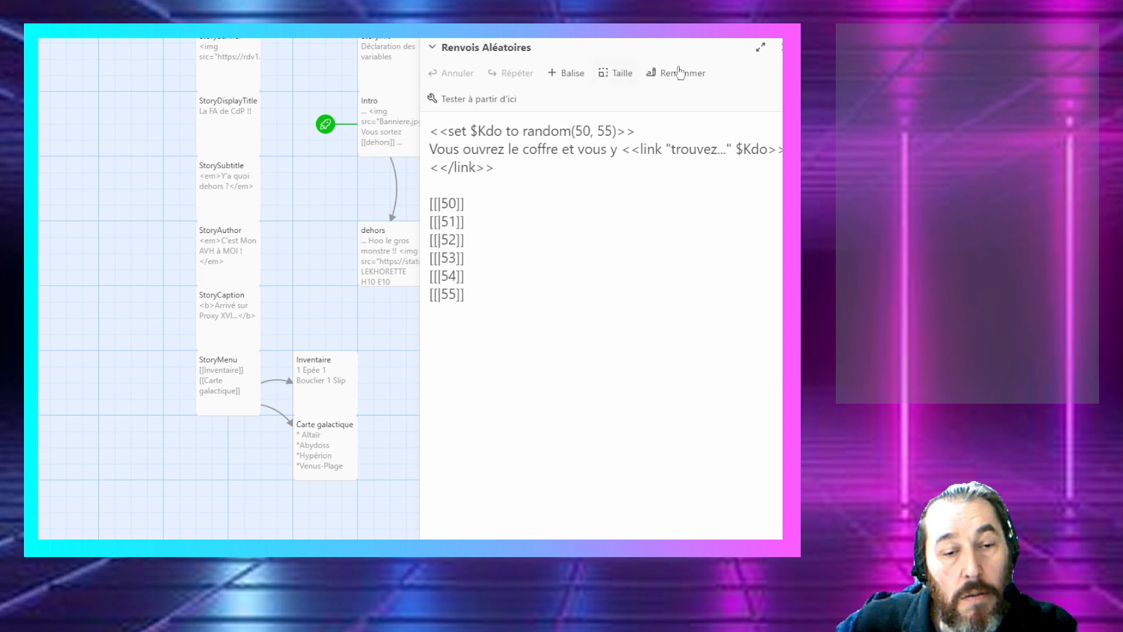
left_click(781, 47)
double_click(681, 293)
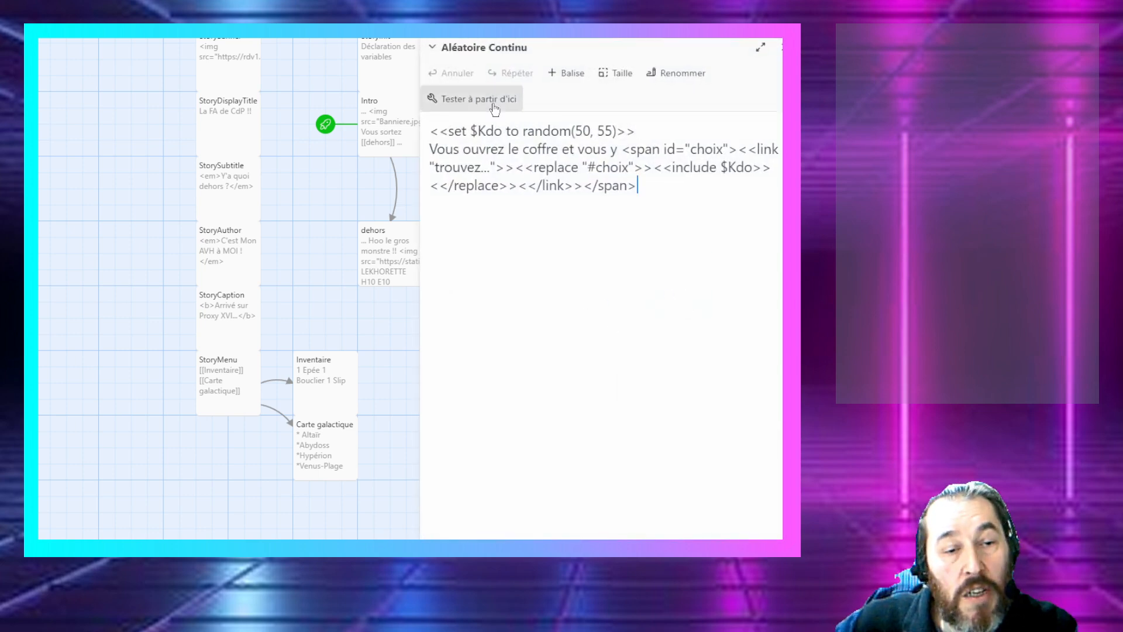
left_click(471, 98)
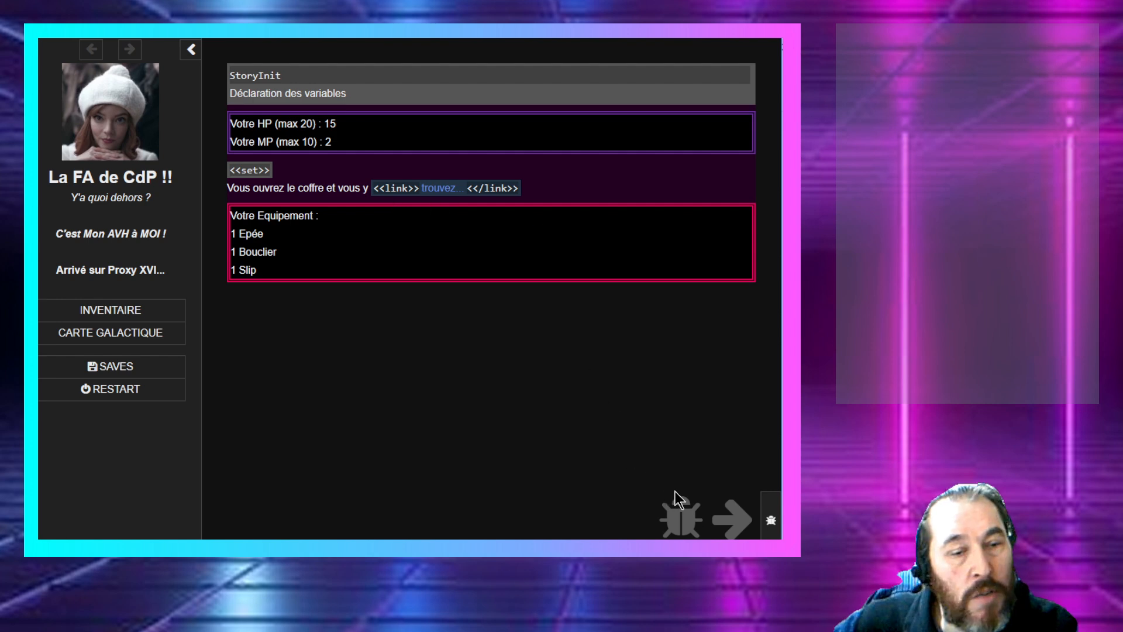
left_click(771, 520)
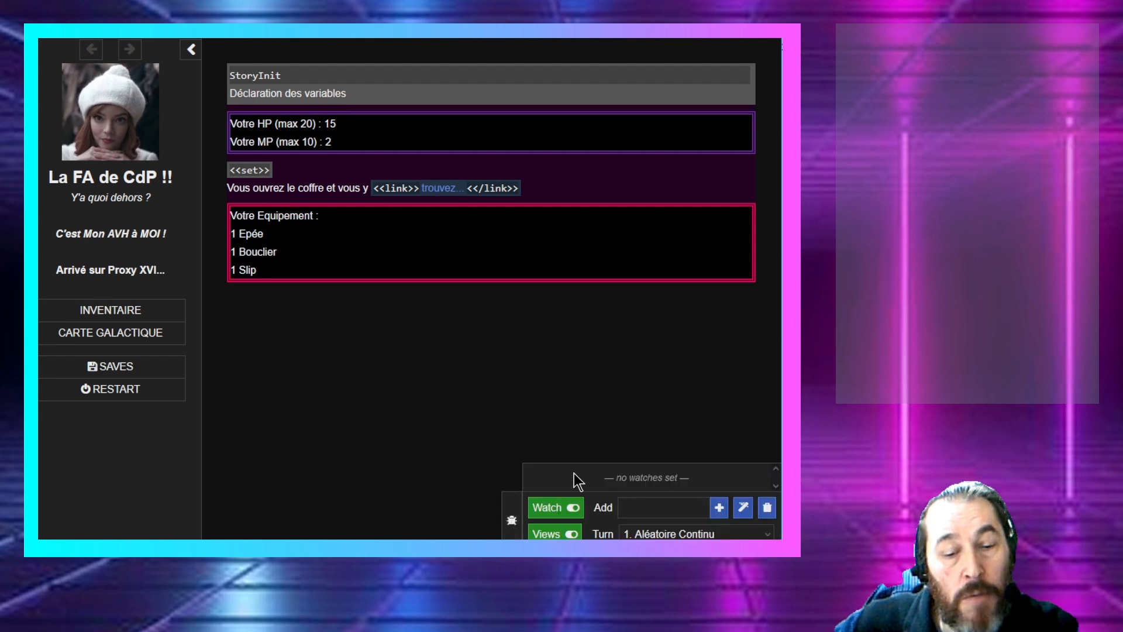
left_click(550, 520)
left_click(550, 533)
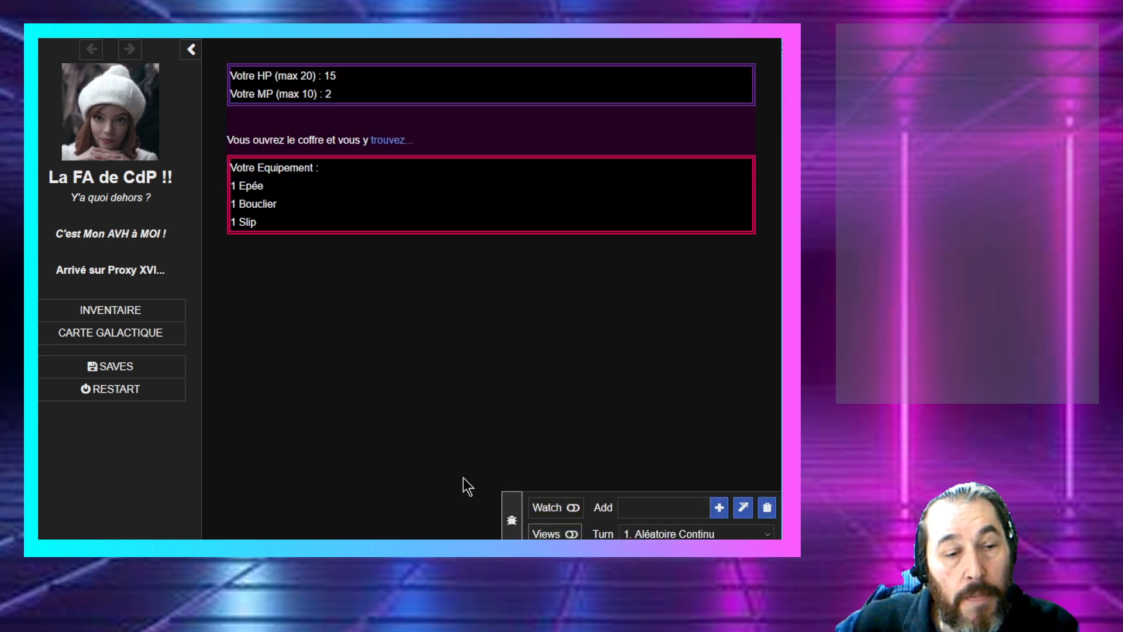
Step: Follow the "trouvez..." link to reveal the chest's content inline, and collapse and restore the story sidebar
left_click(381, 141)
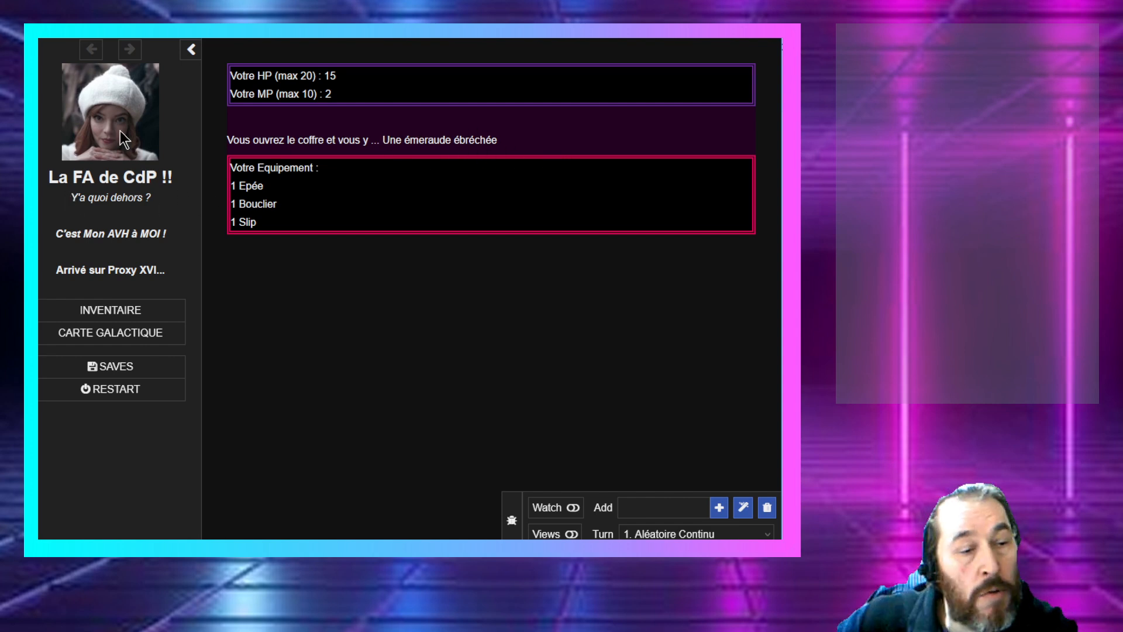
left_click(190, 50)
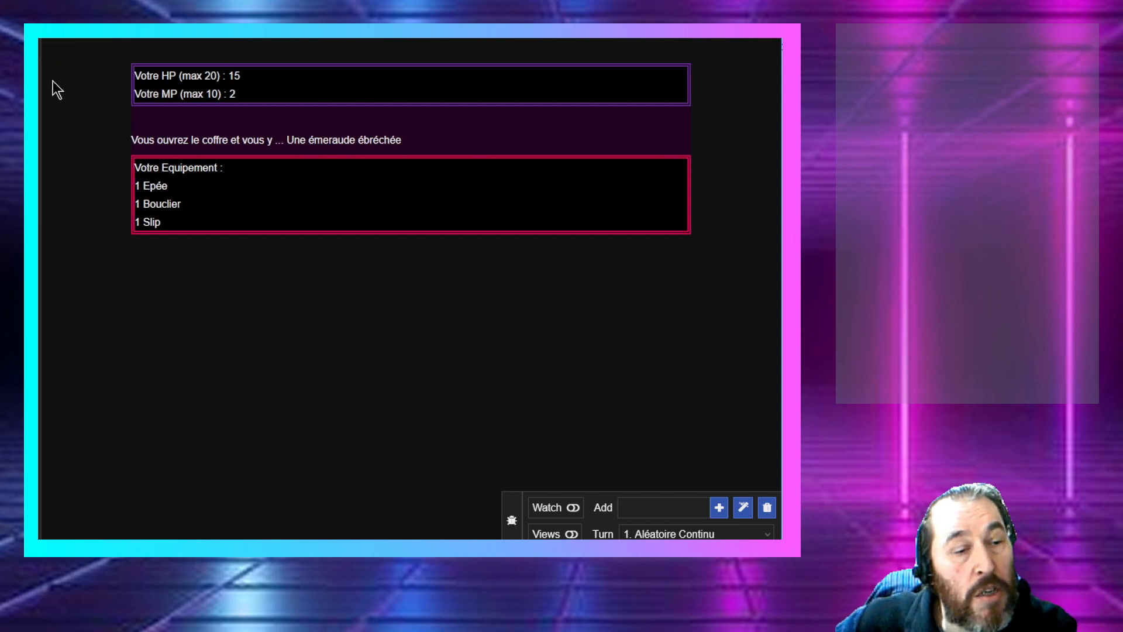
left_click(39, 57)
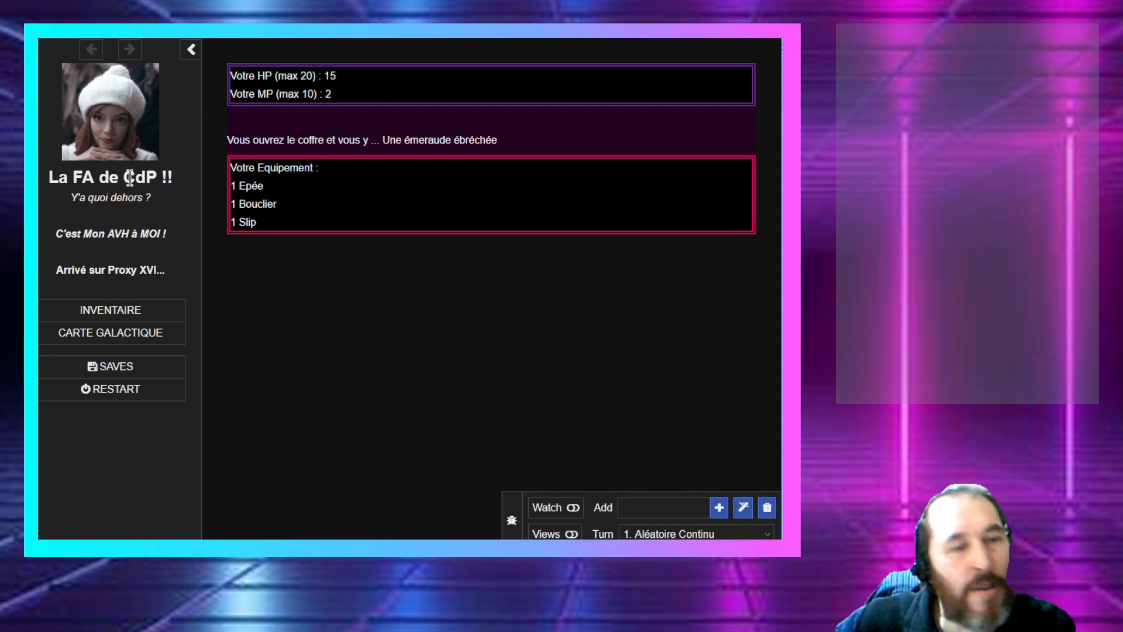
Step: Restart the Aléatoire Continu test and follow the "trouvez..." link again to examine the included text
left_click(154, 400)
left_click(255, 143)
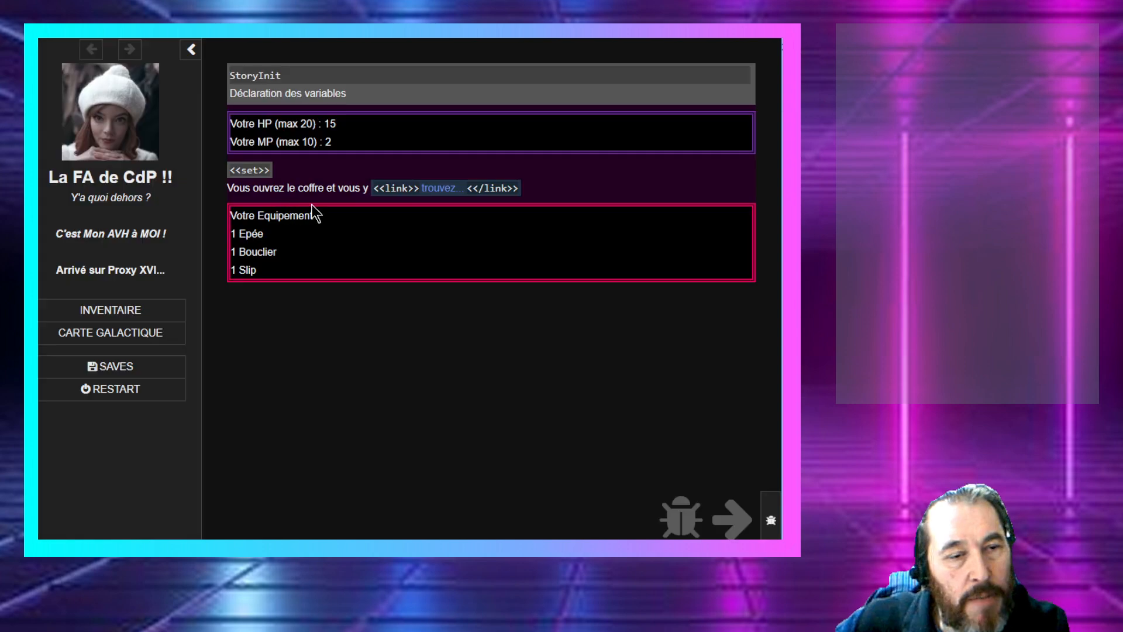
left_click(442, 189)
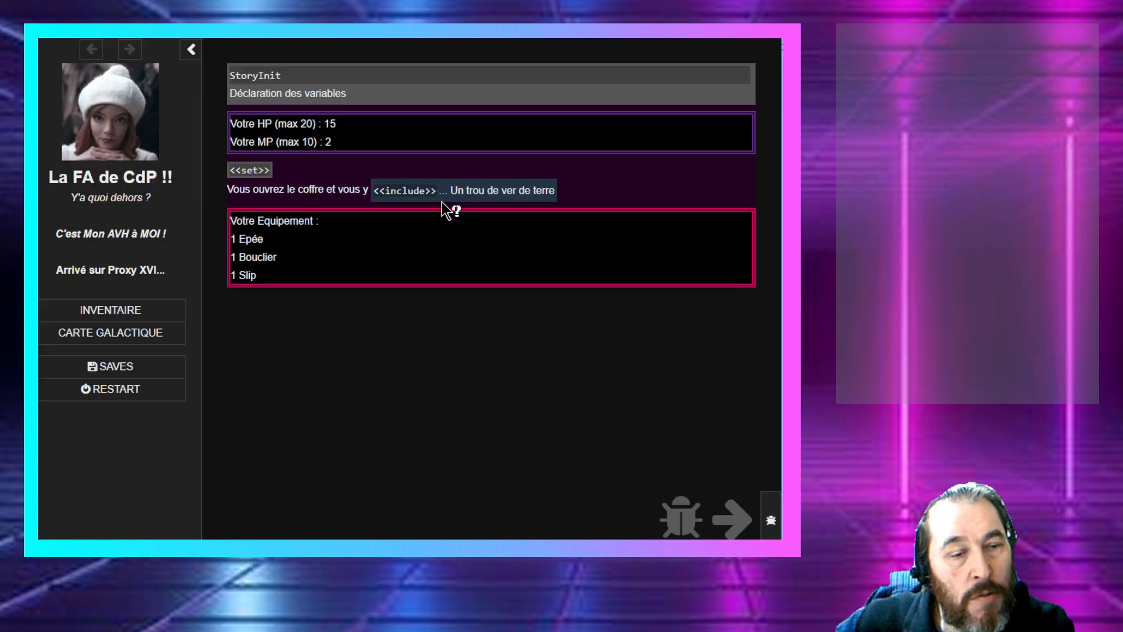
left_click_drag(459, 188, 543, 186)
left_click(543, 185)
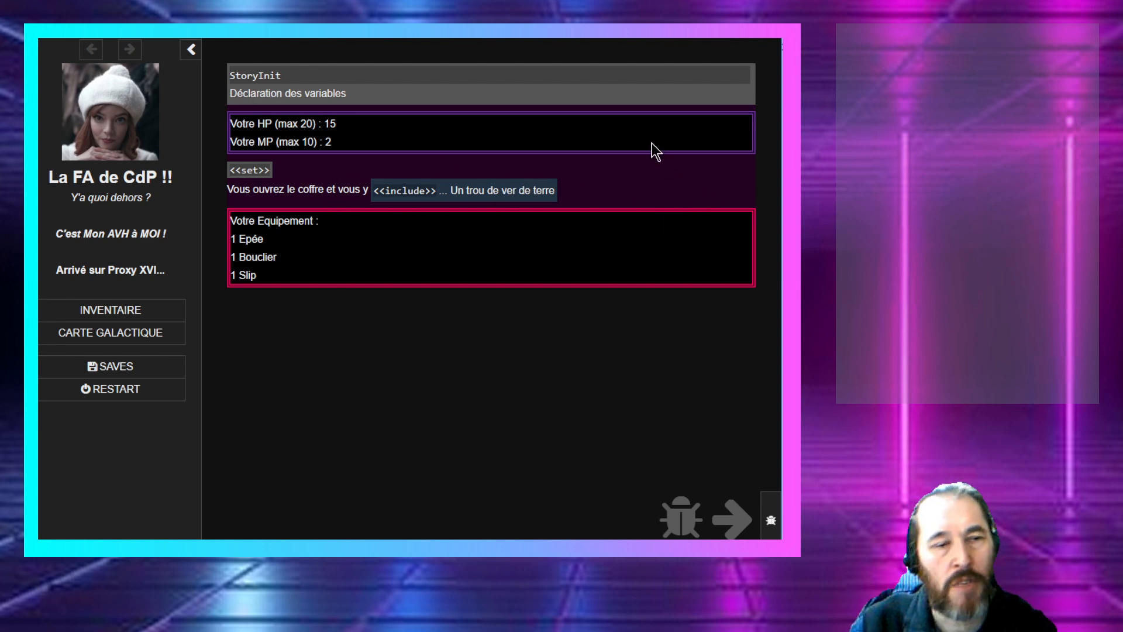
Step: Turn off the debug watch and views in the restarted Aléatoire Continu test
left_click(773, 529)
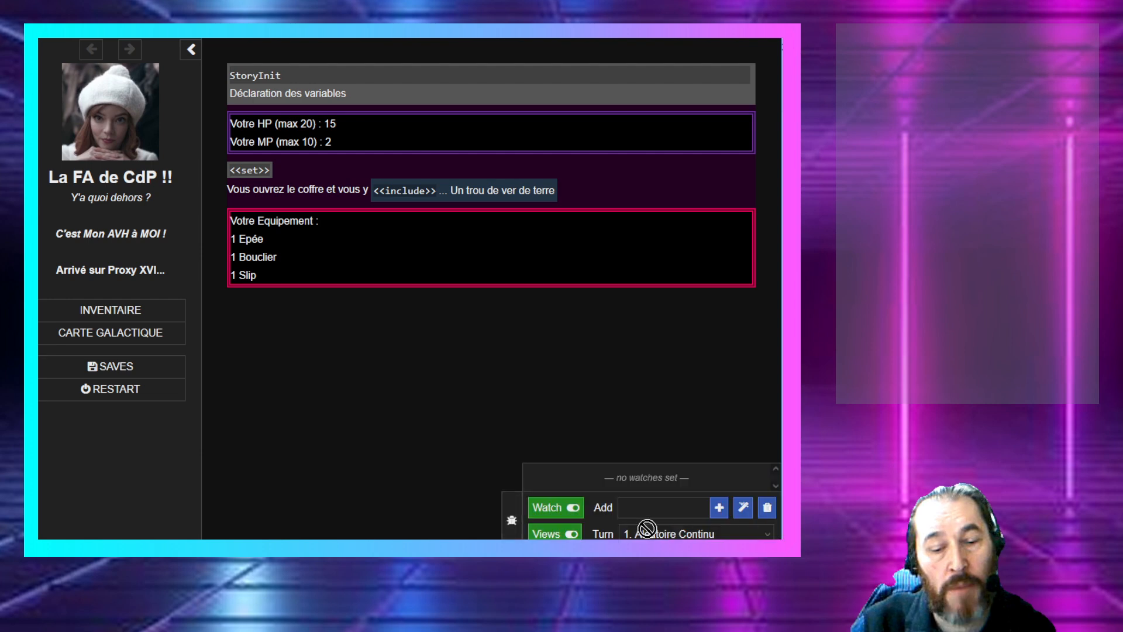
left_click(565, 512)
left_click(555, 534)
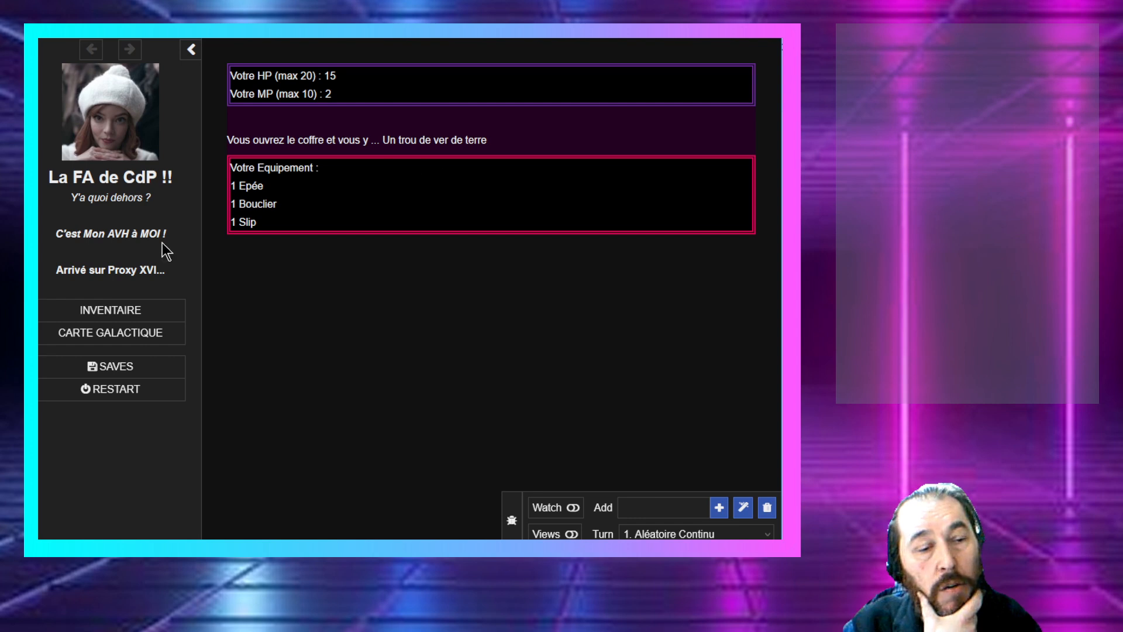
Step: Return from the test pages to the story map, close Aléatoire Continu, and open the PassageHeader passage
left_click(456, 140)
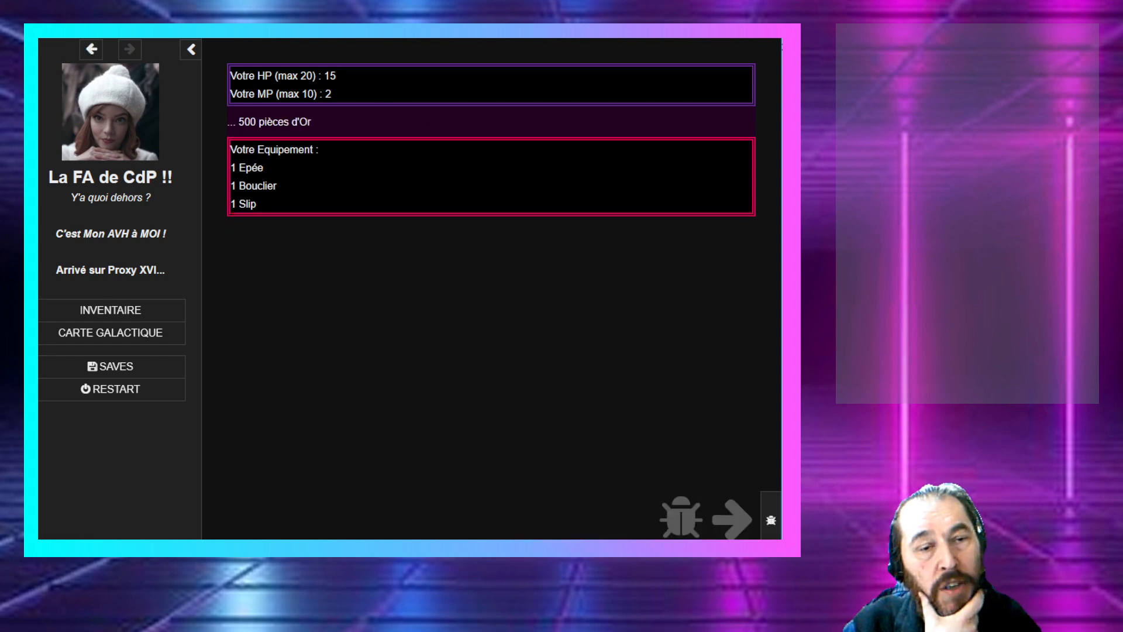
key("ctrl+Tab")
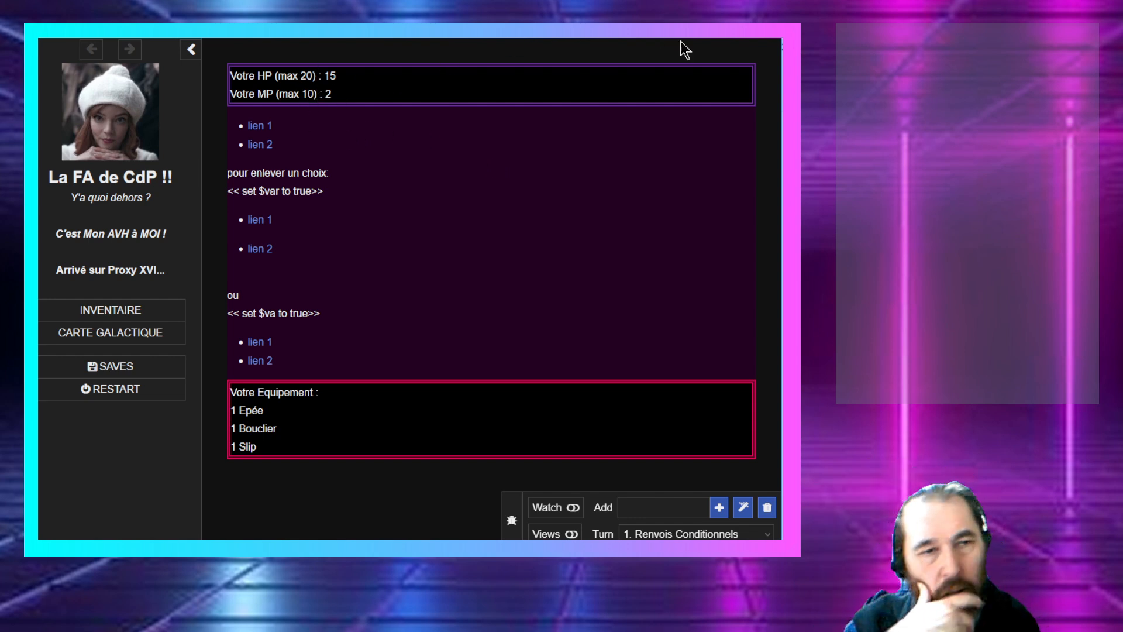
key("alt+Tab")
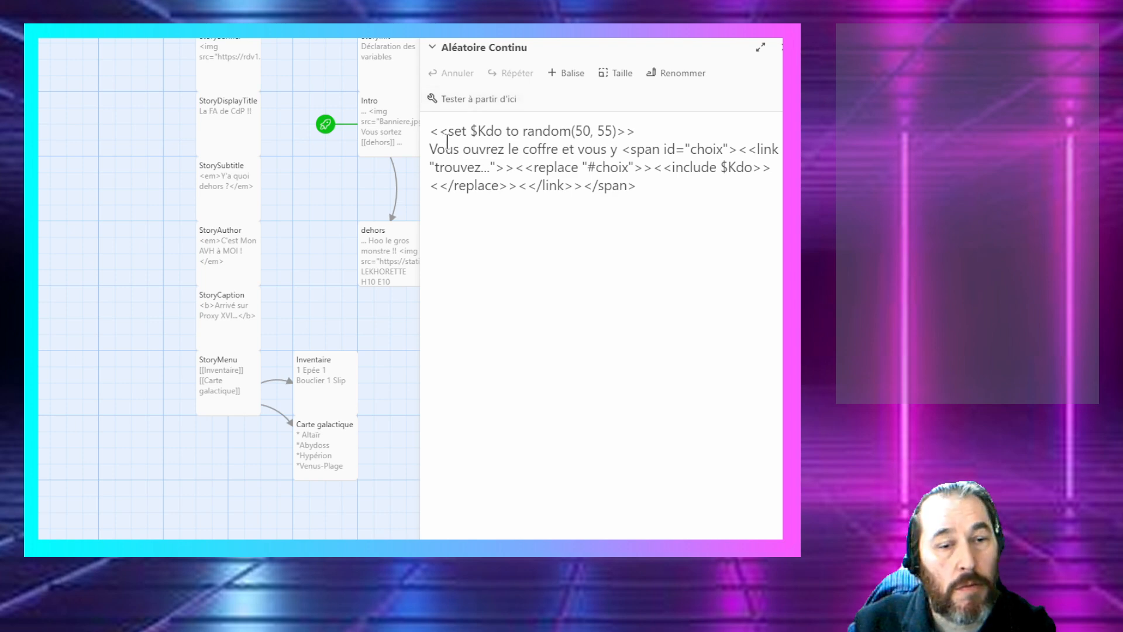
left_click(779, 47)
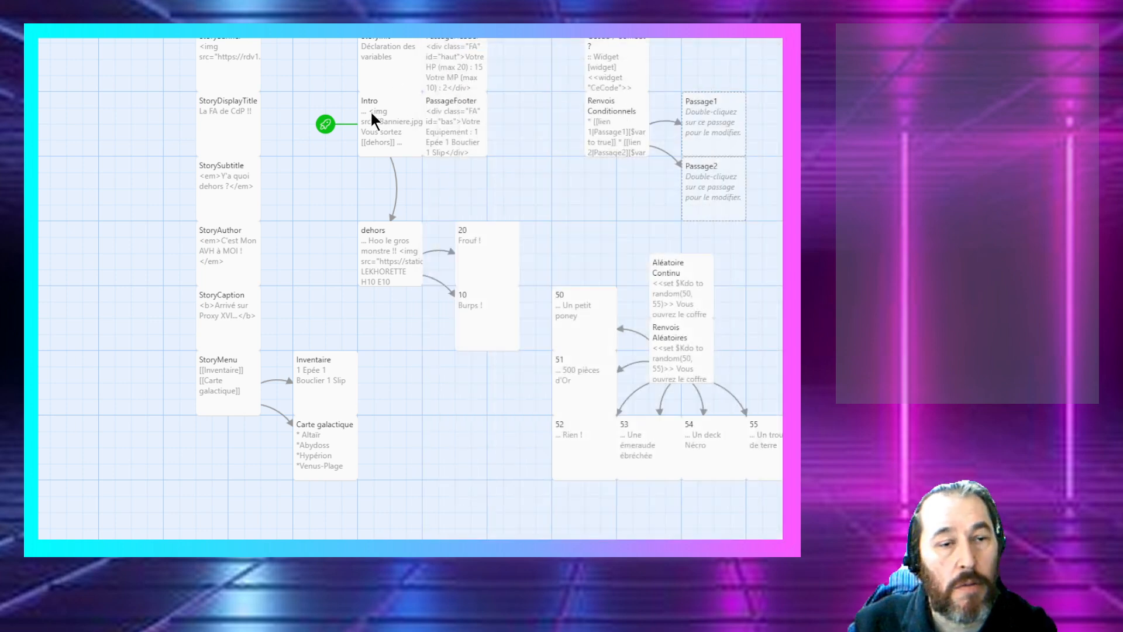
double_click(436, 78)
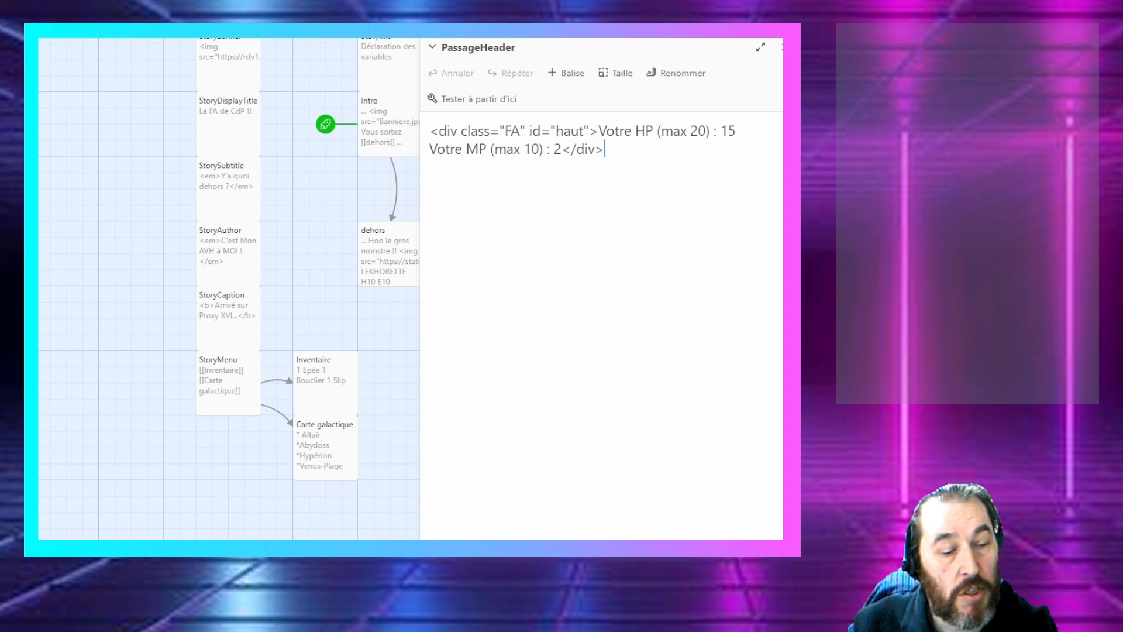
Step: Switch to the Excel workbook and look through the FA.1 - Loc&Équip, FA.2 - Obj&Cod&Comp and Armure sheets
mouse_move(125, 549)
left_click(124, 520)
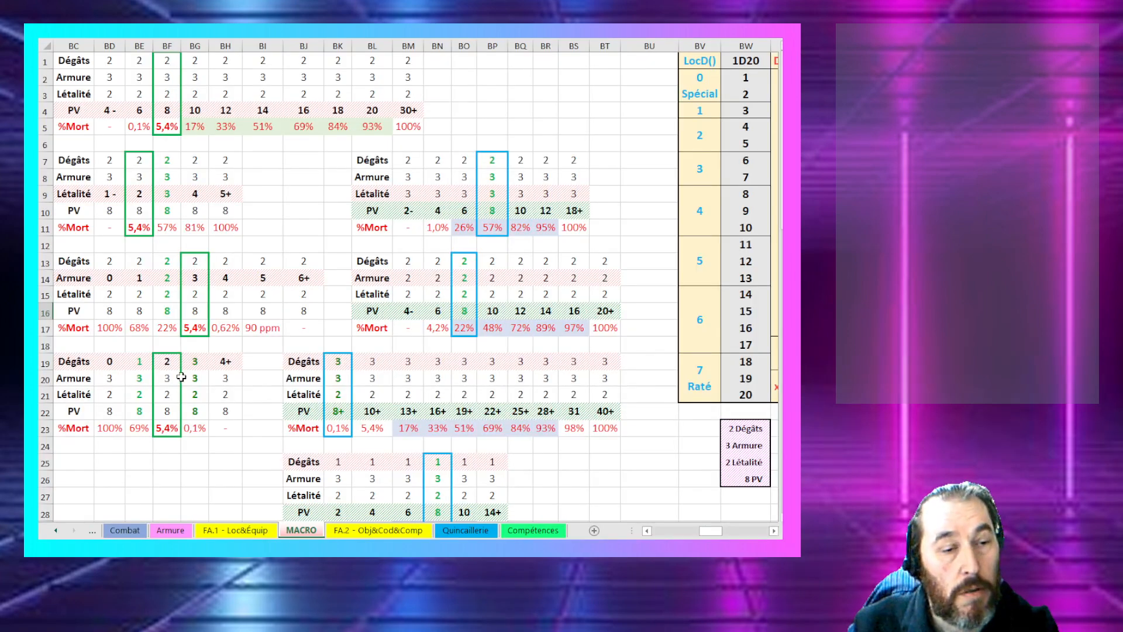
left_click(246, 531)
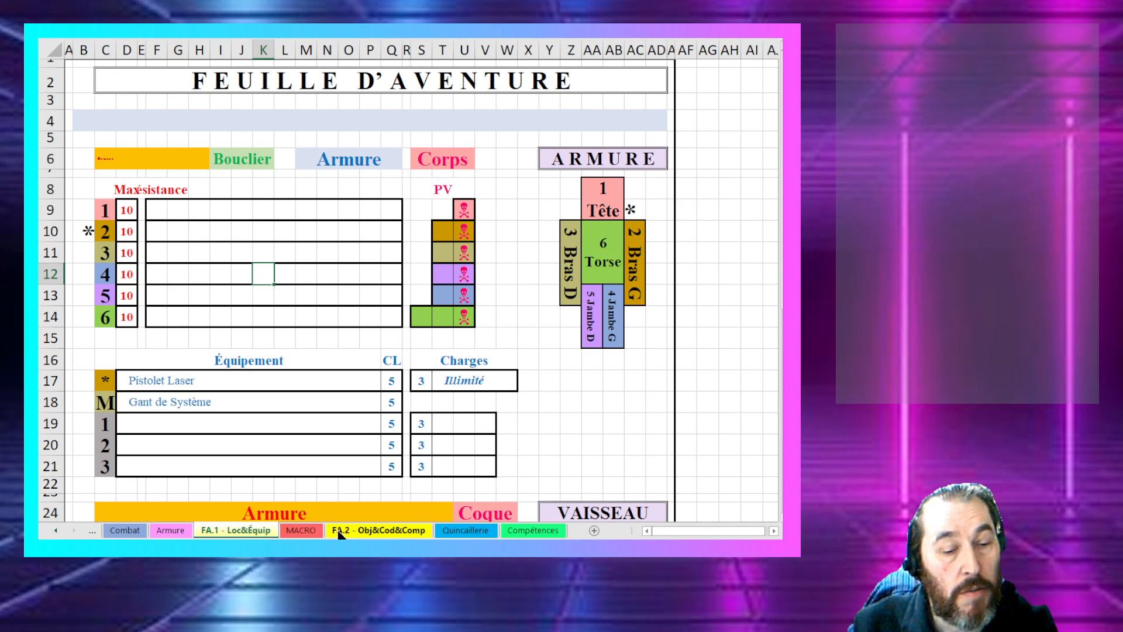
left_click(377, 530)
left_click(170, 530)
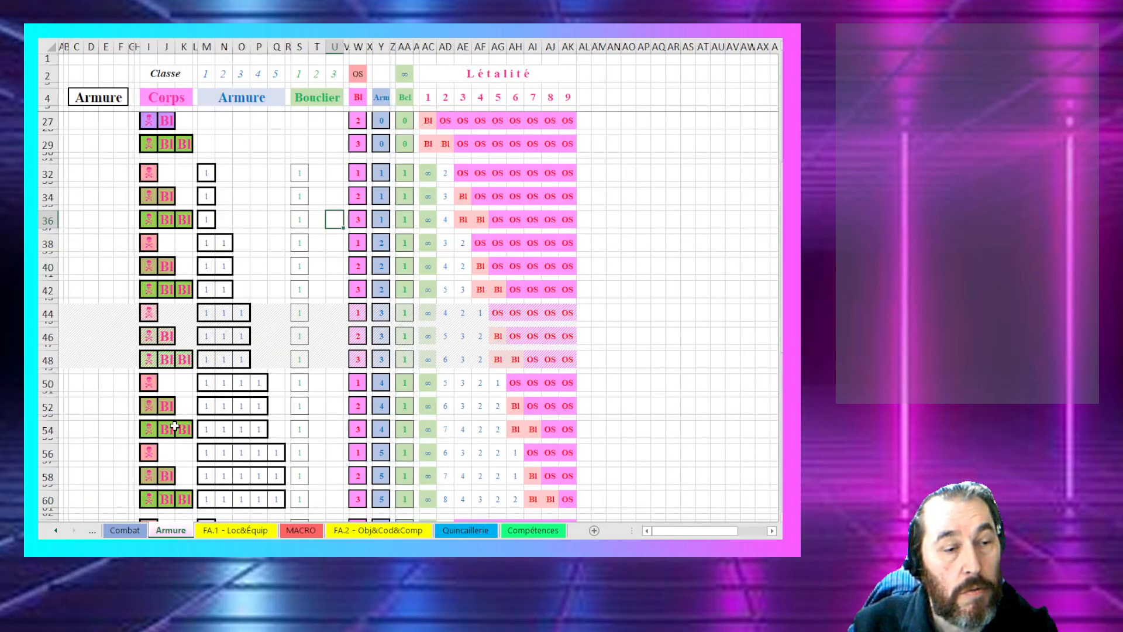
Step: Move the active cell along row 36 of the Armure sheet to column E
key("Left")
key("Left")
key("Left")
key("Left")
key("Left")
key("Left")
key("Left")
key("Left")
key("Left")
key("Left")
key("Left")
key("Left")
key("Left")
key("Left")
key("Left")
key("Left")
key("Left")
key("Left")
key("Left")
key("Left")
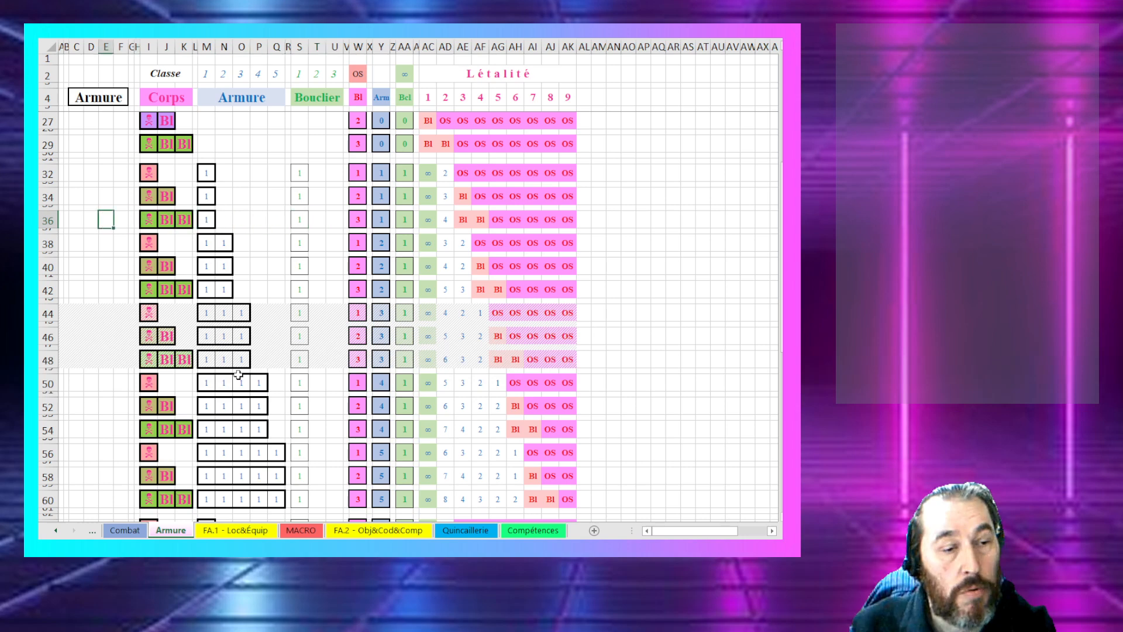
Step: Copy the body locations Tête through Torse from the Loc table (A27:A32) on the MACRO sheet
scroll(236, 391, "down", 2)
scroll(236, 390, "down", 4)
scroll(234, 388, "up", 13)
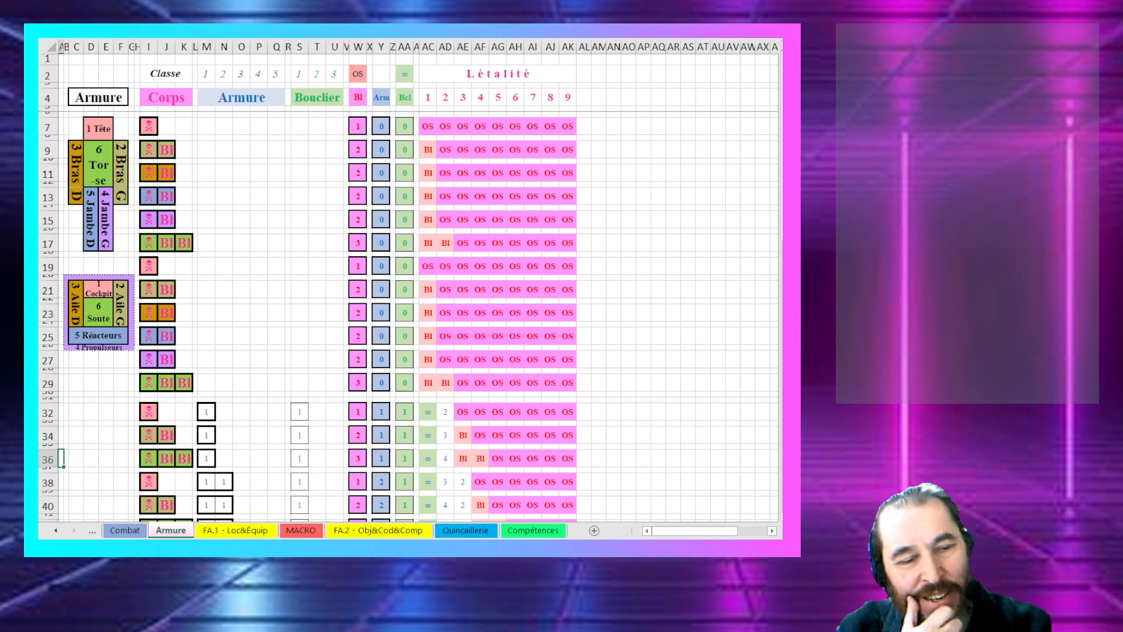
left_click(301, 530)
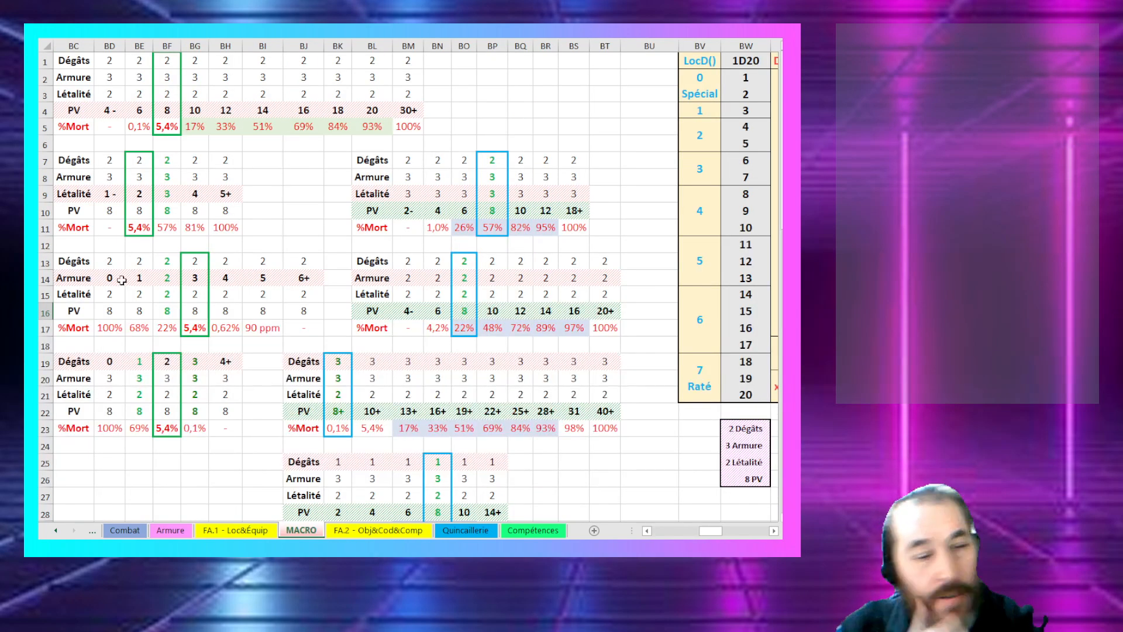
scroll(227, 457, "down", 1)
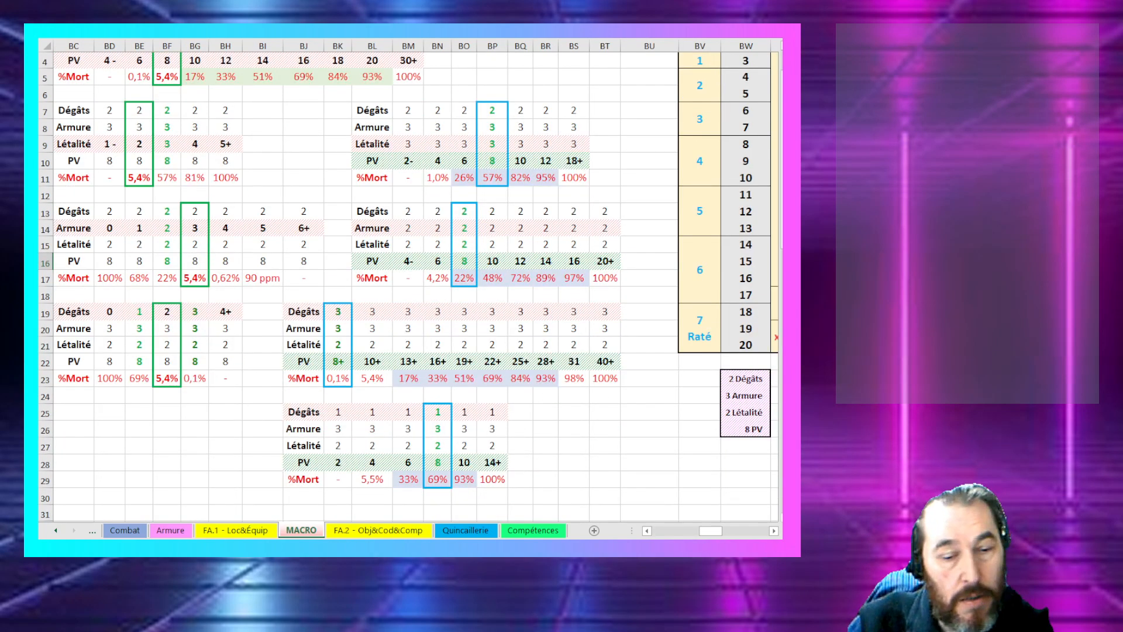
left_click_drag(705, 531, 649, 532)
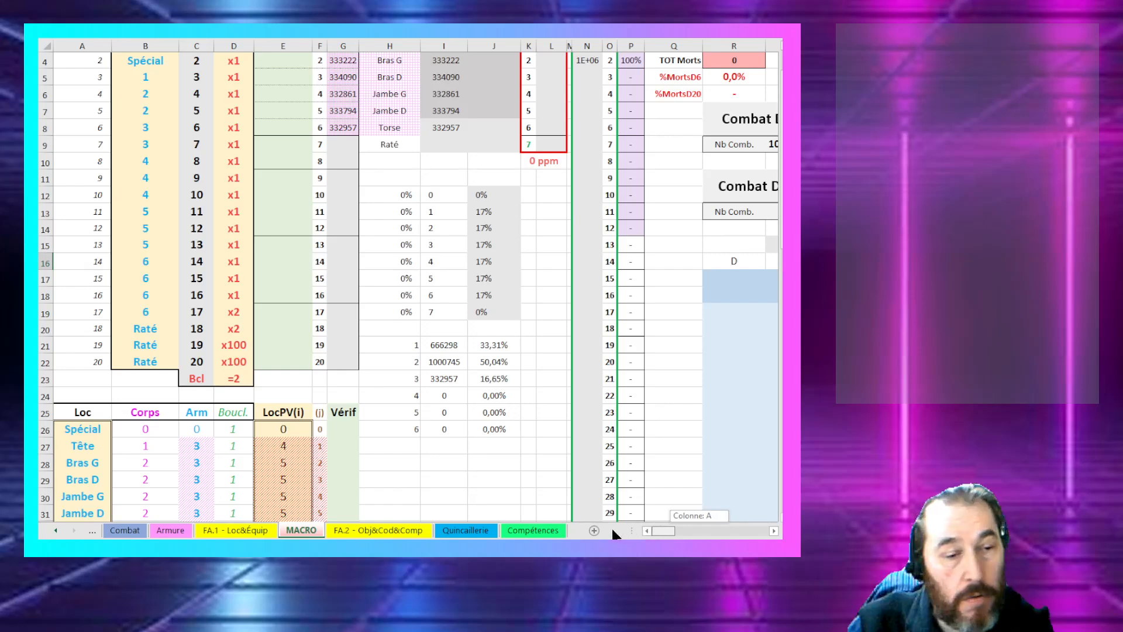
scroll(175, 351, "down", 4)
left_click_drag(82, 246, 83, 331)
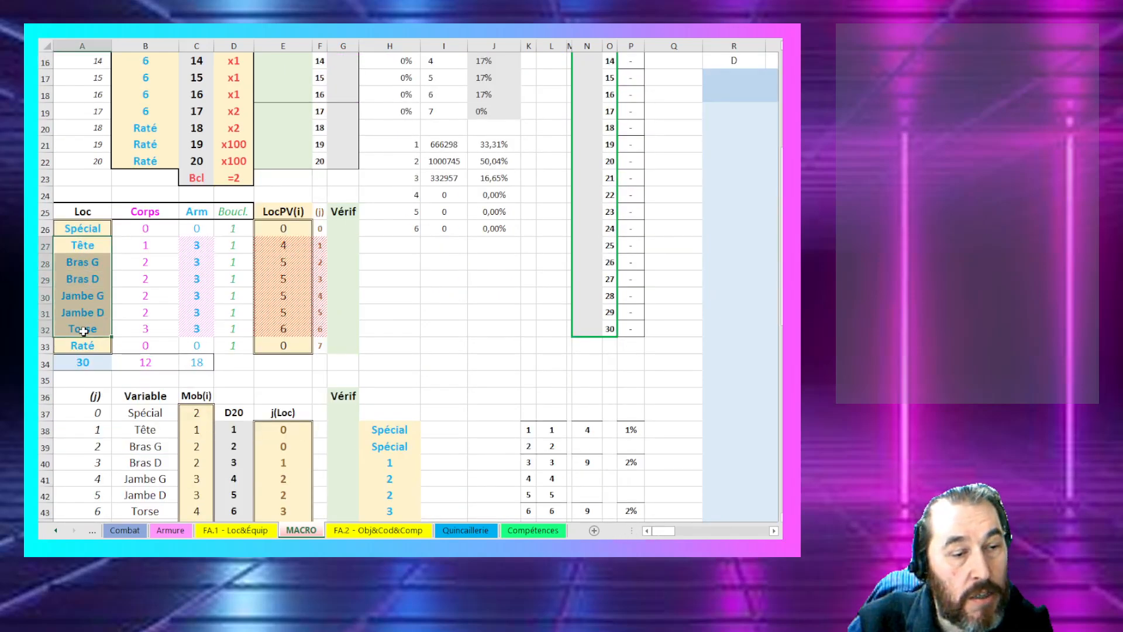
key("ctrl+c")
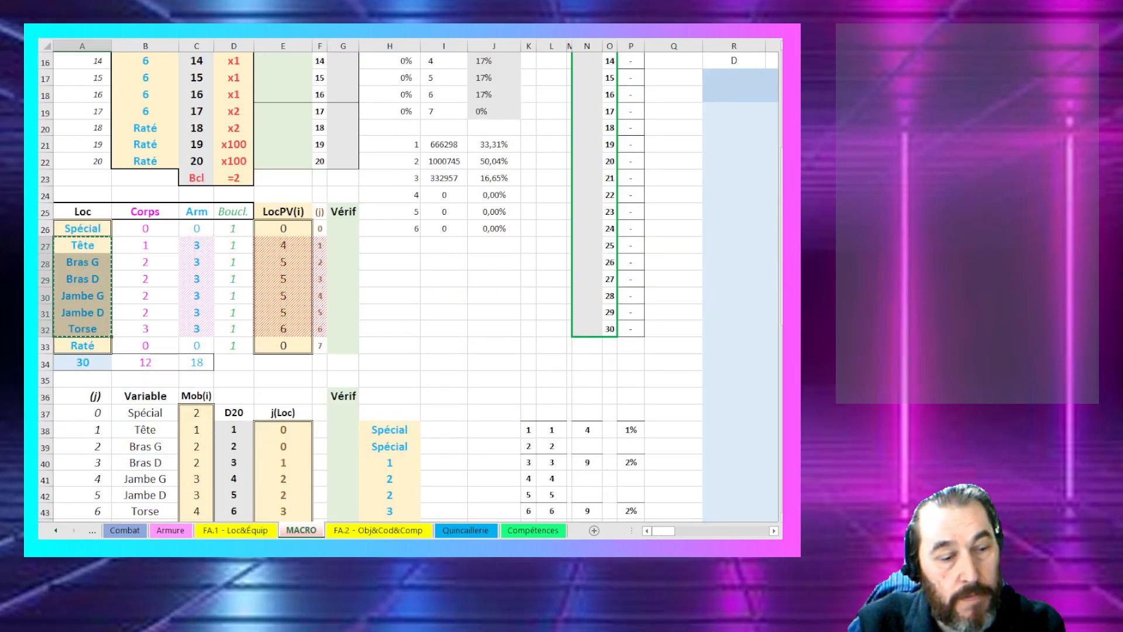
Step: Switch to Twine and paste the copied body locations on a new line after the opening div tag in PassageHeader
key("alt+Tab")
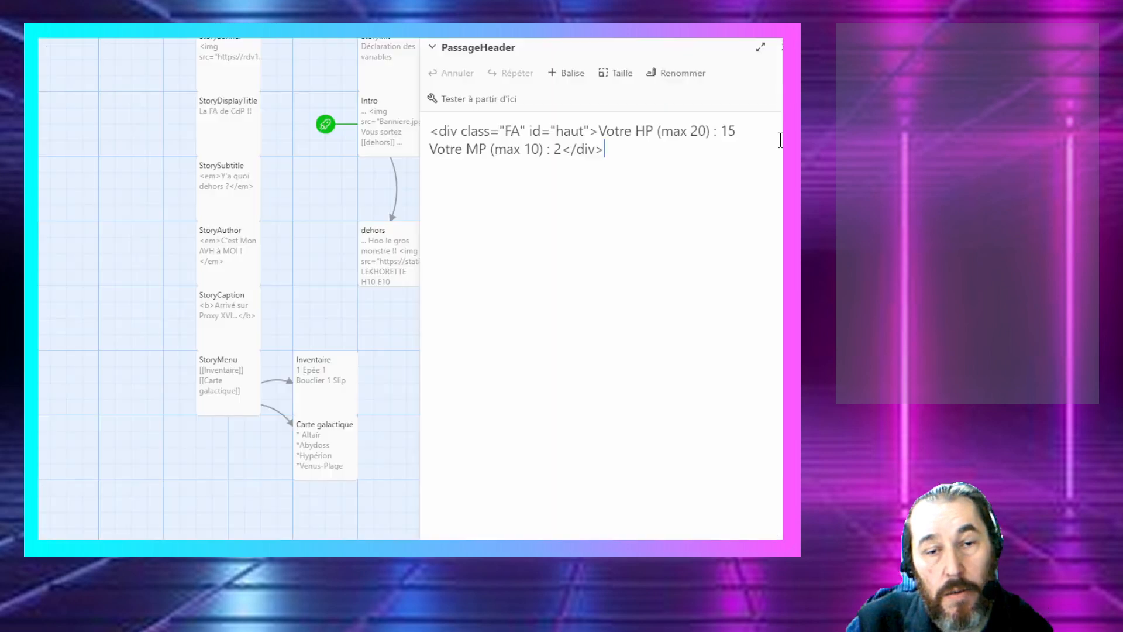
left_click(601, 133)
key("Return")
key("Return")
key("Up")
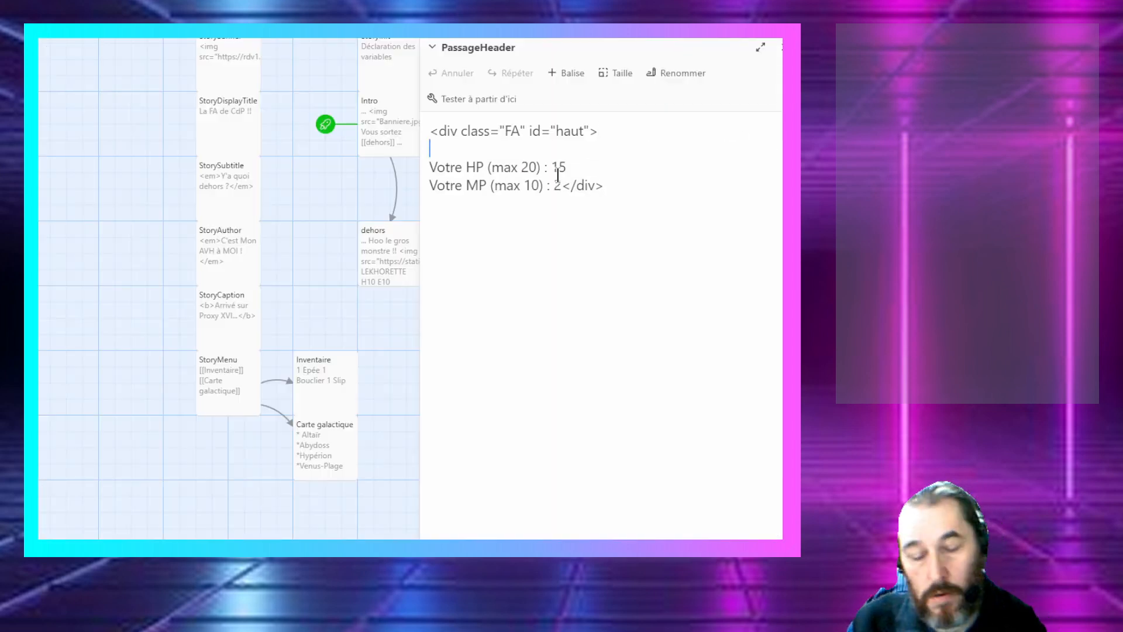
key("ctrl+v")
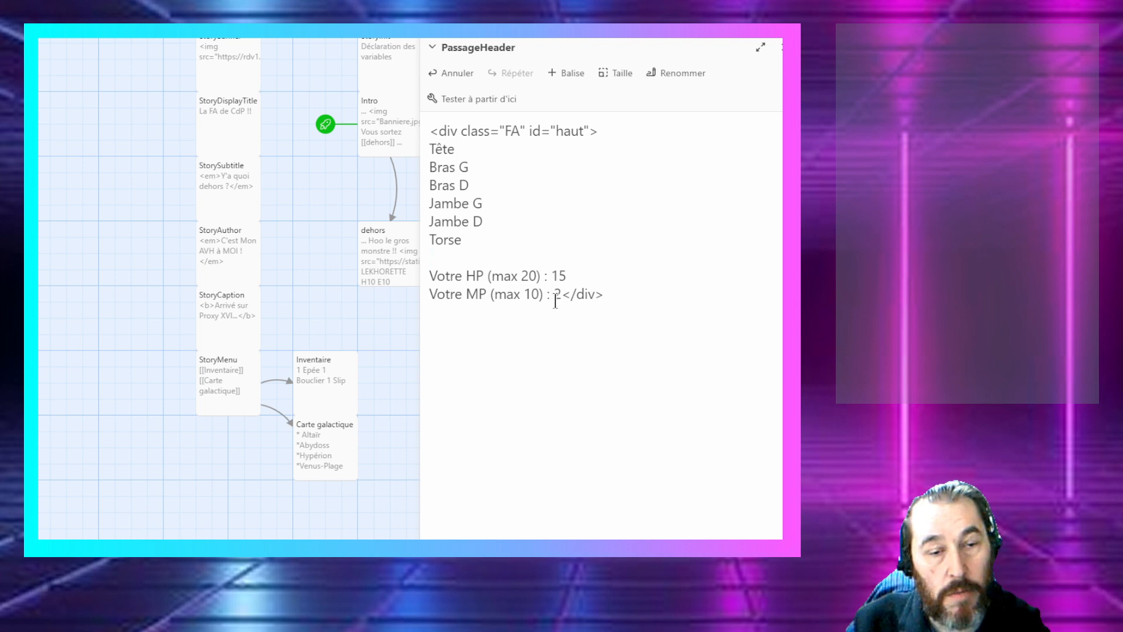
Step: Delete the HP and MP text and the leftover blank line before the closing div tag
left_click_drag(561, 294, 423, 279)
key("BackSpace")
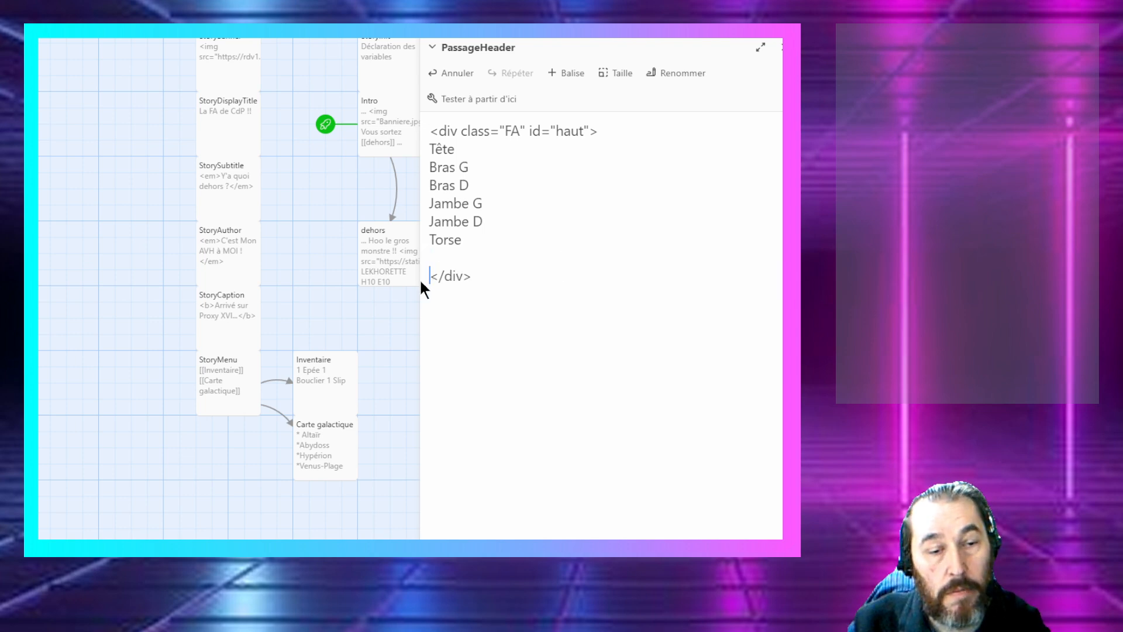
key("BackSpace")
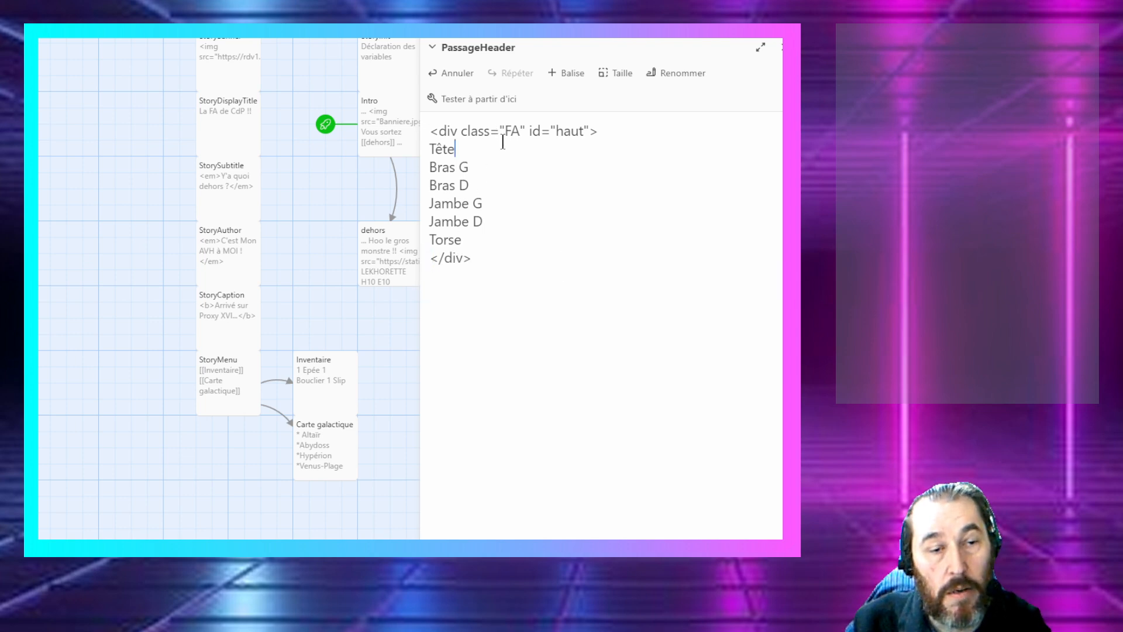
Step: Try adding a widely spaced value of 45 after Tête, and remove it after checking the test page
key("BackSpace")
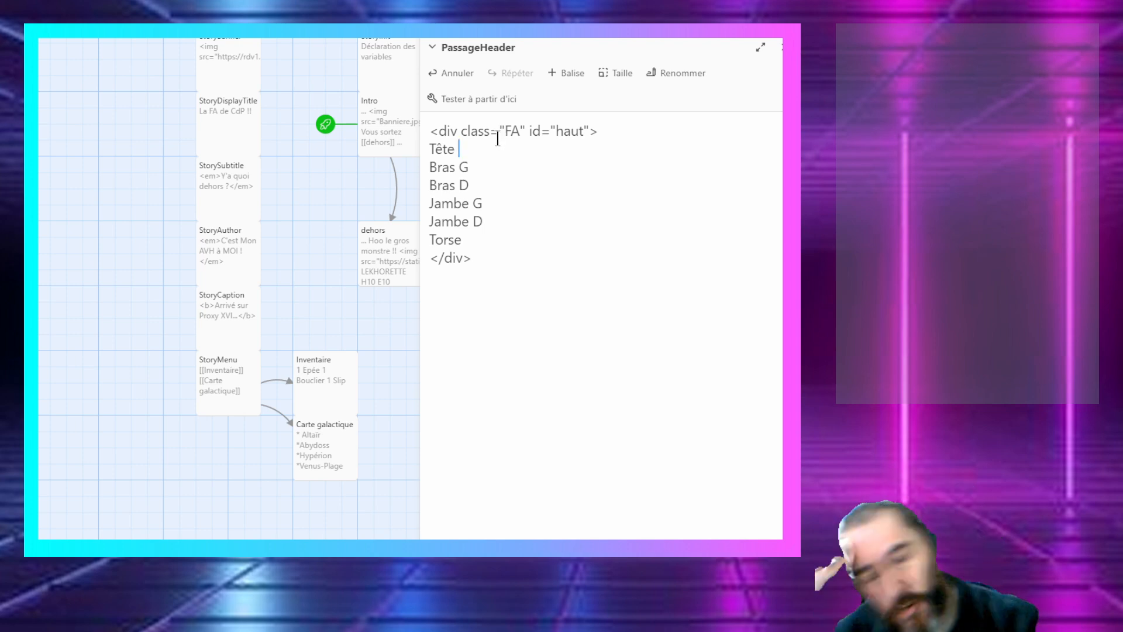
type("45")
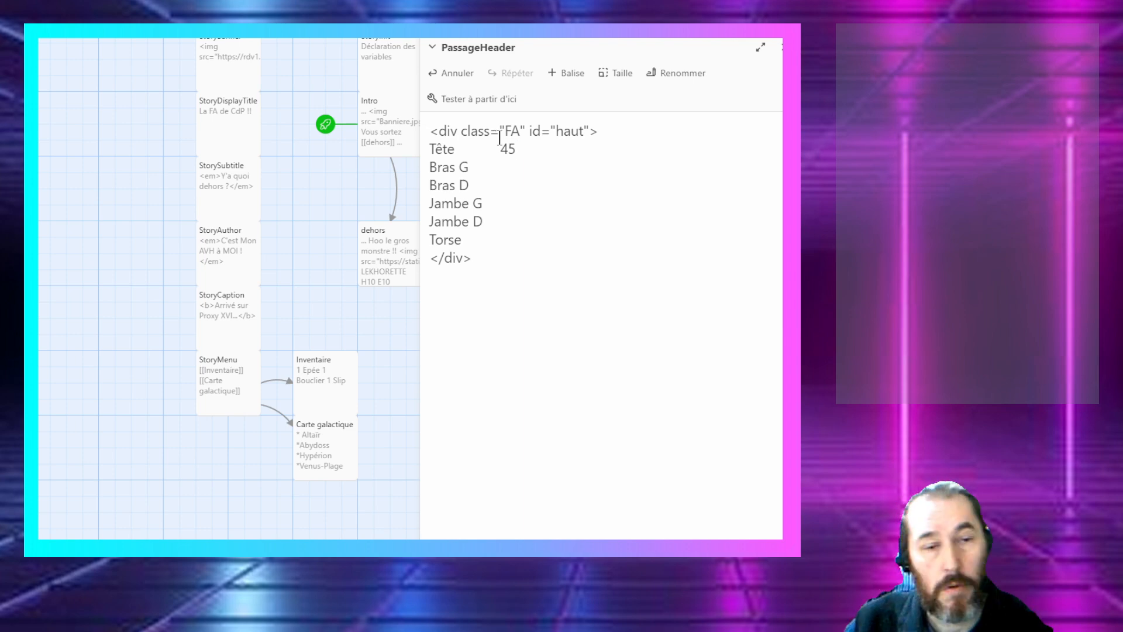
left_click(489, 105)
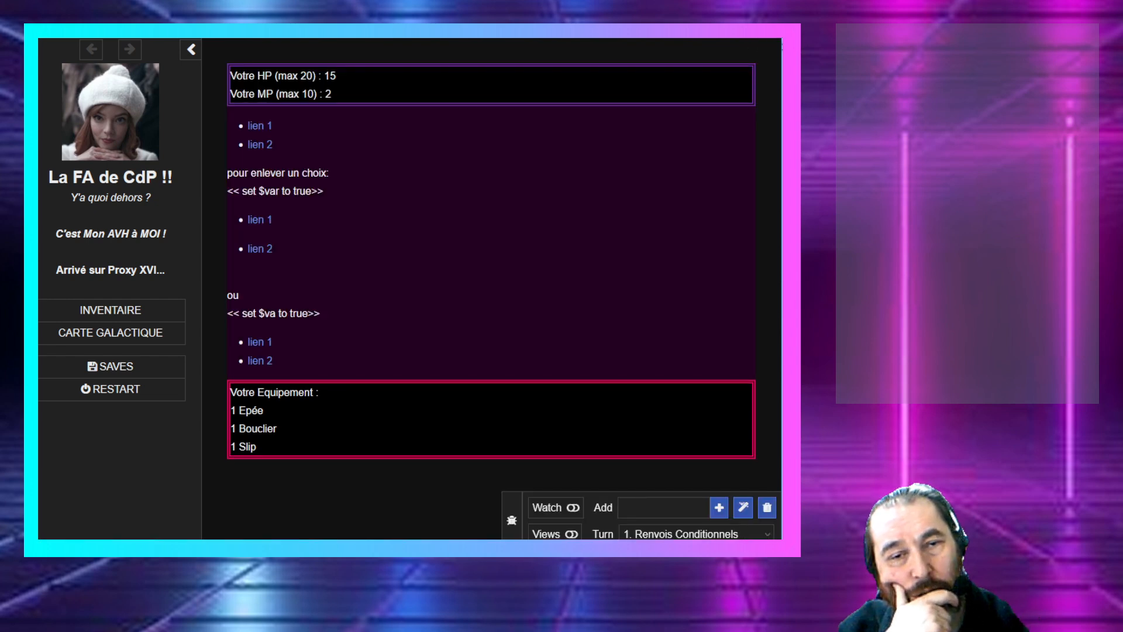
key("alt+Tab")
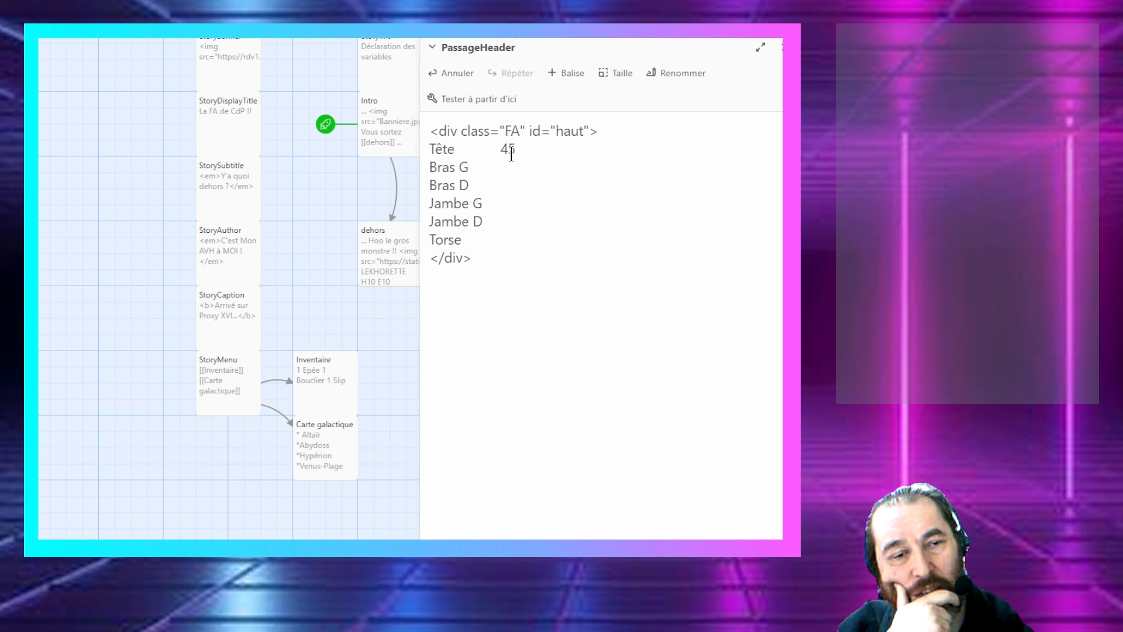
left_click_drag(515, 151, 457, 149)
key("BackSpace")
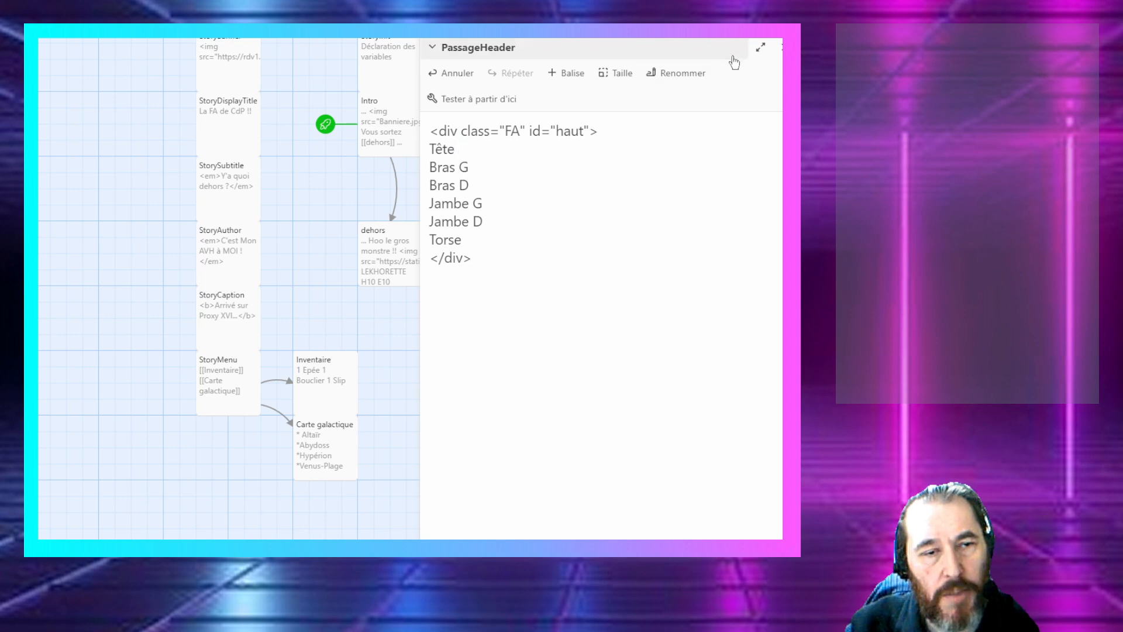
Step: Close PassageHeader, open the Intro passage and test the story from it to check the new header
left_click(779, 48)
left_click(371, 125)
double_click(371, 125)
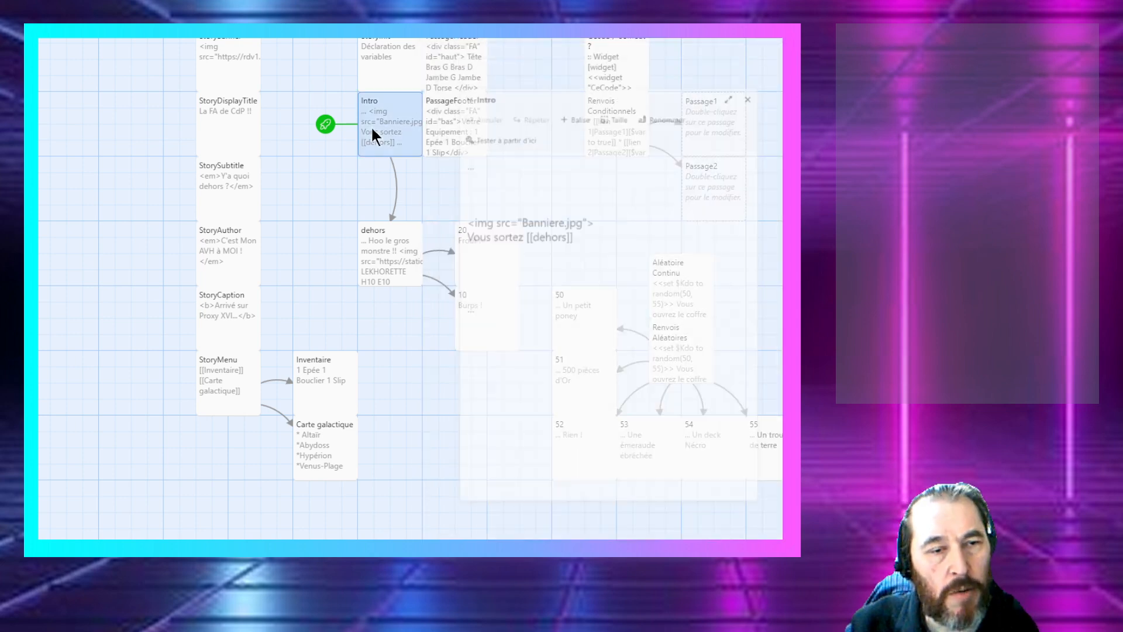
left_click(513, 100)
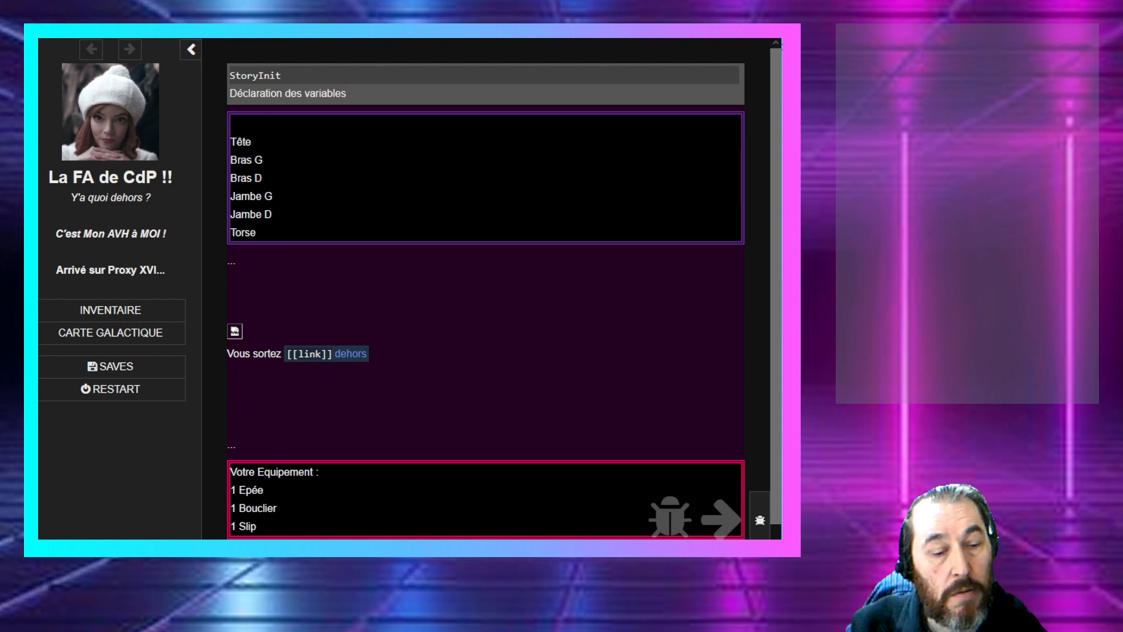
Step: Switch to the Excel workbook and examine the armour, equipment and ship sections of the FA.1 - Loc&Équip sheet
key("alt+Tab")
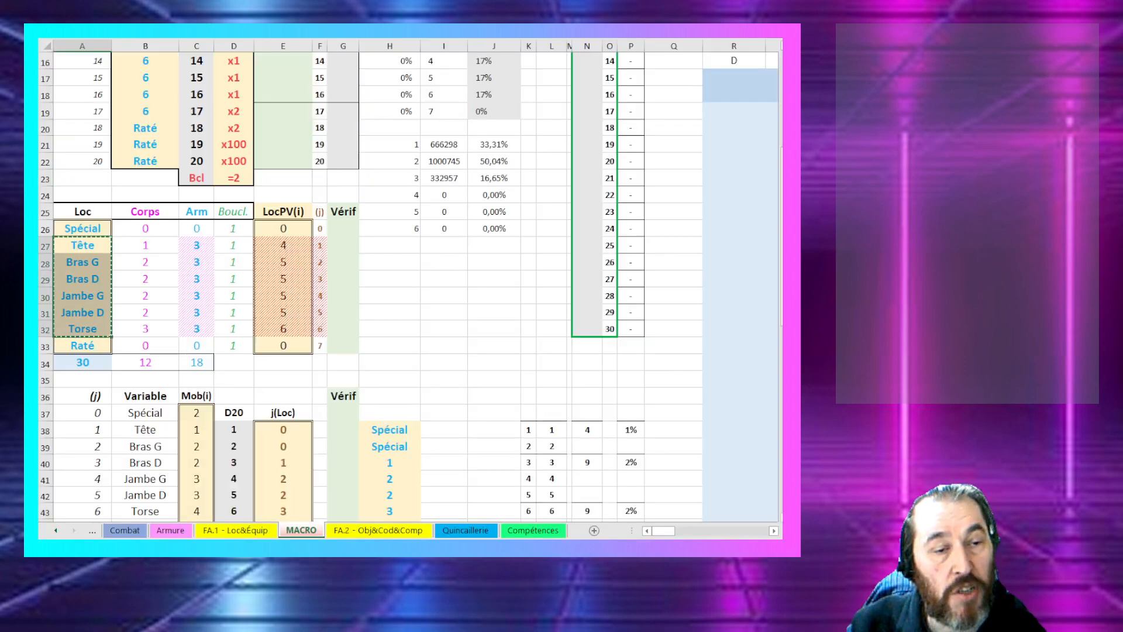
left_click(211, 530)
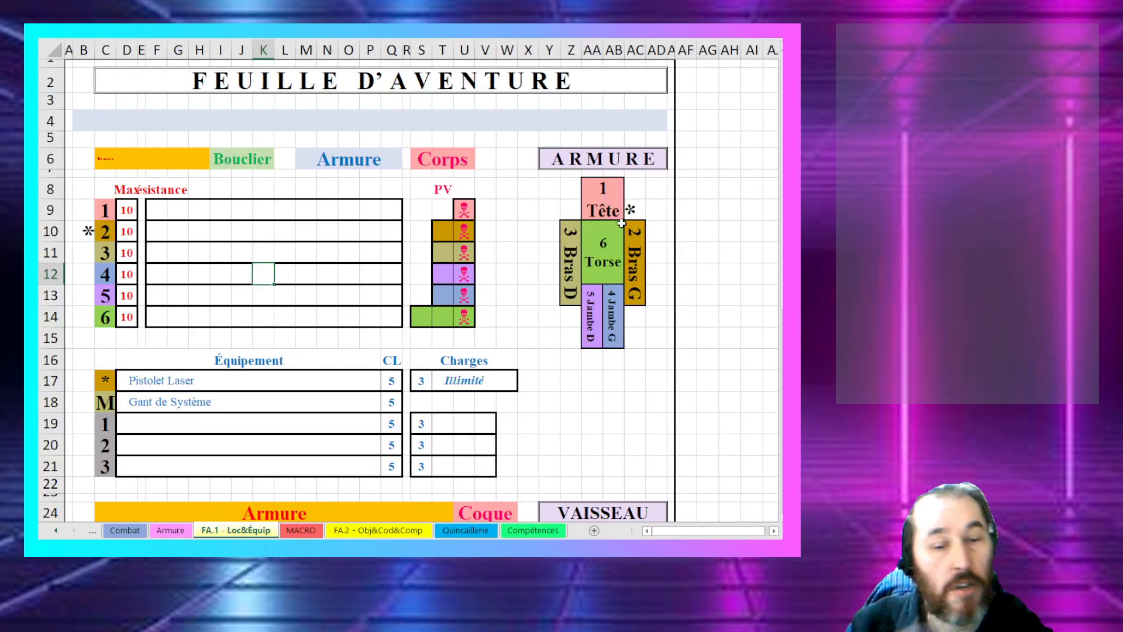
left_click(600, 226)
scroll(608, 308, "down", 3)
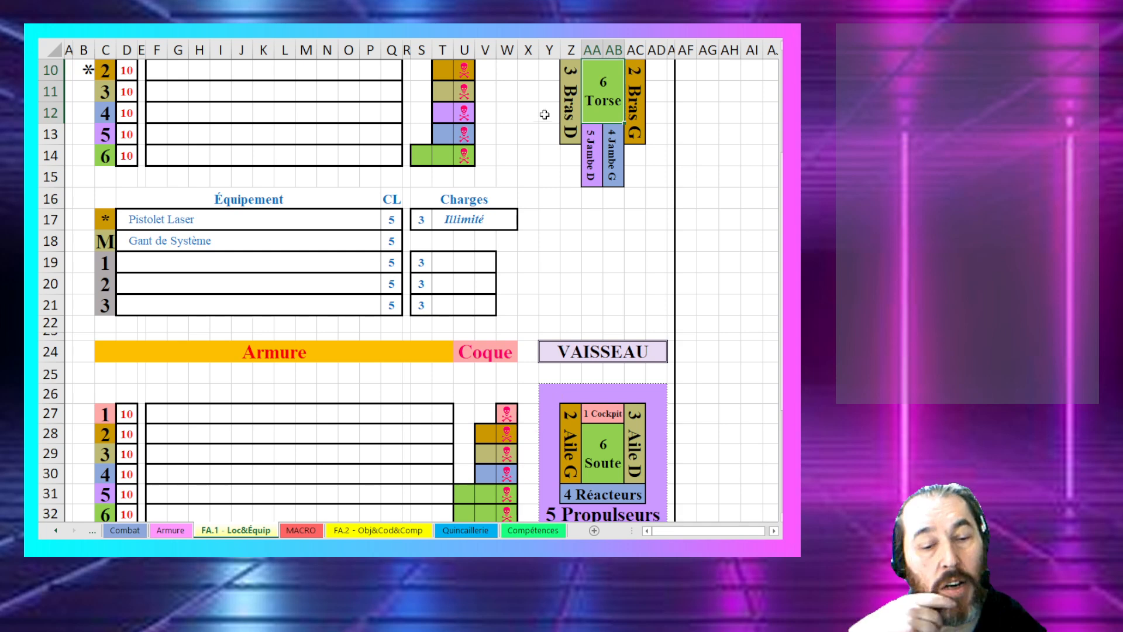
scroll(140, 171, "up", 2)
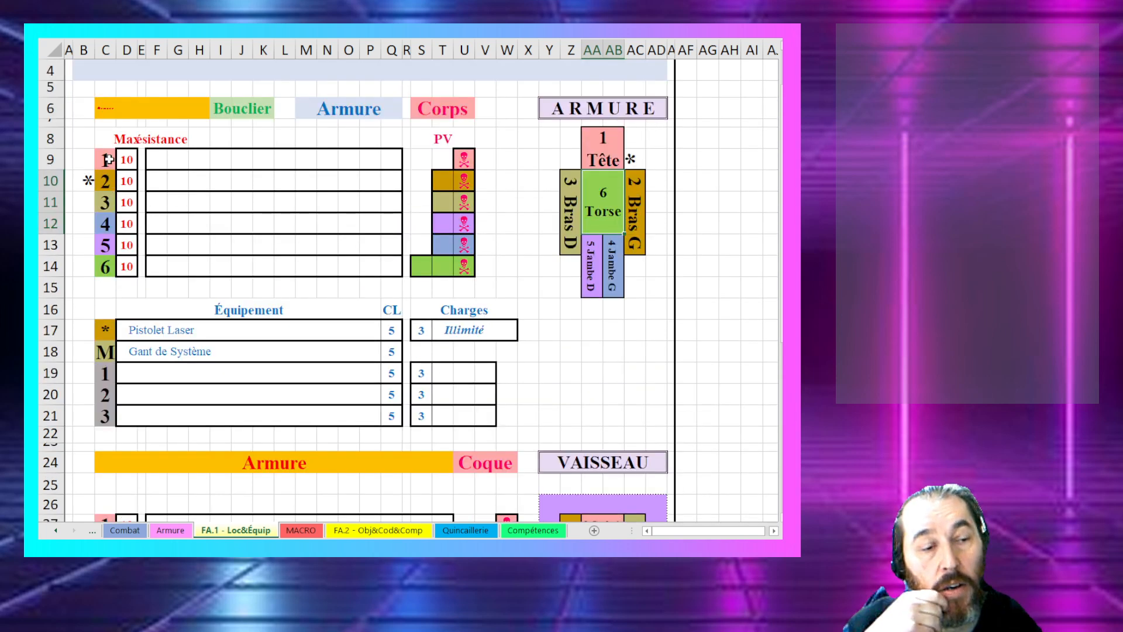
left_click_drag(170, 159, 307, 161)
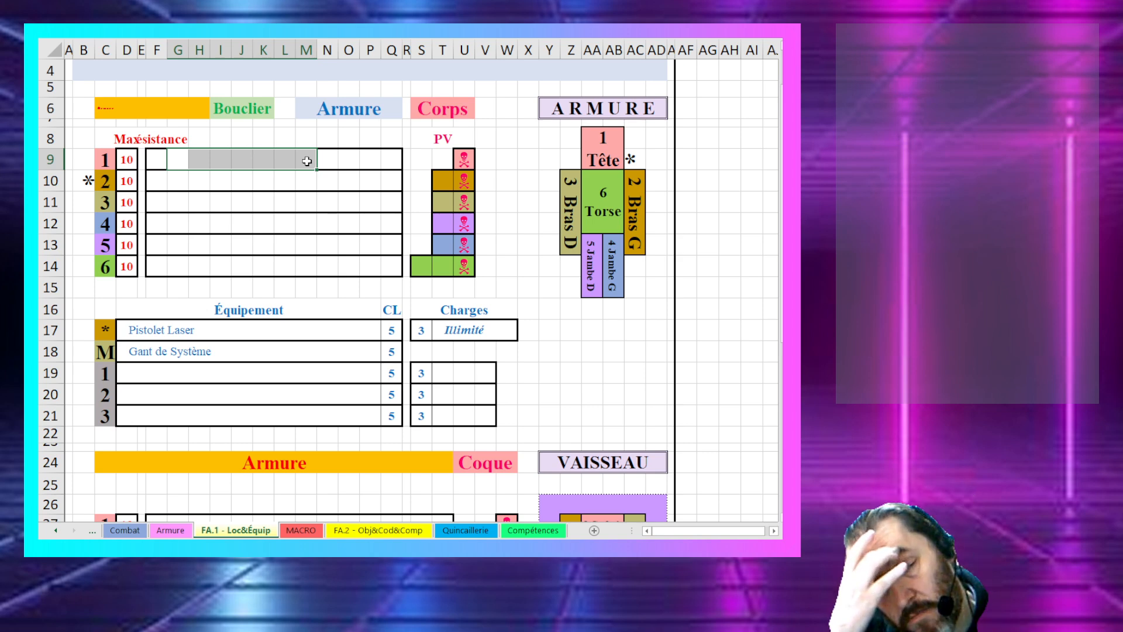
left_click(249, 159)
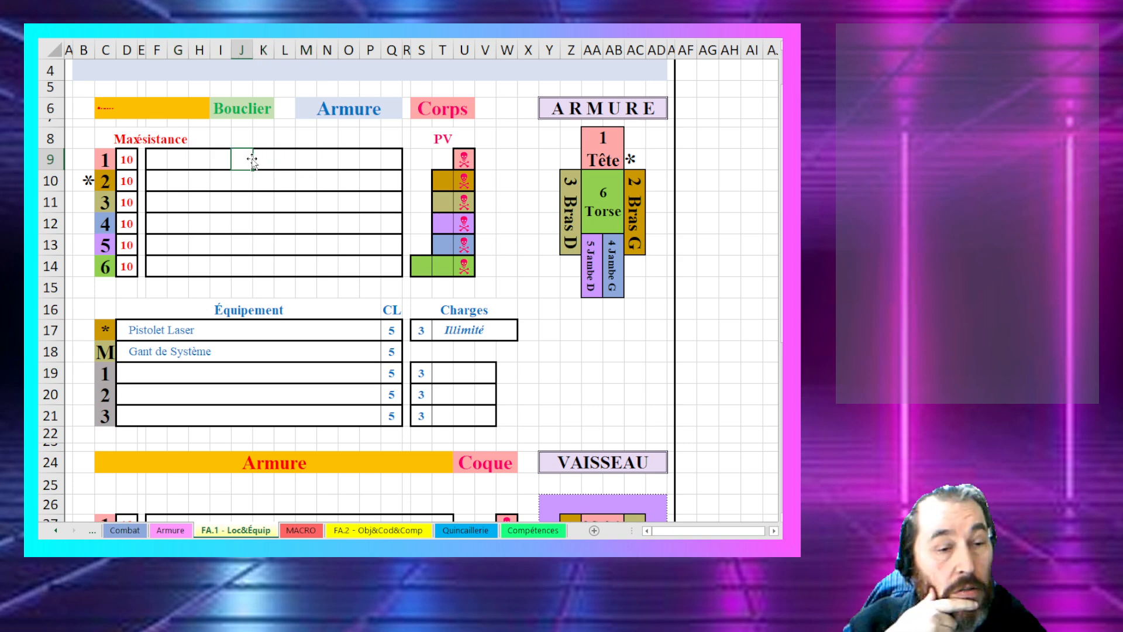
scroll(242, 174, "down", 3)
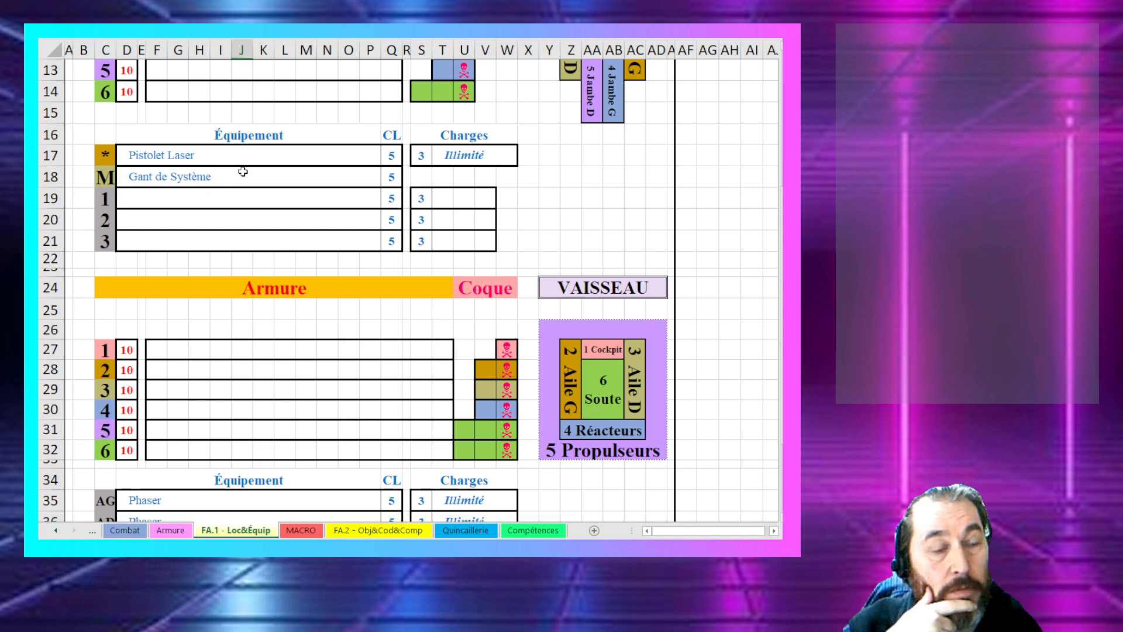
scroll(243, 172, "down", 2)
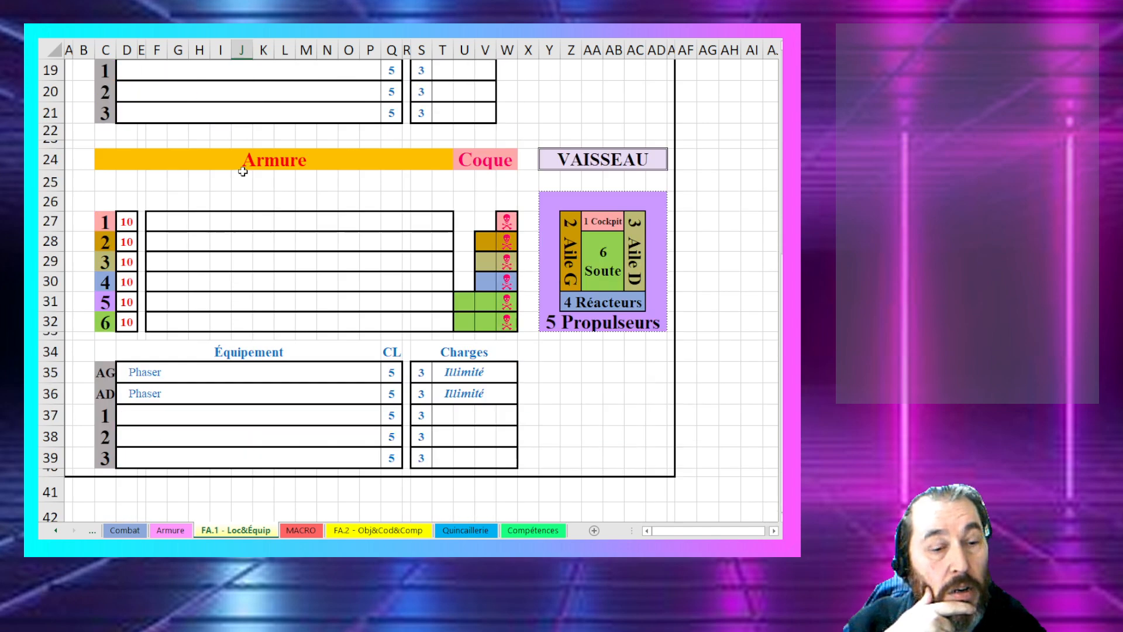
left_click(203, 400)
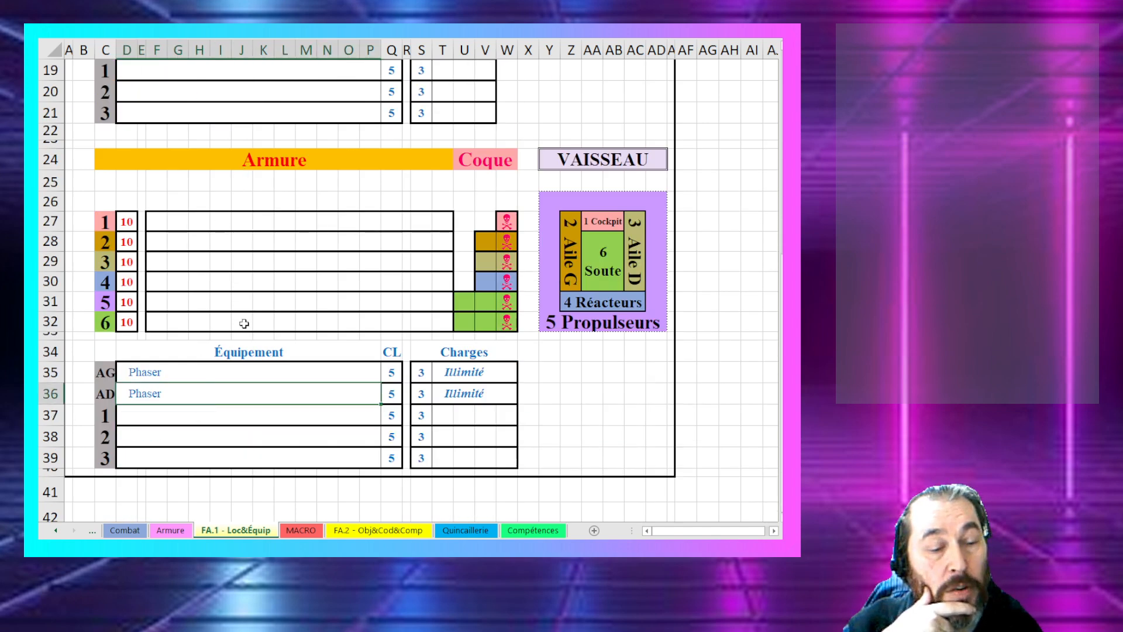
scroll(243, 321, "up", 6)
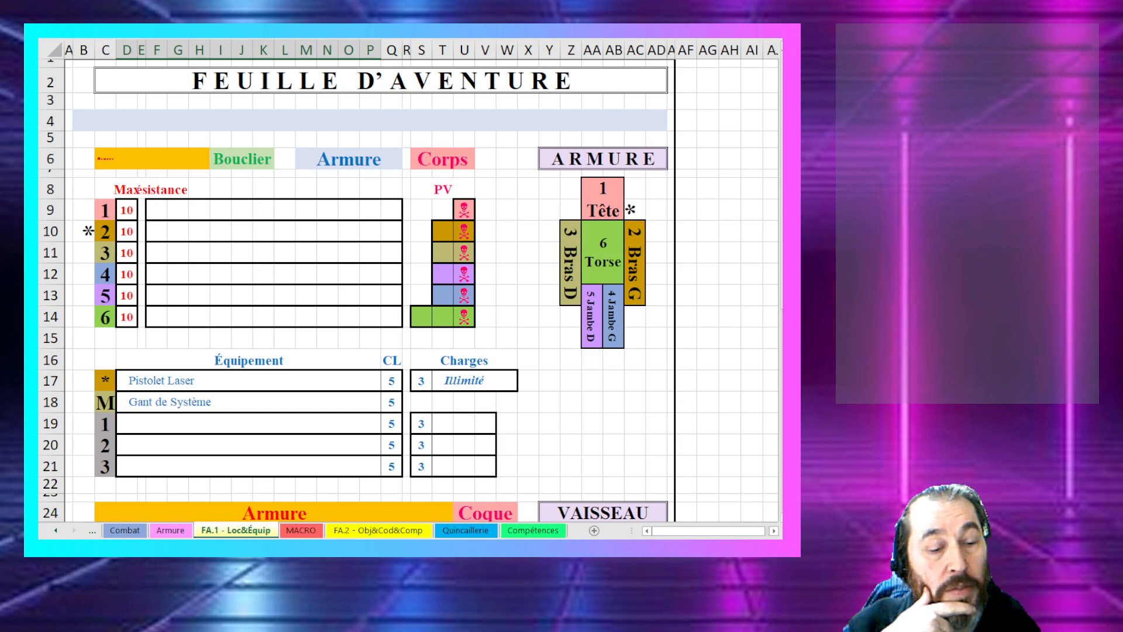
Step: Examine the hold, skills, notes and codes, experience and credits sections of the FA.2 - Obj&Cod&Comp sheet
left_click(351, 530)
scroll(352, 379, "up", 2)
scroll(351, 380, "up", 2)
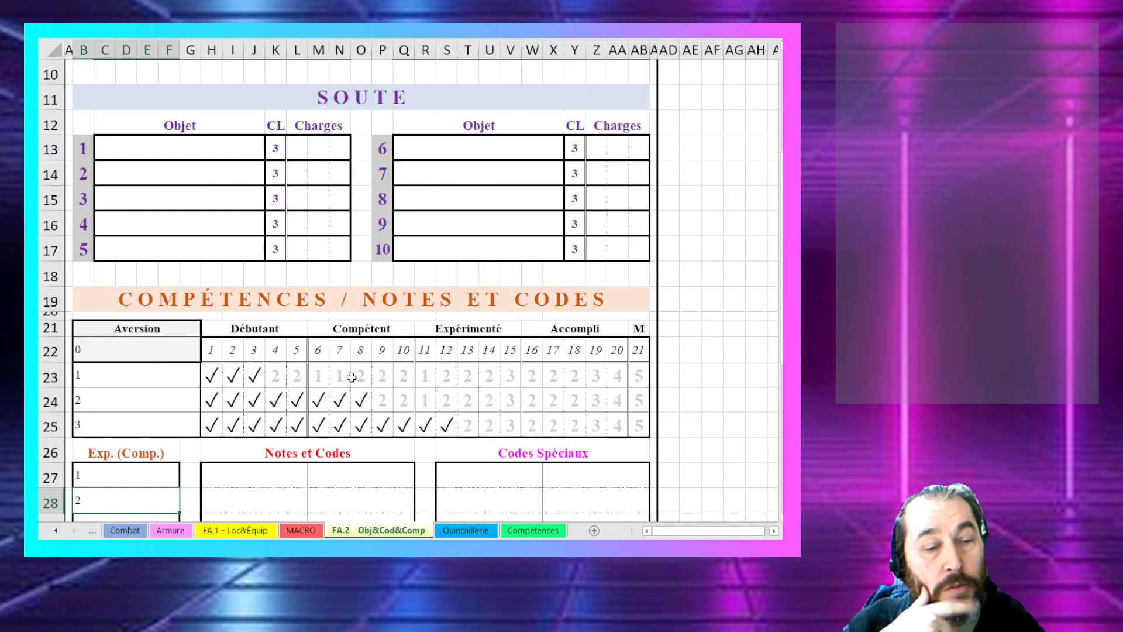
scroll(351, 378, "down", 3)
left_click(175, 171)
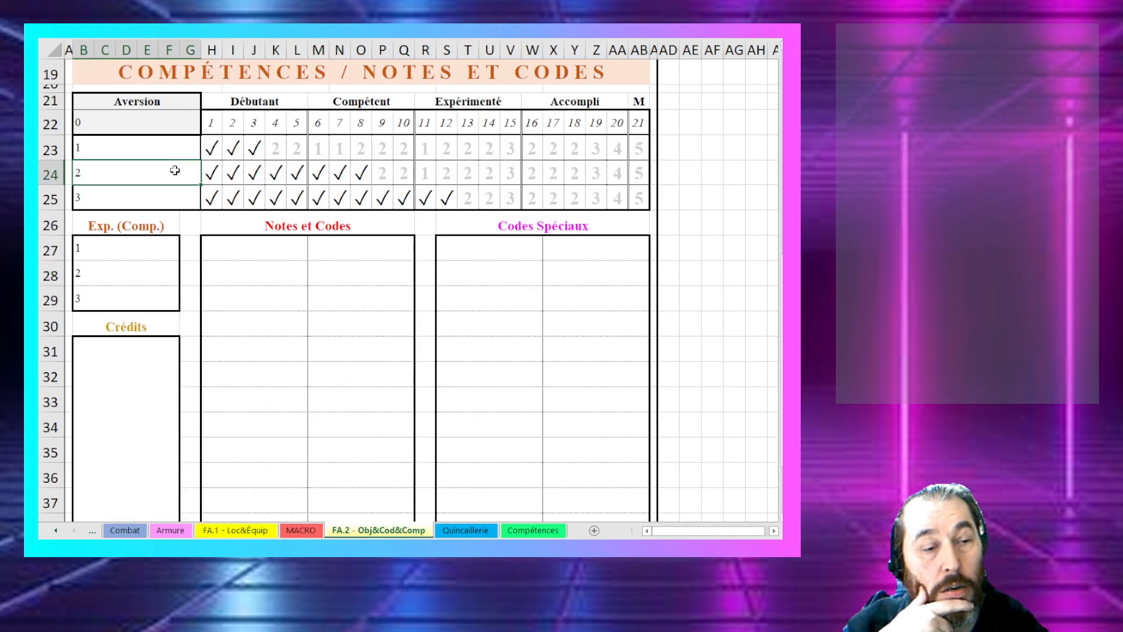
left_click(255, 271)
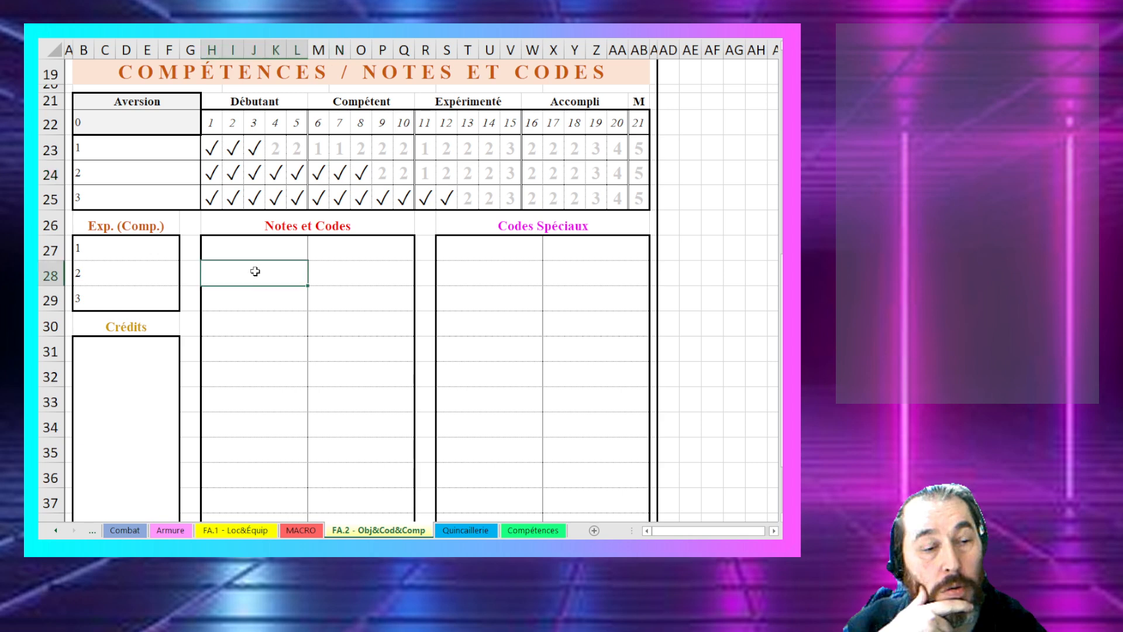
left_click_drag(530, 273, 250, 275)
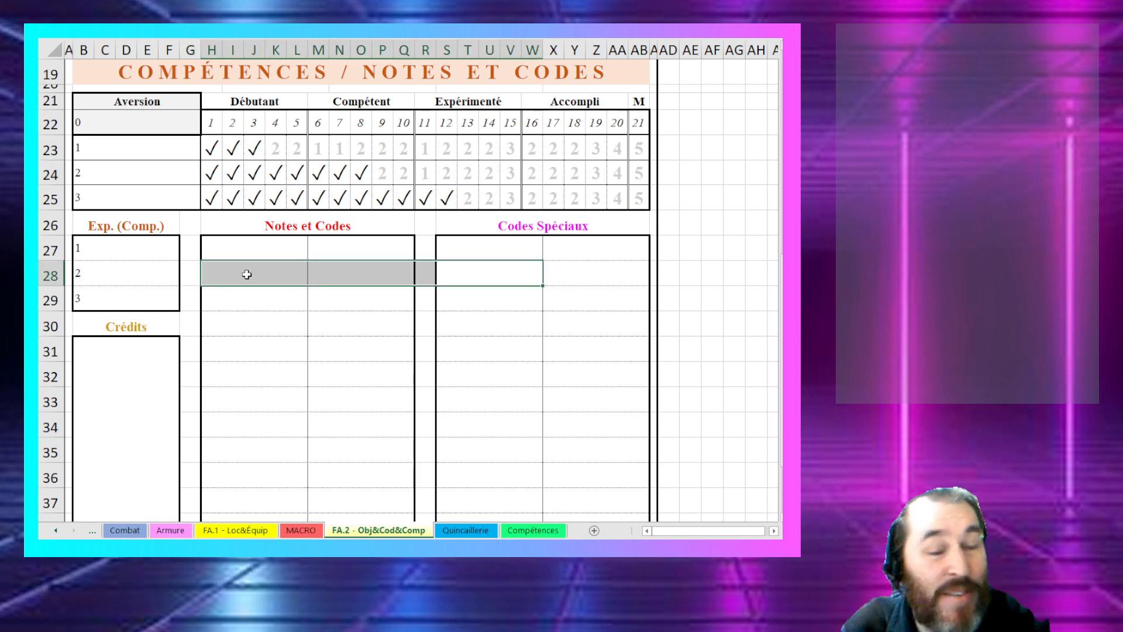
left_click(111, 374)
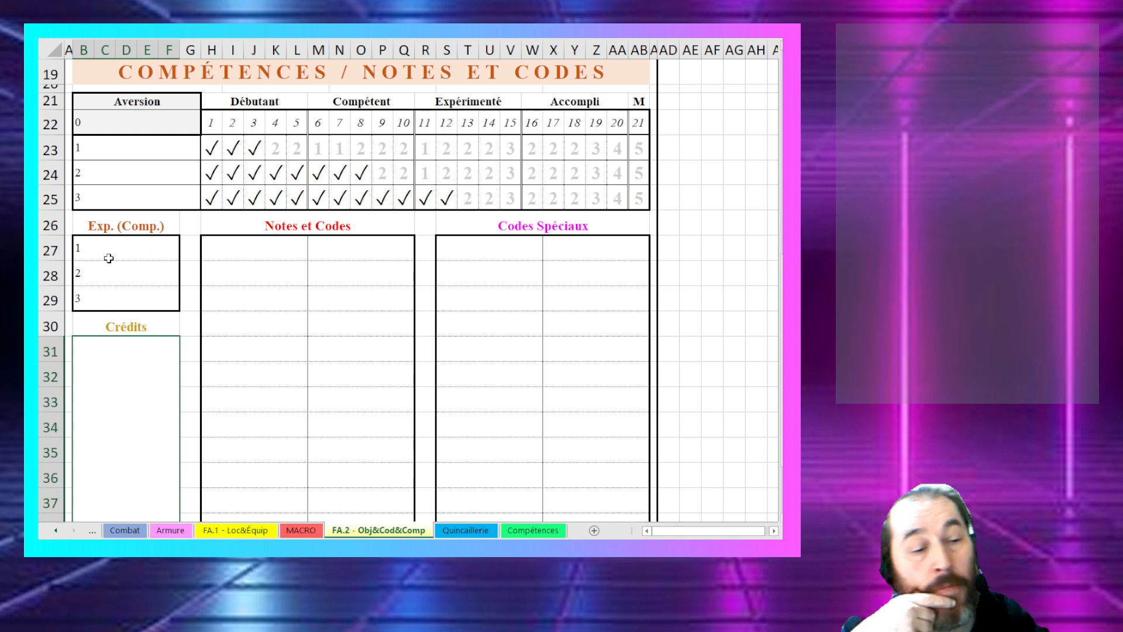
left_click_drag(109, 252, 109, 290)
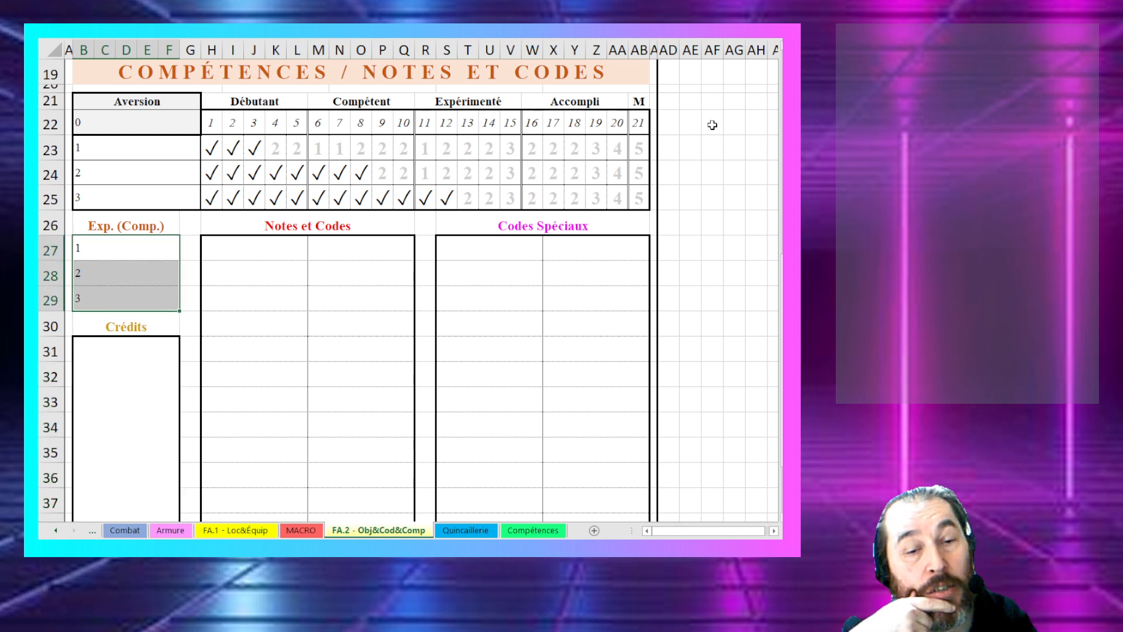
scroll(353, 258, "up", 3)
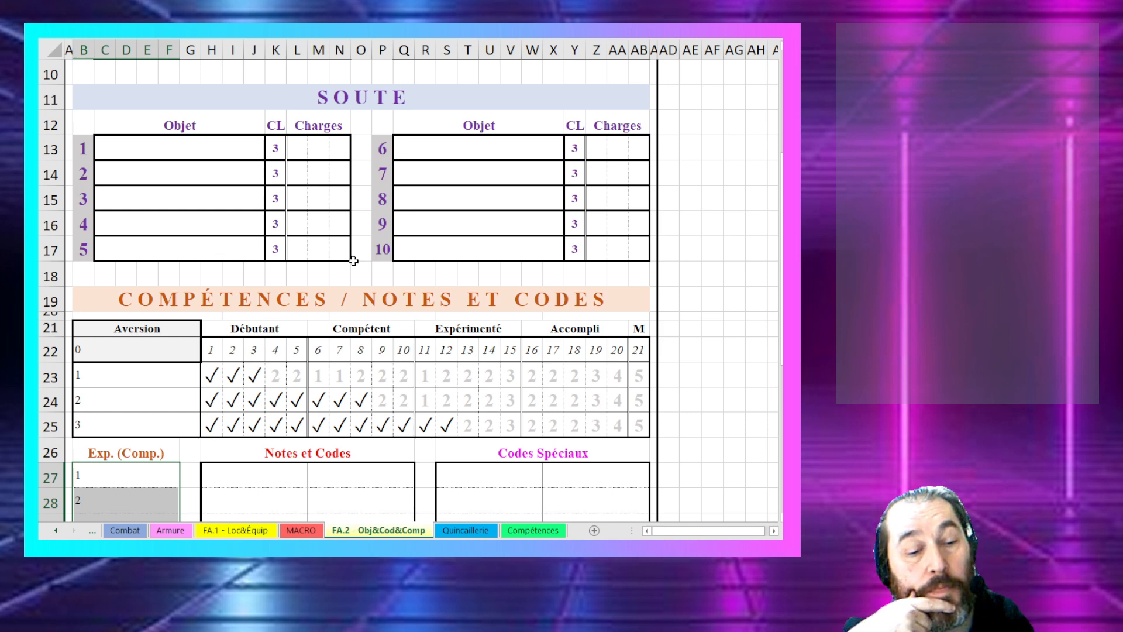
Step: Examine the skill levels table on the FA.2 - Obj&Cod&Comp sheet and compare it with the story's test page layout
left_click_drag(231, 332, 636, 432)
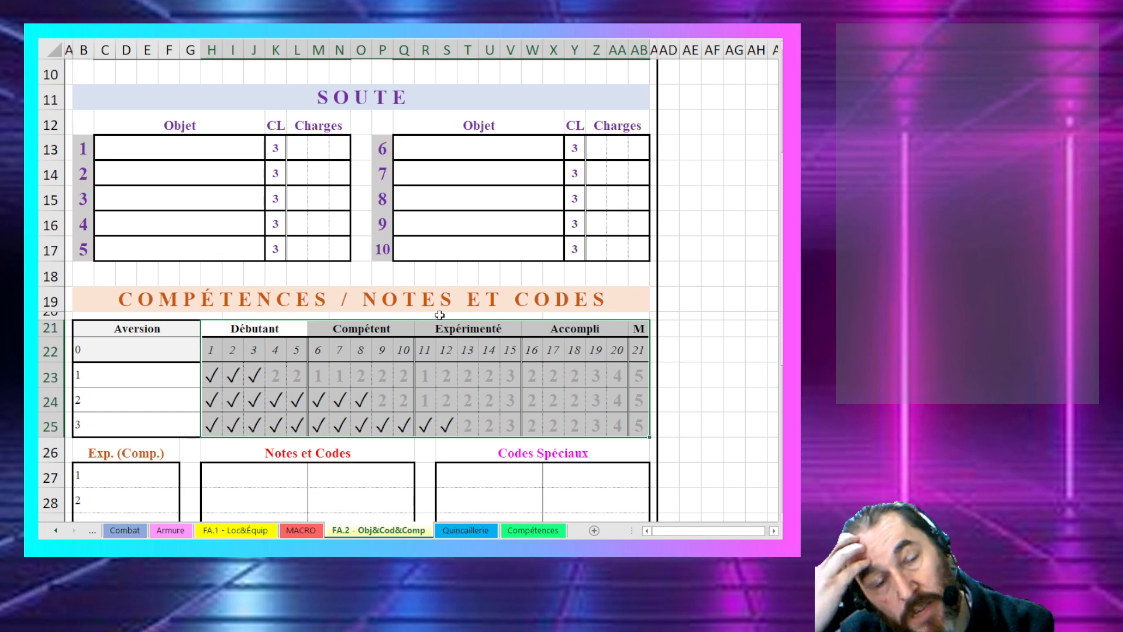
left_click(424, 324)
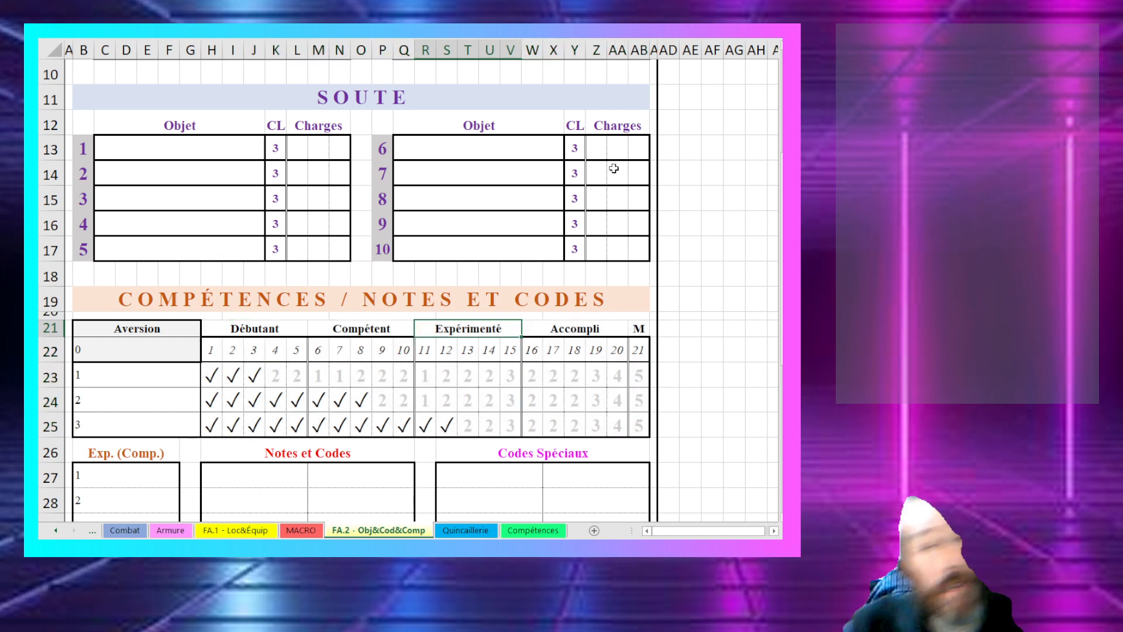
key("alt+Tab")
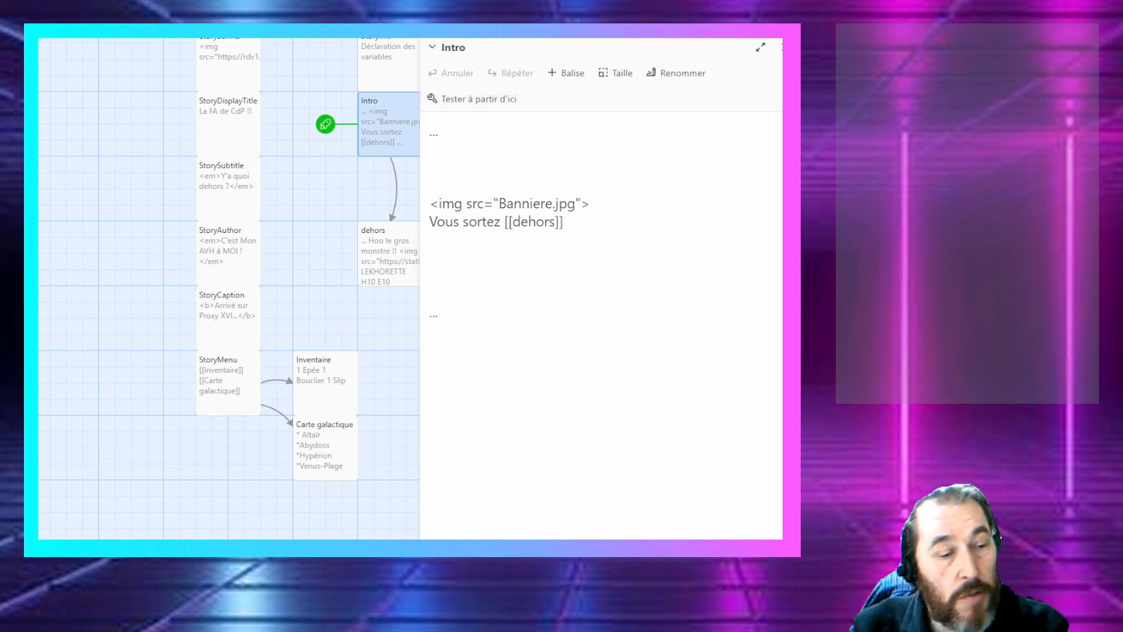
key("alt+Tab")
scroll(448, 275, "down", 1)
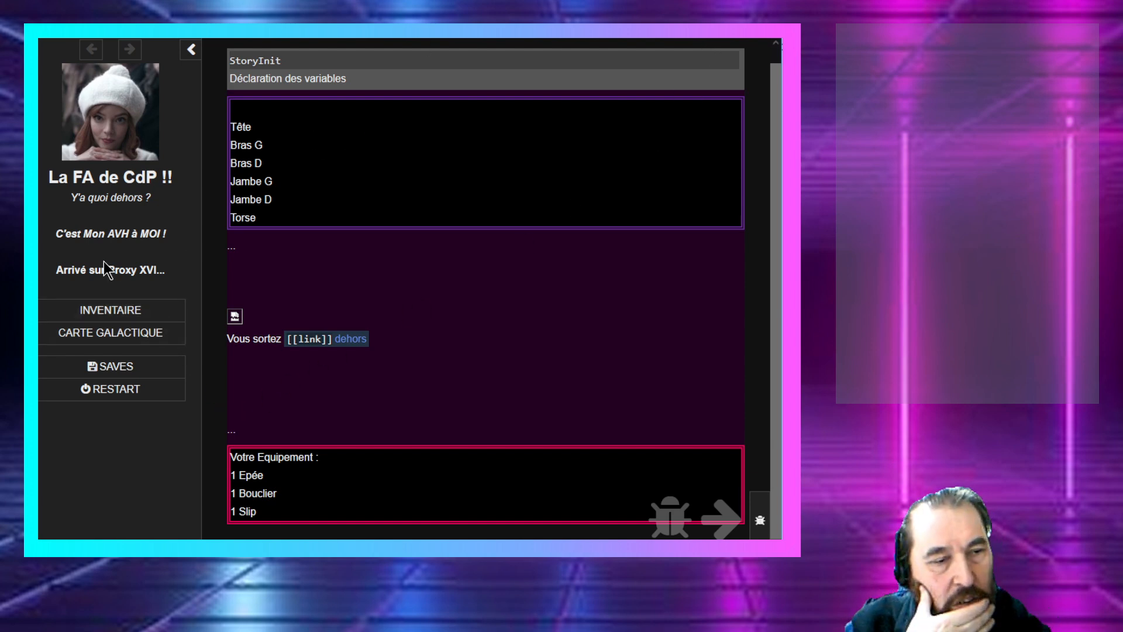
Step: Return to the Twine story map, close the Intro passage and check the contents of the StoryCaption passage
key("alt+Tab")
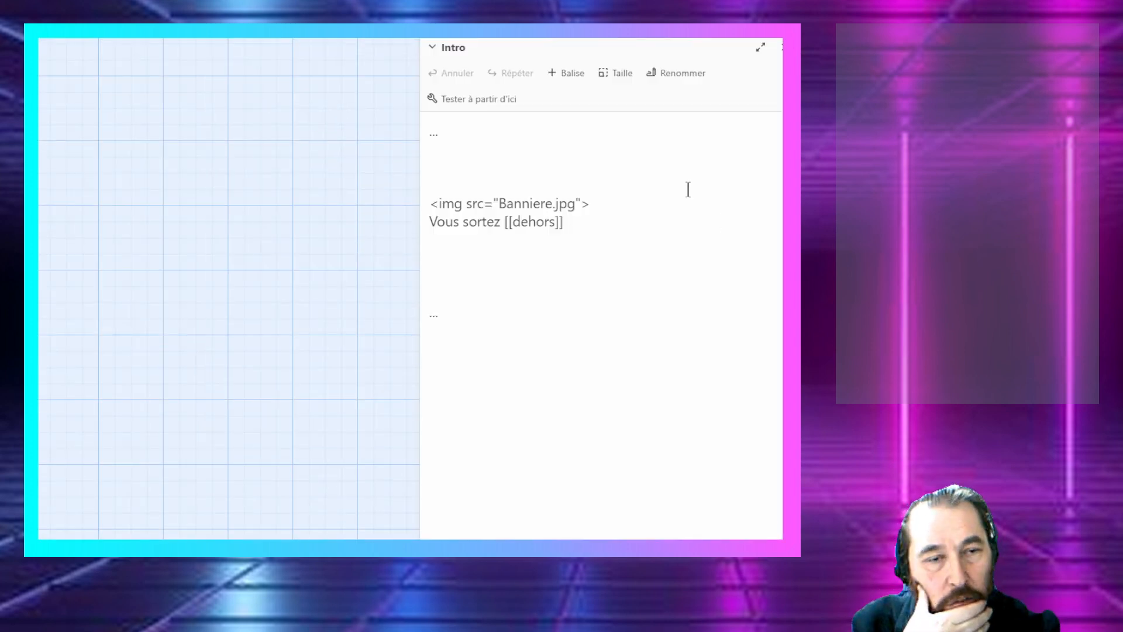
left_click(781, 47)
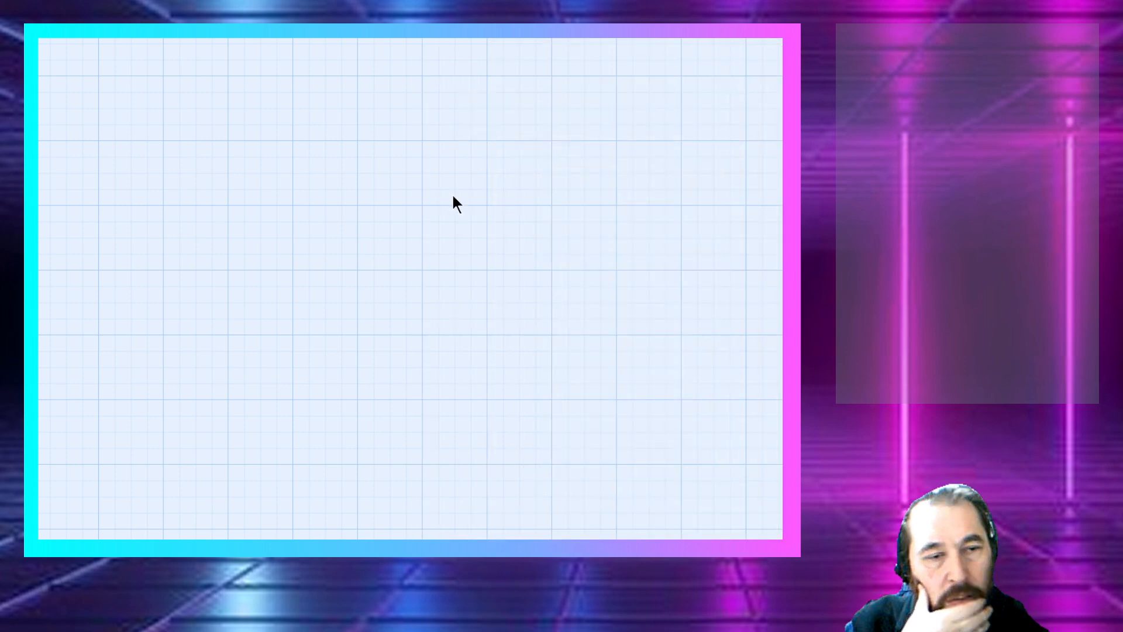
left_click_drag(382, 226, 496, 336)
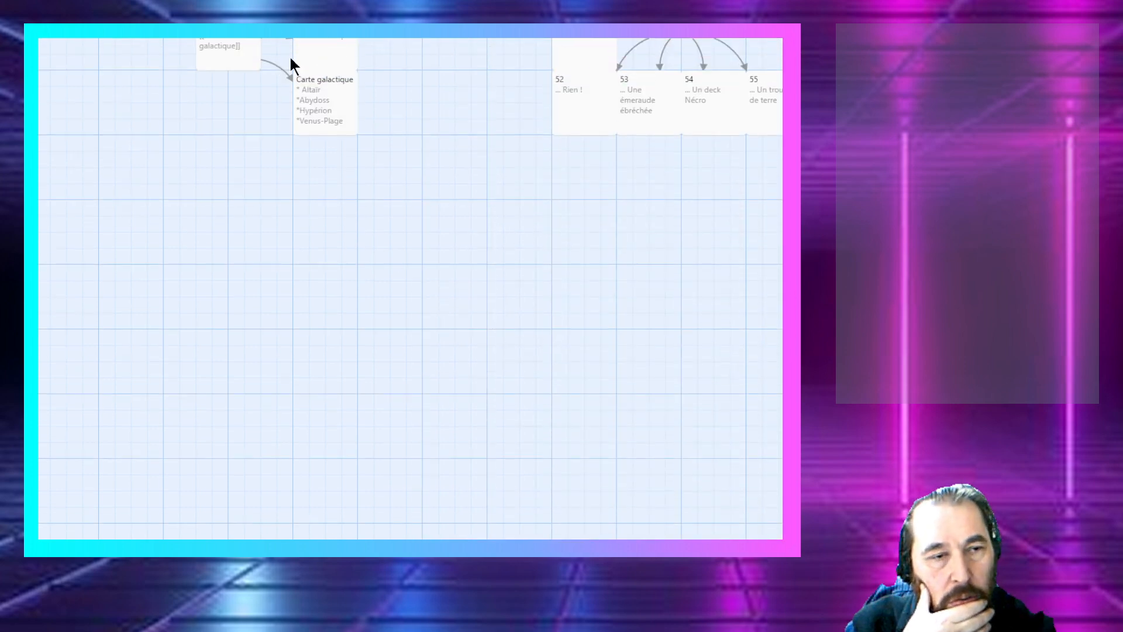
left_click_drag(291, 56, 318, 395)
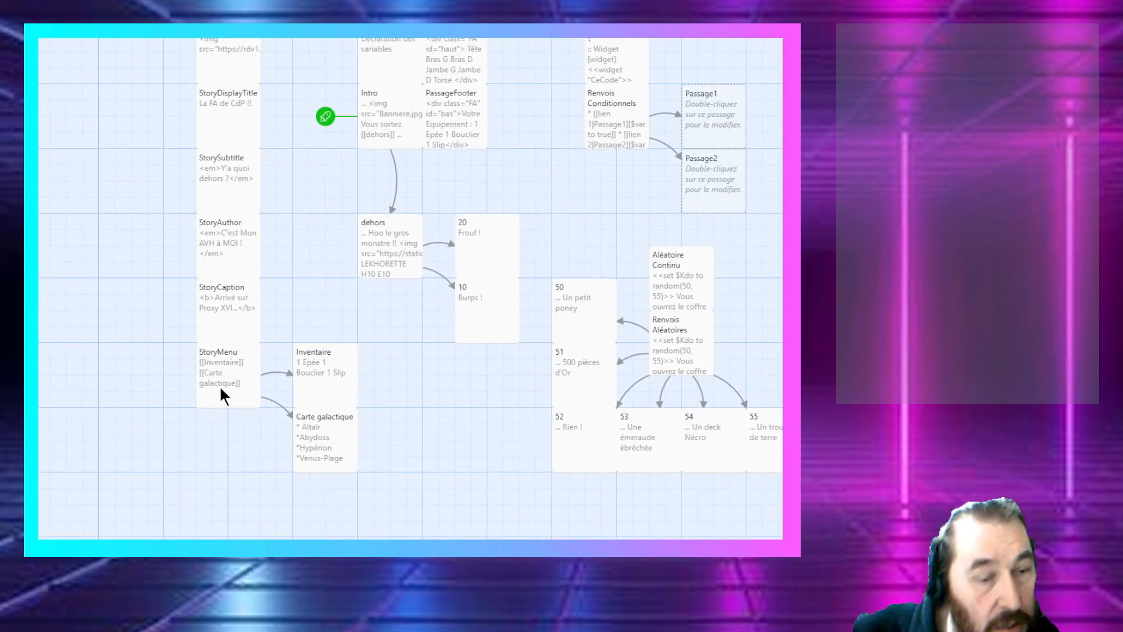
left_click(221, 326)
double_click(221, 326)
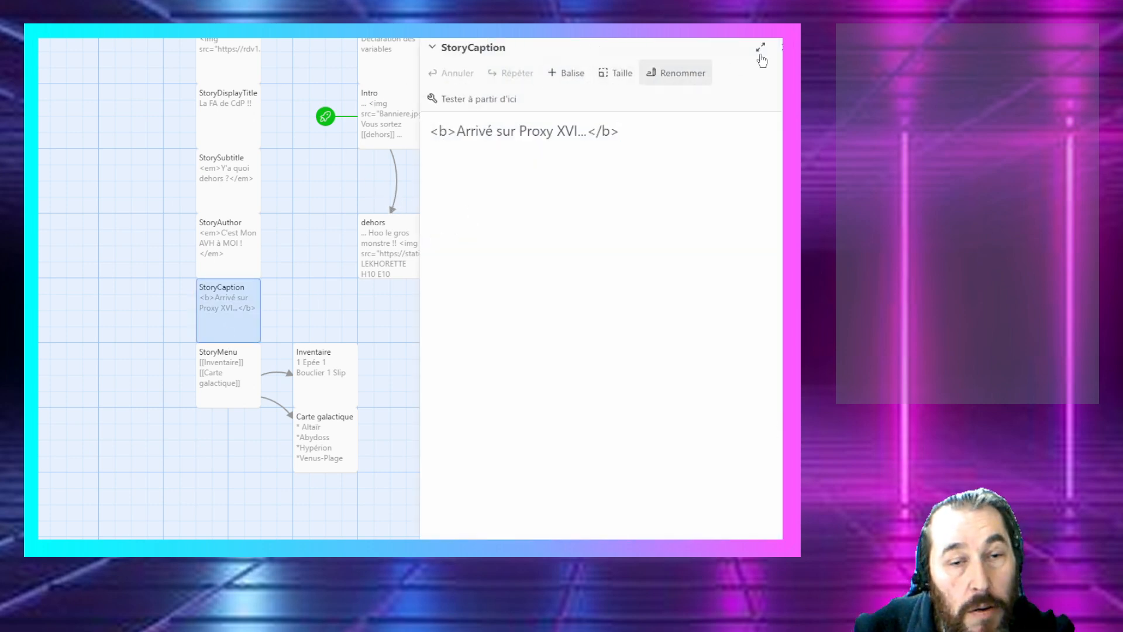
left_click(779, 46)
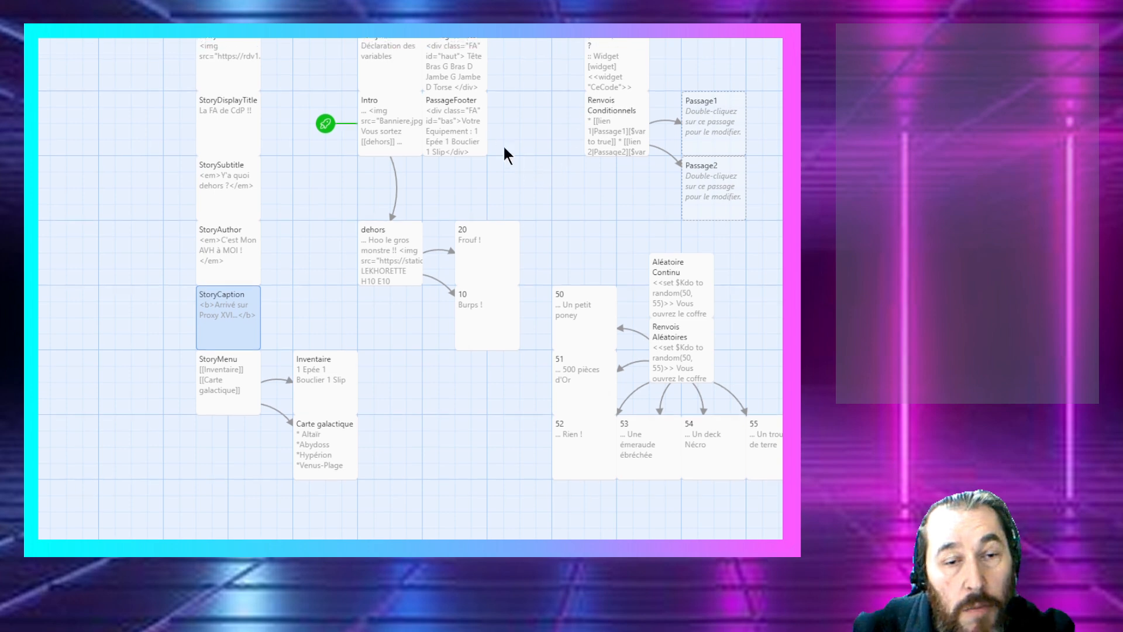
Step: Open the PassageHeader passage, copy its body location list from Tête to Torse and delete it from the div
left_click(462, 108)
double_click(455, 80)
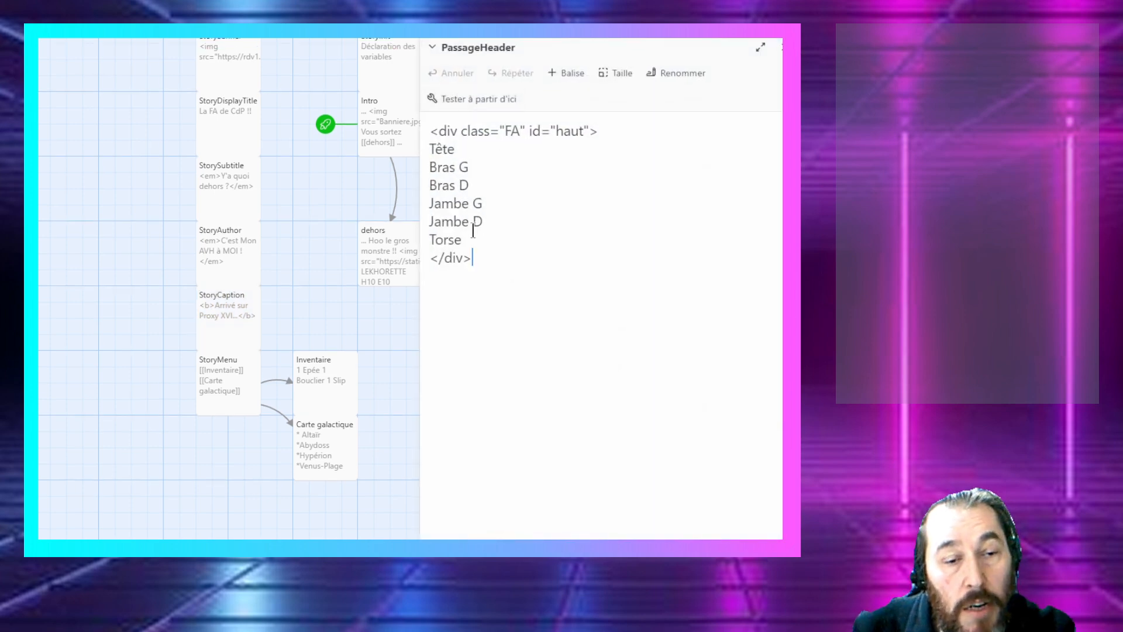
left_click(462, 241)
left_click_drag(462, 241, 382, 147)
key("ctrl+c")
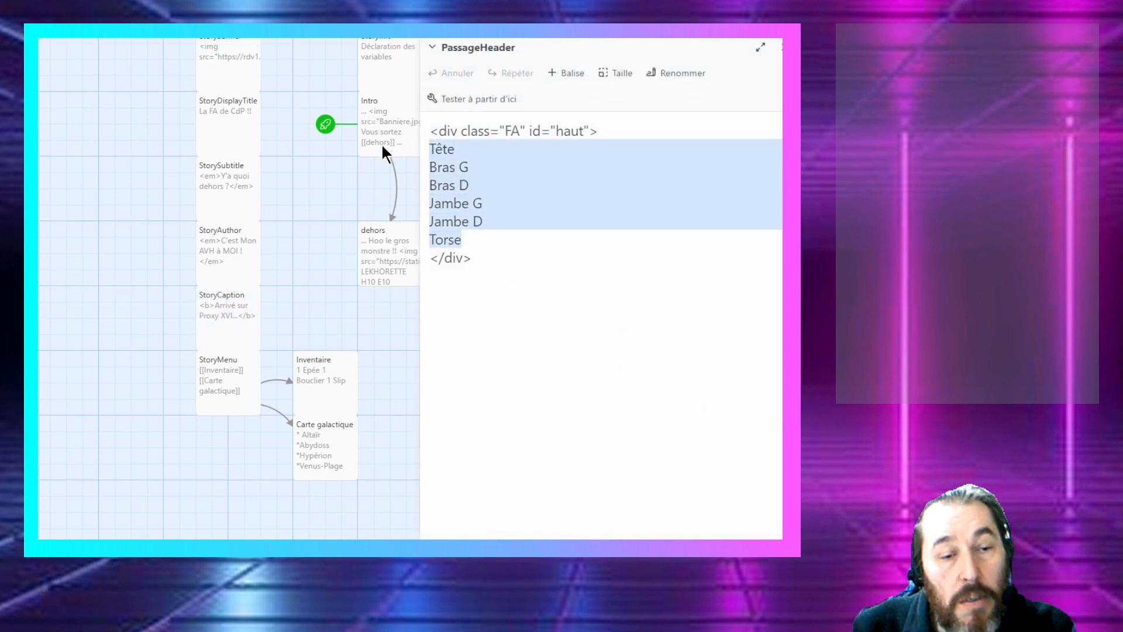
key("BackSpace")
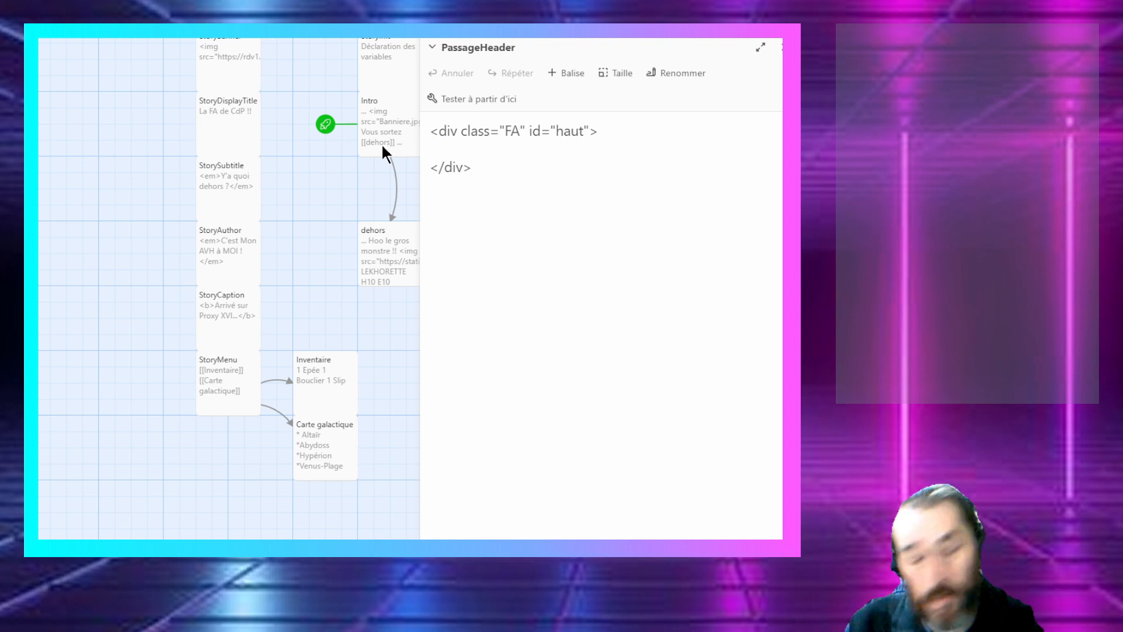
Step: Enter Compétences as the only content of the div in PassageHeader
type("competences")
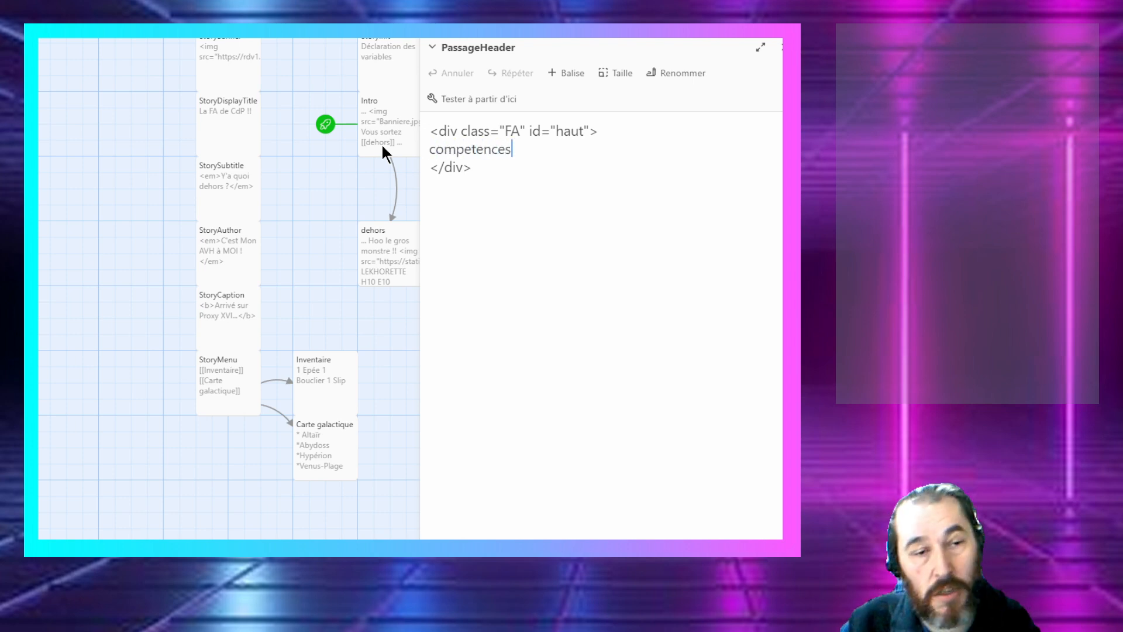
key("Left")
key("Left")
key("Left")
key("Left")
key("Left")
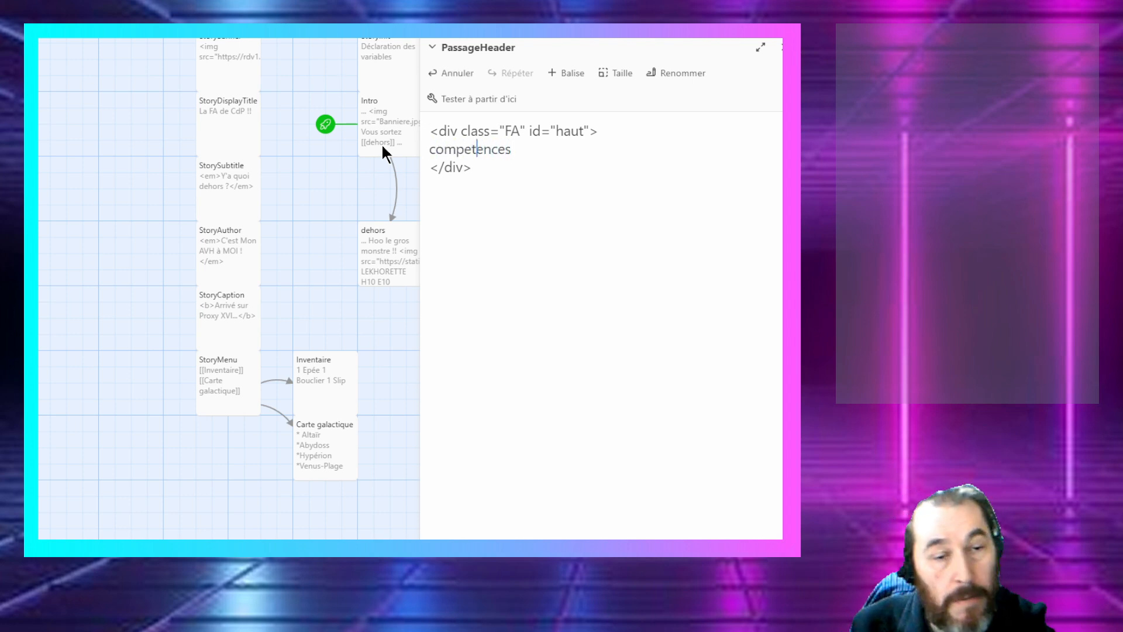
key("BackSpace")
type("é")
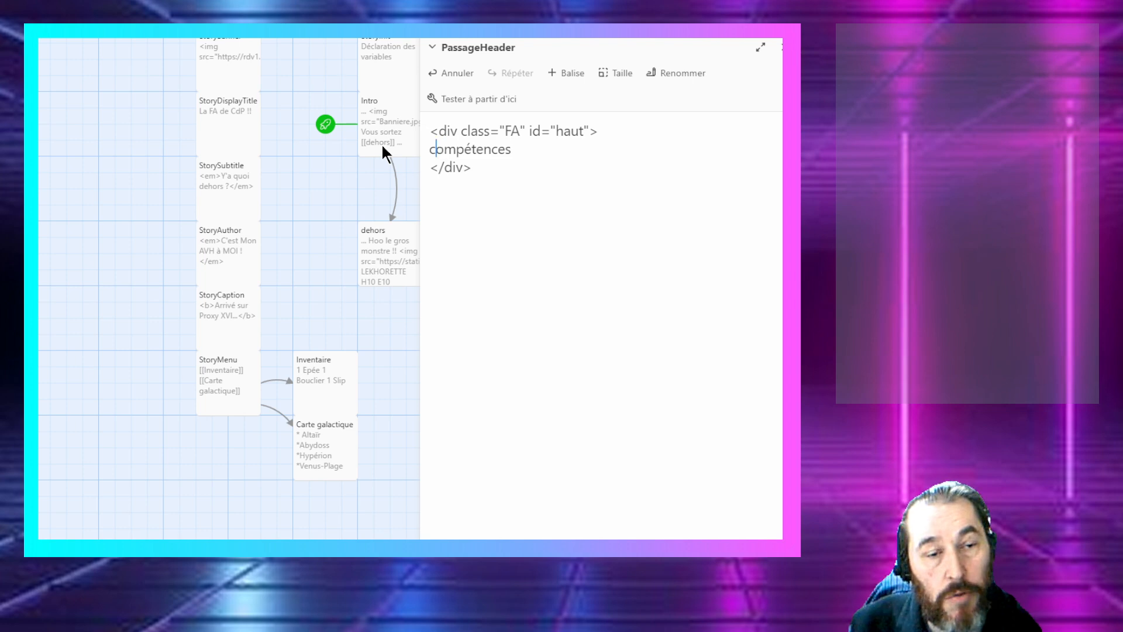
key("Left")
key("Left")
key("Left")
key("Left")
key("BackSpace")
type("C")
left_click(526, 208)
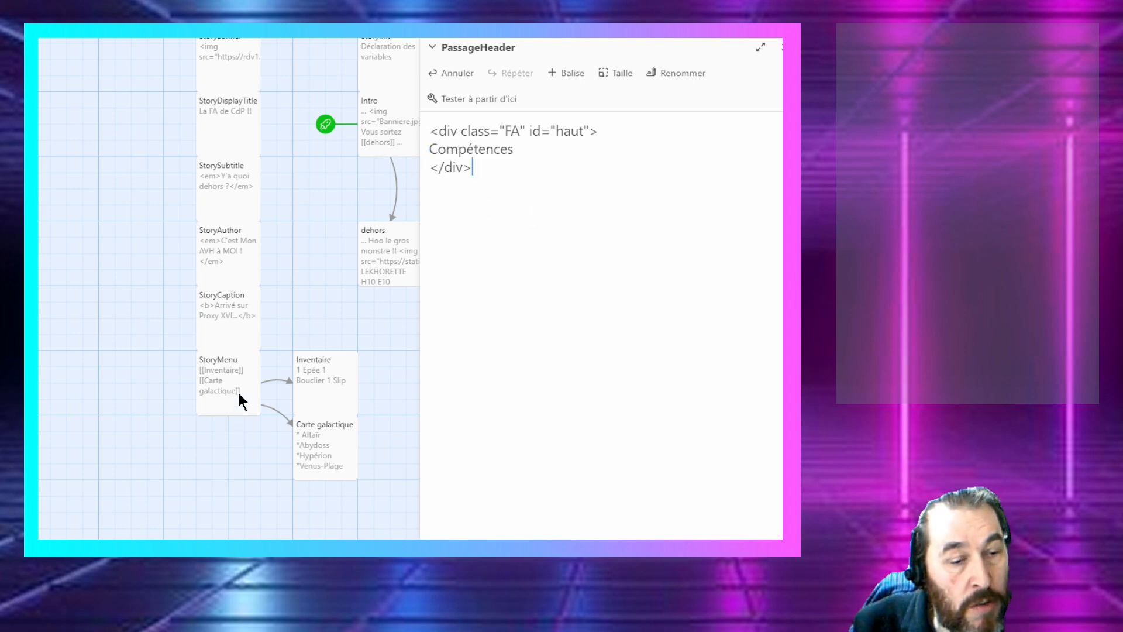
Step: Open the StoryAuthor passage and replace its text with the heading Localisation Héros
double_click(228, 264)
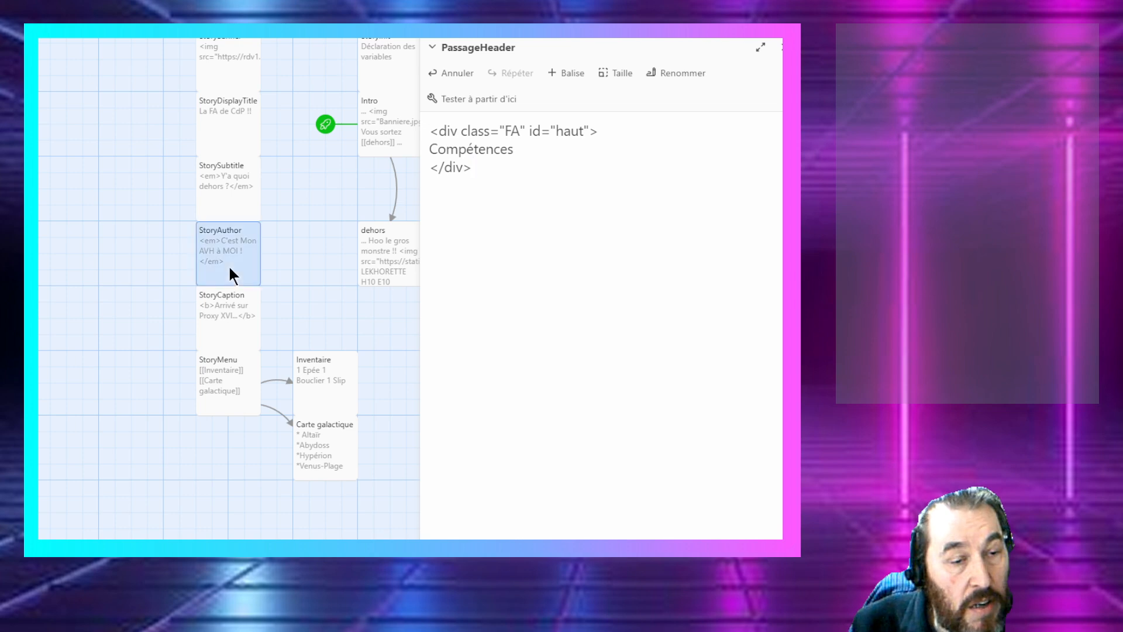
left_click_drag(696, 157, 408, 158)
type("L")
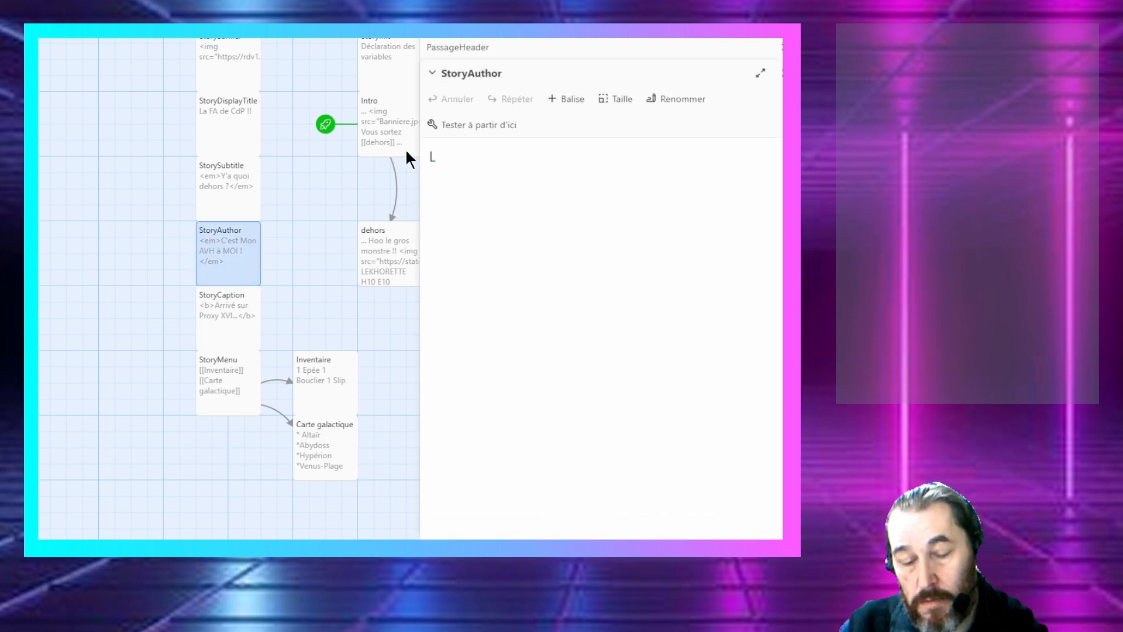
type("ocalis")
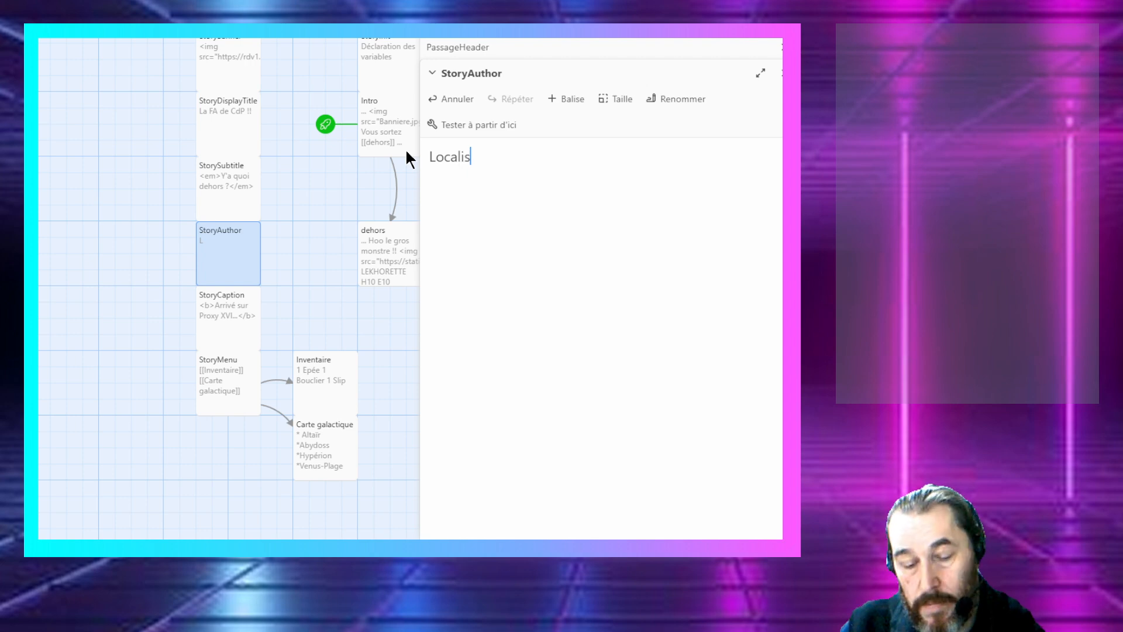
type("ation P")
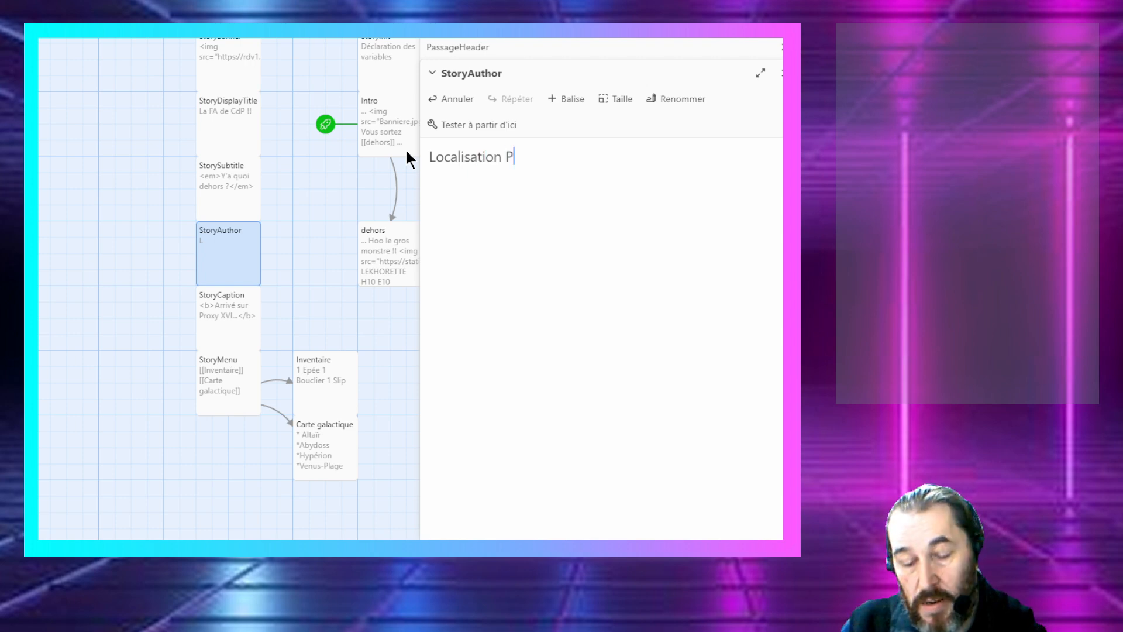
key("BackSpace")
type("Héros")
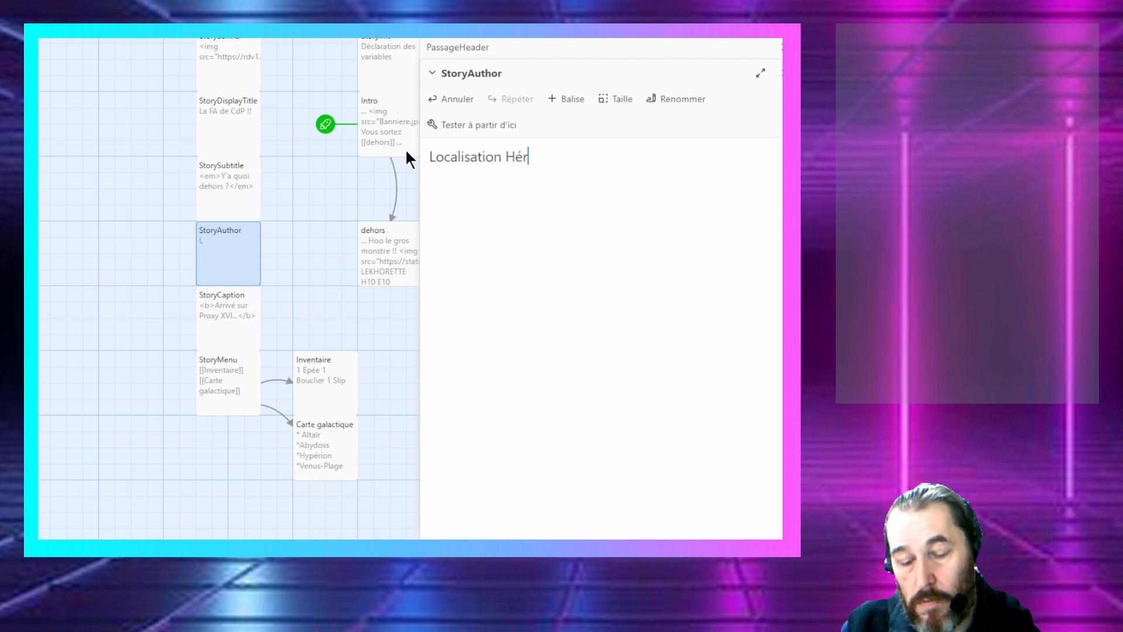
Step: Paste the copied body location list below the Localisation Héros heading, separated by a blank line
key("Return")
key("Return")
key("ctrl+v")
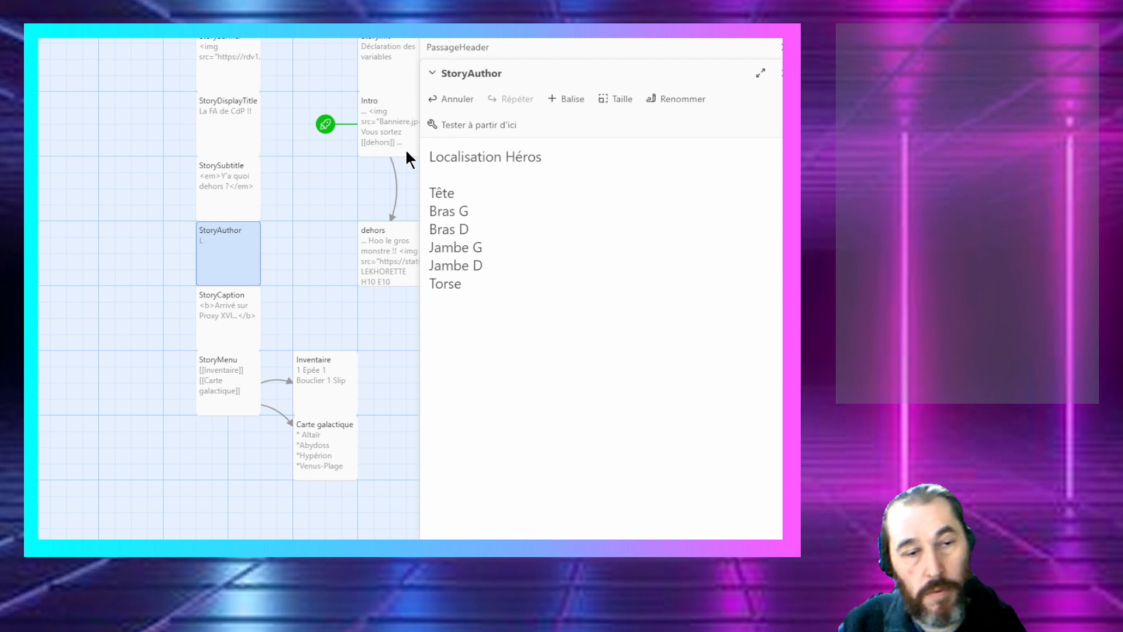
Step: Add a second heading, Localisation Vaisseau, below the body location list, followed by a blank line
type("Loca")
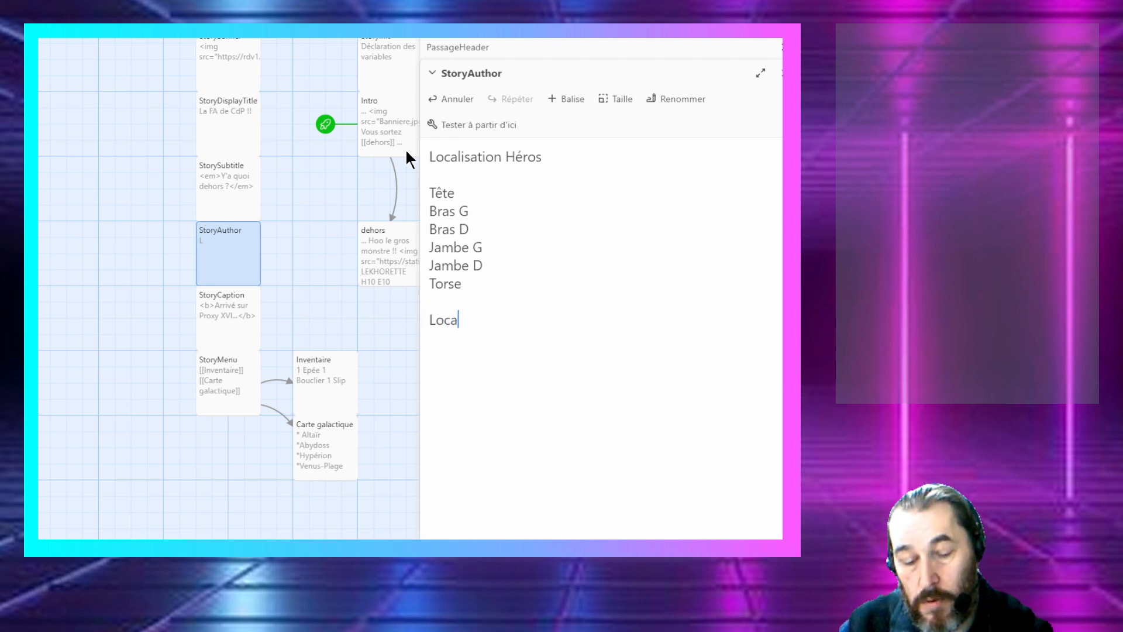
type("lisation")
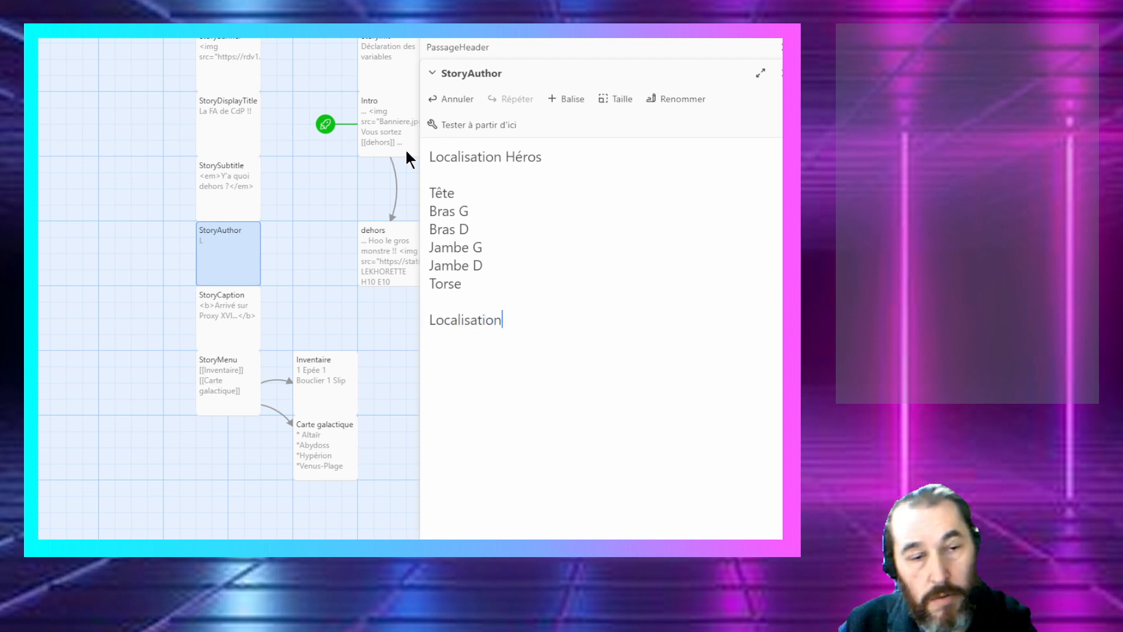
type(" Vaiseau")
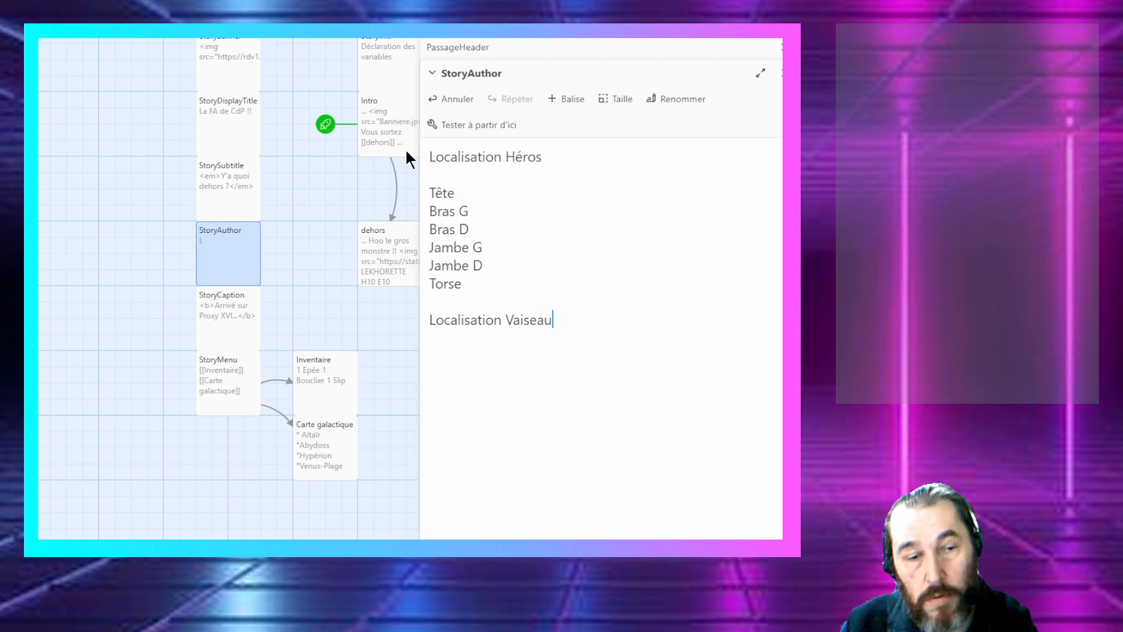
key("BackSpace")
key("BackSpace")
key("BackSpace")
type("sau")
key("BackSpace")
type("eau")
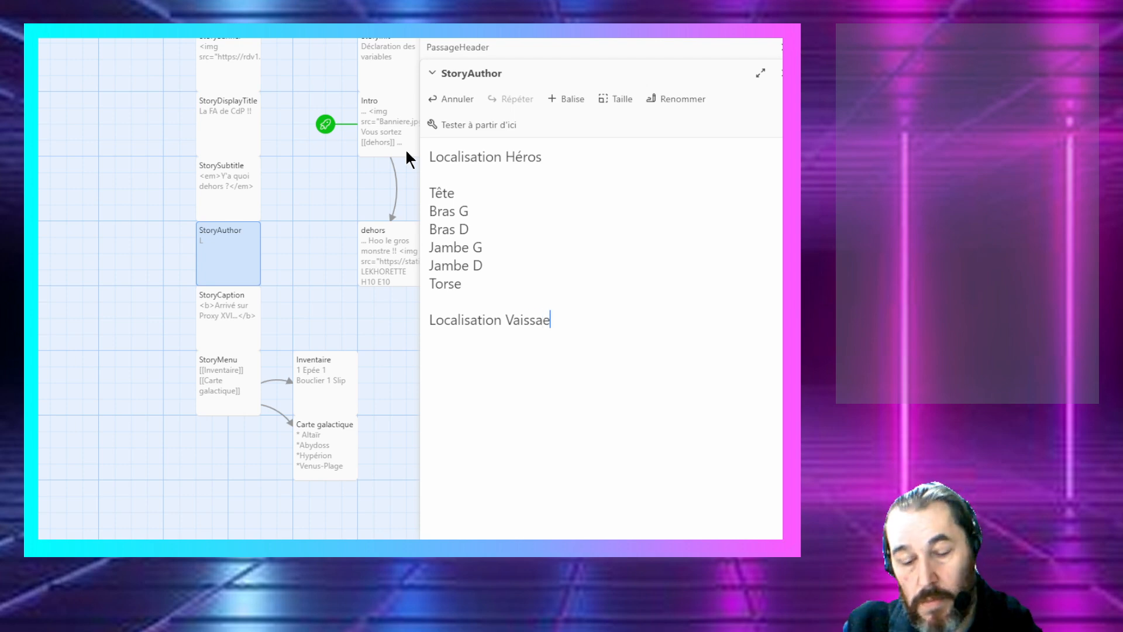
key("BackSpace")
key("BackSpace")
key("BackSpace")
key("BackSpace")
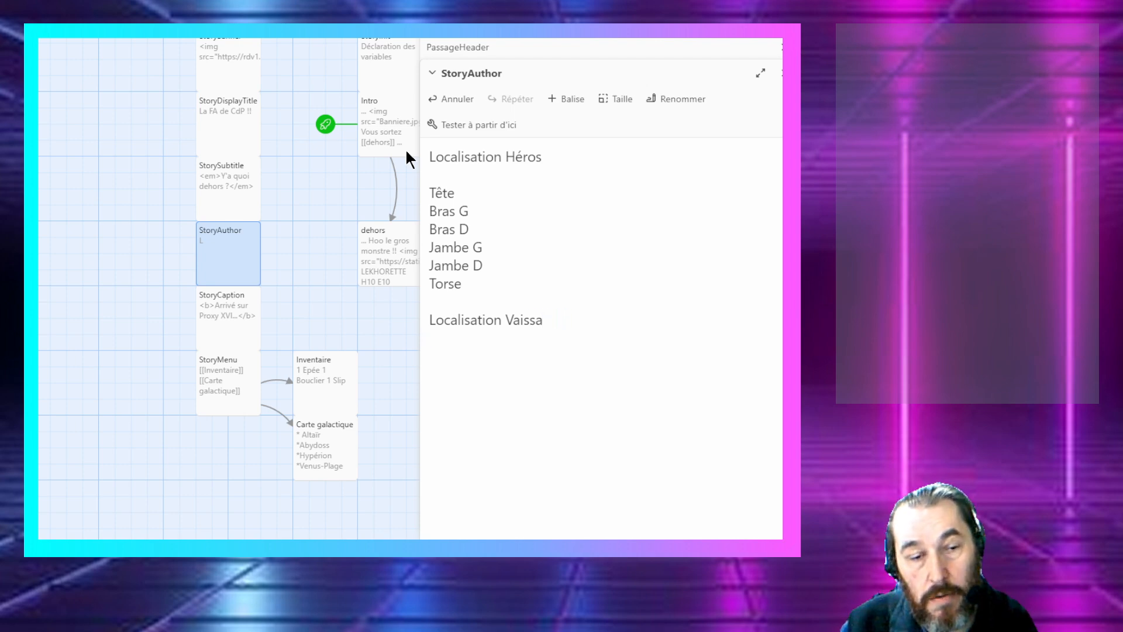
key("BackSpace")
type("eau")
key("Return")
key("Return")
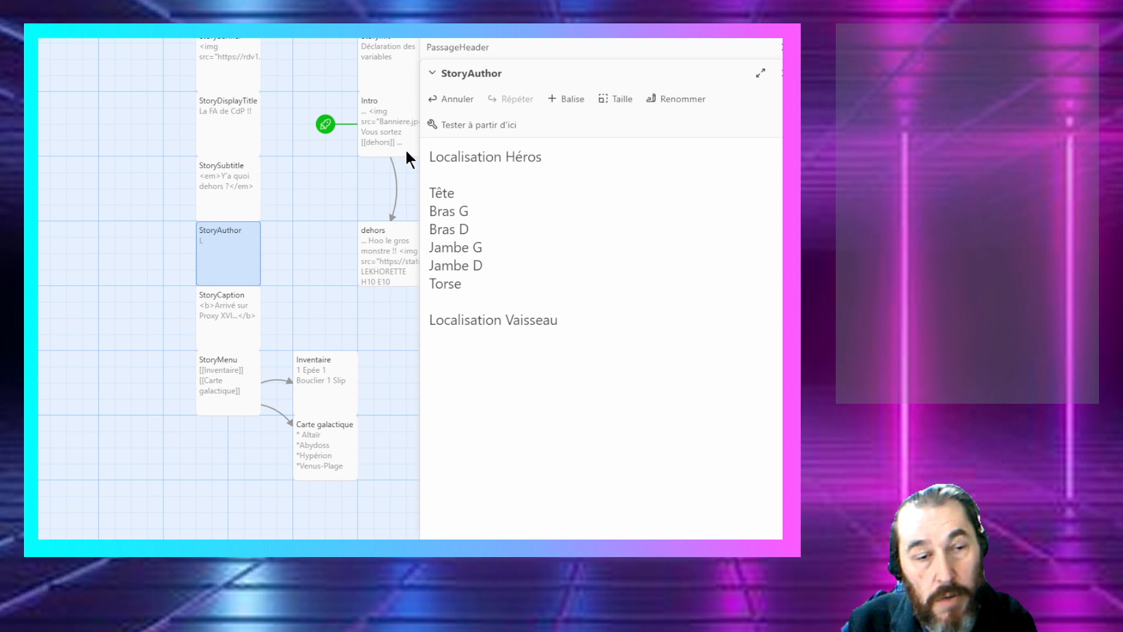
Step: List Cockpit, Aile G and Aile D on separate lines below the Localisation Vaisseau heading in StoryAuthor
type("Cockp")
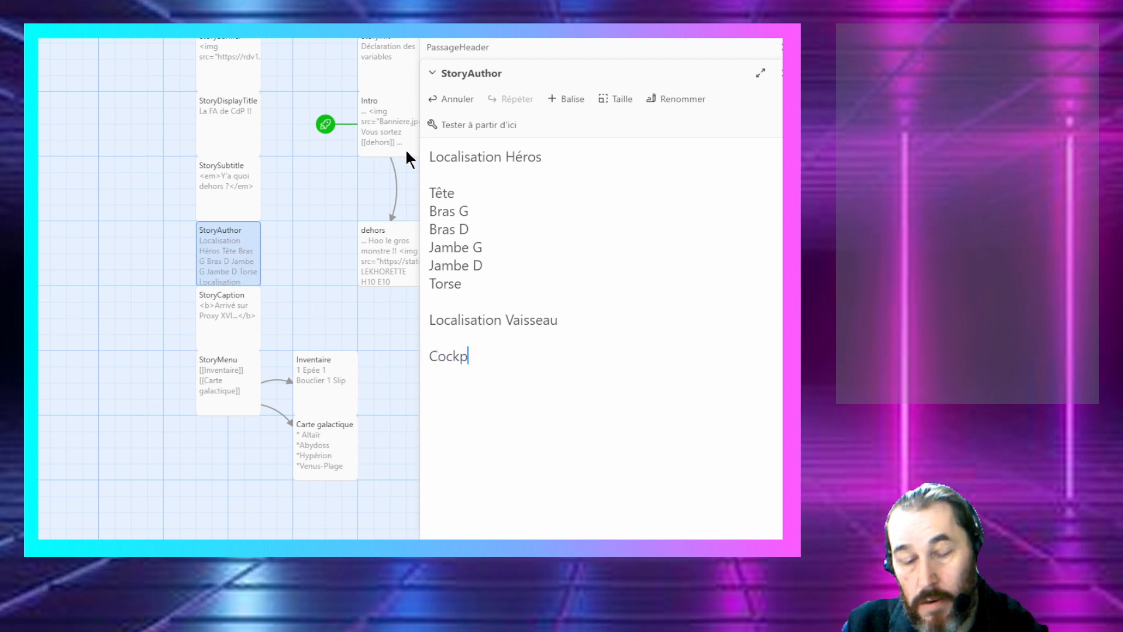
type("ui")
key("BackSpace")
key("BackSpace")
type("it")
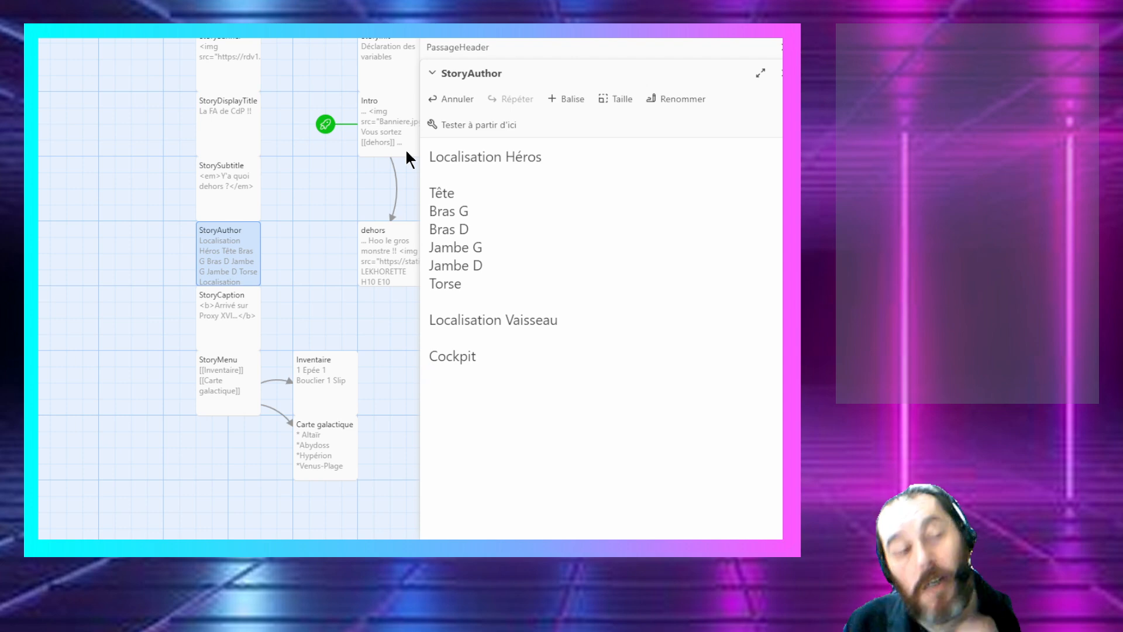
key("Return")
type("Aile G ")
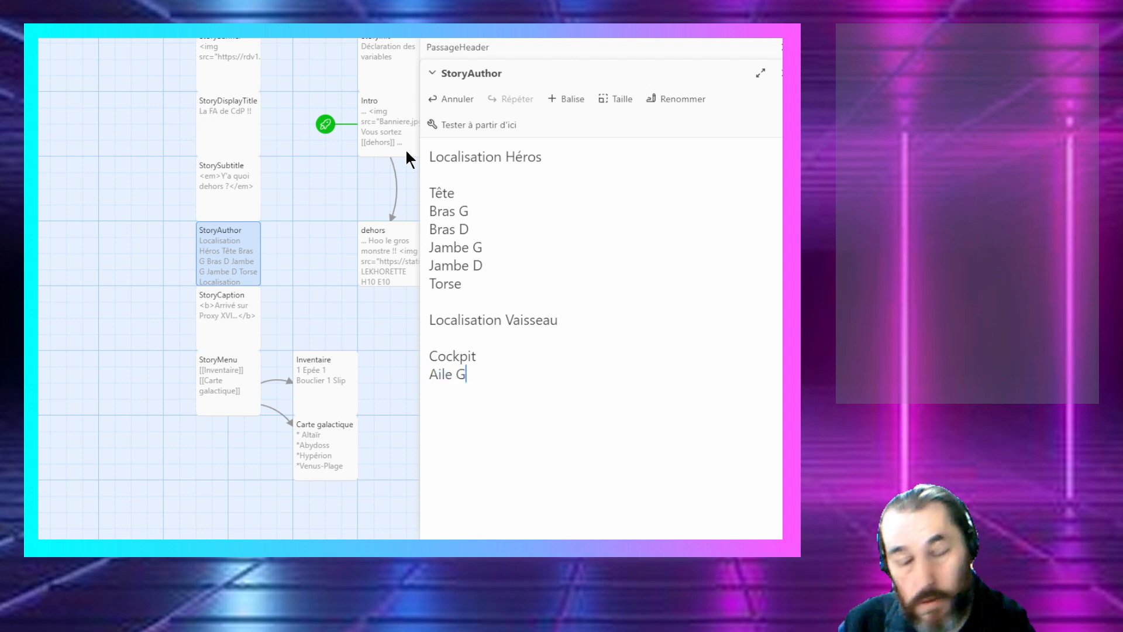
type("Aile D")
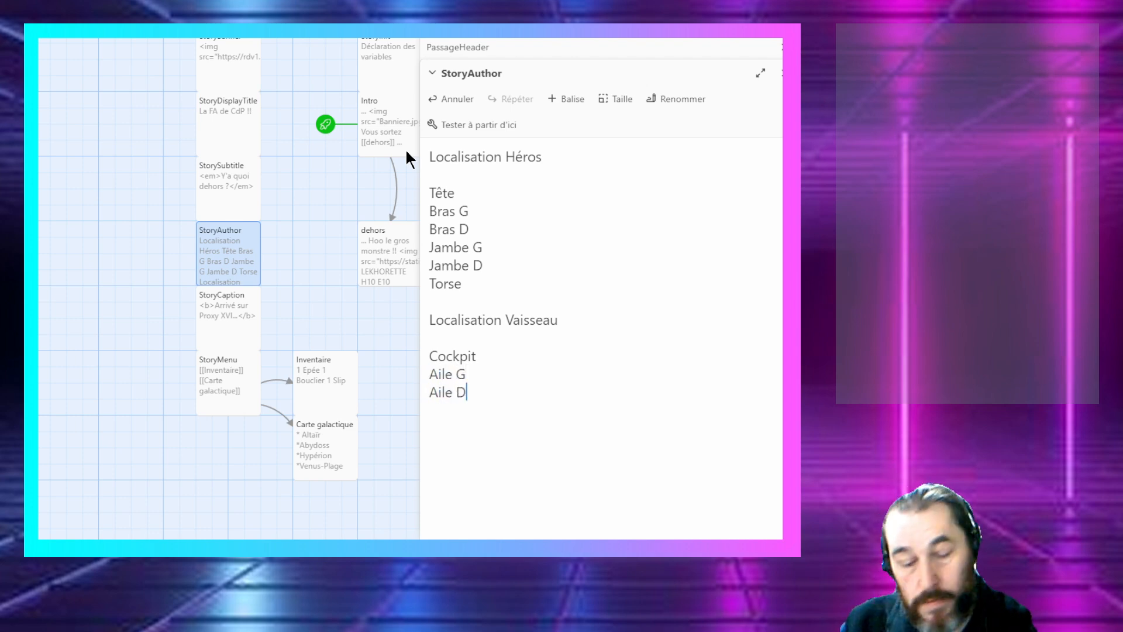
key("Return")
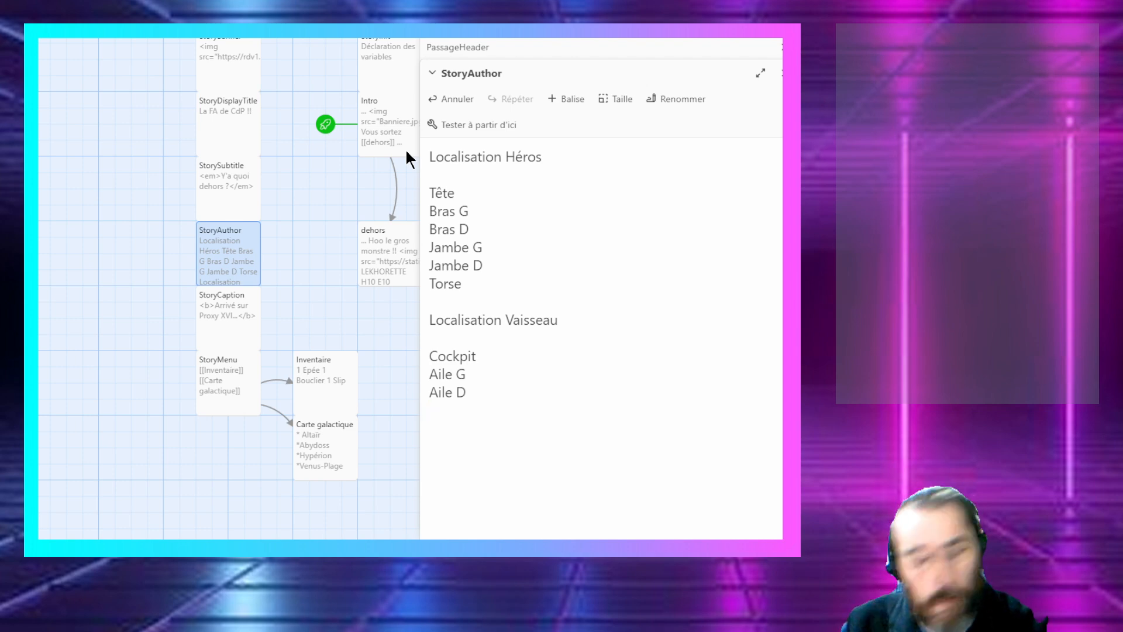
Step: Complete the ship location list with Réacteurs, Propulseurs and Soute on separate lines, and close both open passages
type("Ré")
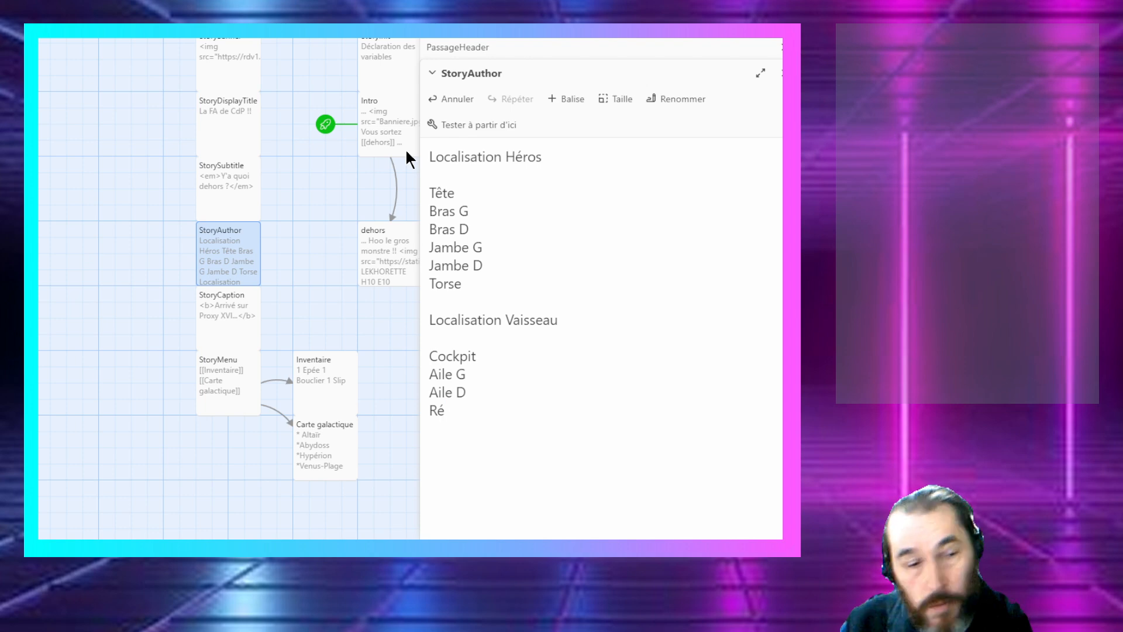
type("acteu")
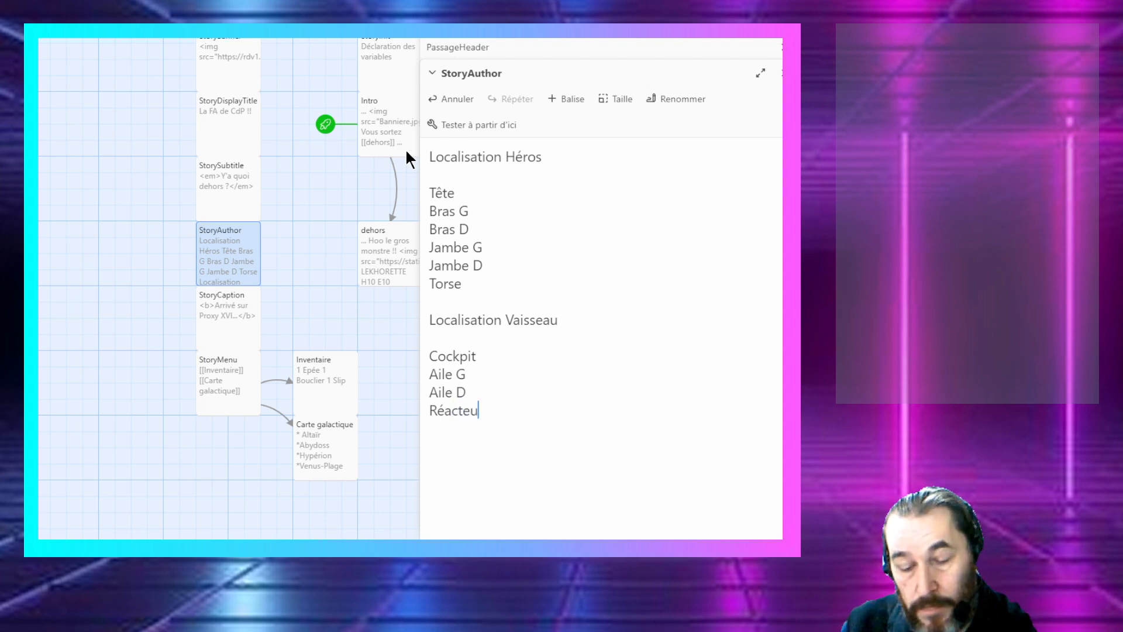
type("rs")
key("Return")
type("Pro")
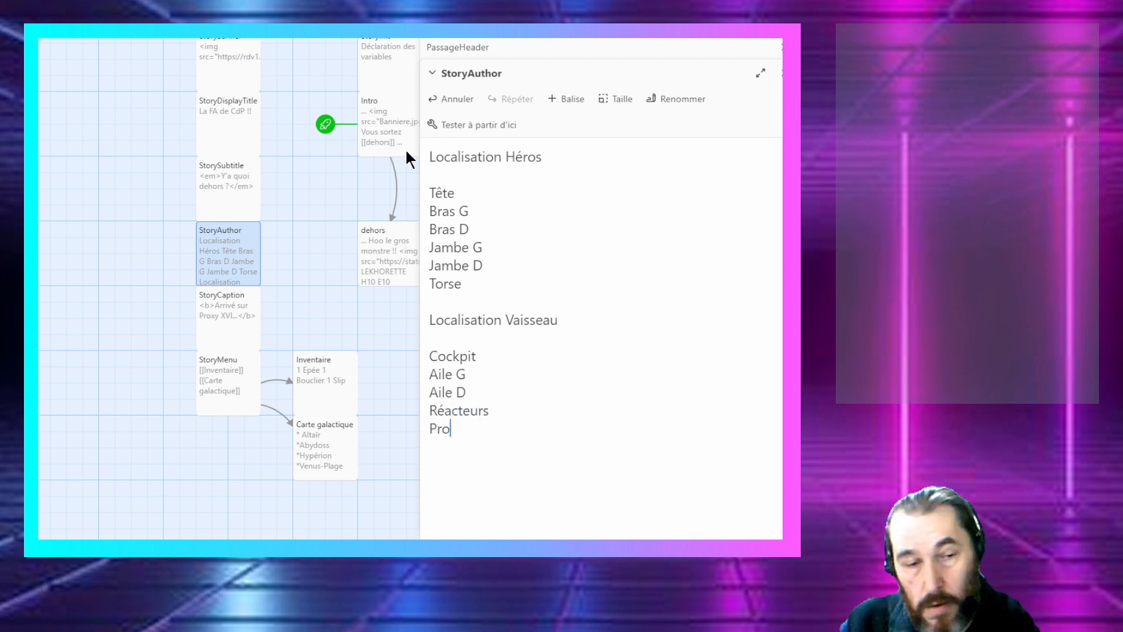
type("pulse")
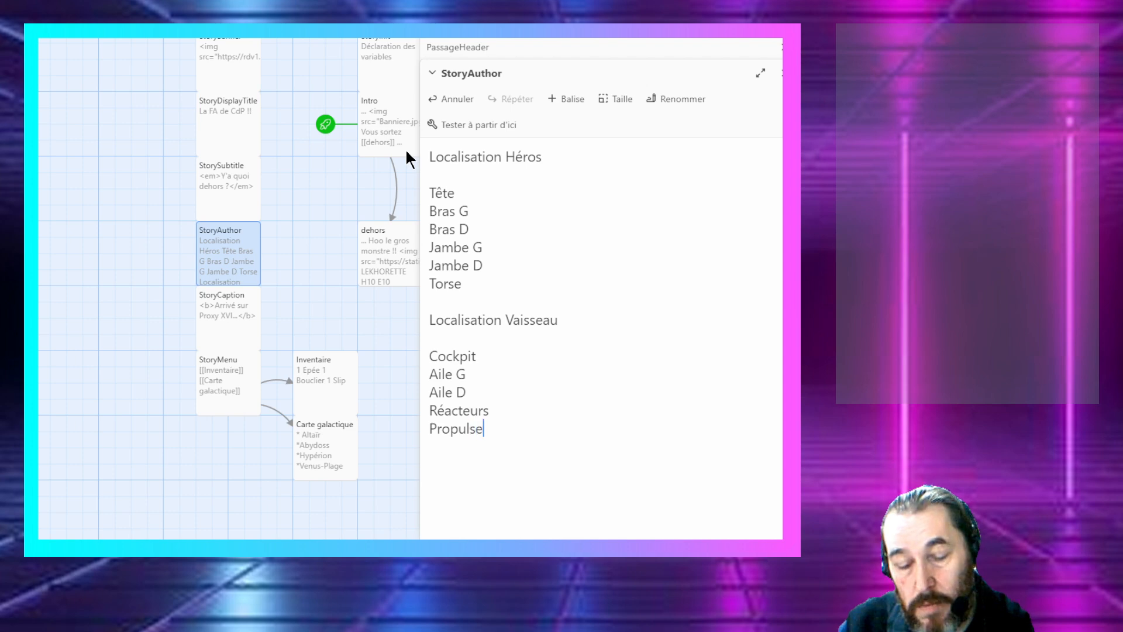
type("urs")
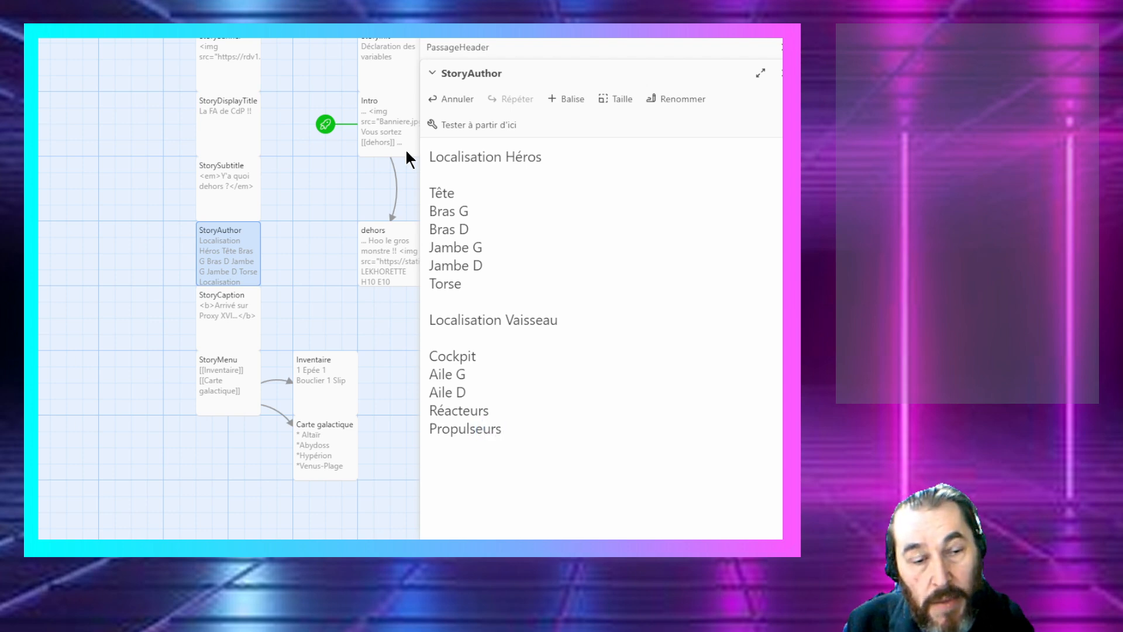
key("Return")
type("Soute")
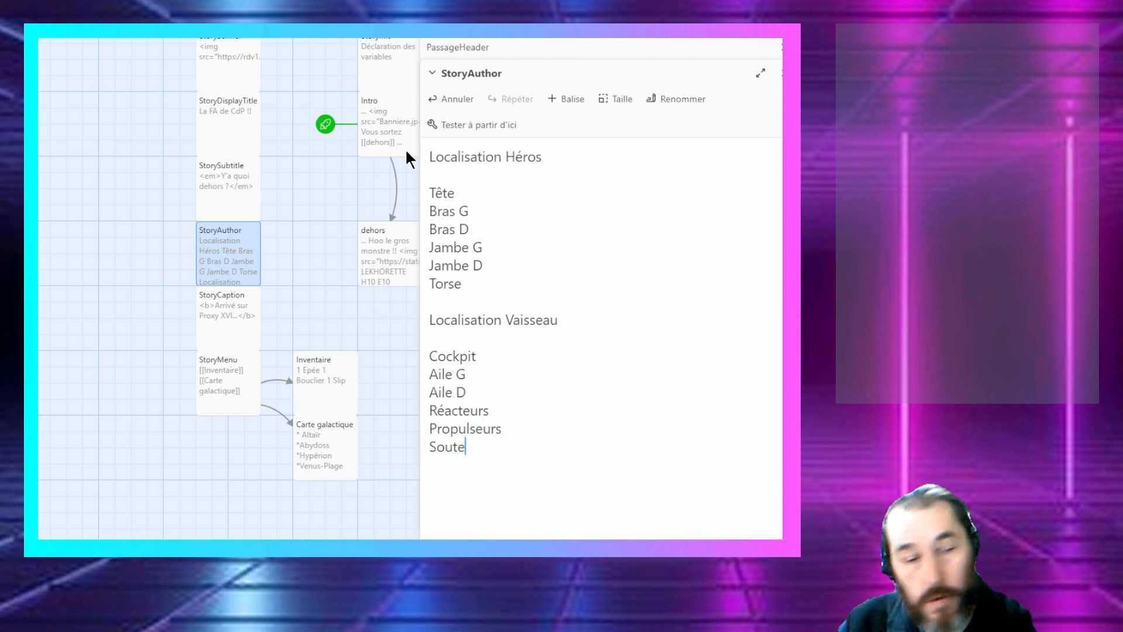
left_click(779, 73)
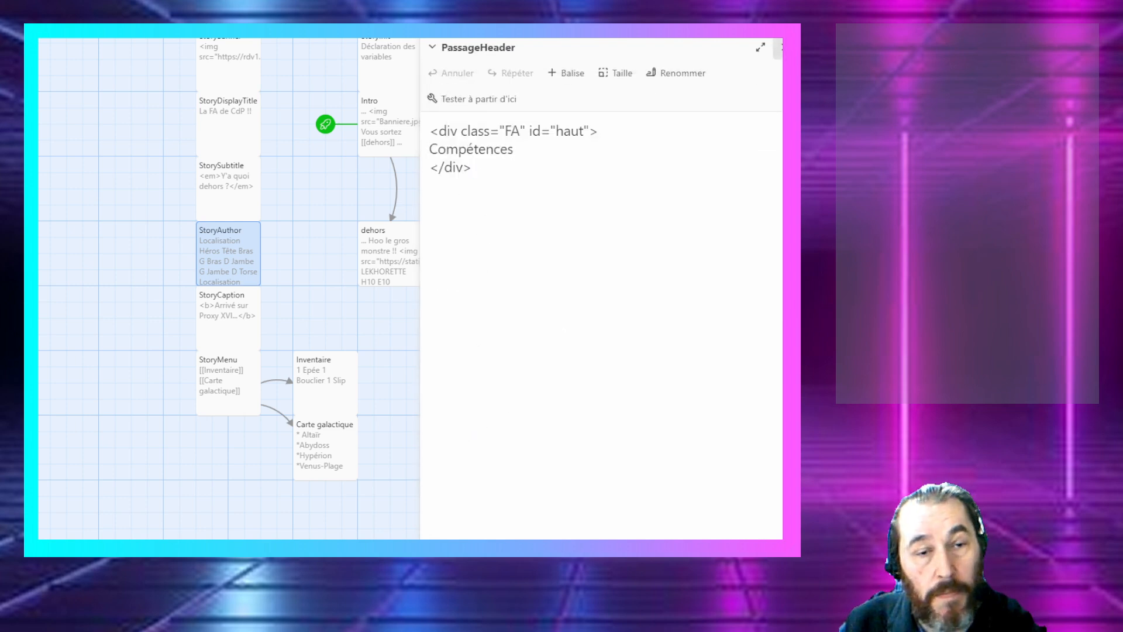
left_click(776, 47)
Step: Test the story from the Intro passage and examine the whole sidebar with the hero and ship location lists
left_click(390, 122)
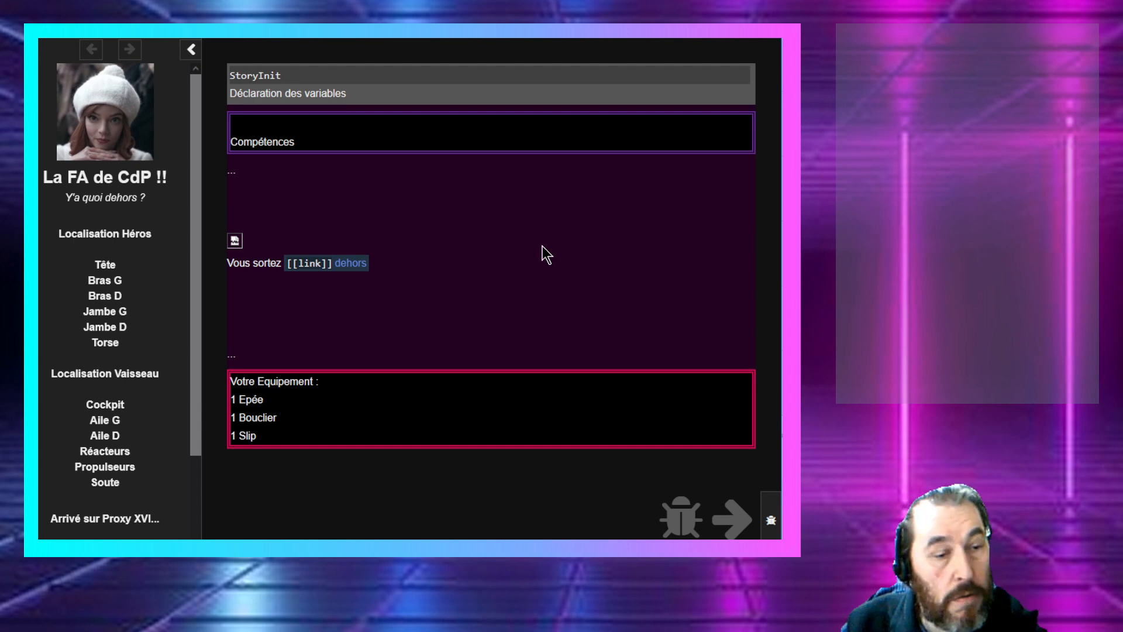
scroll(189, 238, "down", 3)
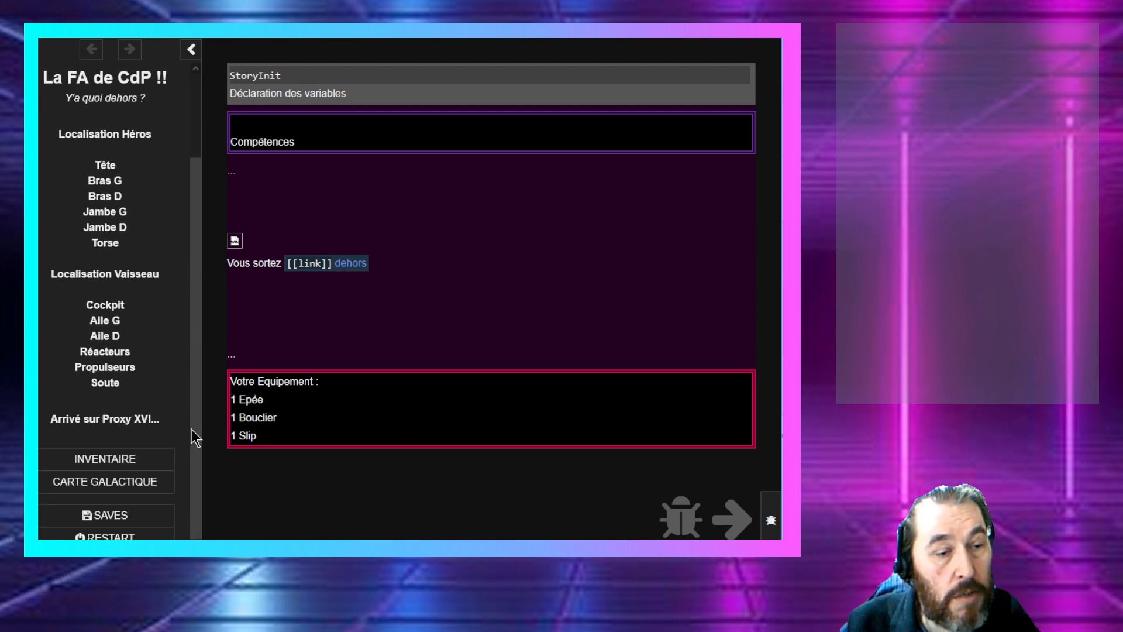
scroll(192, 294, "up", 3)
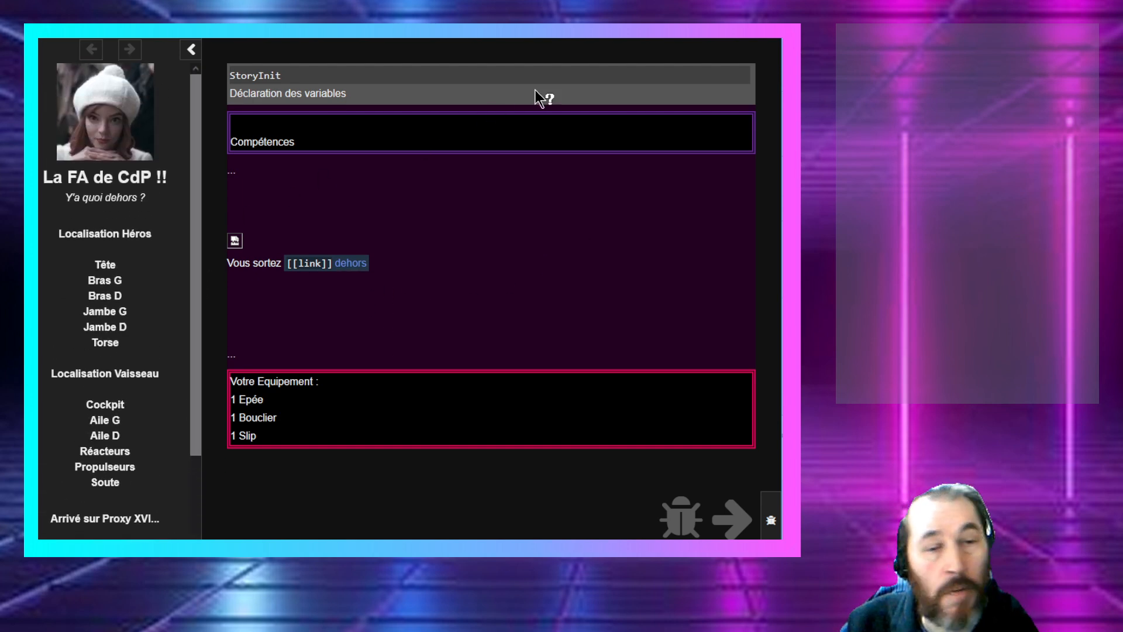
Step: Return to the story map and cut the whole image tag out of the StoryBanner passage
key("ctrl+Tab")
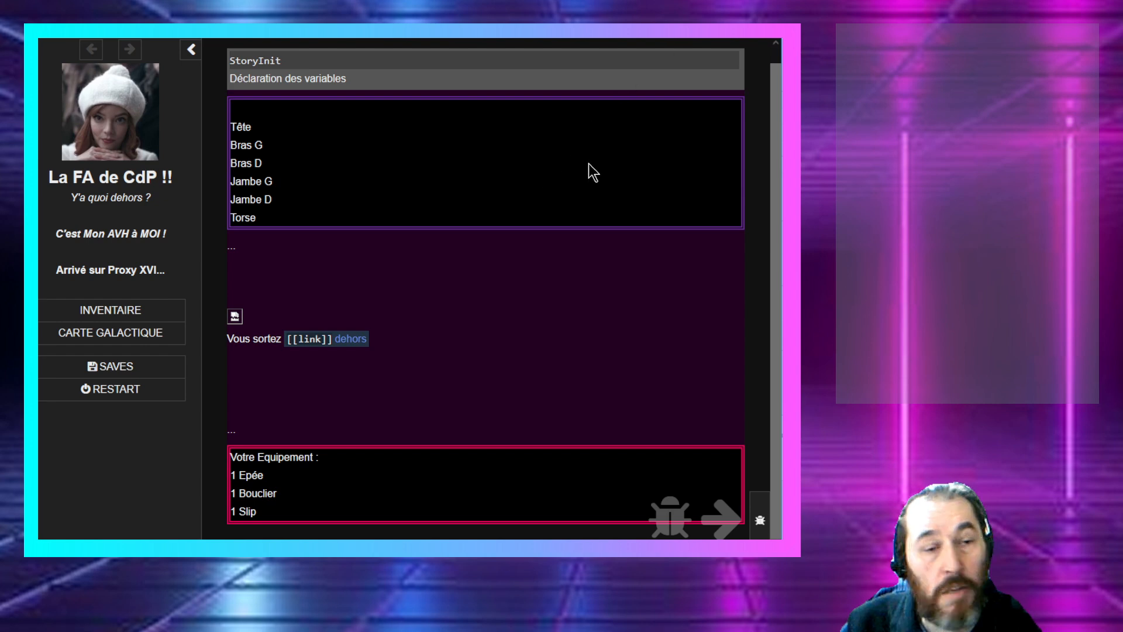
key("ctrl+Tab")
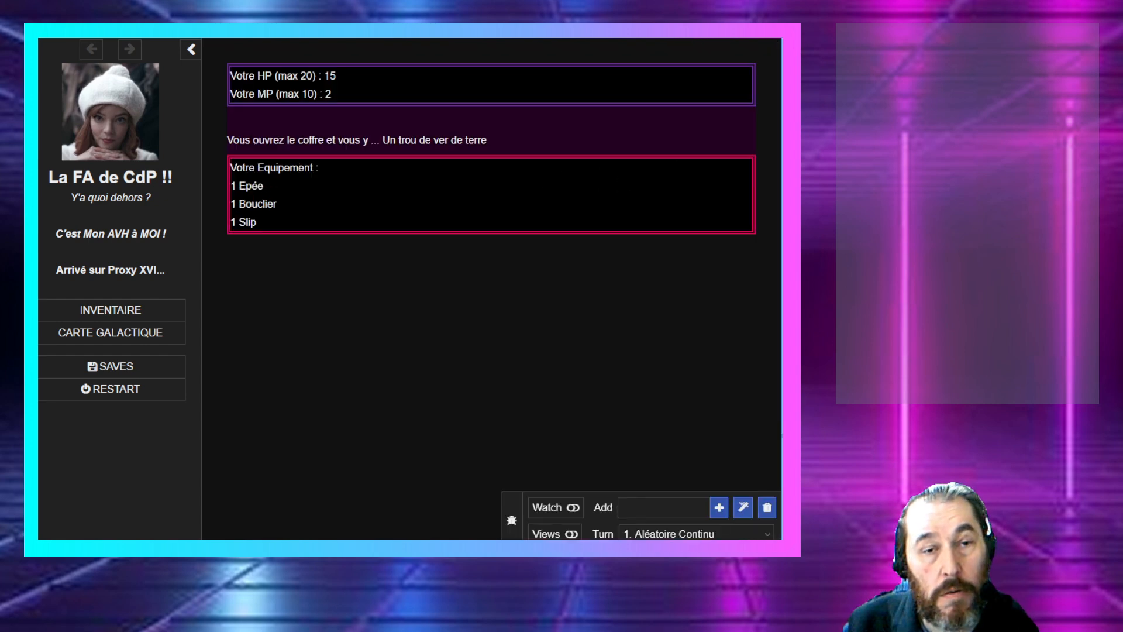
key("ctrl+Tab")
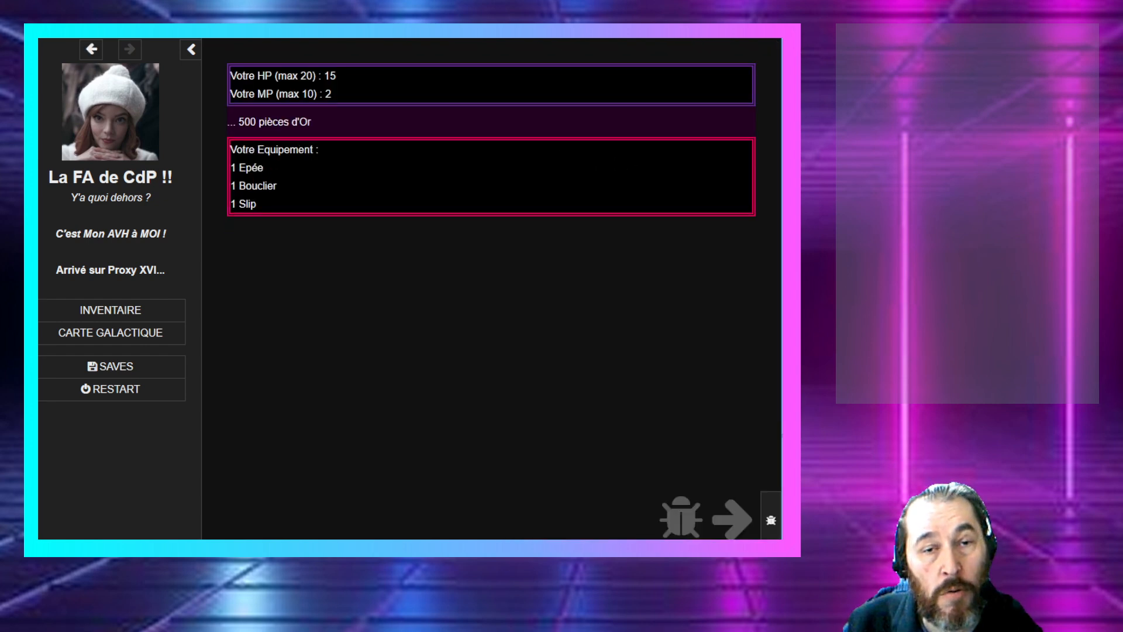
key("ctrl+Tab")
key("ctrl+Tab")
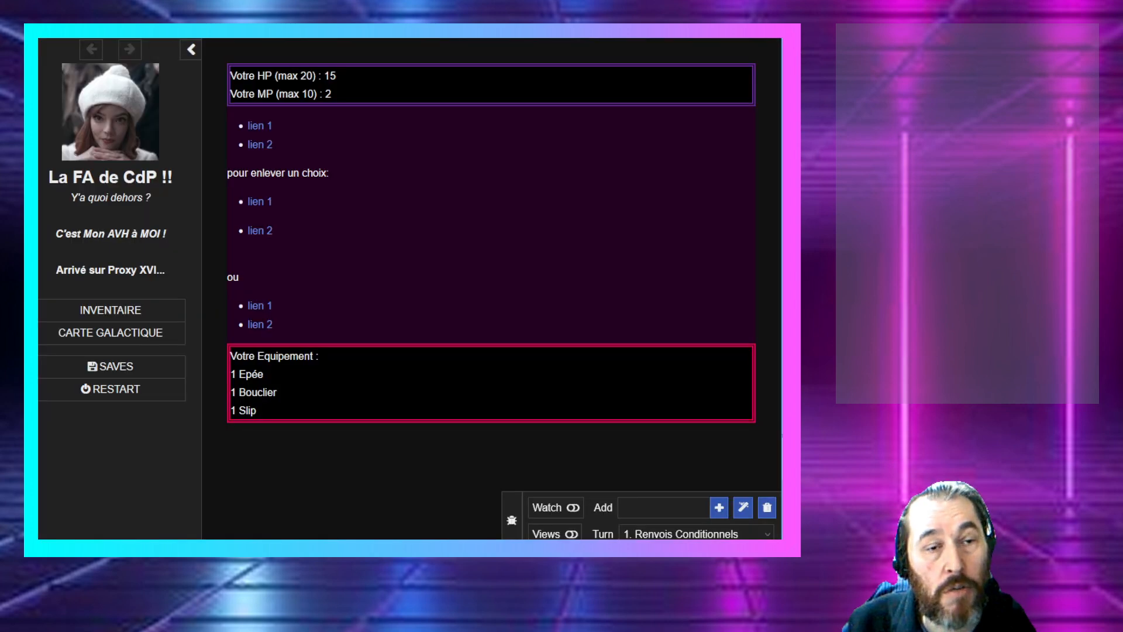
key("ctrl+Tab")
key("ctrl+Tab")
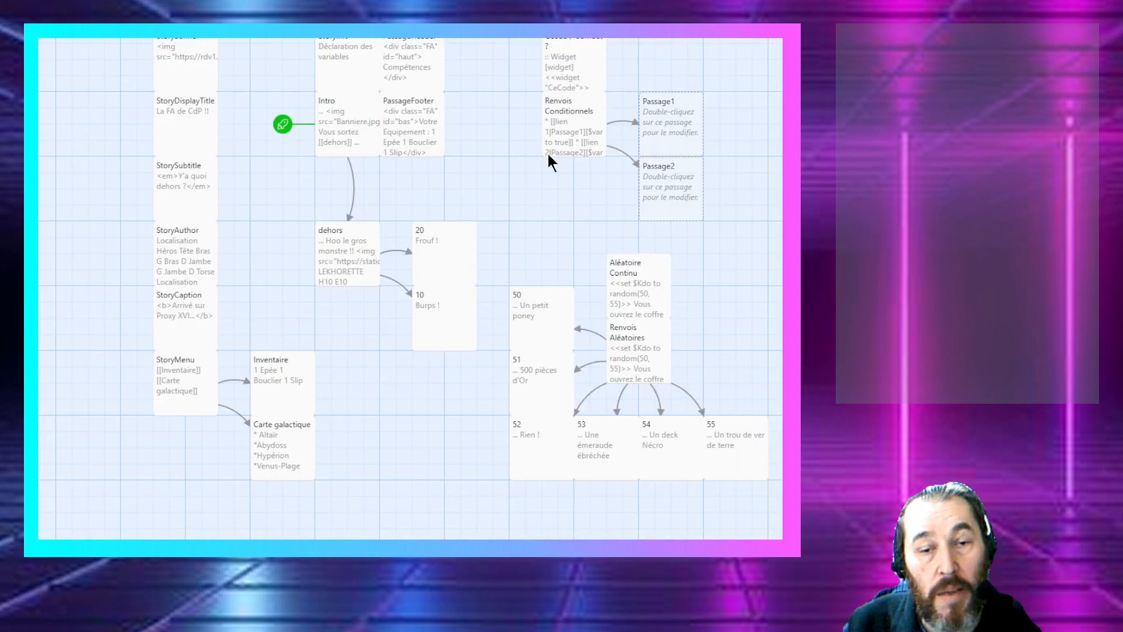
double_click(165, 87)
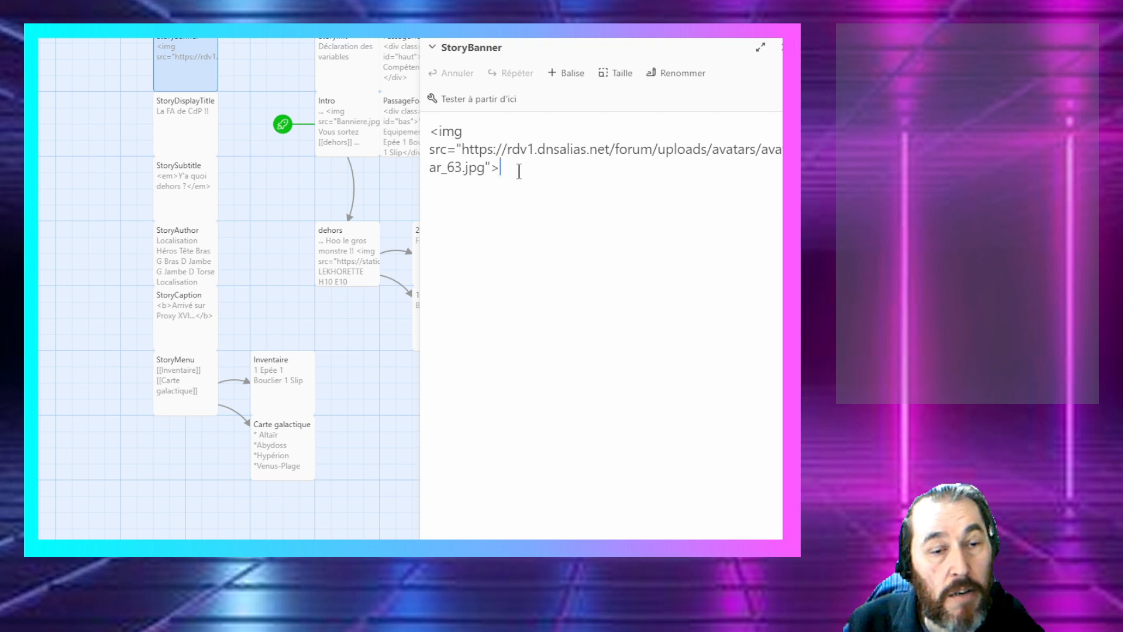
left_click_drag(519, 171, 366, 110)
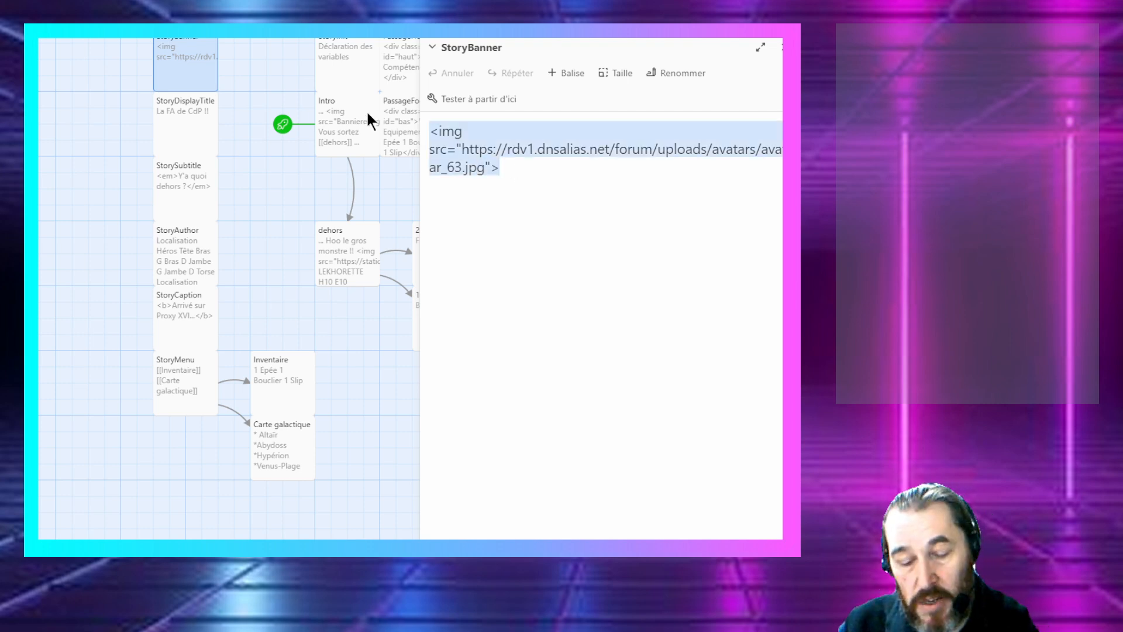
key("ctrl+x")
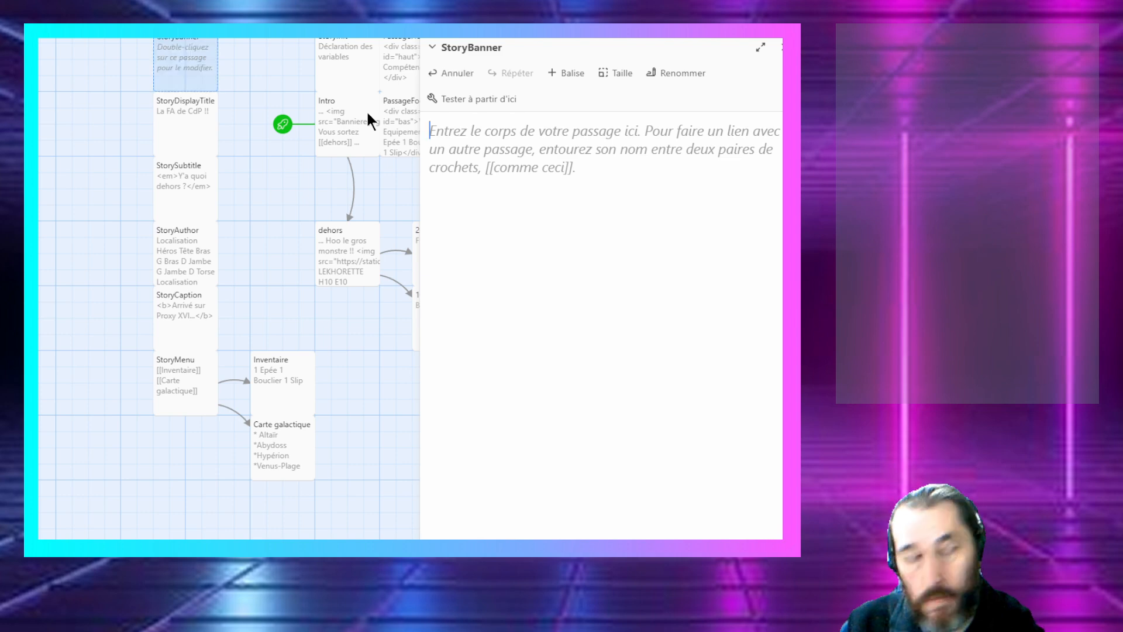
Step: Enter Bannière as the placeholder text of the StoryBanner passage and close it
type("Balière")
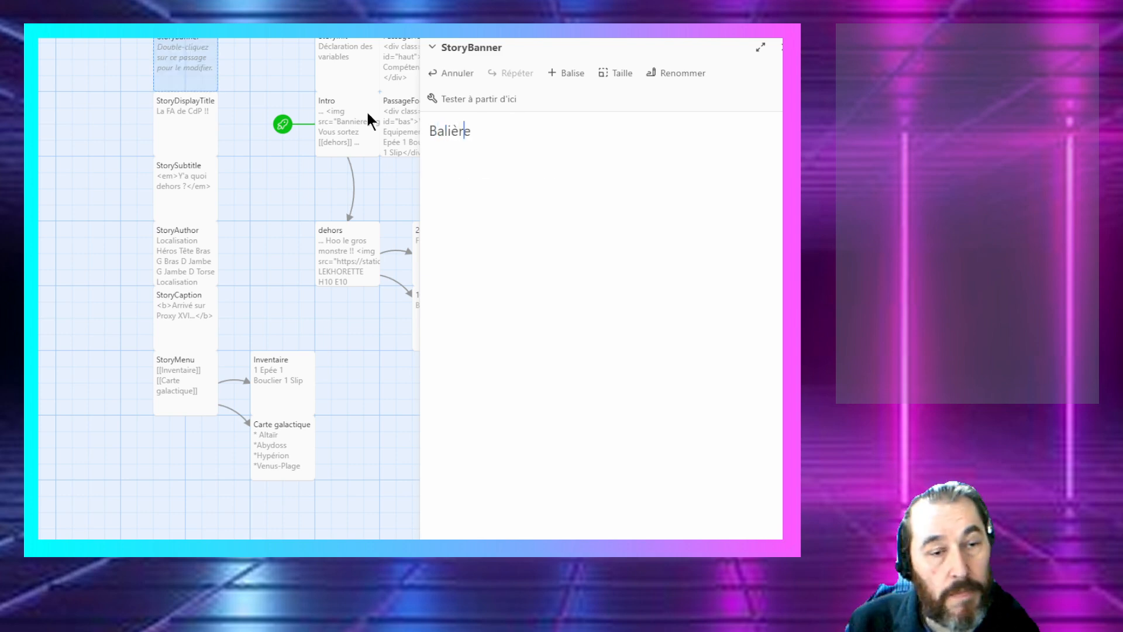
key("Left")
key("Left")
key("Left")
key("Left")
key("BackSpace")
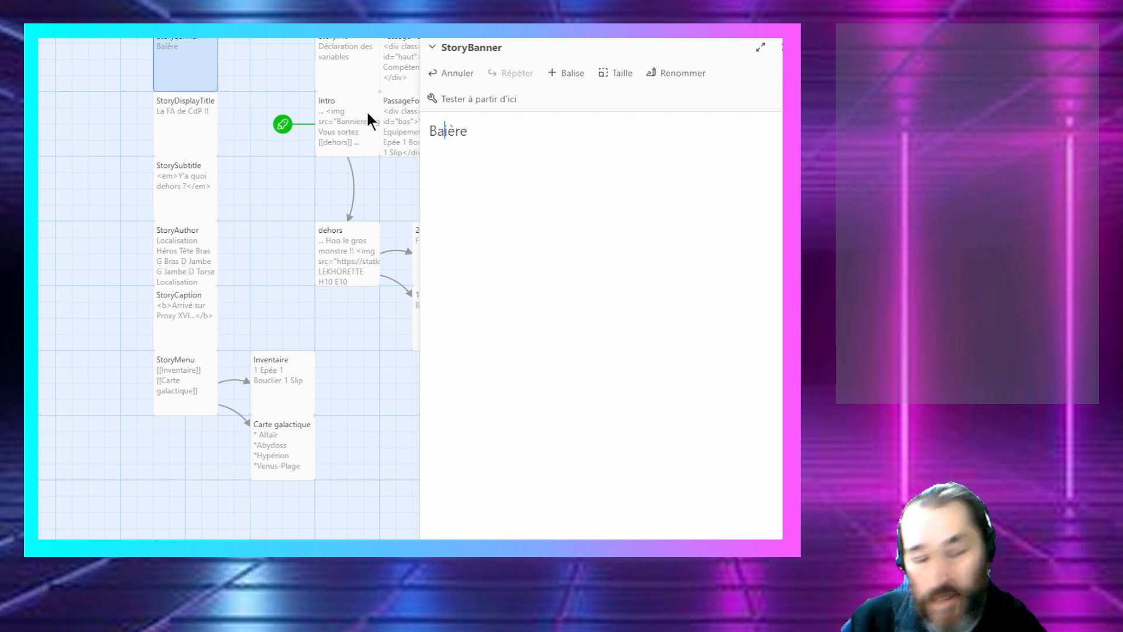
type("nn")
left_click(778, 59)
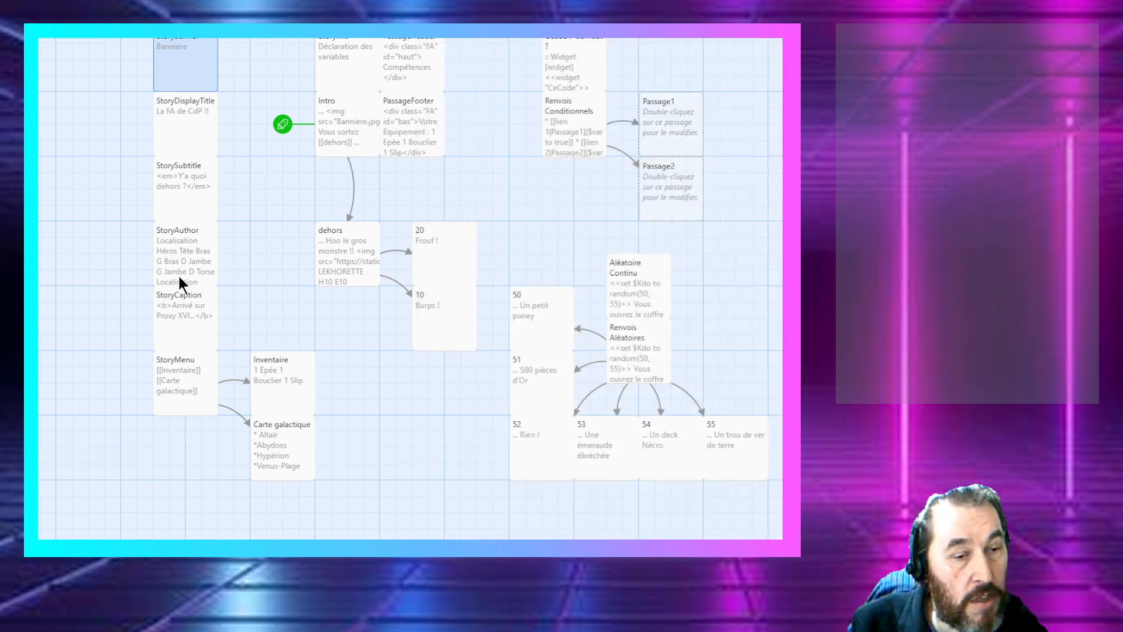
Step: Open the StoryAuthor passage and paste the cut image tag on the blank line below Localisation Héros
double_click(176, 304)
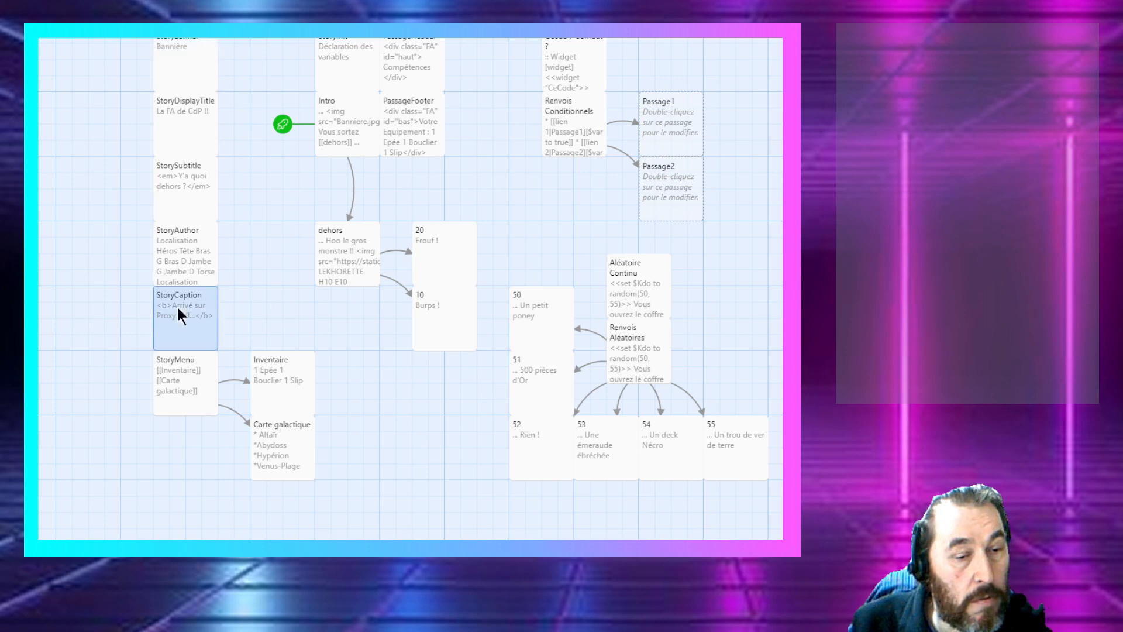
left_click(177, 267)
double_click(177, 267)
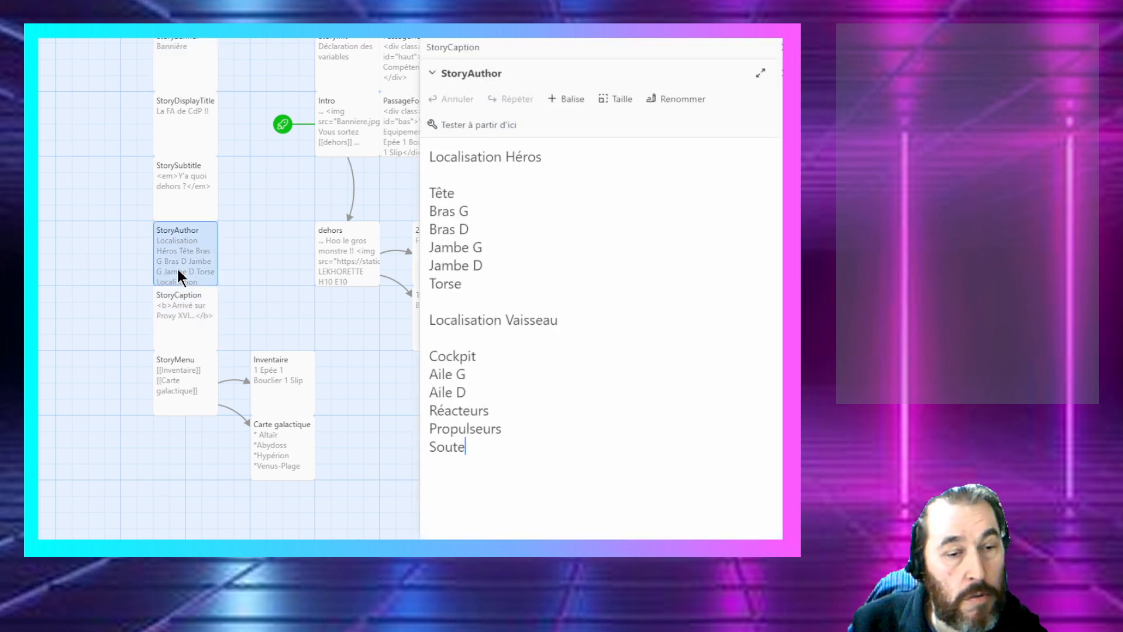
left_click(471, 196)
left_click(474, 171)
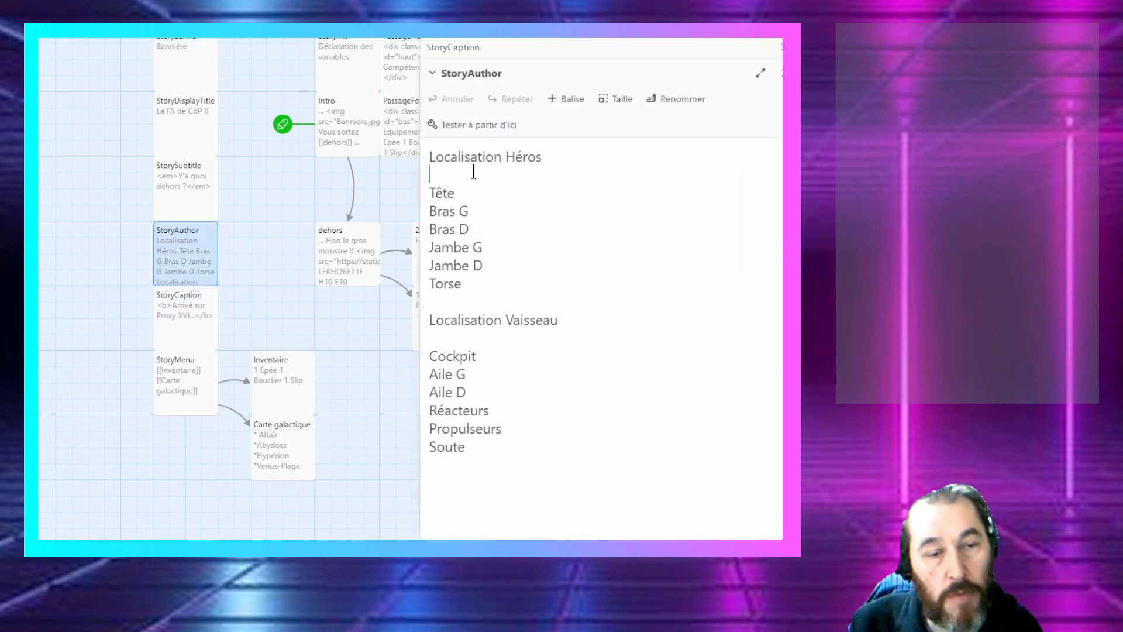
key("ctrl+v")
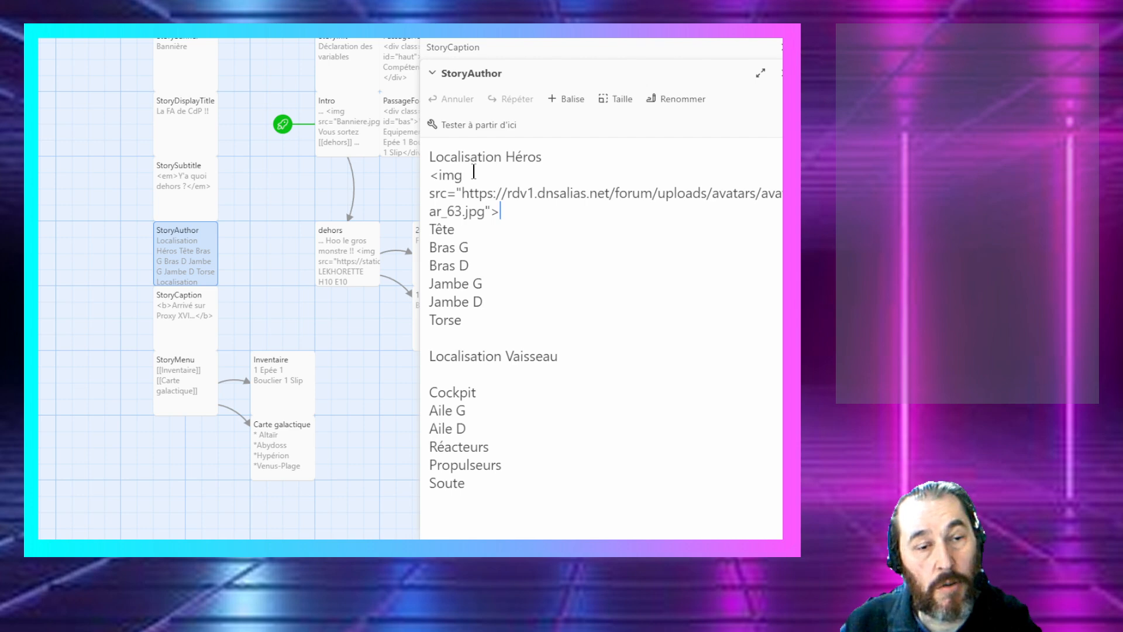
Step: Paste the same image tag on the blank line below Localisation Vaisseau and close the open passages
left_click(438, 375)
key("ctrl+v")
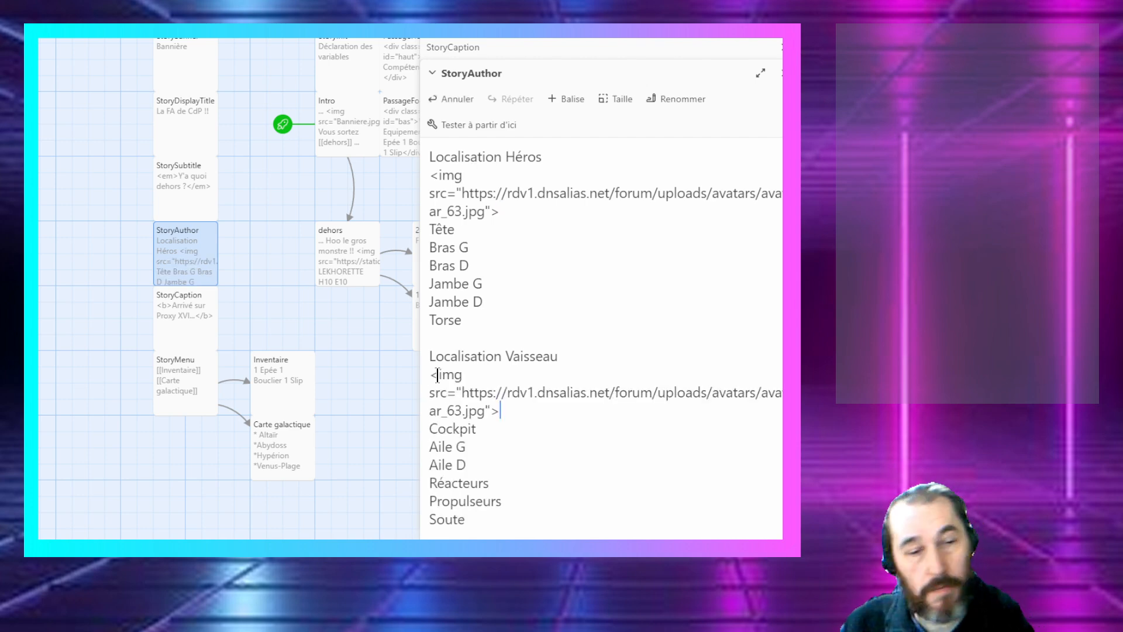
left_click(781, 73)
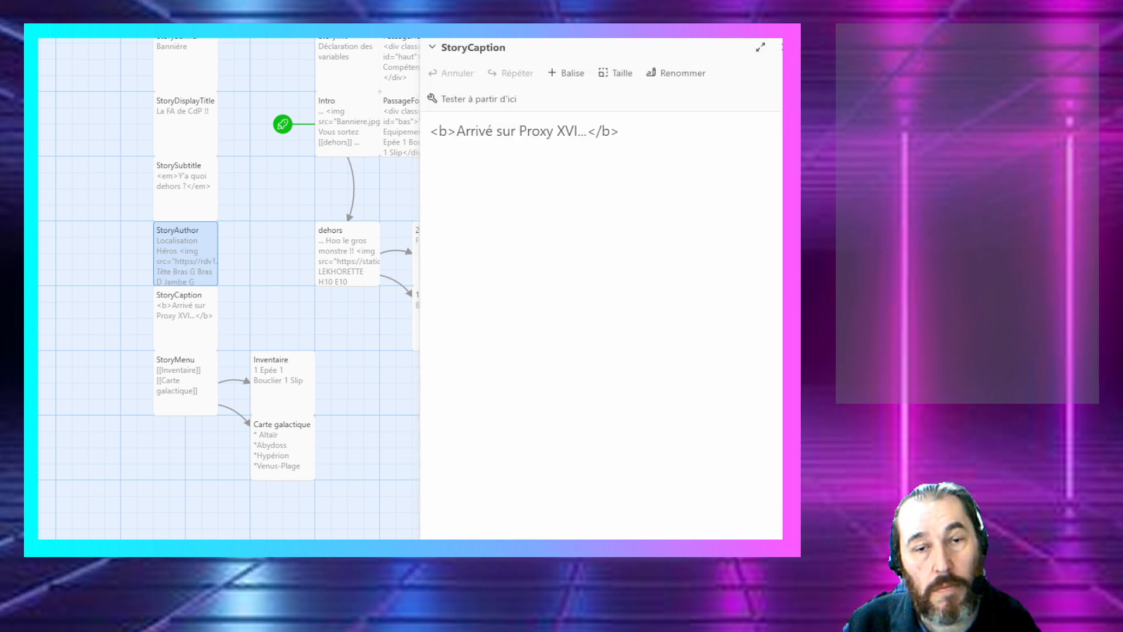
left_click(778, 46)
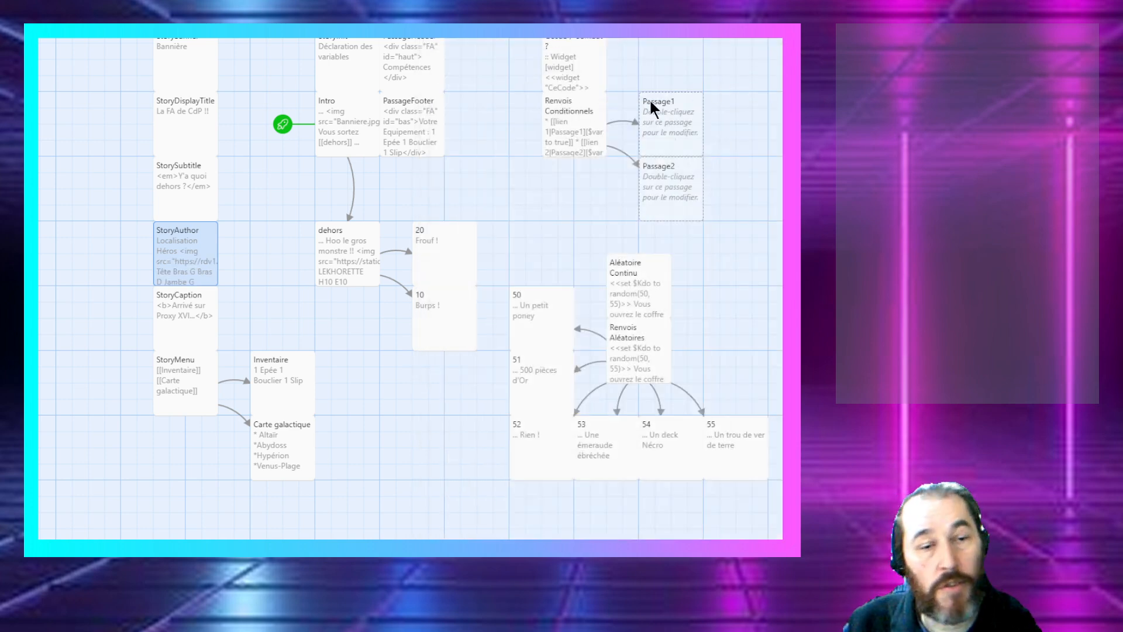
Step: Test the story from Intro again and examine how the sidebar shows the banner text and both location images
left_click(347, 133)
left_click(354, 39)
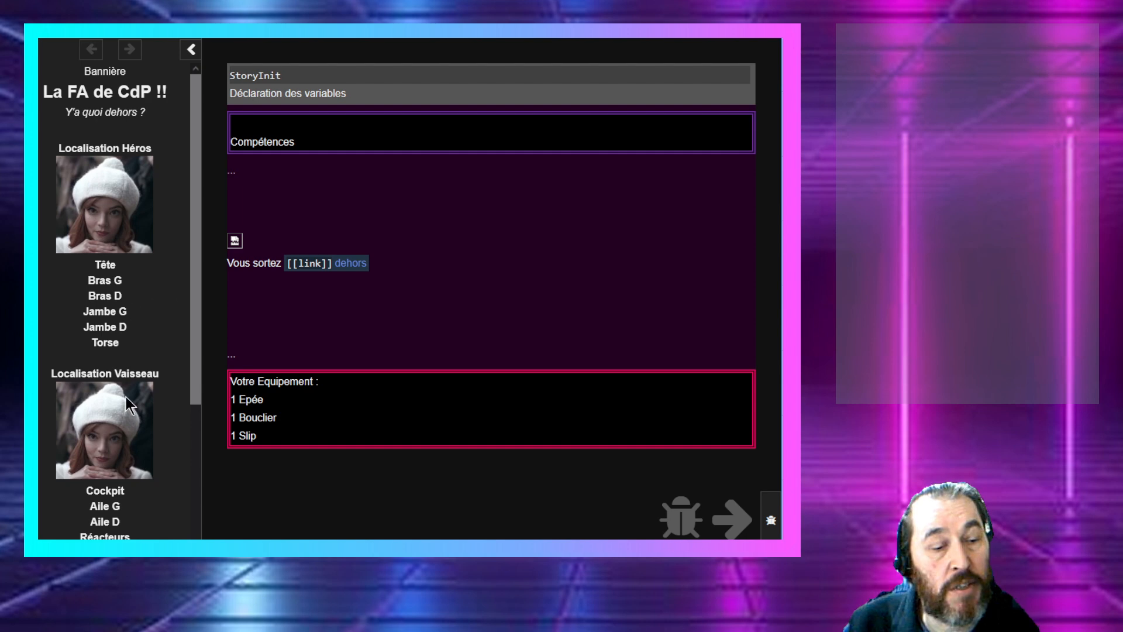
scroll(120, 386, "down", 1)
scroll(94, 434, "down", 2)
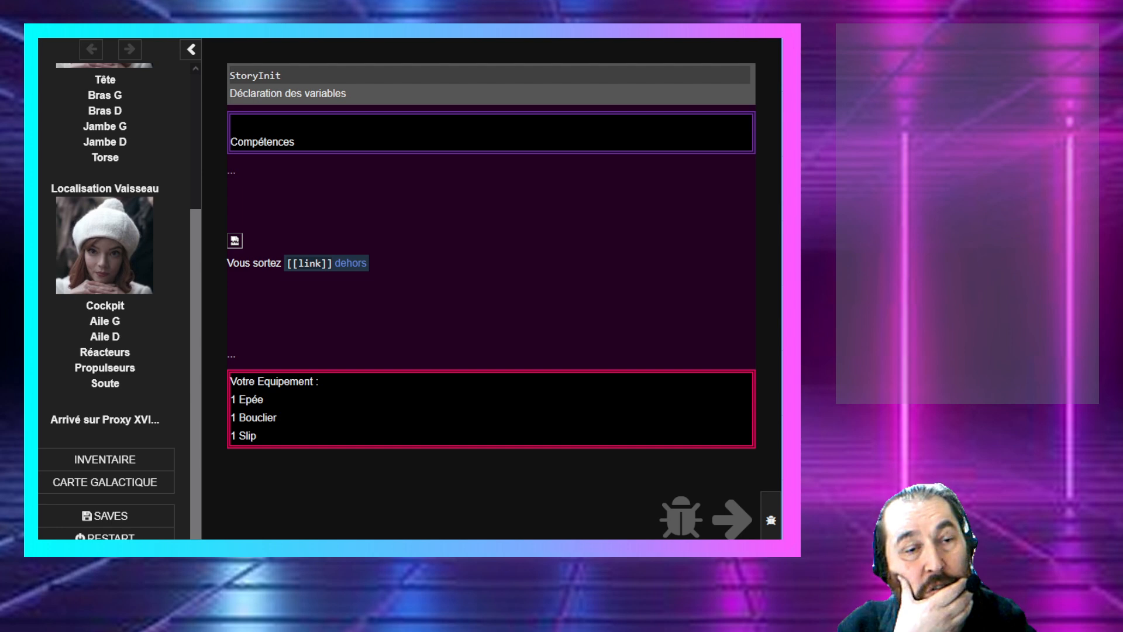
Step: Leave the story test, open the StoryAuthor passage and insert the box-shaped Japanese character 口 after Tête
left_click(550, 30)
left_click(791, 106)
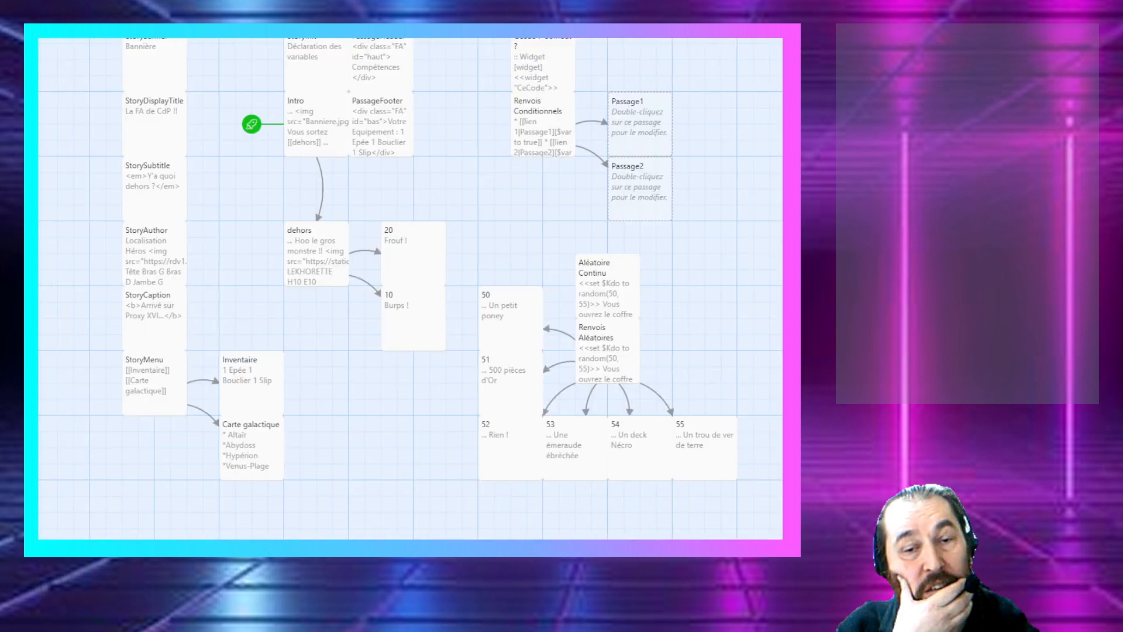
double_click(142, 262)
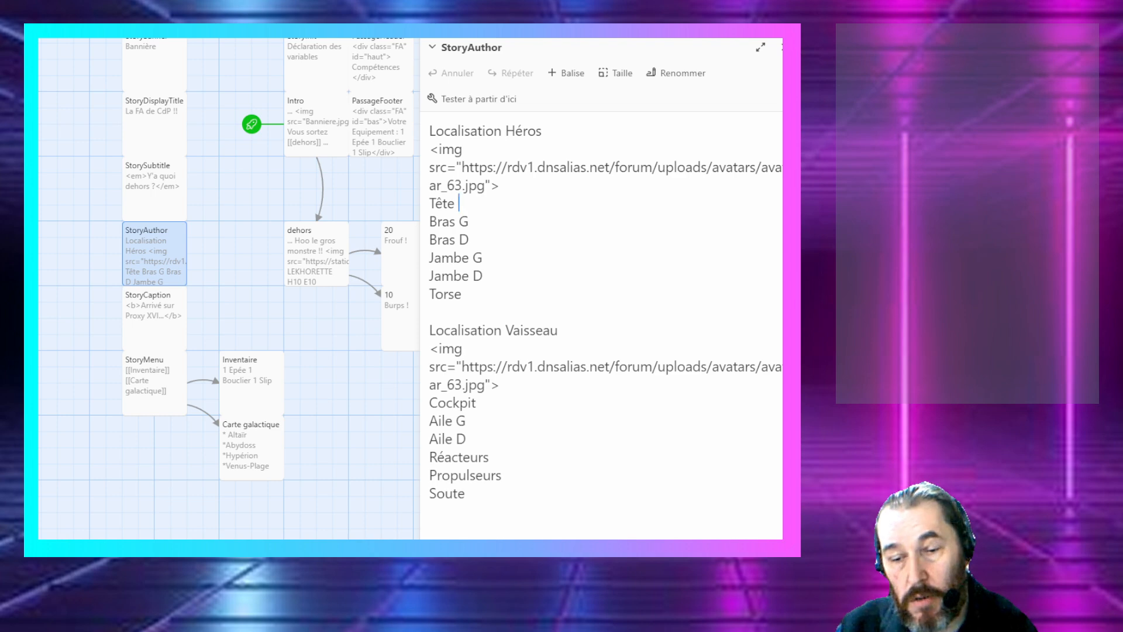
key("alt+grave")
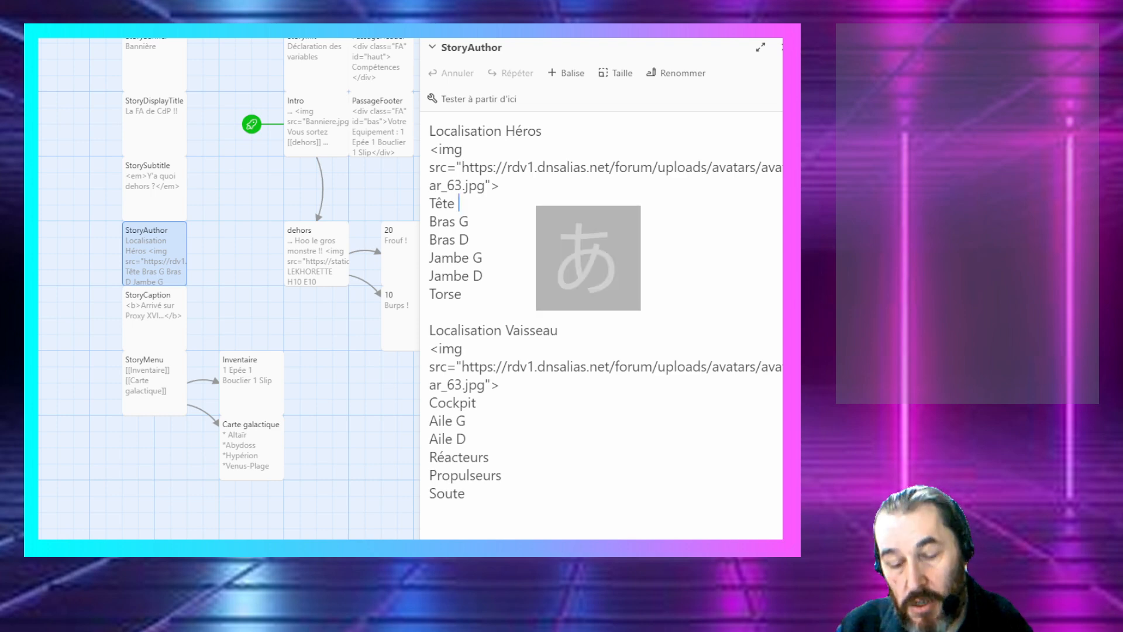
type("くch")
key("space")
key("BackSpace")
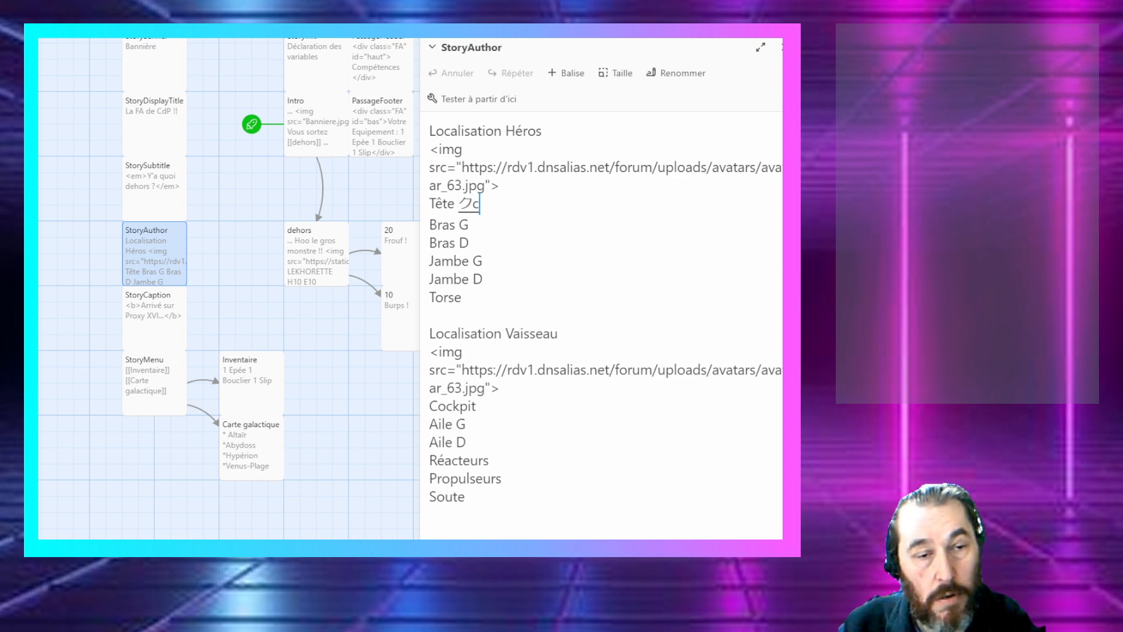
key("BackSpace")
key("BackSpace")
type("kuchi")
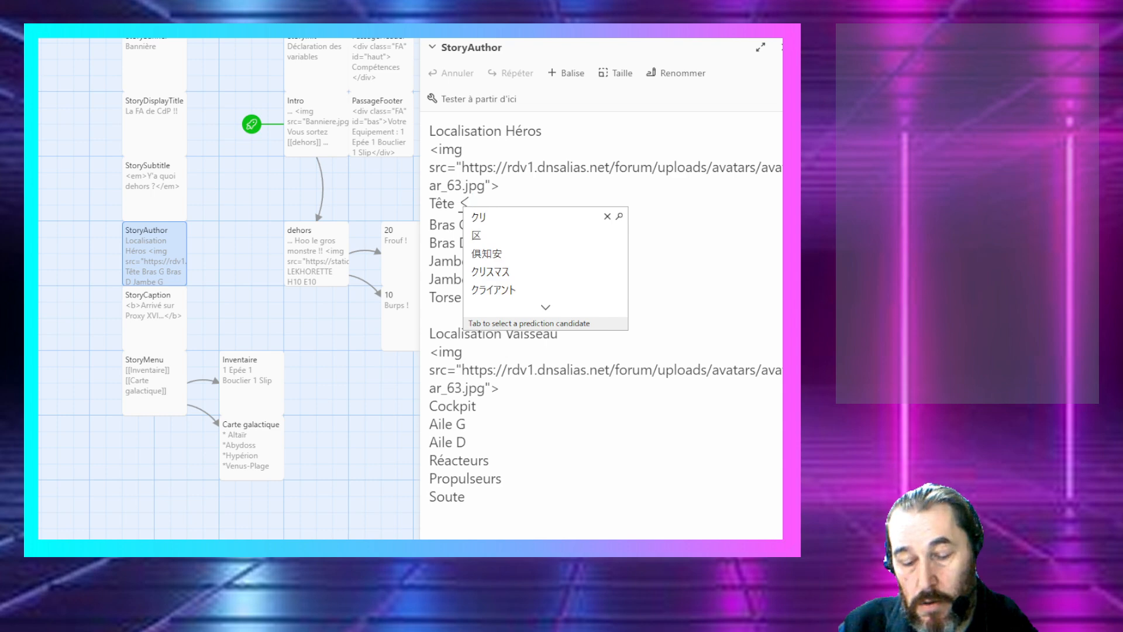
key("space")
key("Return")
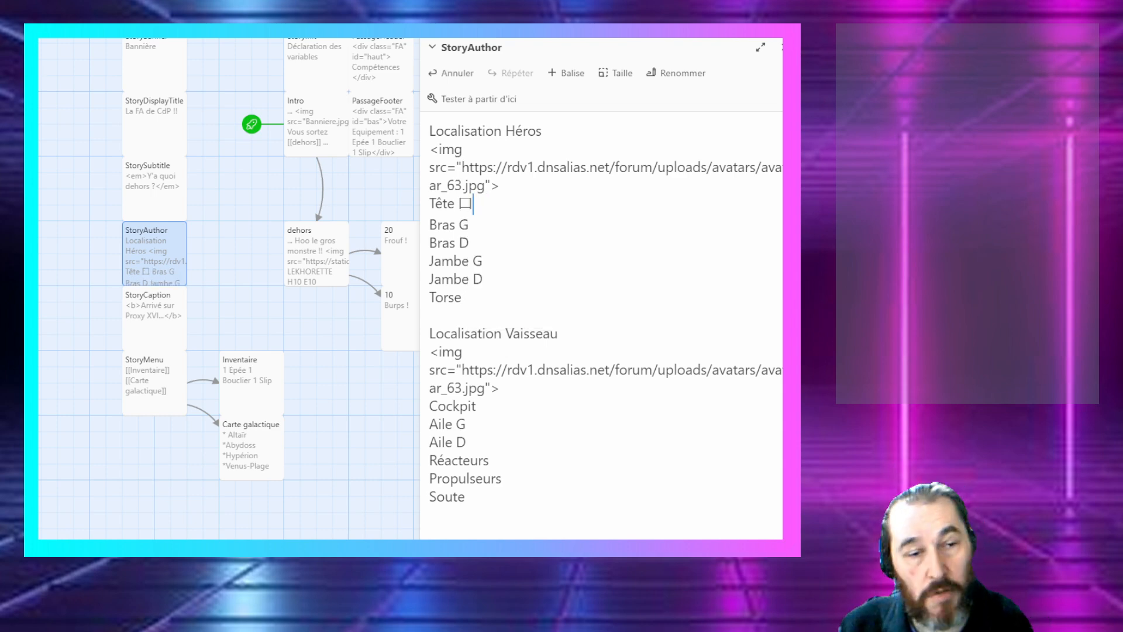
Step: Replace the single box after Tête with a row of boxes grouped as 口口口 口口口口口 口口
key("shift+Left")
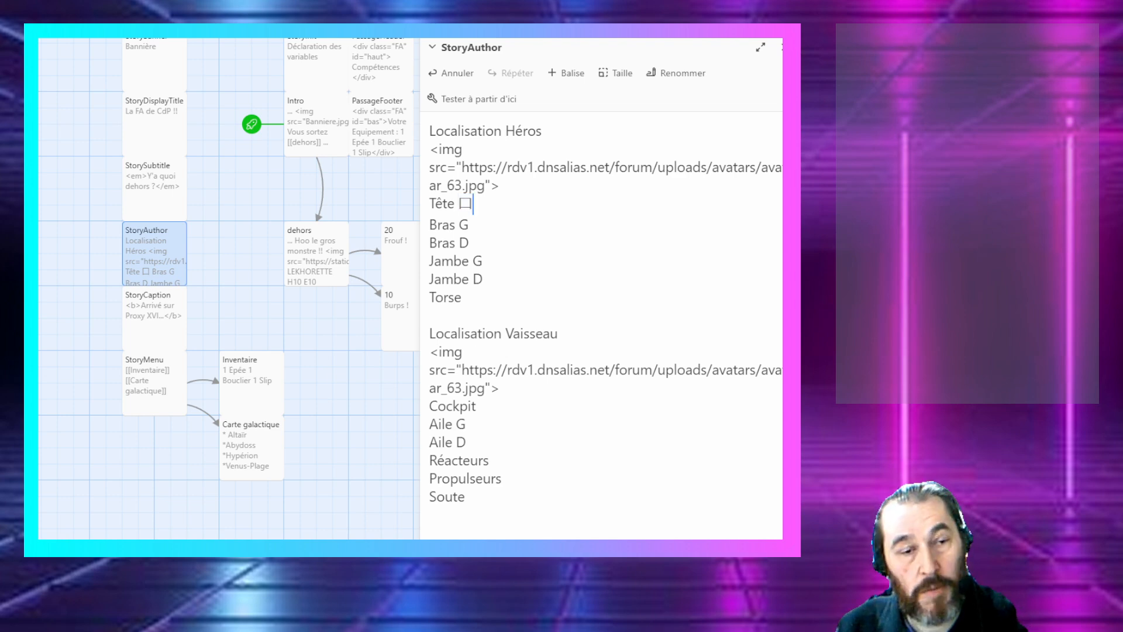
key("BackSpace")
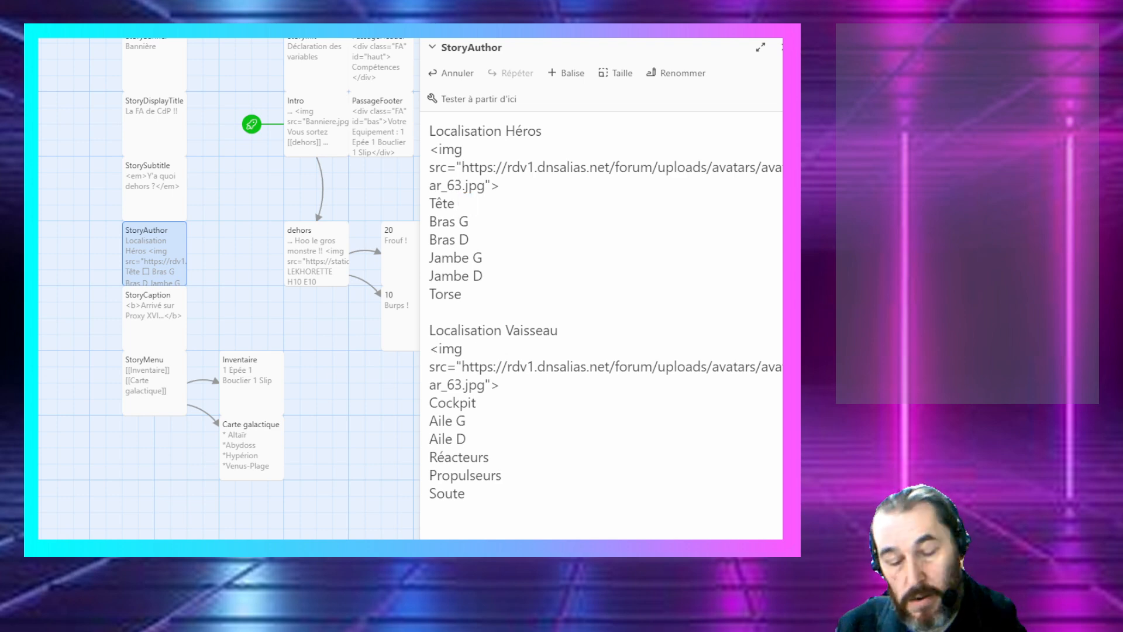
type("口口口 口口")
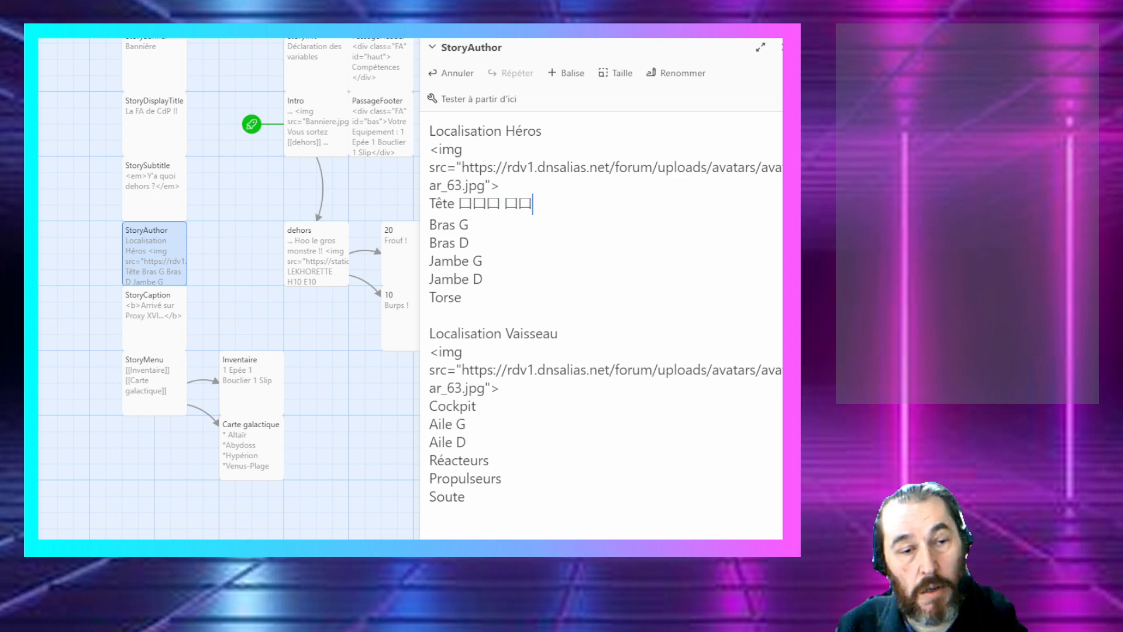
type("口口口 口口")
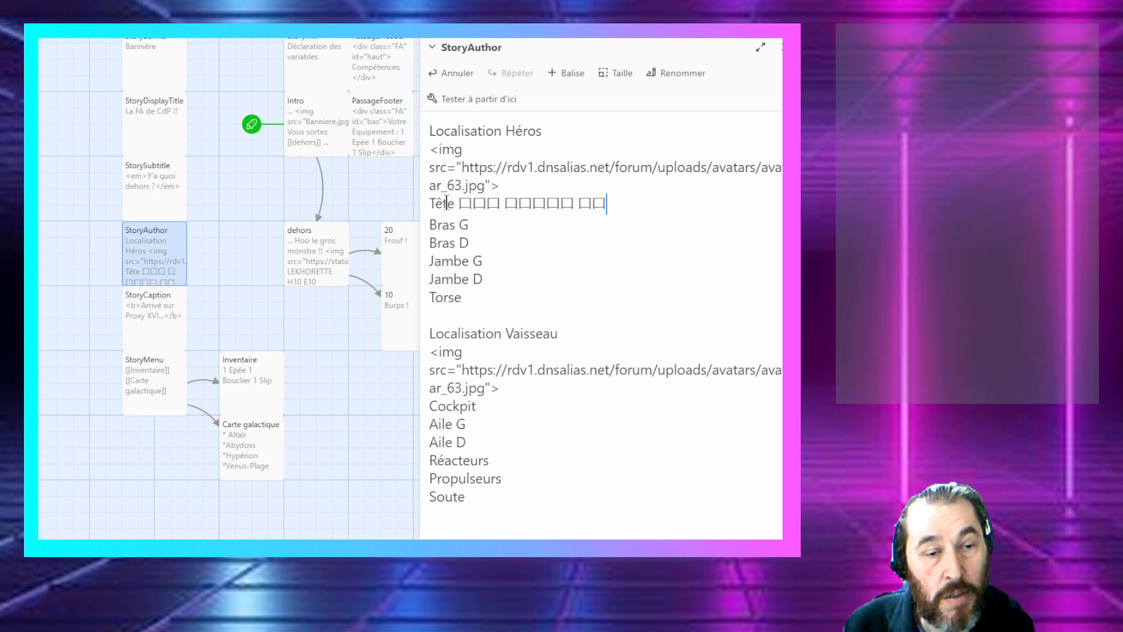
Step: Copy the box row from Tête and paste it after Bras G, Bras D, Jambe G, Jambe D and Torse
left_click_drag(459, 203, 655, 204)
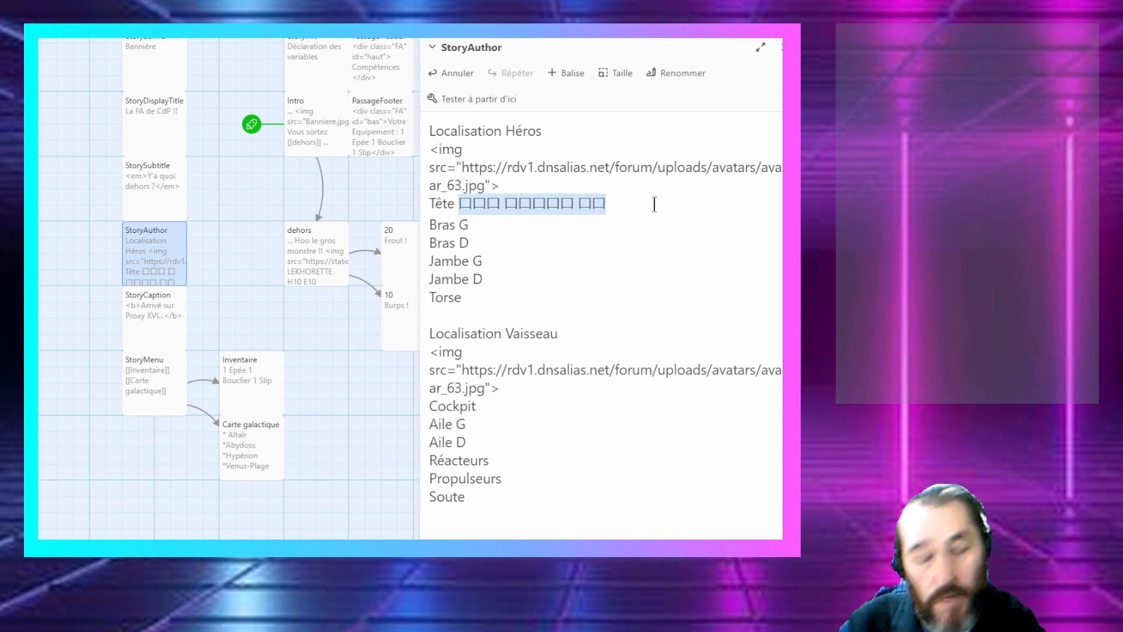
key("ctrl+c")
left_click(629, 227)
key("ctrl+v")
left_click(615, 250)
key("ctrl+v")
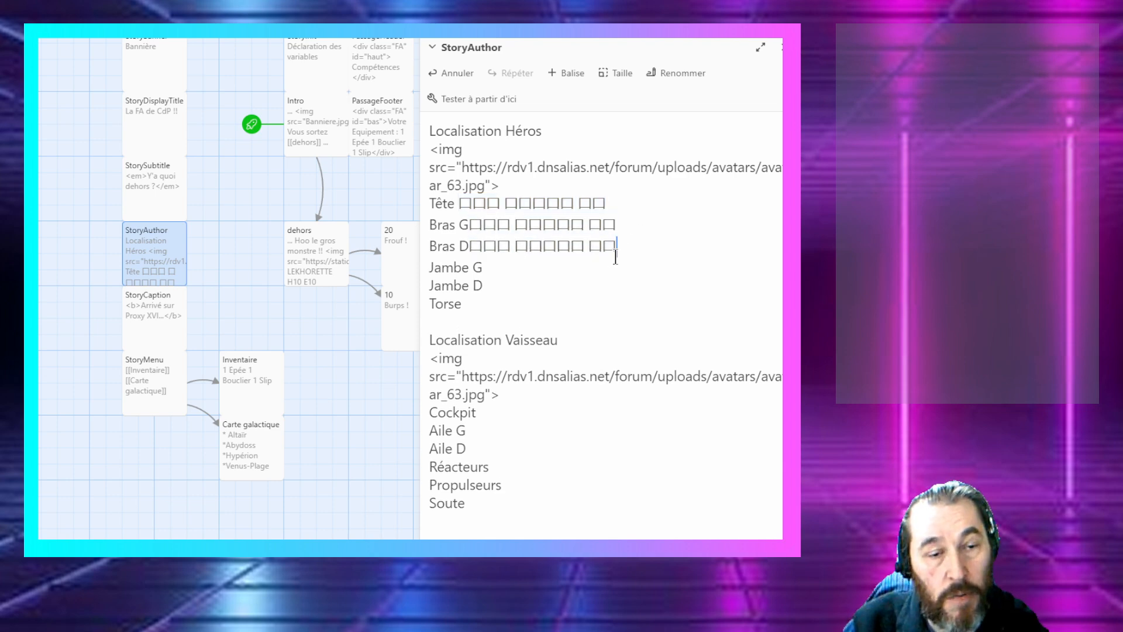
left_click(618, 265)
key("ctrl+v")
left_click(622, 288)
key("ctrl+v")
left_click(574, 323)
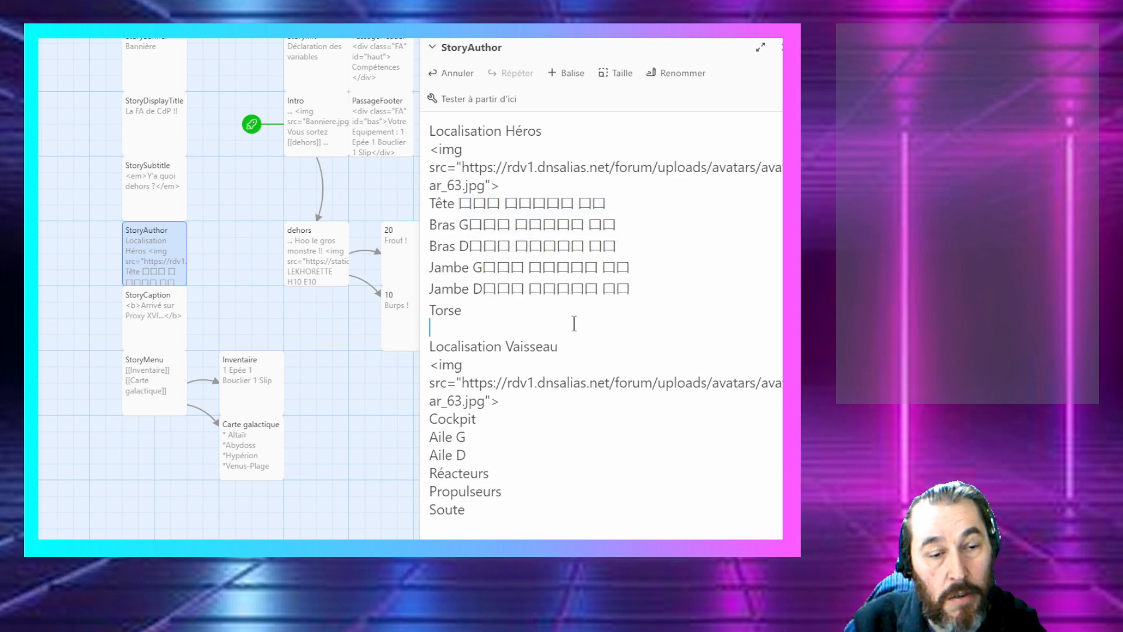
left_click(573, 311)
key("ctrl+v")
Step: Paste the same box row after Cockpit, Aile G, Aile D, Réacteurs, Propulseurs and Soute
left_click(520, 422)
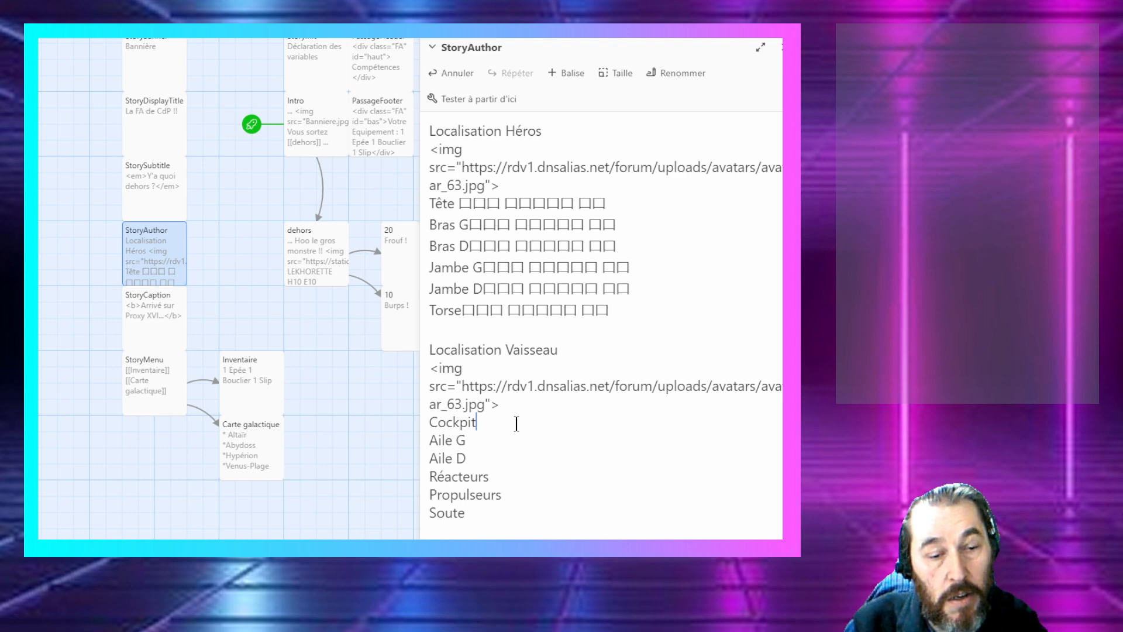
key("ctrl+v")
left_click(510, 444)
key("ctrl+v")
left_click(518, 465)
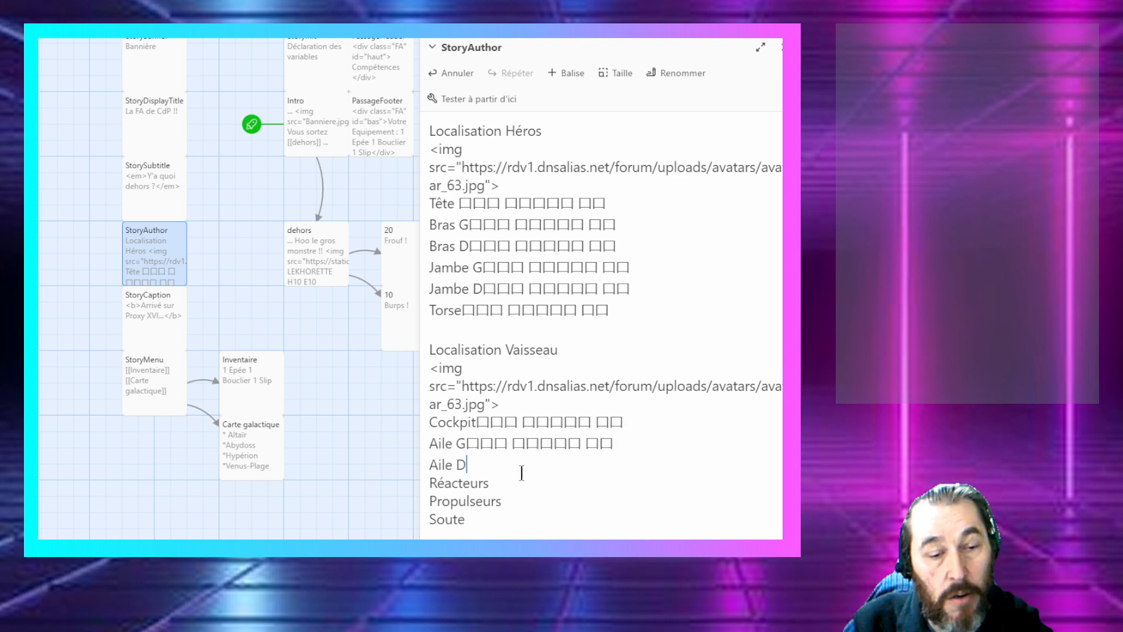
key("ctrl+v")
left_click(534, 486)
key("ctrl+v")
left_click(534, 507)
key("ctrl+v")
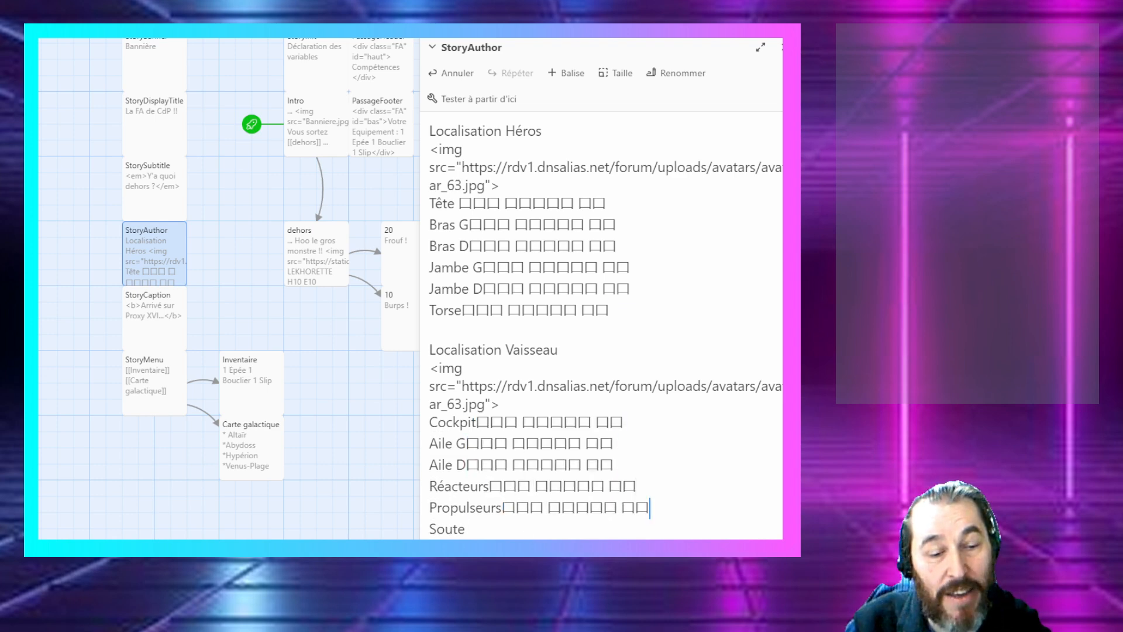
left_click(527, 530)
key("ctrl+v")
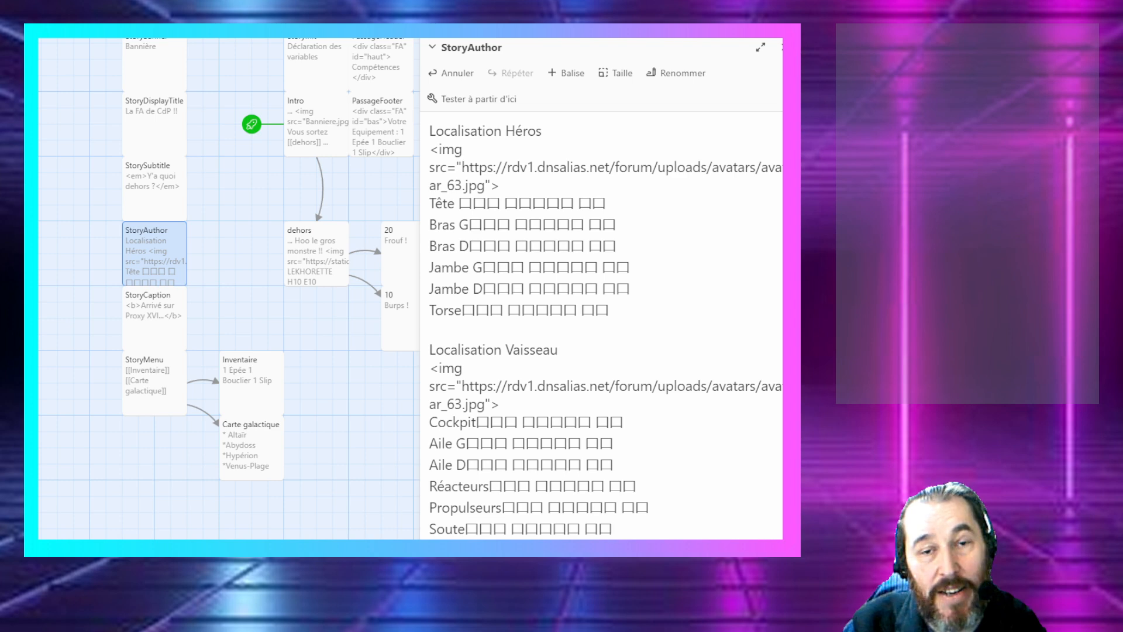
Step: Close StoryAuthor, test the story from Intro to check how the box rows fit the sidebar, and return to the story map
left_click(780, 47)
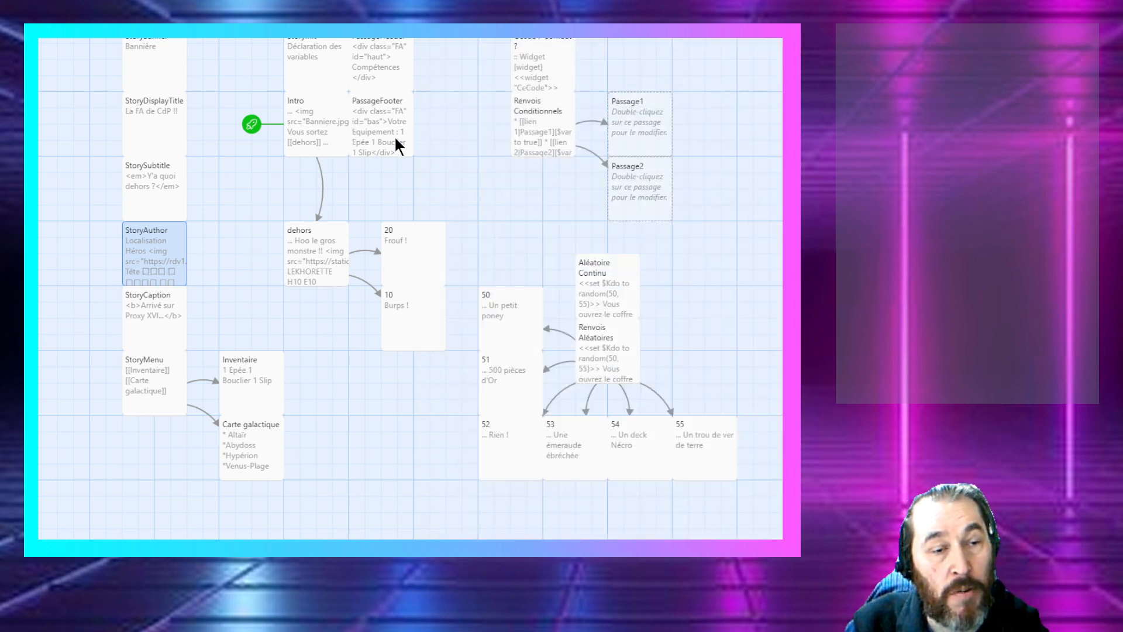
left_click(317, 136)
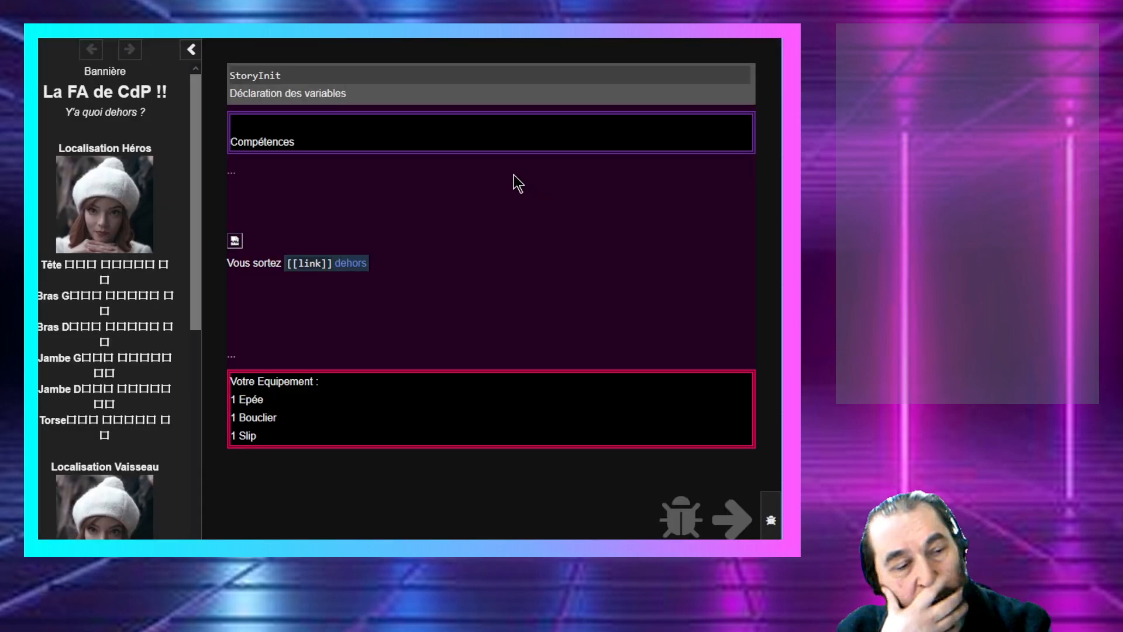
key("alt+Tab")
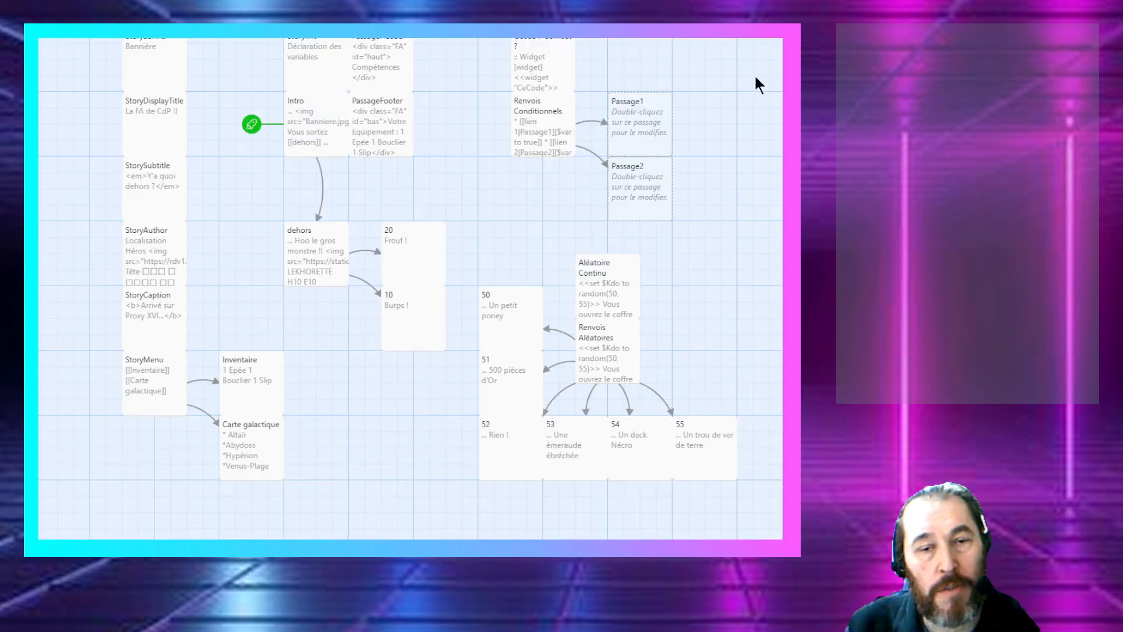
Step: Reopen StoryAuthor and put the box rows of all hero body parts, from Tête to Torse, on their own lines below the labels
double_click(177, 248)
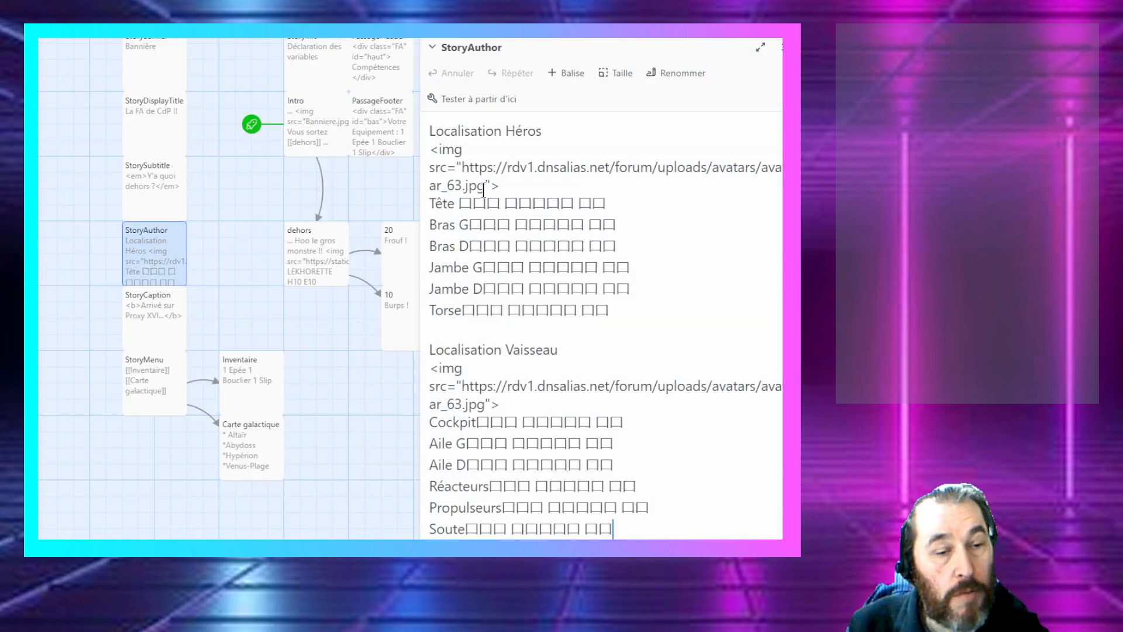
left_click(455, 203)
key("Return")
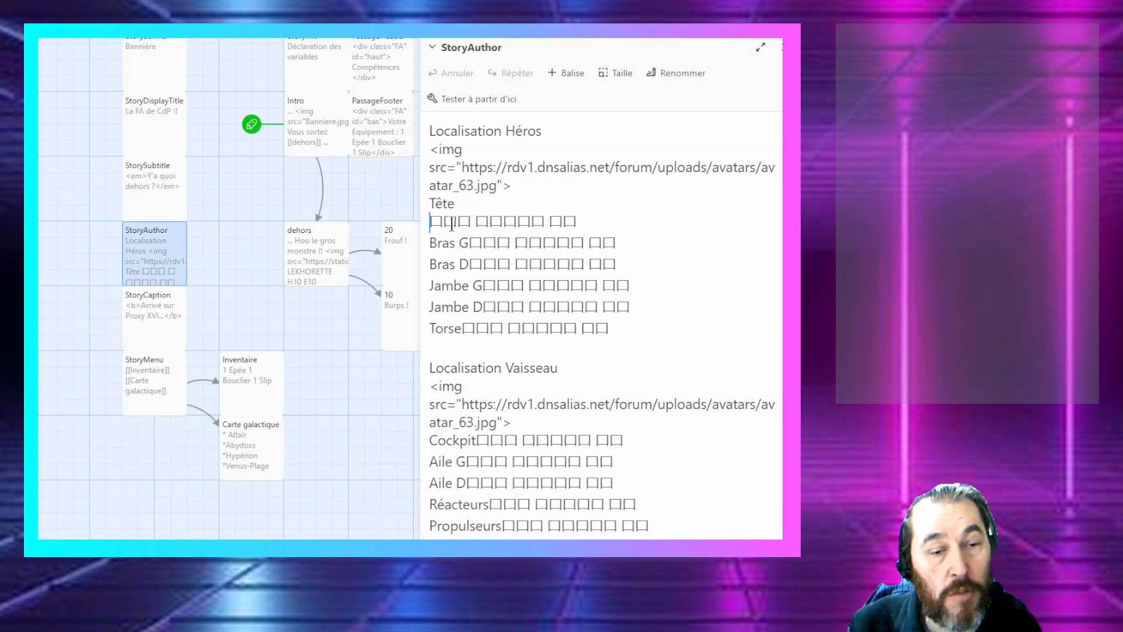
left_click(470, 243)
key("Return")
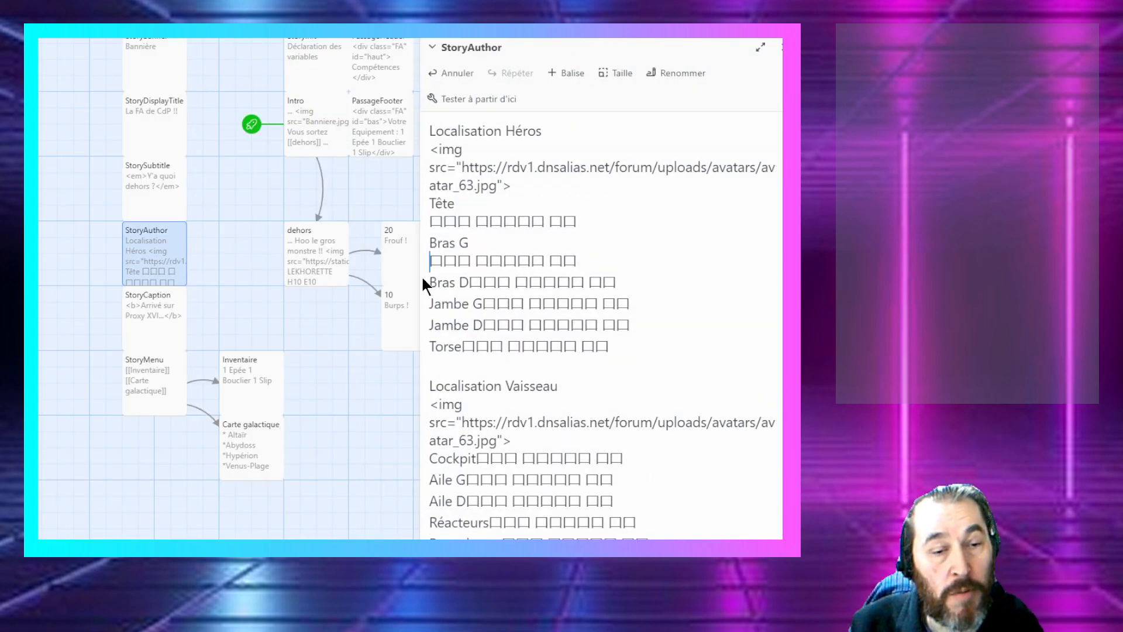
left_click(470, 282)
key("Return")
left_click(483, 321)
key("Return")
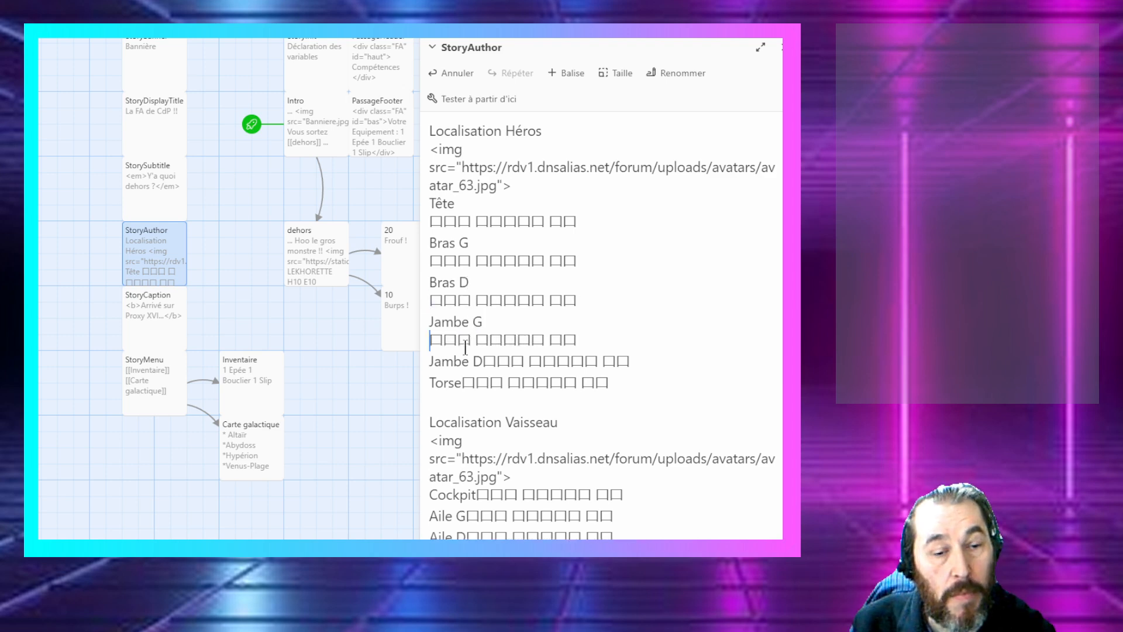
left_click(470, 354)
left_click(482, 361)
key("Return")
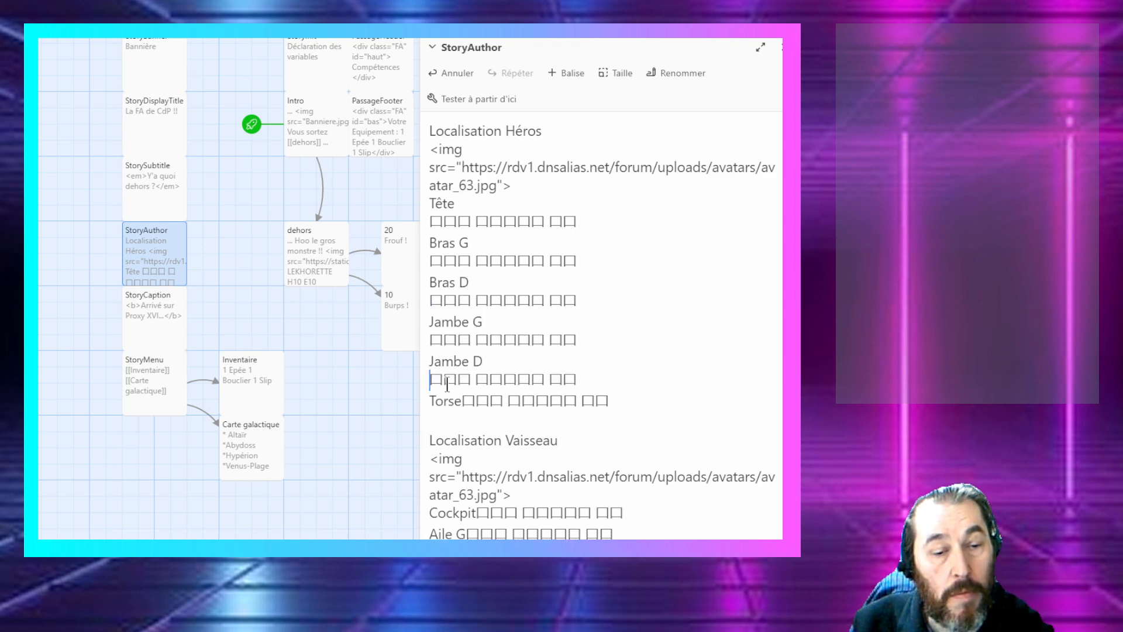
left_click(460, 403)
key("Return")
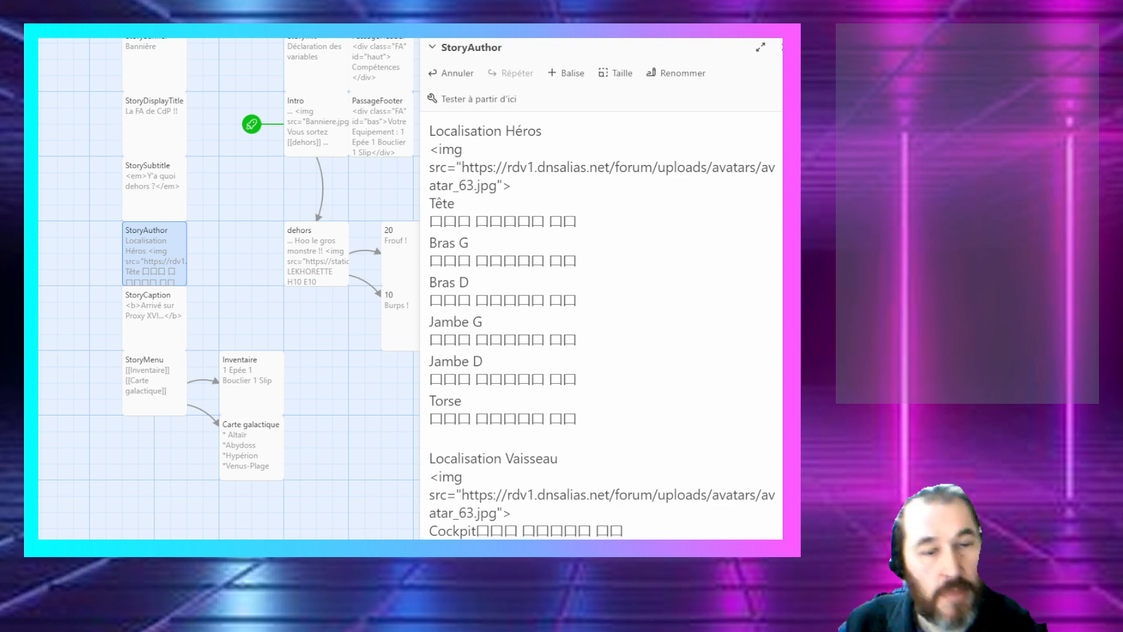
Step: Try replacing the box row below Tête with a single pasted box symbol, and undo the replacement
left_click_drag(578, 221, 428, 221)
key("ctrl+v")
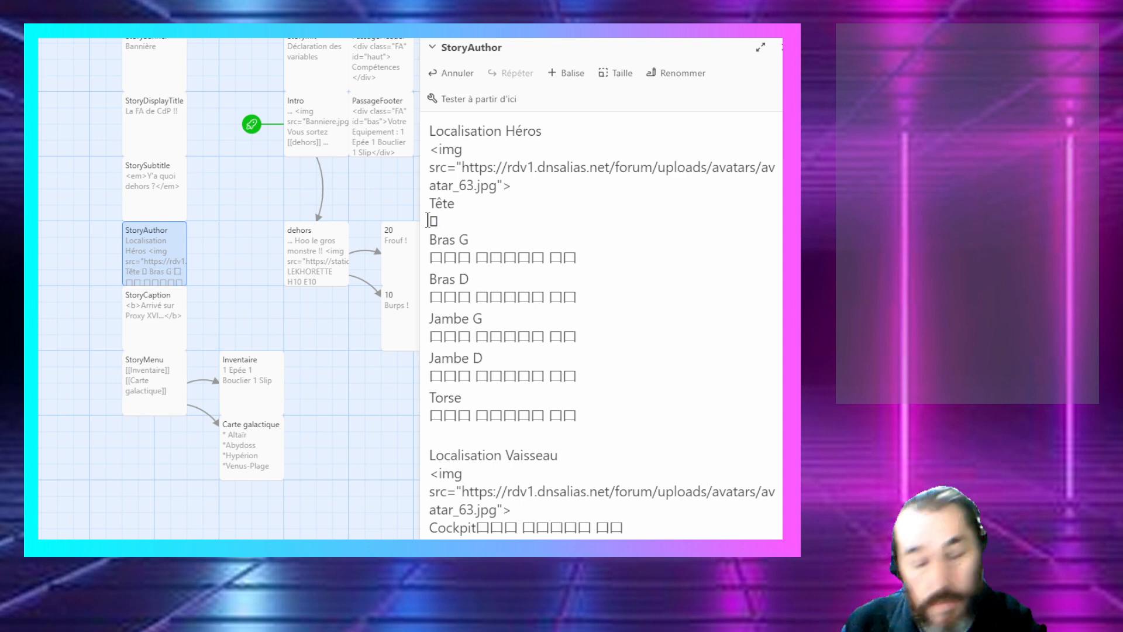
key("ctrl+z")
Step: Put the box rows of Cockpit, Aile G and Aile D on their own lines below the labels
scroll(509, 371, "down", 3)
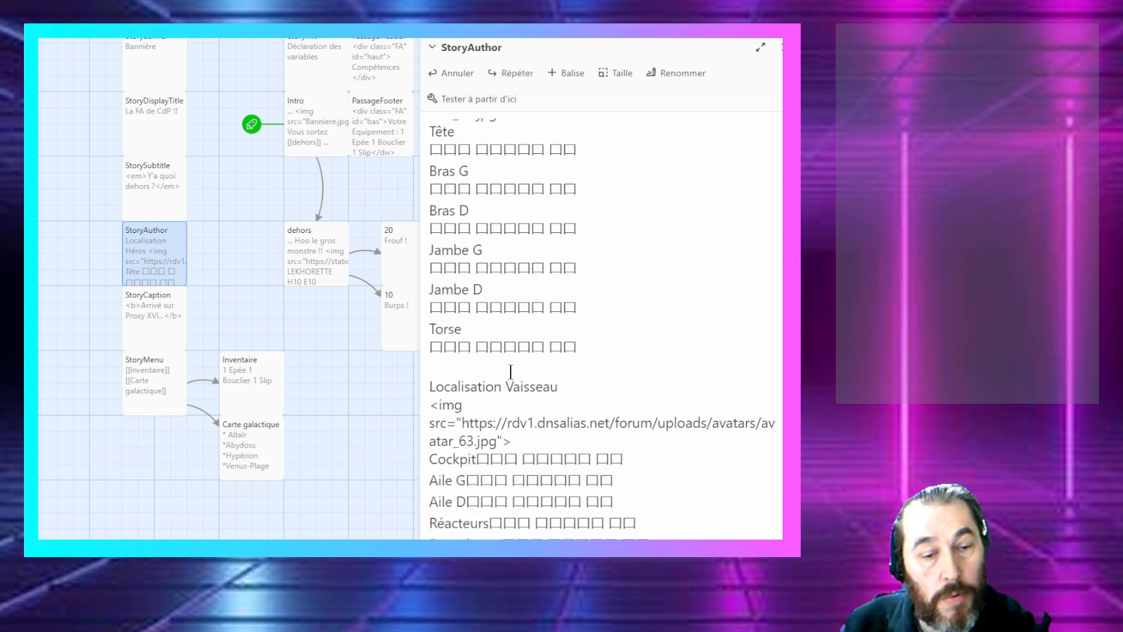
left_click(476, 429)
key("Return")
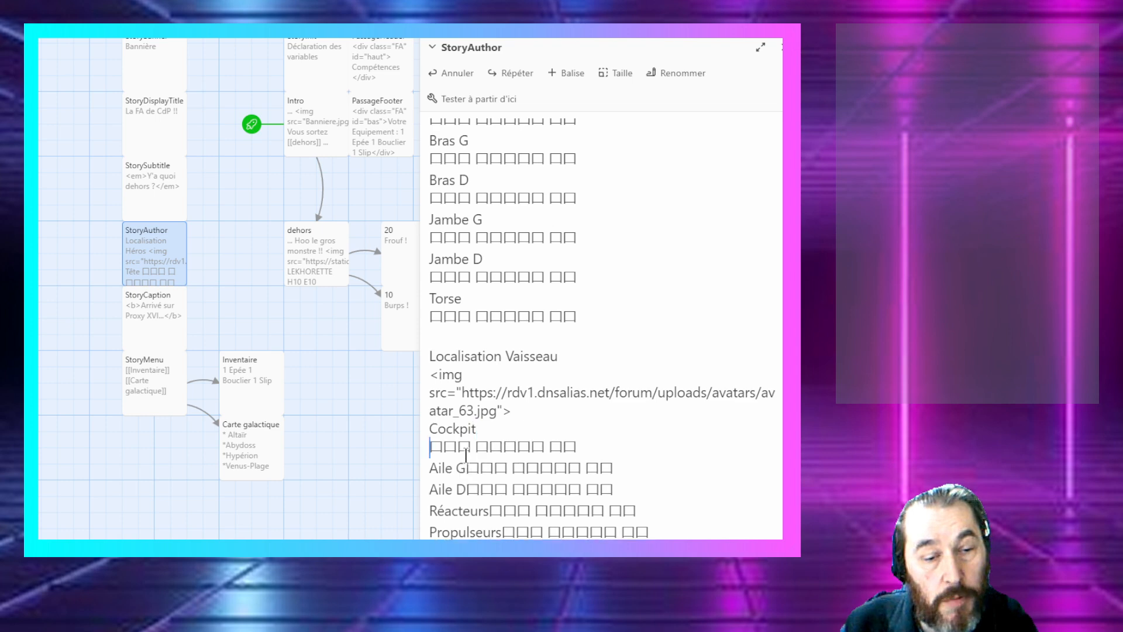
left_click(463, 468)
key("Return")
scroll(463, 471, "down", 1)
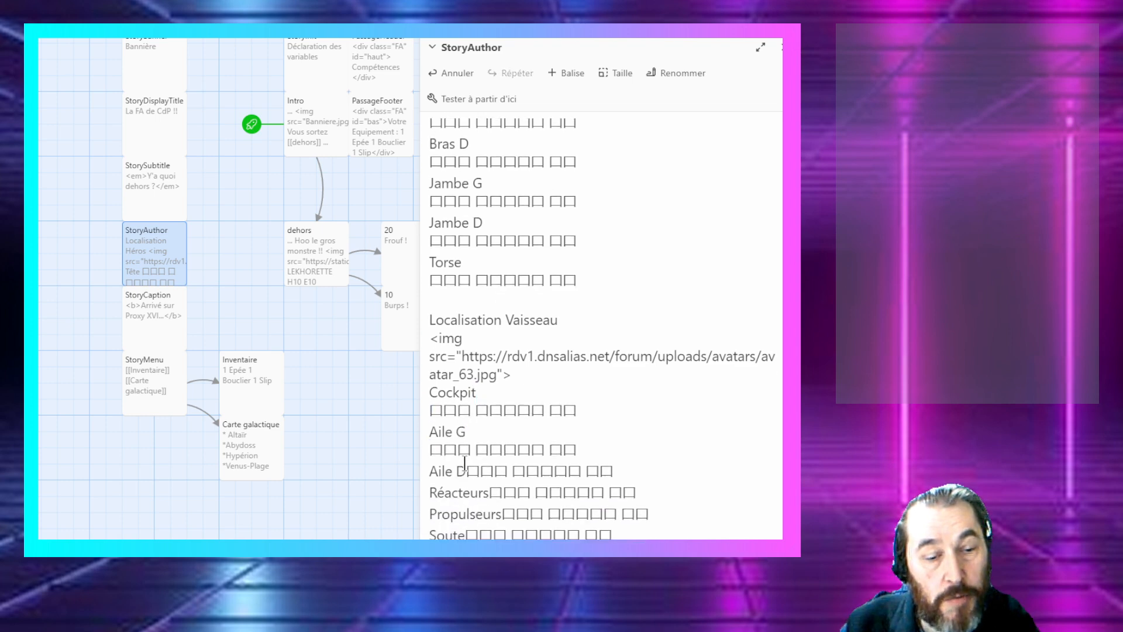
left_click(466, 473)
key("Return")
scroll(466, 473, "down", 1)
Step: Put the box rows of Réacteurs, Propulseurs and Soute on their own lines and remove the extra blank line at the end
left_click(488, 493)
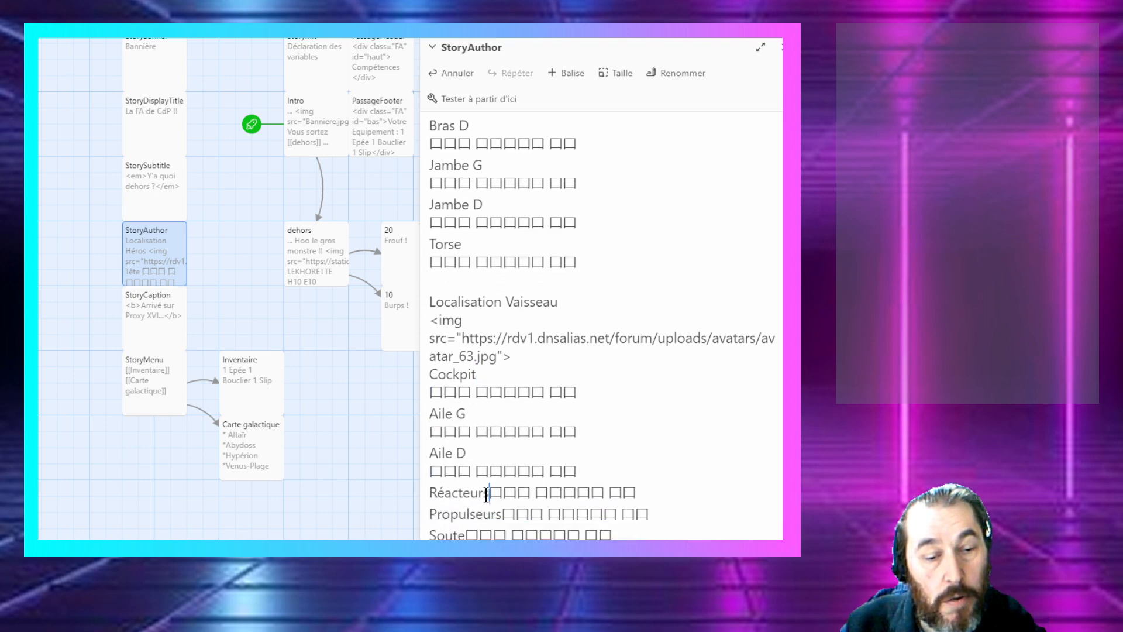
key("Return")
scroll(484, 508, "down", 1)
left_click(502, 514)
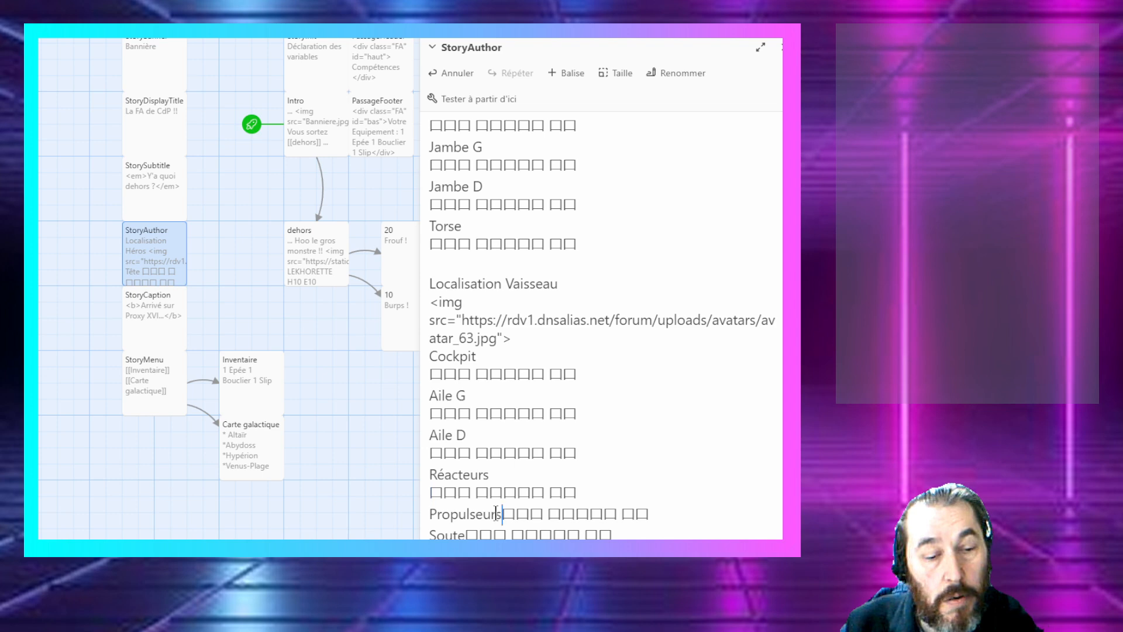
key("Return")
scroll(456, 526, "down", 1)
left_click(462, 532)
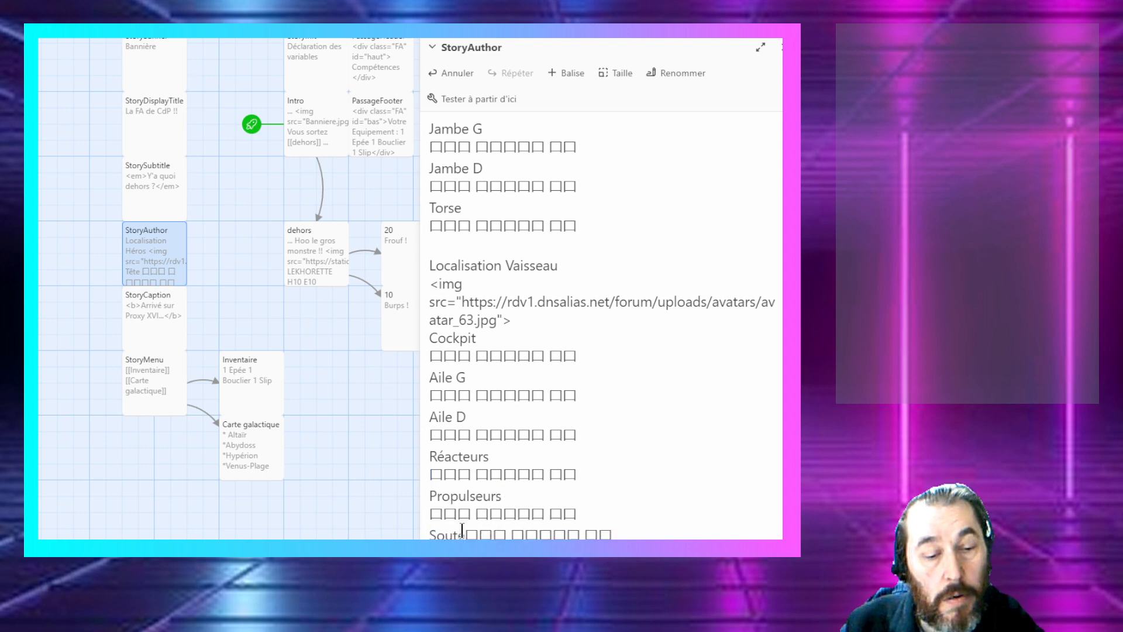
key("Return")
scroll(609, 527, "down", 2)
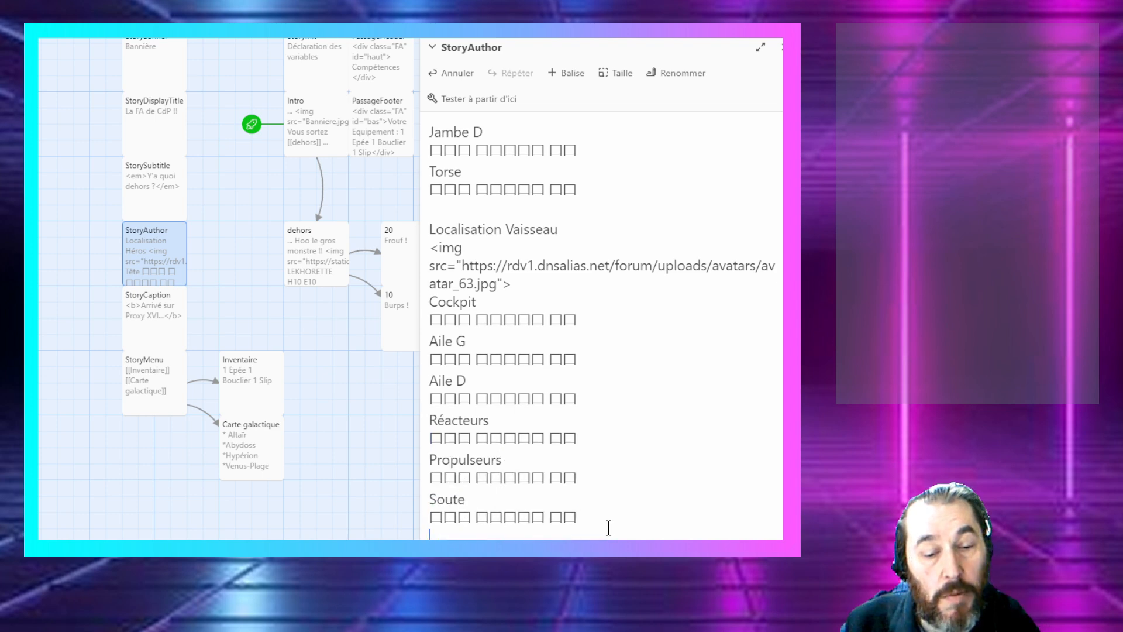
key("BackSpace")
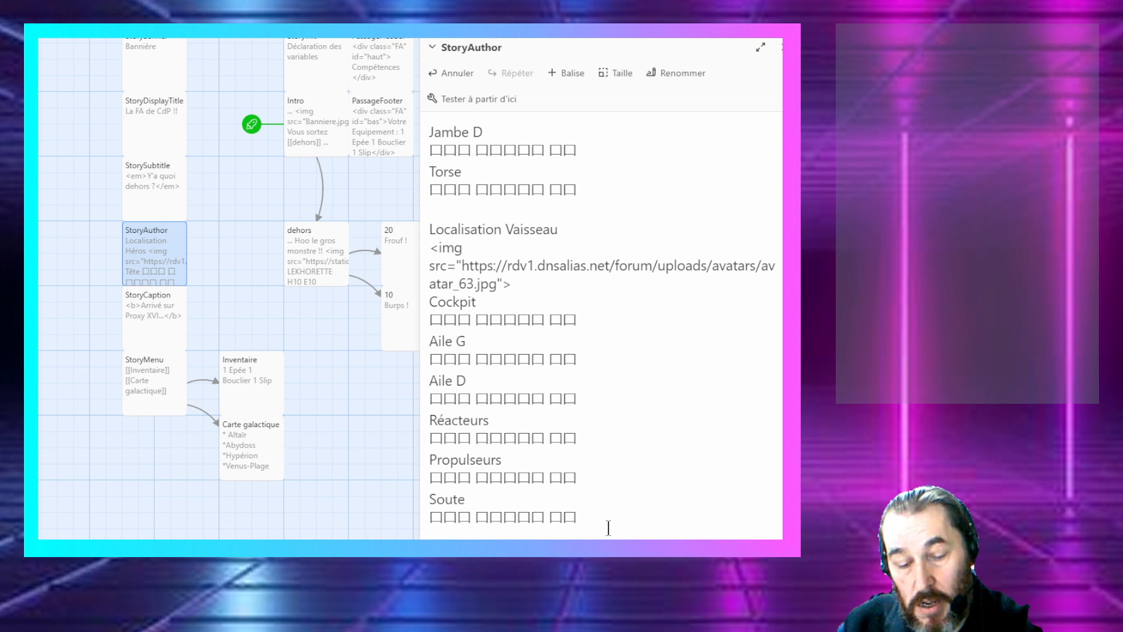
Step: Wrap the whole StoryAuthor text, from Localisation Héros to the Soute boxes, in a div with the id "Loc"
type("<d")
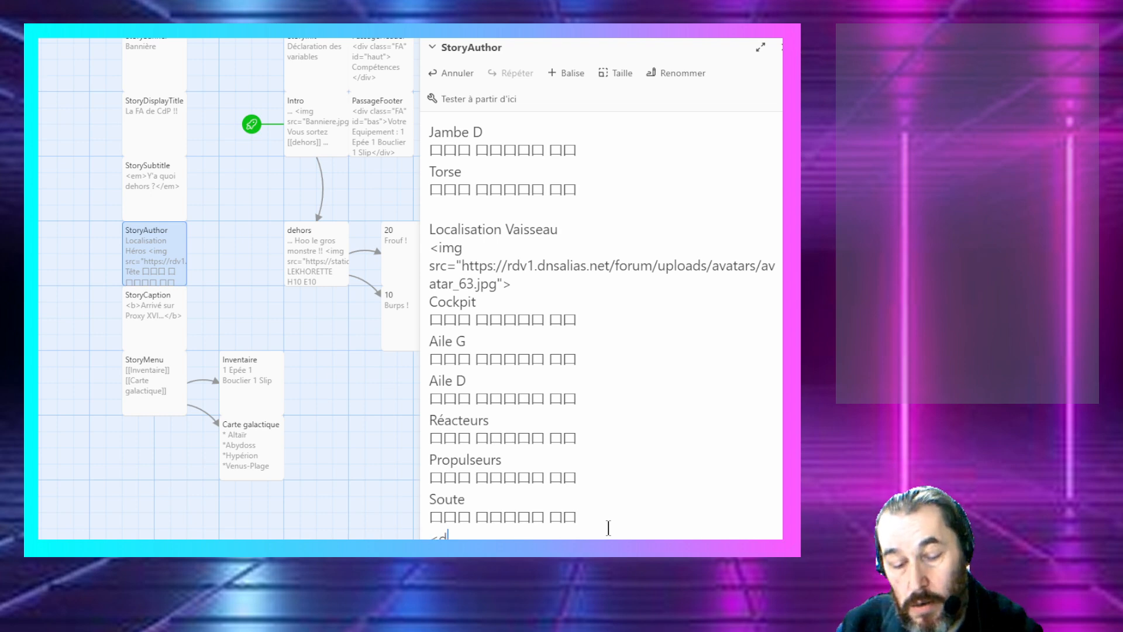
type("iv>")
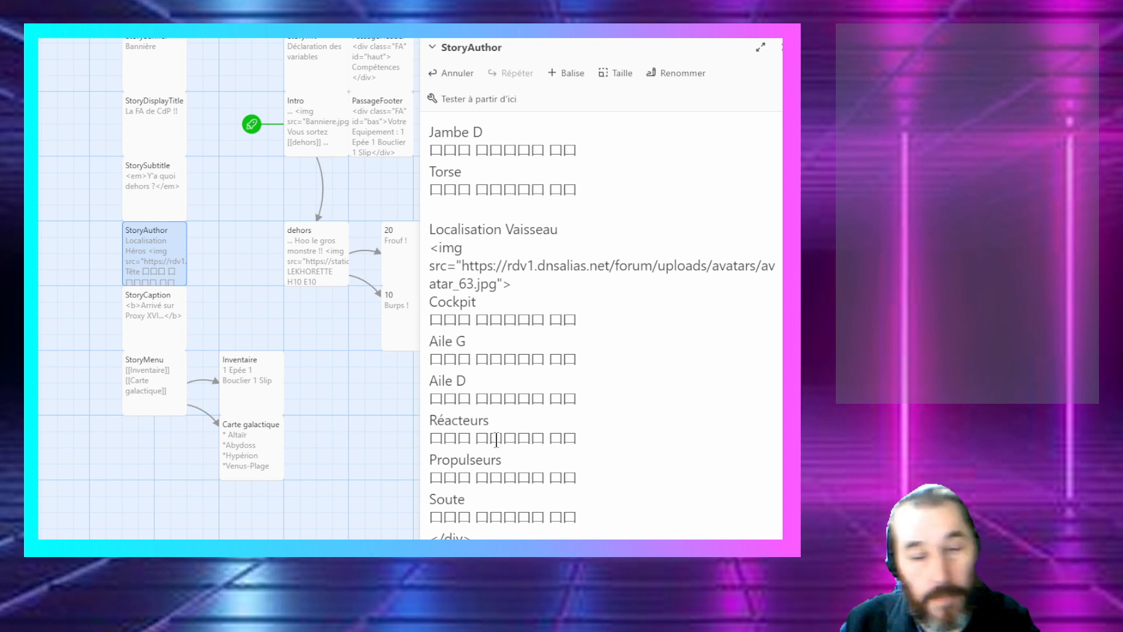
scroll(497, 441, "up", 4)
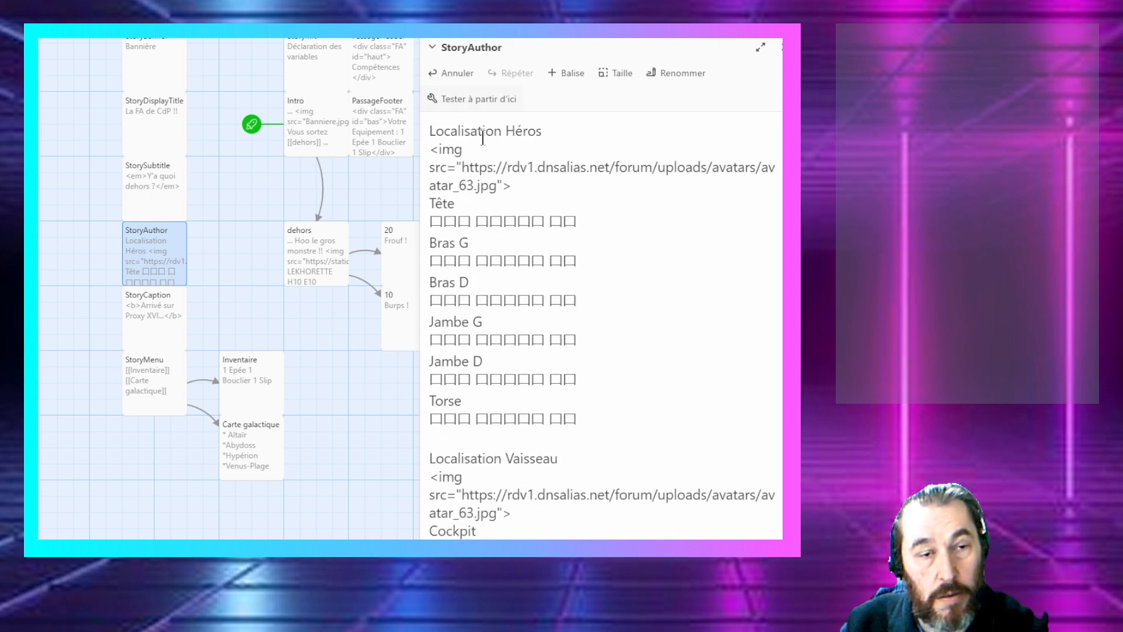
left_click(429, 129)
key("Return")
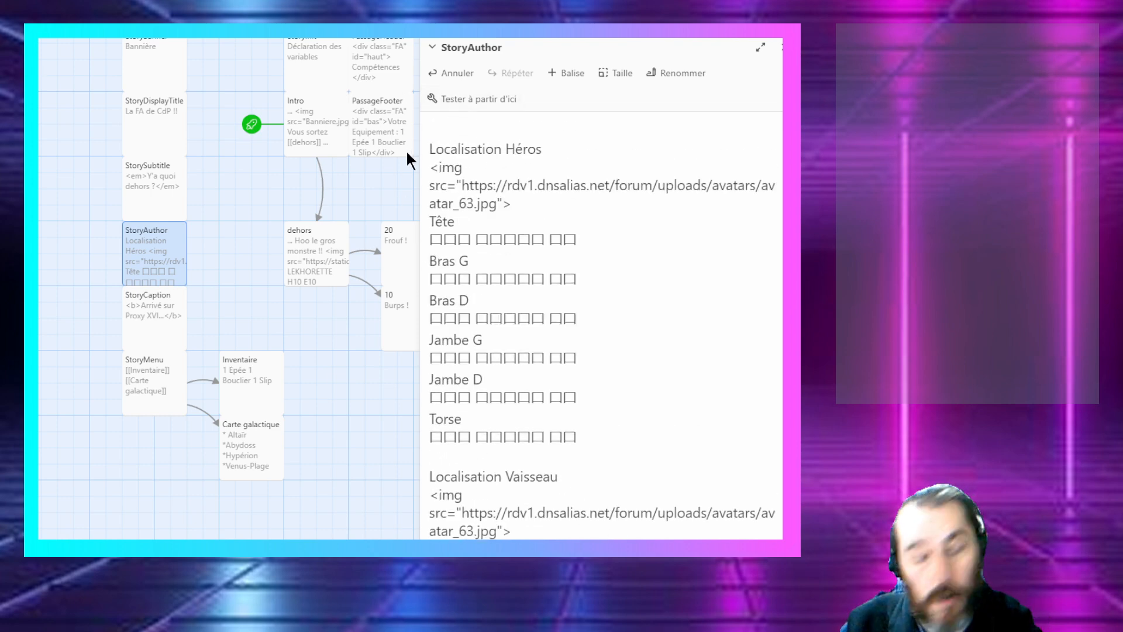
type("<div i")
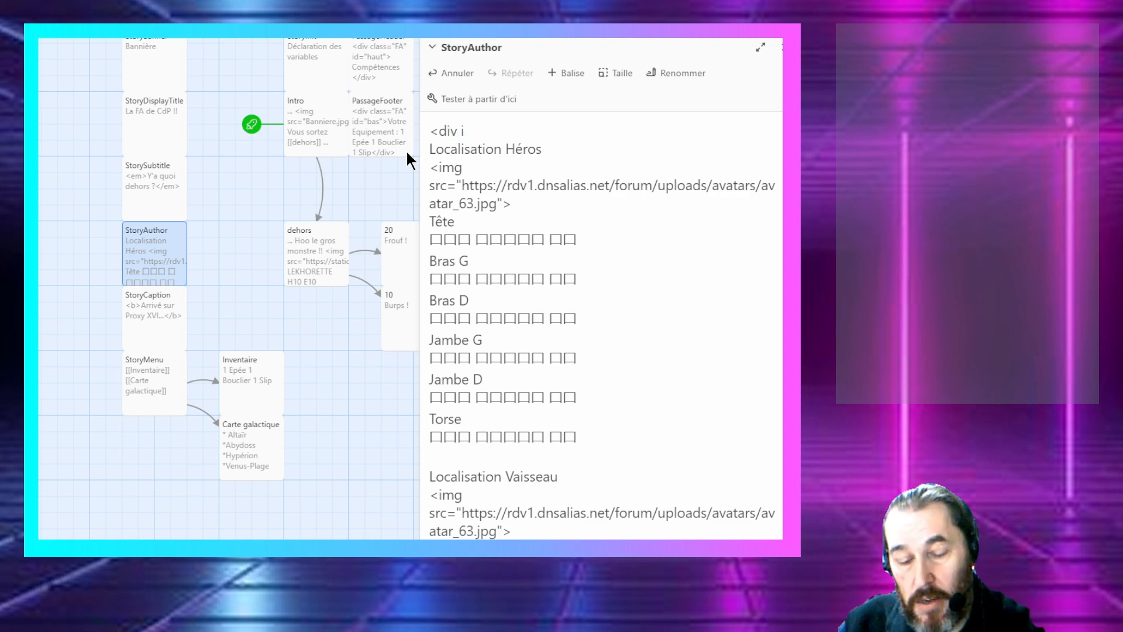
type("d")
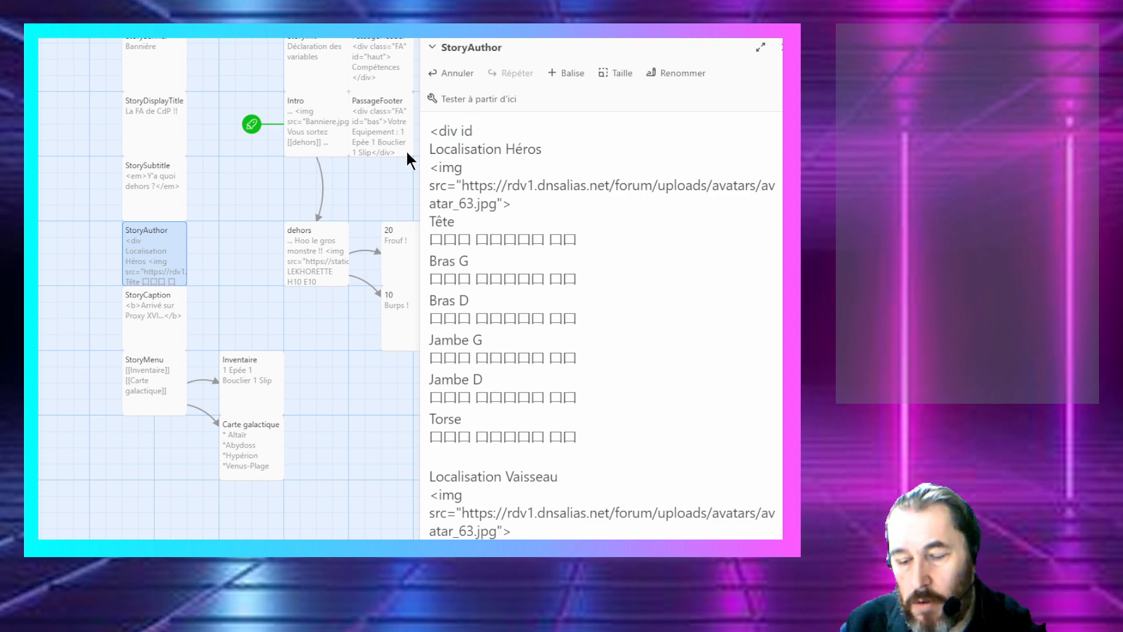
type("=\"")
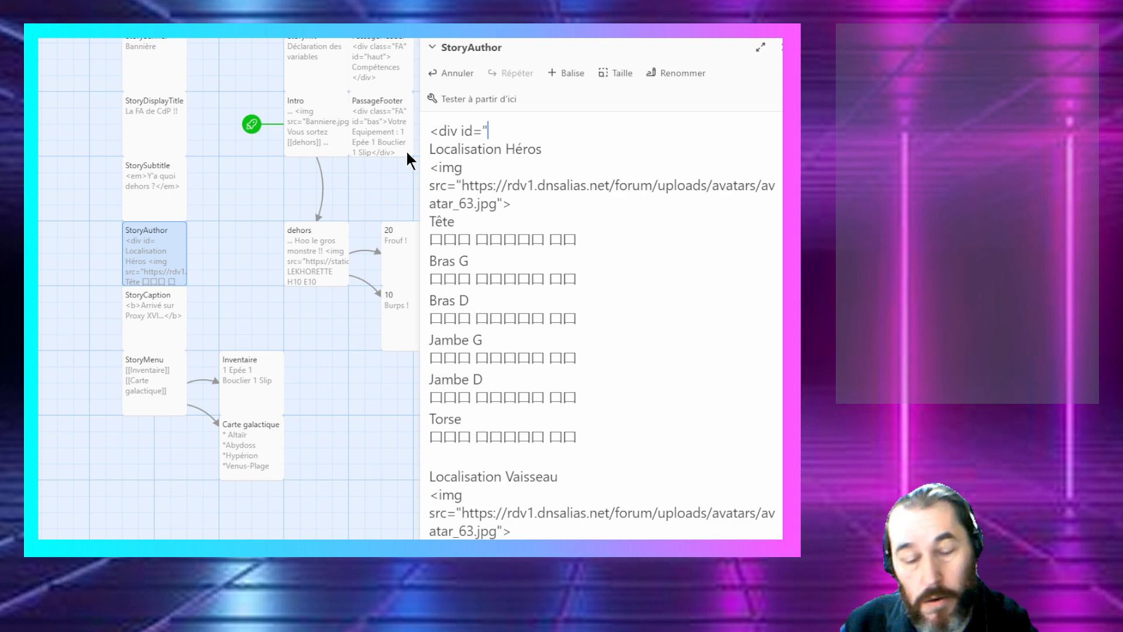
type("\"")
key("Left")
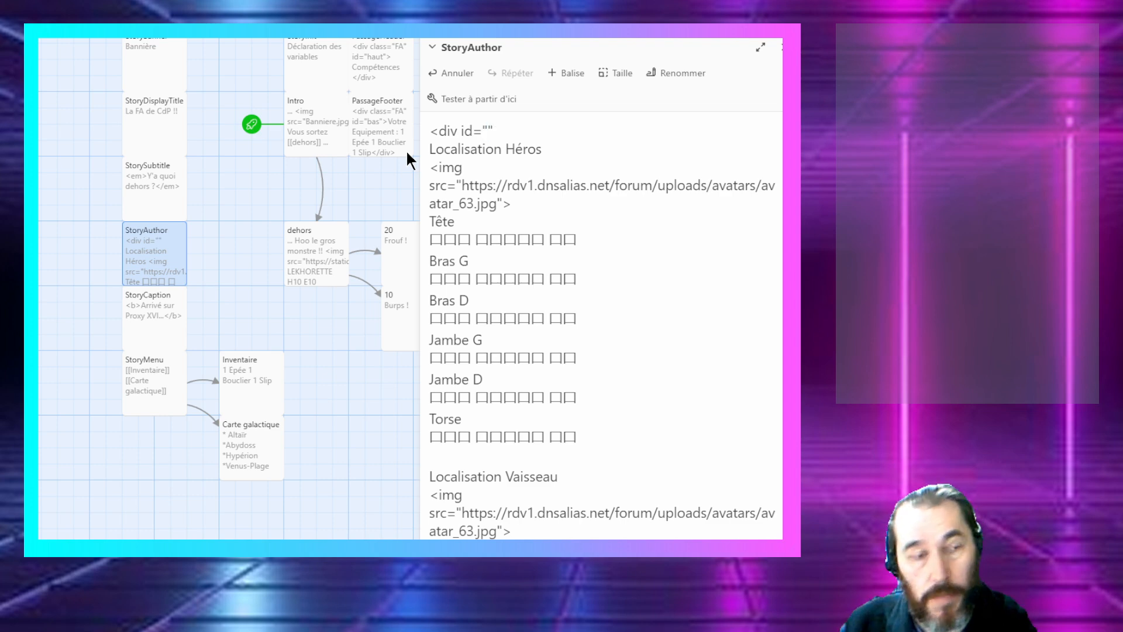
type("Loc")
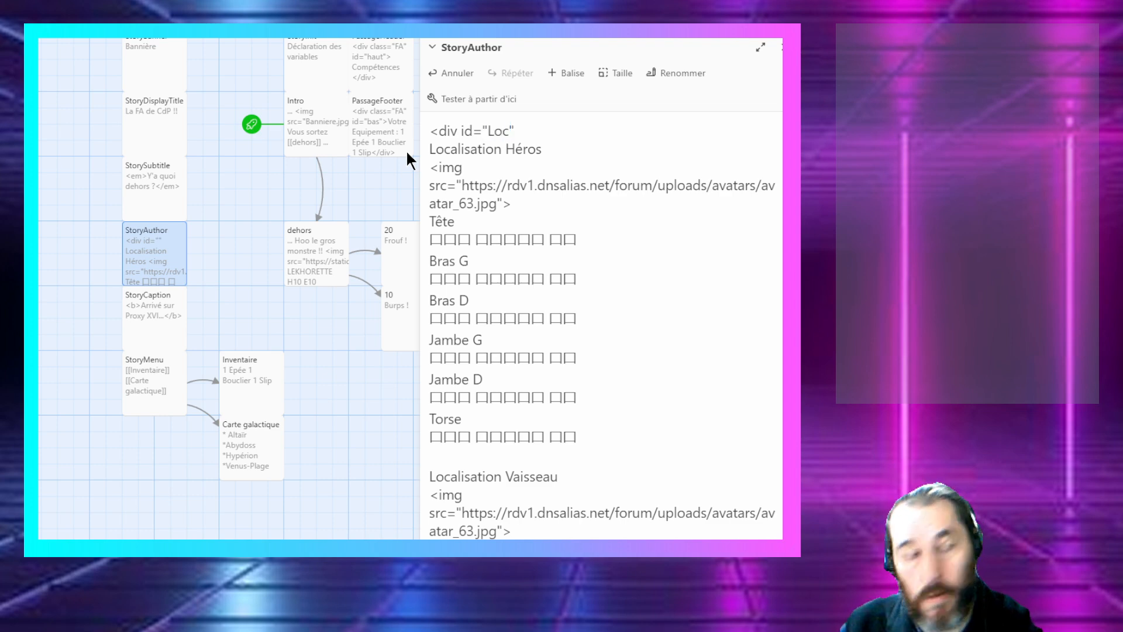
type(">")
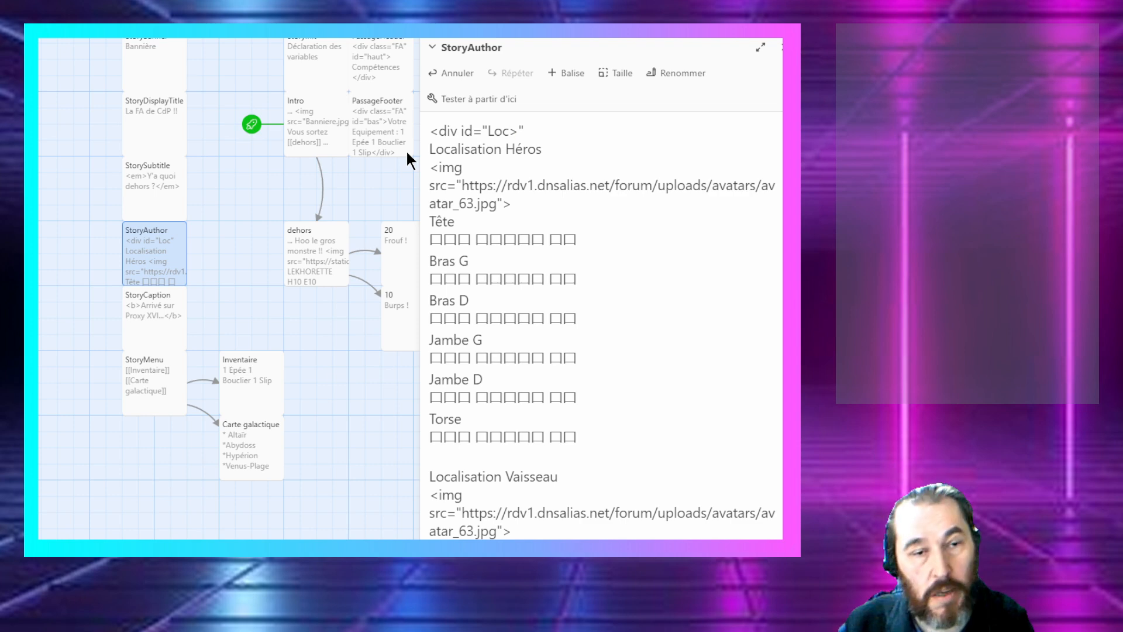
key("BackSpace")
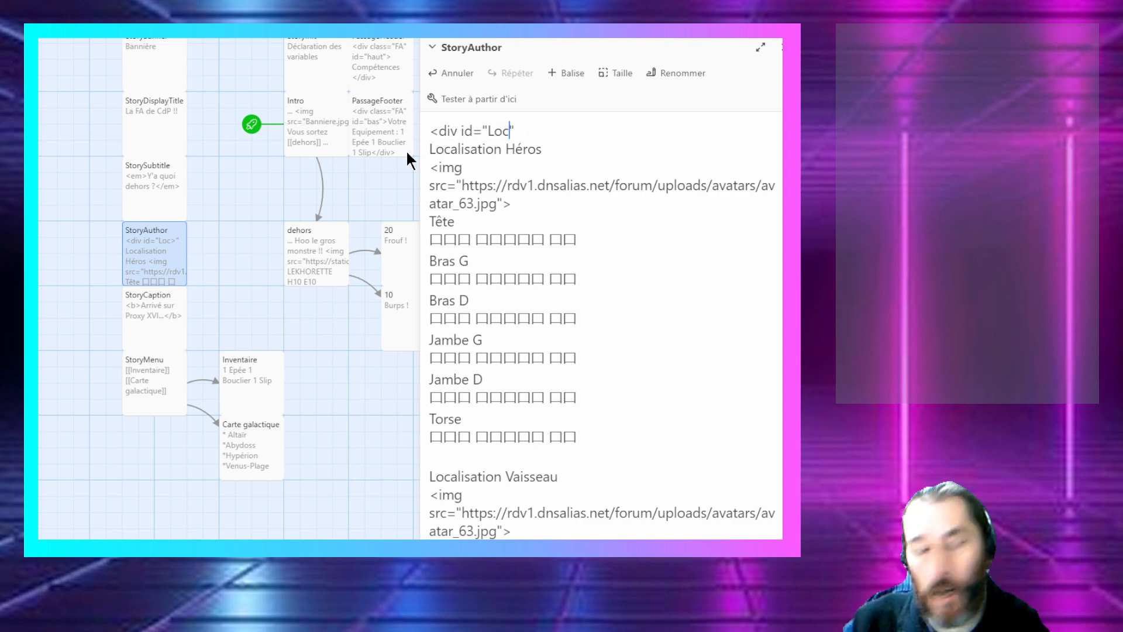
key("Right")
type(">")
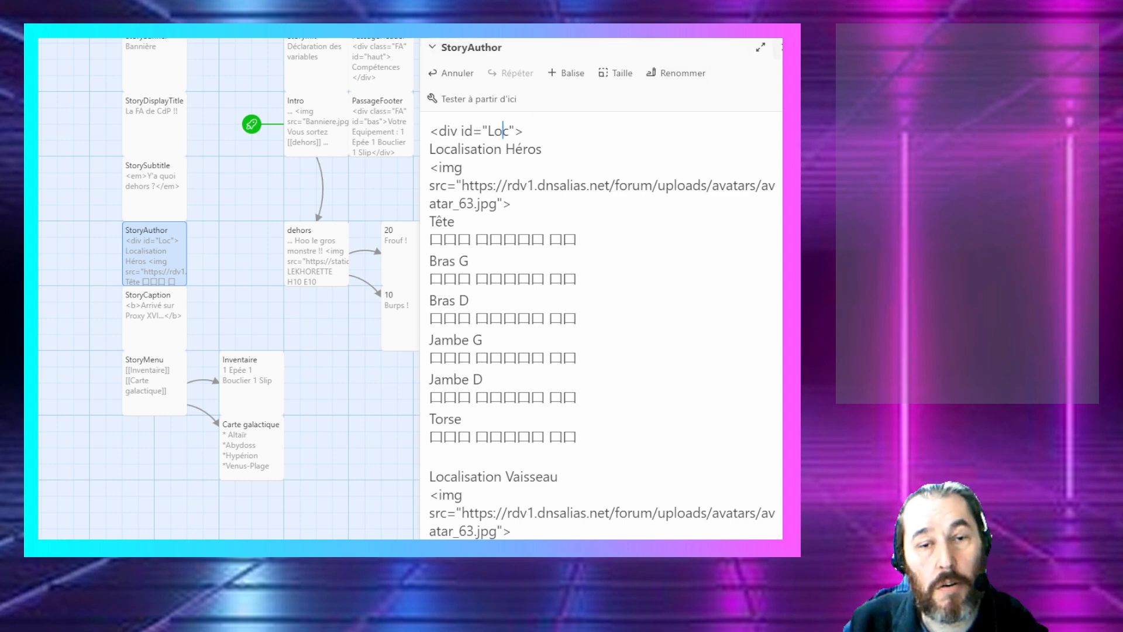
left_click(780, 46)
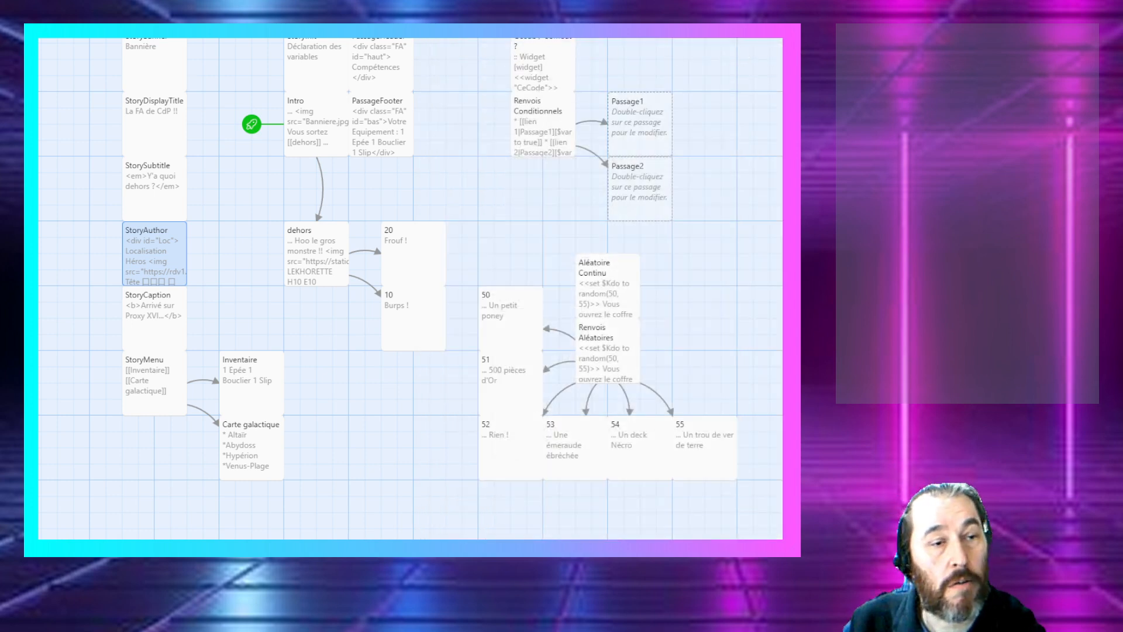
Step: Add a #Loc rule at the end of the story stylesheet by copying the #bas rule
left_click(520, 32)
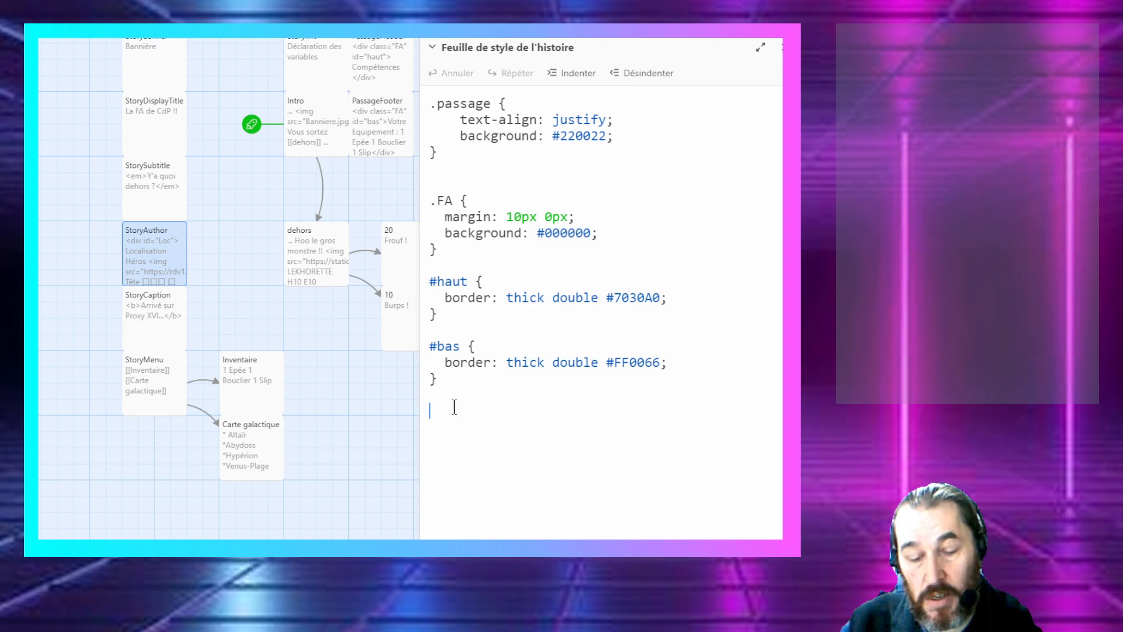
type("#Loc")
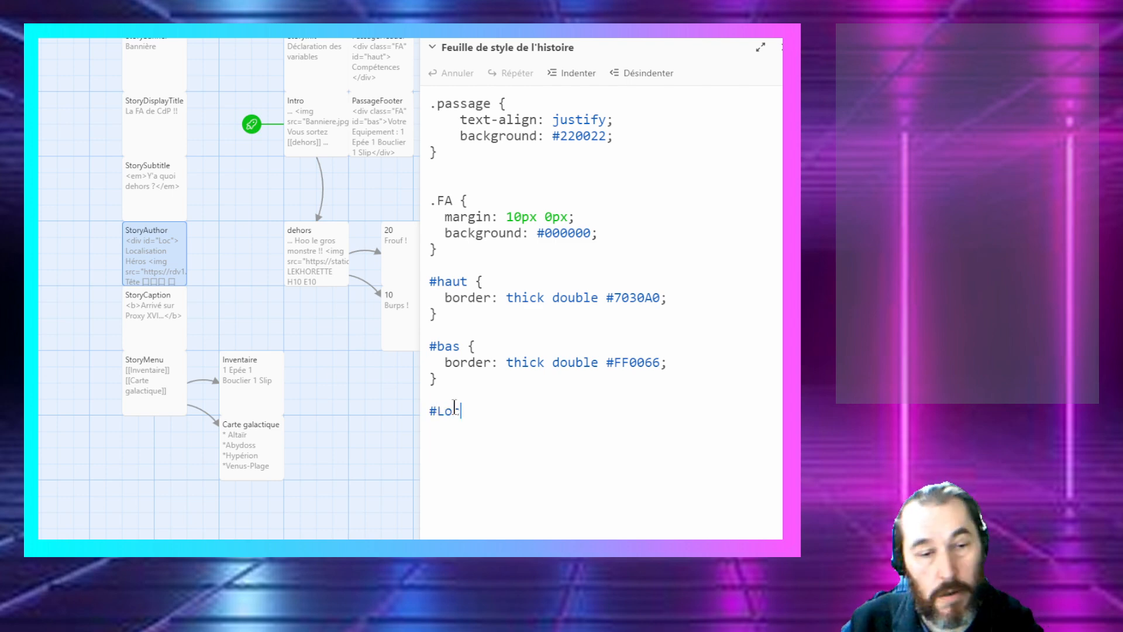
left_click(445, 381)
left_click_drag(445, 381, 406, 348)
key("ctrl+c")
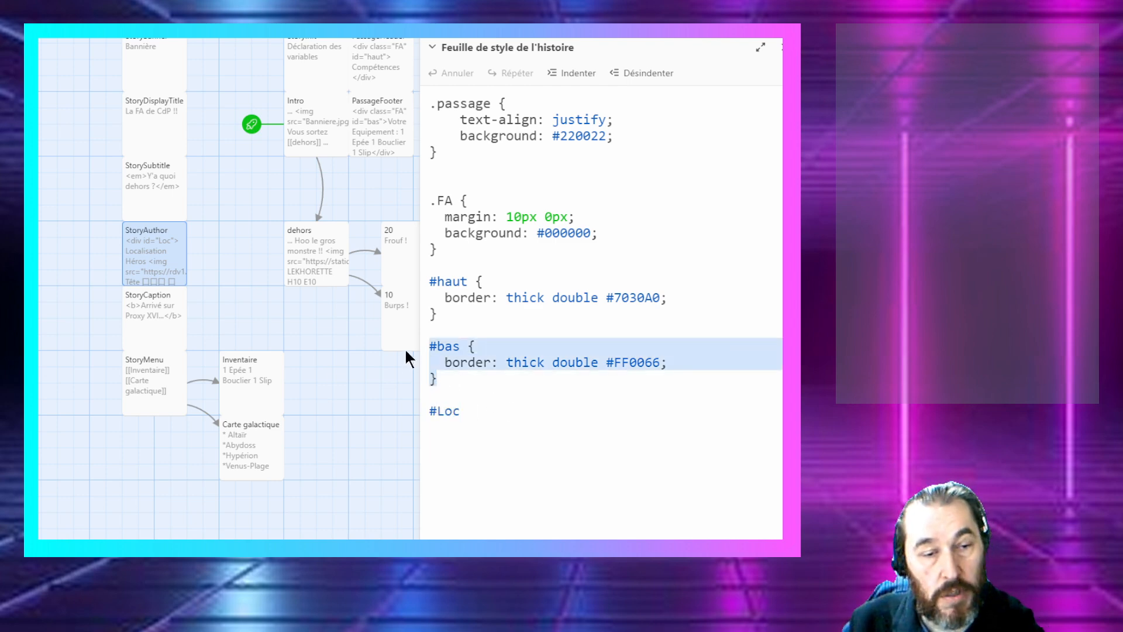
left_click(495, 413)
key("Return")
key("BackSpace")
key("ctrl+v")
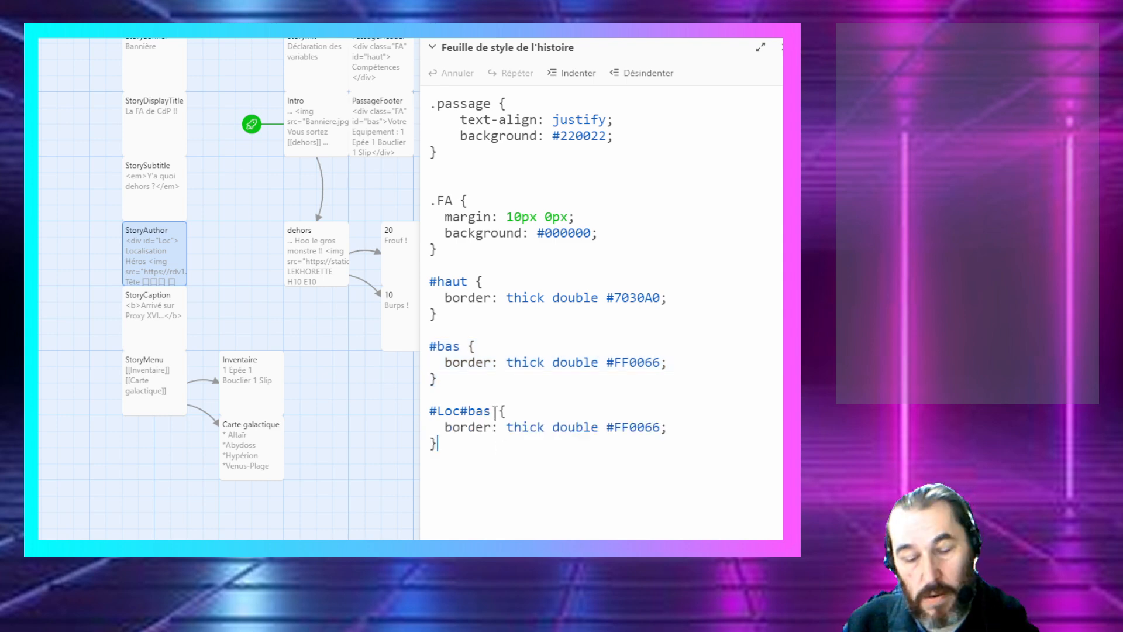
key("BackSpace")
key("BackSpace")
key("BackSpace")
key("BackSpace")
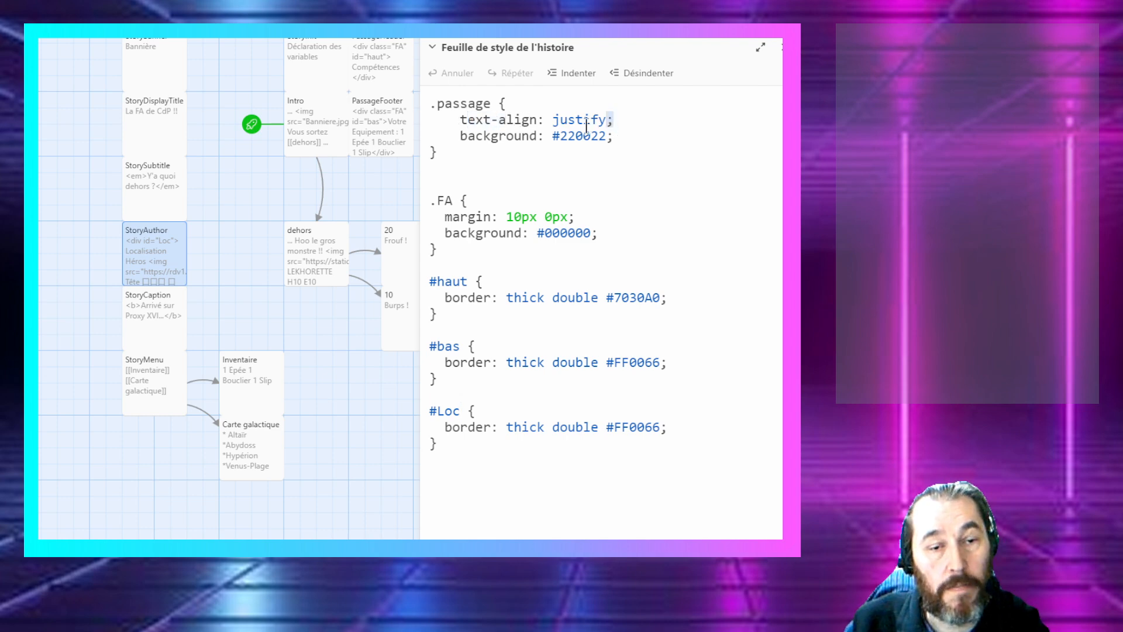
Step: Replace the border declaration in the #Loc rule with "text-align: left;" and close the stylesheet
left_click_drag(614, 120, 464, 121)
key("ctrl+c")
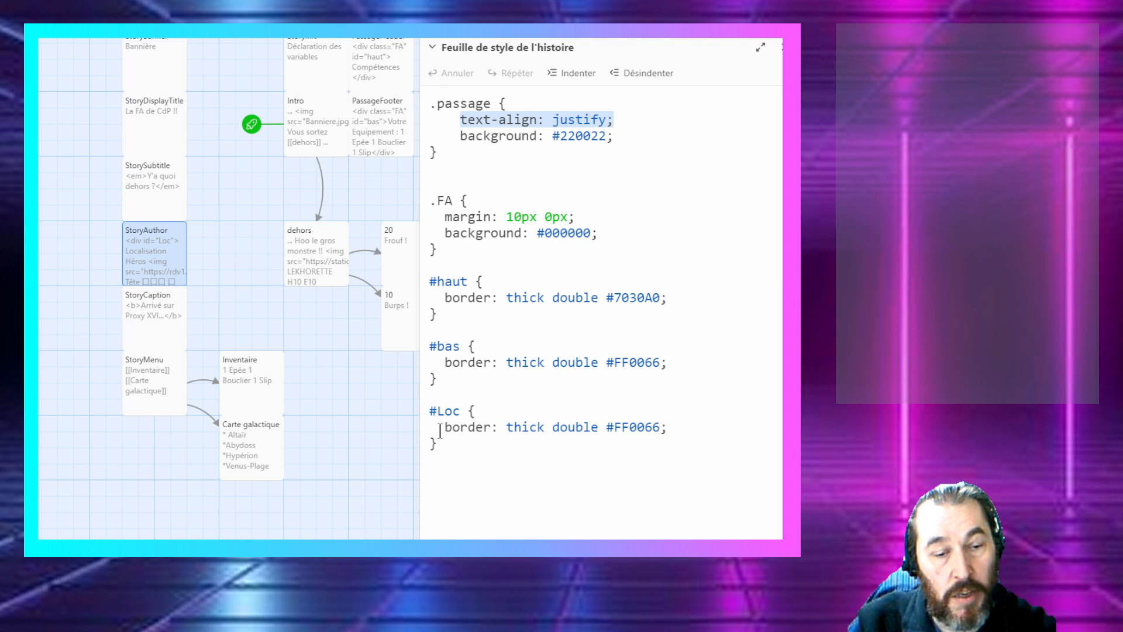
left_click_drag(440, 432, 668, 430)
key("ctrl+v")
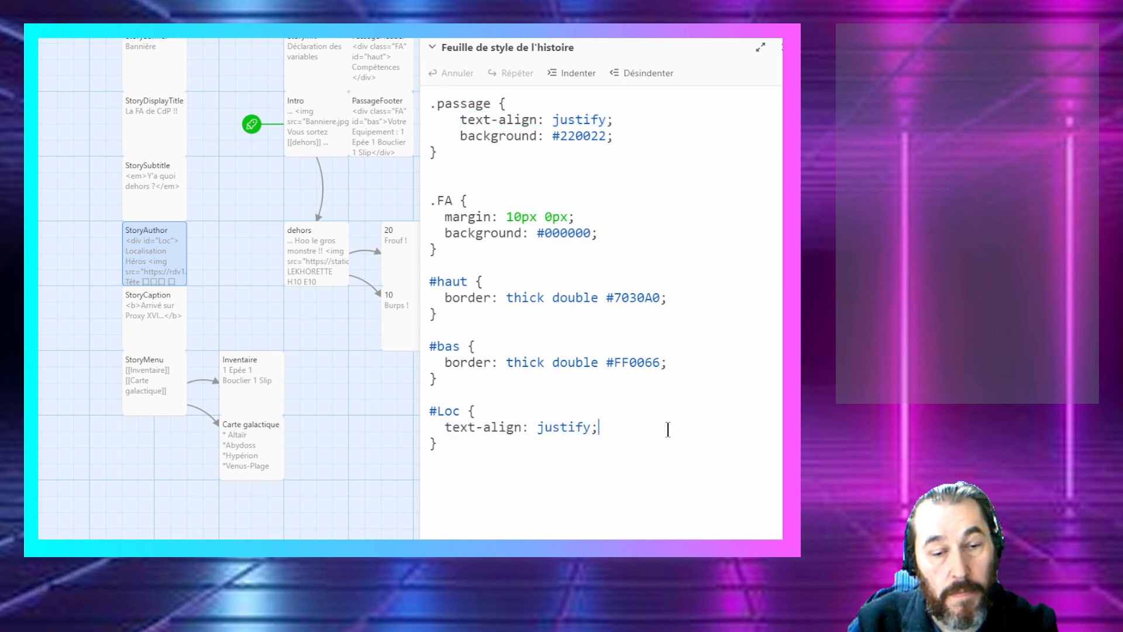
double_click(563, 428)
type("le")
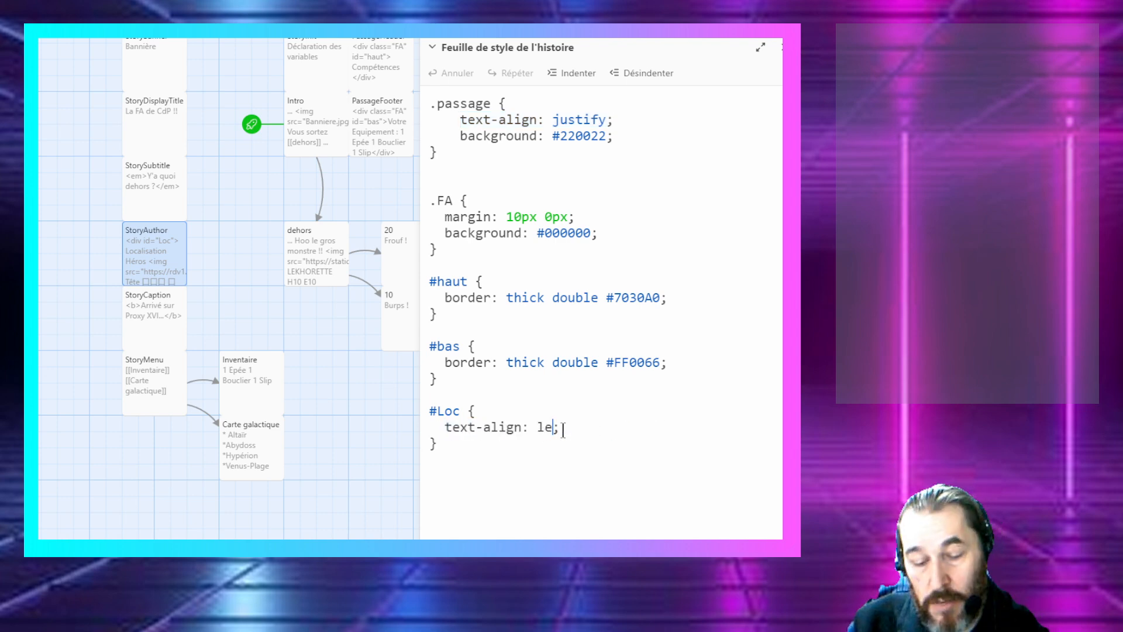
type("ft")
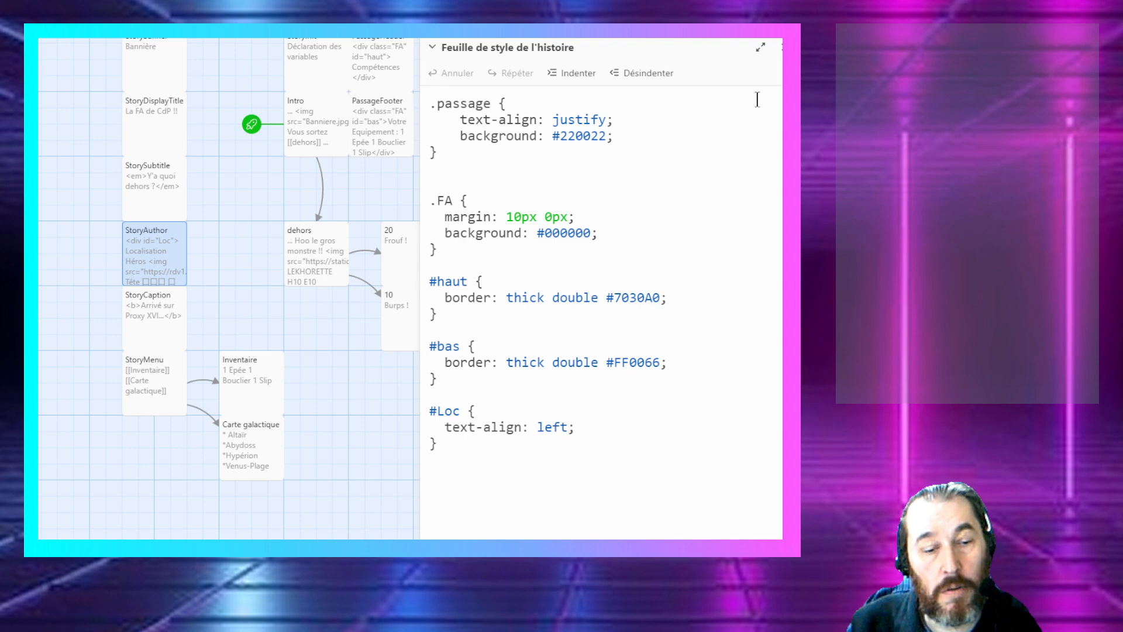
left_click(778, 48)
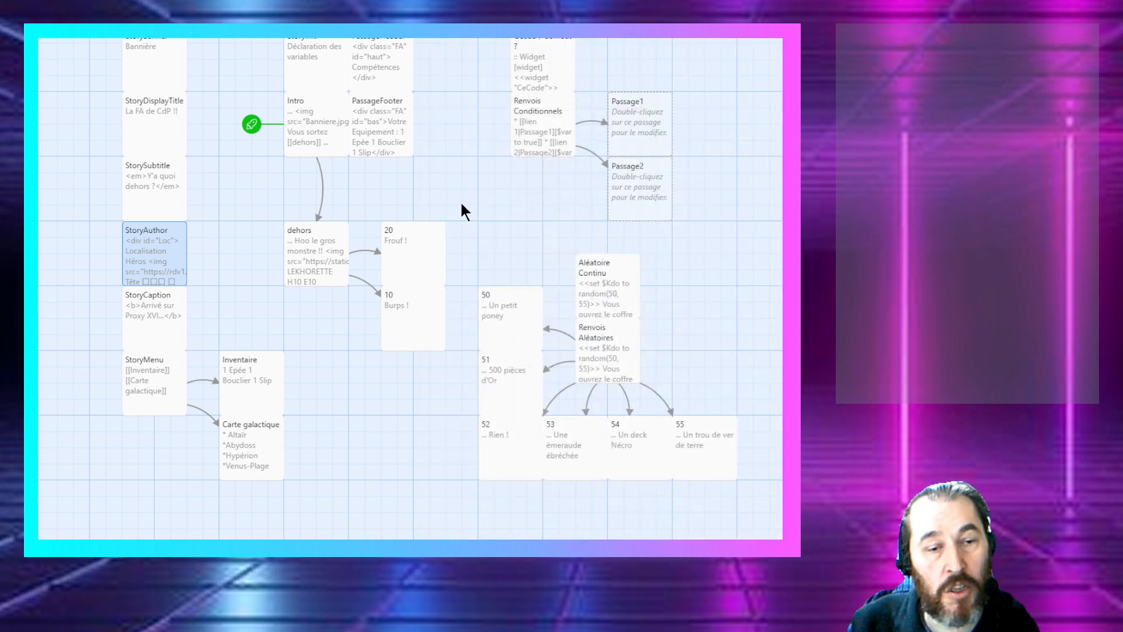
Step: Test the story from Intro and compare the alignment of the sidebar's hero and ship locations with the earlier preview
left_click(335, 135)
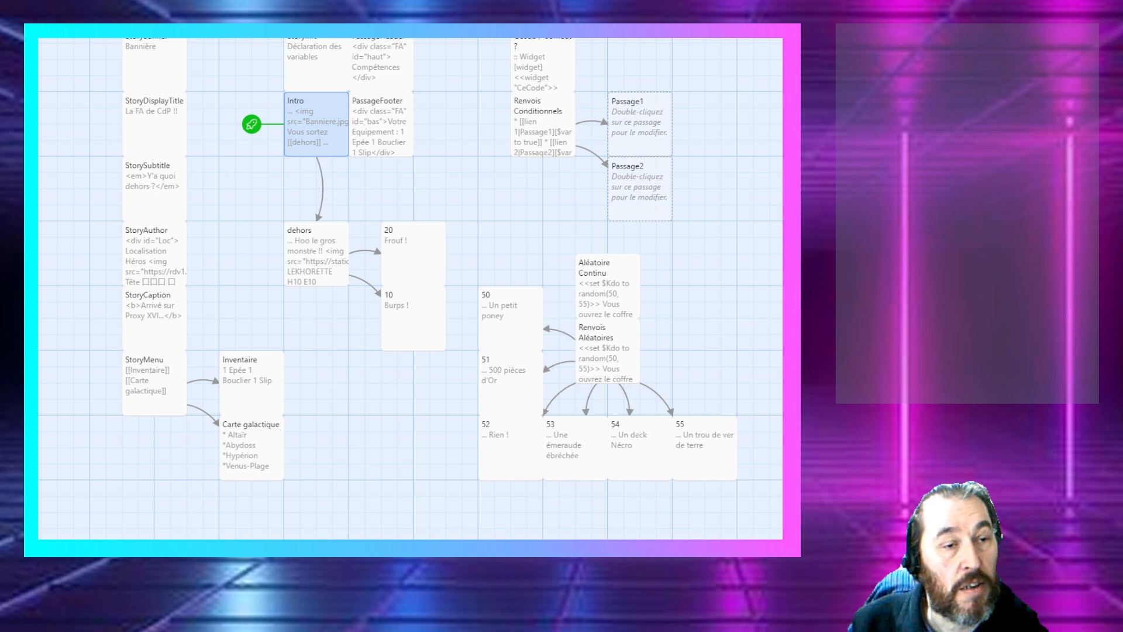
double_click(306, 131)
left_click(455, 99)
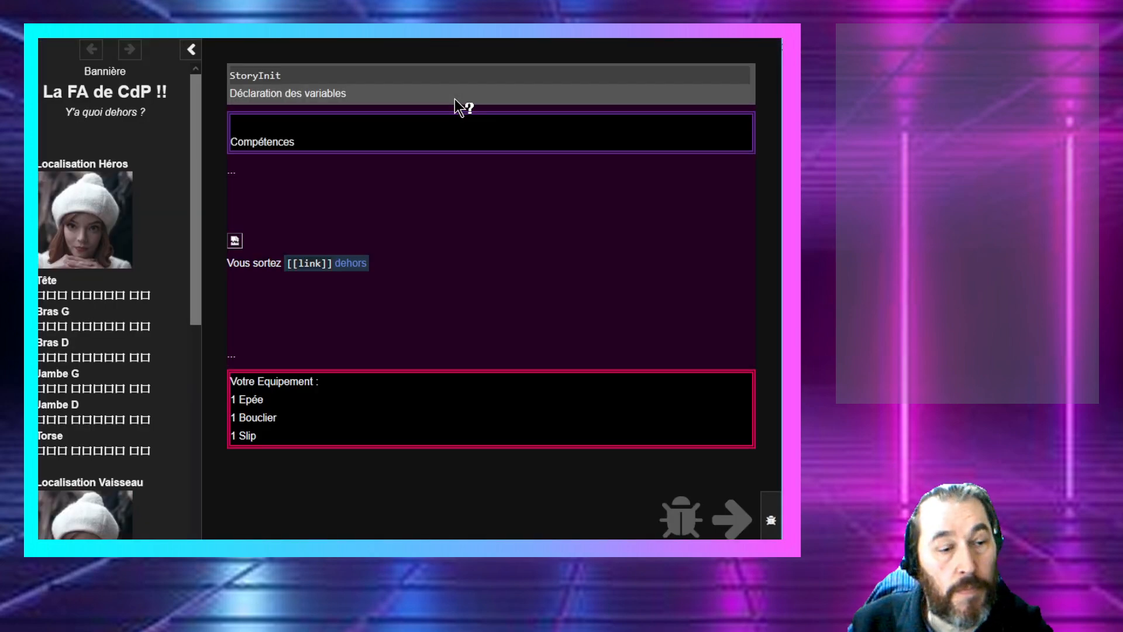
left_click_drag(198, 258, 194, 333)
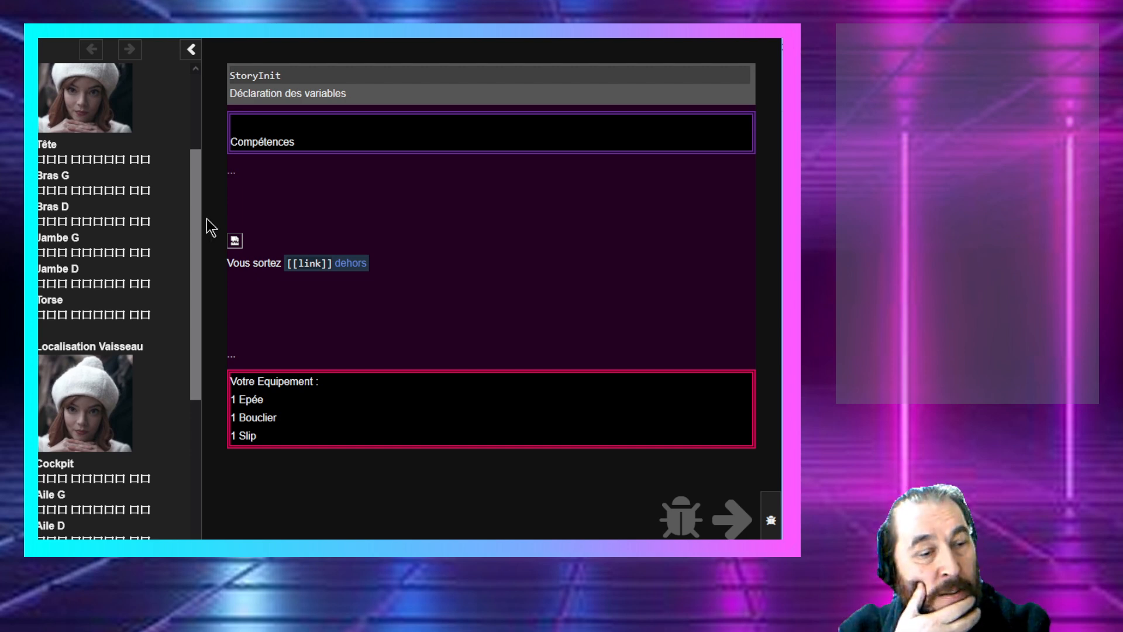
left_click_drag(201, 217, 193, 145)
left_click(163, 220)
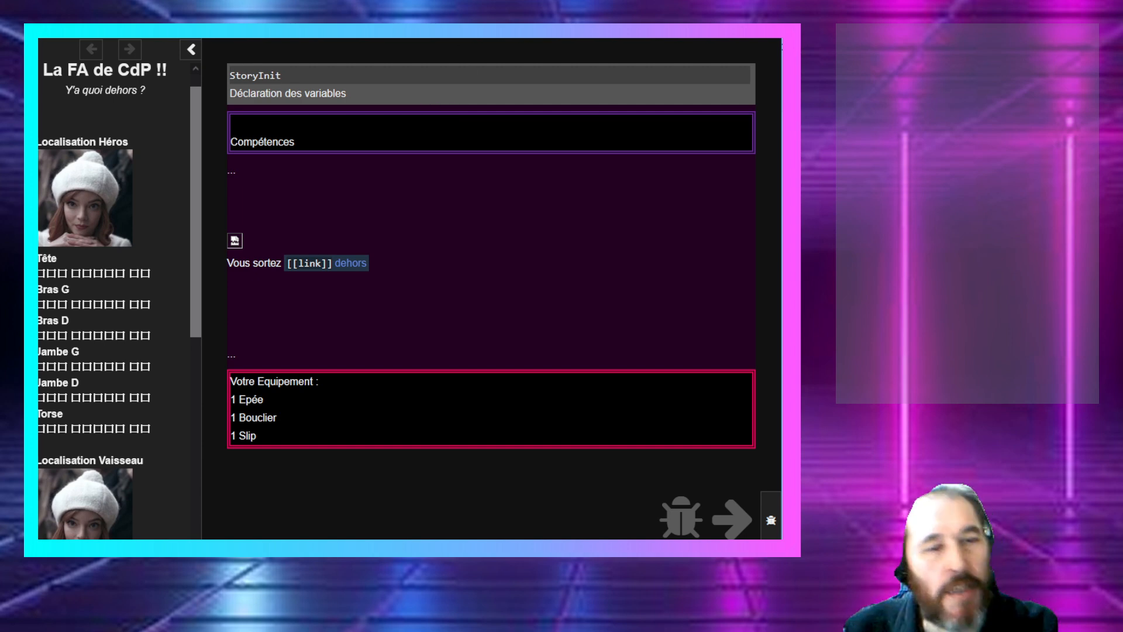
key("ctrl+Tab")
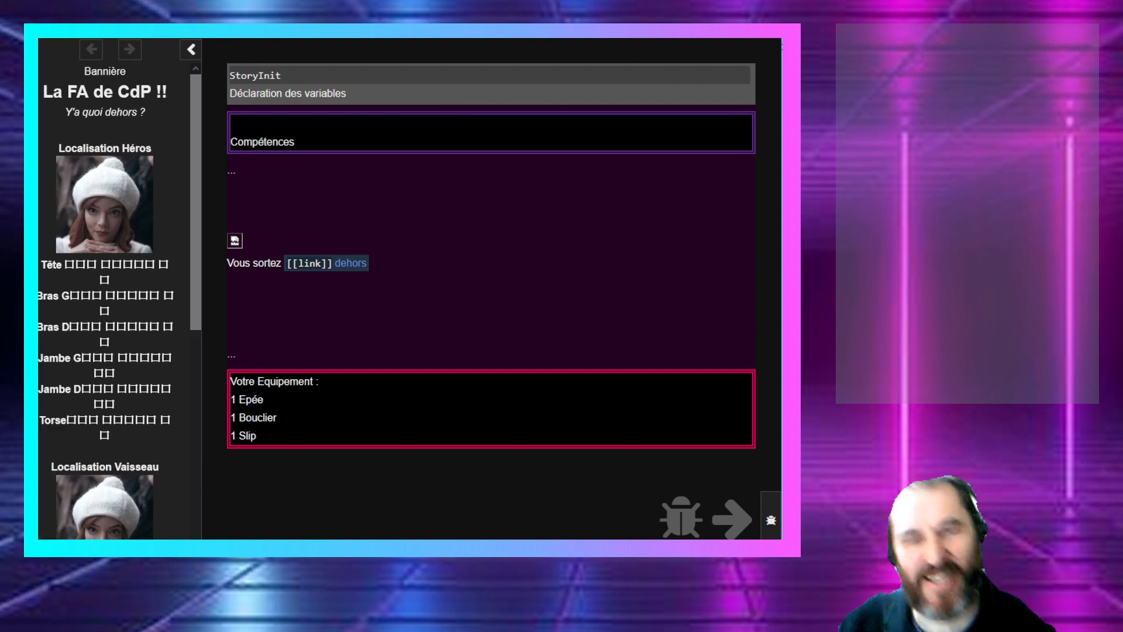
key("alt+Tab")
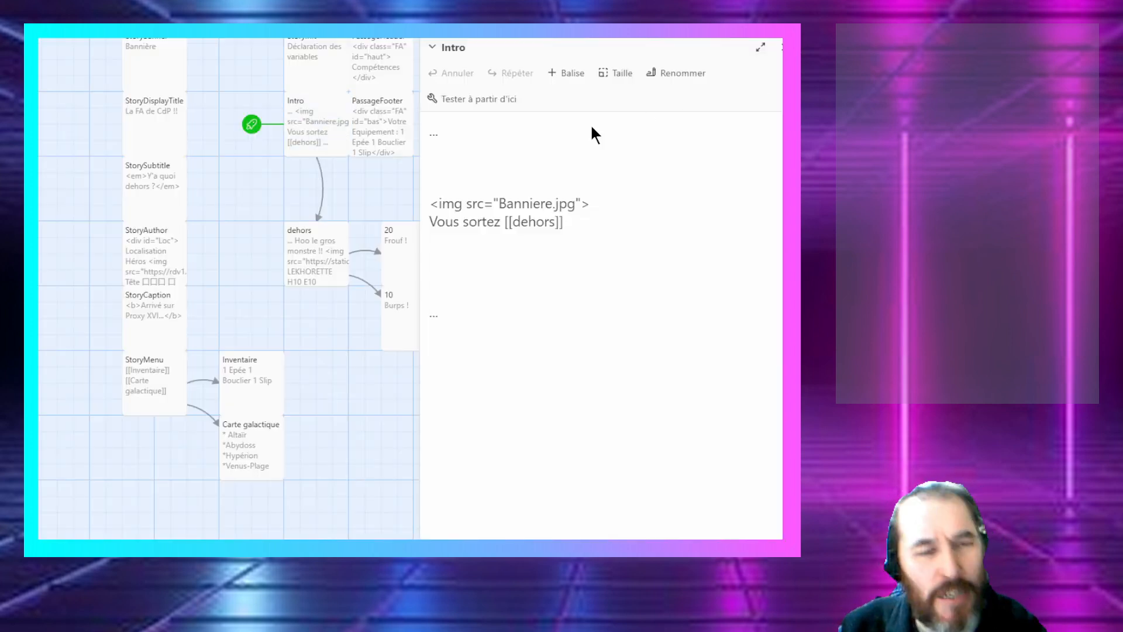
left_click(498, 148)
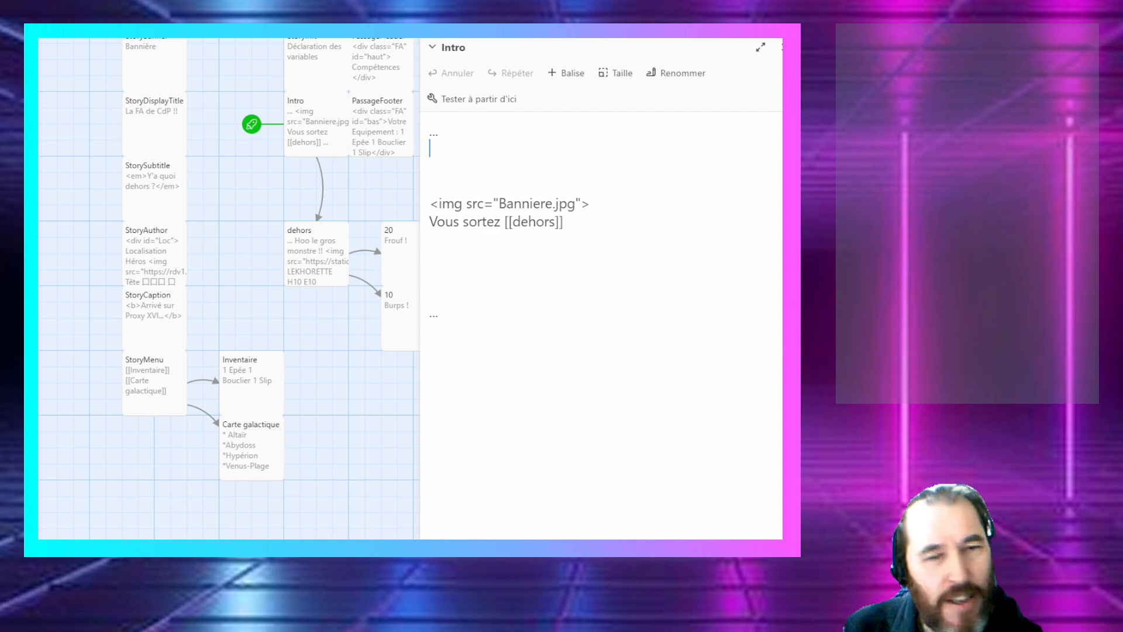
left_click(781, 47)
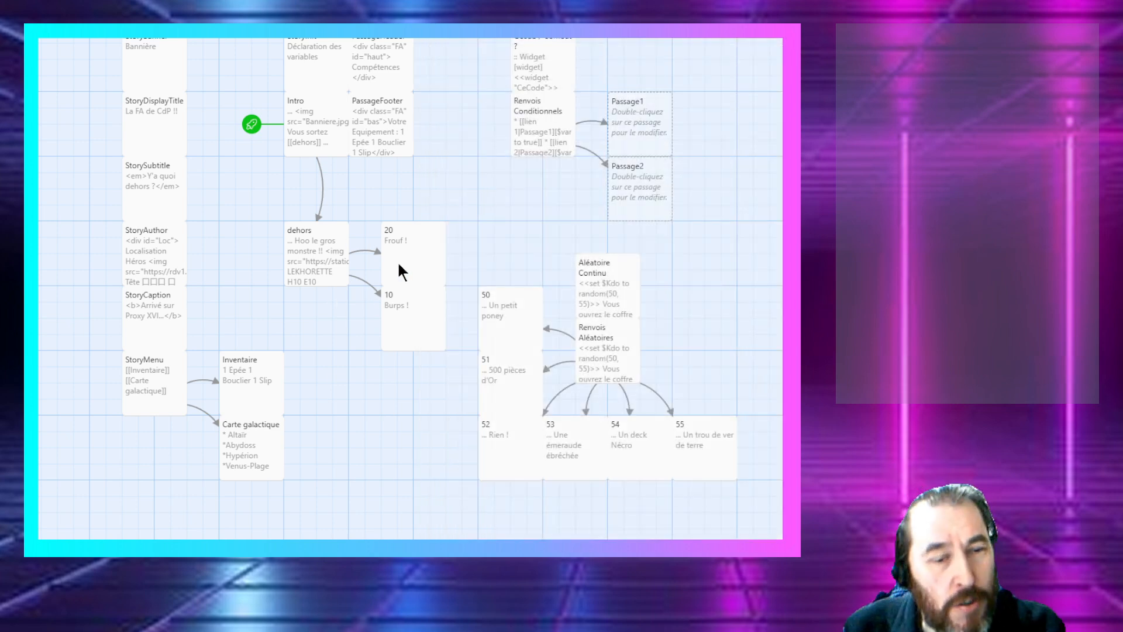
left_click(328, 263)
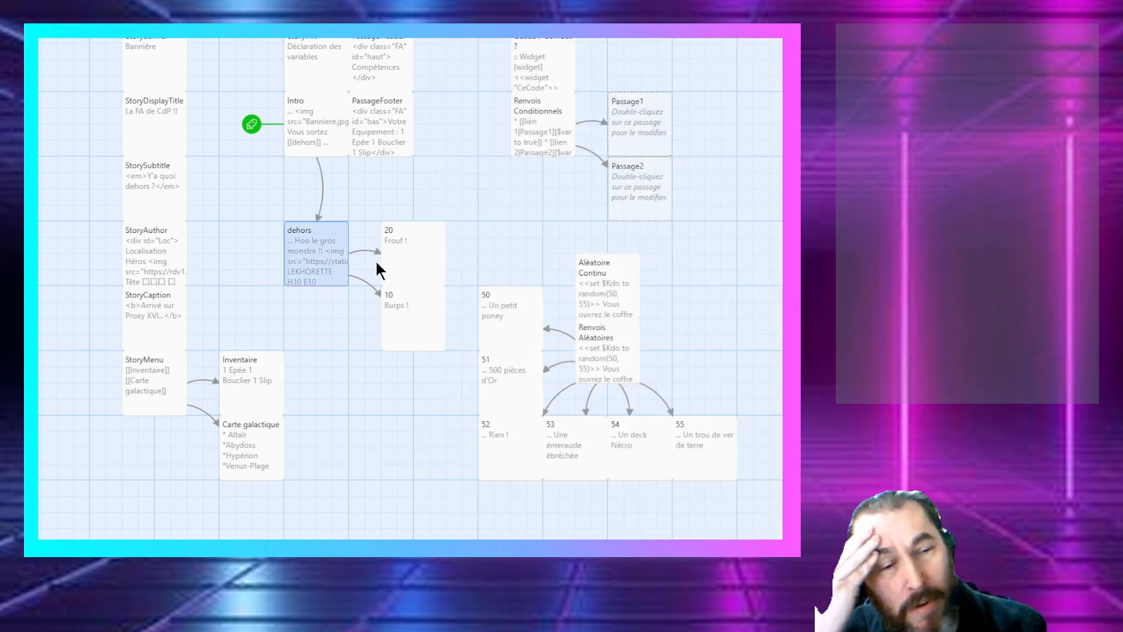
left_click(416, 263)
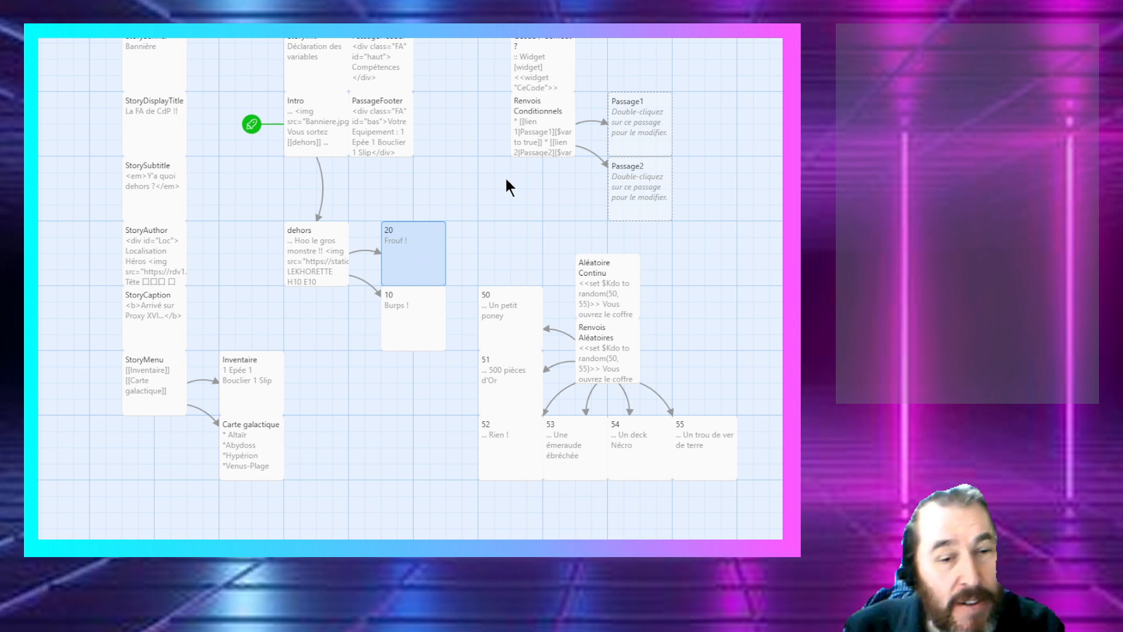
left_click(568, 122)
left_click(642, 141)
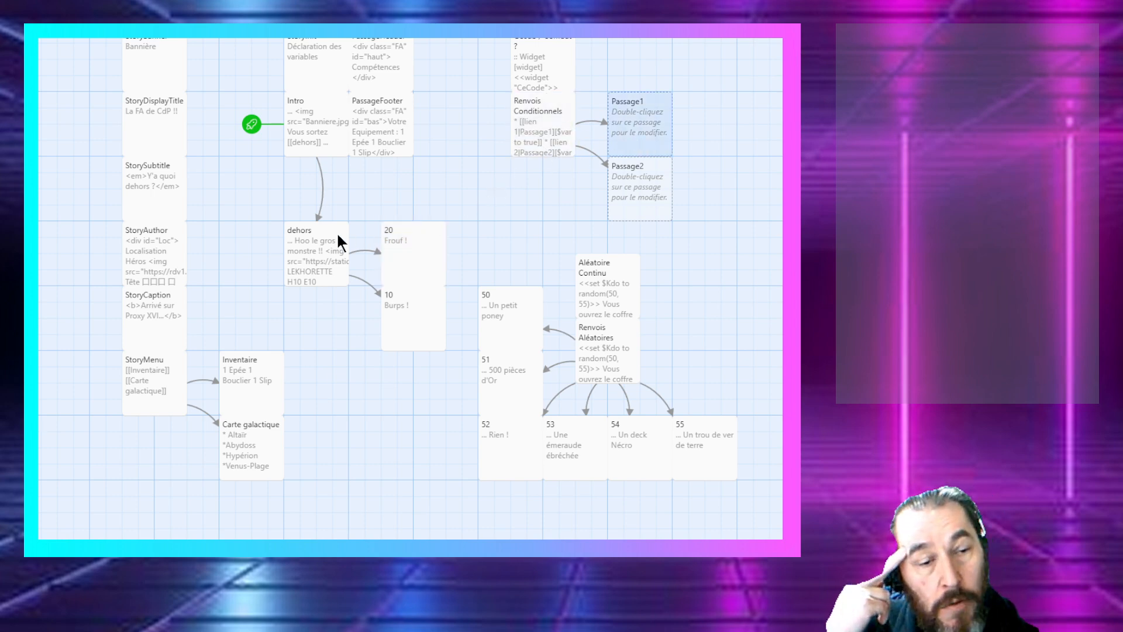
left_click(324, 243)
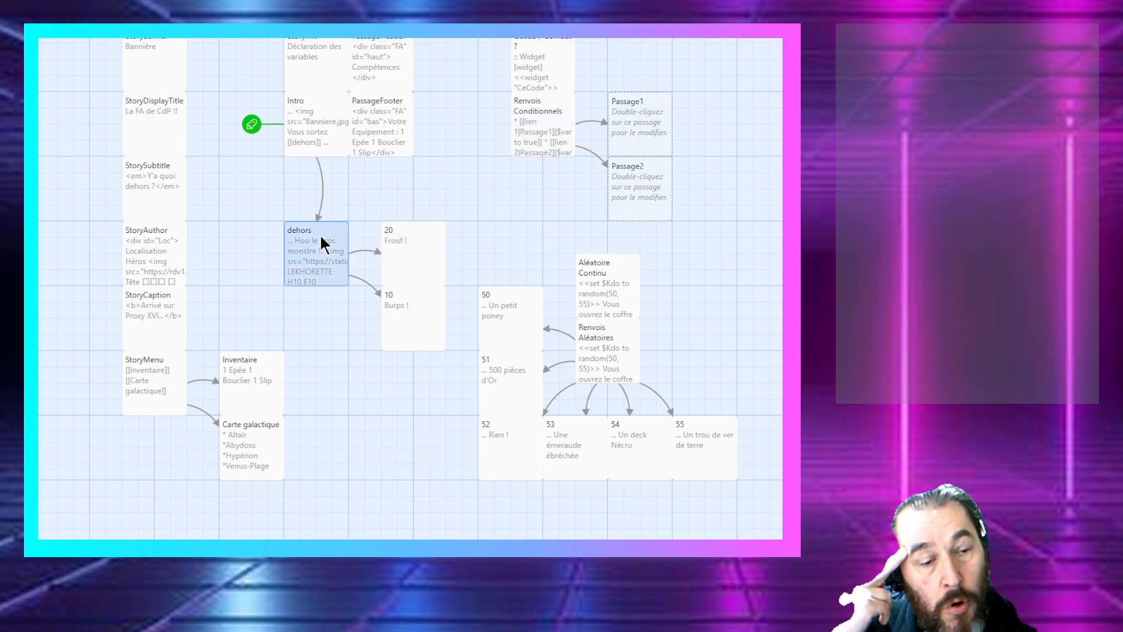
left_click(227, 404)
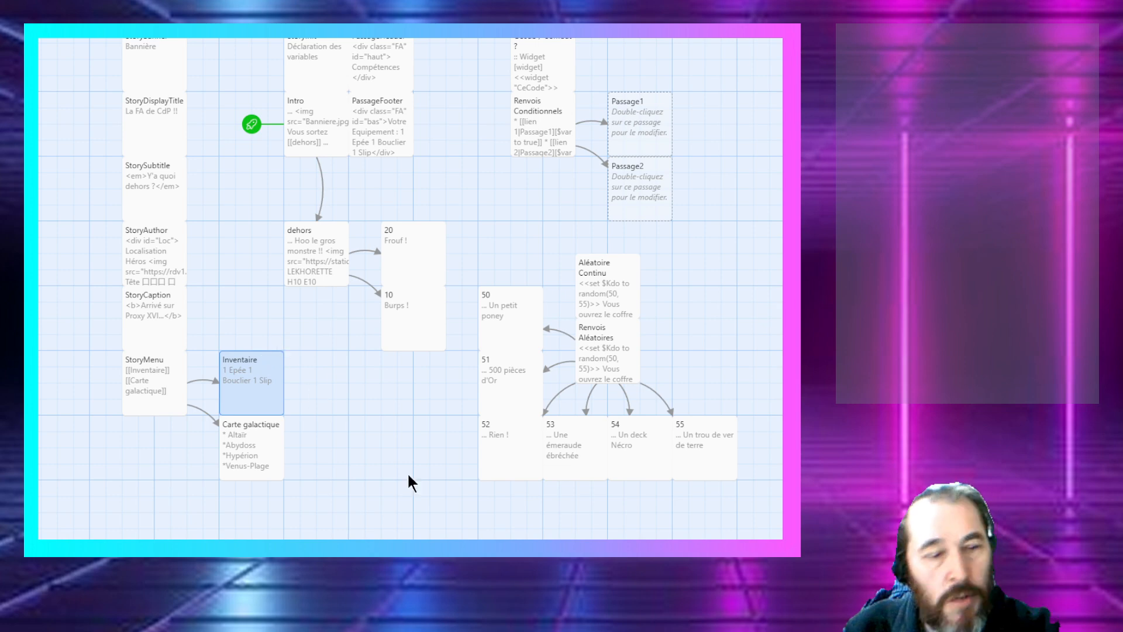
left_click(571, 450)
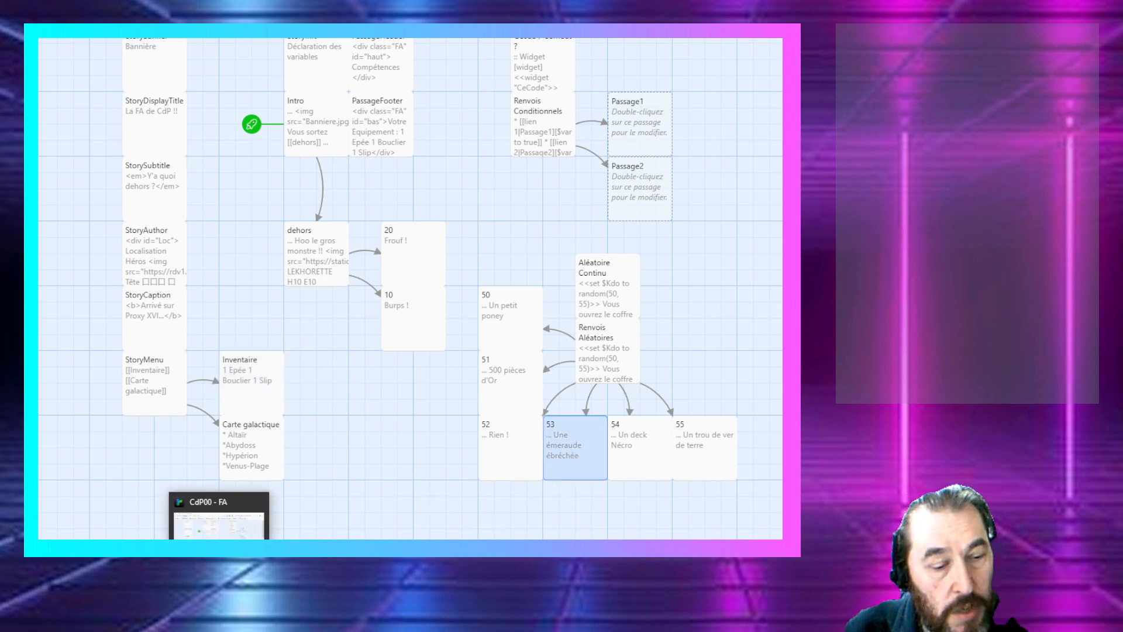
key("alt+Left")
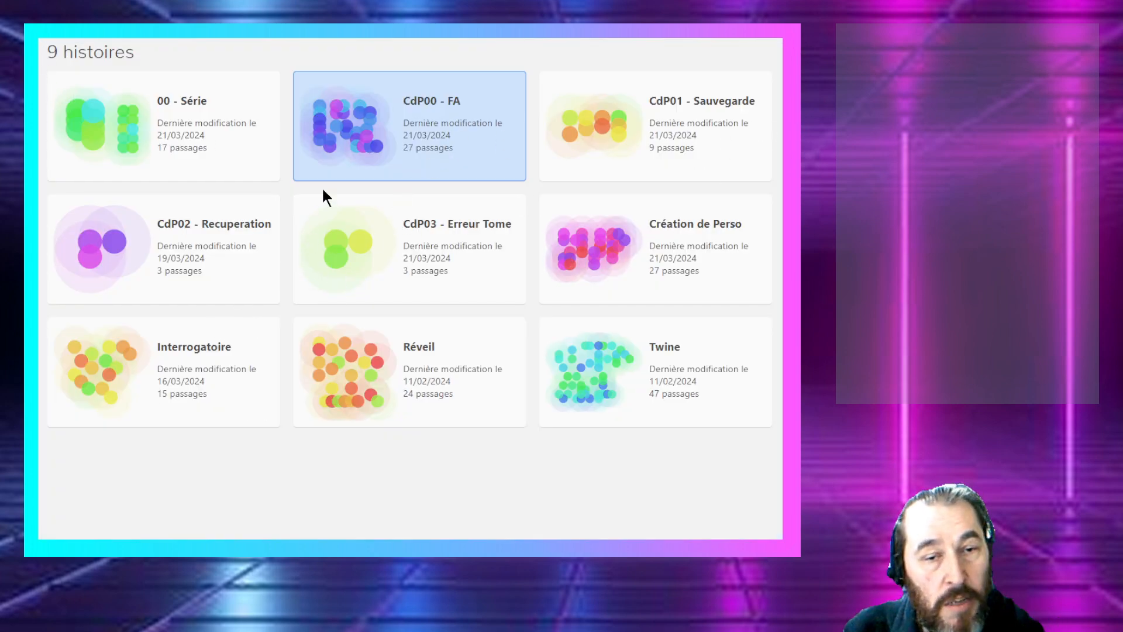
double_click(363, 163)
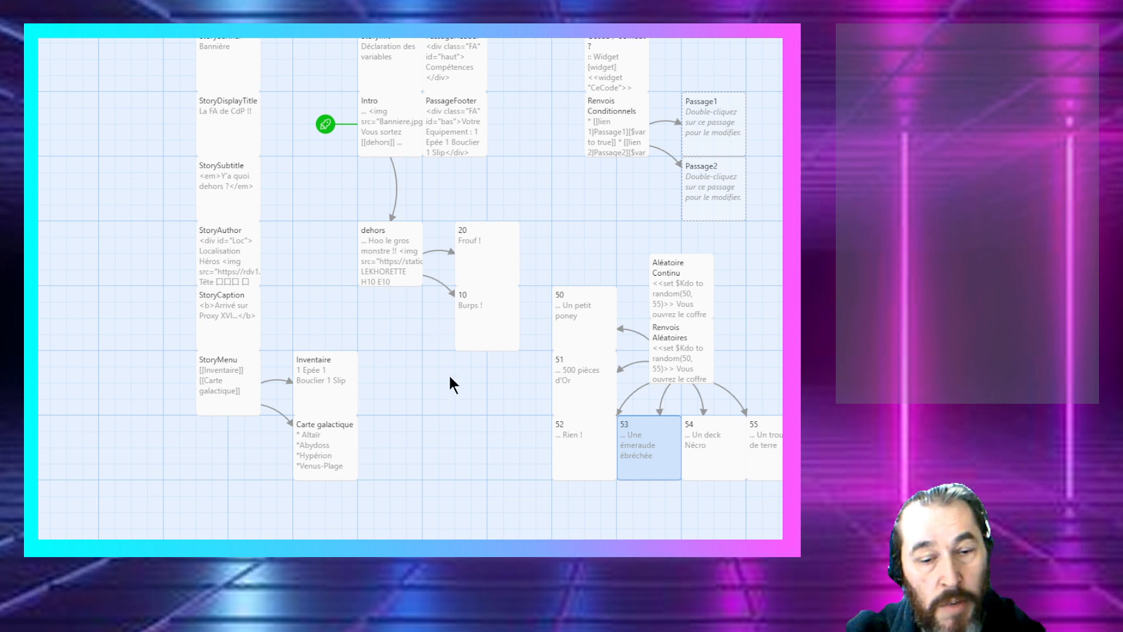
scroll(448, 381, "down", 1)
scroll(447, 365, "up", 1)
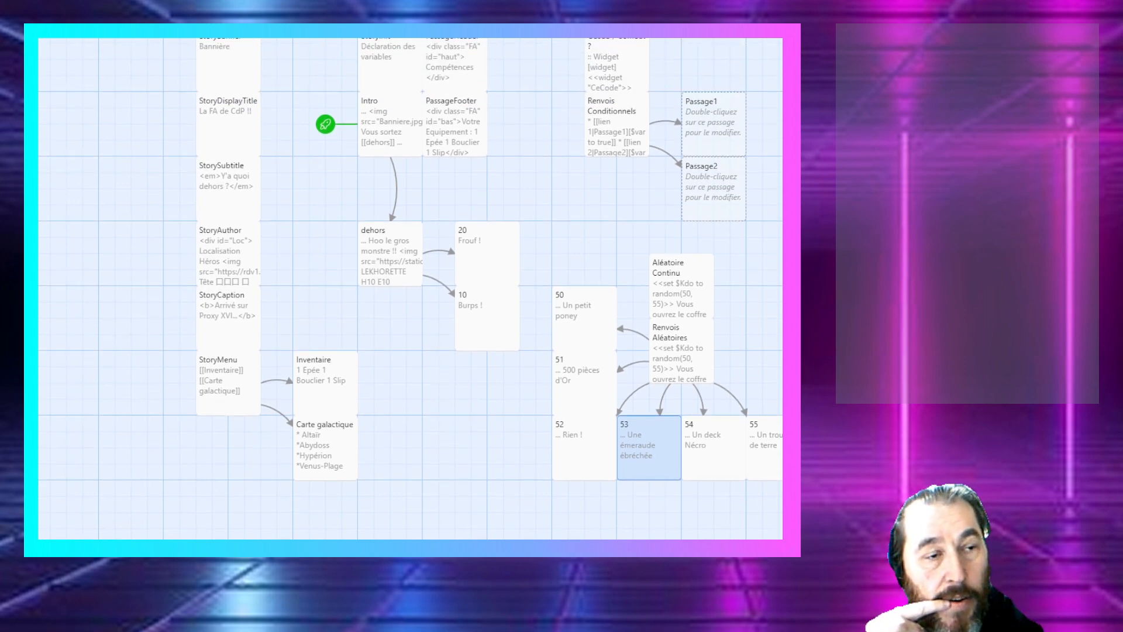
Step: Open the Planification passage of the 00 - Série story at full width and find the Phase 3 section
double_click(142, 117)
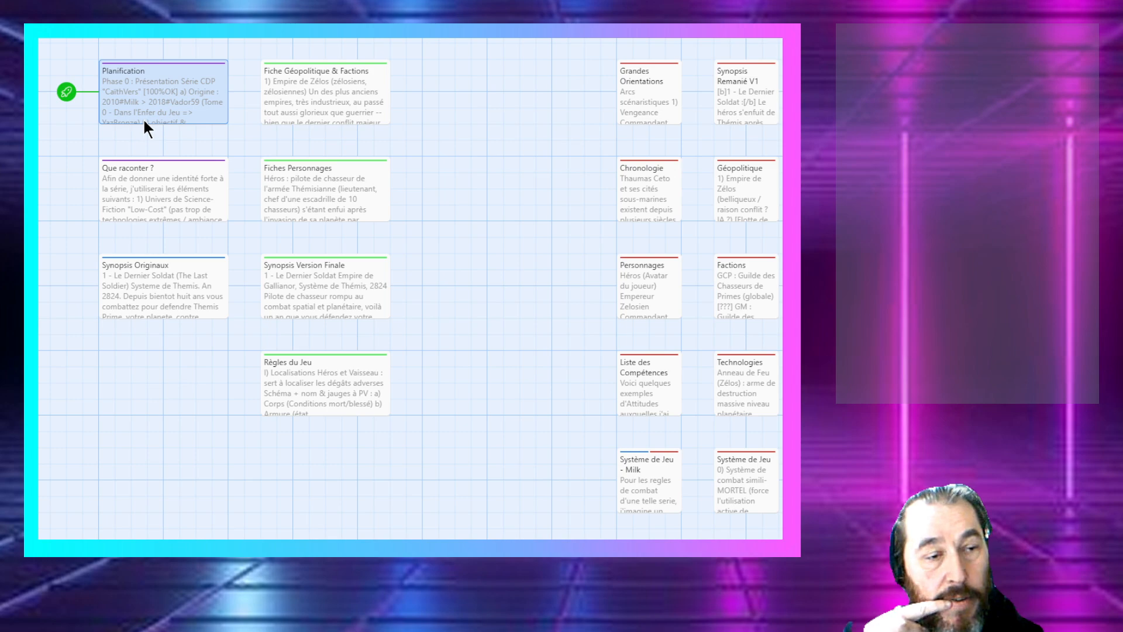
double_click(185, 103)
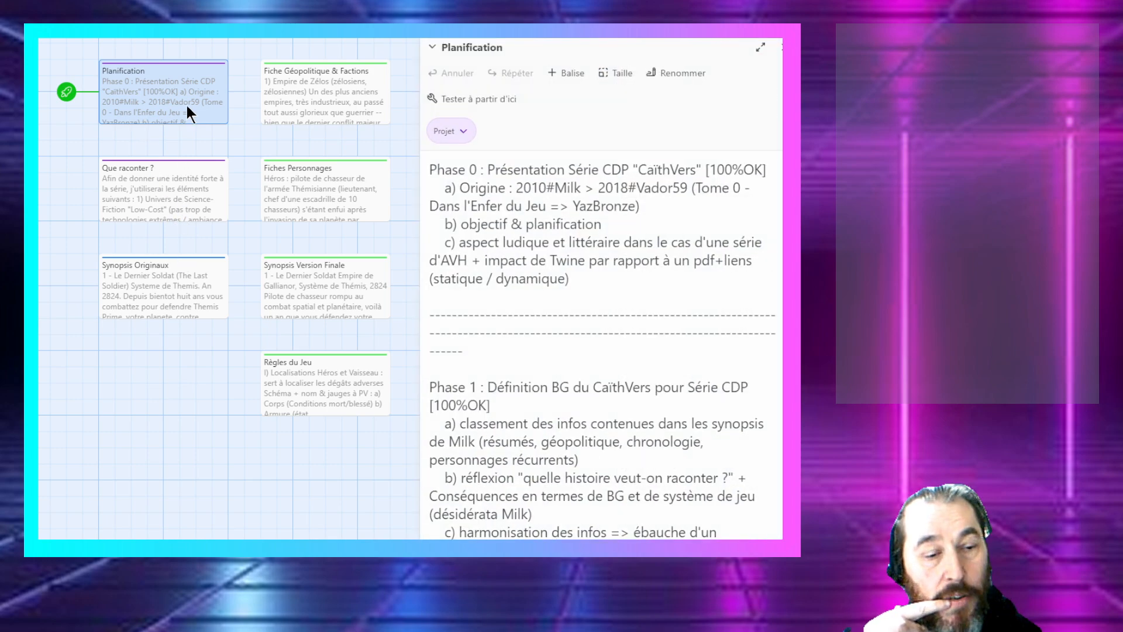
left_click(767, 48)
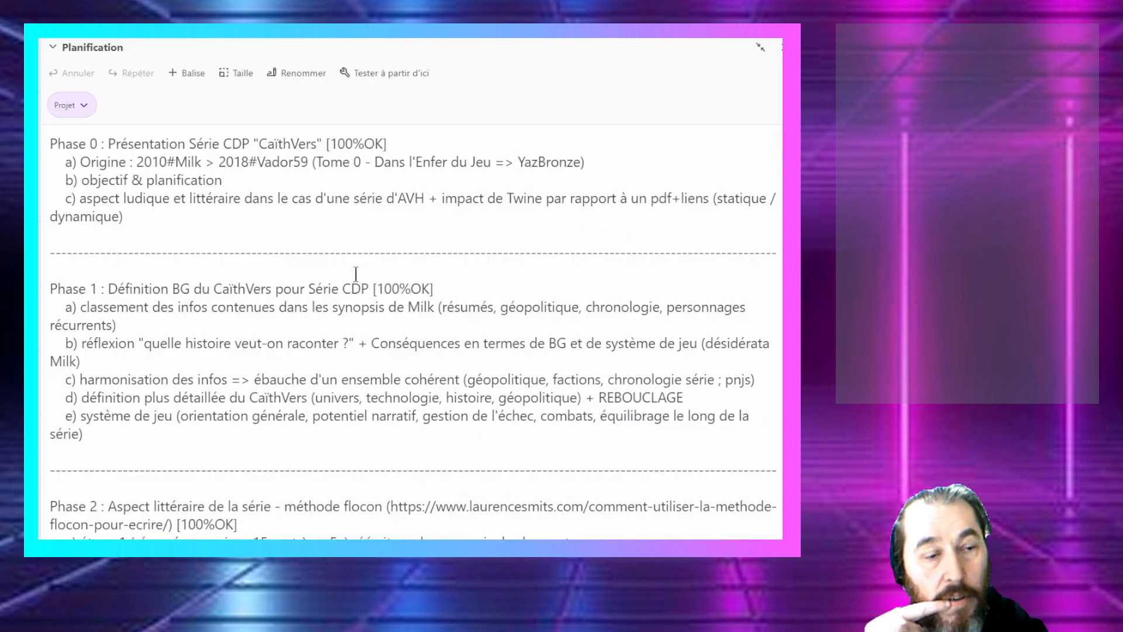
scroll(354, 274, "down", 10)
scroll(355, 273, "down", 1)
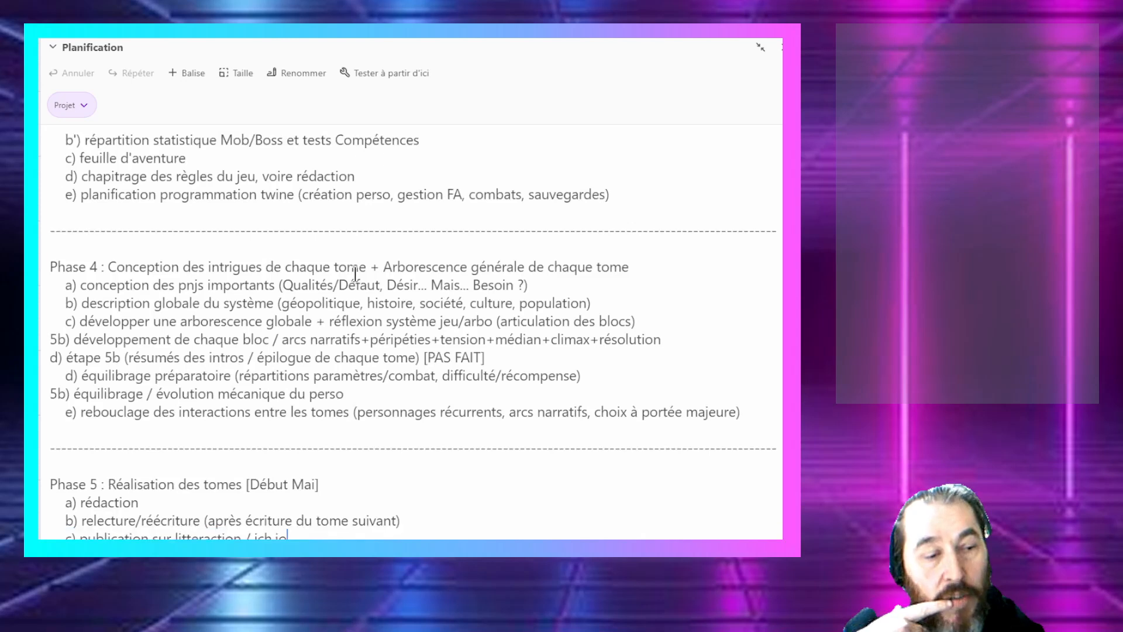
scroll(354, 273, "up", 3)
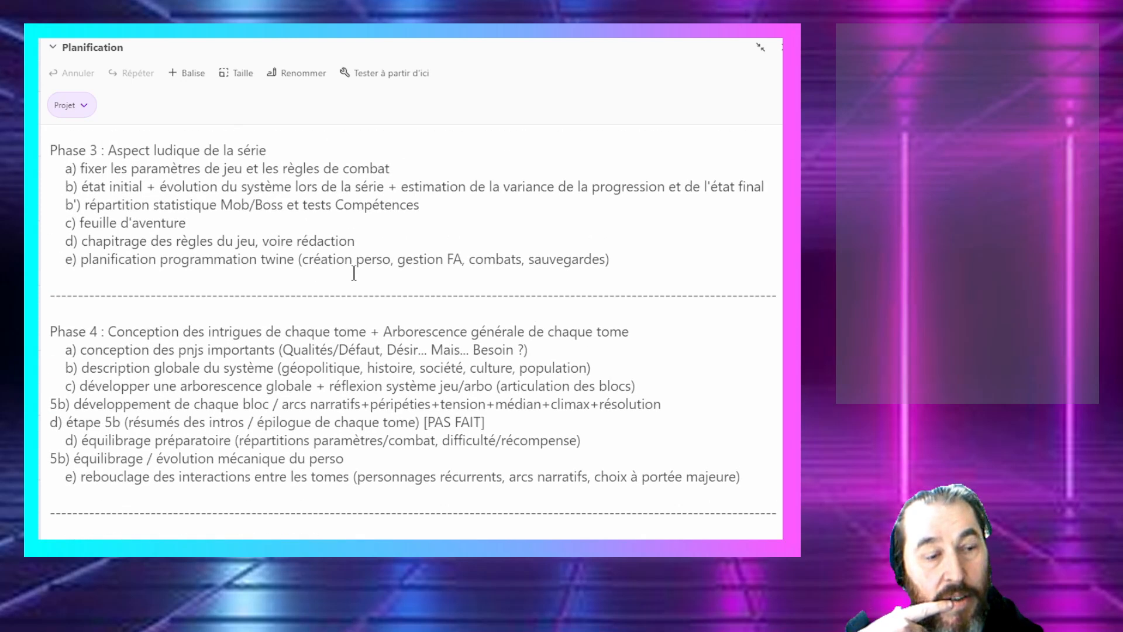
scroll(354, 273, "up", 3)
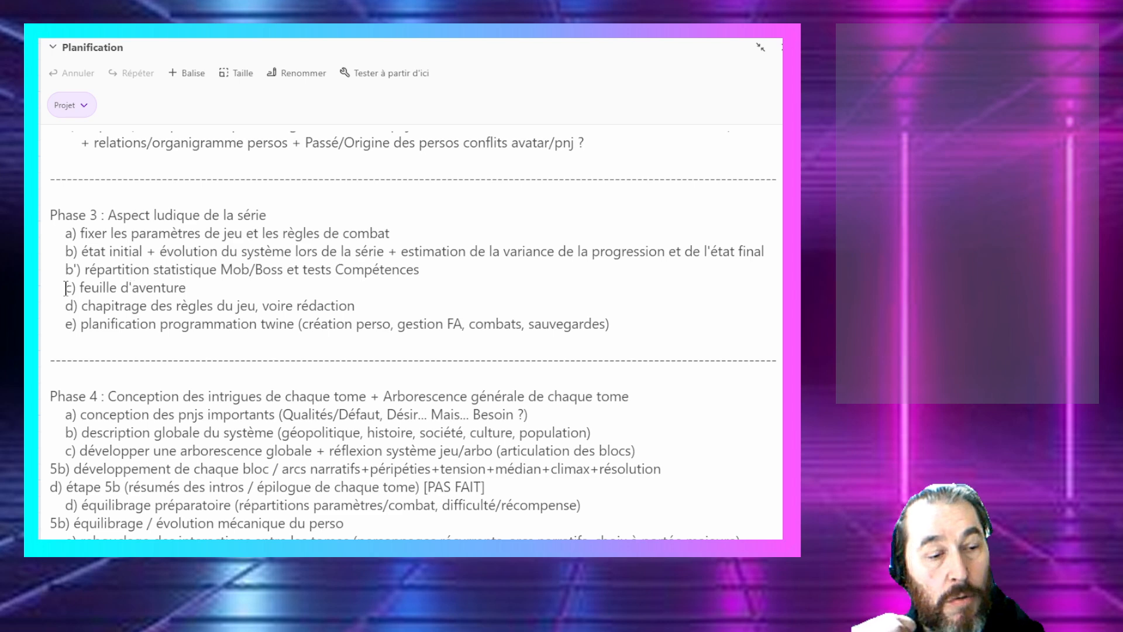
Step: Review the Phase 3 items on Mob/Boss statistics and Twine programming of combats and sauvegardes, and close the passage
left_click_drag(65, 269, 442, 264)
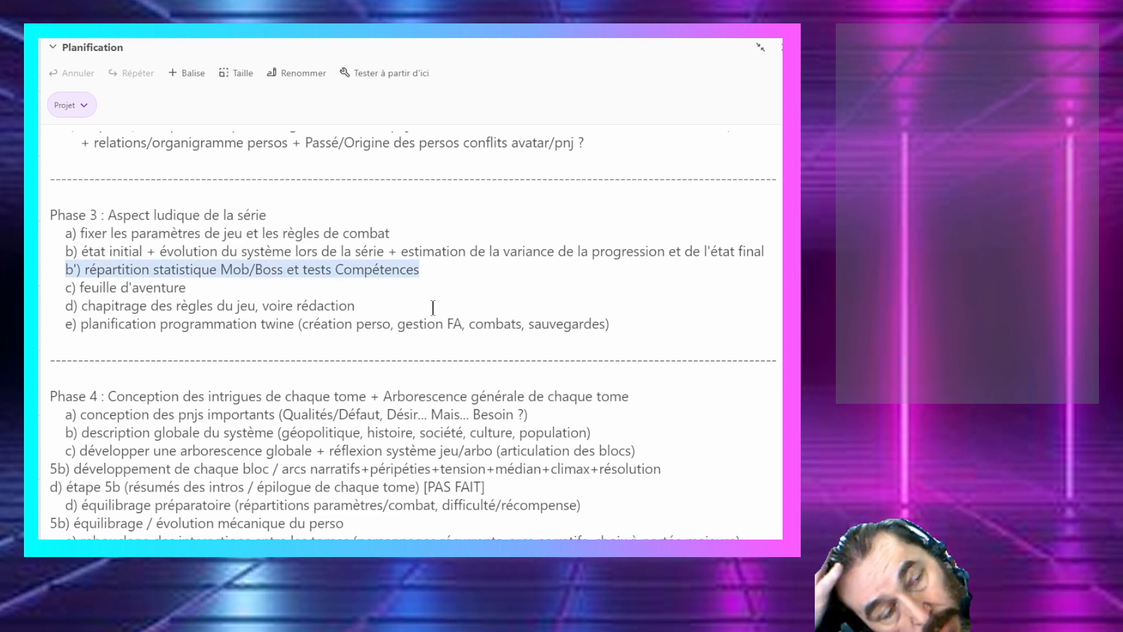
left_click_drag(76, 325, 582, 326)
double_click(582, 325)
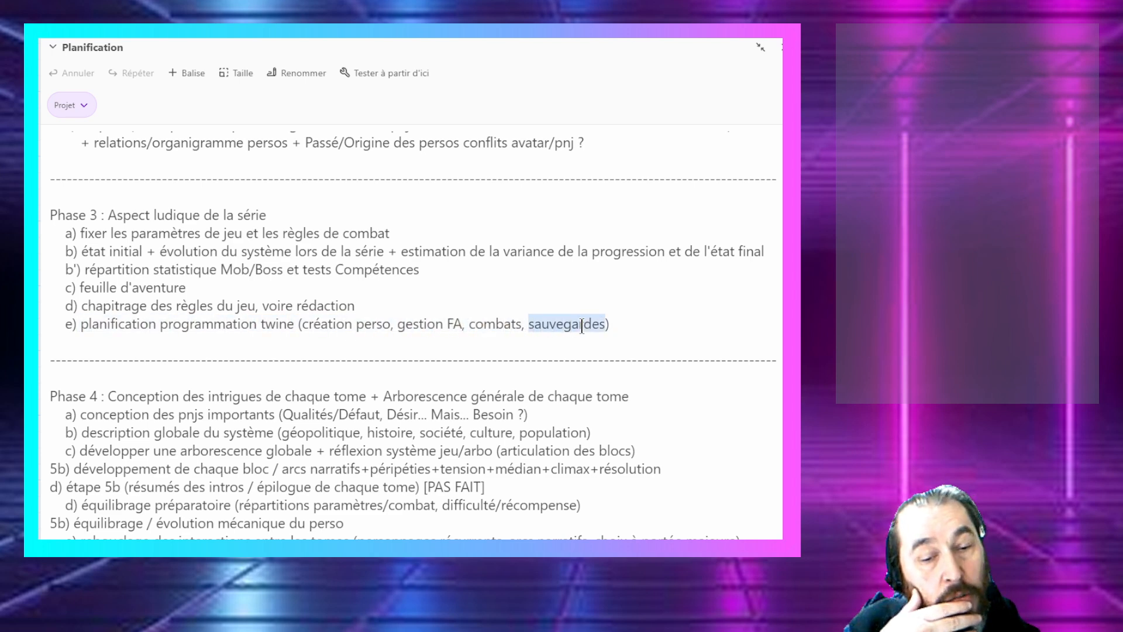
left_click(486, 325)
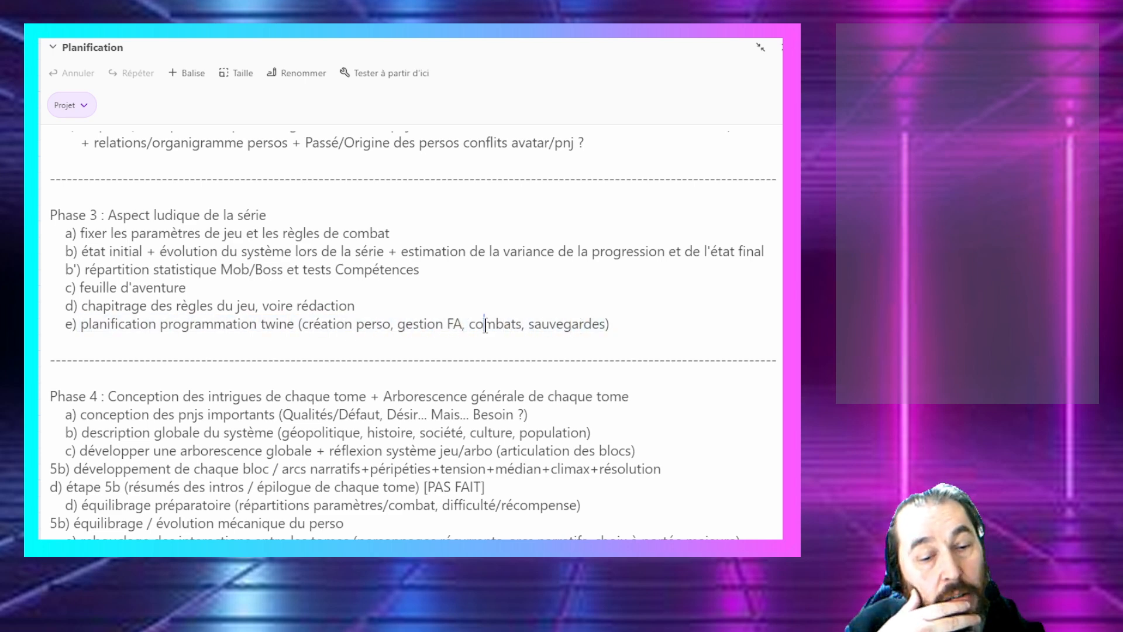
double_click(486, 326)
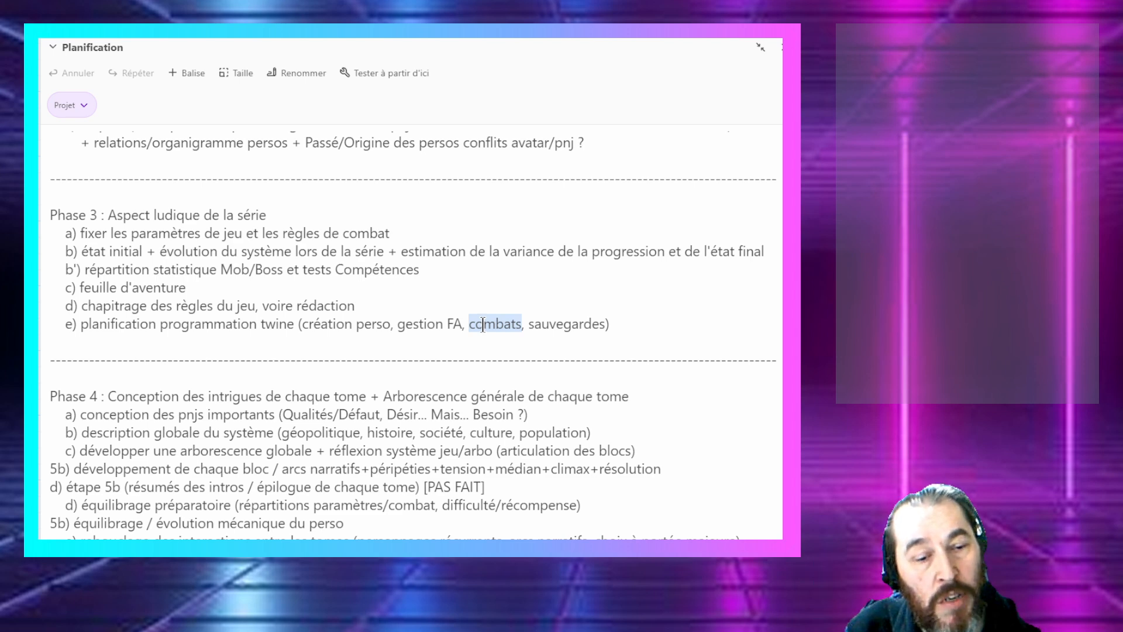
left_click(484, 325)
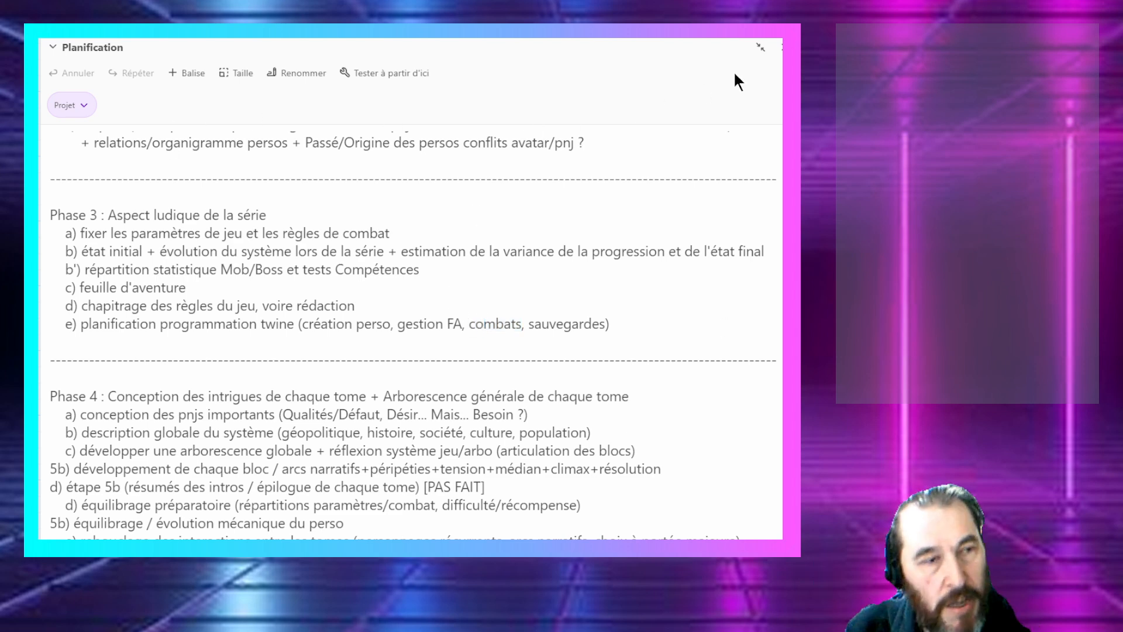
left_click(778, 47)
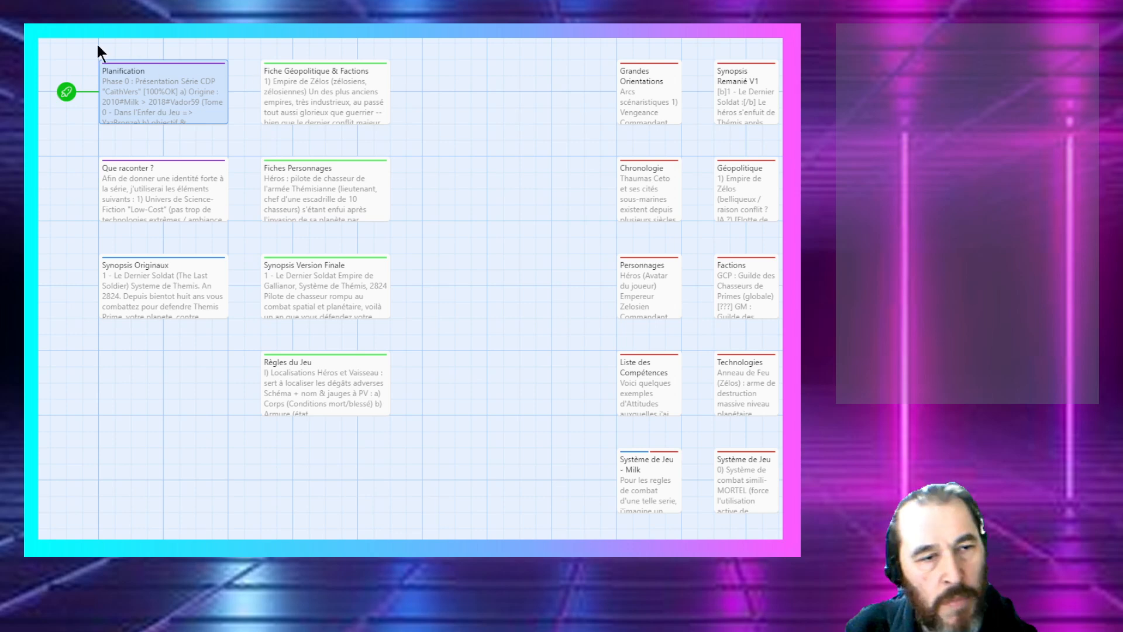
Step: Return to the CdP00 - FA story and examine the widget code in the Gosub / Combat ? passage
left_click(52, 28)
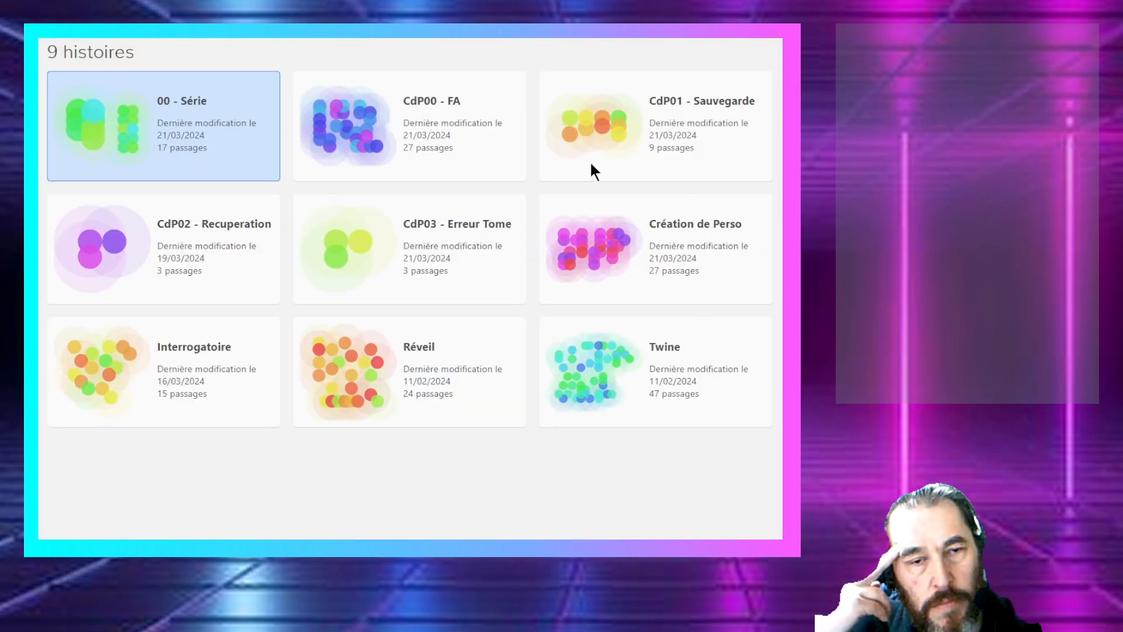
double_click(450, 154)
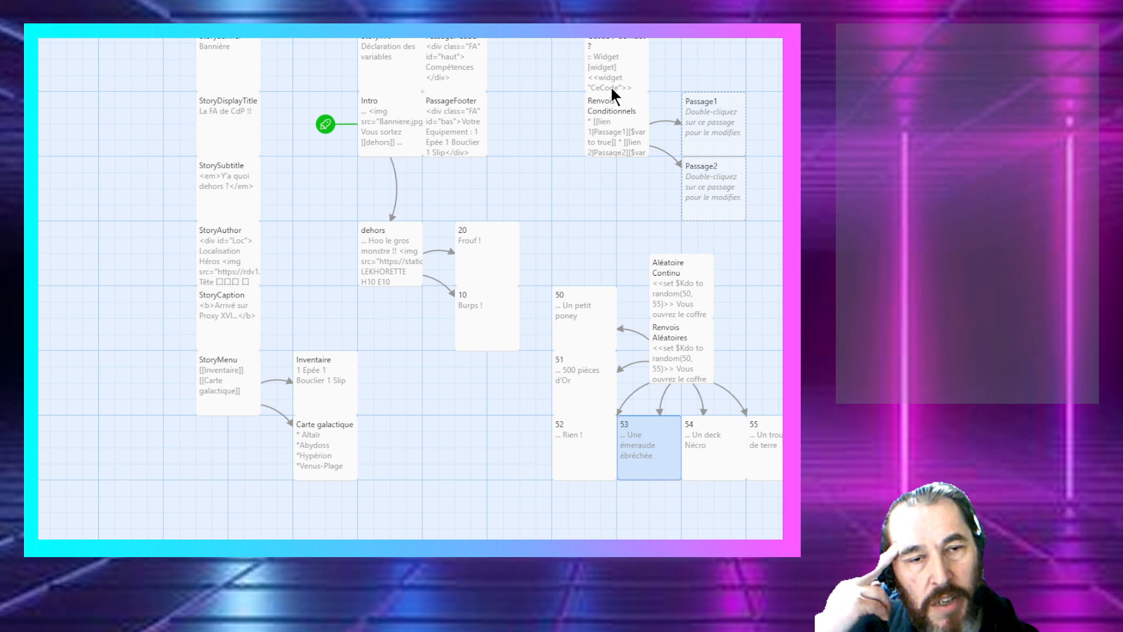
double_click(609, 58)
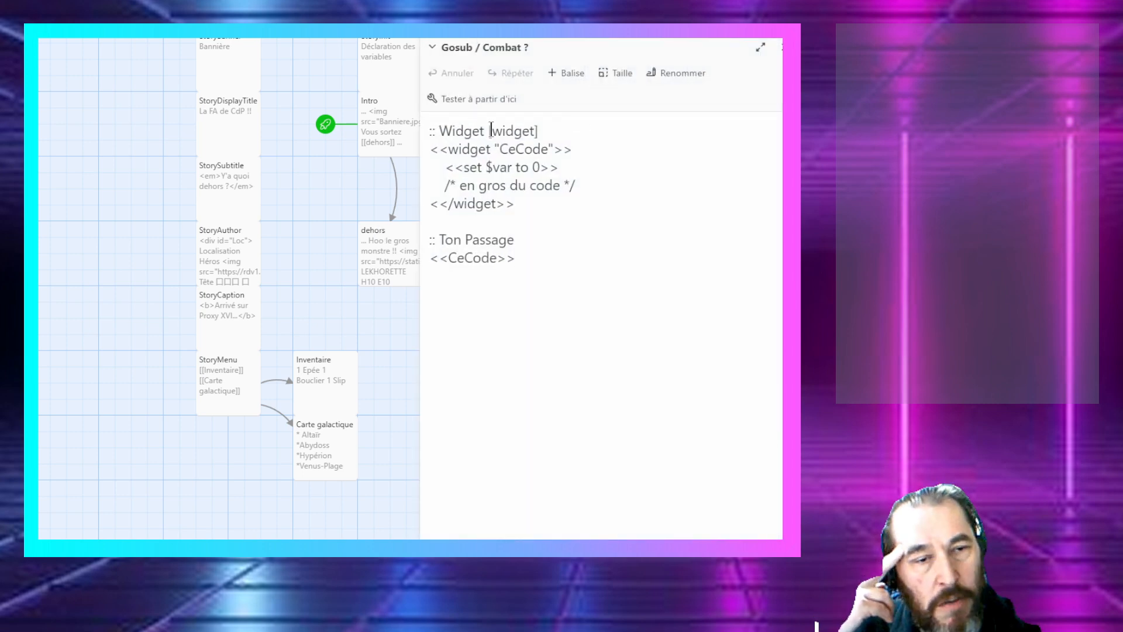
double_click(514, 131)
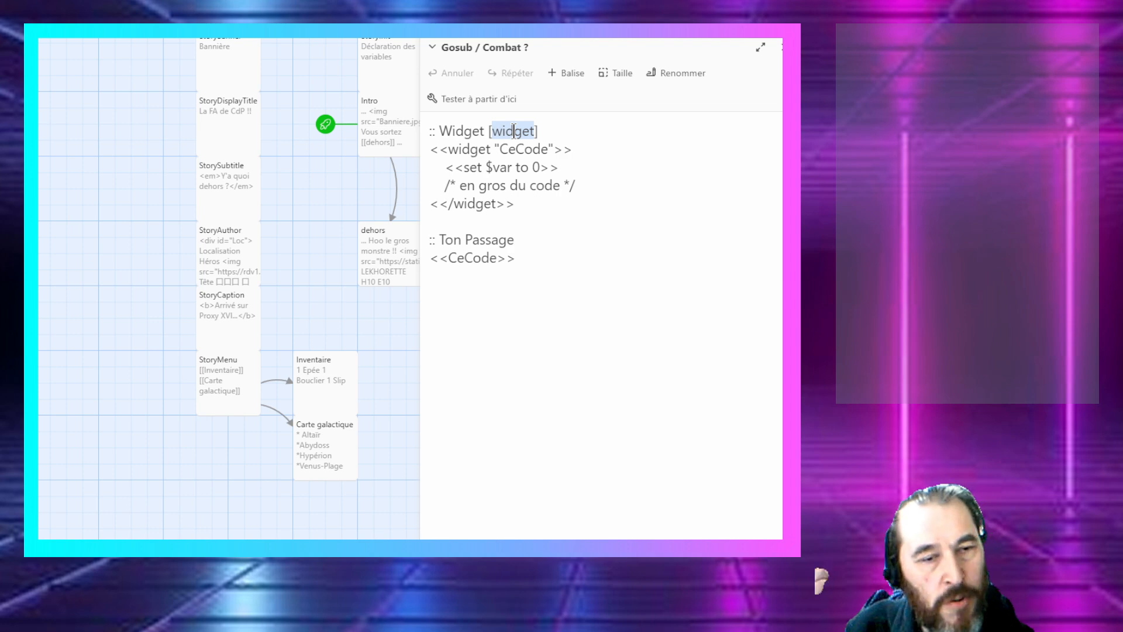
left_click(780, 47)
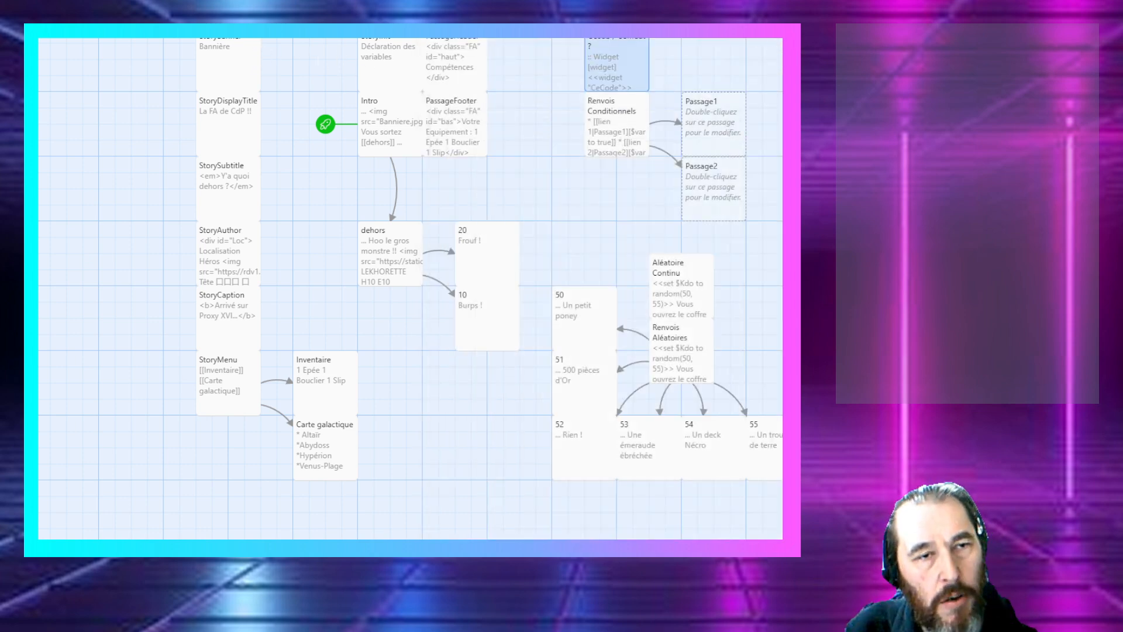
Step: Switch to the Excel workbook's MACRO sheet, set the Combat D20 number of combats to 1 and run the simulation
key("alt+Tab")
left_click(307, 529)
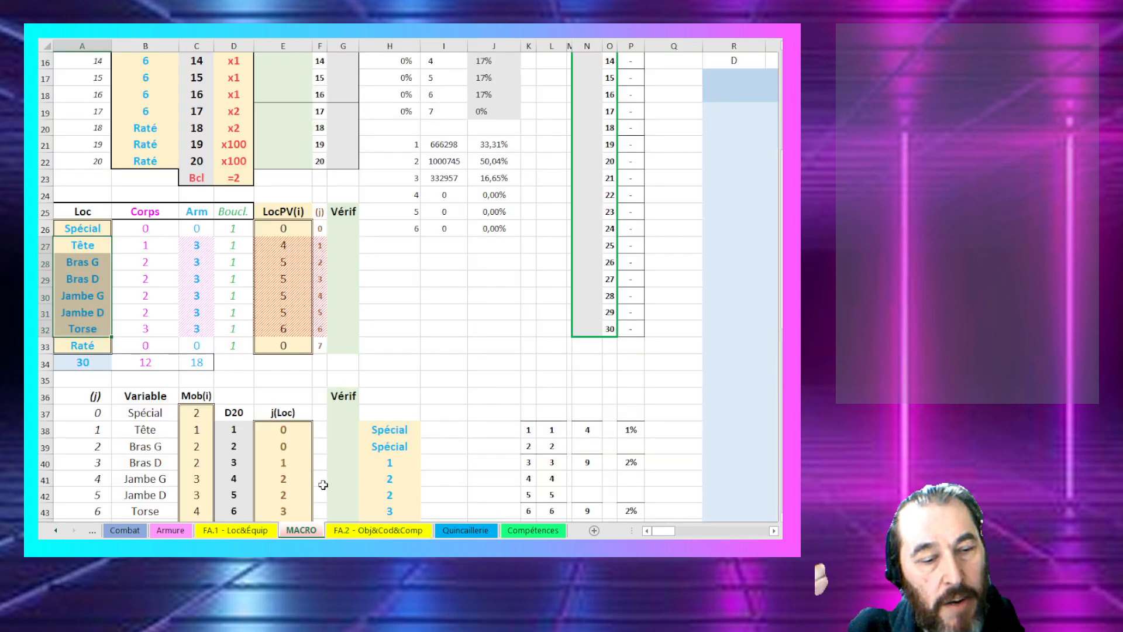
left_click_drag(662, 534, 668, 537)
scroll(649, 466, "up", 3)
left_click(478, 163)
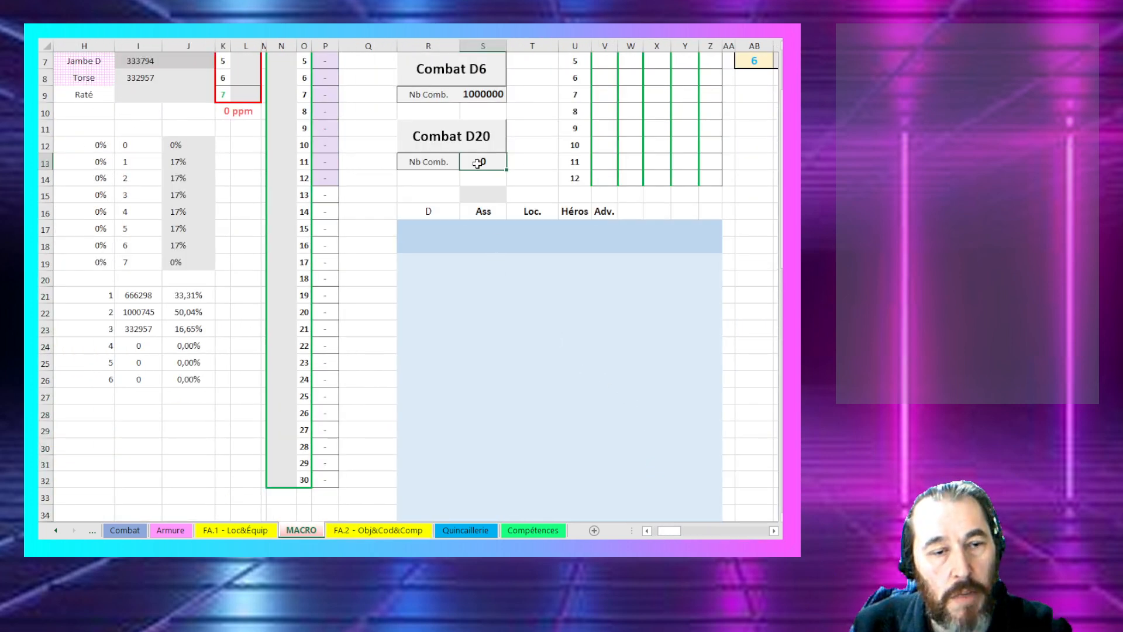
type("1")
key("Return")
left_click(442, 140)
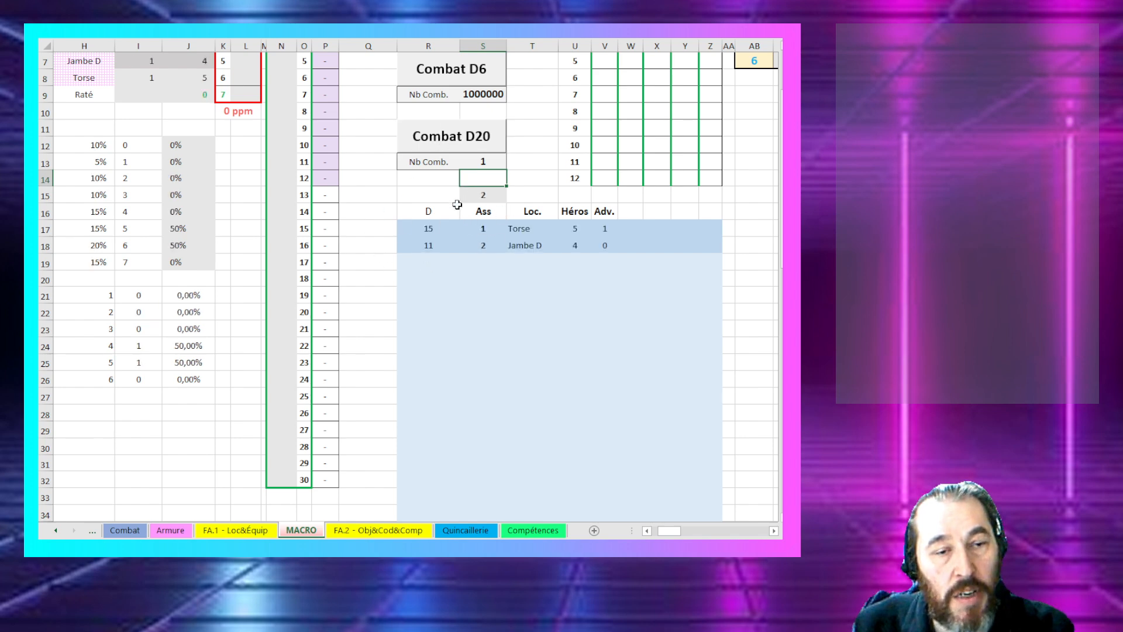
Step: Check the first assault's die roll, location and hero values in the combat log, and switch back to Twine
left_click(430, 224)
left_click(549, 228)
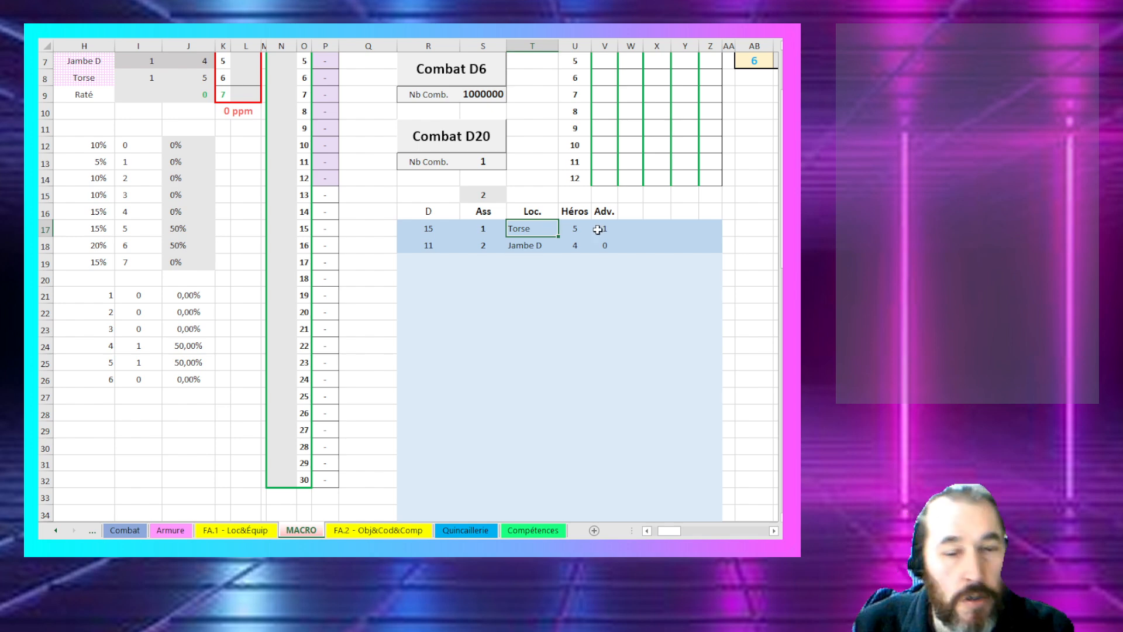
left_click(575, 228)
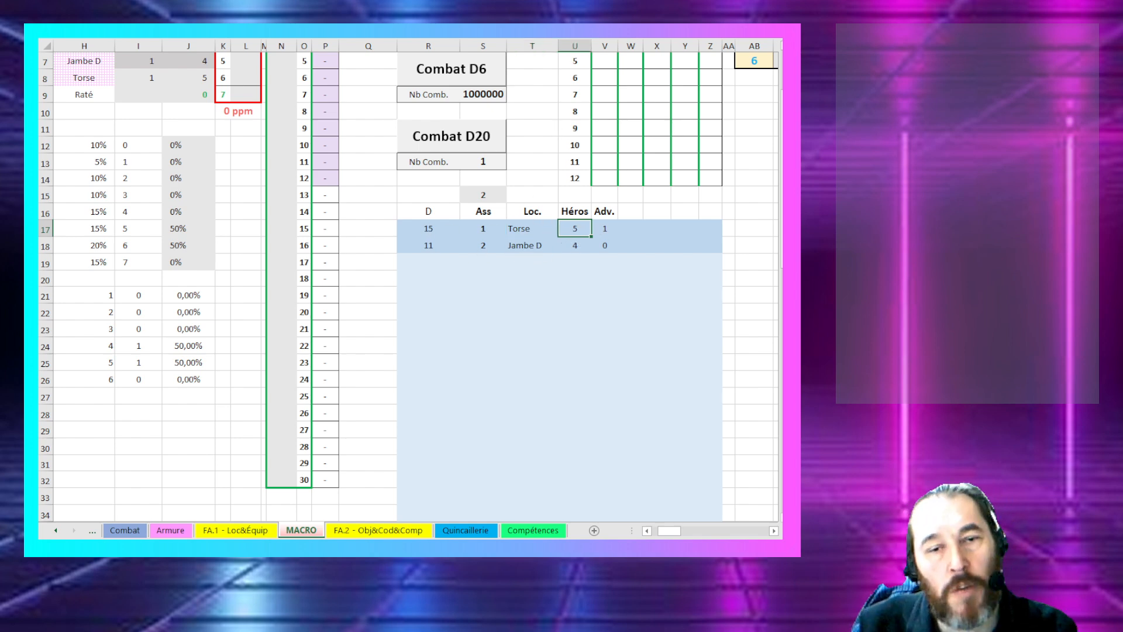
key("alt+Tab")
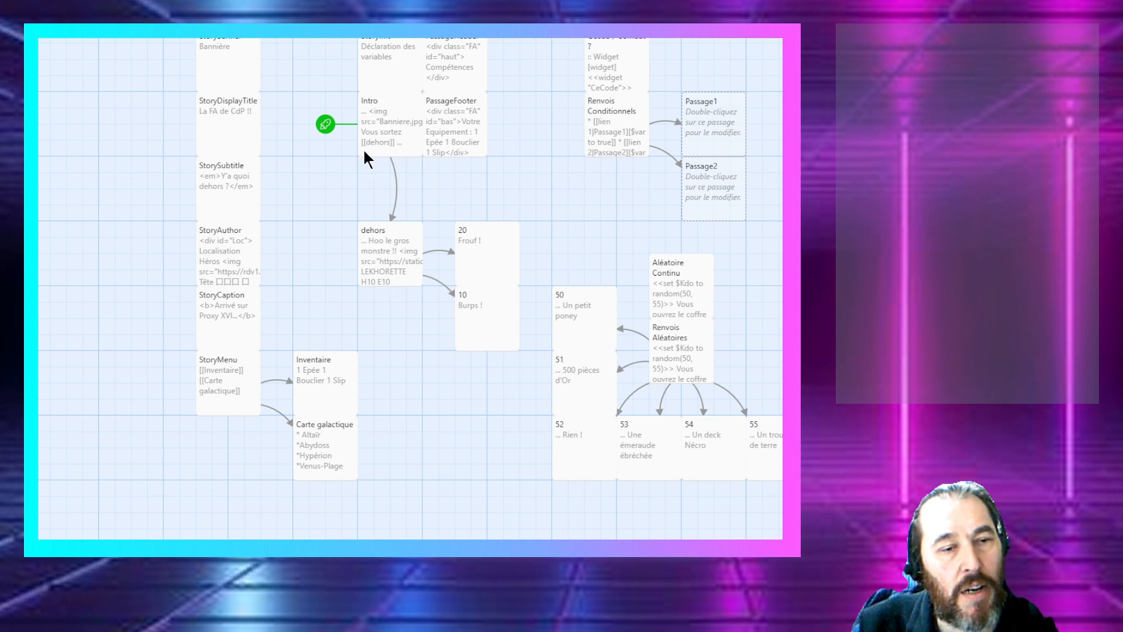
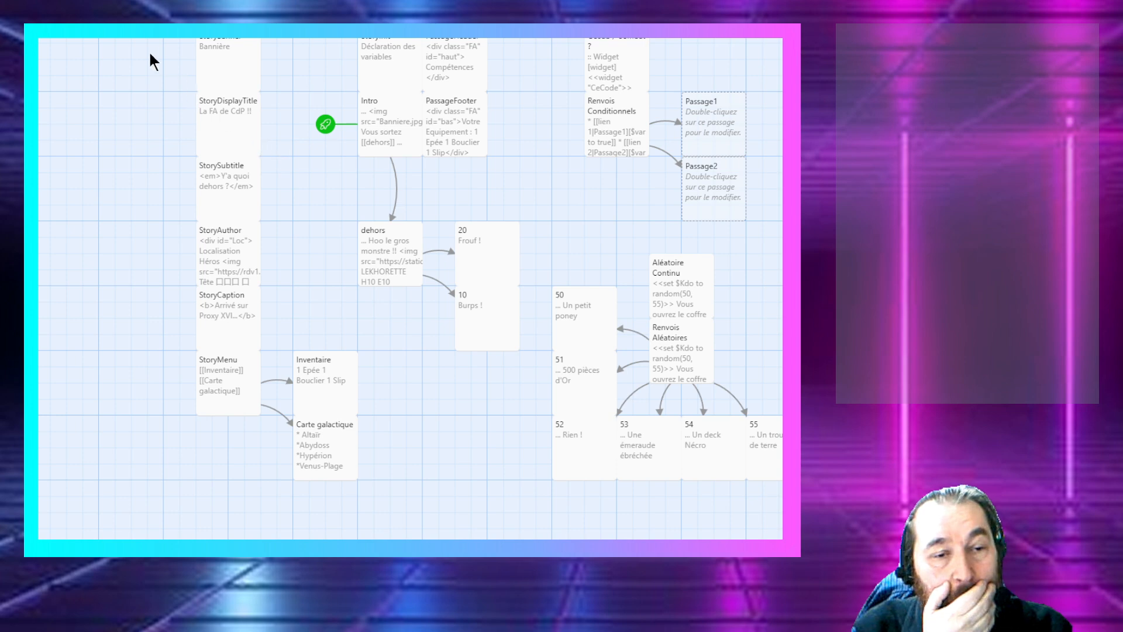
left_click(59, 33)
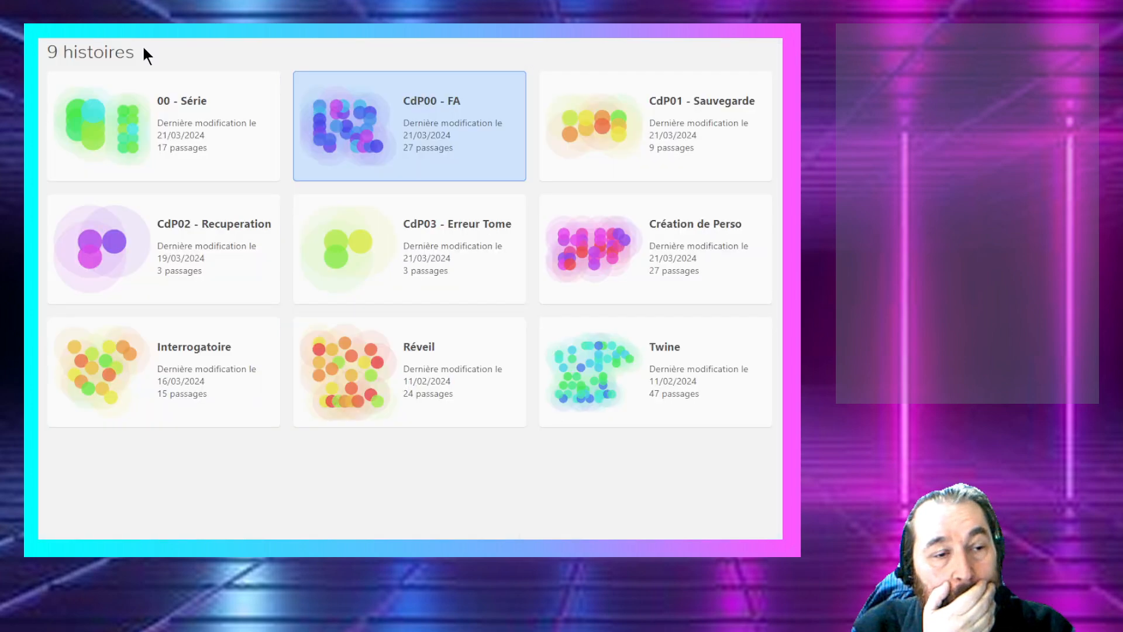
double_click(362, 154)
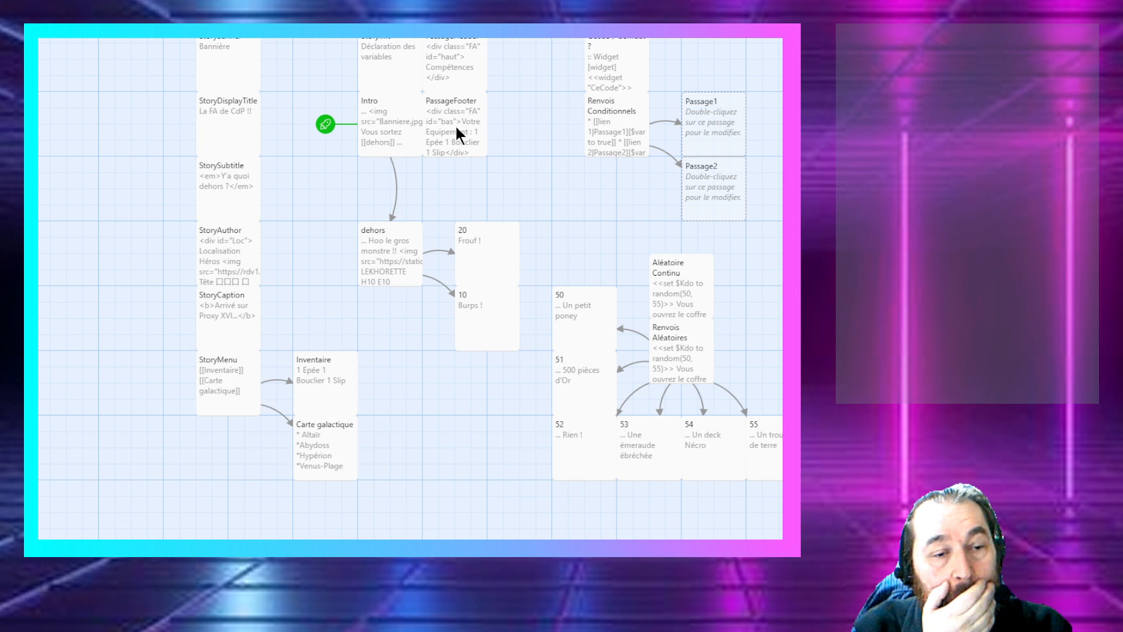
left_click(58, 33)
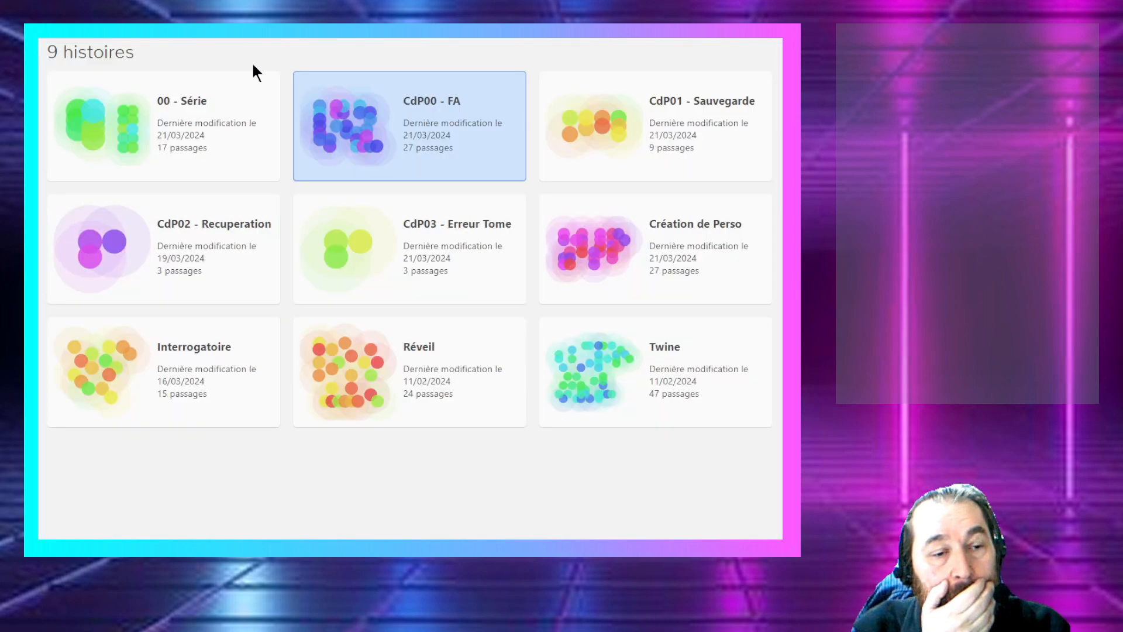
Step: Open the CdP01 - Sauvegarde story and examine the characteristic and combat-statistics code in the Création Perso passage
double_click(650, 136)
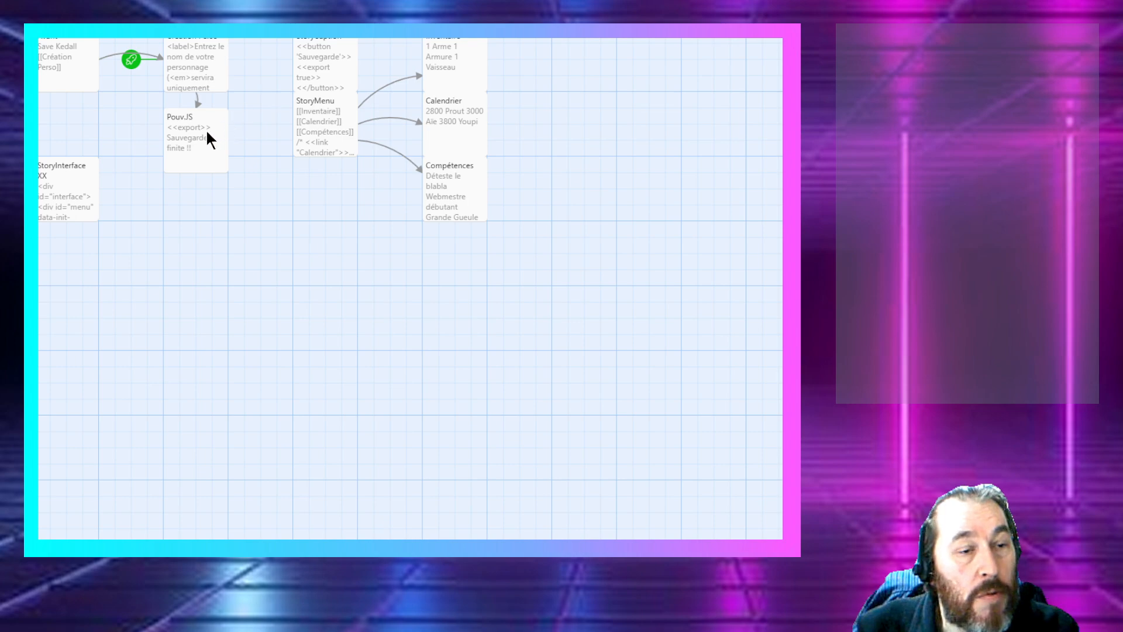
double_click(195, 85)
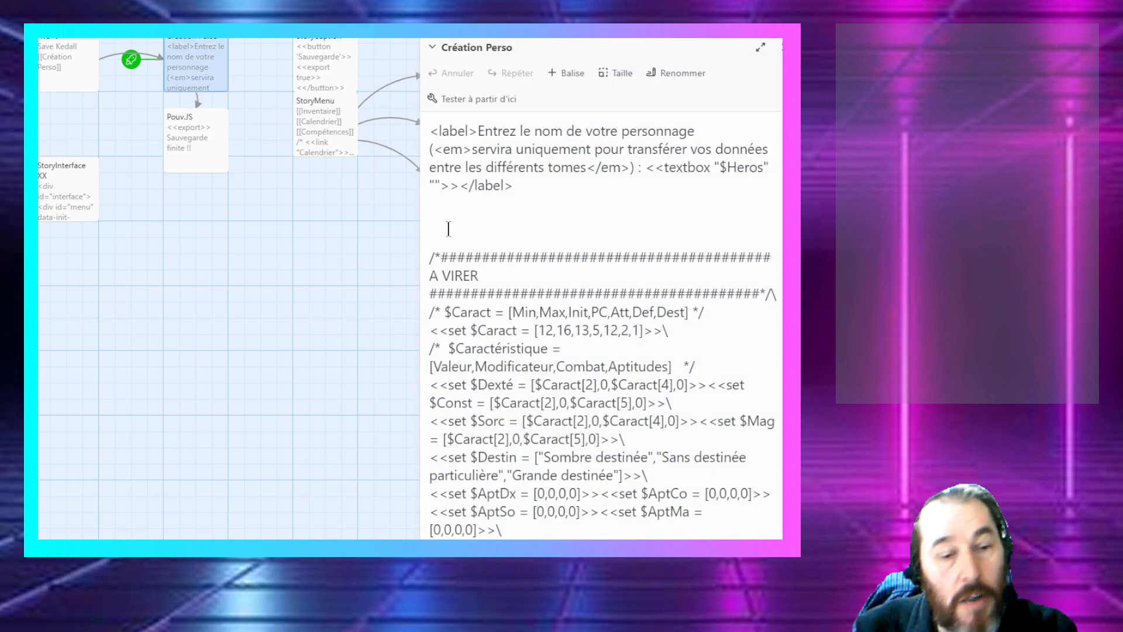
scroll(480, 206, "down", 15)
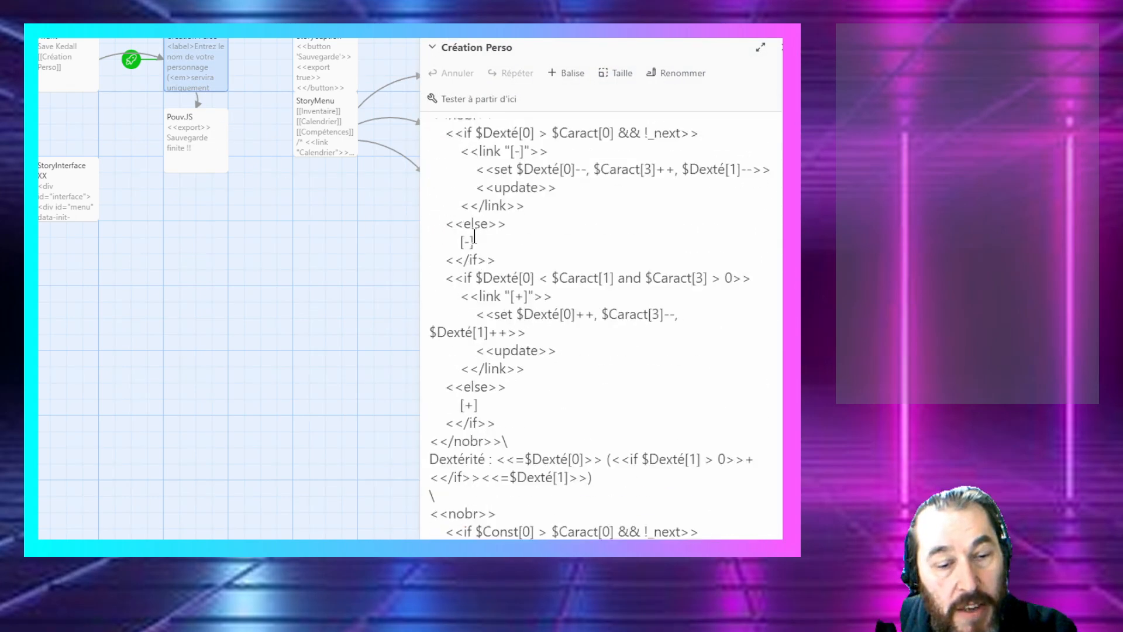
scroll(470, 242, "up", 3)
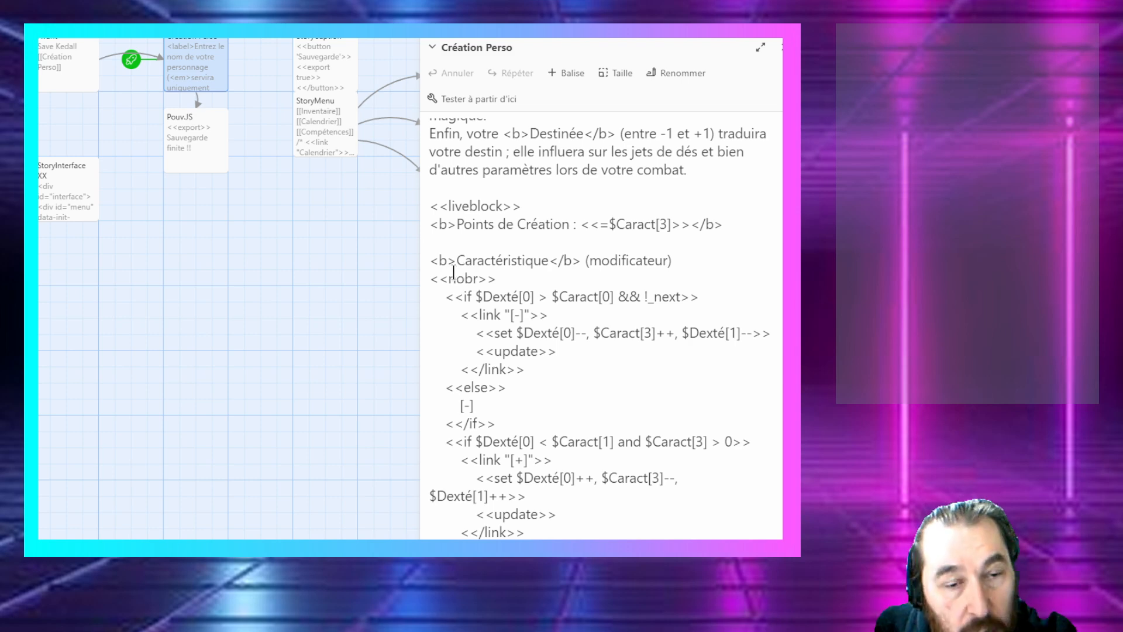
scroll(461, 270, "down", 6)
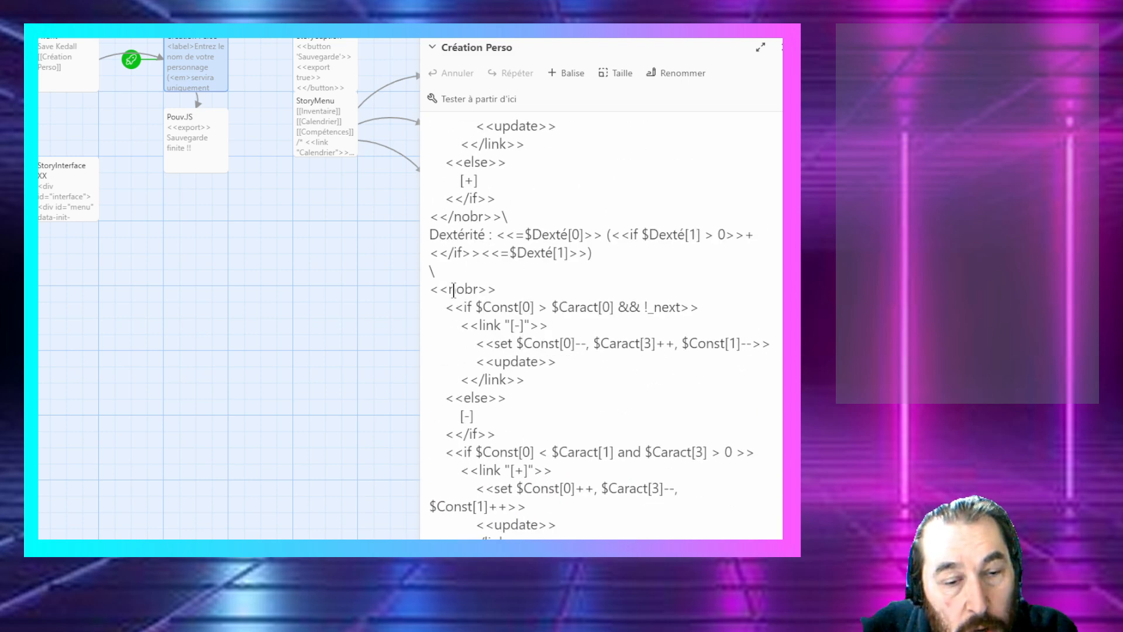
scroll(454, 290, "down", 15)
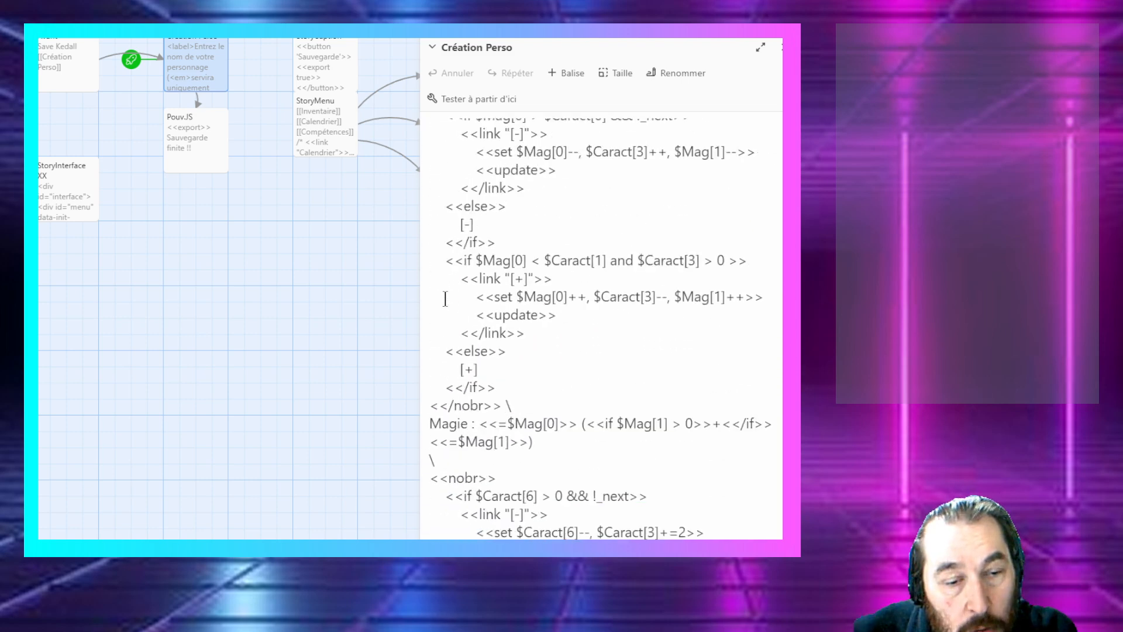
scroll(443, 301, "down", 8)
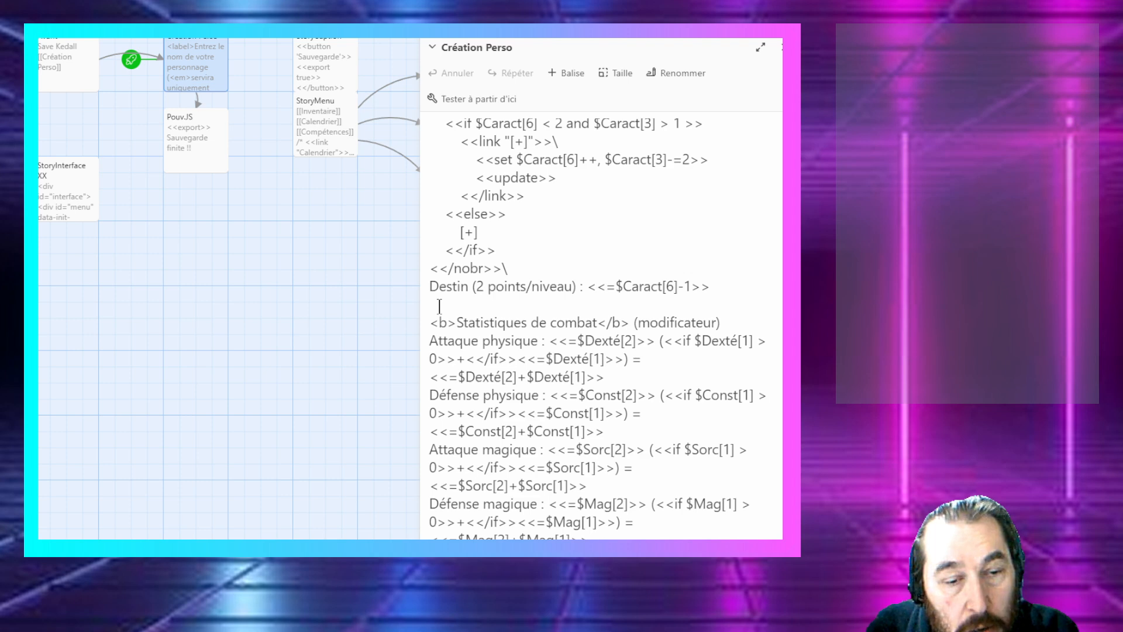
scroll(439, 306, "up", 1)
scroll(439, 306, "up", 1)
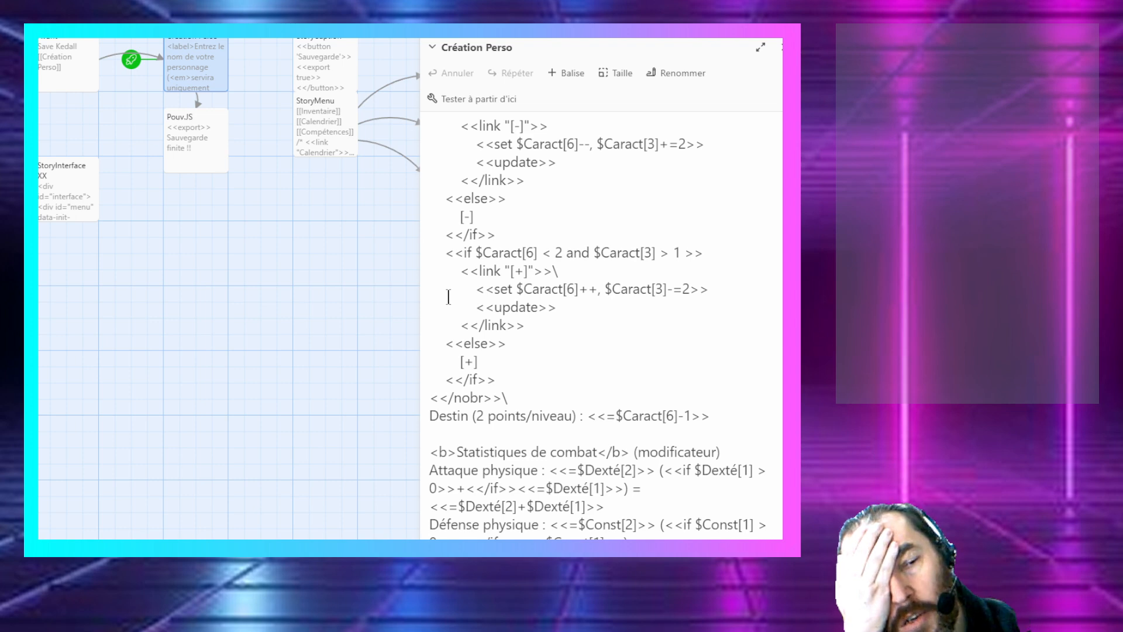
scroll(449, 298, "up", 5)
scroll(448, 297, "up", 10)
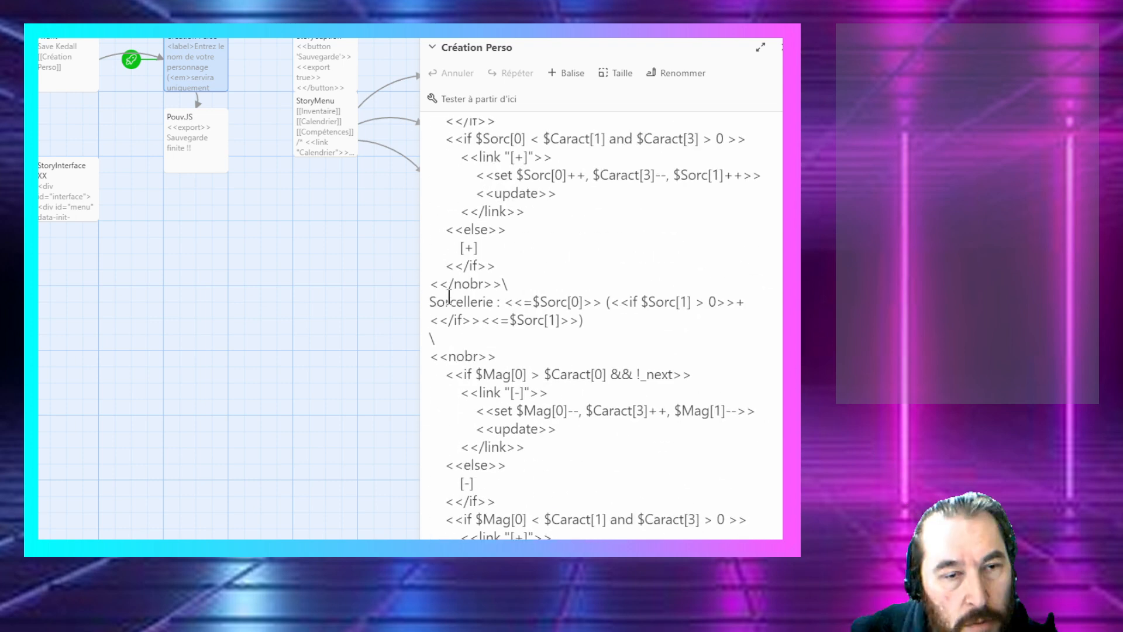
scroll(449, 297, "up", 12)
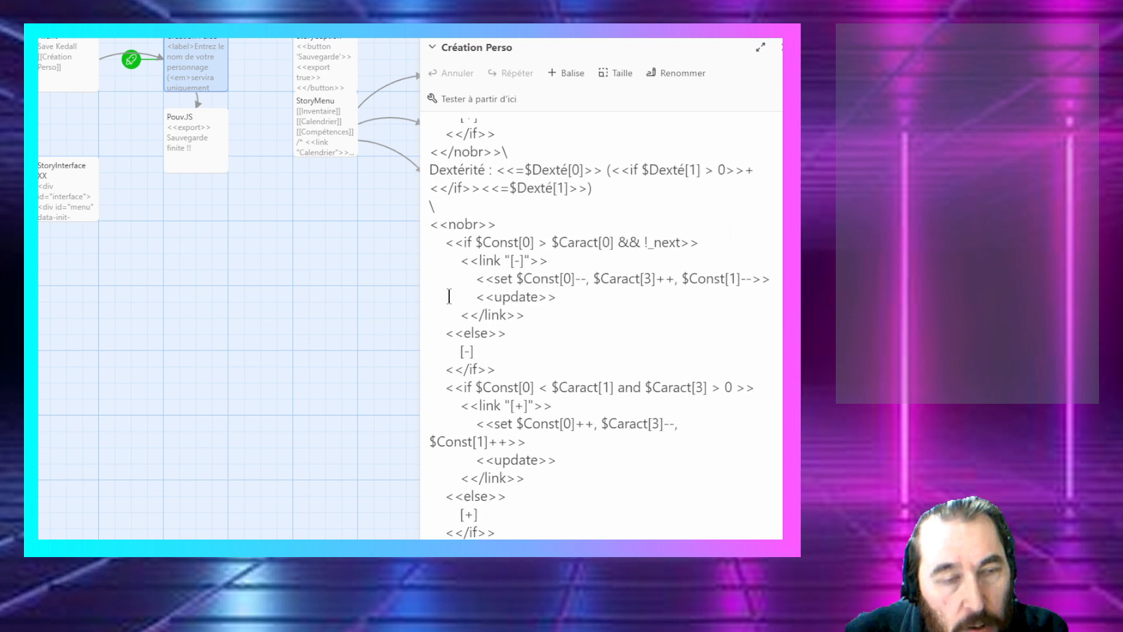
scroll(441, 279, "up", 5)
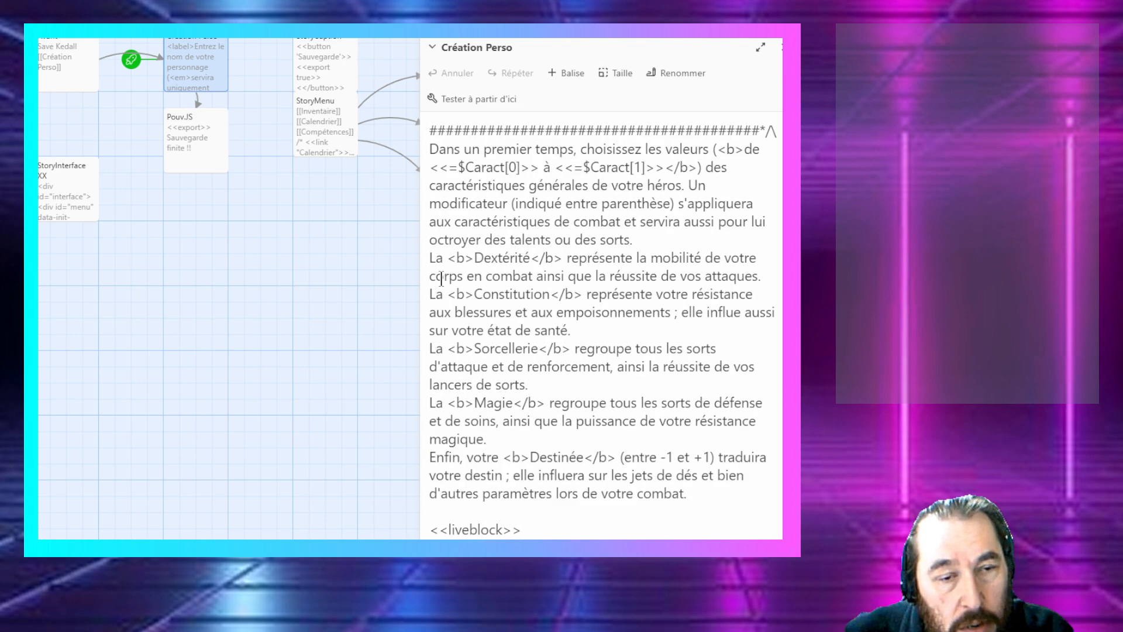
Step: Copy the Création Perso code from the <<liveblock>> tag through the backslash line that follows the Dextérité display
scroll(440, 280, "down", 4)
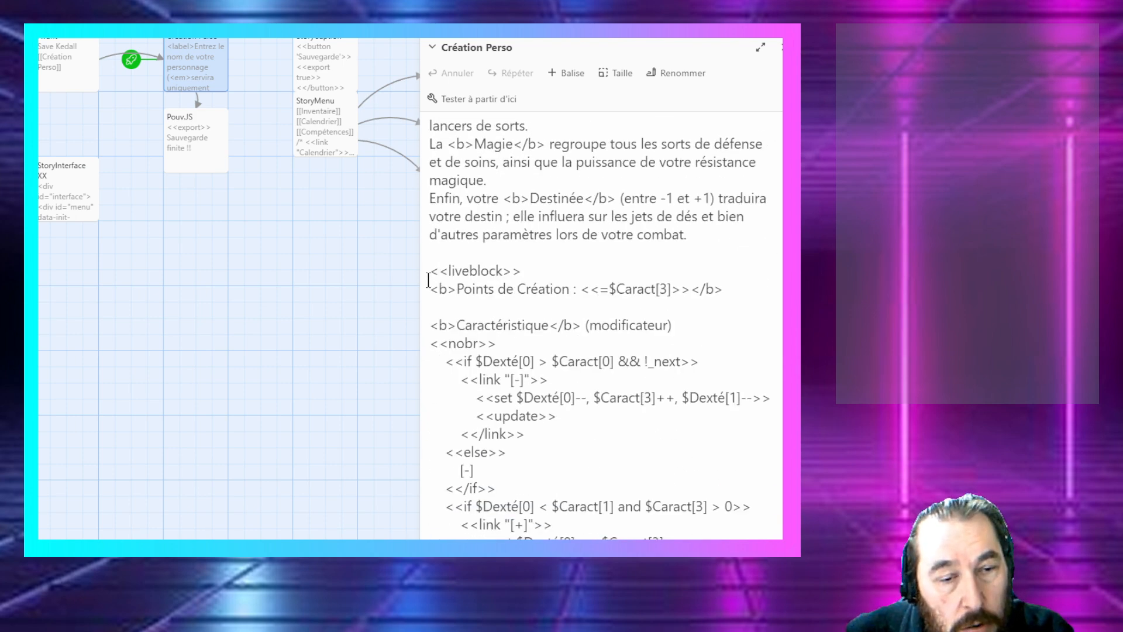
left_click(429, 272)
key("shift+Down")
key("shift+Down")
key("shift+Down")
key("shift+Down")
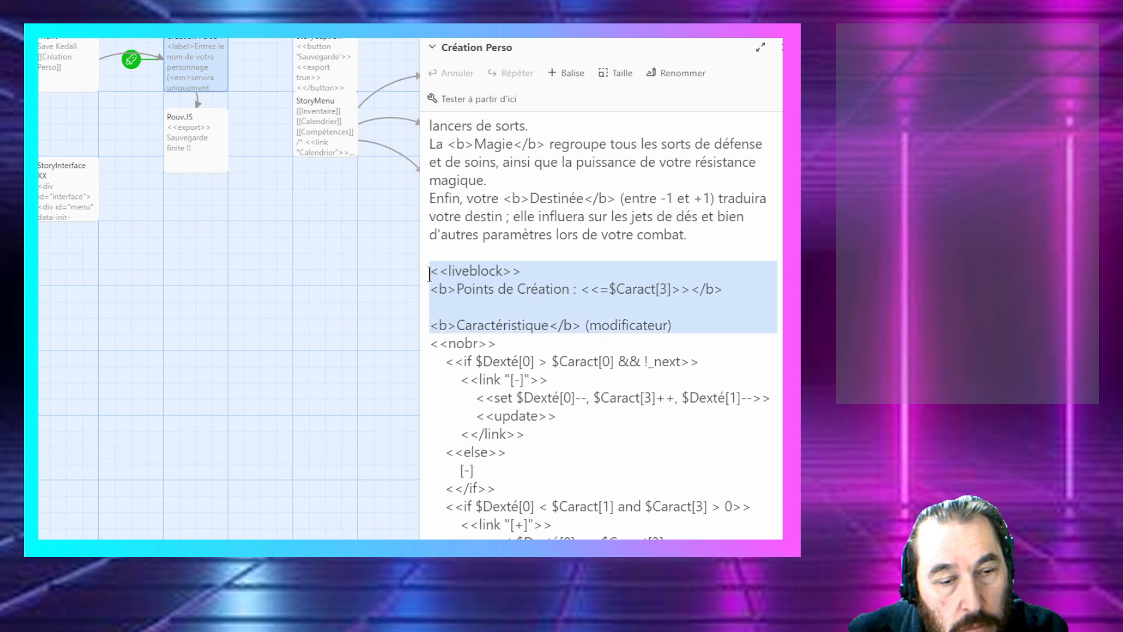
key("shift+Down")
key("shift+Down")
key("shift+Down")
key("shift+Down")
key("shift+Down")
key("shift+Down")
key("shift+Down")
key("shift+Down")
key("shift+Down")
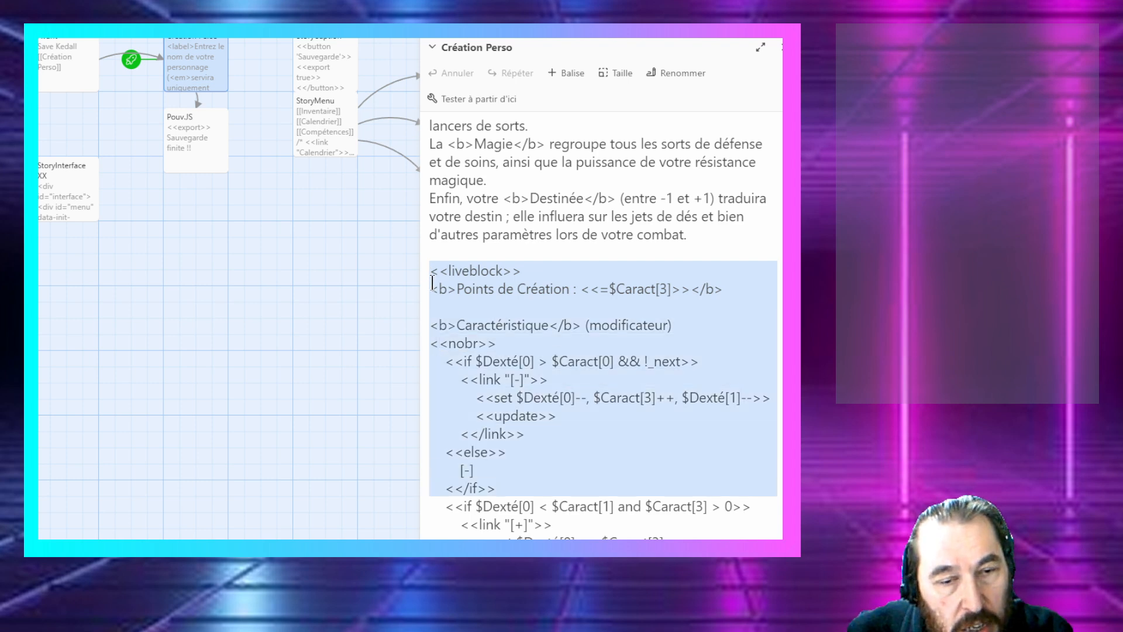
scroll(438, 296, "down", 3)
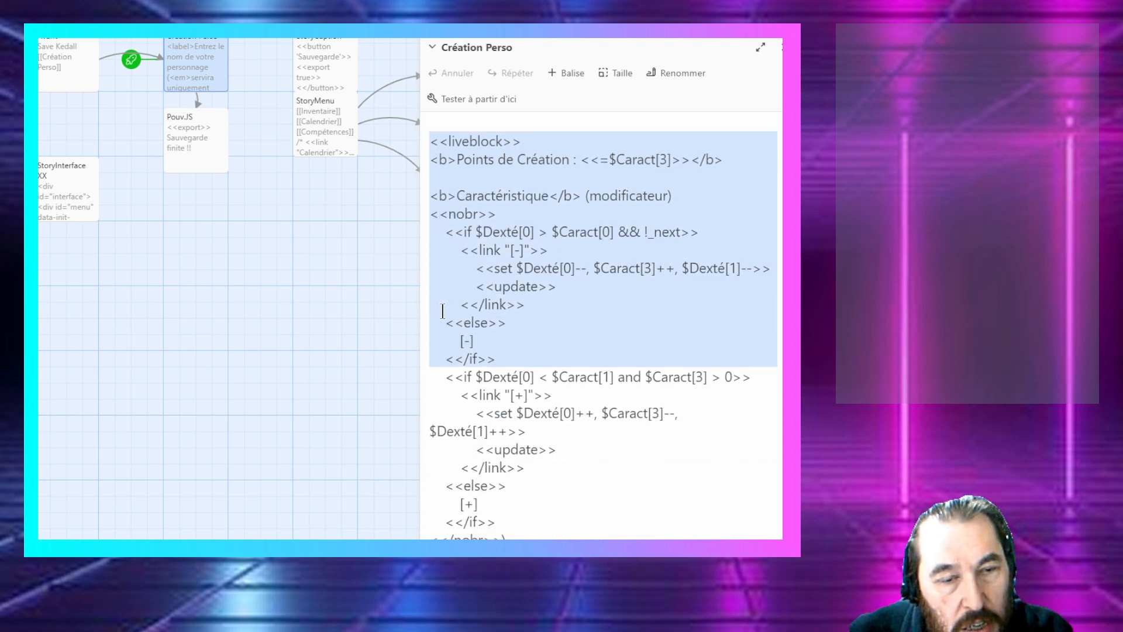
key("shift+Down")
key("shift+Down")
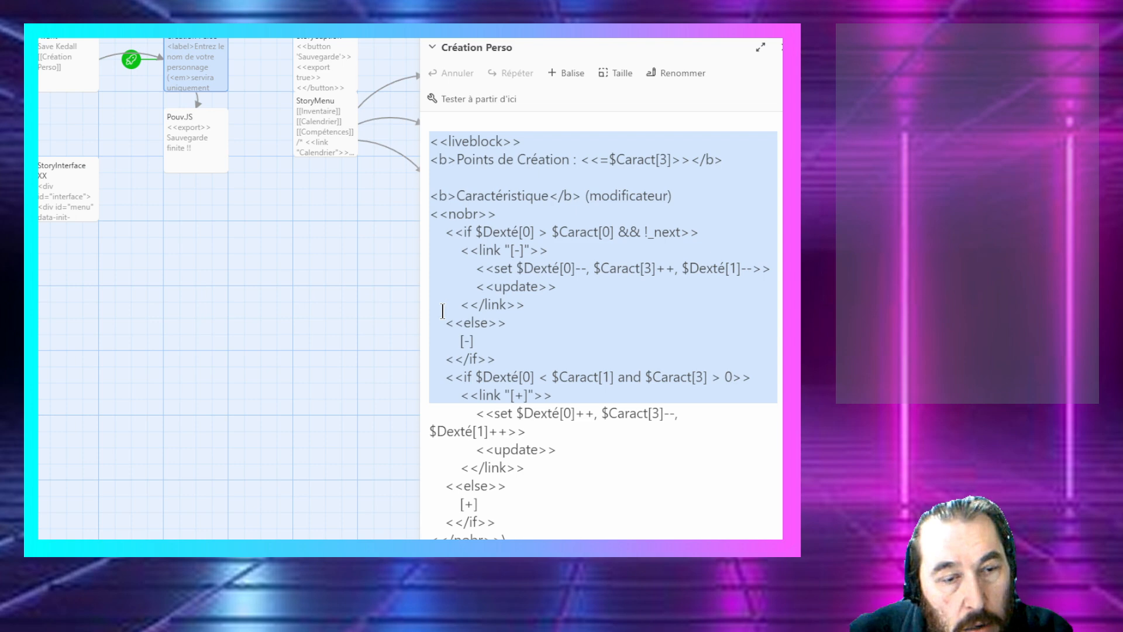
scroll(443, 310, "down", 3)
scroll(442, 316, "up", 5)
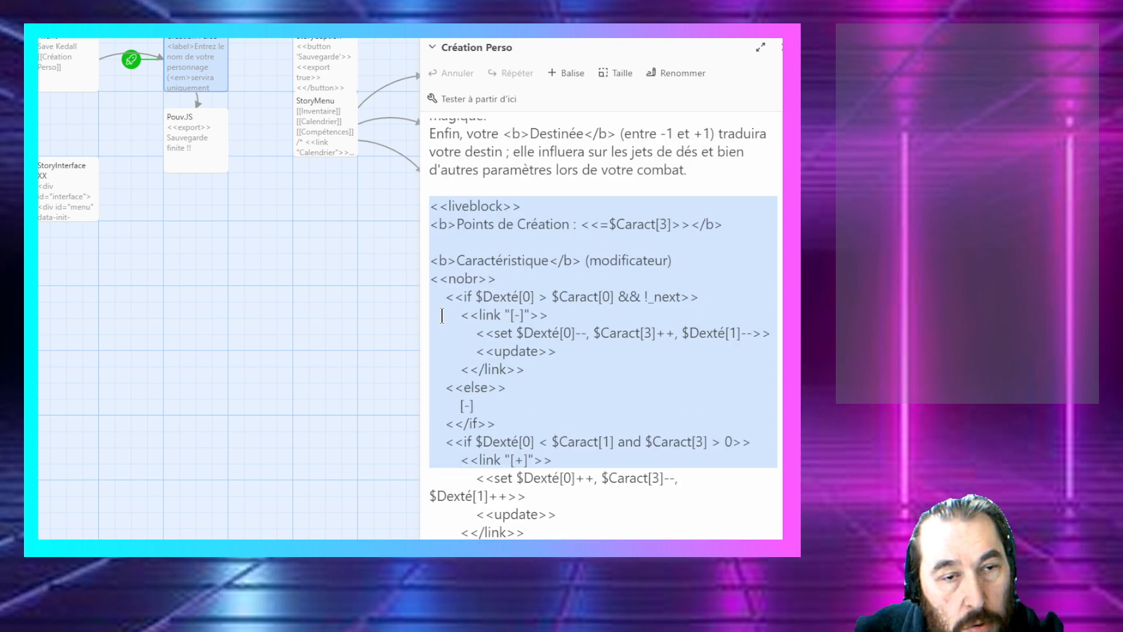
scroll(442, 316, "down", 3)
key("shift+Down")
key("shift+Down")
key("shift+Down")
key("shift+Down")
key("shift+Down")
key("shift+Down")
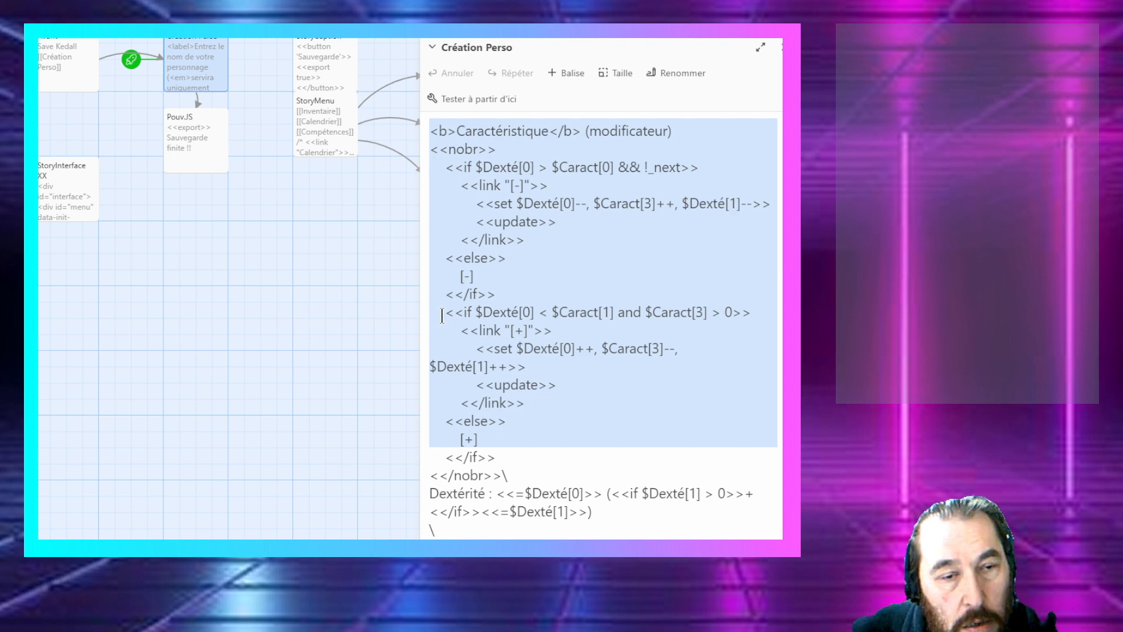
key("shift+Up")
key("shift+Down")
key("shift+Down")
key("shift+Down")
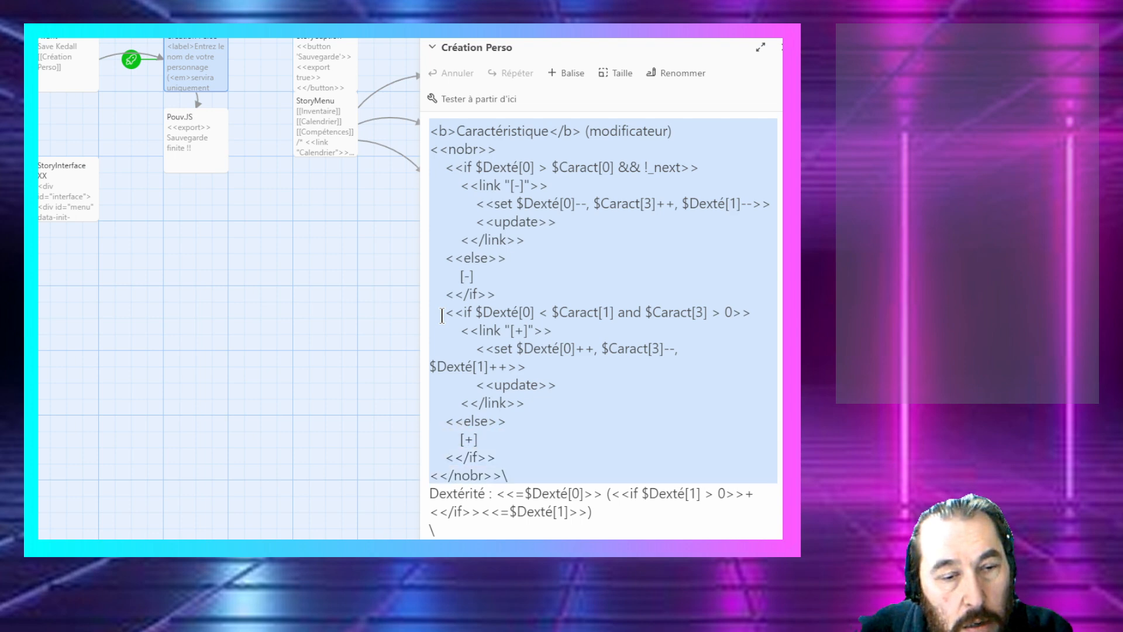
scroll(442, 316, "down", 2)
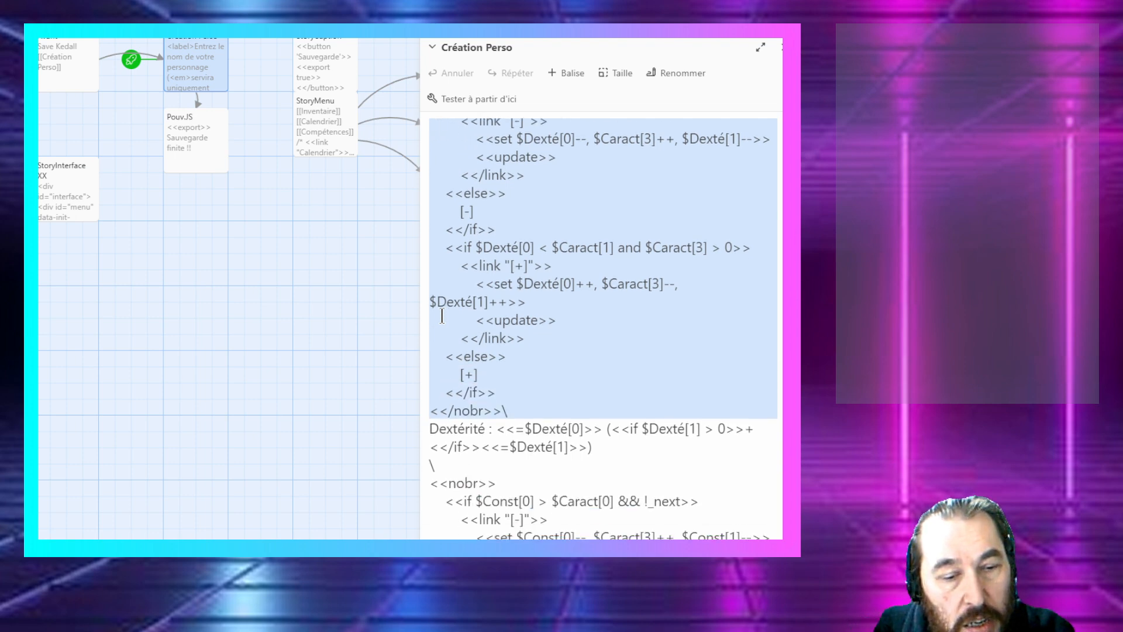
key("shift+Down")
key("shift+Down")
key("shift+Down")
scroll(442, 316, "down", 2)
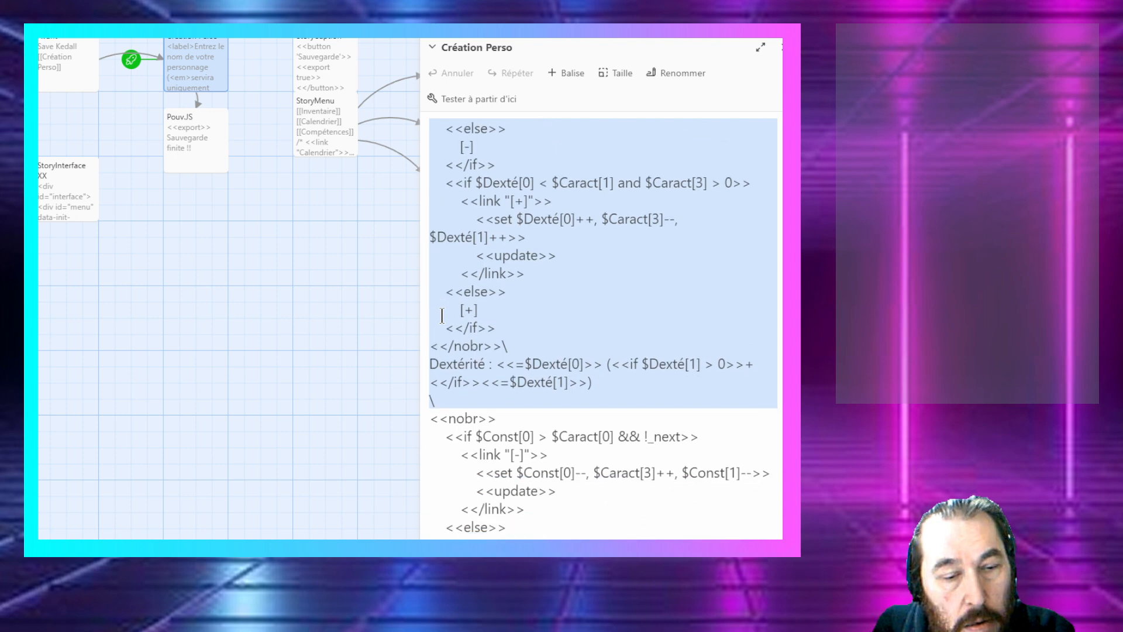
scroll(442, 315, "down", 4)
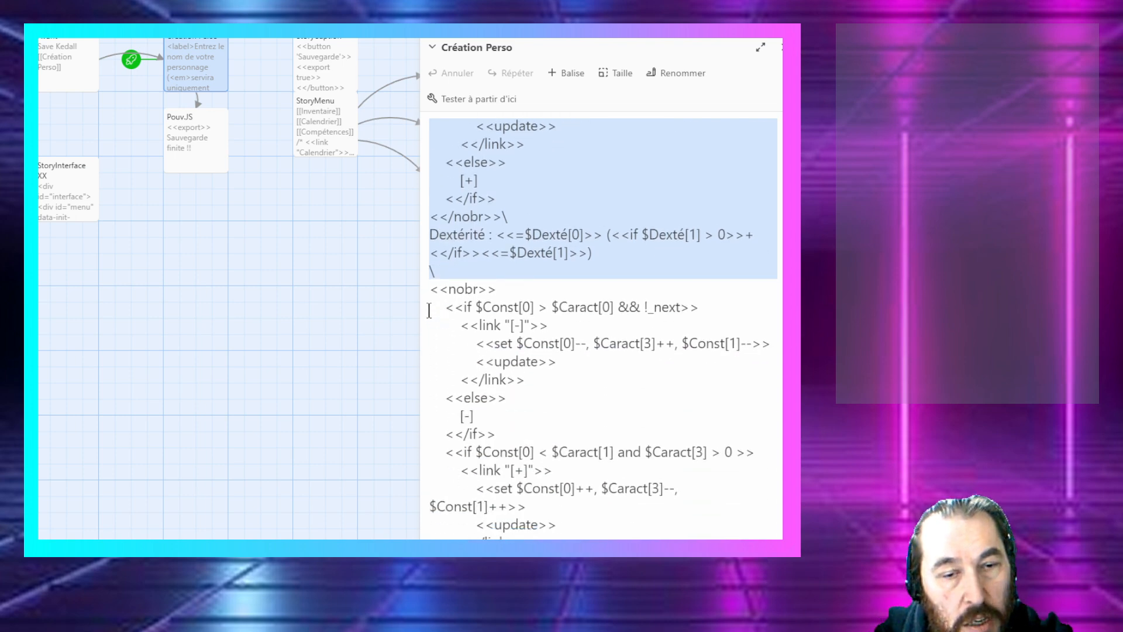
scroll(510, 336, "down", 4)
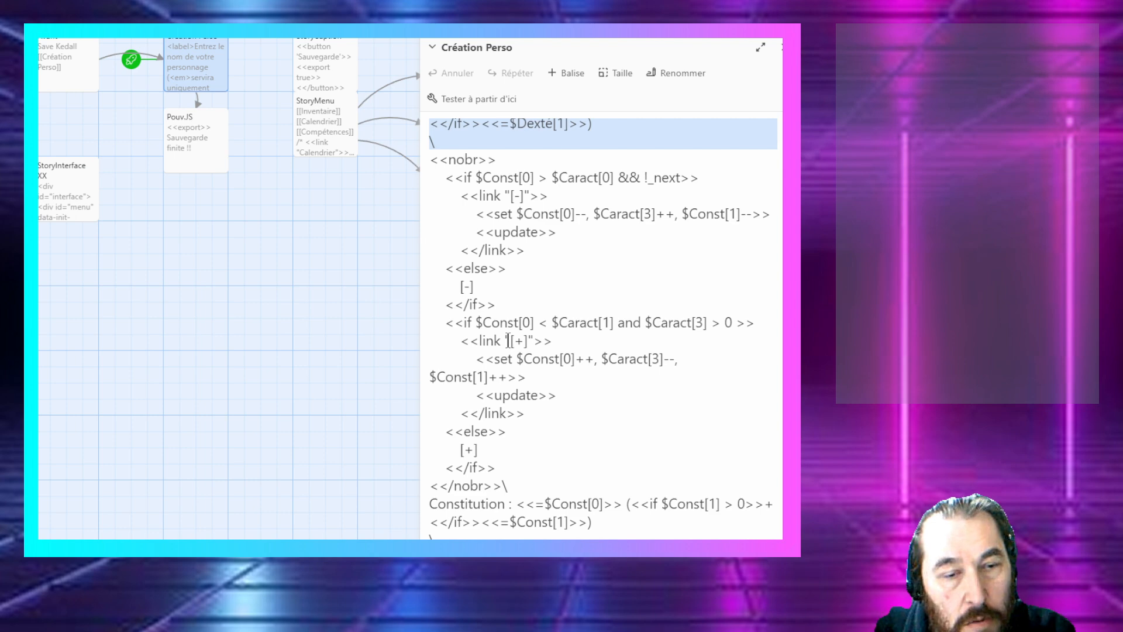
scroll(508, 339, "up", 2)
scroll(509, 338, "up", 10)
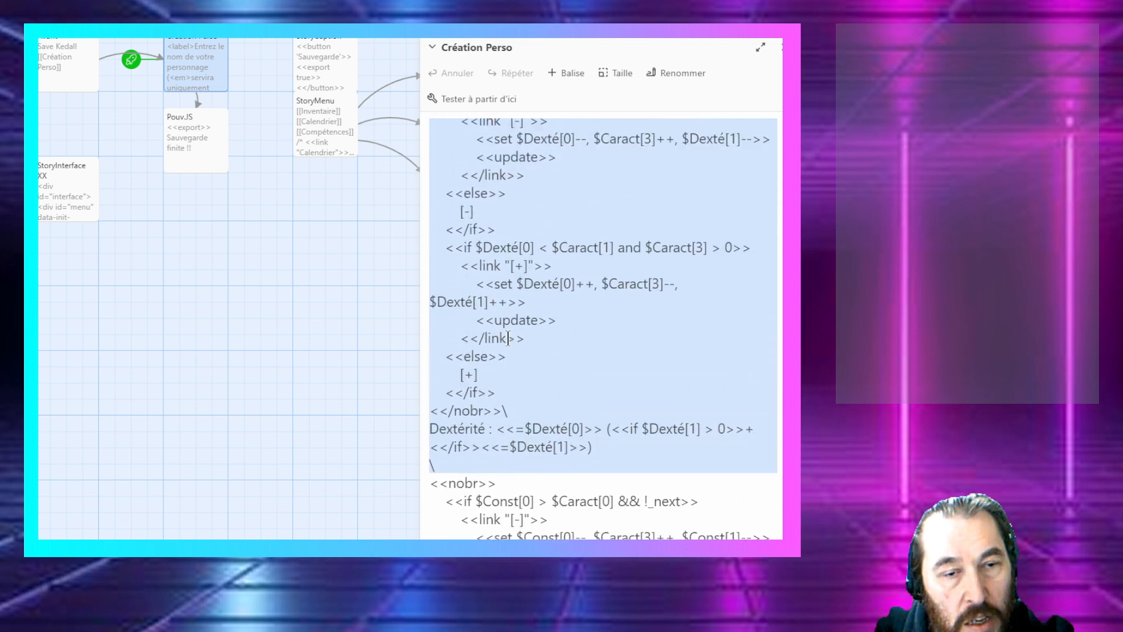
scroll(508, 338, "up", 4)
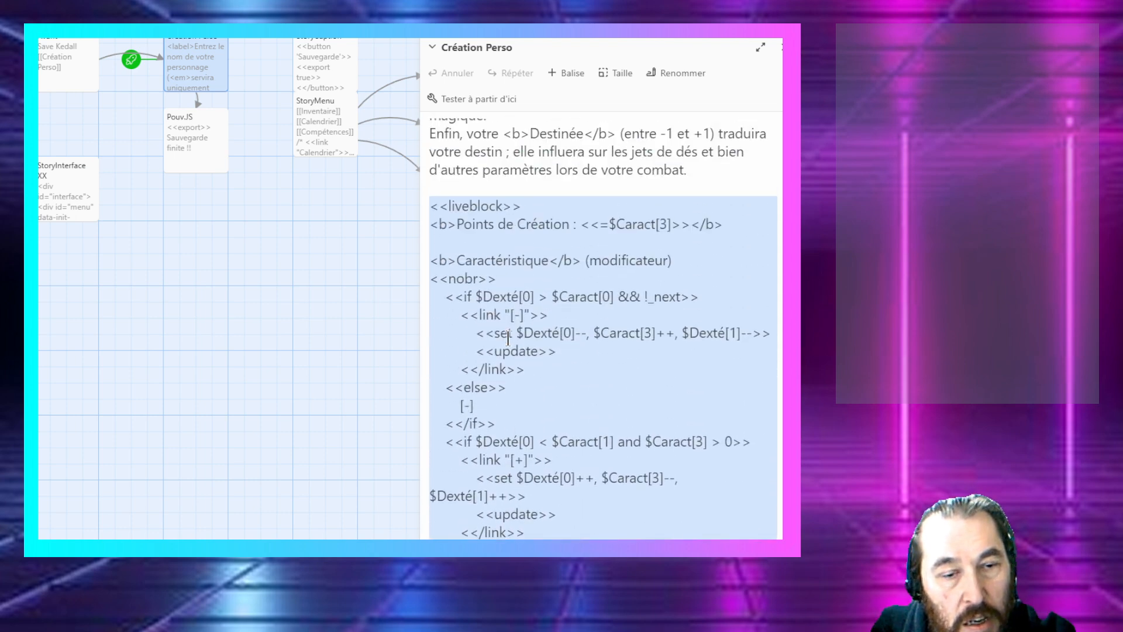
scroll(508, 338, "down", 8)
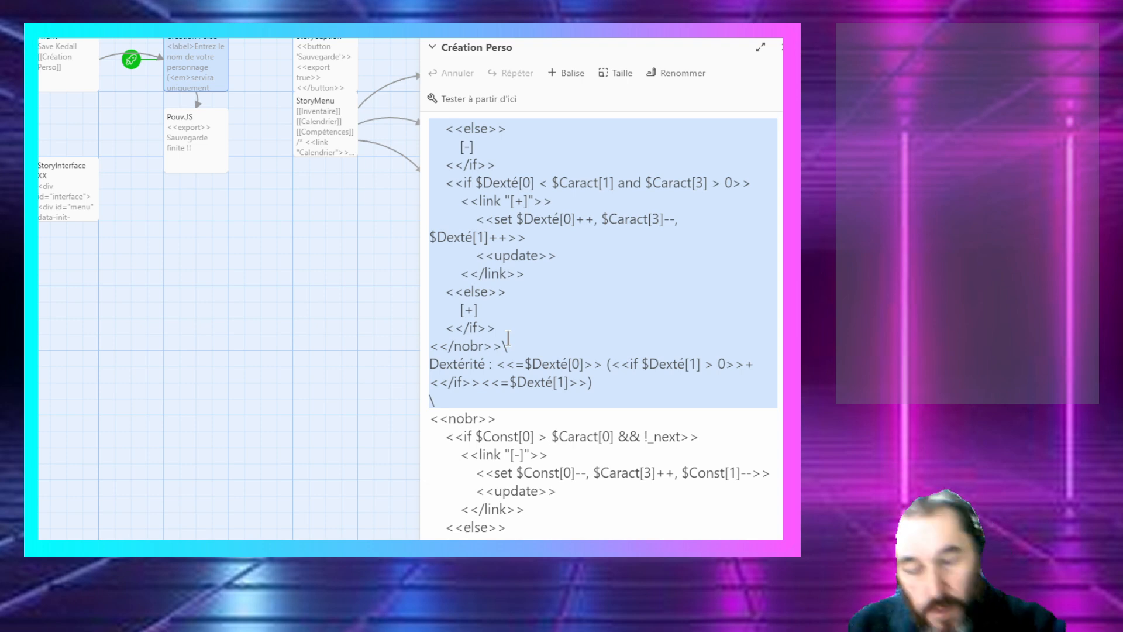
Step: Create a new untitled passage in the story and paste the copied liveblock and Dextérité code into it
left_click(217, 234)
left_click(69, 34)
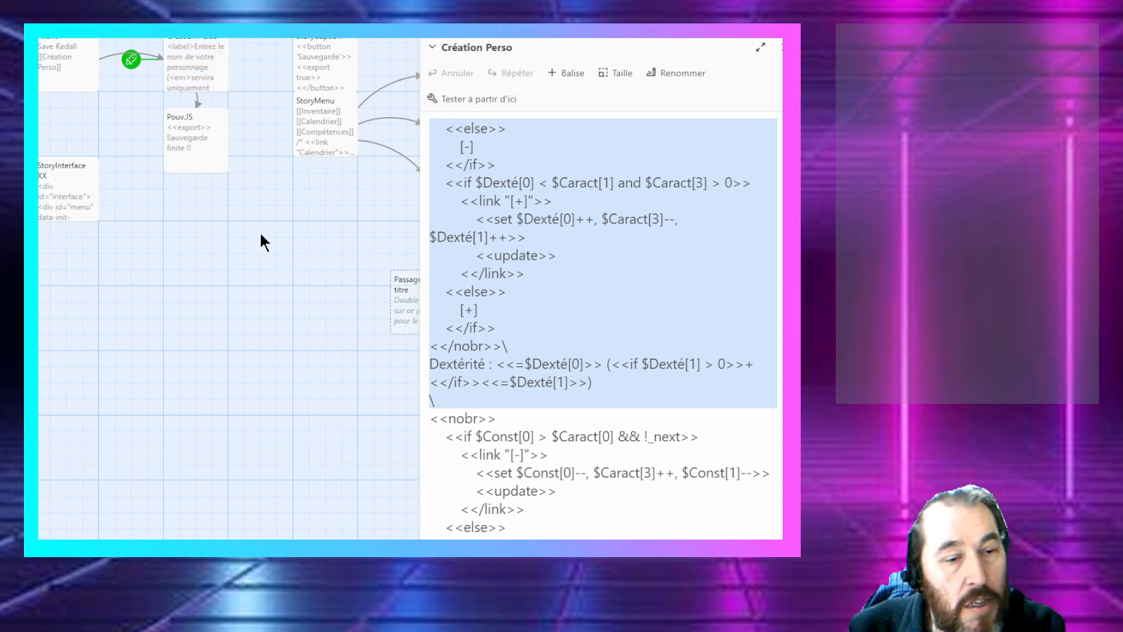
double_click(419, 311)
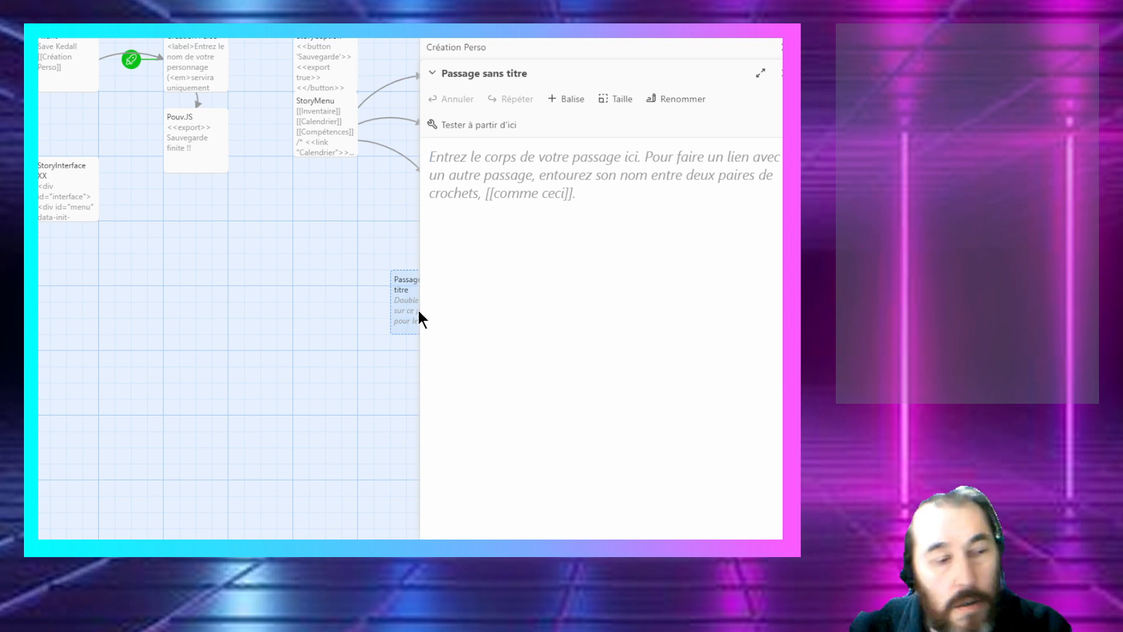
key("ctrl+v")
scroll(542, 319, "up", 2)
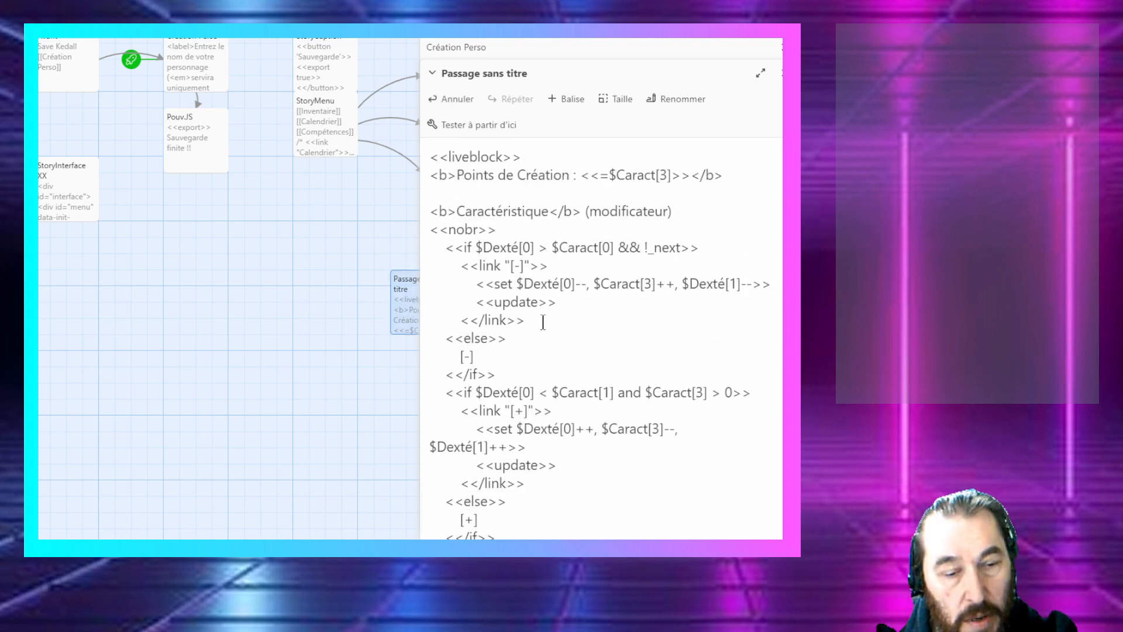
left_click_drag(522, 157, 424, 165)
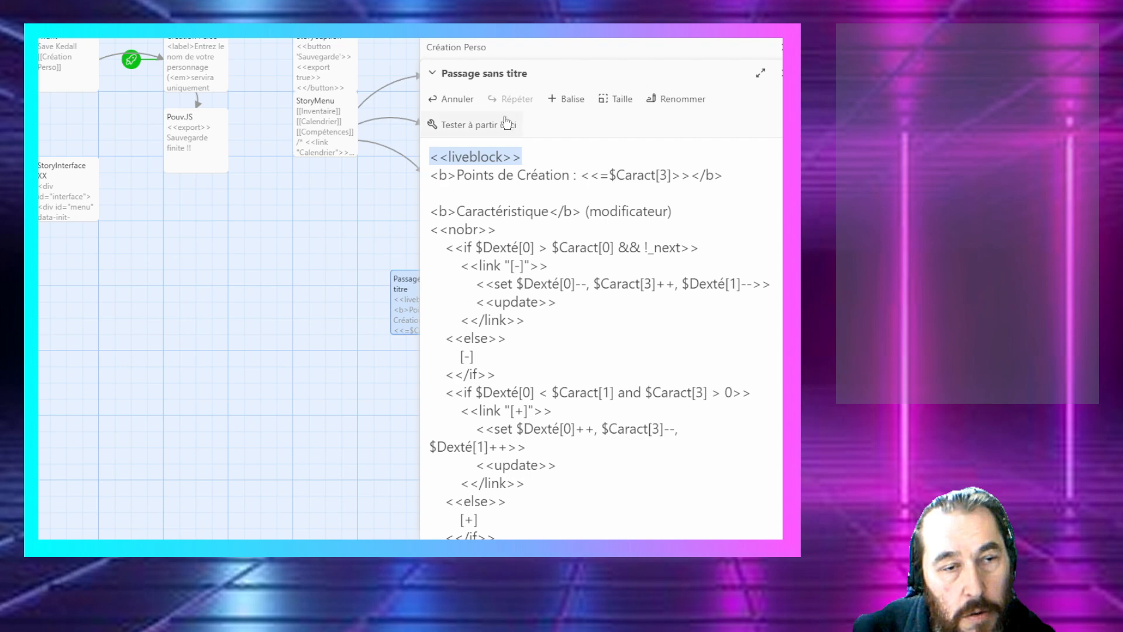
Step: Return to the Création Perso passage, maximize its editor and examine the liveblock, Dextérité and Constitution code
left_click(512, 49)
scroll(561, 257, "down", 5)
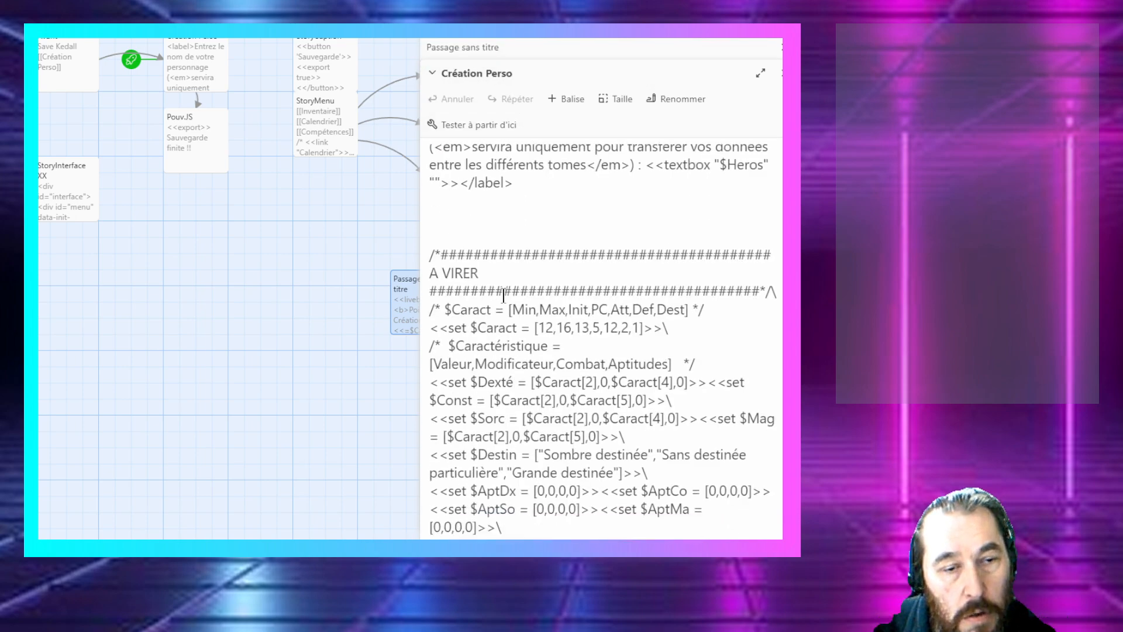
scroll(649, 278, "down", 8)
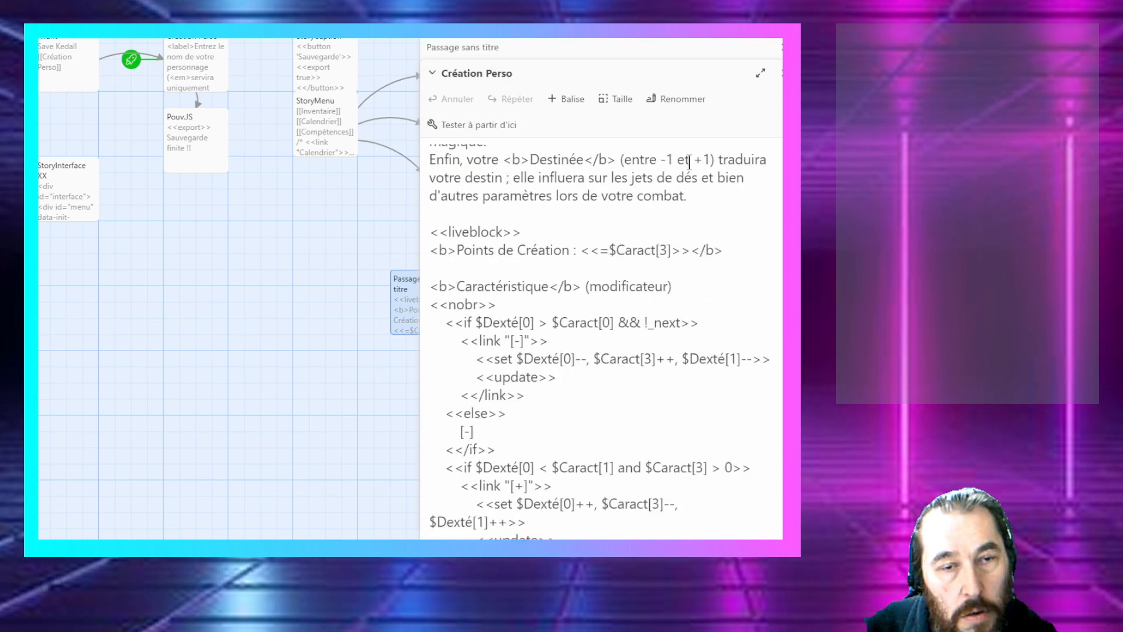
left_click(758, 75)
scroll(489, 279, "down", 10)
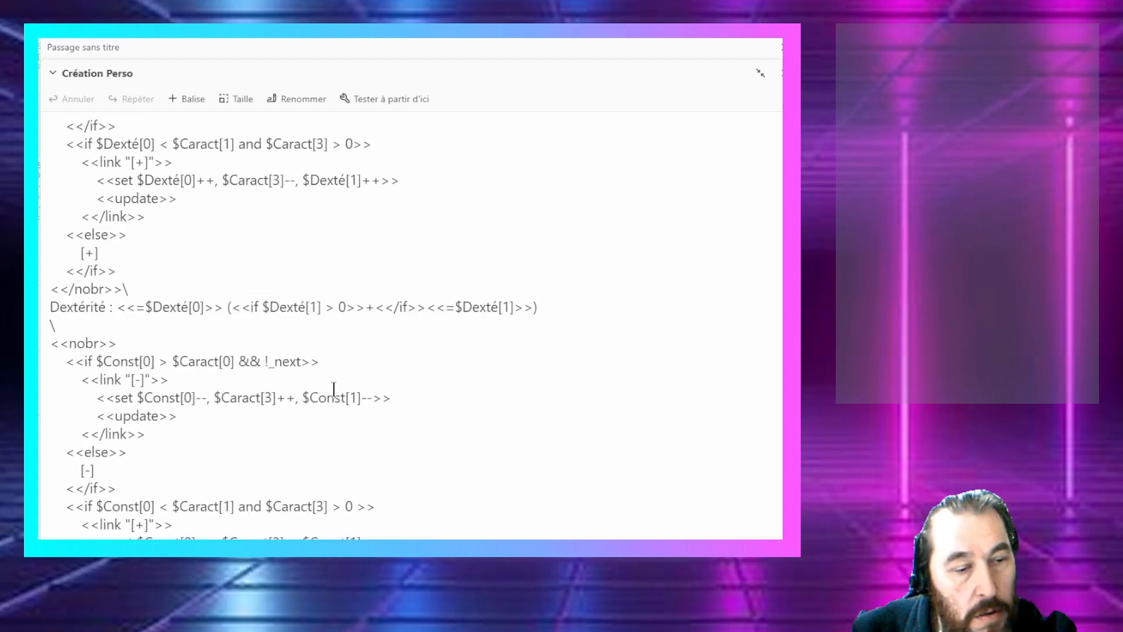
scroll(332, 384, "down", 1)
scroll(328, 384, "up", 4)
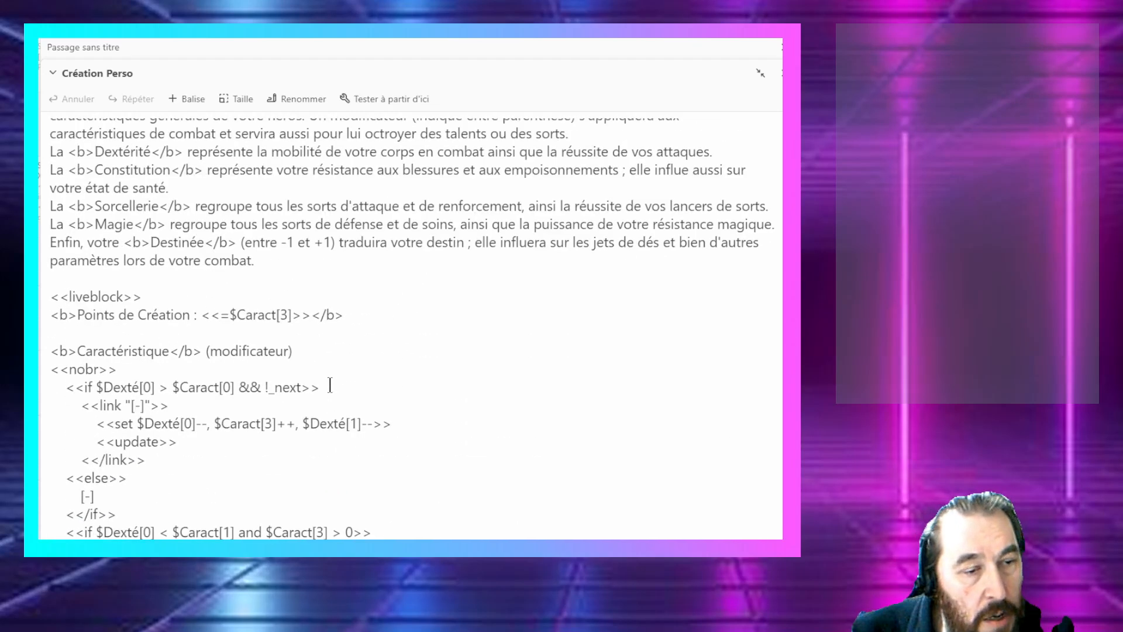
scroll(287, 389, "down", 2)
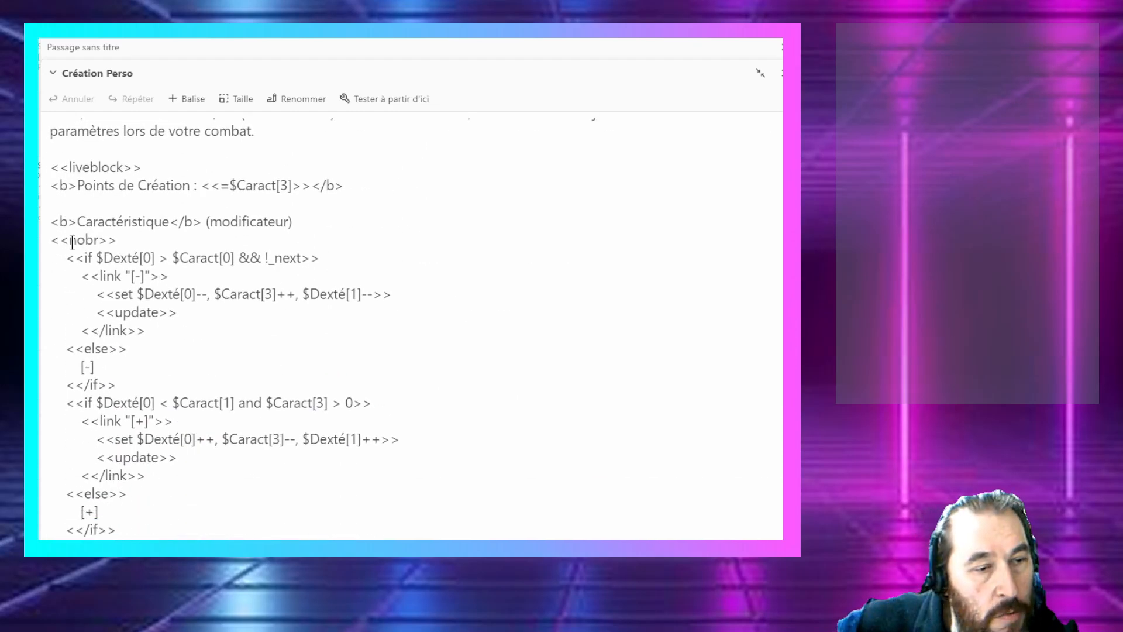
Step: Copy the Statistiques de combat heading and the complete Attaque physique expression from the Création Perso passage
scroll(64, 267, "down", 1)
scroll(63, 278, "down", 1)
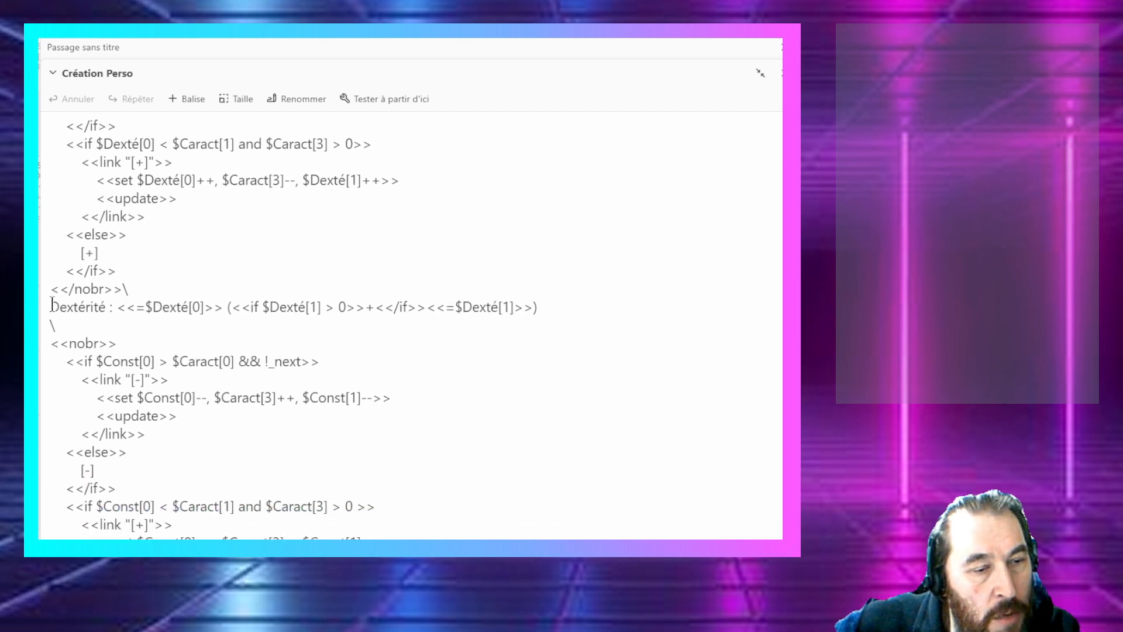
scroll(52, 304, "down", 12)
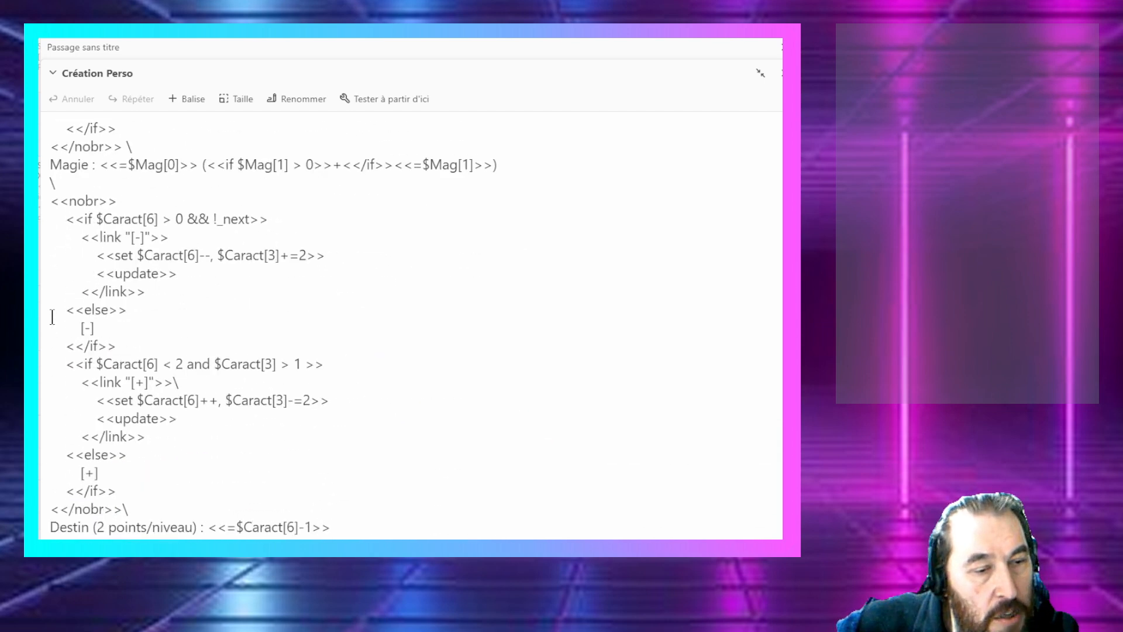
scroll(53, 317, "down", 4)
scroll(52, 317, "down", 2)
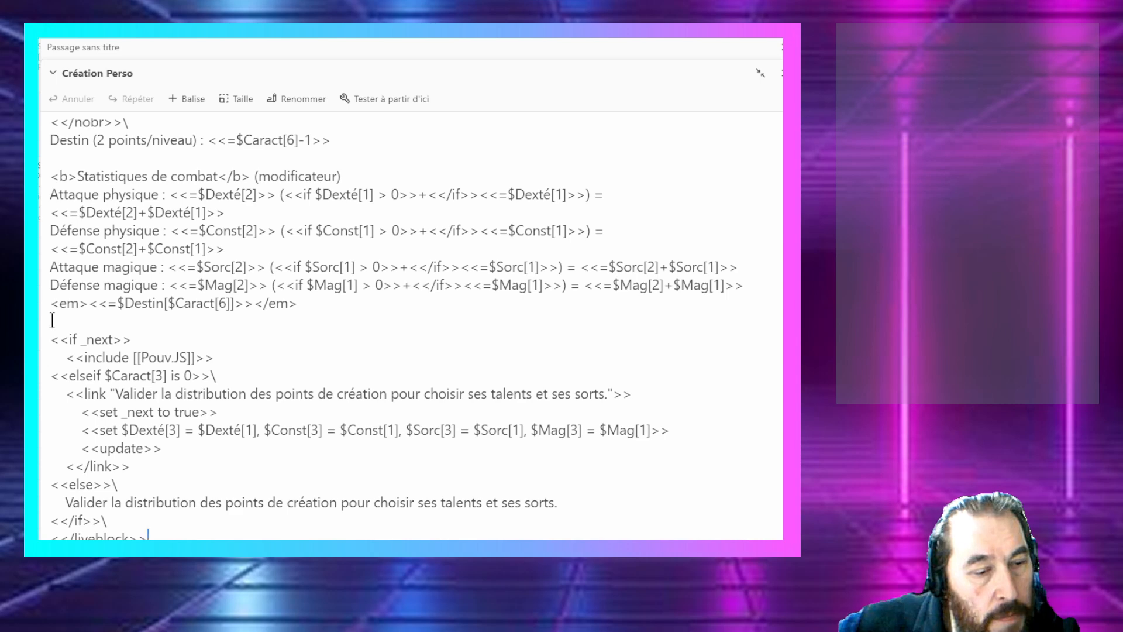
left_click_drag(149, 536, 51, 536)
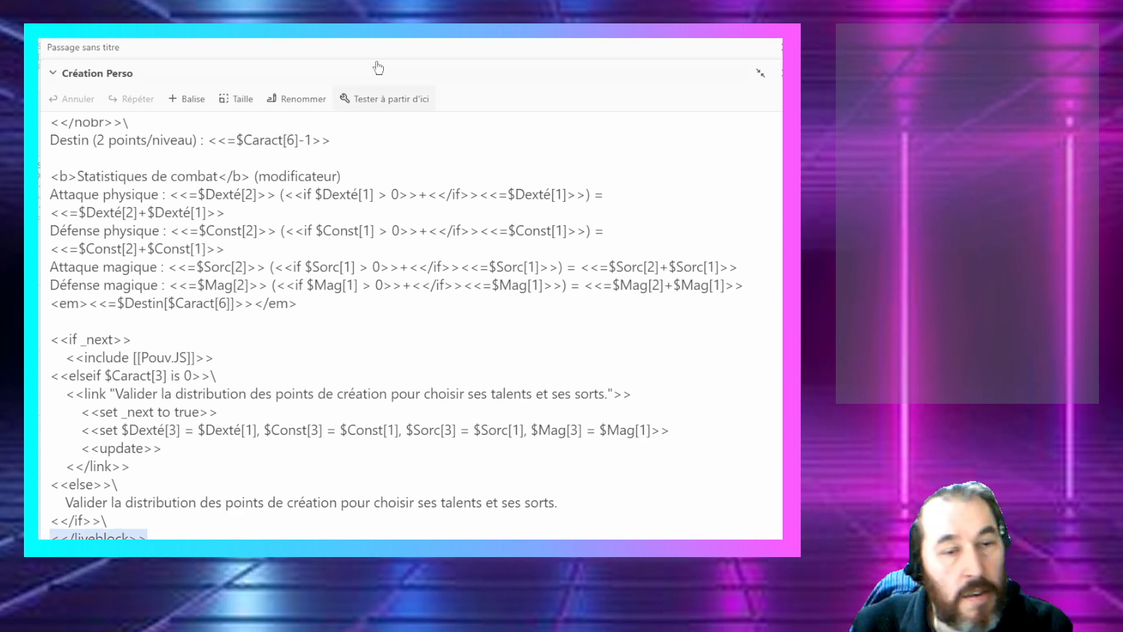
left_click(97, 401)
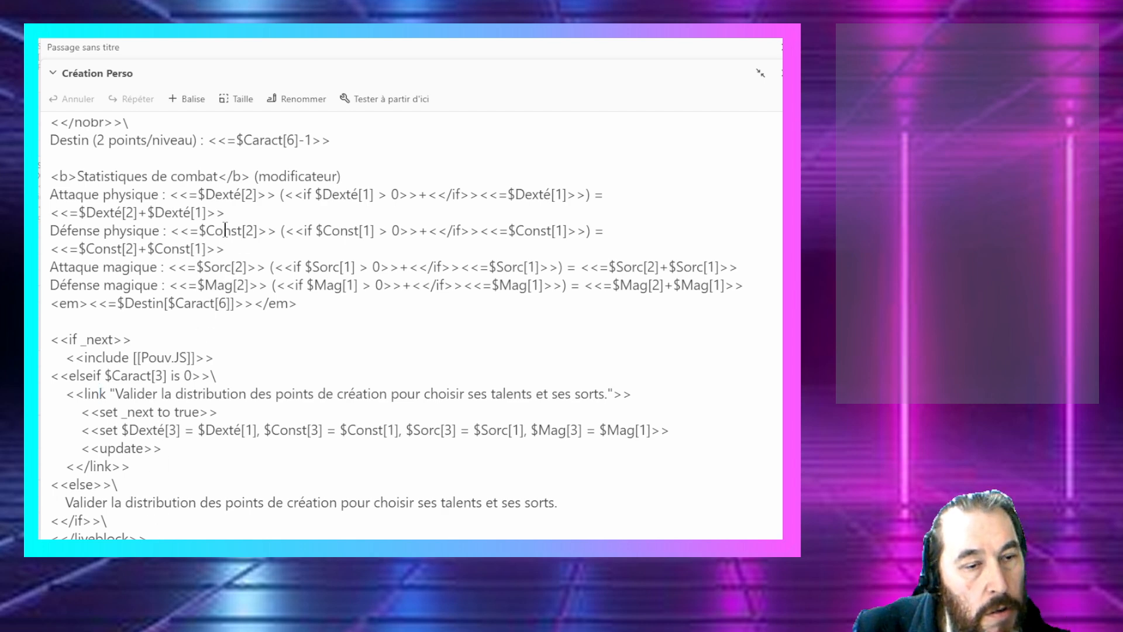
left_click_drag(235, 216, 50, 176)
key("ctrl+c")
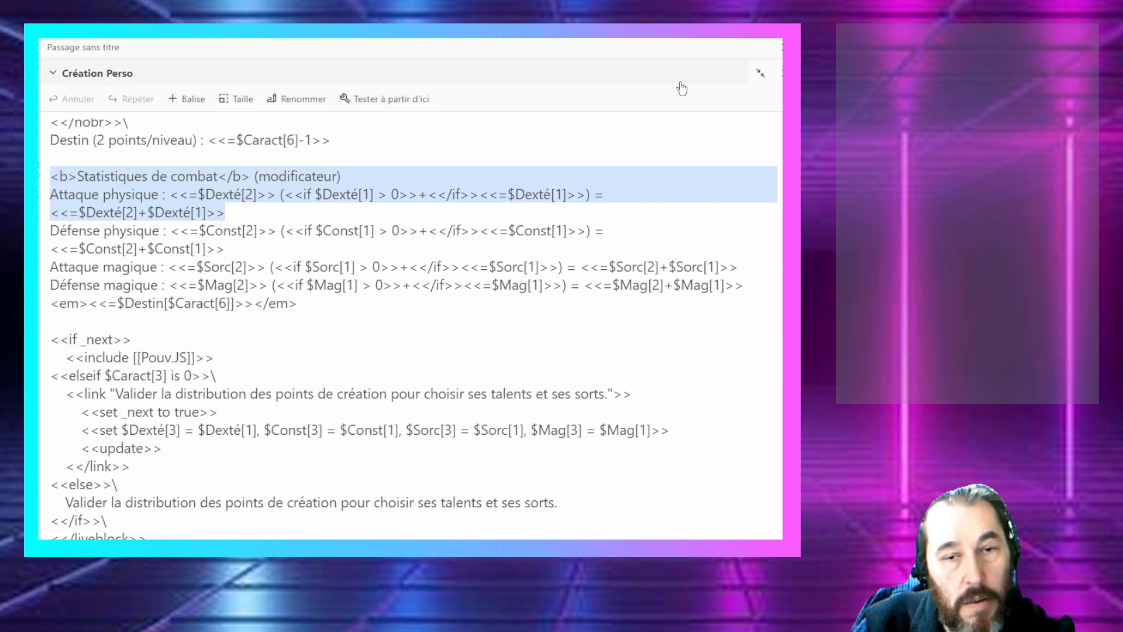
Step: Paste the copied combat-statistics code at the end of the untitled passage and replace the backslash above it with a blank line
left_click(757, 59)
scroll(315, 372, "down", 1)
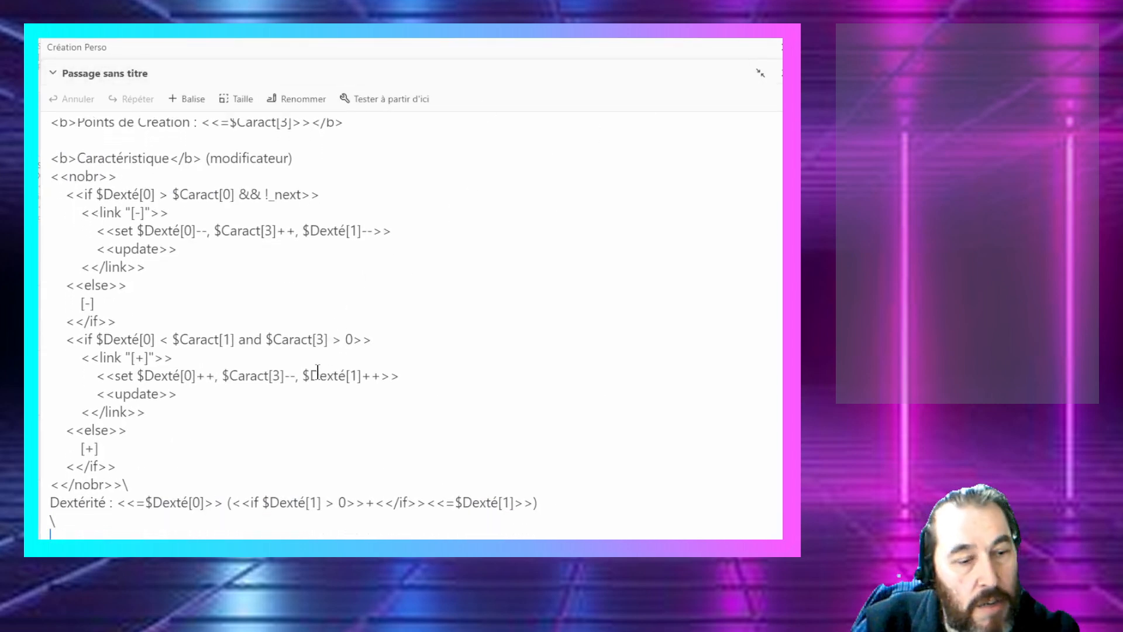
key("ctrl+v")
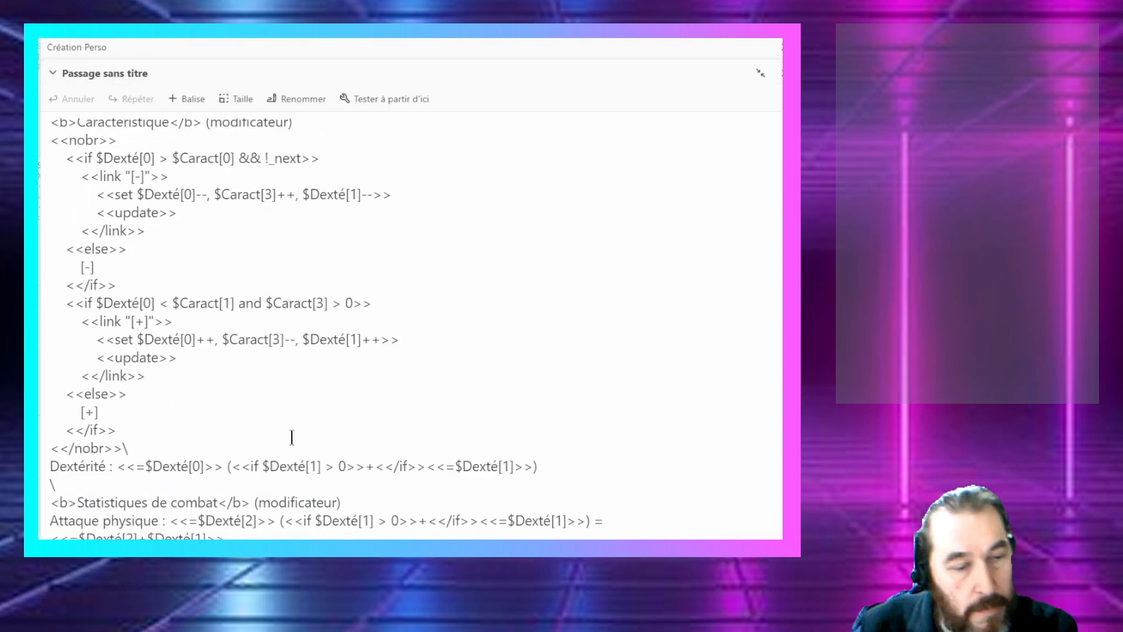
left_click(147, 474)
key("BackSpace")
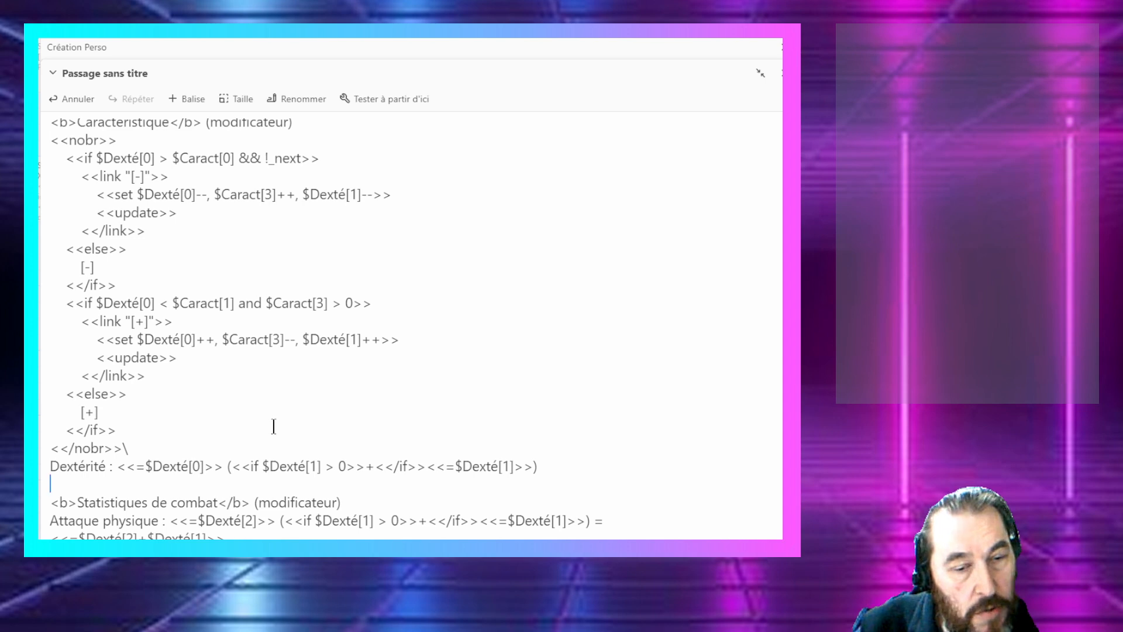
scroll(264, 534, "down", 1)
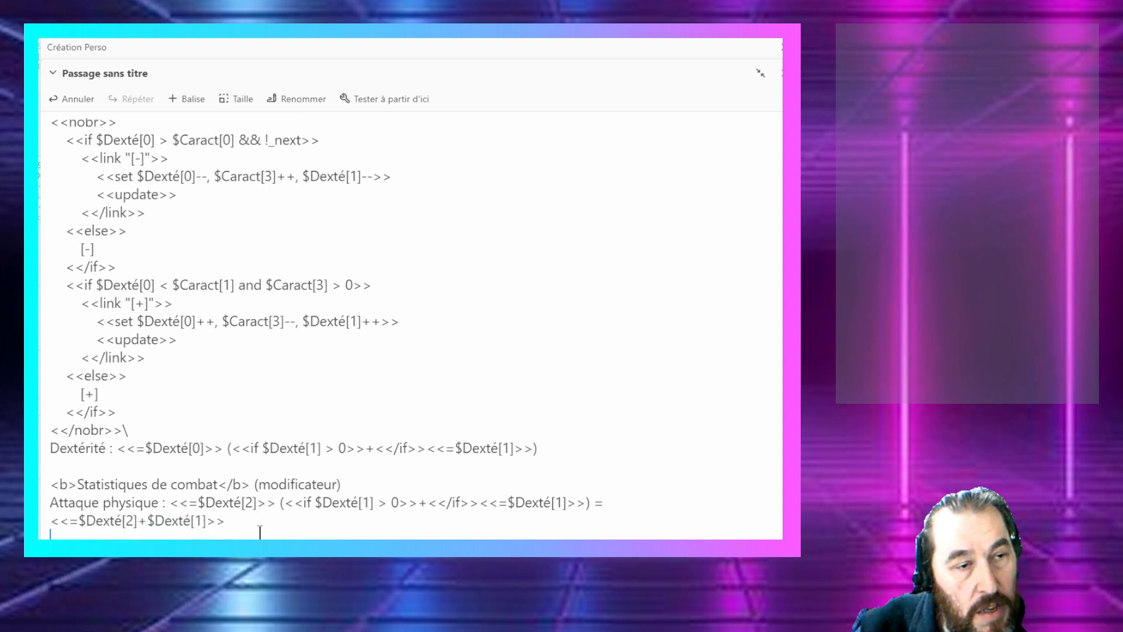
Step: Duplicate the opening <<liveblock>> tag after the Attaque physique expression and turn the copy into the closing <</liveblock>> tag
scroll(173, 432, "up", 5)
left_click_drag(159, 128, 40, 124)
key("ctrl+c")
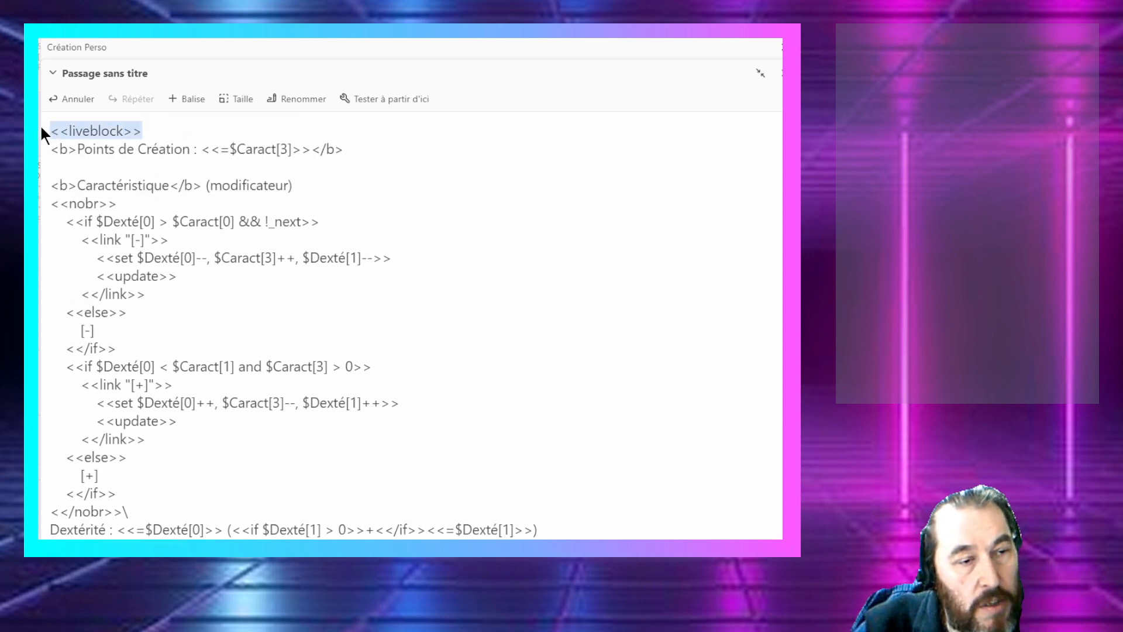
scroll(174, 245, "down", 3)
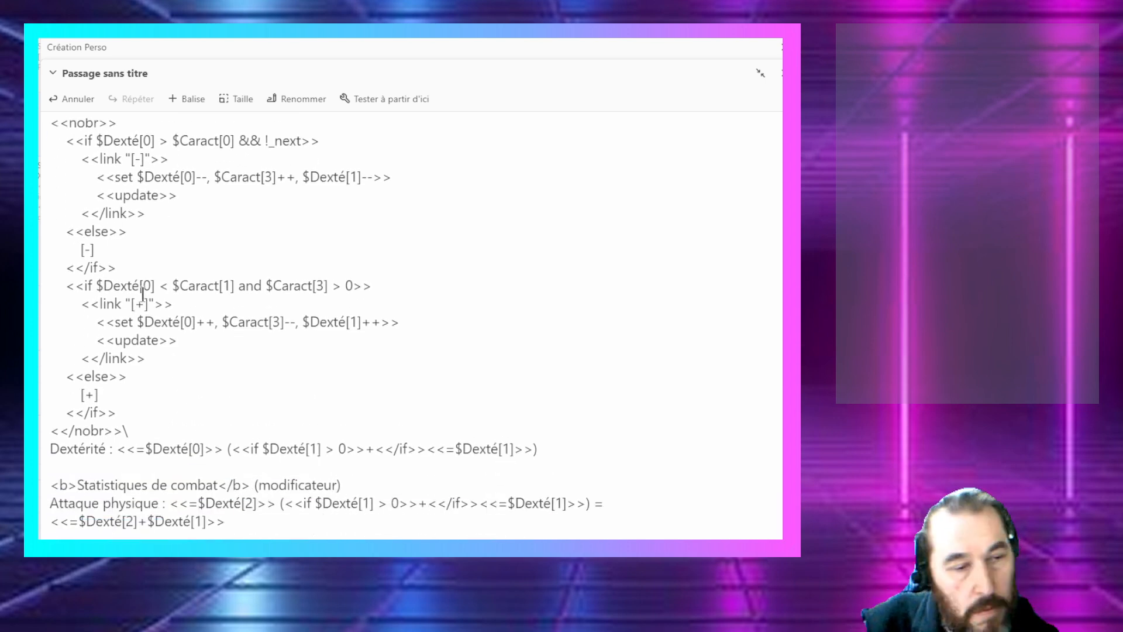
left_click(75, 535)
key("ctrl+v")
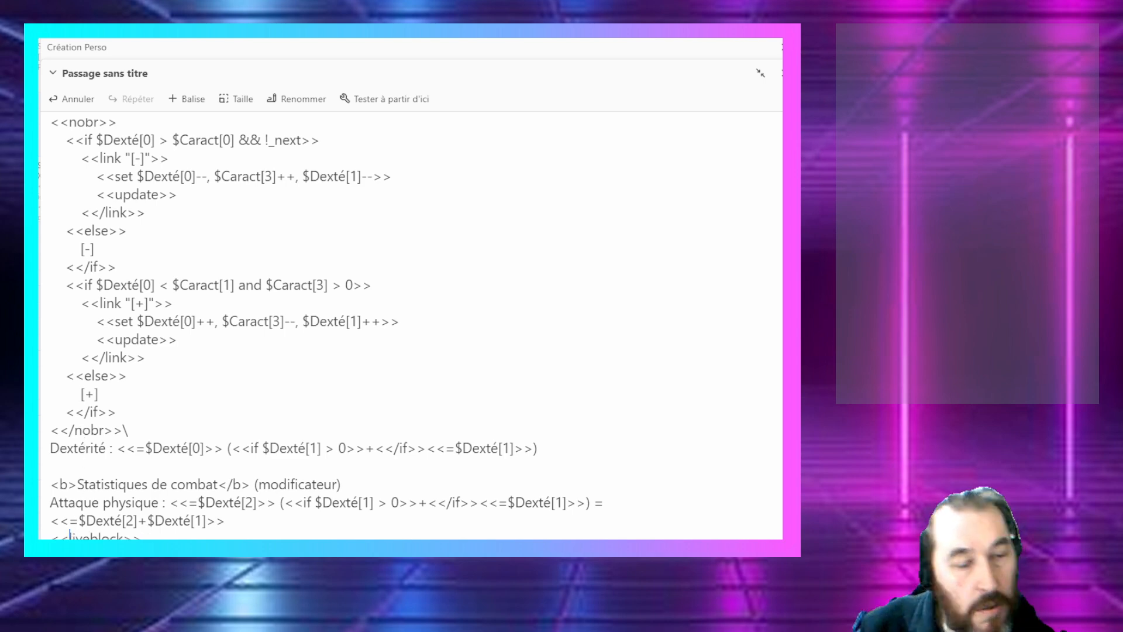
type("/")
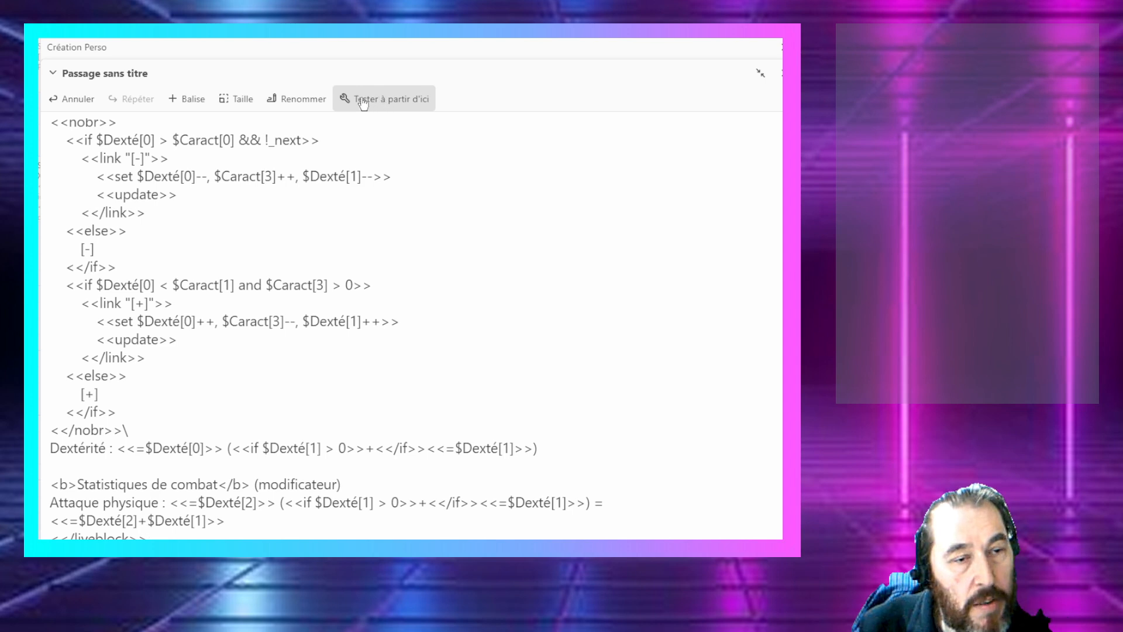
Step: Test the story from the untitled passage, then return to the passage's code
left_click(361, 99)
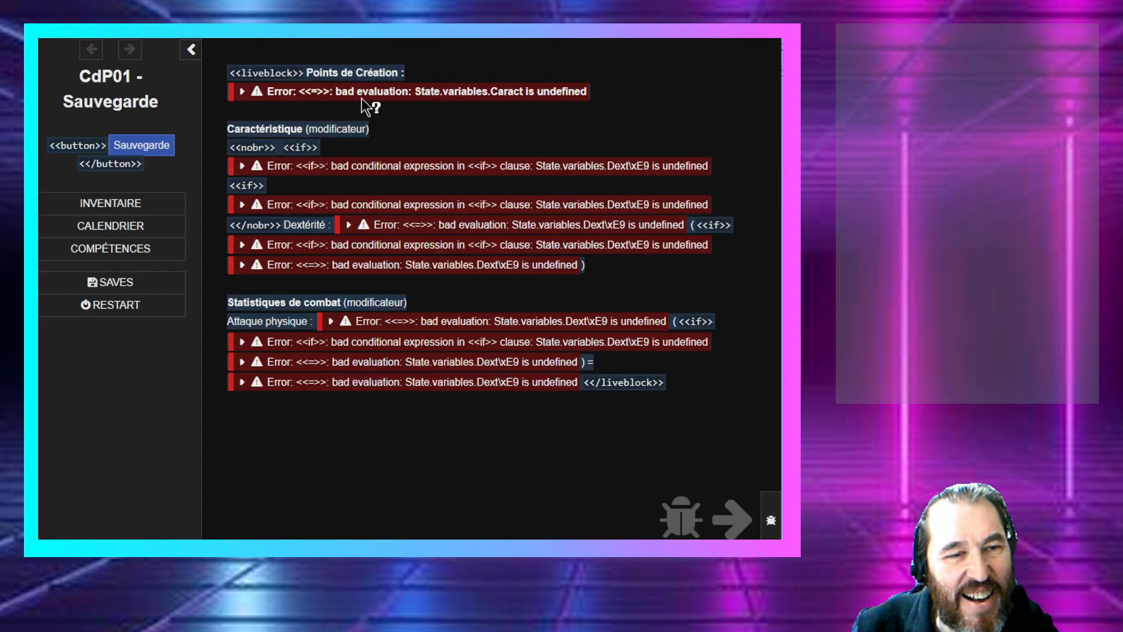
left_click(366, 39)
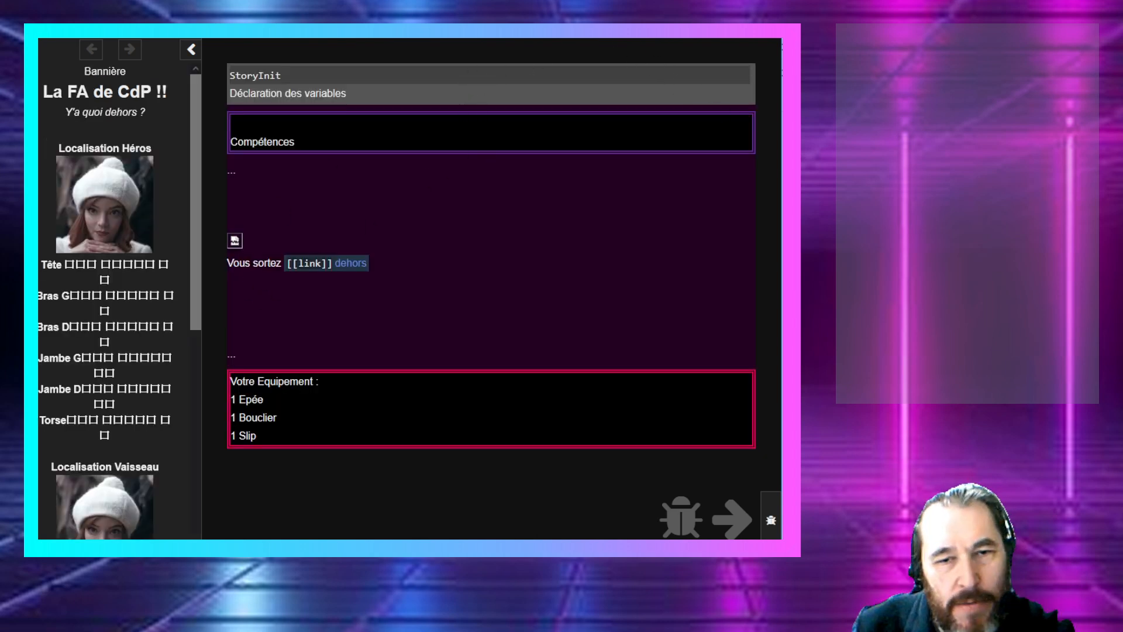
left_click(782, 164)
scroll(476, 175, "up", 2)
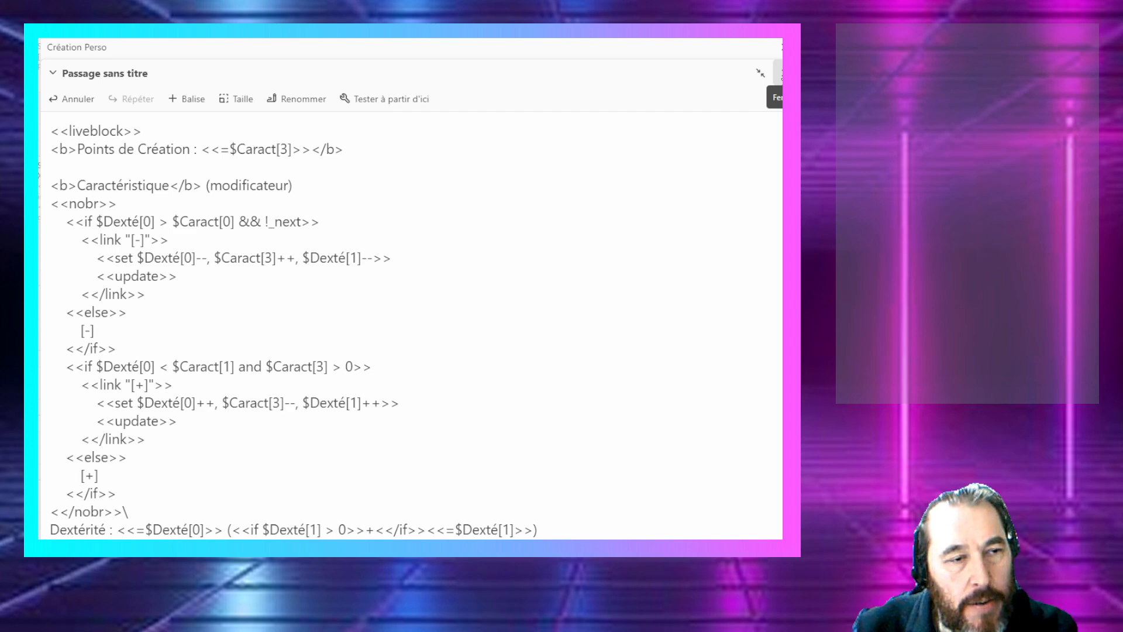
Step: Close both passage editors and move the untitled passage on the story map to below PouvJS
left_click(781, 73)
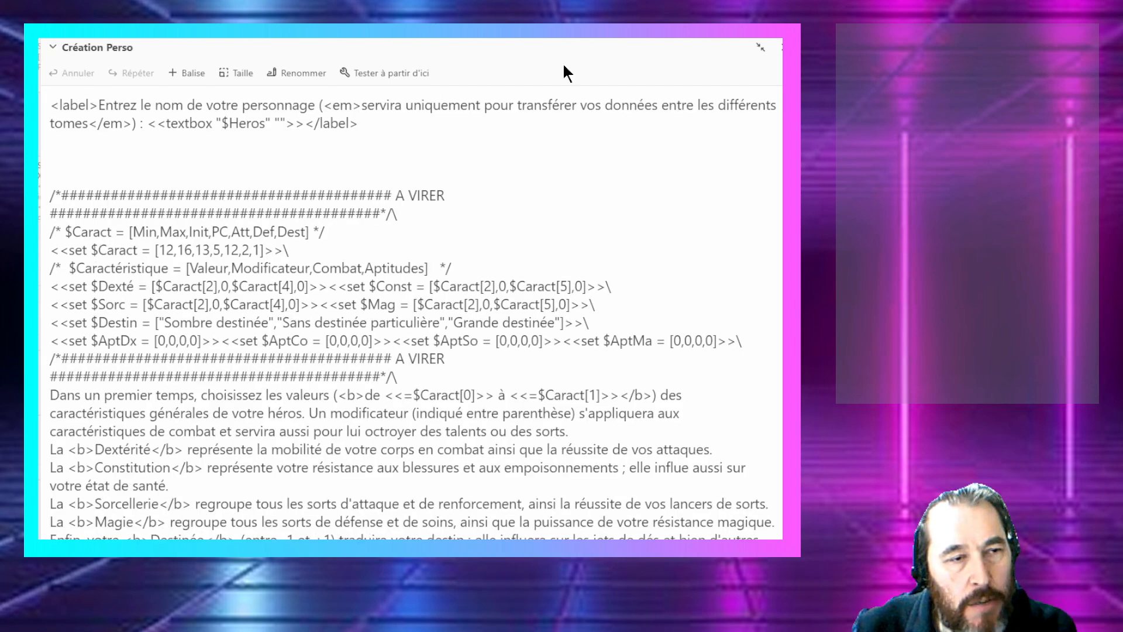
left_click(782, 57)
left_click_drag(419, 310, 324, 256)
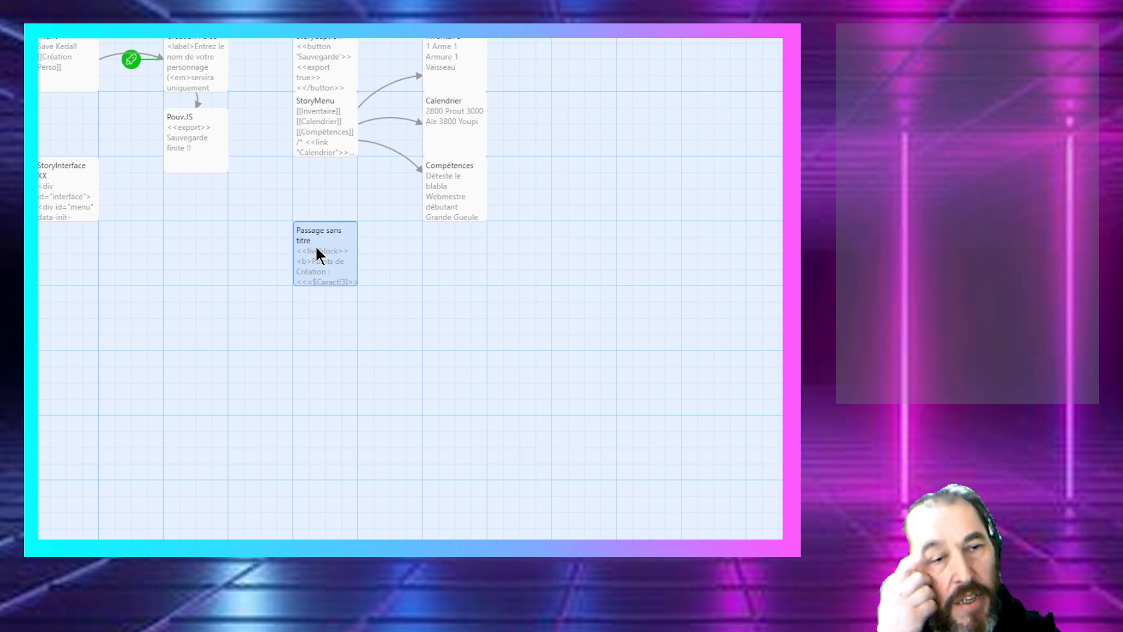
left_click_drag(317, 248, 187, 255)
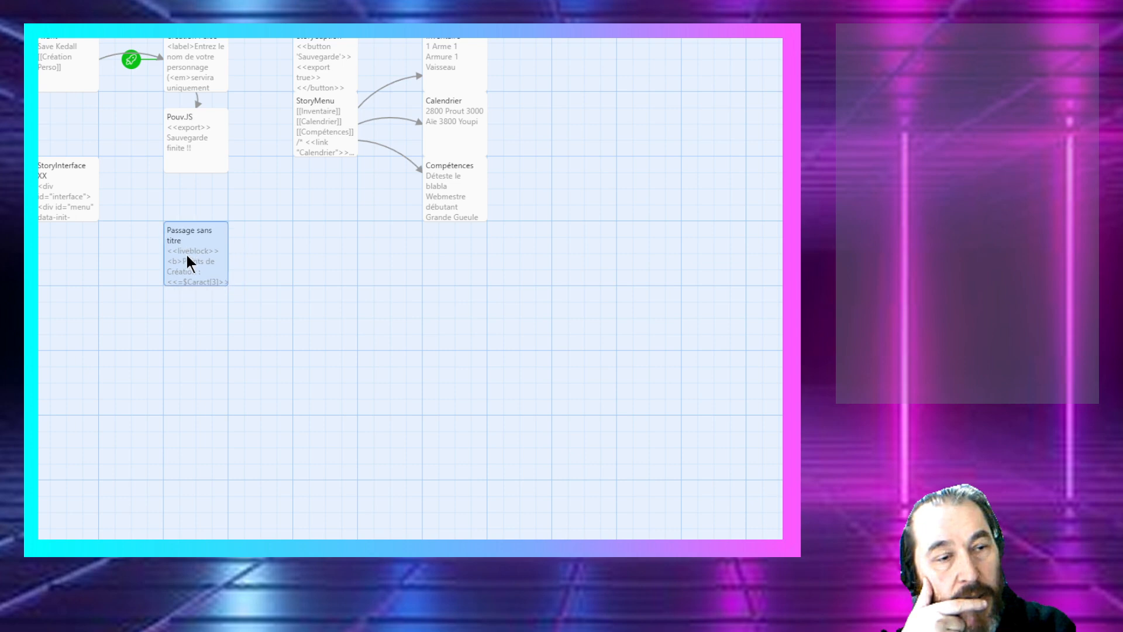
Step: Copy Création Perso's variable declarations, from the $Caract comment through the <<set $AptMa>> line, leaving out the A VIRER comment lines
double_click(179, 73)
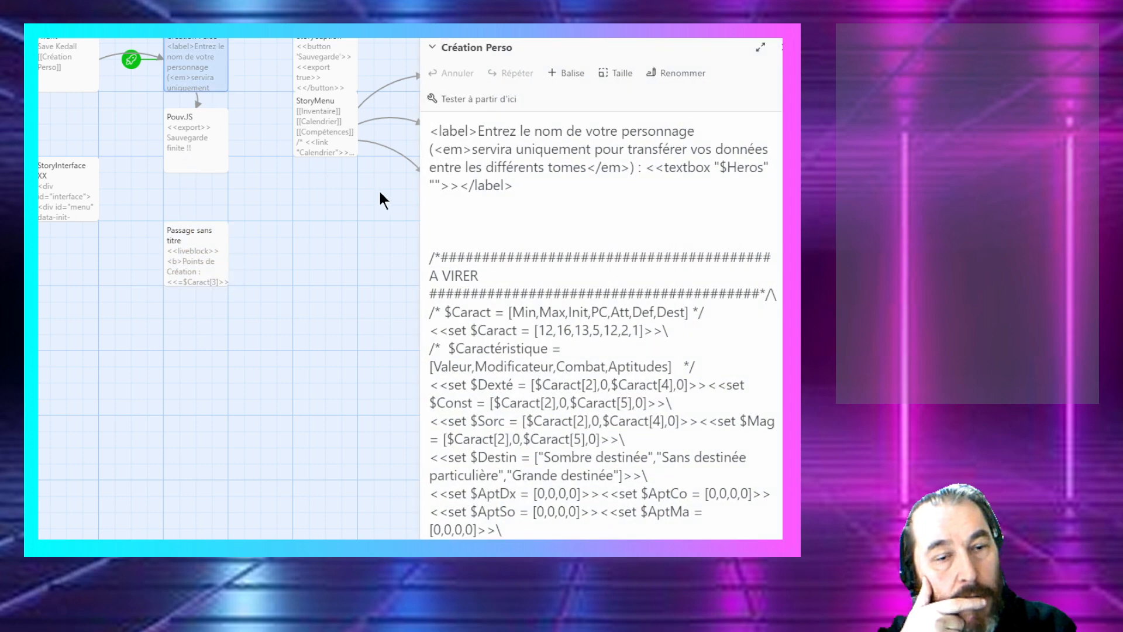
scroll(378, 188, "down", 3)
scroll(488, 238, "down", 5)
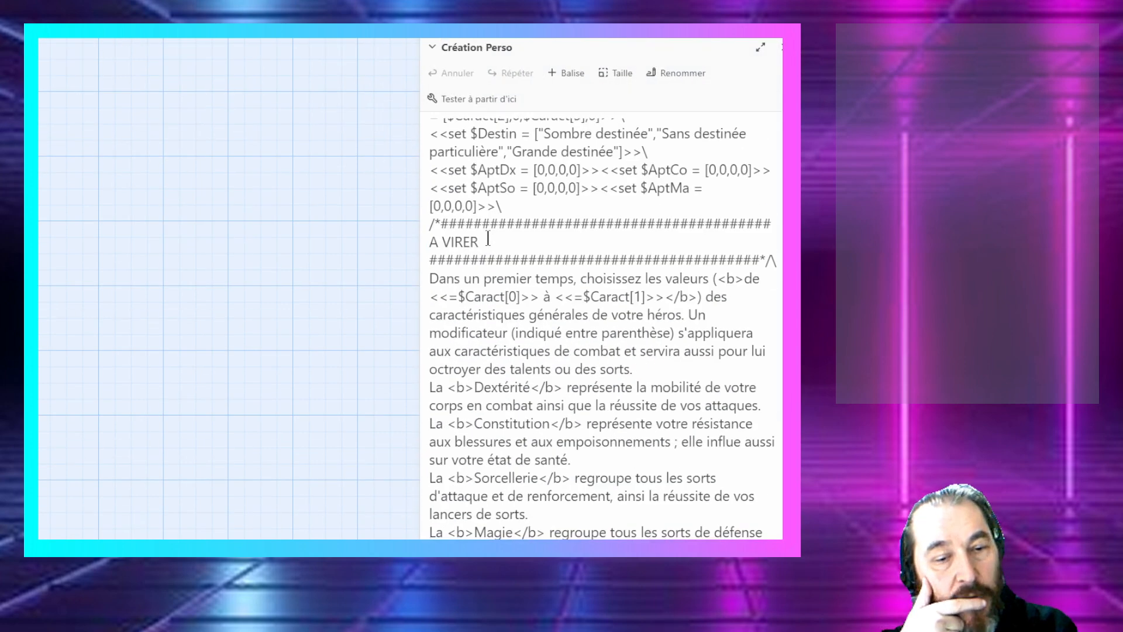
scroll(533, 231, "up", 1)
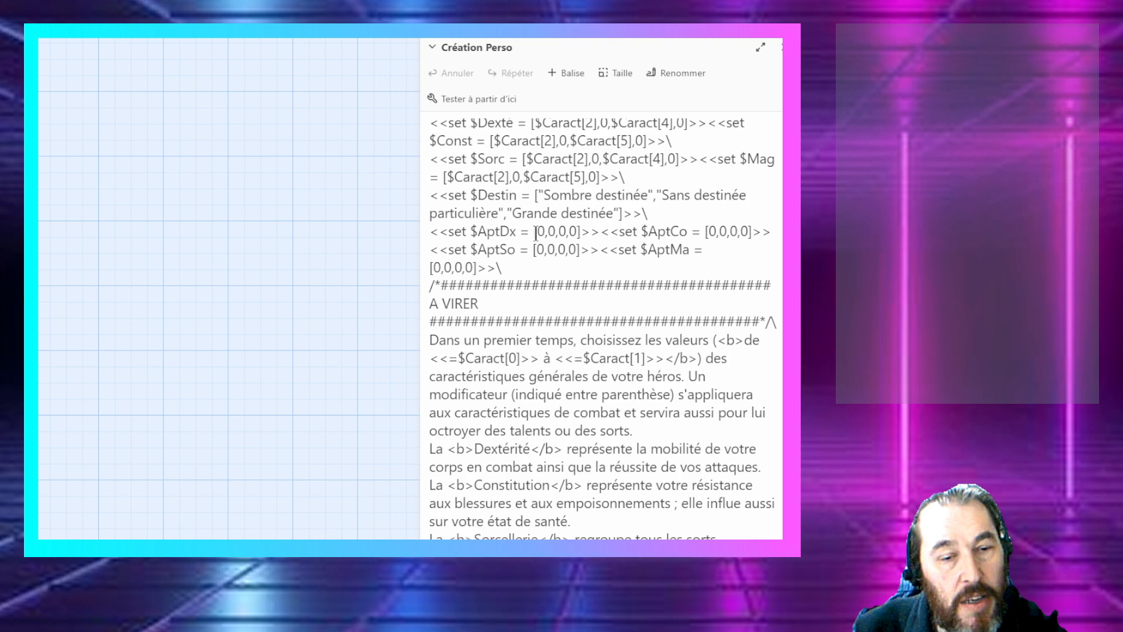
left_click(508, 270)
key("shift+Home")
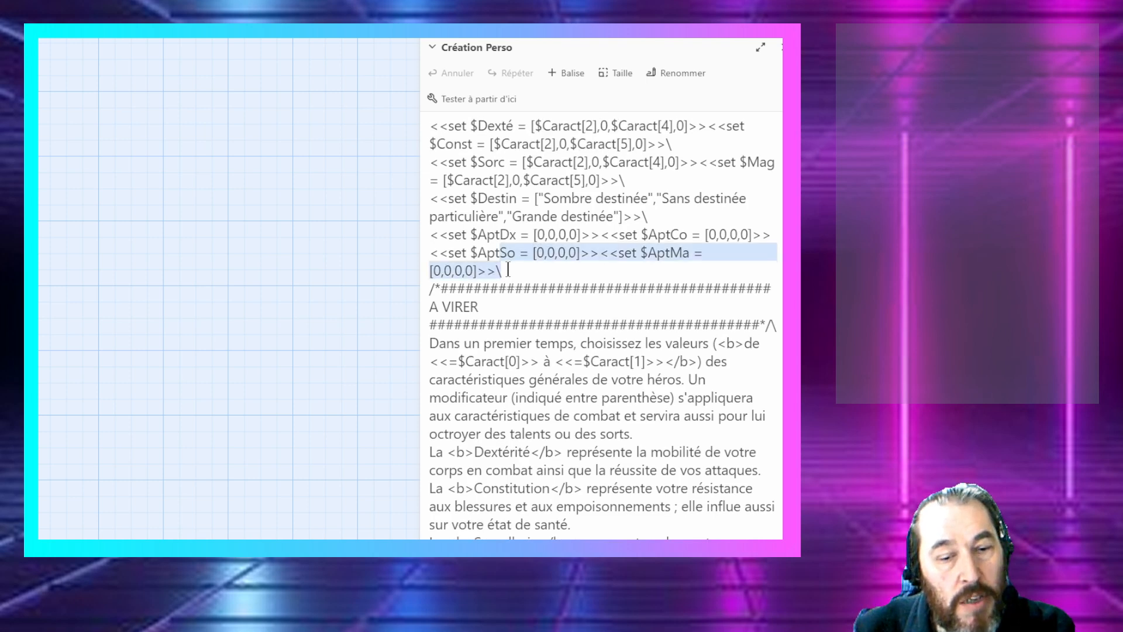
key("ctrl+shift+Home")
key("ctrl+c")
key("shift+Down")
key("shift+Down")
key("shift+Down")
key("shift+Down")
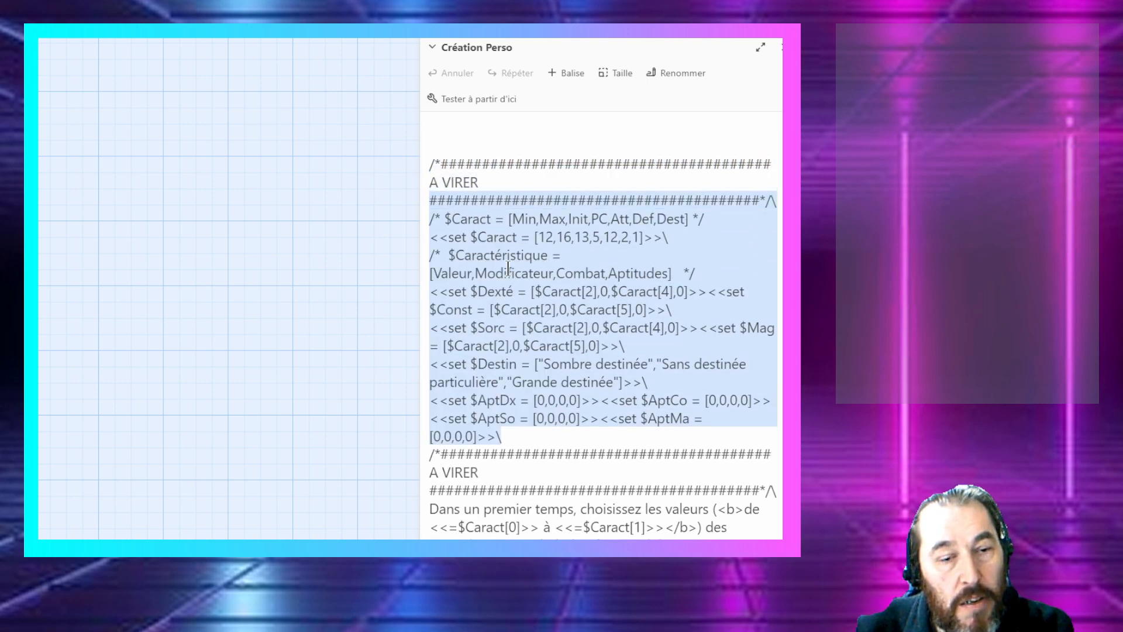
key("shift+Left")
key("shift+Left")
key("shift+Left")
key("shift+Left")
key("shift+Left")
key("shift+Left")
key("shift+Left")
key("shift+Left")
key("shift+Left")
key("shift+Left")
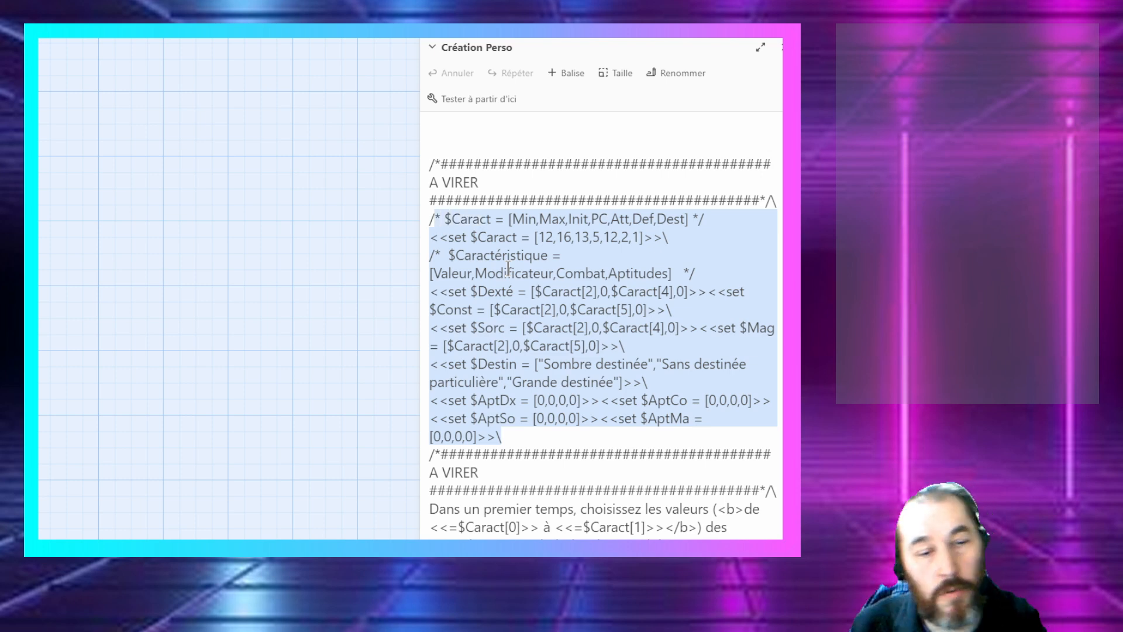
key("shift+Left")
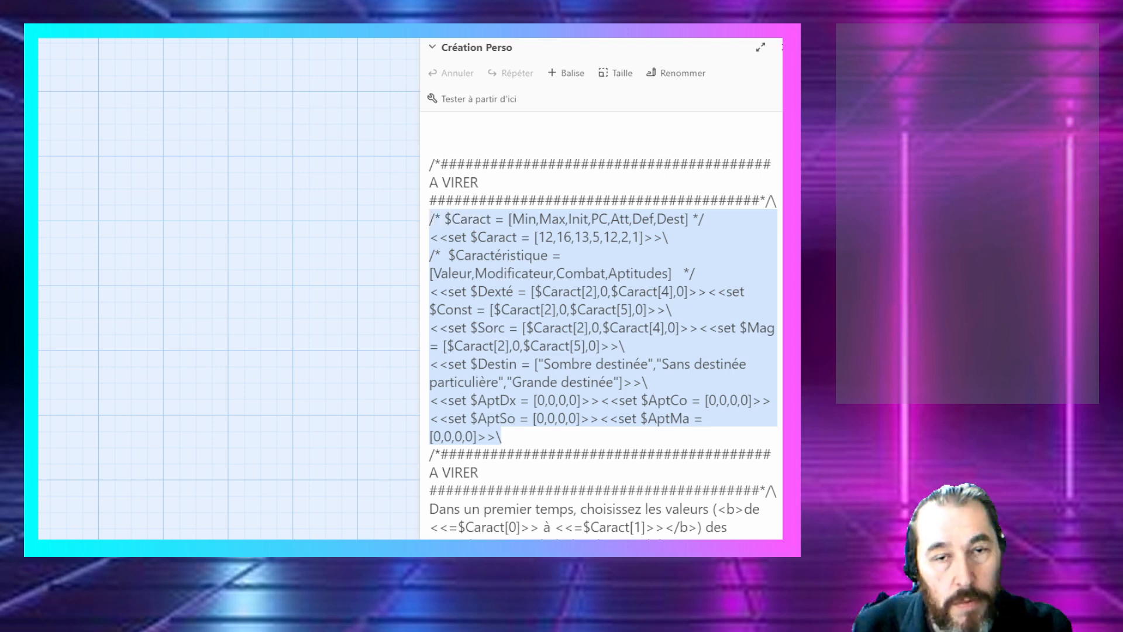
Step: Paste the copied variable declarations at the start of the untitled passage, above the <<liveblock>> tag
left_click(779, 47)
scroll(321, 188, "up", 3)
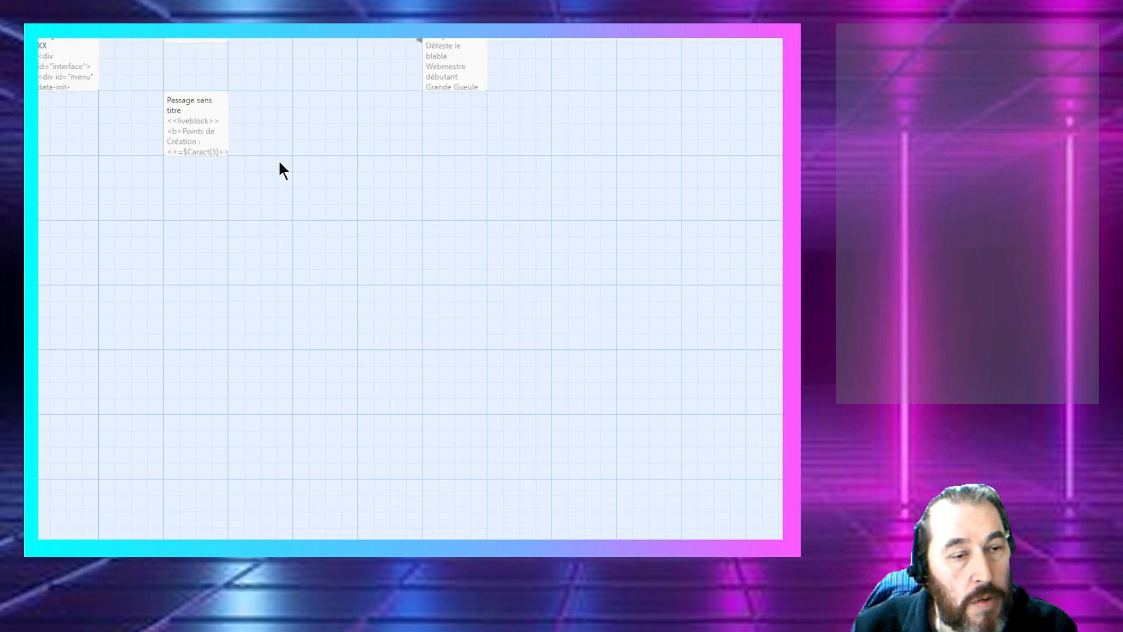
double_click(181, 107)
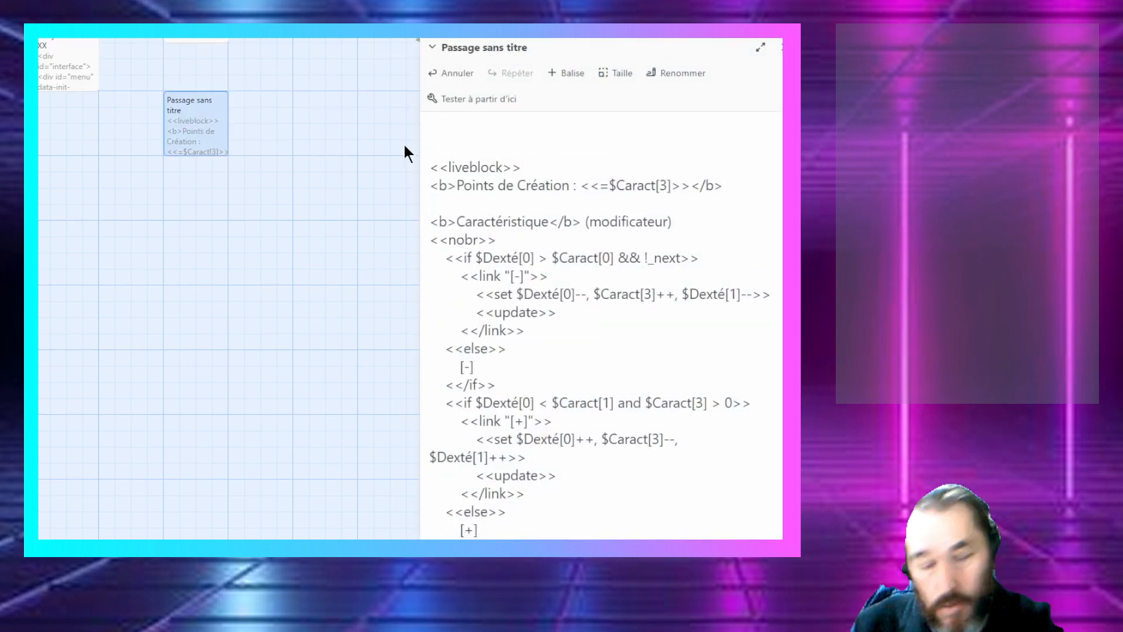
key("ctrl+v")
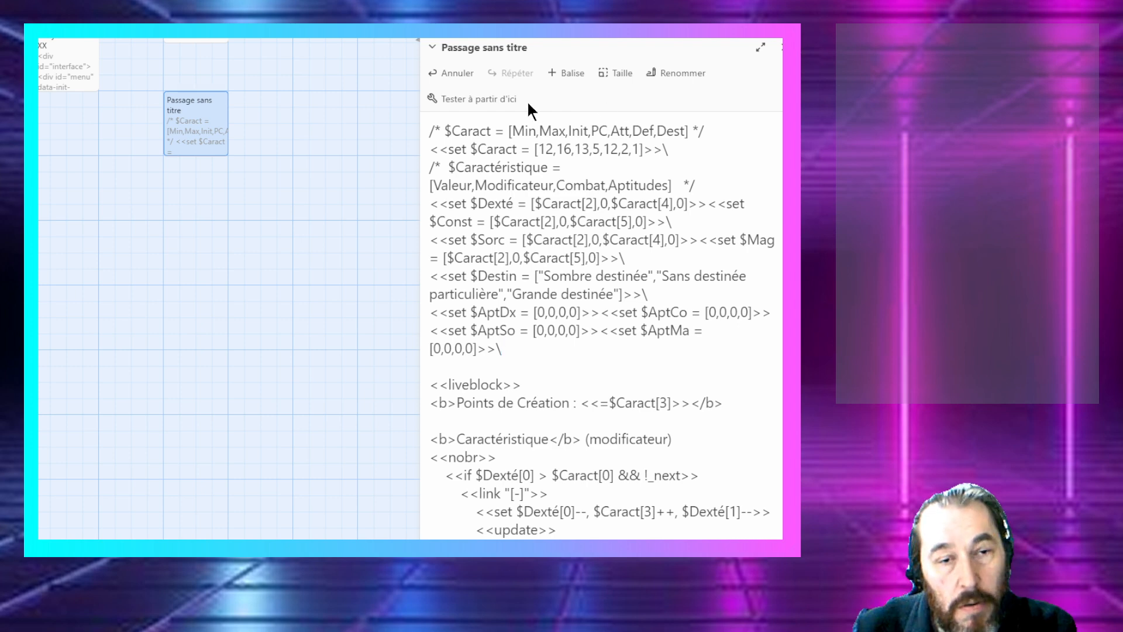
Step: Test the untitled passage with the debug views turned off and raise Dextérité by two points to 15
left_click(500, 100)
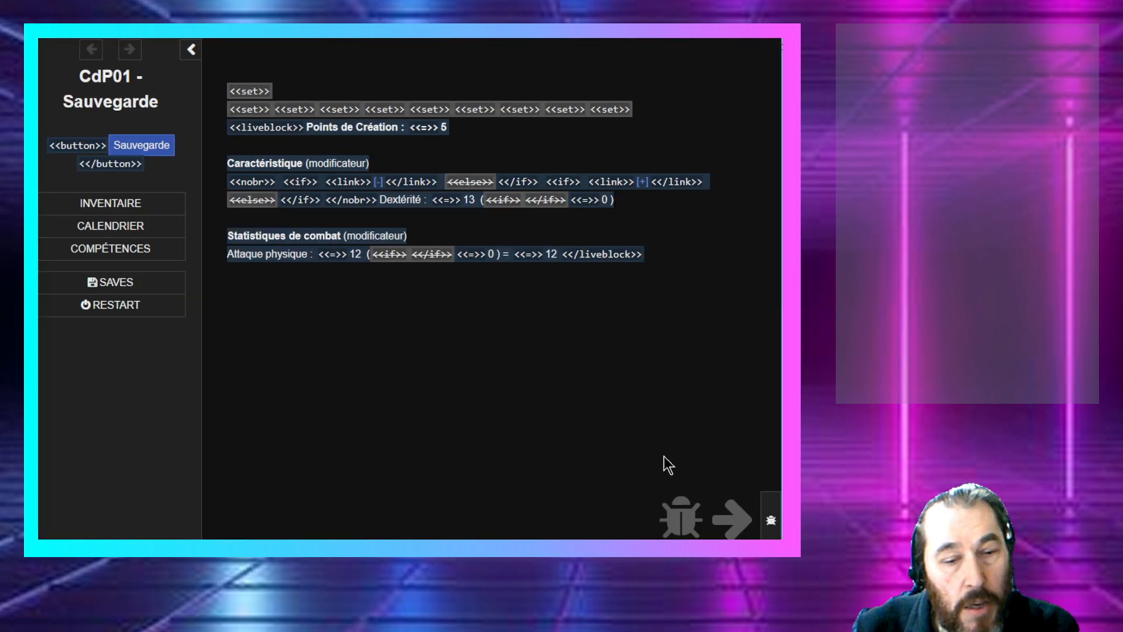
left_click(770, 519)
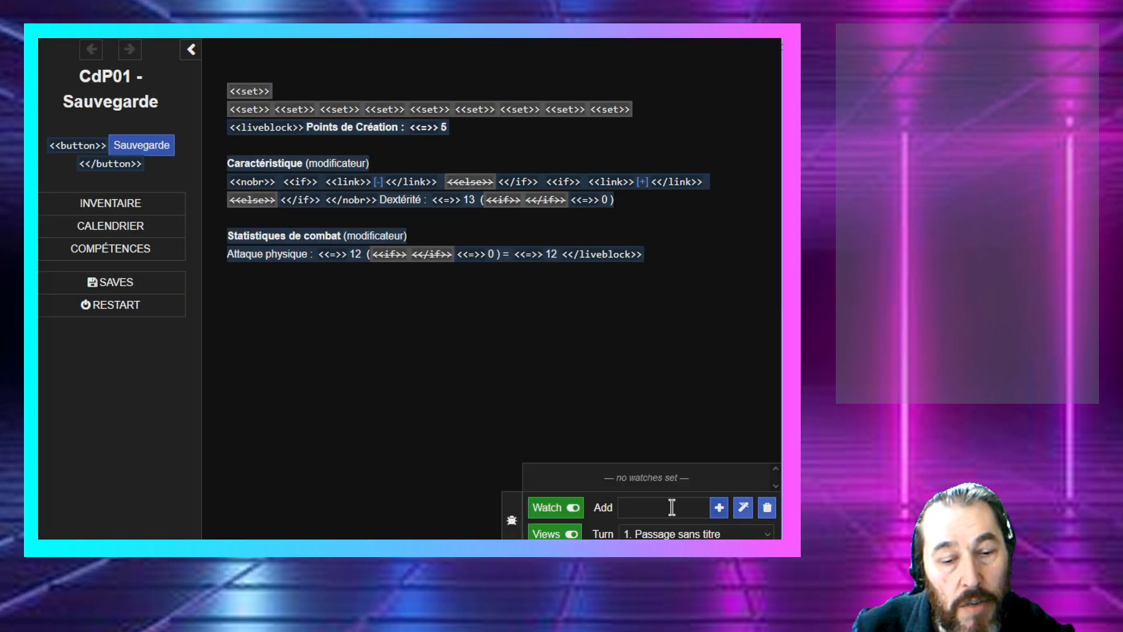
left_click(544, 533)
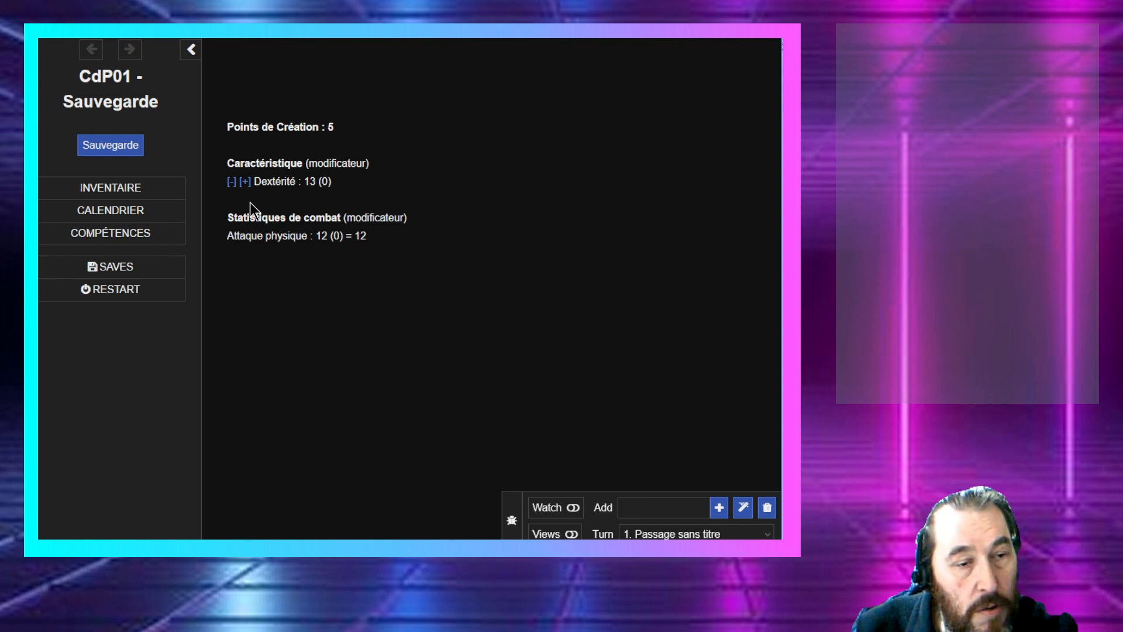
left_click(248, 184)
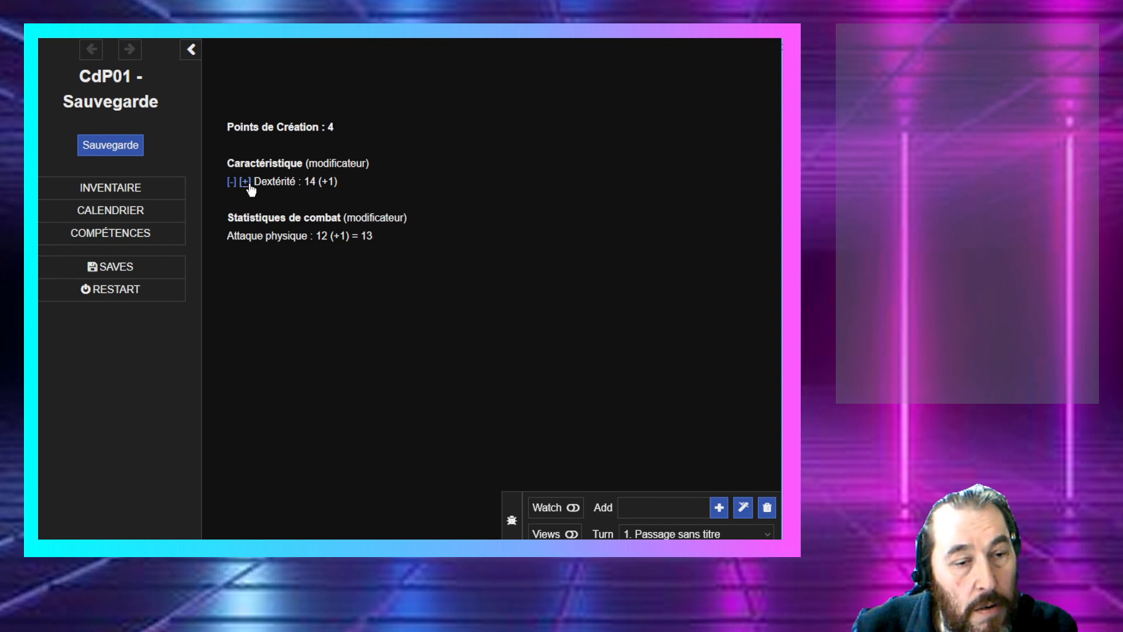
left_click(248, 184)
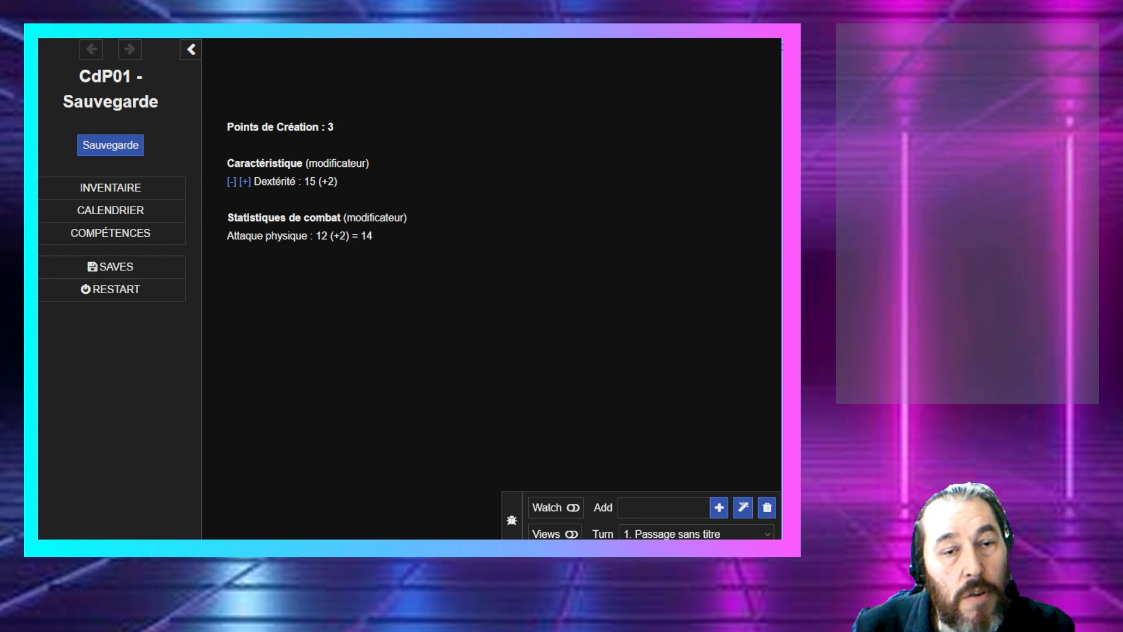
Step: Copy the entire code of the untitled passage and close its editor
key("alt+Tab")
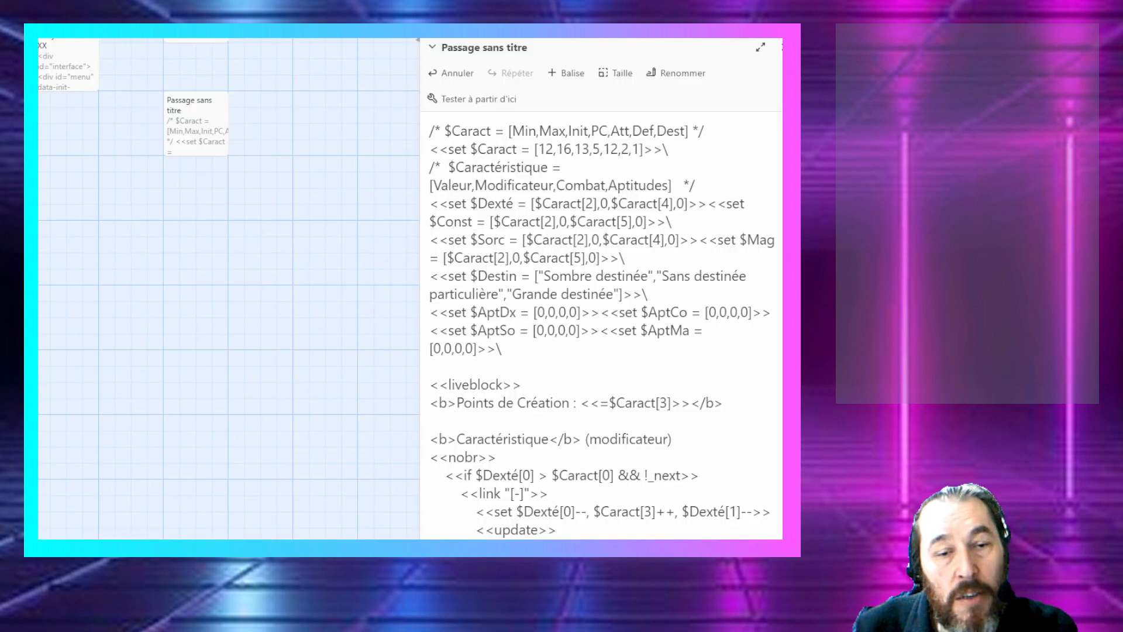
key("ctrl+a")
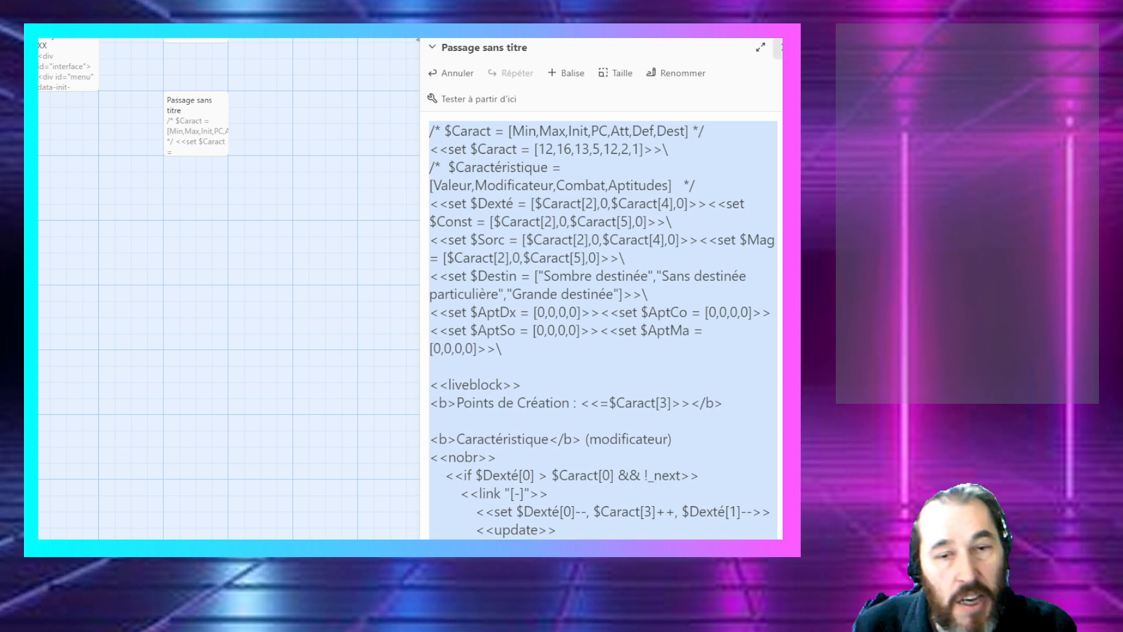
left_click(777, 48)
scroll(261, 107, "up", 3)
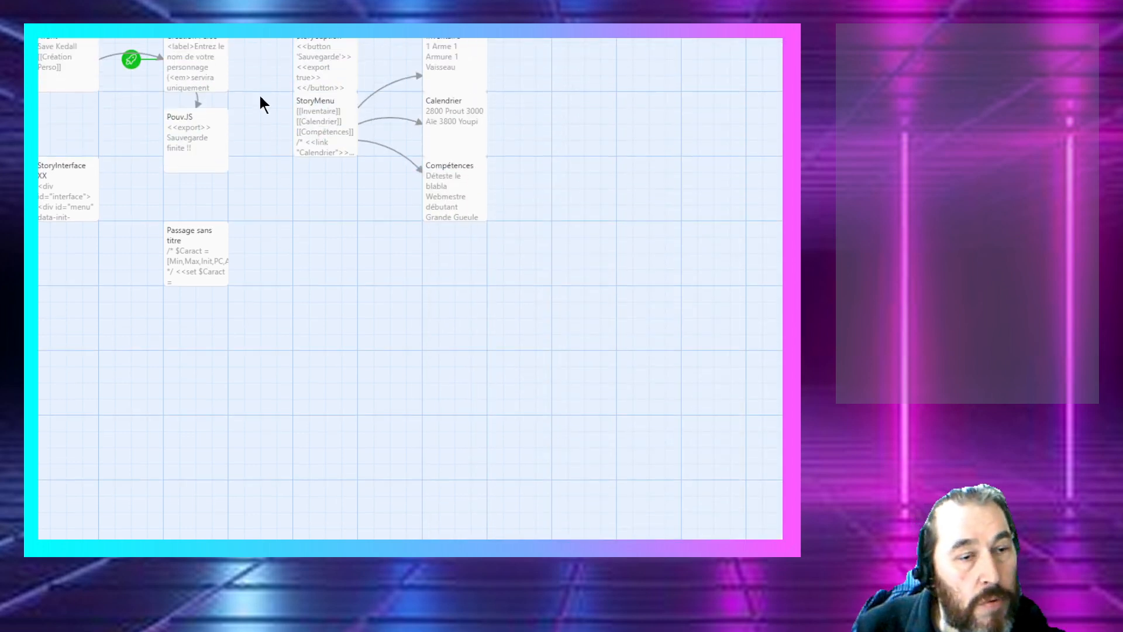
Step: Inspect the contents of the StoryCaption and Inventaire passages, closing each one after viewing it
double_click(318, 53)
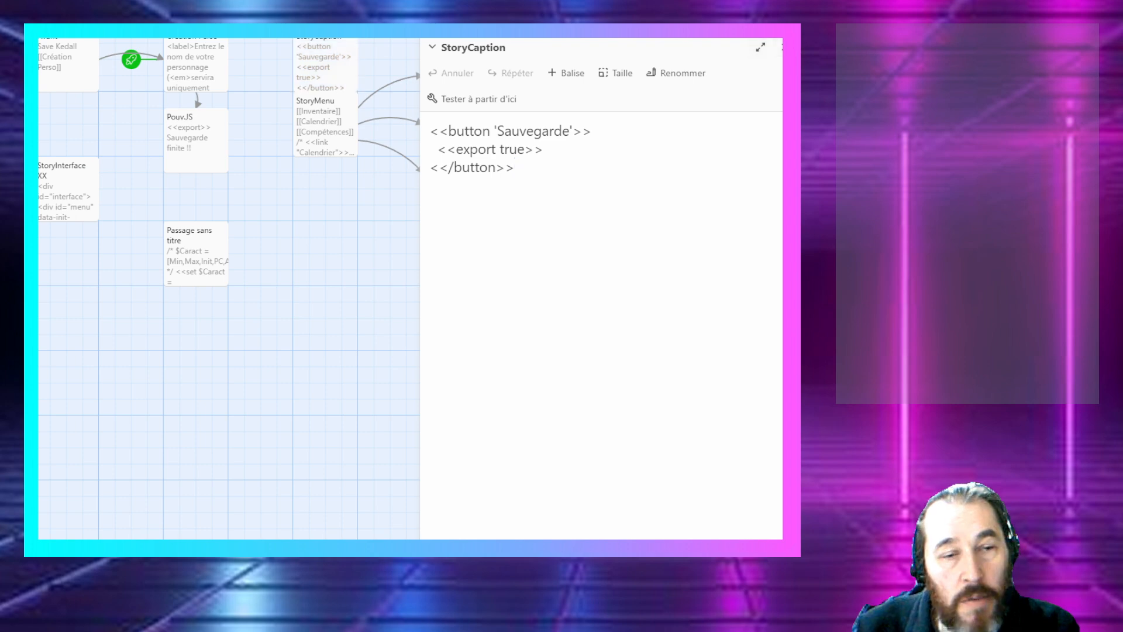
left_click(777, 48)
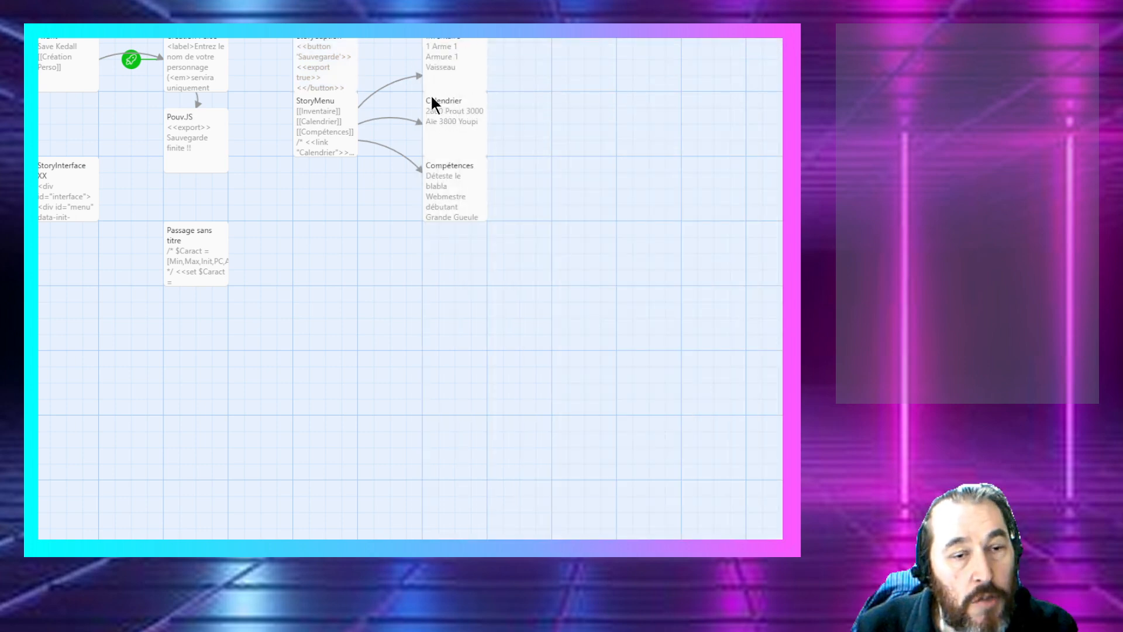
double_click(440, 78)
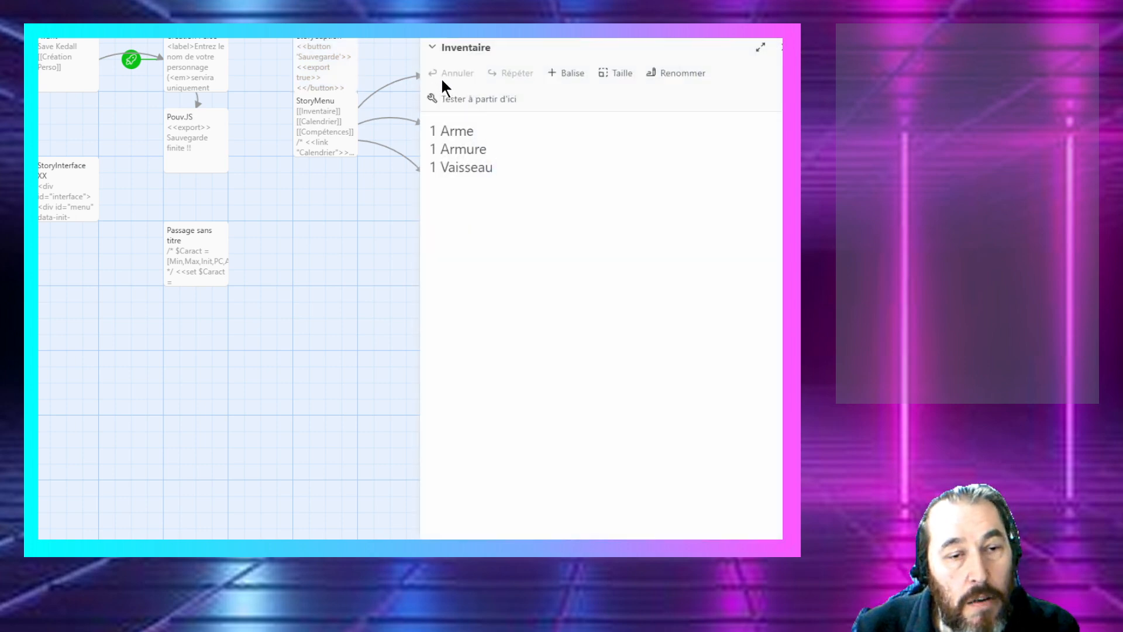
left_click(778, 47)
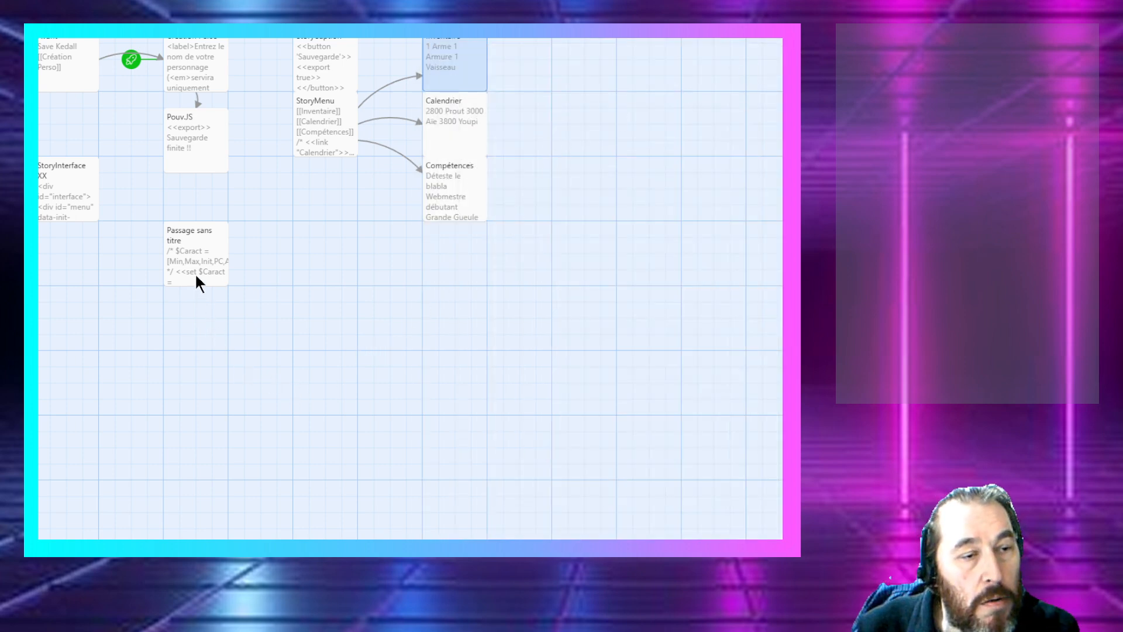
Step: Replace the whole content of the StoryInterface XX passage with the copied character-creation code
double_click(81, 194)
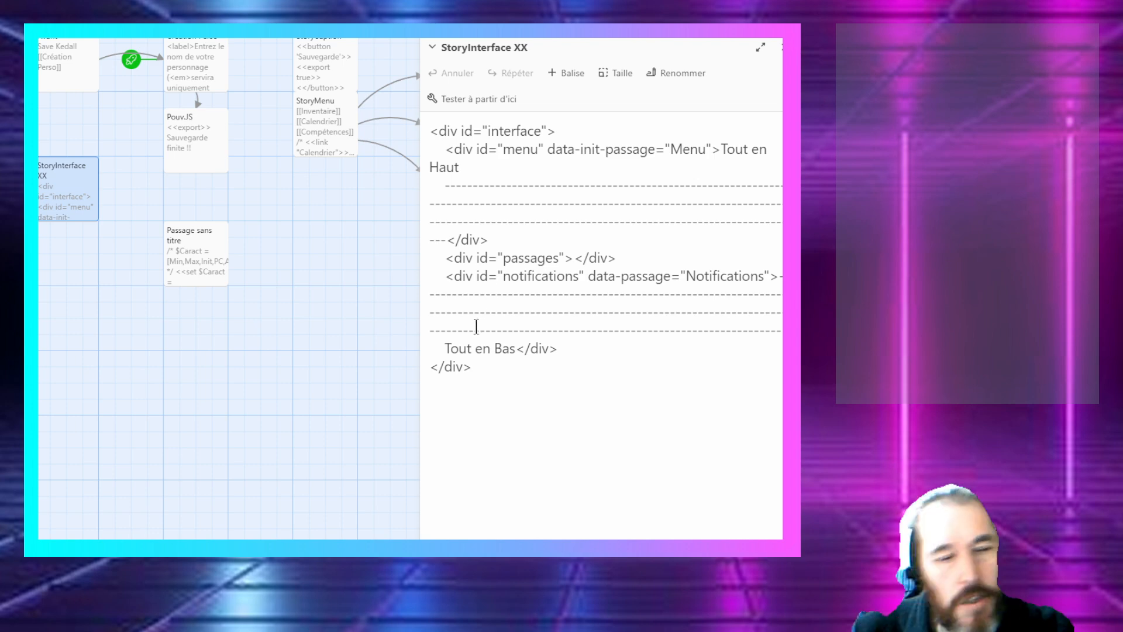
left_click_drag(476, 367, 346, 107)
key("ctrl+v")
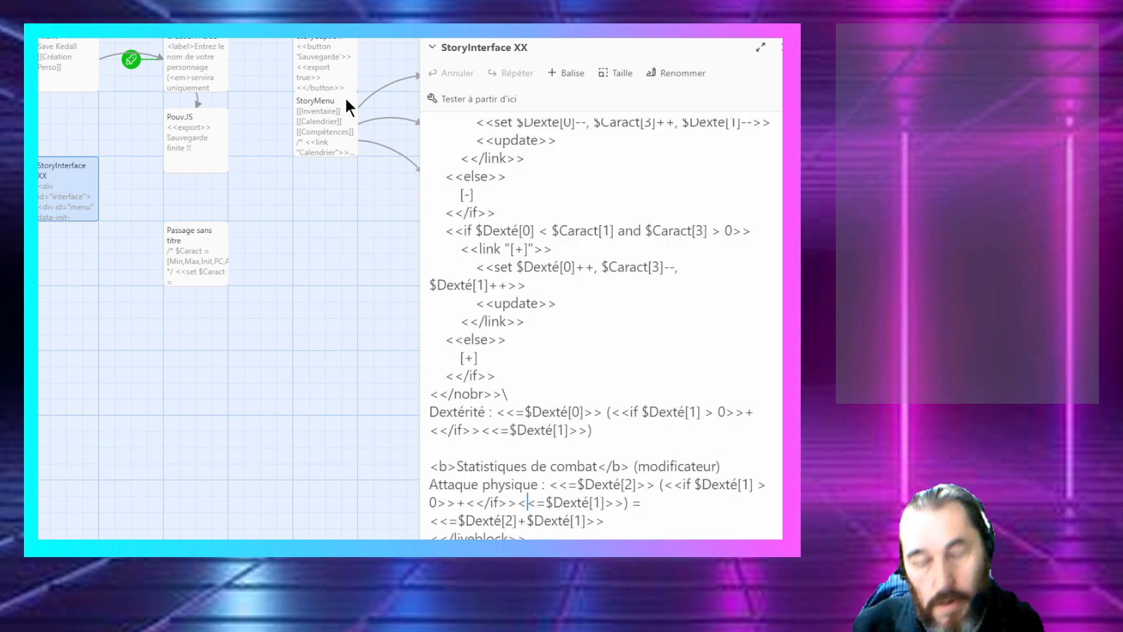
Step: Rename the StoryInterface XX passage as StoryInterface and close its editor
left_click(674, 73)
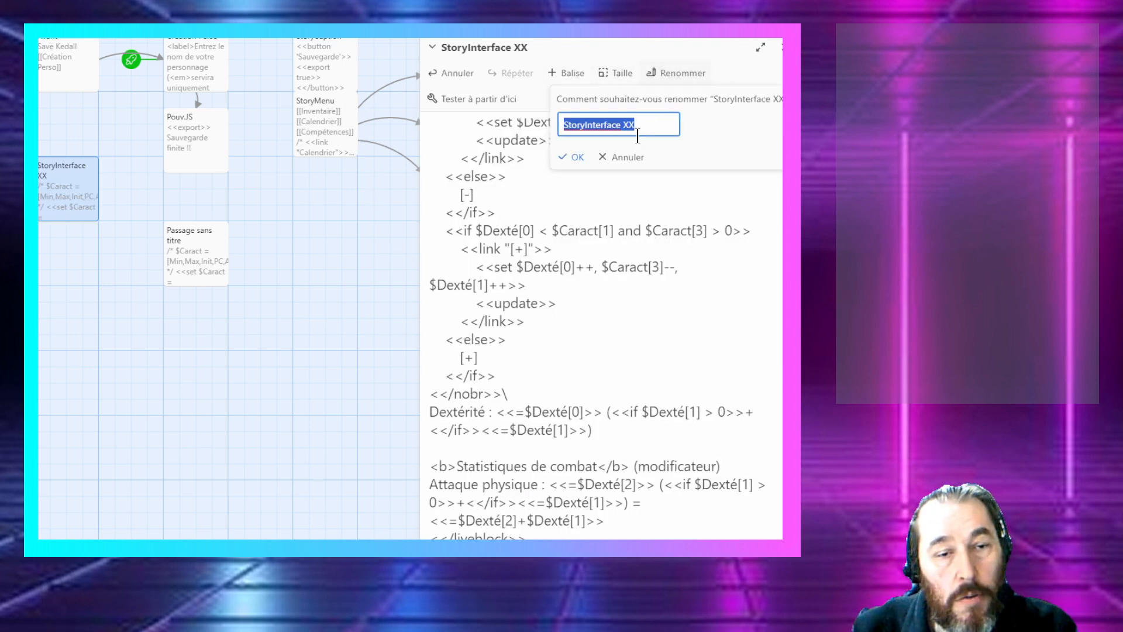
left_click(638, 134)
key("BackSpace")
key("BackSpace")
key("BackSpace")
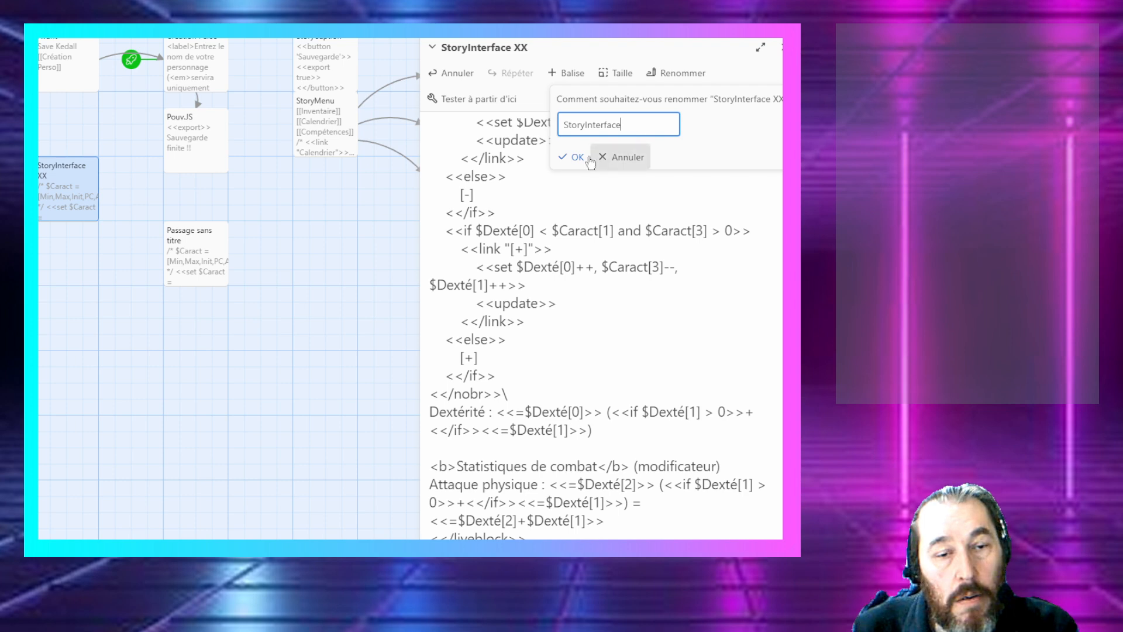
left_click(580, 157)
left_click(780, 47)
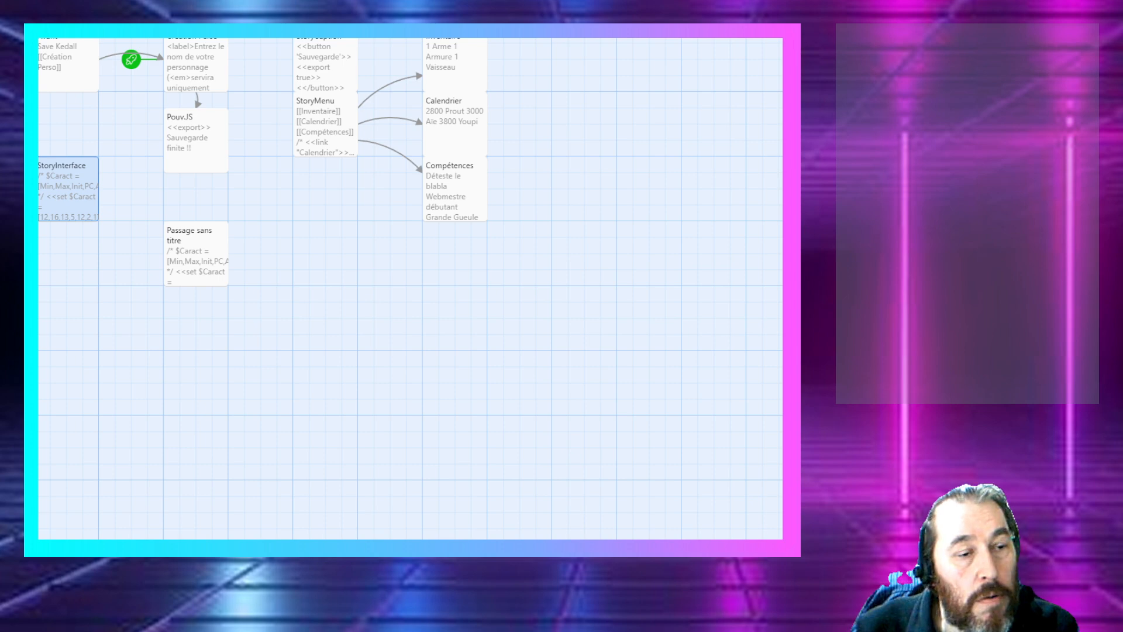
Step: Open the CdP00 - FA story and copy the name of its PassageHeader passage without renaming it
key("alt+Left")
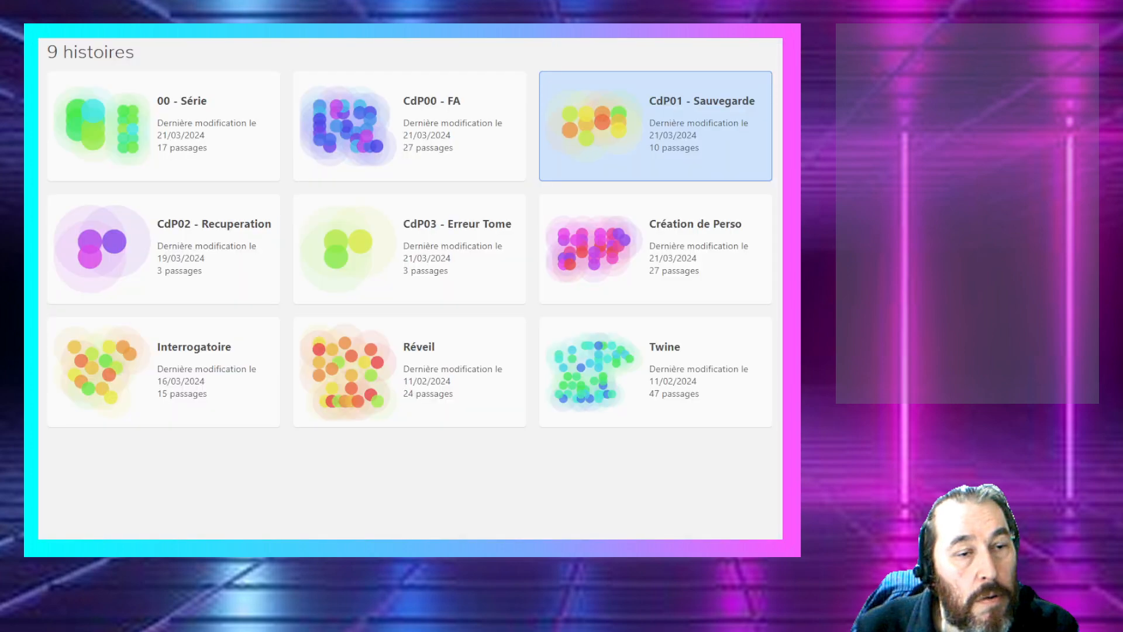
double_click(308, 134)
left_click(472, 64)
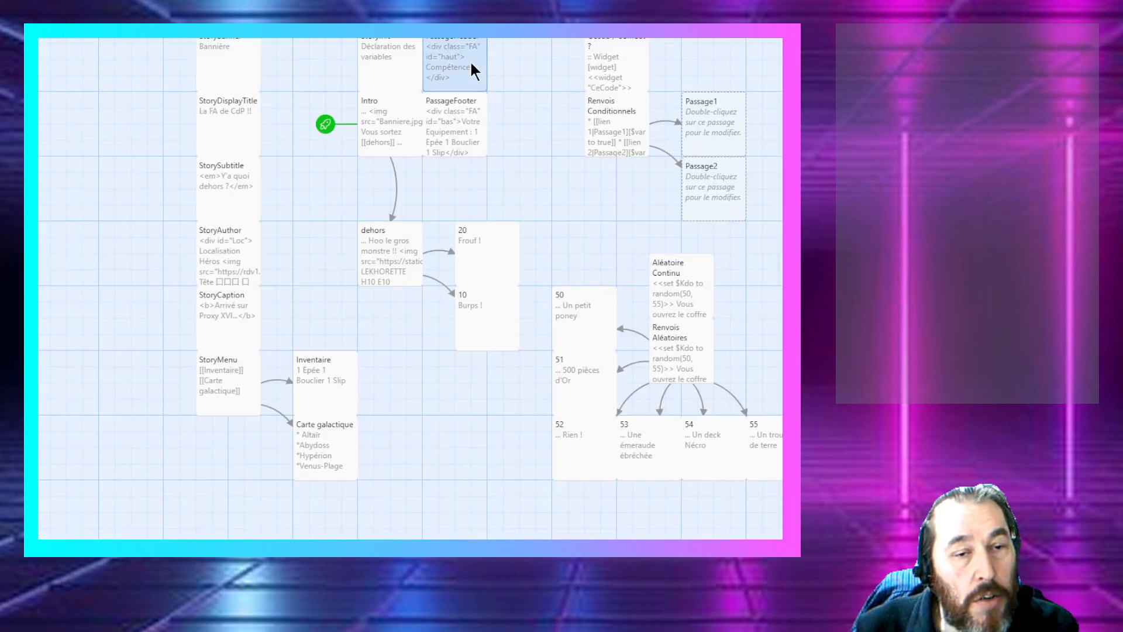
double_click(460, 57)
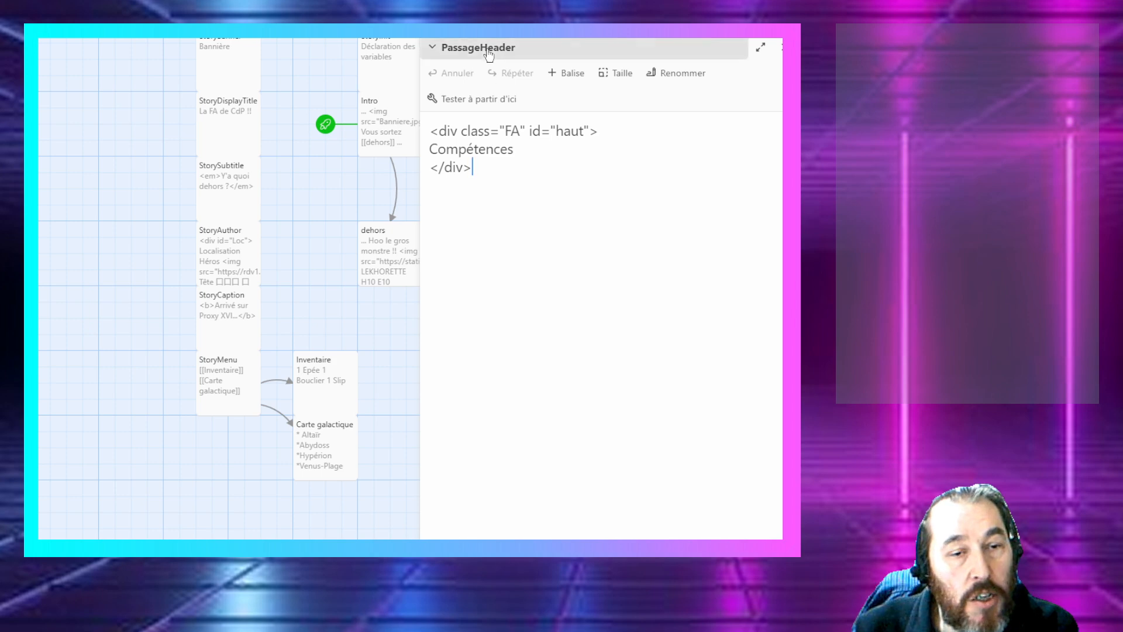
left_click(487, 46)
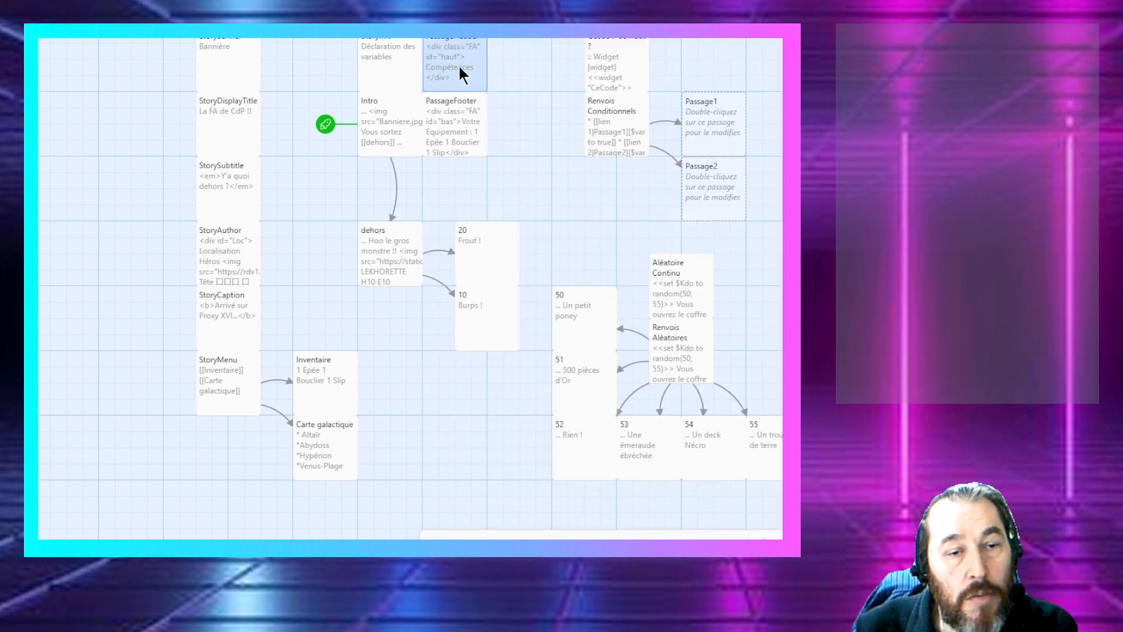
left_click(488, 535)
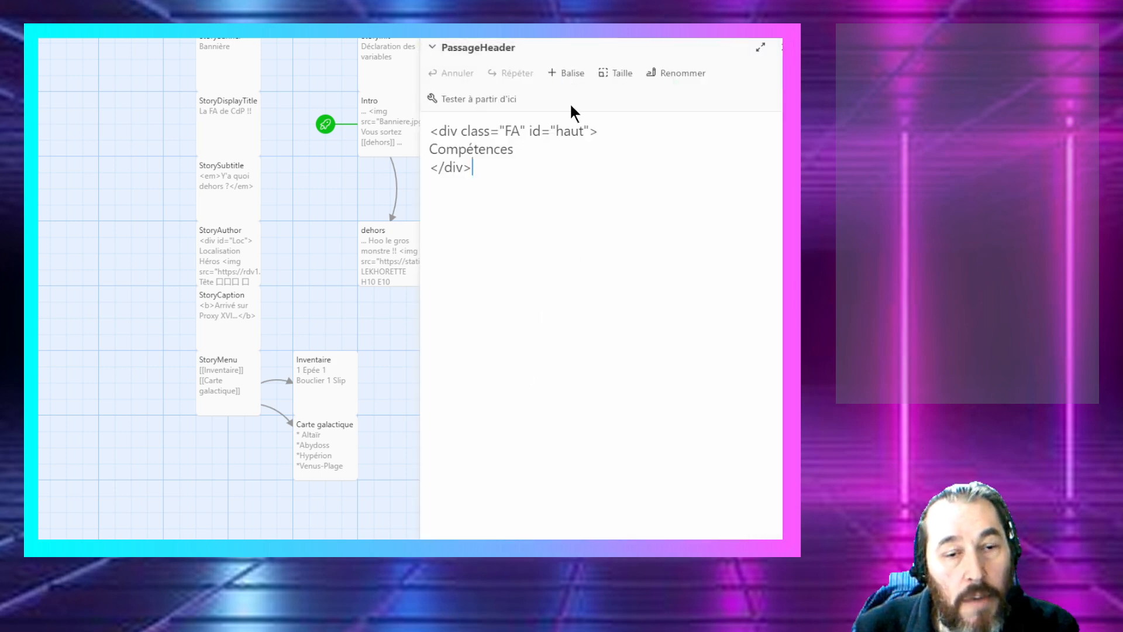
left_click(680, 78)
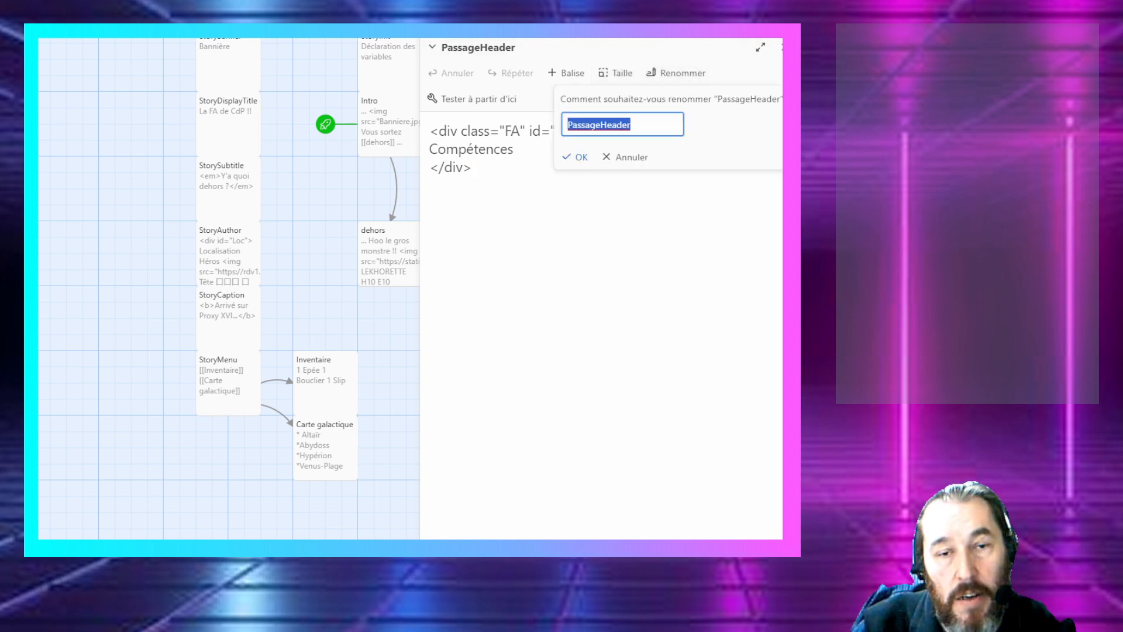
left_click(778, 48)
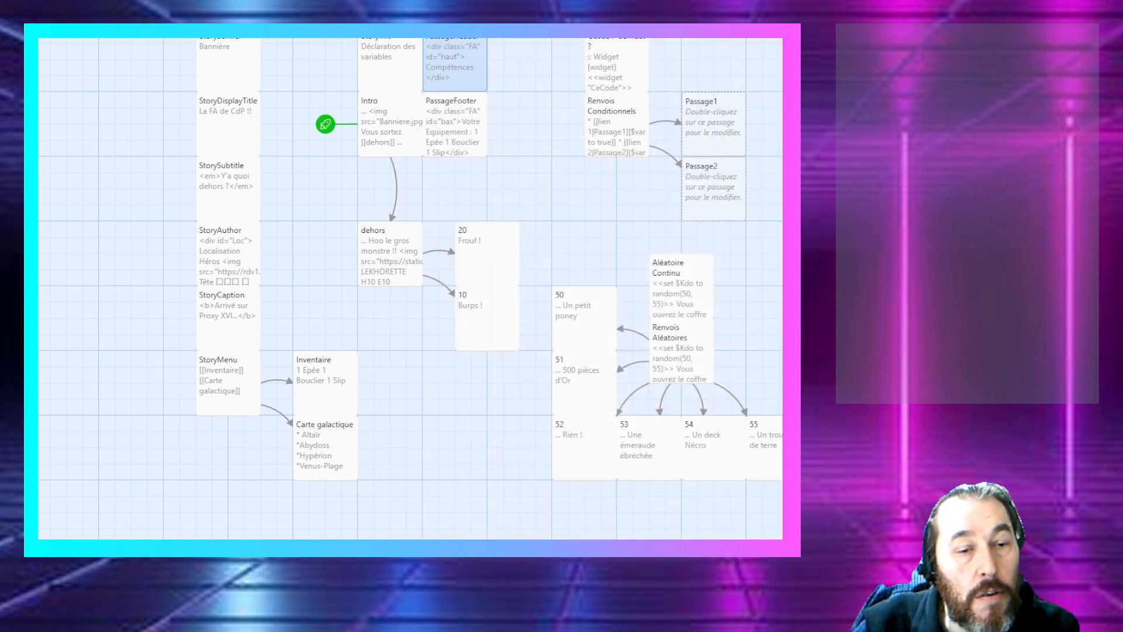
Step: Return to the CdP01 - Sauvegarde story and create a new passage named PassageHeader
left_click(49, 33)
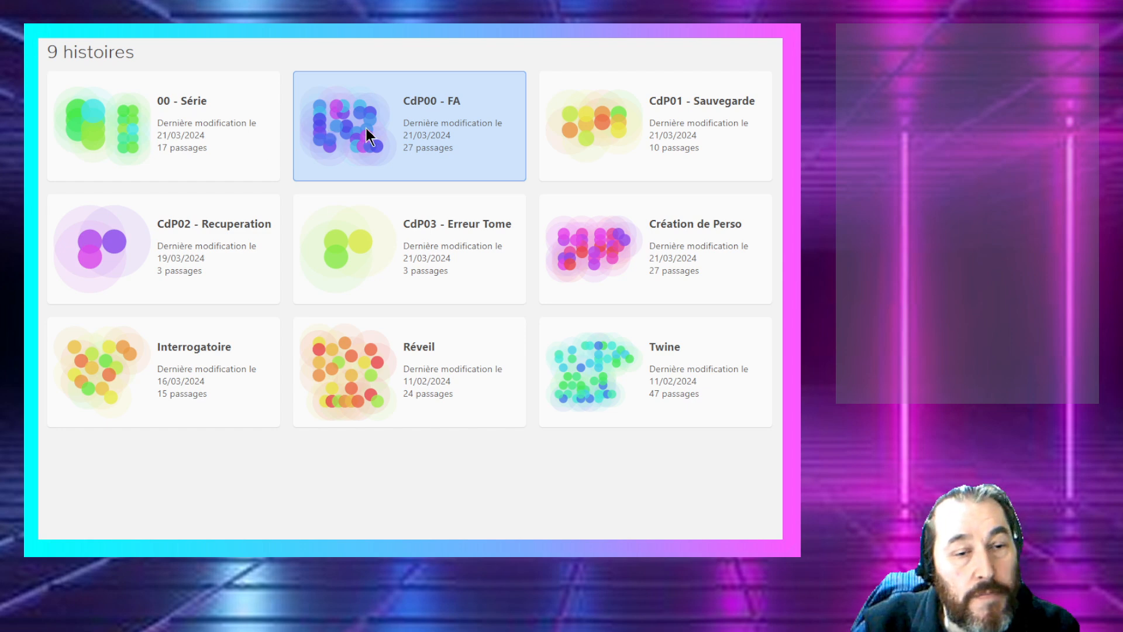
double_click(647, 133)
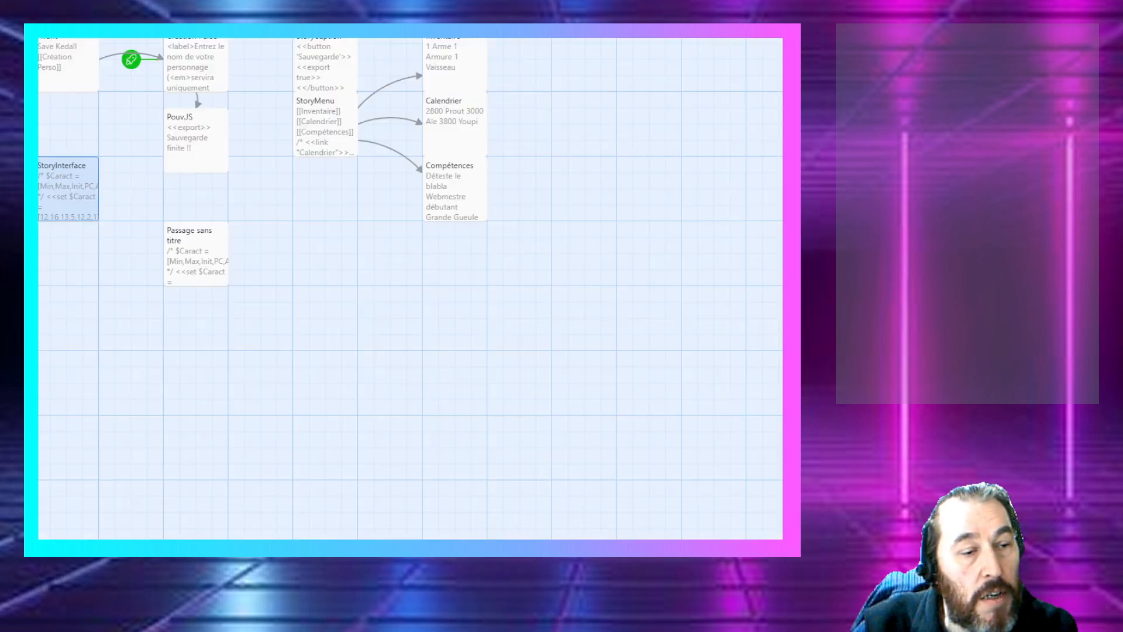
double_click(397, 282)
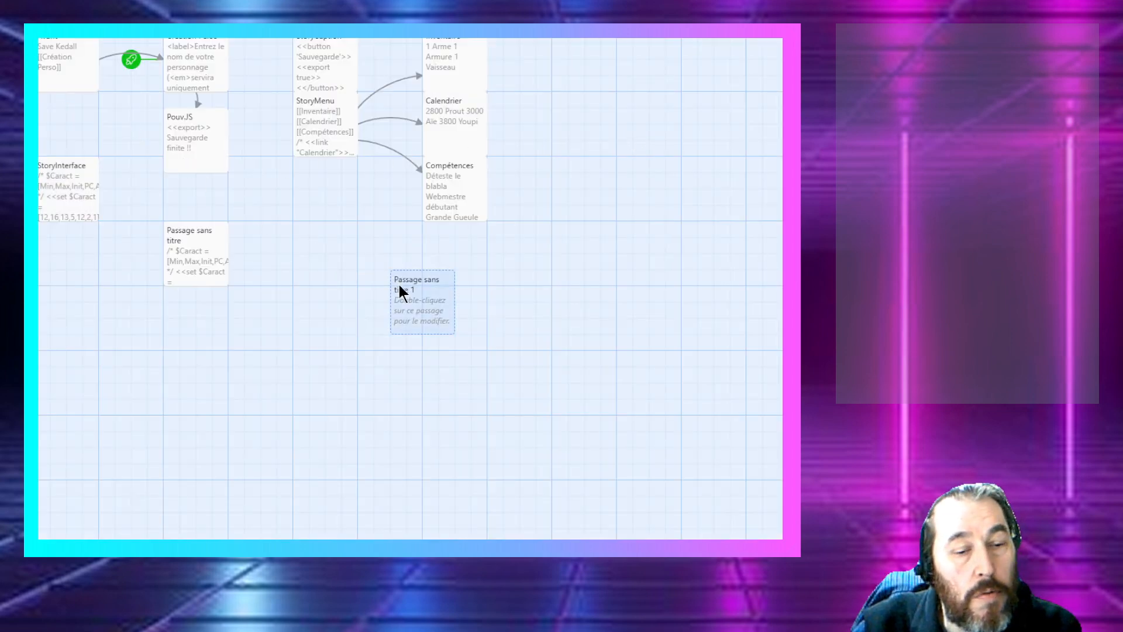
left_click(678, 73)
type("PassageHeader")
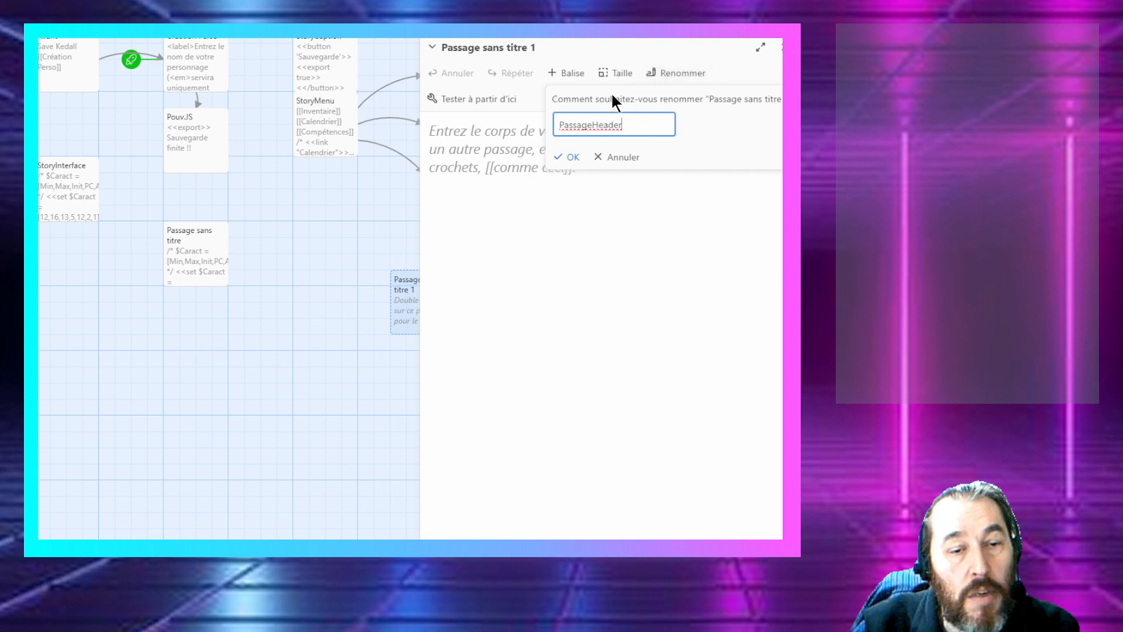
left_click(567, 156)
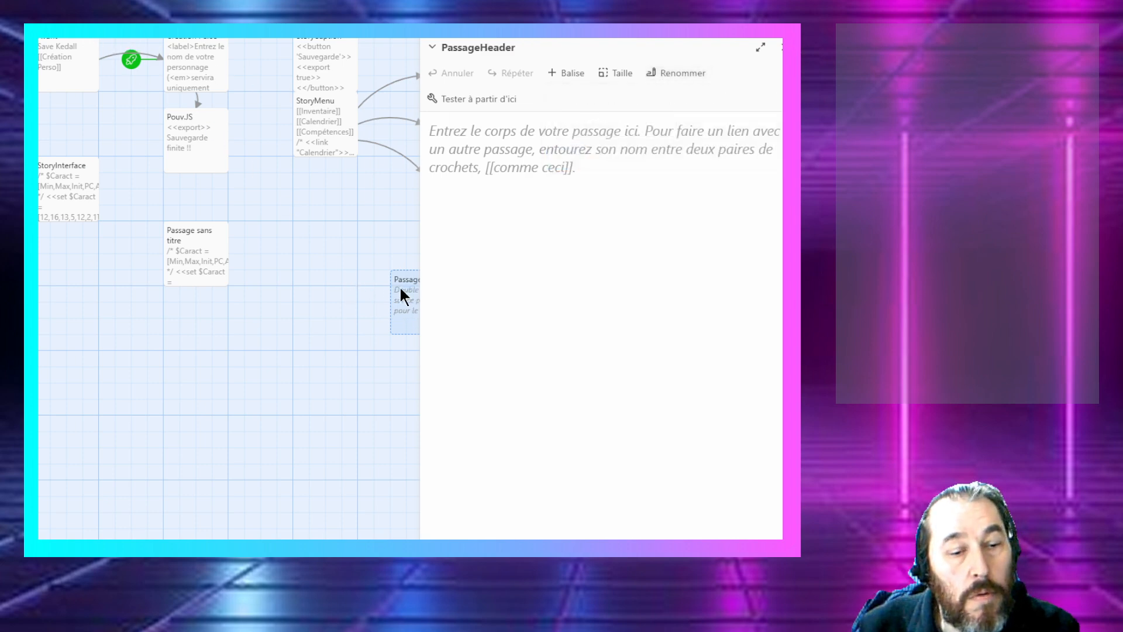
left_click(781, 47)
Step: Create another new passage, place it below and apart from PassageHeader on the map, and rename it PassageFooter
left_click_drag(472, 329, 310, 345)
left_click_drag(425, 316, 260, 354)
double_click(265, 347)
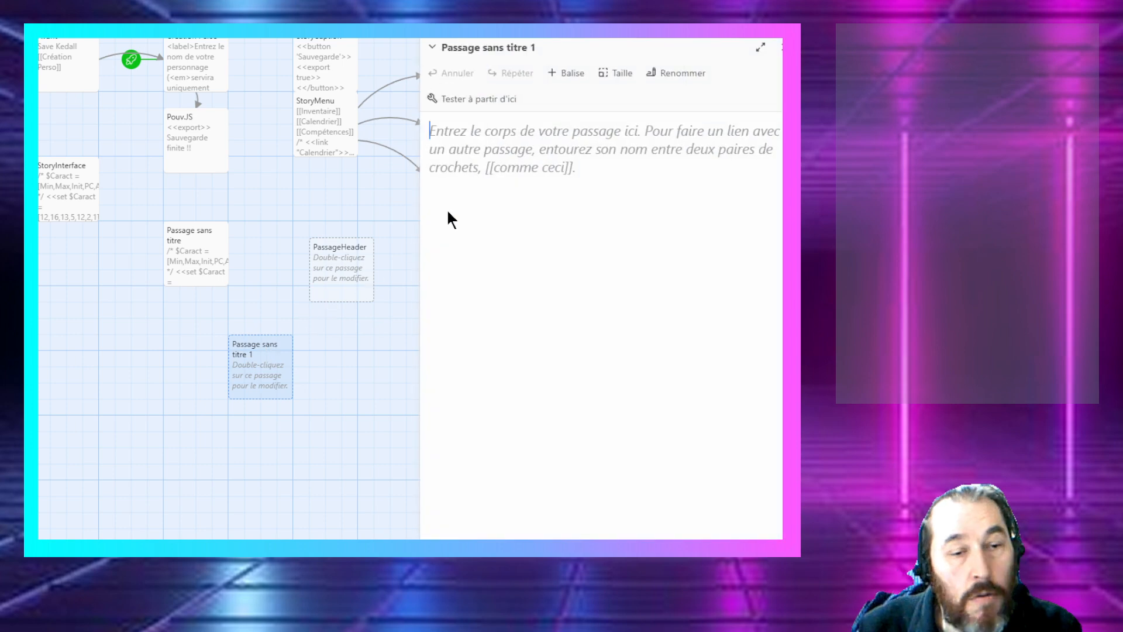
left_click(679, 73)
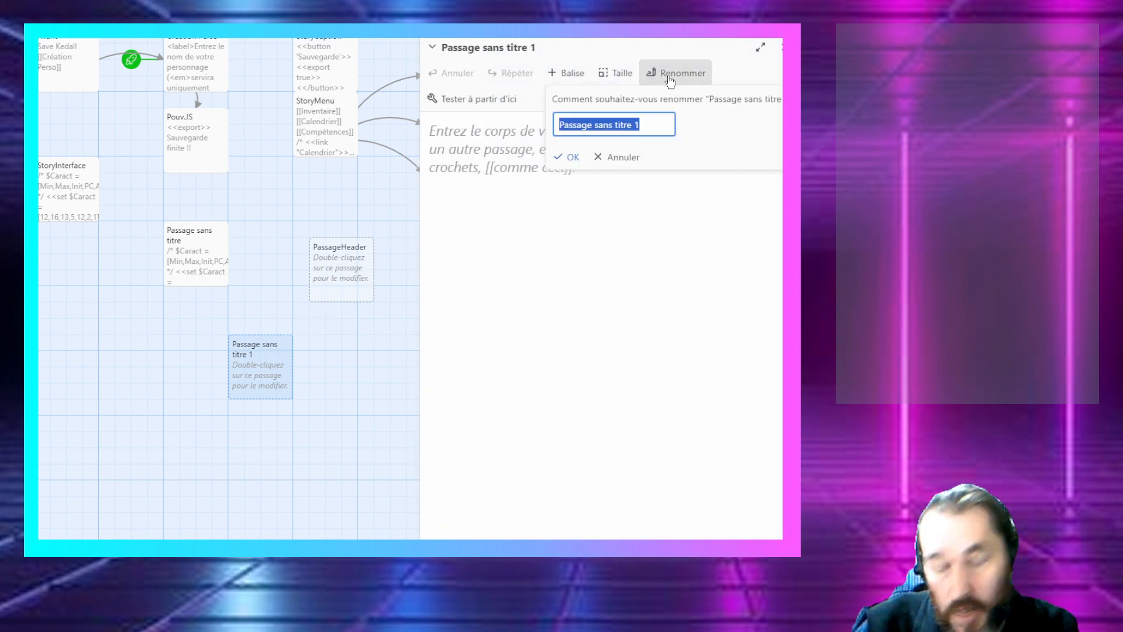
type("PassageHead")
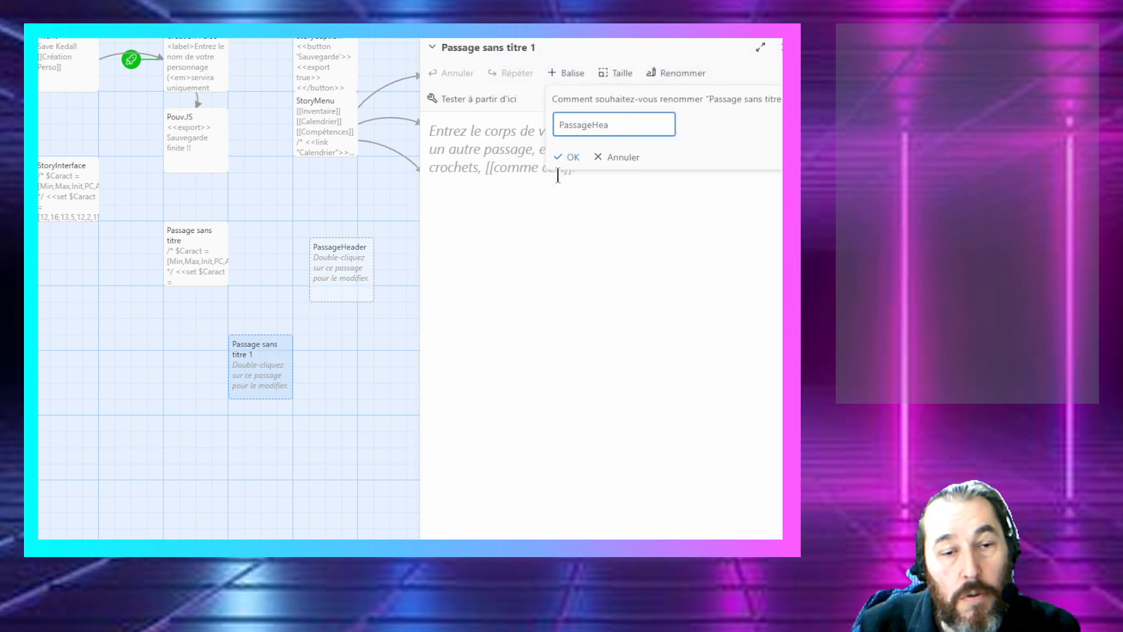
key("BackSpace")
key("BackSpace")
key("BackSpace")
type("Foot")
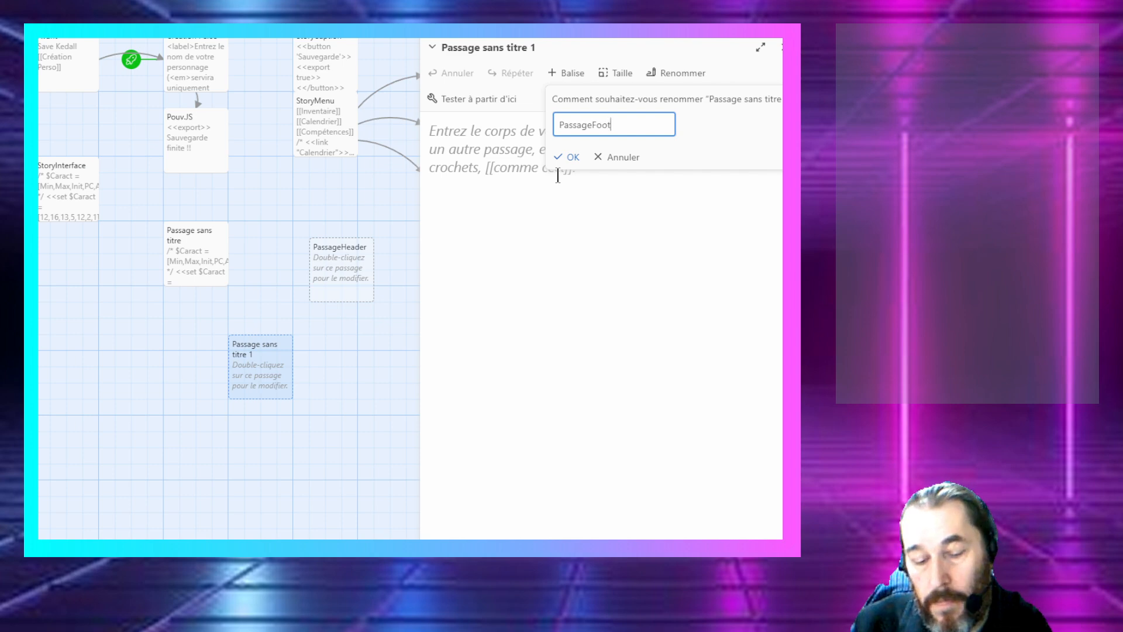
type("er")
key("Return")
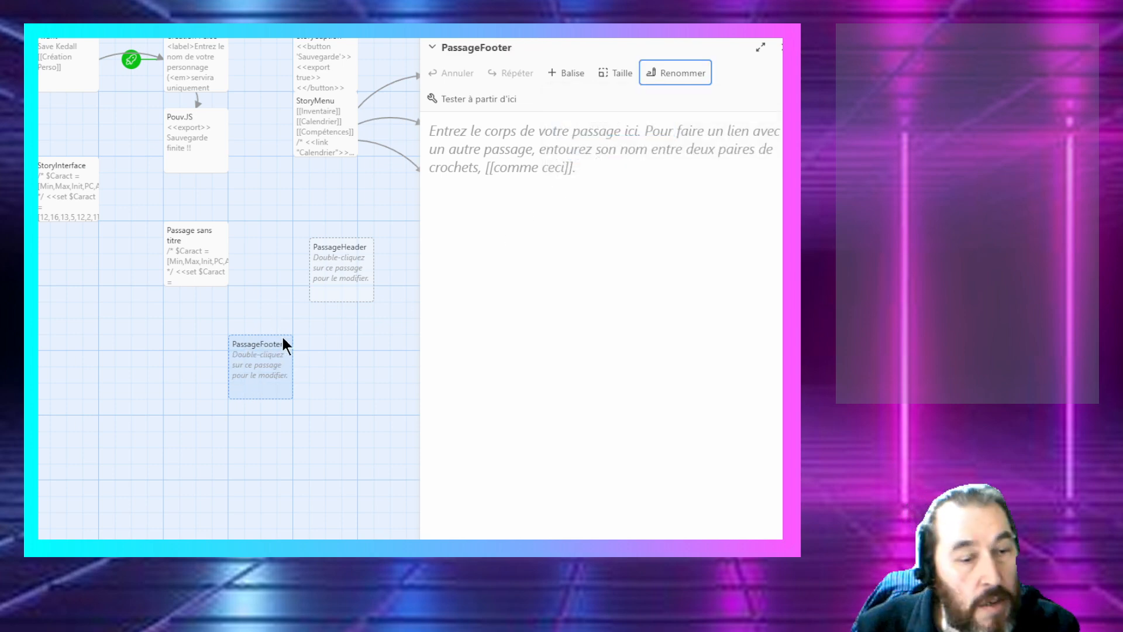
Step: Arrange the passages so StoryInterface sits beside the untitled passage, with PassageHeader directly above it and PassageFooter directly below
left_click(71, 196)
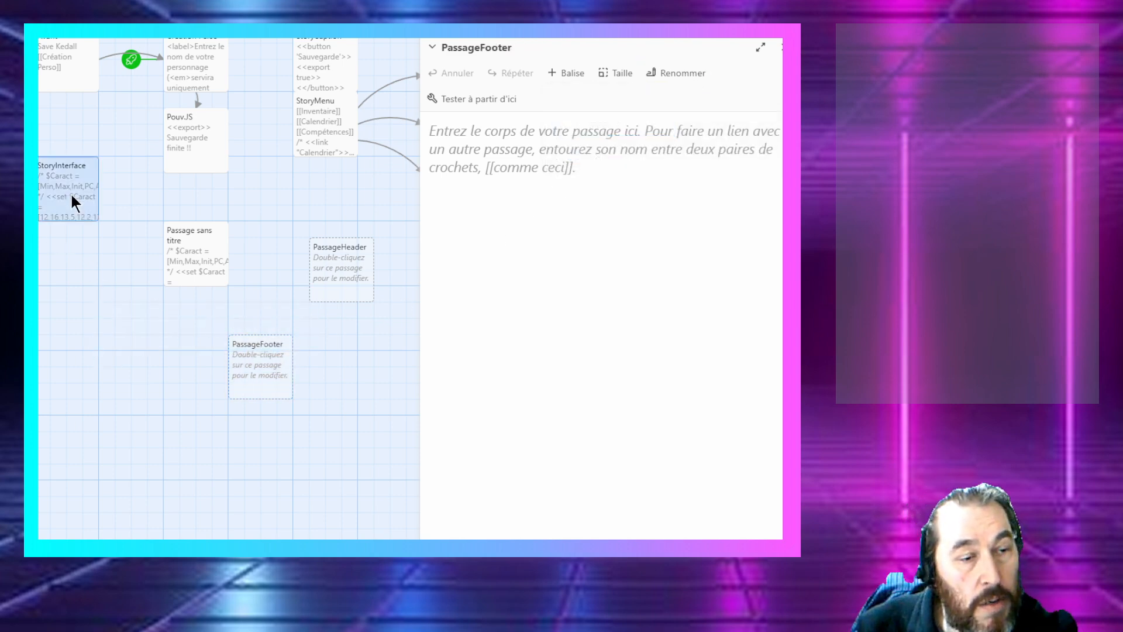
left_click_drag(85, 428, 157, 367)
left_click_drag(232, 368, 183, 321)
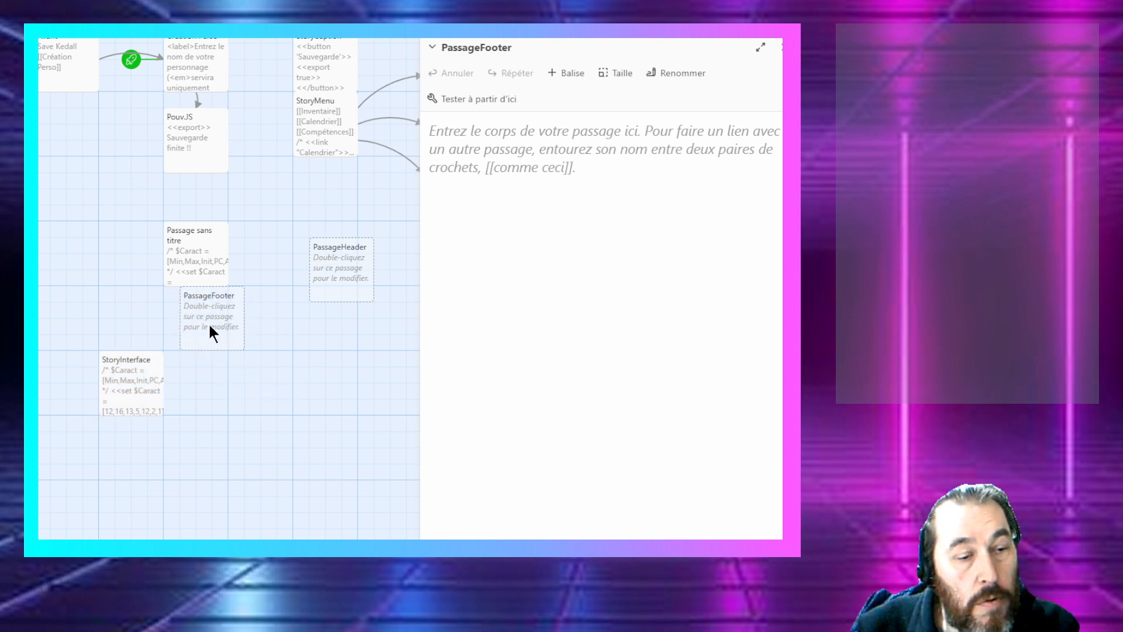
left_click_drag(209, 324, 195, 452)
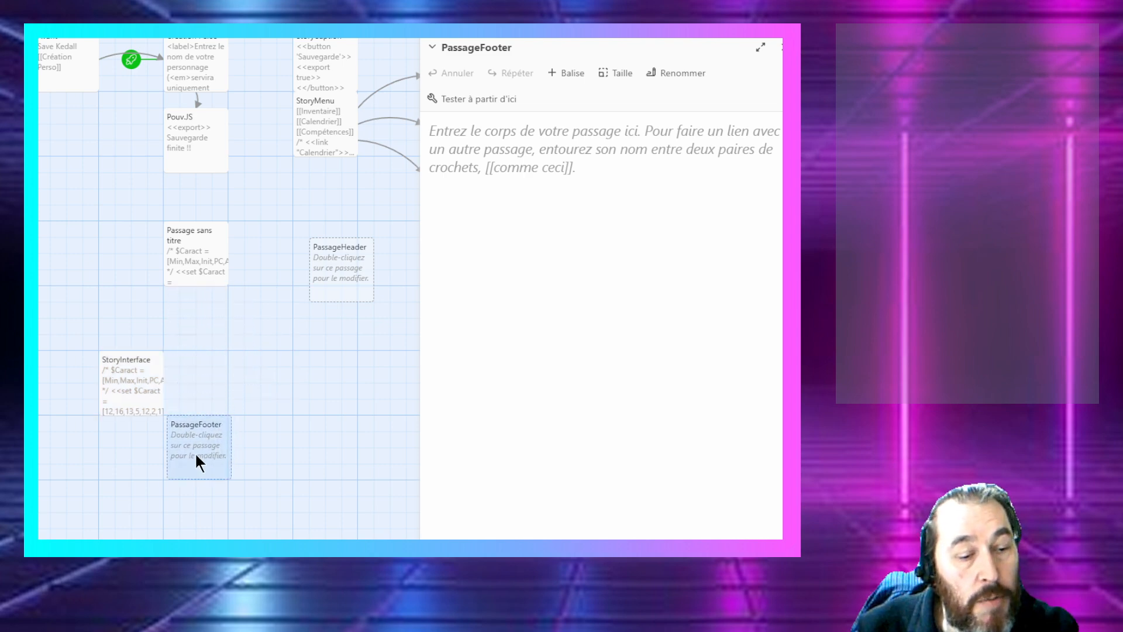
left_click_drag(190, 317, 190, 336)
left_click_drag(200, 281, 203, 408)
left_click_drag(314, 285, 180, 344)
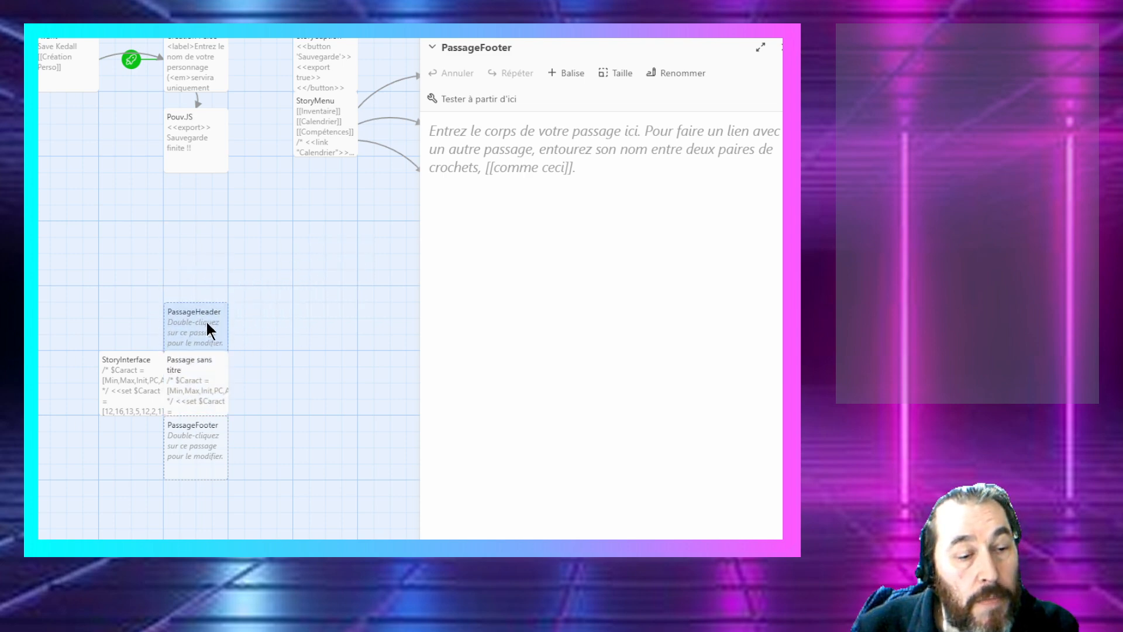
left_click_drag(208, 303, 201, 299)
Step: Copy the untitled passage's entire code into both PassageHeader and PassageFooter, and close those two passages
left_click(178, 381)
double_click(178, 380)
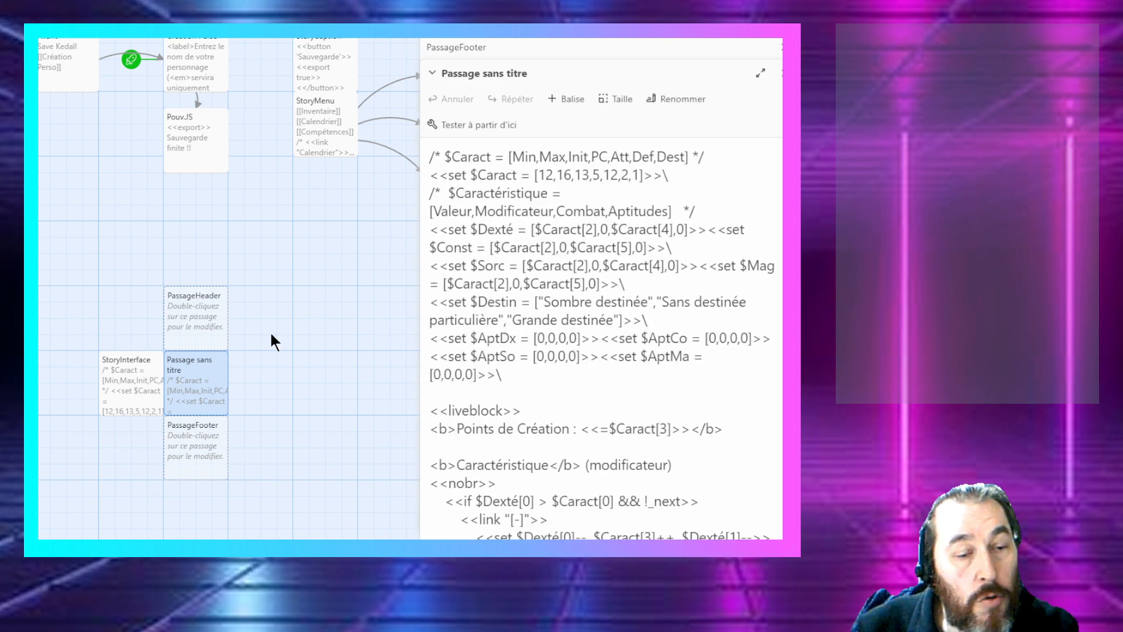
left_click(489, 304)
key("ctrl+a")
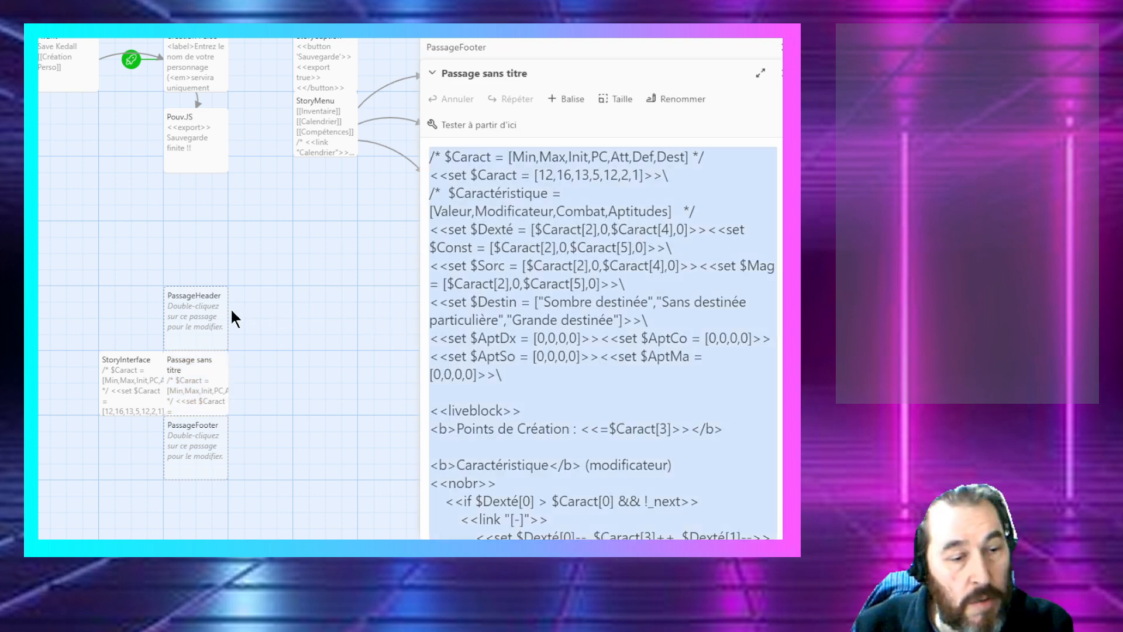
double_click(198, 310)
key("ctrl+v")
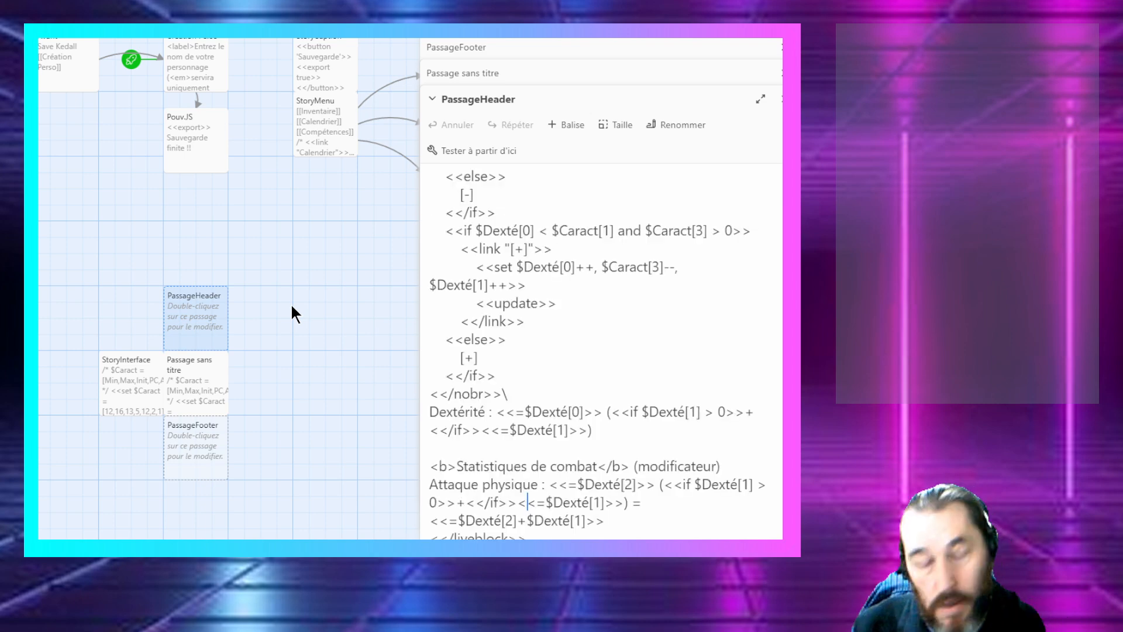
double_click(219, 436)
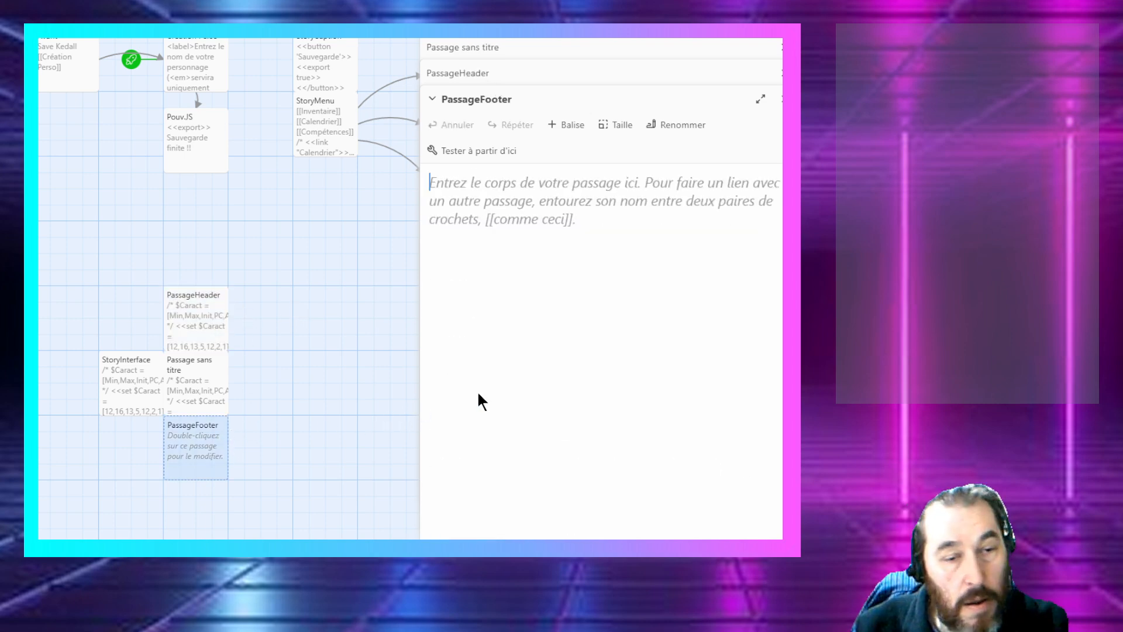
key("ctrl+v")
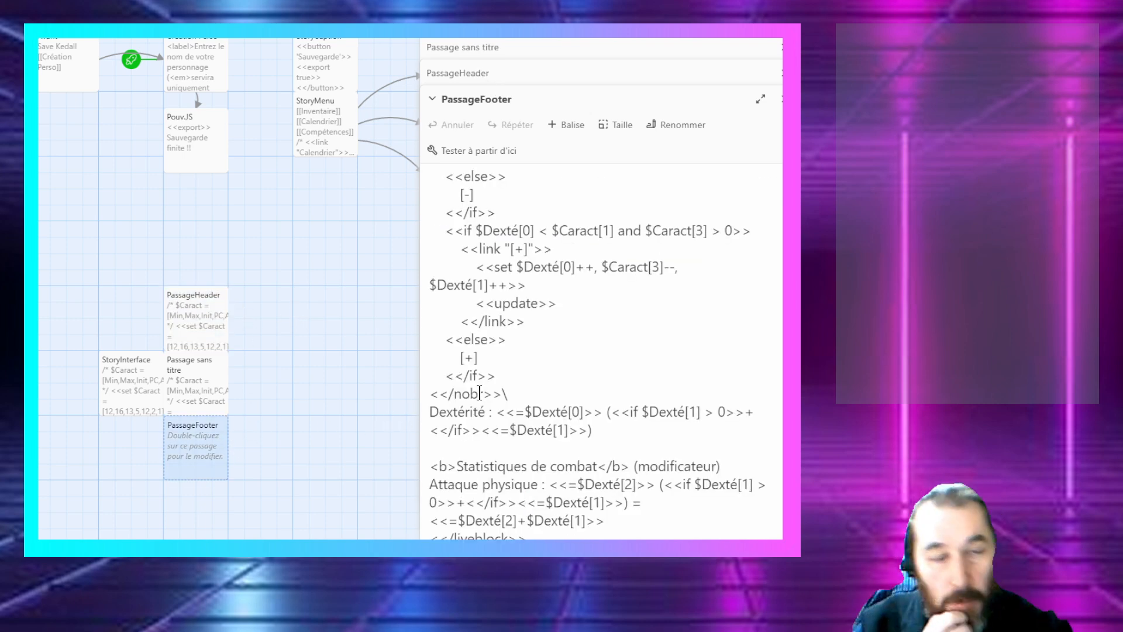
left_click(189, 335)
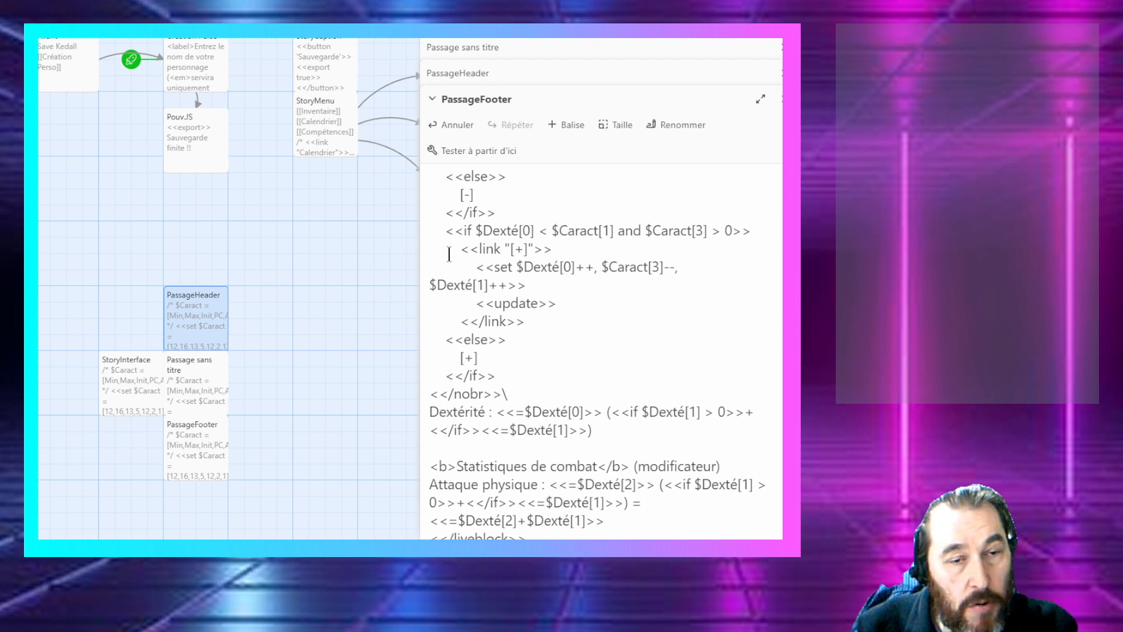
left_click(783, 99)
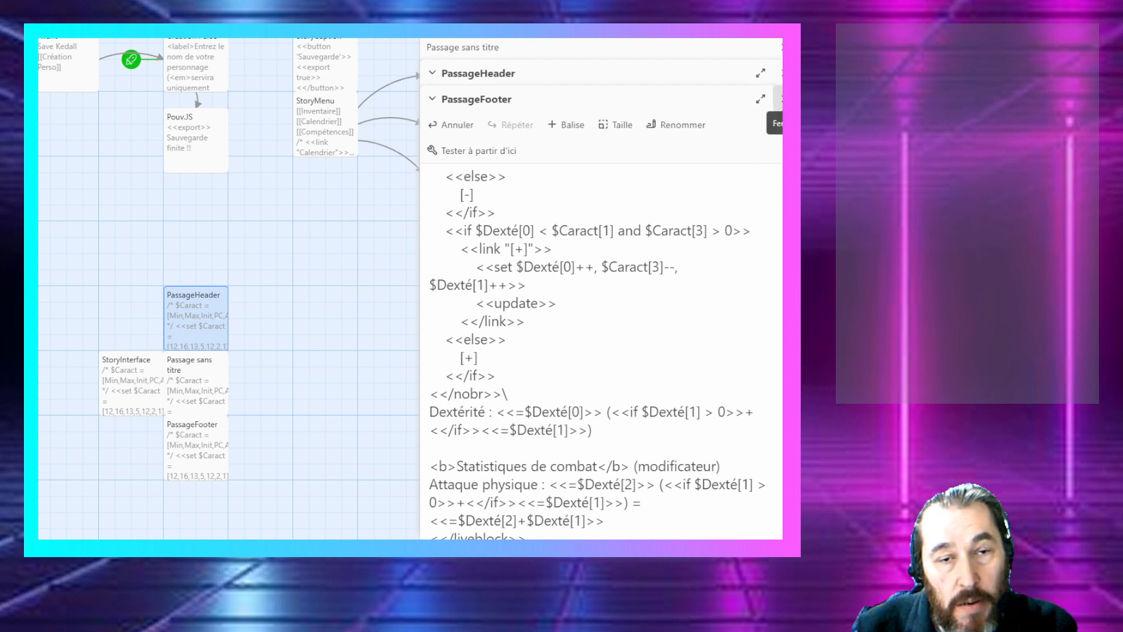
left_click(783, 73)
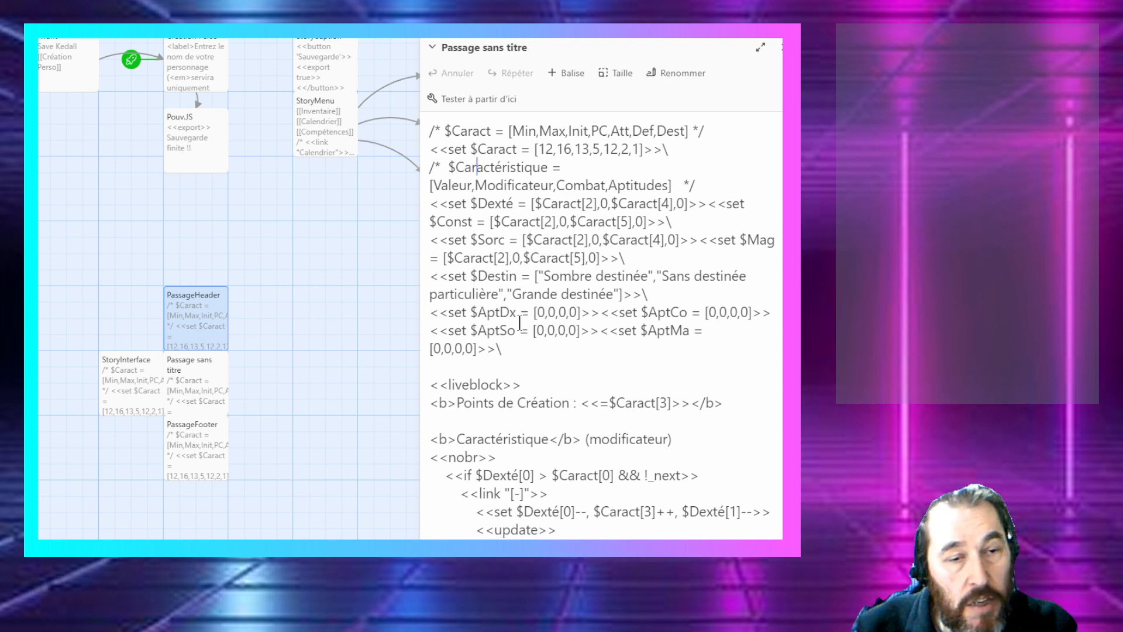
Step: Delete the variable initialisation block above <<liveblock>> and everything from Statistiques de combat to the end of the untitled passage
scroll(516, 357, "down", 3)
scroll(509, 374, "up", 3)
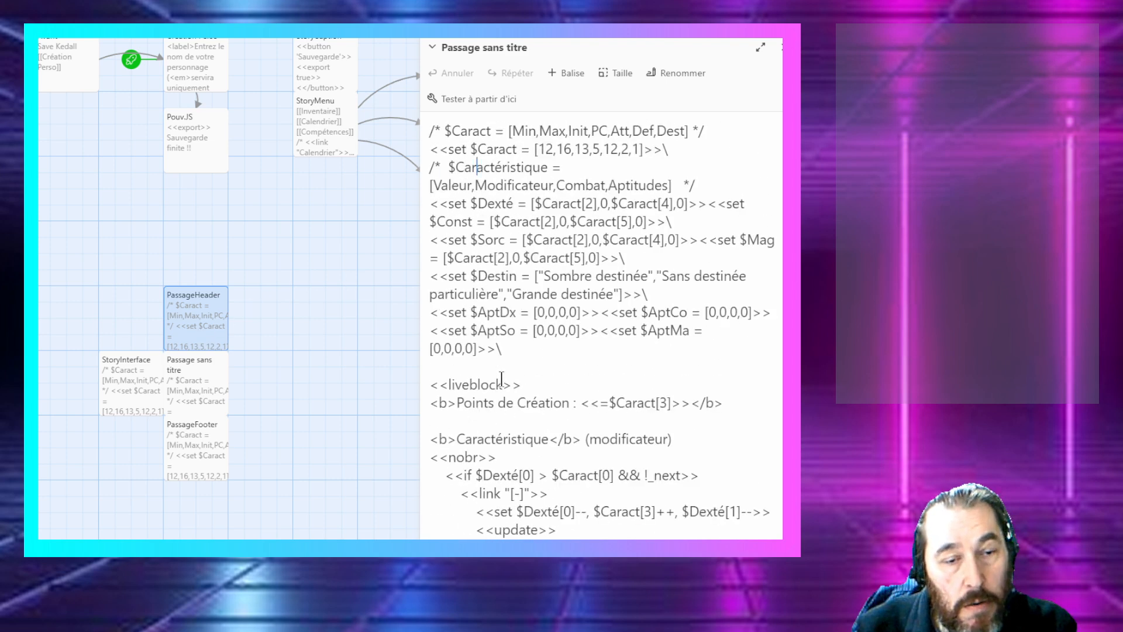
scroll(501, 379, "down", 2)
scroll(503, 375, "up", 2)
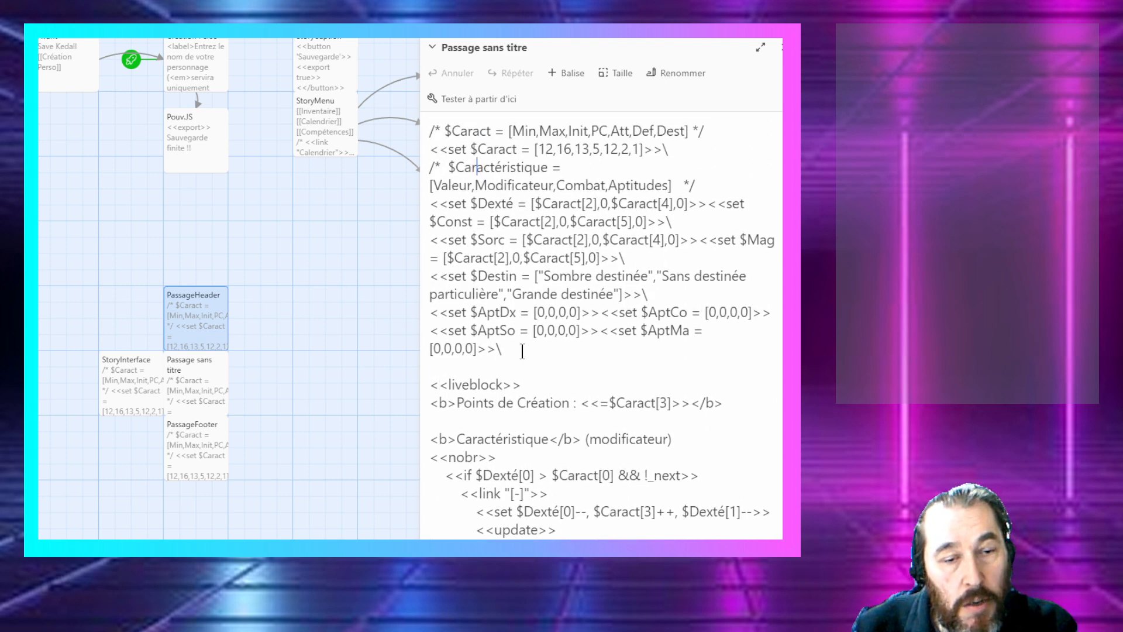
left_click_drag(522, 351, 328, 124)
key("BackSpace")
key("Delete")
key("Delete")
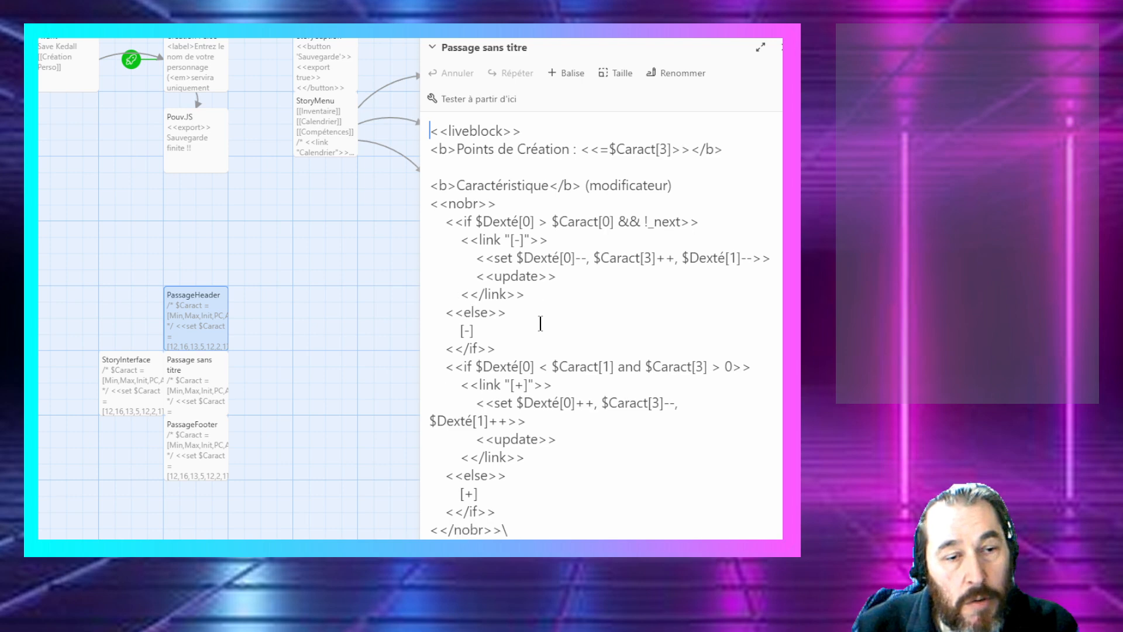
scroll(442, 345, "down", 2)
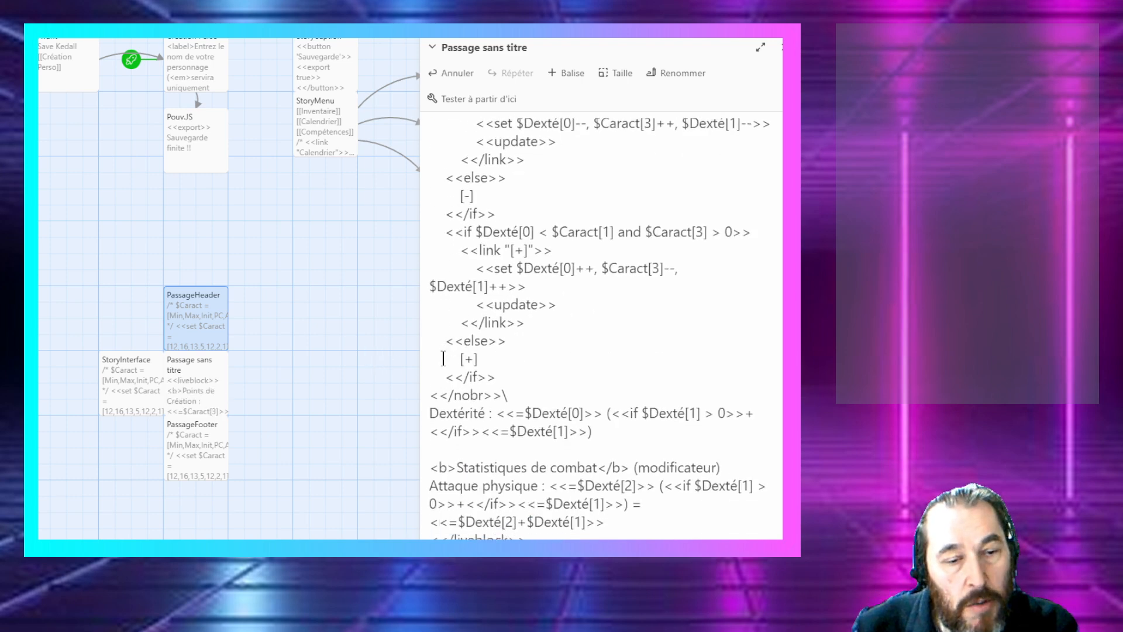
left_click_drag(437, 448, 444, 539)
key("BackSpace")
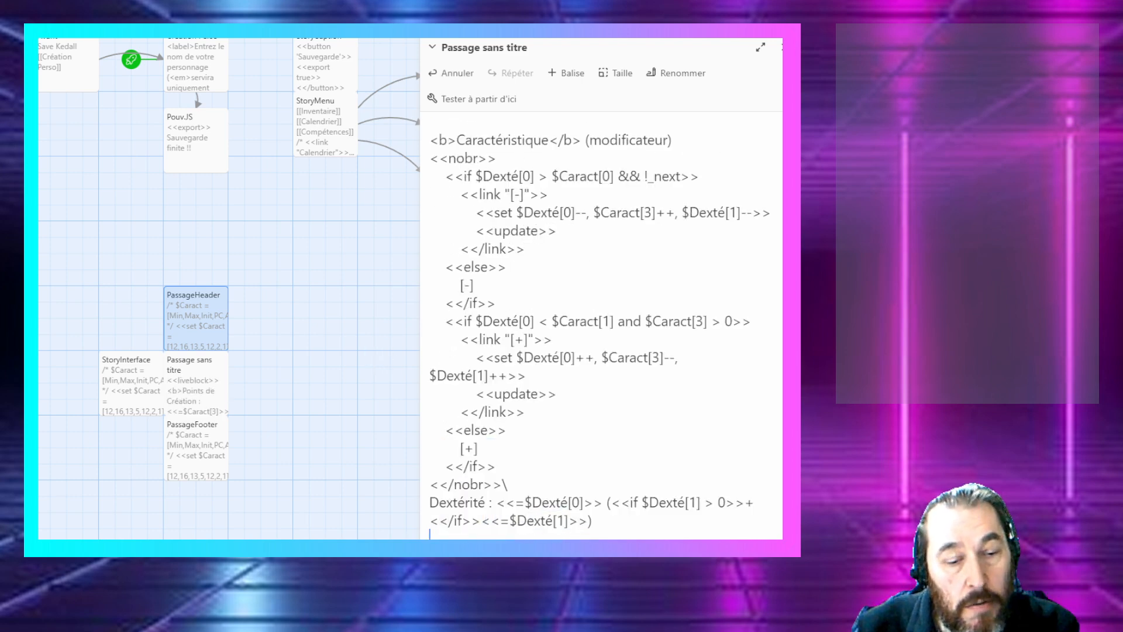
Step: Remove the variable initialisation block from PassageFooter and delete that passage from the story map
double_click(199, 456)
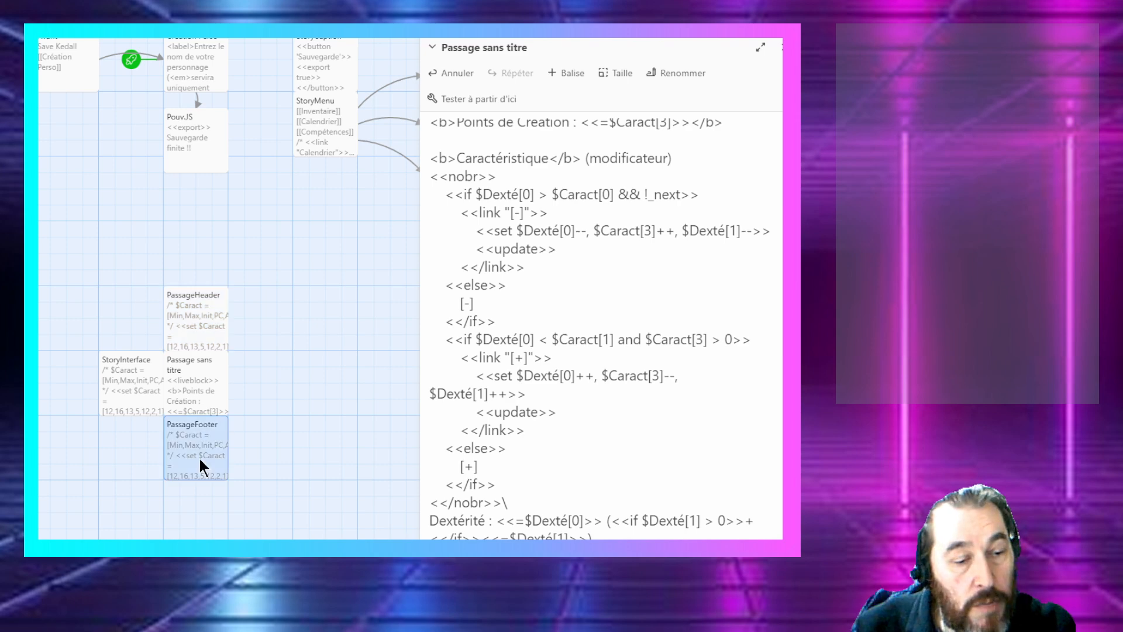
left_click_drag(422, 390, 371, 115)
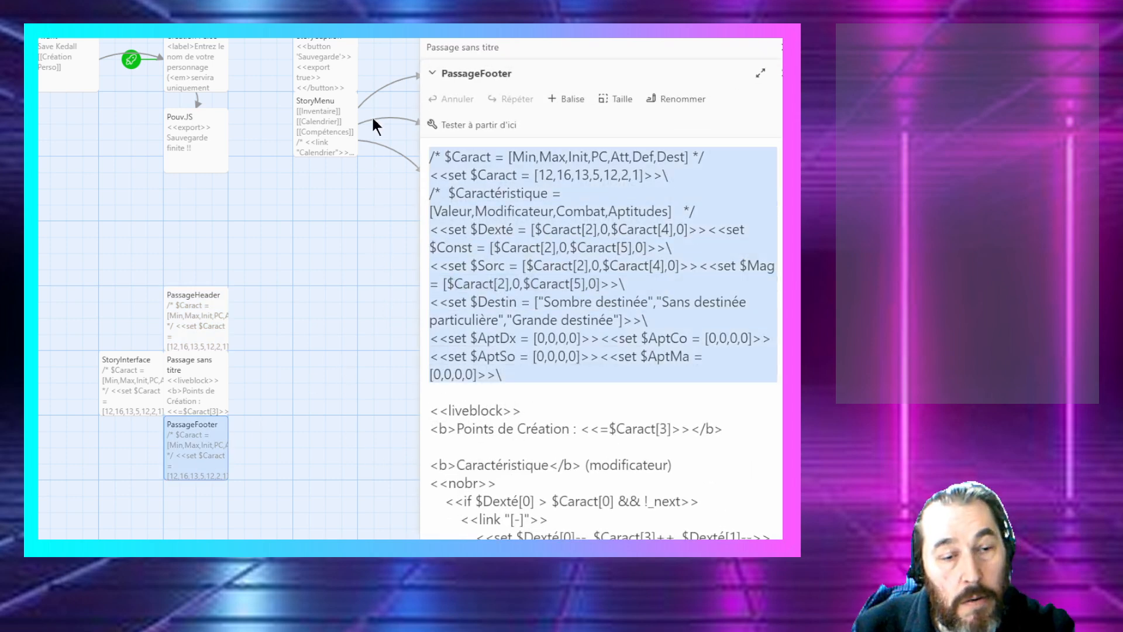
key("BackSpace")
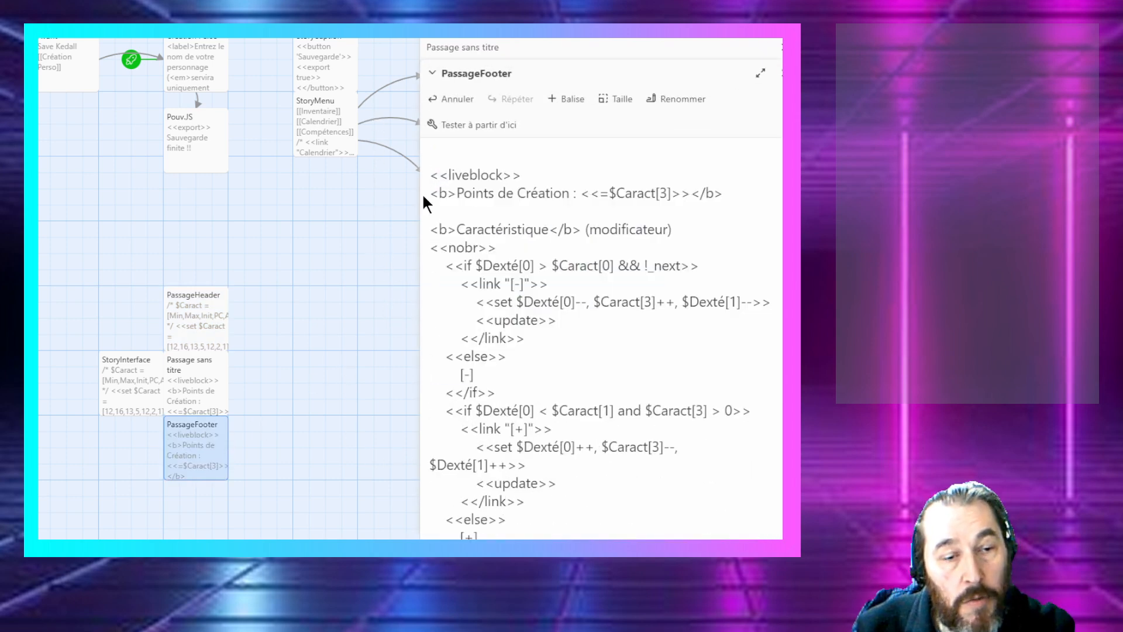
left_click_drag(423, 196, 632, 431)
key("Delete")
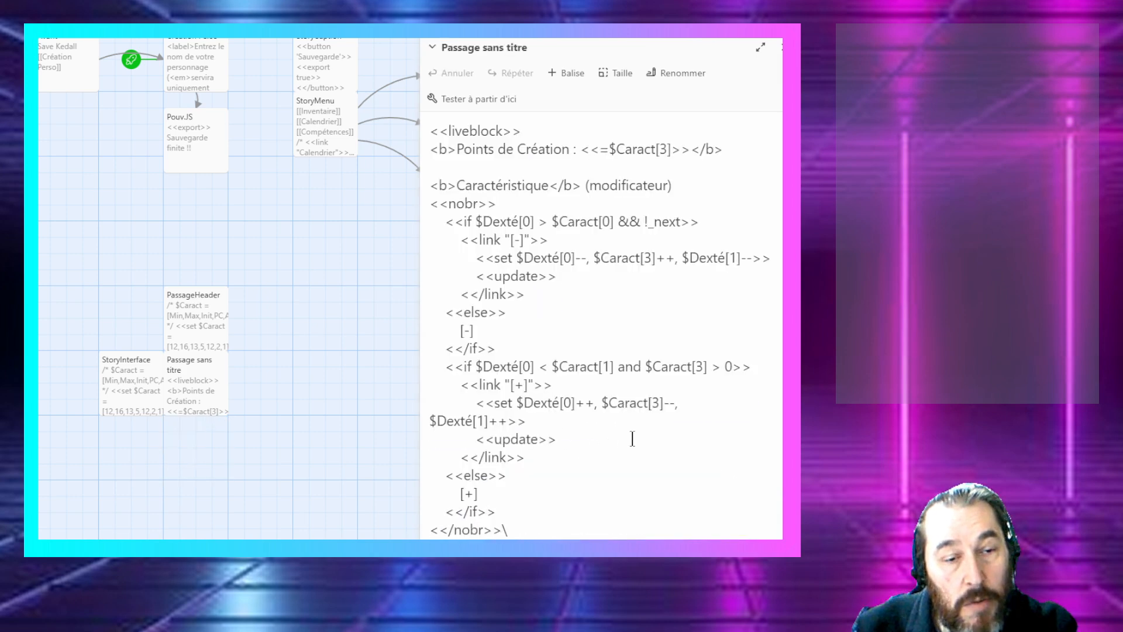
Step: Remove the Points de Création line from the untitled passage, check the remaining Dextérité code and close the passage
left_click_drag(733, 148, 407, 152)
key("Delete")
key("Delete")
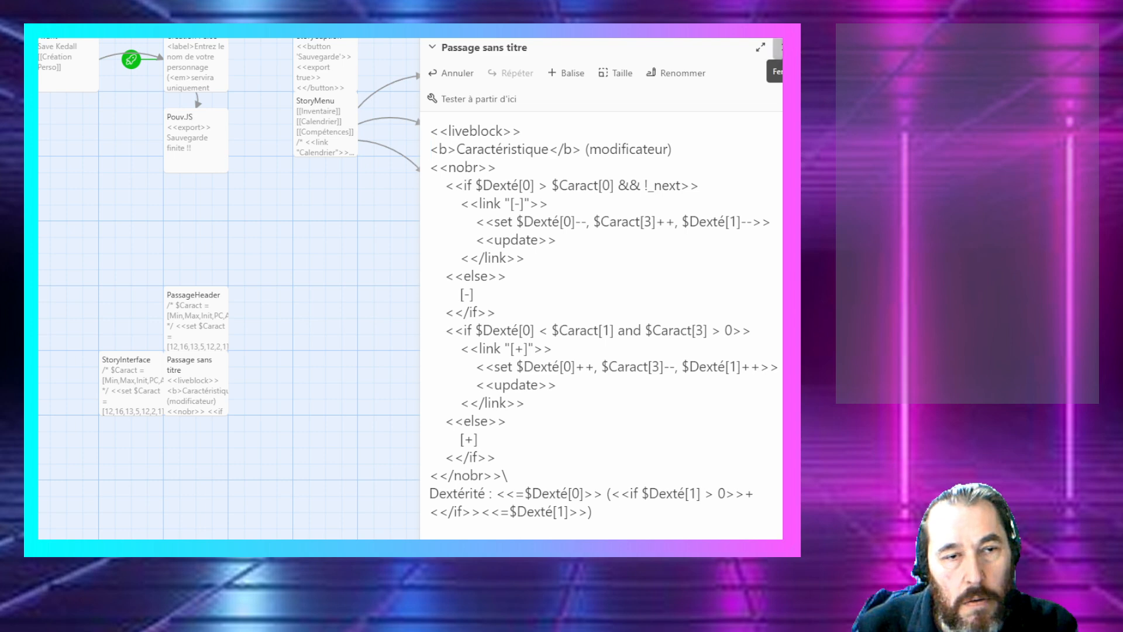
left_click(780, 47)
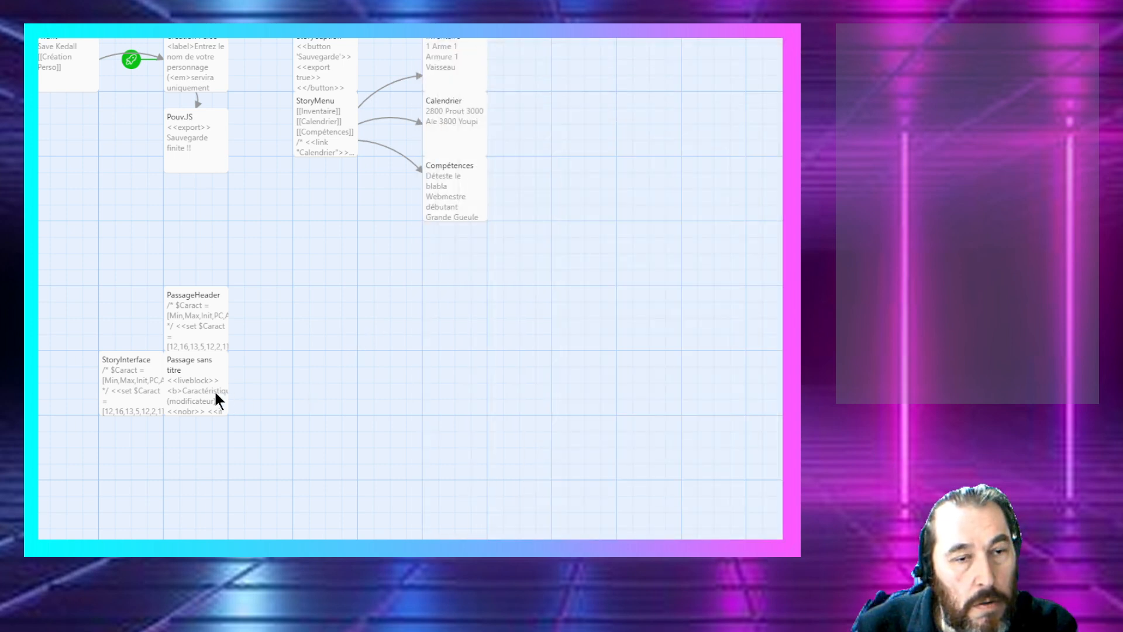
double_click(195, 388)
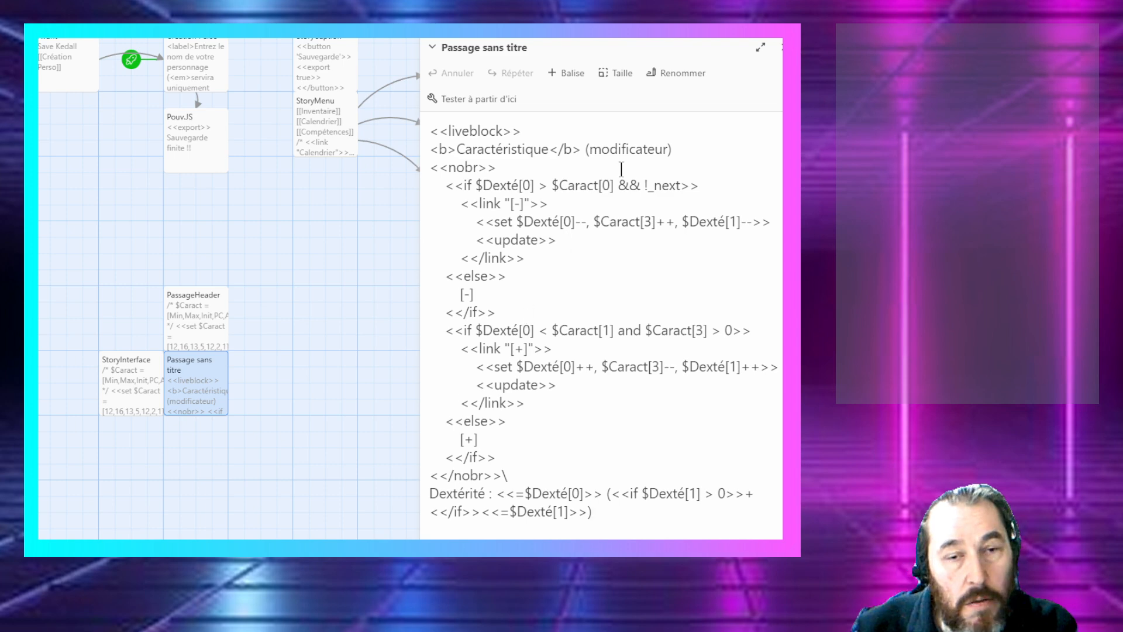
left_click(780, 47)
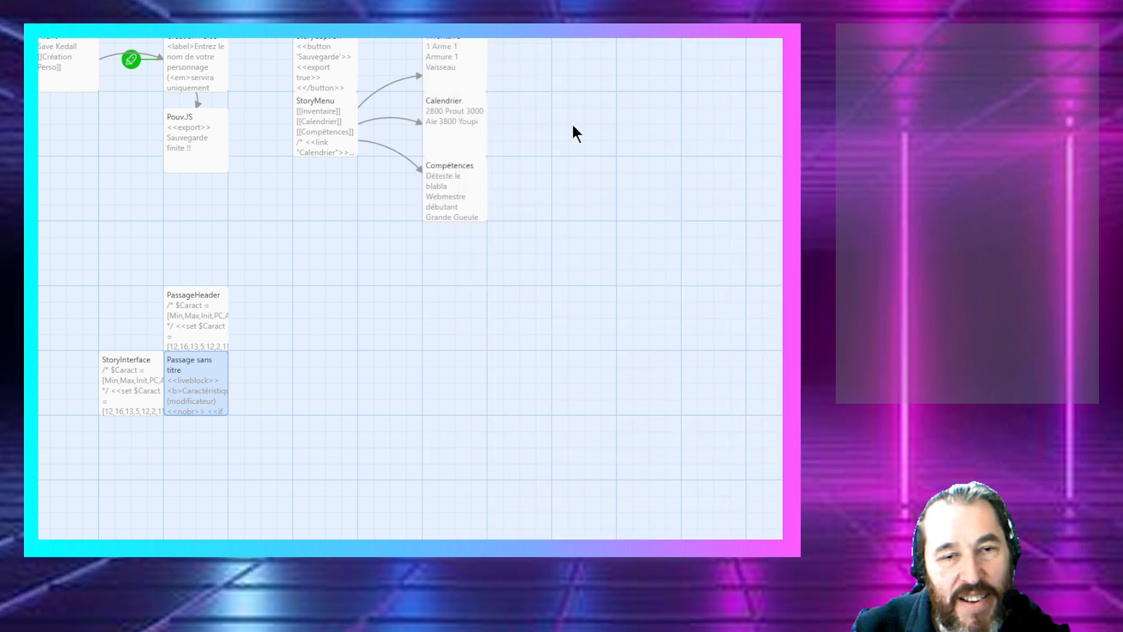
Step: Copy PassageHeader's entire code and replace the untitled passage's content with it
double_click(180, 318)
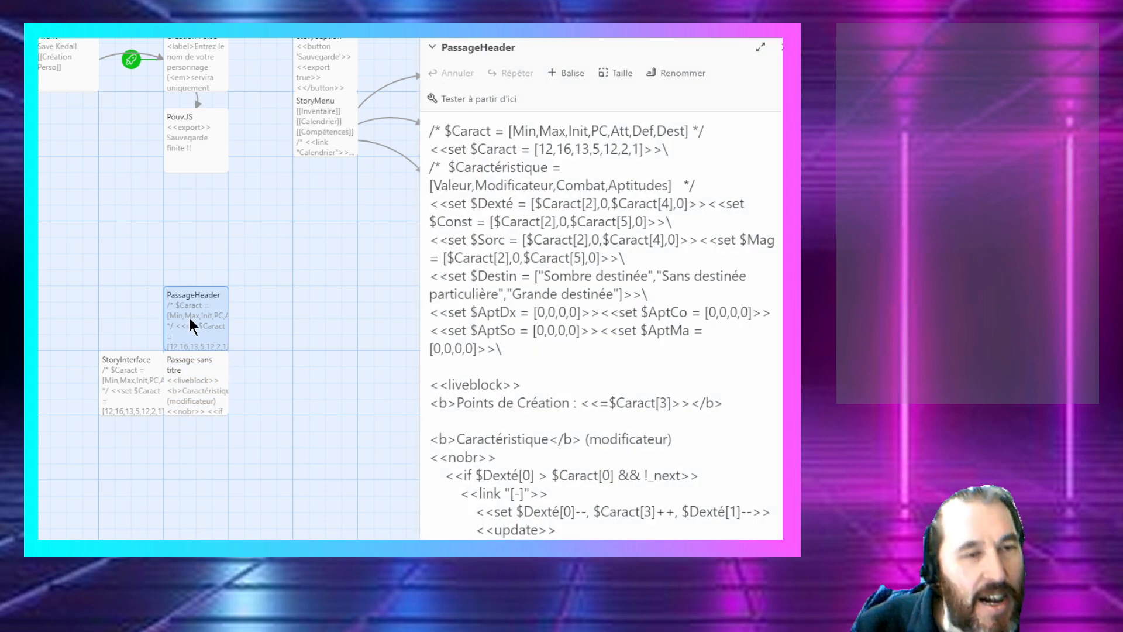
scroll(480, 269, "down", 4)
scroll(480, 270, "down", 2)
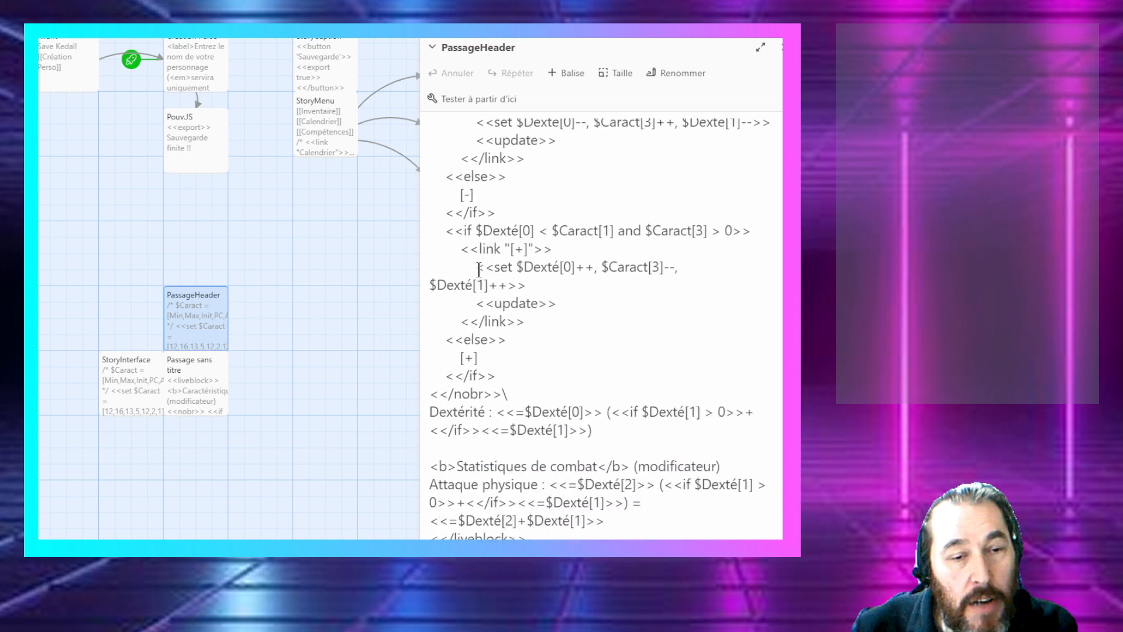
scroll(477, 272, "up", 8)
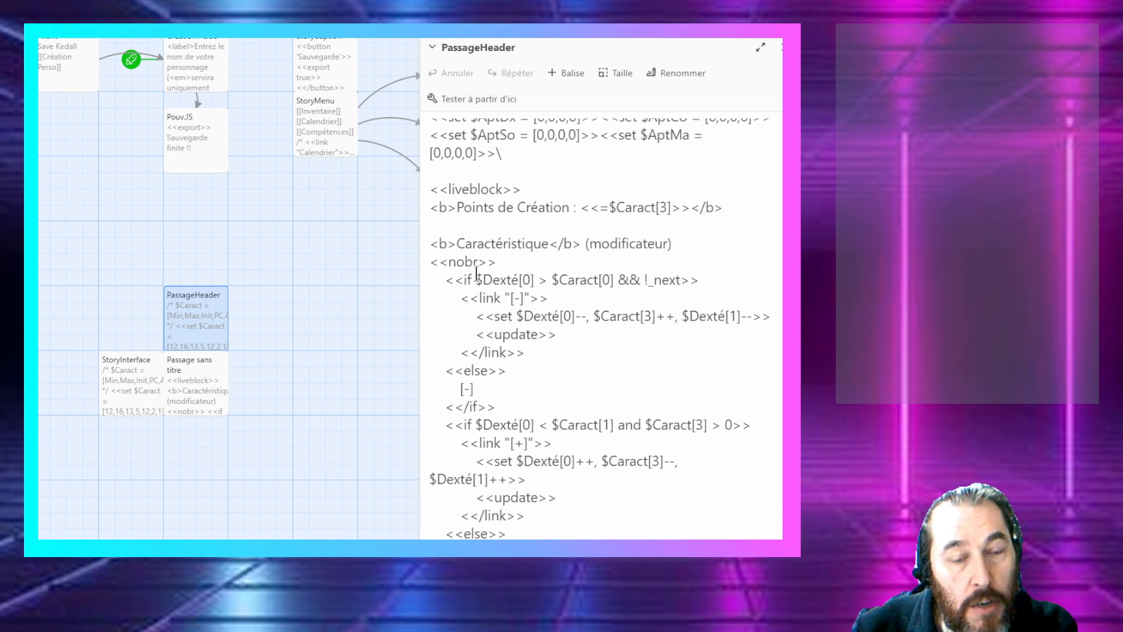
key("ctrl+a")
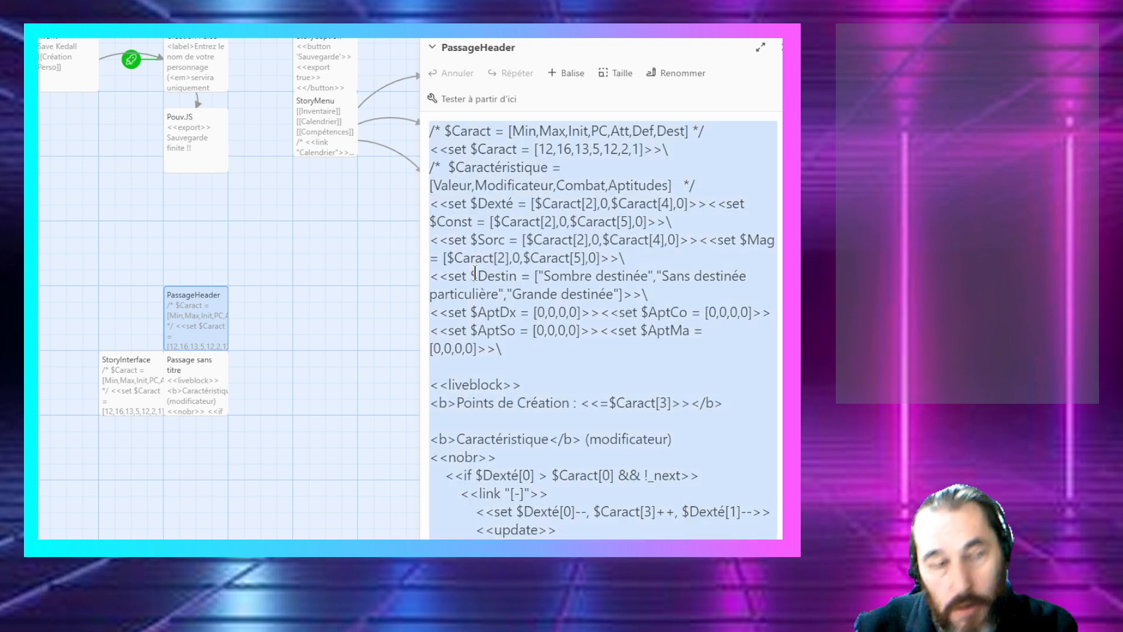
double_click(187, 380)
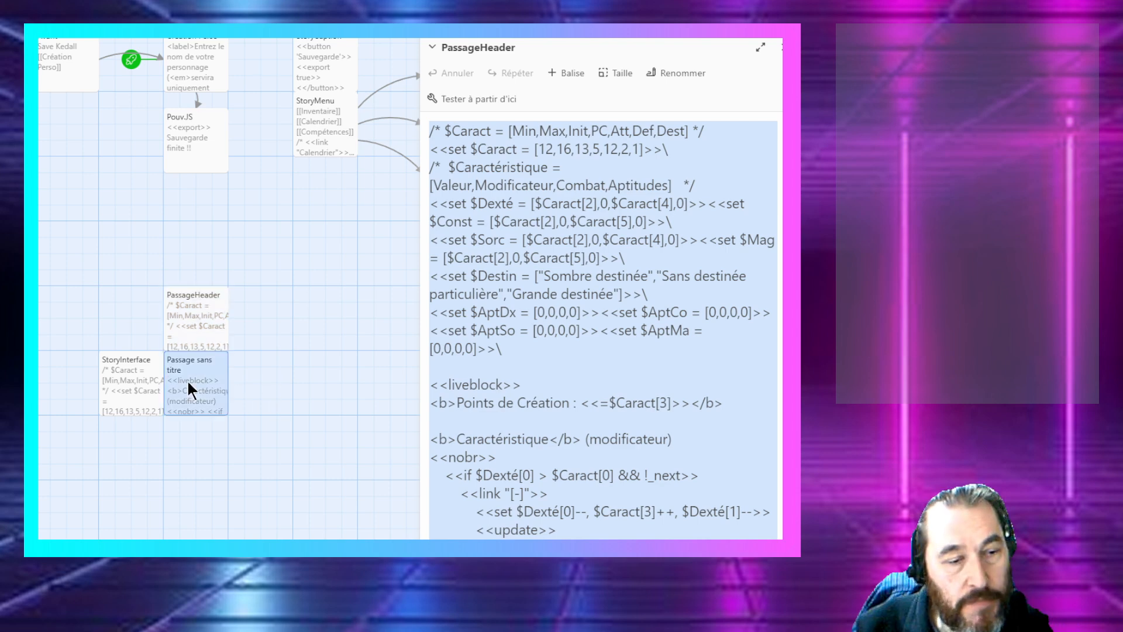
key("ctrl+a")
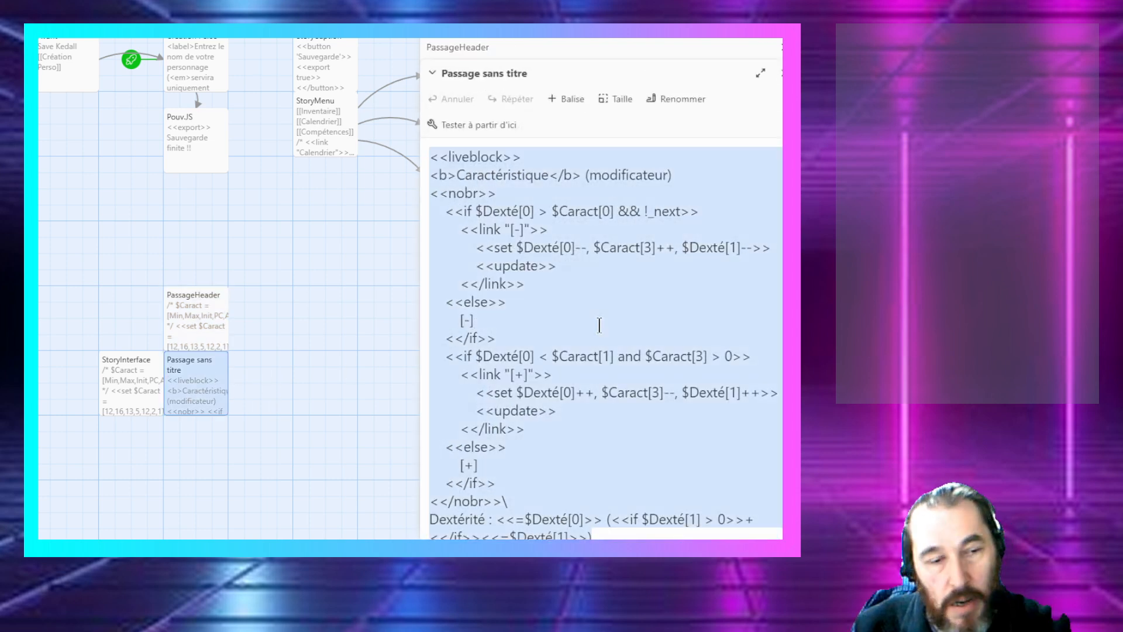
key("ctrl+v")
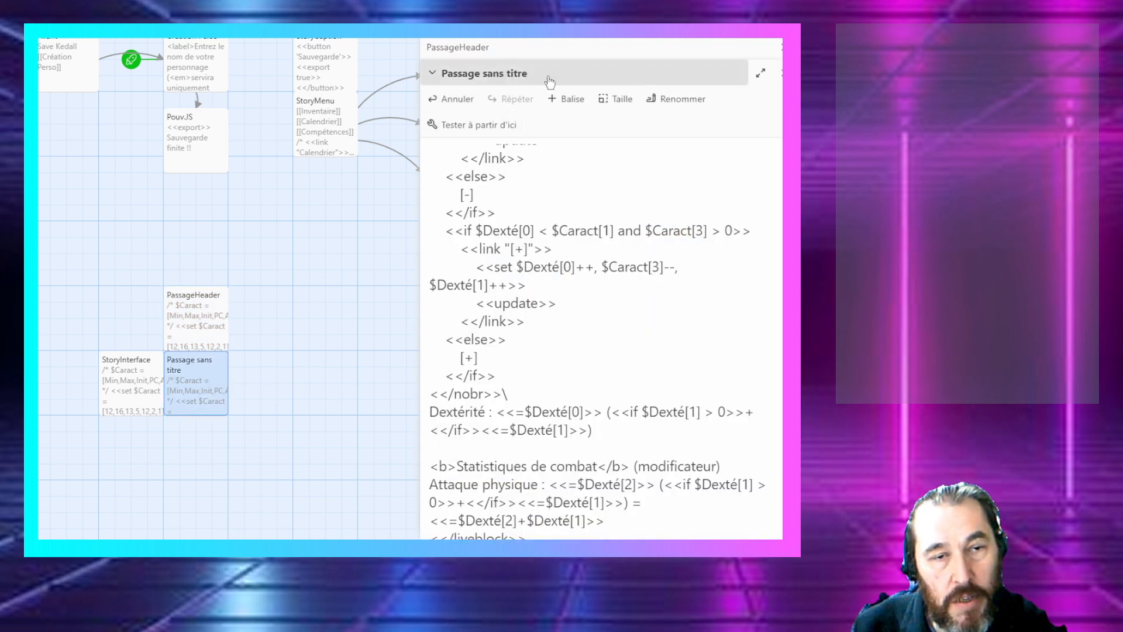
Step: Rename the untitled passage to Caract and close it
left_click(642, 99)
type("c")
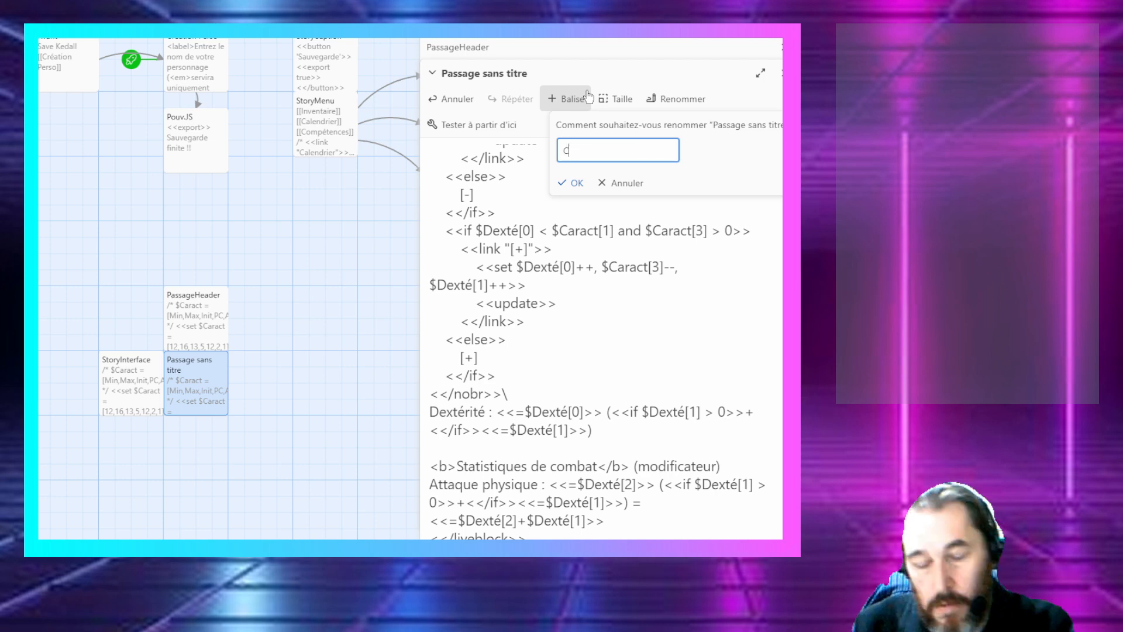
type("aract")
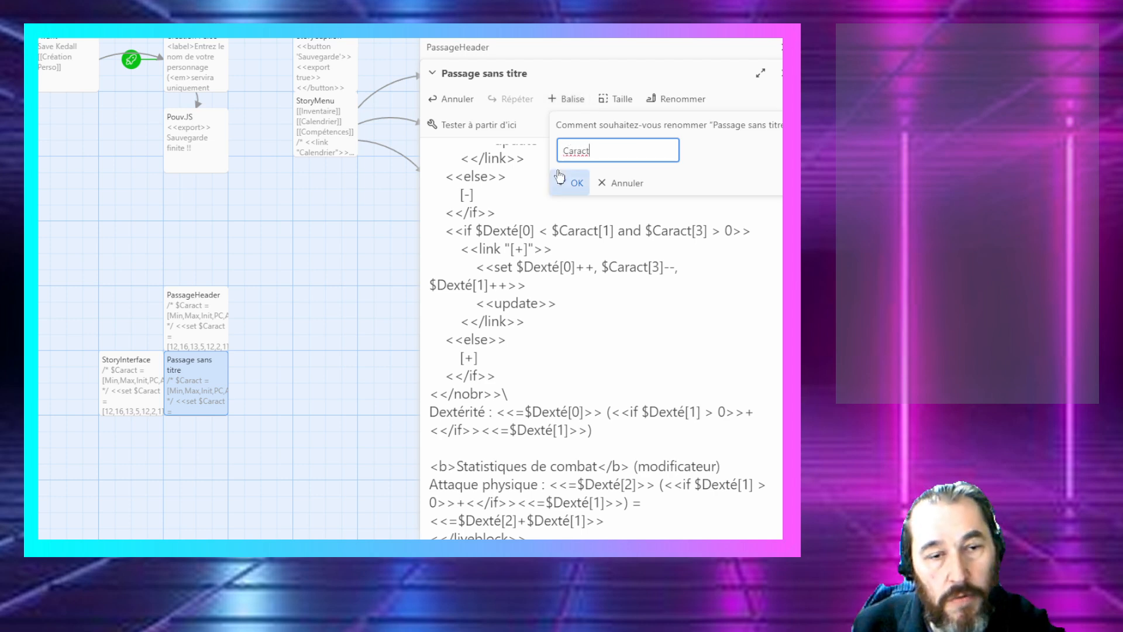
left_click(563, 183)
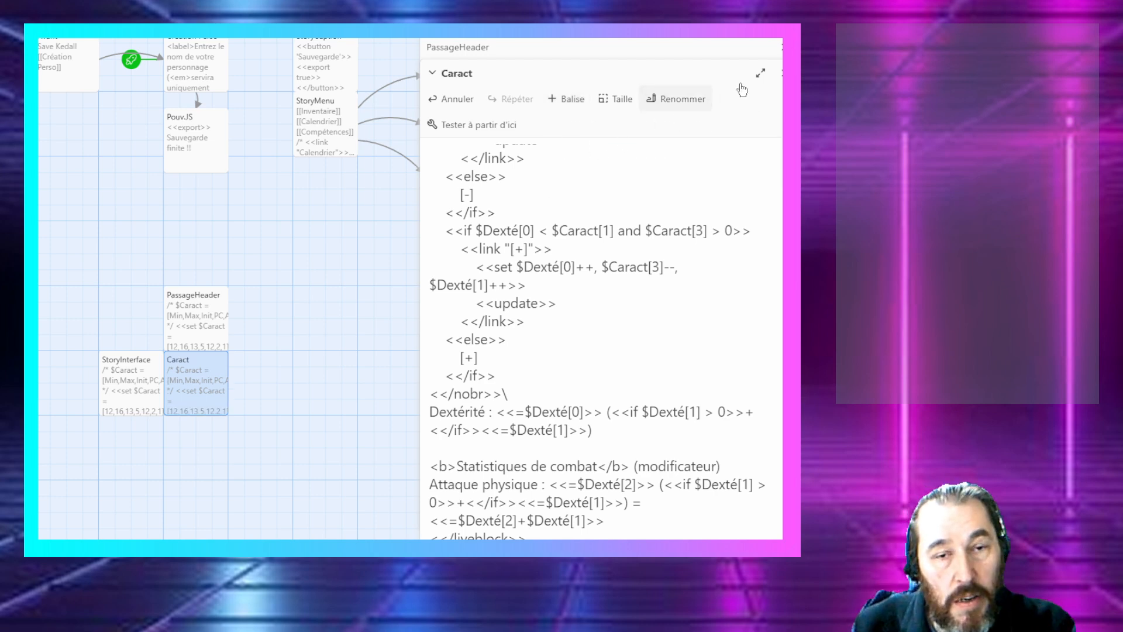
left_click(781, 73)
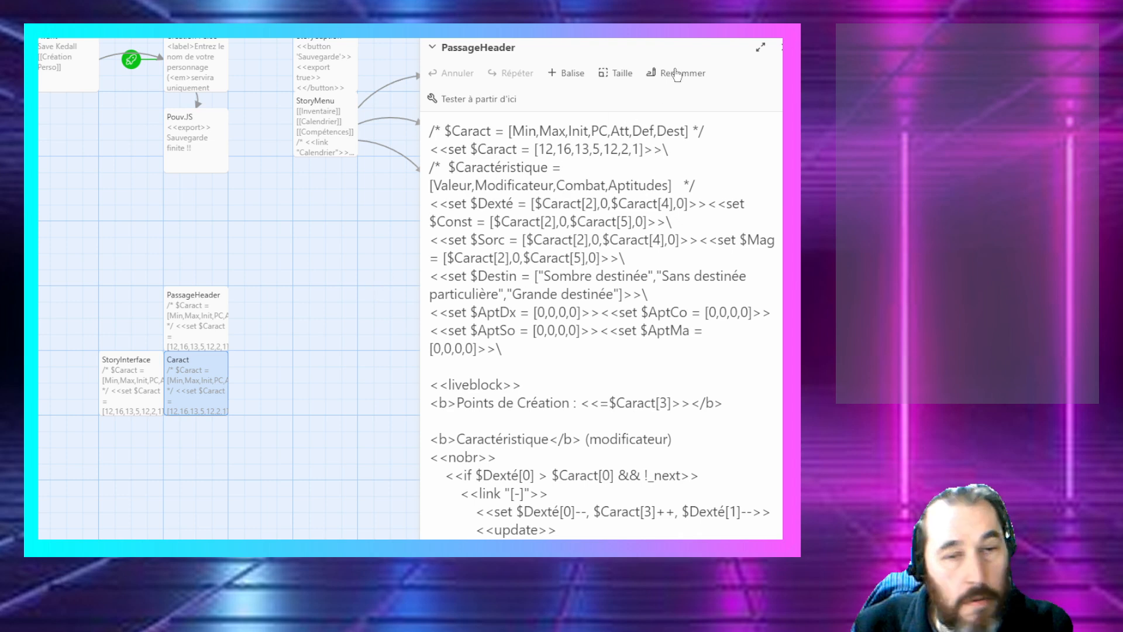
Step: Delete the variable initialisation block above <<liveblock>> and the Points de Création line with its blank line from PassageHeader
left_click(542, 185)
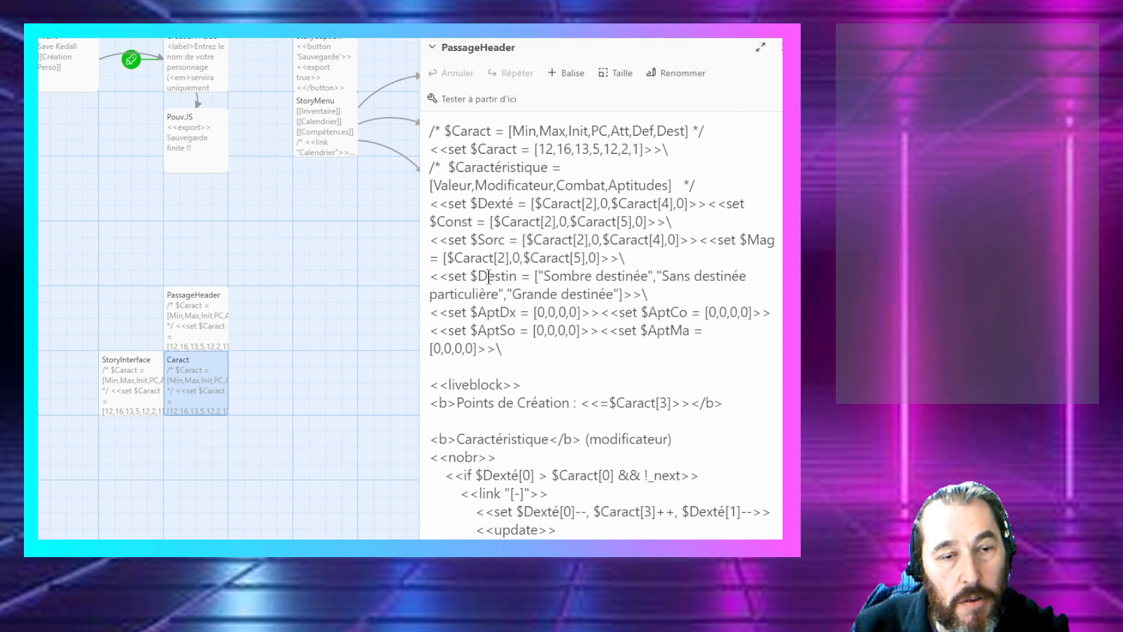
left_click_drag(523, 384, 424, 230)
left_click_drag(525, 366, 410, 82)
key("Delete")
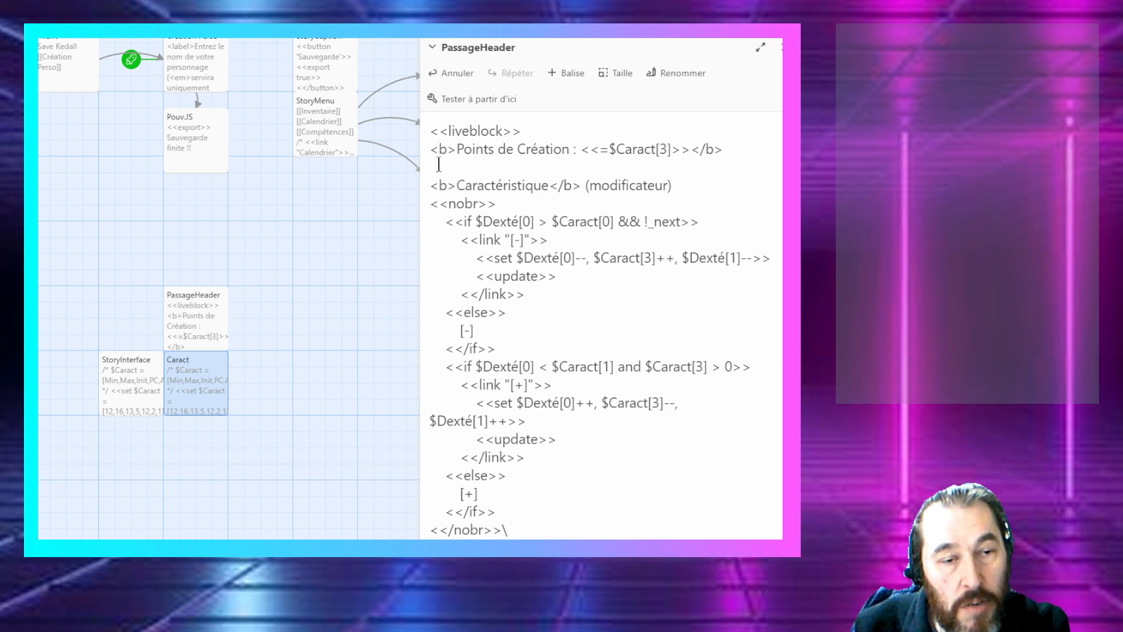
left_click_drag(731, 151, 433, 155)
key("Delete")
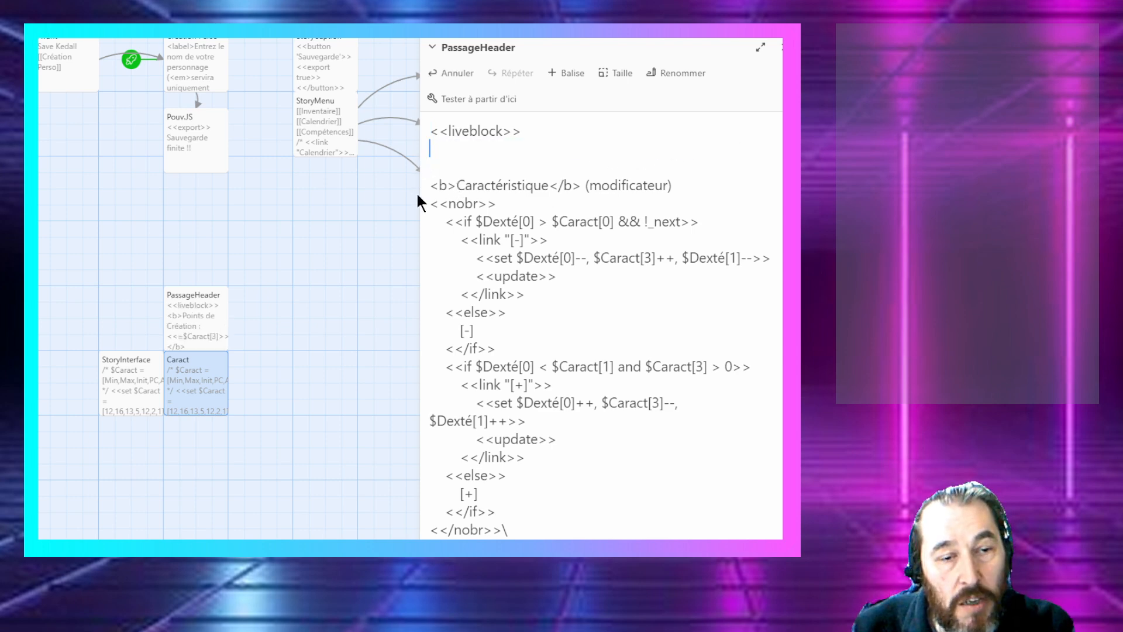
key("Delete")
key("Delete")
Step: Copy the Statistiques de combat section, including the Attaque physique line, from PassageHeader without the closing <</liveblock>> tag
scroll(440, 256, "down", 3)
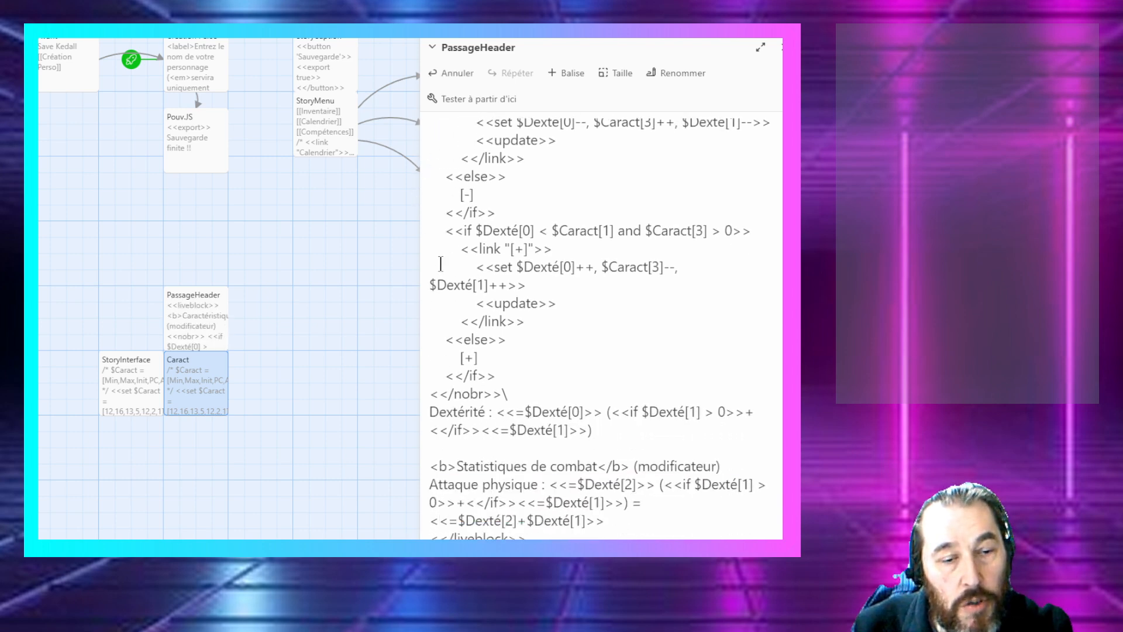
left_click_drag(617, 532, 366, 441)
key("ctrl+c")
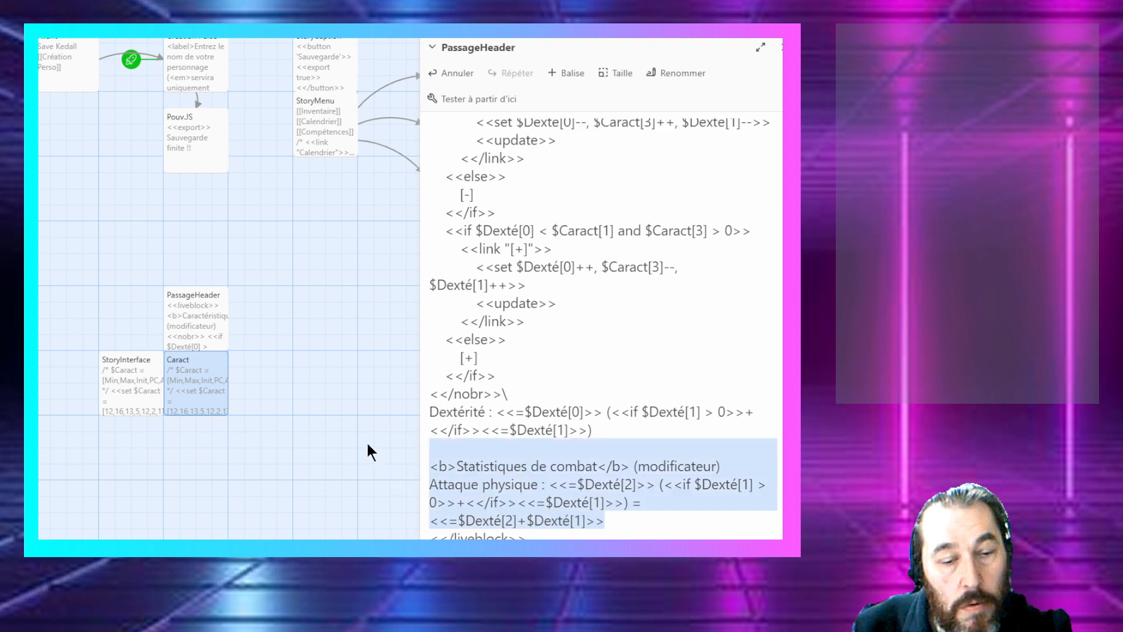
Step: Delete the "Statistiques de combat" section with its Attaque physique line from PassageHeader and reopen the passage to check it
key("Delete")
key("Delete")
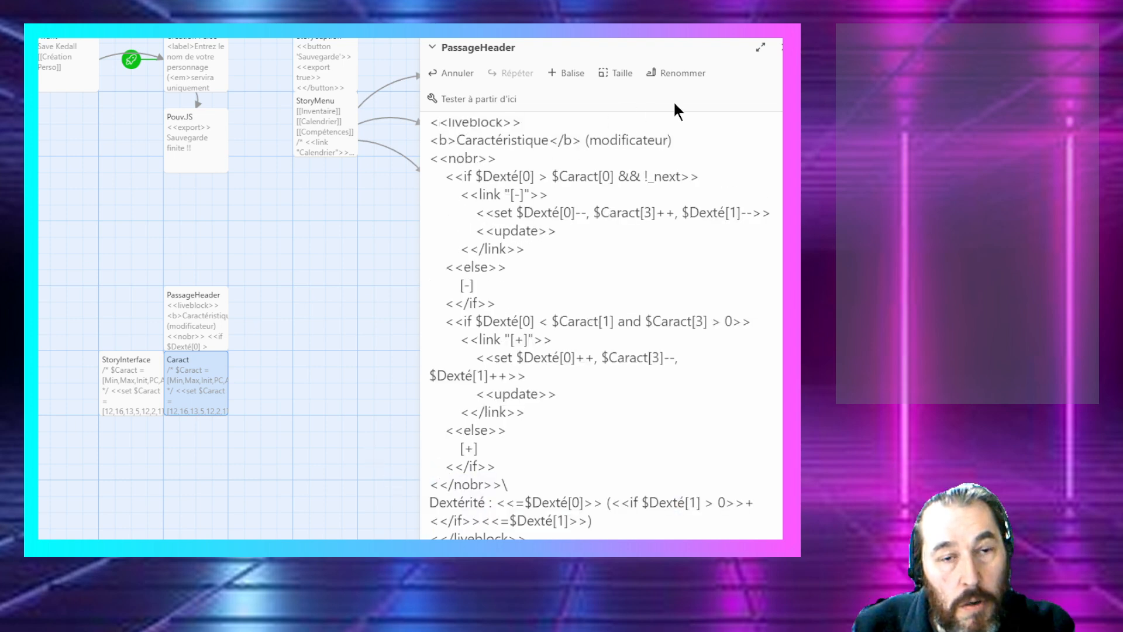
left_click(778, 49)
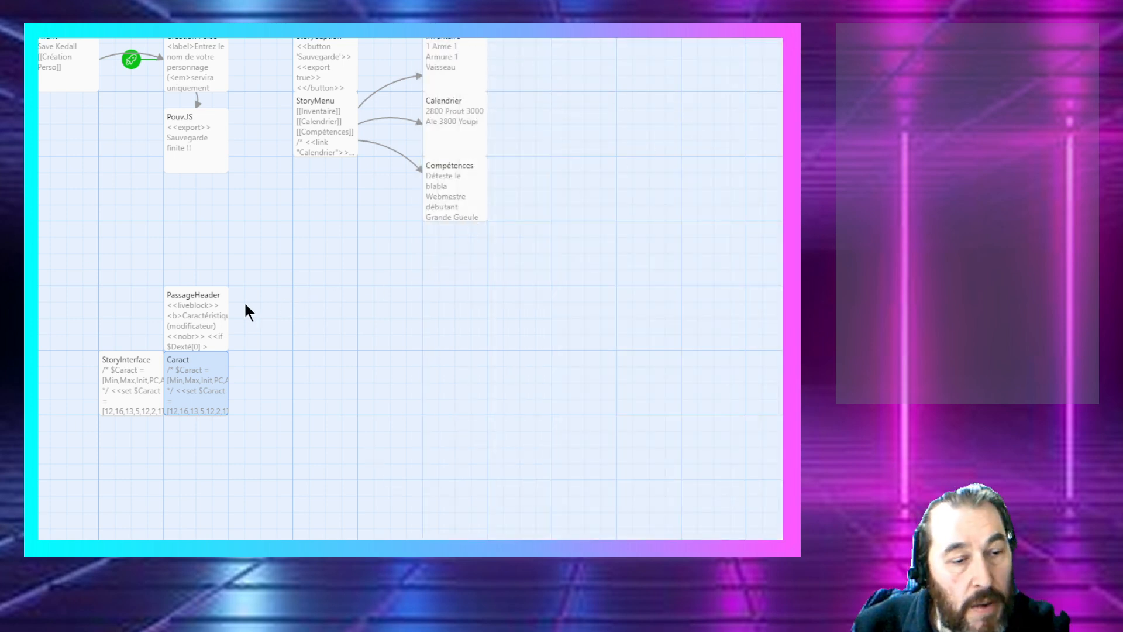
double_click(208, 313)
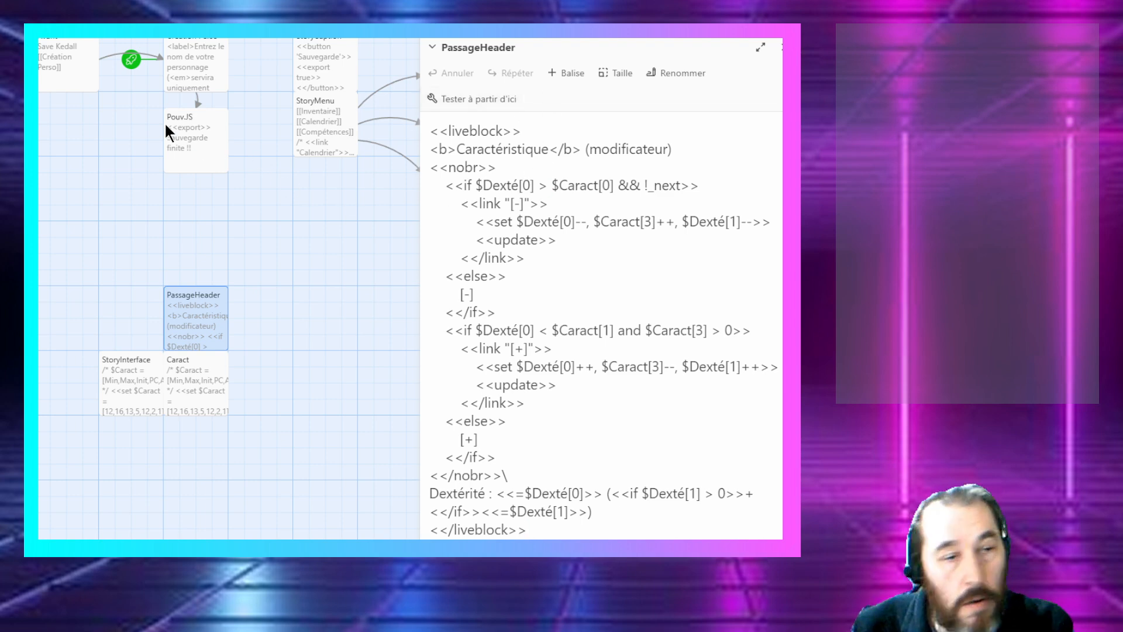
Step: Create a new passage directly below Caract and rename it PassageFooter
left_click(66, 26)
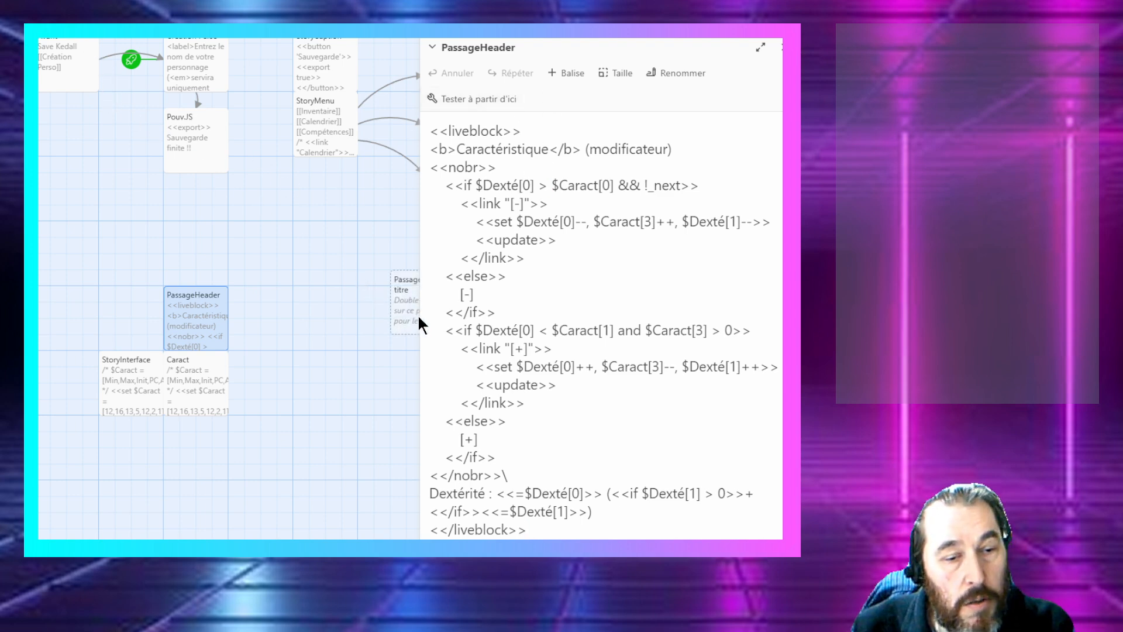
left_click_drag(419, 323, 202, 468)
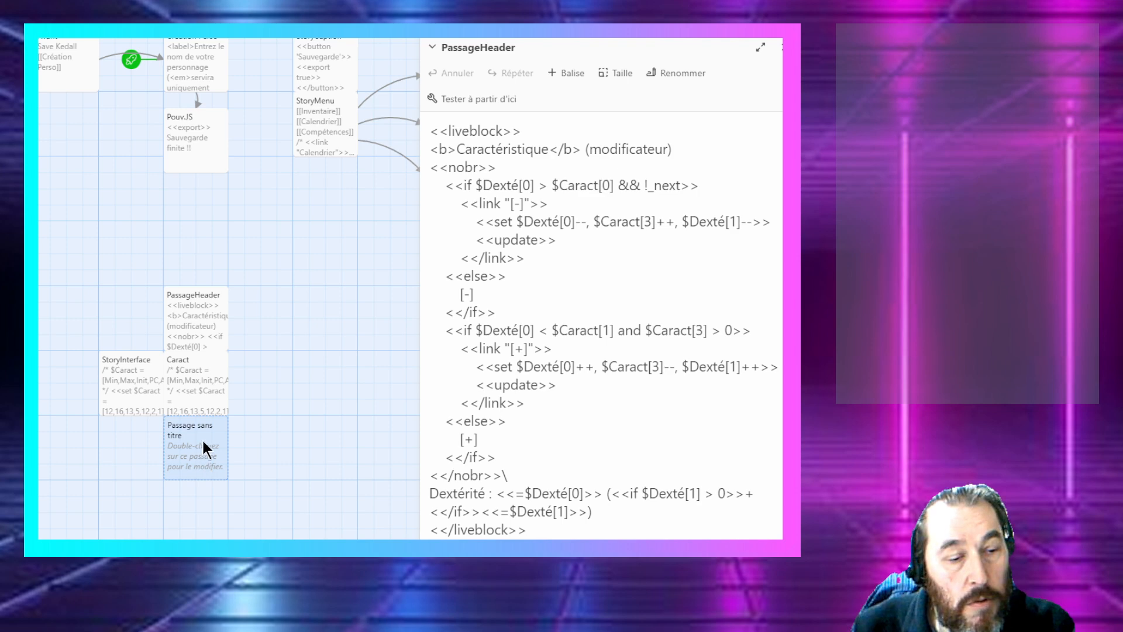
double_click(190, 444)
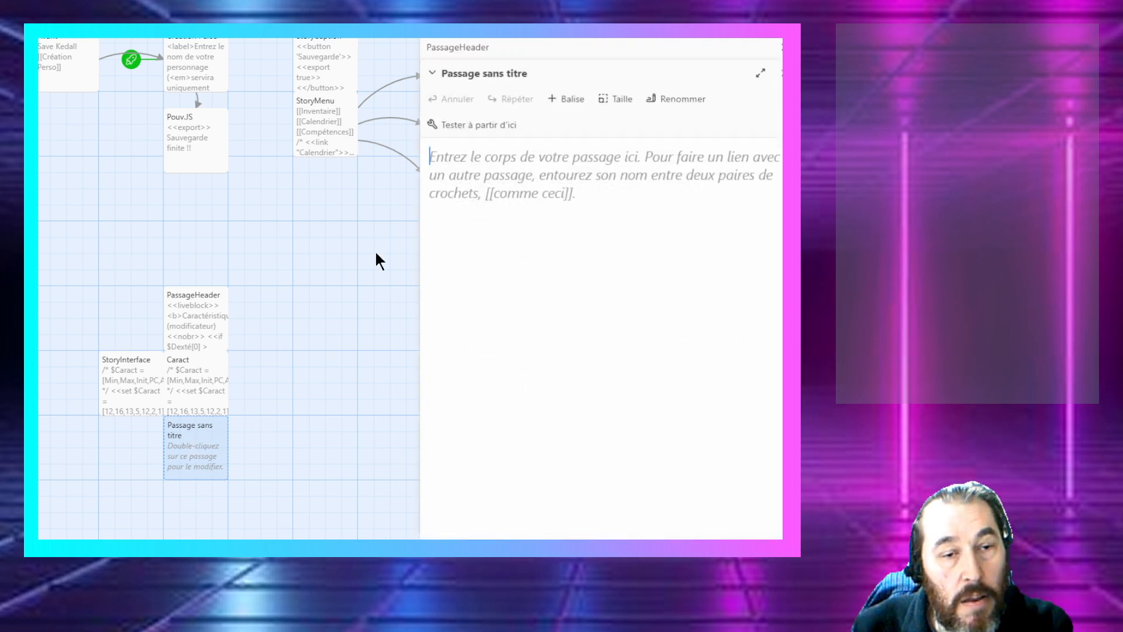
left_click(677, 99)
type("PassageFooter")
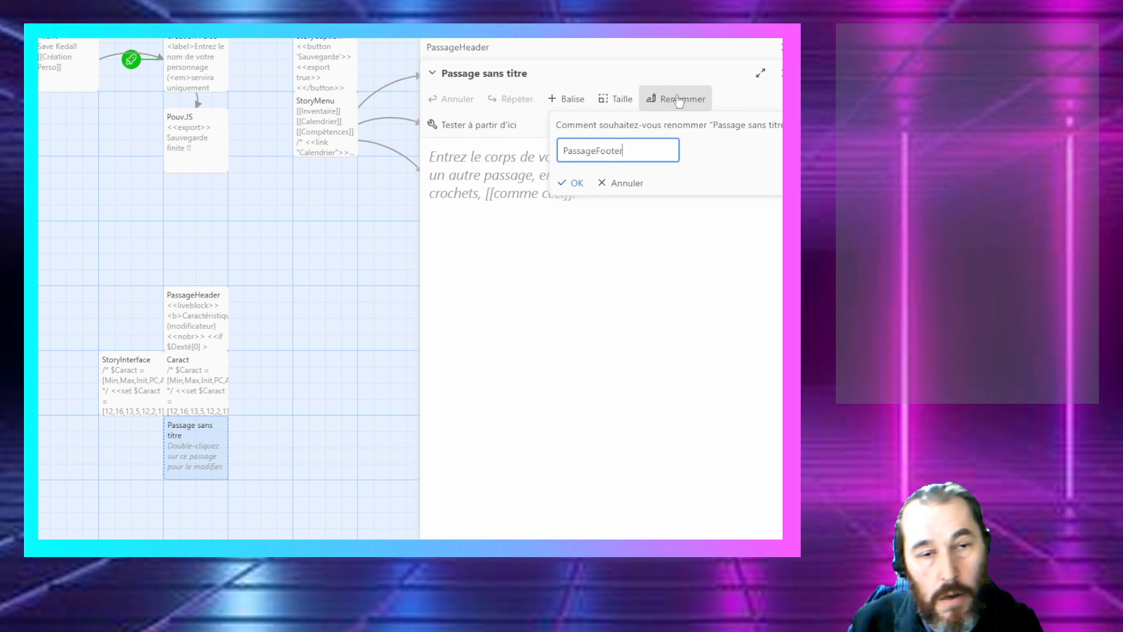
key("Return")
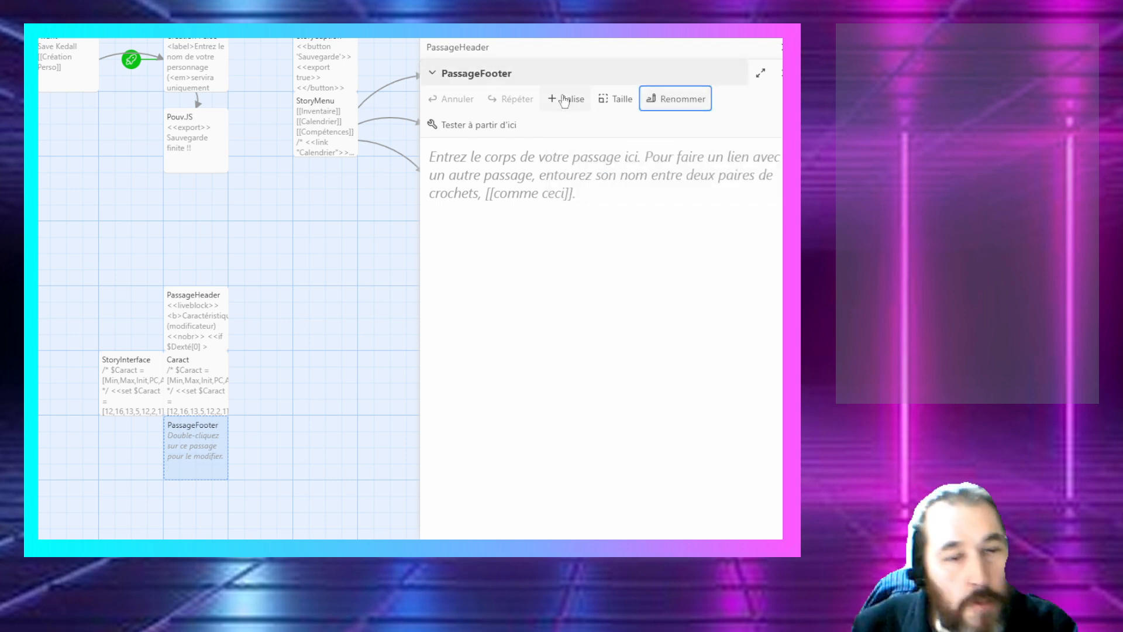
Step: Copy the whole liveblock section, from the blank line above it to its closing tag, from the Caract passage
left_click(168, 389)
double_click(168, 390)
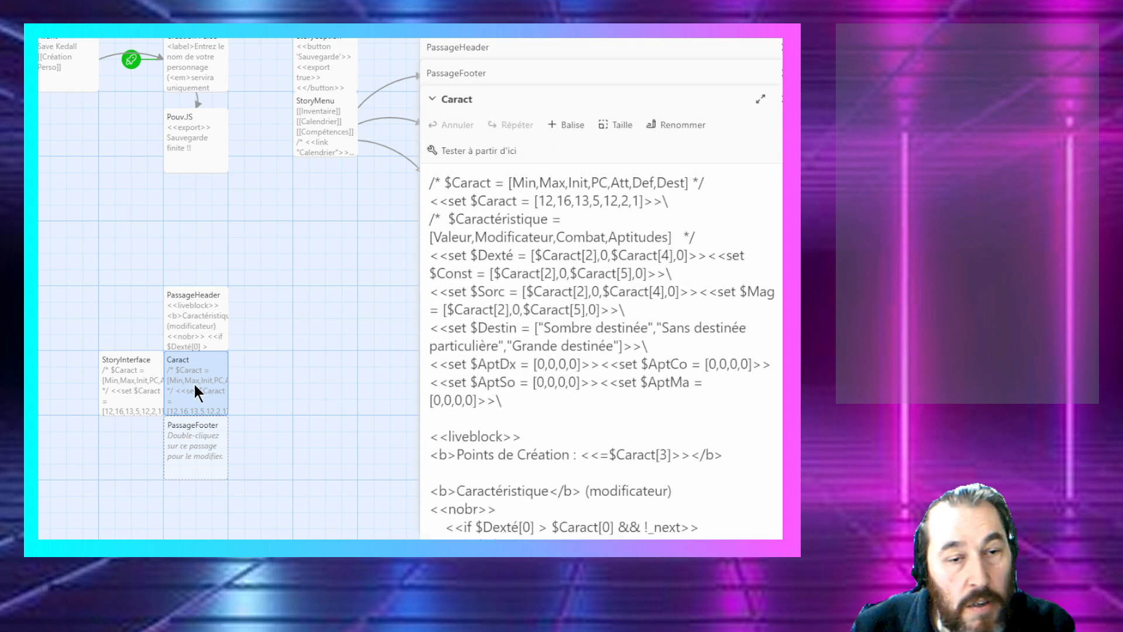
left_click(430, 334)
scroll(430, 335, "down", 1)
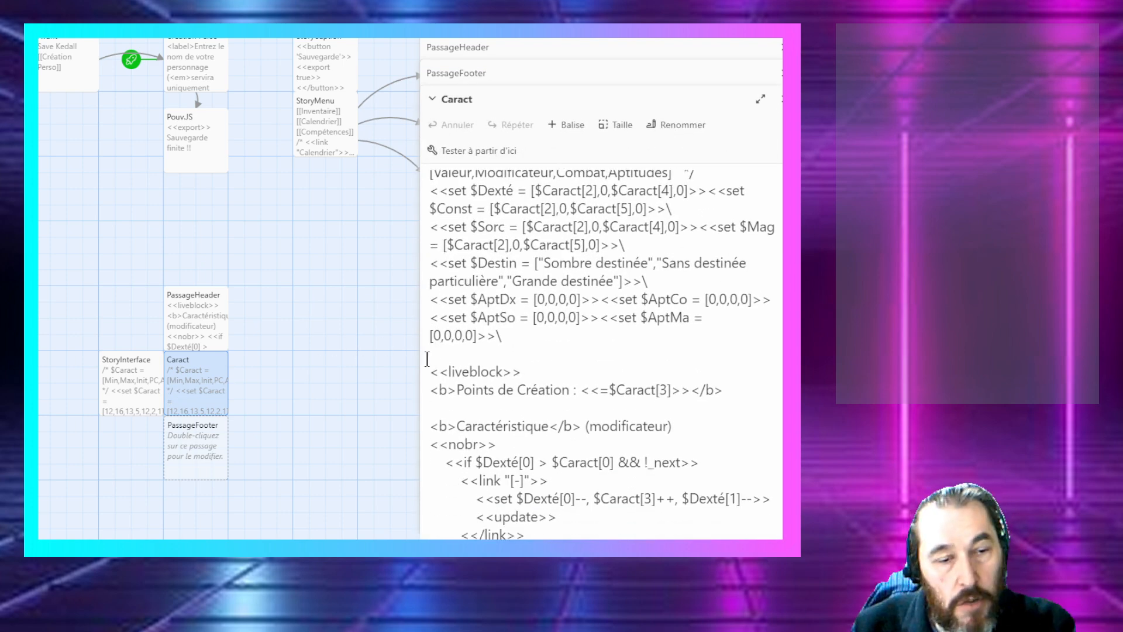
left_click_drag(427, 358, 528, 538)
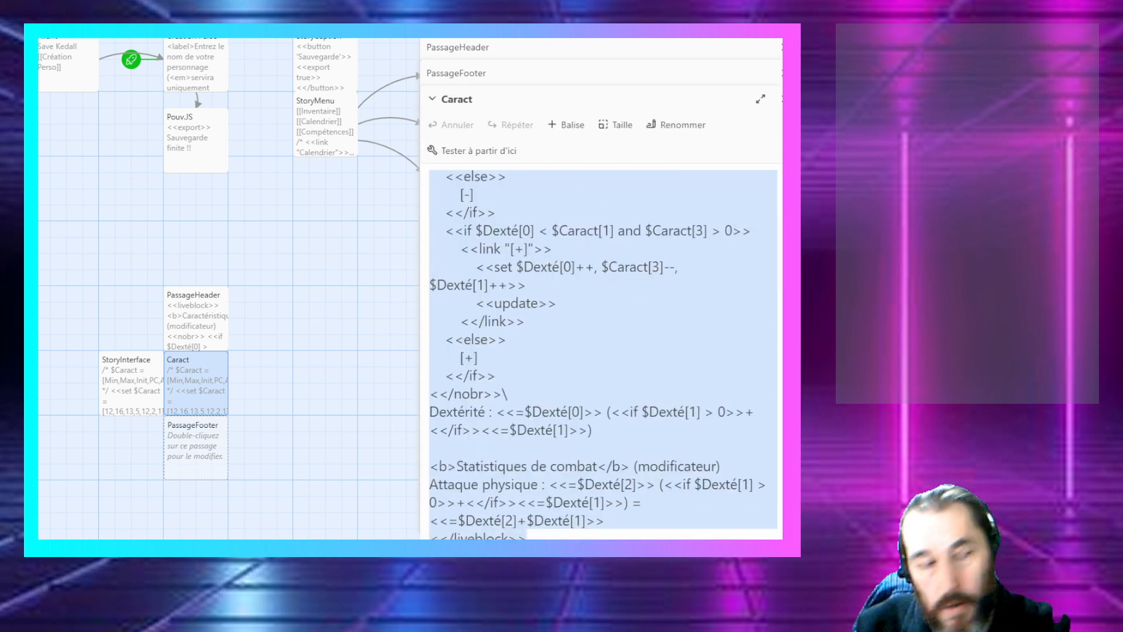
left_click(781, 98)
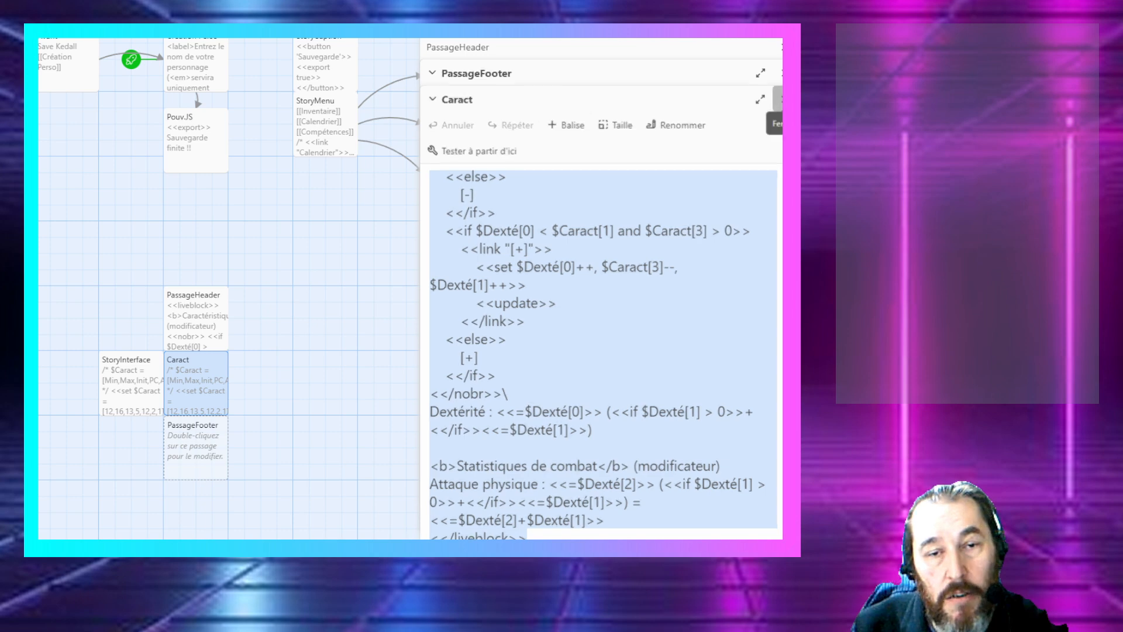
Step: Paste the copied liveblock code into PassageFooter and remove the blank line at its start
left_click(700, 83)
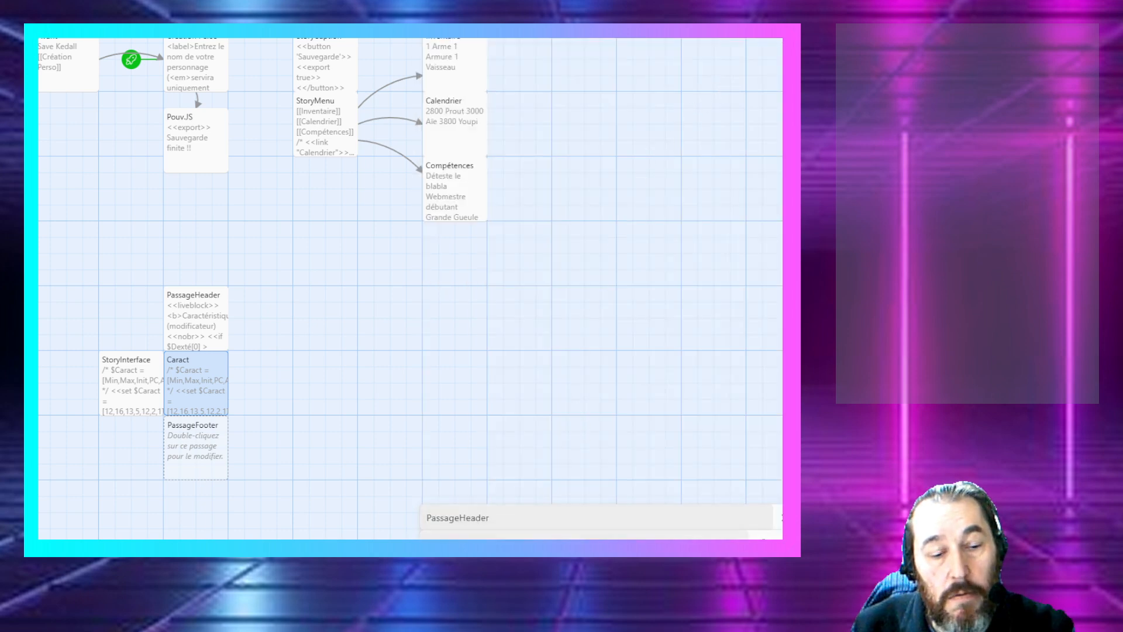
left_click(495, 534)
key("ctrl+v")
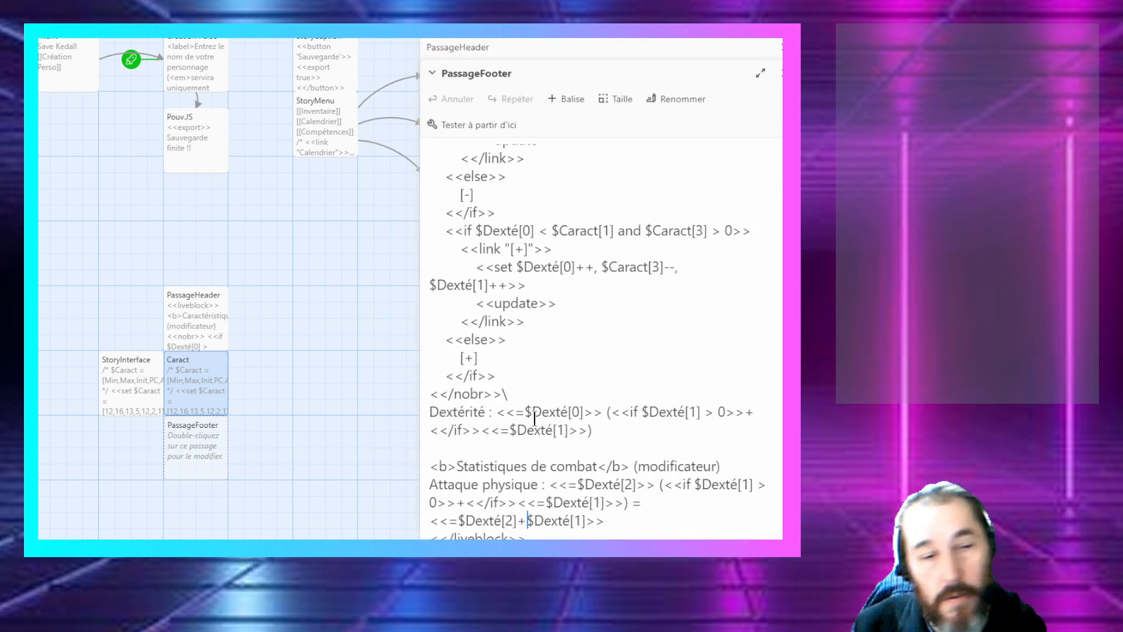
scroll(587, 322, "up", 3)
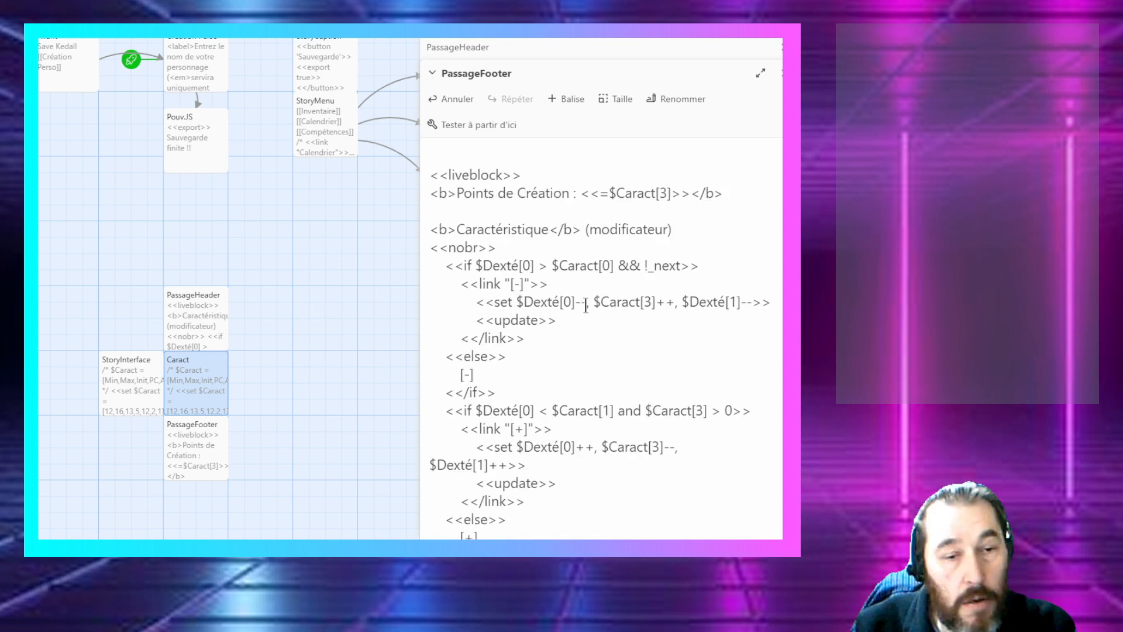
left_click(497, 147)
key("Delete")
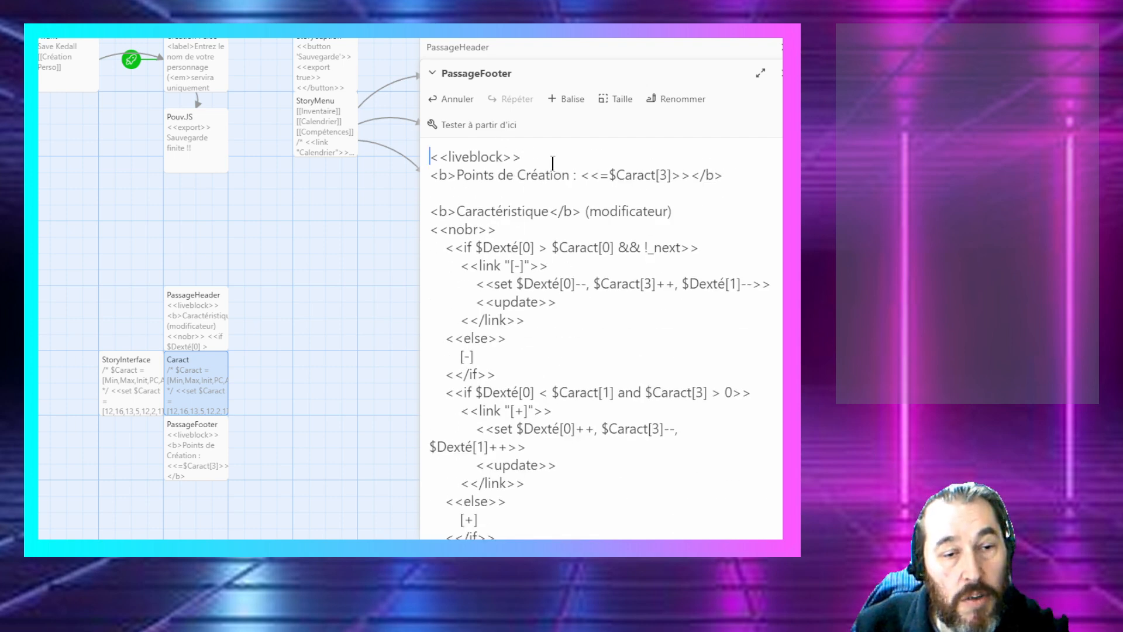
Step: Remove the Points de Création and Caractéristique code from PassageFooter, keeping only "Statistiques de combat" in the liveblock, and close the open passages
left_click_drag(721, 173, 522, 440)
key("Delete")
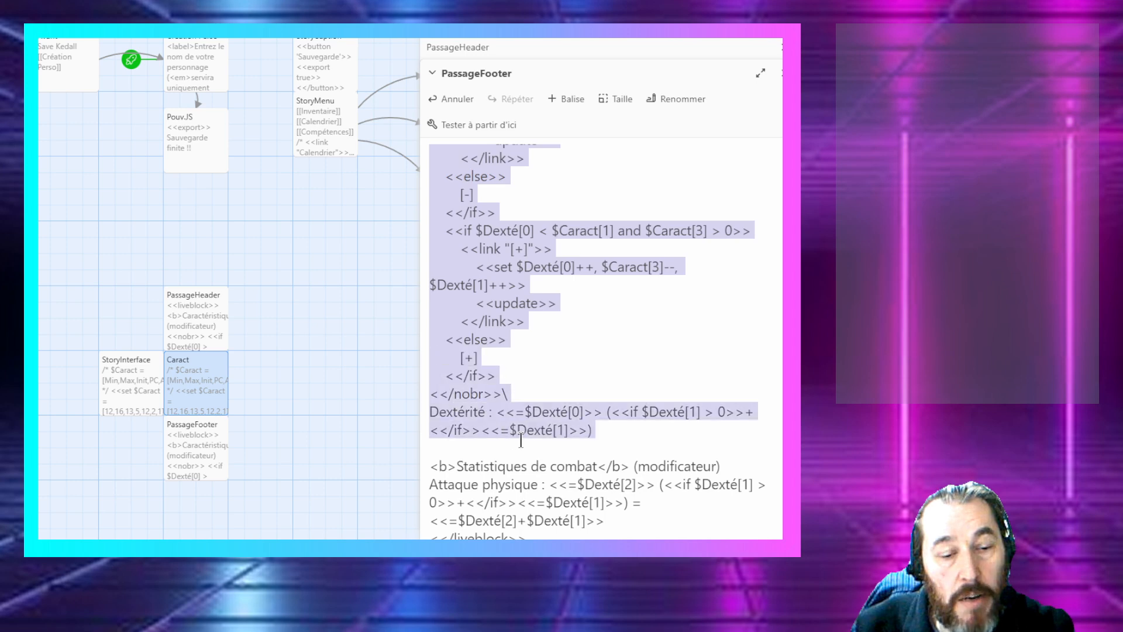
left_click(595, 440)
left_click_drag(598, 440, 357, 177)
key("ctrl+v")
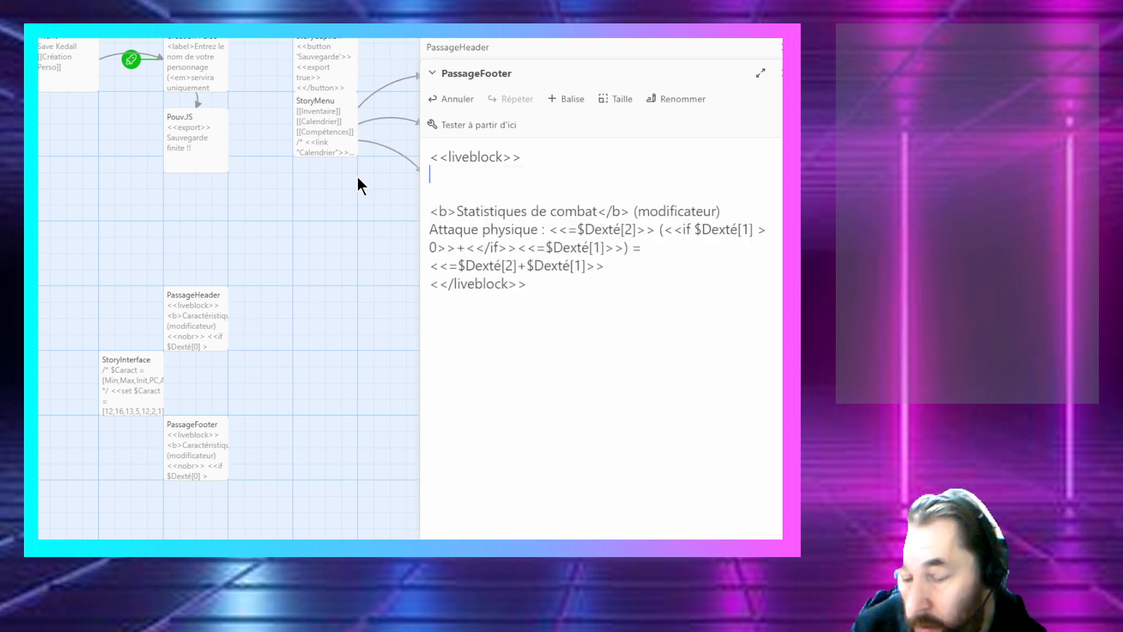
key("Delete")
key("Delete")
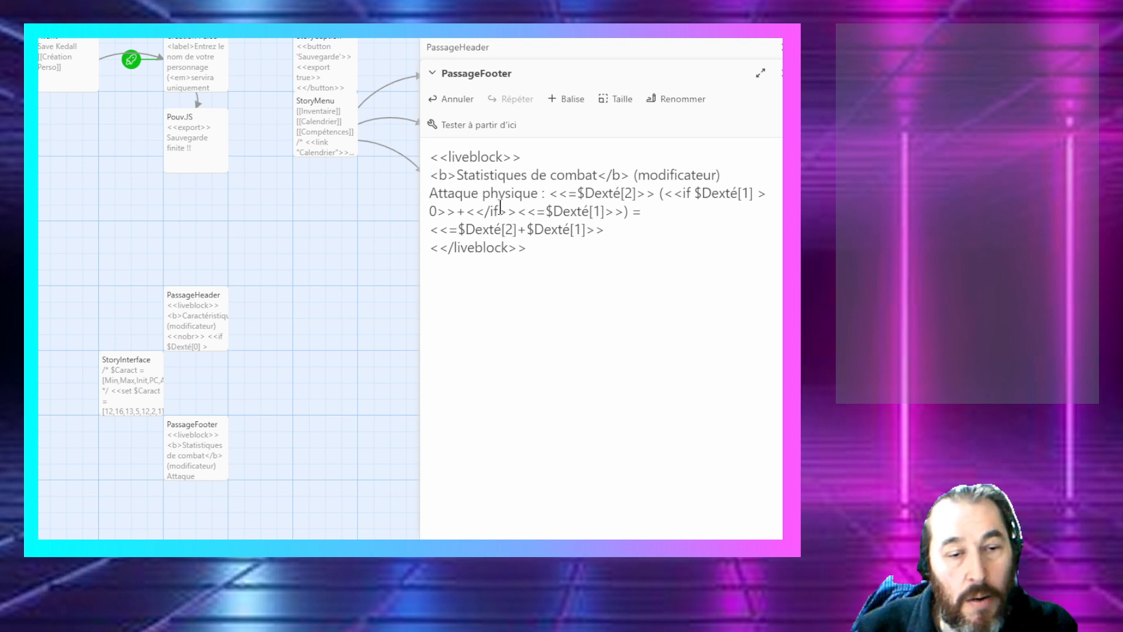
left_click(779, 76)
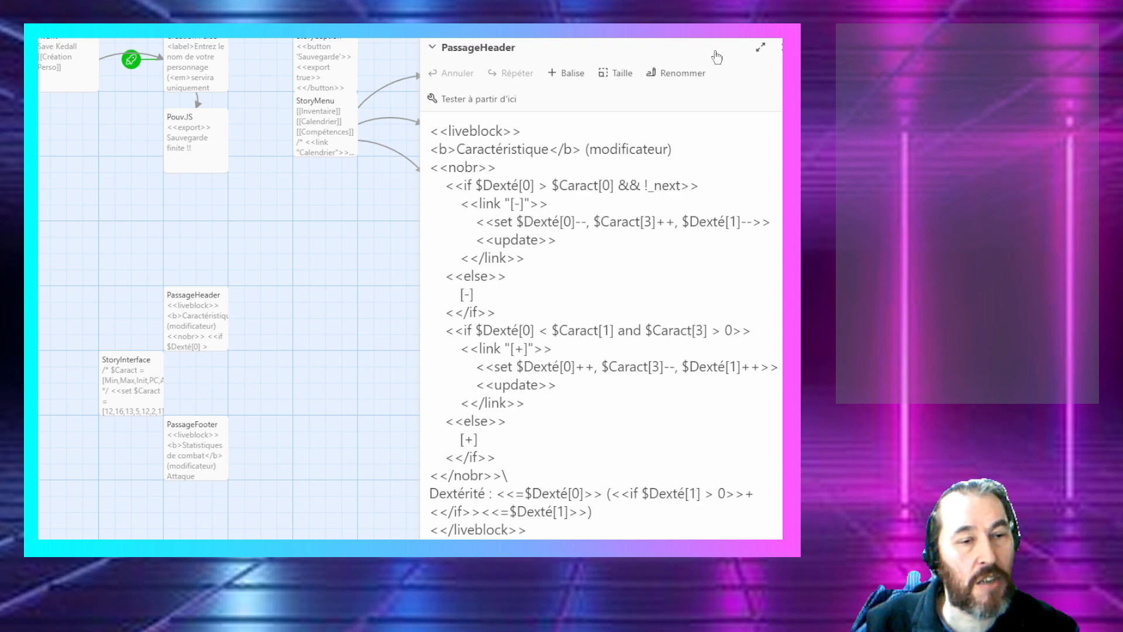
left_click(780, 46)
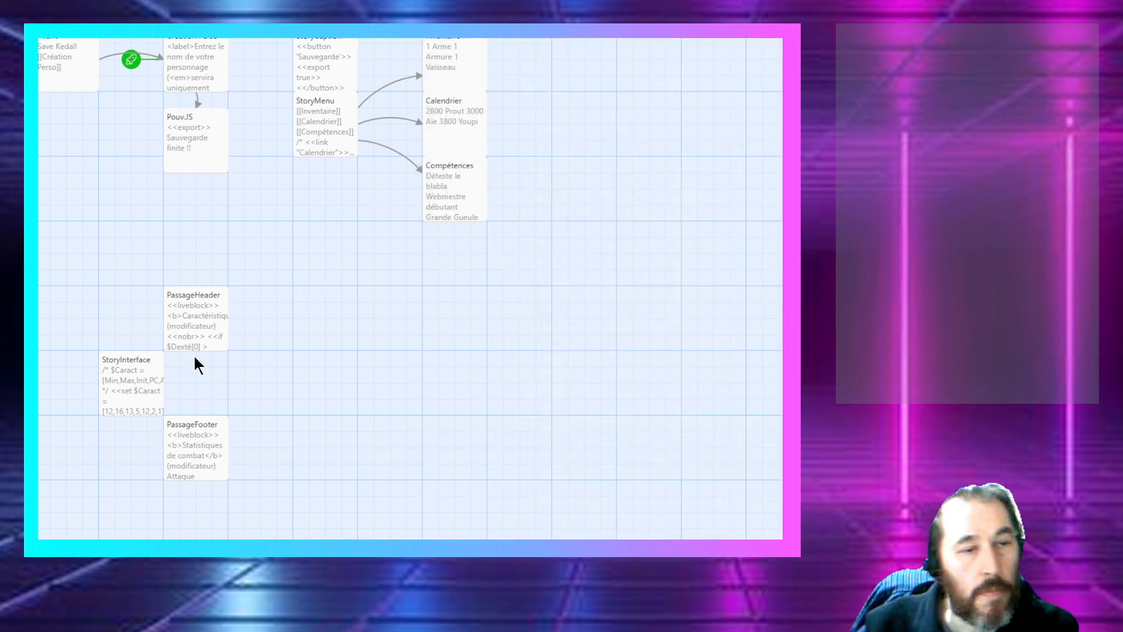
Step: Copy the entire code of the StoryInterface passage
double_click(138, 374)
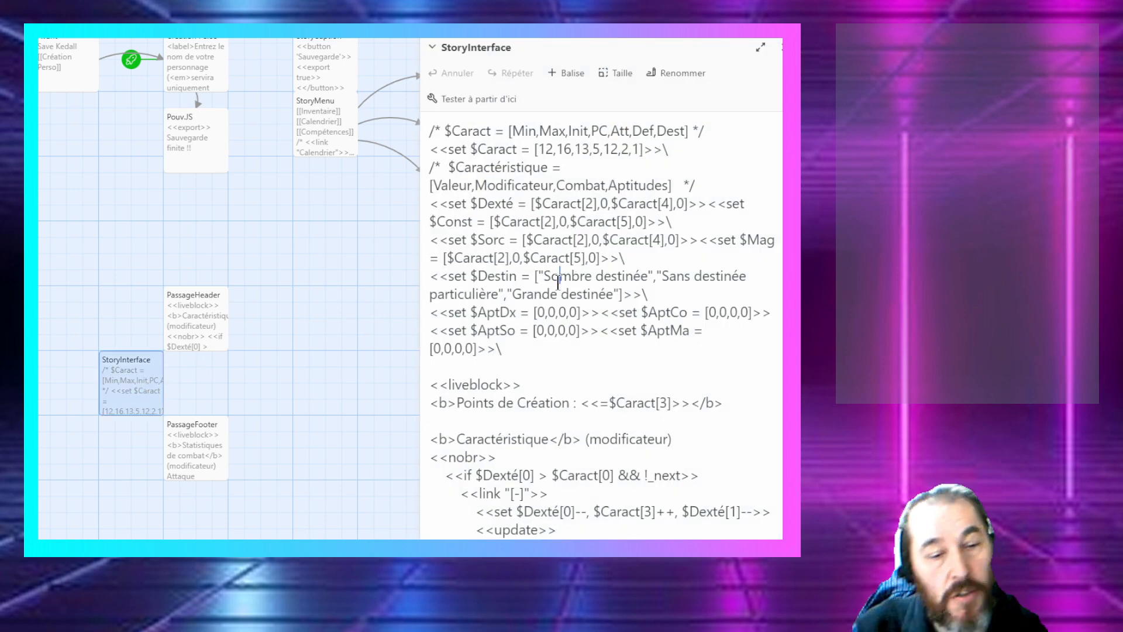
scroll(564, 287, "down", 4)
scroll(564, 286, "down", 4)
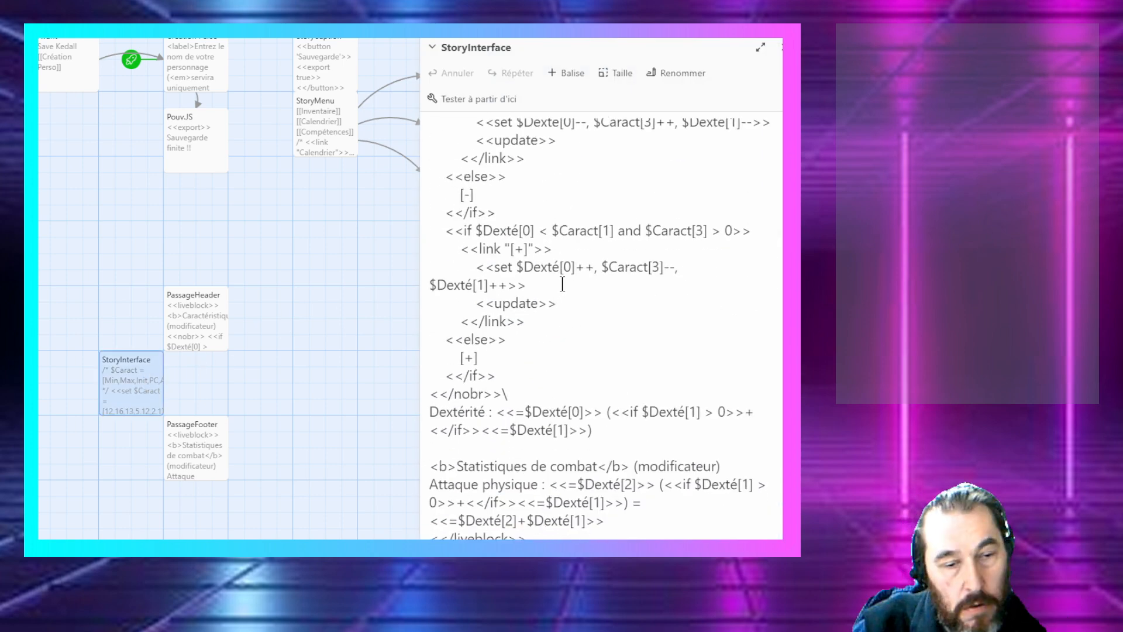
key("ctrl+a")
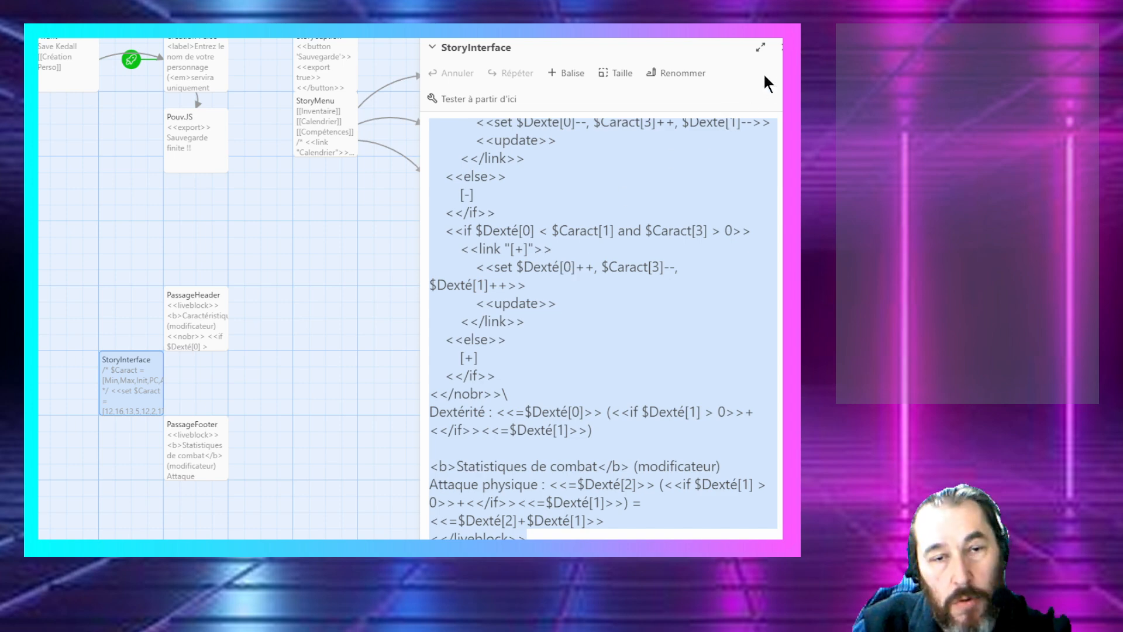
left_click(782, 47)
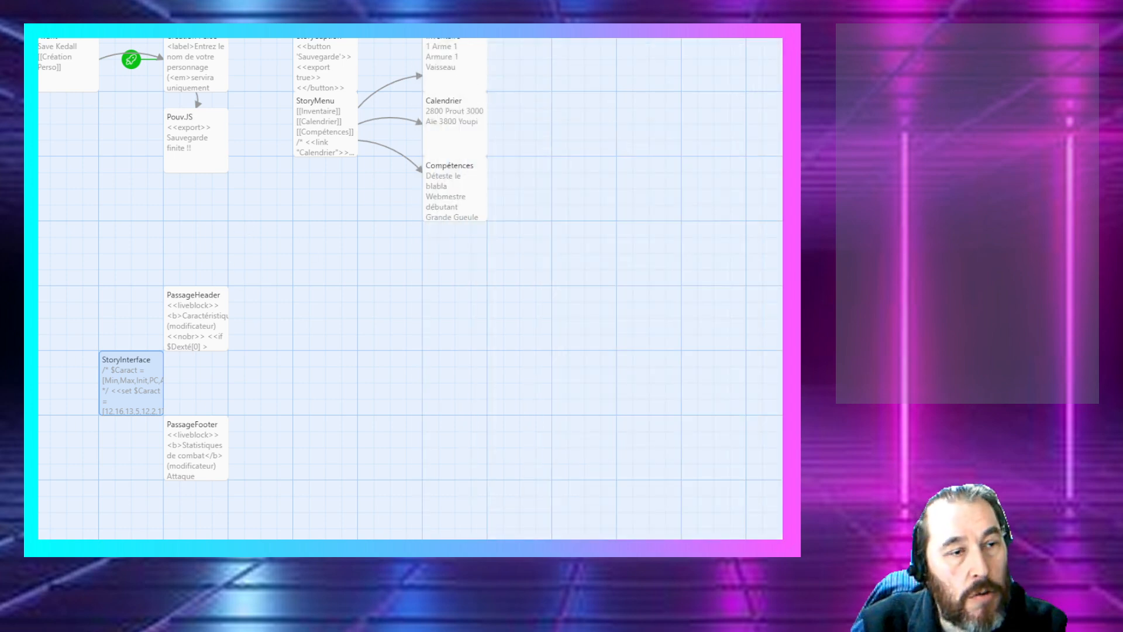
Step: Create a new passage between PassageHeader and PassageFooter and paste the copied StoryInterface code into it
left_click(62, 31)
left_click_drag(433, 321, 192, 387)
double_click(191, 386)
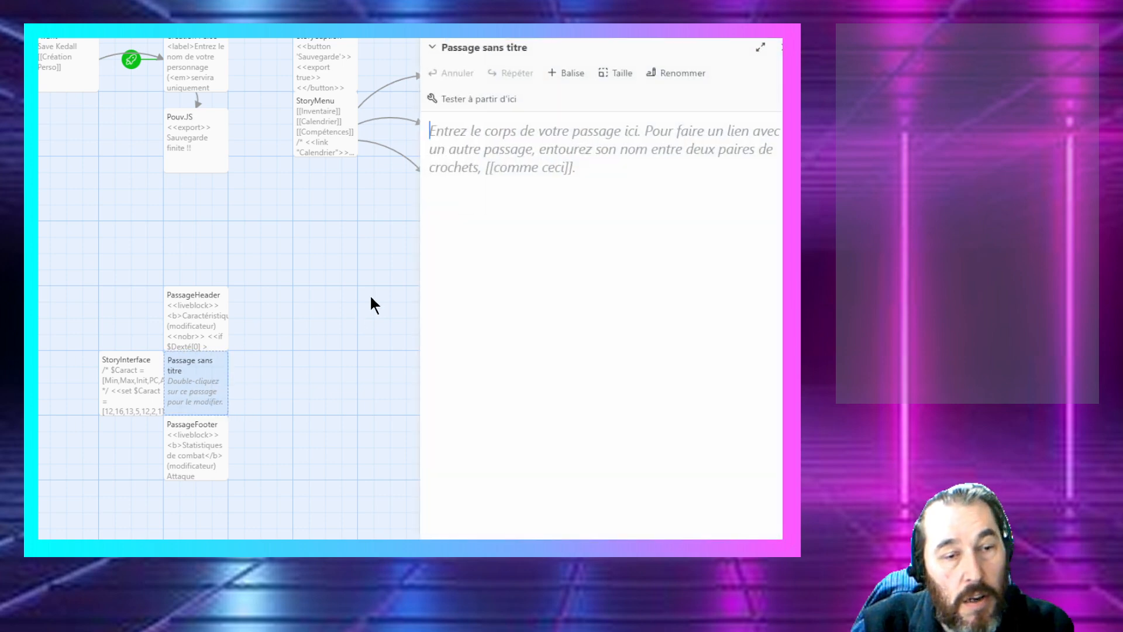
key("ctrl+v")
scroll(462, 231, "up", 10)
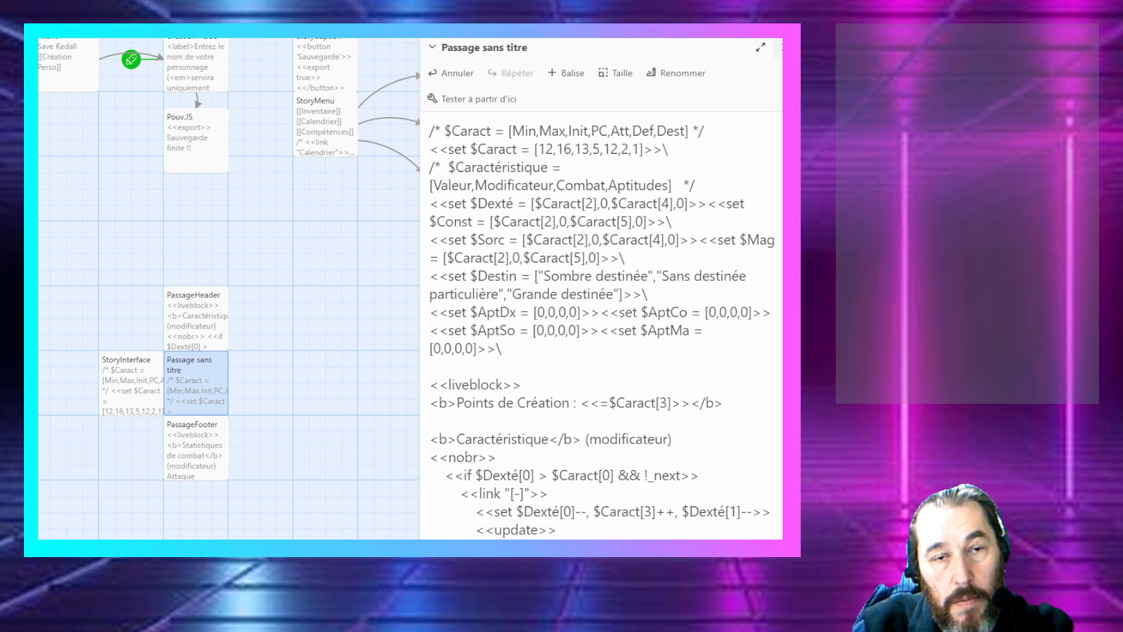
left_click(782, 48)
Step: Check StoryInterface against the untitled copy, and delete the comments and variable definitions above the liveblock in StoryInterface
double_click(137, 375)
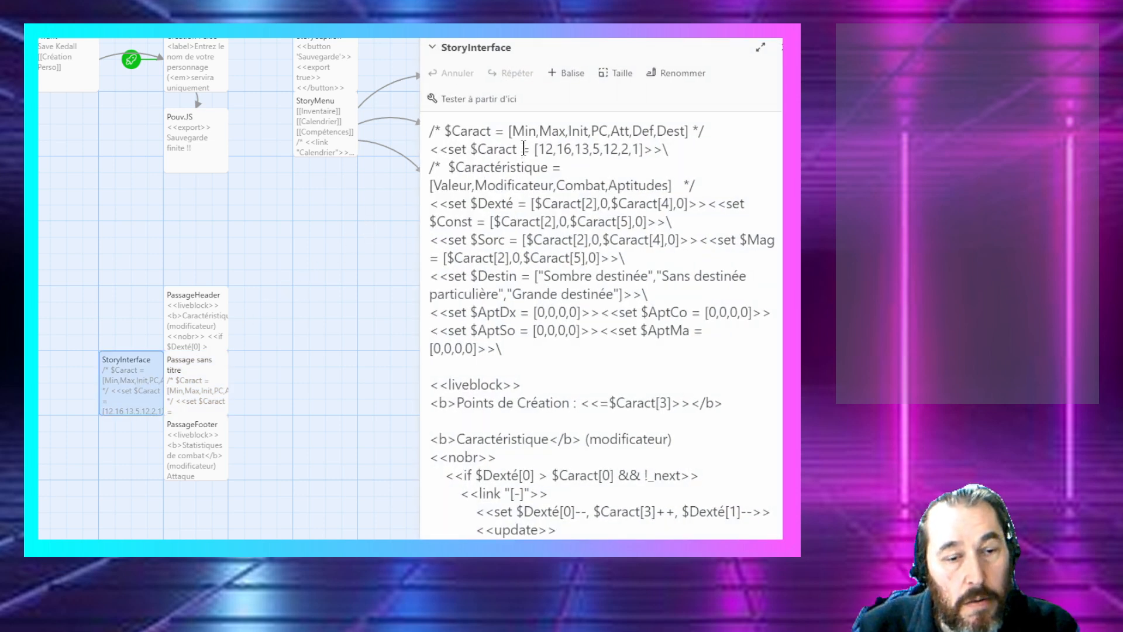
scroll(525, 148, "down", 3)
scroll(515, 170, "up", 3)
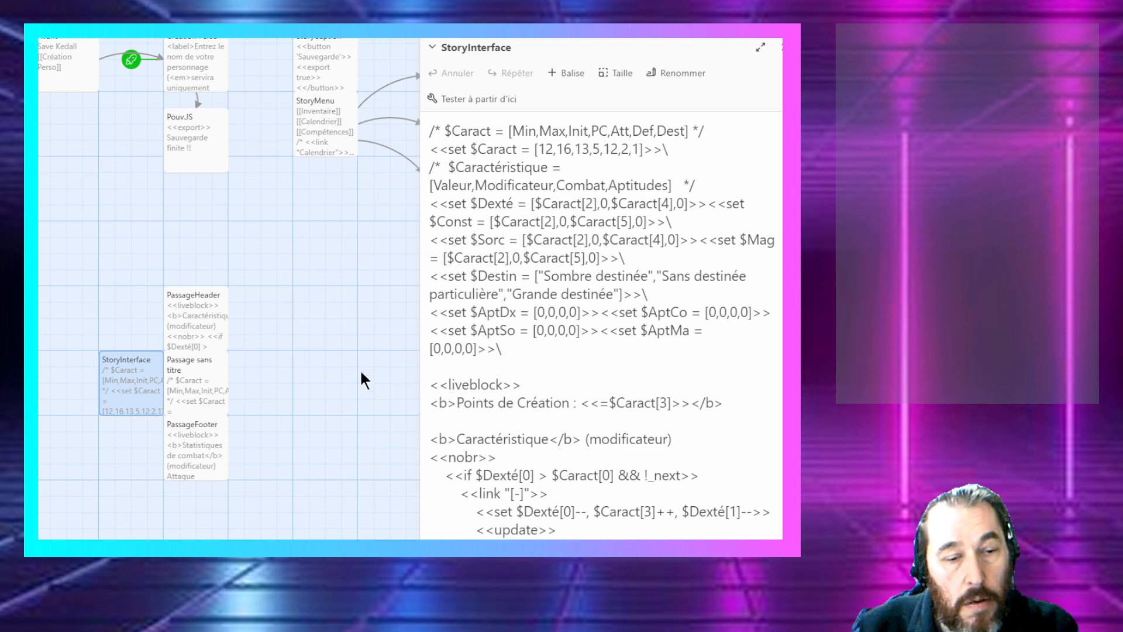
double_click(191, 380)
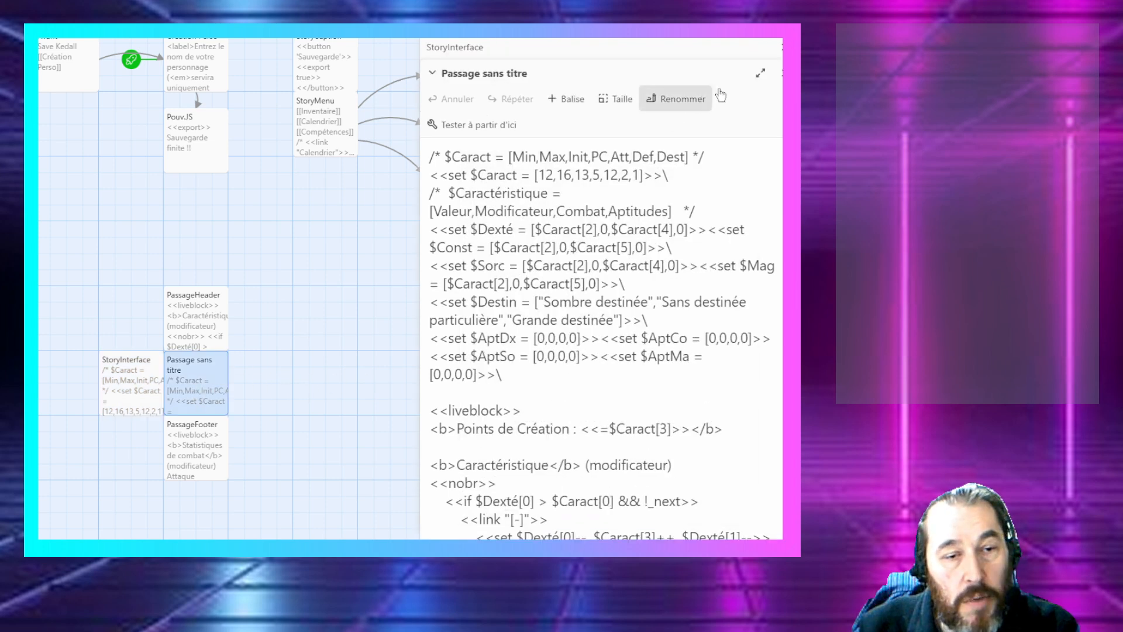
left_click(781, 73)
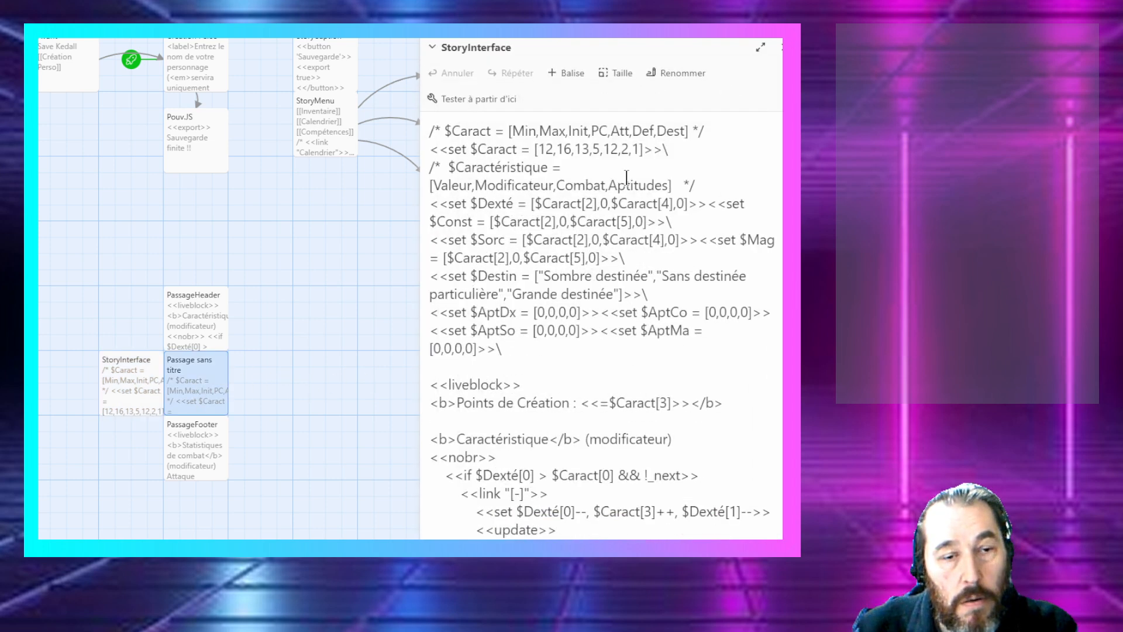
left_click(626, 178)
left_click_drag(503, 348, 382, 69)
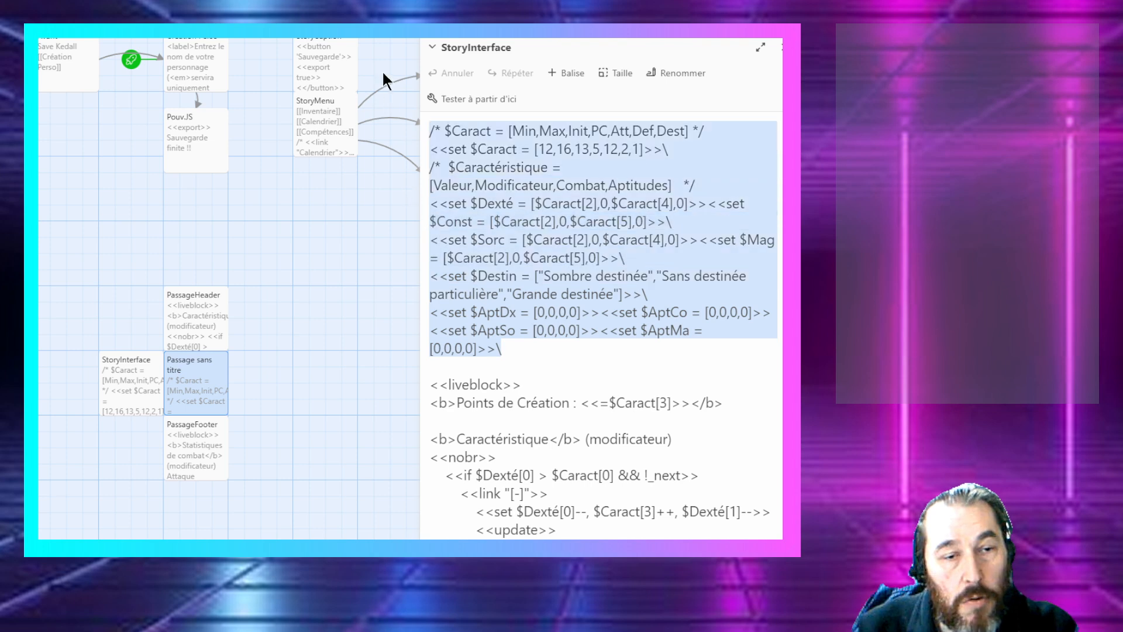
key("BackSpace")
key("Delete")
key("Delete")
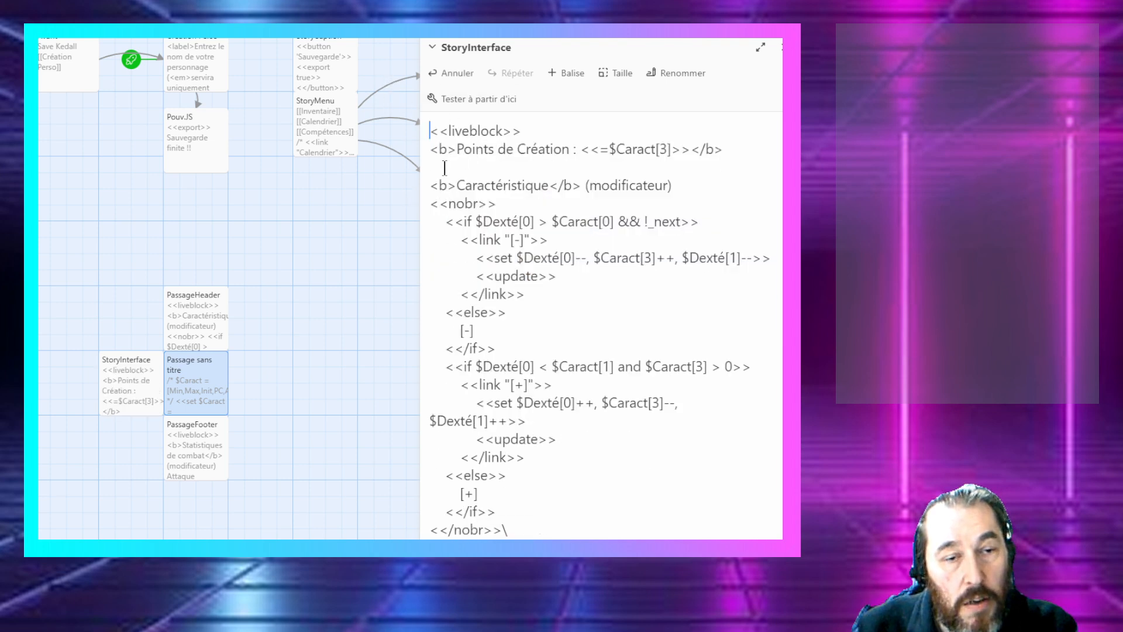
Step: Remove the Caractéristique and "Statistiques de combat" code from StoryInterface, leaving only the Points de Création line inside the liveblock
left_click_drag(478, 163, 476, 272)
left_click_drag(474, 308, 627, 521)
key("BackSpace")
key("BackSpace")
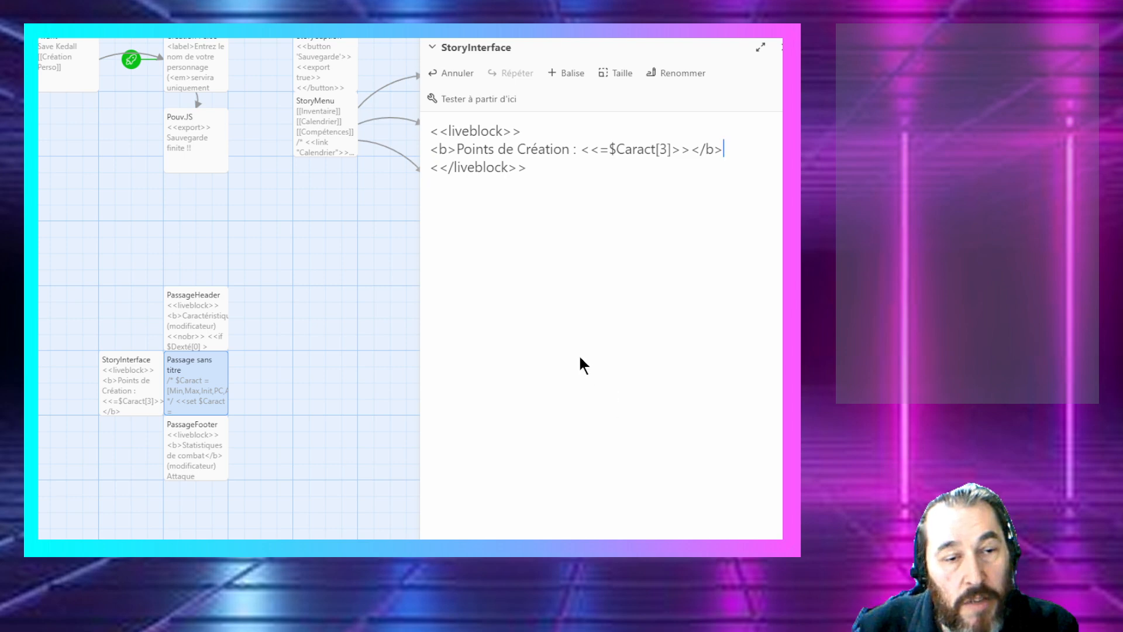
left_click(777, 47)
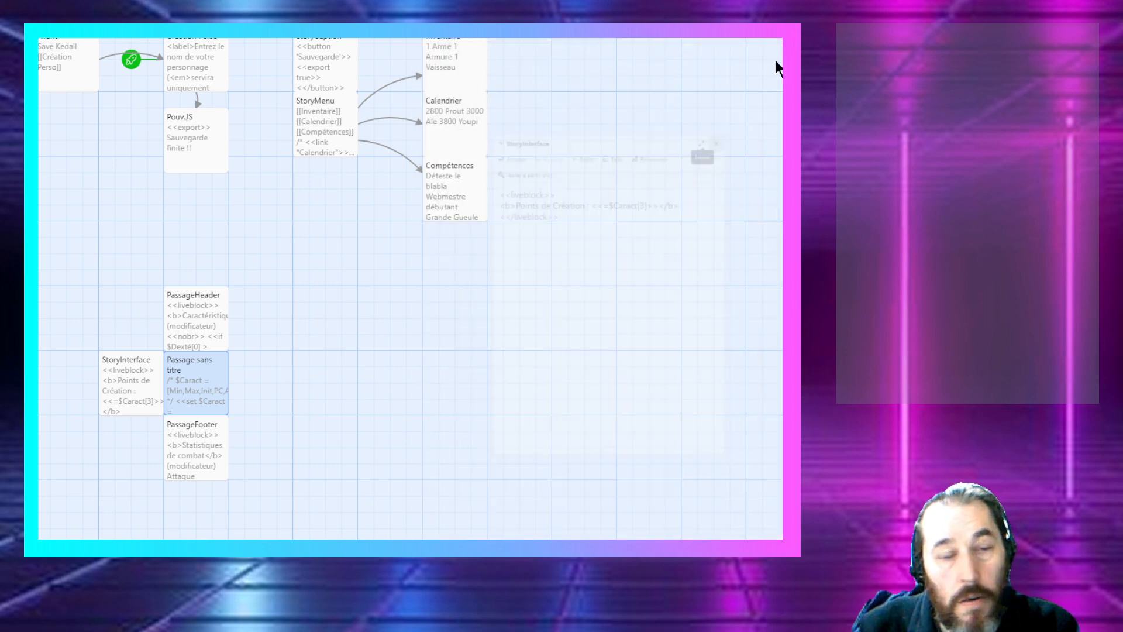
Step: Rename the untitled passage between PassageHeader and PassageFooter as "Test Caract"
double_click(204, 371)
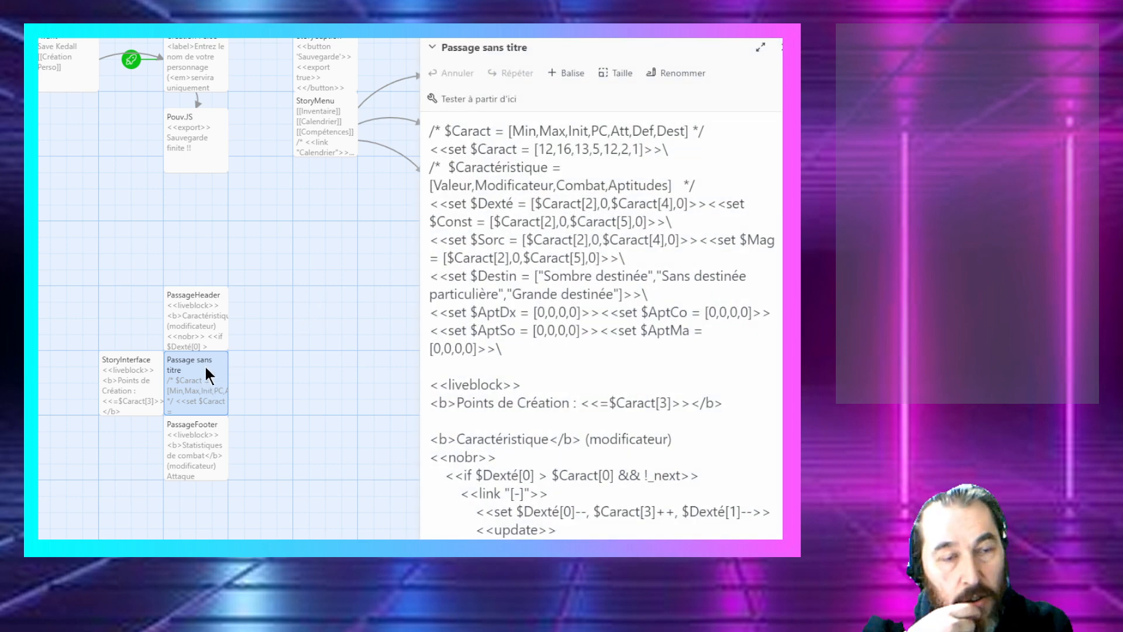
left_click(659, 74)
type("CR")
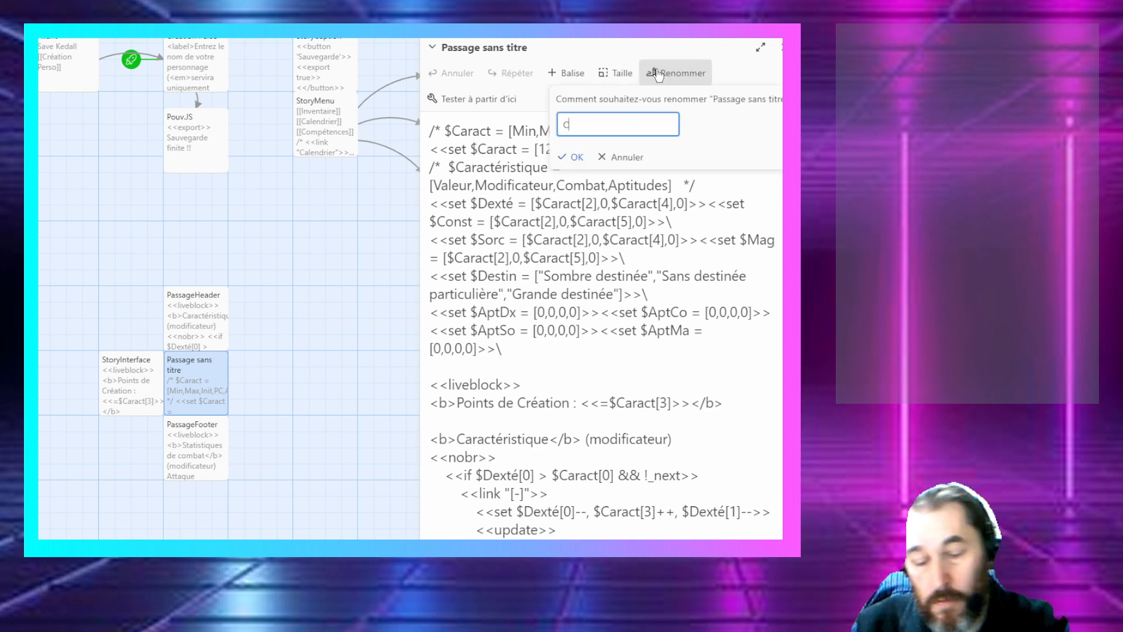
key("BackSpace")
key("BackSpace")
type("Te")
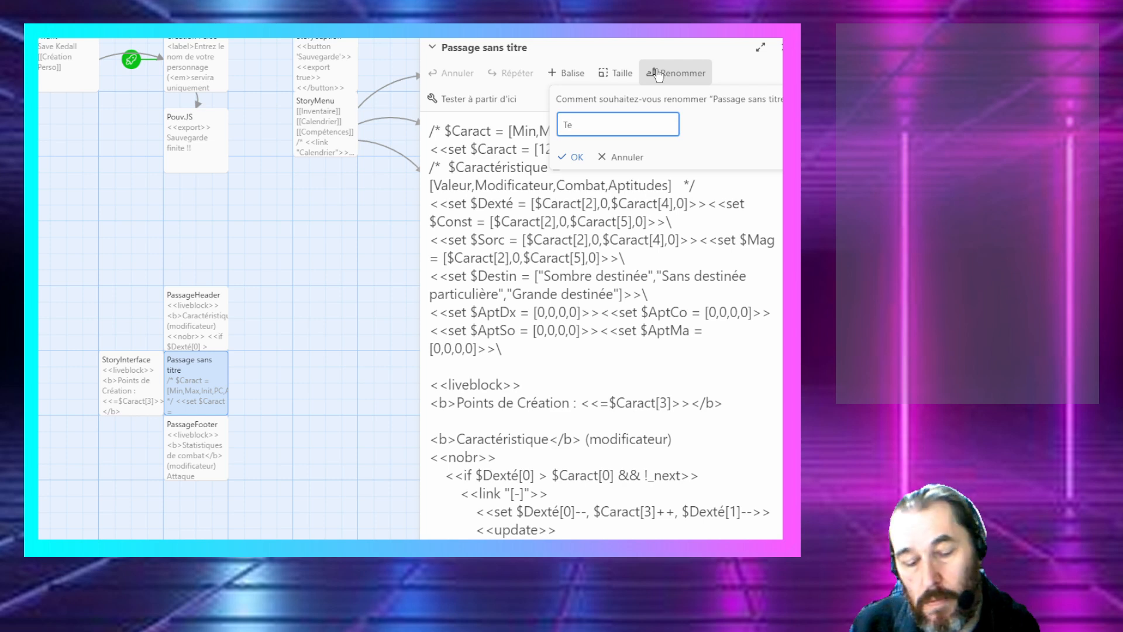
type("wst Caract")
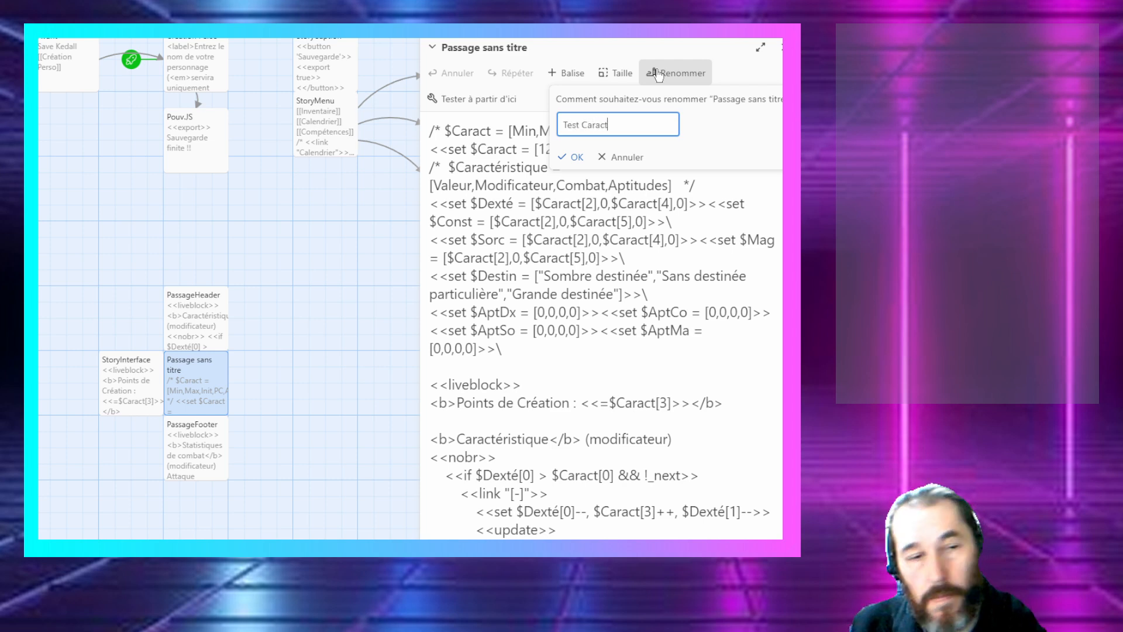
key("Return")
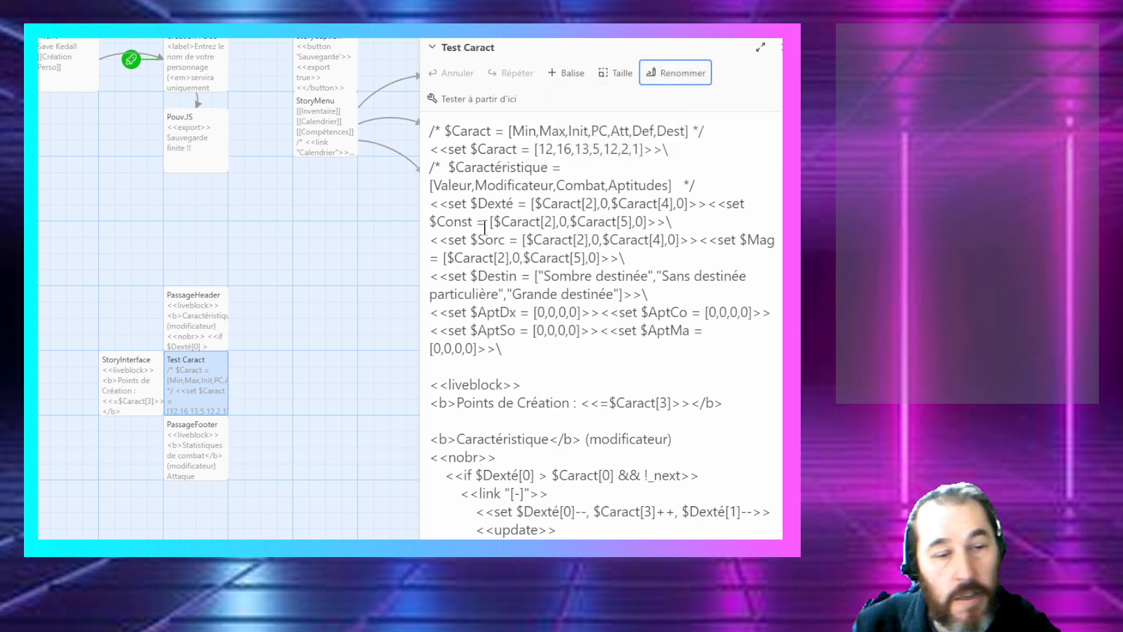
Step: Read through the Test Caract code from the variable definitions down to the "Statistiques de combat" lines, and close the passage
left_click(509, 225)
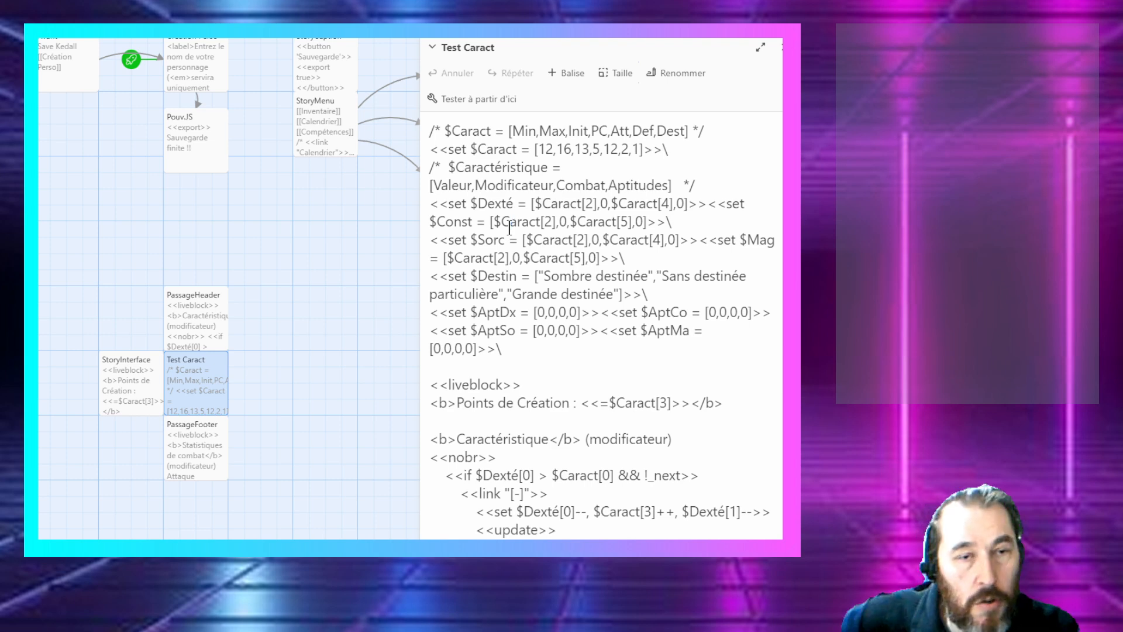
scroll(540, 313, "down", 2)
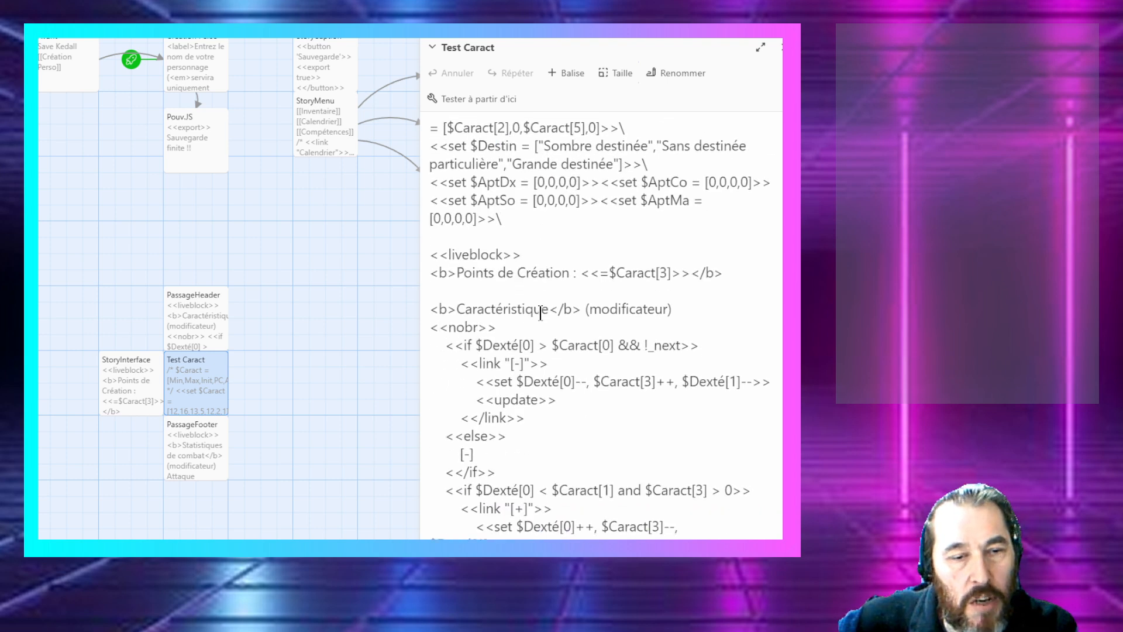
scroll(541, 315, "down", 4)
scroll(541, 307, "up", 4)
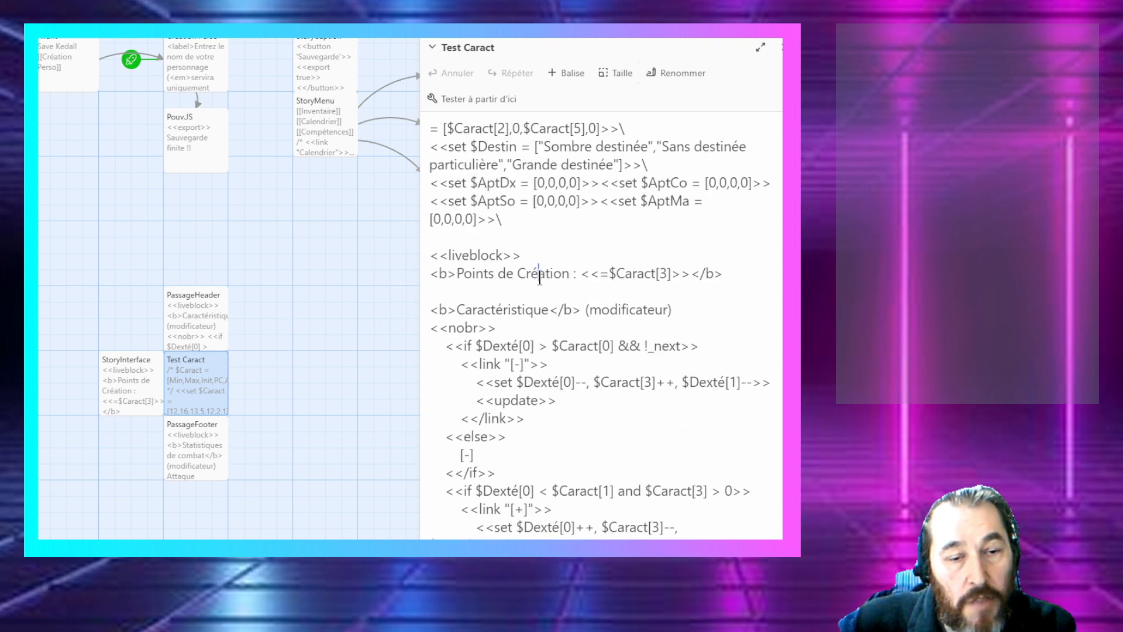
scroll(514, 345, "down", 4)
scroll(513, 347, "down", 1)
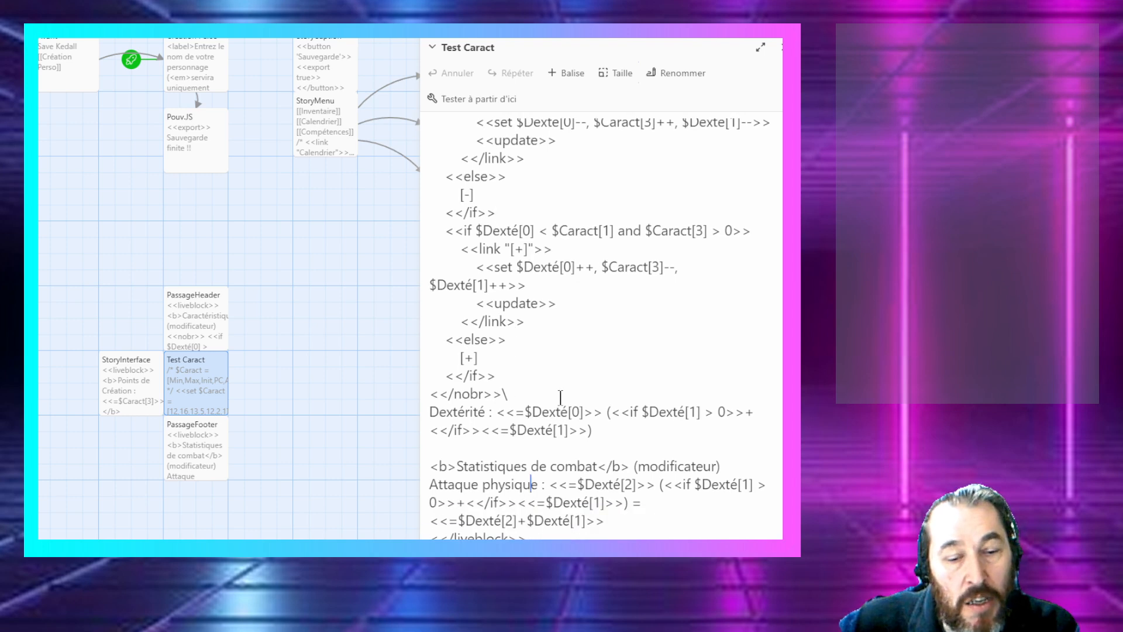
left_click(779, 47)
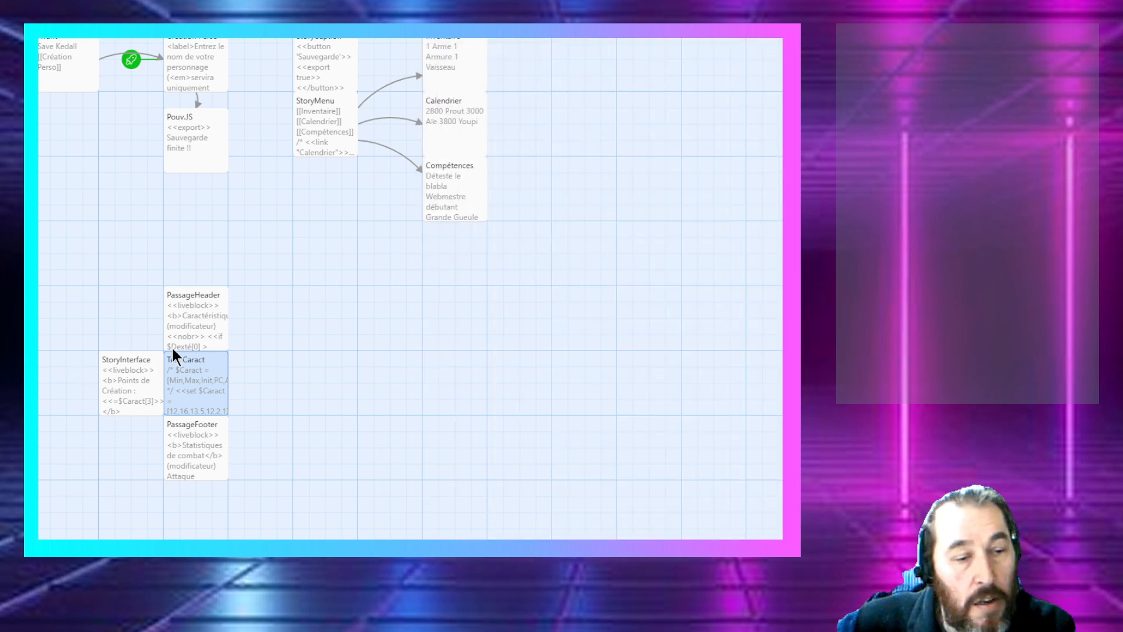
Step: Delete the whole nobr block with the [-] and [+] links from PassageHeader, keeping the Dextérité line directly under the Caractéristique heading
double_click(206, 320)
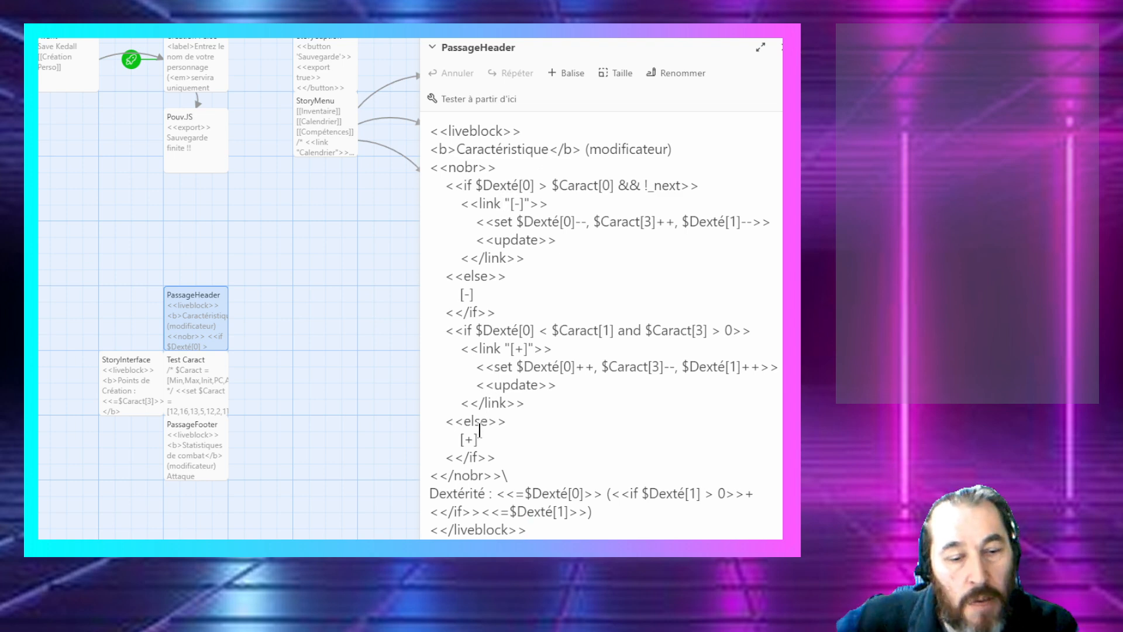
left_click(519, 474)
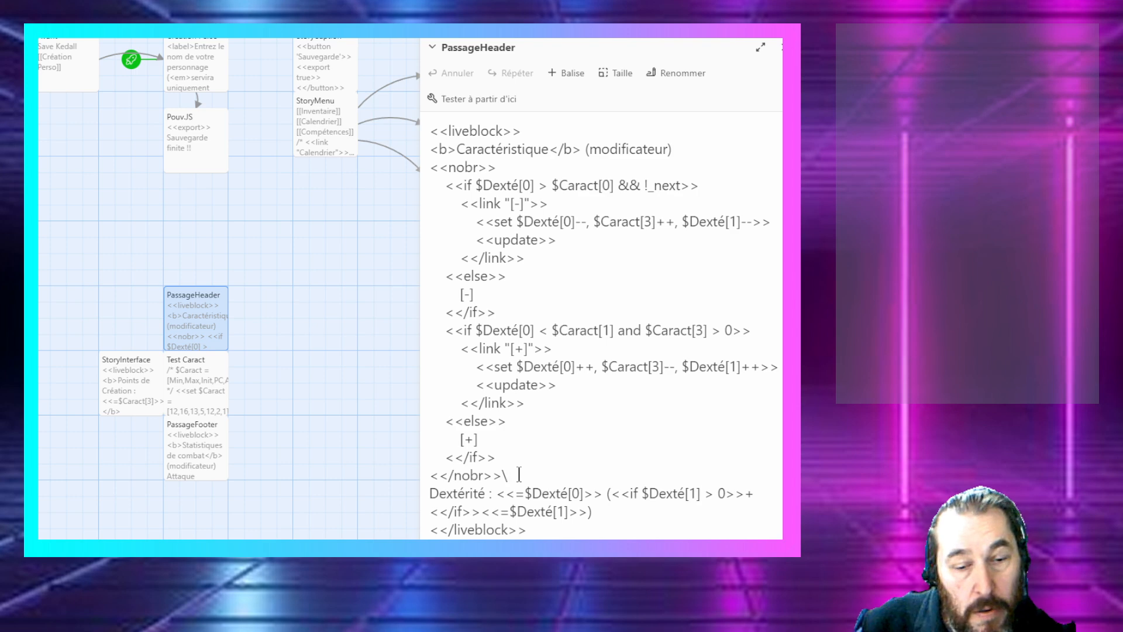
left_click_drag(520, 474, 349, 168)
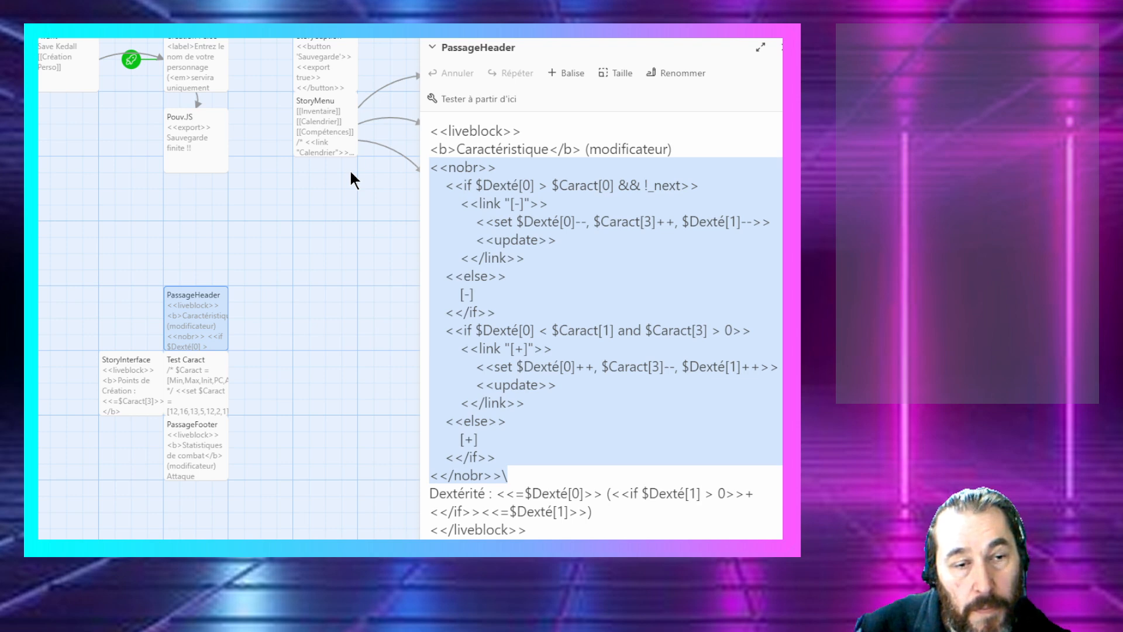
key("Delete")
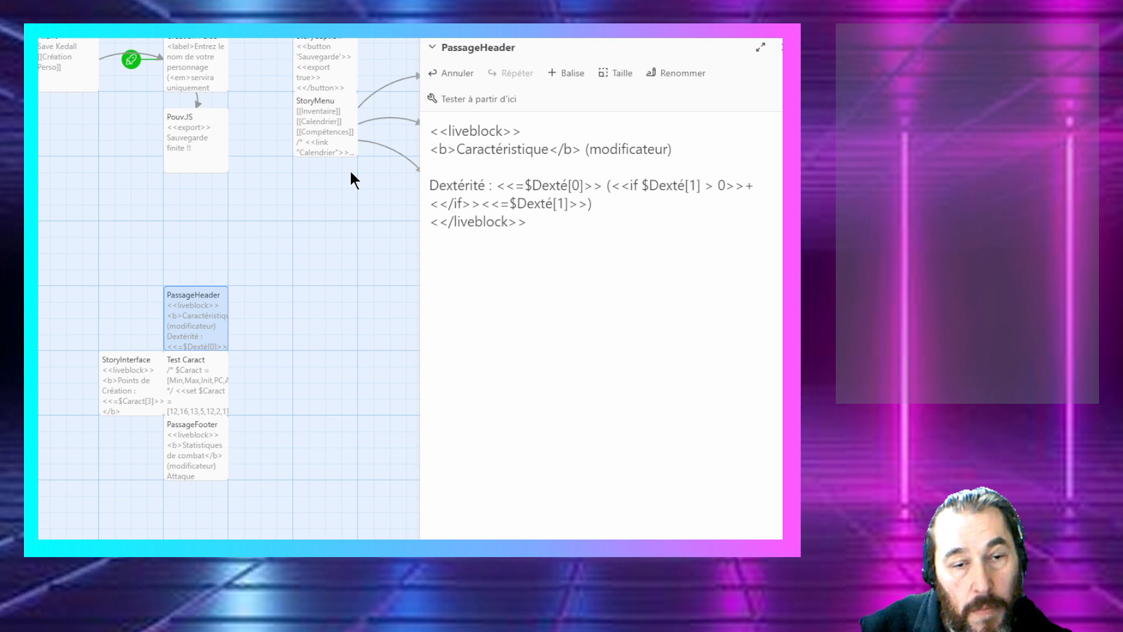
key("Delete")
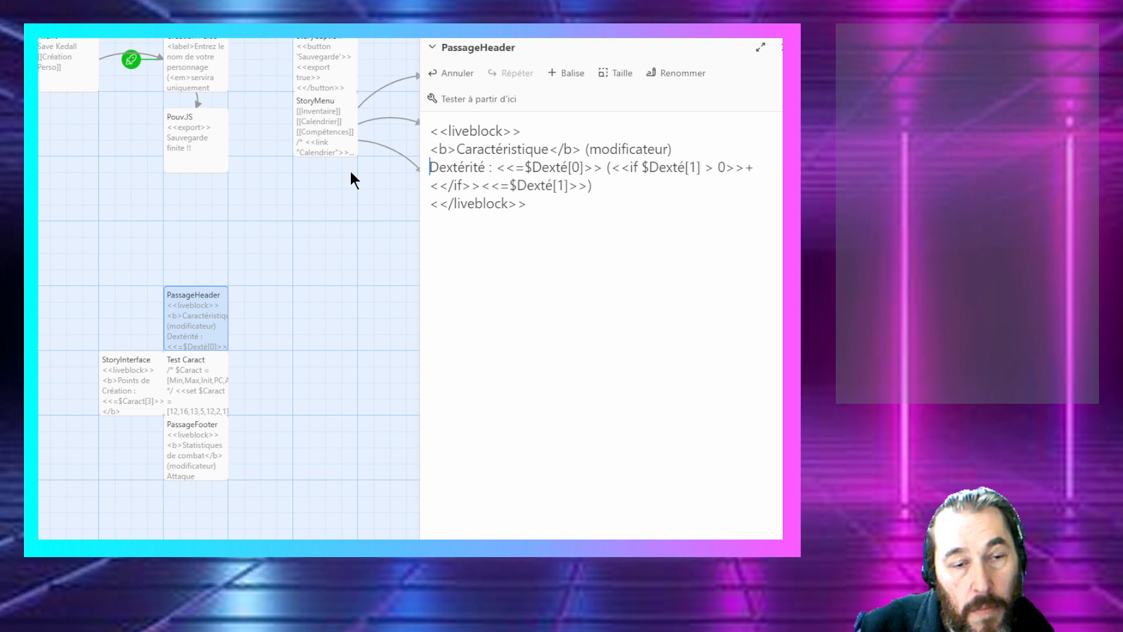
left_click(780, 47)
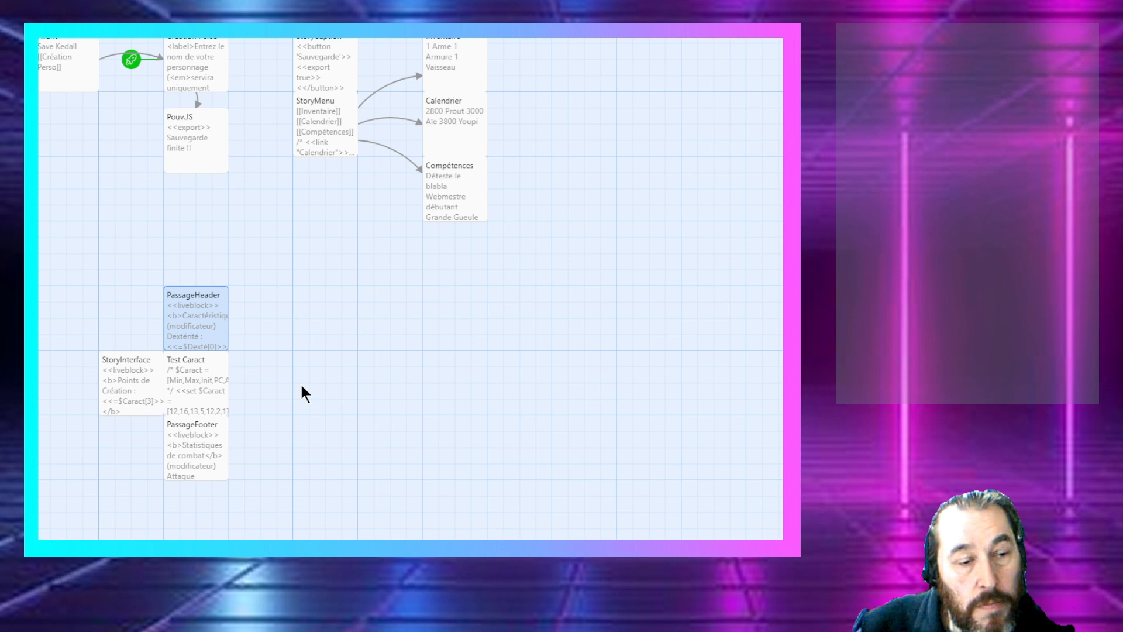
Step: Review the code split across PassageFooter, PassageHeader, Test Caract and StoryInterface, closing each passage after checking it
double_click(212, 447)
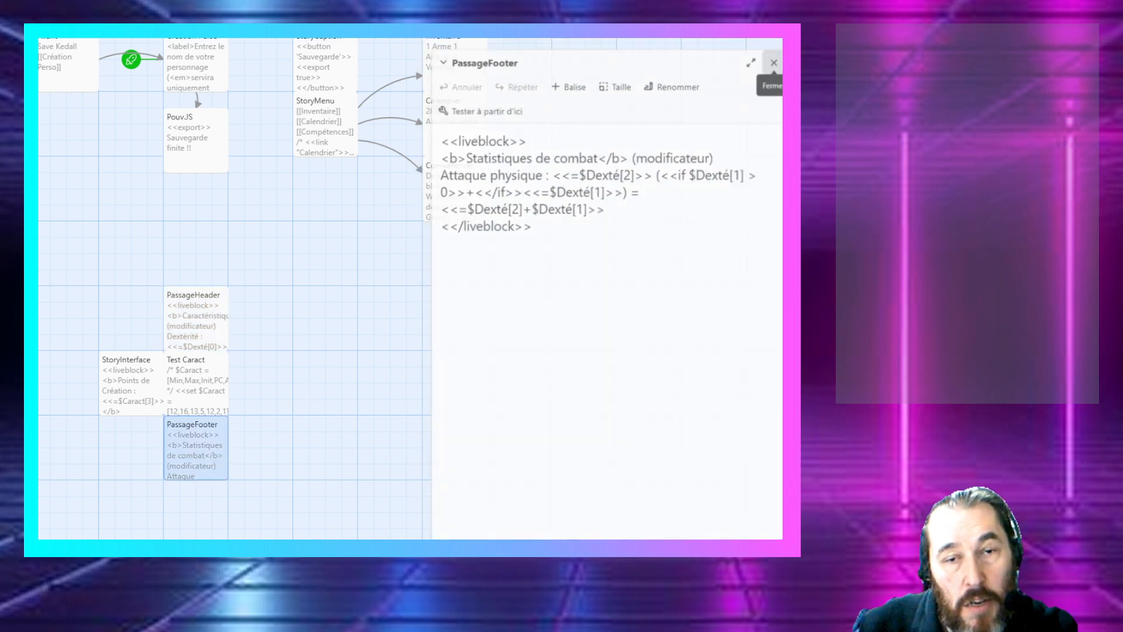
left_click(781, 46)
double_click(205, 315)
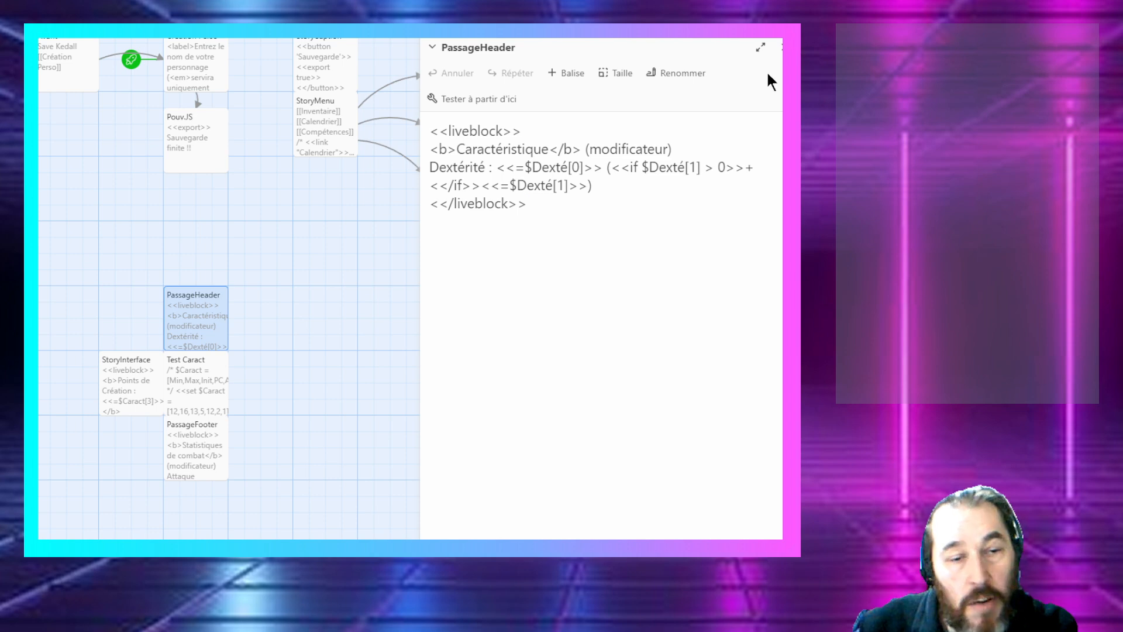
left_click(780, 46)
double_click(181, 385)
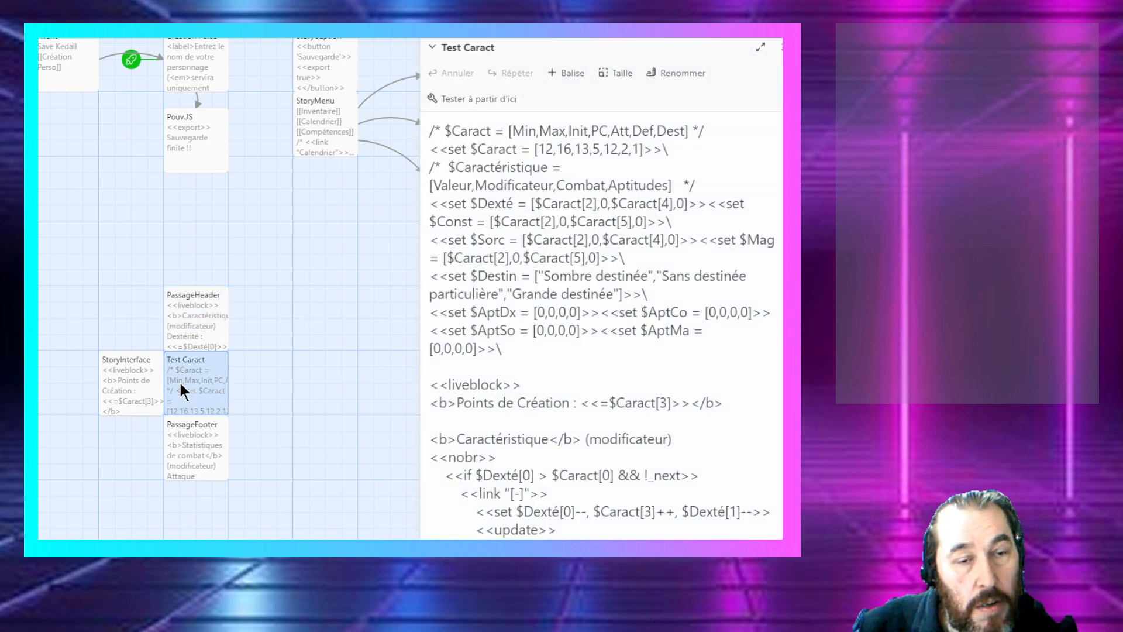
left_click(781, 47)
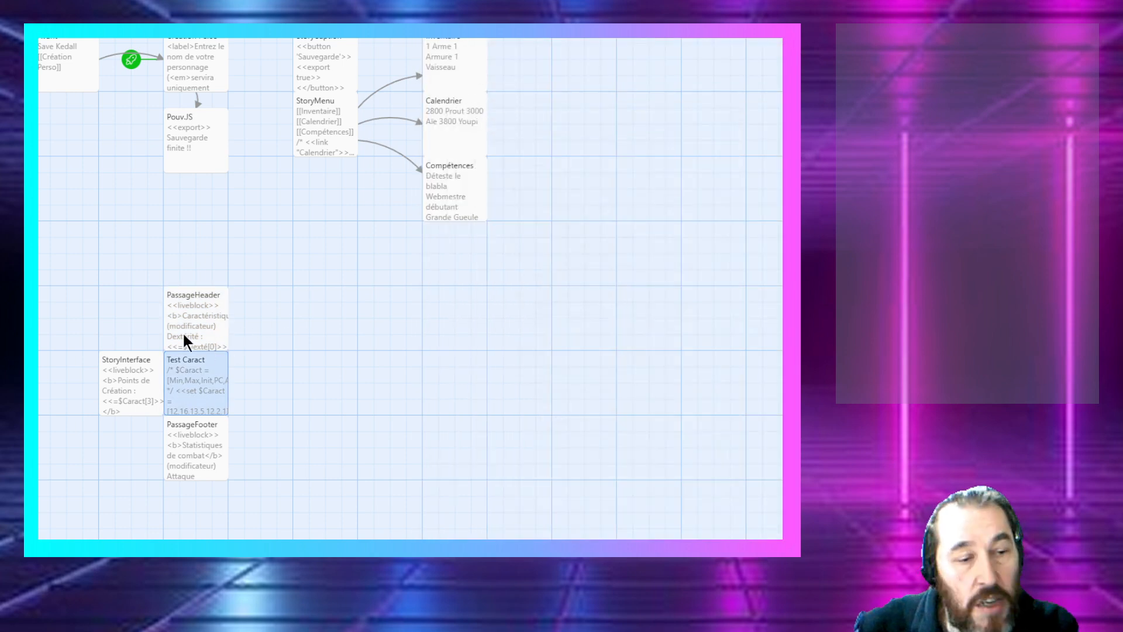
double_click(180, 330)
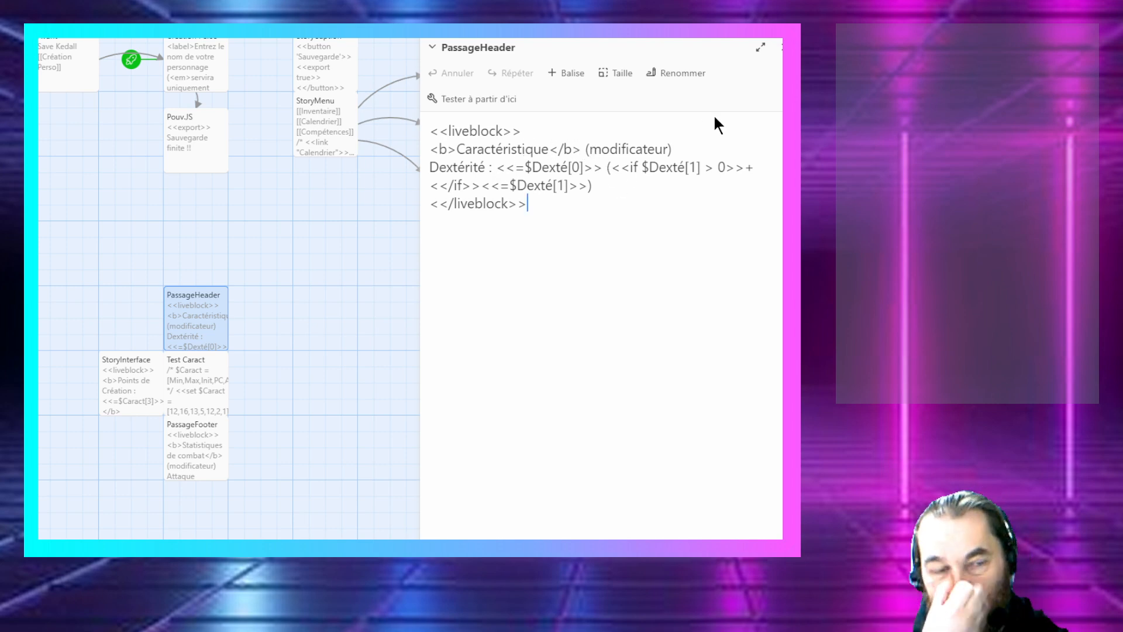
left_click(780, 47)
double_click(142, 382)
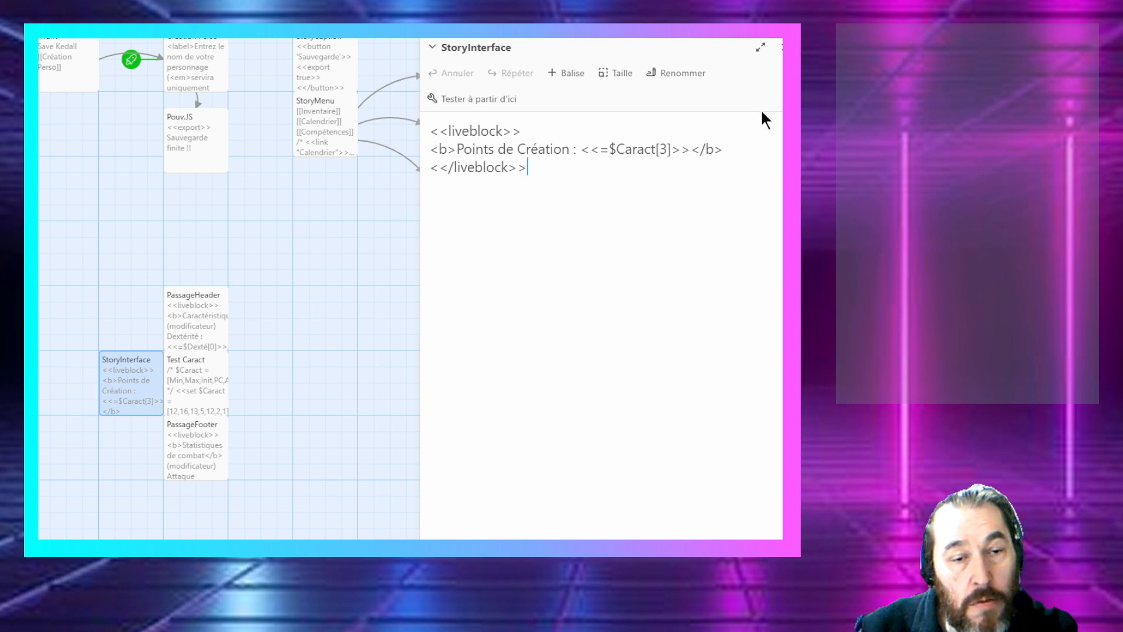
left_click(780, 48)
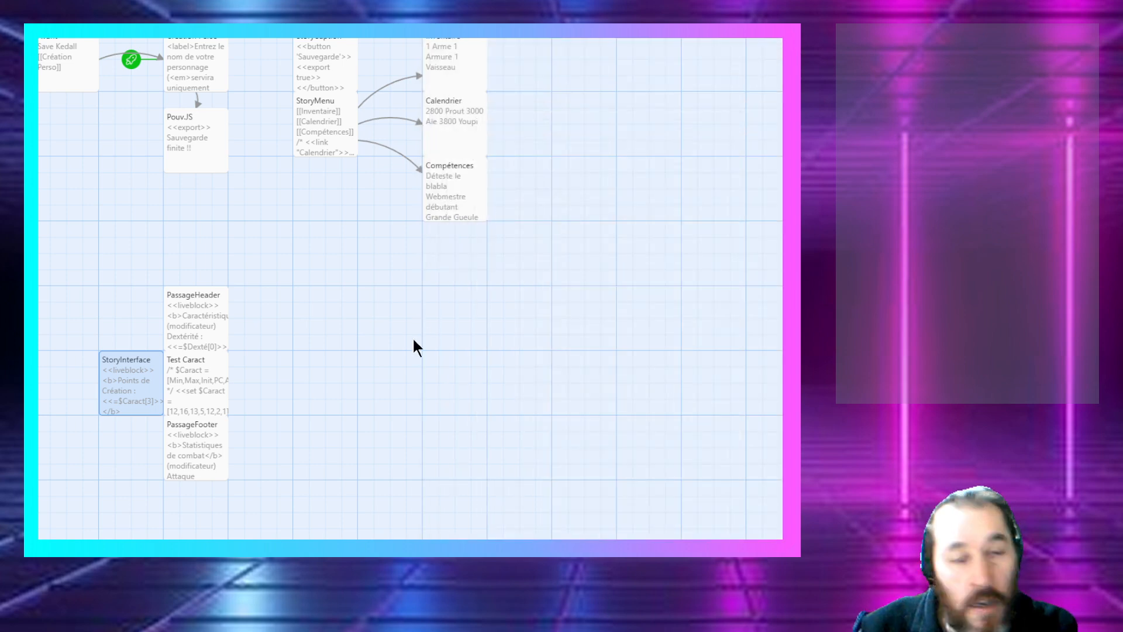
Step: Test the story starting from the Test Caract passage and return to the Twine editor
double_click(186, 384)
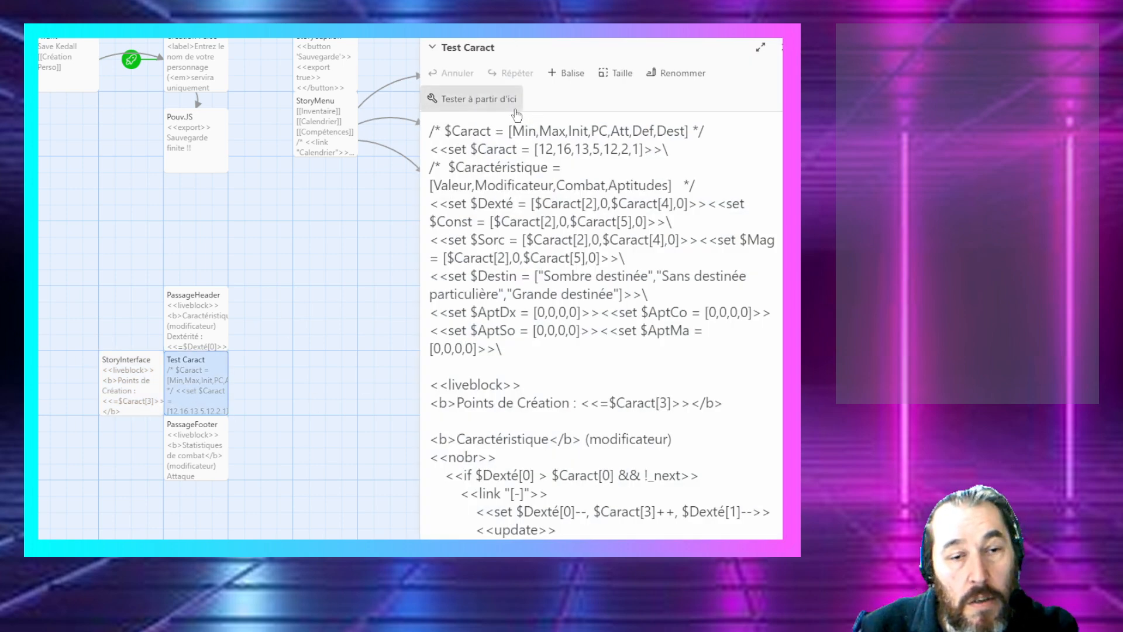
left_click(517, 114)
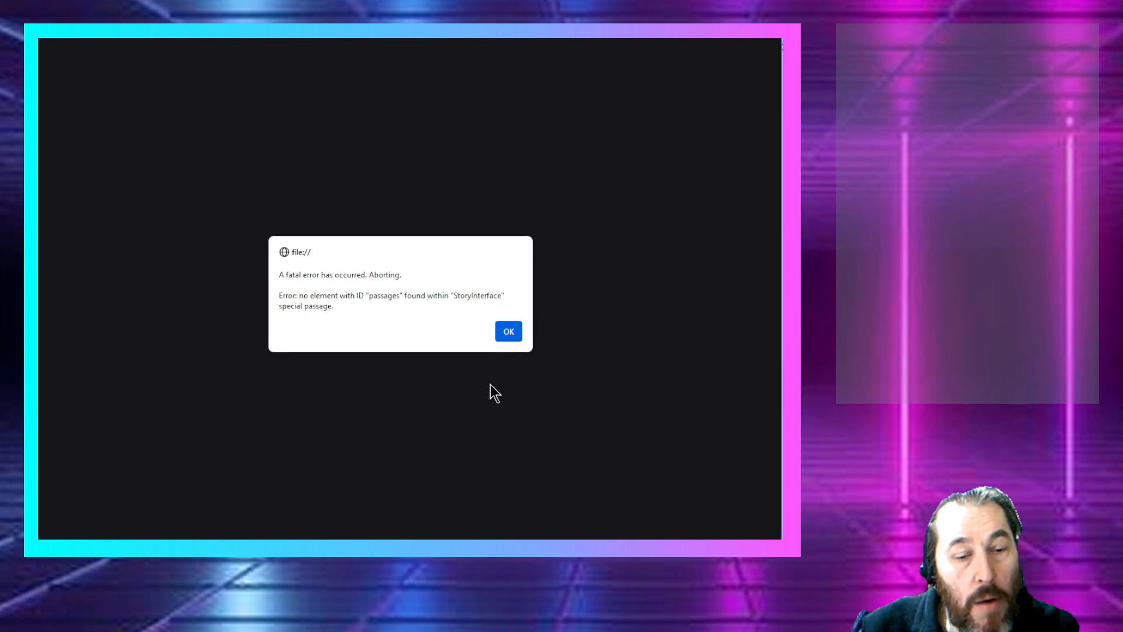
left_click(509, 333)
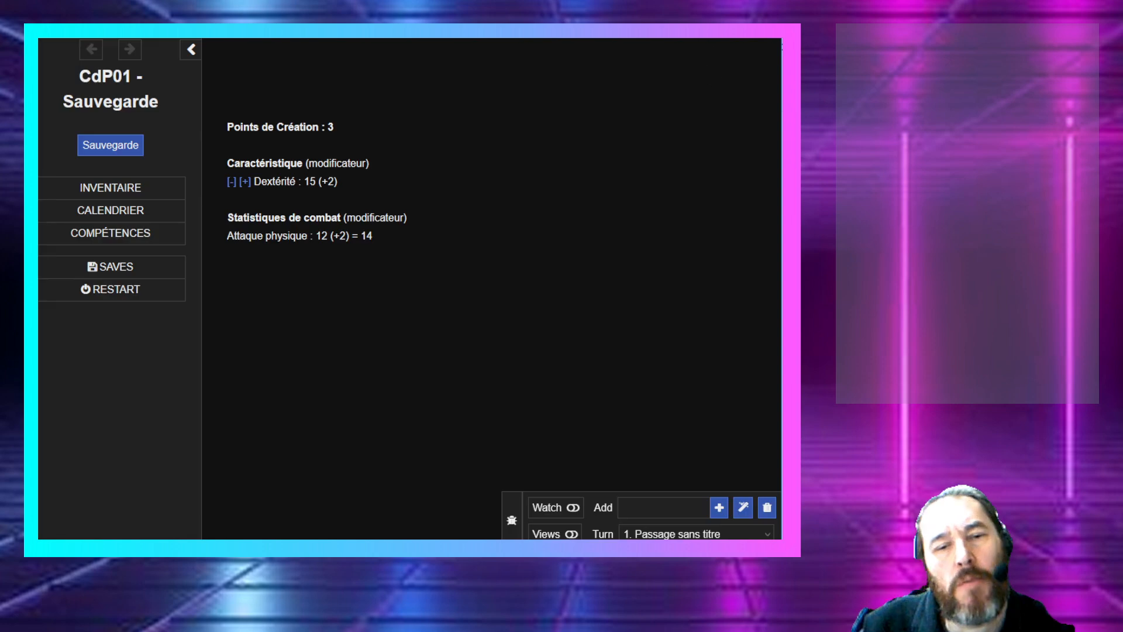
key("alt+Tab")
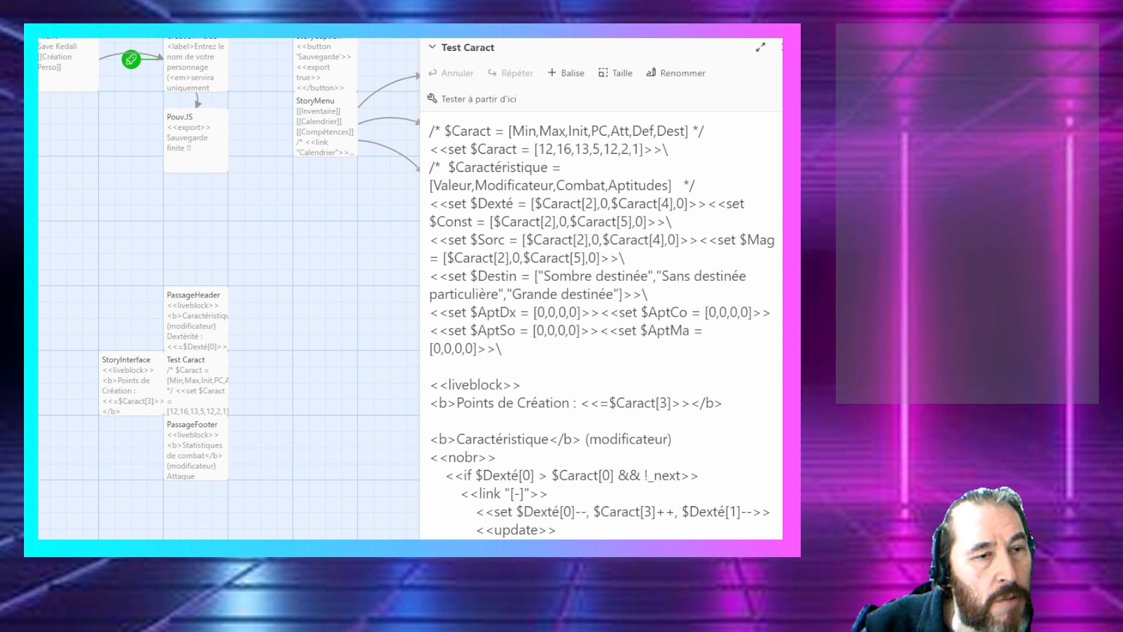
Step: Look over the passages of the "CdP00 - FA" story for a reference setup, and return to the story library
left_click(52, 30)
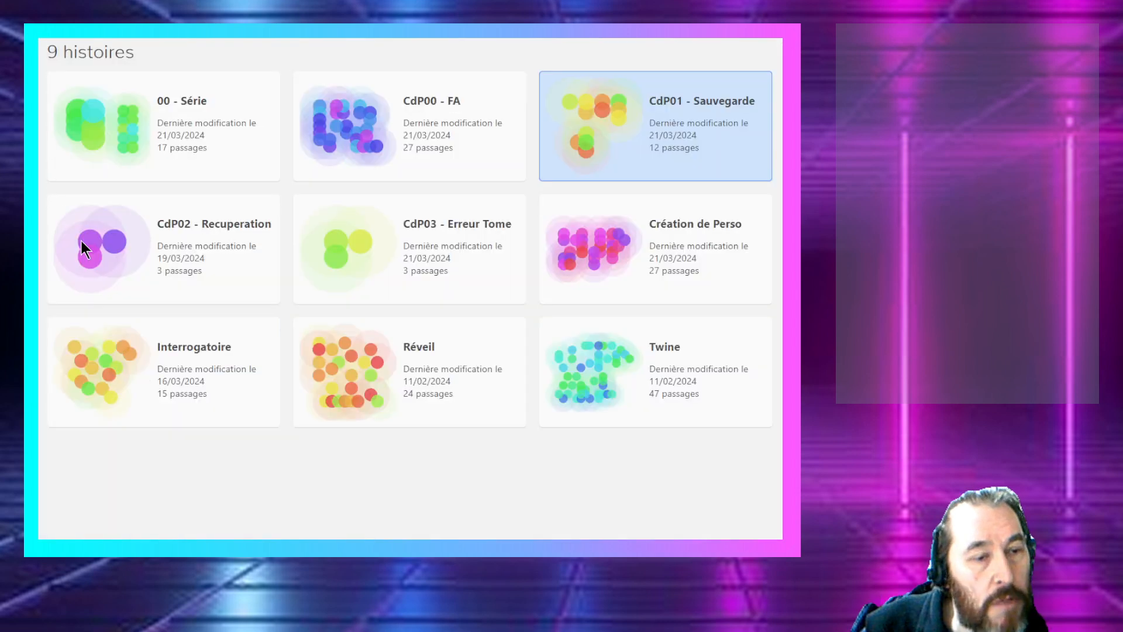
double_click(359, 162)
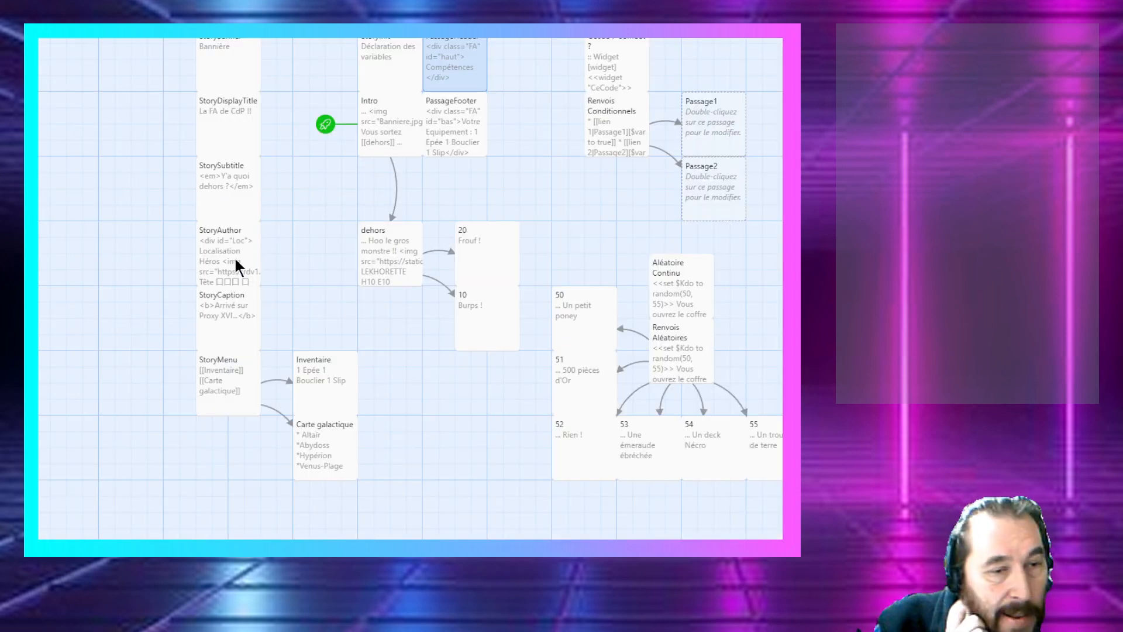
left_click(232, 321)
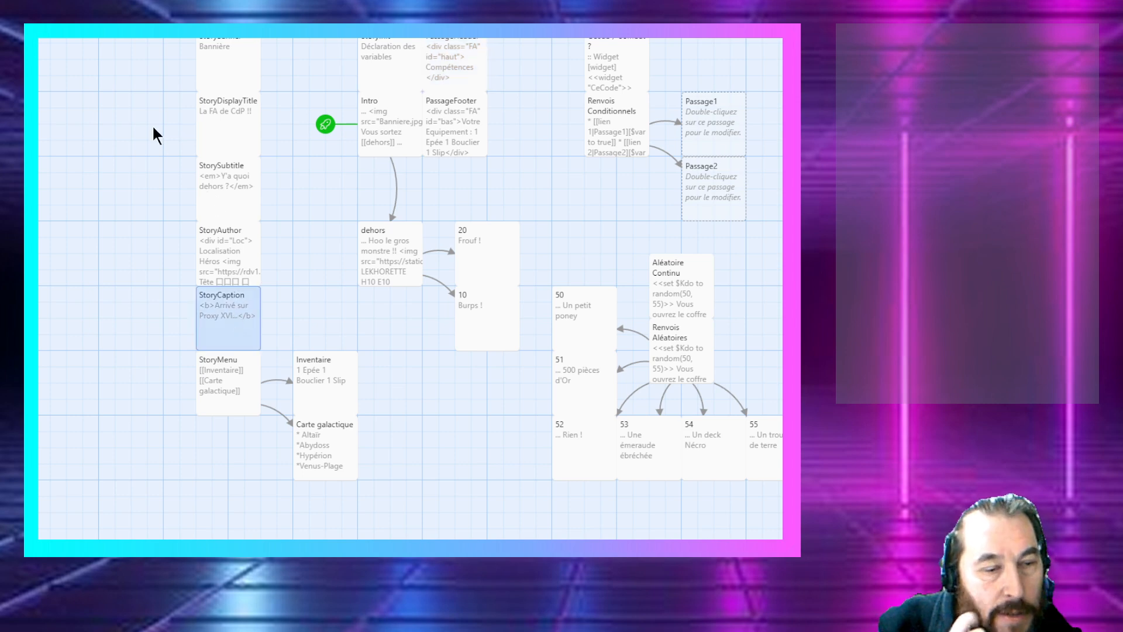
left_click(52, 29)
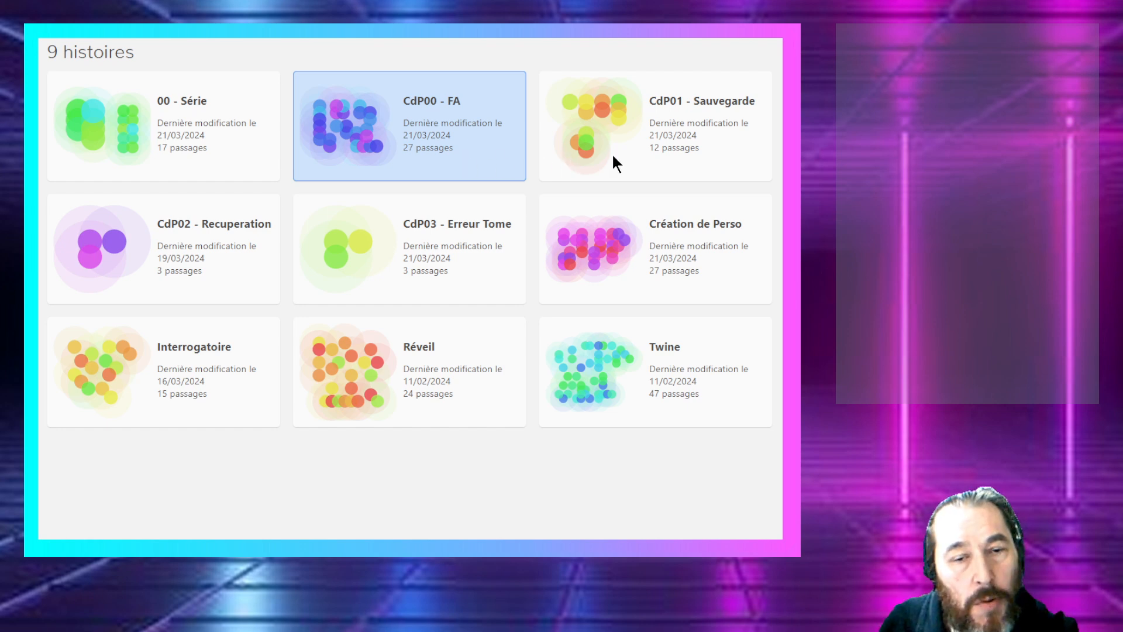
double_click(373, 138)
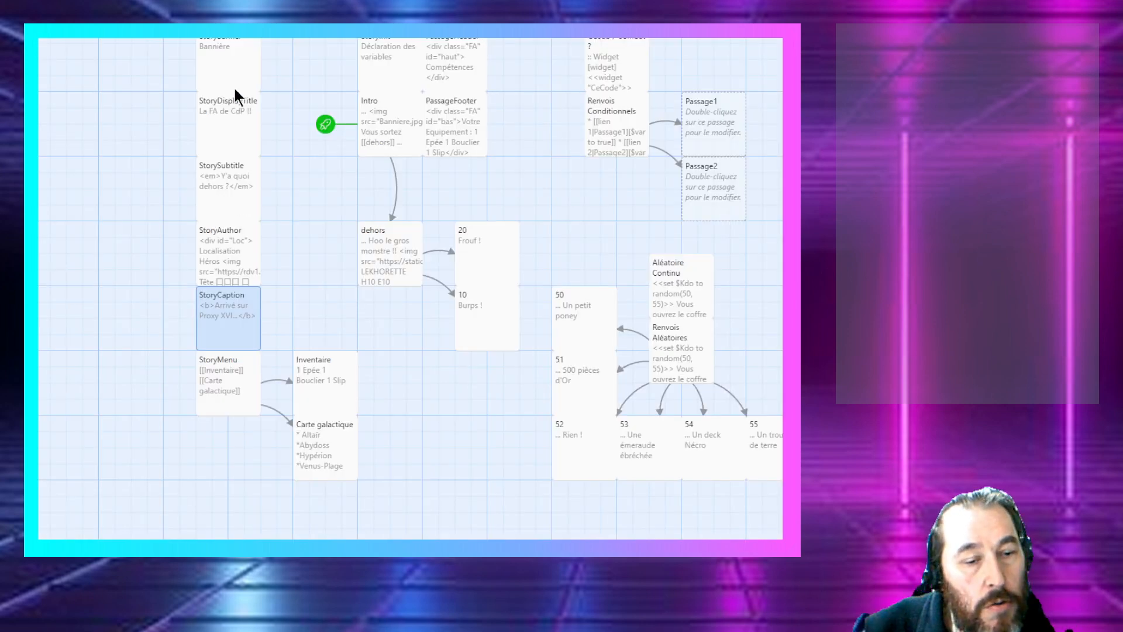
left_click(52, 30)
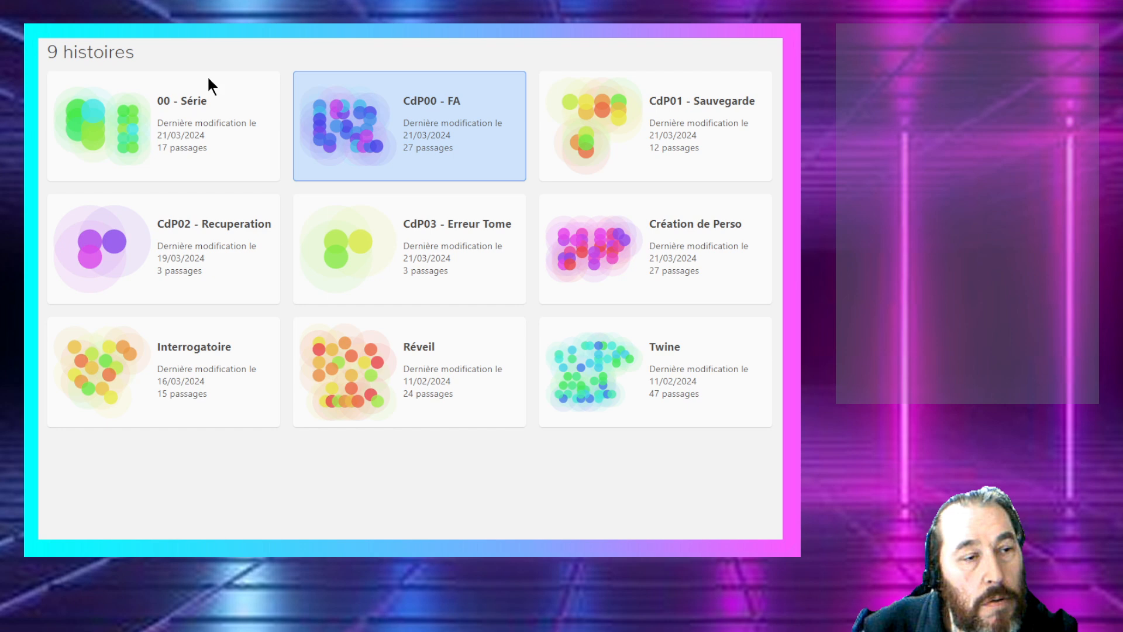
Step: Reopen the "CdP01 - Sauvegarde" story, check the code of its StoryInterface passage, and collapse that passage's editor
double_click(630, 125)
double_click(111, 366)
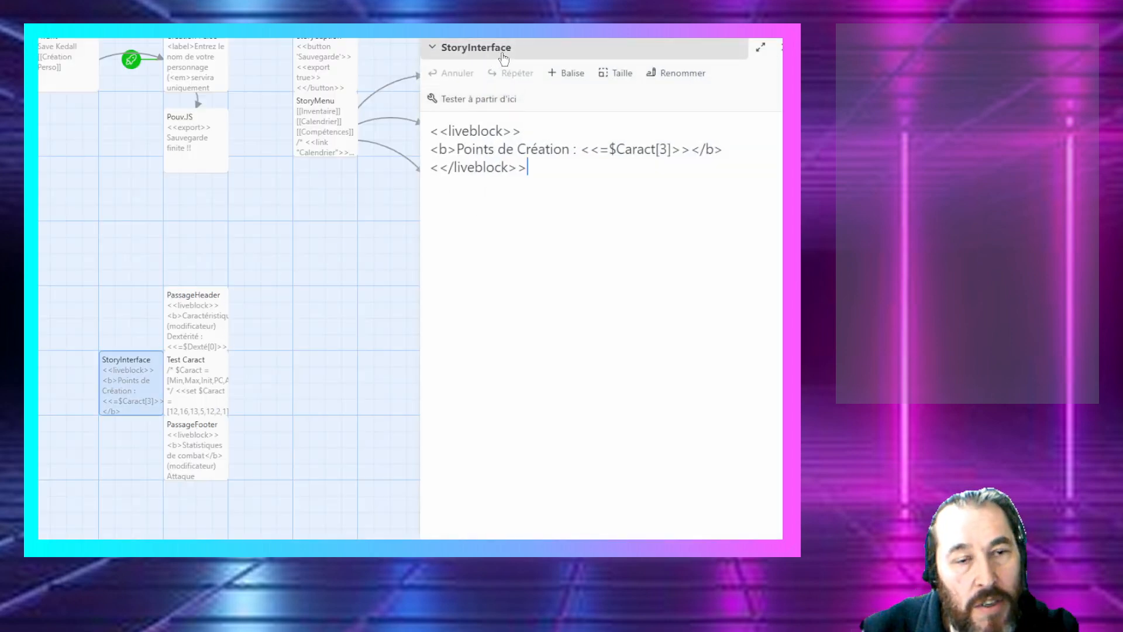
left_click(486, 47)
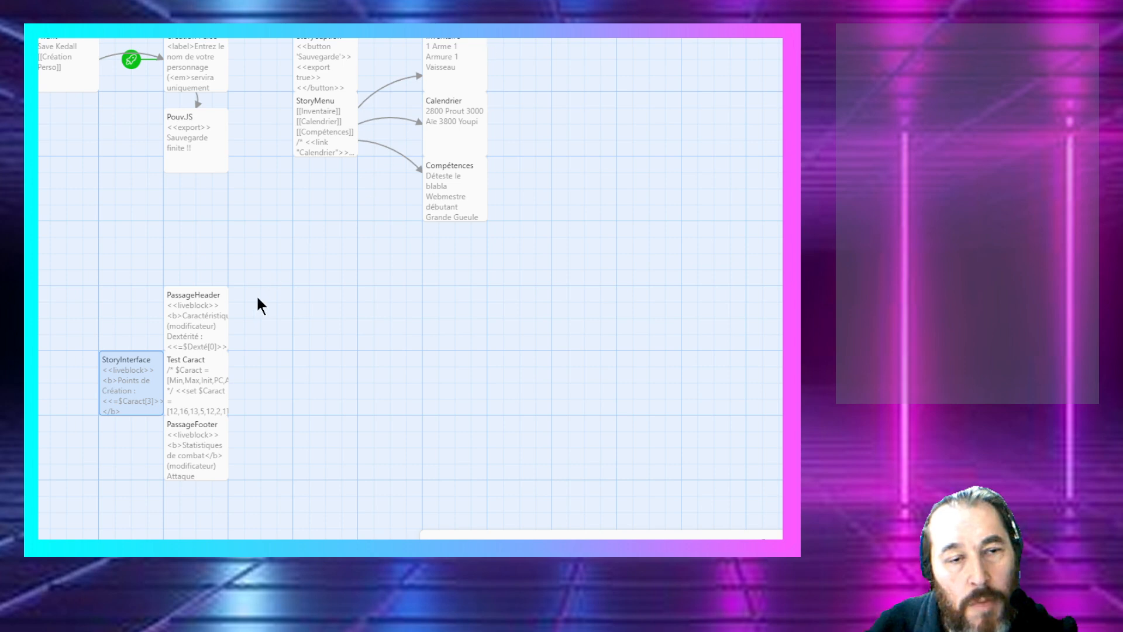
Step: Try to rename the StoryInterface passage to StoryCaption, and close its editor
left_click(471, 534)
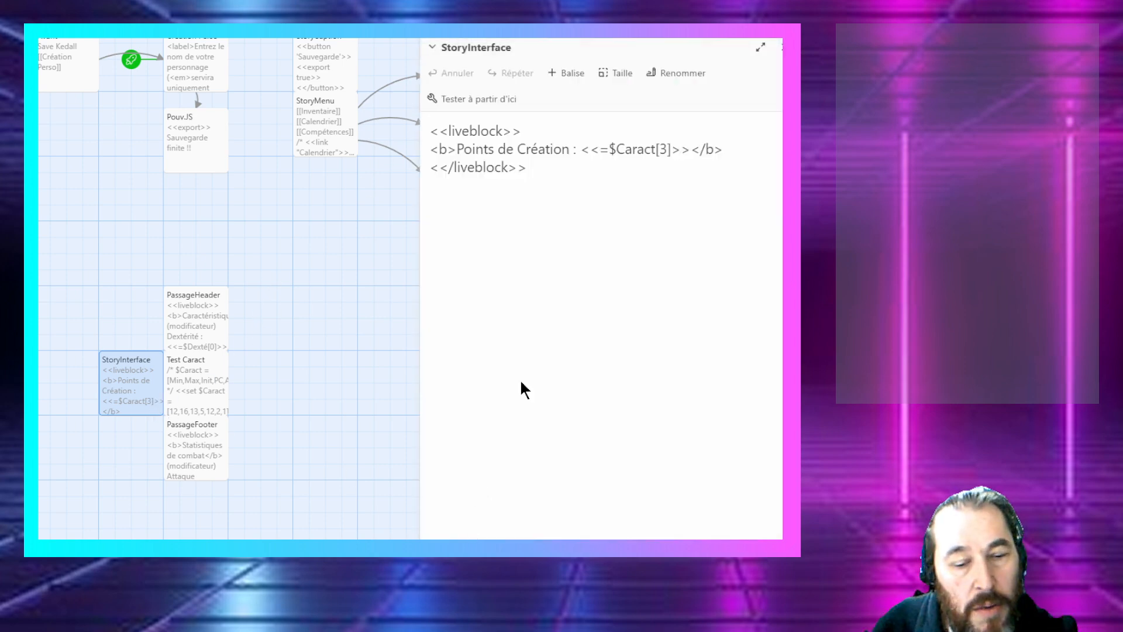
left_click(651, 83)
key("End")
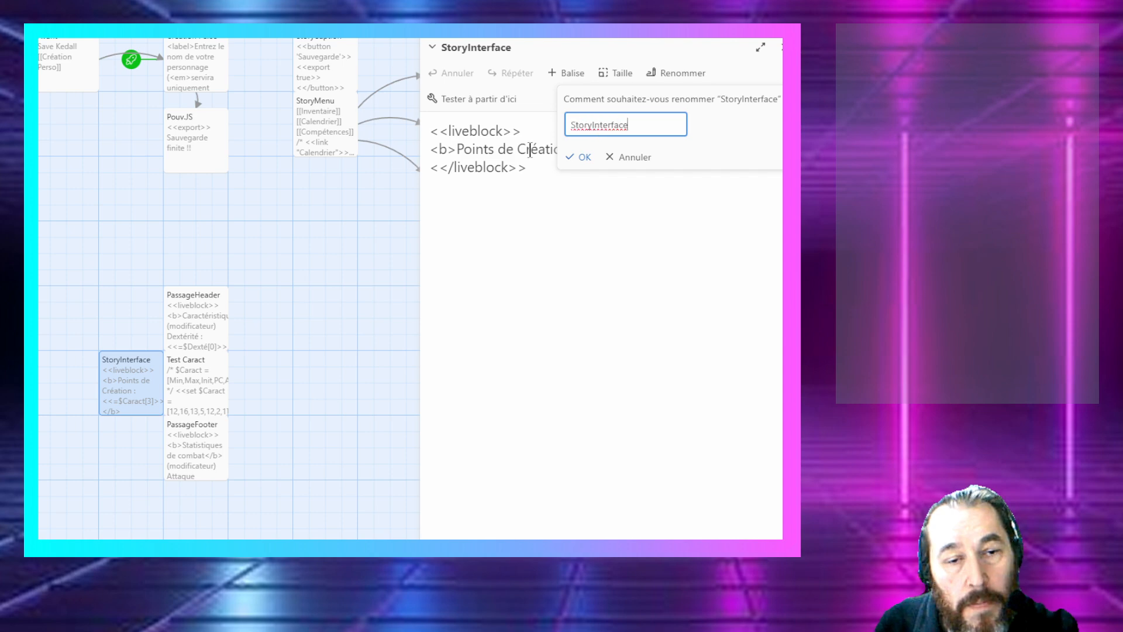
key("BackSpace")
key("BackSpace")
key("BackSpace")
key("BackSpace")
key("BackSpace")
key("BackSpace")
key("BackSpace")
key("BackSpace")
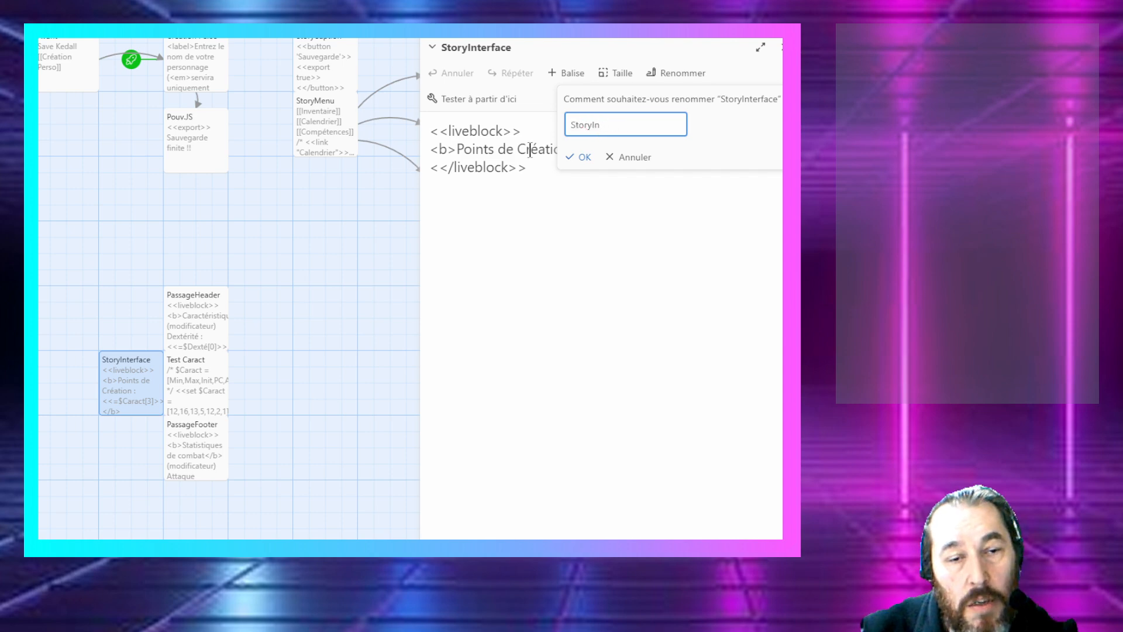
type("Caption")
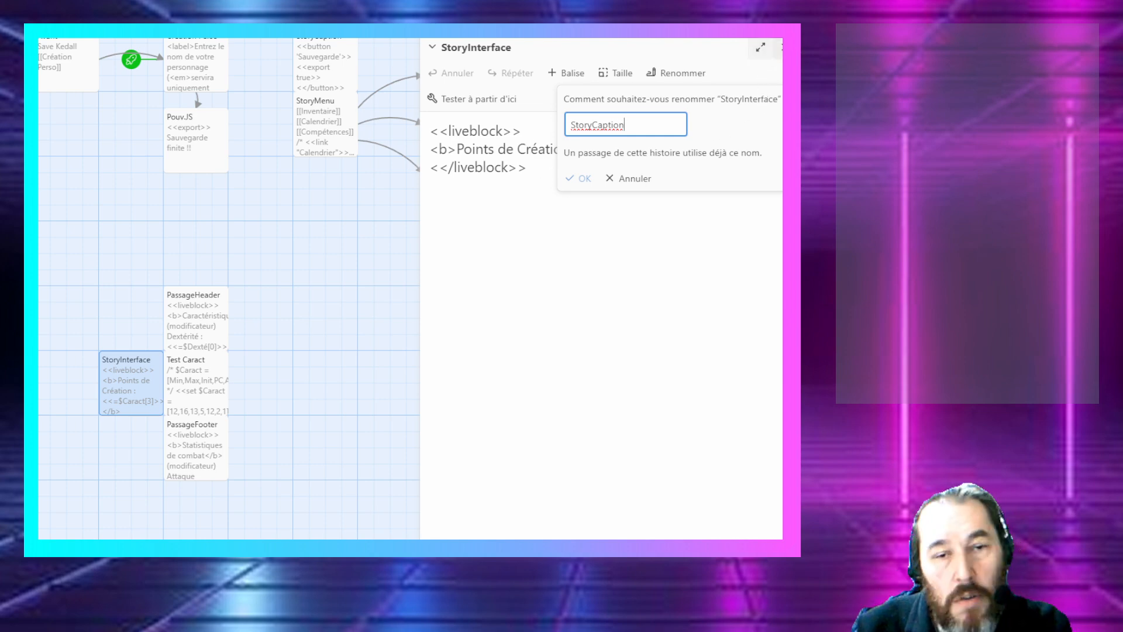
key("Escape")
left_click(780, 47)
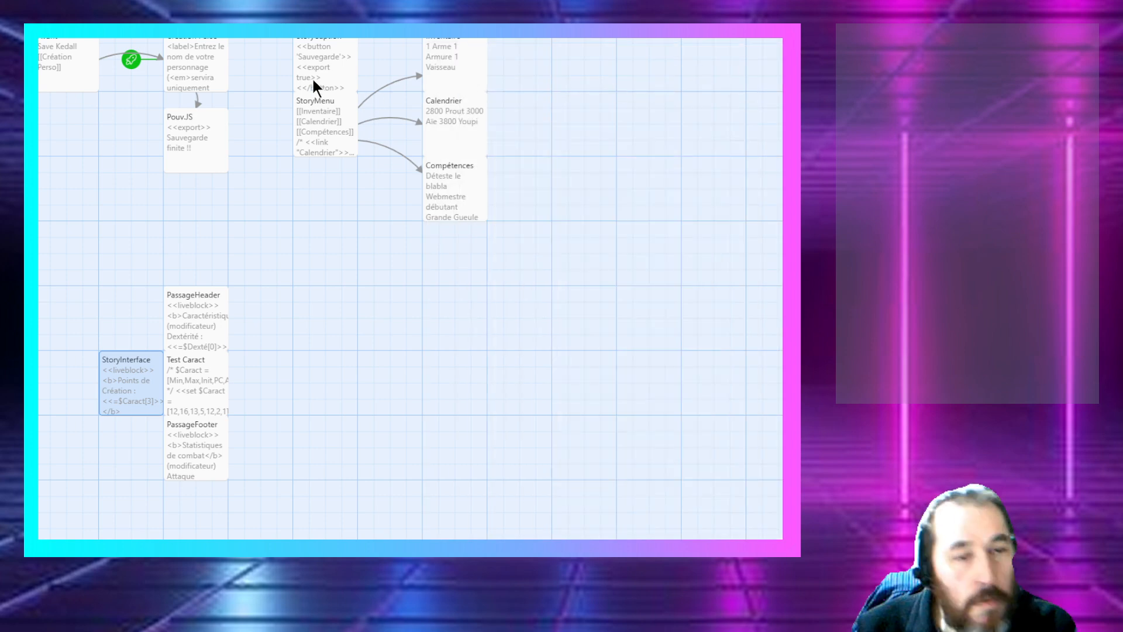
Step: Check the code of the StoryCaption passage, and look over the StoryCaption and StoryMenu passages of the "CdP00 - FA" story for reference
double_click(314, 74)
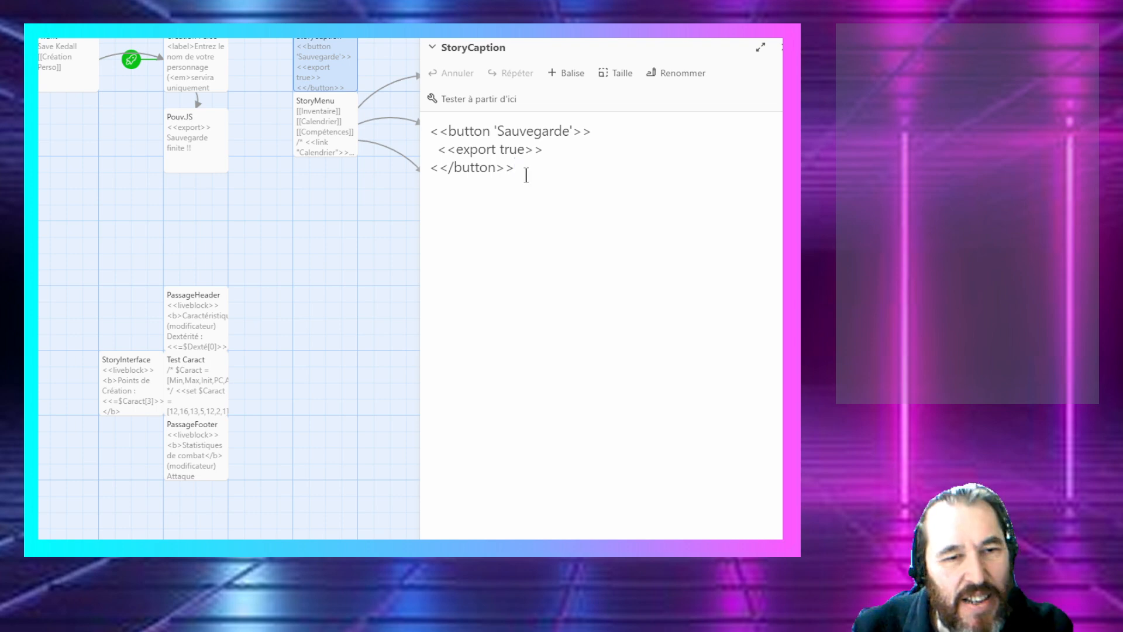
left_click(781, 47)
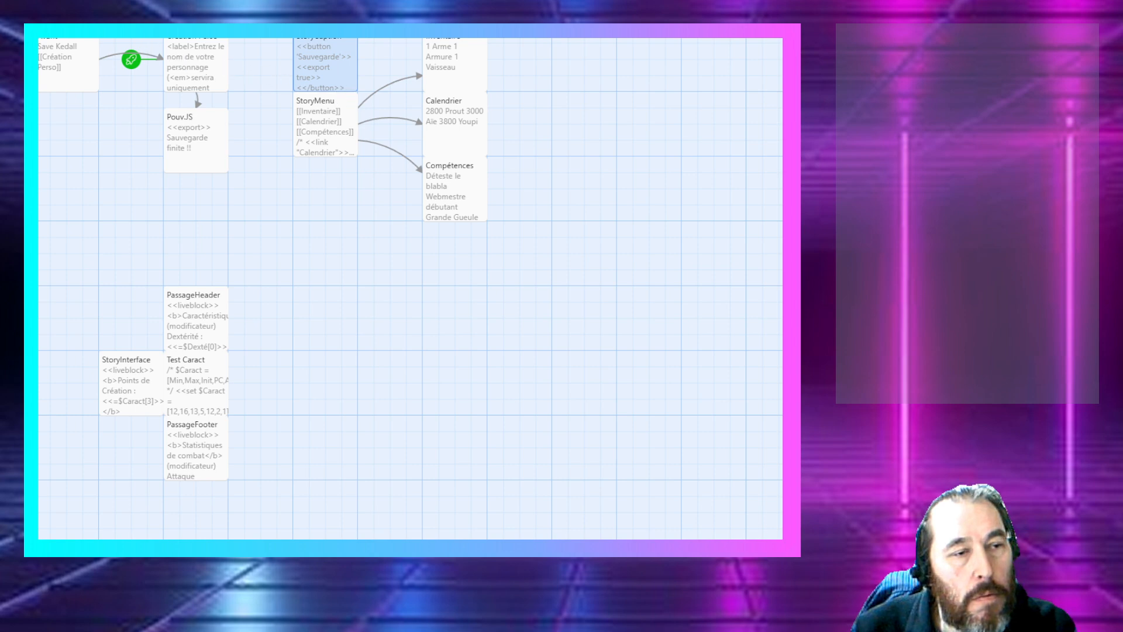
left_click(54, 23)
double_click(342, 123)
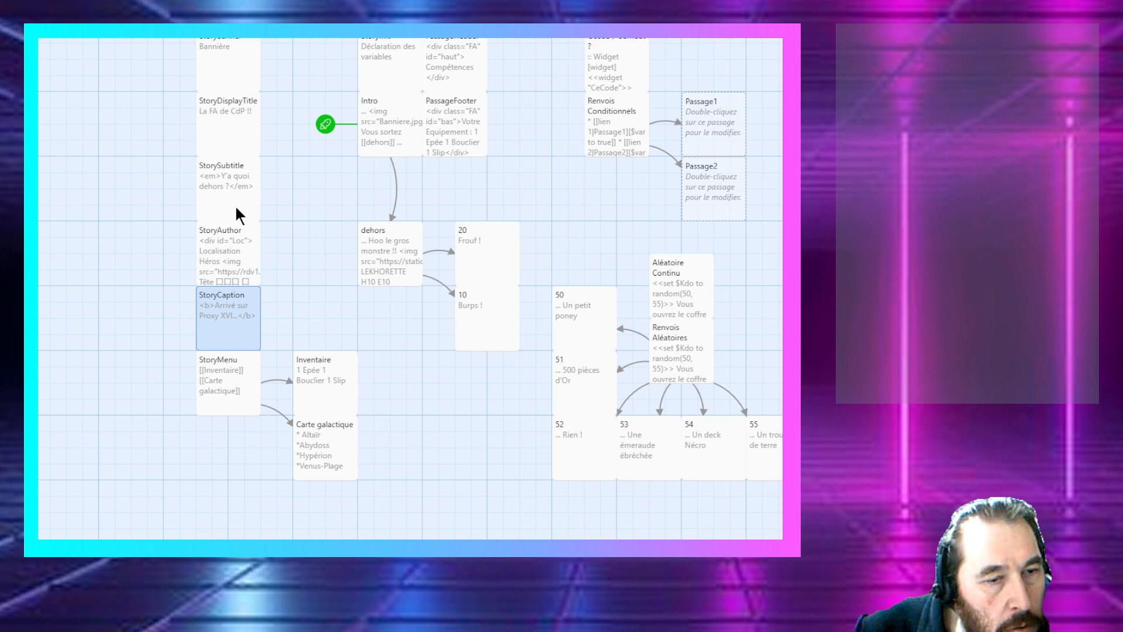
left_click(221, 404)
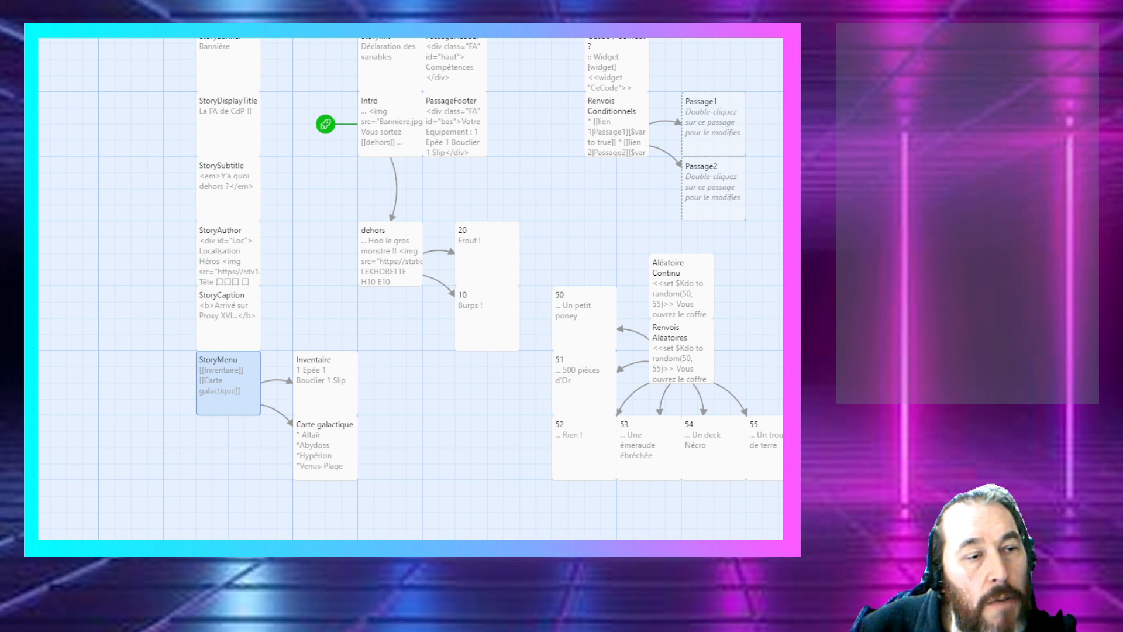
left_click(52, 29)
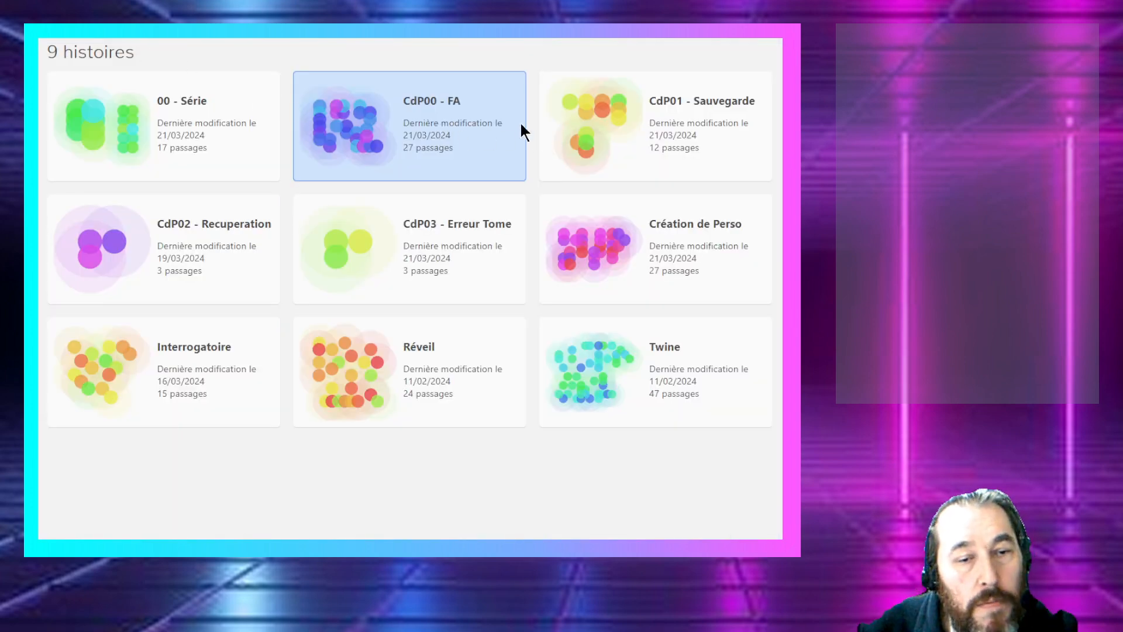
Step: Reopen the "CdP01 - Sauvegarde" story and try to rename its StoryCaption passage to StoryMenu
double_click(551, 126)
double_click(340, 66)
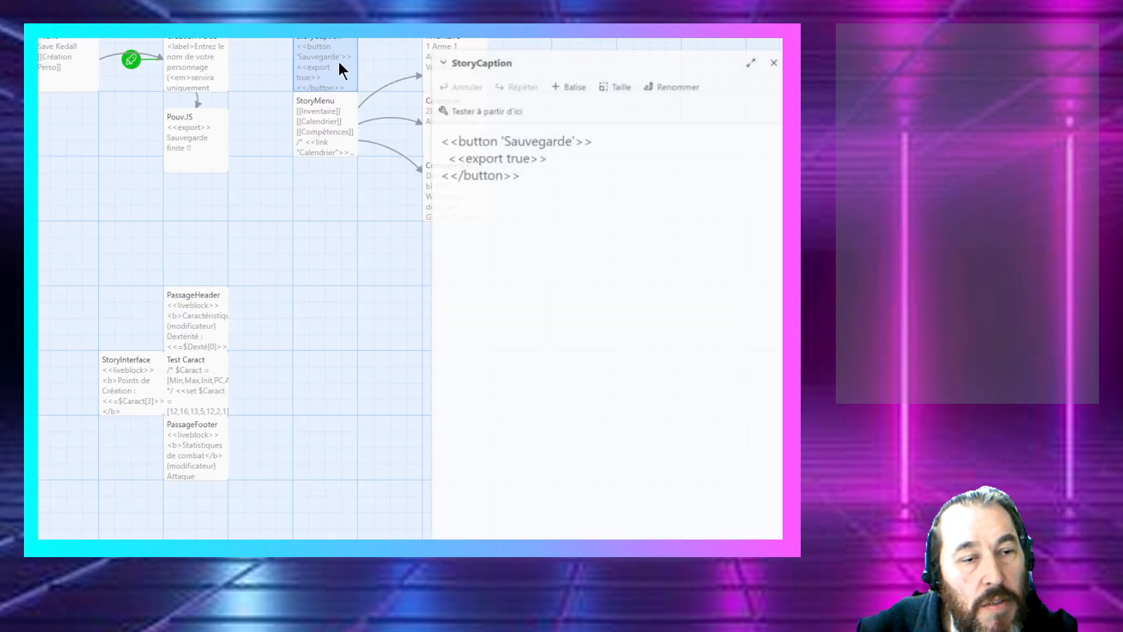
left_click(658, 75)
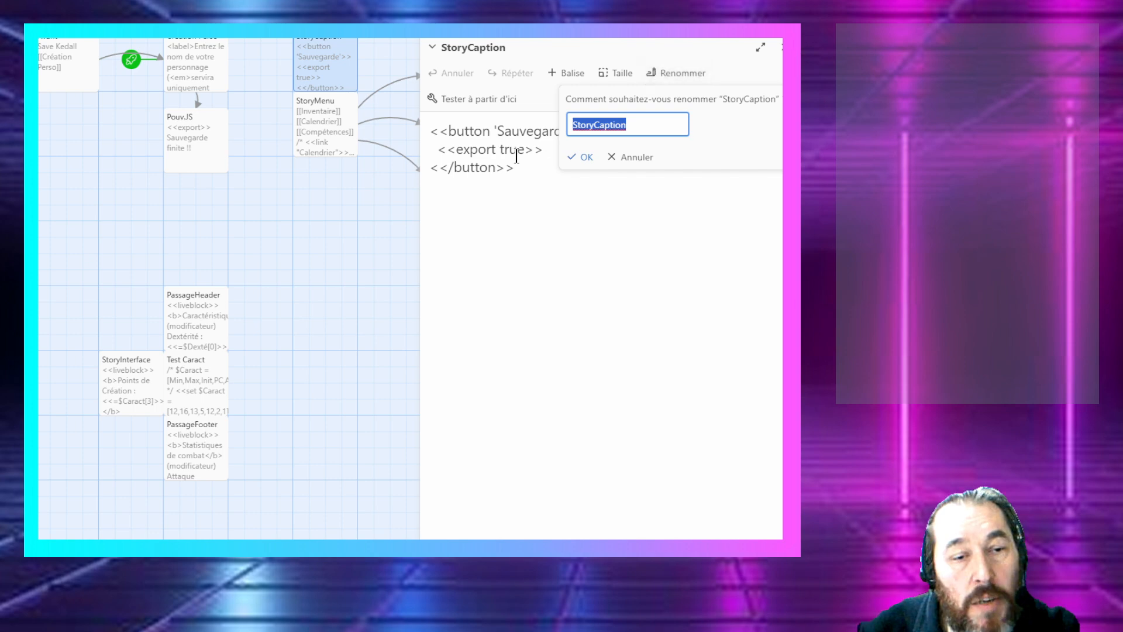
left_click_drag(594, 125, 672, 128)
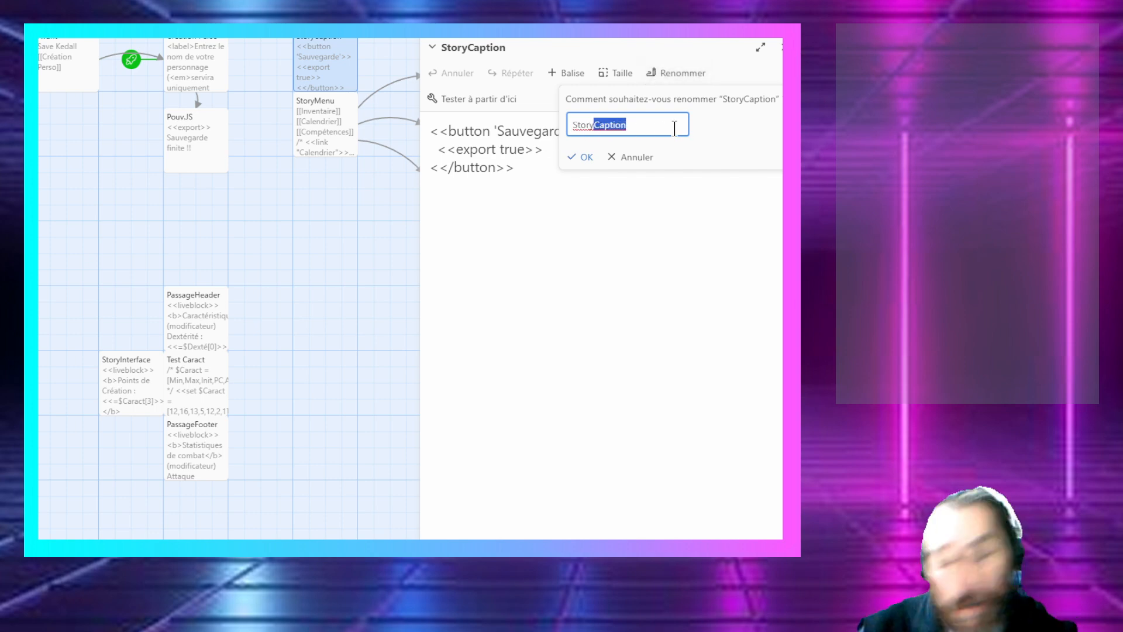
type("Menu")
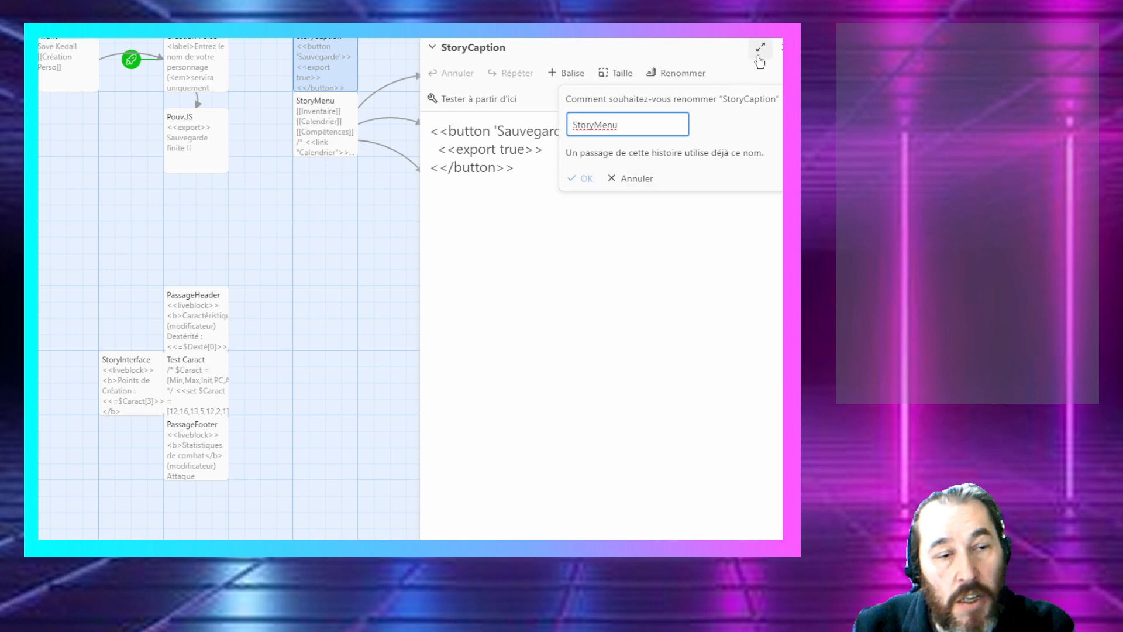
left_click(781, 47)
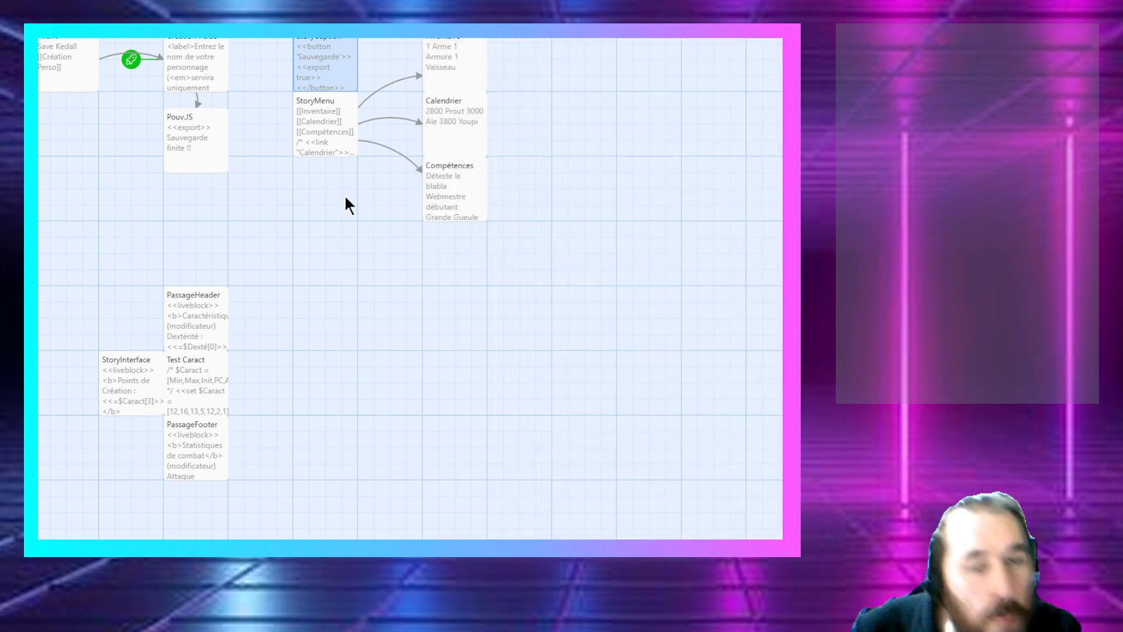
Step: Delete the StoryCaption passage that holds the Sauvegarde button
left_click(324, 149)
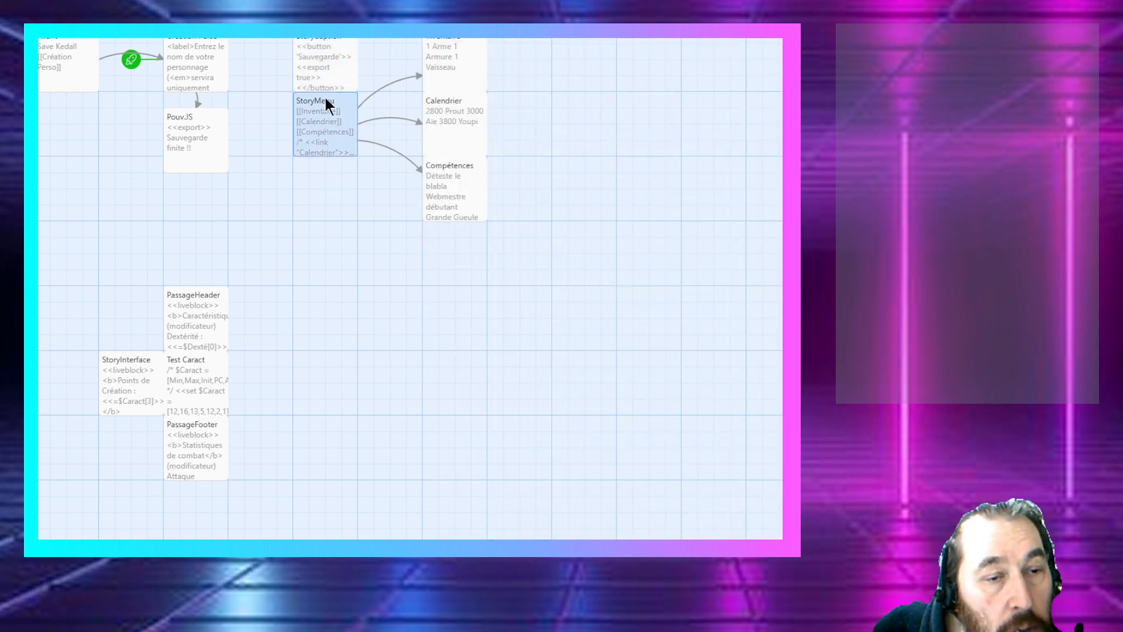
left_click(321, 47)
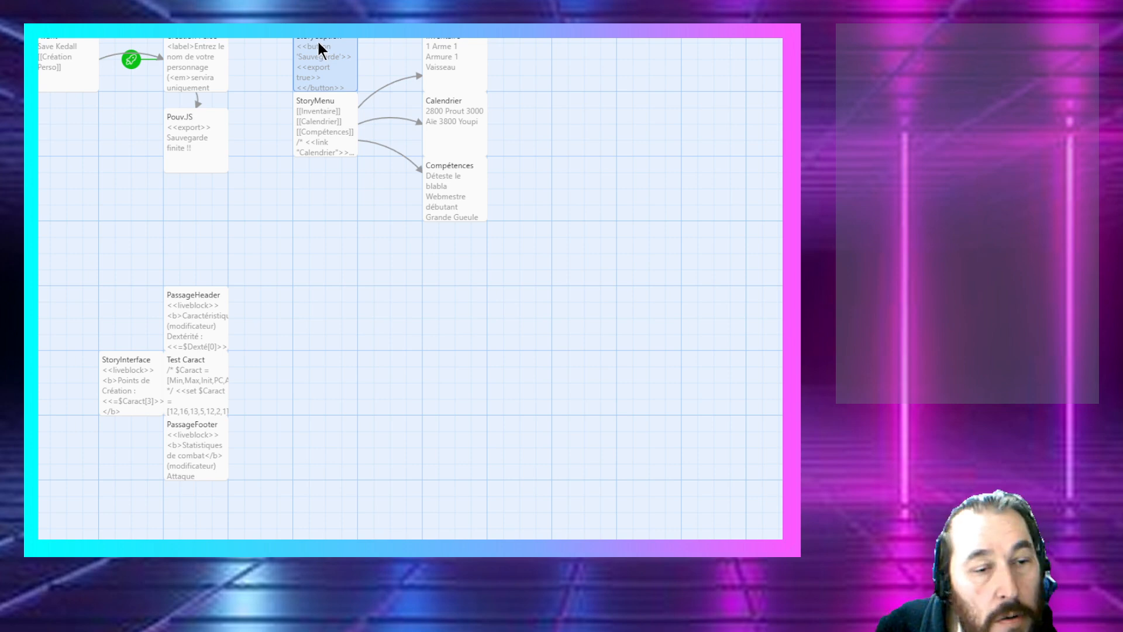
key("Delete")
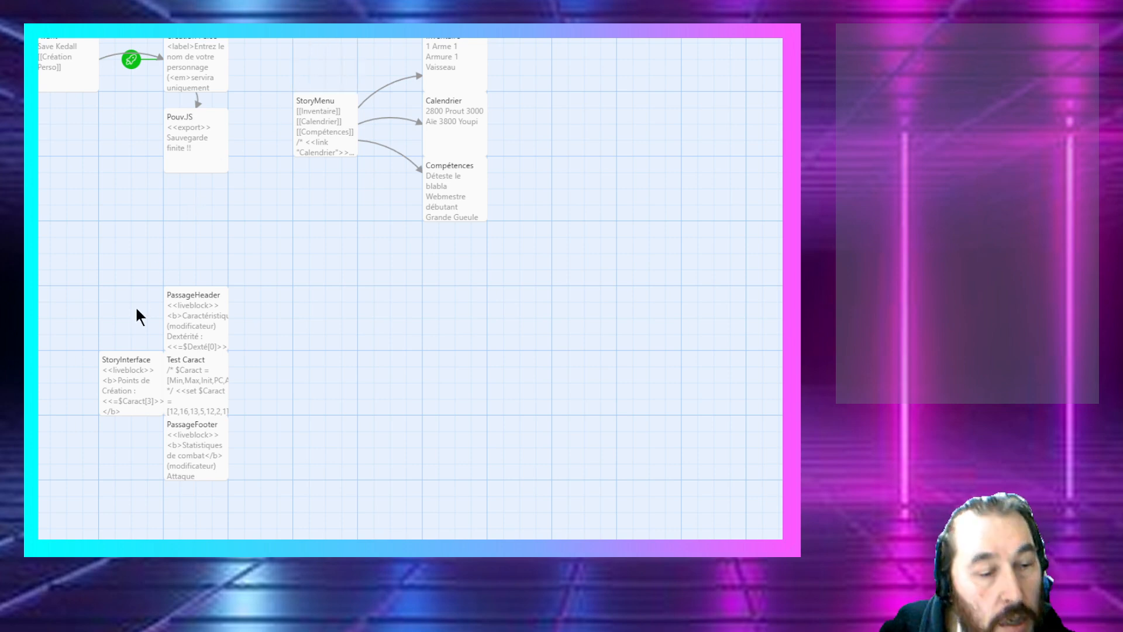
double_click(134, 371)
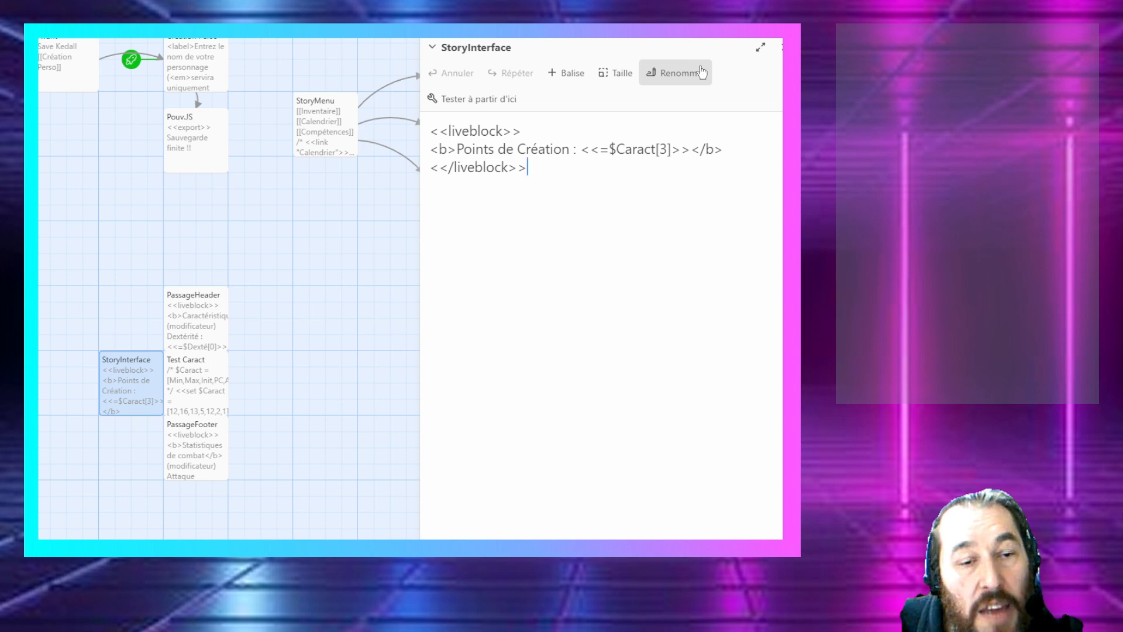
left_click(702, 73)
key("BackSpace")
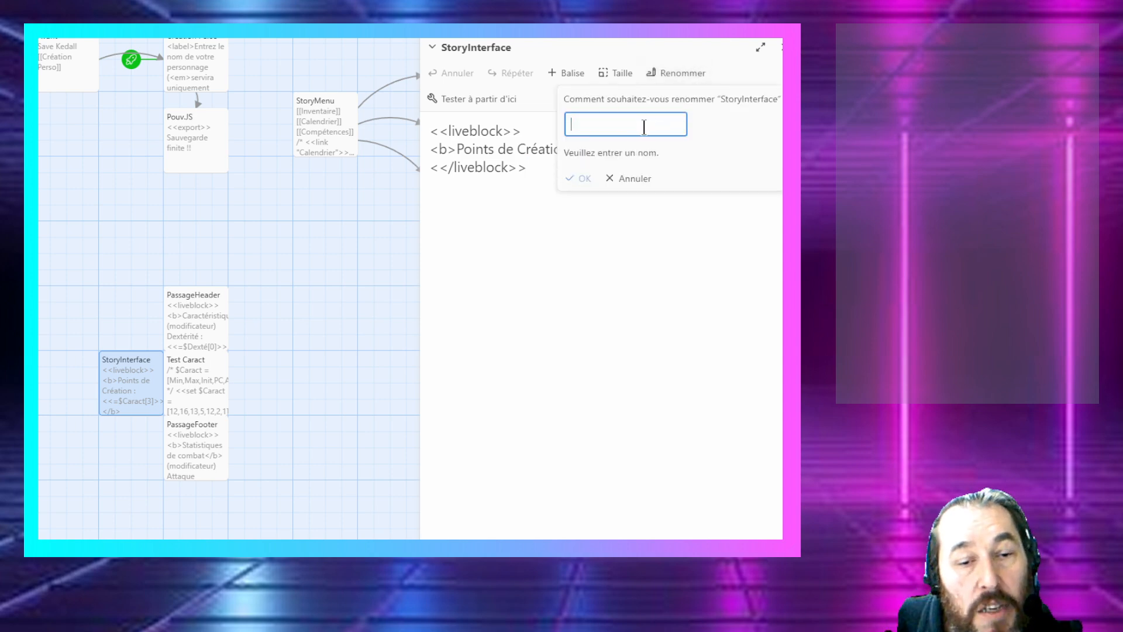
key("Escape")
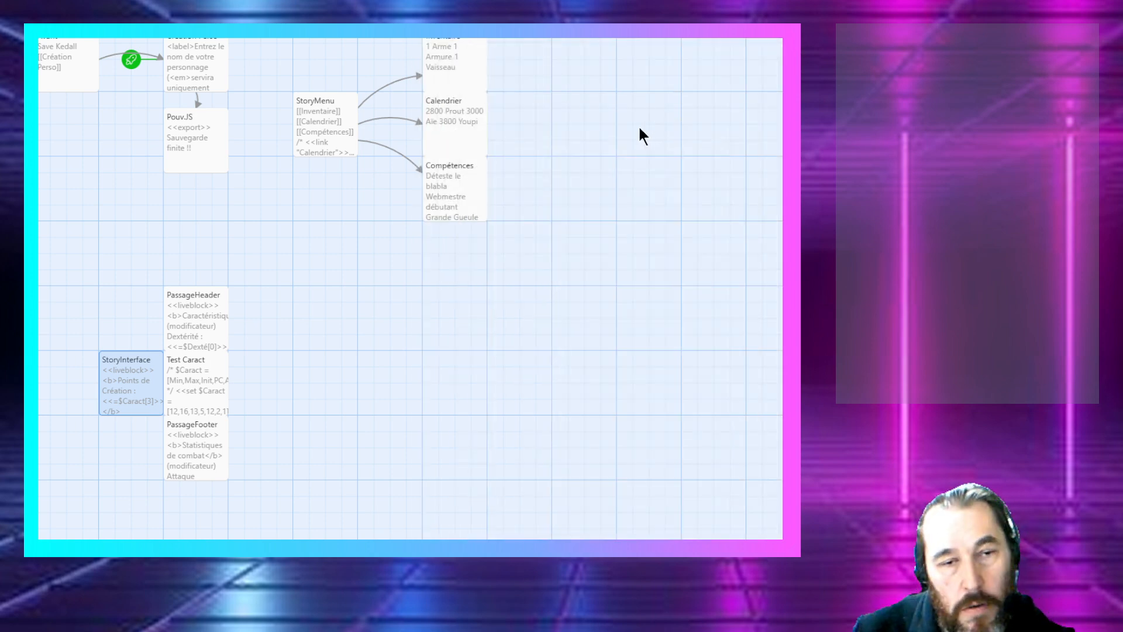
Step: Rename the StoryInterface passage with the creation points code to StoryCaption, and close its editor
double_click(145, 367)
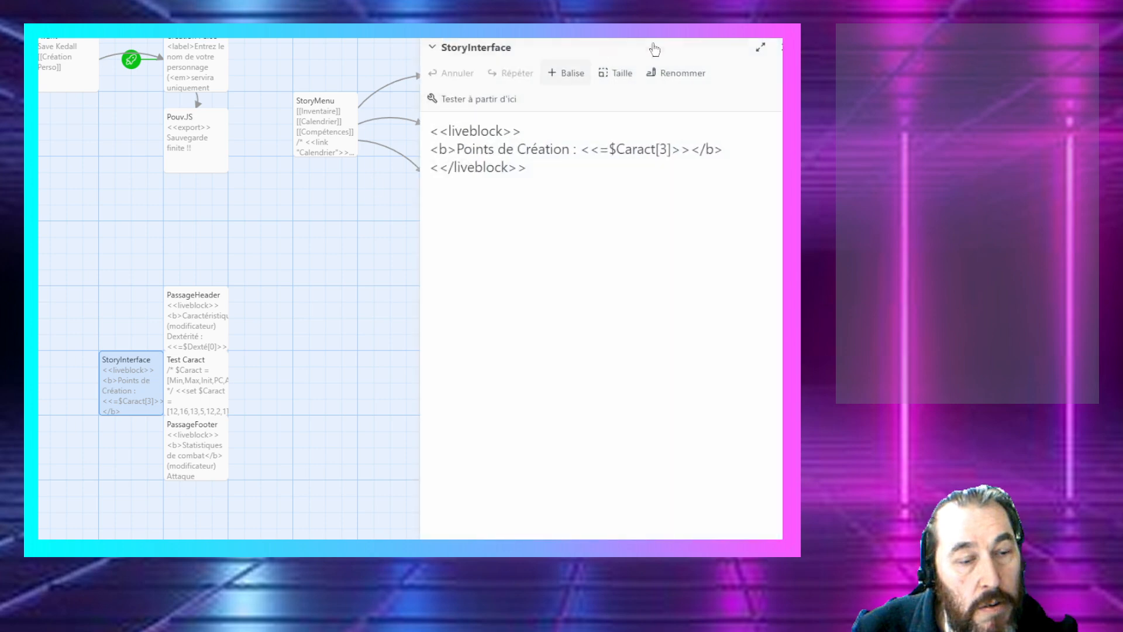
left_click(519, 51)
left_click(480, 538)
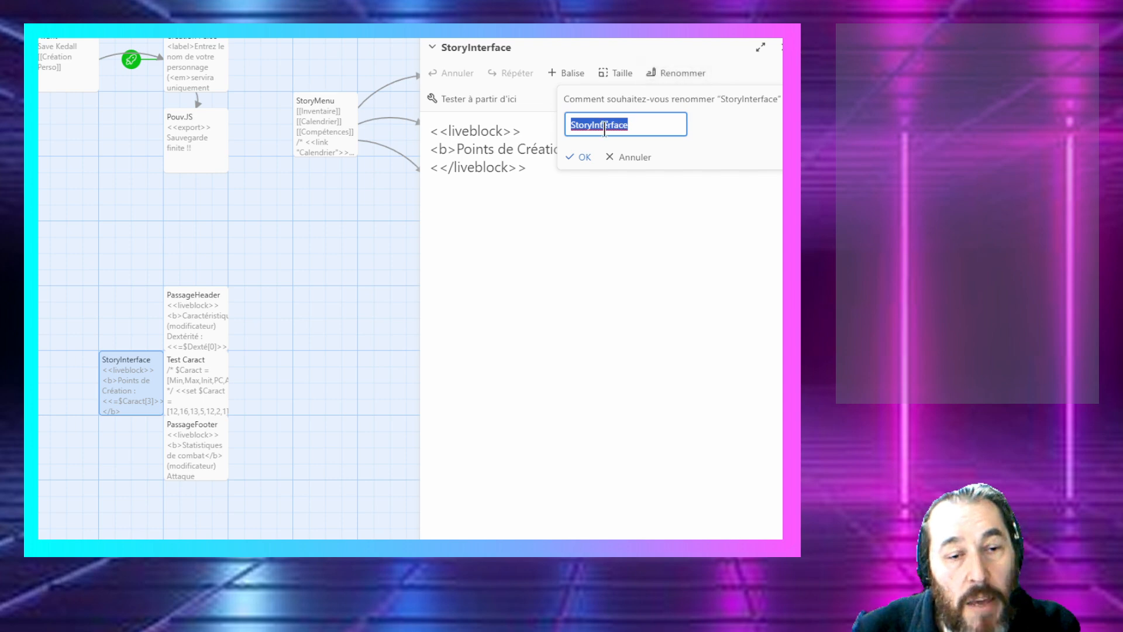
left_click(628, 125)
key("BackSpace")
key("BackSpace")
key("BackSpace")
key("BackSpace")
key("BackSpace")
key("BackSpace")
key("BackSpace")
key("BackSpace")
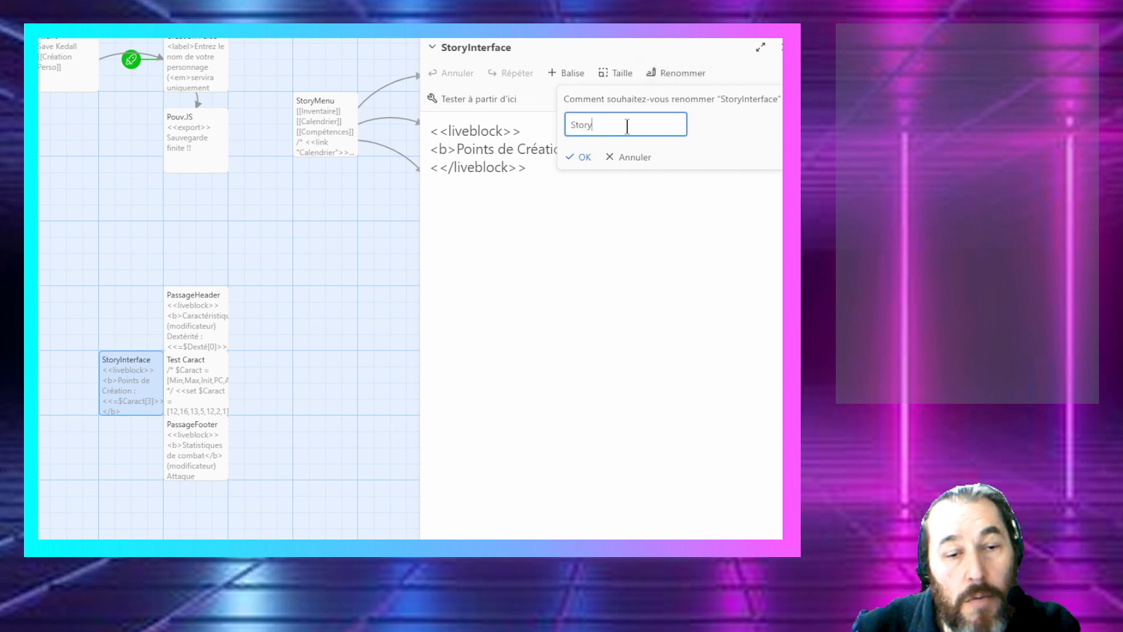
type("Caption")
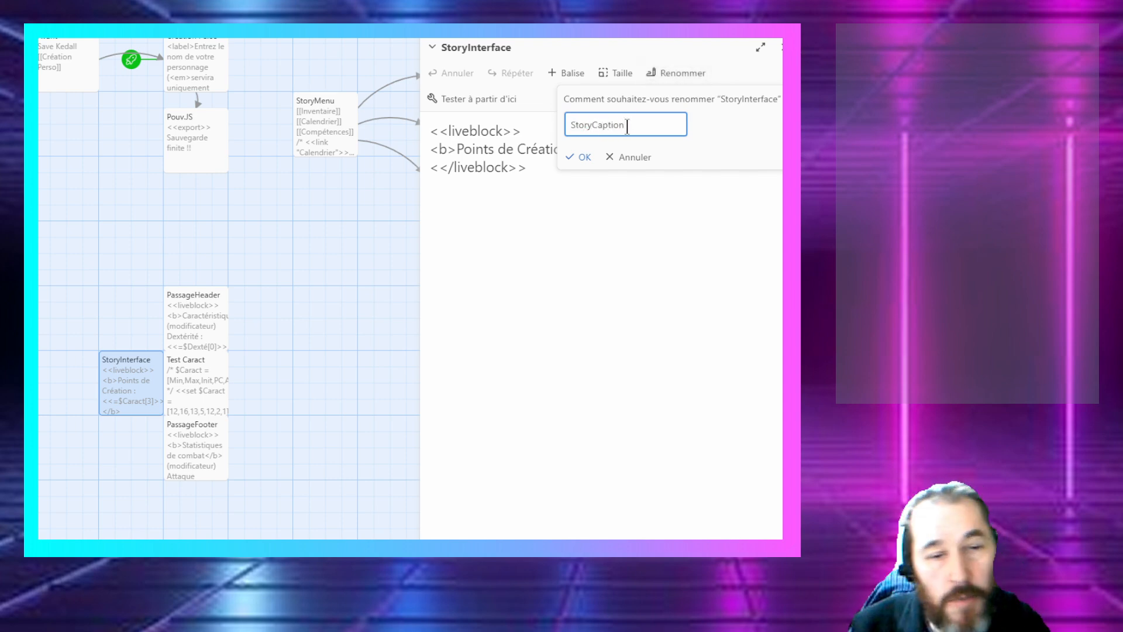
key("Return")
left_click(591, 186)
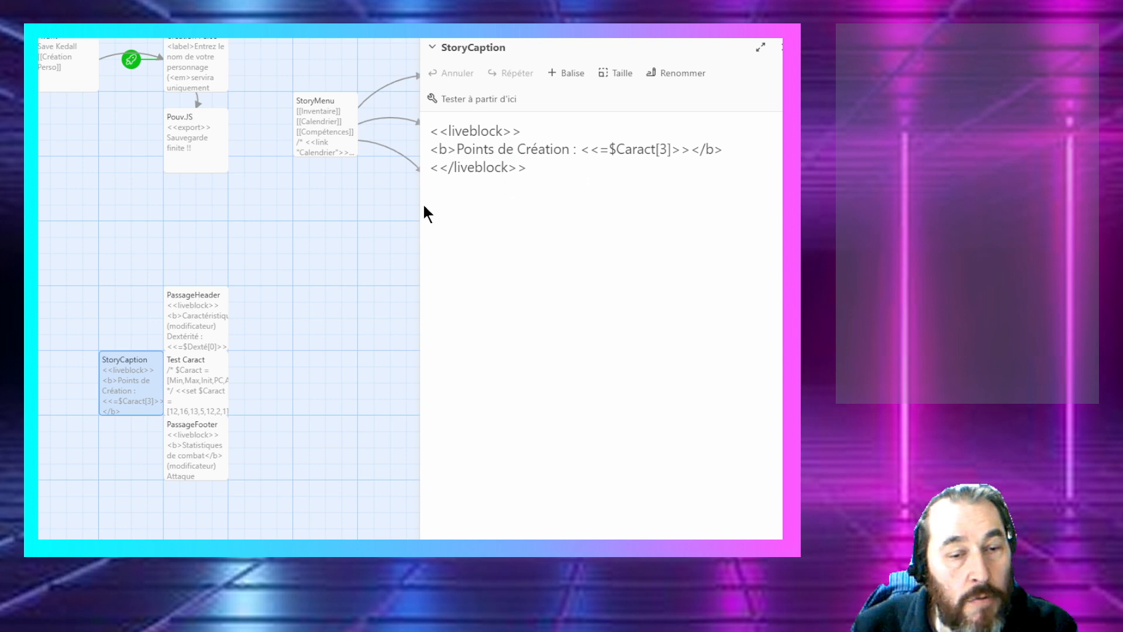
left_click(780, 46)
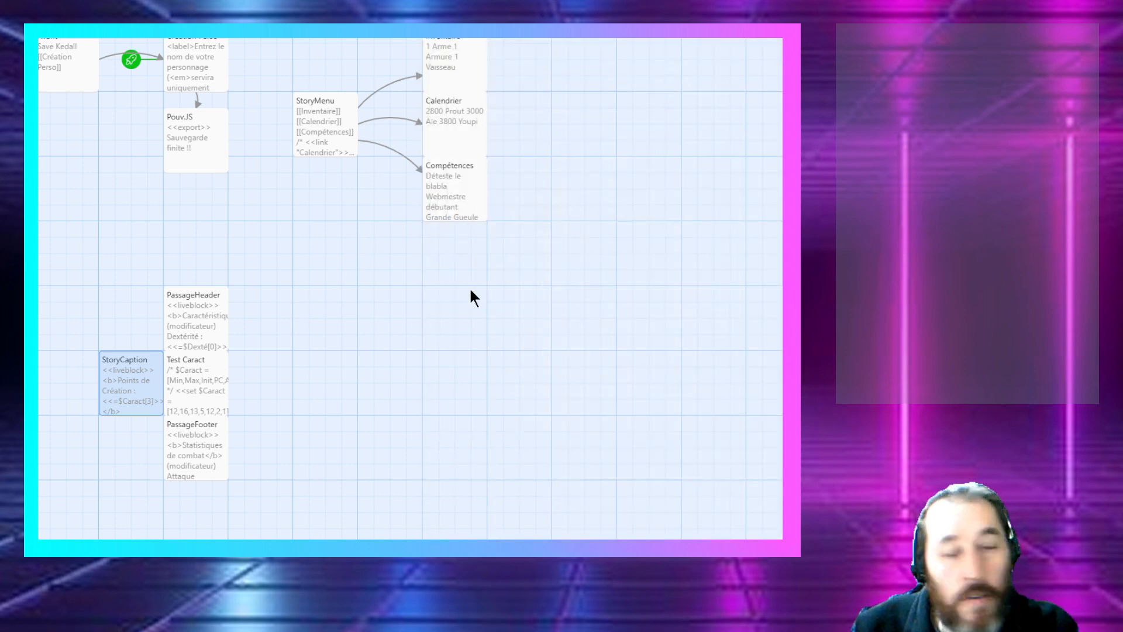
Step: Test the story starting from the Test Caract passage with the debugger's Watch option turned off, and return to the Twine editor
double_click(205, 377)
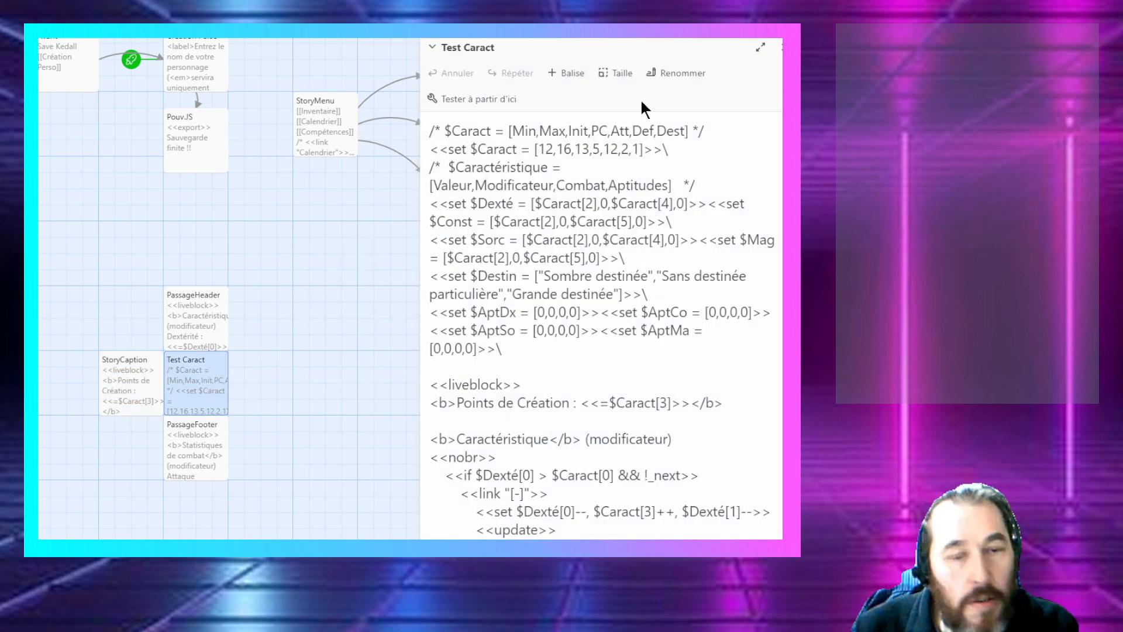
left_click(503, 111)
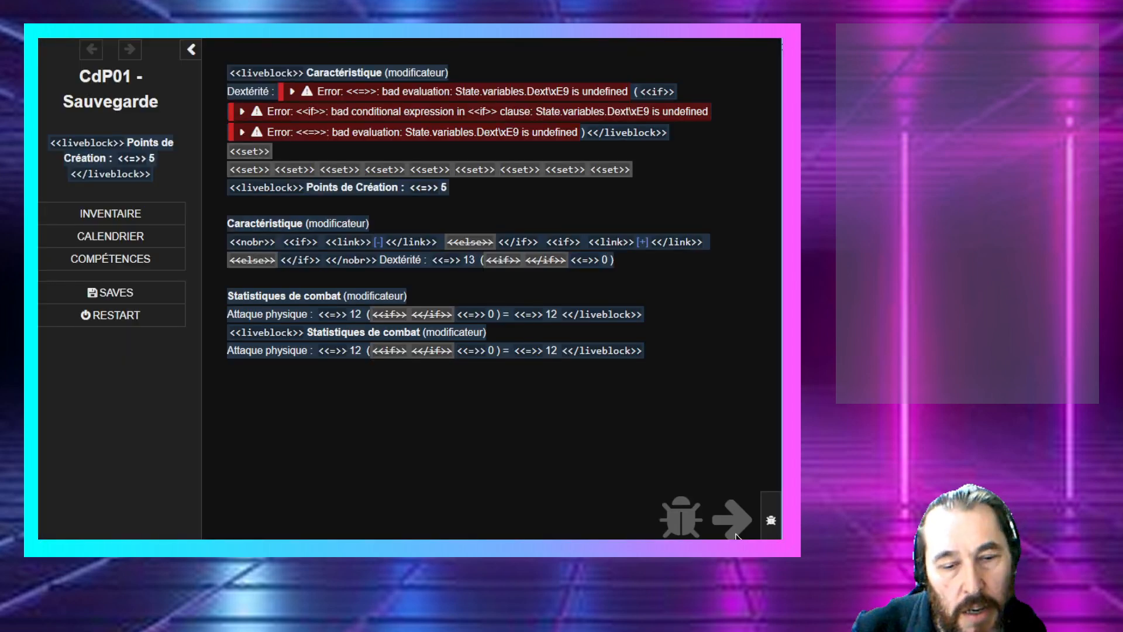
left_click(771, 520)
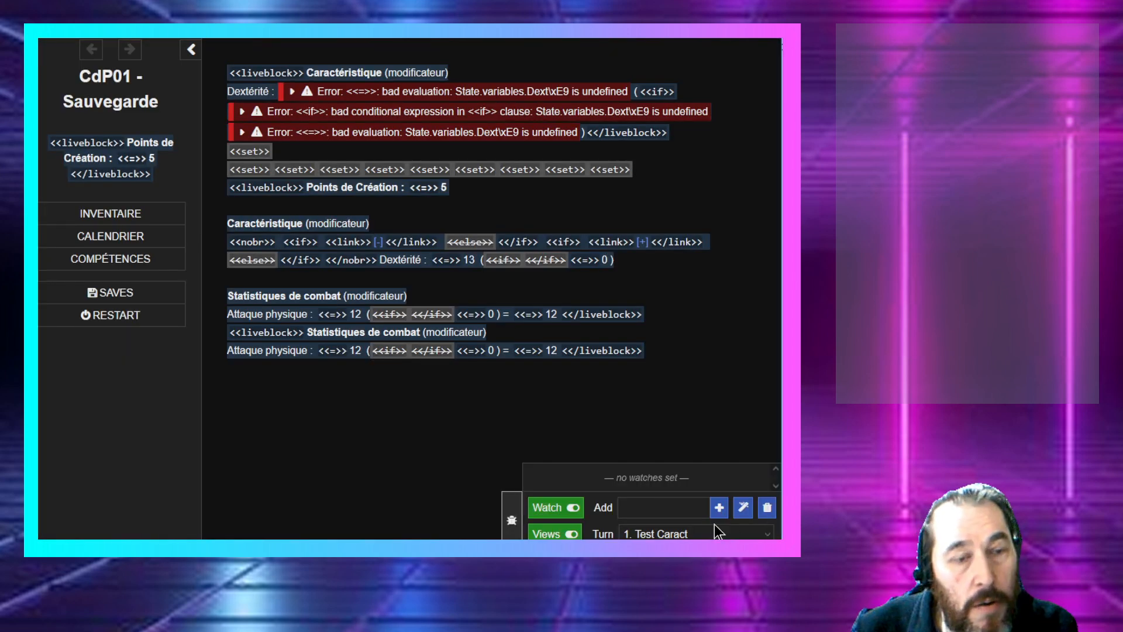
left_click(555, 507)
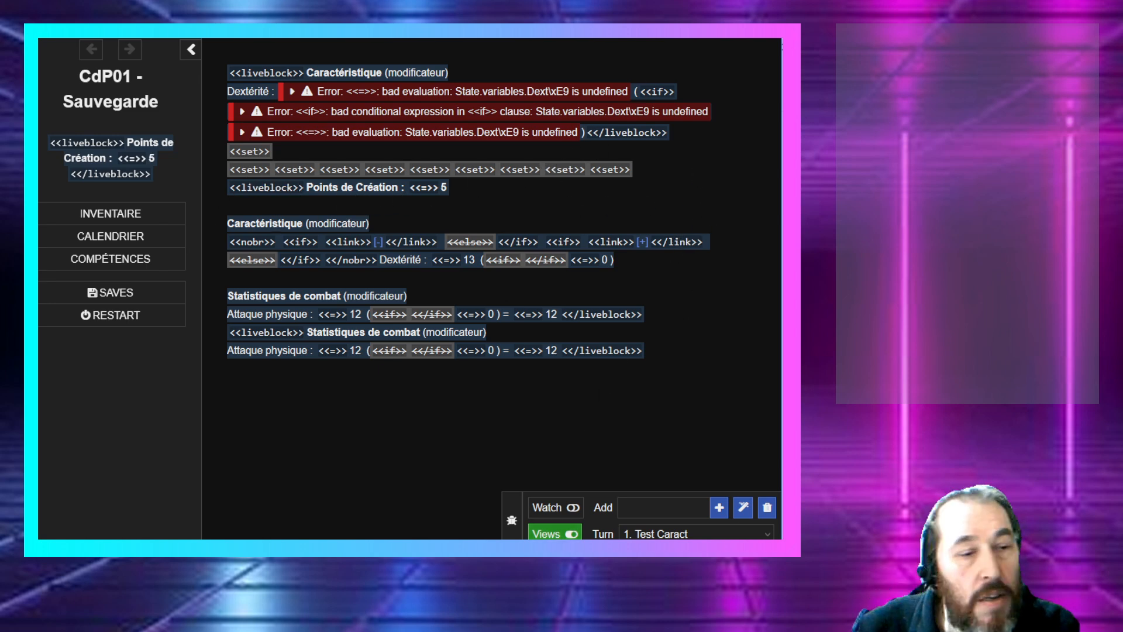
key("F5")
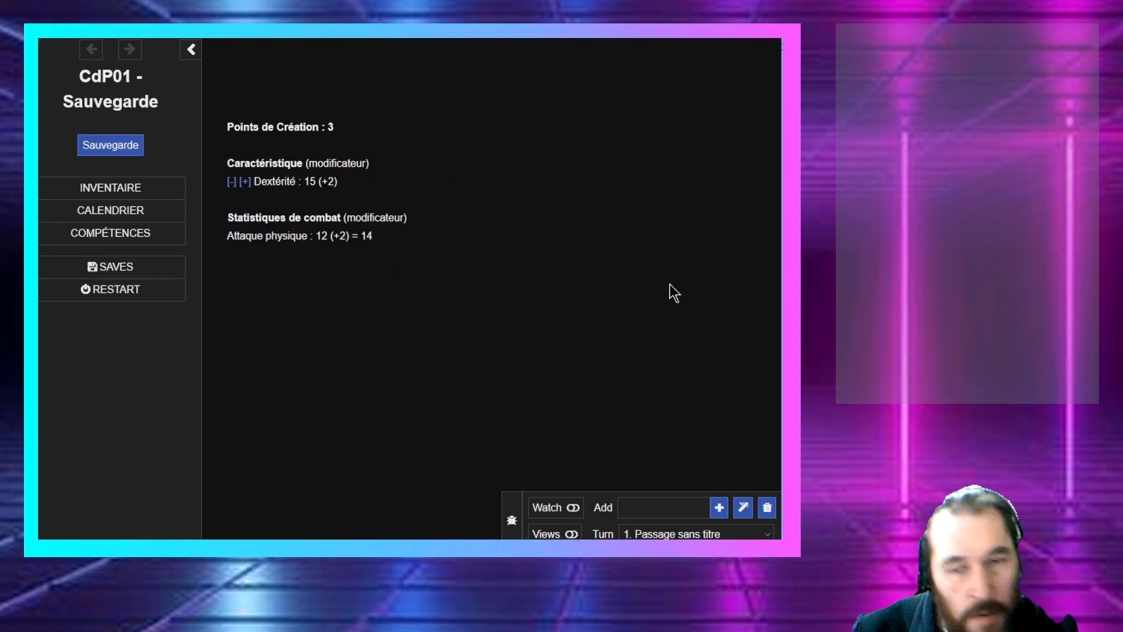
key("alt+Tab")
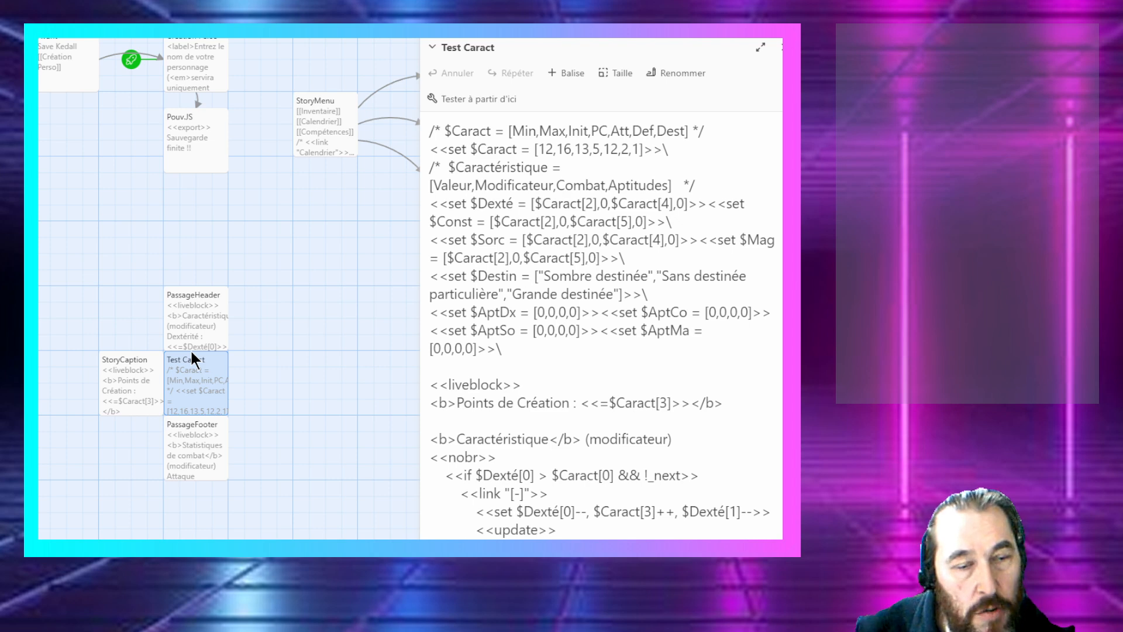
Step: Select the Test Caract code from the "Points de Création" line through the end of the Dextérité line
scroll(429, 293, "down", 1)
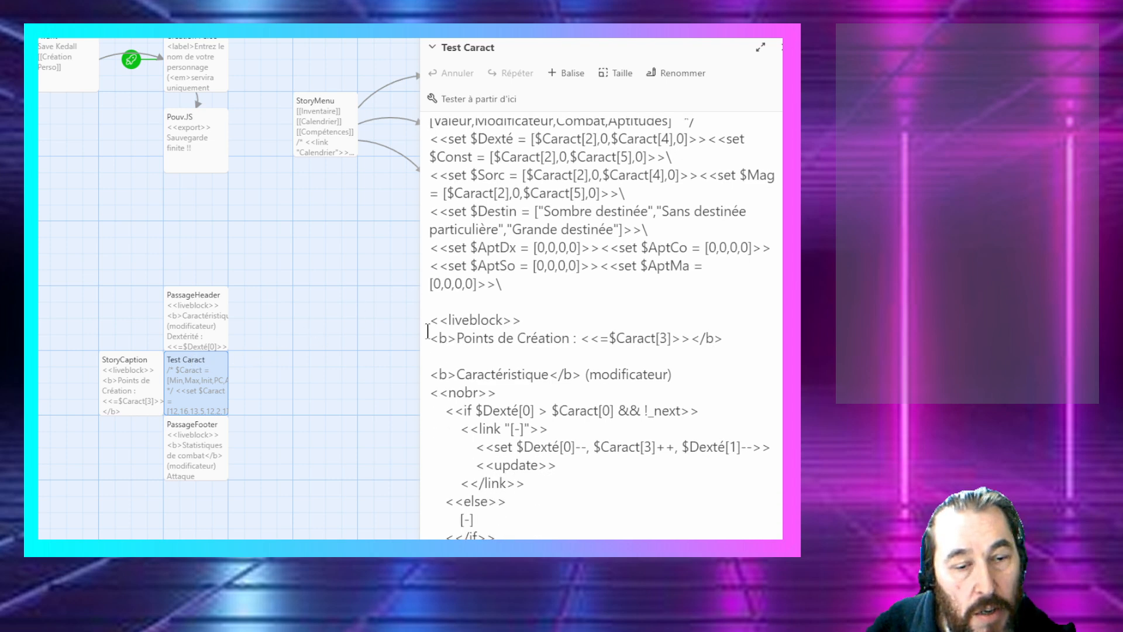
left_click_drag(432, 338, 661, 432)
scroll(432, 393, "down", 5)
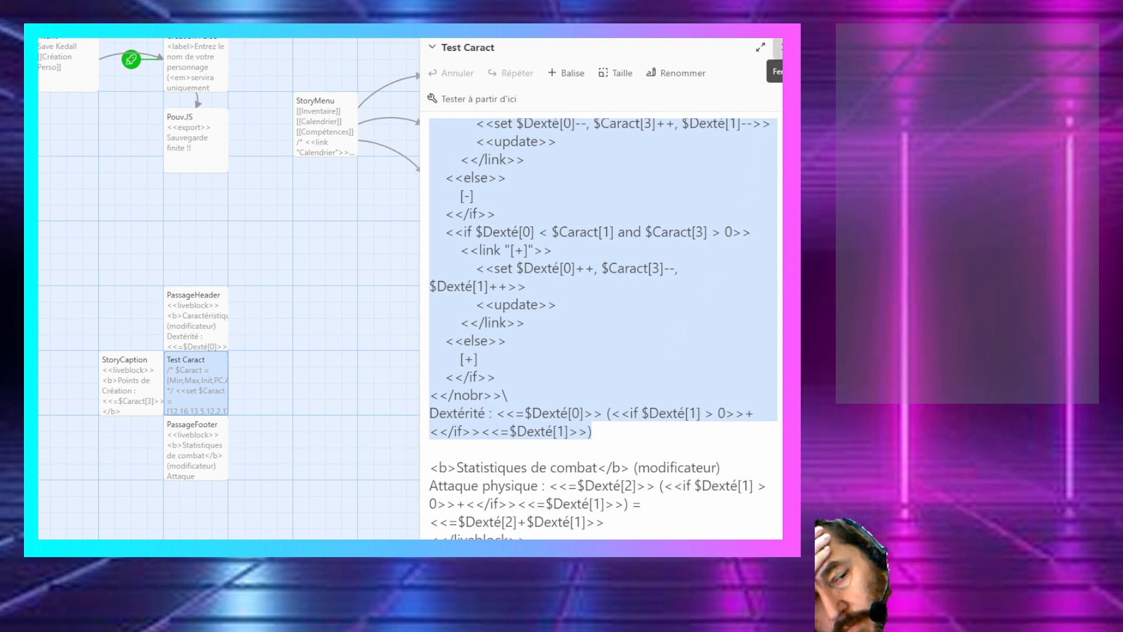
Step: Replace the PassageHeader content inside its liveblock with the copied Caractéristique code containing the Dextérité [-] and [+] links, and close its editor
left_click(780, 47)
double_click(203, 320)
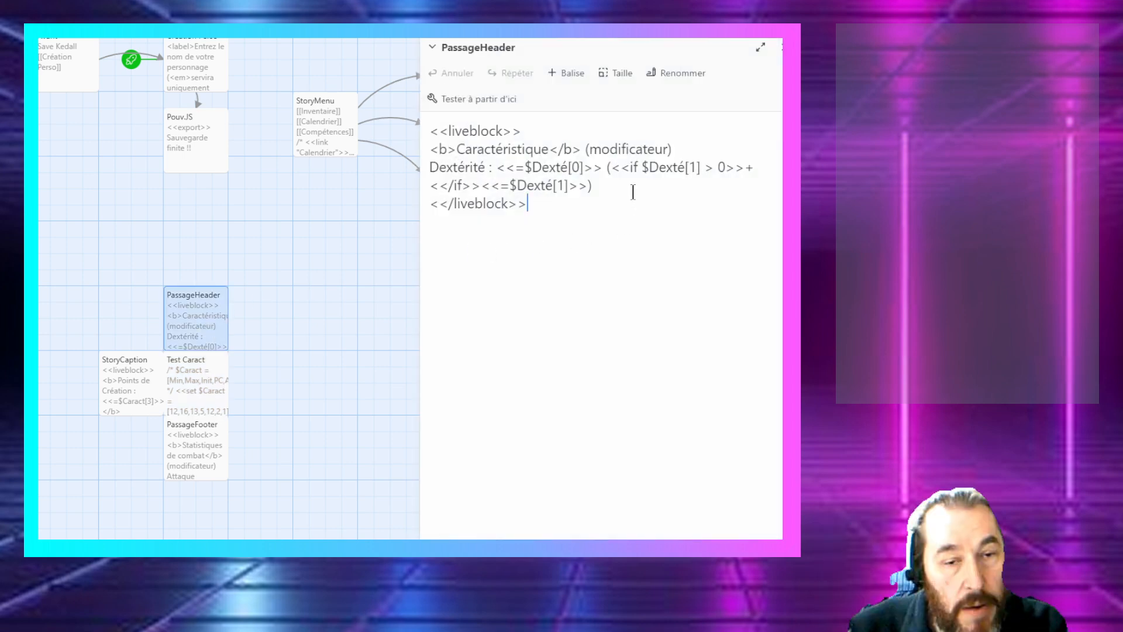
left_click_drag(632, 186, 389, 154)
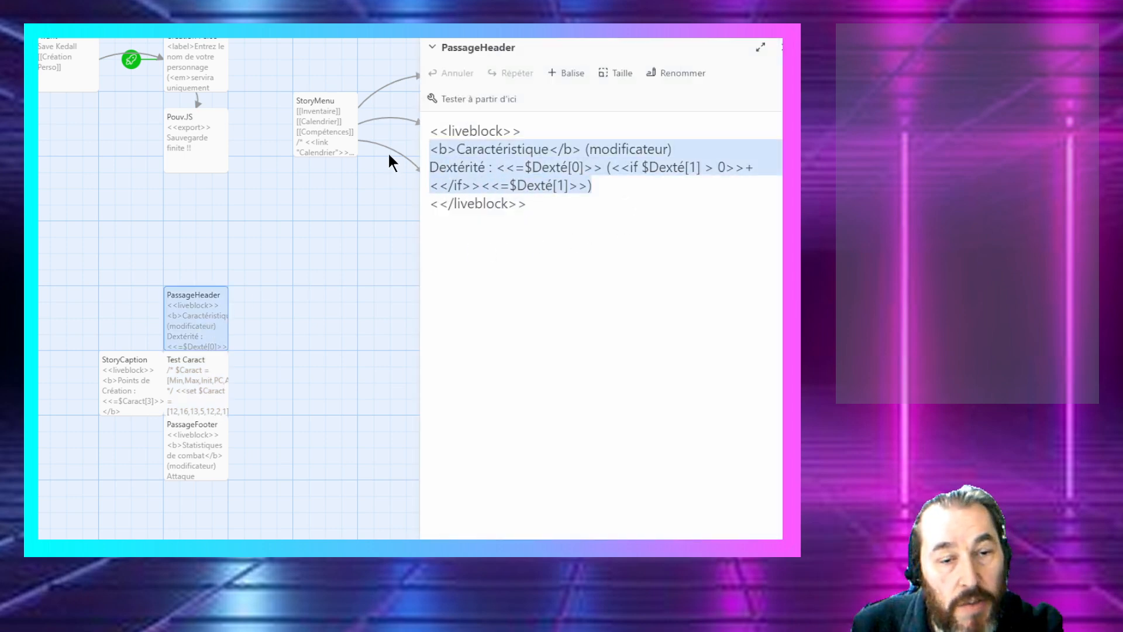
type("<b>Caractéristique</b> (modificateur) <<nobr>> \t<<if $Dexté[0] > $Caract[0] && !_next>> \t\t<<link \"[-]\">> \t\t\t<<set $Dexté[0]--, $Caract[3]++, $Dexté[1]-->> \t\t\t<<update>> \t\t<</link>> \t<<else>> \t\t[-] \t<</if>> \t<<if $Dexté[0] < $Caract[1] and $Caract[3] > 0>> \t\t<<link \"[+]\">> \t\t\t<<set $Dexté[0]++, $Caract[3]--, $Dexté[1]++>> \t\t\t<<update>> \t\t<</link>> \t<<else>> \t\t[+] \t<</if>> <</nobr>>\\ Dextérité : <<=$Dexté[0]>> (<<if $Dexté[1] > 0>>+<</if>><<=$Dexté[1]>>)")
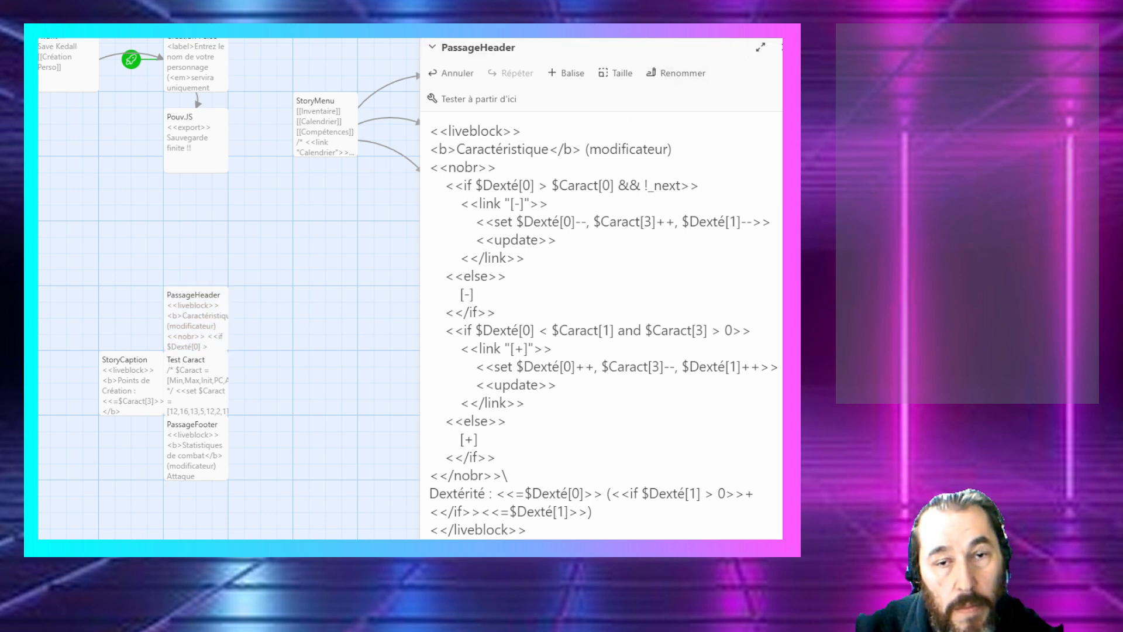
left_click(779, 47)
Step: Test the story starting from the Test Caract passage, and return to the Twine editor
double_click(189, 378)
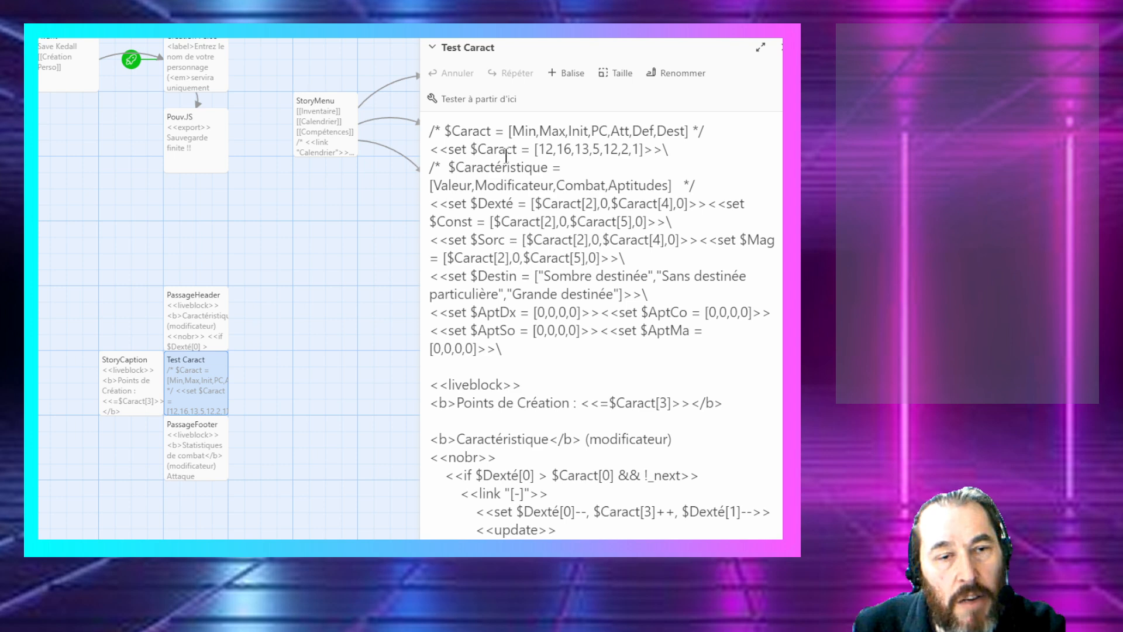
left_click(483, 106)
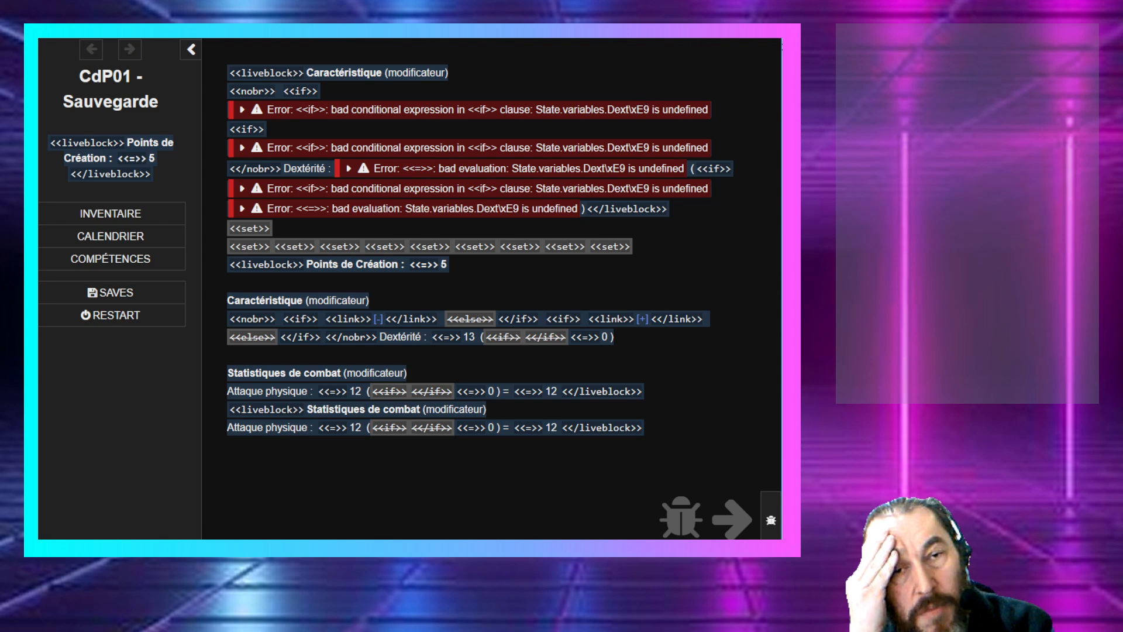
key("ctrl+w")
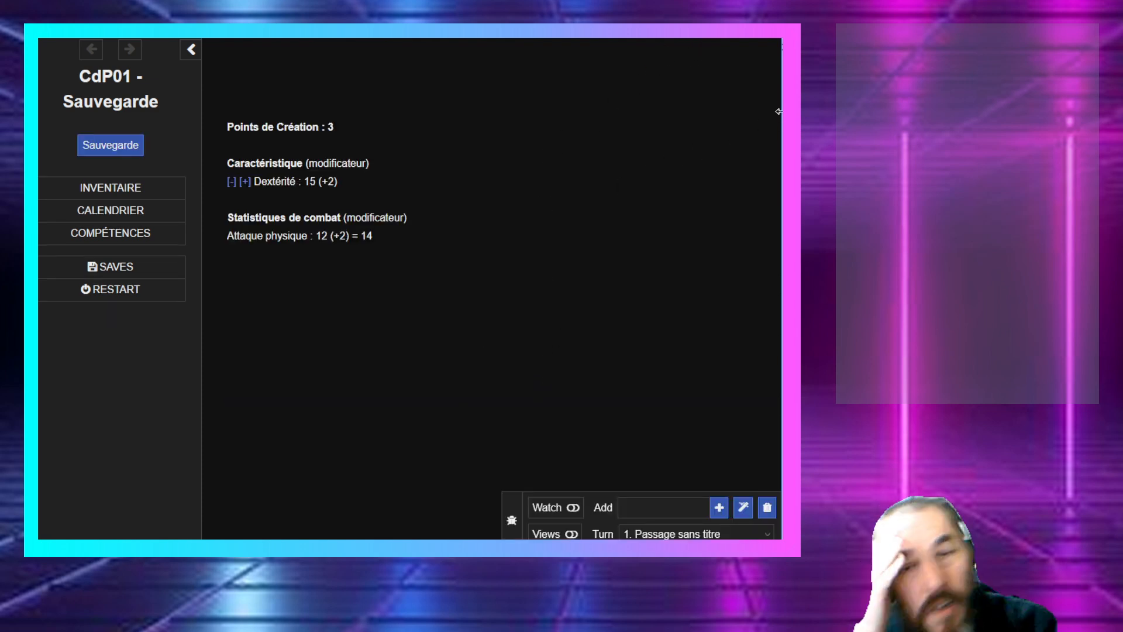
key("alt+Tab")
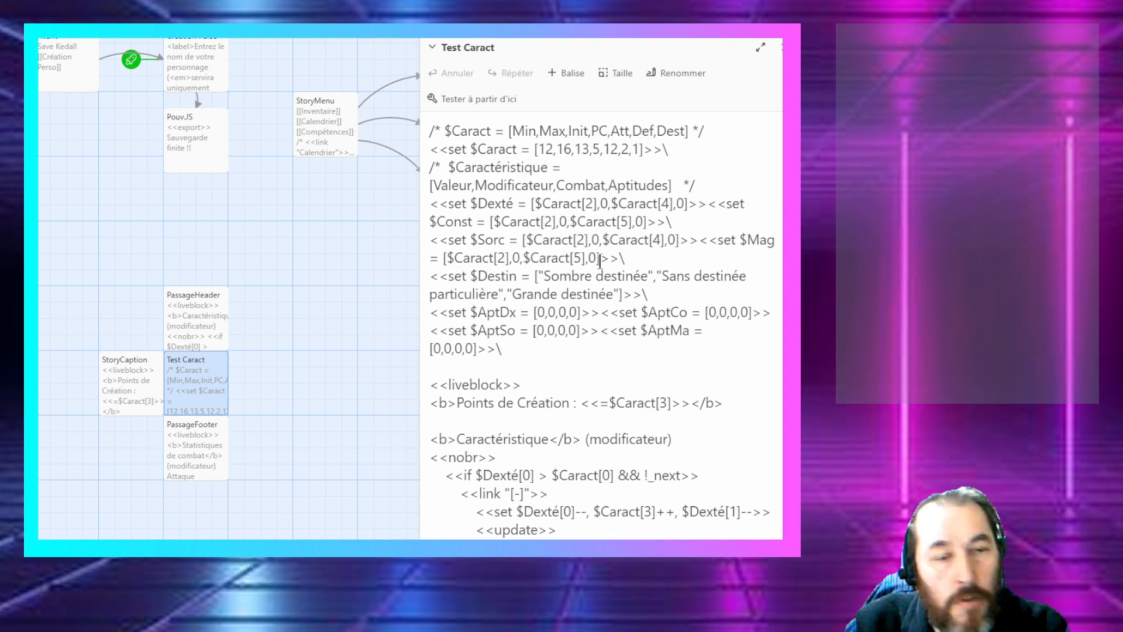
Step: Copy Test Caract's opening comments and variable set lines, through $AptMa, to the start of PassageHeader above the liveblock, and close both editors
left_click_drag(504, 349, 332, 124)
key("ctrl+c")
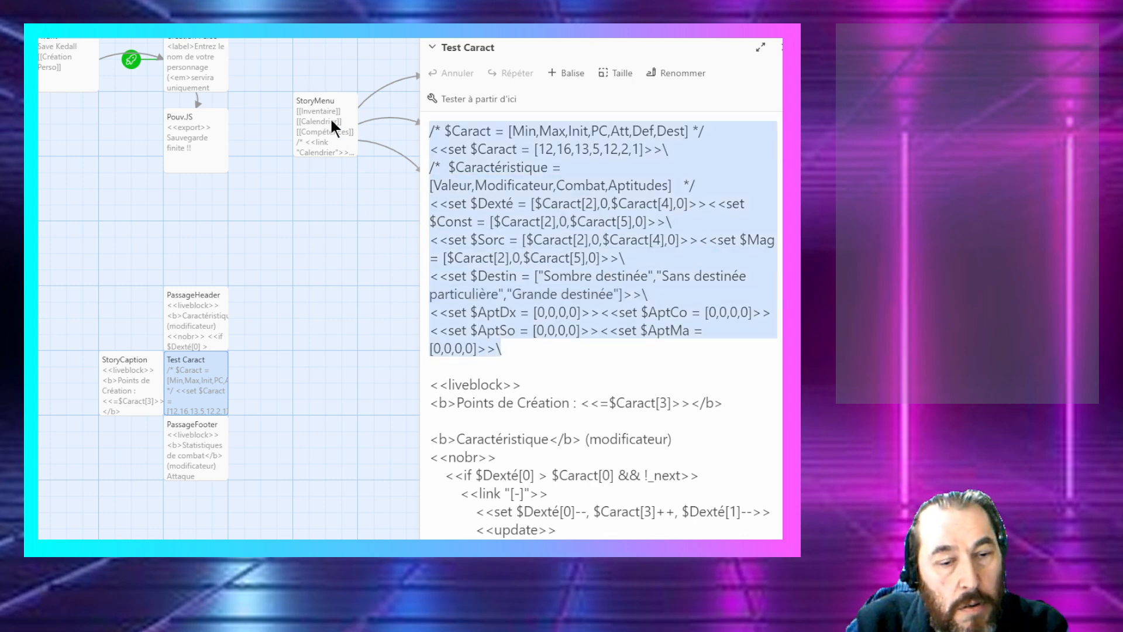
double_click(178, 342)
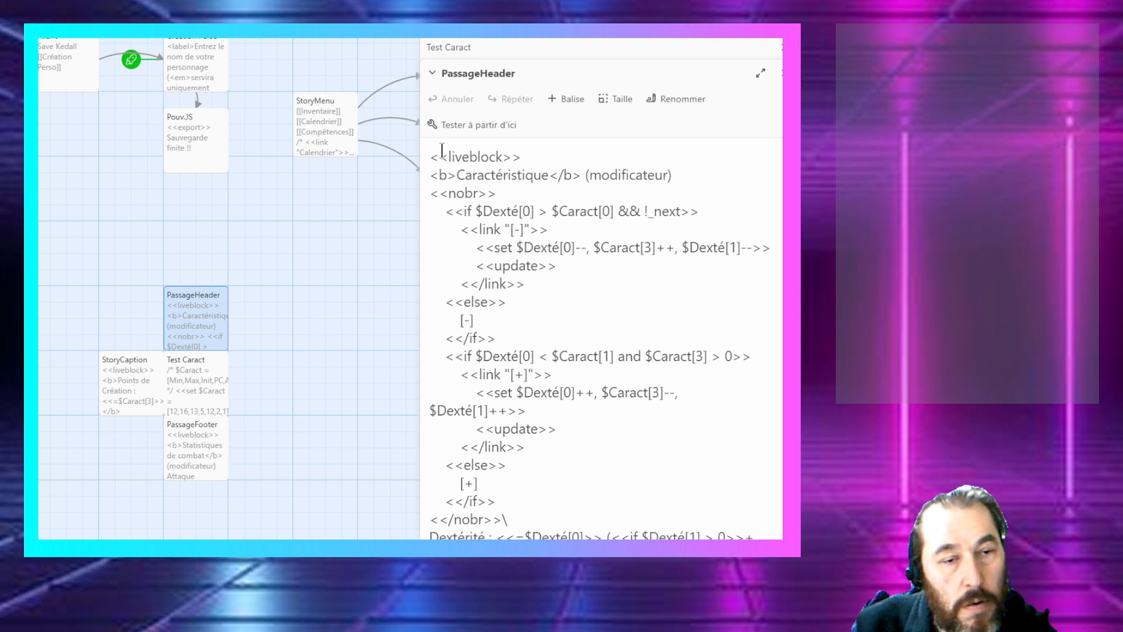
key("Left")
key("Return")
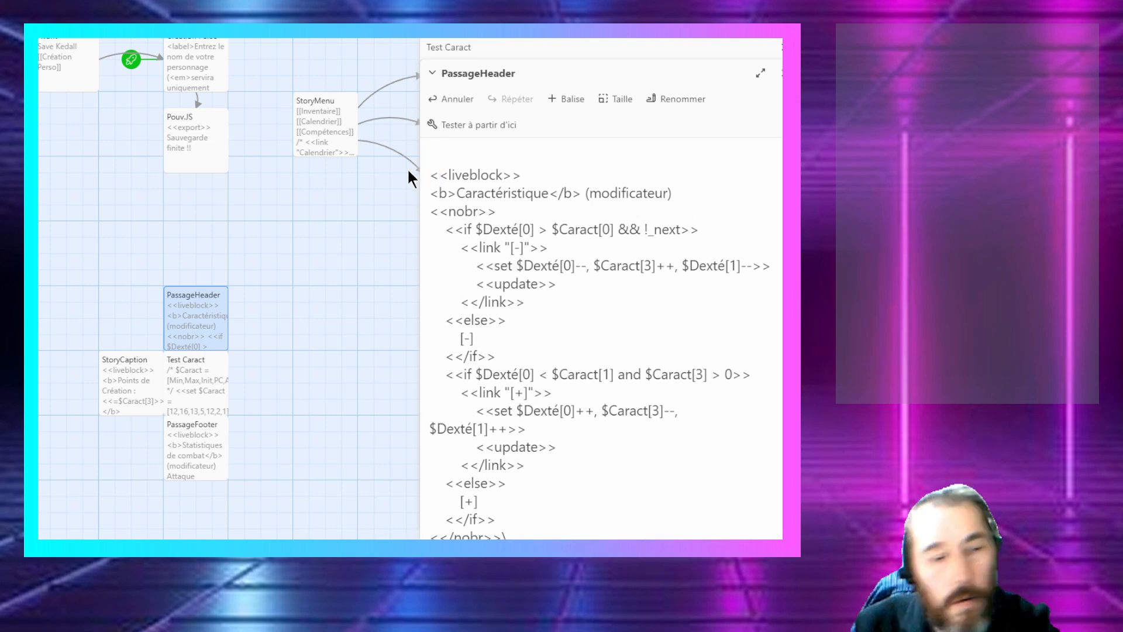
key("ctrl+v")
left_click(773, 76)
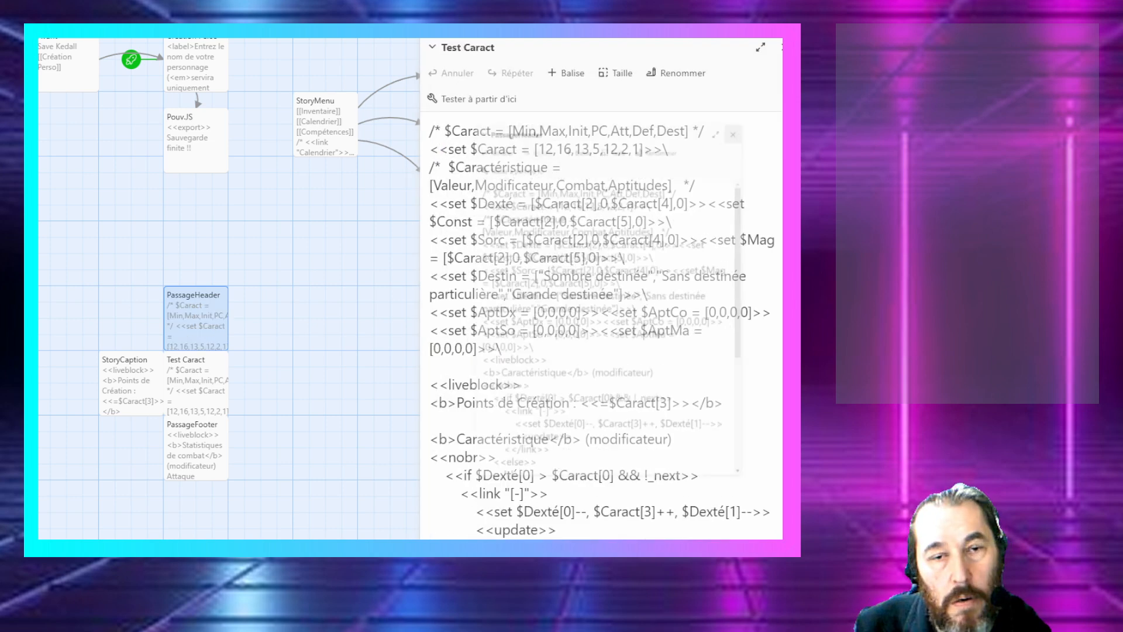
left_click(776, 47)
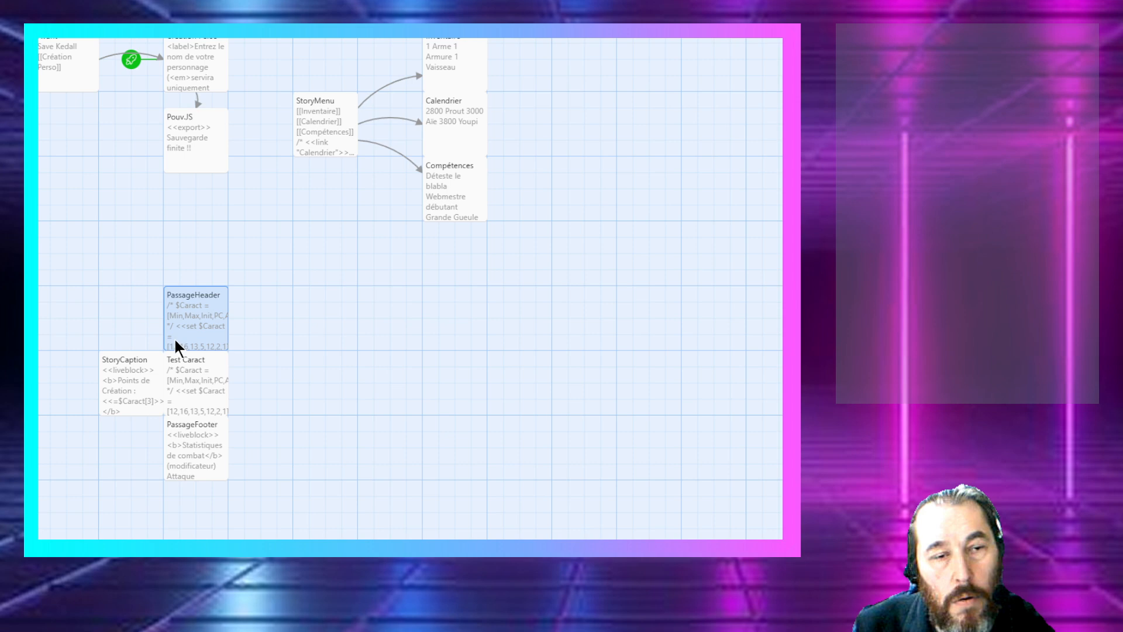
Step: Run a new test from the Test Caract passage with the debugger's Watch and Views options turned off
double_click(194, 387)
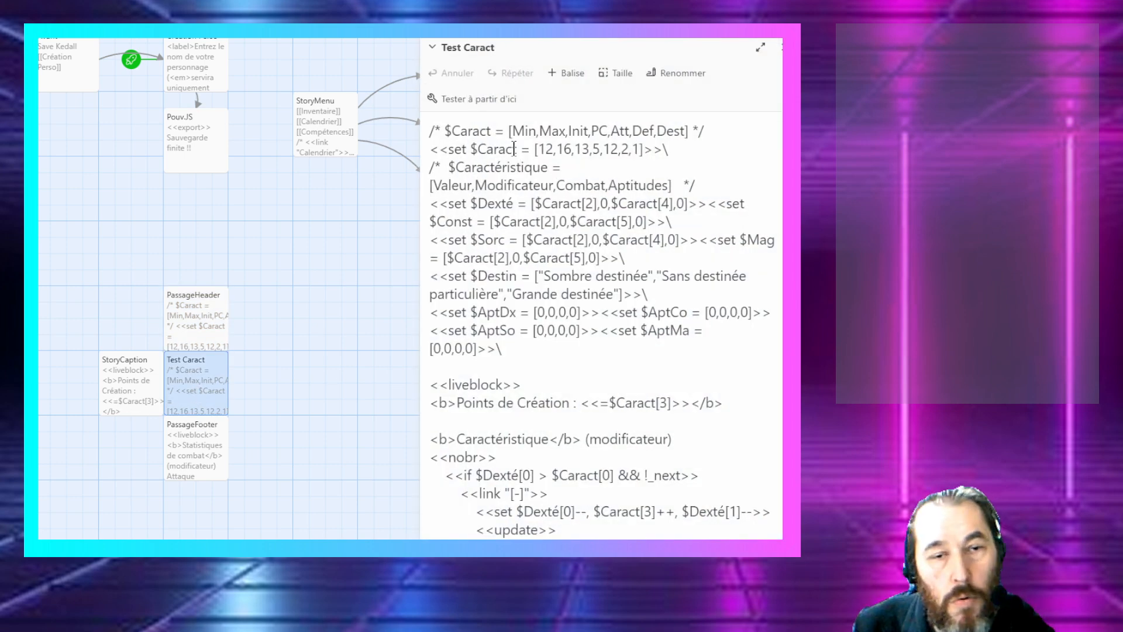
left_click(501, 87)
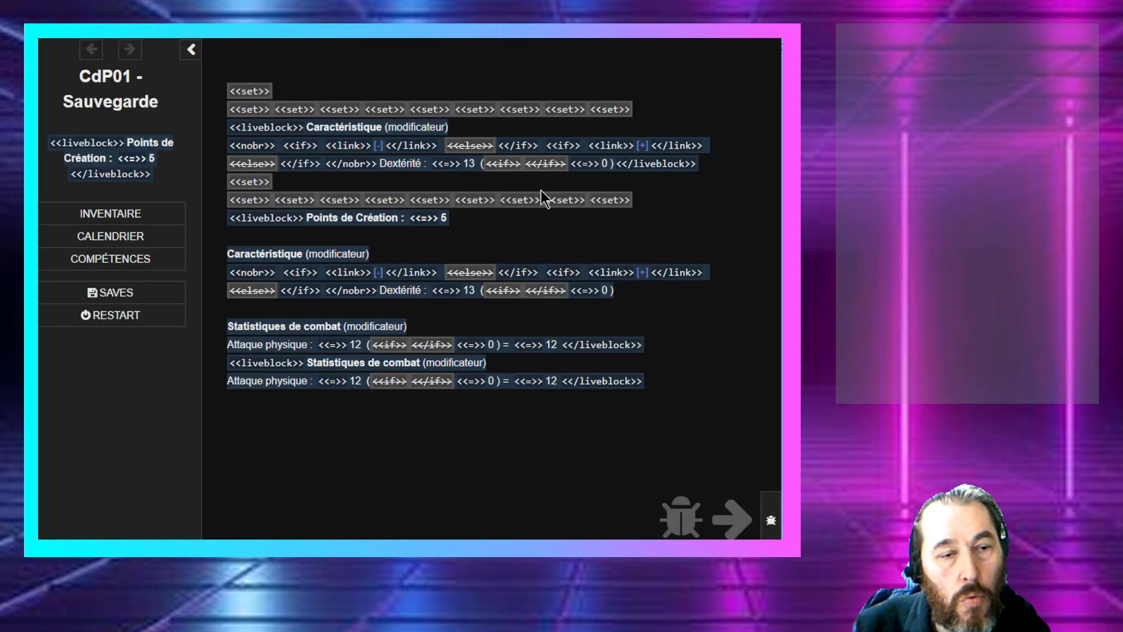
left_click(771, 520)
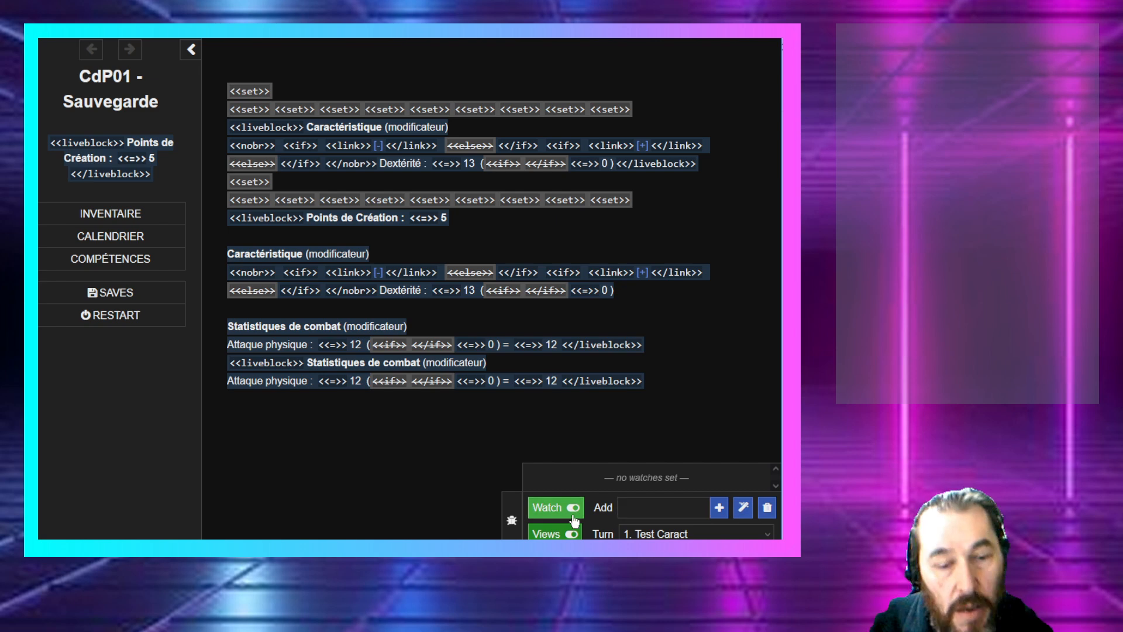
left_click(560, 533)
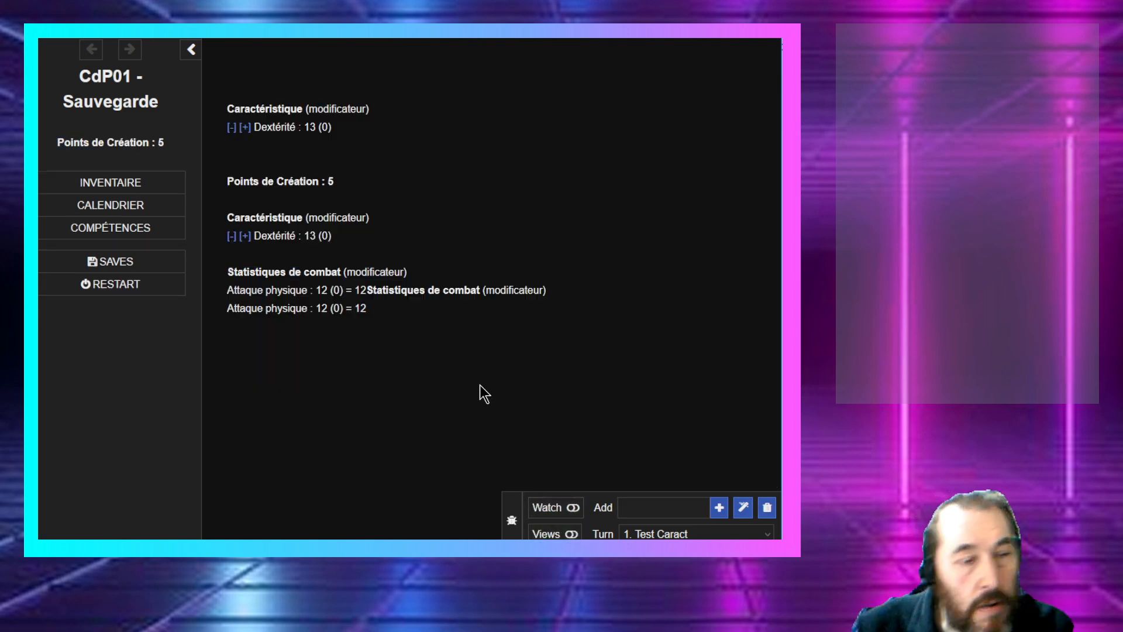
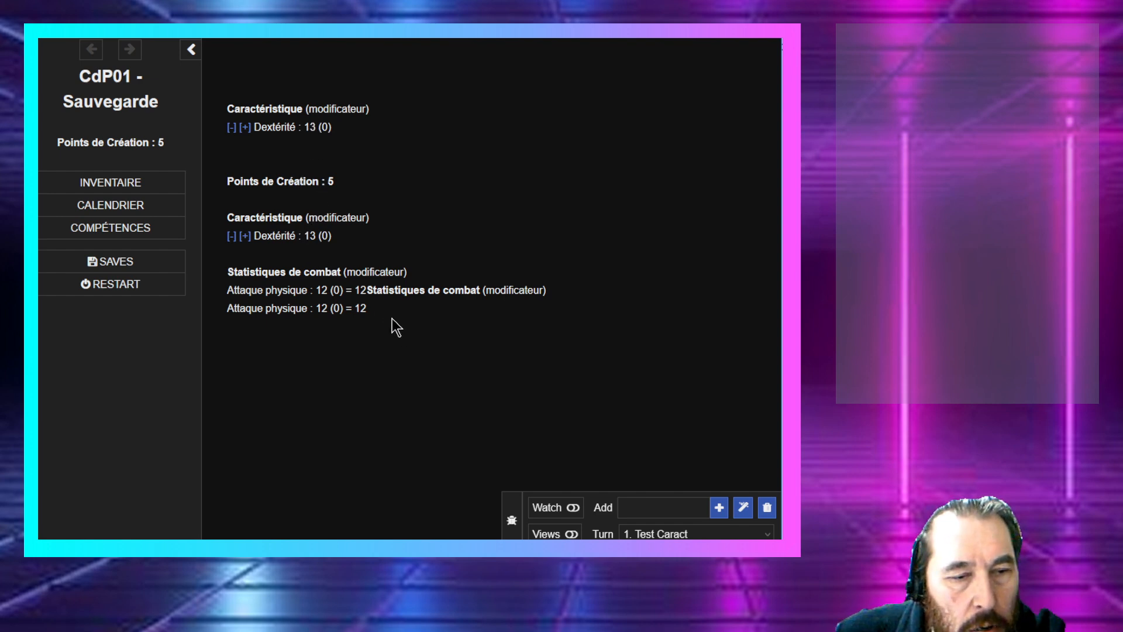
Step: Try raising and lowering Dextérité with both the header's and the passage's [-] and [+] links, ending at 15
left_click_drag(368, 290, 448, 327)
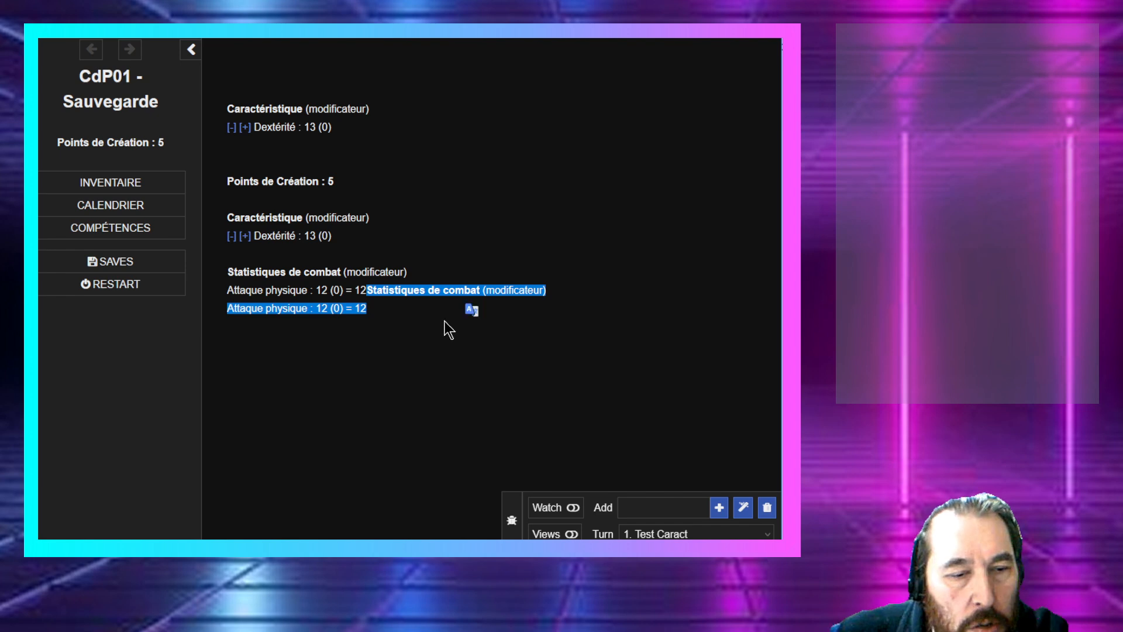
left_click(436, 318)
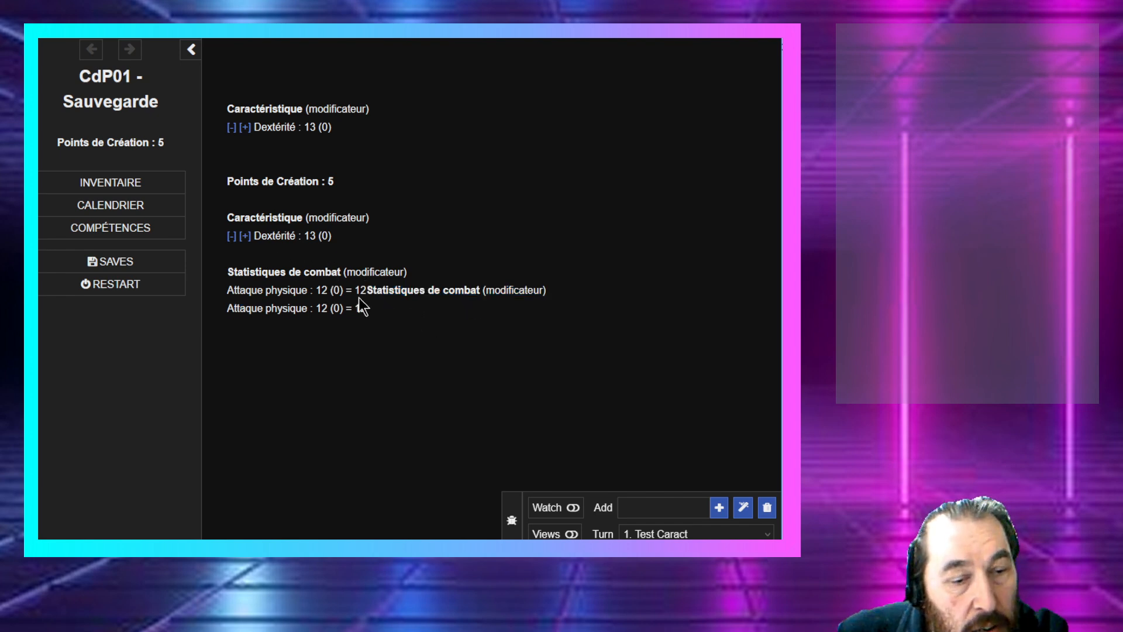
left_click(245, 236)
left_click(245, 237)
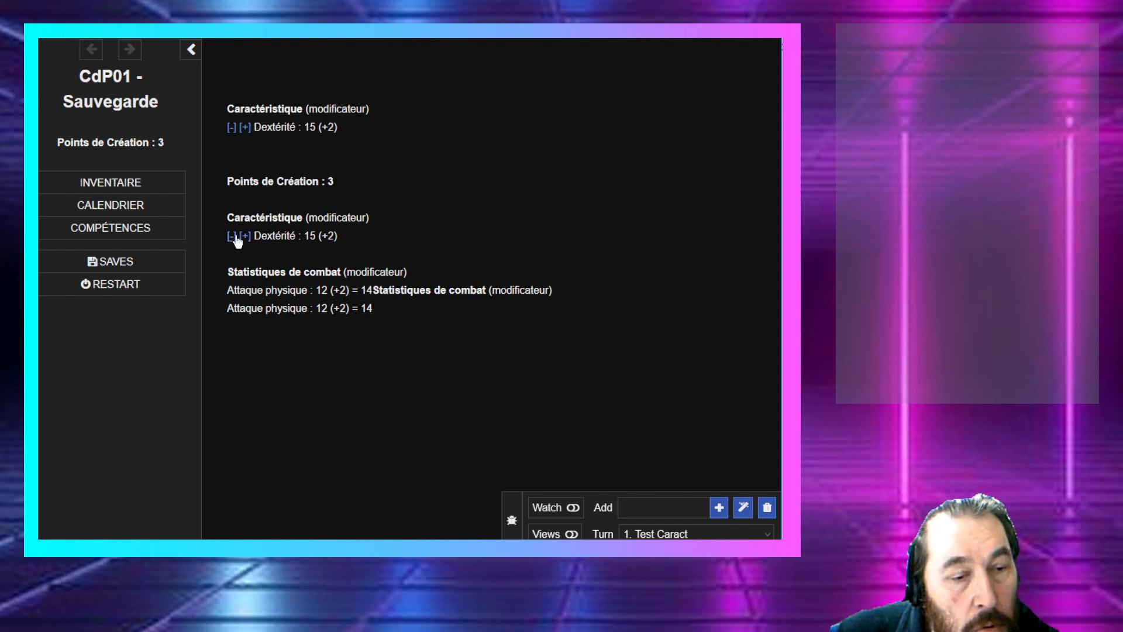
left_click(233, 236)
left_click(245, 237)
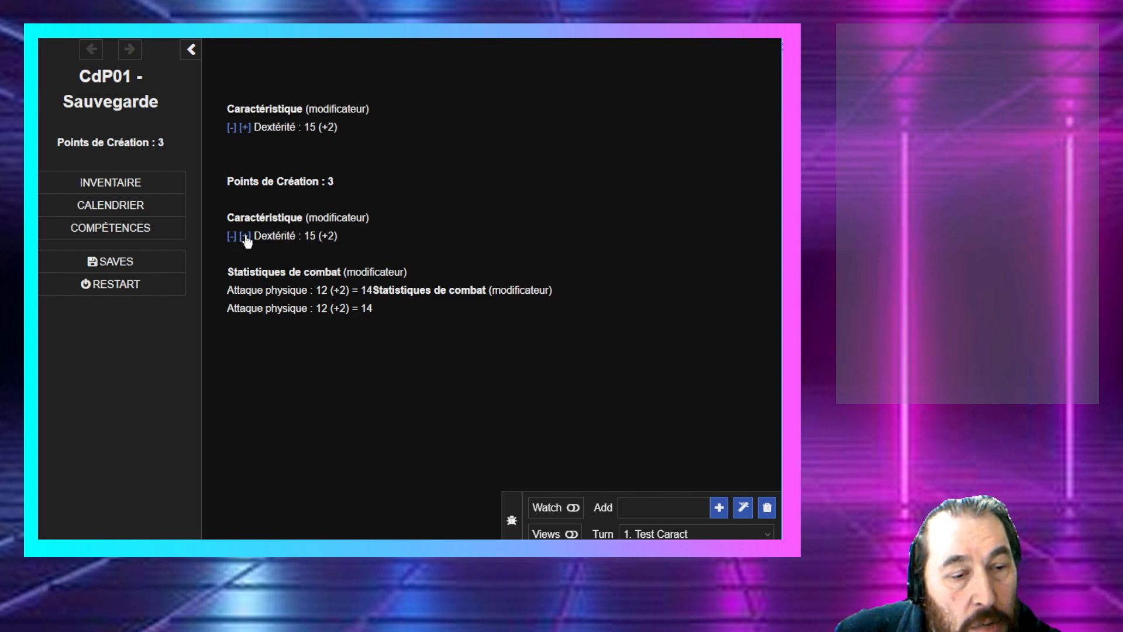
left_click(244, 127)
left_click(234, 128)
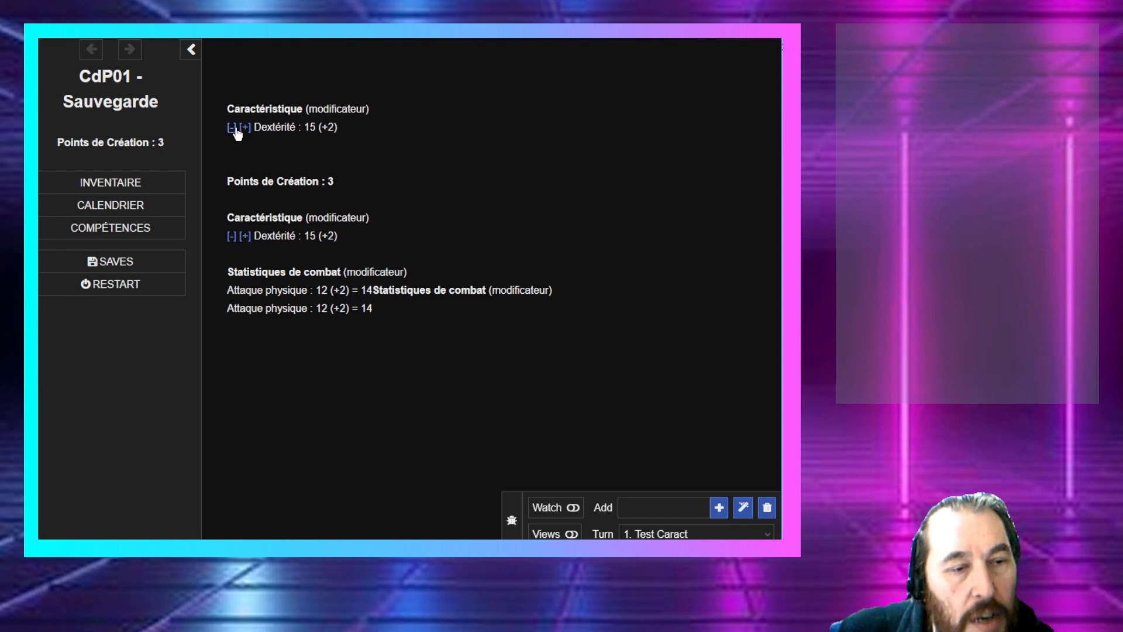
left_click(234, 128)
left_click(234, 128)
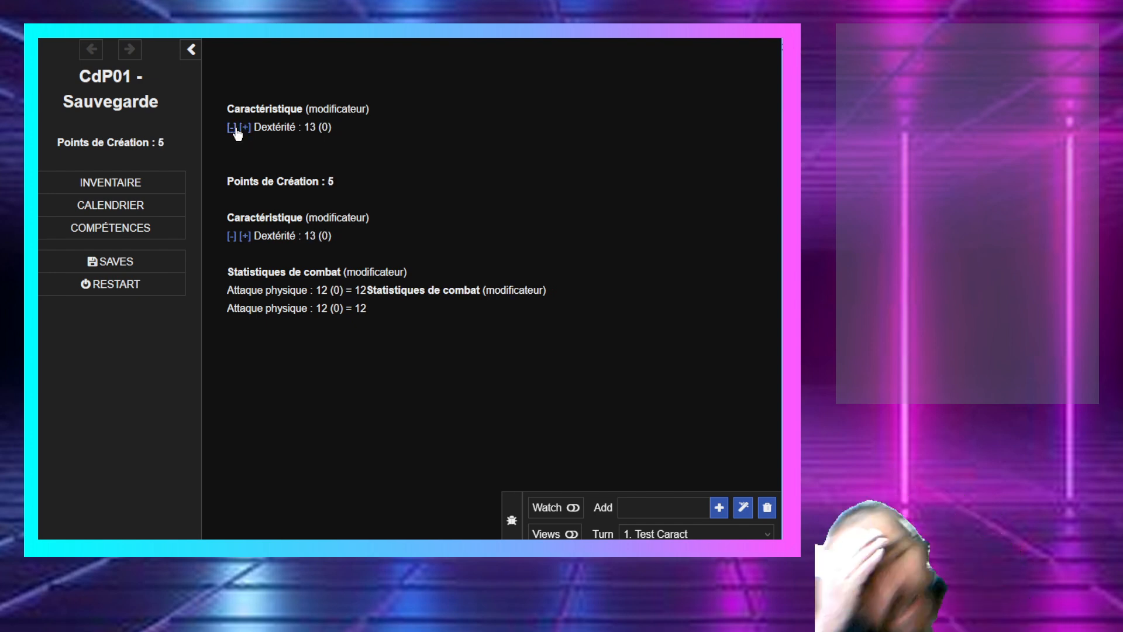
left_click(243, 127)
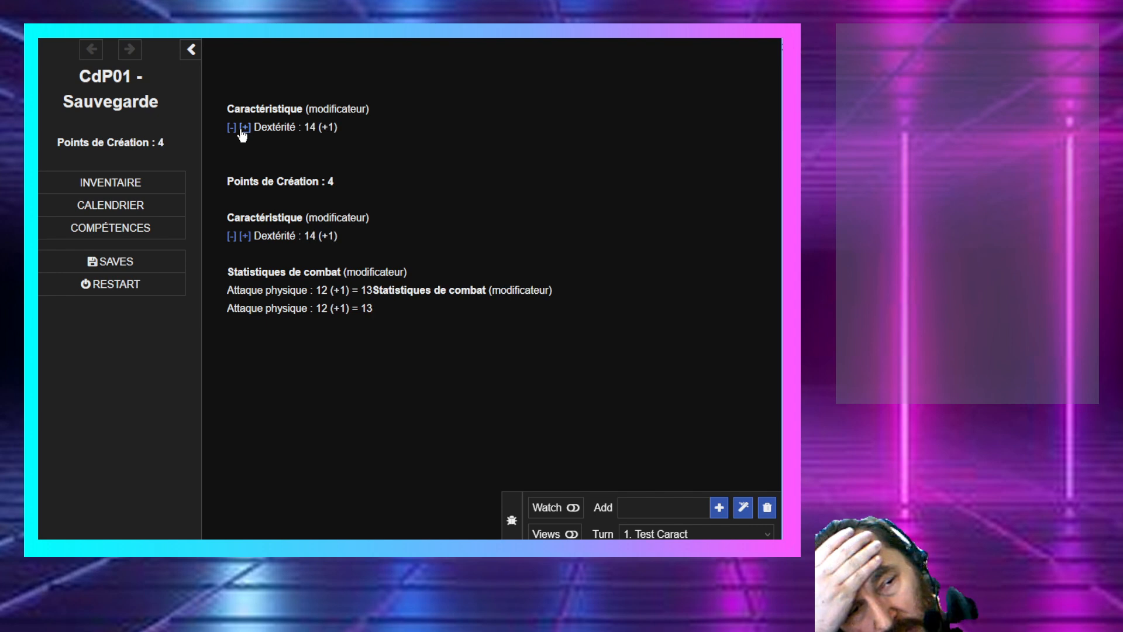
left_click(244, 127)
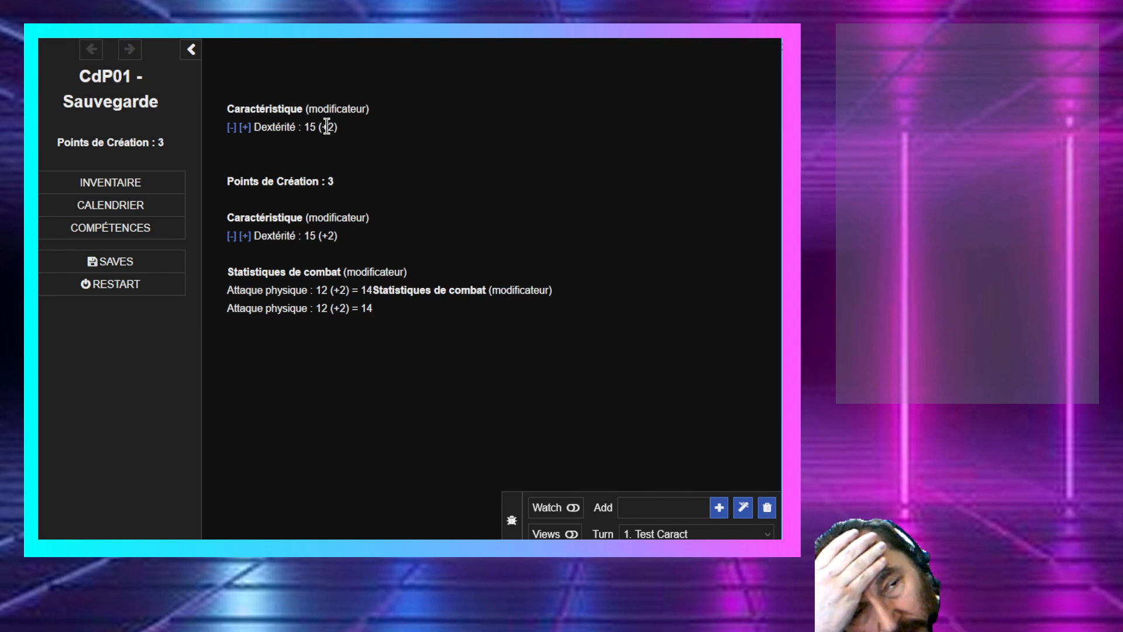
mouse_move(320, 127)
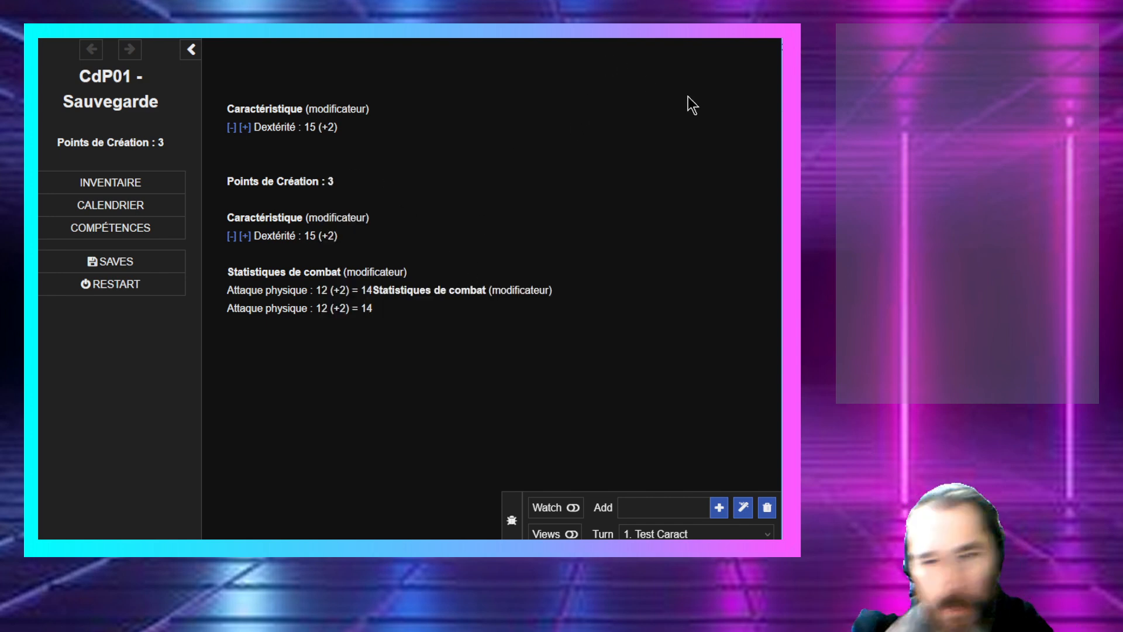
Step: In PassageFooter, insert three blank lines and the word "Bas" between the opening liveblock tag and the Statistiques de combat line, and close its editor
key("alt+Tab")
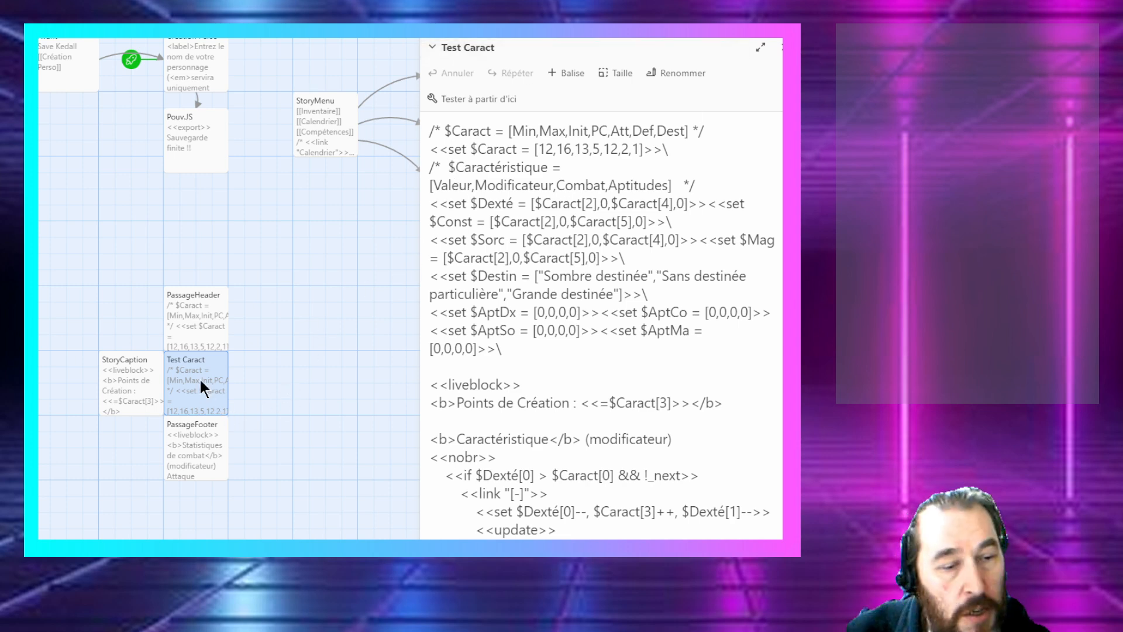
scroll(399, 351, "down", 4)
scroll(527, 385, "down", 7)
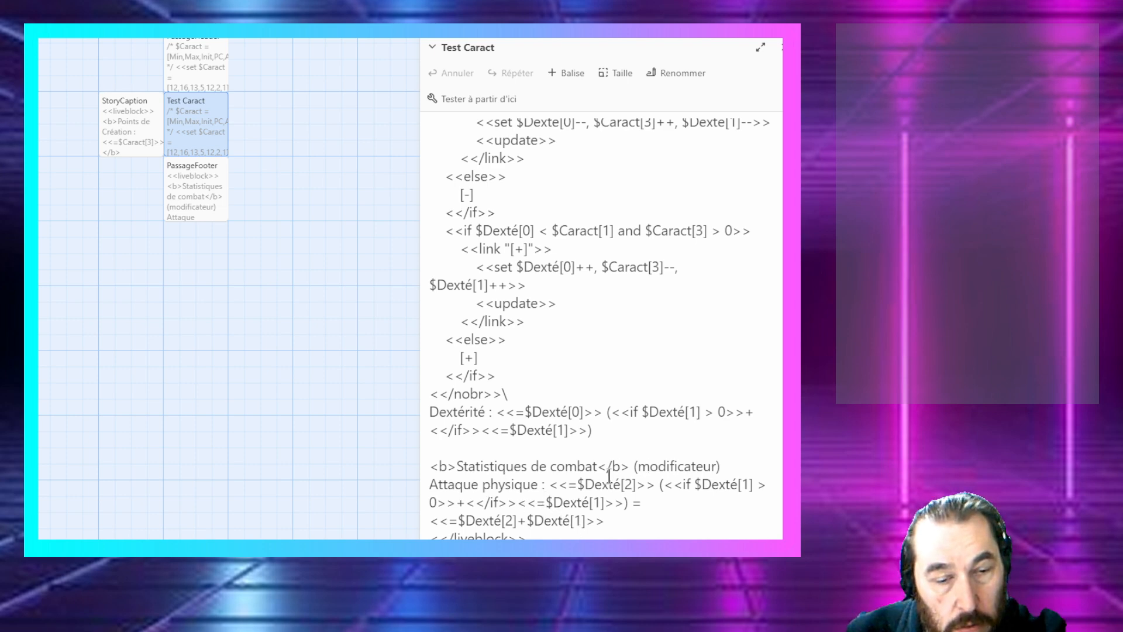
double_click(178, 207)
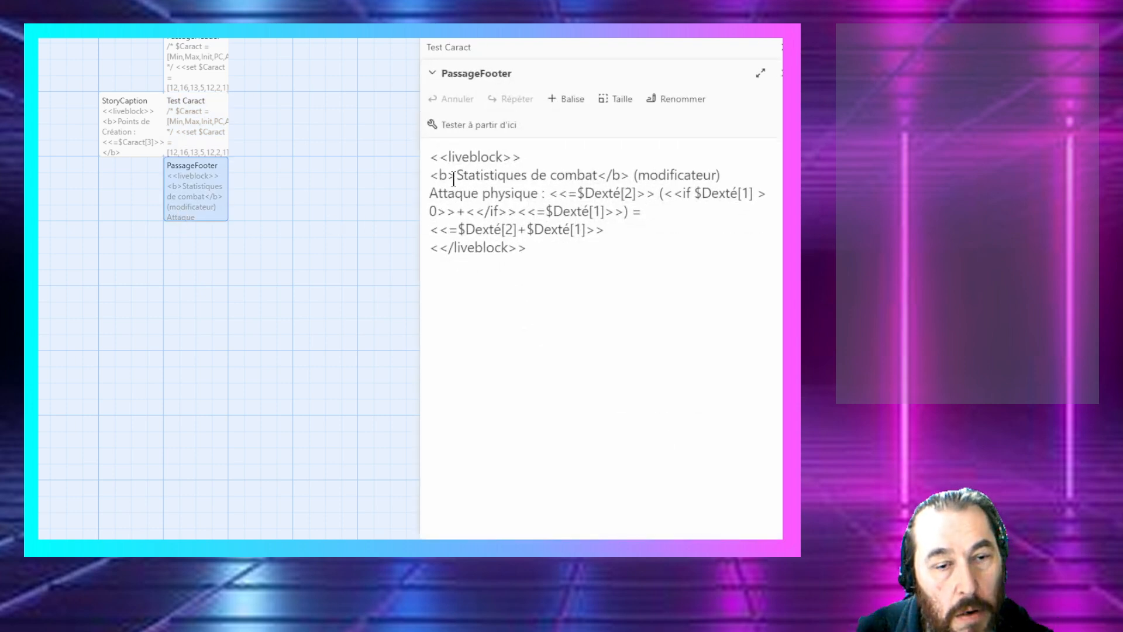
left_click(521, 159)
key("Return")
key("Return")
key("Return")
key("Return")
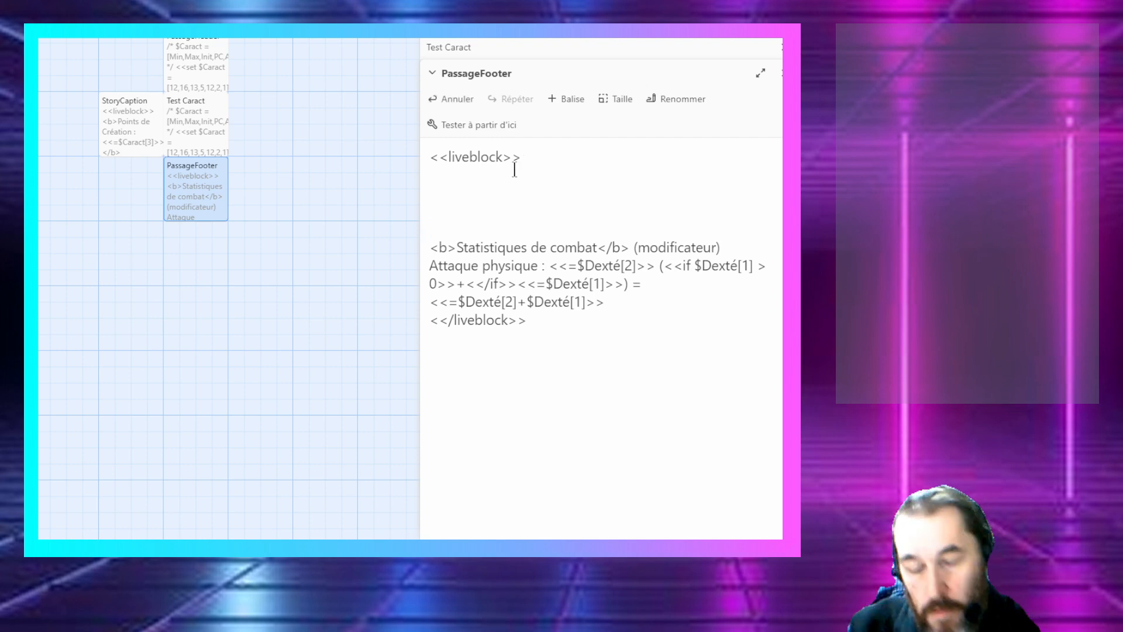
type("Bas")
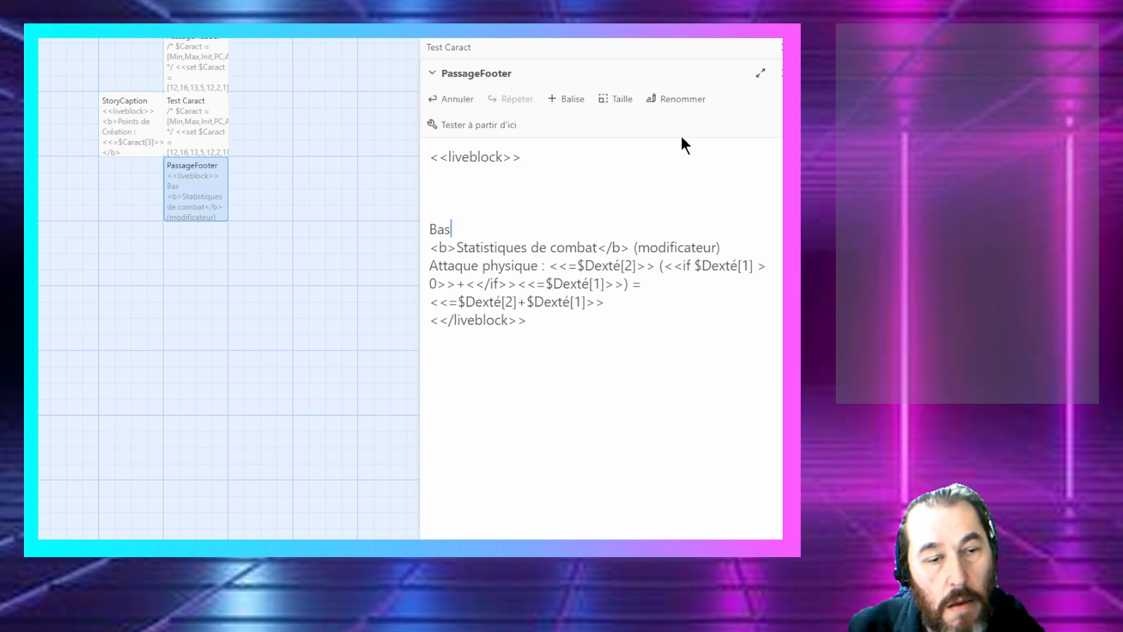
left_click(782, 73)
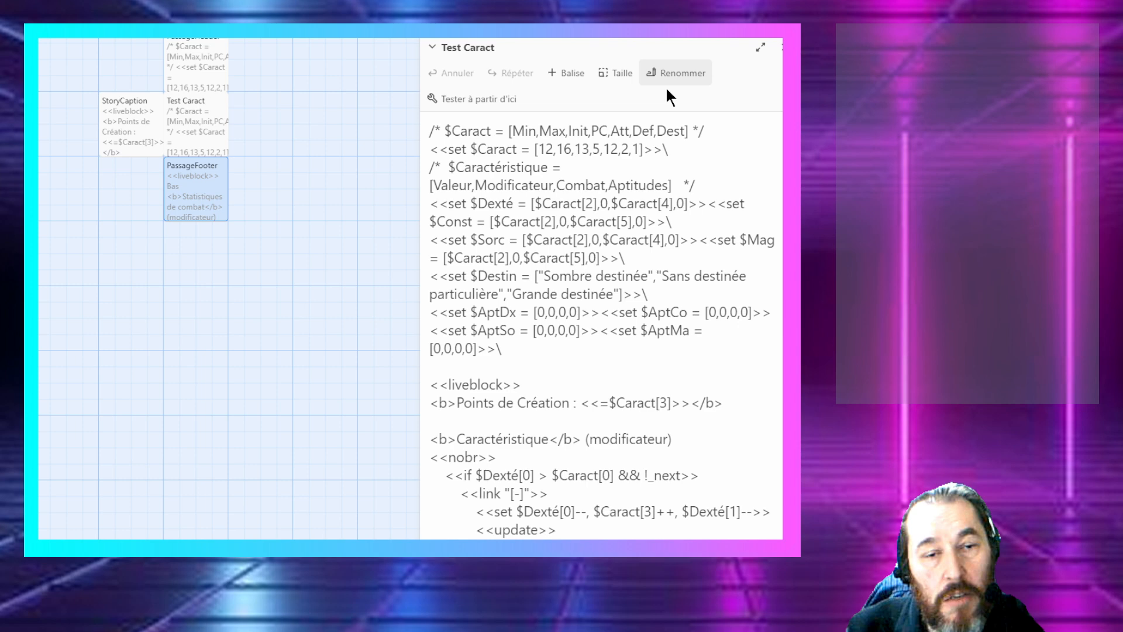
Step: Test Caract again with the edited footer, switching off Watch and Views in the debugger
left_click(476, 104)
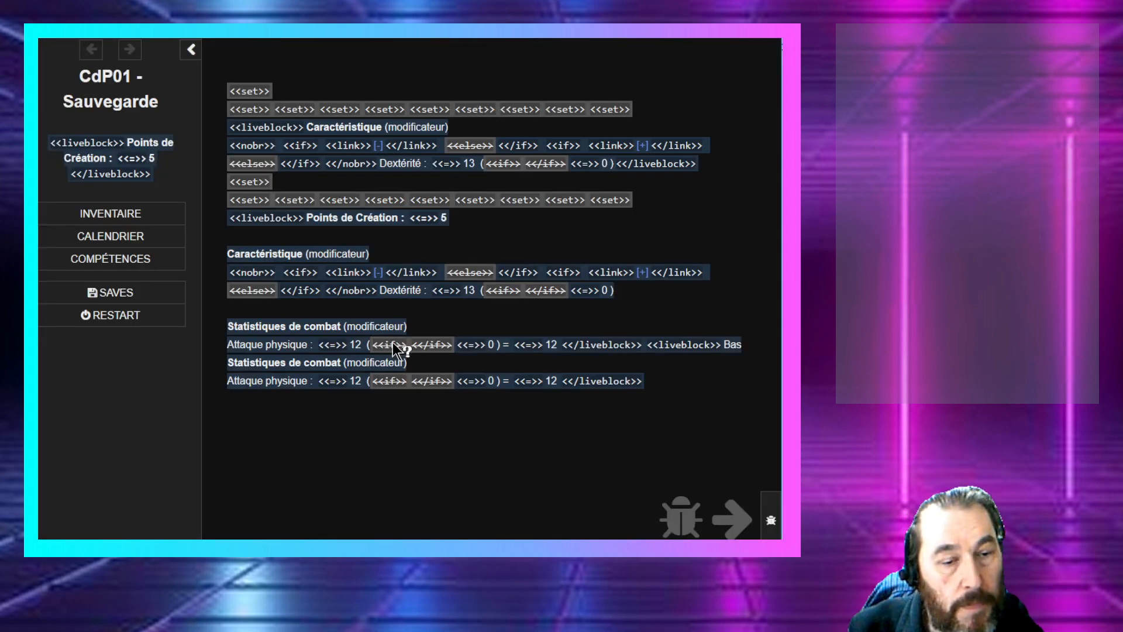
left_click(766, 519)
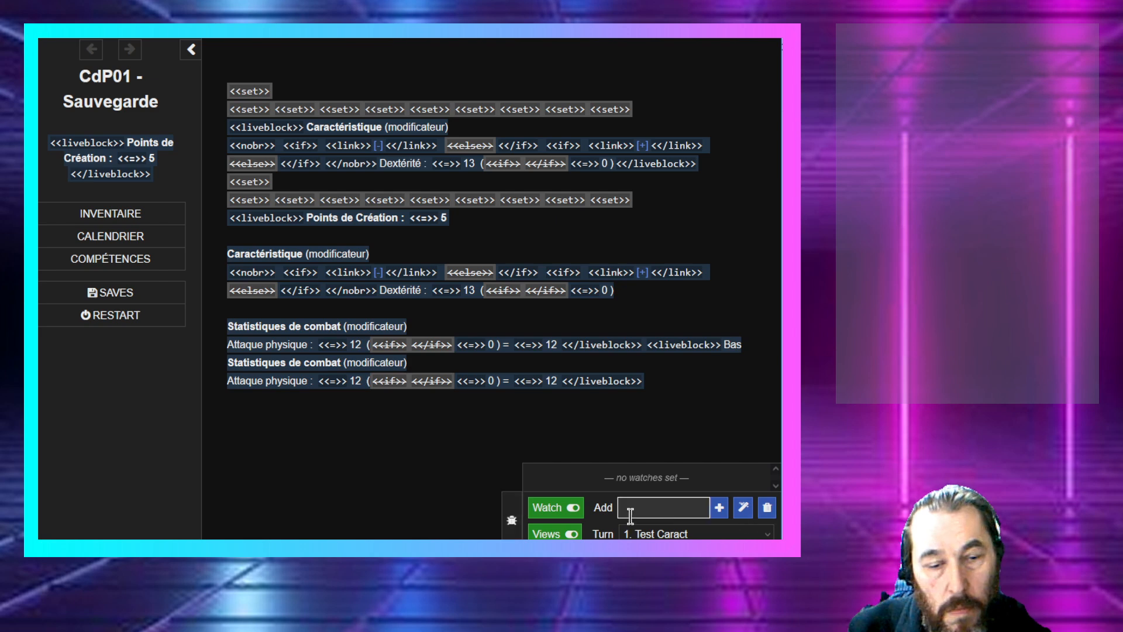
left_click(564, 509)
left_click(564, 533)
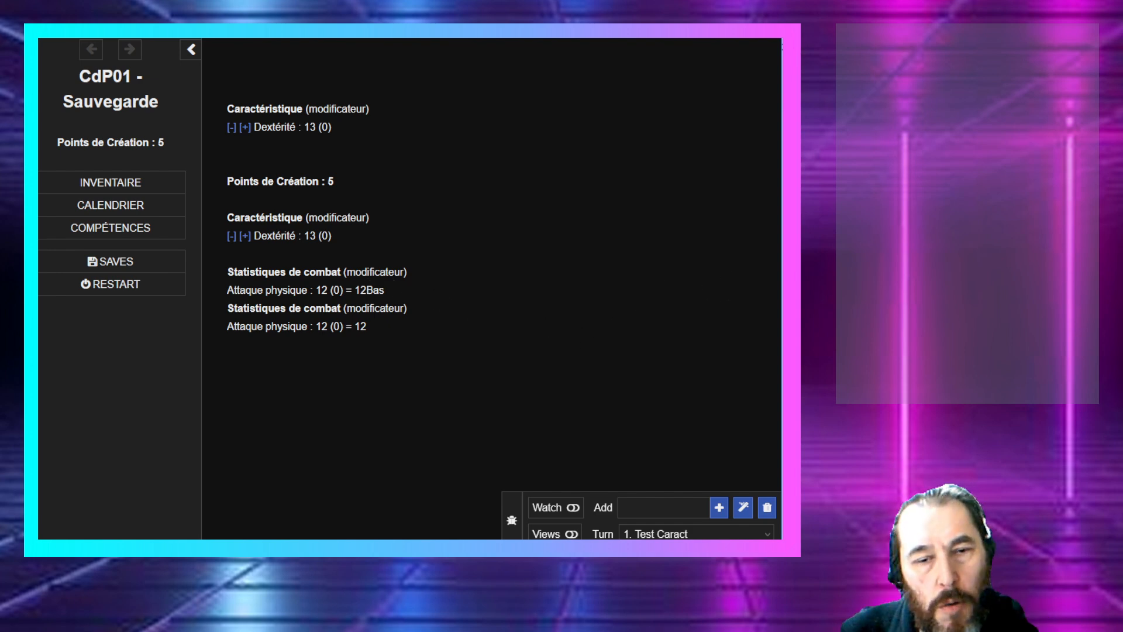
Step: In PassageFooter, delete the blank lines and the word "Bas" between the opening liveblock tag and the Statistiques de combat line
key("alt+Tab")
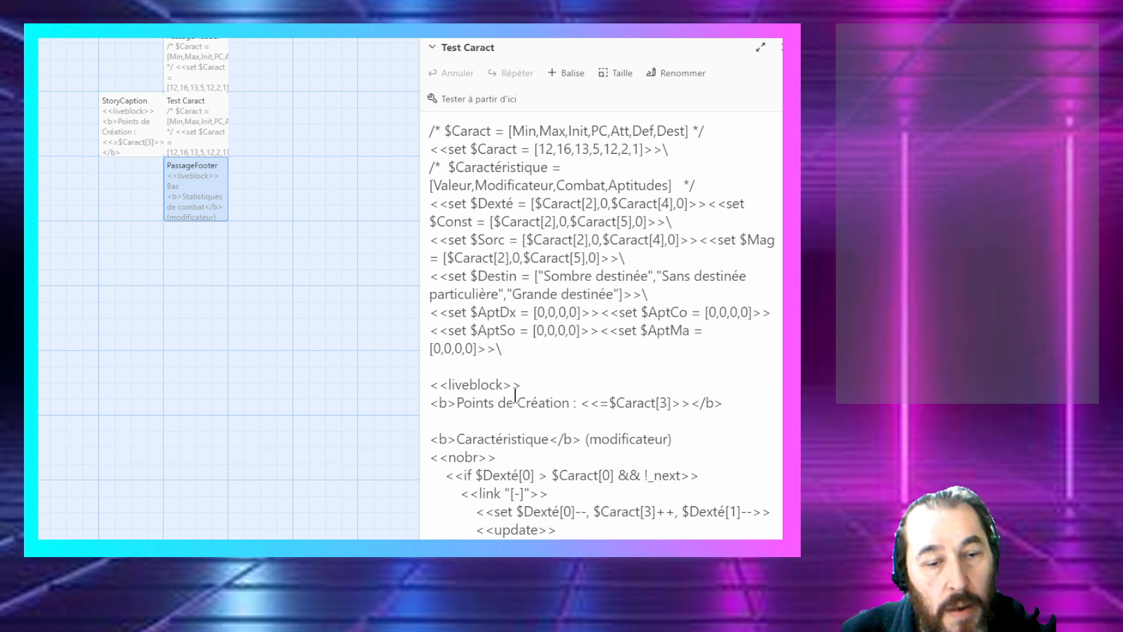
scroll(514, 432, "down", 3)
scroll(514, 431, "down", 3)
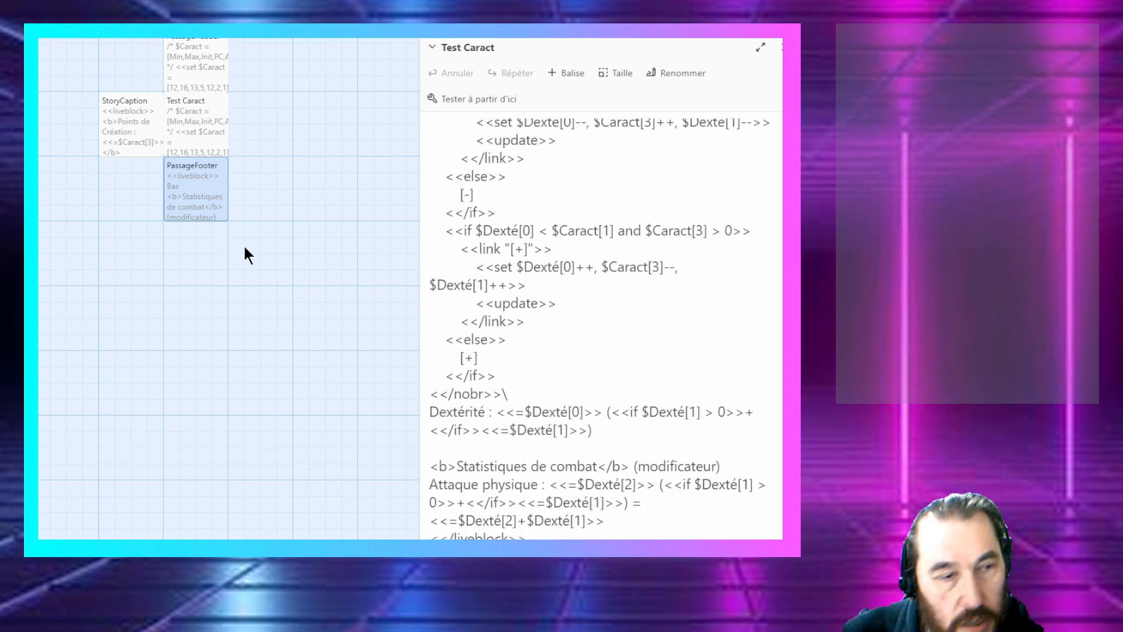
double_click(183, 202)
left_click(443, 188)
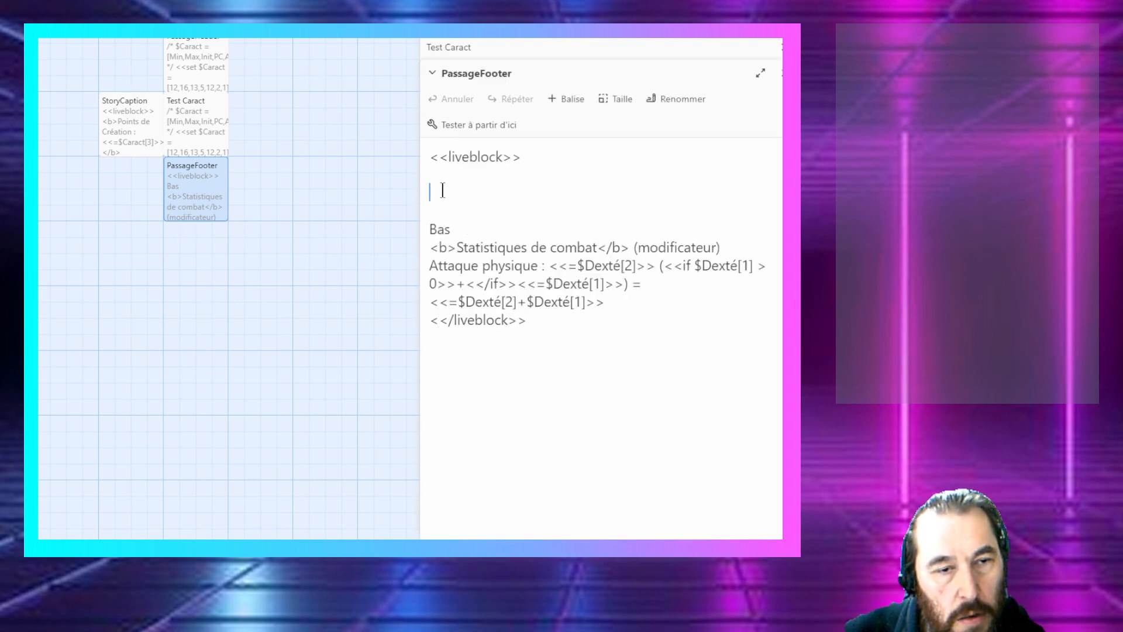
left_click(443, 173)
key("Delete")
key("Delete")
key("Delete")
key("Delete")
key("Delete")
key("Delete")
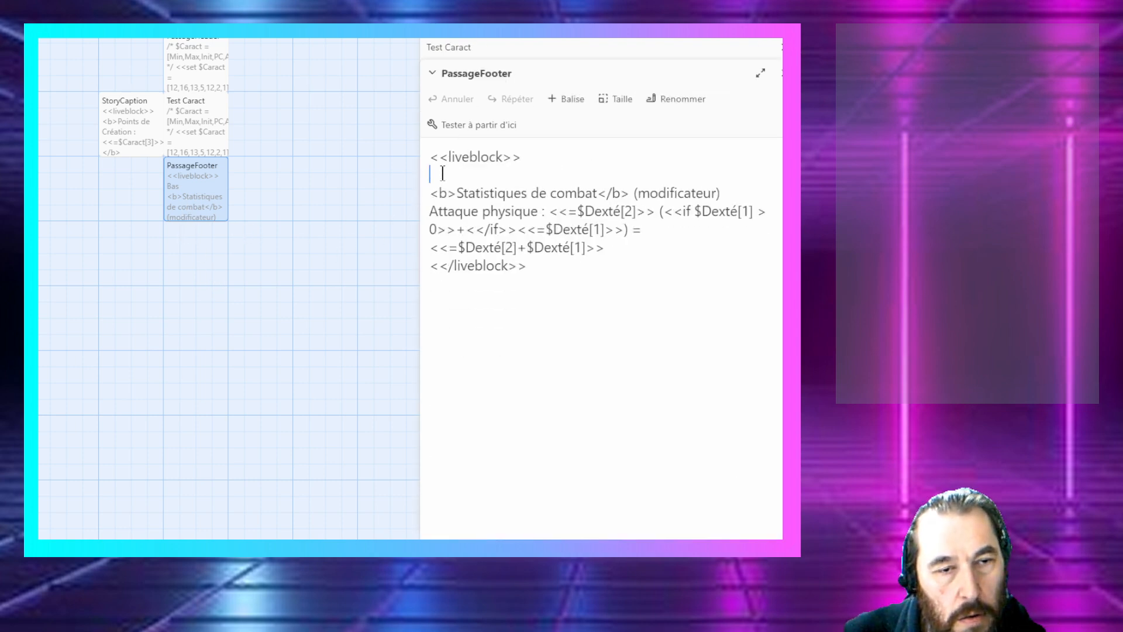
key("Delete")
Step: Insert four empty lines above the opening liveblock tag in PassageFooter
key("Up")
key("Return")
key("Return")
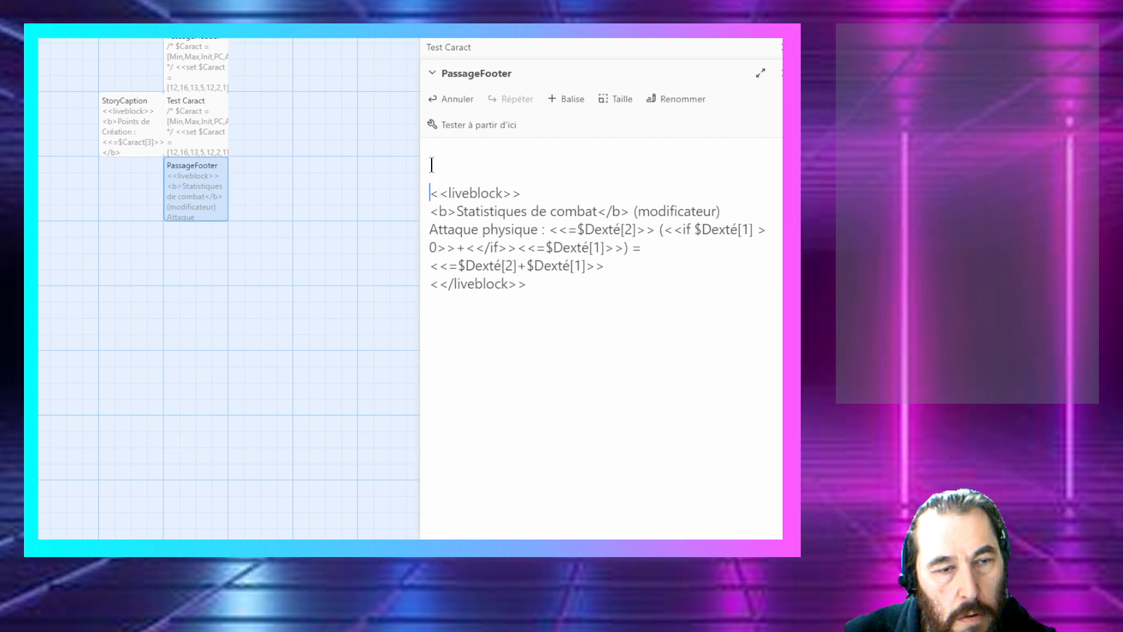
key("Up")
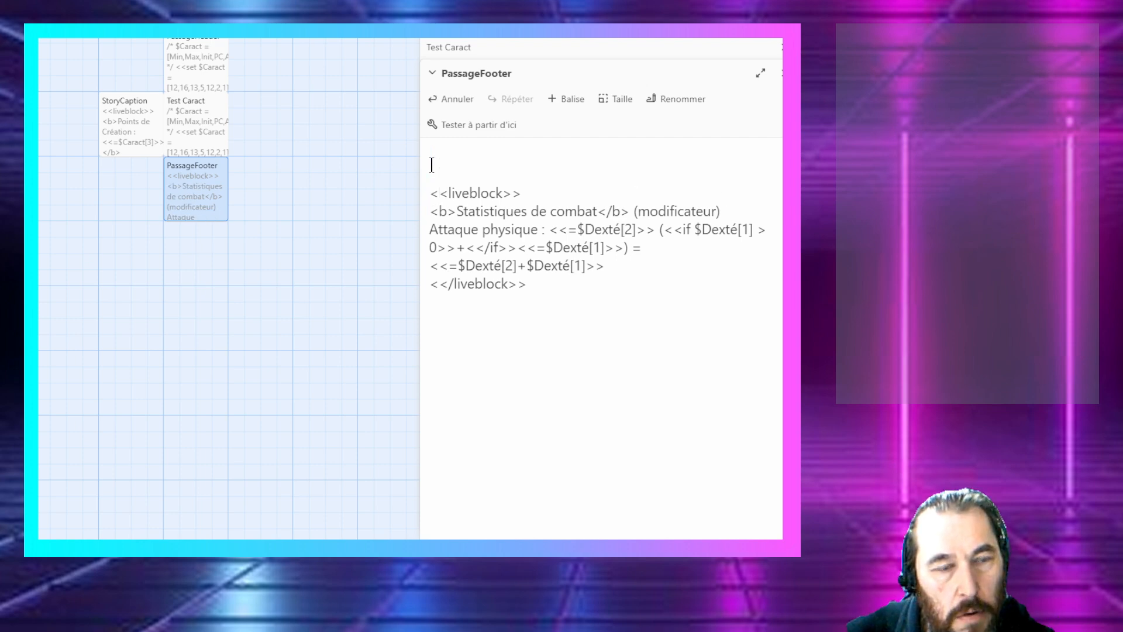
key("Return")
key("Return")
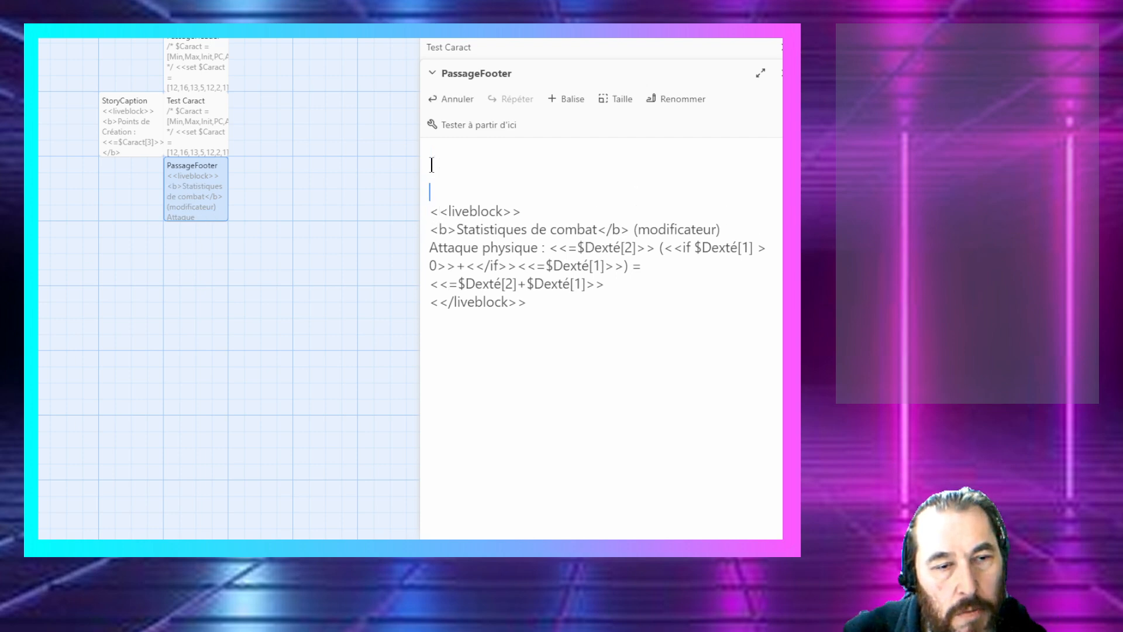
Step: Write "BAS" on the line directly above PassageFooter's opening liveblock tag and close the passage's editor
type("coucou")
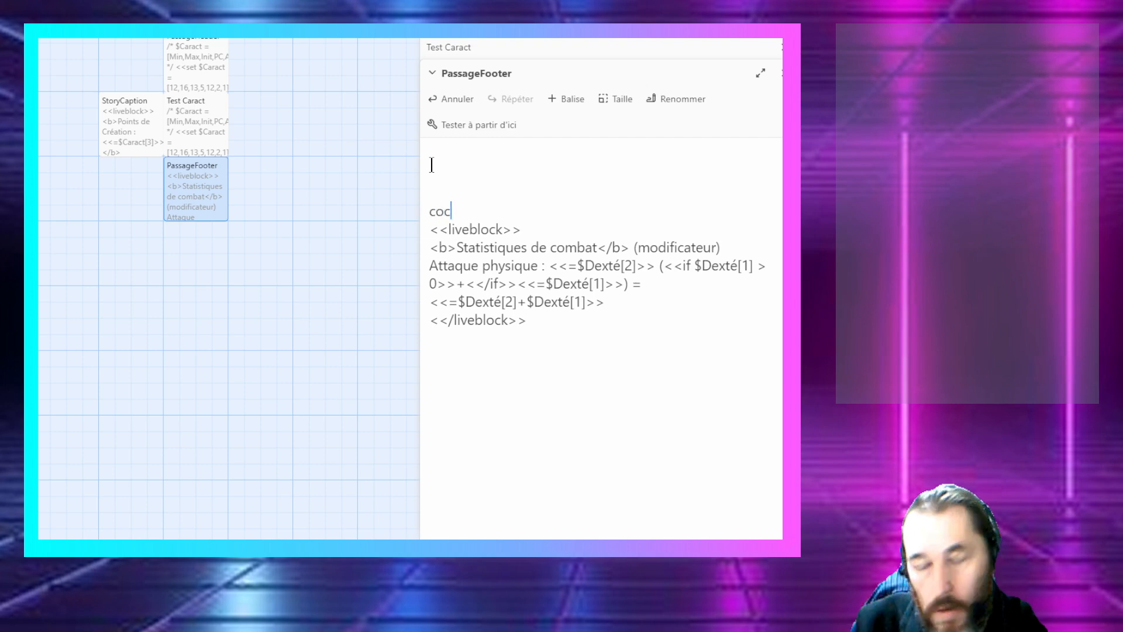
key("BackSpace")
key("BackSpace")
key("BackSpace")
key("BackSpace")
key("BackSpace")
key("BackSpace")
type("BAS")
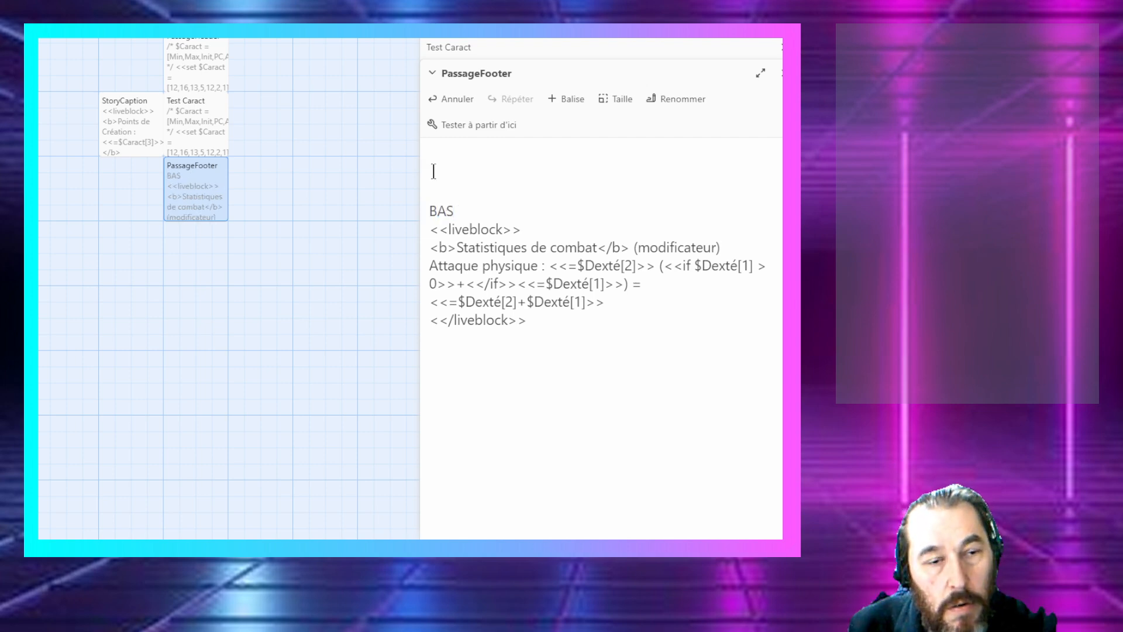
key("Return")
key("BackSpace")
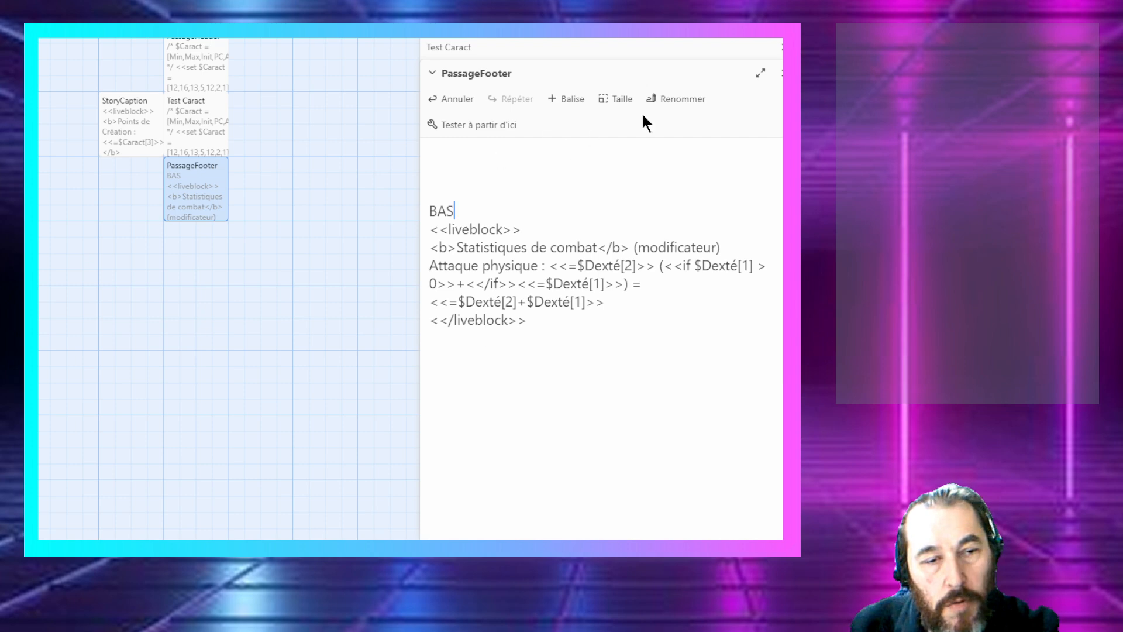
left_click(779, 73)
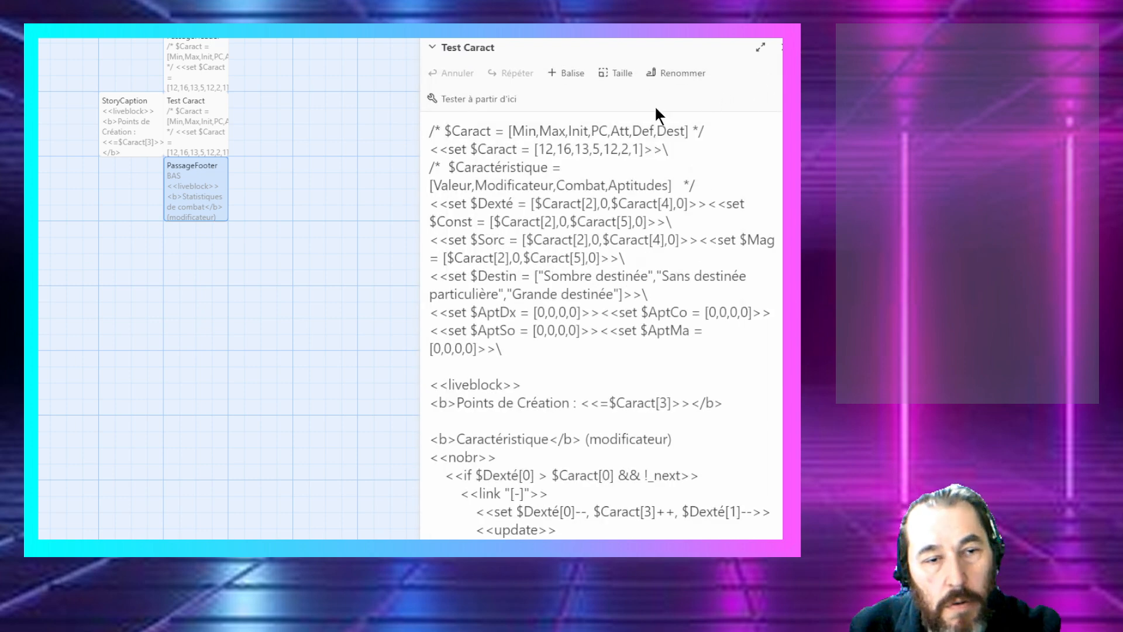
Step: Run a test from Test Caract with the revised footer and turn off the debugger's Watch and Views options
left_click(510, 95)
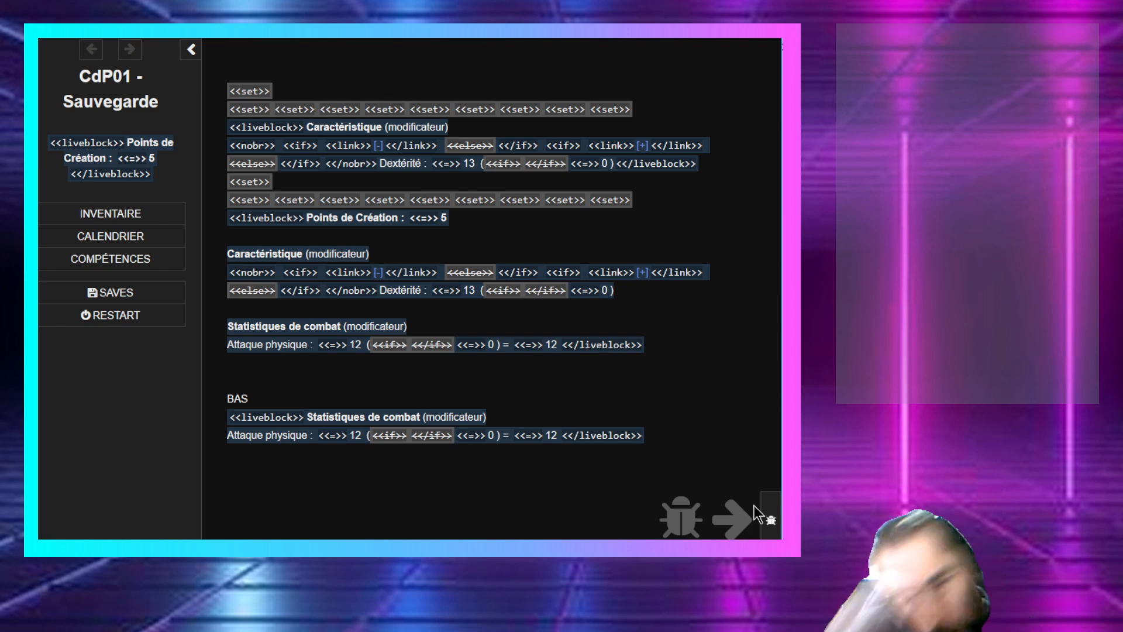
left_click(770, 517)
left_click(555, 508)
left_click(555, 533)
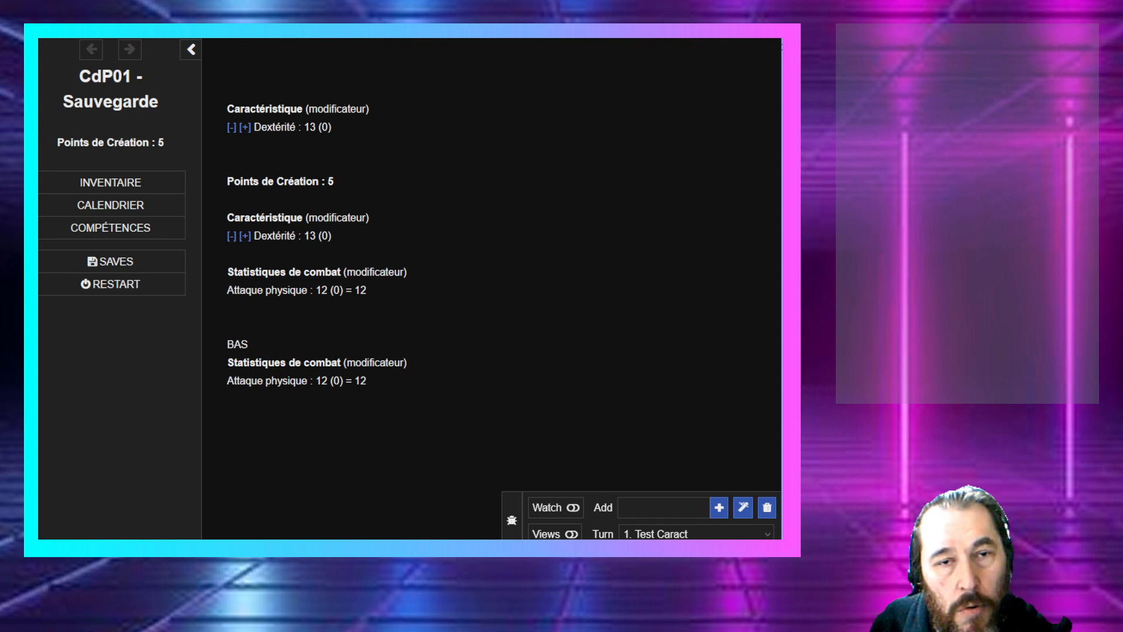
Step: Compare the new test page with the earlier test pages and return to the story map
key("ctrl+Tab")
key("ctrl+Tab")
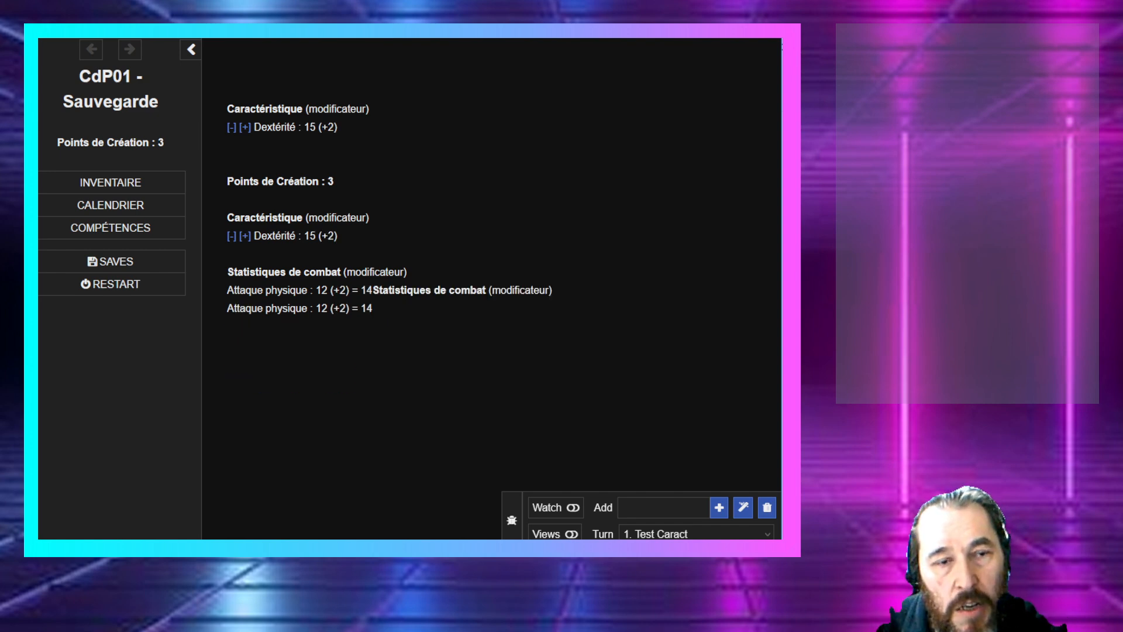
key("ctrl+Tab")
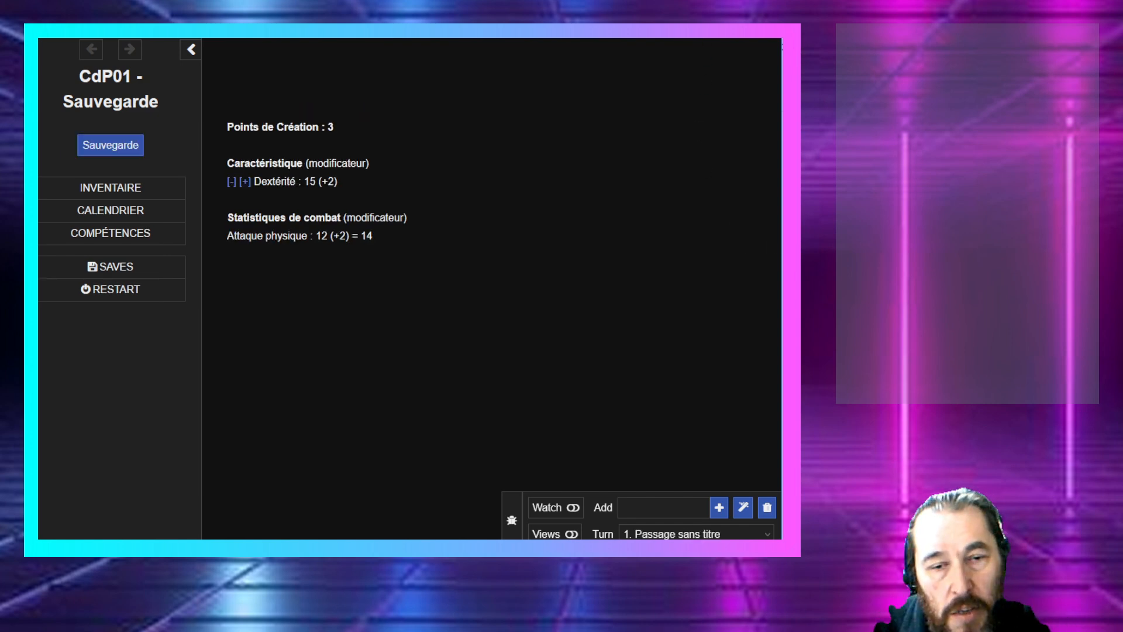
key("ctrl+Tab")
Step: Open PassageHeader and examine its nobr block containing the [-] and [+] links for Dextérité
double_click(199, 53)
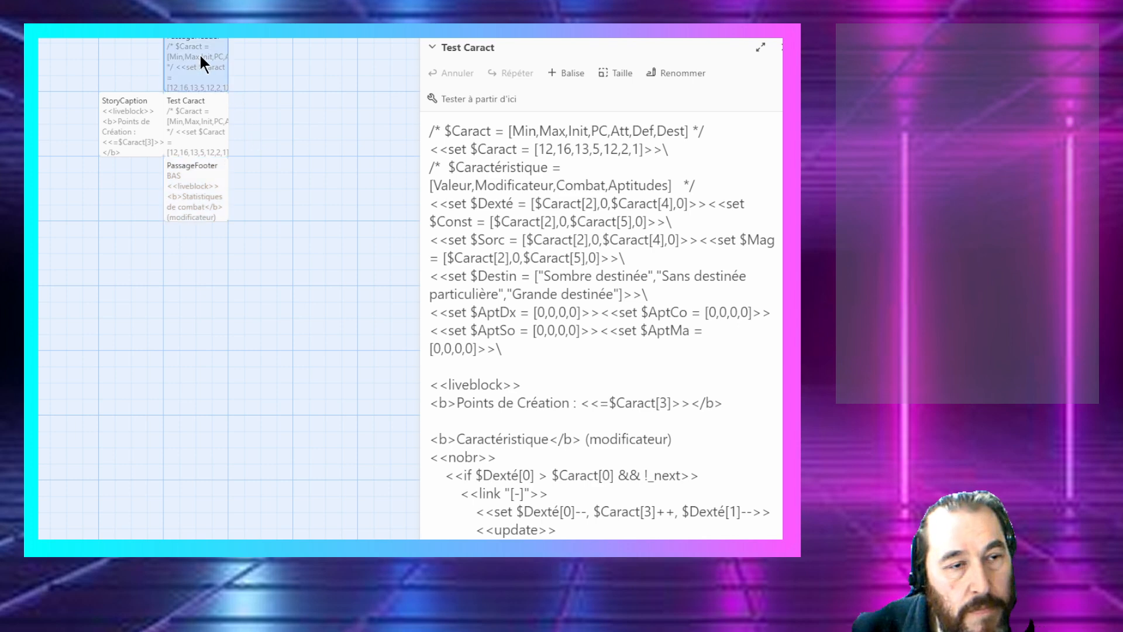
scroll(556, 310, "down", 4)
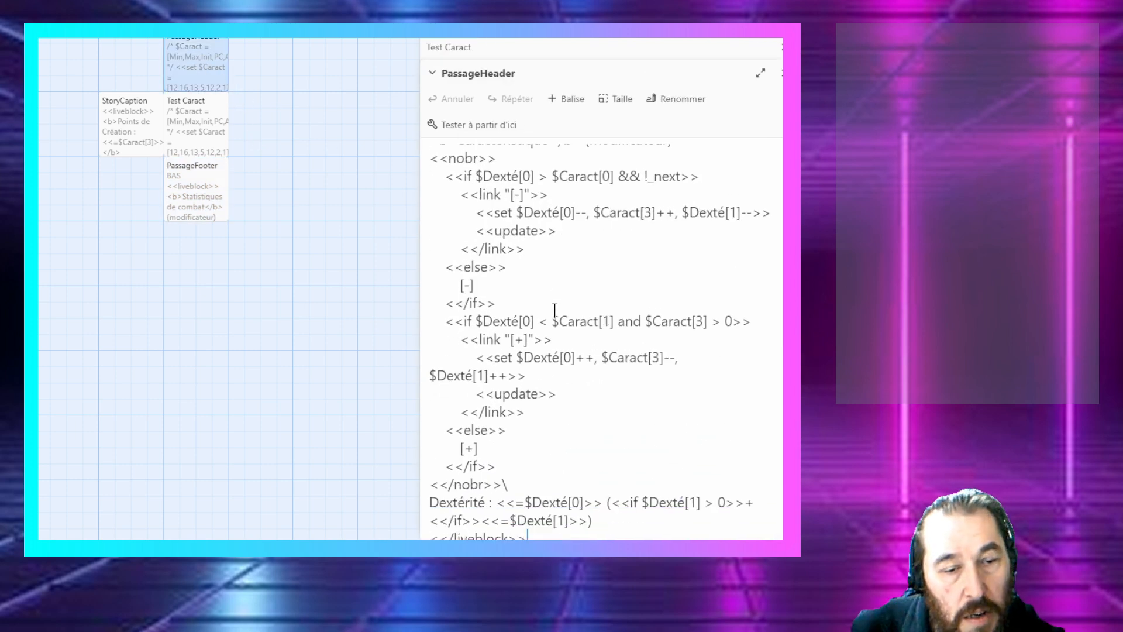
scroll(554, 316, "up", 4)
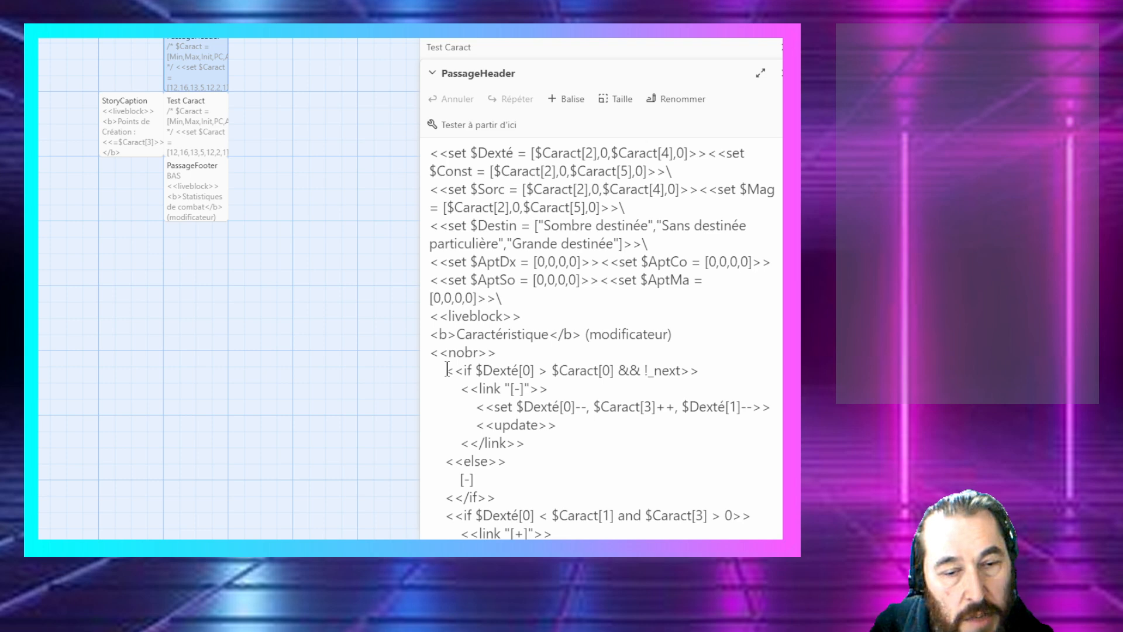
scroll(447, 369, "down", 4)
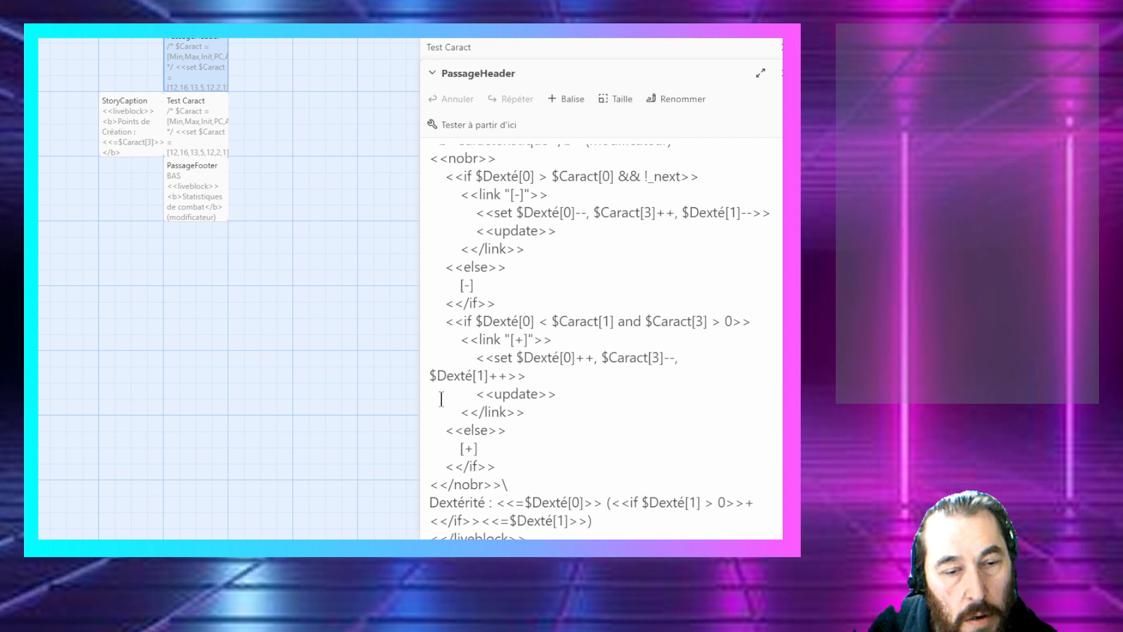
scroll(442, 343, "up", 1)
scroll(443, 342, "down", 1)
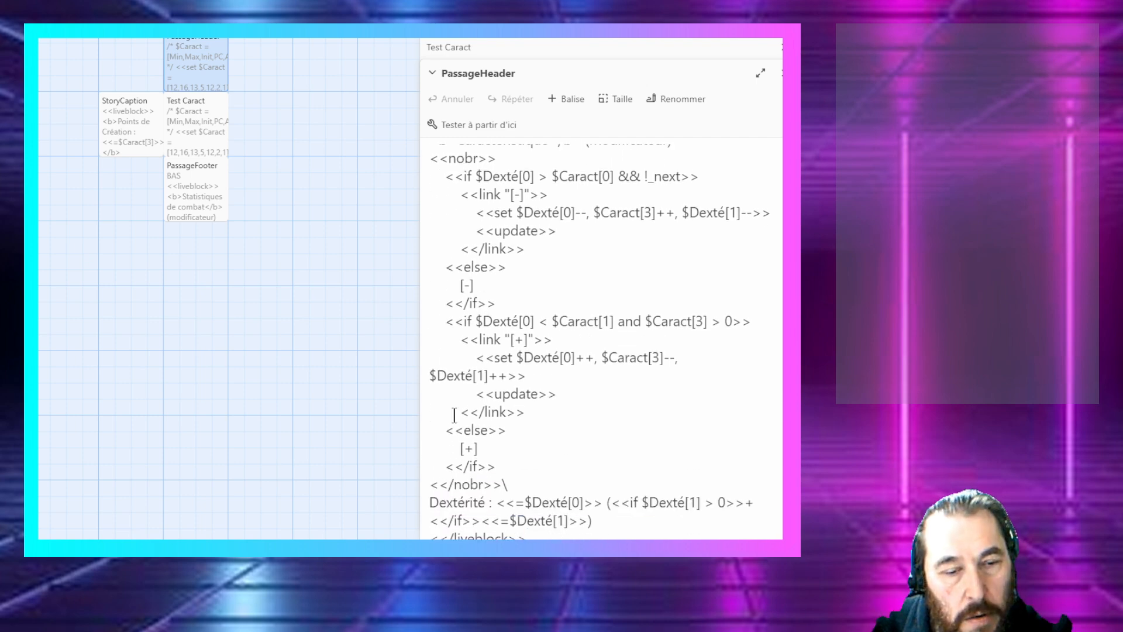
left_click(516, 504)
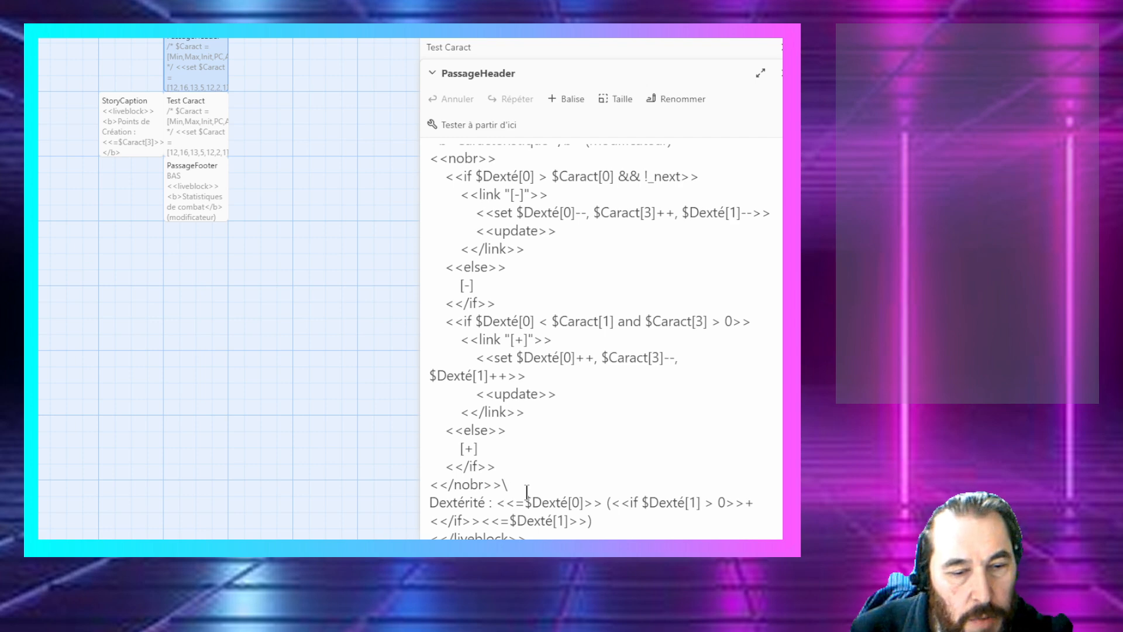
left_click_drag(498, 477, 425, 316)
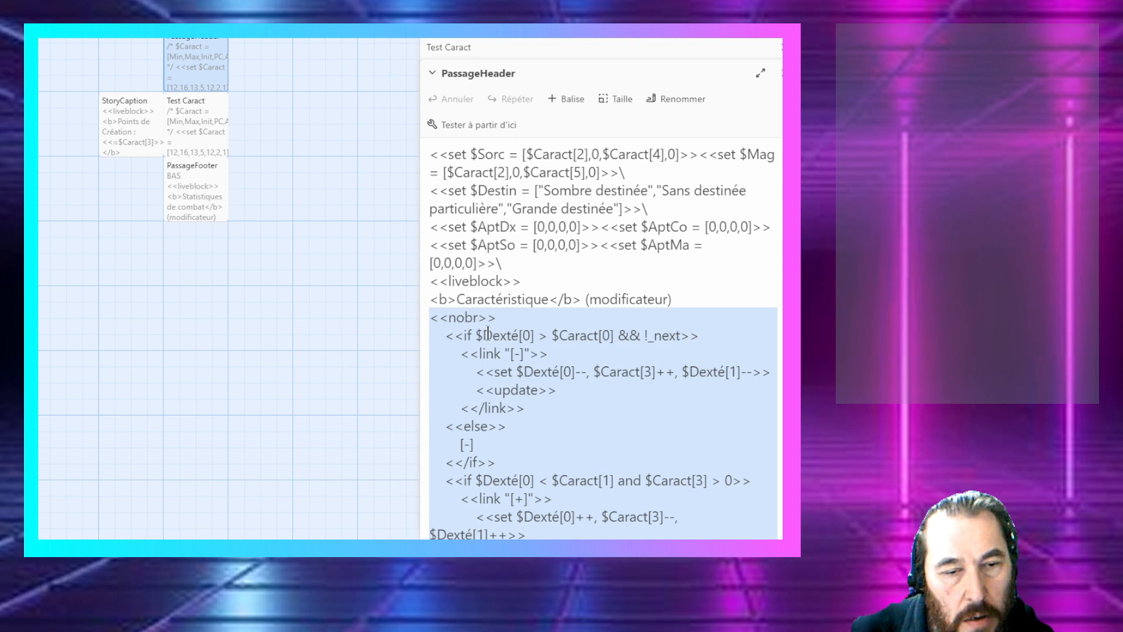
scroll(489, 351, "down", 2)
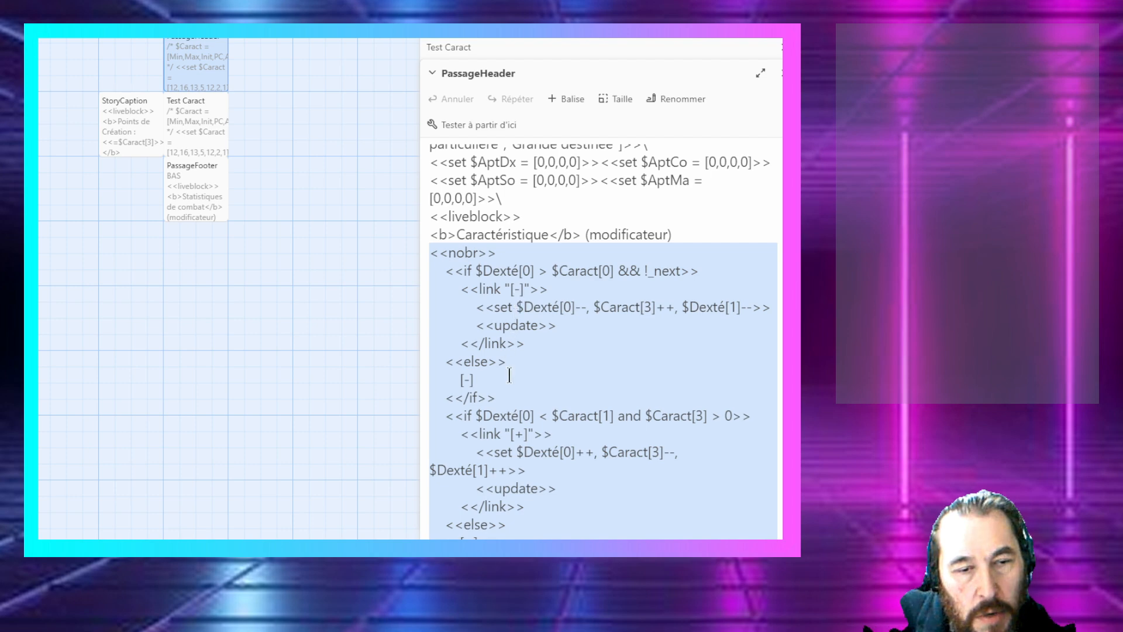
scroll(500, 396, "down", 2)
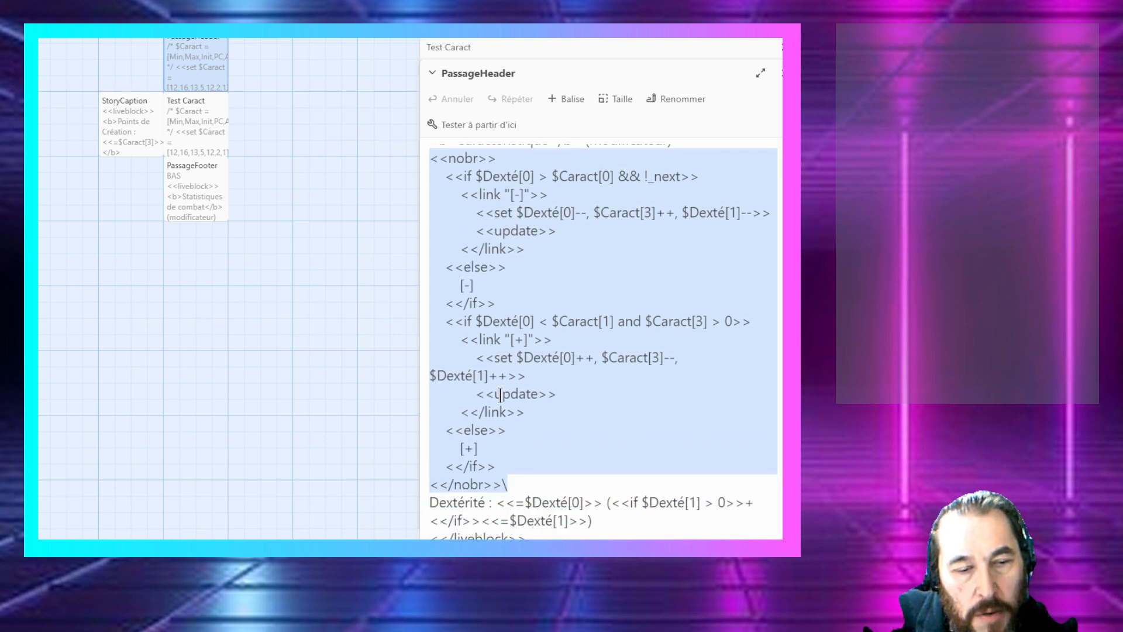
scroll(500, 396, "up", 2)
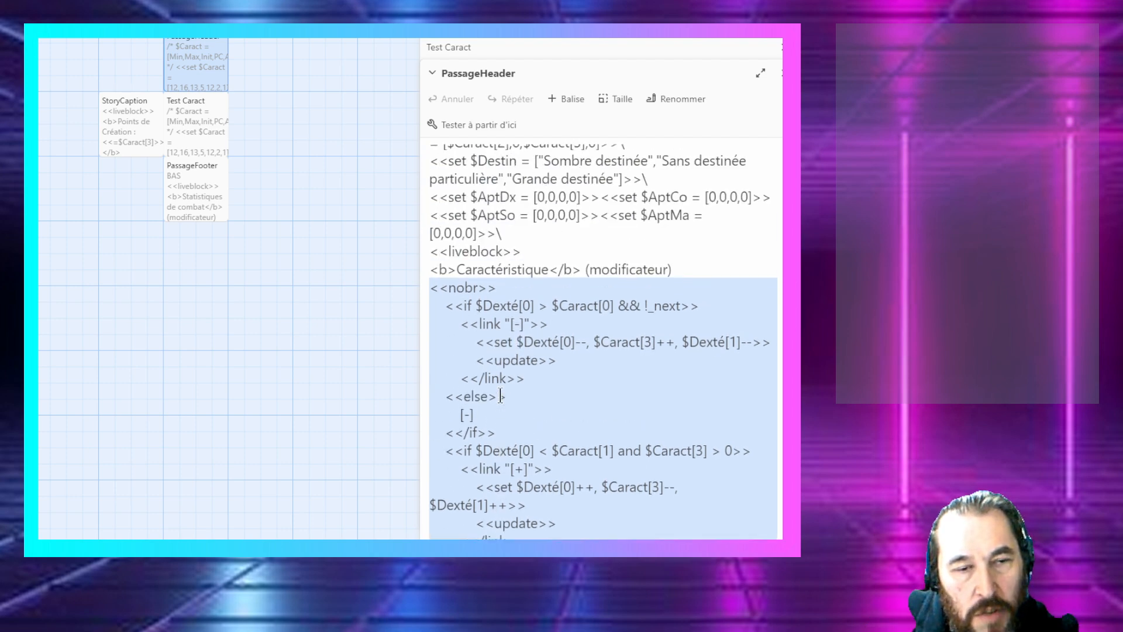
Step: Copy the <<update>> tag from the [-] link onto a new line between the closing nobr tag and the Dextérité line
left_click(516, 359)
left_click_drag(559, 360, 478, 361)
key("ctrl+c")
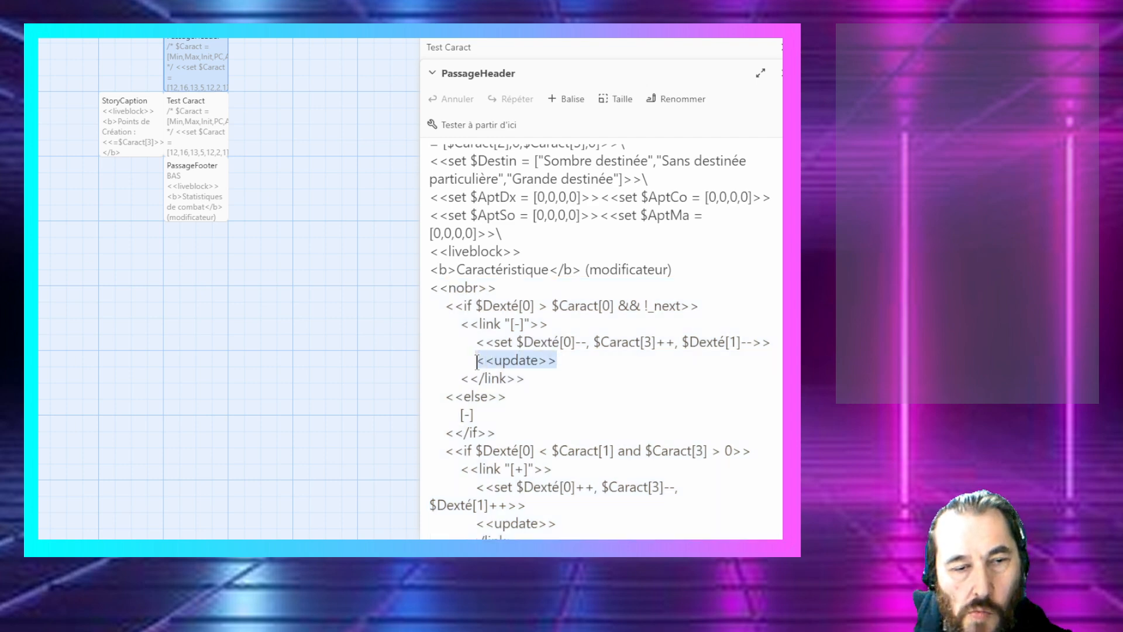
scroll(510, 445, "down", 2)
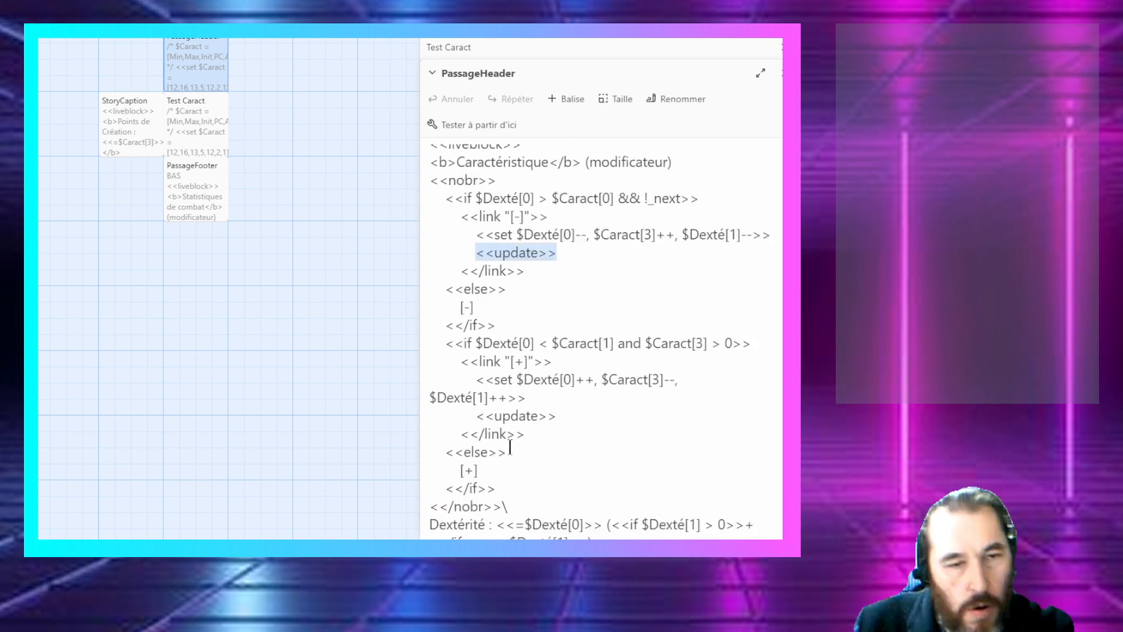
left_click(527, 489)
key("Return")
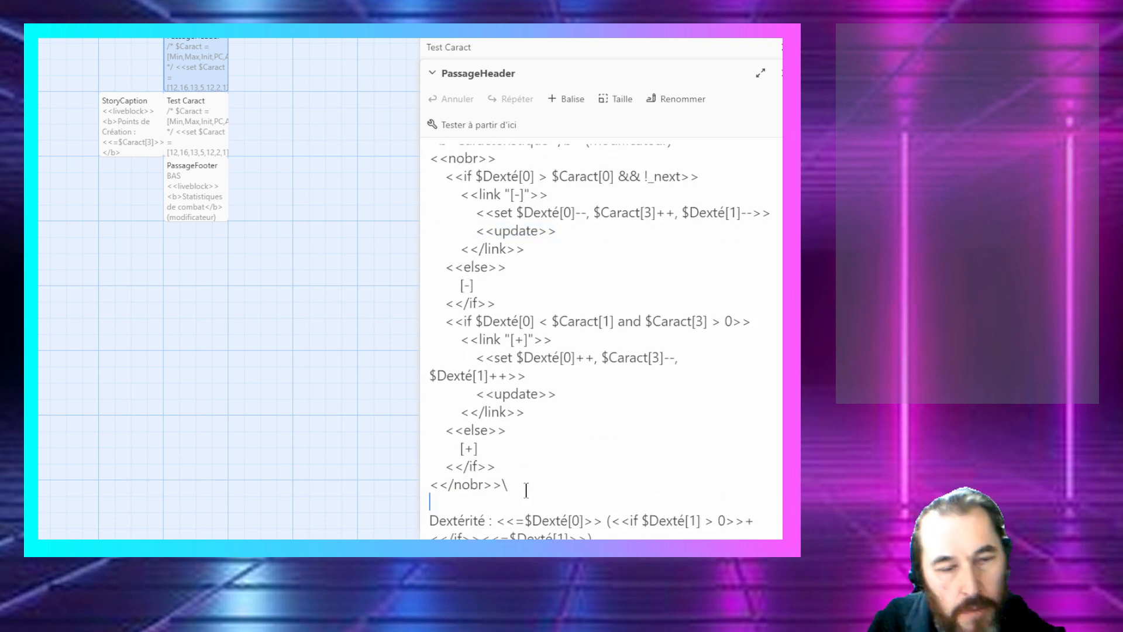
key("ctrl+v")
Step: Delete the Caractéristique heading and the whole nobr block in PassageHeader, so <<update>> directly follows the opening liveblock tag
left_click(518, 482)
key("shift+Up")
key("shift+Up")
key("shift+Up")
key("shift+Up")
key("shift+Up")
key("shift+Up")
key("shift+Up")
key("shift+Up")
key("shift+Up")
key("shift+Up")
key("shift+Up")
key("shift+Up")
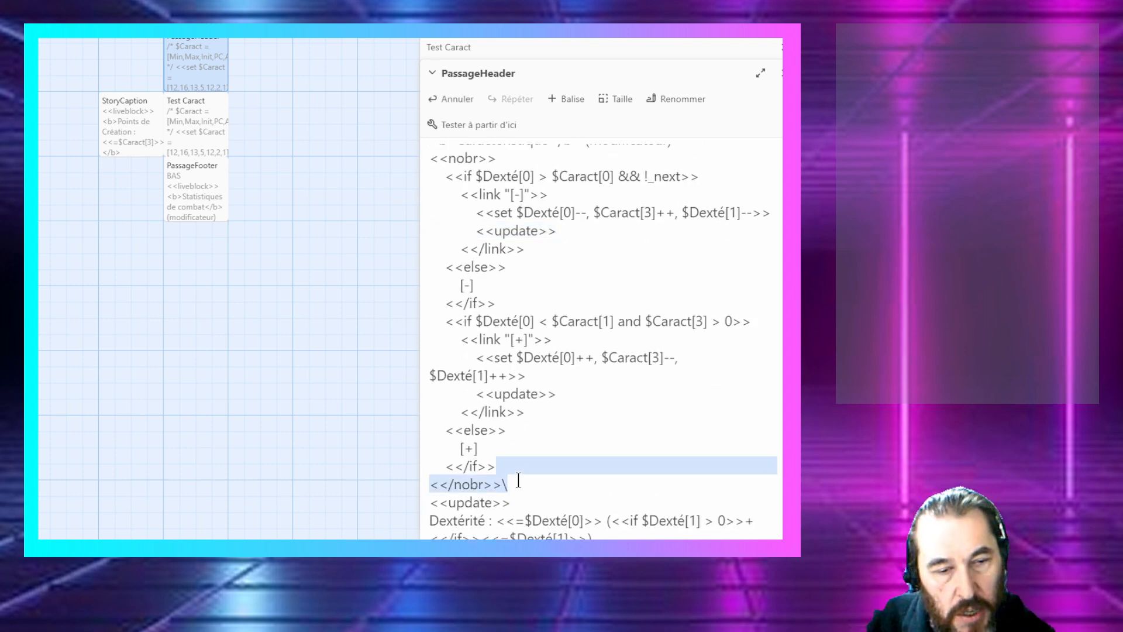
key("shift+Up")
key("shift+Up")
key("shift+Up")
key("shift+Up")
key("shift+Up")
key("shift+Up")
key("shift+Up")
key("shift+Up")
key("shift+Up")
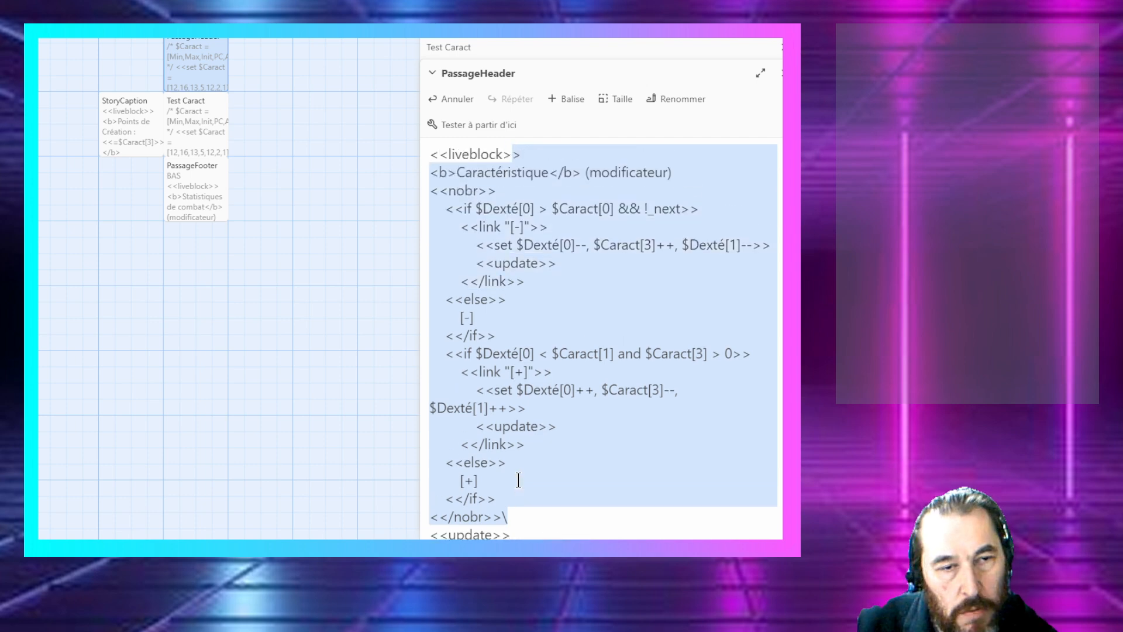
key("shift+Down")
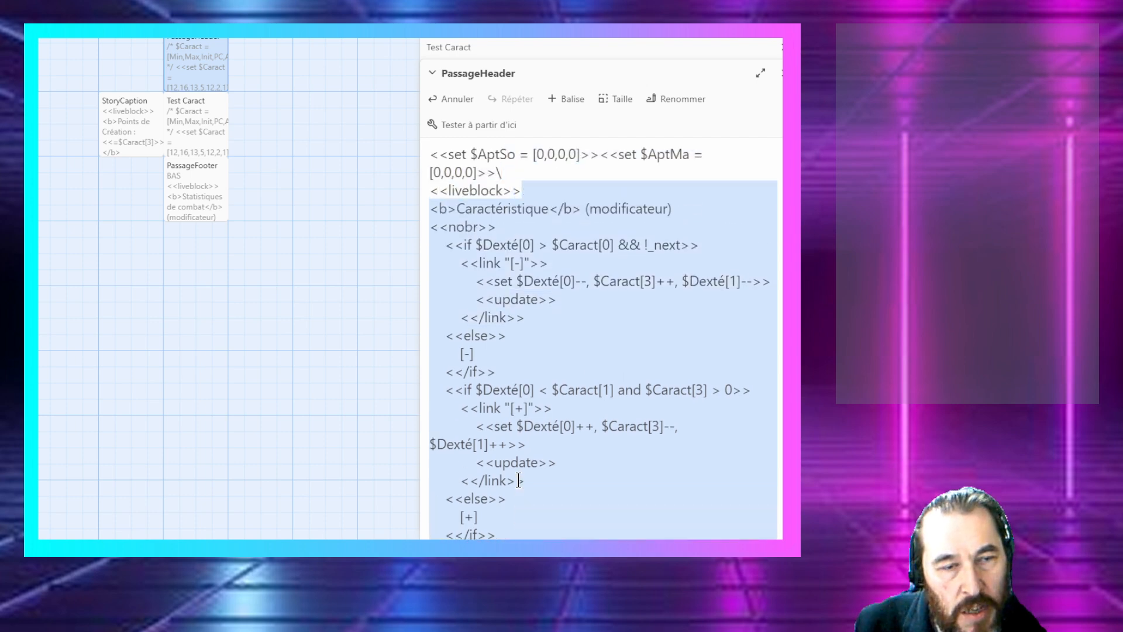
key("shift+Right")
key("Delete")
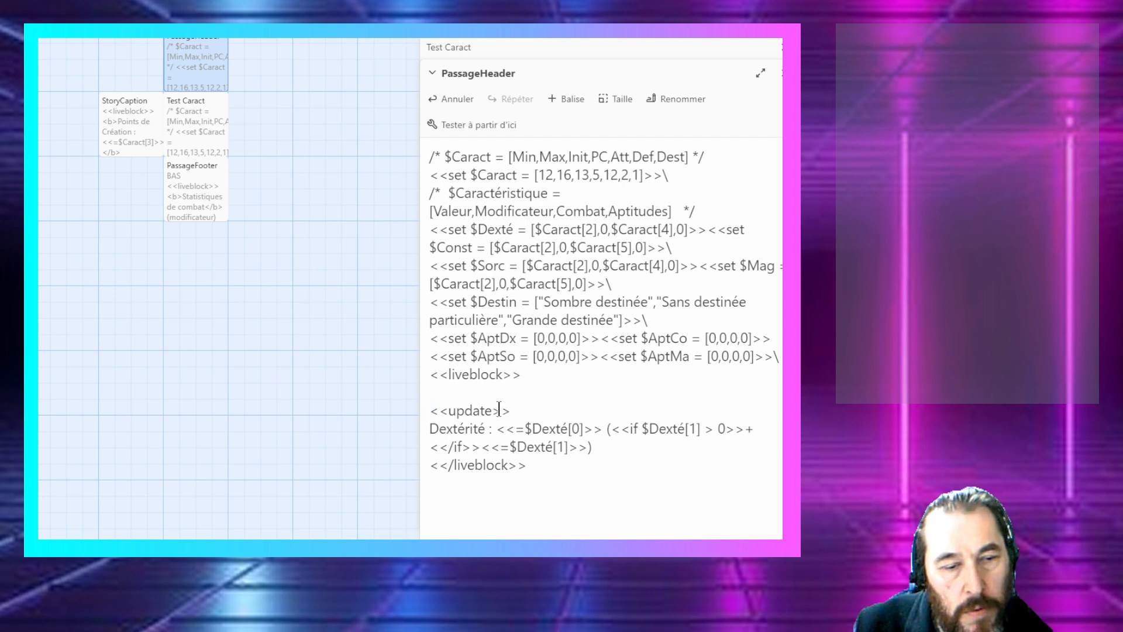
key("Up")
key("Delete")
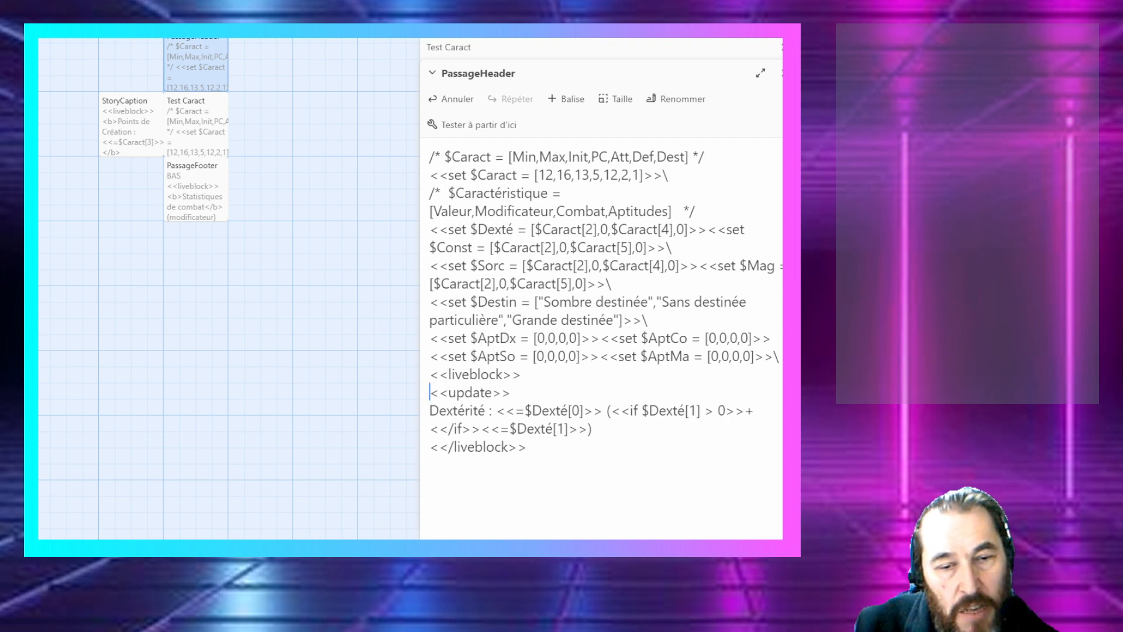
Step: Insert a blank line between the last set line and the opening liveblock tag in PassageHeader
left_click(707, 356)
key("Return")
key("BackSpace")
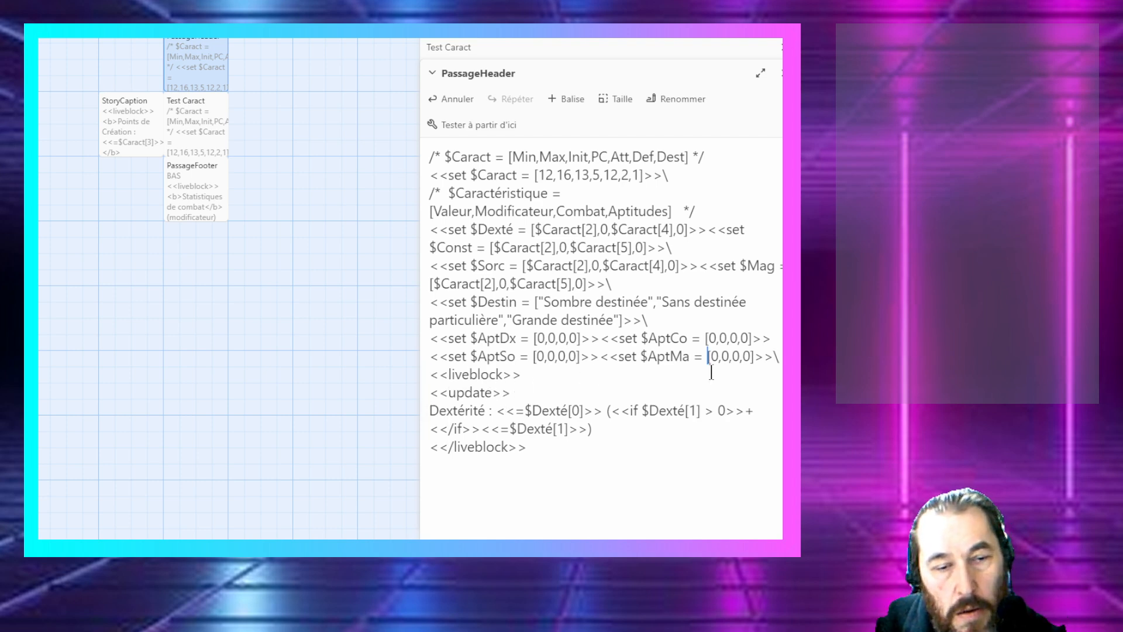
left_click(781, 351)
key("Return")
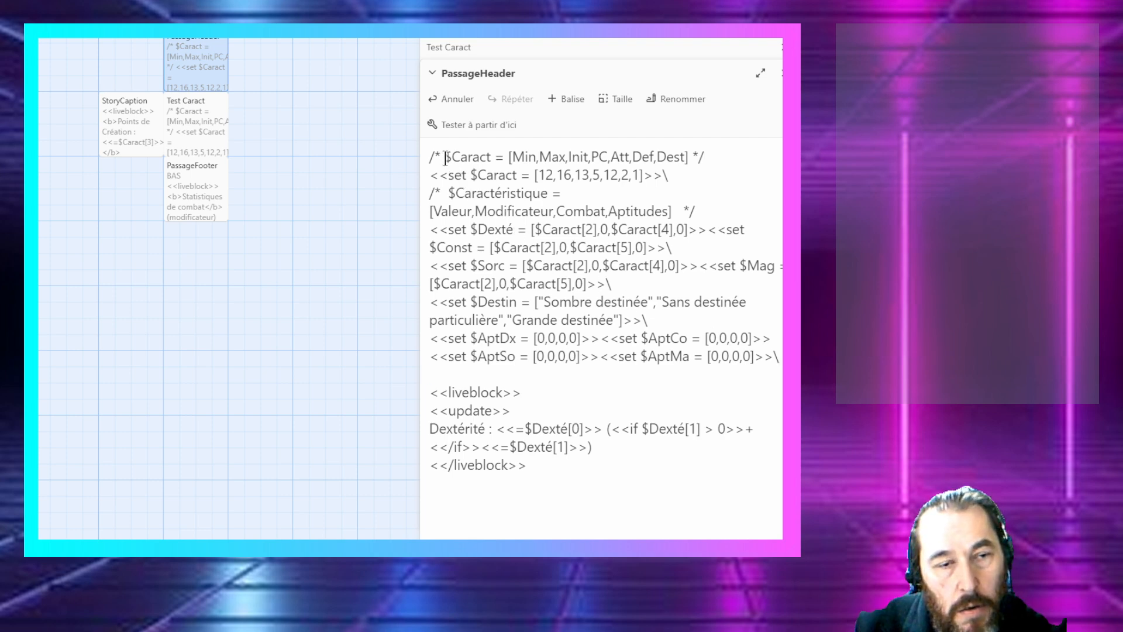
Step: Delete the comments, all set lines and the blank lines above the opening liveblock tag in PassageHeader
left_click_drag(778, 356, 414, 113)
key("Delete")
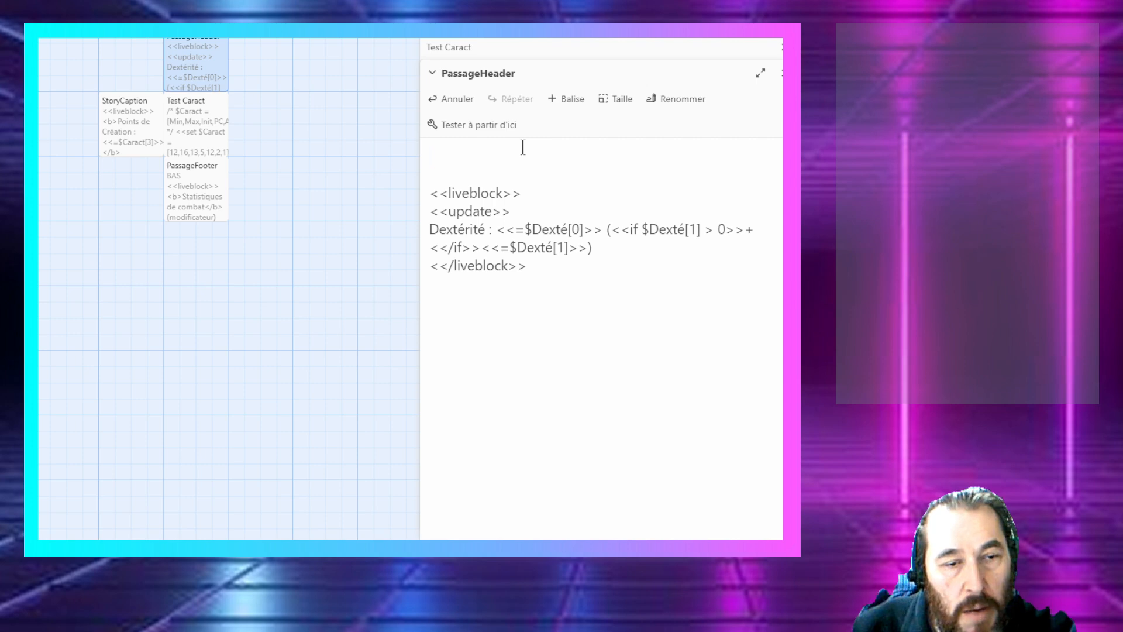
key("Delete")
key("Delete")
Step: Add the line HAUT below PassageHeader's closing liveblock tag, set off by blank lines and ending with a "-" line, and close the passage
left_click(569, 227)
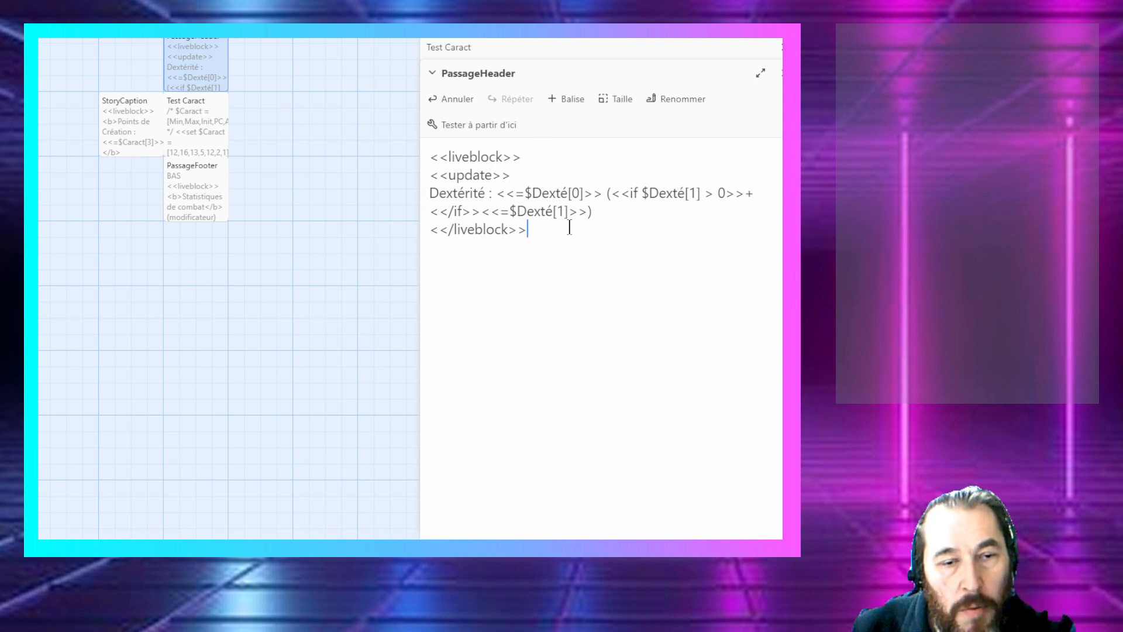
key("Return")
key("Return")
key("Return")
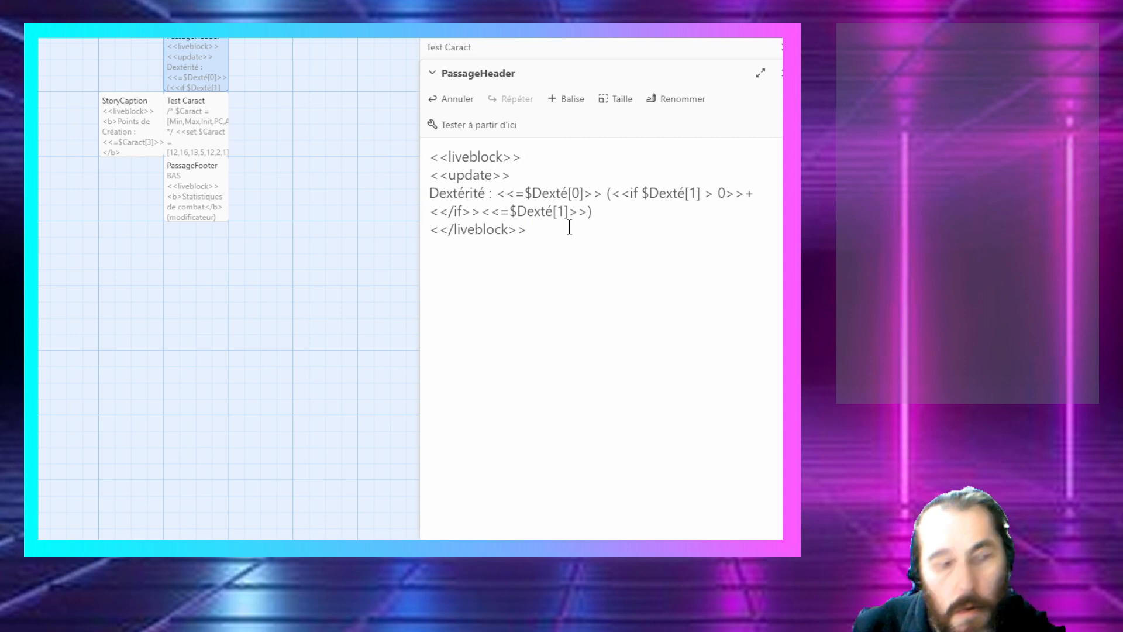
type("HAUT")
key("Return")
key("Return")
key("Return")
key("Return")
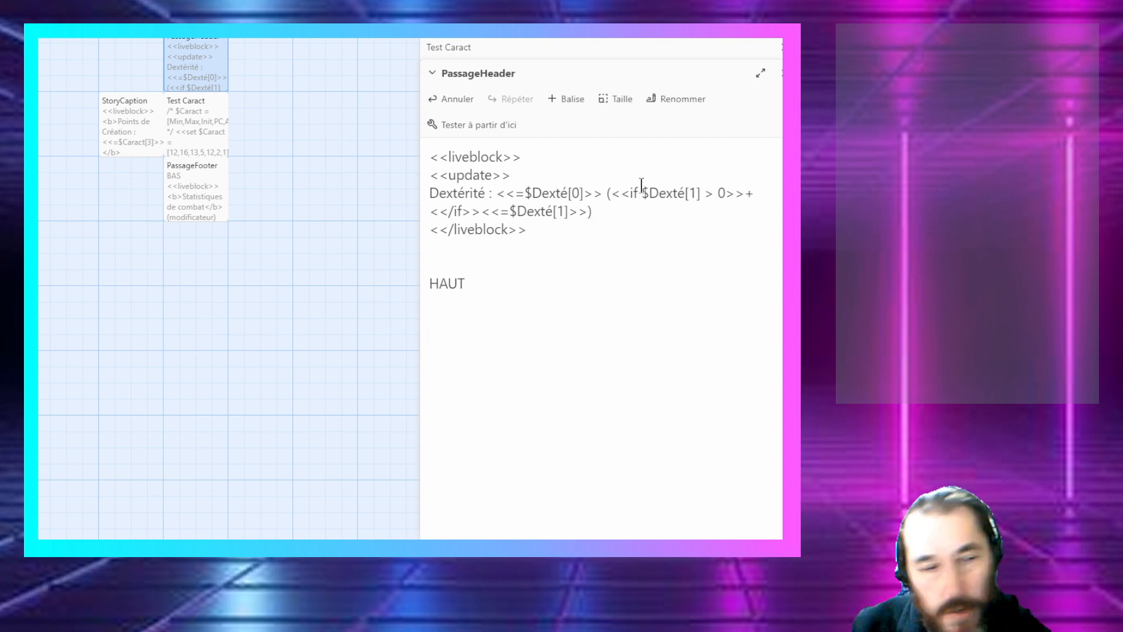
type("--, $Caract[3]++, $Dexté[1]-->>")
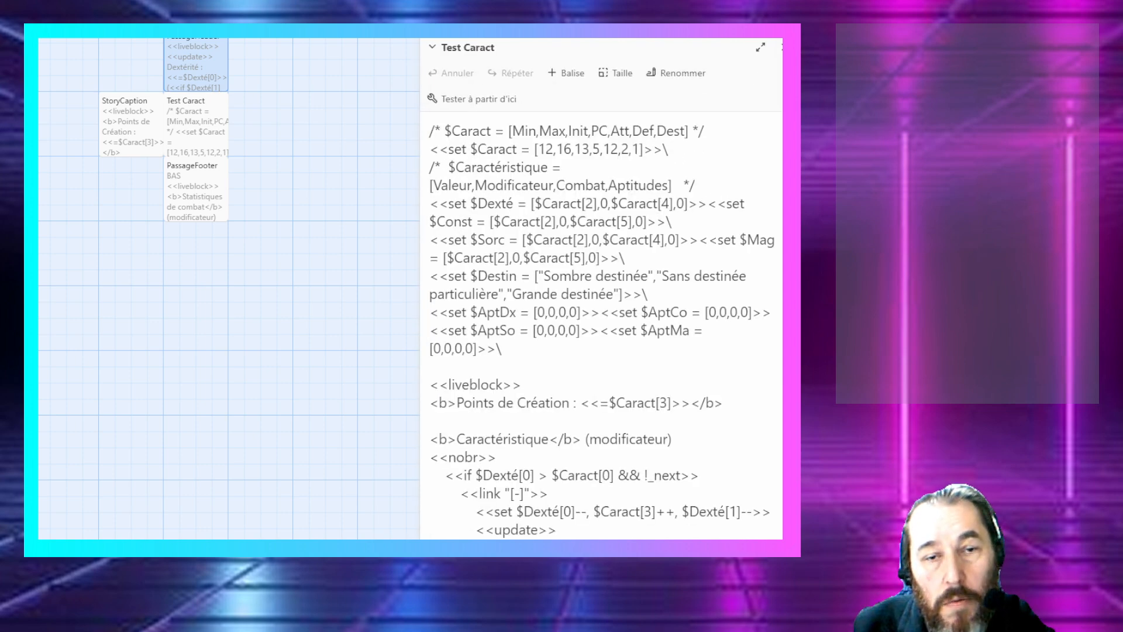
left_click(782, 73)
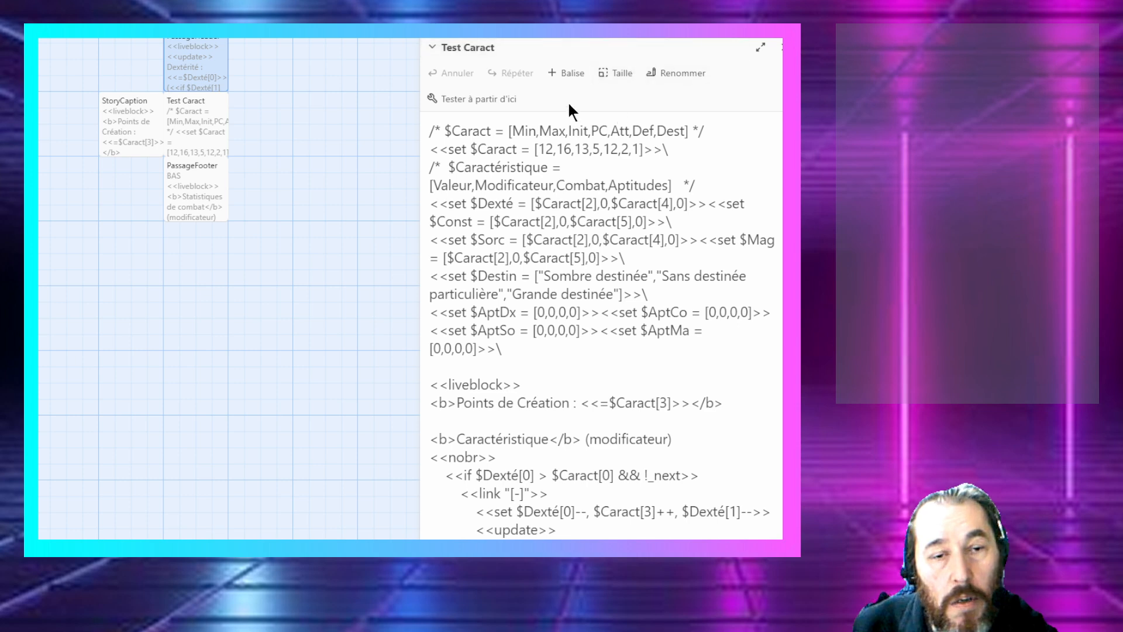
Step: Test the story from Test Caract, examine the header output with the debug bar open, and return to the editor
left_click(475, 99)
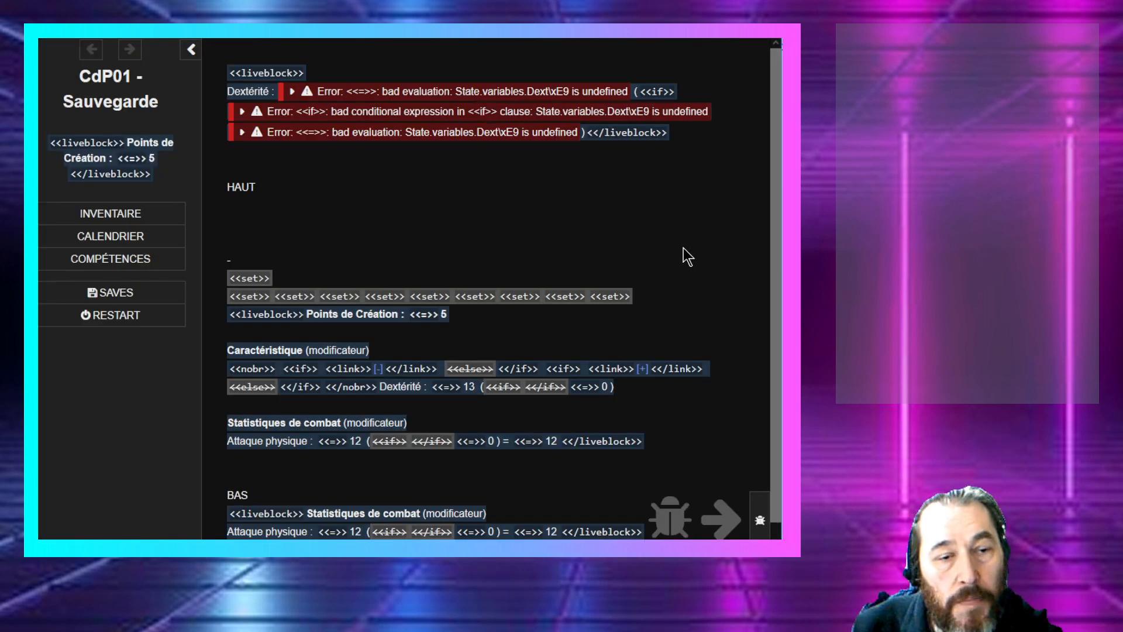
left_click(760, 519)
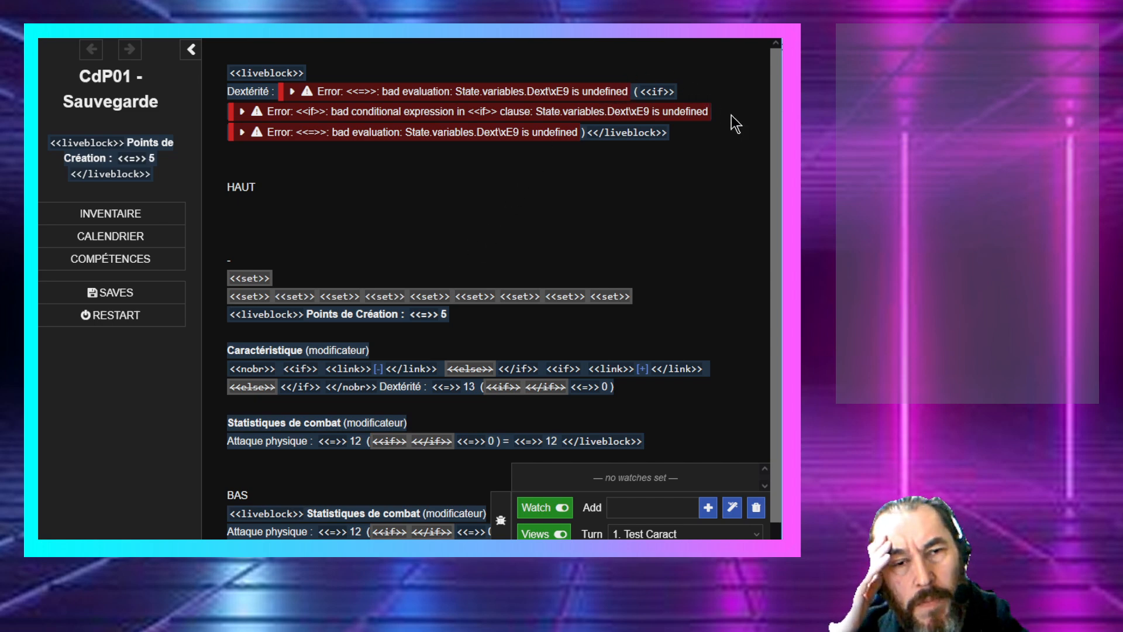
key("alt+Tab")
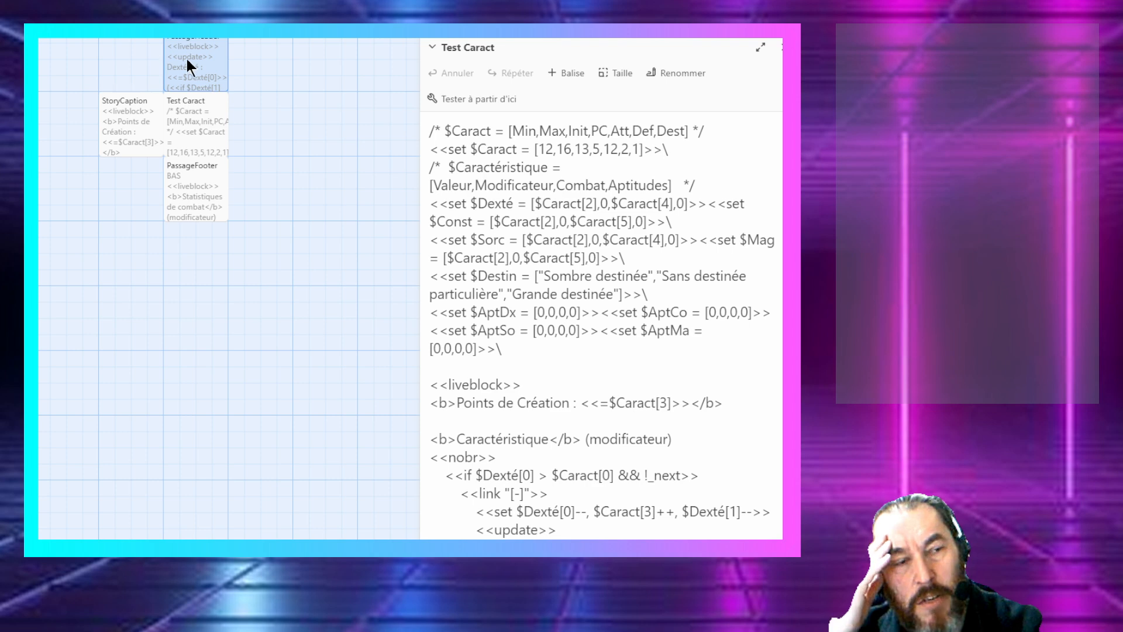
Step: Remove the comments, all set lines and the following blank lines from Test Caract so it starts with the opening liveblock tag
left_click(178, 132)
left_click(491, 370)
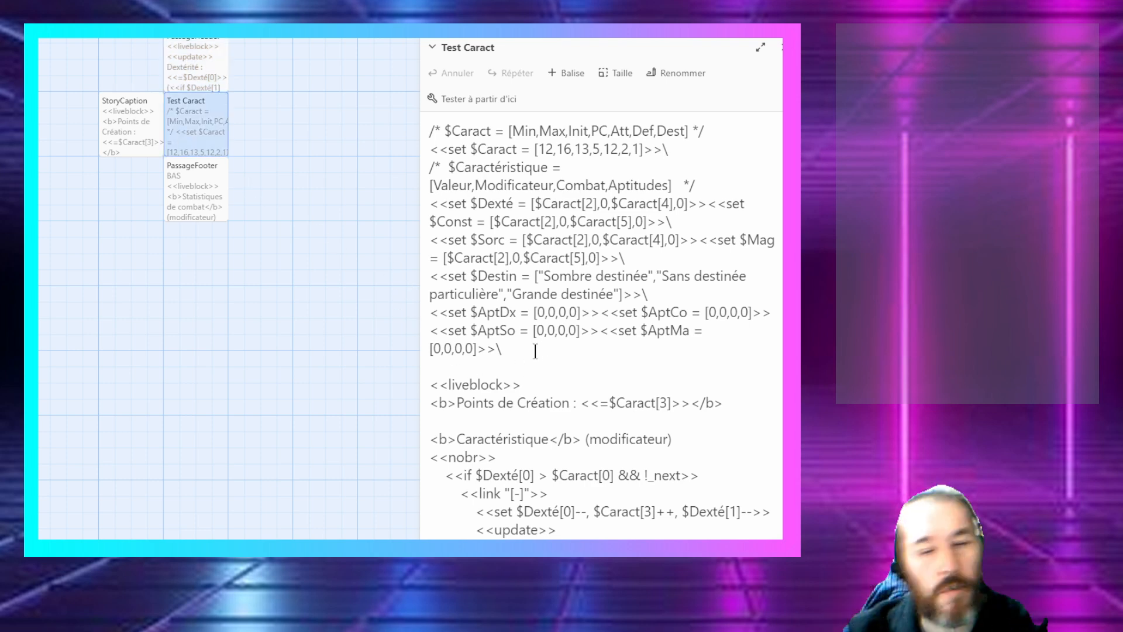
left_click_drag(535, 350, 250, 89)
key("BackSpace")
key("Delete")
key("Delete")
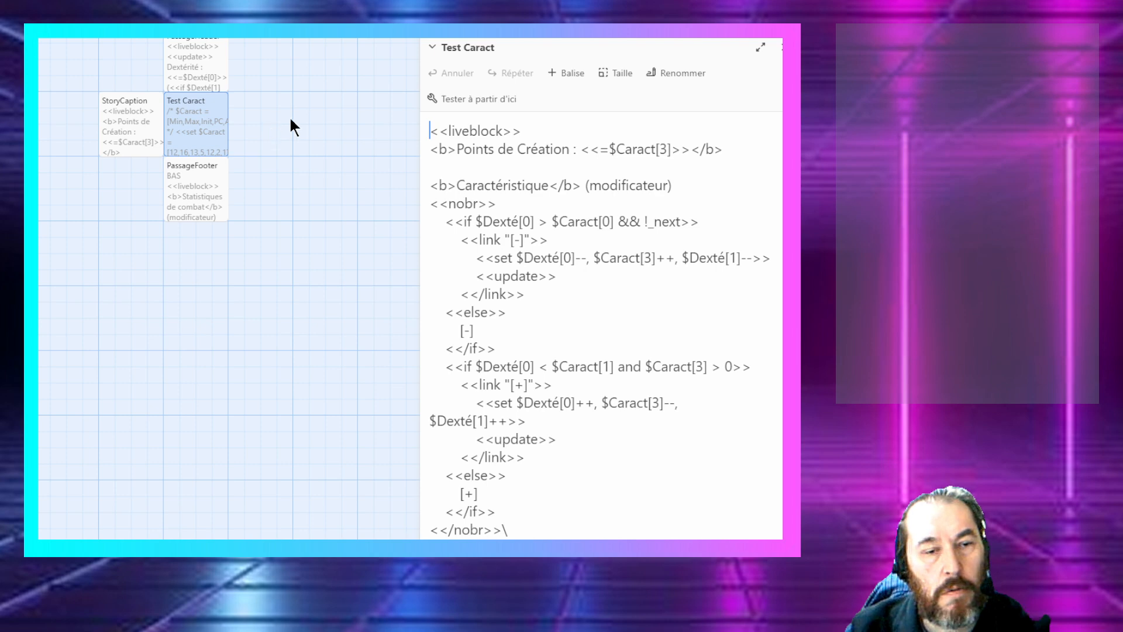
Step: Test the story from Test Caract without its set lines, and close the test pages
left_click(498, 101)
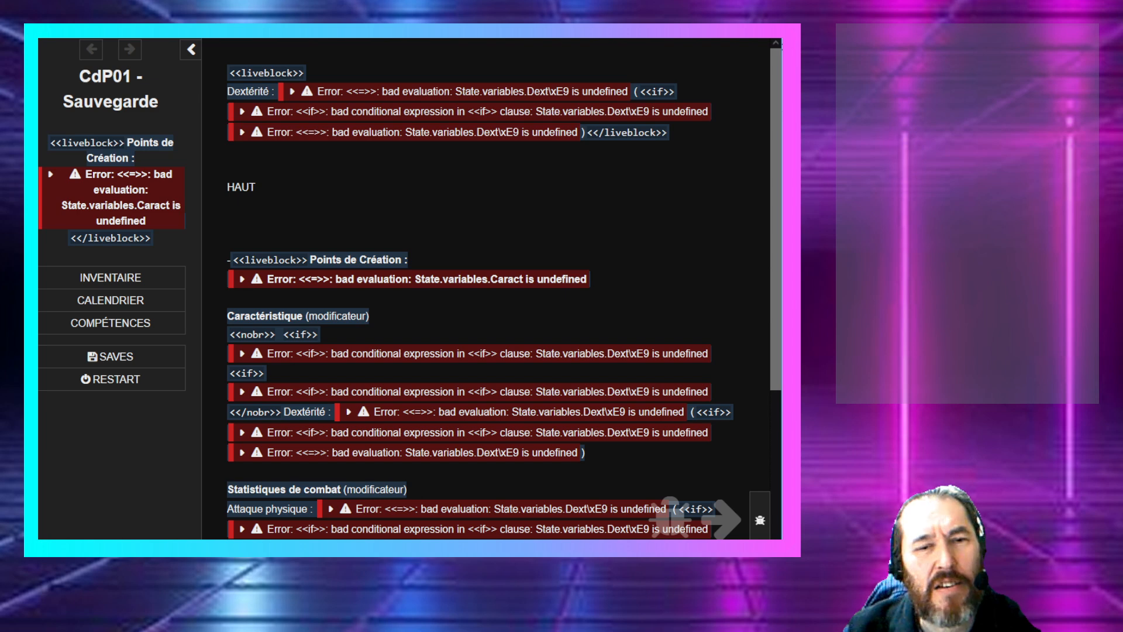
key("ctrl+w")
key("ctrl+w")
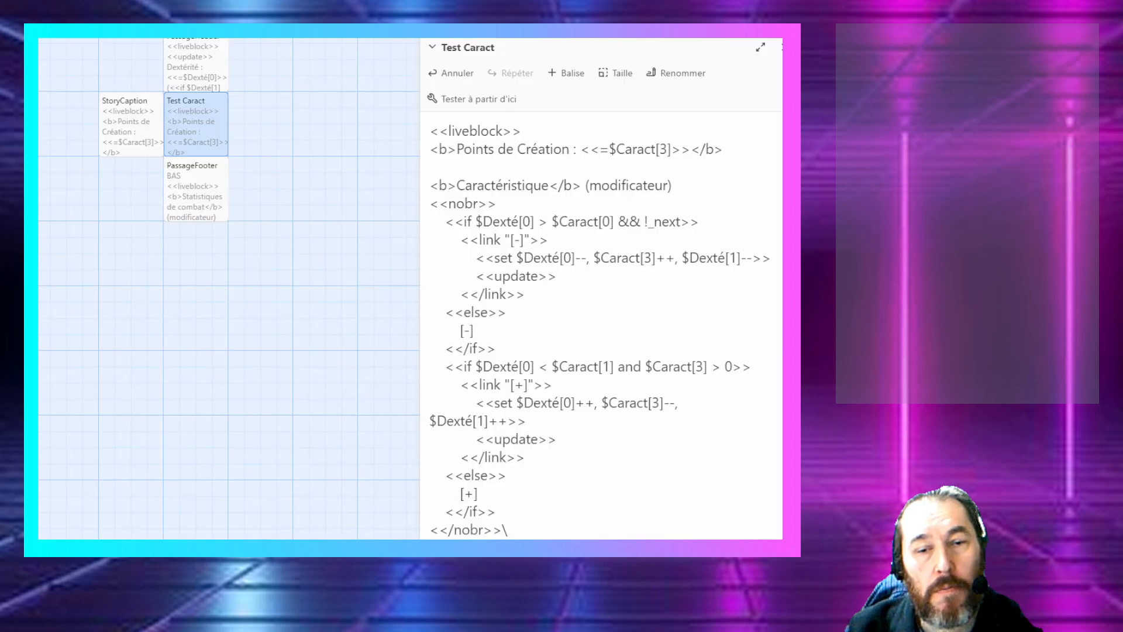
Step: Insert the $Caract and $Caractéristique comments with all the set lines above the opening liveblock tag in PassageHeader
double_click(174, 85)
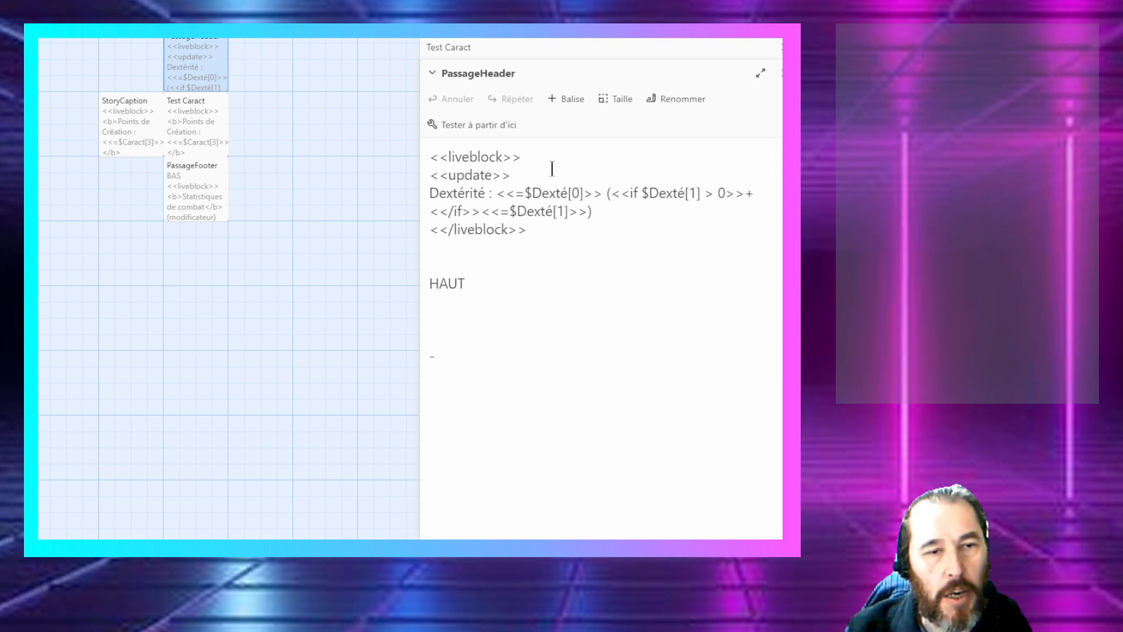
left_click(484, 156)
key("Left")
key("Left")
key("Left")
key("Left")
key("Left")
key("Left")
key("Left")
key("Left")
key("Return")
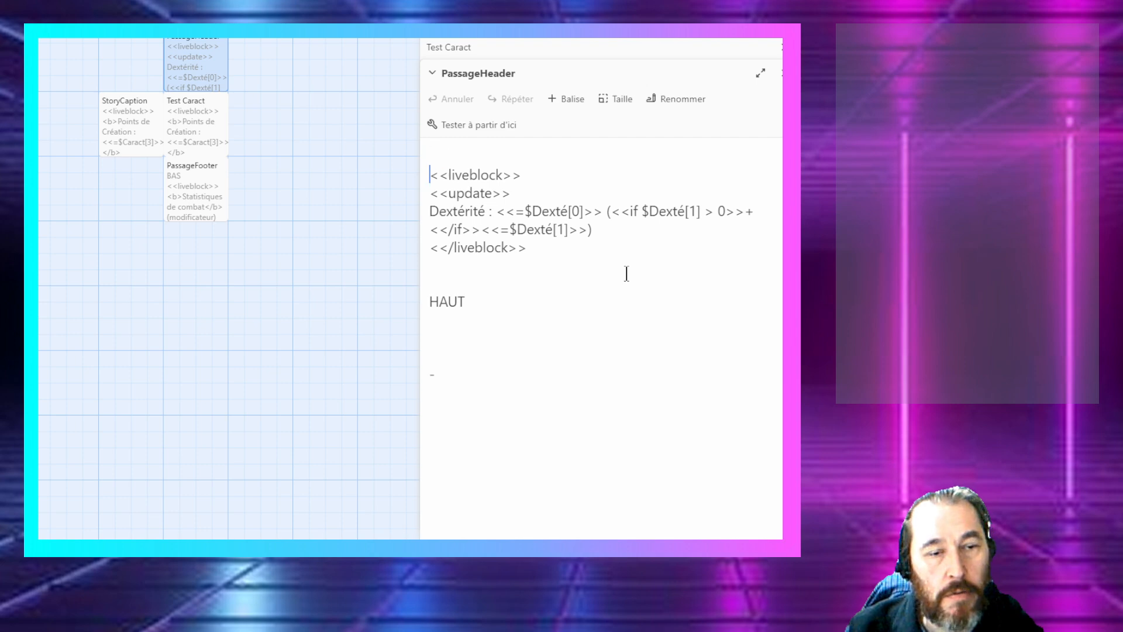
key("Up")
type("/* $Caract = [Min,Max,Init,PC,Att,Def,Dest] */ <<set $Caract = [12,16,13,5,12,2,1]>>\\ /*  $Caractéristique = [Valeur,Modificateur,Combat,Aptitudes]   */ <<set $Dexté = [$Caract[2],0,$Caract[4],0]>><<set $Const = [$Caract[2],0,$Caract[5],0]>>\\ <<set $Sorc = [$Caract[2],0,$Caract[4],0]>><<set $Mag = [$Caract[2],0,$Caract[5],0]>>\\ <<set $Destin = [\"Sombre destinée\",\"Sans destinée particulière\",\"Grande destinée\"]>>\\ <<set $AptDx = [0,0,0,0]>><<set $AptCo = [0,0,0,0]>><<set $AptSo = [0,0,0,0]>><<set $AptMa = [0,0,0,0]>>\\")
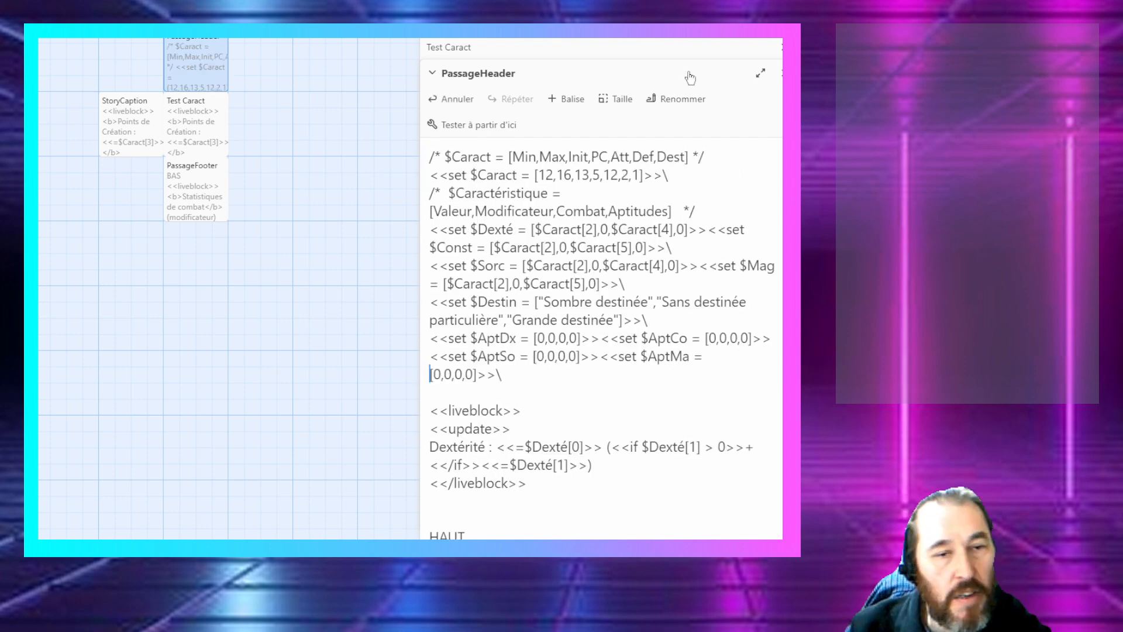
Step: Test the story from PassageHeader and close the test page
left_click(476, 125)
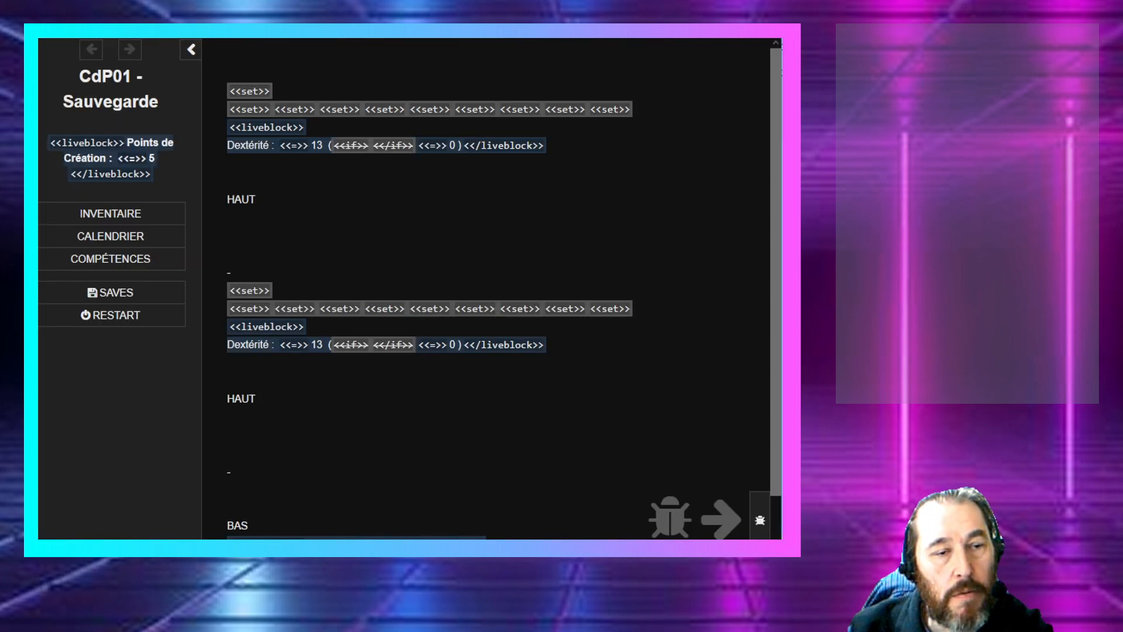
key("ctrl+w")
key("alt+Tab")
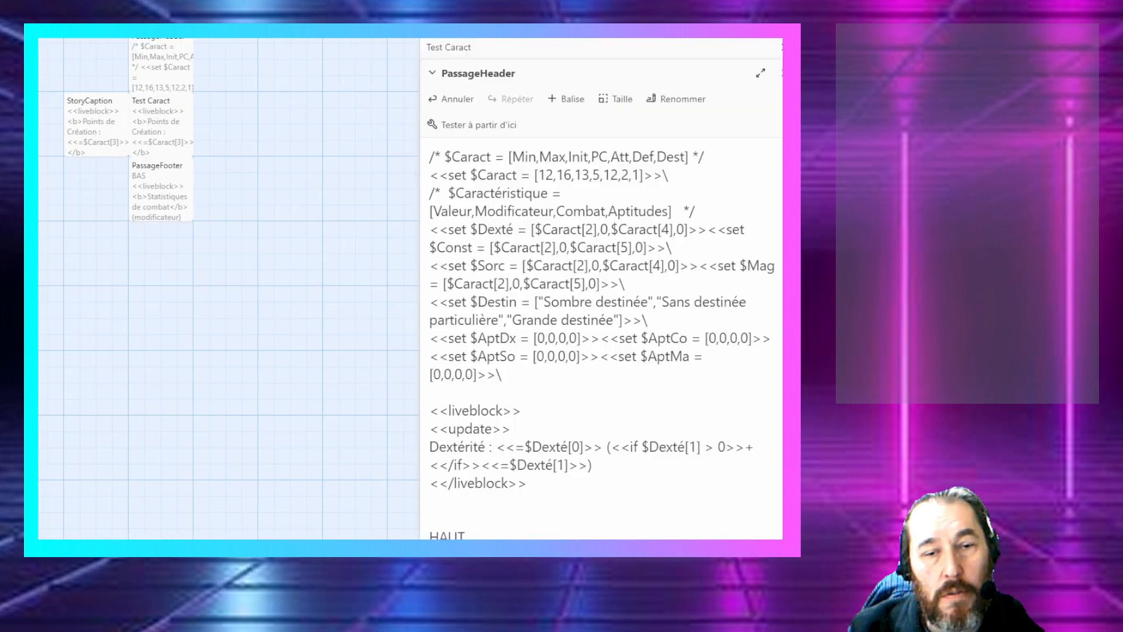
Step: Test the story from Test Caract with debug watch and views turned off, and raise Dextérité by one point
left_click(780, 46)
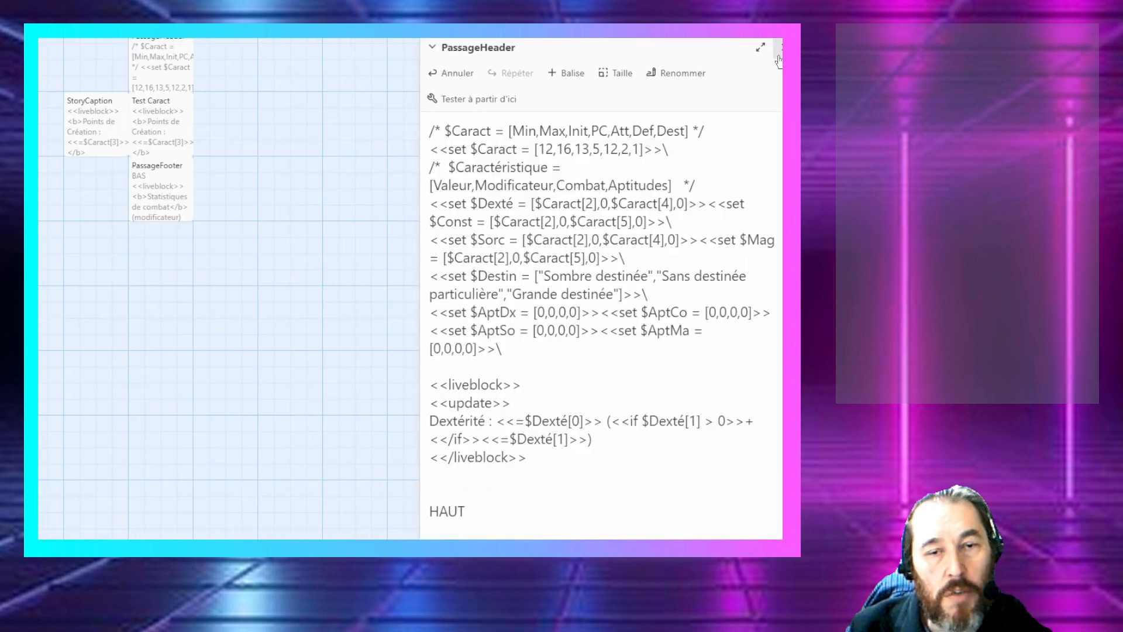
left_click(780, 47)
double_click(173, 103)
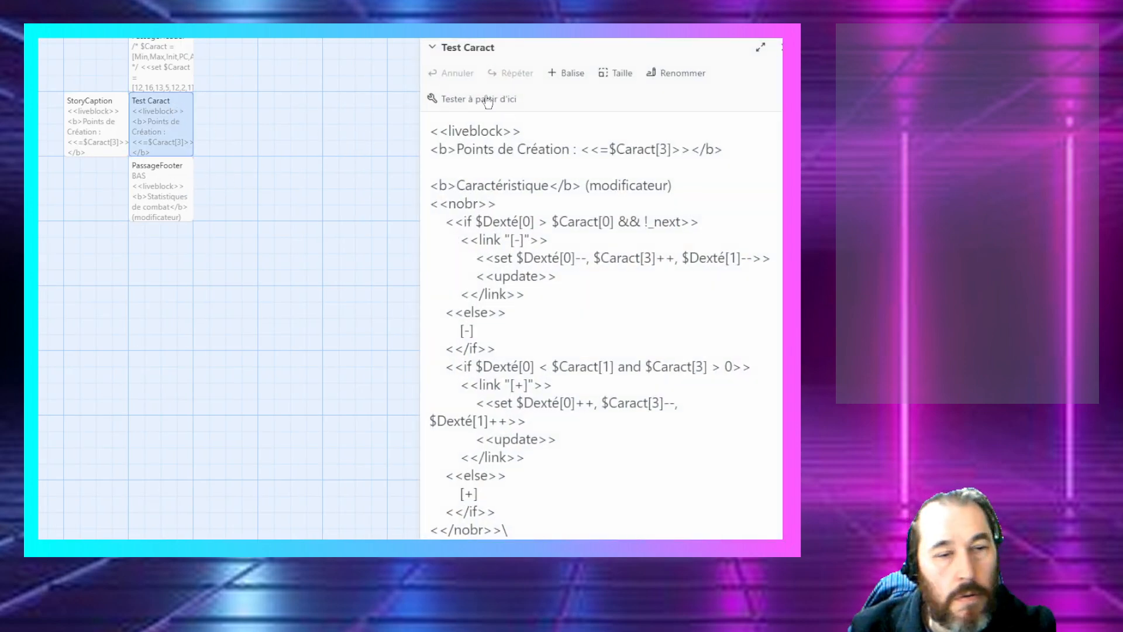
left_click(462, 98)
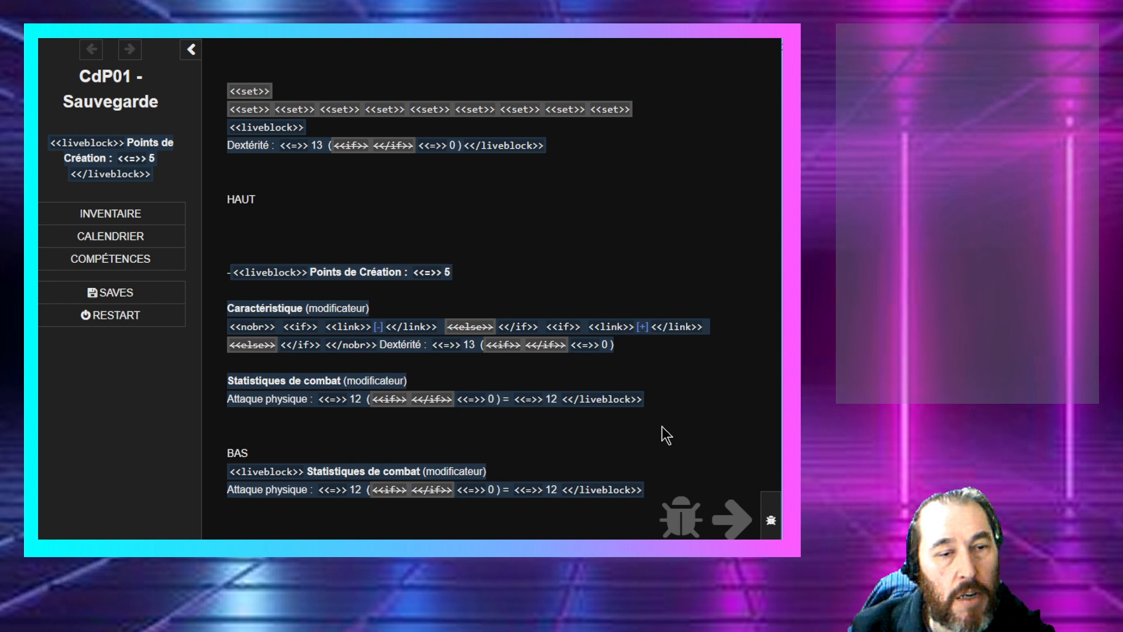
left_click(771, 520)
left_click(576, 508)
left_click(574, 533)
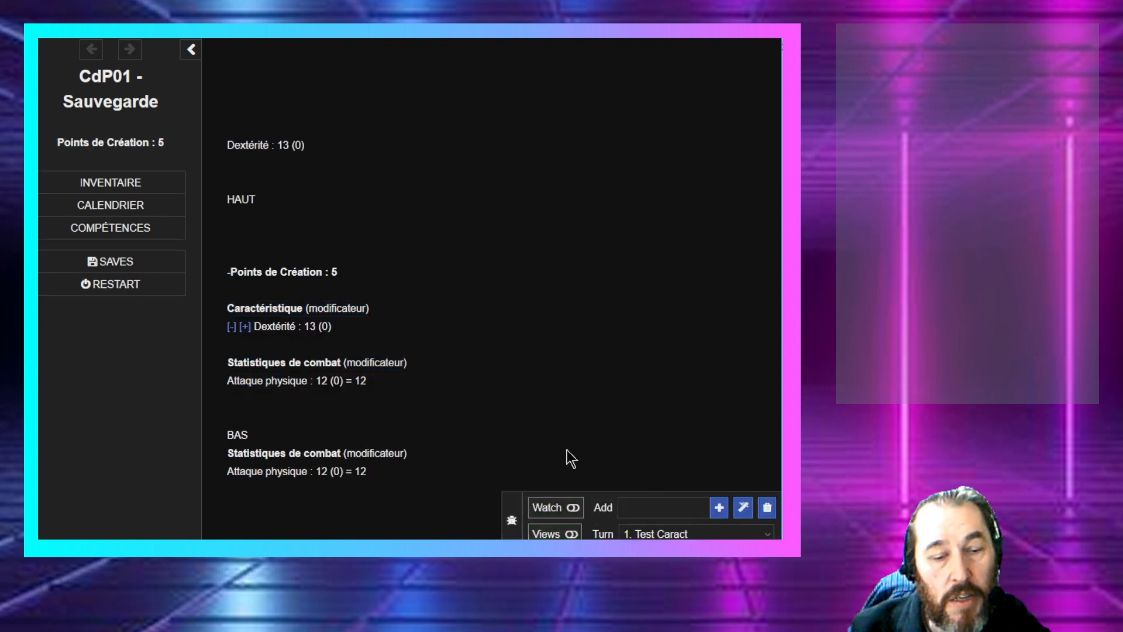
left_click(245, 328)
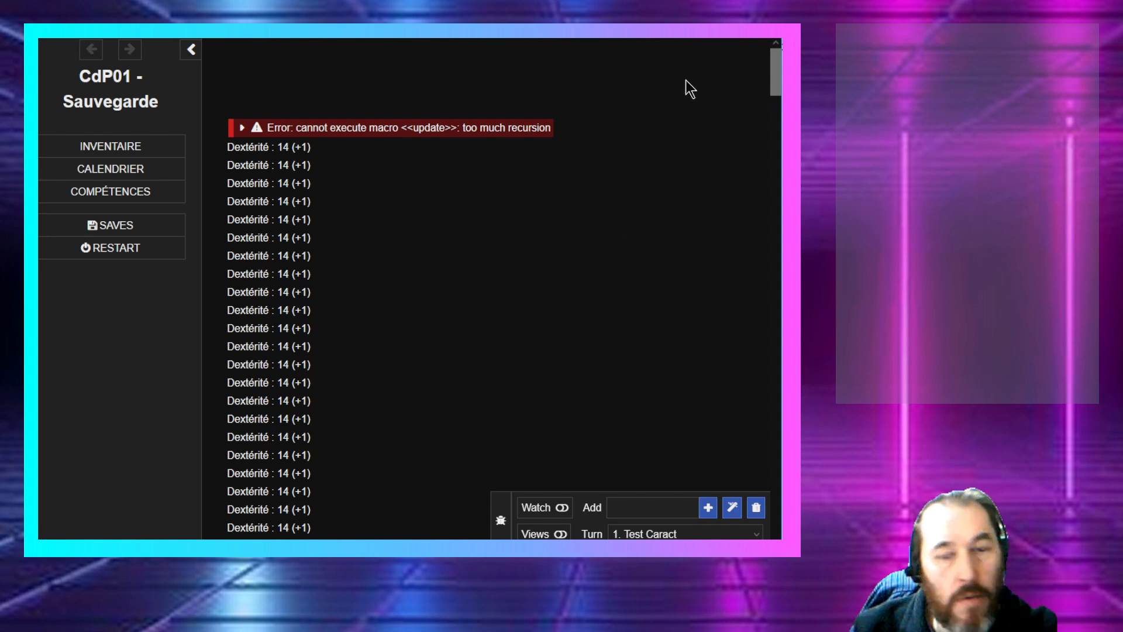
key("alt+Tab")
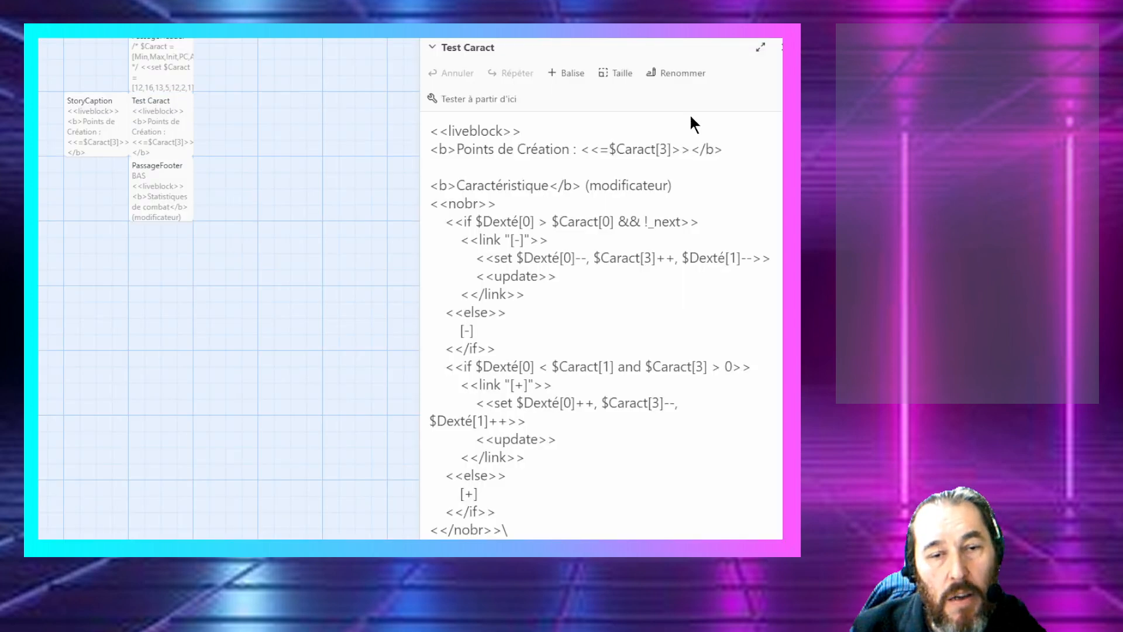
Step: Delete the <<update>> line below the opening liveblock tag in PassageHeader, and close the passage
left_click(779, 46)
double_click(171, 83)
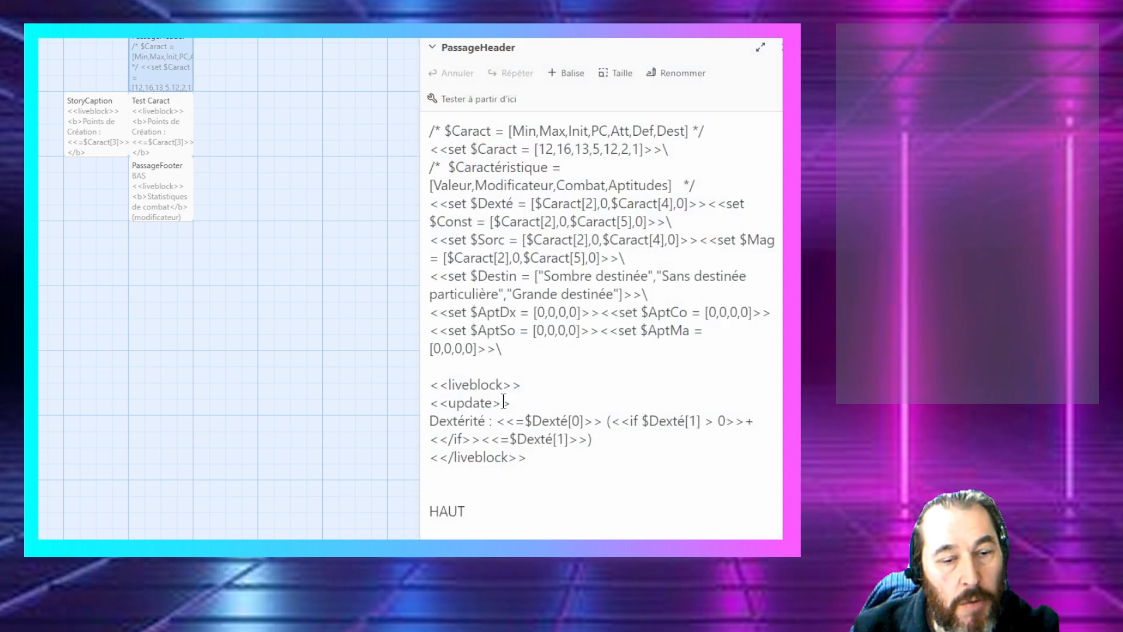
left_click_drag(501, 403, 430, 403)
key("BackSpace")
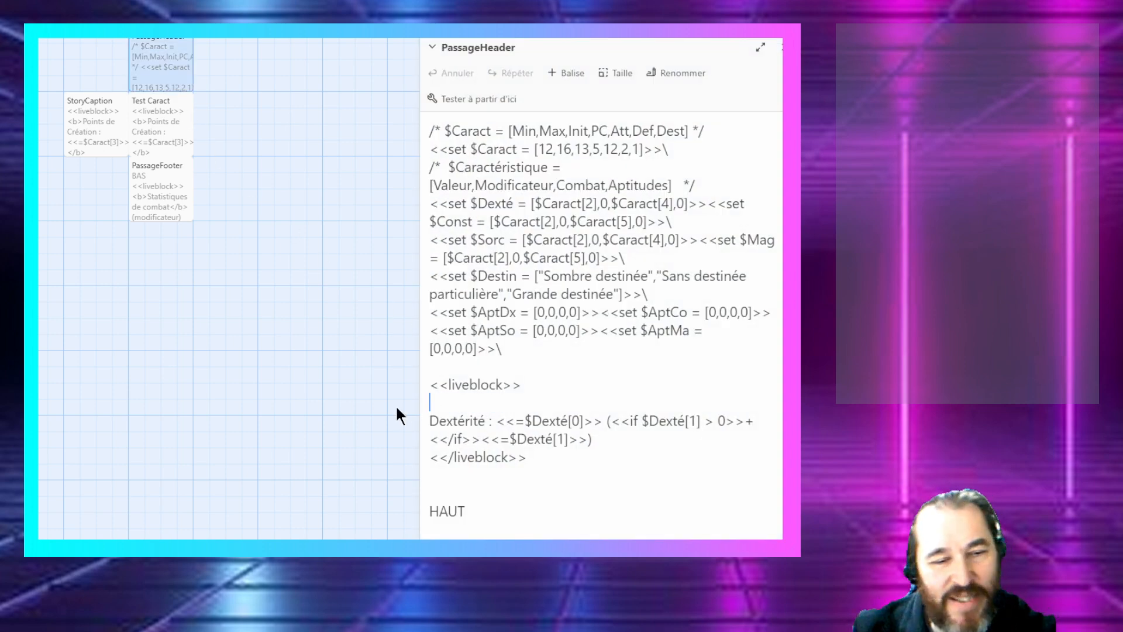
key("Delete")
key("BackSpace")
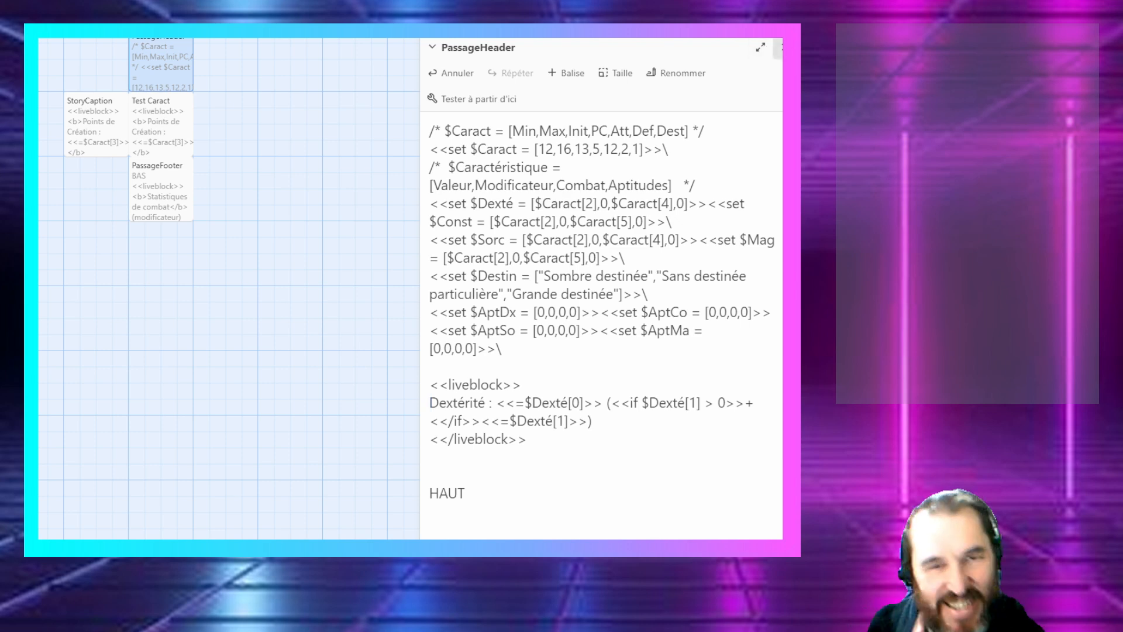
left_click(781, 47)
Step: Test the story again from Test Caract and turn off the debug watch and views
left_click(121, 133)
double_click(139, 127)
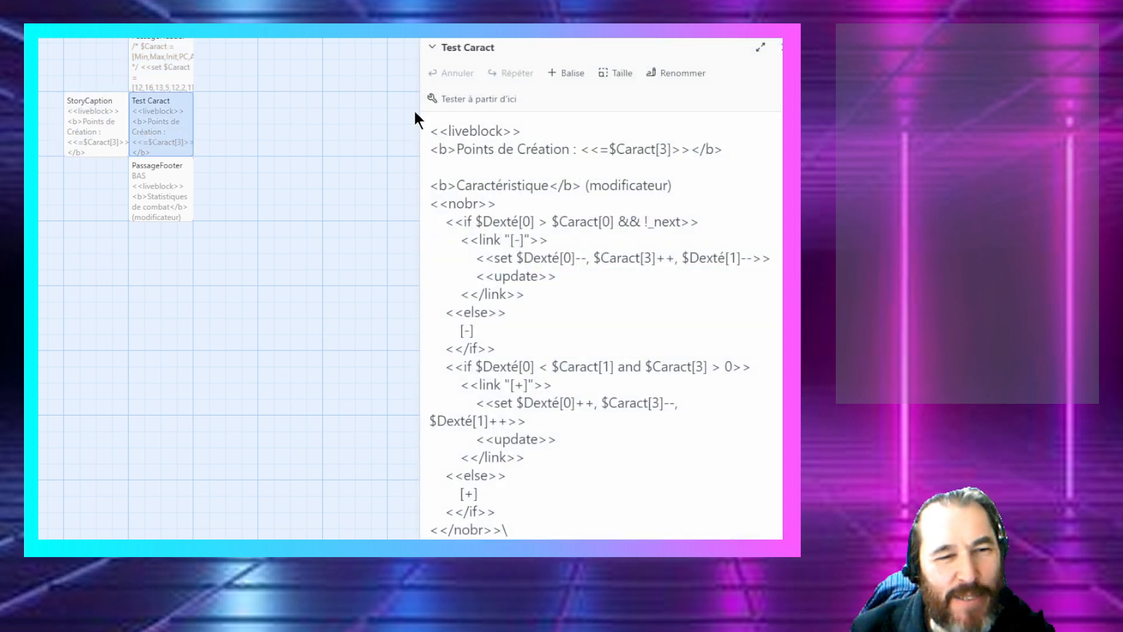
left_click(456, 99)
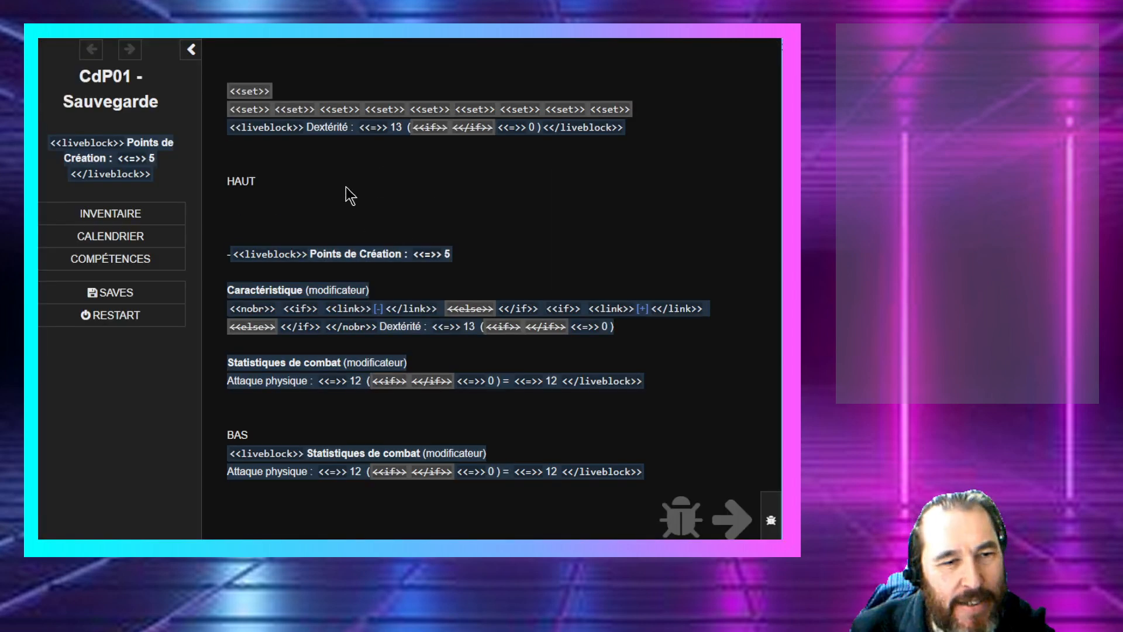
left_click(771, 523)
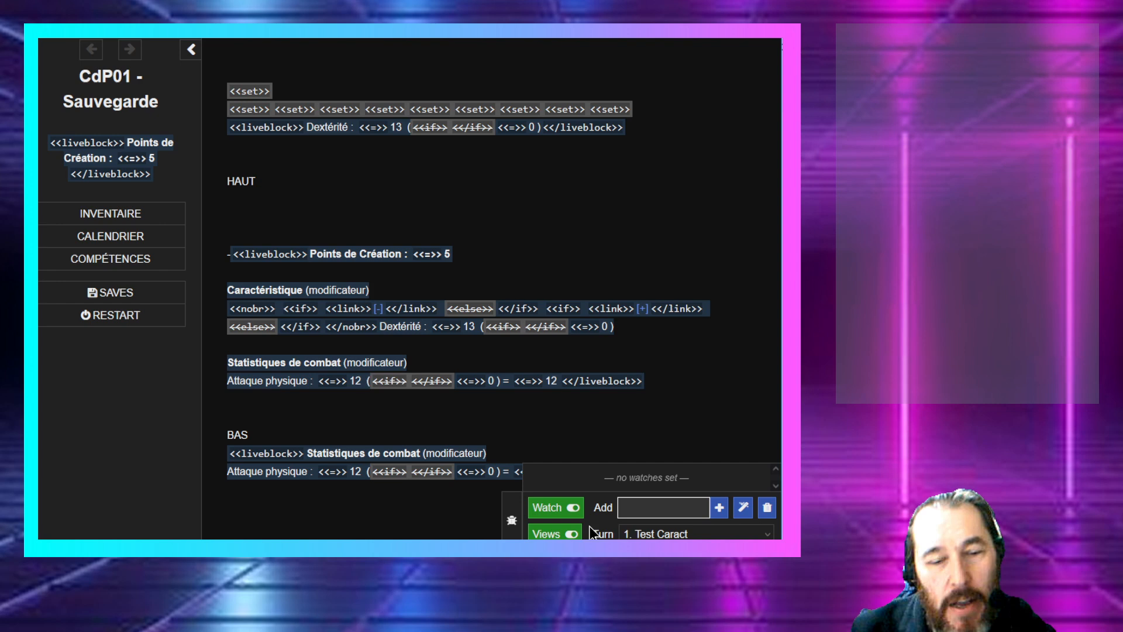
left_click(552, 510)
left_click(553, 533)
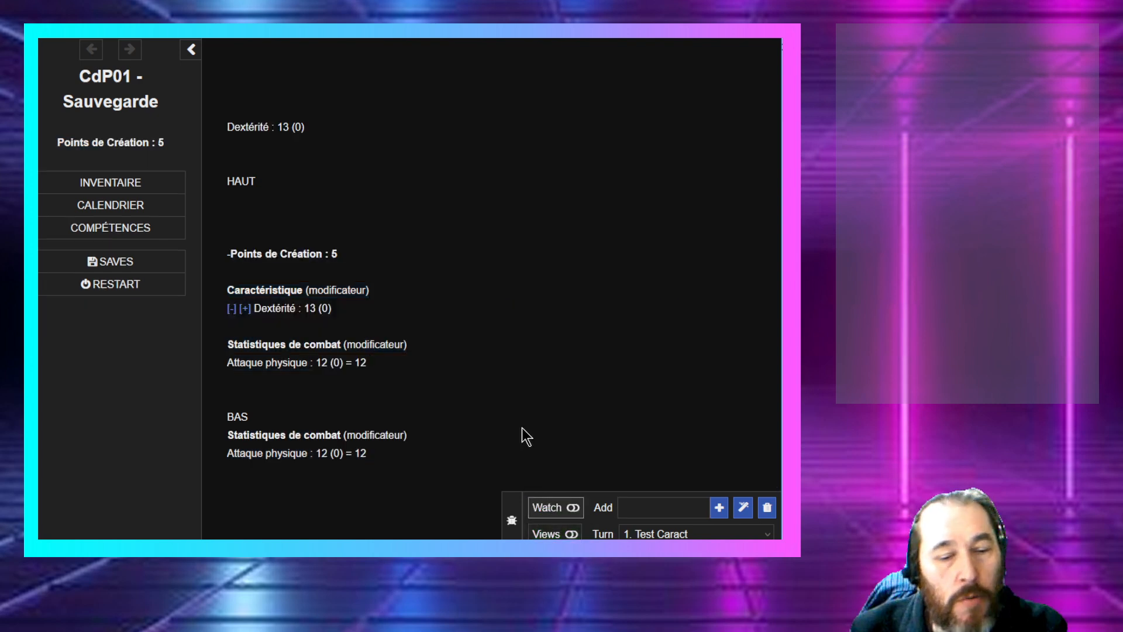
Step: Raise and lower Dextérité repeatedly in the test page to check that the header, caption and footer values update
left_click(245, 309)
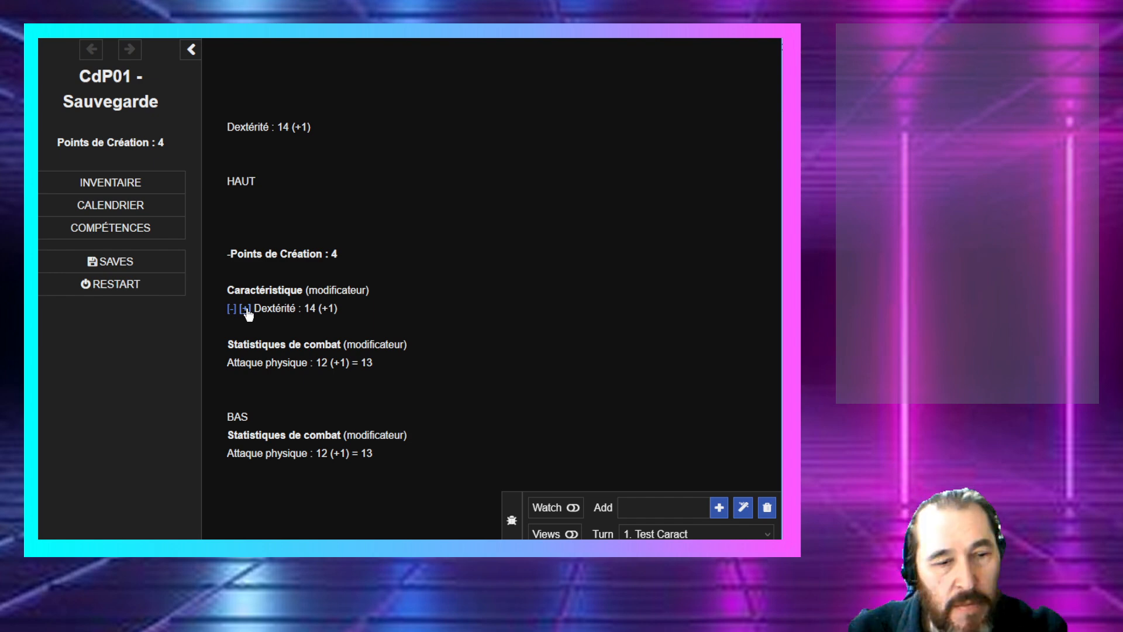
left_click(245, 309)
left_click(246, 309)
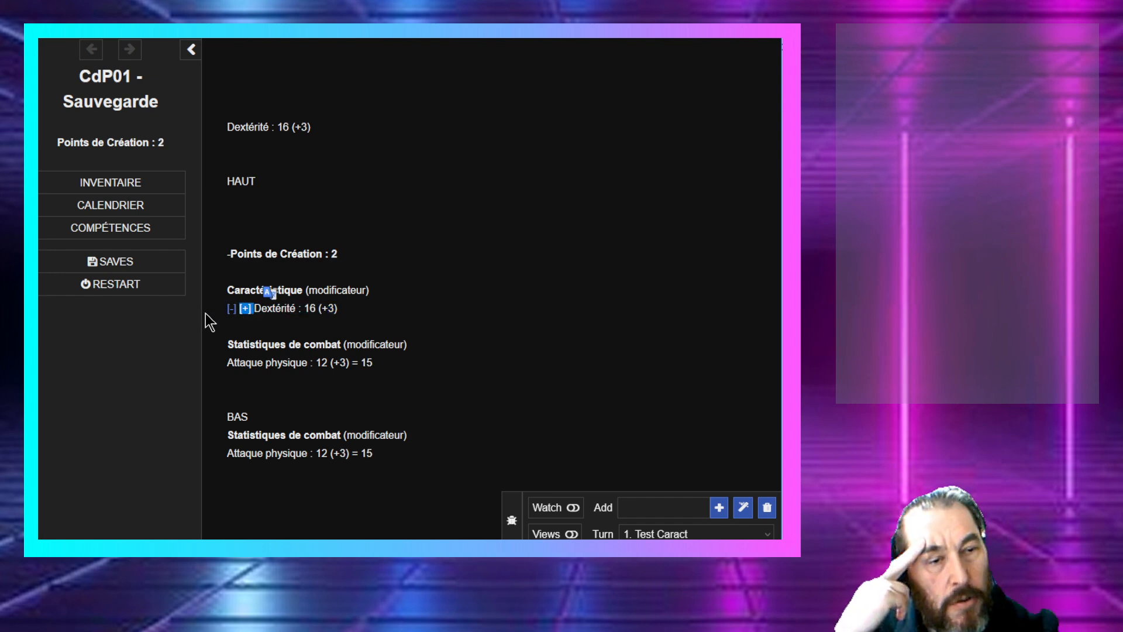
left_click(232, 309)
left_click(232, 309)
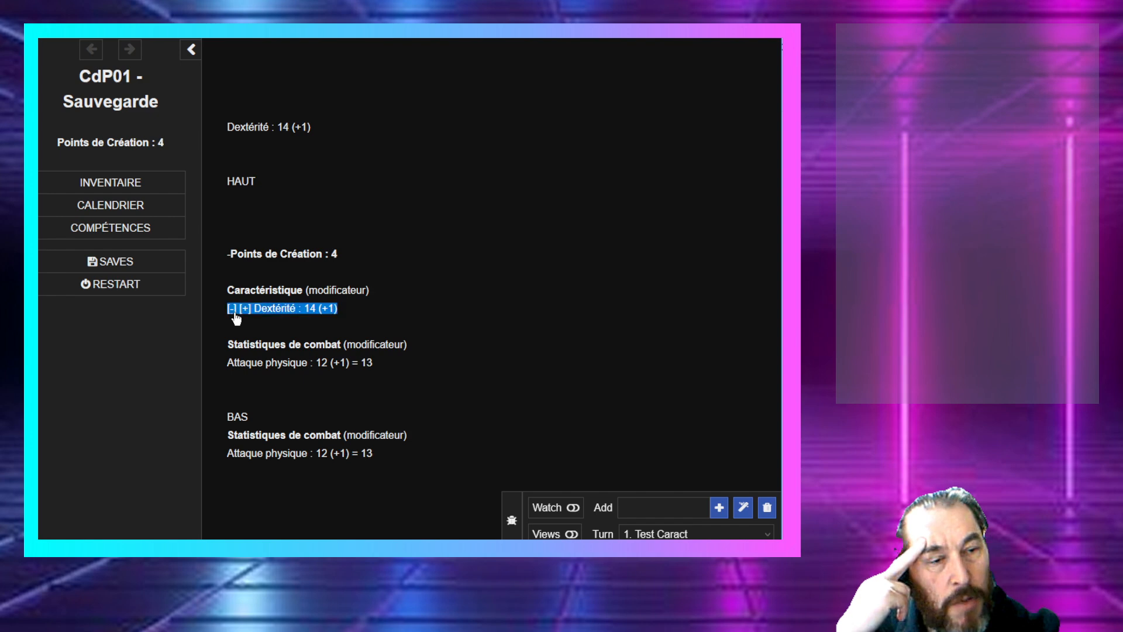
left_click(233, 309)
left_click(245, 309)
left_click(245, 309)
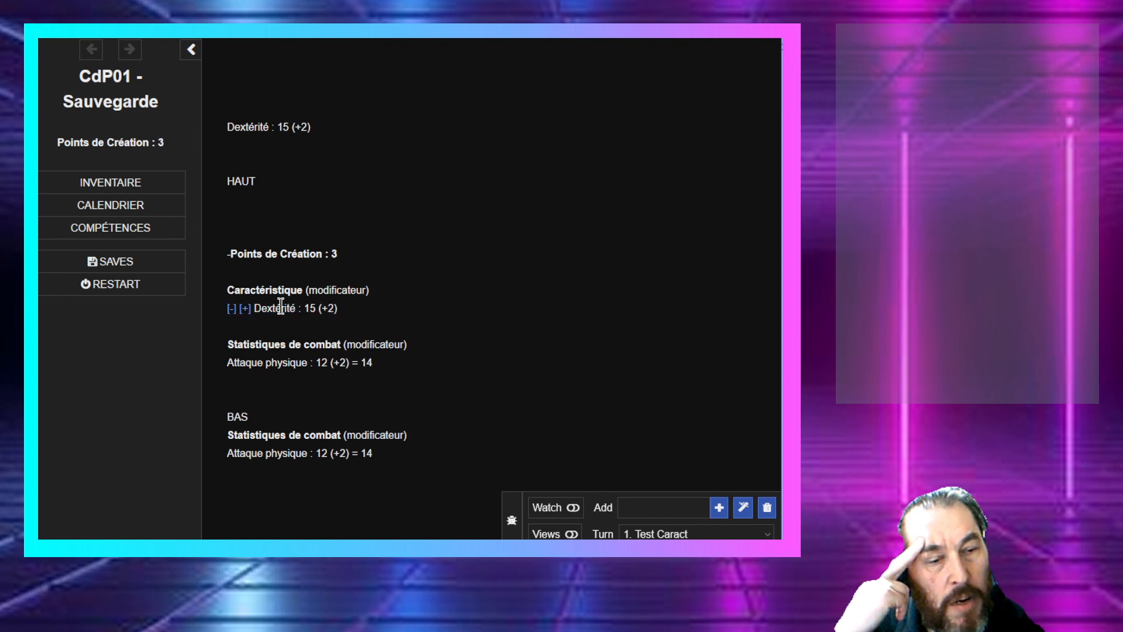
Step: Vary Dextérité between 13 and 16 to recheck the live values across the test page, and collapse the debug bar
left_click(246, 310)
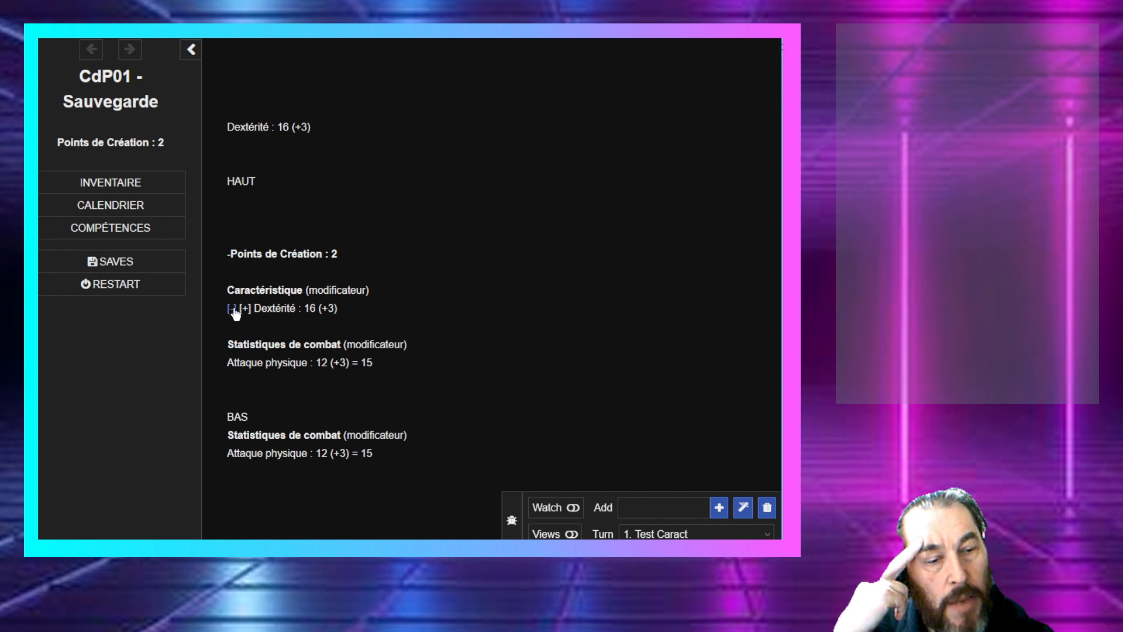
left_click(233, 309)
left_click(245, 309)
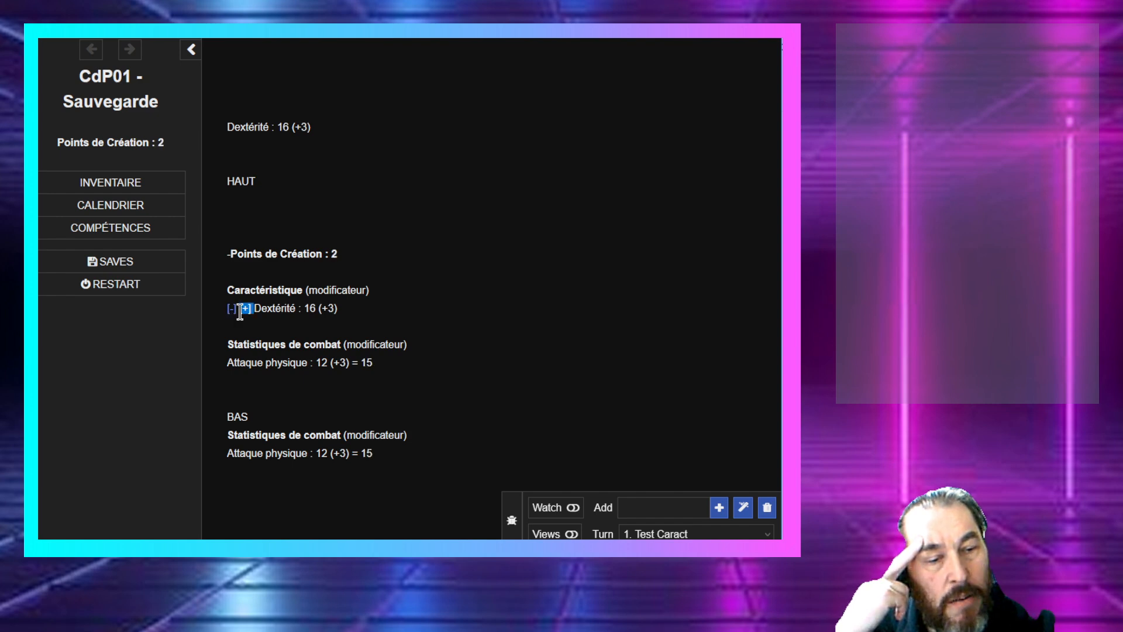
left_click(231, 308)
left_click(233, 309)
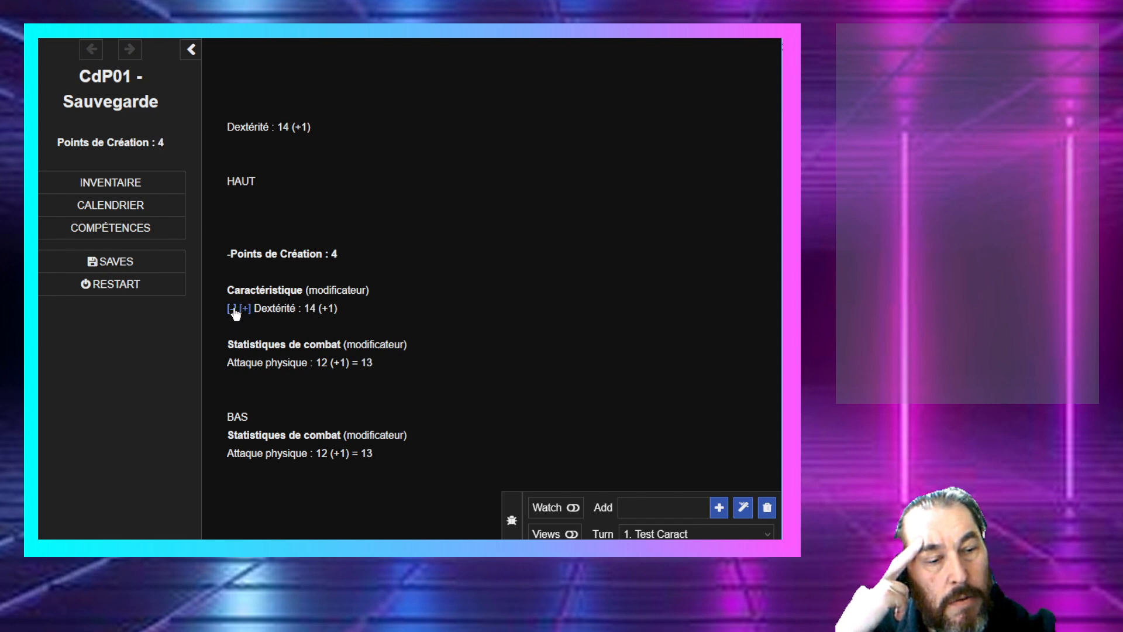
left_click(233, 309)
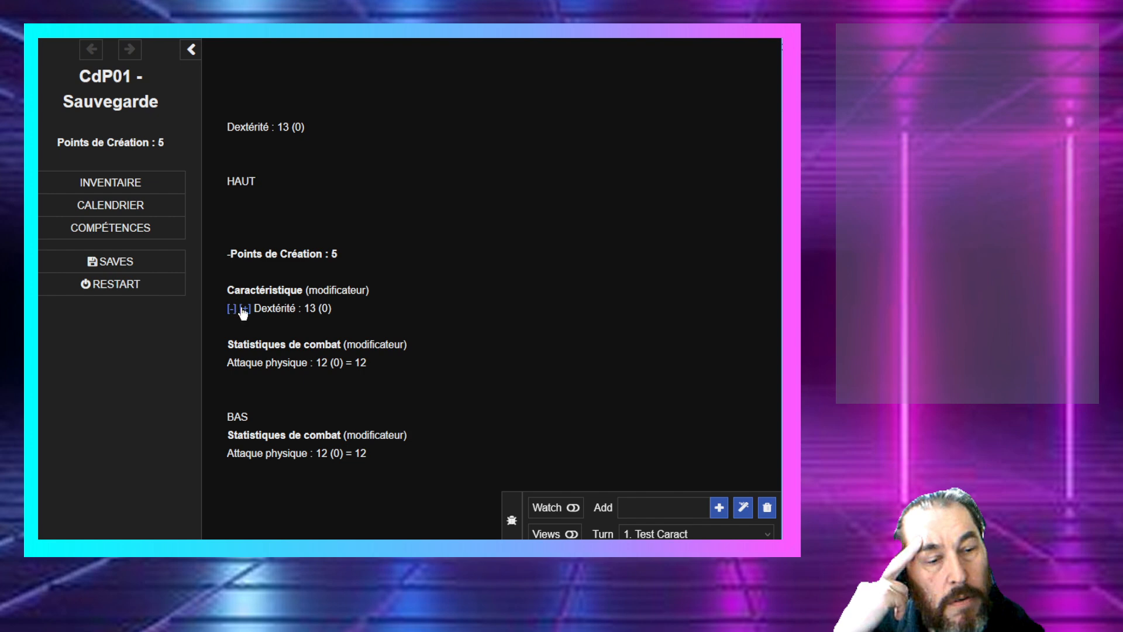
left_click(245, 309)
left_click(245, 309)
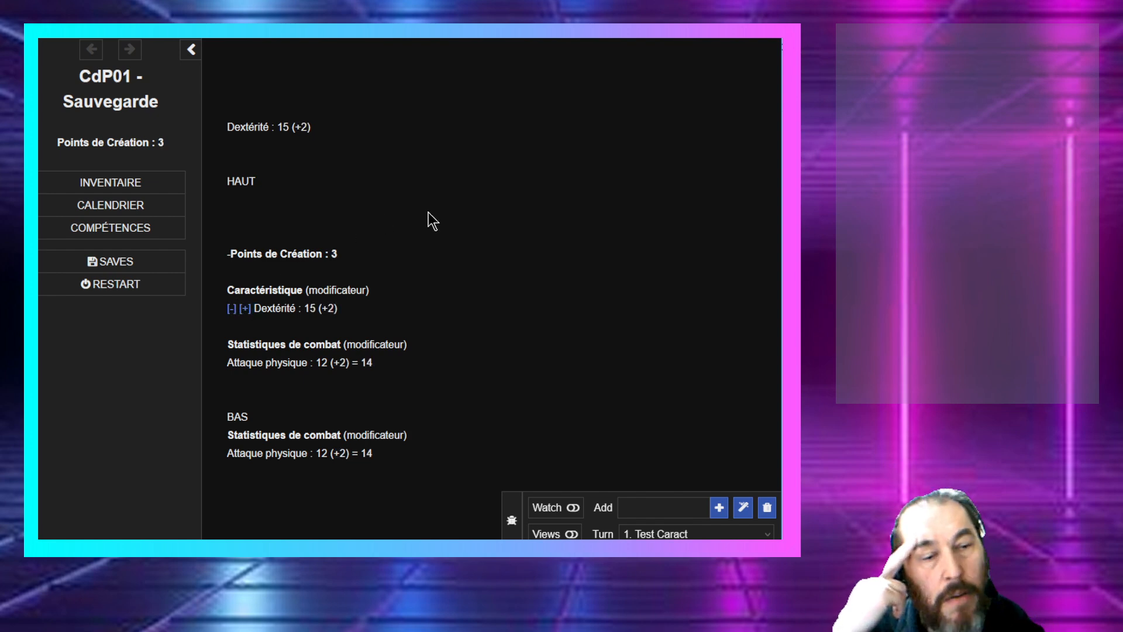
left_click(512, 519)
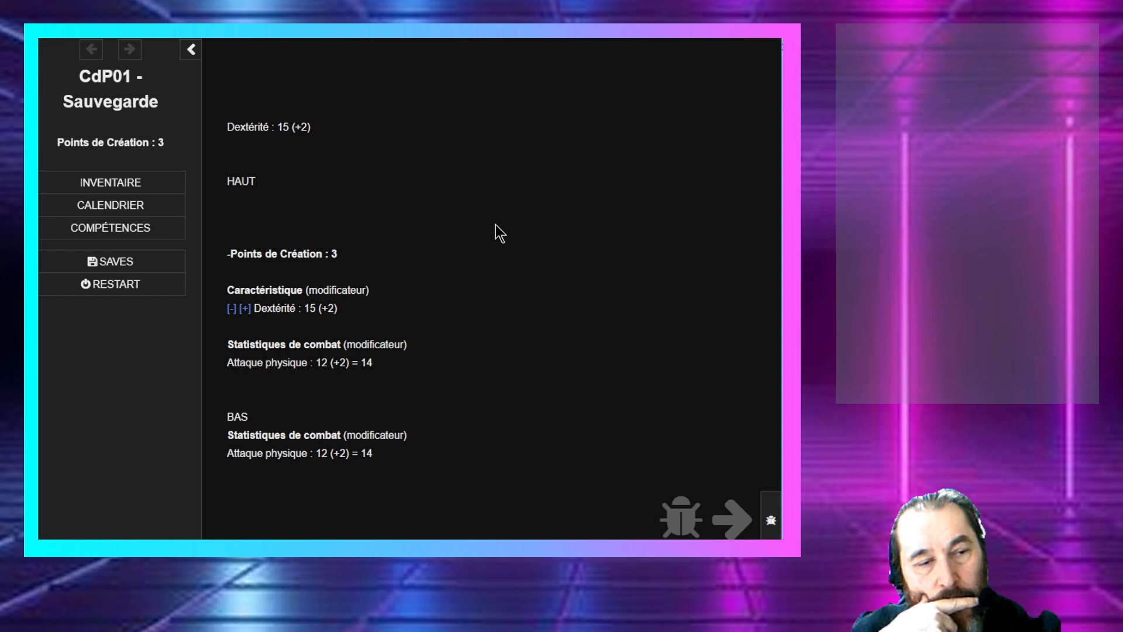
Step: Return to the Twine editor, close the Test Caract passage, and open the CdP00 - FA story from the story list
key("alt+Tab")
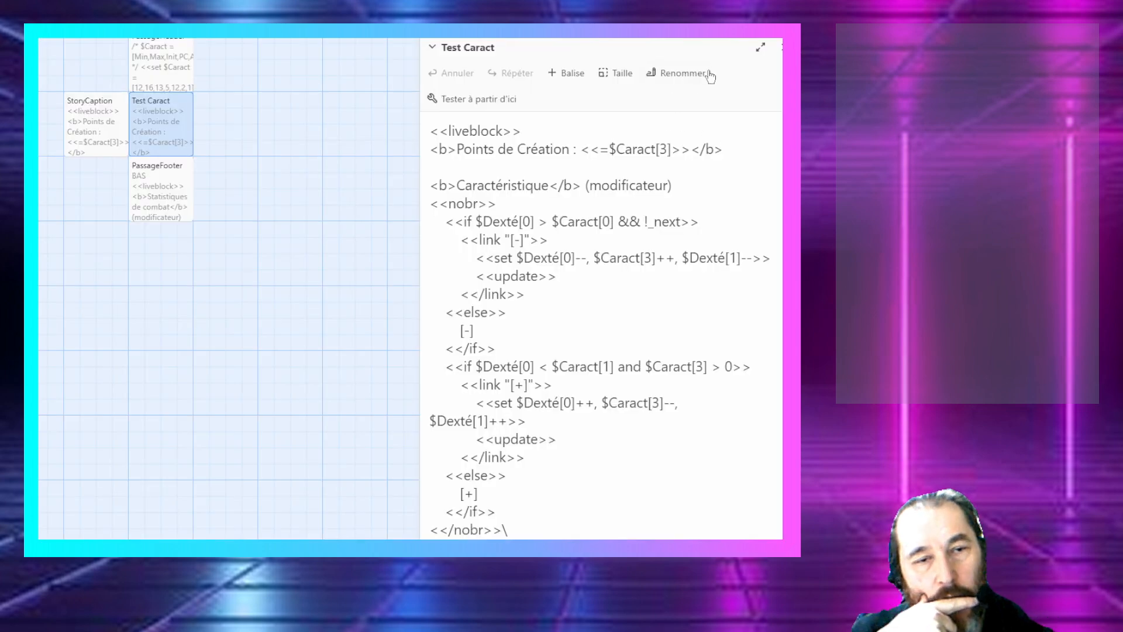
left_click(782, 47)
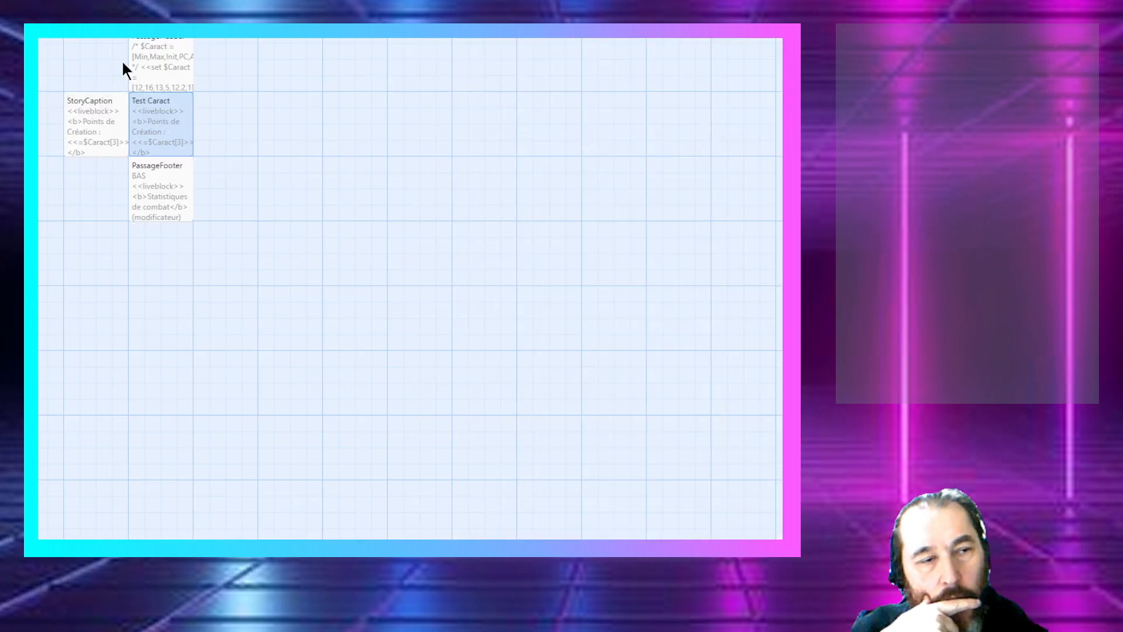
scroll(361, 229, "up", 5)
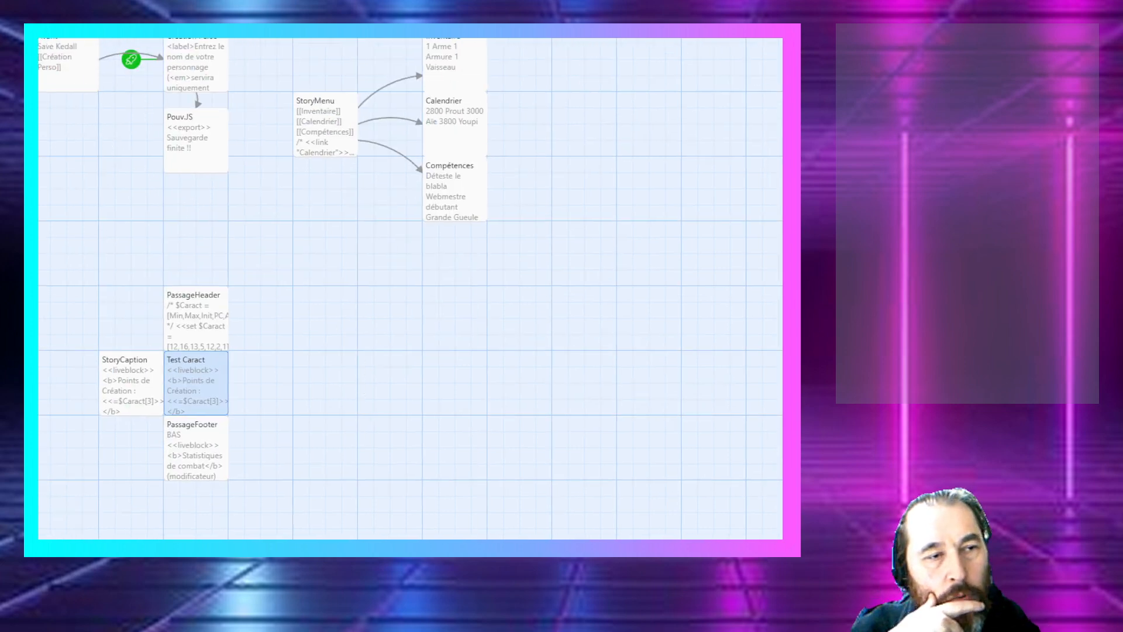
left_click(53, 31)
double_click(216, 142)
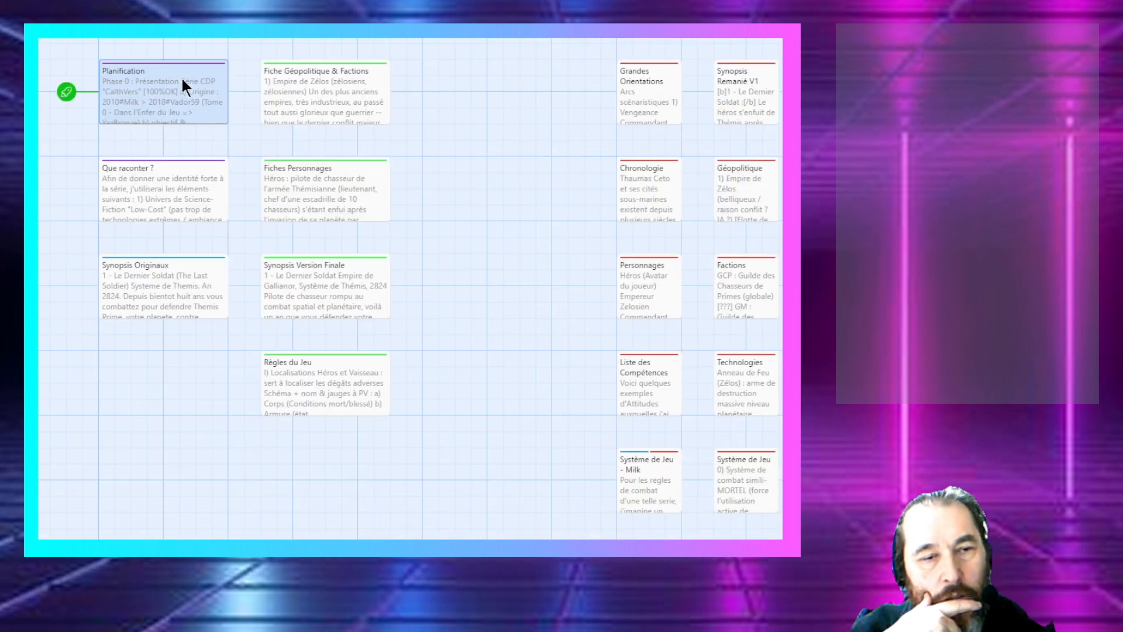
left_click(53, 31)
double_click(340, 133)
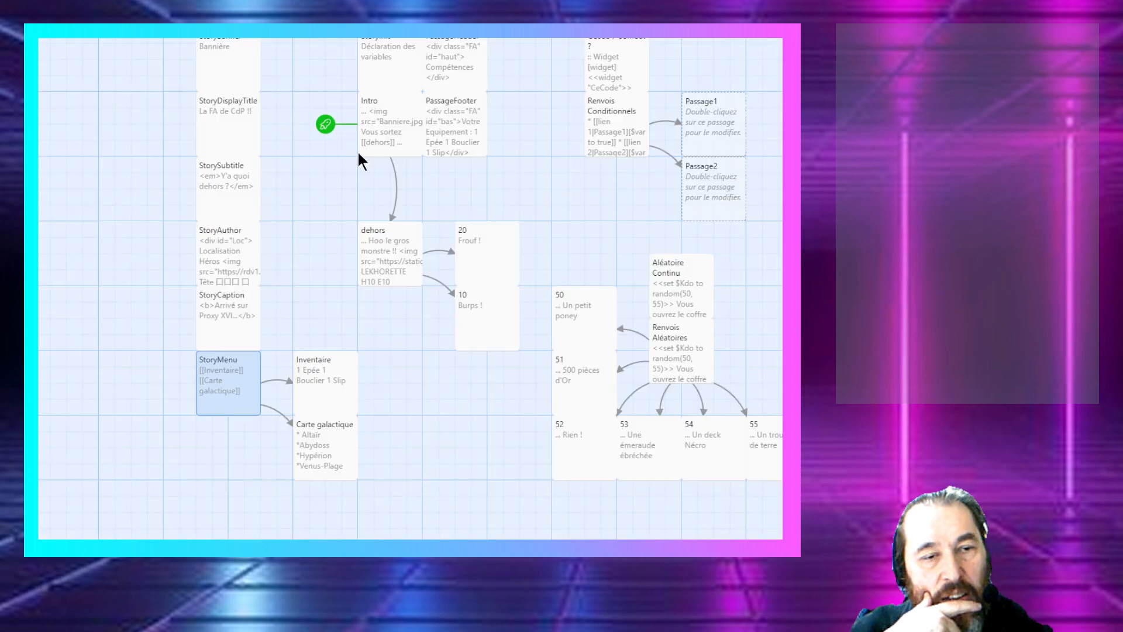
Step: Examine the Renvois Aléatoires and Passage1 passages, closing each one
left_click(669, 296)
left_click(673, 376)
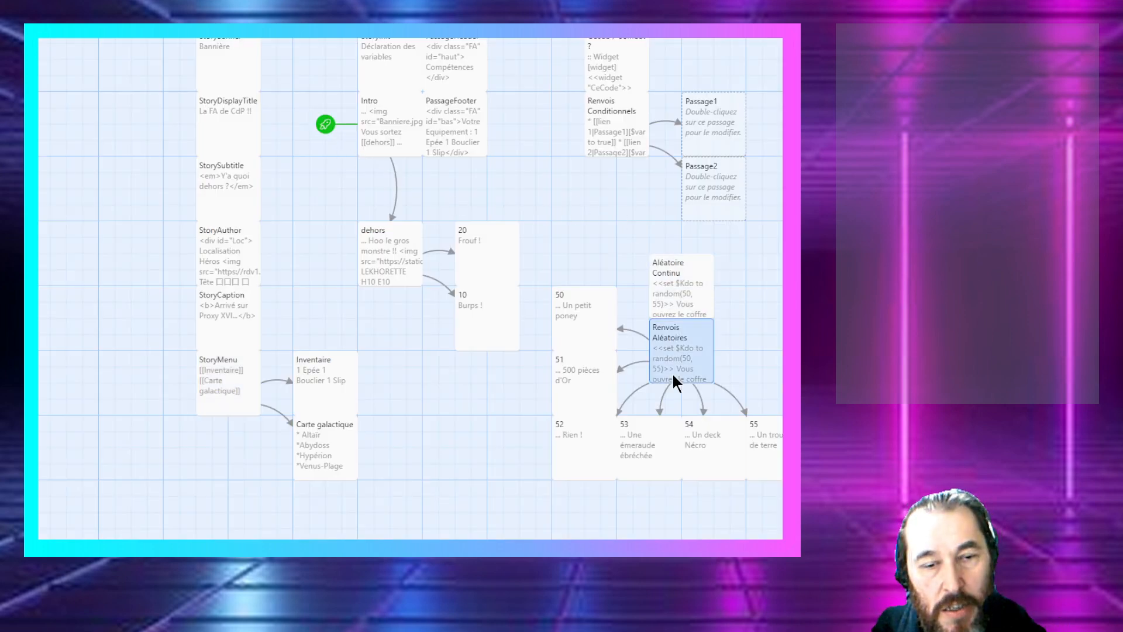
double_click(677, 336)
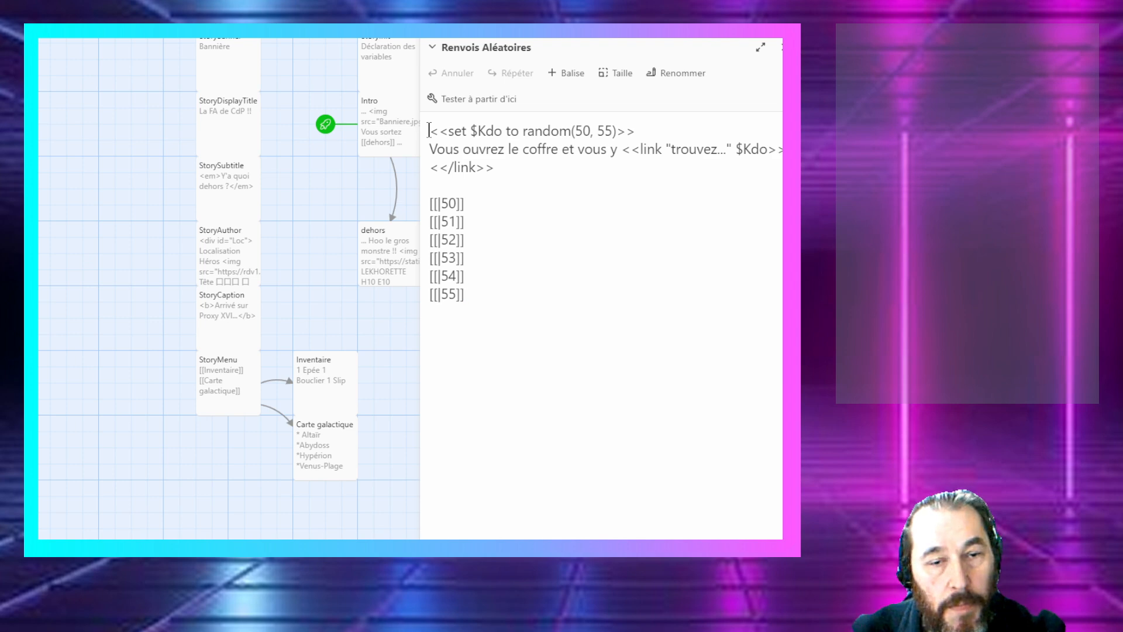
left_click(780, 47)
double_click(718, 121)
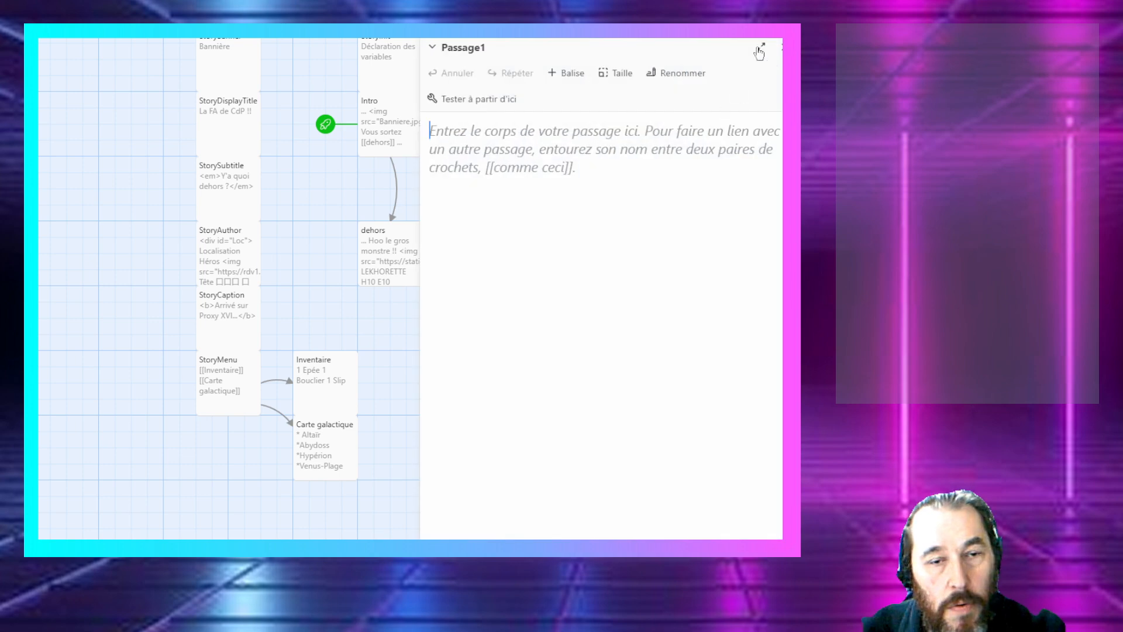
left_click(777, 46)
Step: In the Aléatoire Continu passage, add an empty <<link>><</link>> pair on a new first line above the $Kdo set macro
double_click(702, 275)
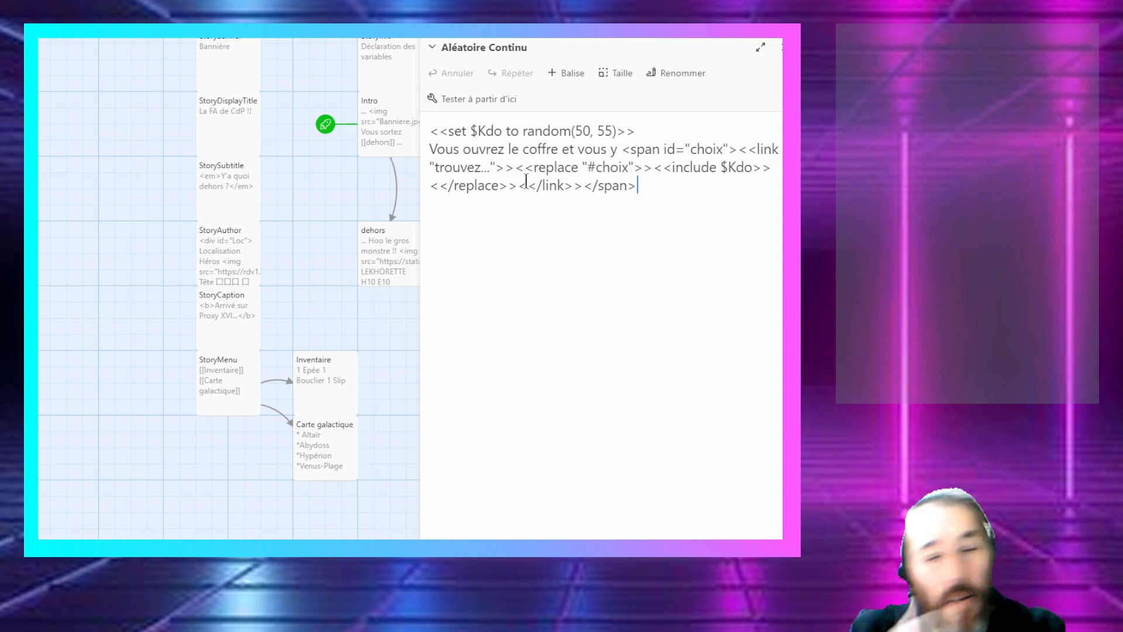
left_click_drag(519, 185, 580, 179)
key("ctrl+c")
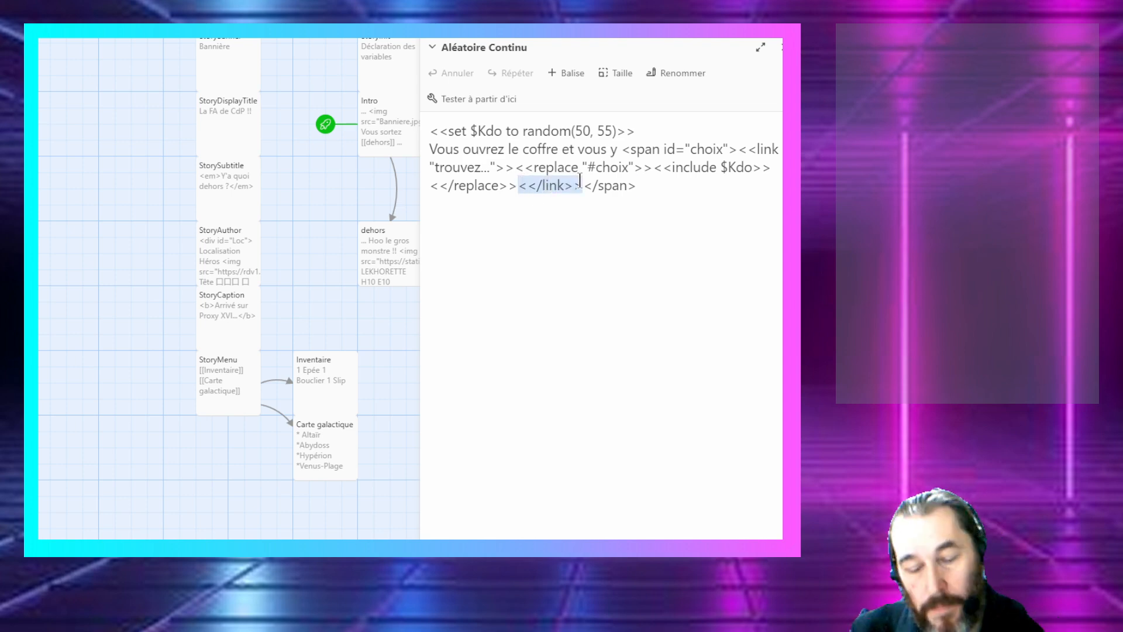
left_click(434, 130)
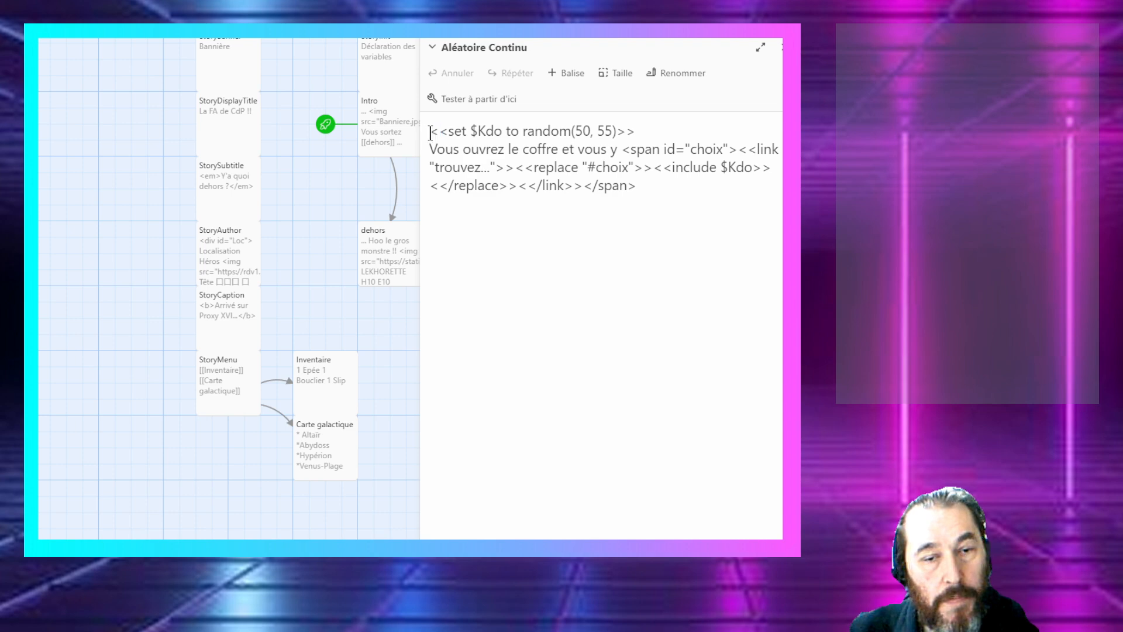
key("Return")
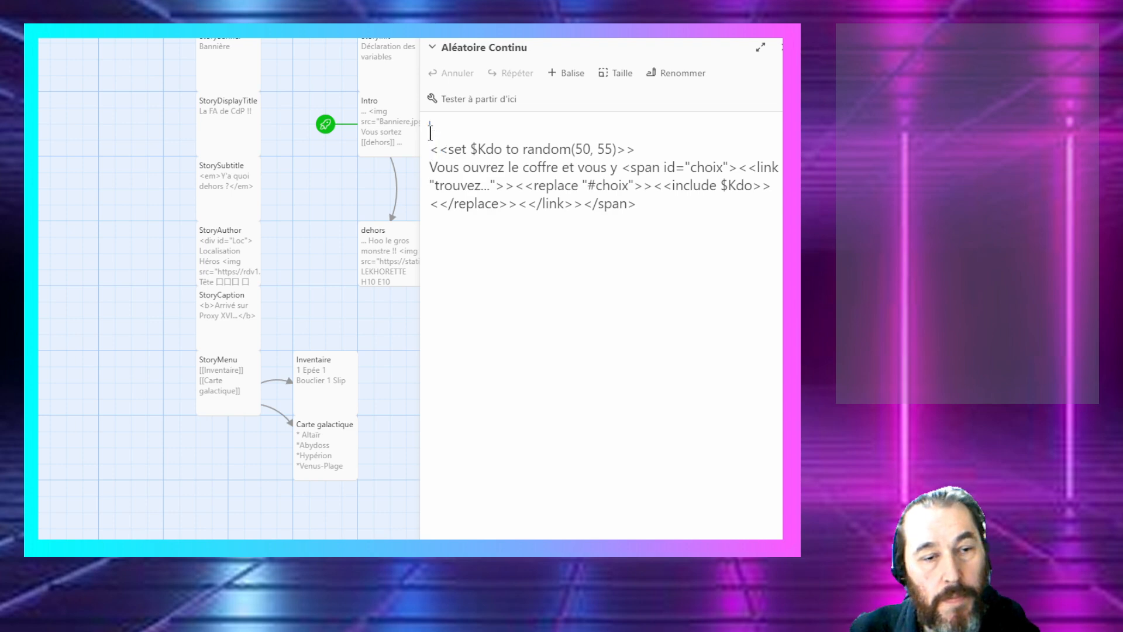
key("ctrl+v")
key("ctrl+v")
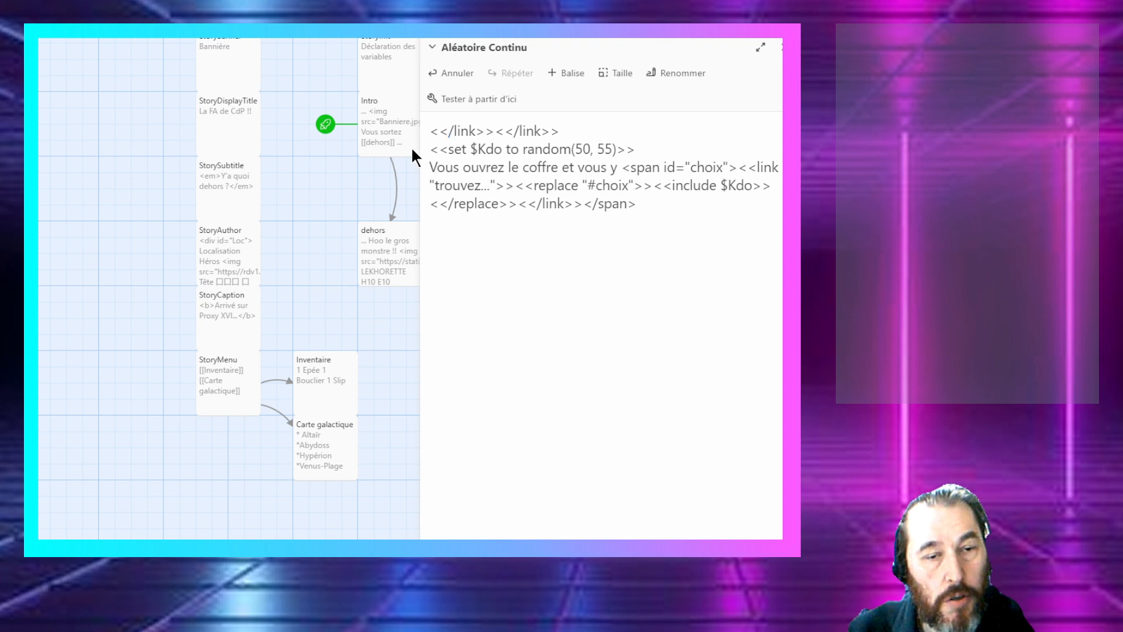
key("Delete")
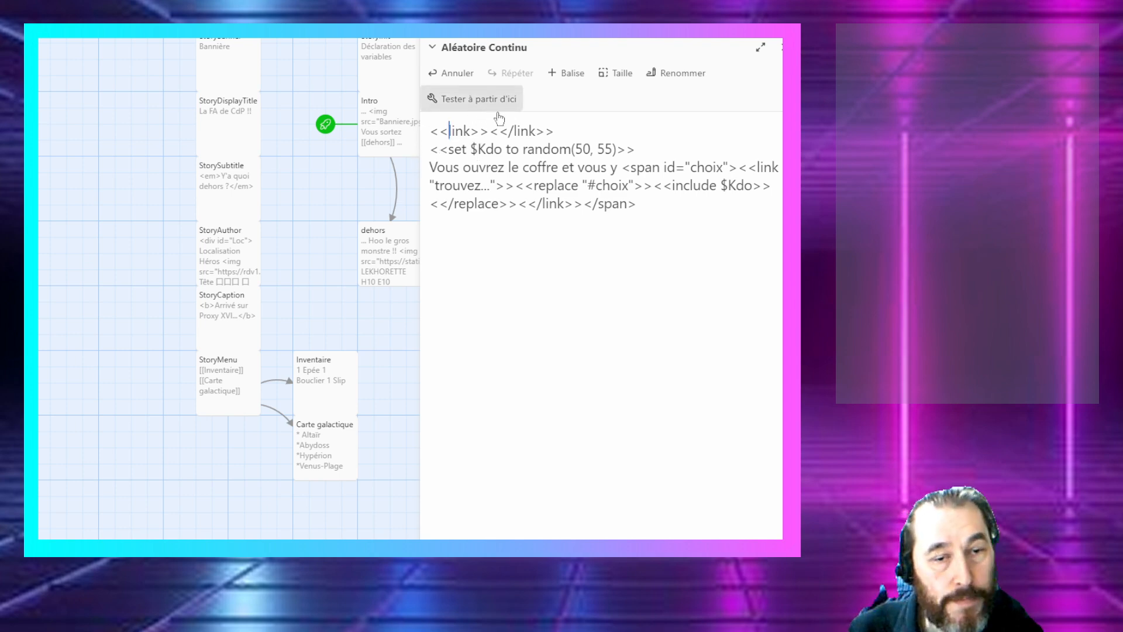
left_click(477, 129)
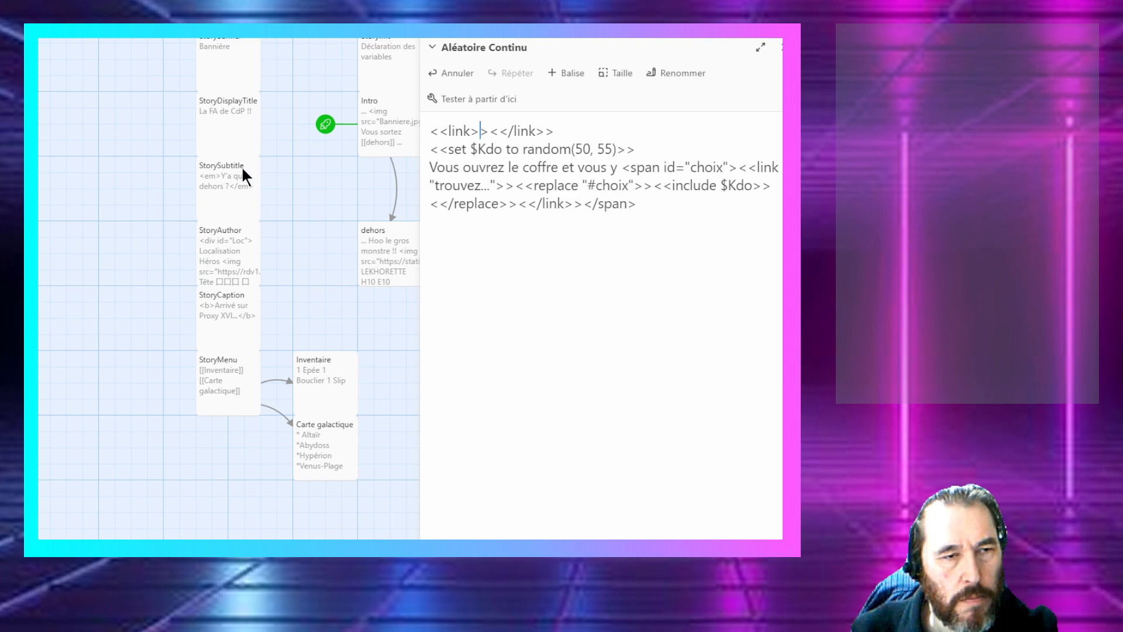
Step: Open the Création de Perso story and look through its Caract and 3-Équip.JS passages, closing each one
left_click(140, 36)
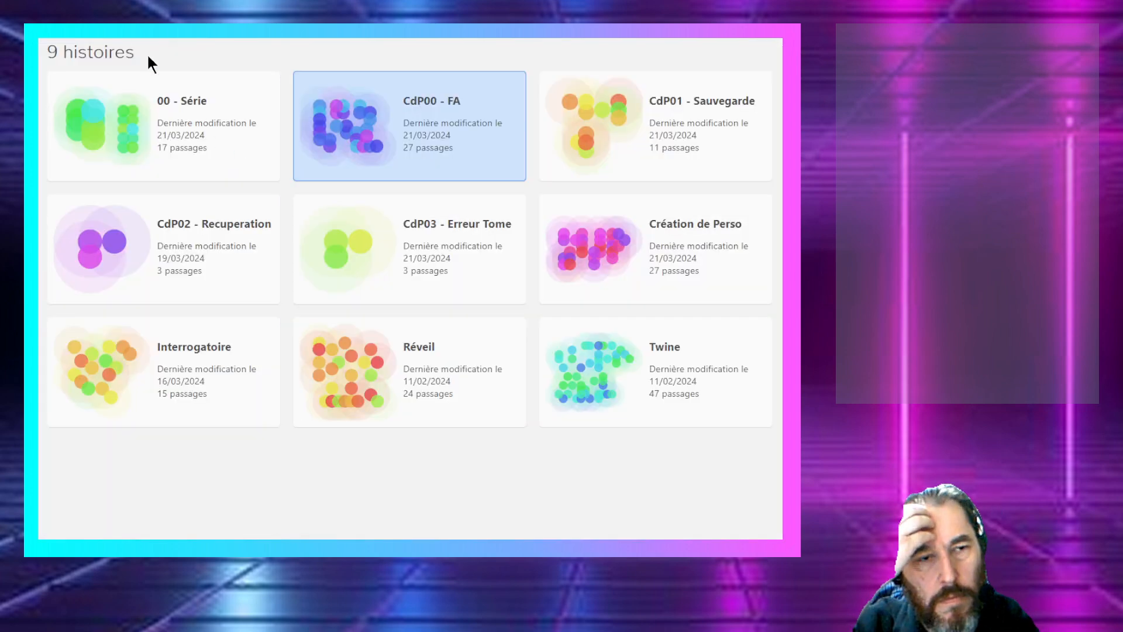
double_click(582, 265)
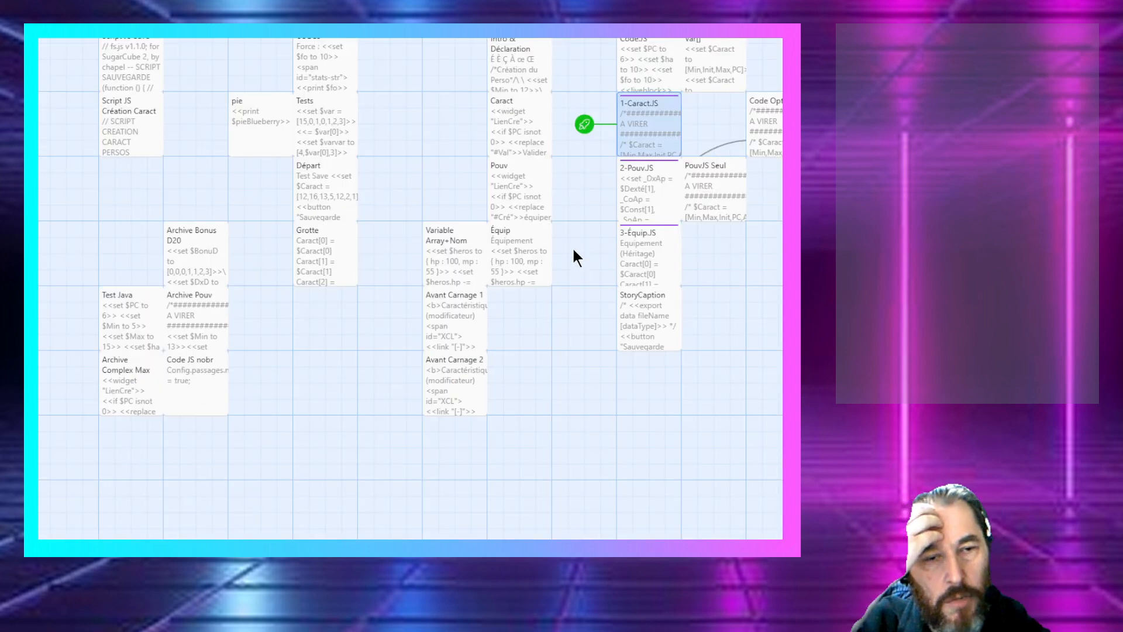
double_click(500, 120)
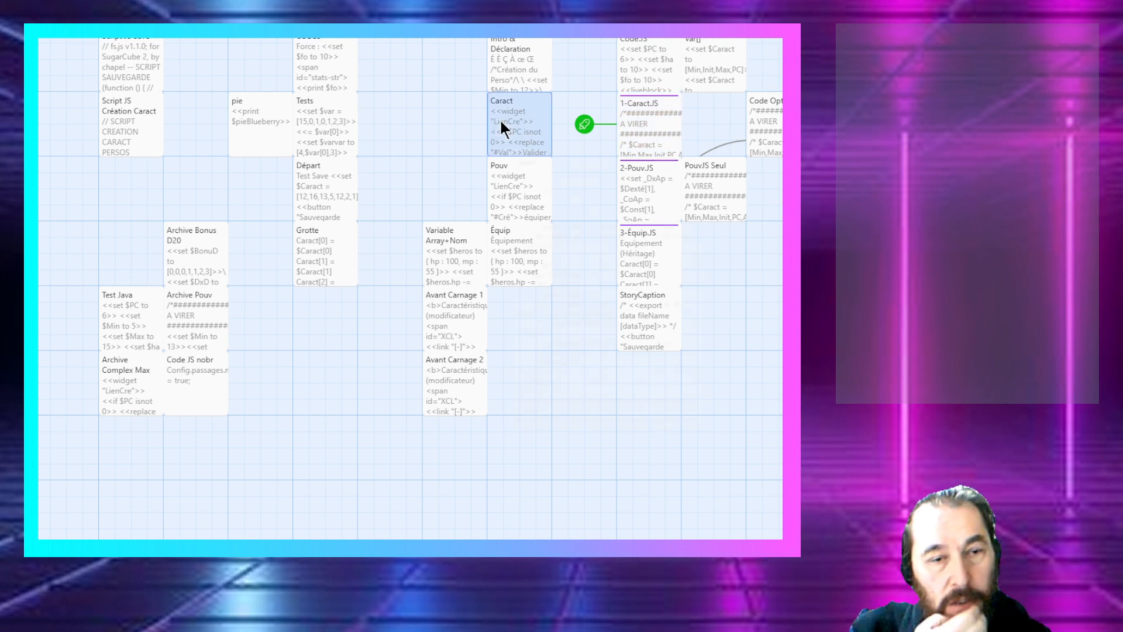
scroll(491, 167, "down", 10)
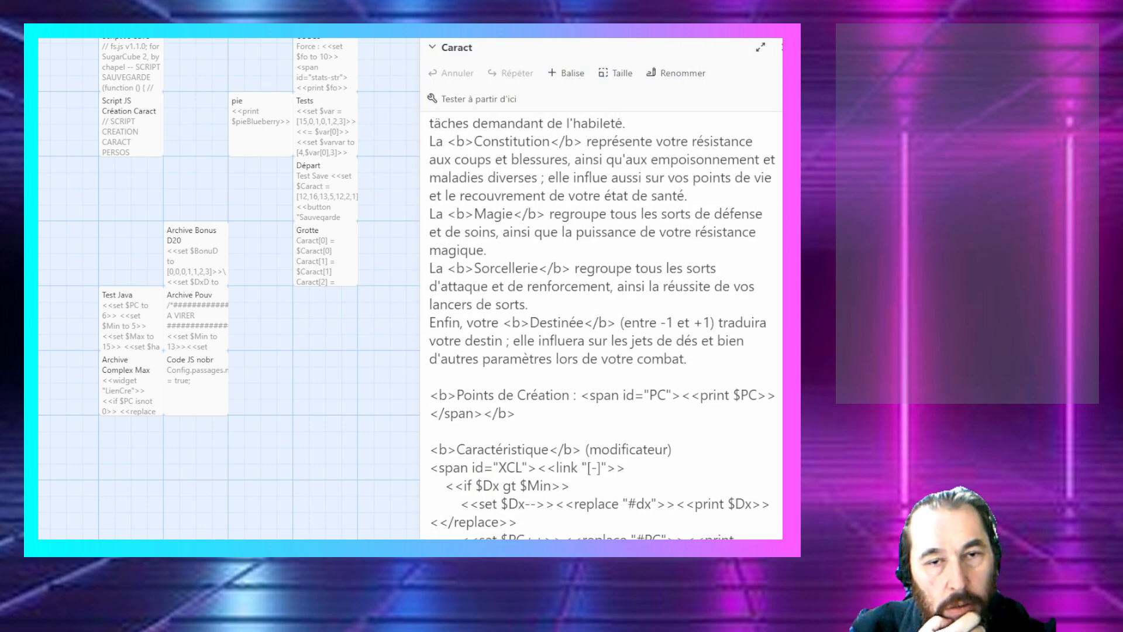
left_click(780, 47)
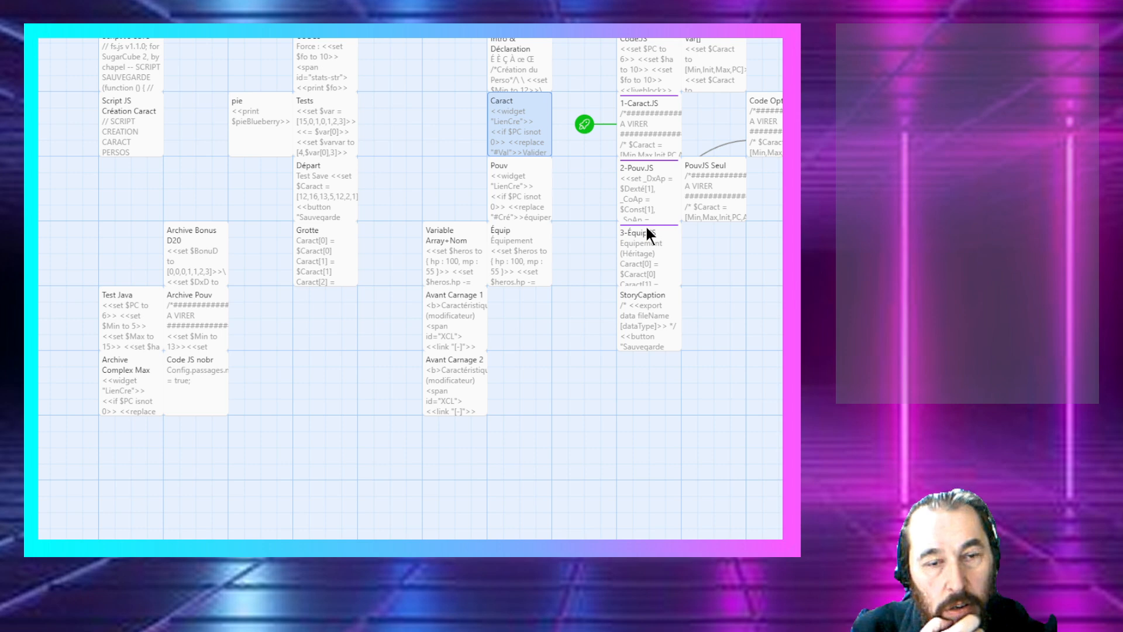
double_click(633, 240)
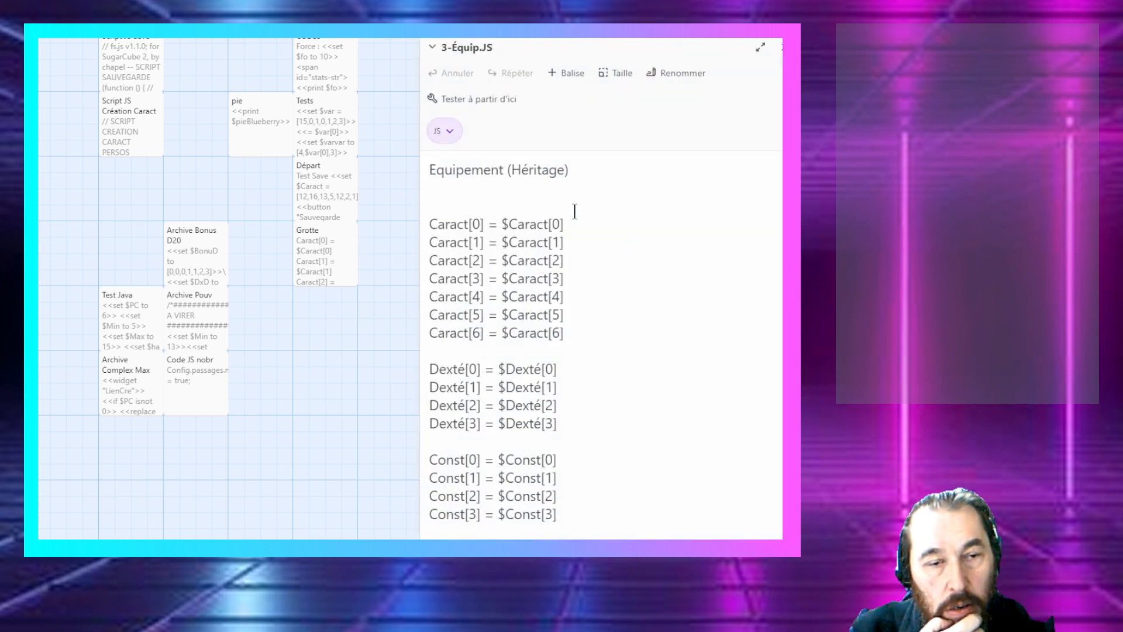
scroll(585, 193, "down", 5)
left_click(780, 47)
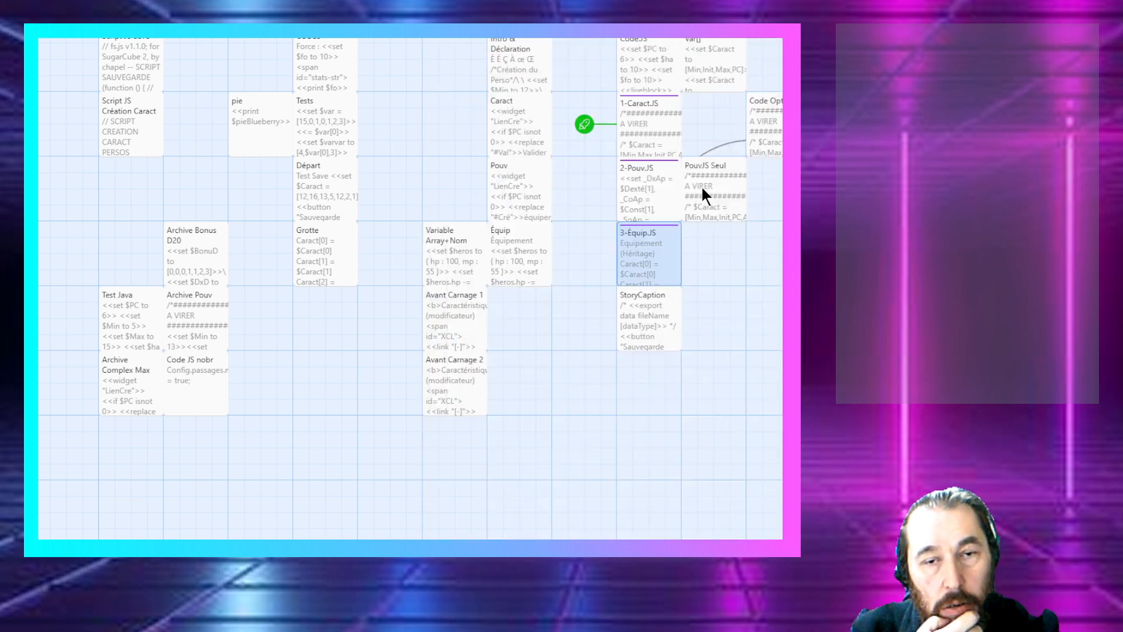
Step: Examine the [-] and [+] link code for Dextérité in the 2-Pouv.JS passage, and close it
left_click(690, 188)
left_click(658, 191)
double_click(659, 194)
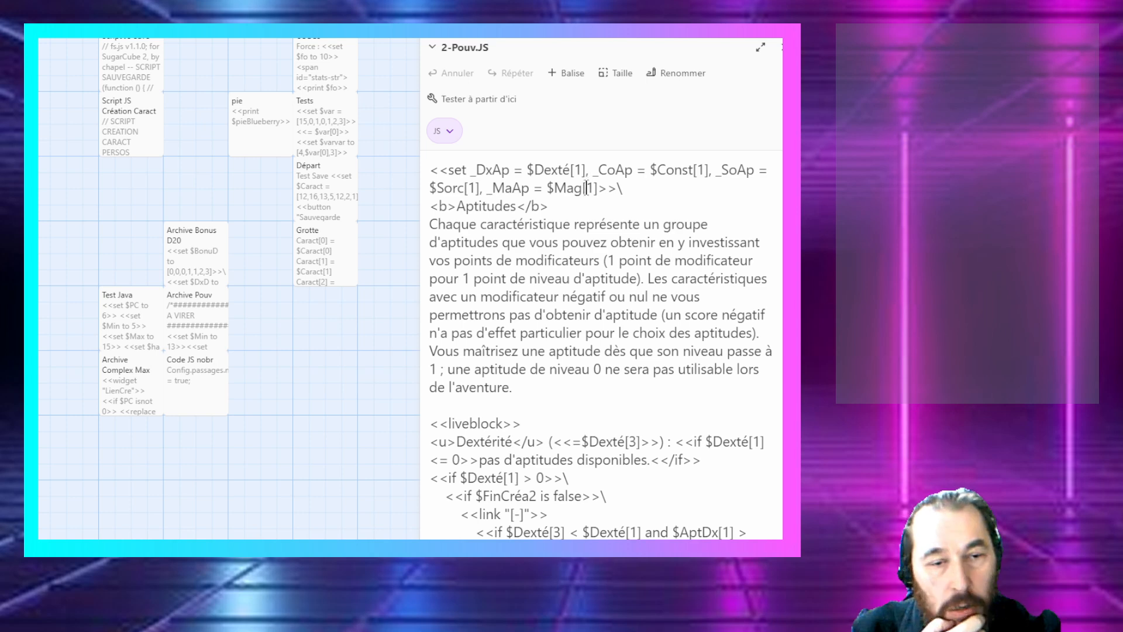
scroll(585, 187, "down", 5)
scroll(541, 296, "down", 3)
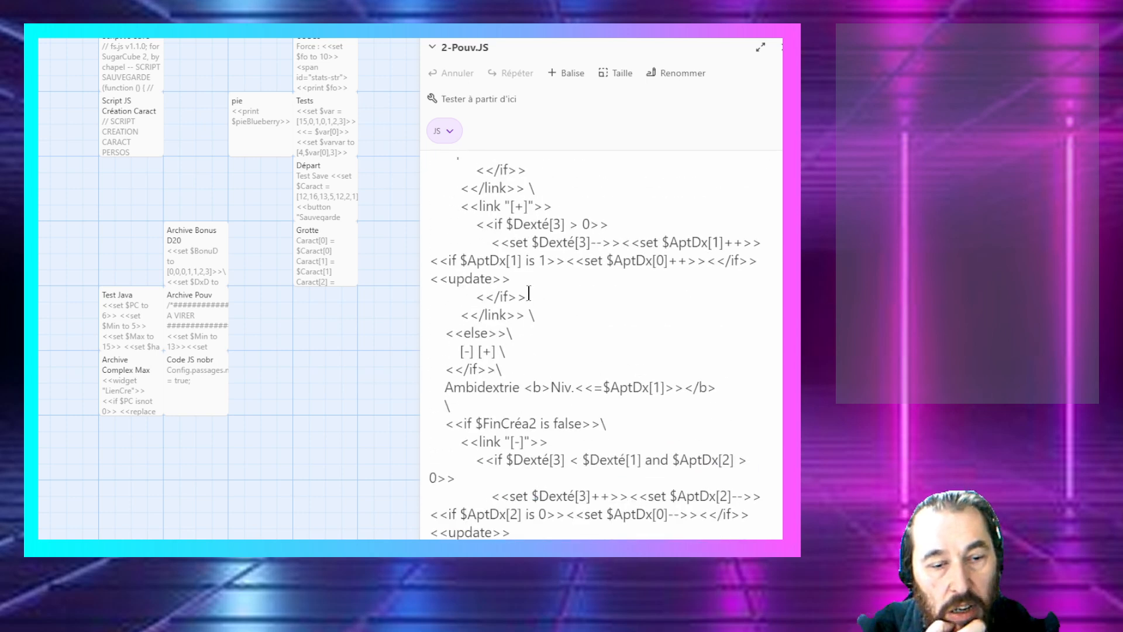
scroll(526, 280, "up", 2)
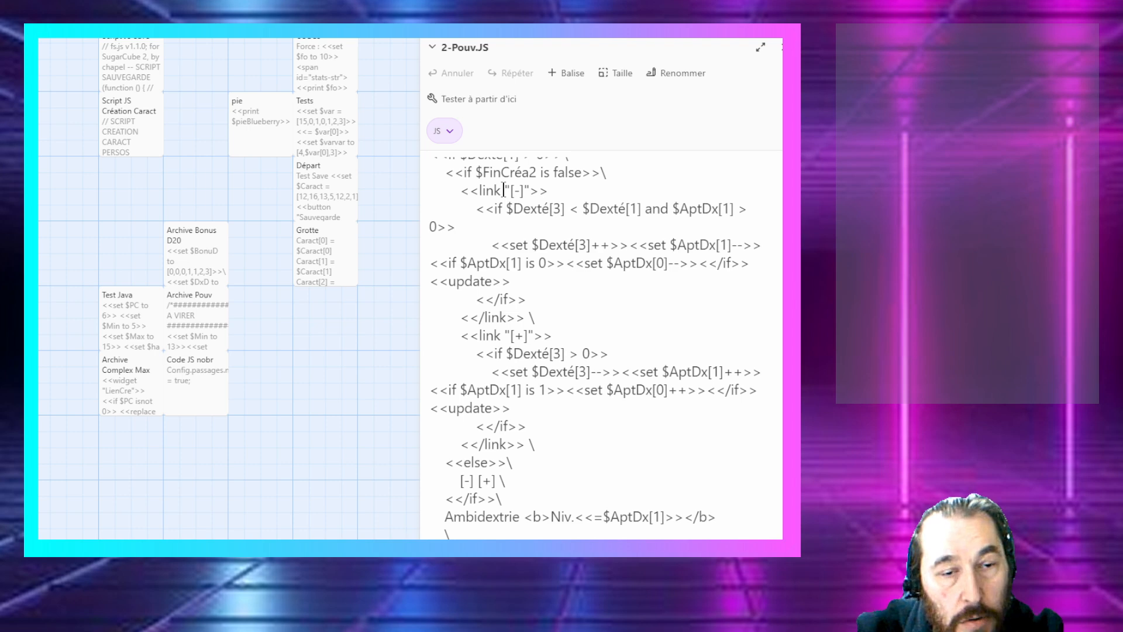
left_click(779, 46)
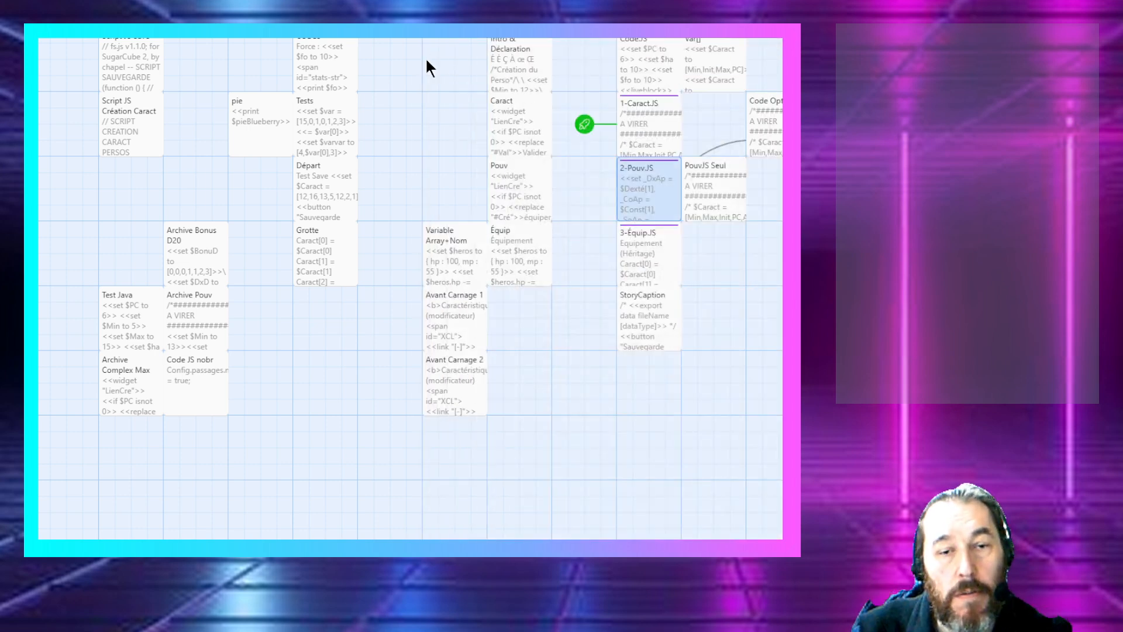
Step: Return to the CdP00 - FA story and reopen its Aléatoire Continu passage
left_click(50, 39)
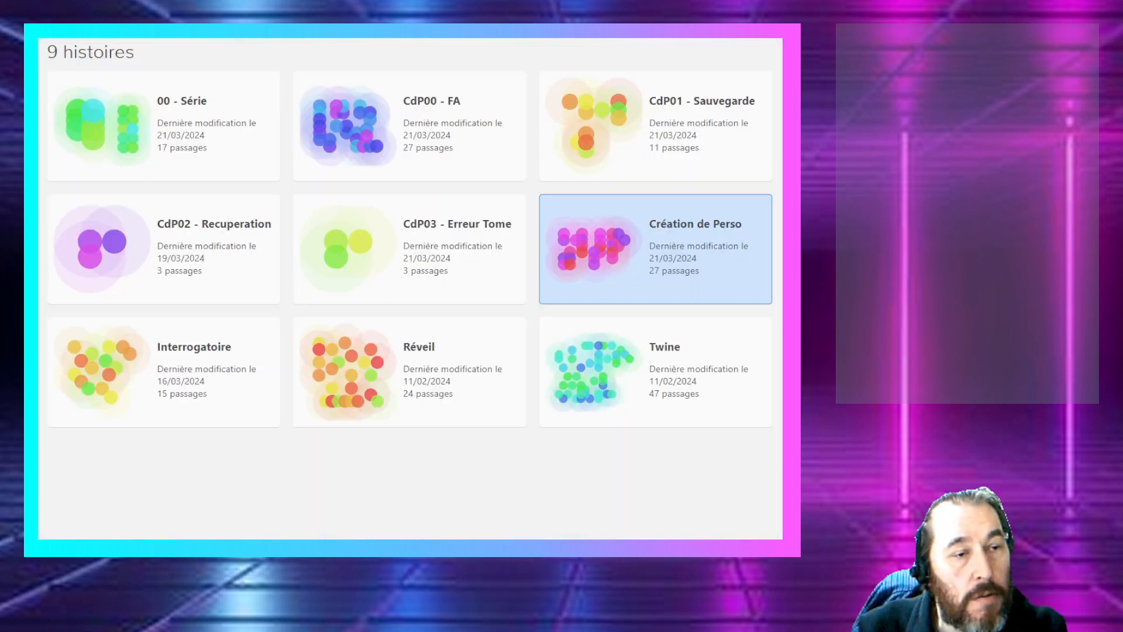
left_click(553, 135)
double_click(514, 133)
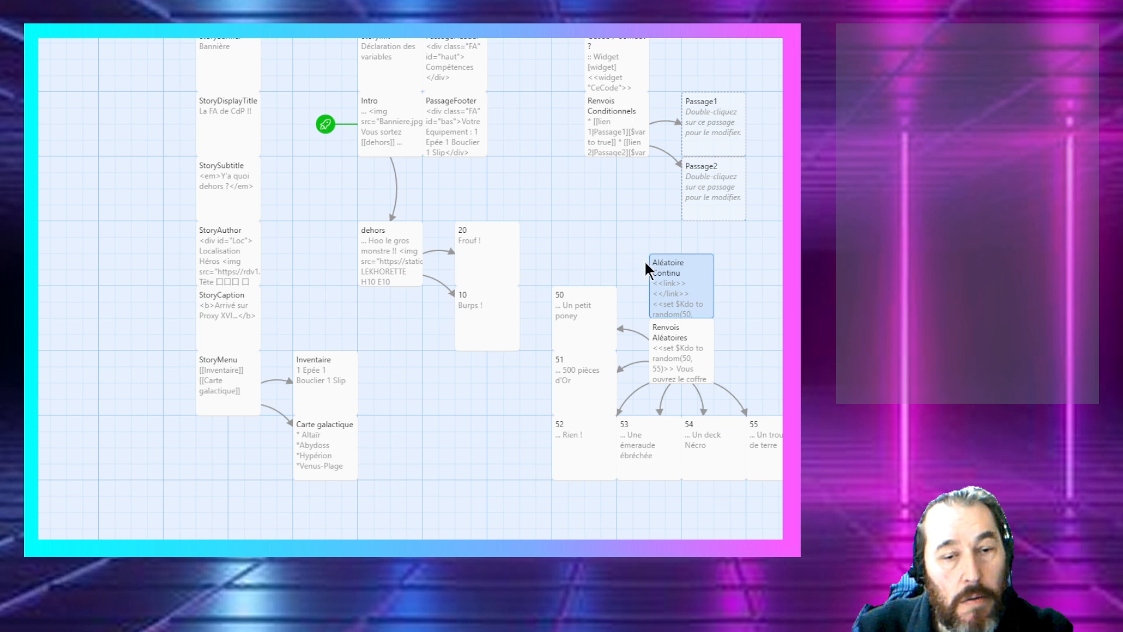
double_click(696, 294)
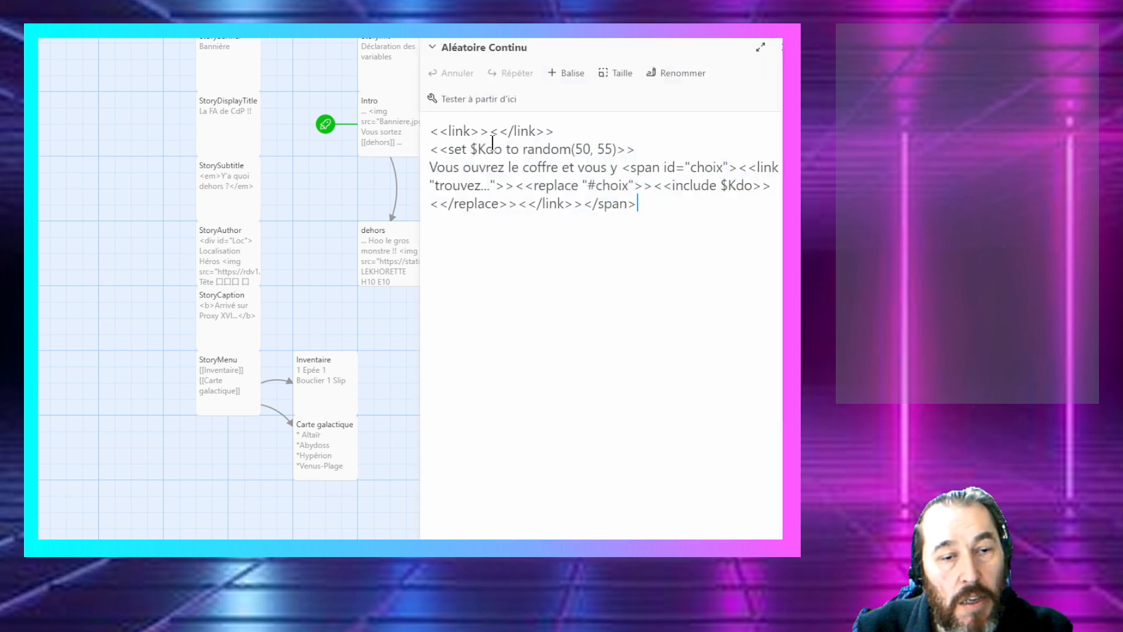
Step: Give the empty link macro in the Aléatoire Continu passage the label "Lancez un Dé"
left_click(473, 131)
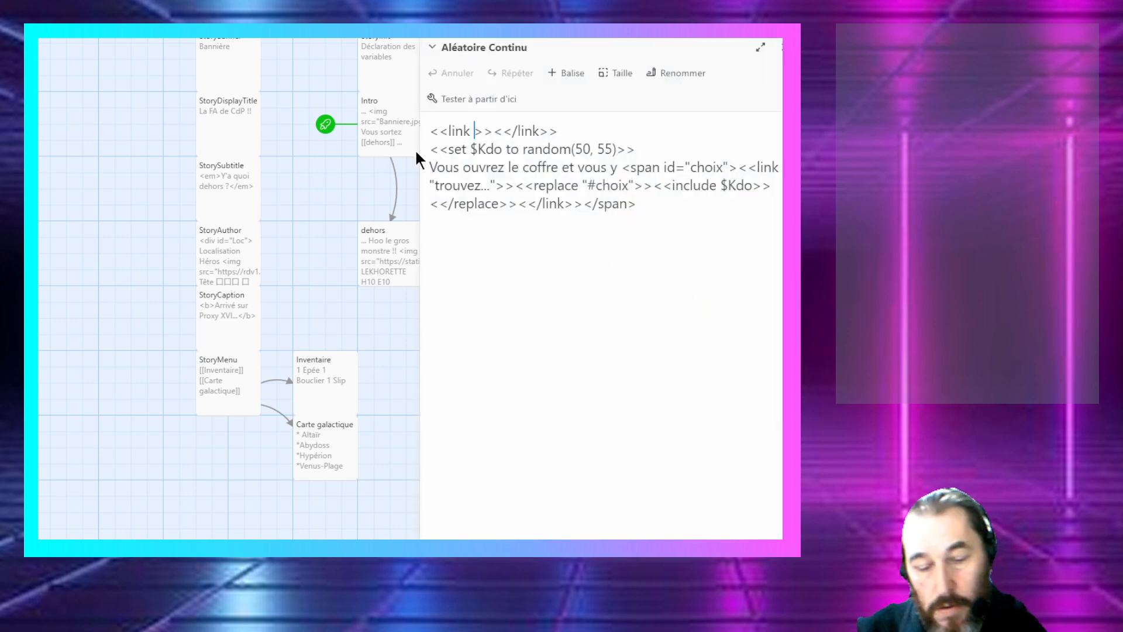
type("\"Lance")
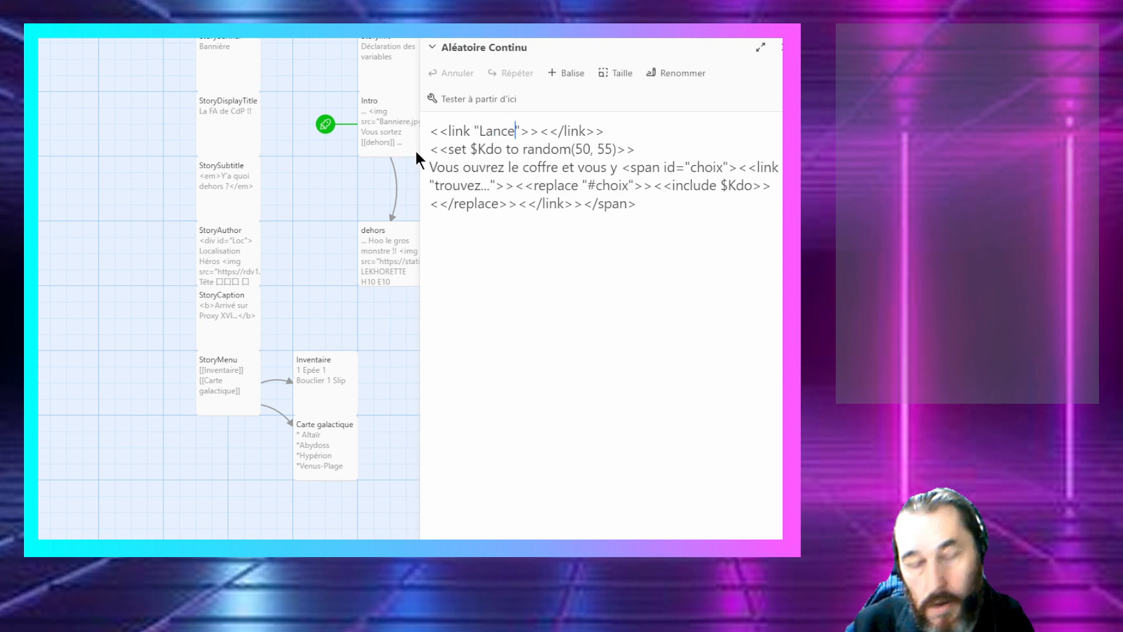
type("z un ")
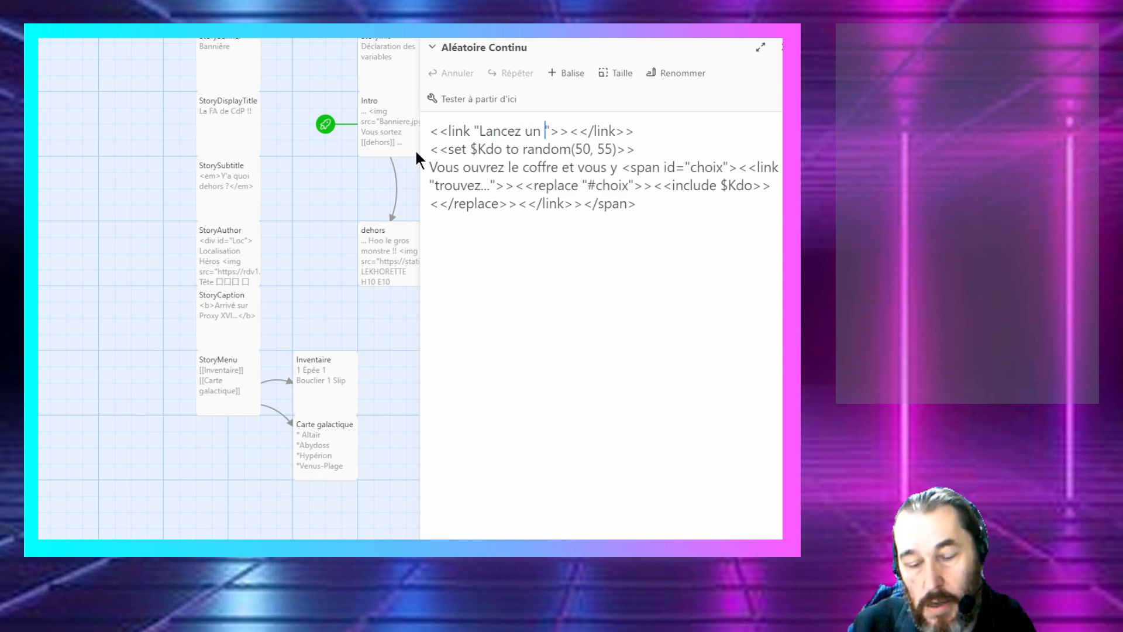
type("Dé")
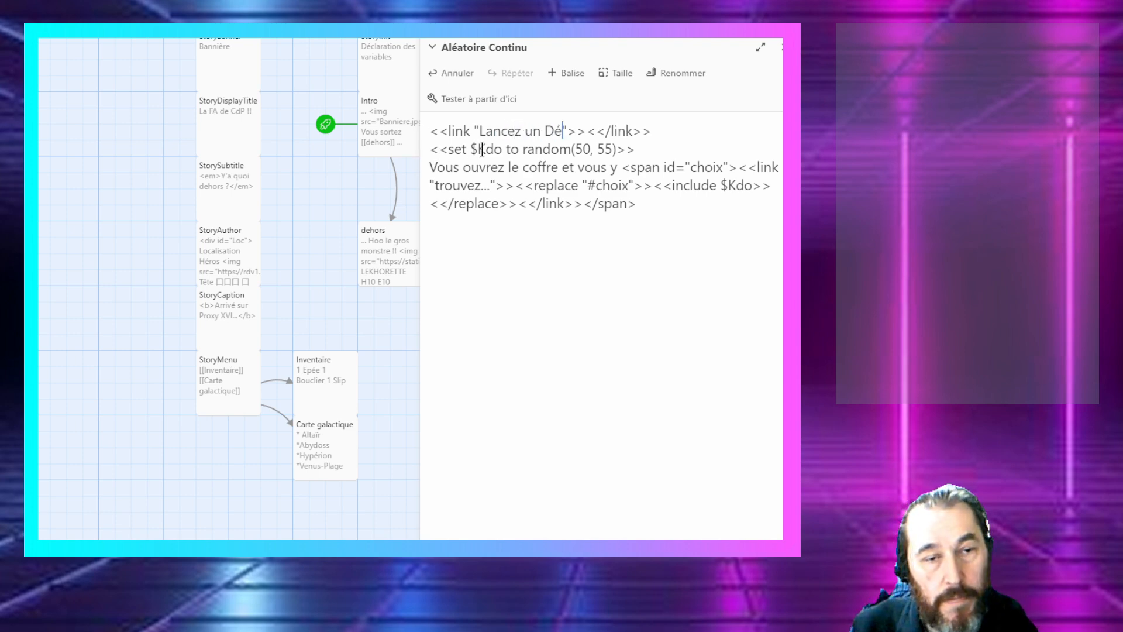
Step: Move the <<set $Kdo to random(50, 55)>> macro from its own line into the "Lancez un Dé" link, before the closing tag
left_click_drag(642, 149, 423, 158)
key("ctrl+x")
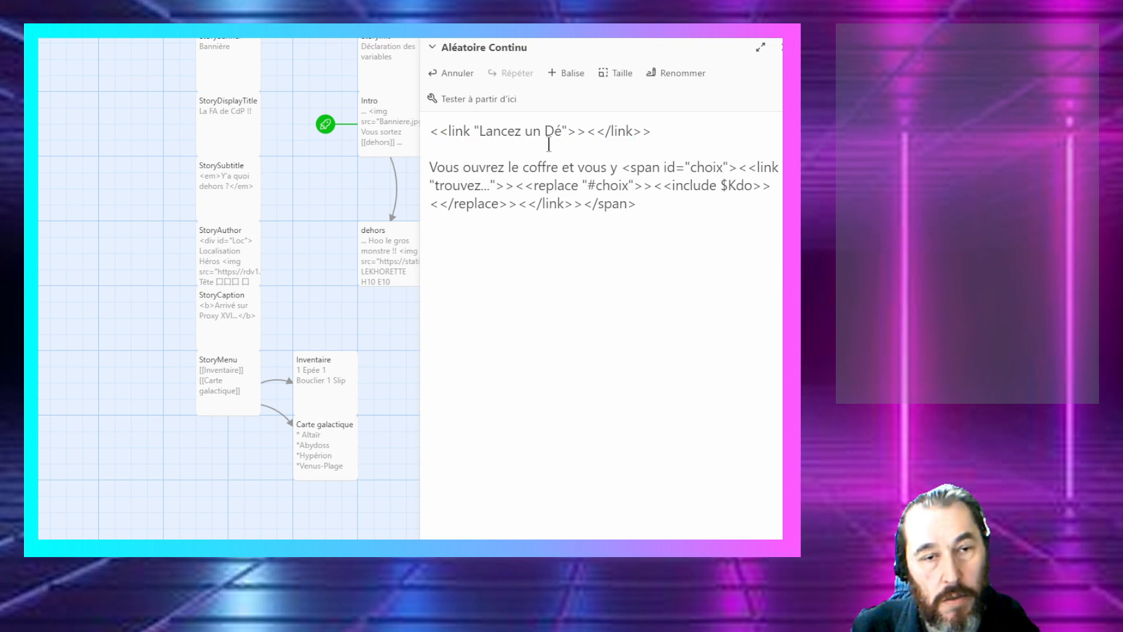
left_click(588, 130)
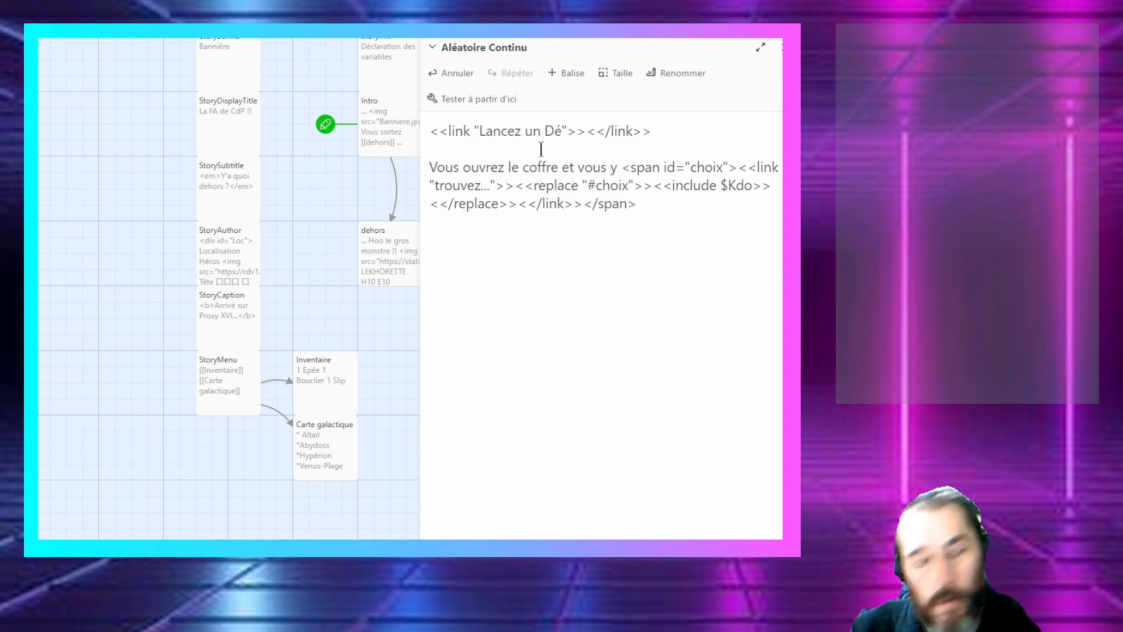
key("ctrl+v")
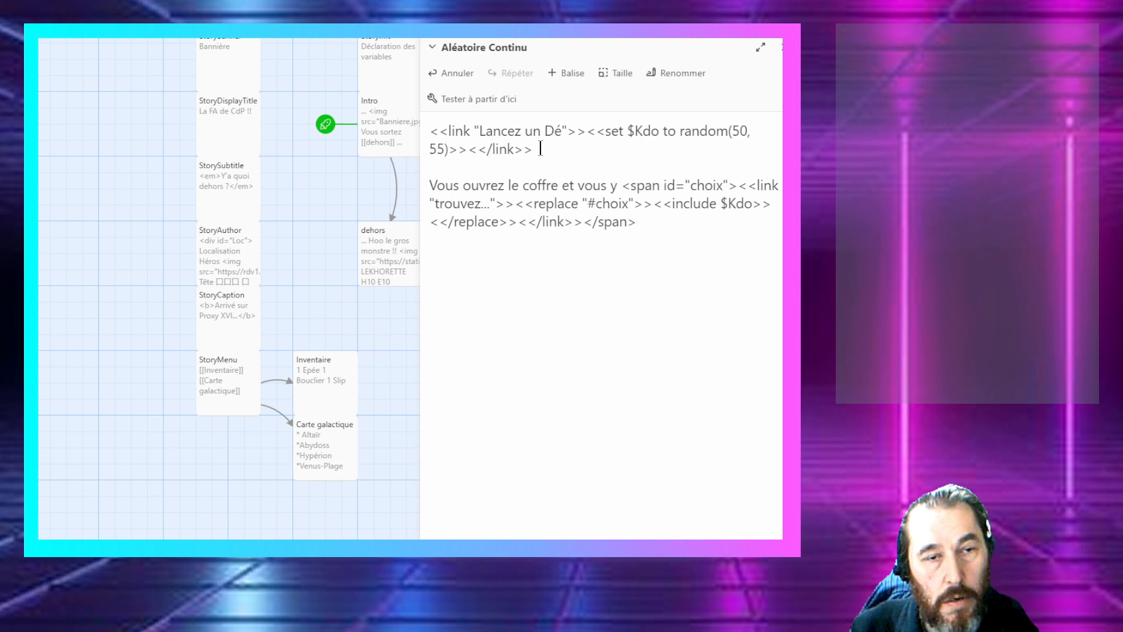
Step: Test the story from this passage with the debug Watch and Views turned off, follow the "trouvez..." link, and return to the editor
left_click(489, 101)
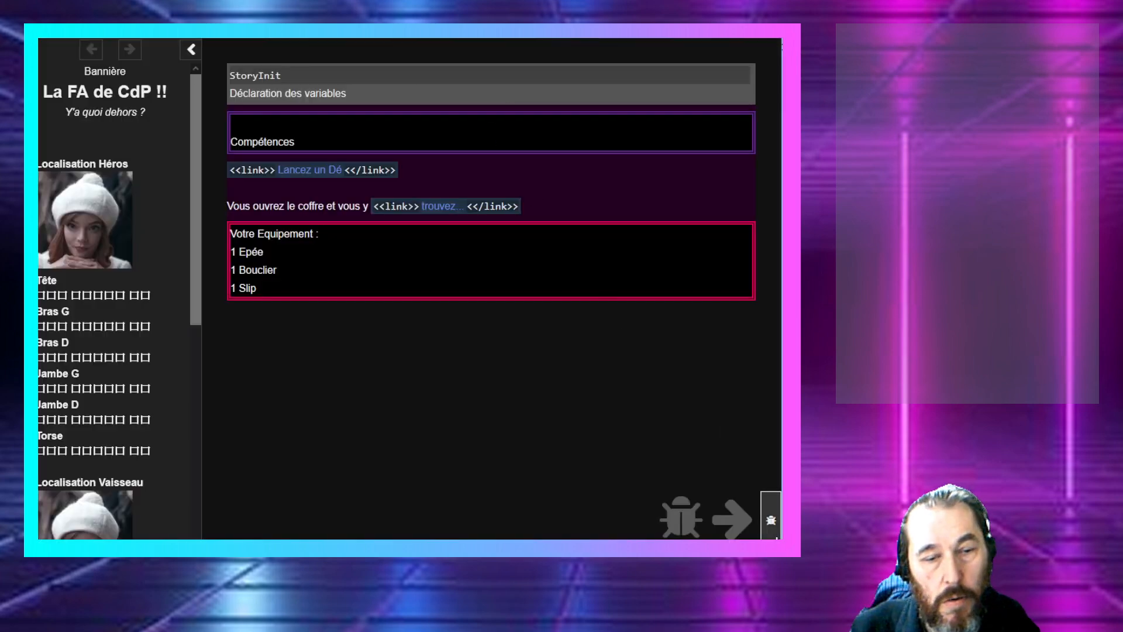
left_click(779, 534)
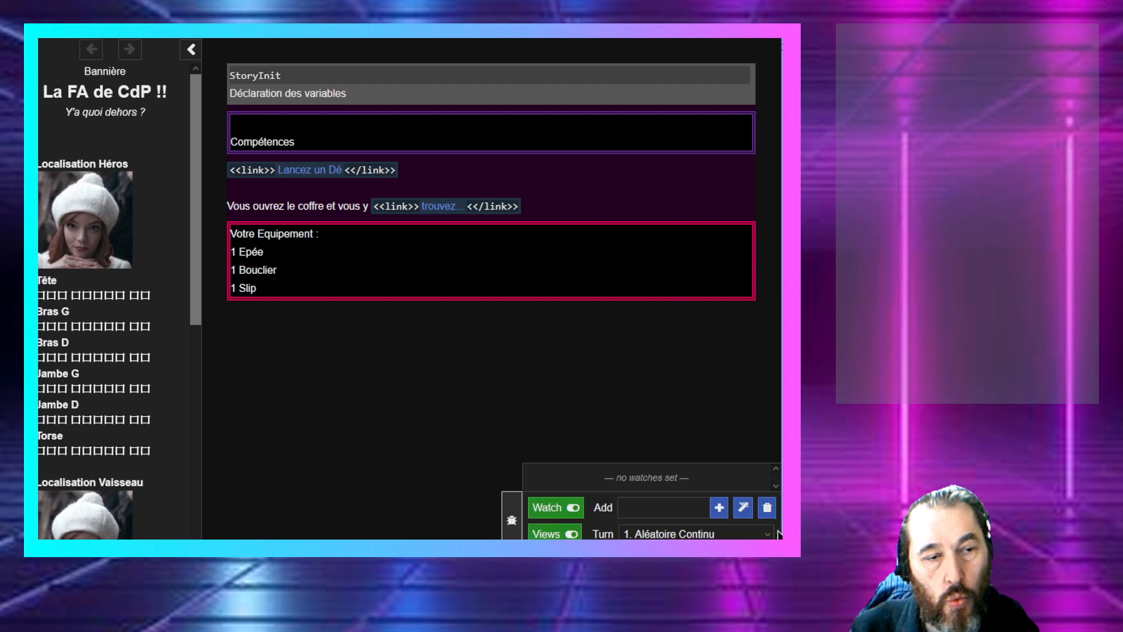
left_click(532, 506)
left_click(532, 505)
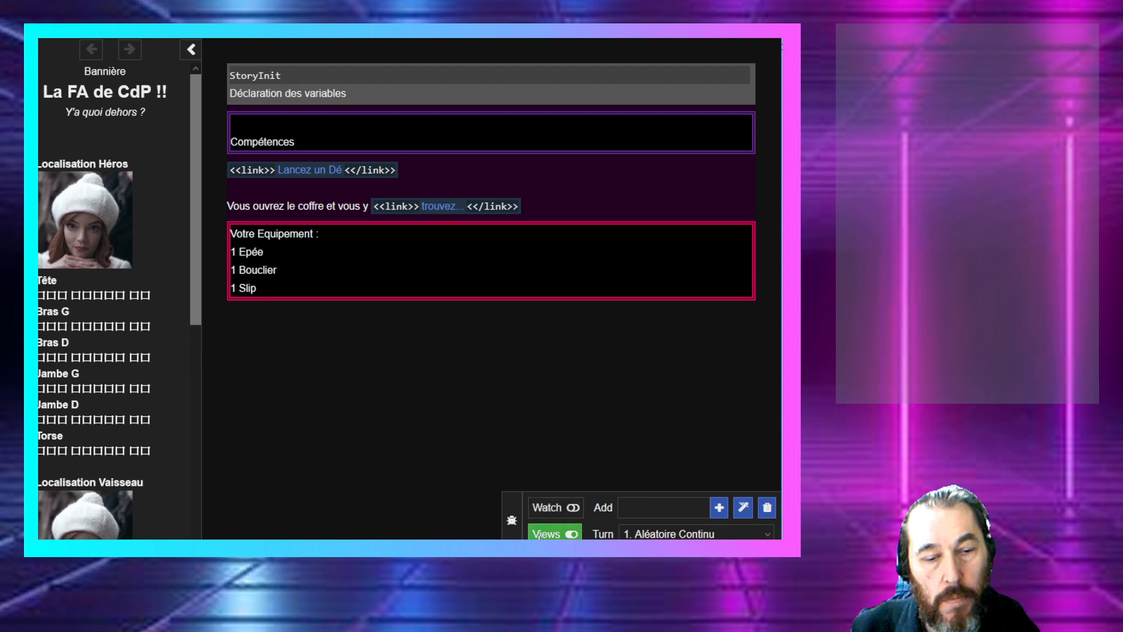
left_click(572, 533)
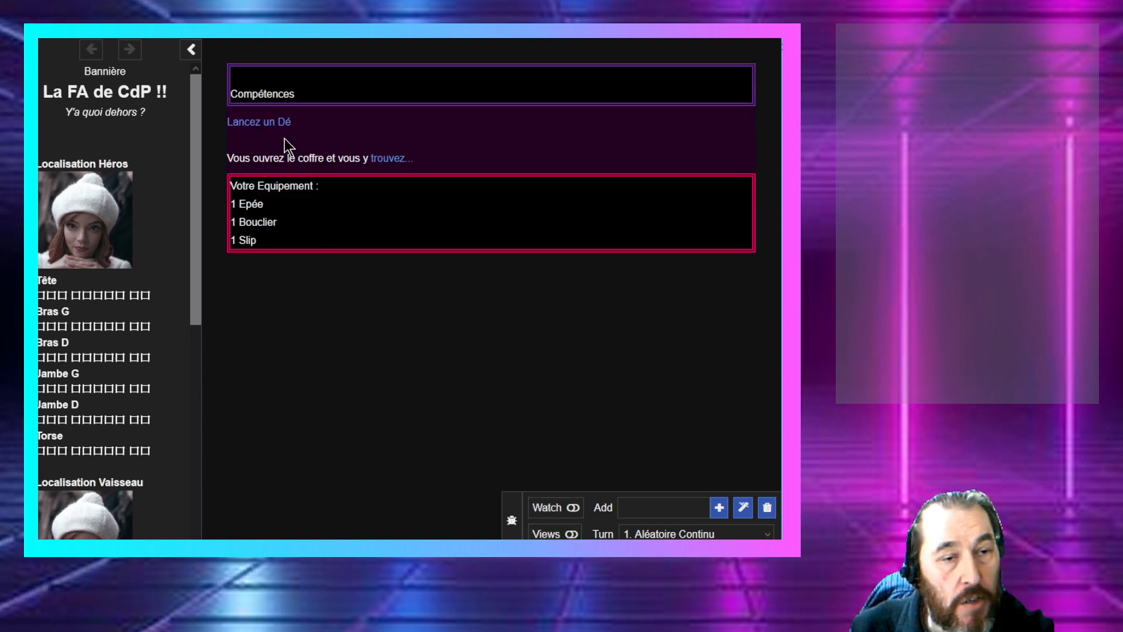
mouse_move(285, 128)
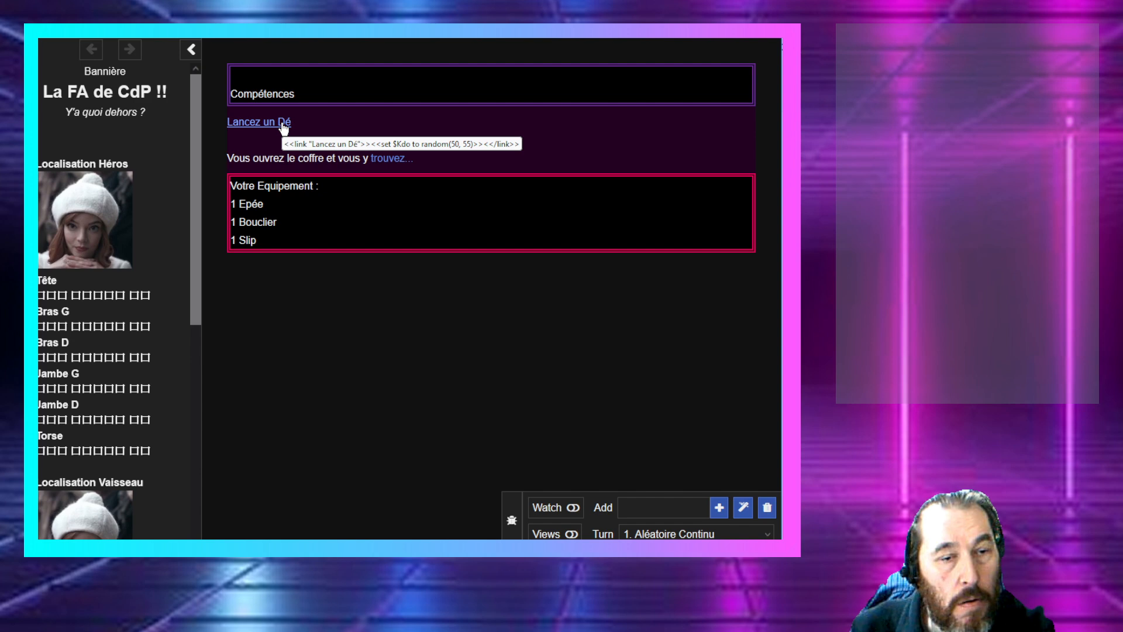
left_click(395, 164)
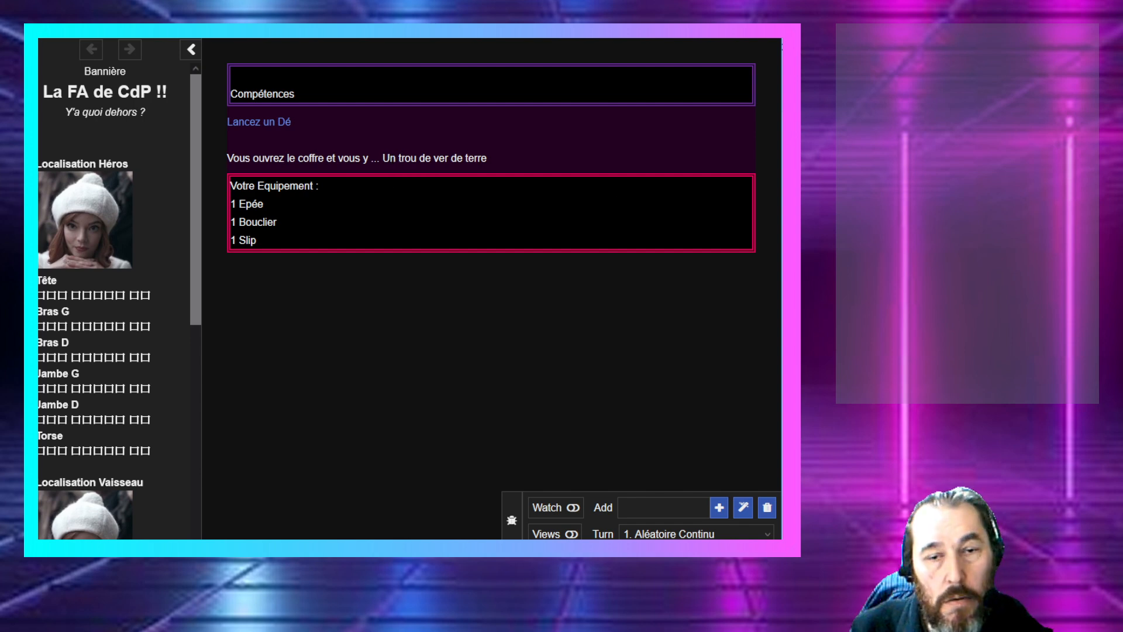
key("alt+Tab")
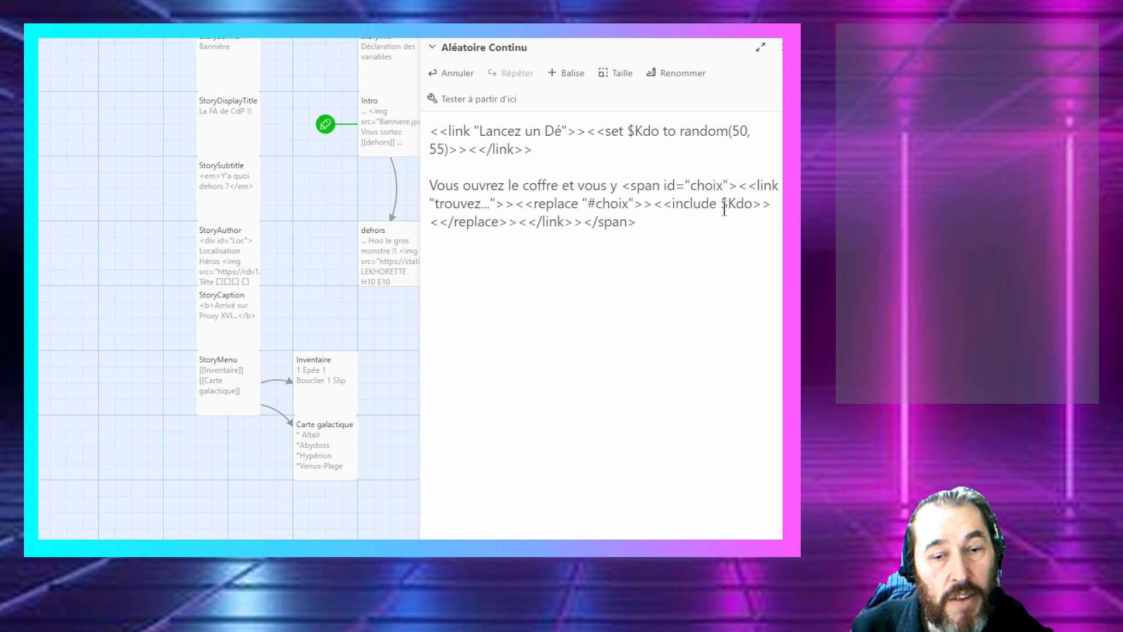
Step: Add the line "Le dé fait $Kdo" between the link macro and the chest sentence, and test the passage
left_click(497, 174)
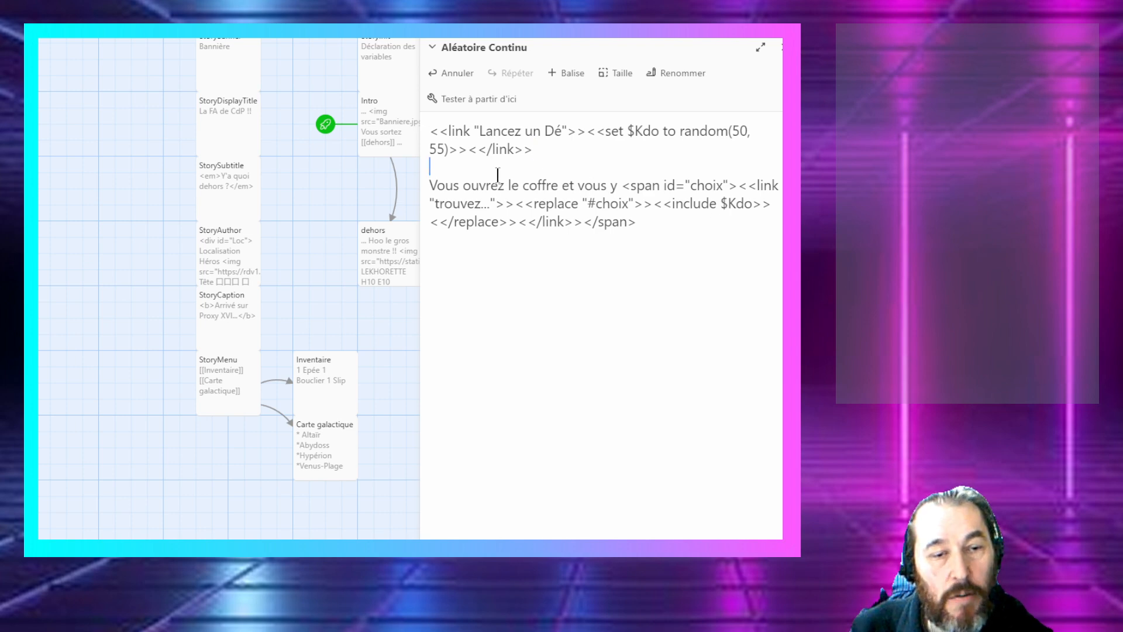
key("Return")
key("Return")
key("Up")
type("Le ")
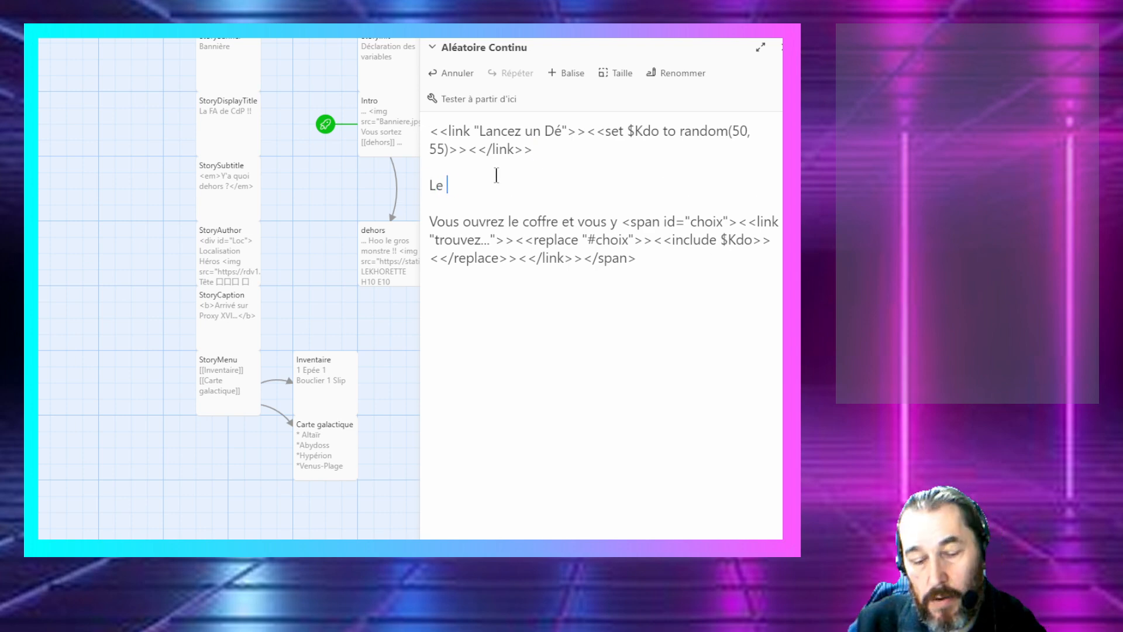
type("dé fait")
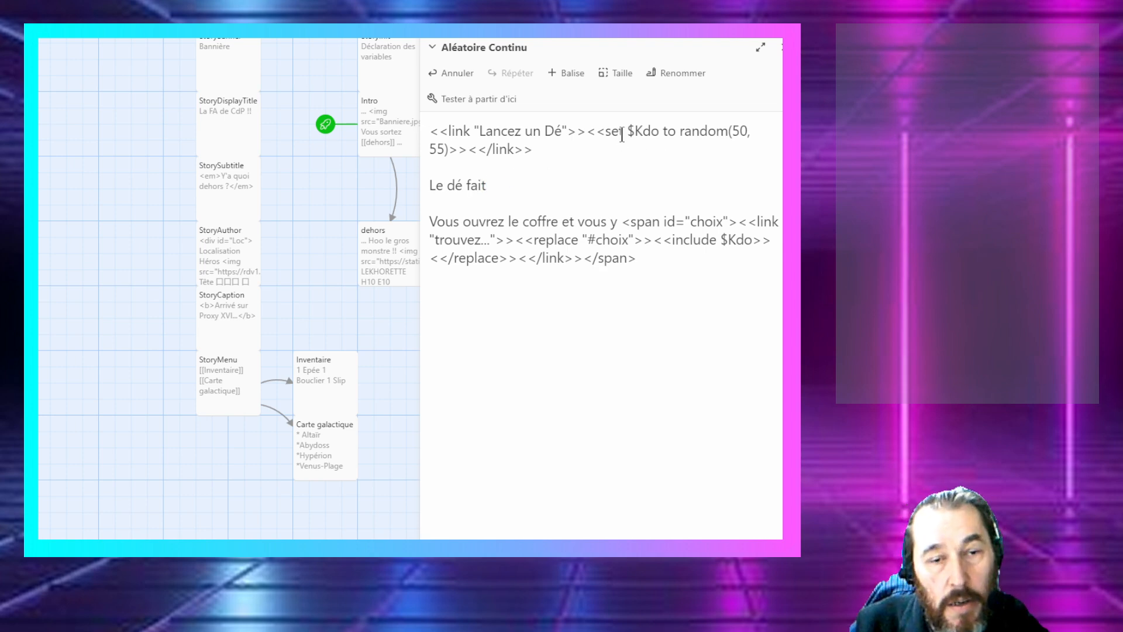
left_click_drag(626, 132, 660, 135)
key("ctrl+c")
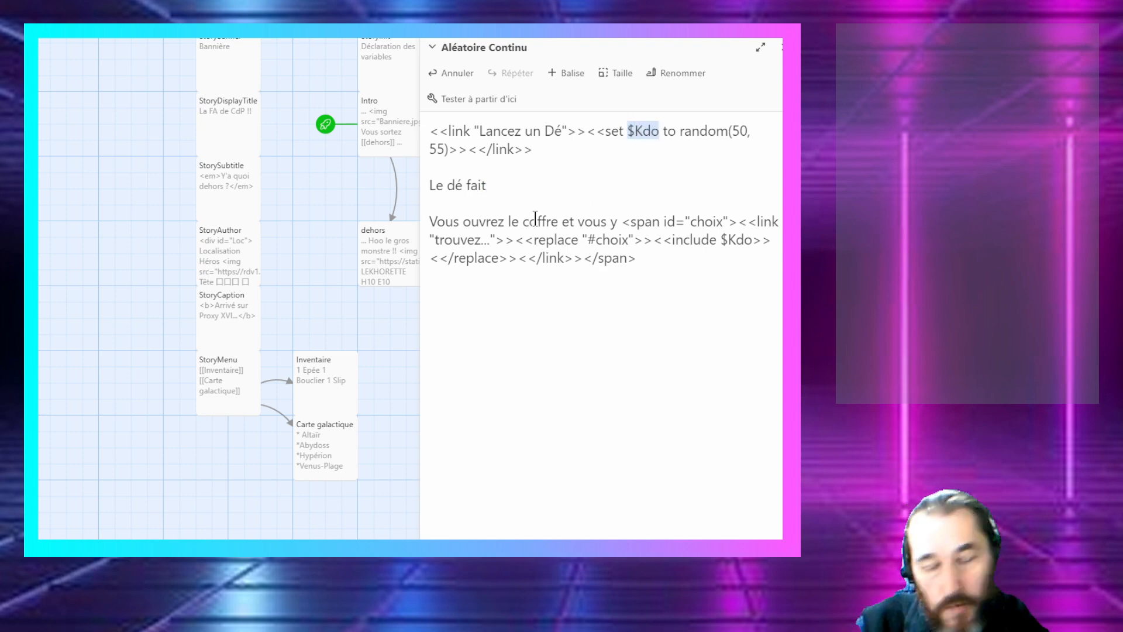
left_click(541, 186)
key("ctrl+v")
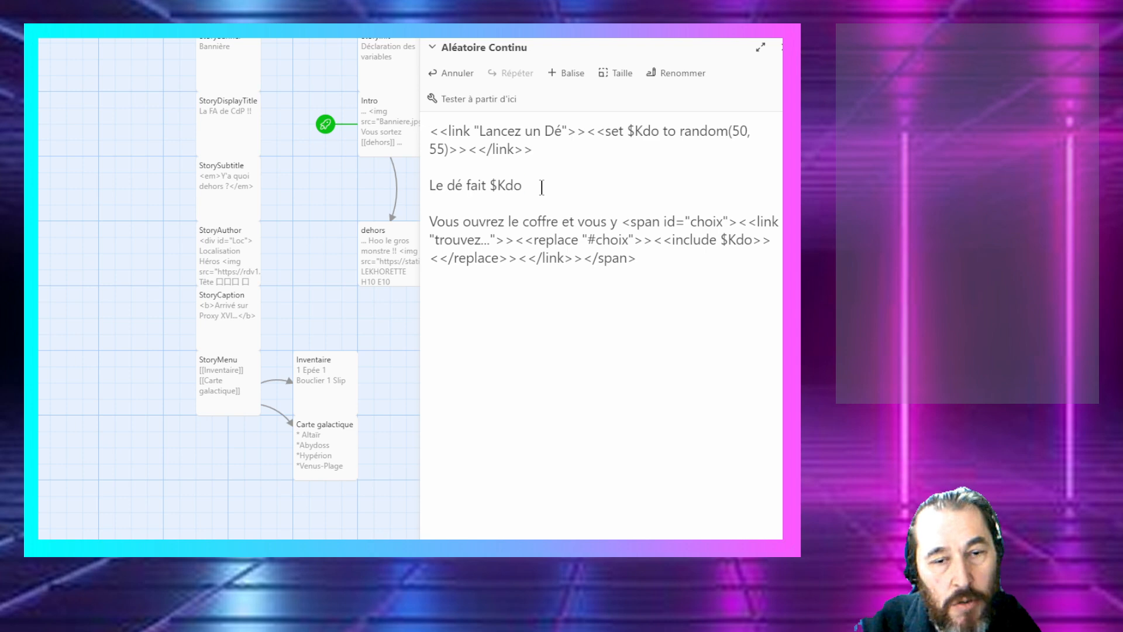
left_click(462, 97)
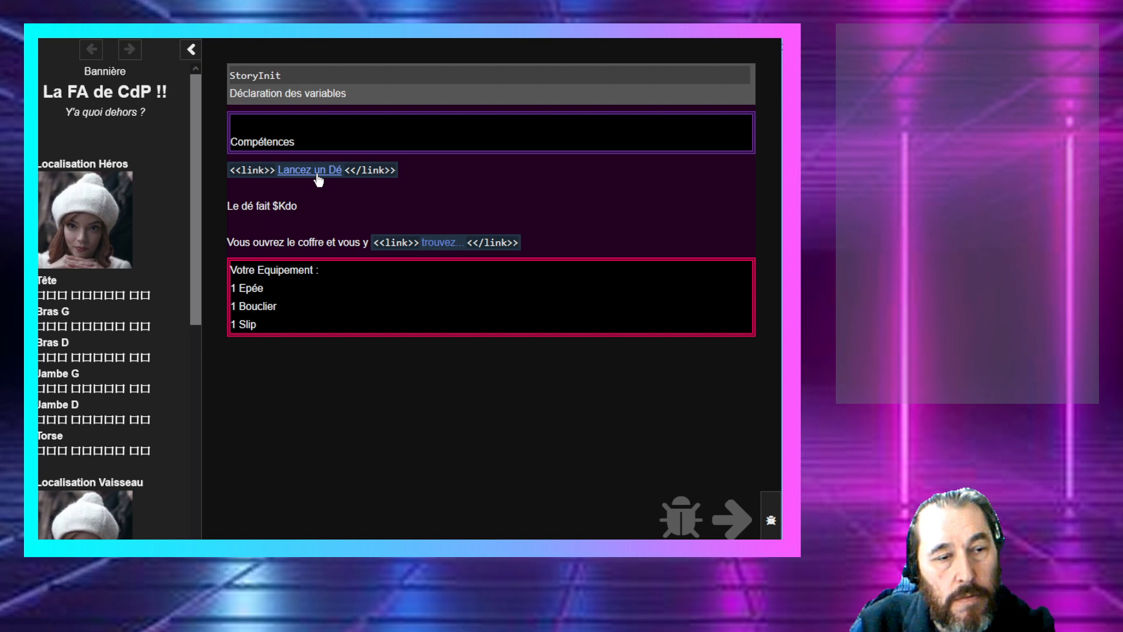
key("ctrl+w")
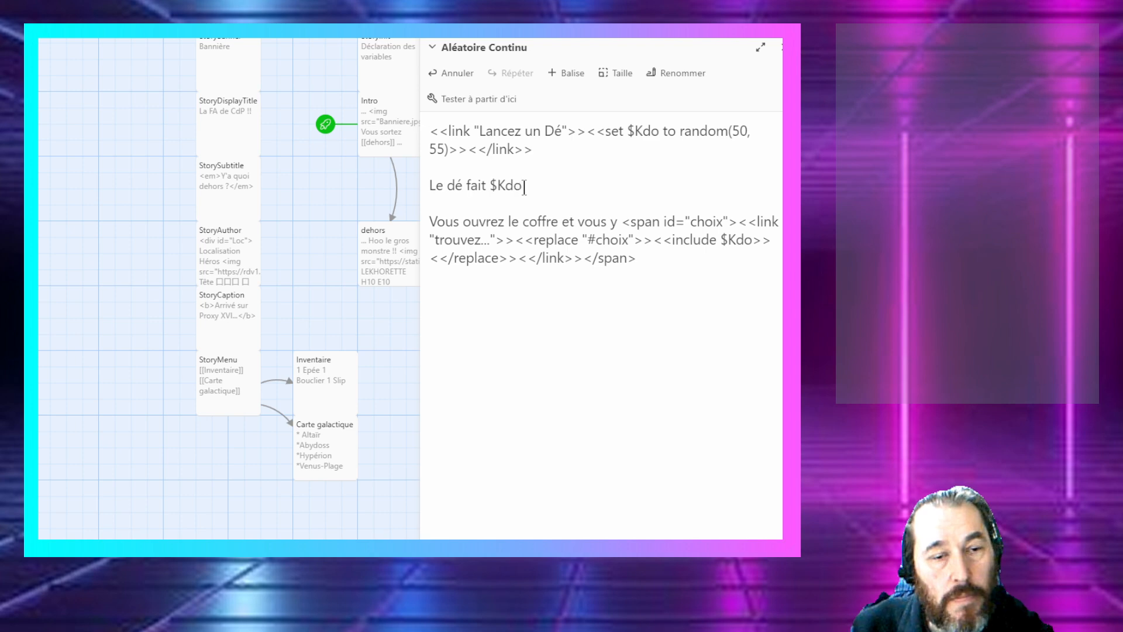
Step: Move the text "Le dé fait $Kdo" inside the "Lancez un Dé" link, directly after the set macro
left_click_drag(524, 187, 427, 188)
key("ctrl+x")
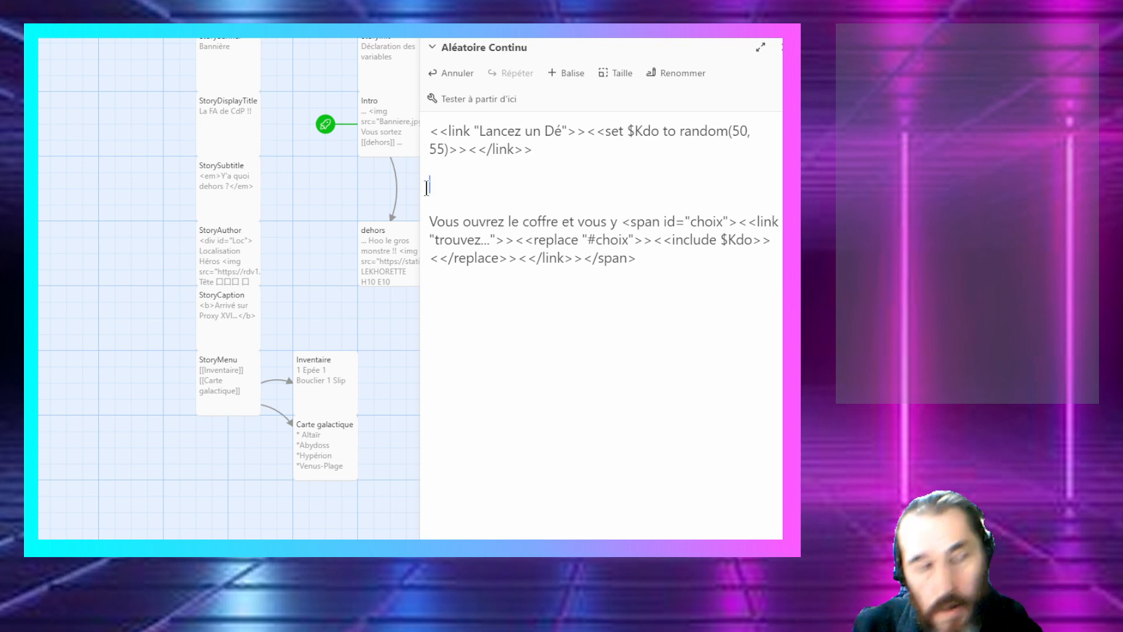
left_click(473, 151)
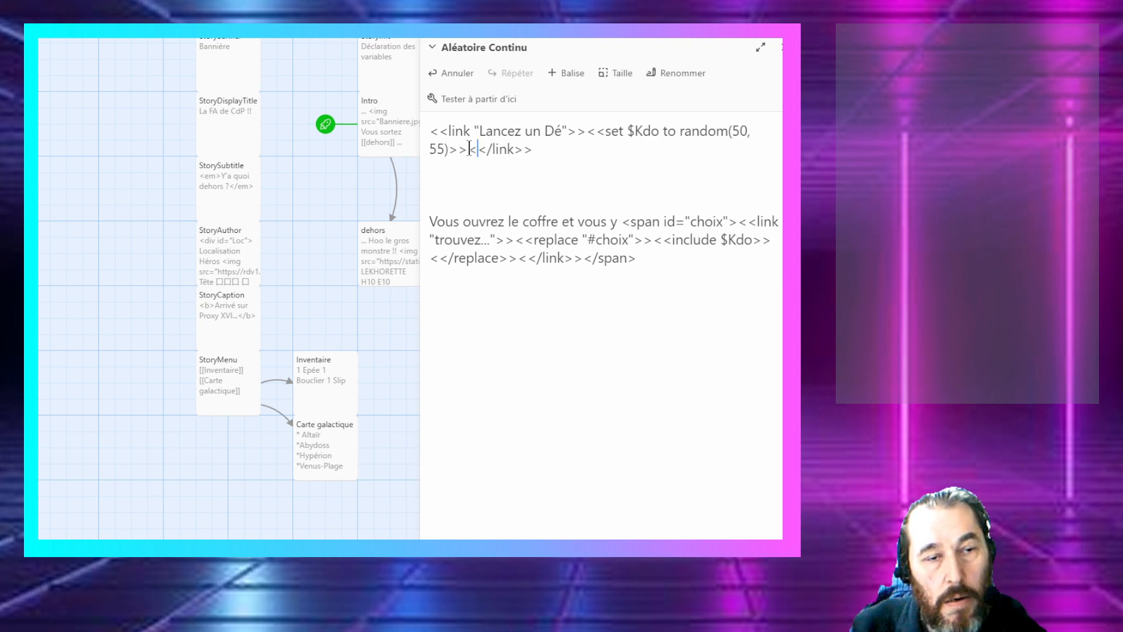
key("ctrl+v")
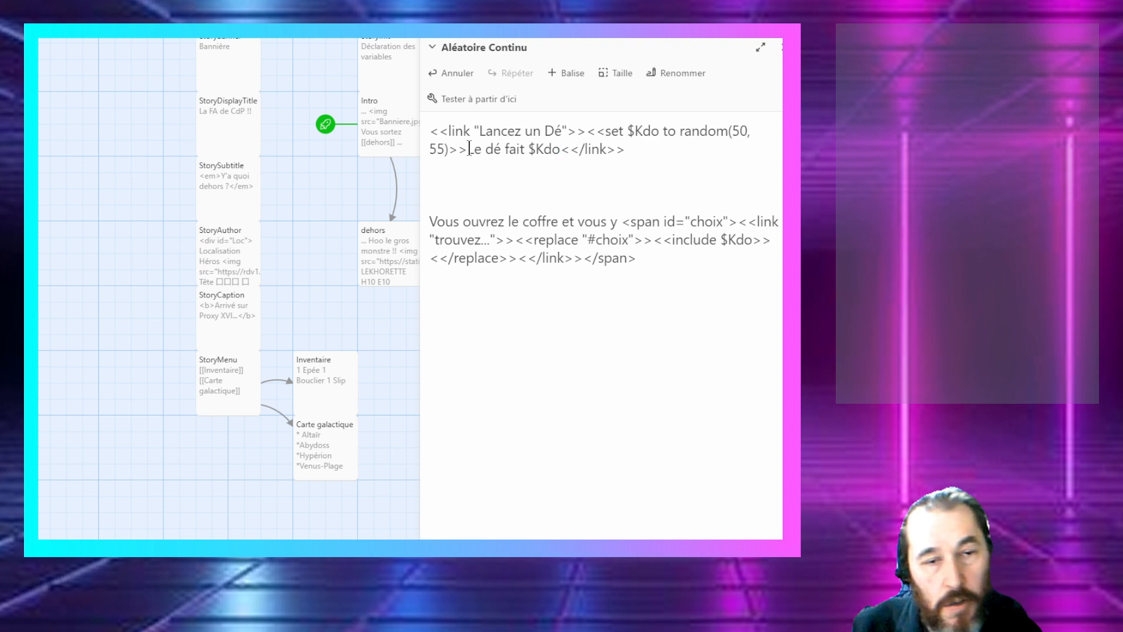
Step: Wrap the $Kdo variable after "Le dé fait" in a print macro so it reads <<=$Kdo>>
key("Left")
key("Left")
key("Left")
key("Left")
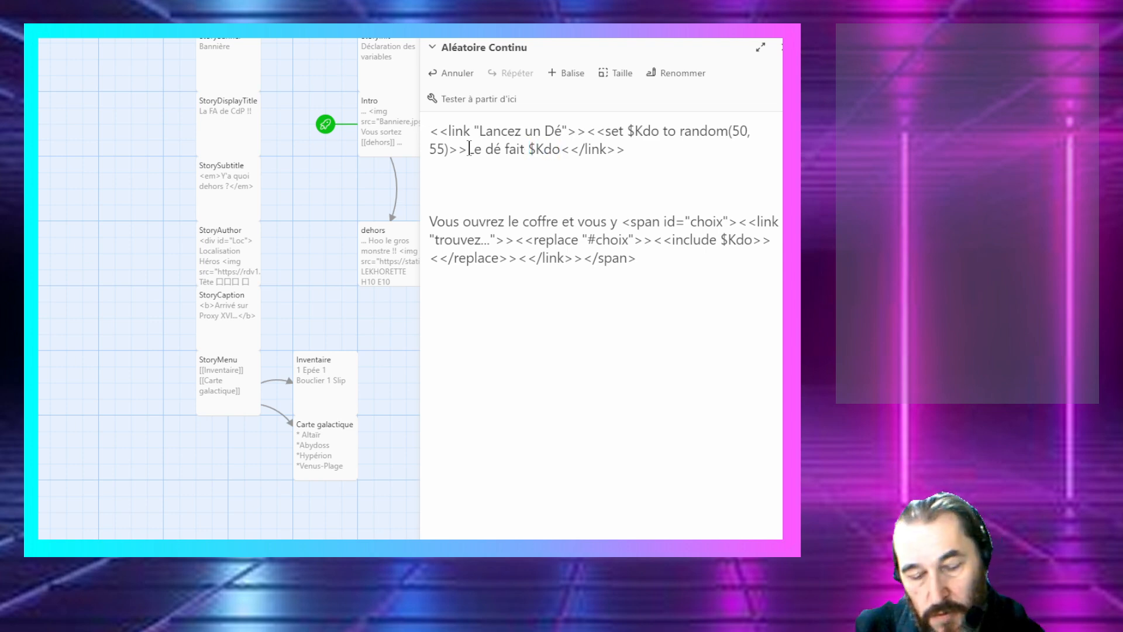
type("<<=")
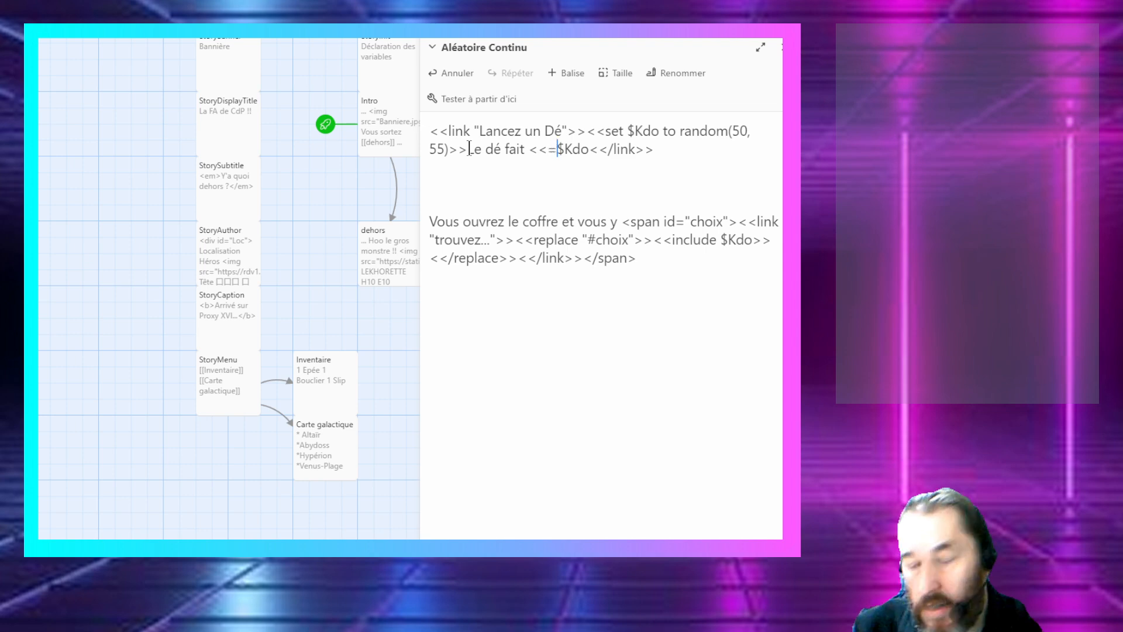
key("Right")
key("Right")
key("Right")
key("Right")
type(">>")
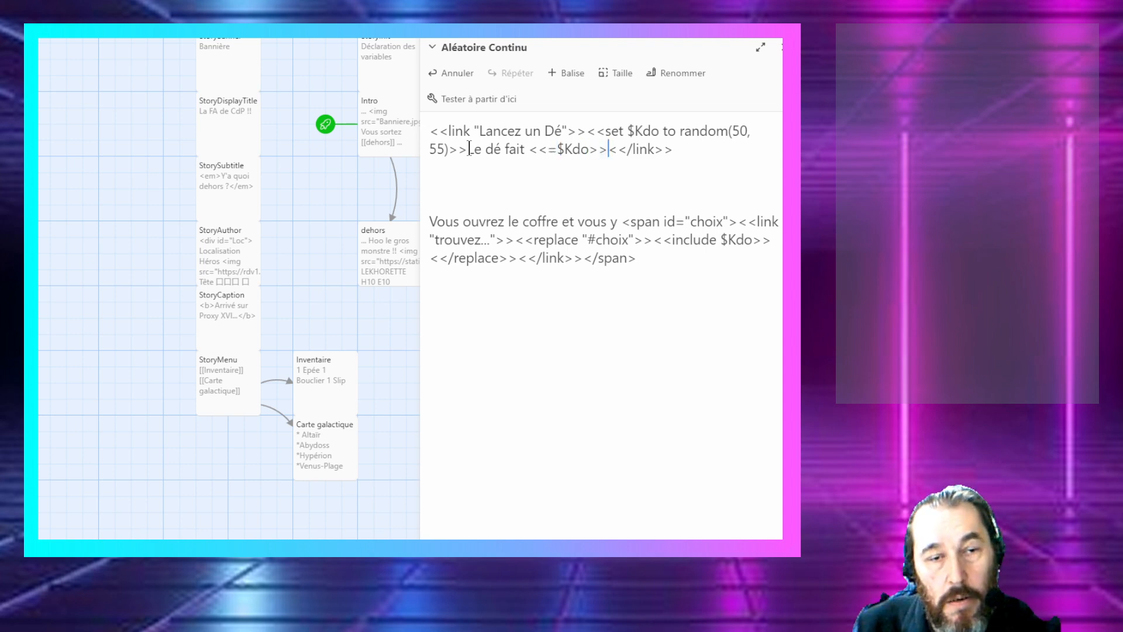
Step: Test the passage again with the debug Watch and Views off, follow the "trouvez..." link, and return to the editor
left_click(477, 99)
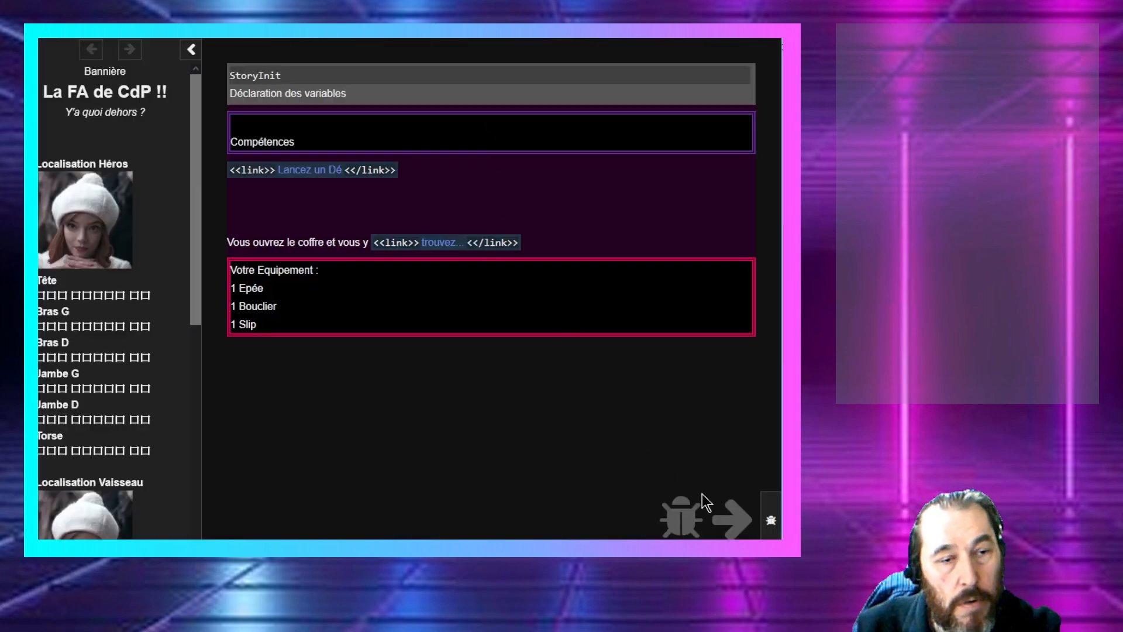
left_click(771, 520)
left_click(535, 508)
left_click(550, 533)
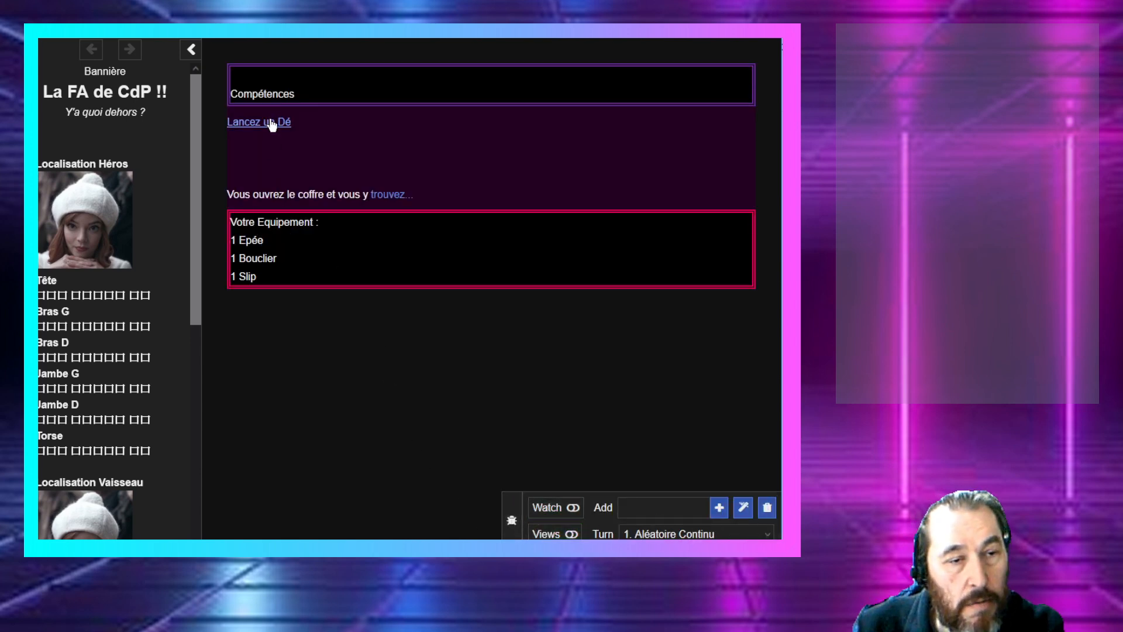
left_click(406, 197)
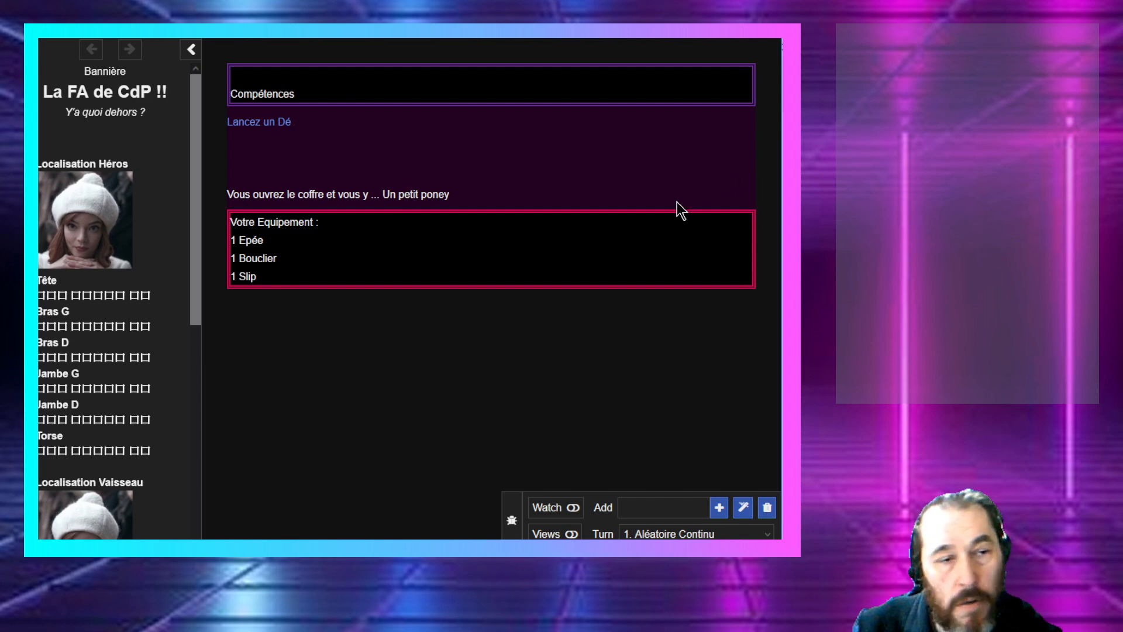
key("alt+Tab")
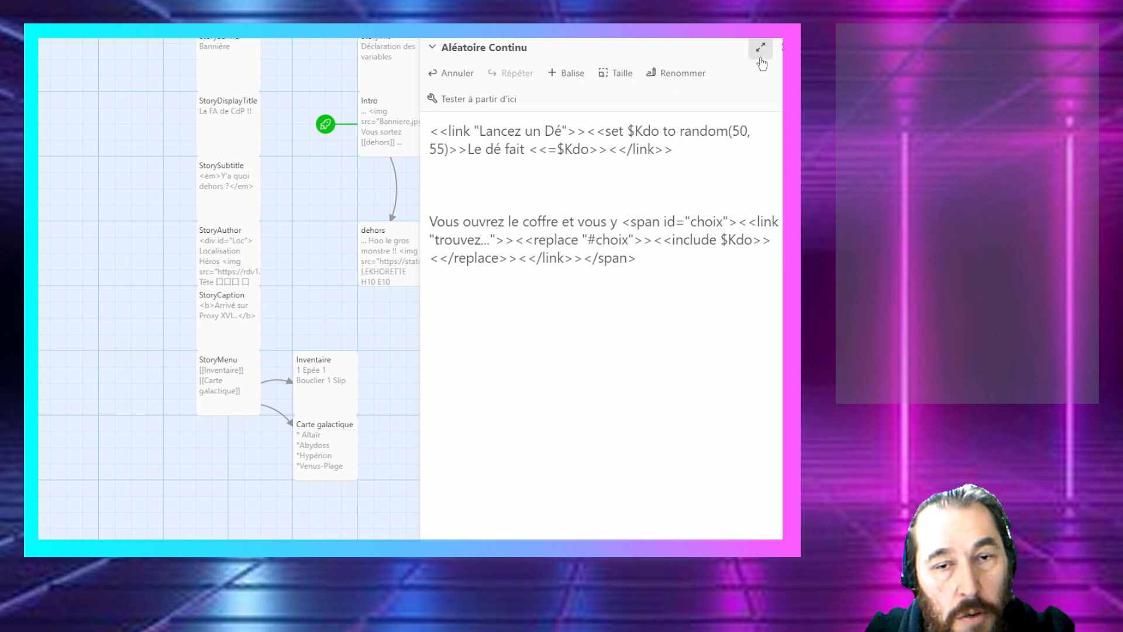
Step: Close the Aléatoire Continu passage, look at the CdP01 - Sauvegarde story map, and return to the story list
left_click(782, 46)
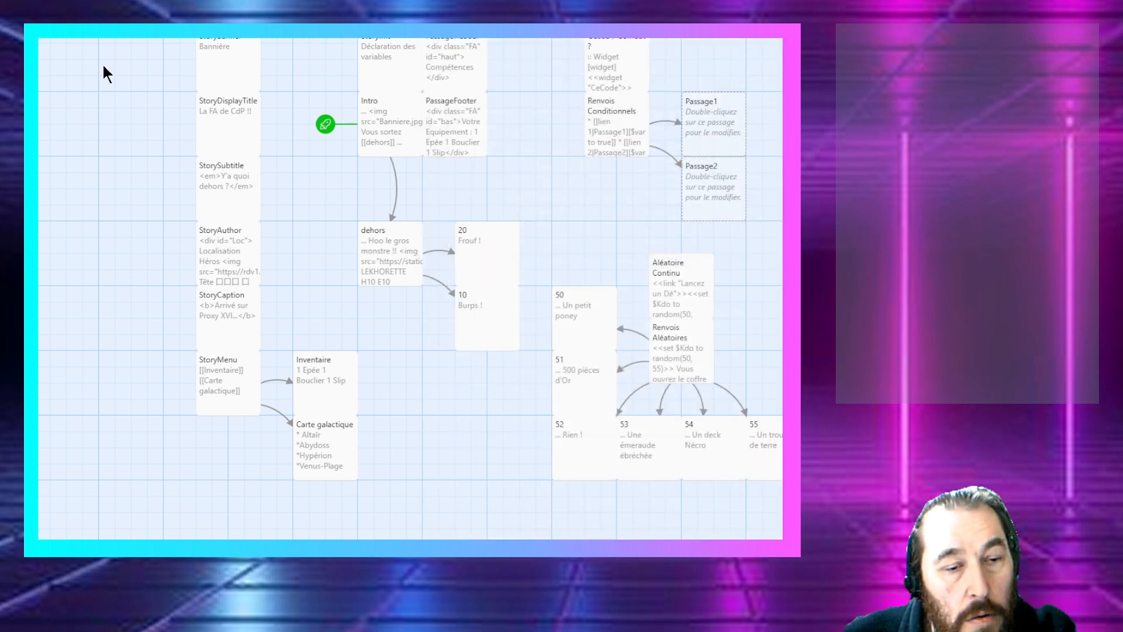
left_click(65, 30)
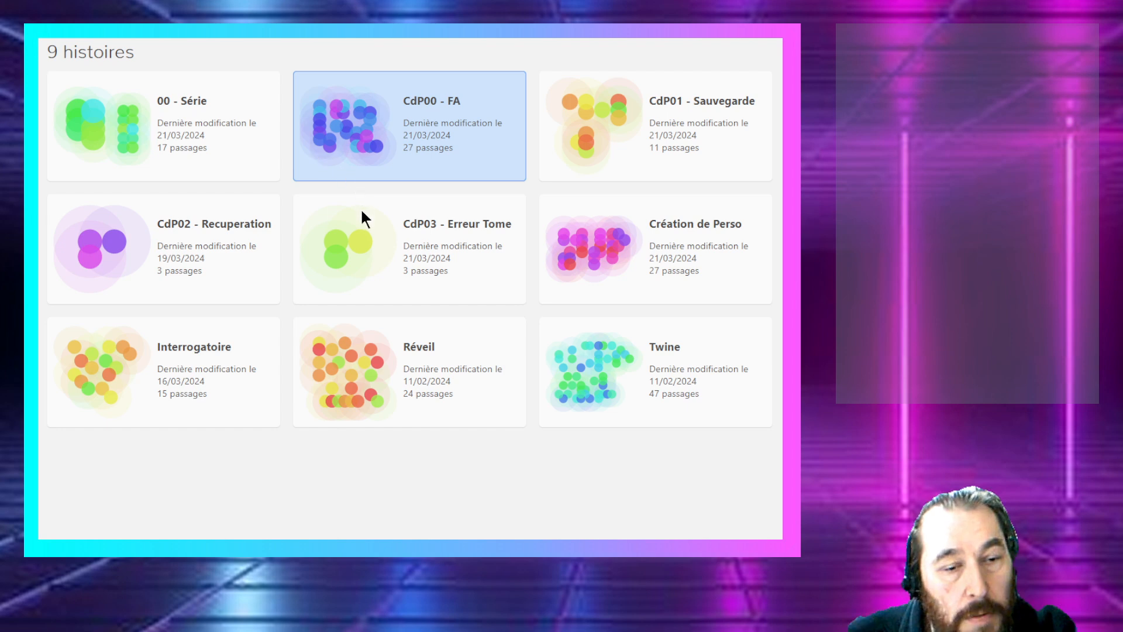
double_click(642, 132)
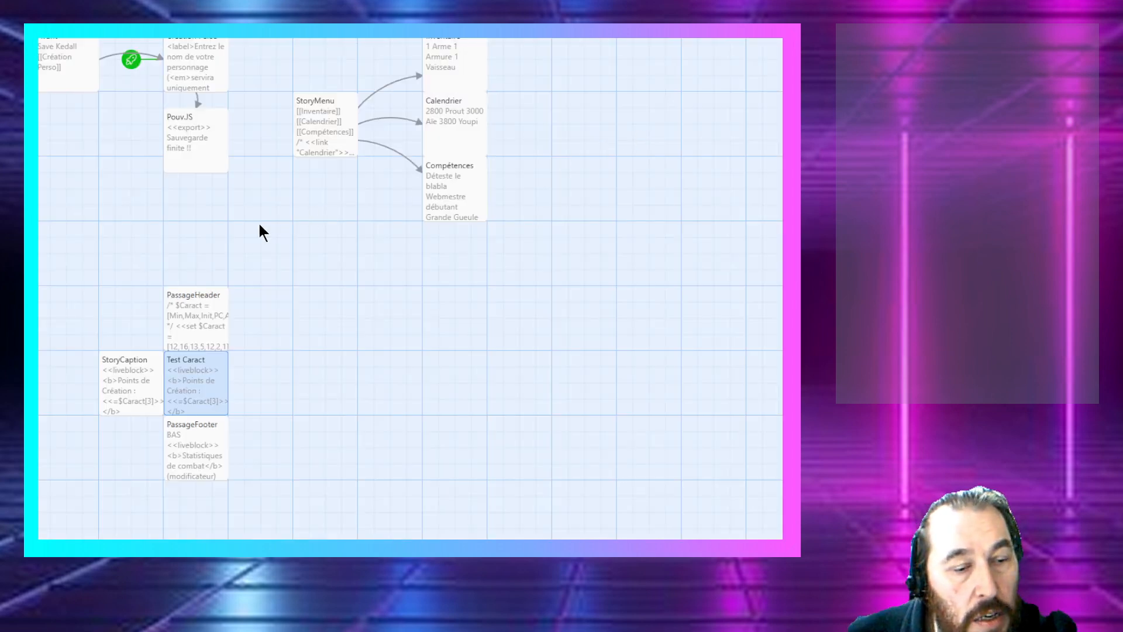
left_click(57, 36)
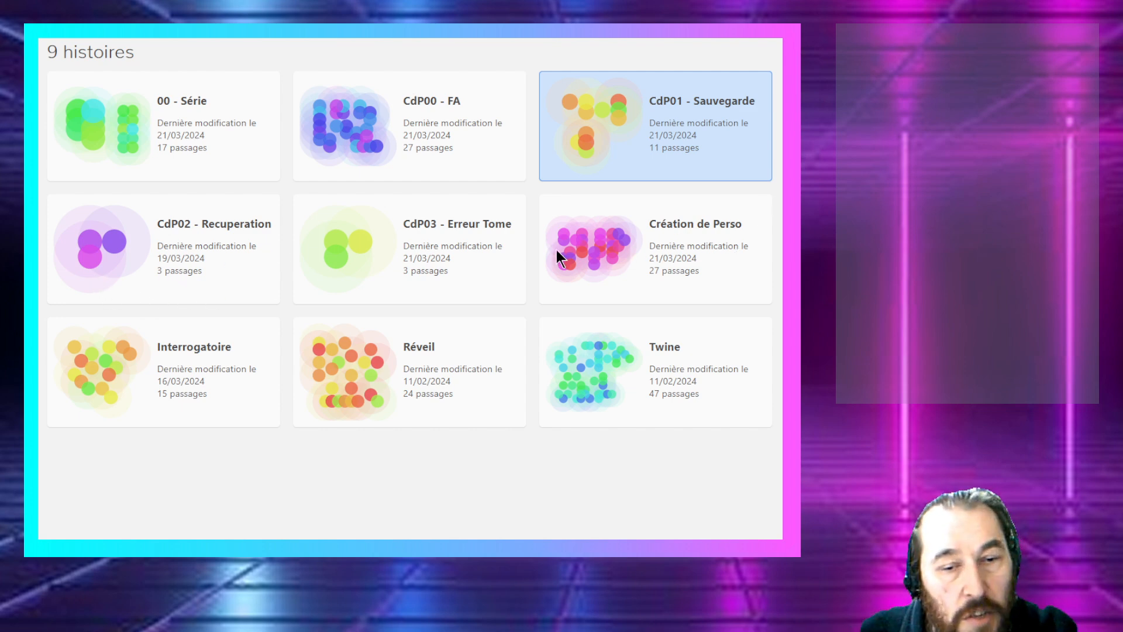
Step: Look at the story maps of CdP02 - Recuperation, CdP01 - Sauvegarde and 00 - Série, returning to the story list after each
left_click(230, 261)
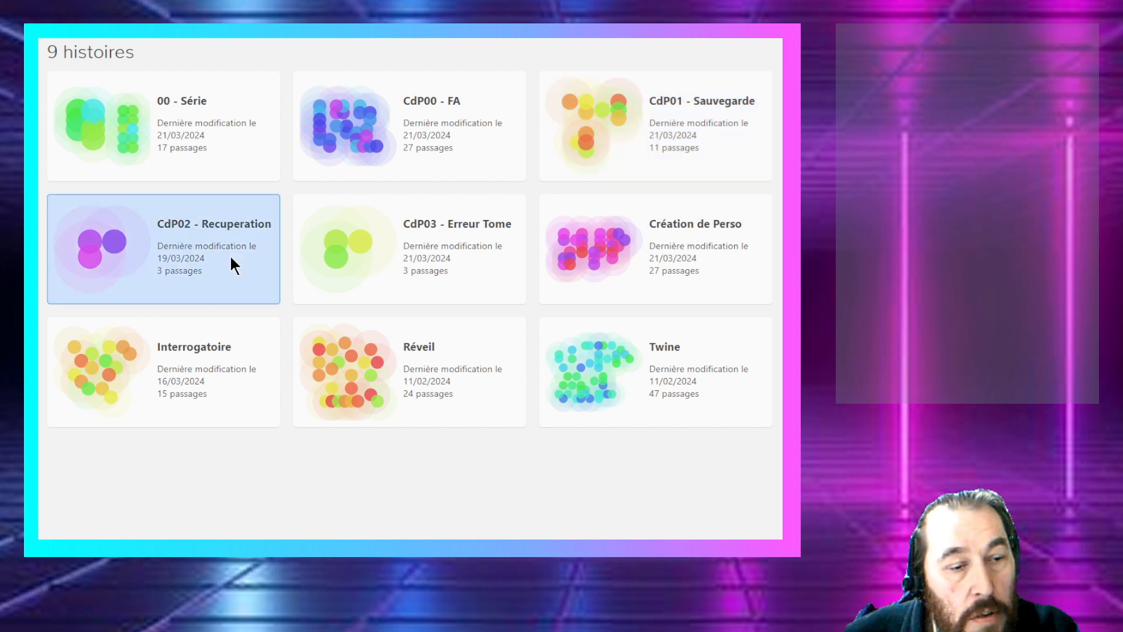
double_click(230, 261)
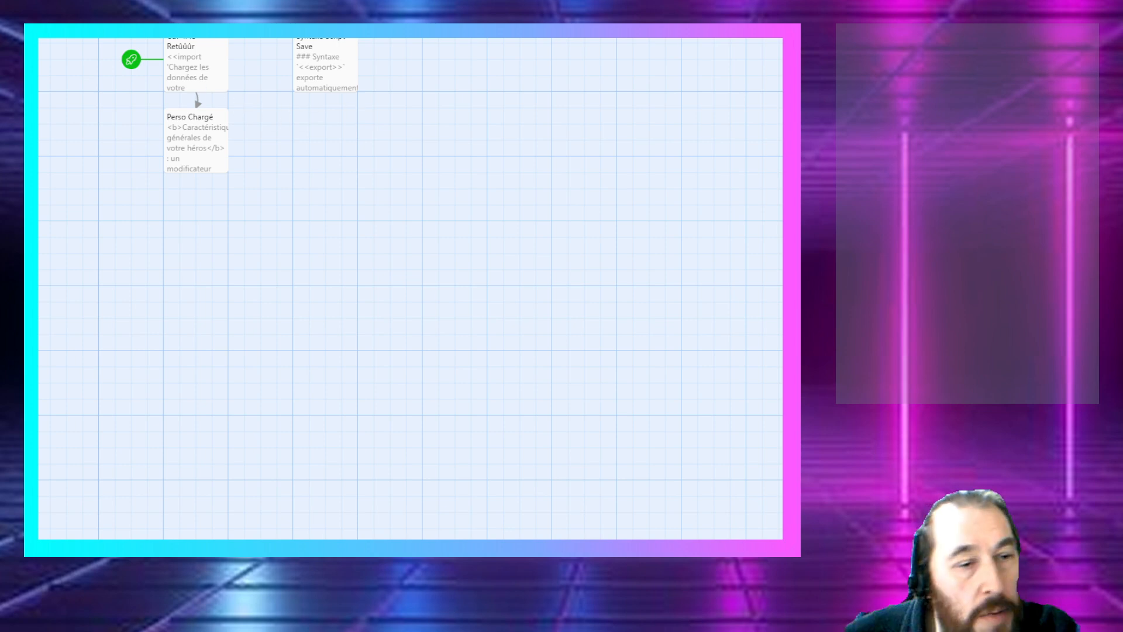
left_click(58, 35)
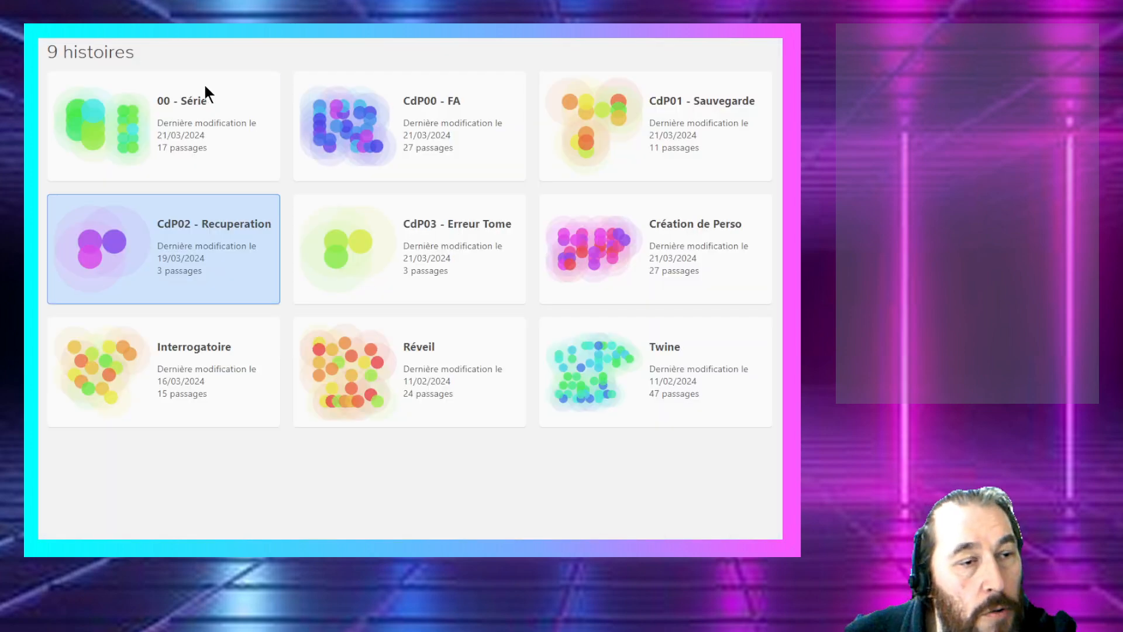
double_click(717, 141)
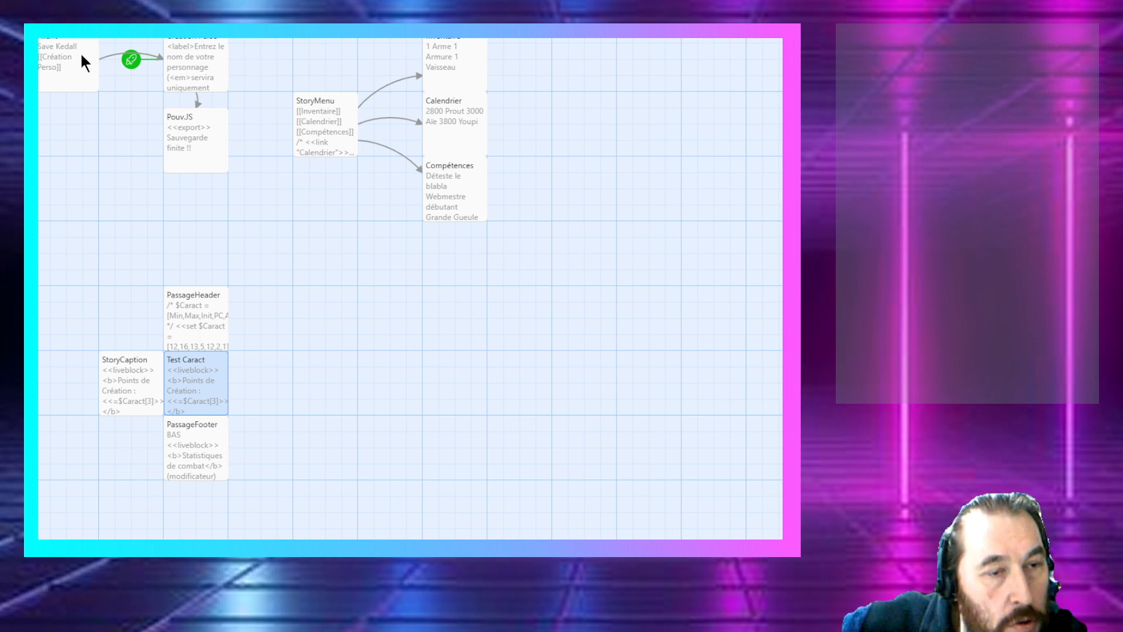
left_click(57, 35)
double_click(185, 125)
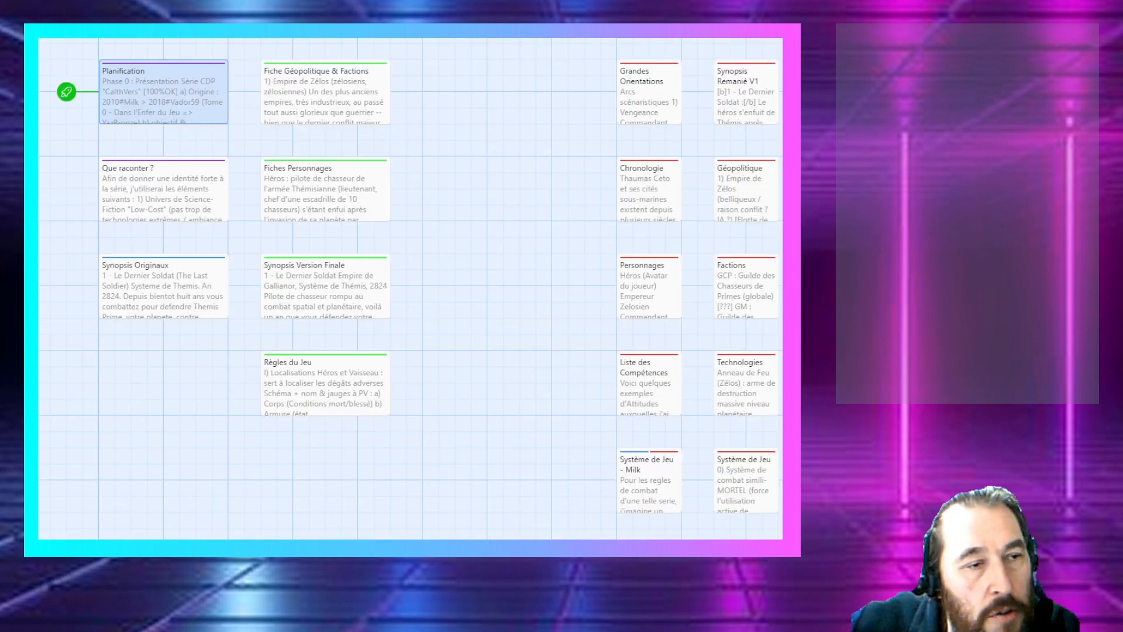
left_click(57, 35)
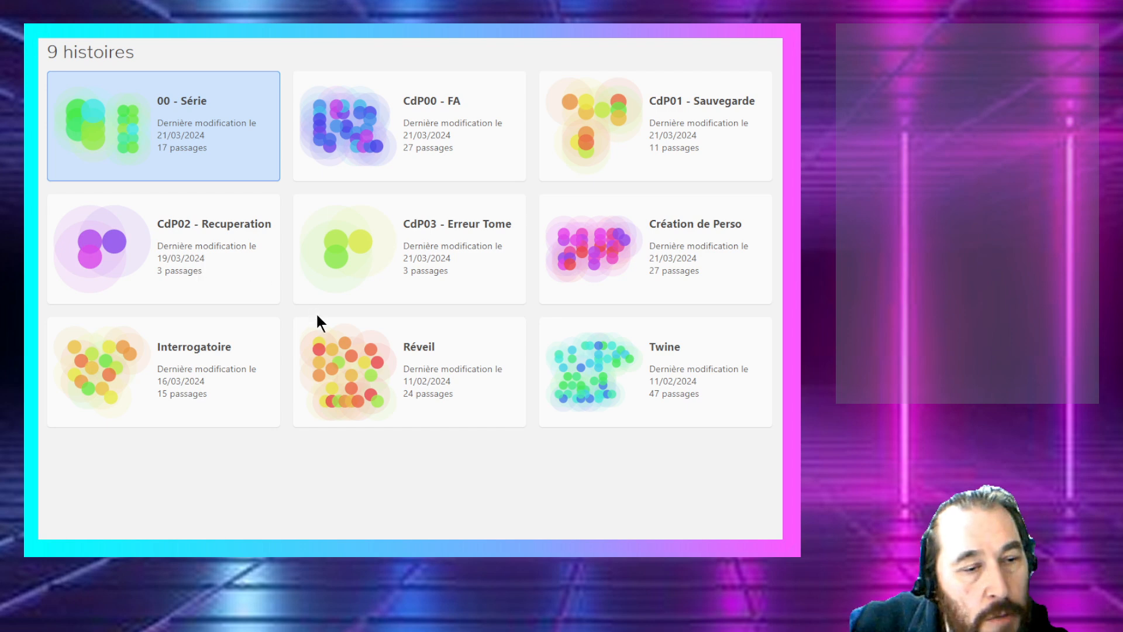
Step: Read the aptitude code in the 2-Pouv.JS passage of Création de Perso, close the passage and return to the story list
double_click(626, 242)
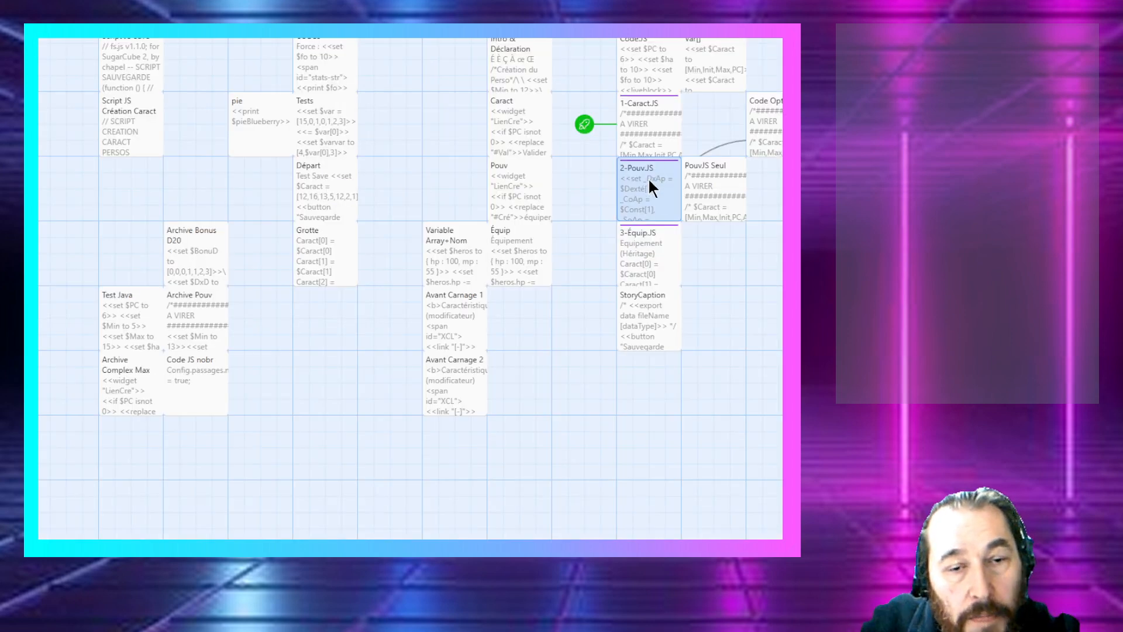
double_click(632, 187)
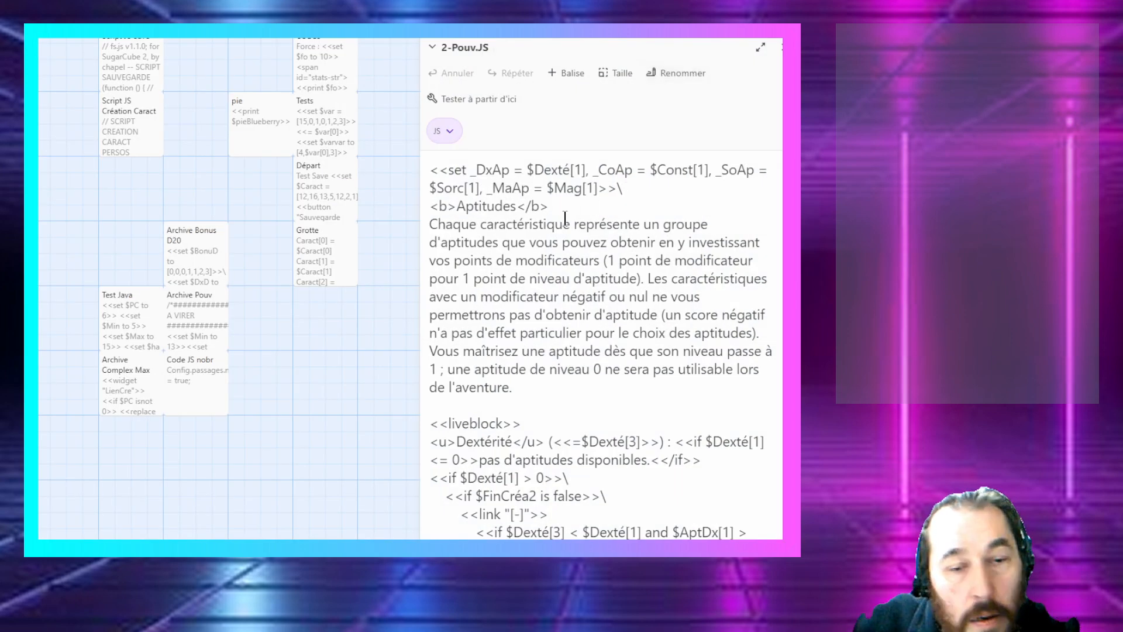
scroll(492, 314, "down", 5)
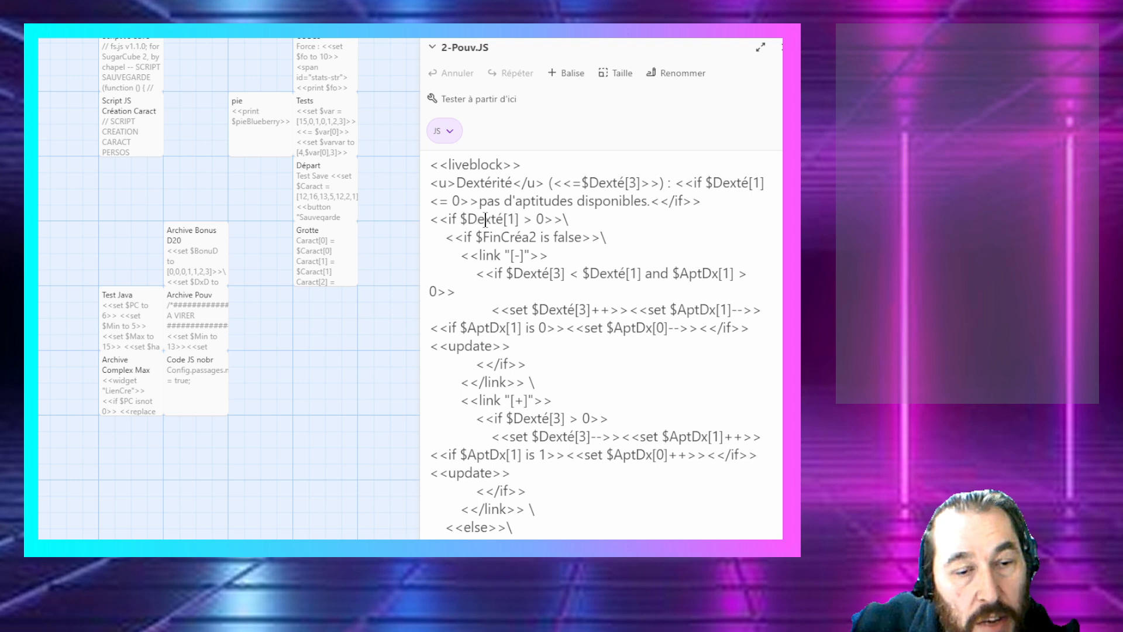
scroll(539, 216, "down", 6)
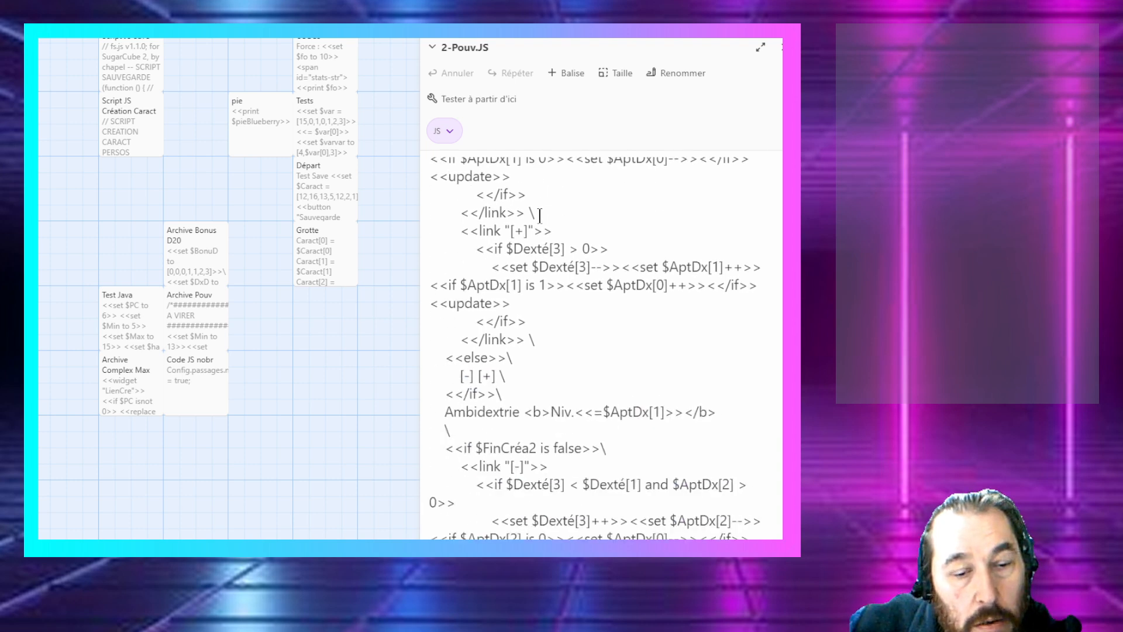
left_click(781, 49)
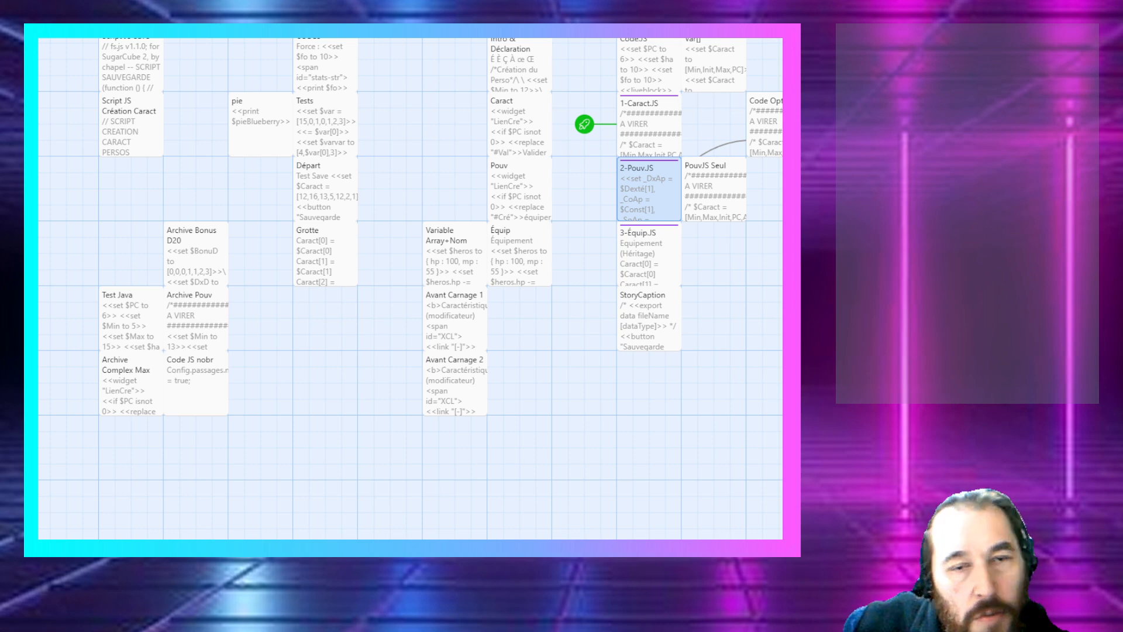
key("alt+Left")
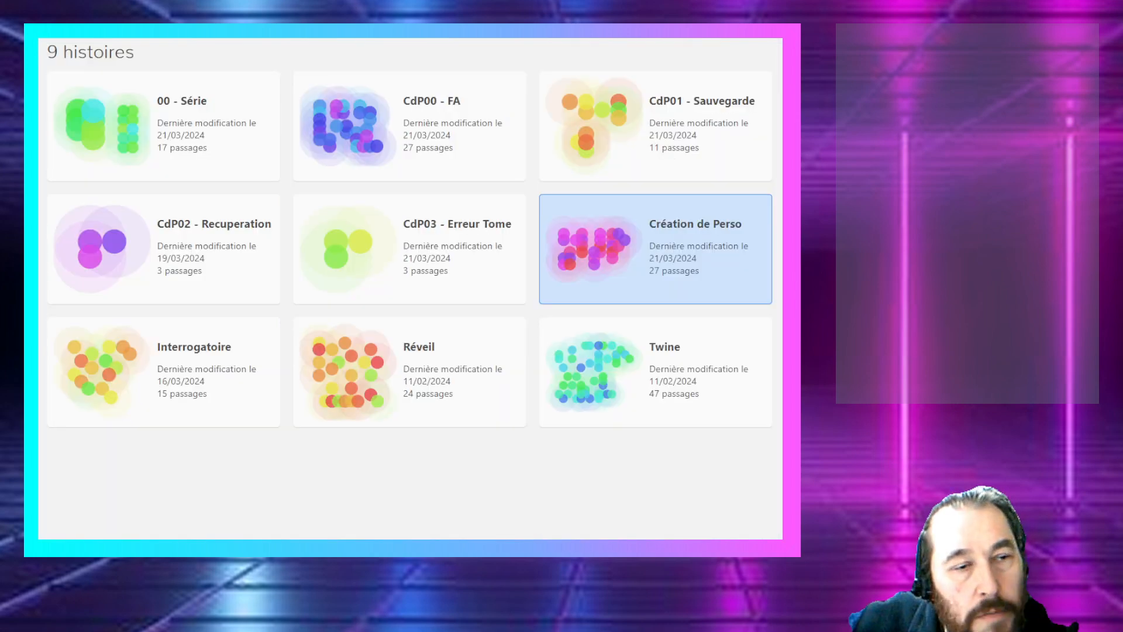
Step: Test the Aléatoire Continu passage of CdP00 - FA and follow its "trouvez..." link without rolling the die
double_click(462, 142)
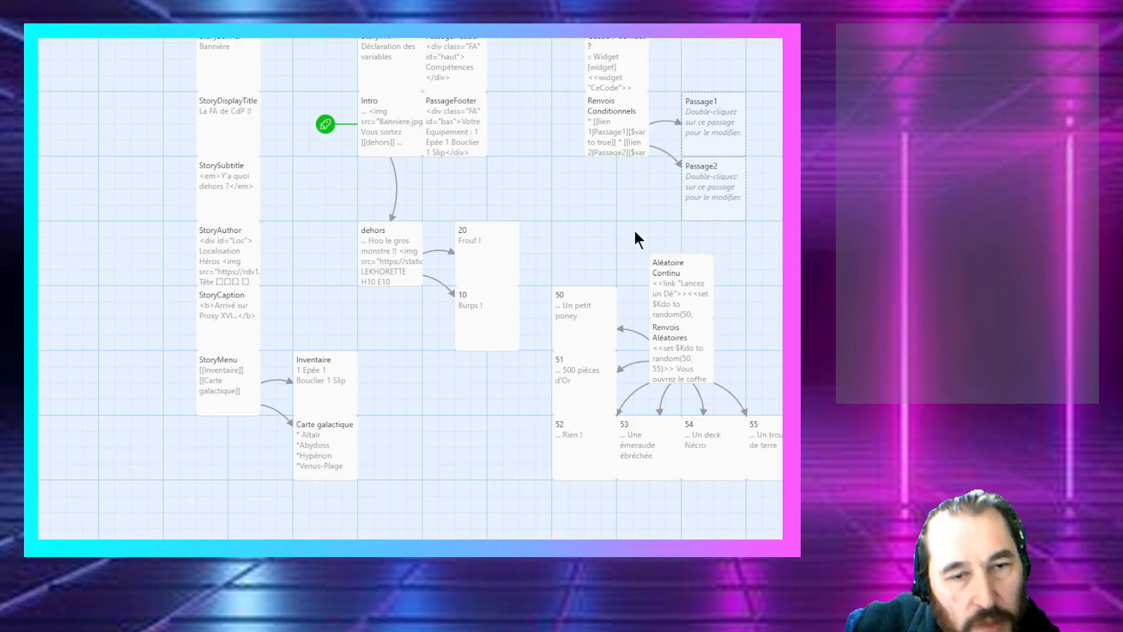
double_click(657, 265)
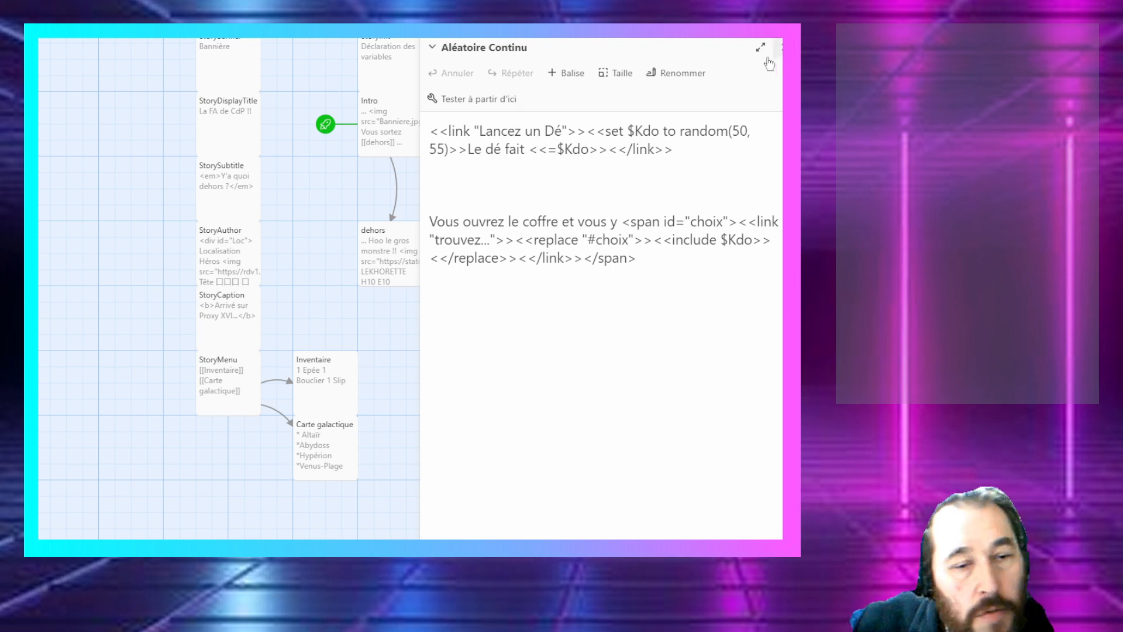
left_click(505, 103)
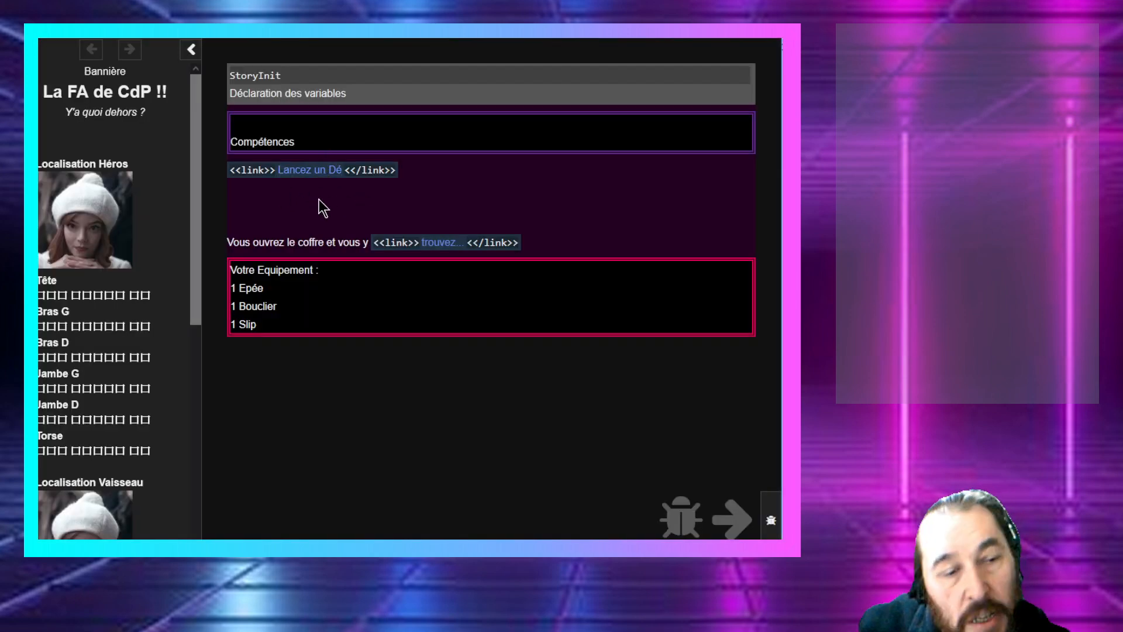
left_click(454, 244)
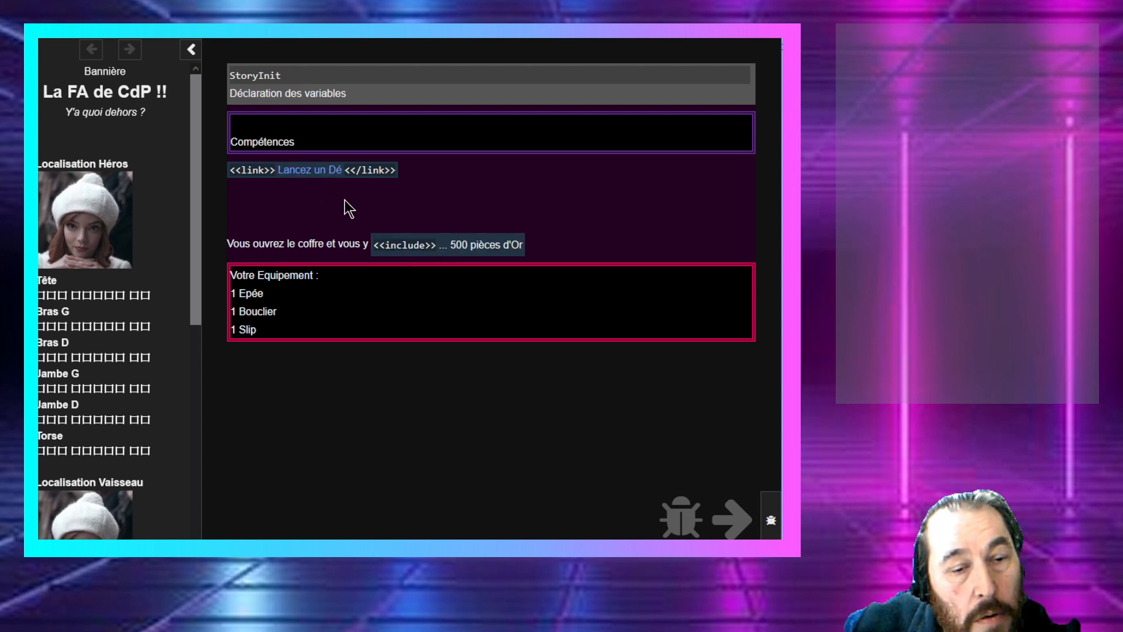
double_click(335, 170)
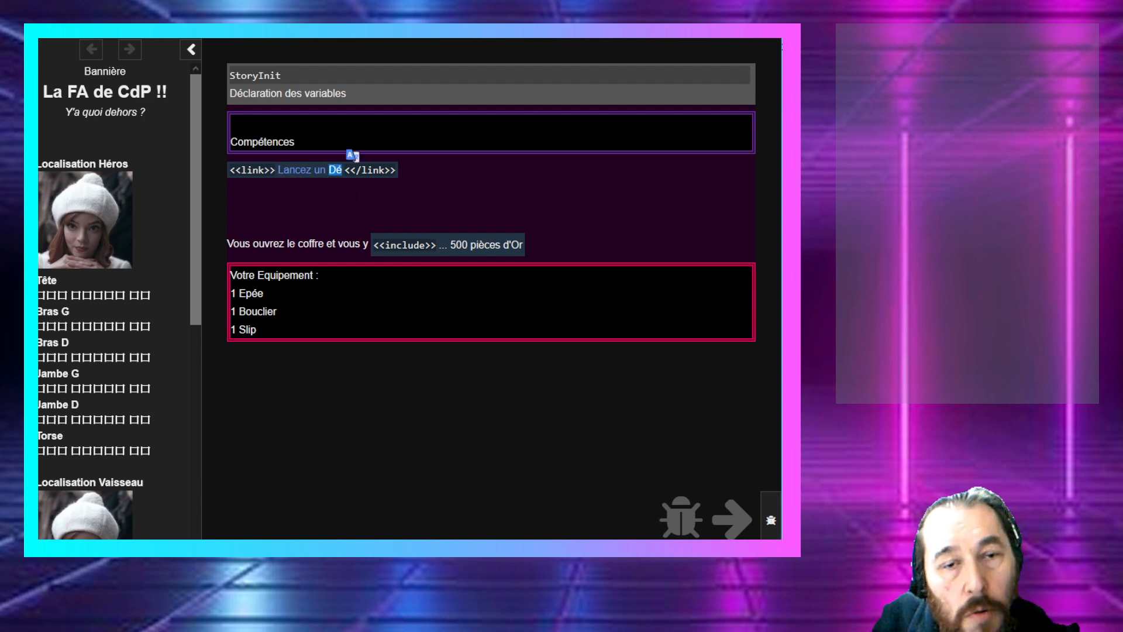
Step: Close the accumulated test pages of CdP00 - FA and CdP01 - Sauvegarde to return to the Aléatoire Continu editor
key("ctrl+w")
key("ctrl+w")
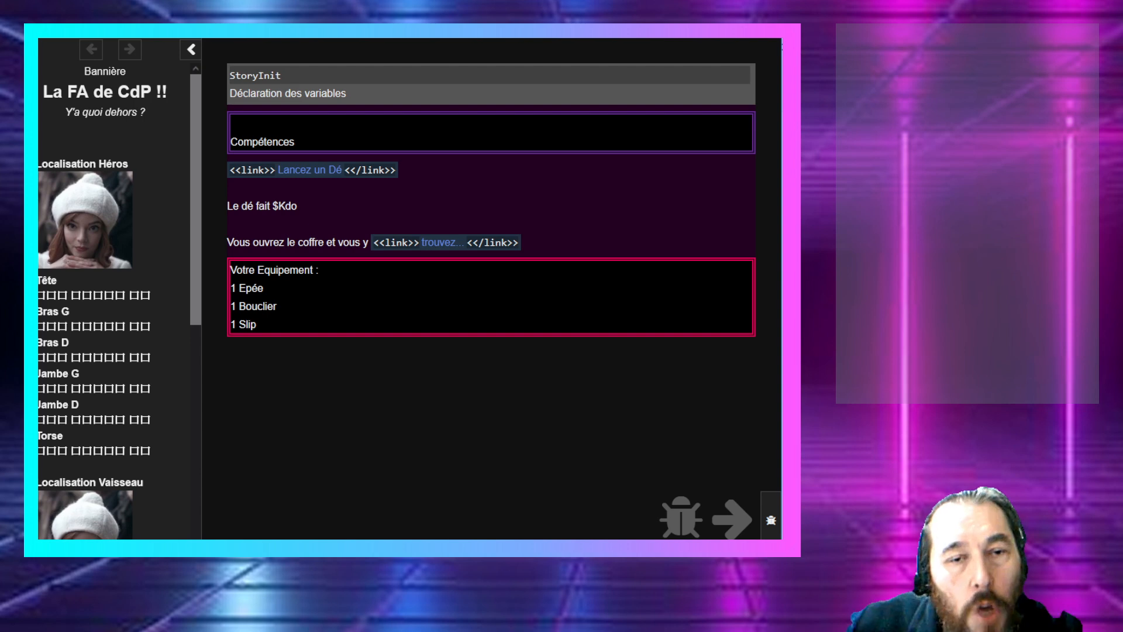
key("ctrl+w")
key("ctrl+w")
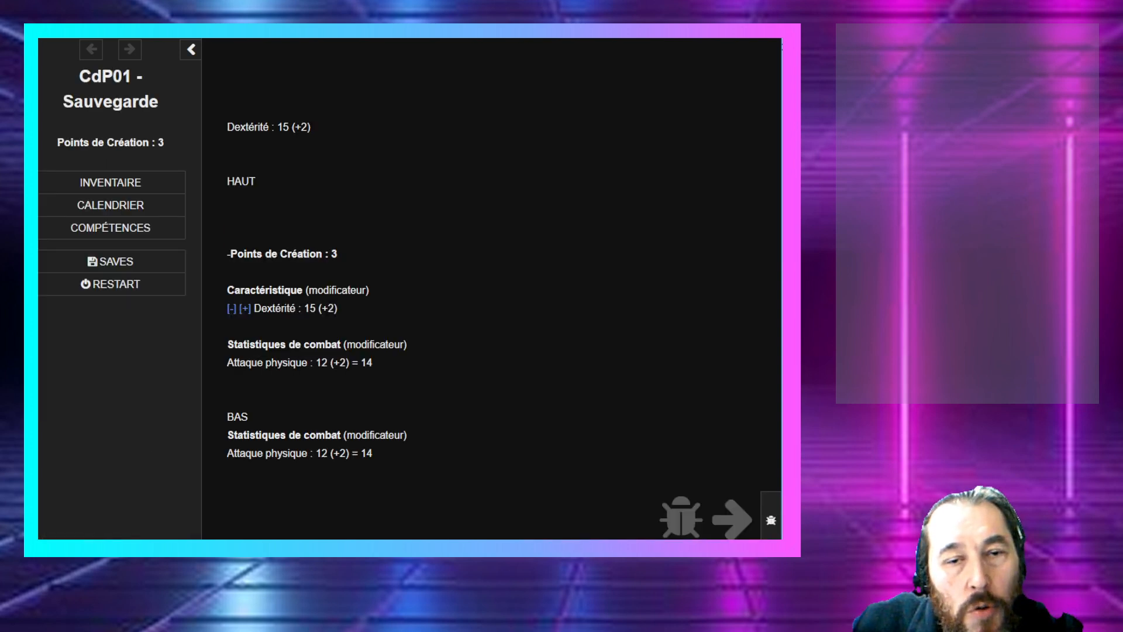
key("ctrl+w")
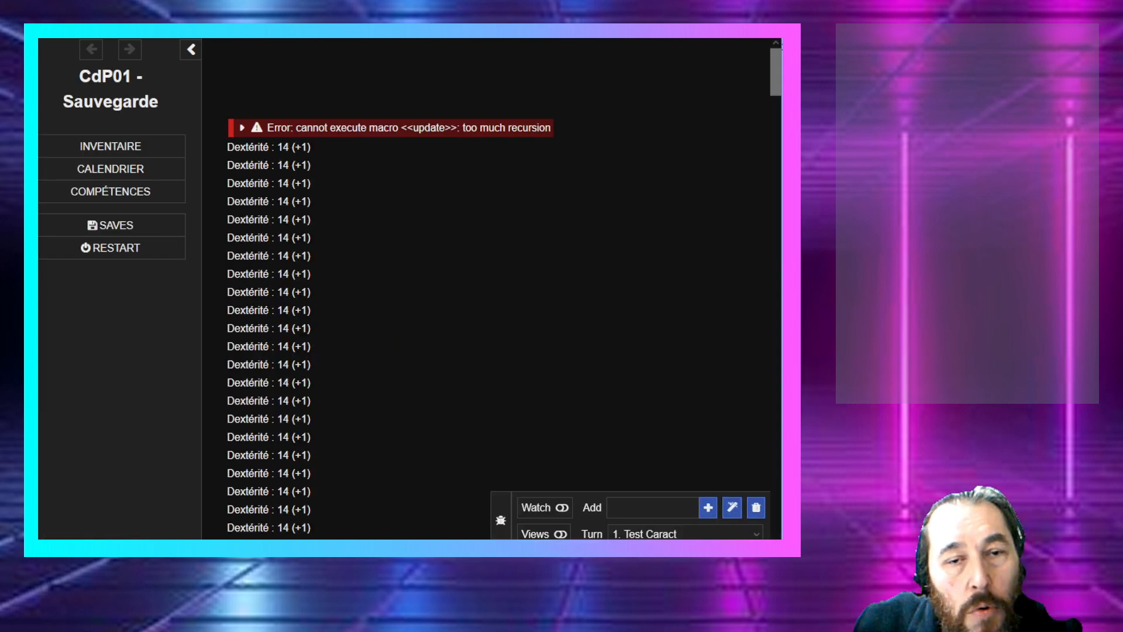
key("ctrl+w")
key("ctrl+w")
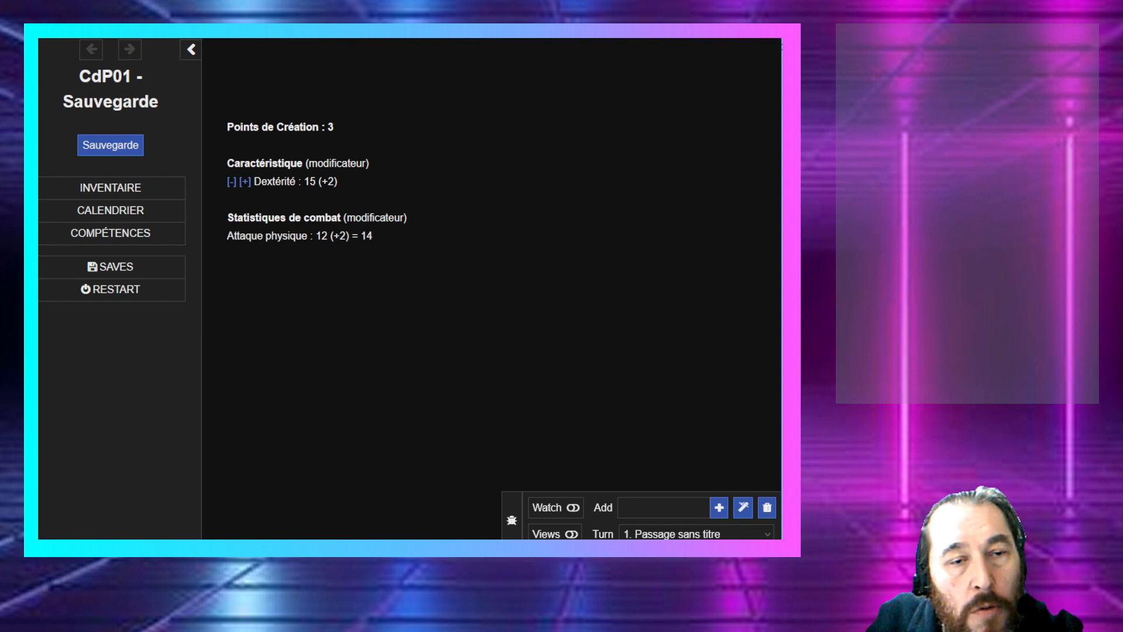
key("ctrl+w")
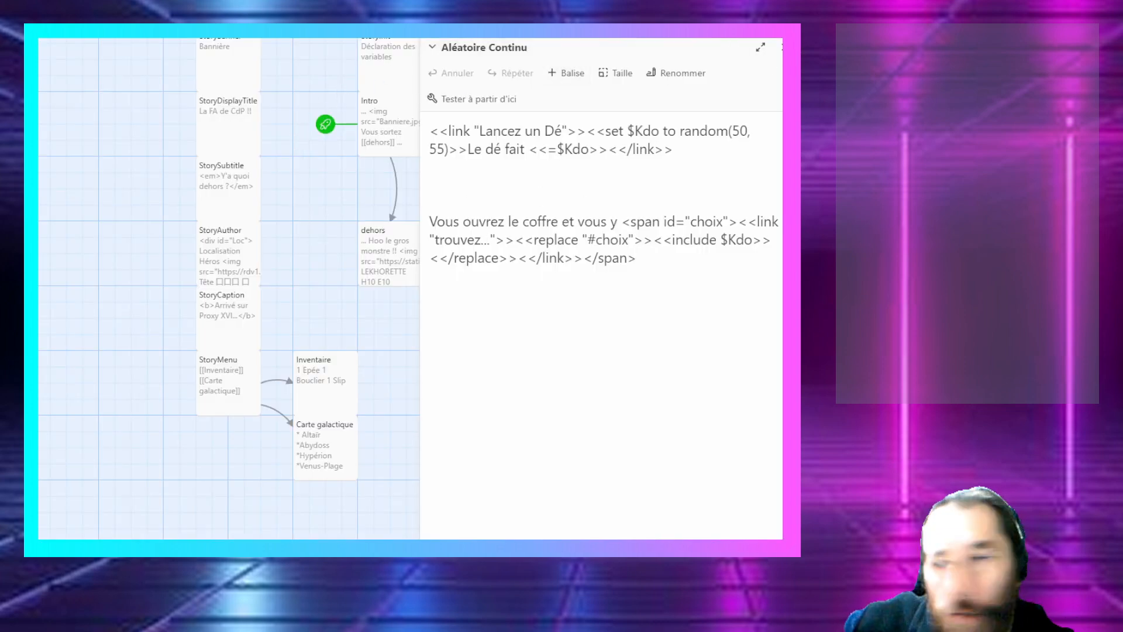
Step: Close the Aléatoire Continu passage, look at the CdP00 - FA story map again and return to the story list
left_click(780, 47)
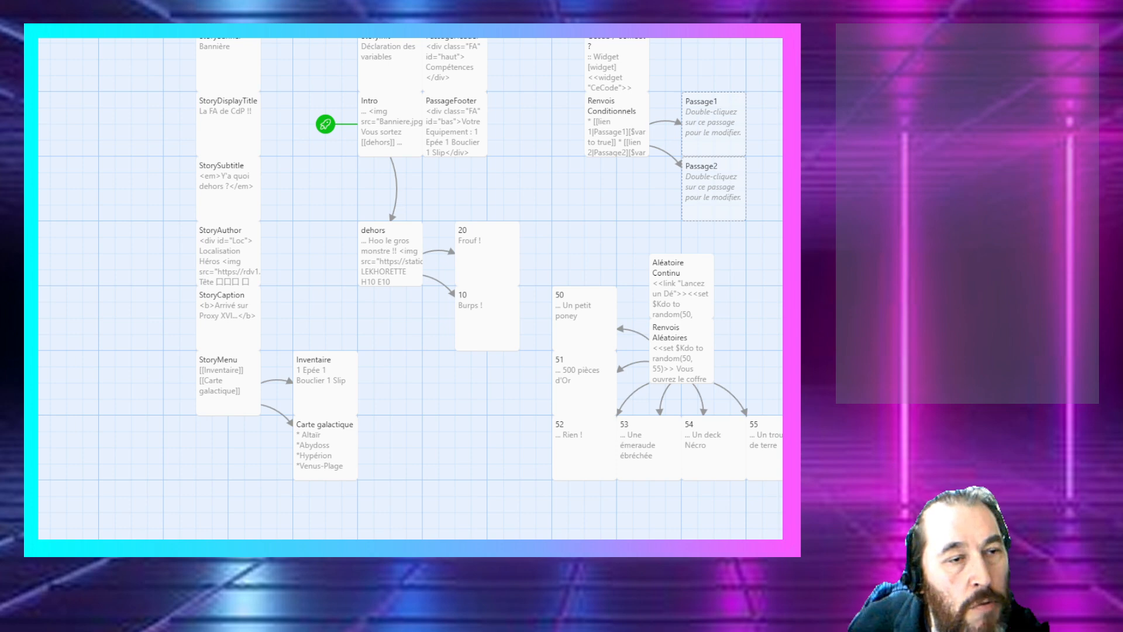
key("alt+Left")
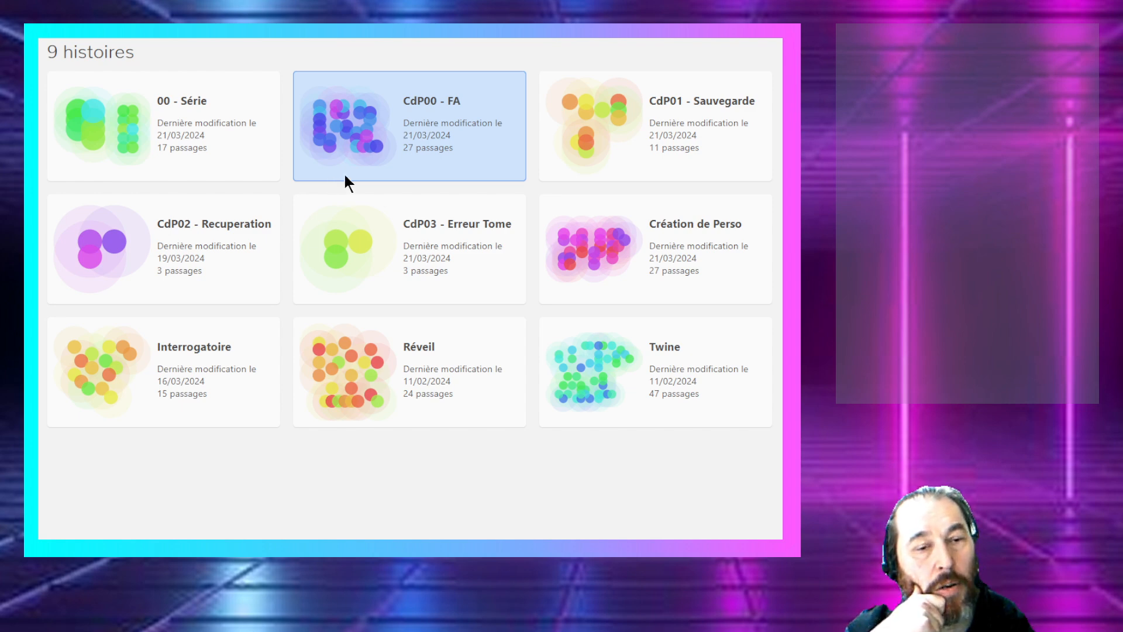
double_click(395, 169)
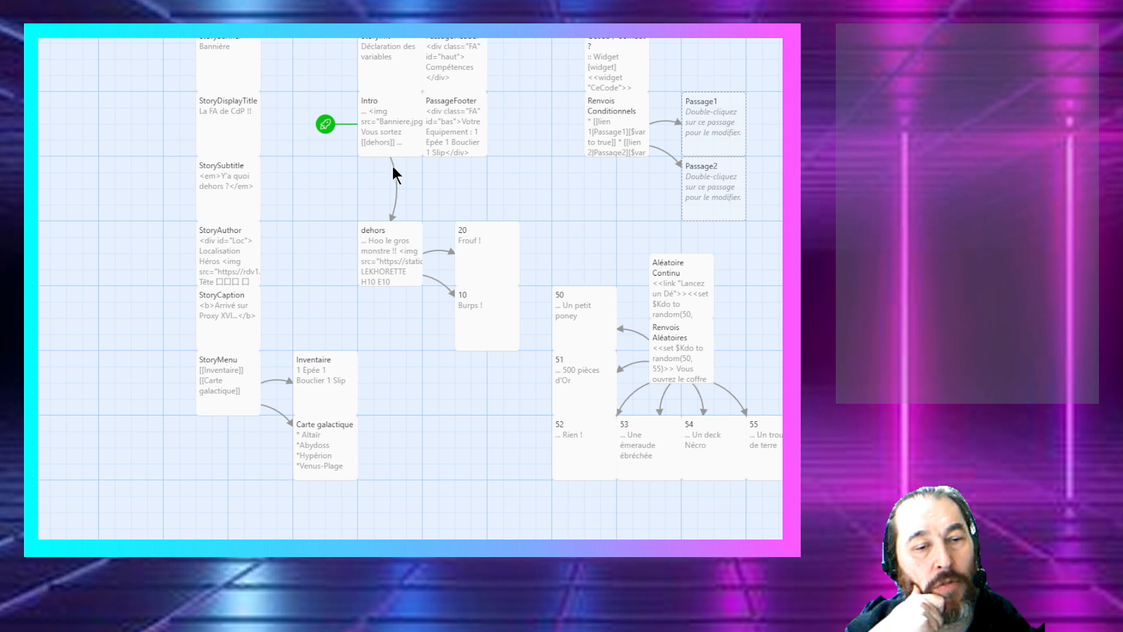
left_click(58, 38)
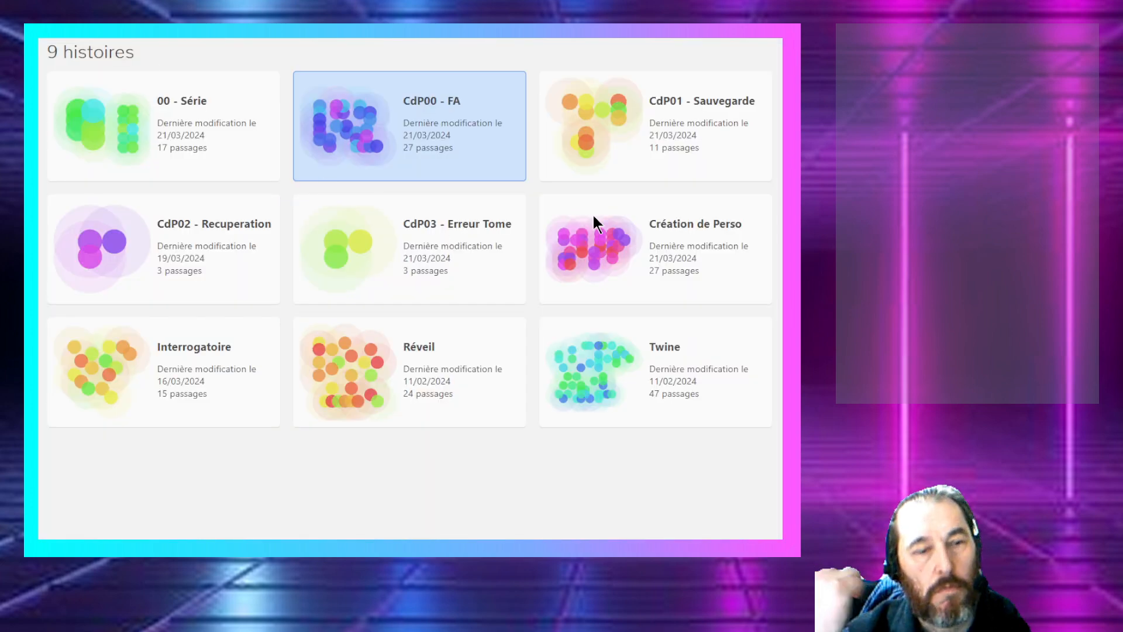
left_click(621, 130)
Step: Test the Intro passage of CdP00 - FA, look at the other open test pages and return to the editor
double_click(473, 131)
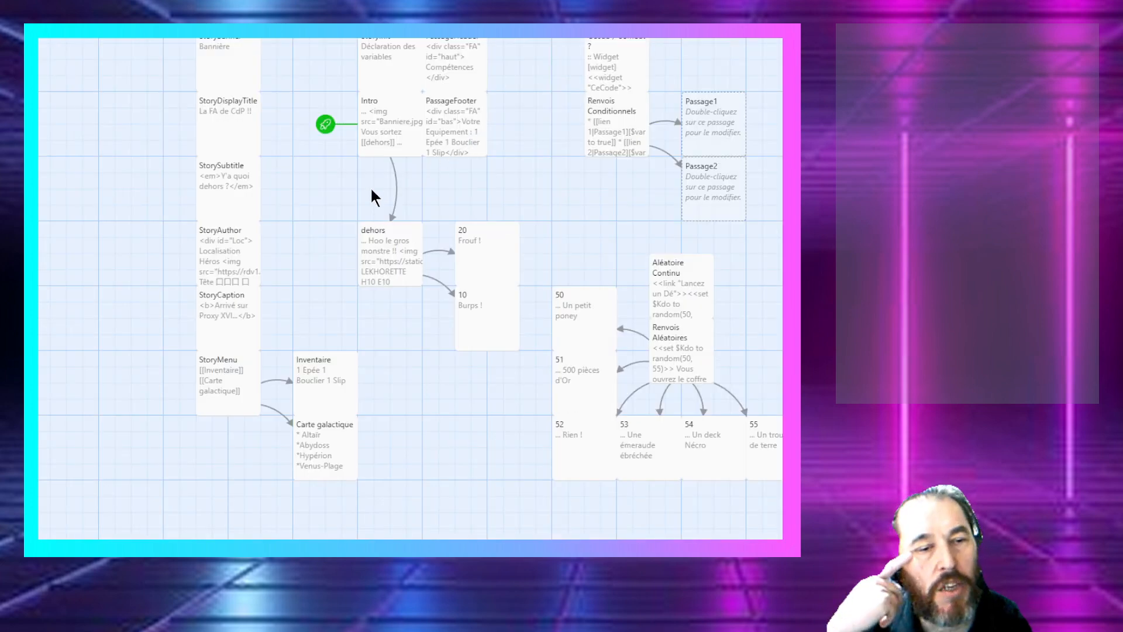
double_click(385, 120)
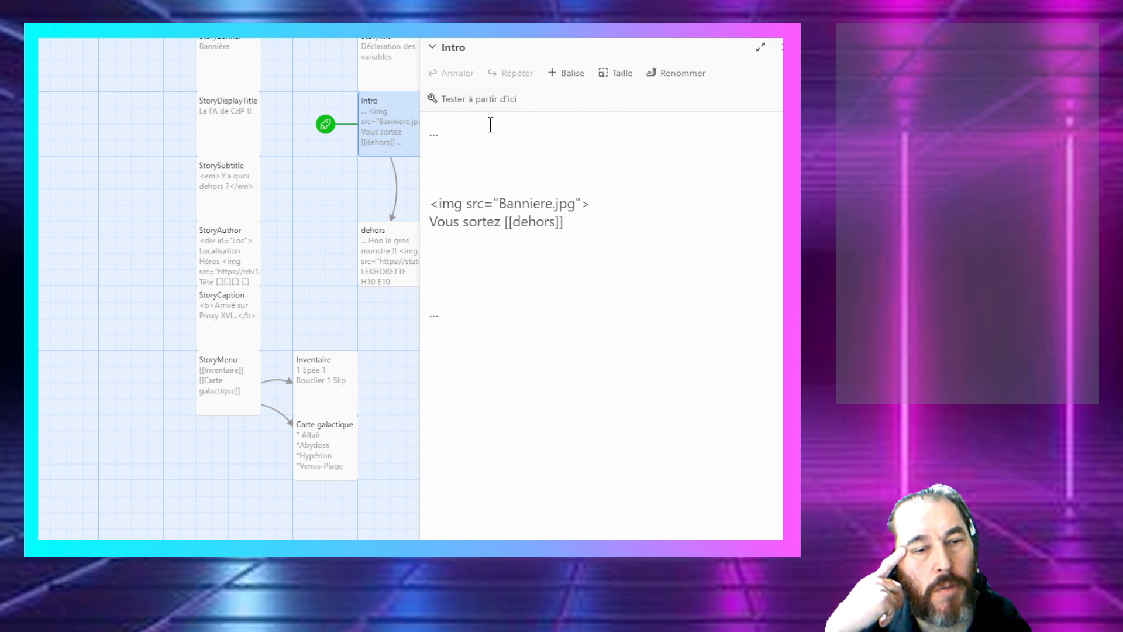
left_click(495, 99)
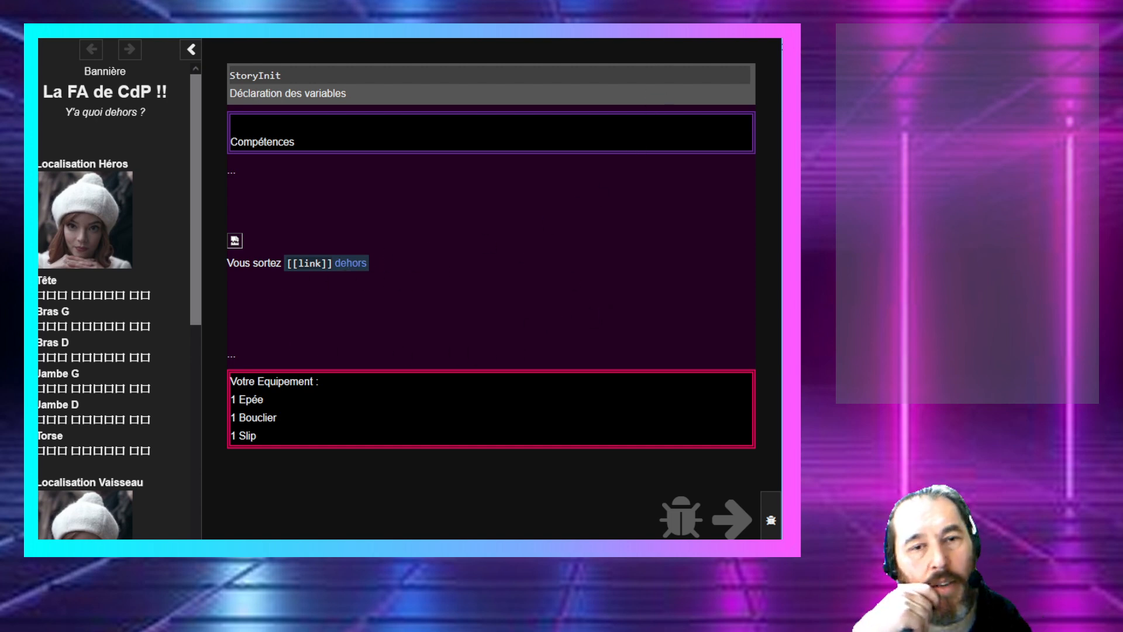
key("ctrl+Tab")
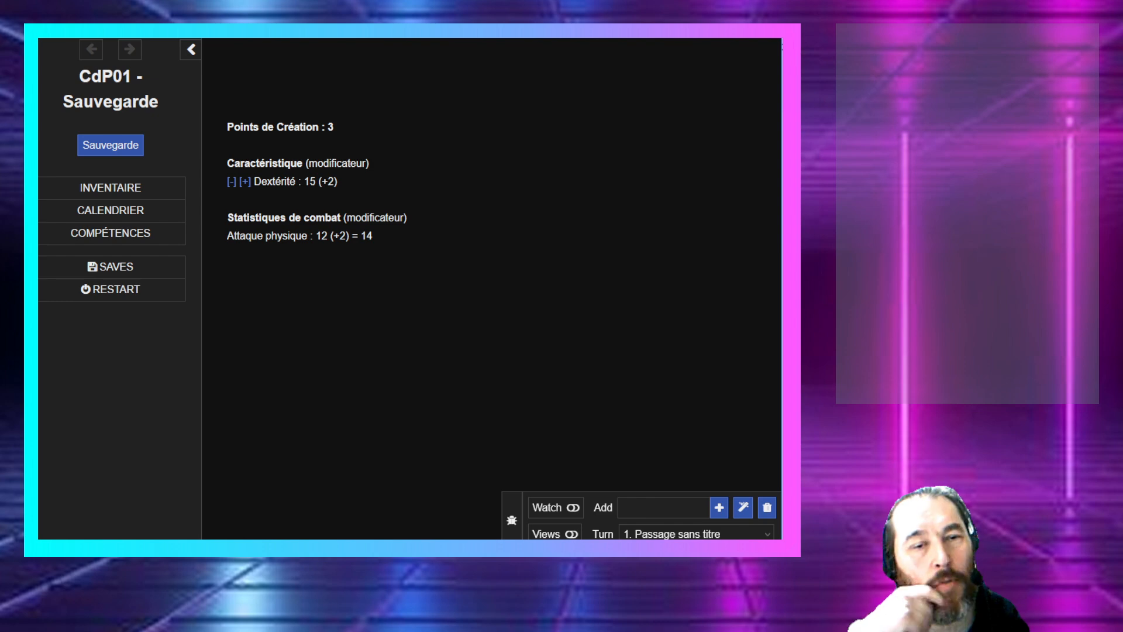
key("ctrl+Tab")
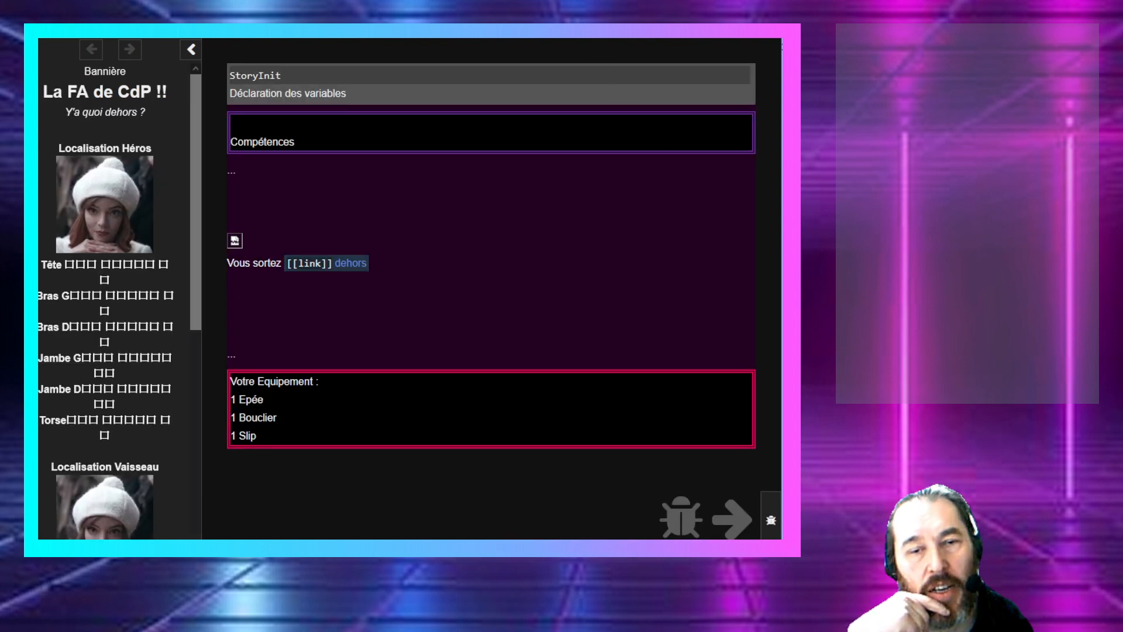
key("ctrl+Tab")
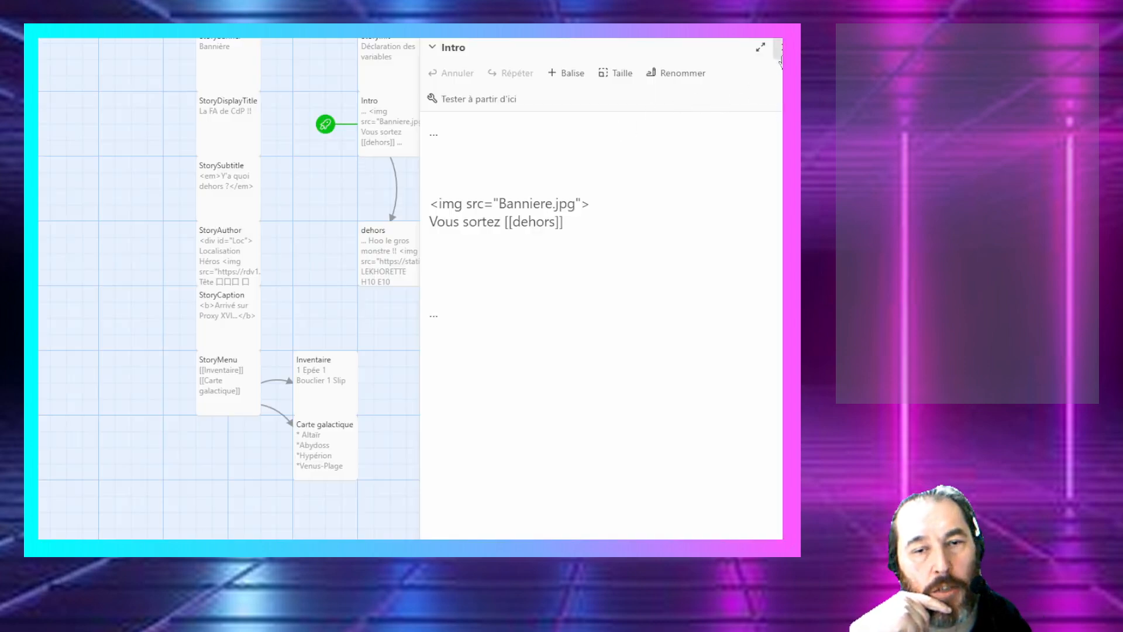
Step: Close the Intro passage, leave CdP00 - FA and open the 00 - Série story map
left_click(779, 58)
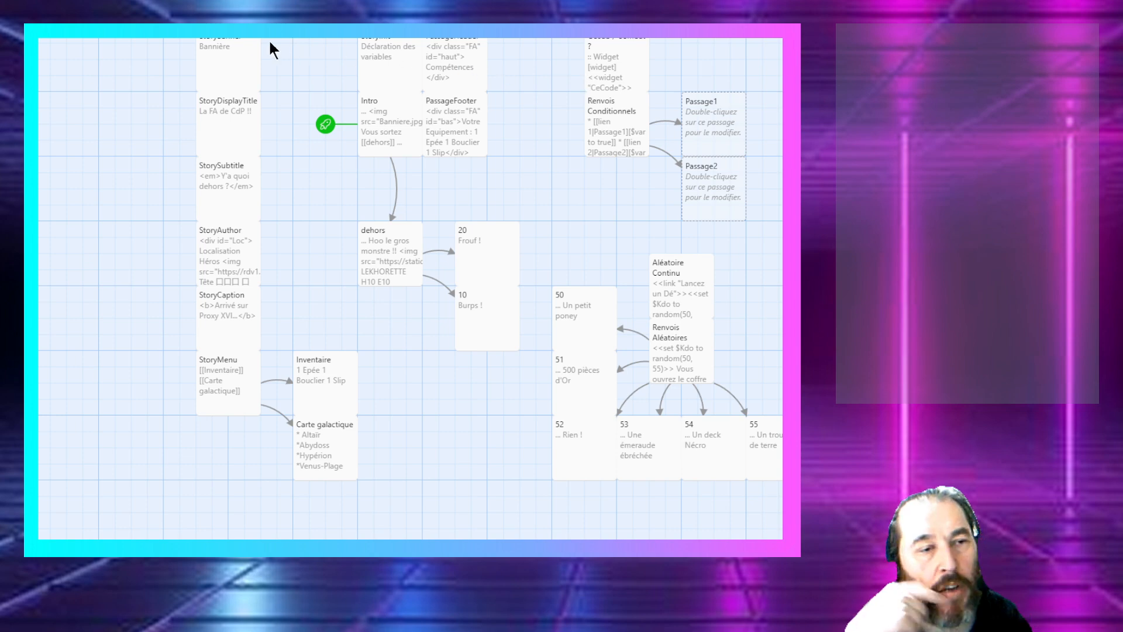
left_click(88, 31)
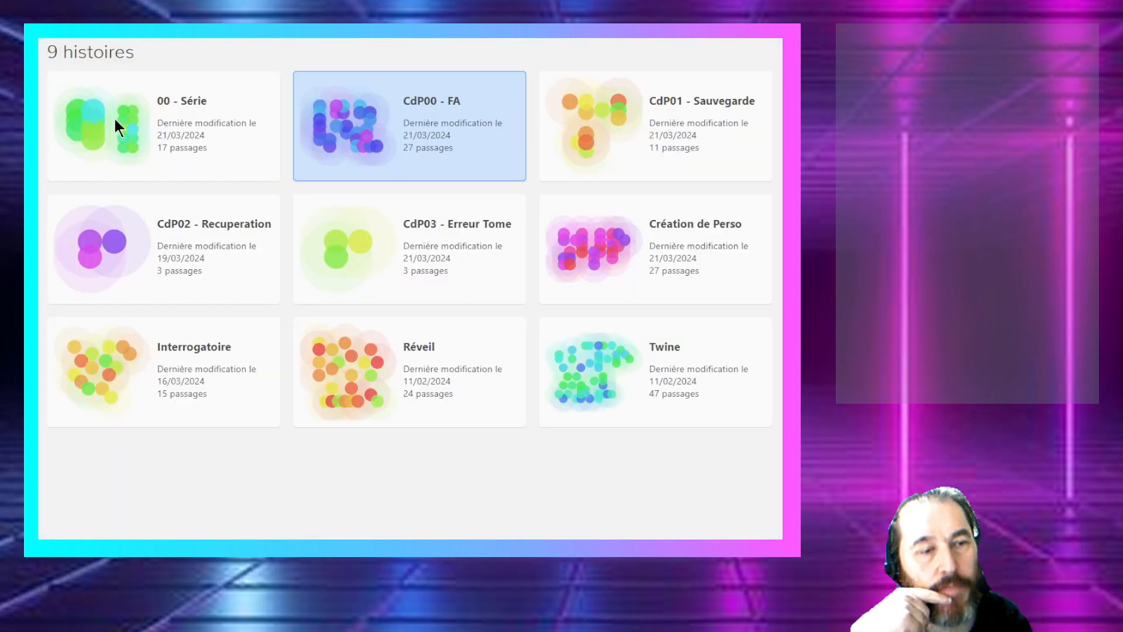
double_click(191, 147)
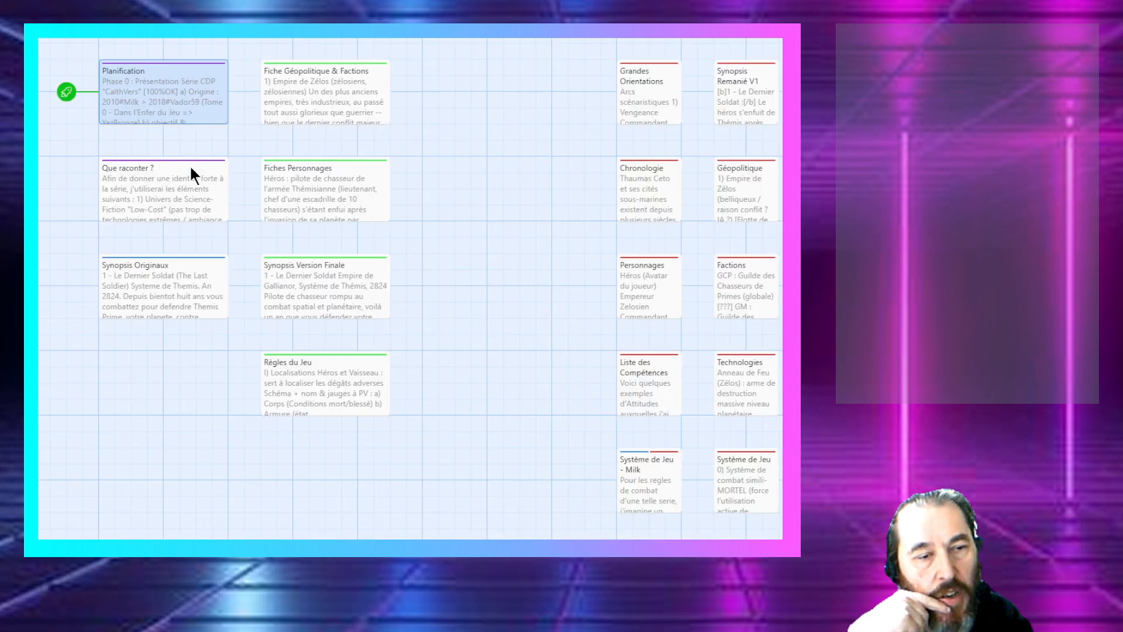
Step: Open the Planification passage at full width and highlight item e) of Phase 3 on planning the Twine programming
double_click(181, 88)
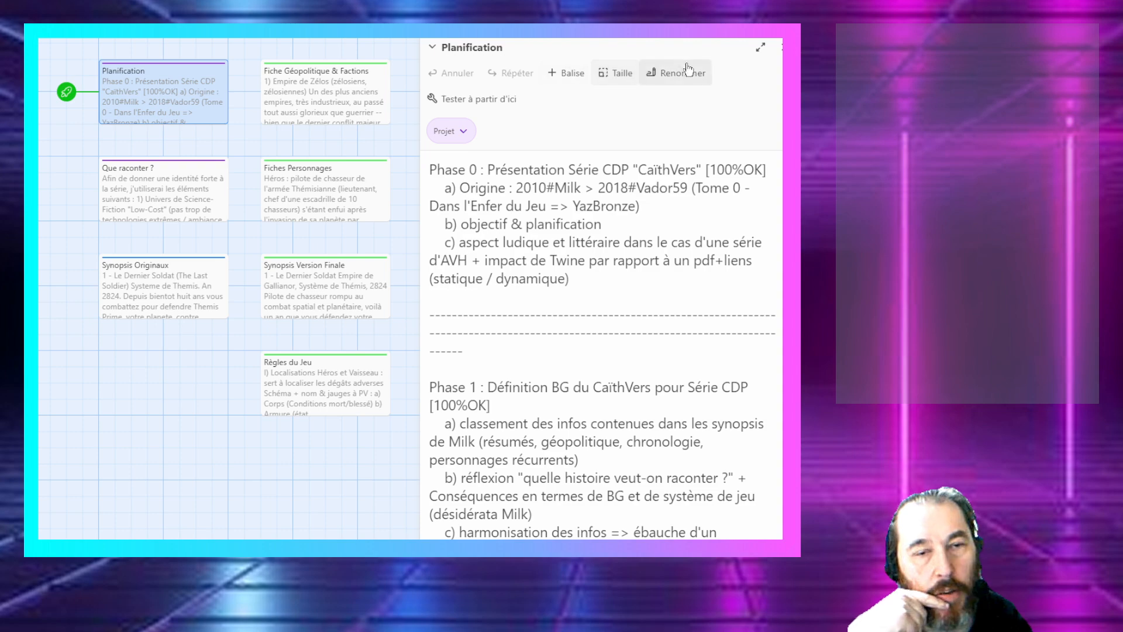
scroll(479, 186, "down", 10)
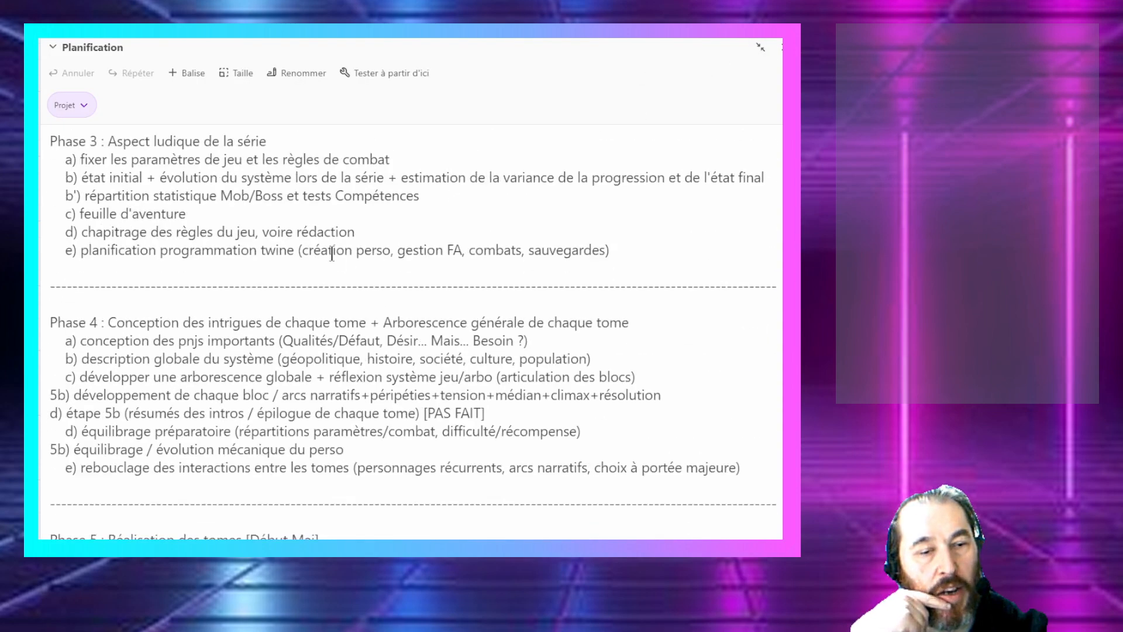
left_click_drag(308, 252, 508, 268)
left_click(547, 261)
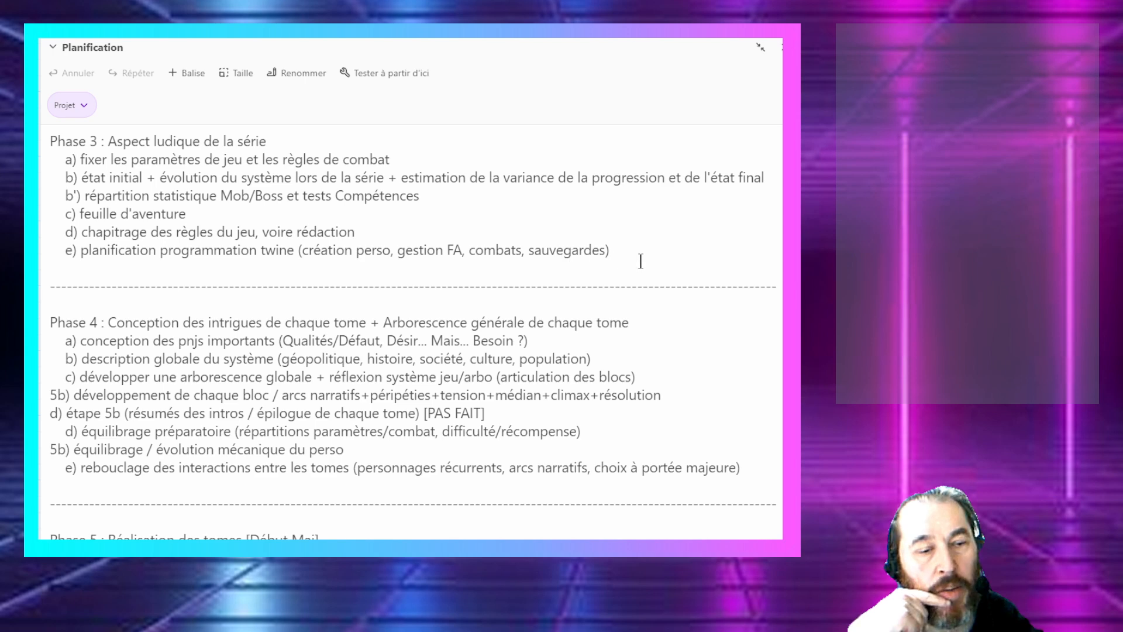
left_click_drag(641, 260, 83, 250)
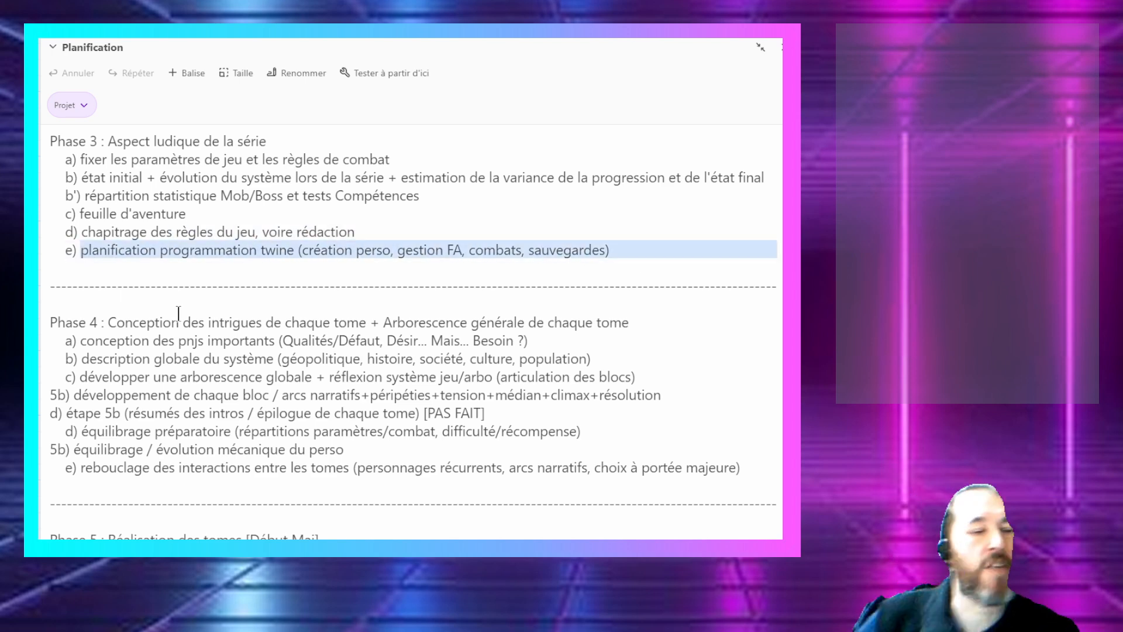
left_click(261, 336)
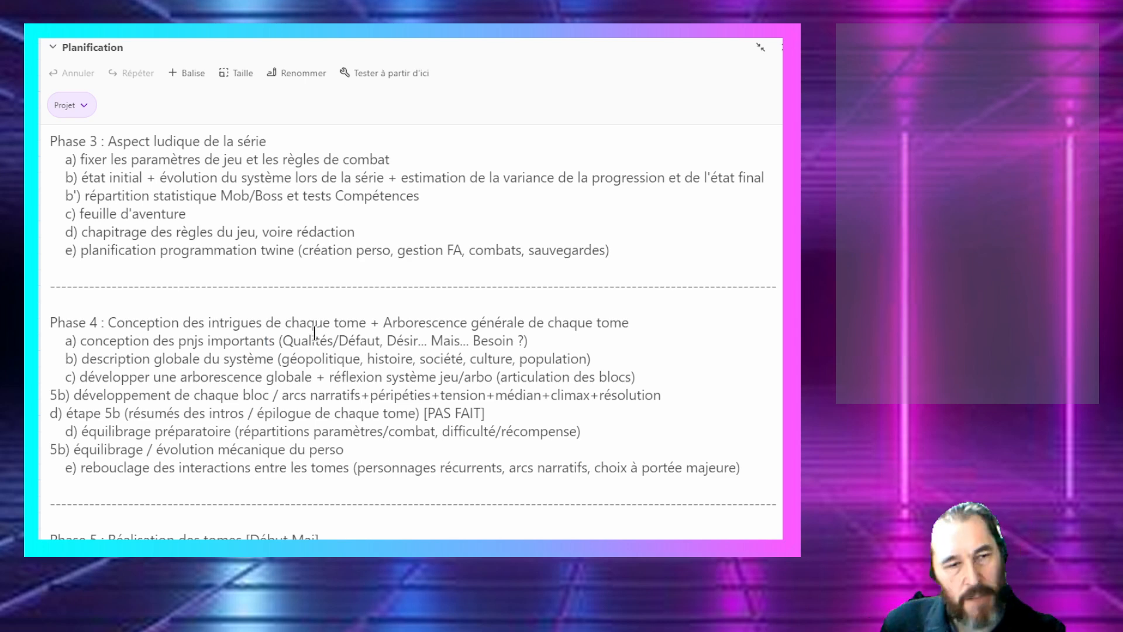
Step: Review the Twine programming tasks in Phase 3 item e), highlighting the character creation part and the whole list
left_click_drag(606, 251, 301, 253)
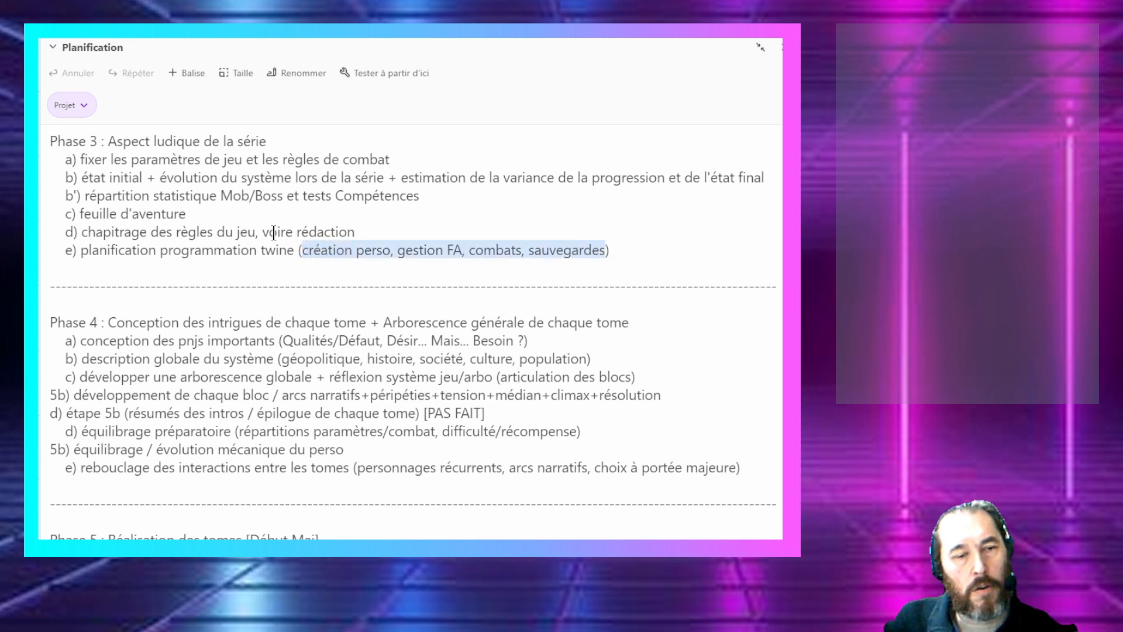
left_click(400, 246)
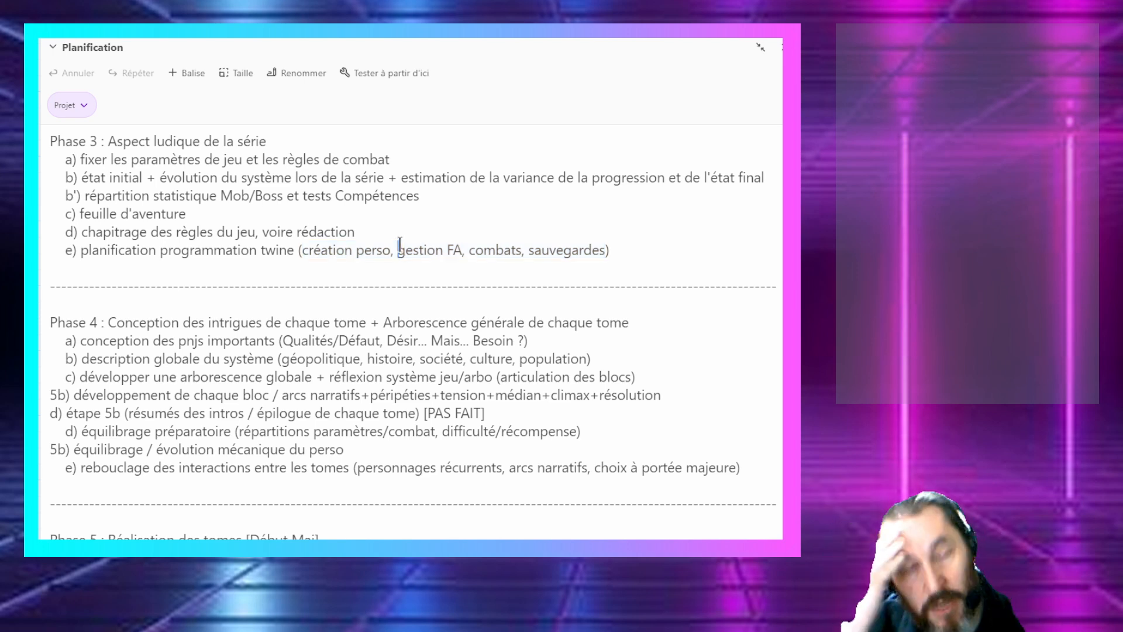
double_click(400, 251)
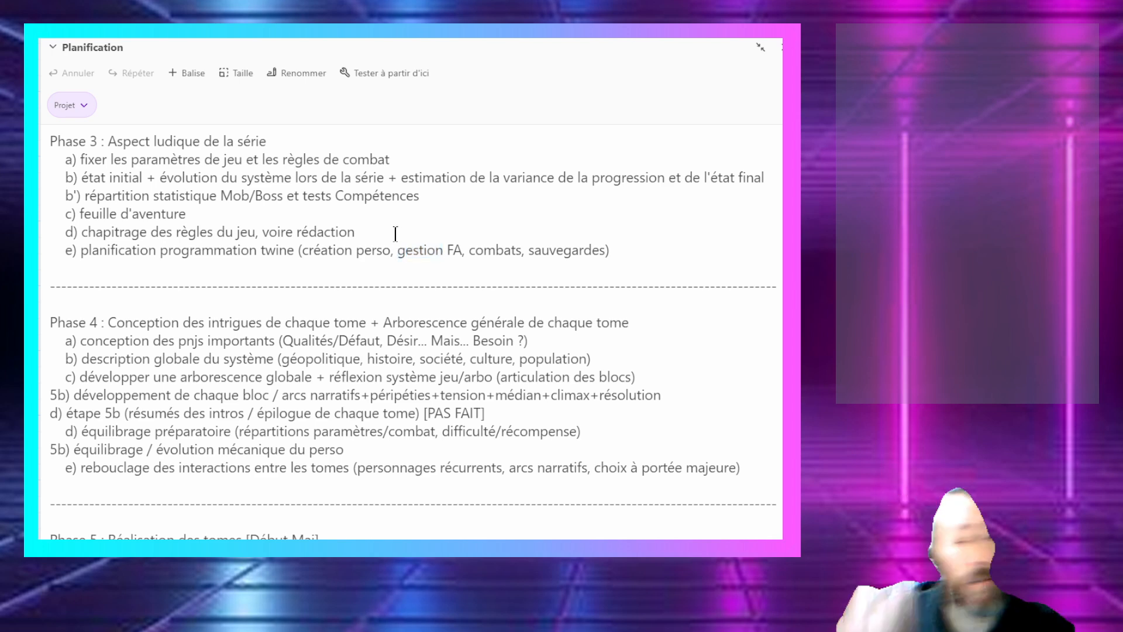
double_click(350, 251)
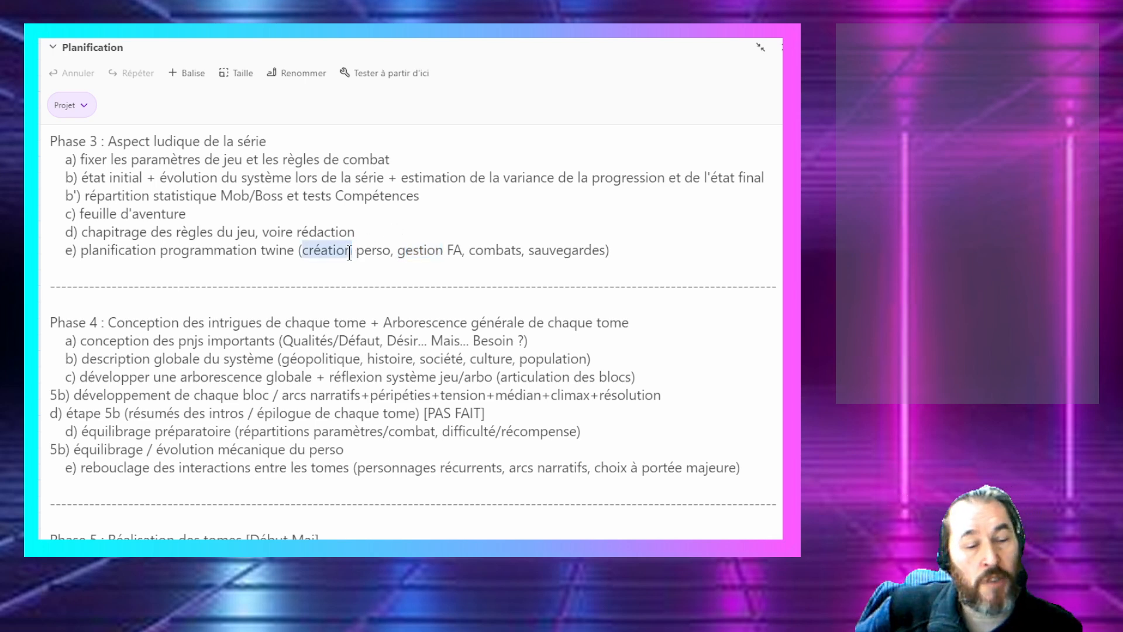
left_click(350, 252)
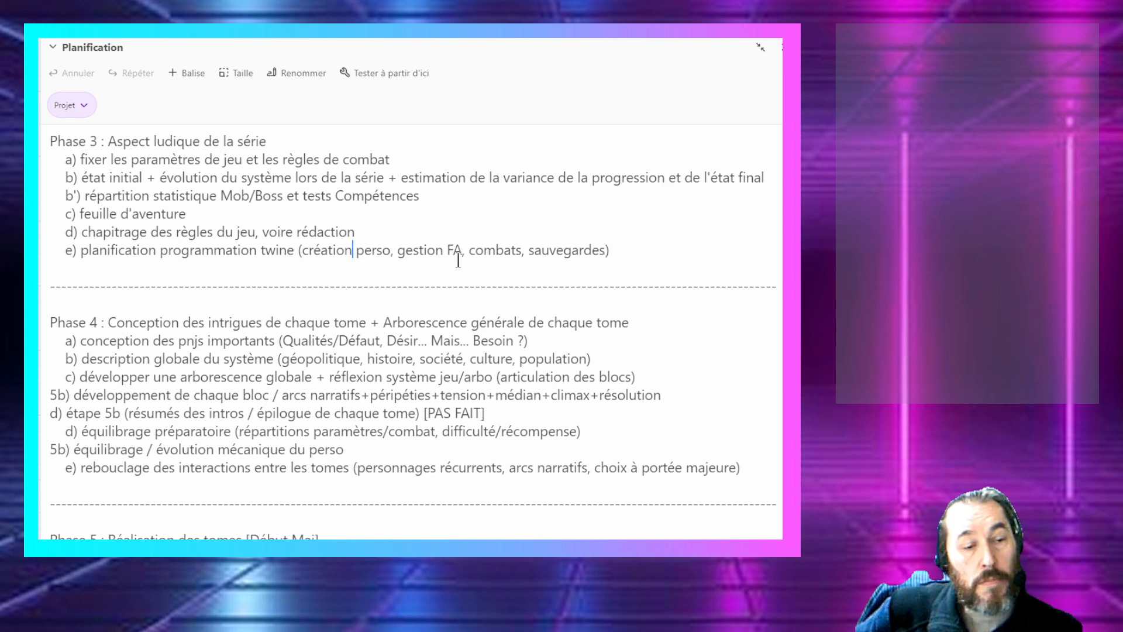
left_click_drag(639, 250, 65, 246)
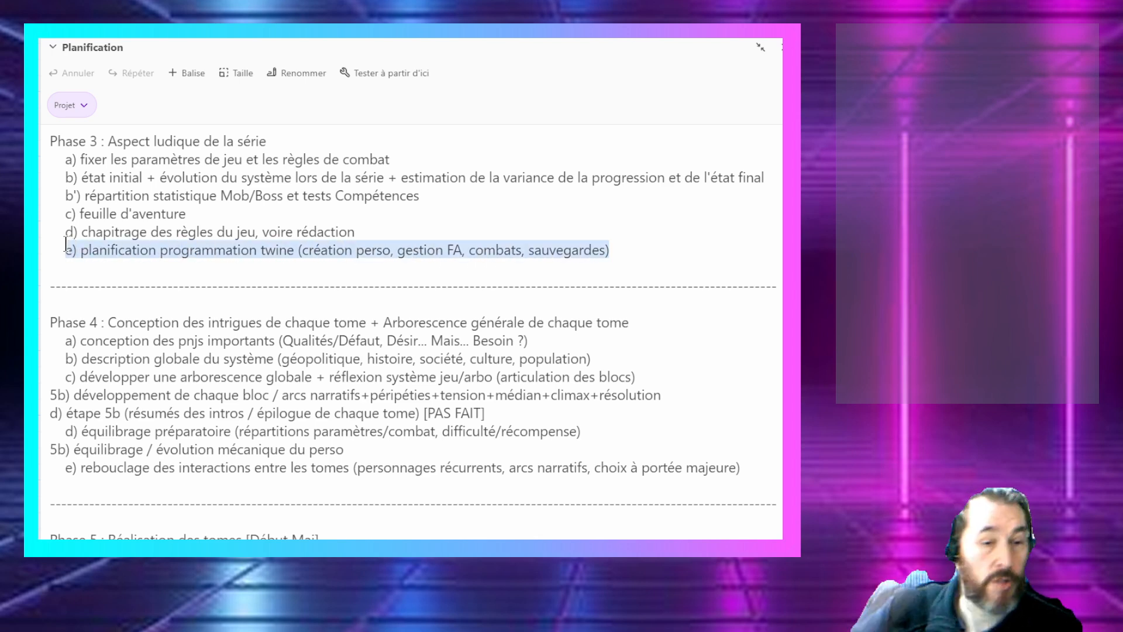
left_click(309, 259)
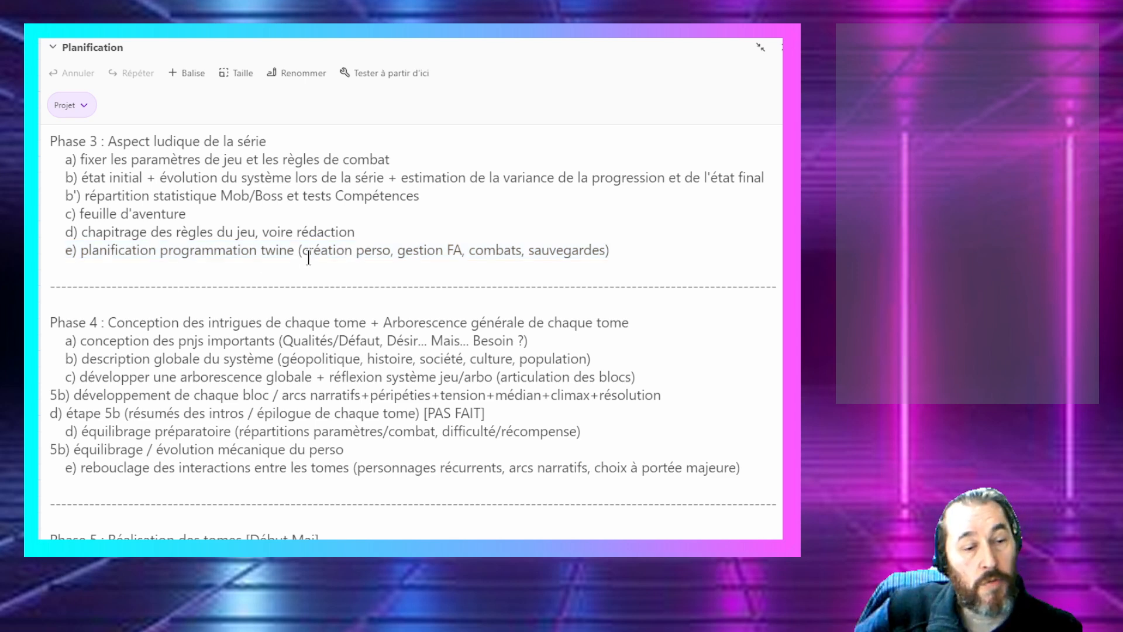
left_click_drag(281, 251, 610, 250)
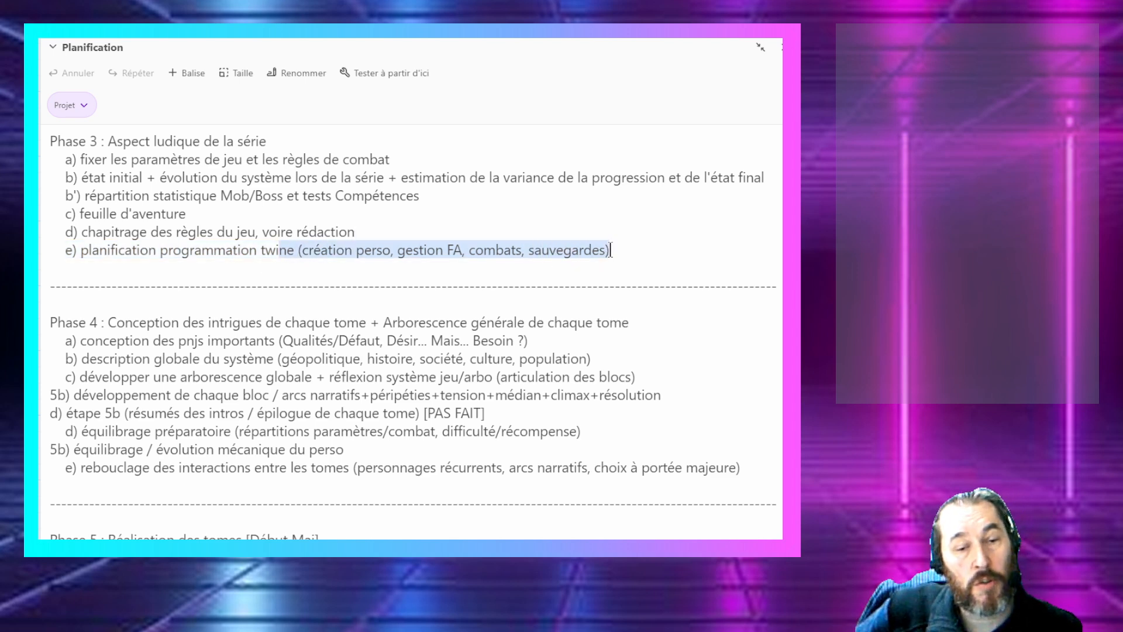
left_click(610, 250)
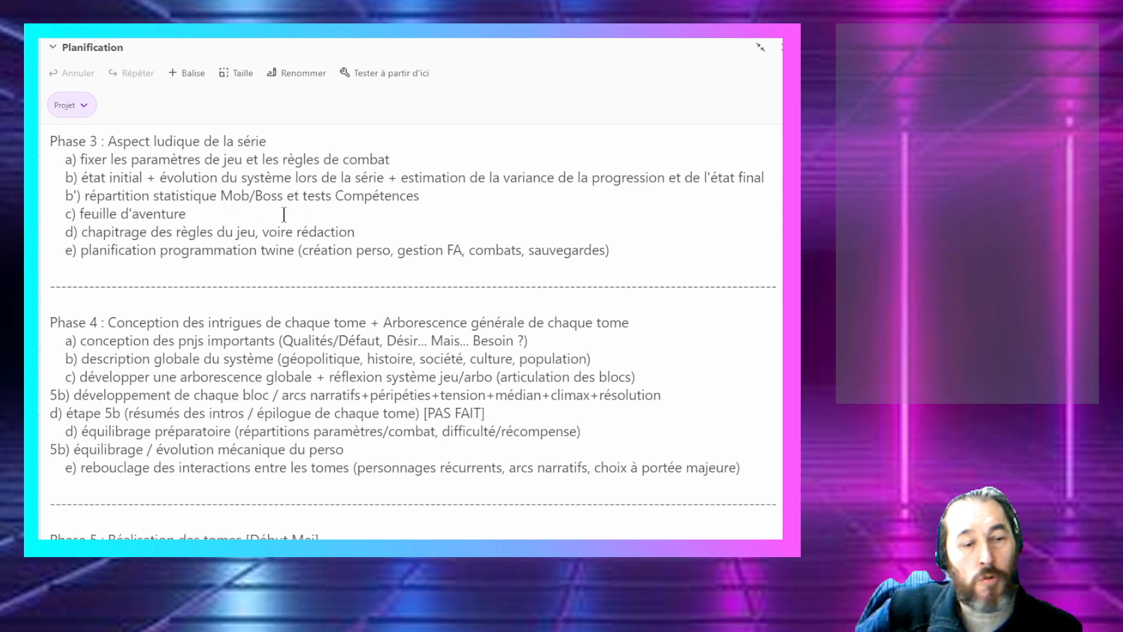
Step: Examine the remaining Phase 3 programming topics, highlighting "combats" and "gestion" individually in item e)
left_click(227, 218)
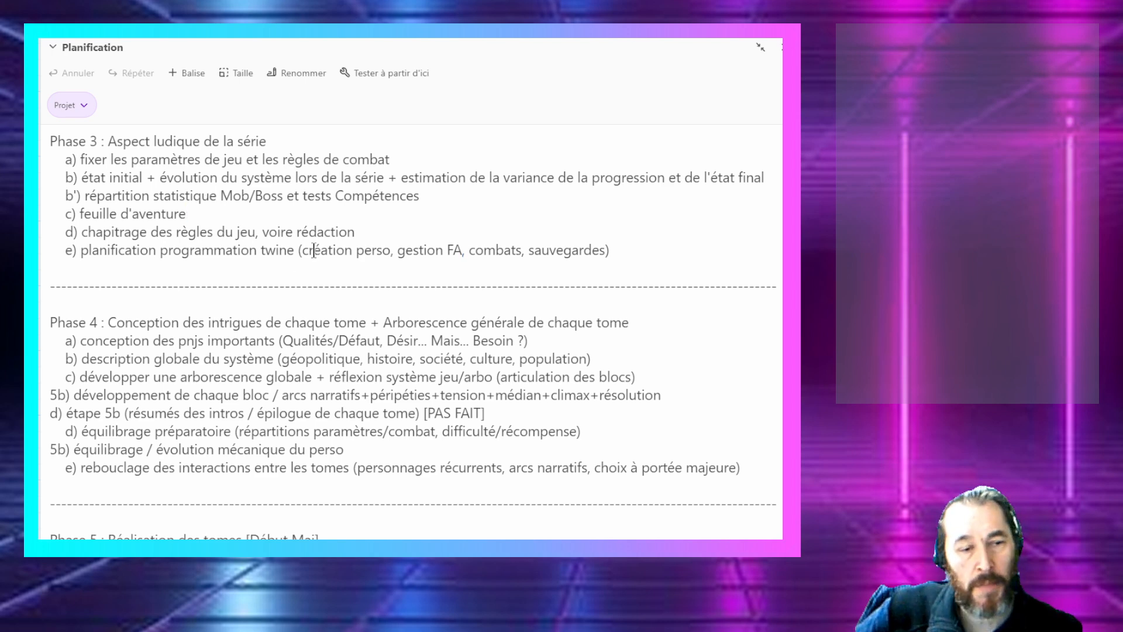
left_click_drag(313, 251, 607, 244)
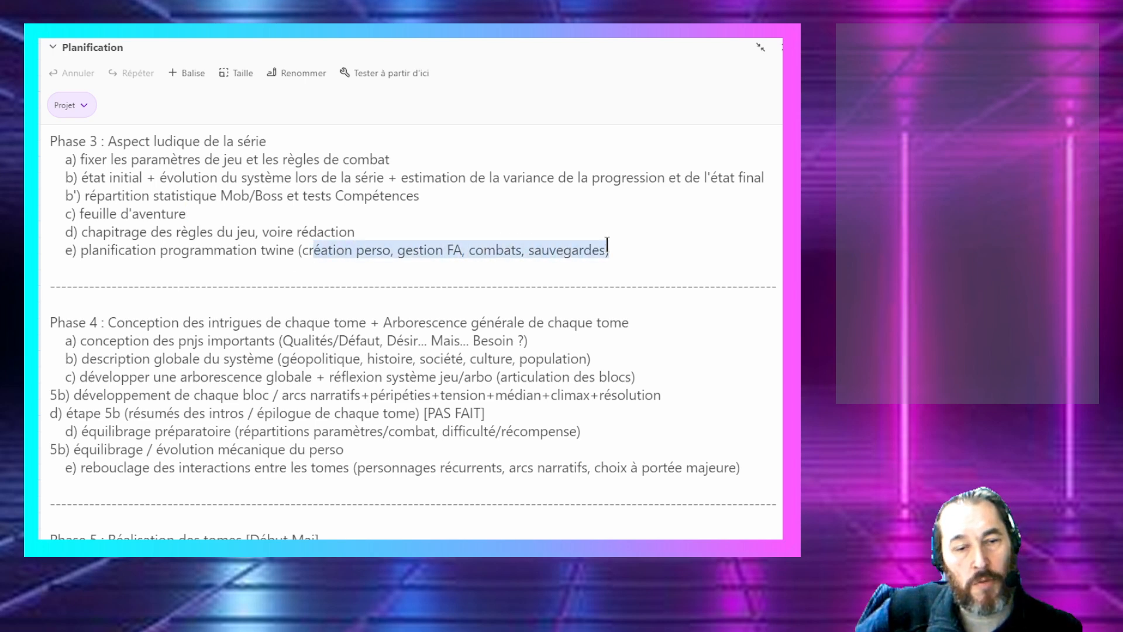
left_click(567, 249)
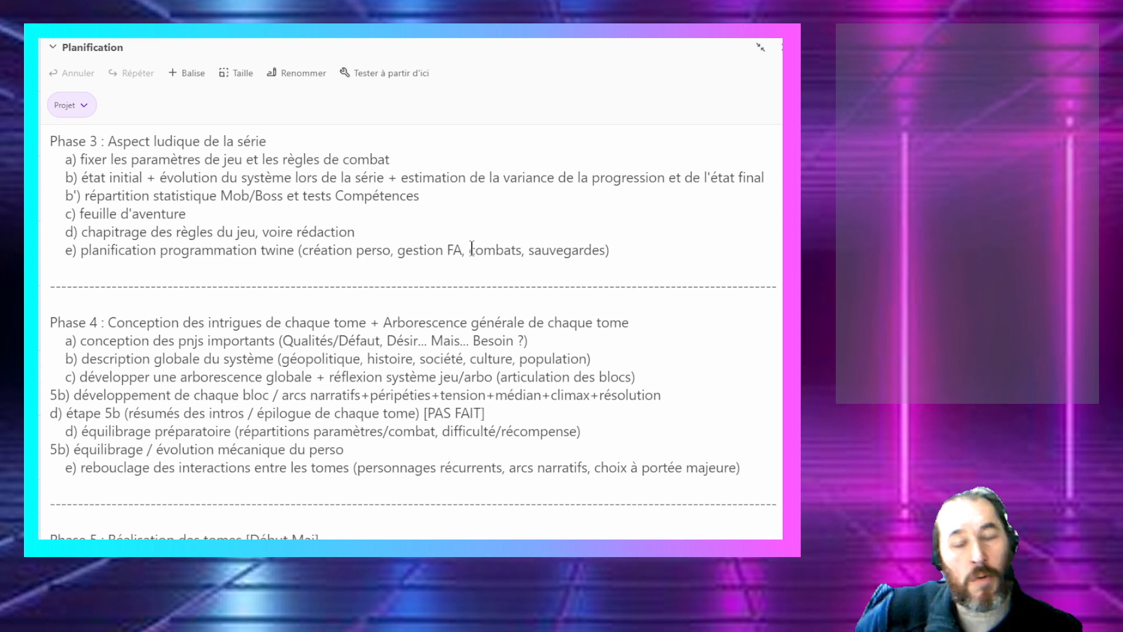
double_click(499, 250)
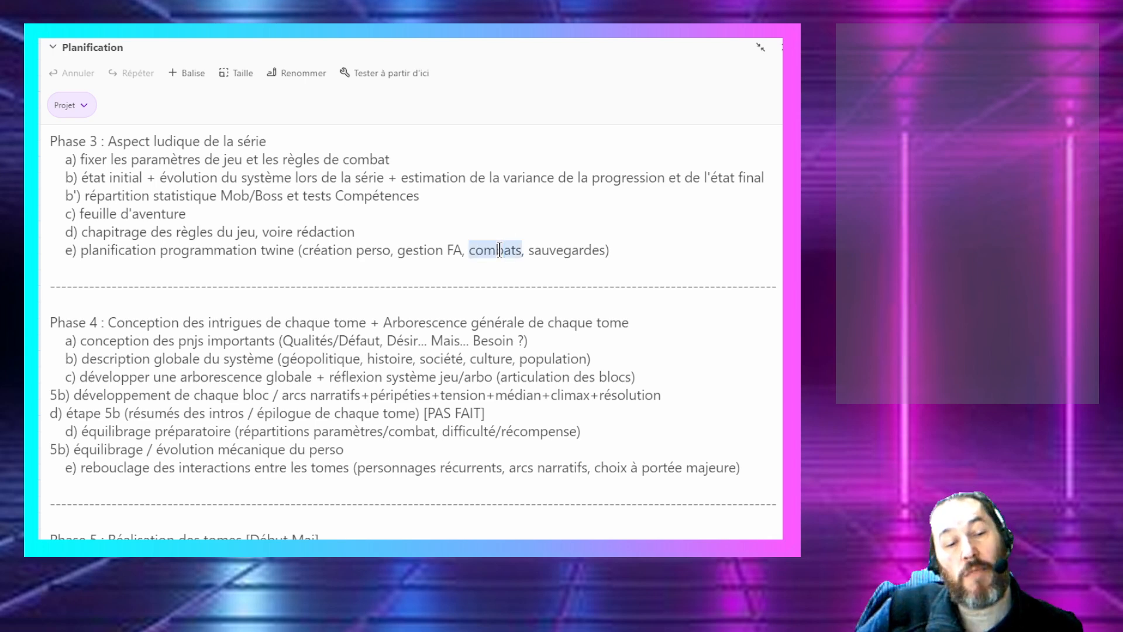
left_click(413, 251)
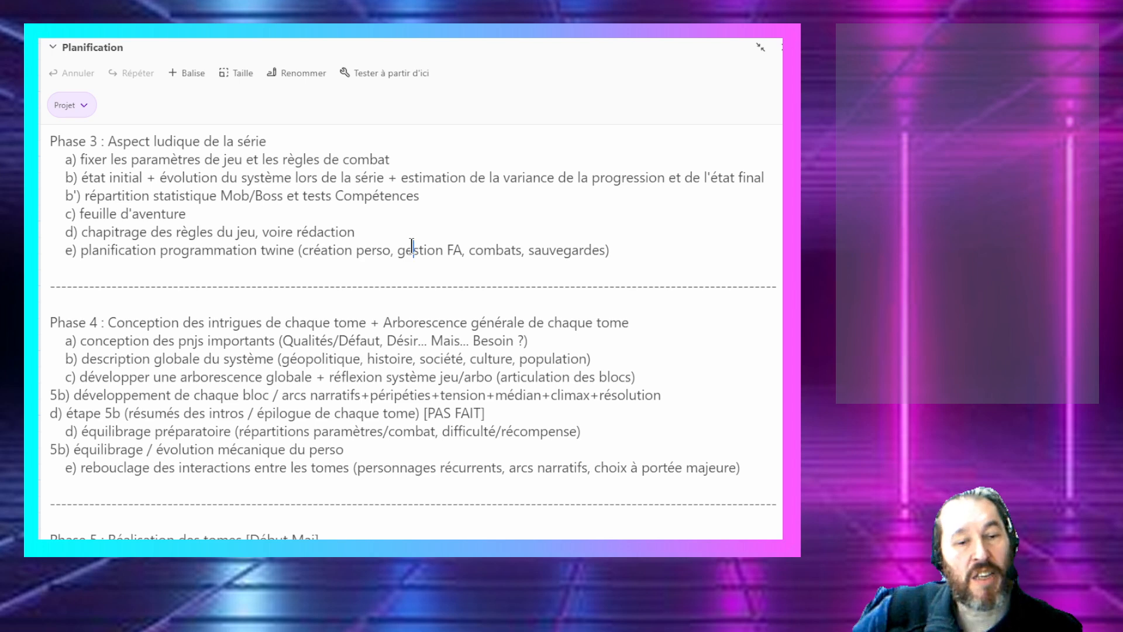
double_click(408, 246)
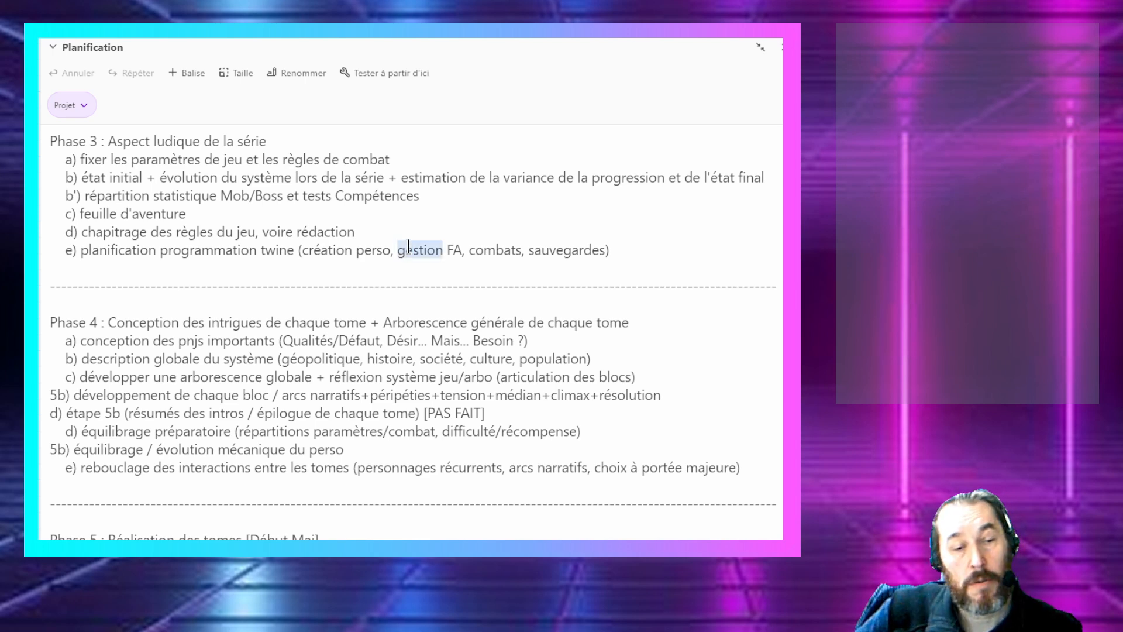
left_click(408, 245)
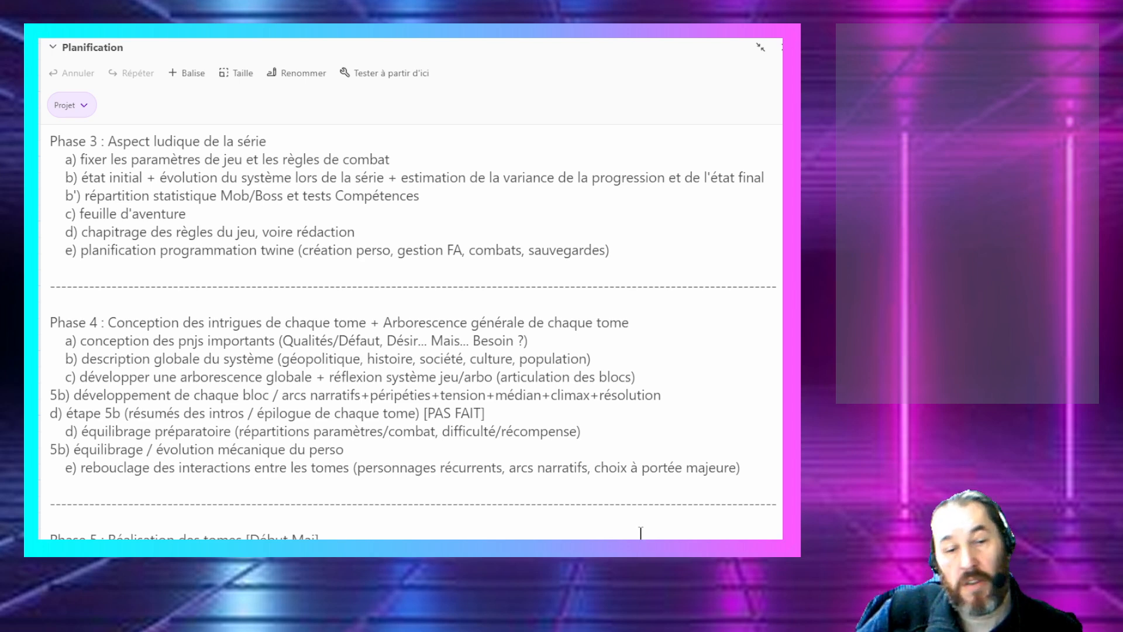
Step: Look over the Phase 4 heading and its first items on important NPCs and the system description, down to the start of Phase 5
left_click_drag(331, 322, 355, 354)
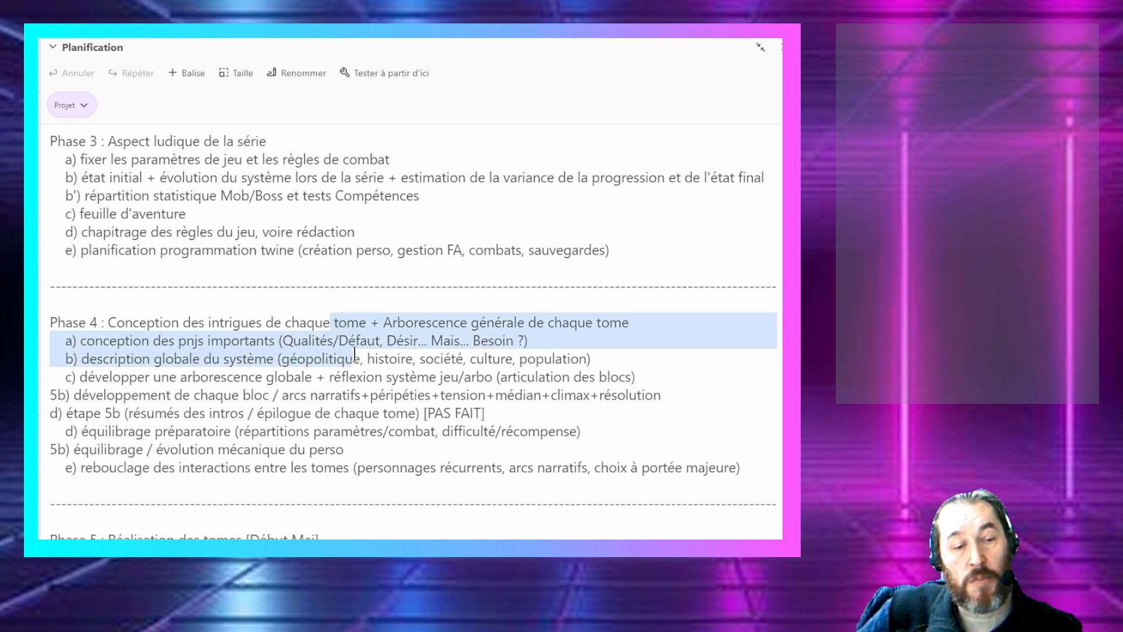
left_click(355, 355)
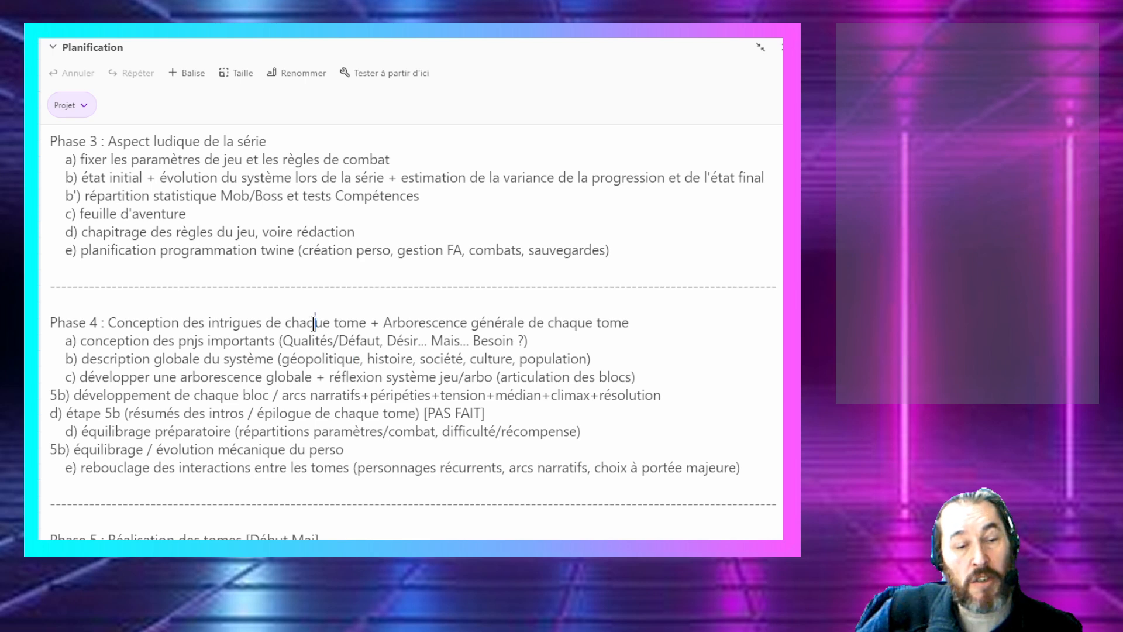
left_click_drag(315, 322, 356, 358)
left_click(357, 358)
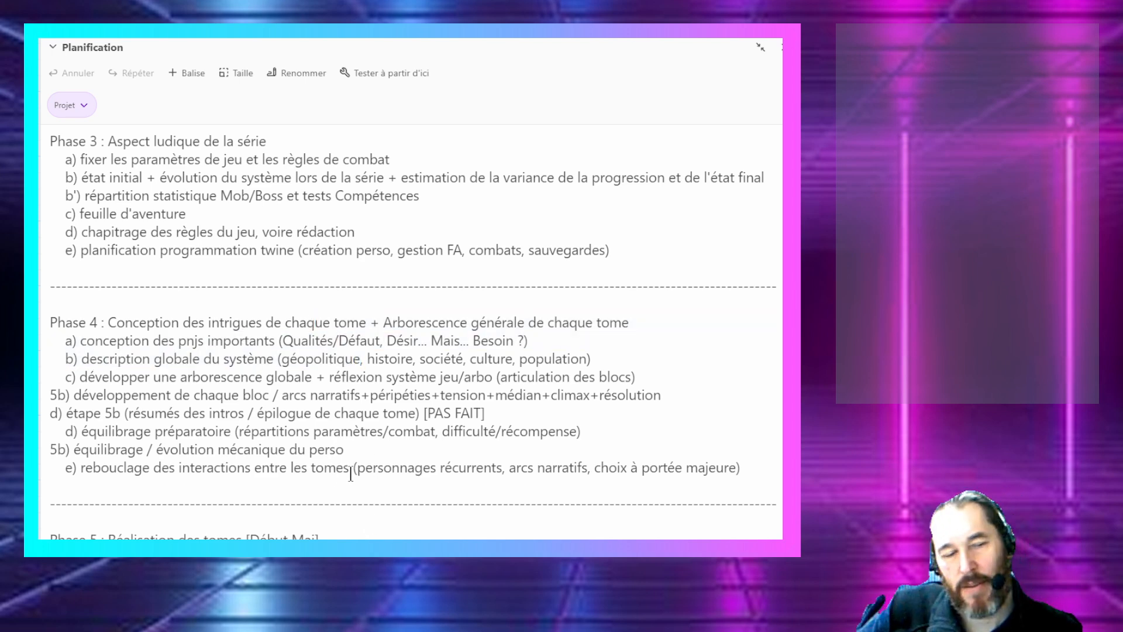
scroll(335, 415, "down", 1)
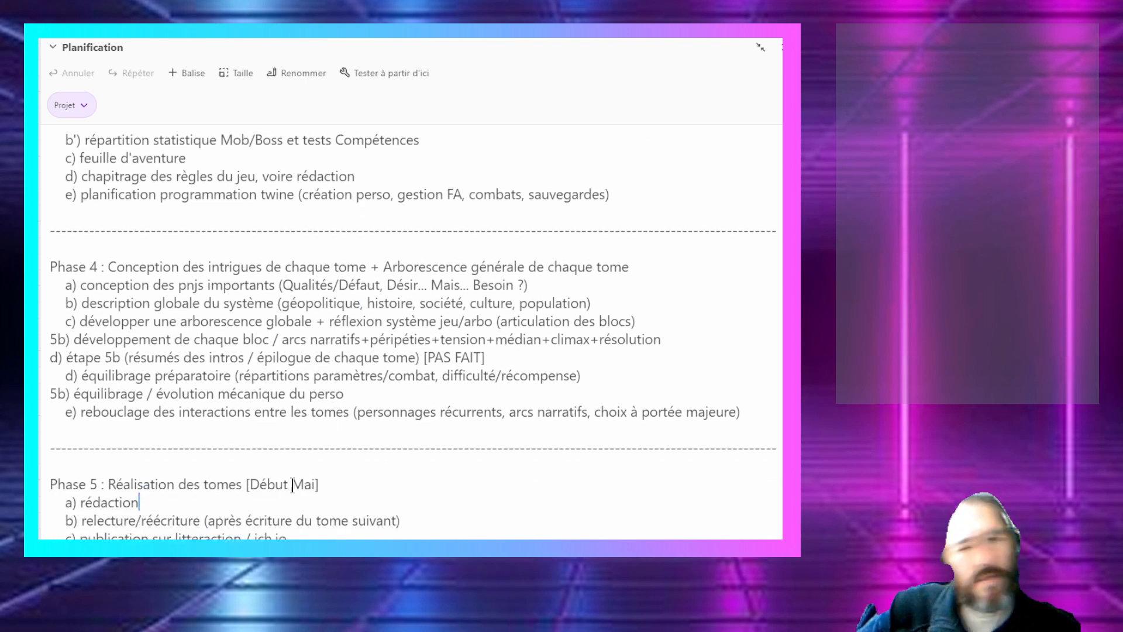
Step: Return to Phase 3 item e) and highlight its parenthesised list from character creation to saves again
left_click(517, 211)
left_click(496, 194)
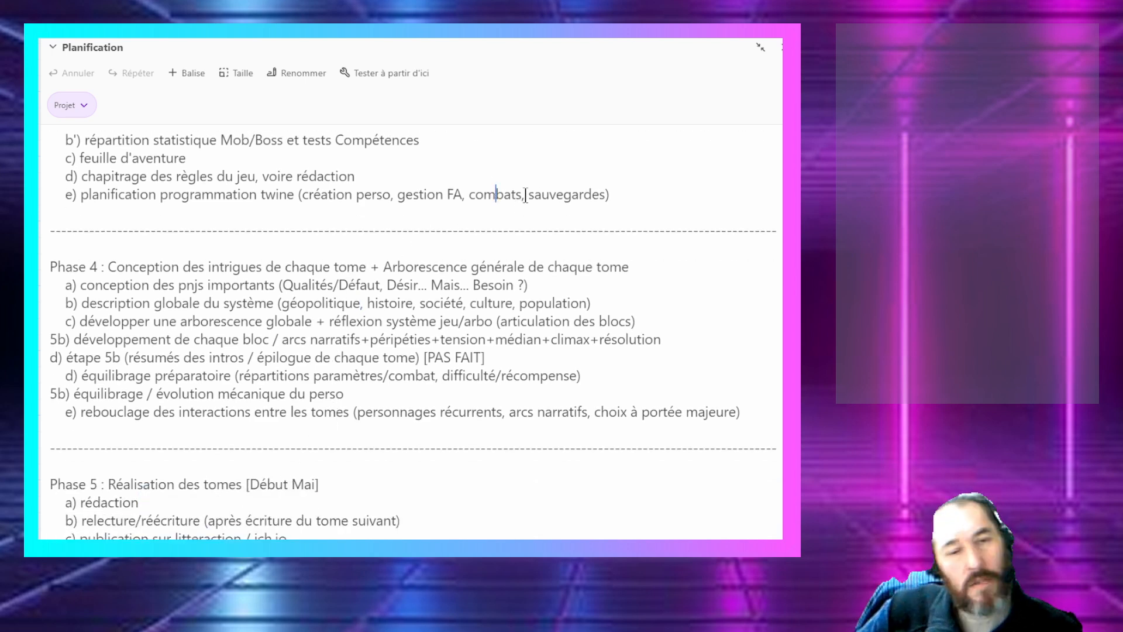
left_click_drag(548, 194, 336, 195)
left_click(335, 194)
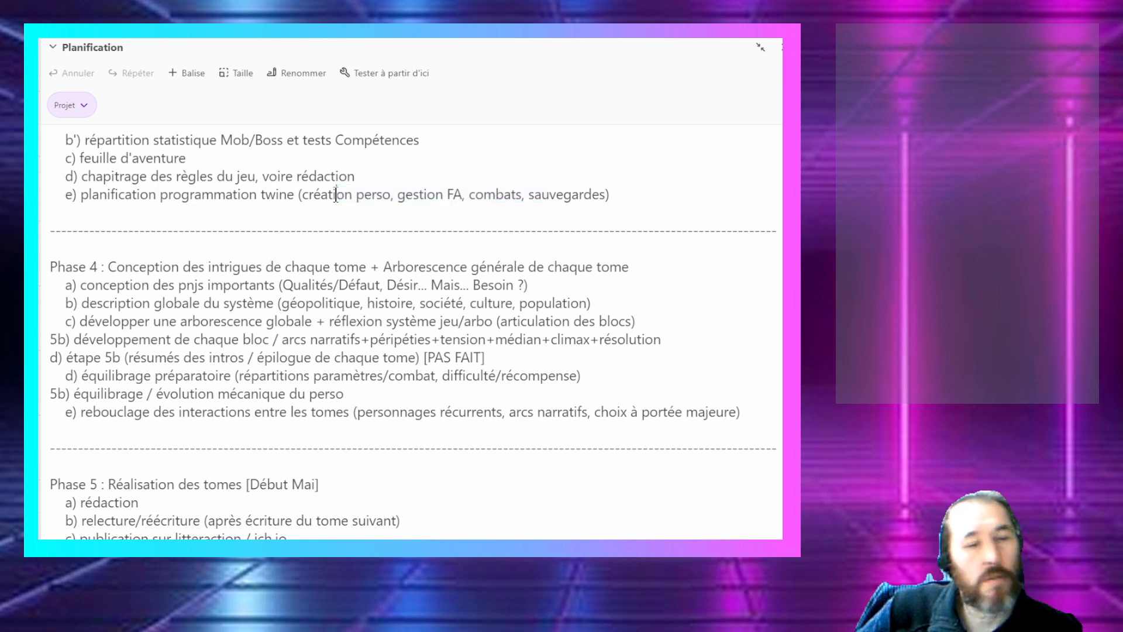
left_click_drag(624, 196, 305, 202)
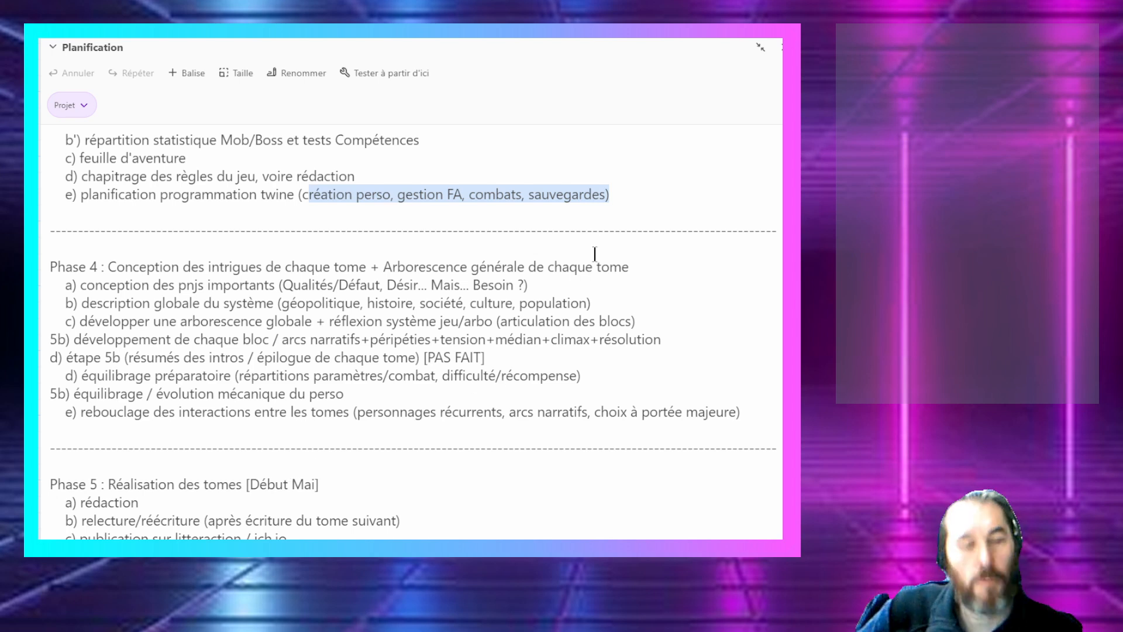
left_click(598, 227)
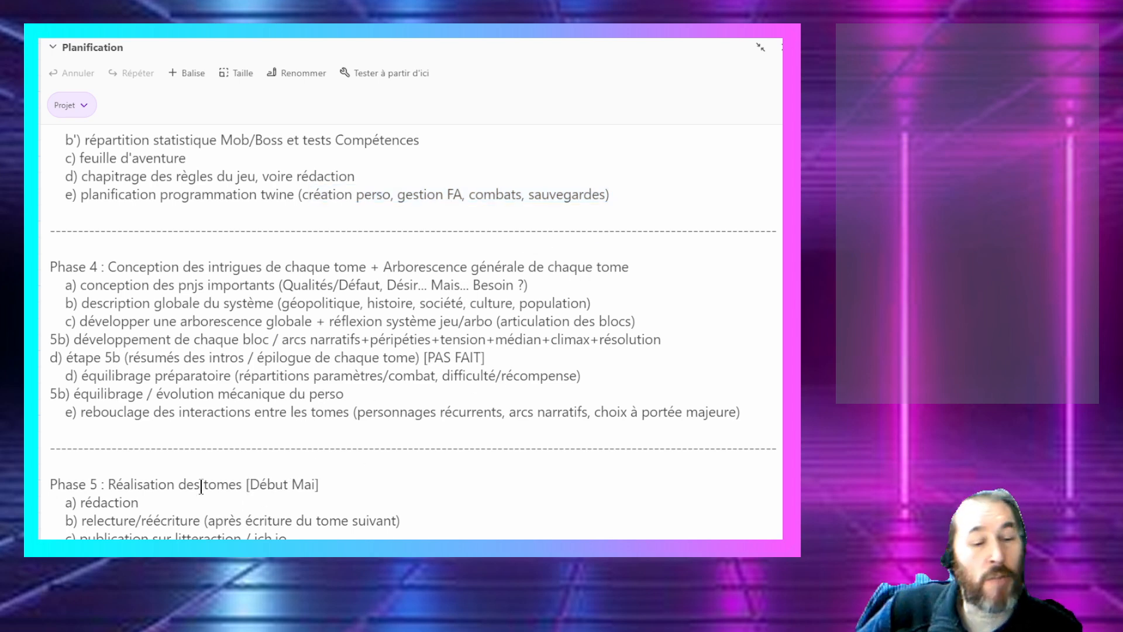
Step: Examine the Phase 5 heading and compare it with Phase 4, highlighting items a) to c) and the whole Phase 4 block
double_click(151, 484)
left_click(151, 484)
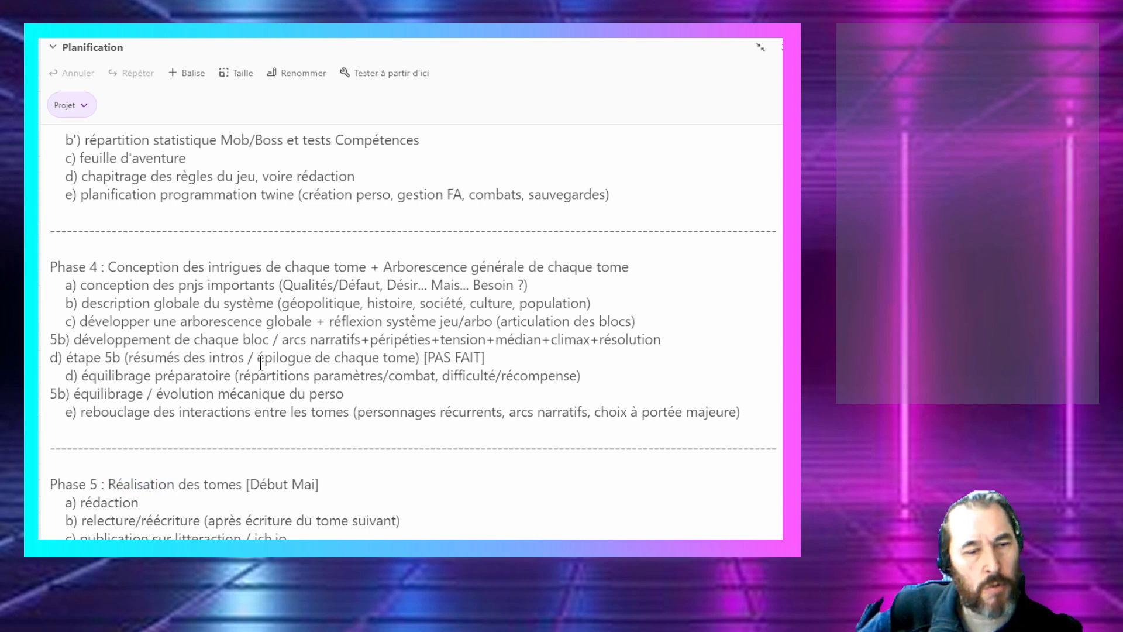
left_click_drag(143, 285, 202, 331)
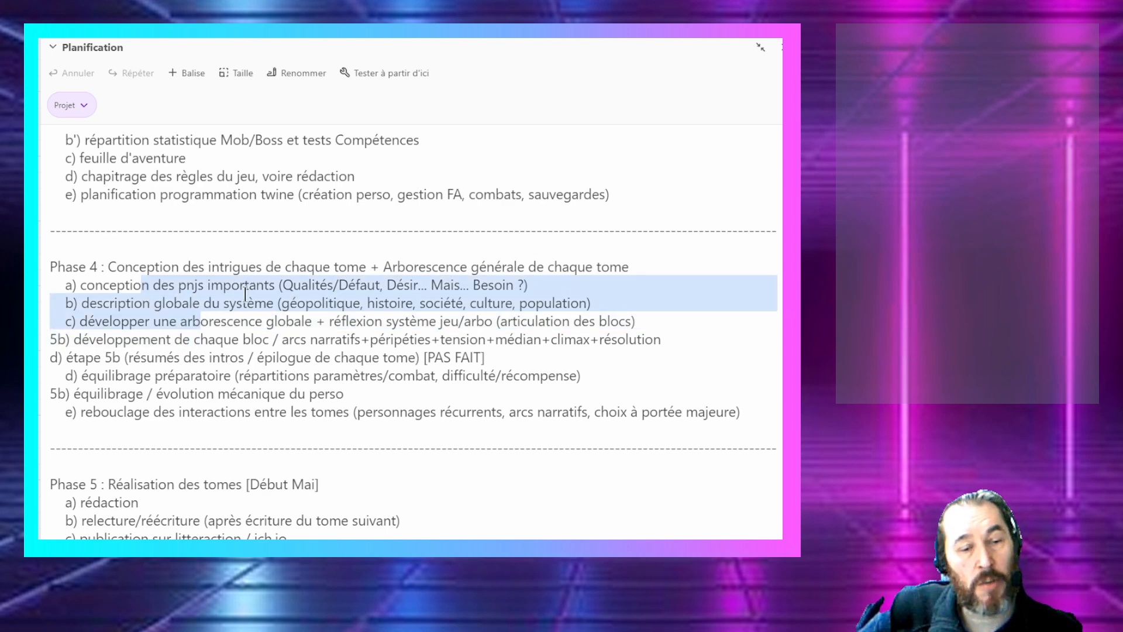
left_click_drag(248, 285, 252, 314)
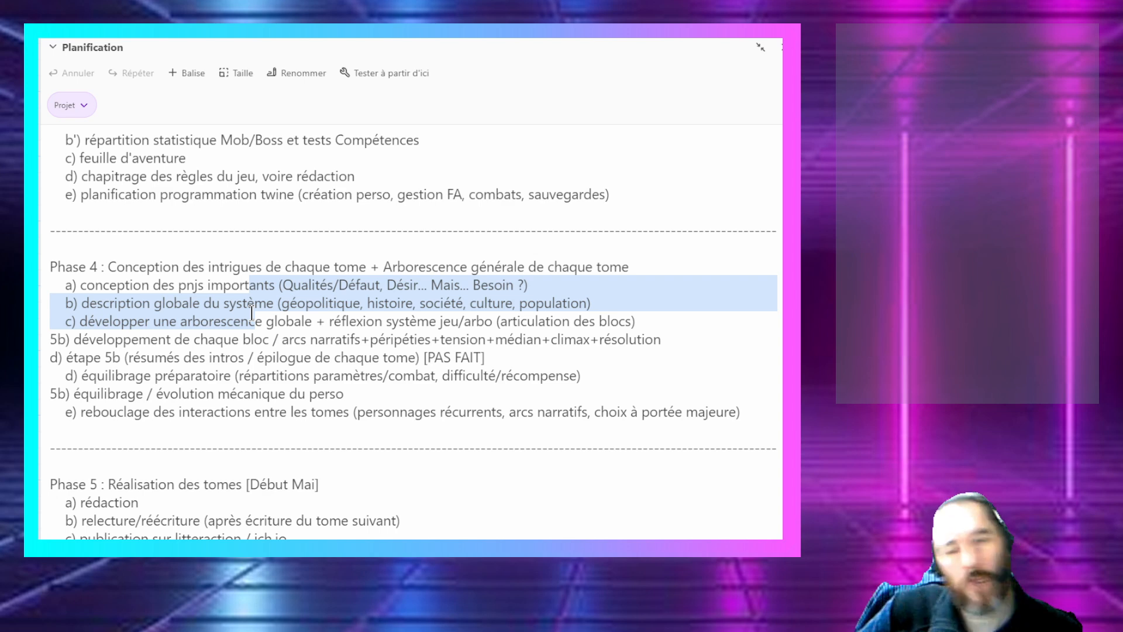
left_click(251, 314)
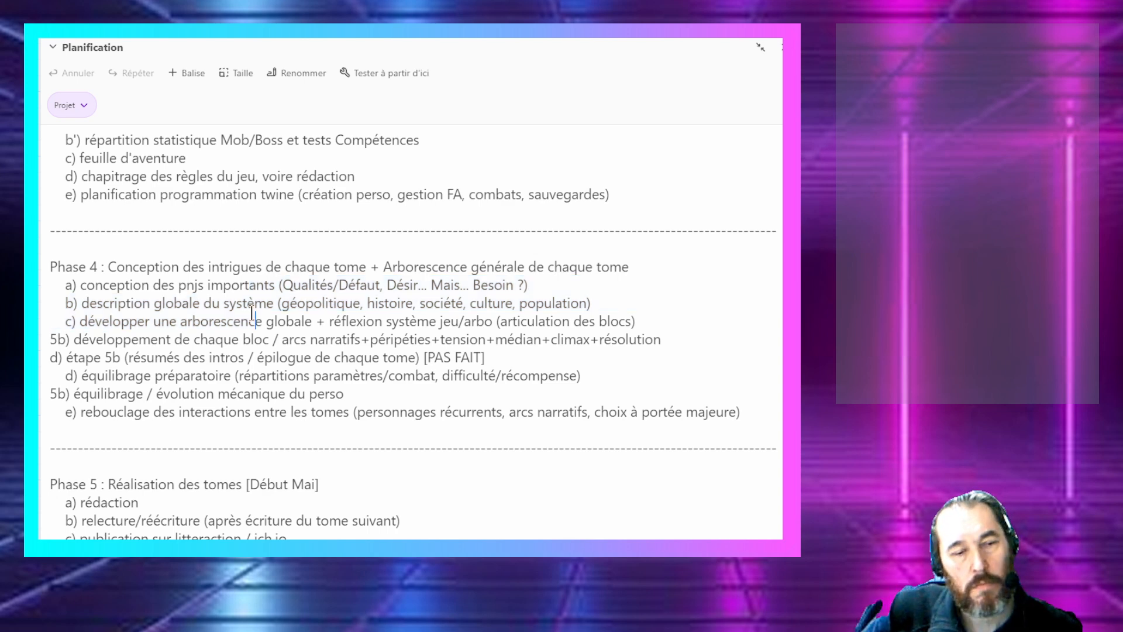
left_click_drag(426, 425, 146, 270)
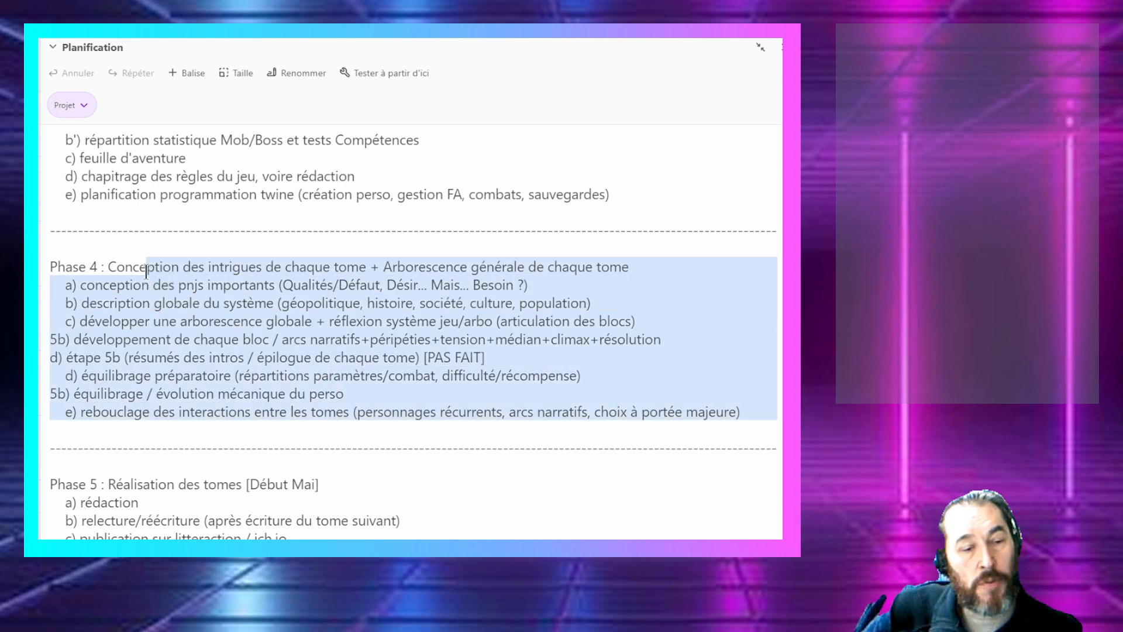
left_click(146, 270)
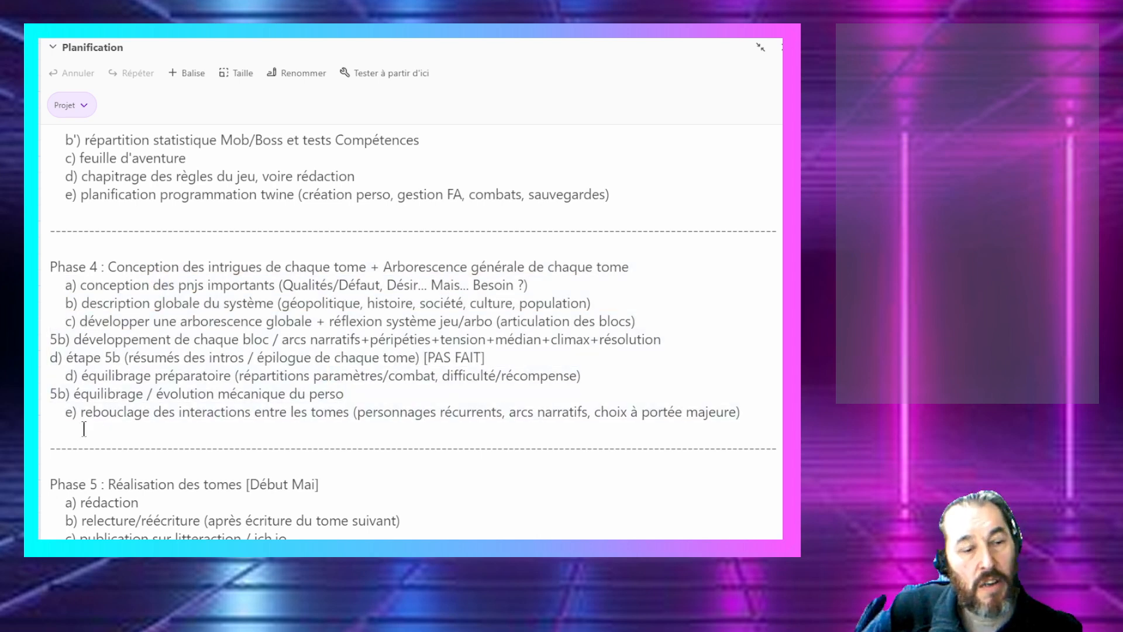
Step: Highlight the Phase 4 lines from 5b) to d), and look back over the Phase 2 and Phase 3 items
left_click_drag(244, 340, 297, 367)
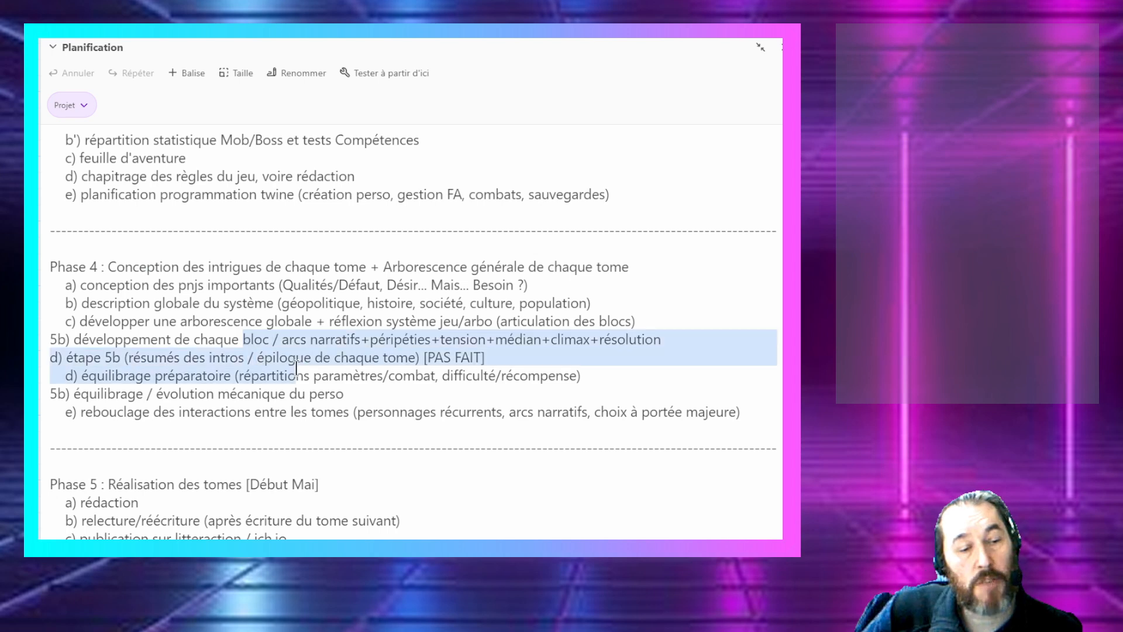
left_click(297, 367)
scroll(298, 362, "up", 7)
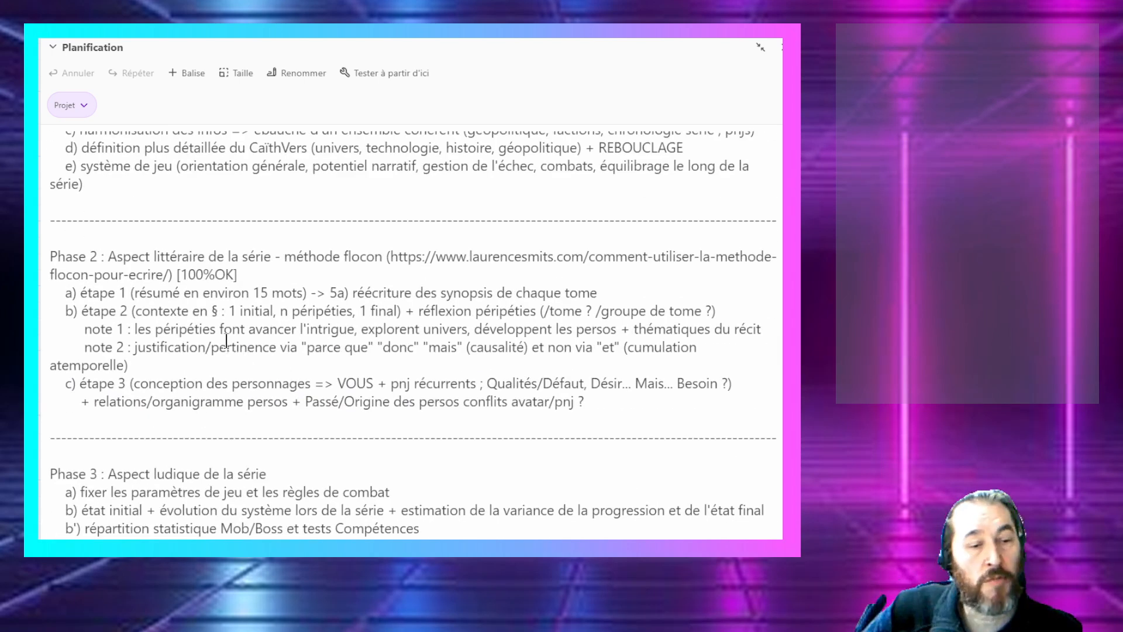
scroll(310, 397, "down", 5)
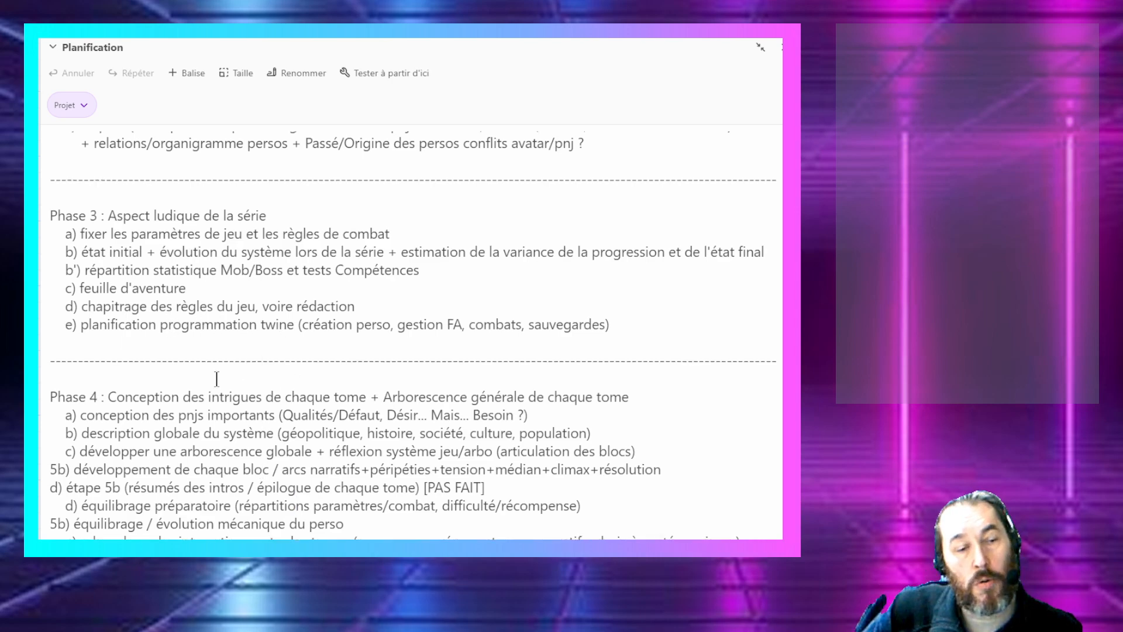
scroll(221, 379, "up", 5)
scroll(223, 381, "up", 2)
scroll(303, 371, "down", 7)
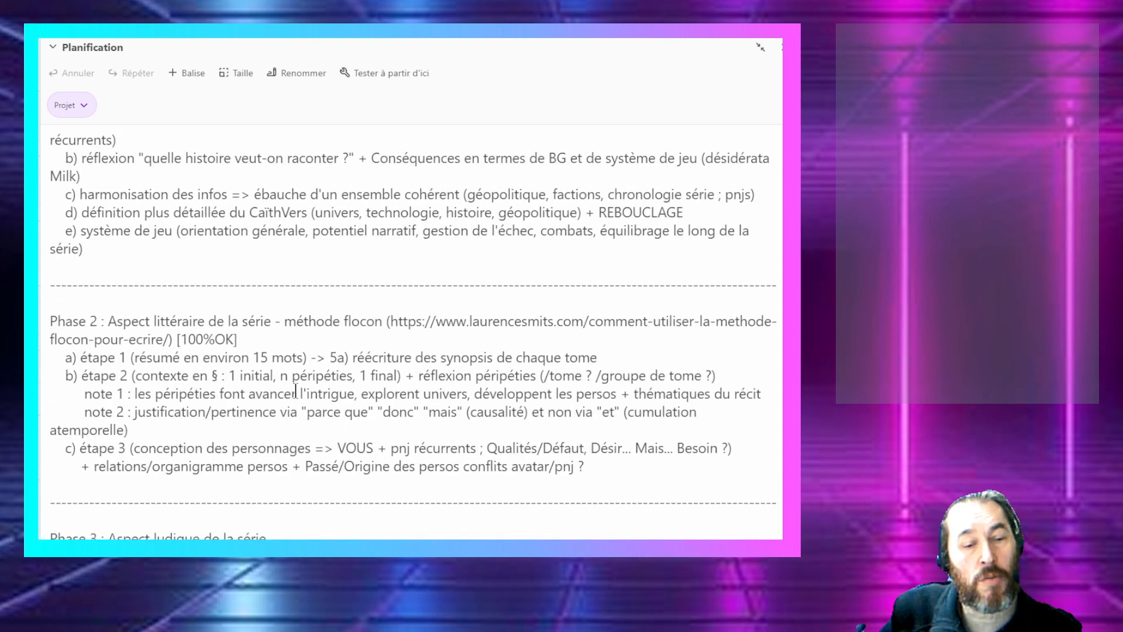
scroll(249, 441, "up", 3)
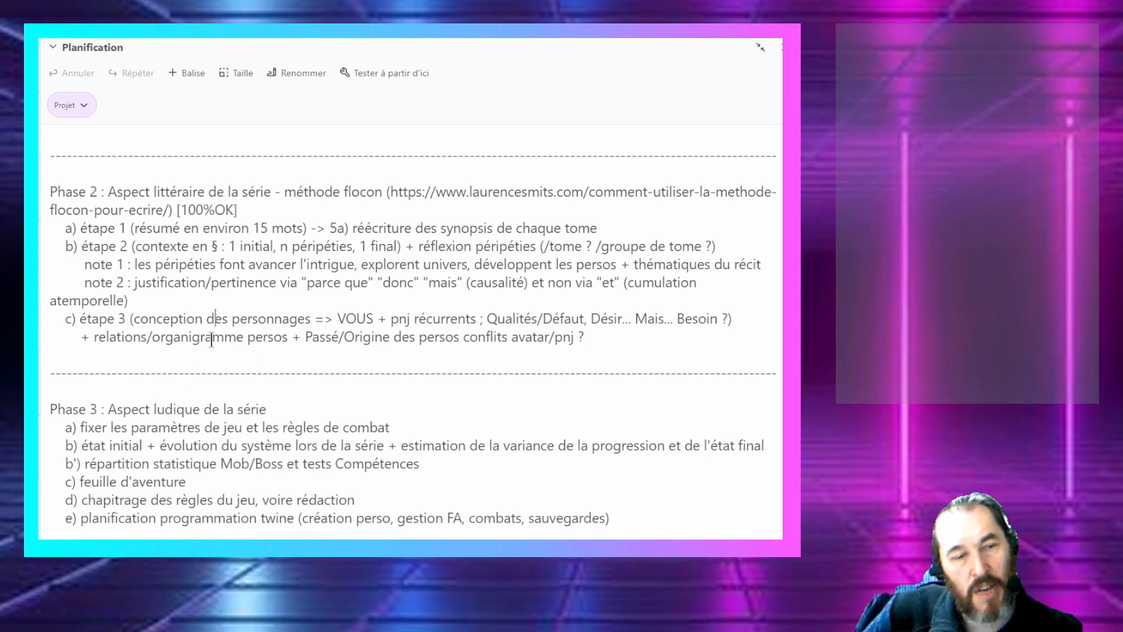
scroll(183, 414, "down", 3)
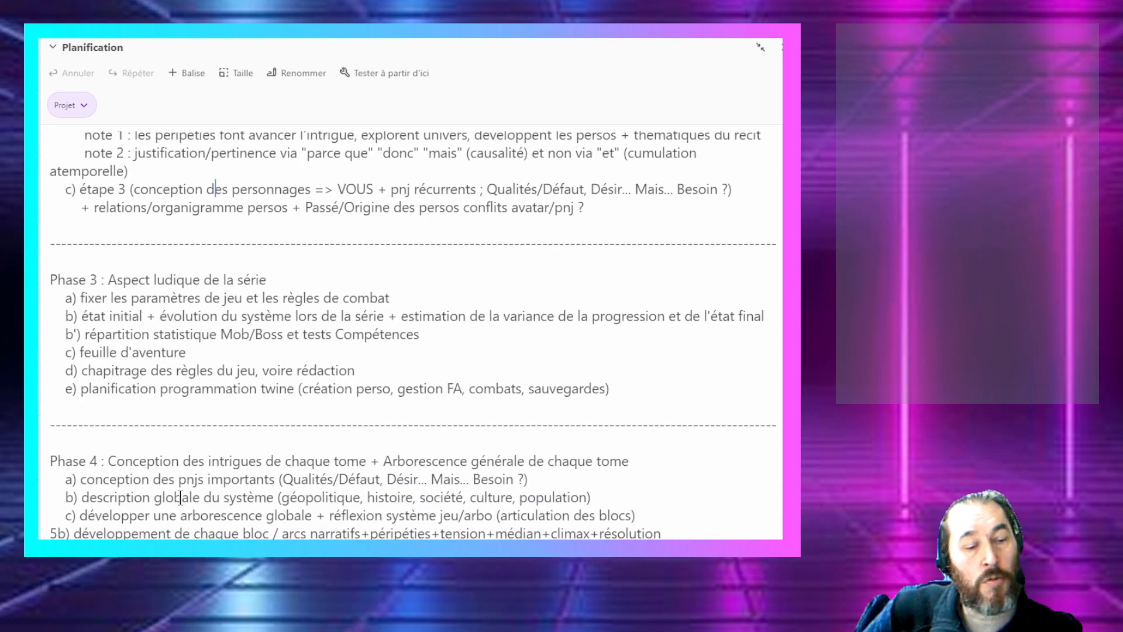
Step: Examine Phase 4 items b) and c), highlighting the text from the global system description to the global story tree
left_click_drag(174, 498, 331, 518)
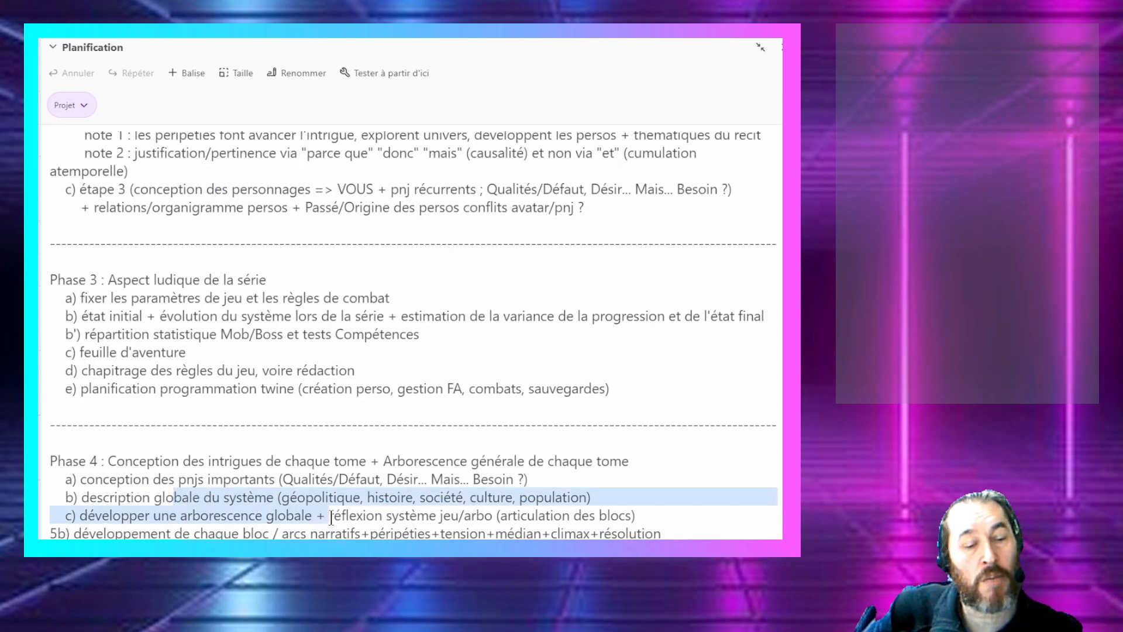
left_click(413, 468)
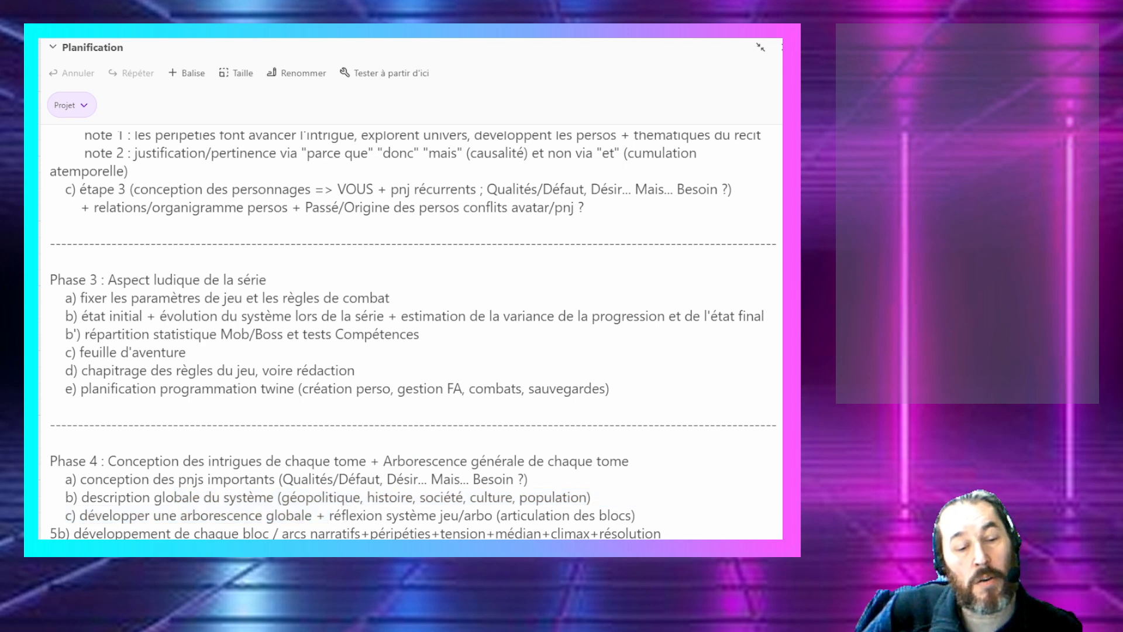
left_click_drag(380, 523, 422, 521)
left_click(422, 521)
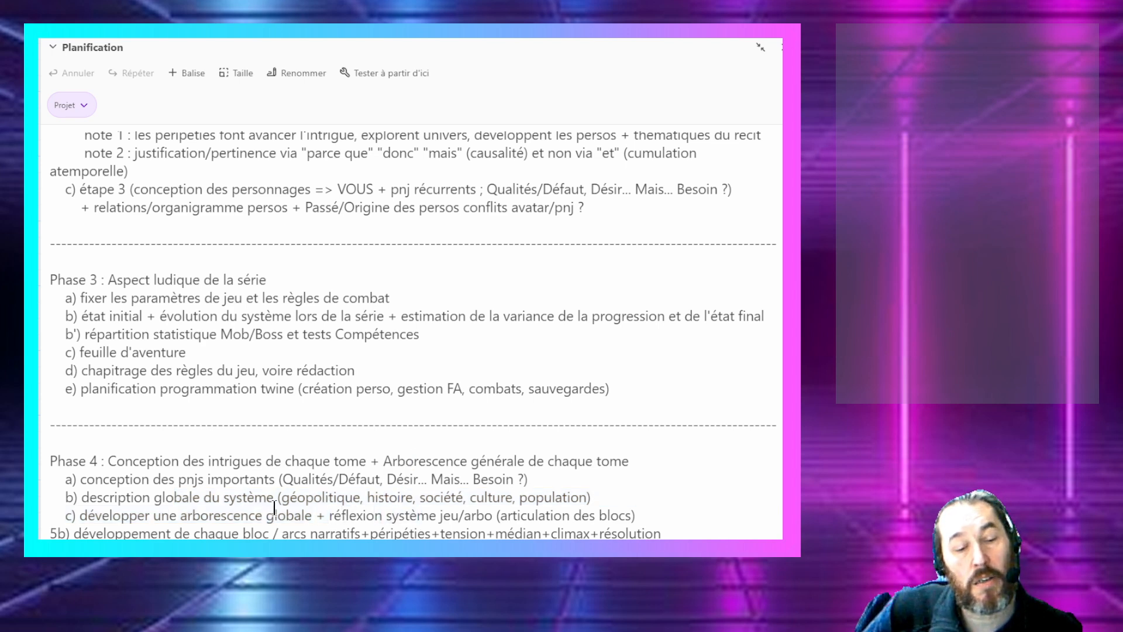
left_click_drag(275, 508, 333, 507)
left_click(332, 507)
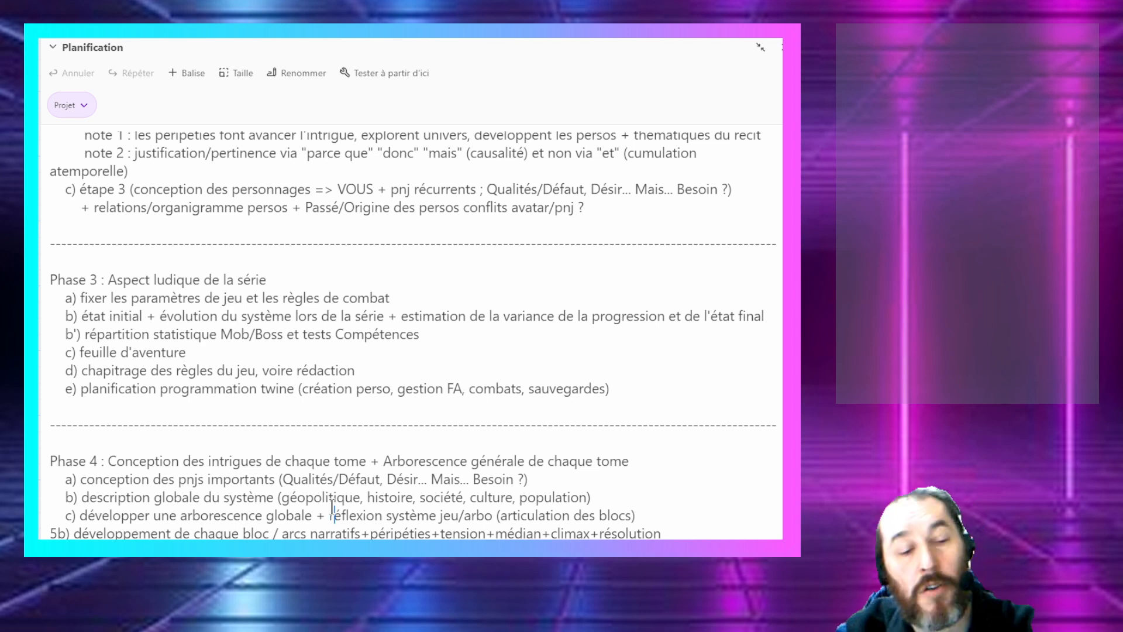
scroll(311, 449, "down", 2)
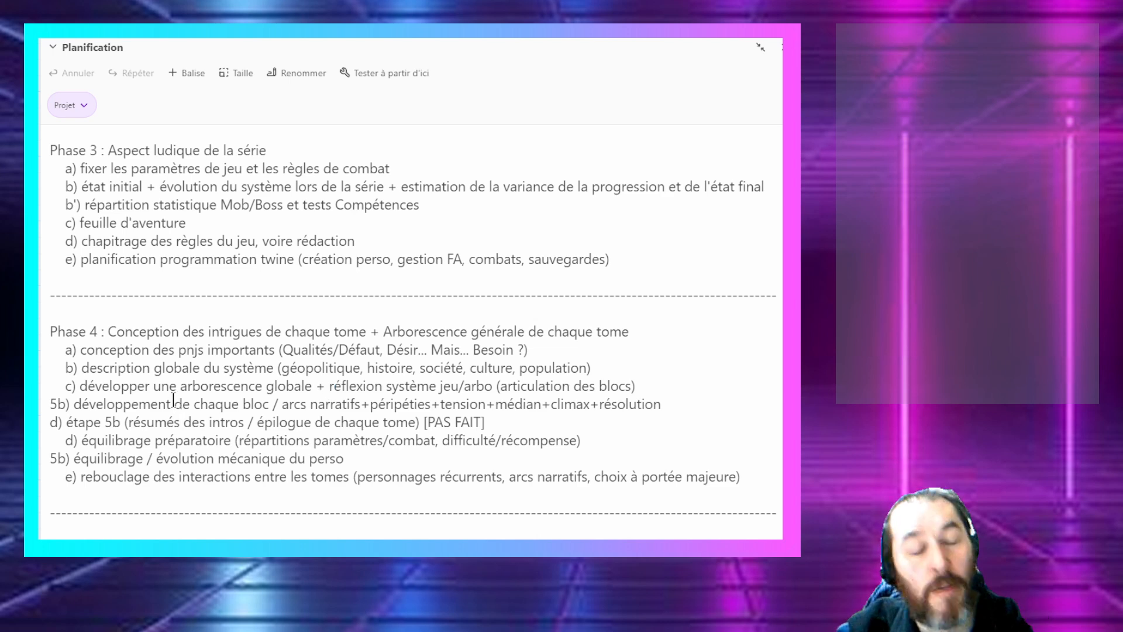
scroll(251, 339, "down", 1)
left_click(335, 321)
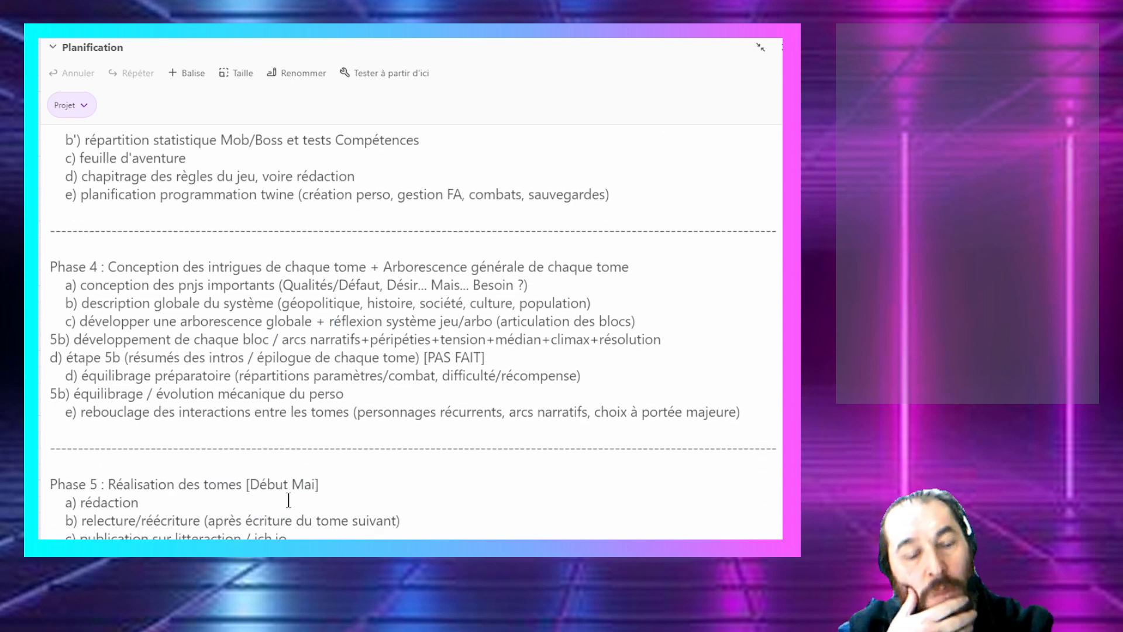
Step: Highlight the "[Début Mai]" start date in the Phase 5 heading and compare it with the Phase 4 items
double_click(283, 484)
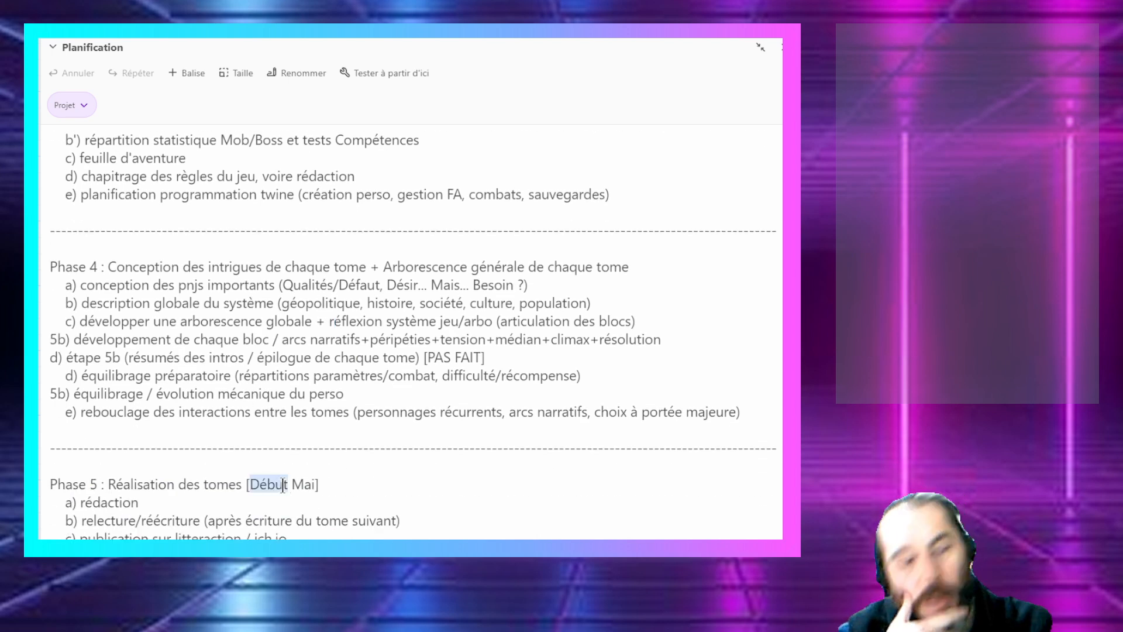
left_click(283, 484)
double_click(283, 484)
left_click(283, 485)
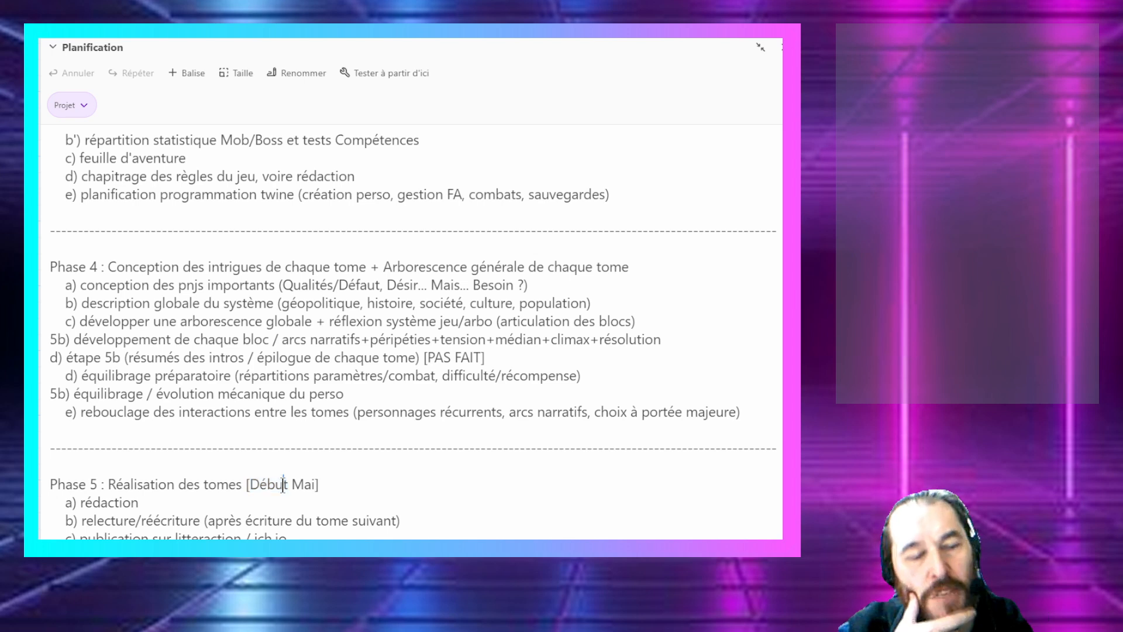
left_click_drag(321, 484, 244, 486)
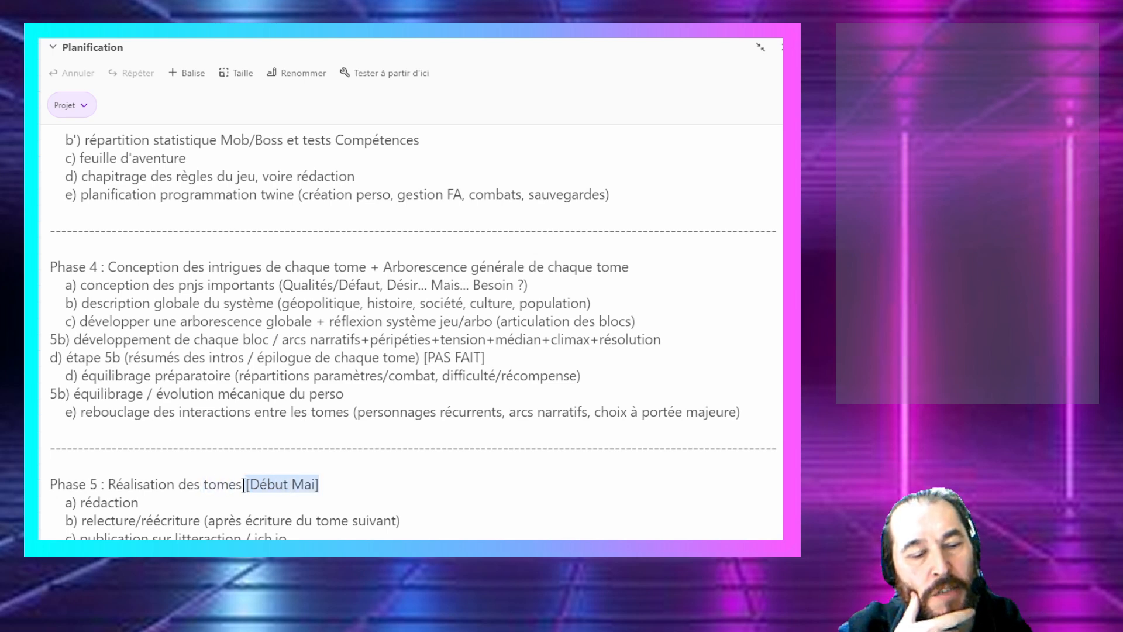
left_click(278, 299)
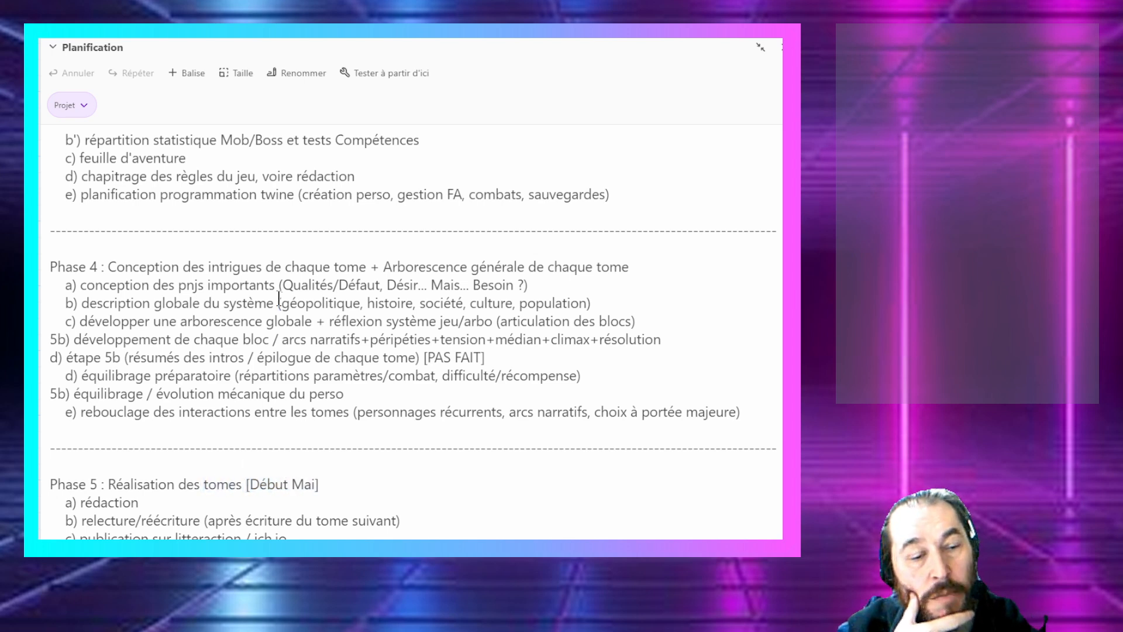
scroll(277, 299, "up", 1)
scroll(275, 300, "down", 1)
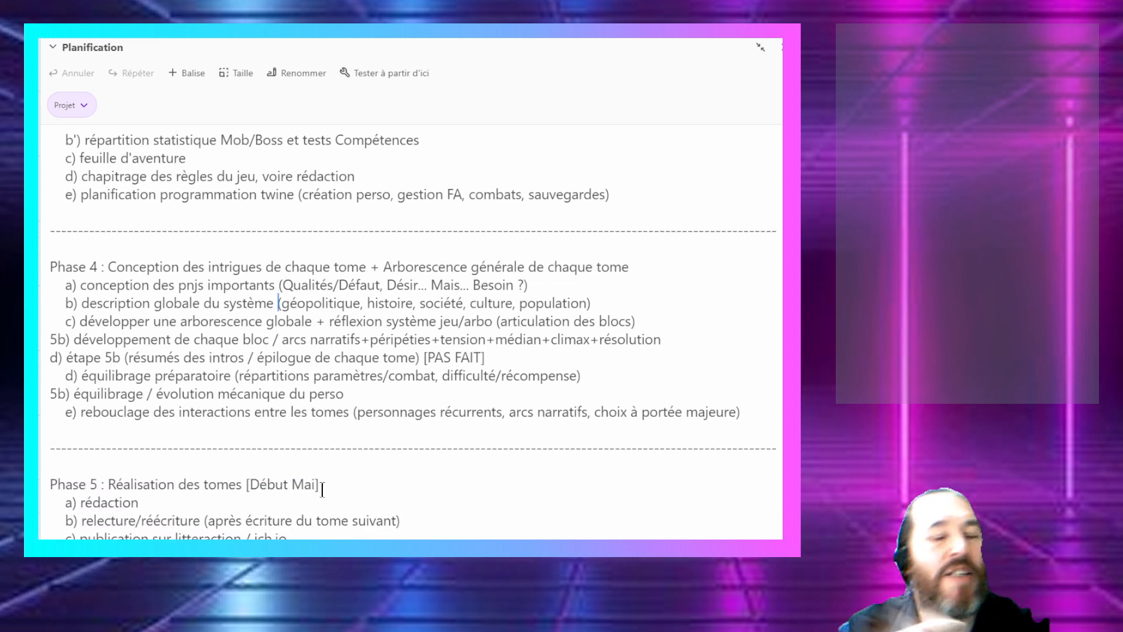
left_click_drag(321, 485, 268, 485)
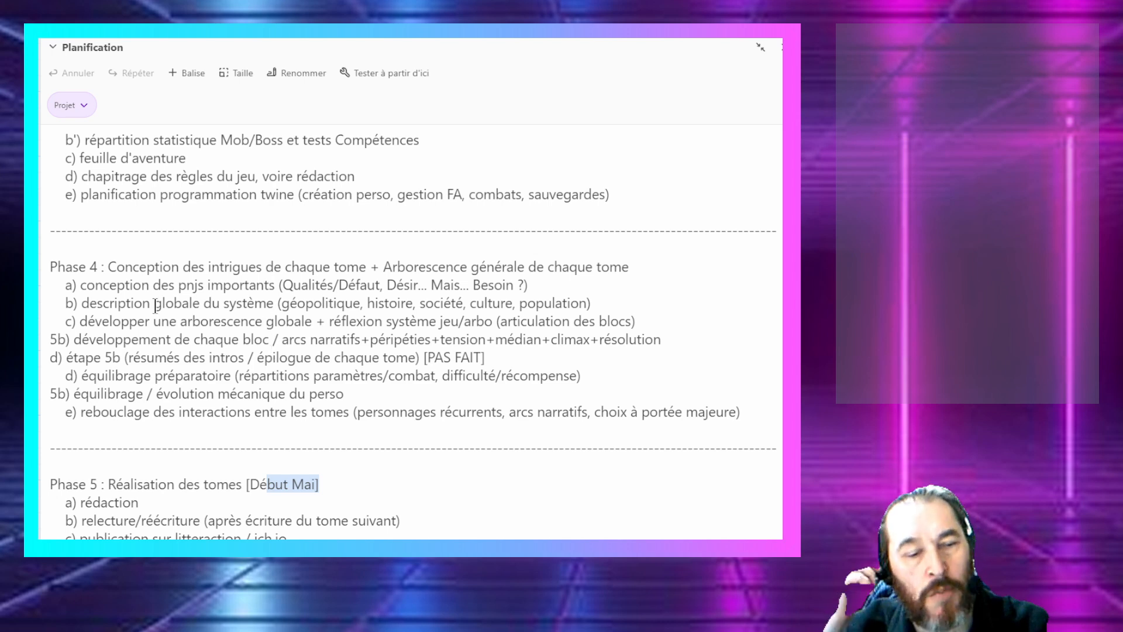
left_click(228, 303)
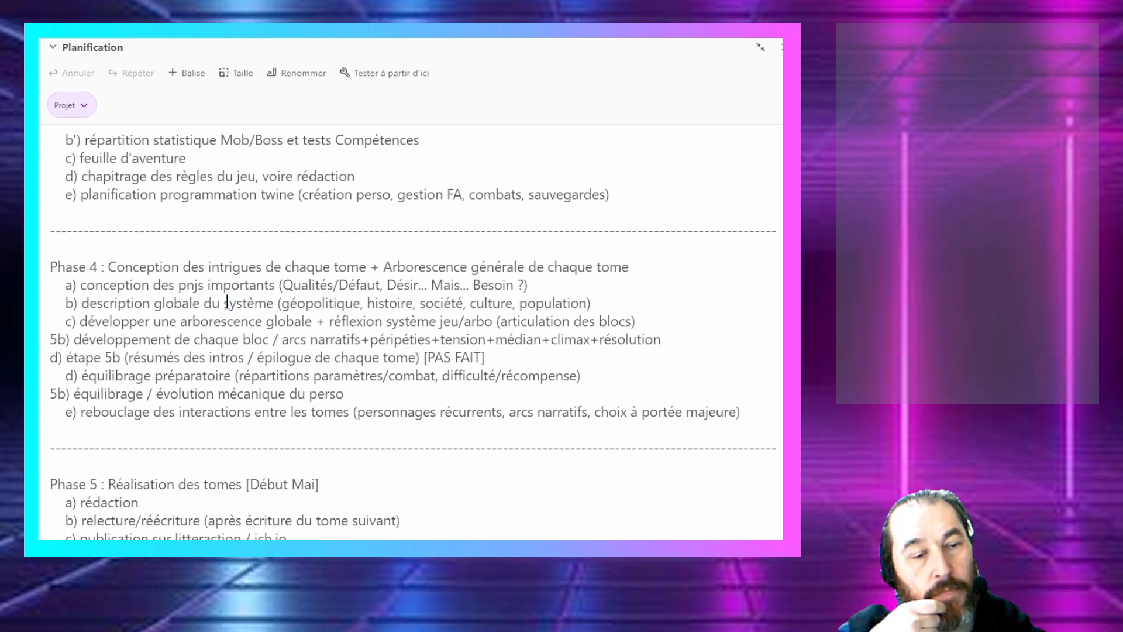
Step: Highlight the text from Phase 3 item e) to Phase 4 item a), and the word "système" in Phase 4 item b)
left_click_drag(225, 194, 284, 289)
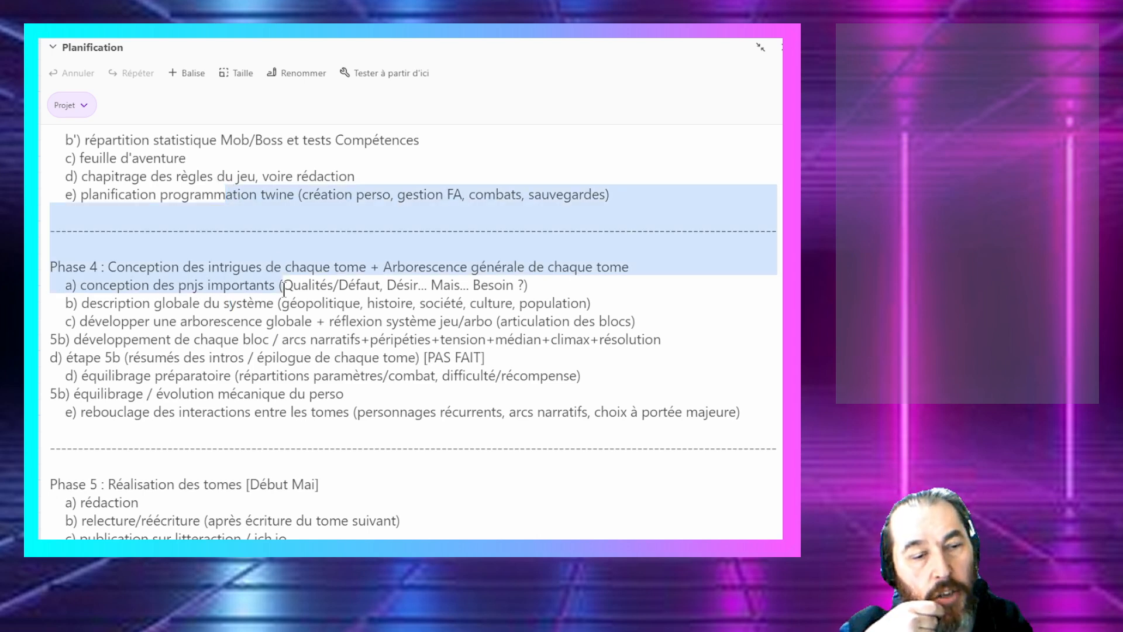
left_click(179, 279)
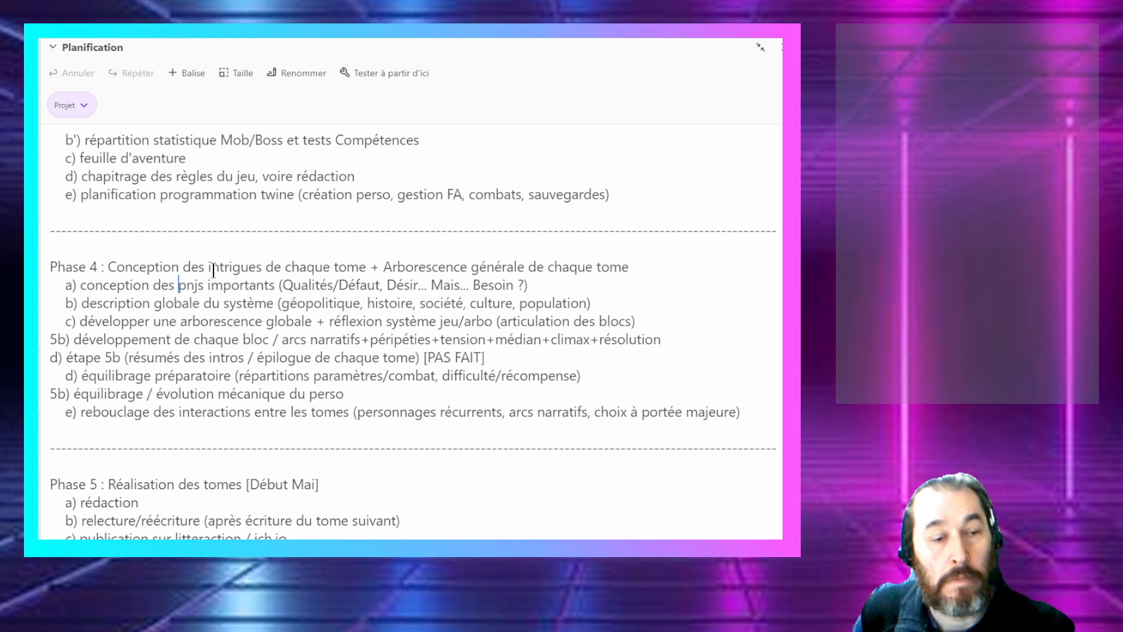
left_click_drag(213, 269, 217, 269)
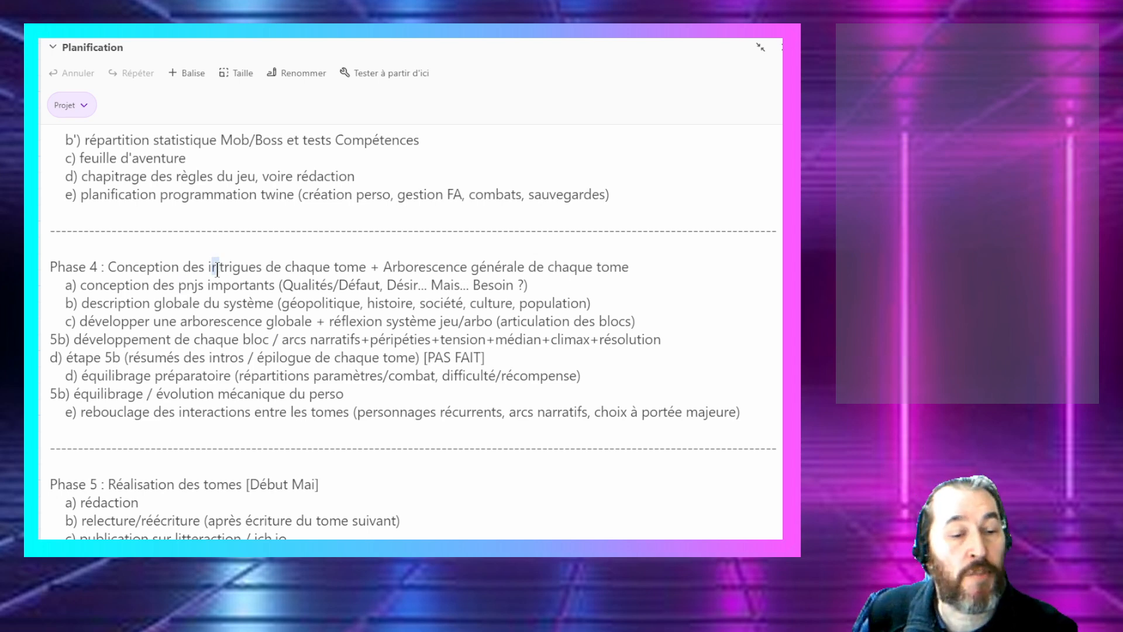
left_click(217, 270)
double_click(246, 299)
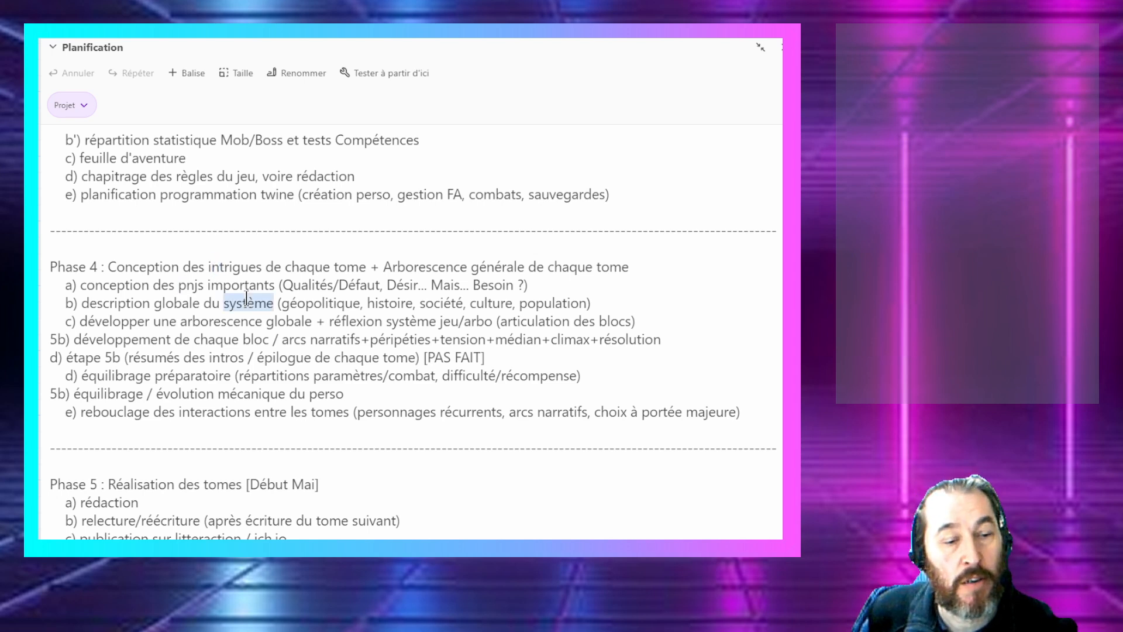
left_click(247, 299)
double_click(246, 299)
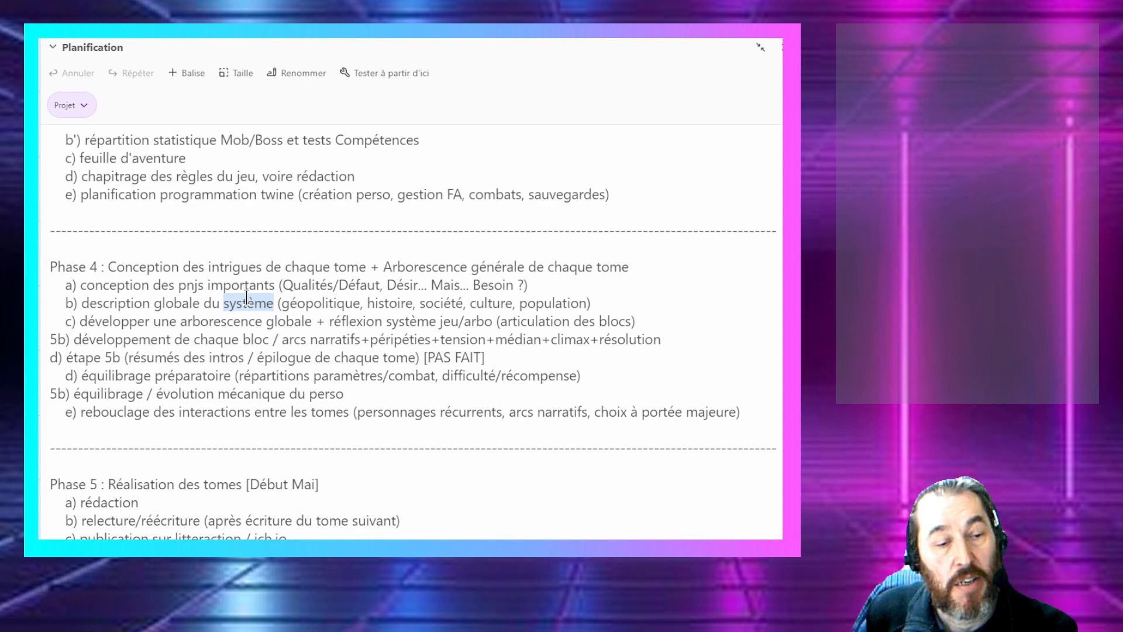
left_click(246, 299)
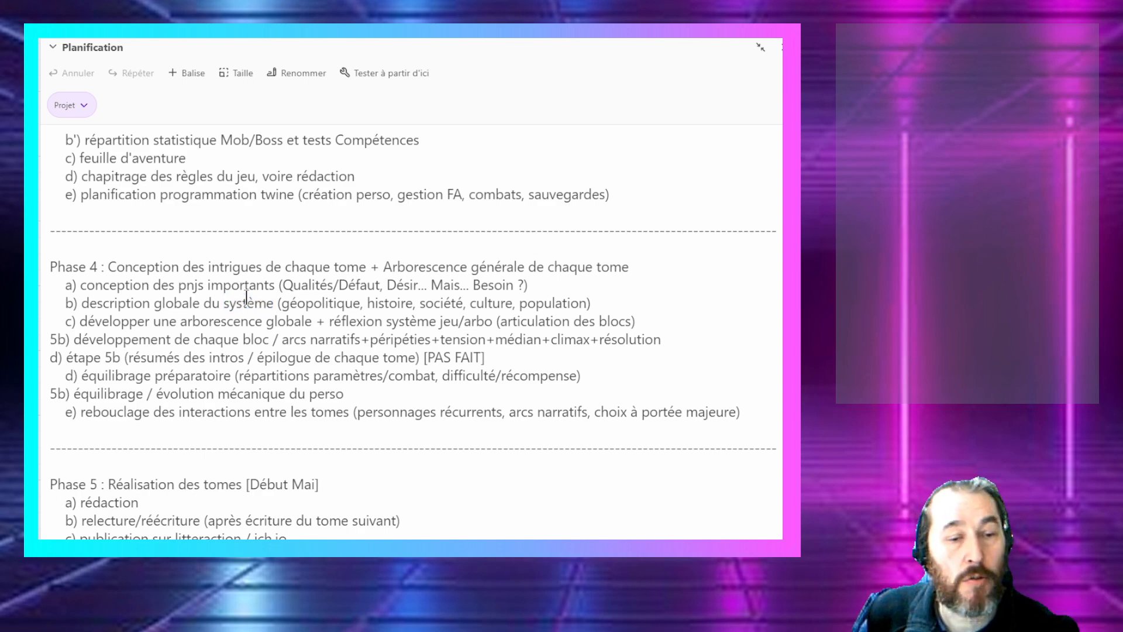
Step: Return to the start of the Planification passage and place the cursor at the end of the Phase 1 heading
scroll(432, 270, "up", 12)
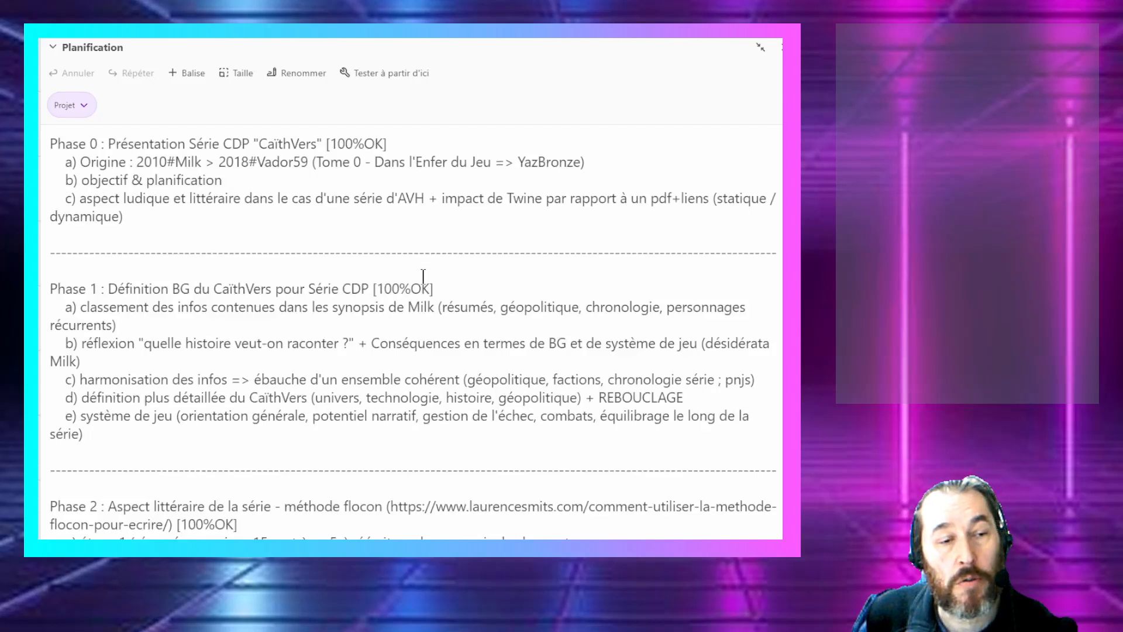
left_click(425, 270)
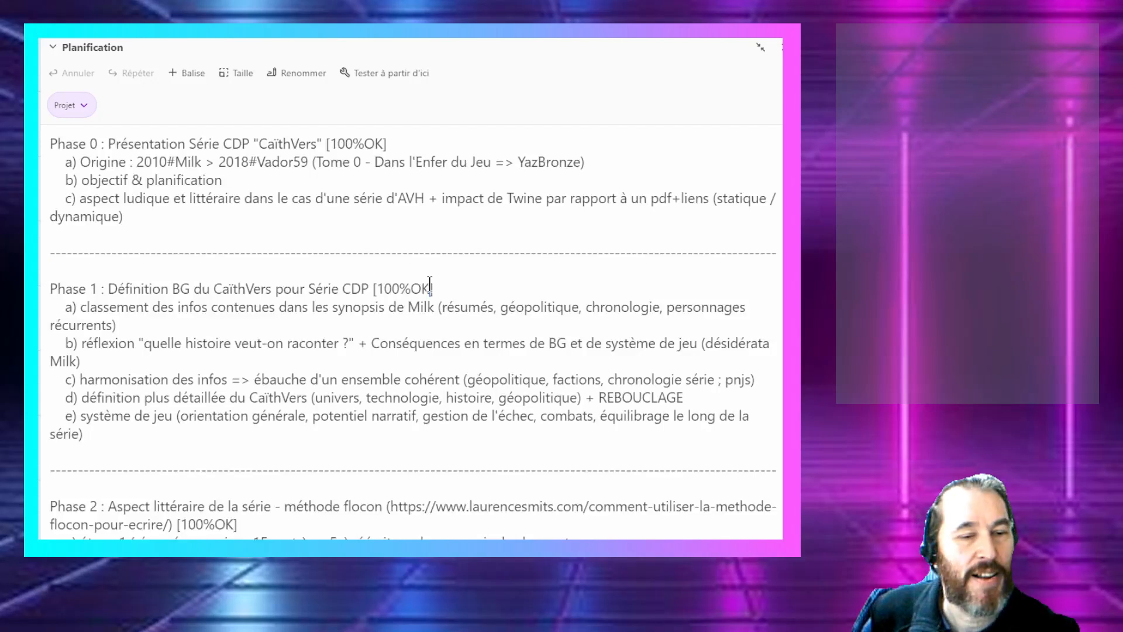